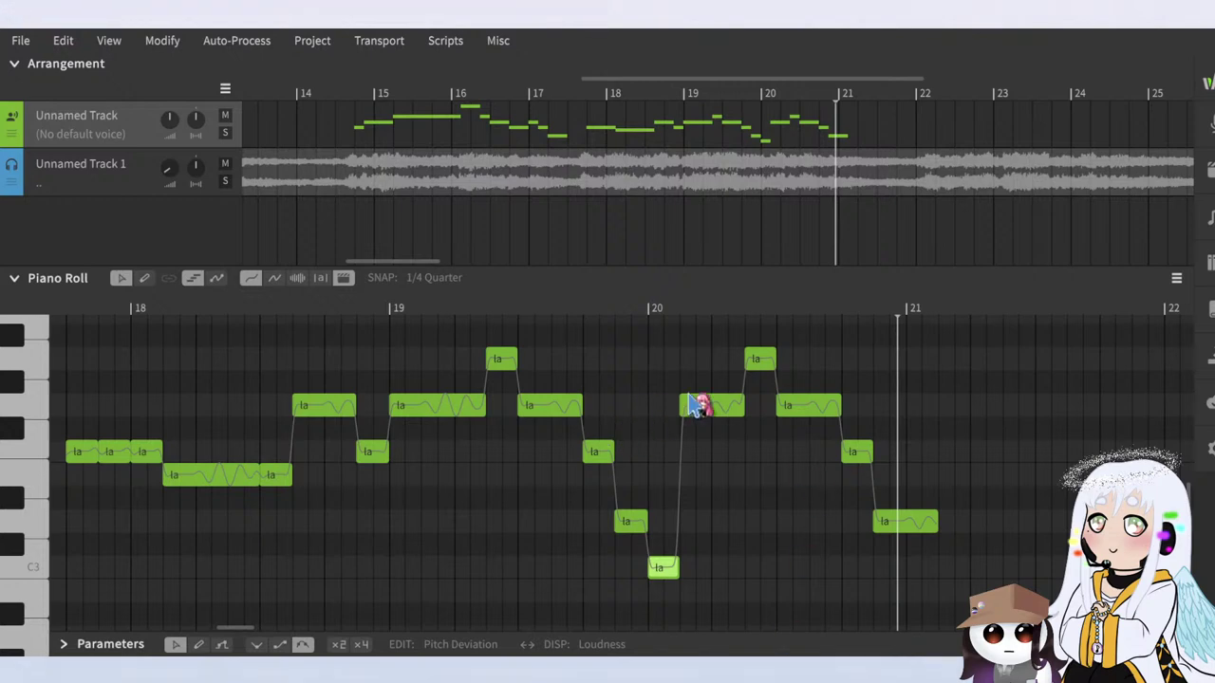
Step: Examine the existing melody notes in the piano roll between bars 14 and 21
{"action": "scroll", "coordinate": [710, 394], "scroll_direction": "down", "scroll_amount": 2}
{"action": "scroll", "coordinate": [710, 398], "scroll_direction": "up", "scroll_amount": 3}
{"action": "scroll", "coordinate": [707, 400], "scroll_direction": "down", "scroll_amount": 5}
{"action": "scroll", "coordinate": [378, 471], "scroll_direction": "up", "scroll_amount": 3}
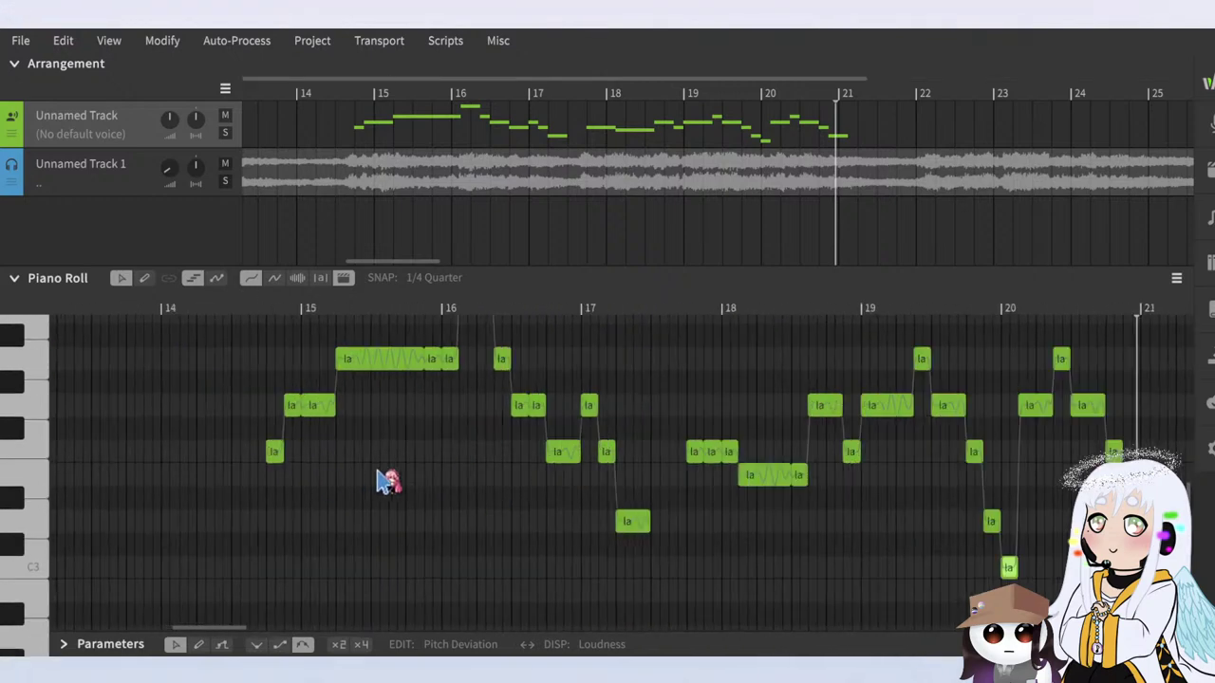
{"action": "scroll", "coordinate": [385, 481], "scroll_direction": "up", "scroll_amount": 4}
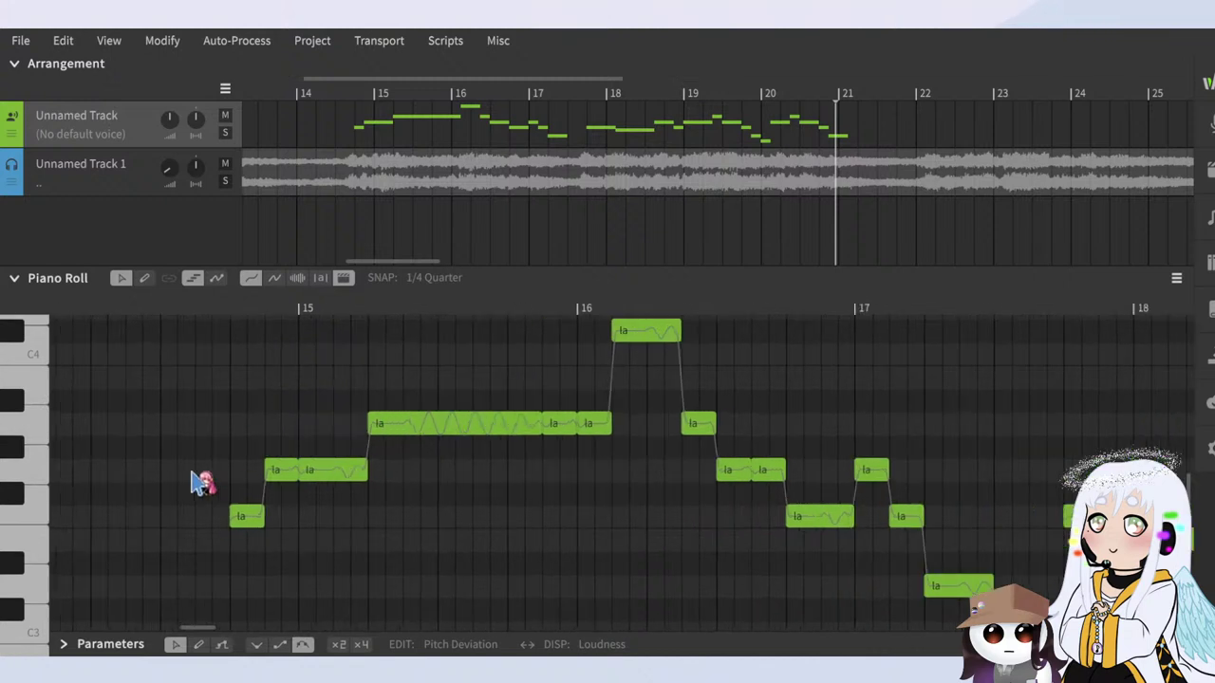
{"action": "scroll", "coordinate": [202, 482], "scroll_direction": "up", "scroll_amount": 2}
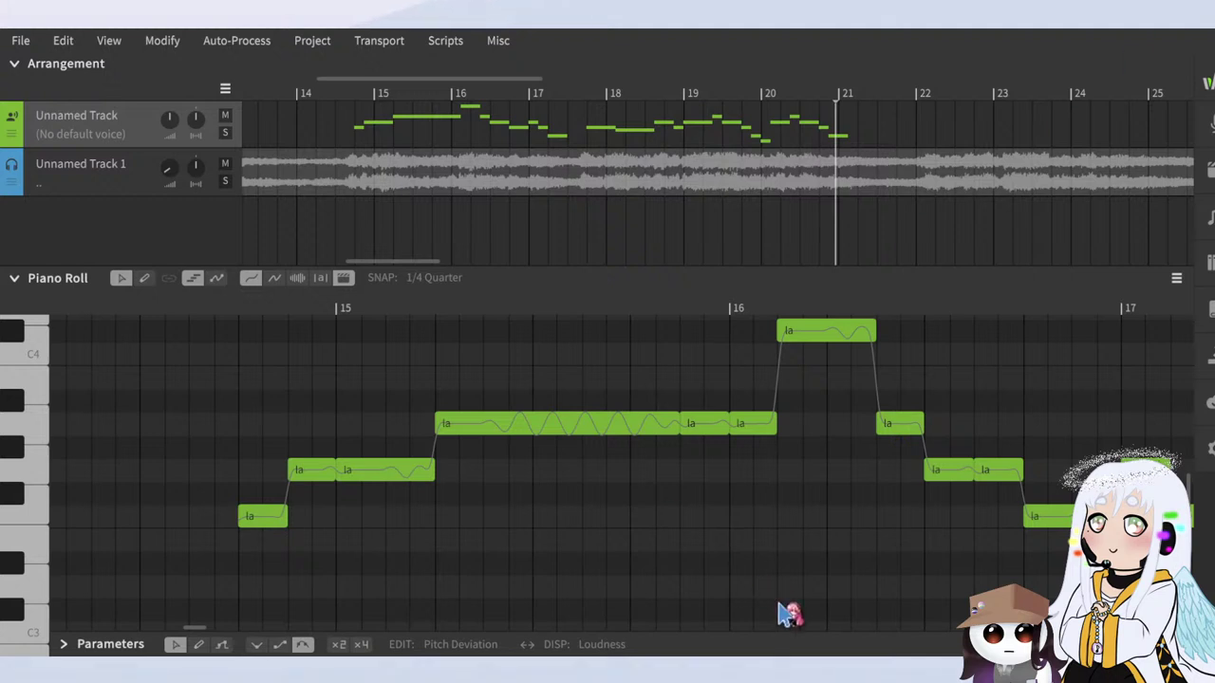
{"action": "scroll", "coordinate": [469, 452], "scroll_direction": "down", "scroll_amount": 4}
{"action": "scroll", "coordinate": [464, 465], "scroll_direction": "up", "scroll_amount": 1}
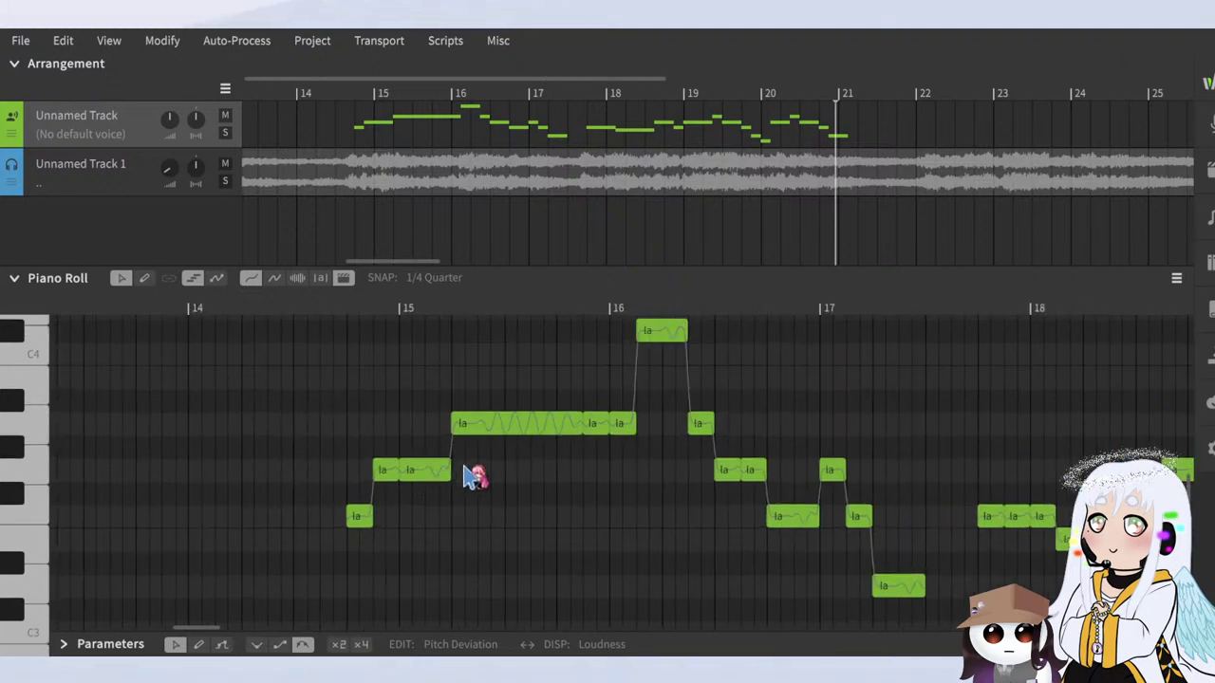
Step: Play the first melody phrase against the backing audio from just before bar 15
{"action": "left_click", "coordinate": [336, 300]}
{"action": "key", "text": "space"}
{"action": "key", "text": "space"}
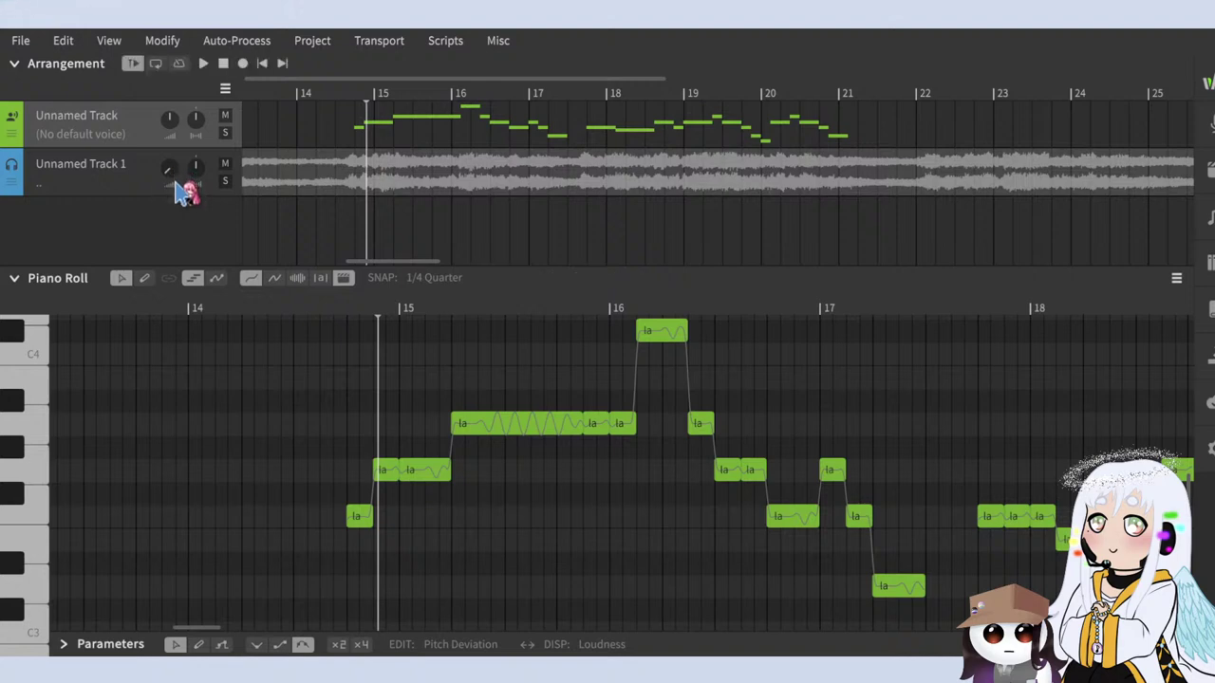
{"action": "key", "text": "space"}
{"action": "scroll", "coordinate": [602, 506], "scroll_direction": "down", "scroll_amount": 3}
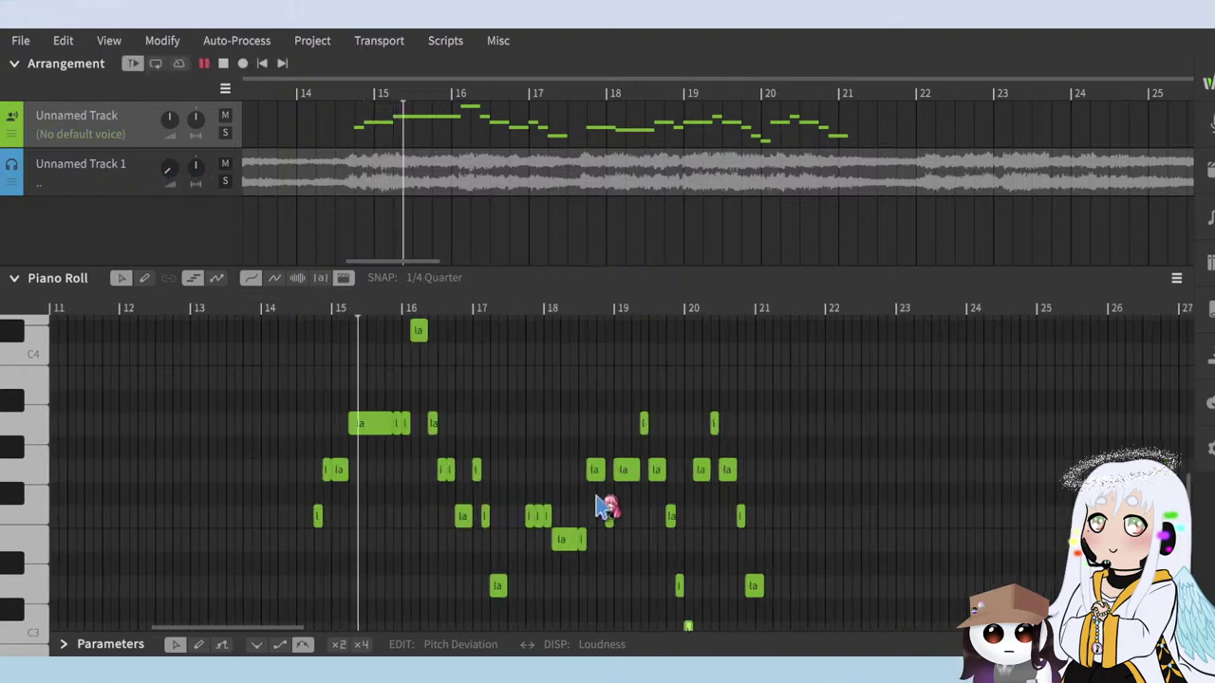
{"action": "key", "text": "space"}
Step: Review the second melody phrase and play its opening notes from just before bar 18
{"action": "scroll", "coordinate": [607, 508], "scroll_direction": "up", "scroll_amount": 3}
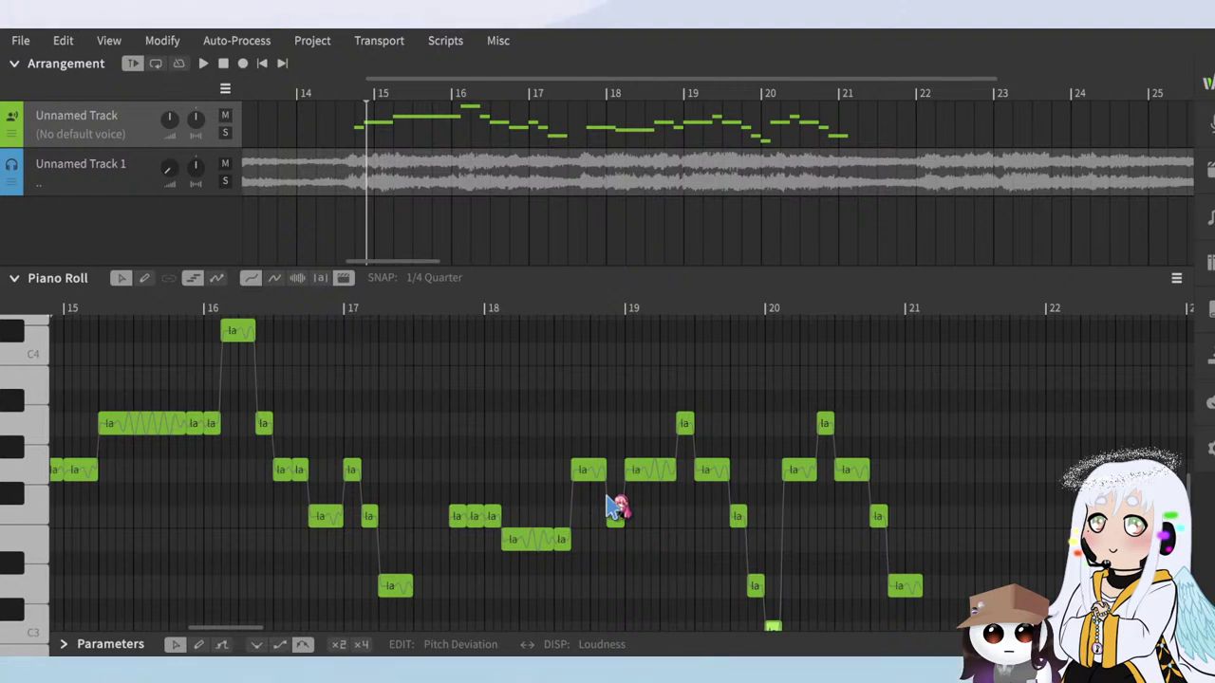
{"action": "scroll", "coordinate": [583, 469], "scroll_direction": "down", "scroll_amount": 2}
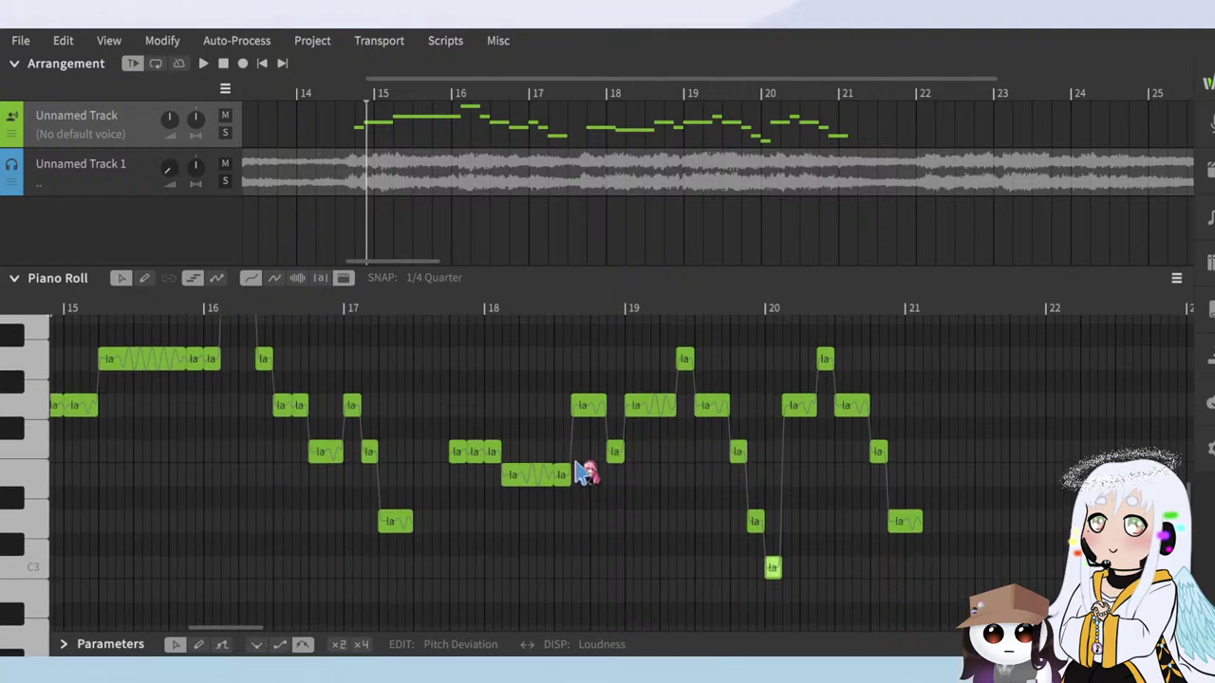
{"action": "scroll", "coordinate": [528, 453], "scroll_direction": "up", "scroll_amount": 3, "text": "ctrl"}
{"action": "scroll", "coordinate": [494, 420], "scroll_direction": "down", "scroll_amount": 3, "text": "ctrl"}
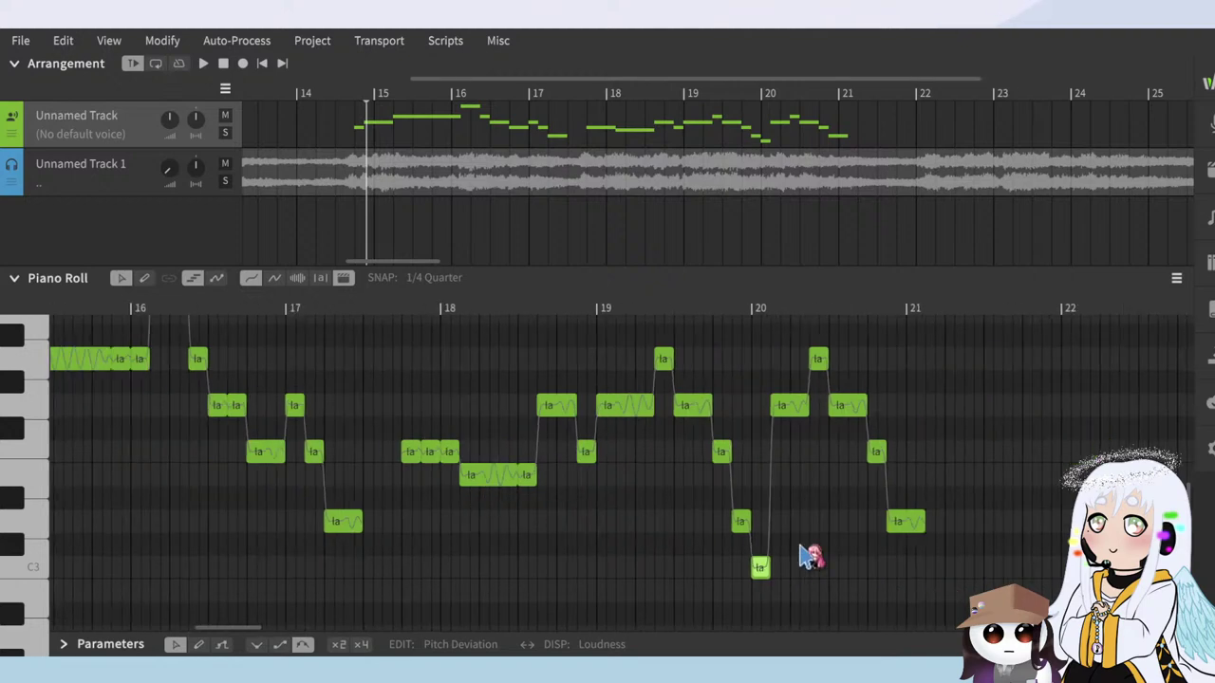
{"action": "scroll", "coordinate": [1061, 583], "scroll_direction": "up", "scroll_amount": 3, "text": "ctrl"}
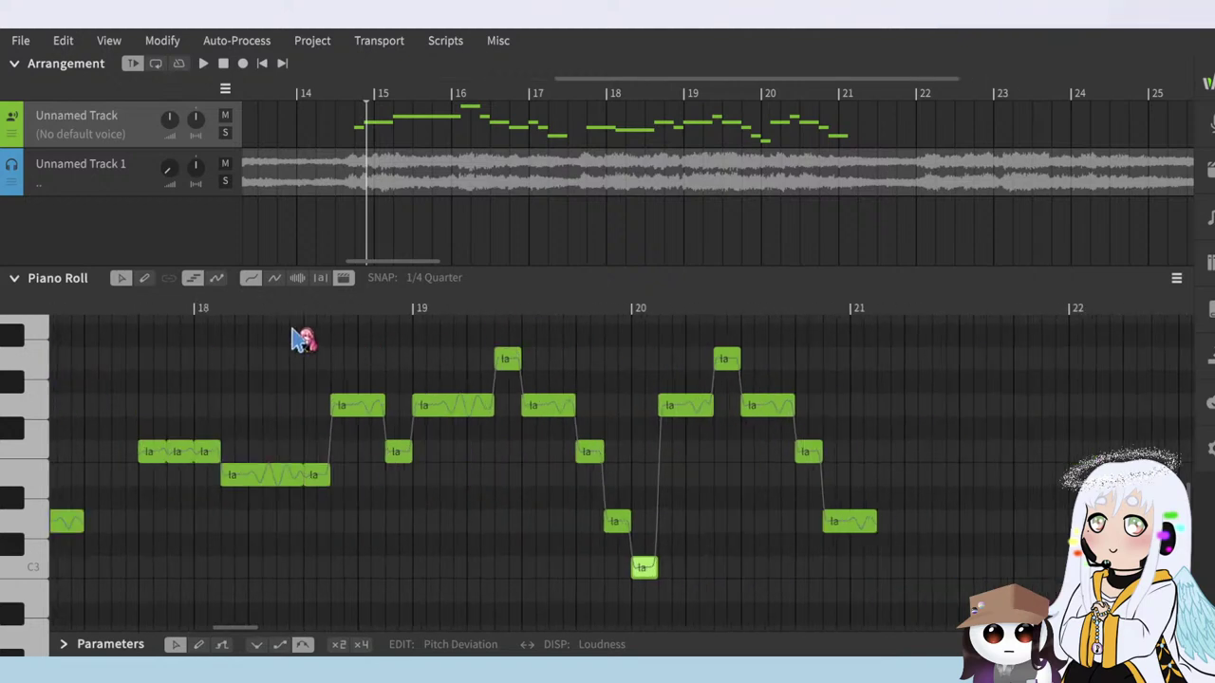
{"action": "left_click", "coordinate": [146, 319]}
{"action": "scroll", "coordinate": [168, 345], "scroll_direction": "up", "scroll_amount": 3, "text": "ctrl"}
{"action": "scroll", "coordinate": [193, 398], "scroll_direction": "down", "scroll_amount": 2, "text": "ctrl"}
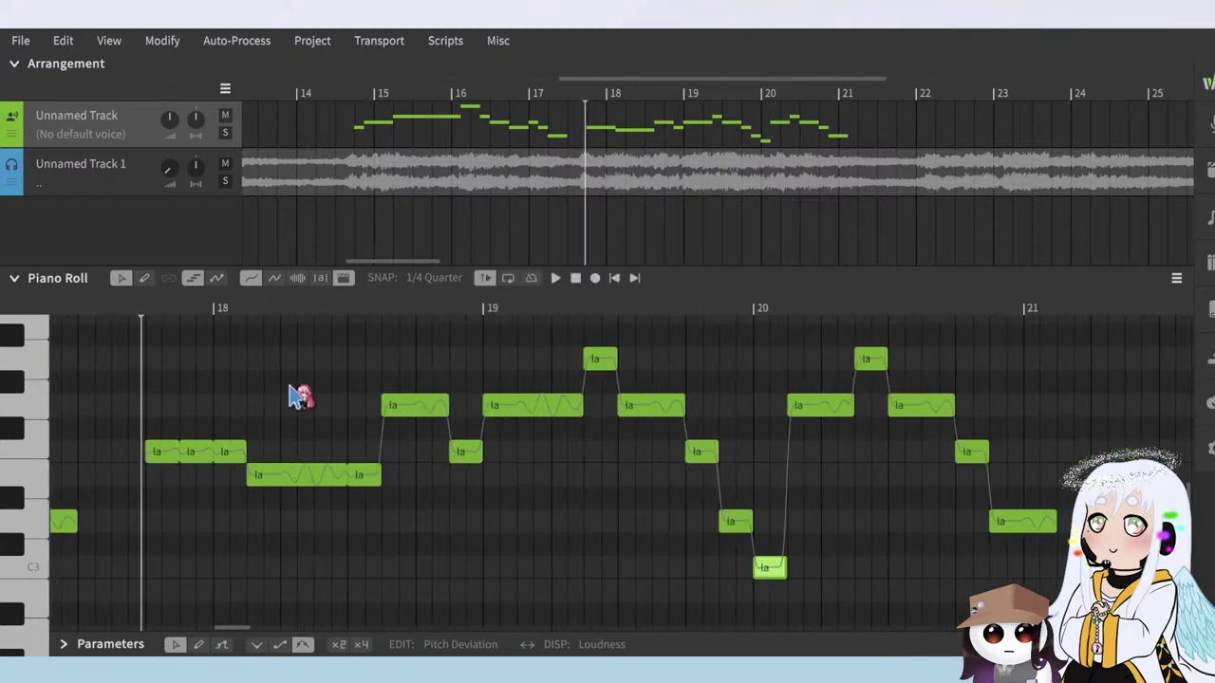
{"action": "key", "text": "space"}
{"action": "key", "text": "space"}
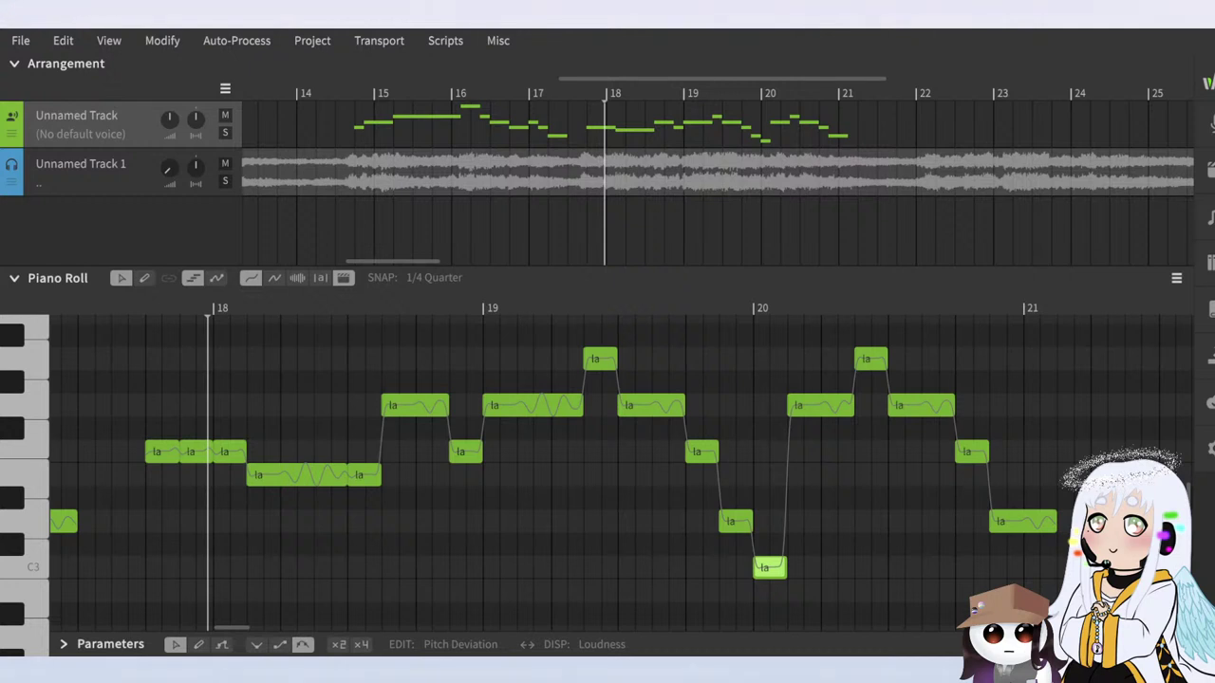
Step: Replay the second phrase from its opening notes before bar 18 through to just past bar 22
{"action": "scroll", "coordinate": [626, 417], "scroll_direction": "down", "scroll_amount": 5}
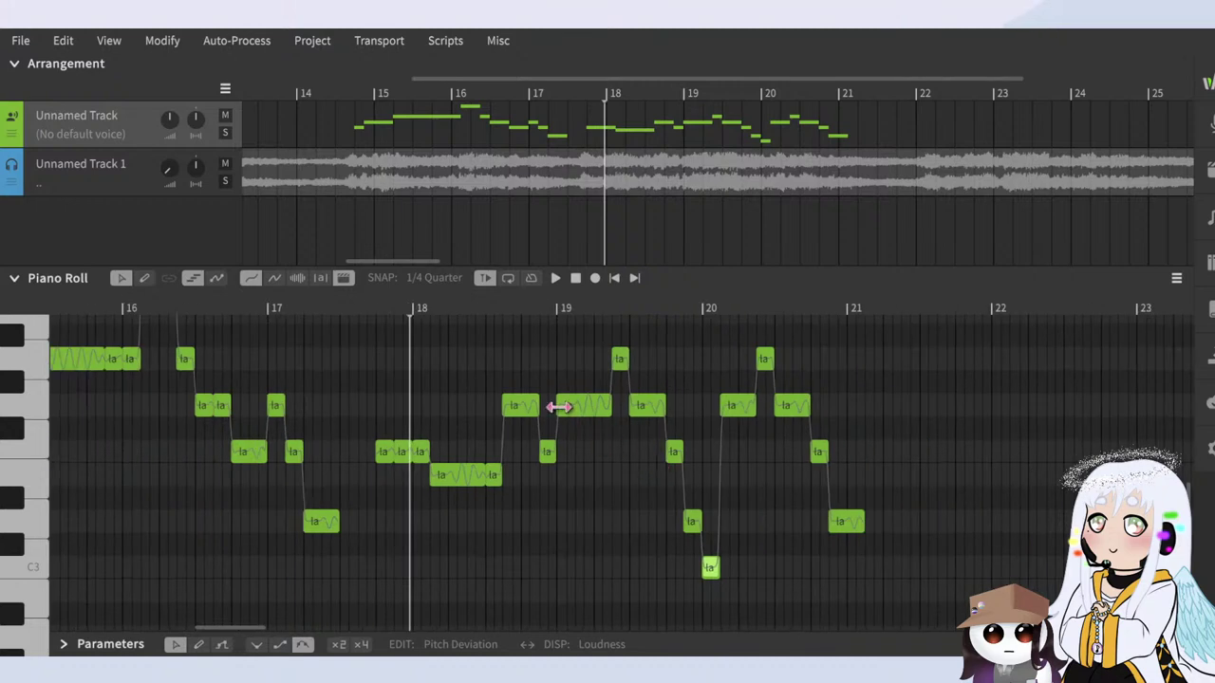
{"action": "scroll", "coordinate": [507, 463], "scroll_direction": "up", "scroll_amount": 3}
{"action": "left_click_drag", "start_coordinate": [380, 320], "coordinate": [363, 320]}
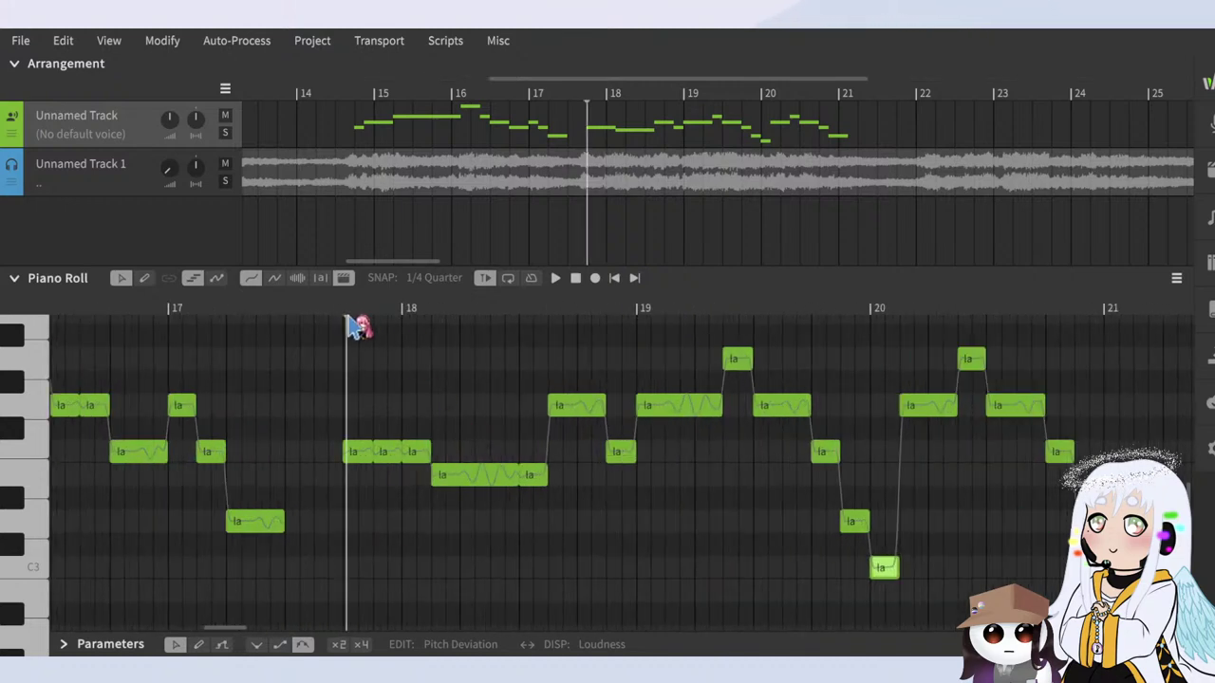
{"action": "scroll", "coordinate": [397, 446], "scroll_direction": "up", "scroll_amount": 2}
{"action": "left_click", "coordinate": [399, 453]}
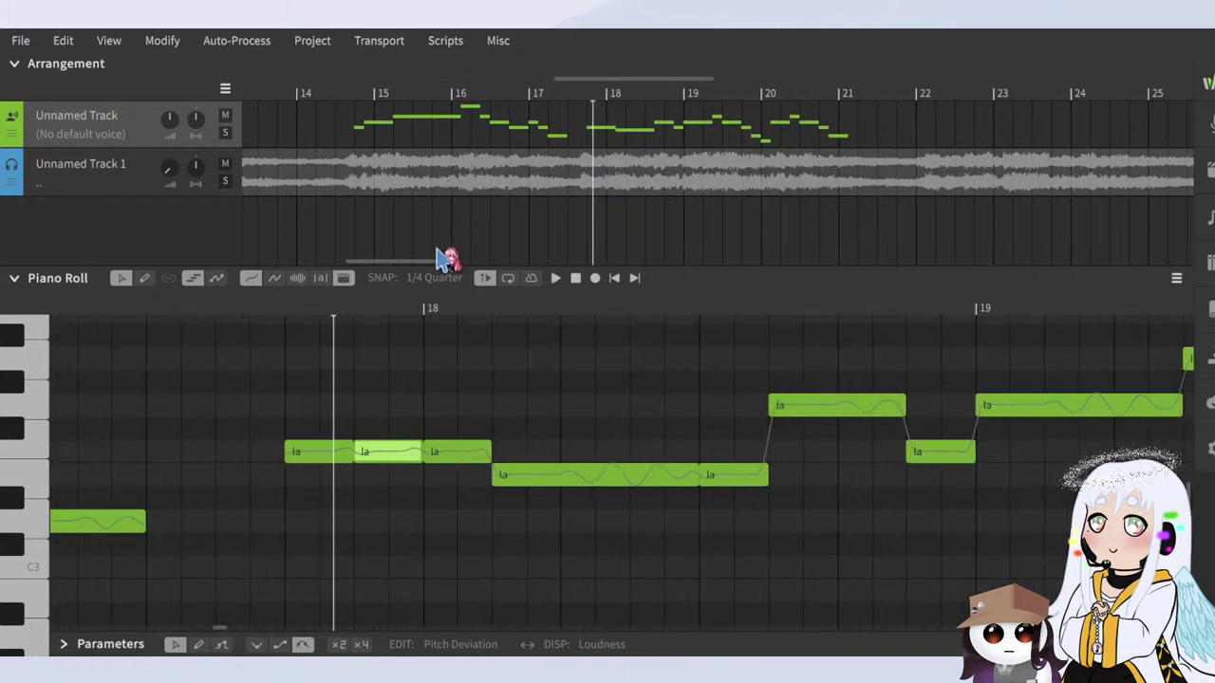
{"action": "key", "text": "space"}
{"action": "scroll", "coordinate": [395, 376], "scroll_direction": "down", "scroll_amount": 5}
{"action": "scroll", "coordinate": [545, 503], "scroll_direction": "up", "scroll_amount": 3}
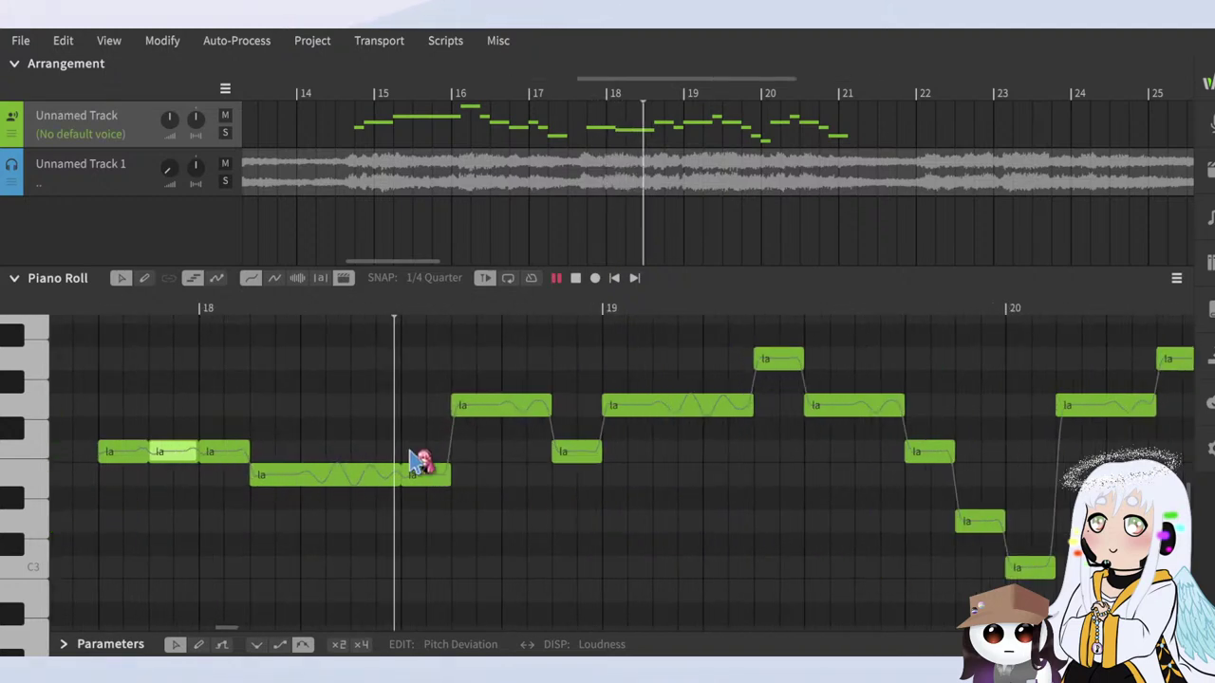
{"action": "scroll", "coordinate": [282, 464], "scroll_direction": "down", "scroll_amount": 2}
{"action": "scroll", "coordinate": [713, 488], "scroll_direction": "up", "scroll_amount": 2}
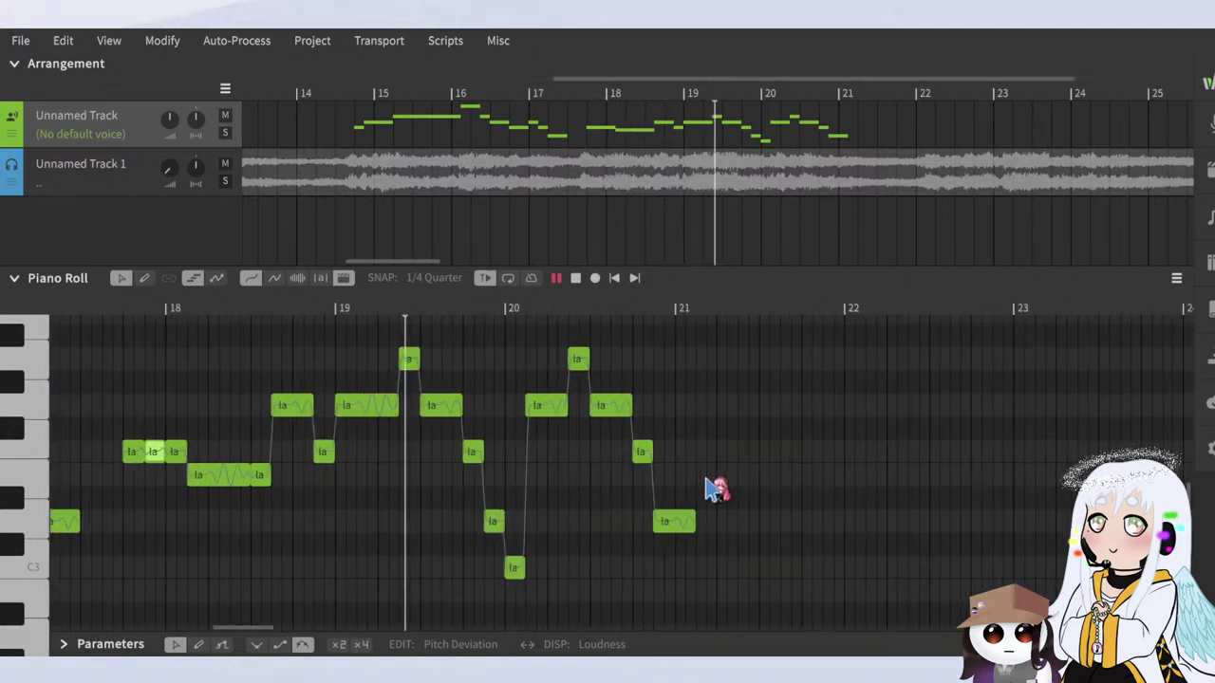
{"action": "scroll", "coordinate": [664, 522], "scroll_direction": "down", "scroll_amount": 1}
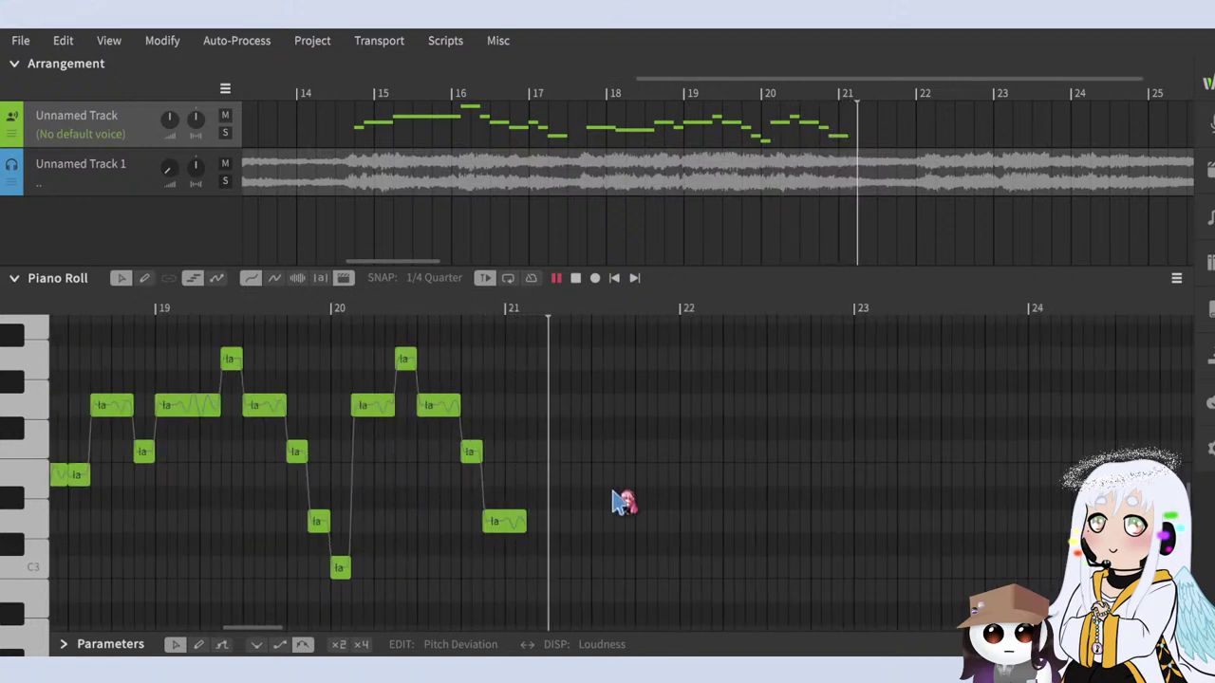
{"action": "scroll", "coordinate": [704, 517], "scroll_direction": "down", "scroll_amount": 1}
{"action": "scroll", "coordinate": [702, 505], "scroll_direction": "up", "scroll_amount": 2}
{"action": "scroll", "coordinate": [650, 398], "scroll_direction": "up", "scroll_amount": 2}
{"action": "key", "text": "space"}
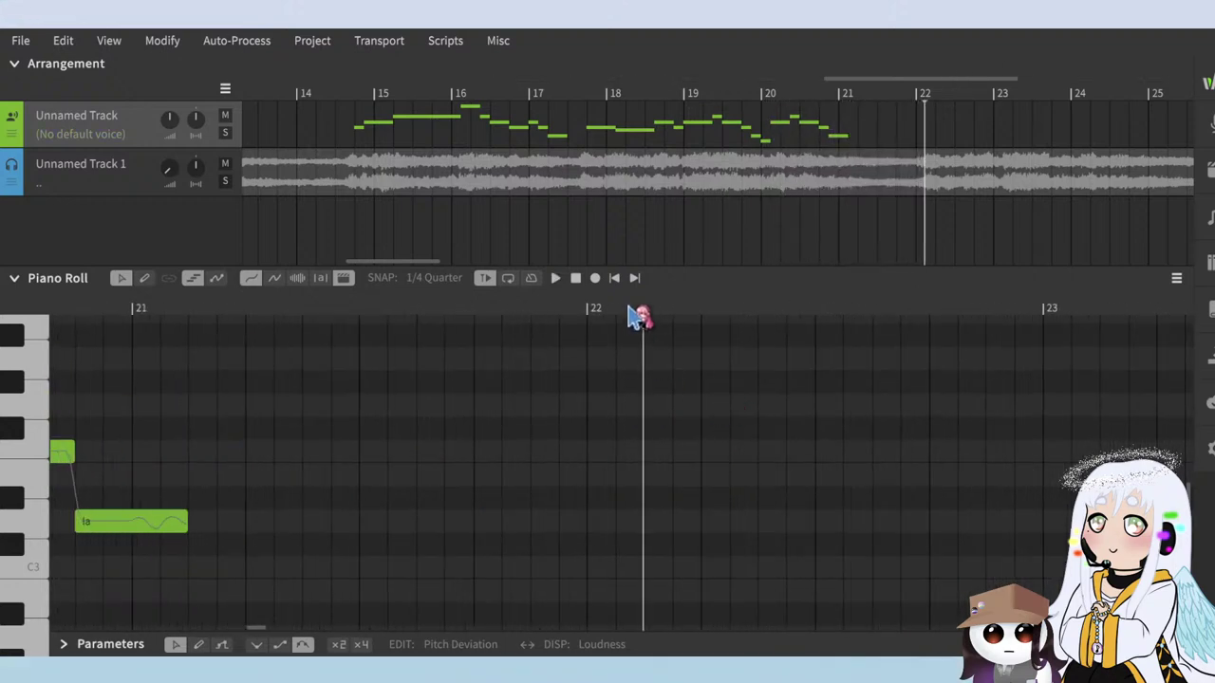
Step: Add a short note on F3 just after the start of bar 22 and play it against the backing audio
{"action": "left_click", "coordinate": [634, 306]}
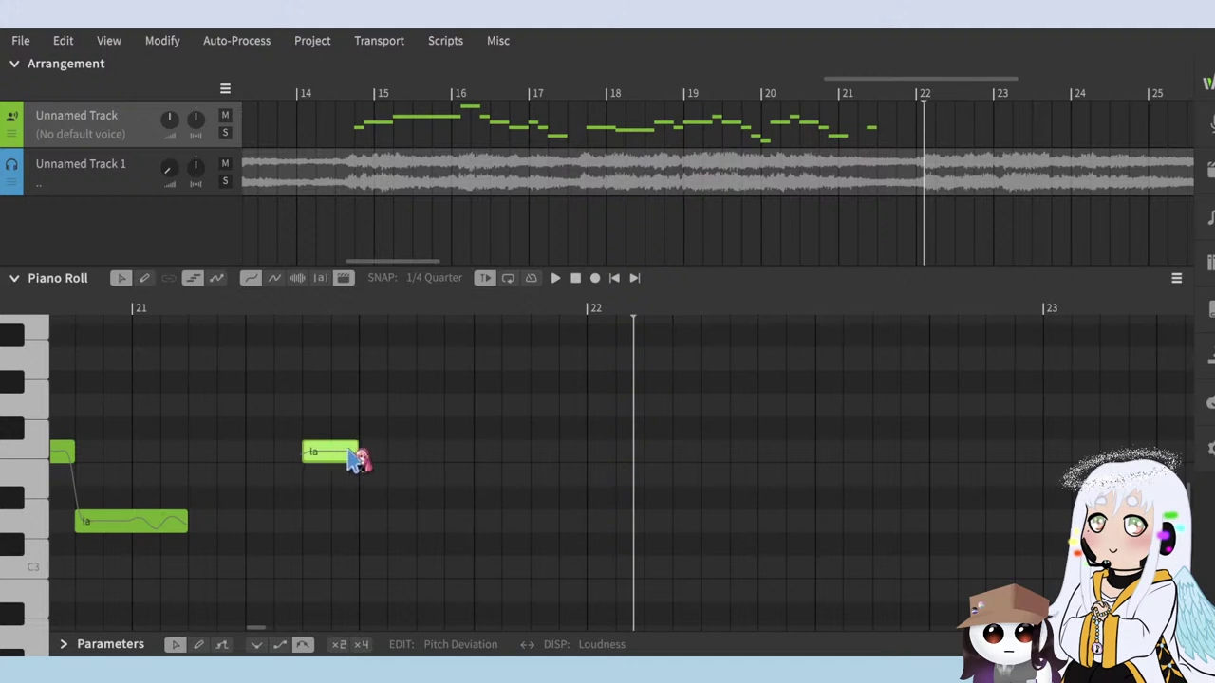
{"action": "left_click_drag", "start_coordinate": [348, 454], "coordinate": [681, 464]}
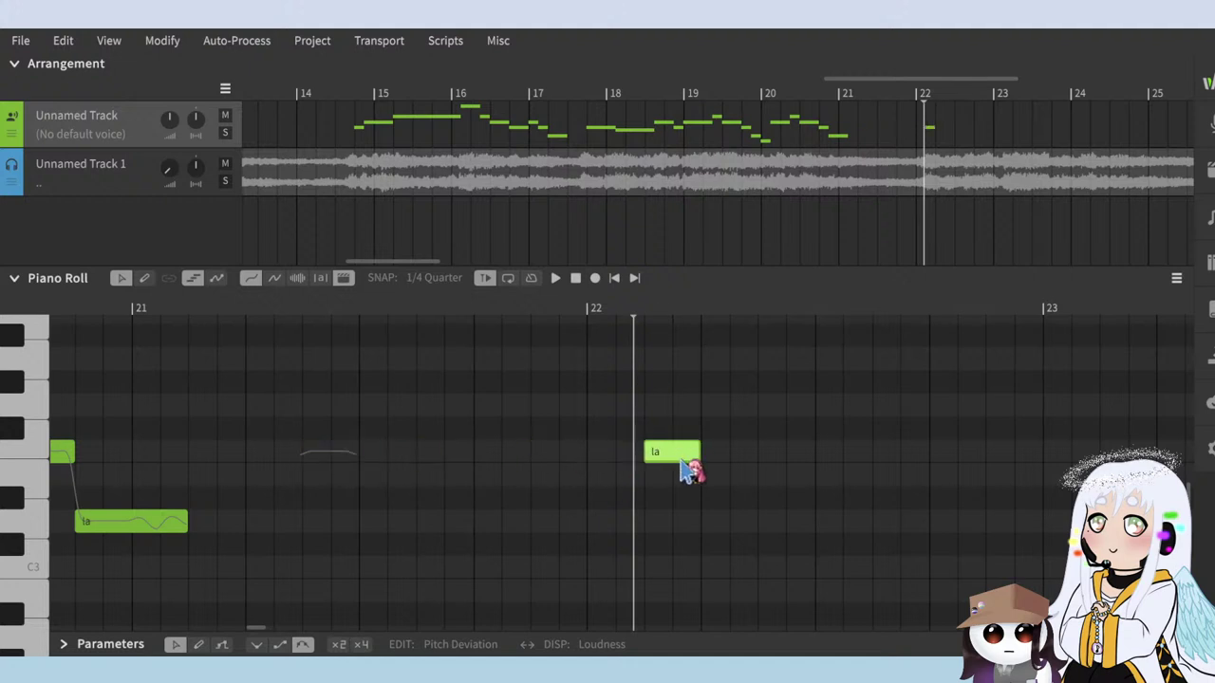
{"action": "left_click", "coordinate": [595, 308]}
{"action": "scroll", "coordinate": [694, 413], "scroll_direction": "down", "scroll_amount": 1}
{"action": "scroll", "coordinate": [756, 448], "scroll_direction": "up", "scroll_amount": 3}
{"action": "key", "text": "space"}
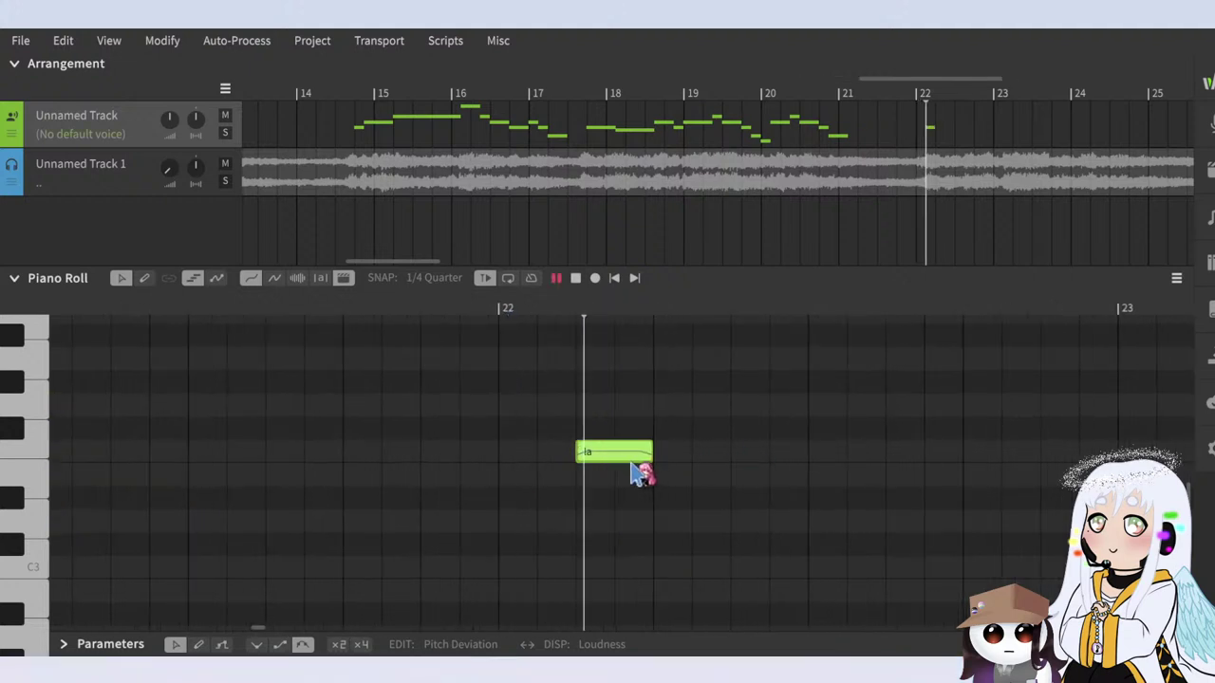
{"action": "key", "text": "space"}
Step: Raise the bar 22 note to A#3 and audition it repeatedly against the backing audio
{"action": "left_click_drag", "start_coordinate": [630, 452], "coordinate": [614, 334]}
{"action": "left_click", "coordinate": [573, 305]}
{"action": "key", "text": "space"}
{"action": "key", "text": "space"}
{"action": "key", "text": "space"}
{"action": "left_click", "coordinate": [569, 308]}
{"action": "key", "text": "space"}
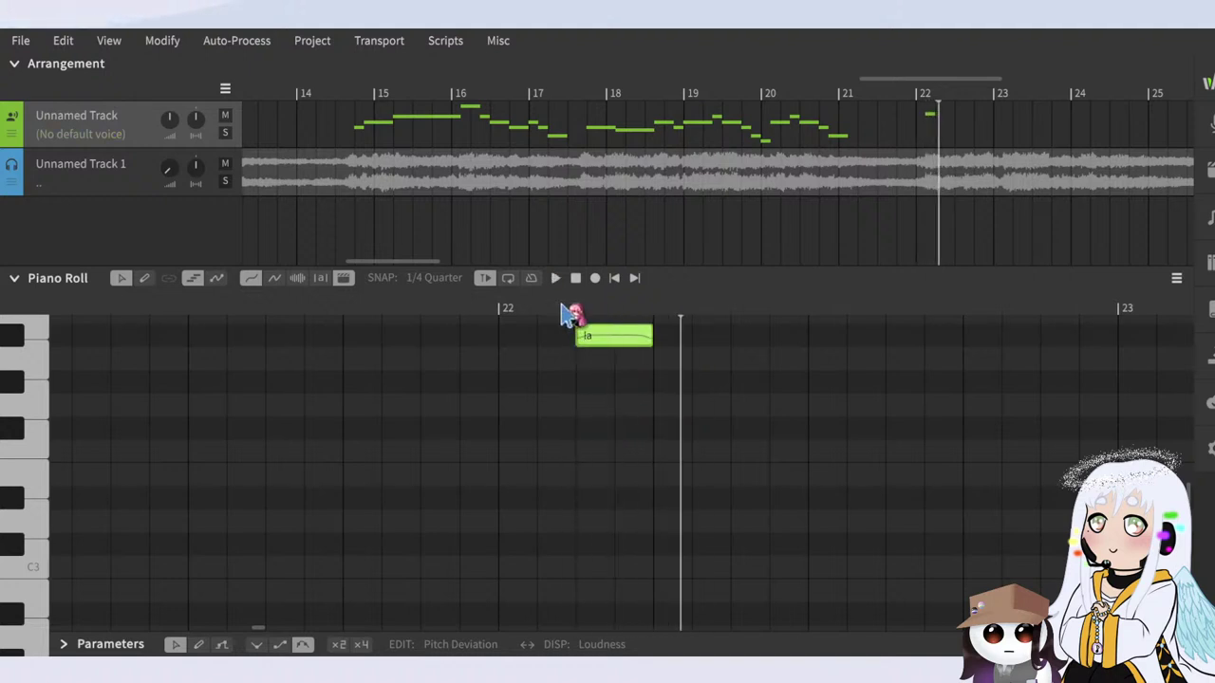
{"action": "left_click", "coordinate": [562, 307]}
{"action": "key", "text": "space"}
{"action": "key", "text": "space"}
{"action": "scroll", "coordinate": [655, 373], "scroll_direction": "up", "scroll_amount": 1}
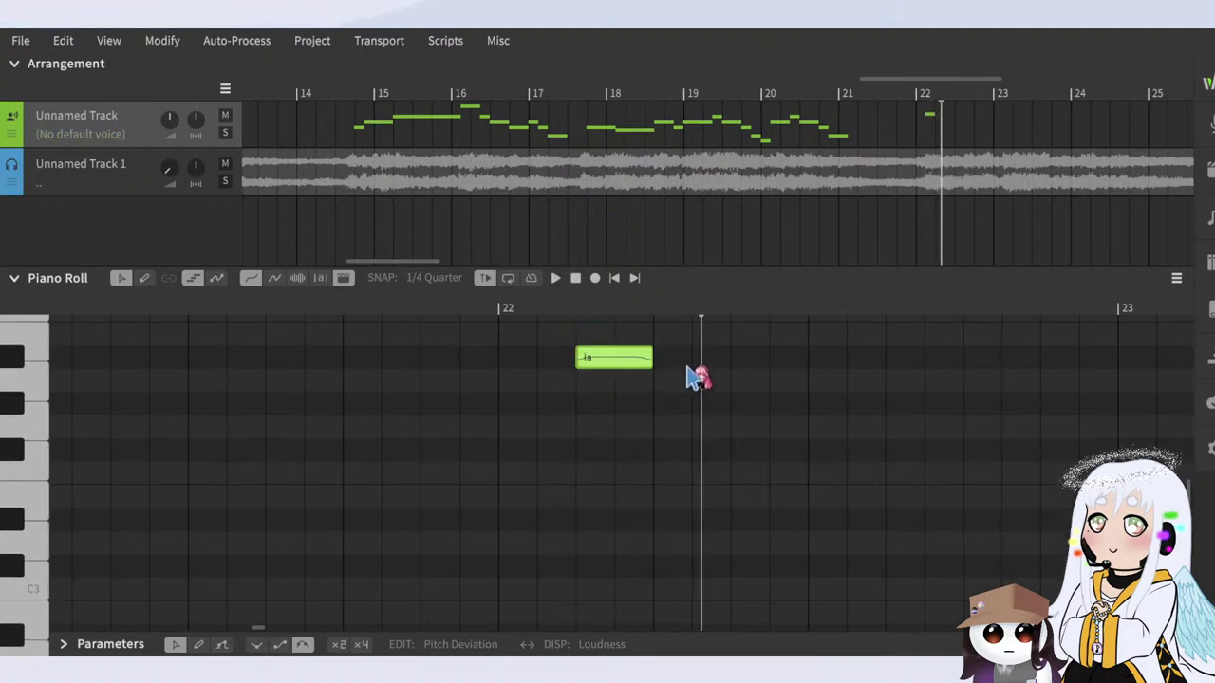
{"action": "key", "text": "space"}
{"action": "key", "text": "space"}
Step: Add a second short note on G#3 after the A#3 note in bar 22
{"action": "scroll", "coordinate": [724, 427], "scroll_direction": "down", "scroll_amount": 2}
{"action": "double_click", "coordinate": [329, 473]}
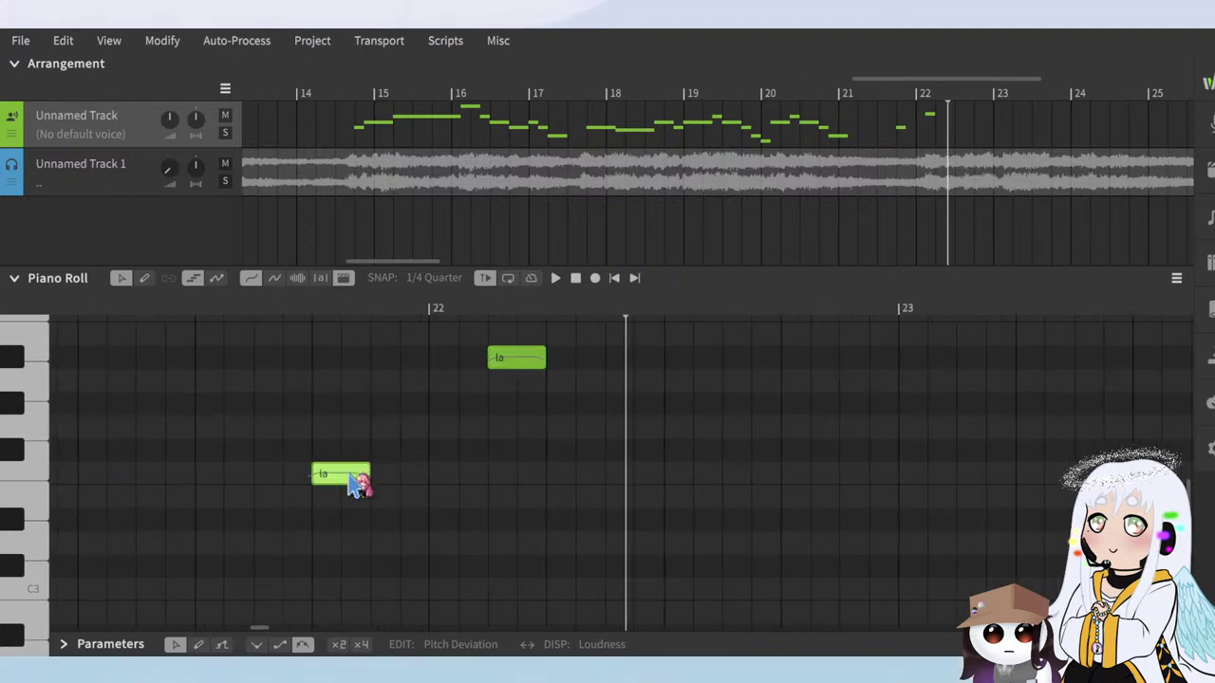
{"action": "left_click_drag", "start_coordinate": [358, 486], "coordinate": [681, 415]}
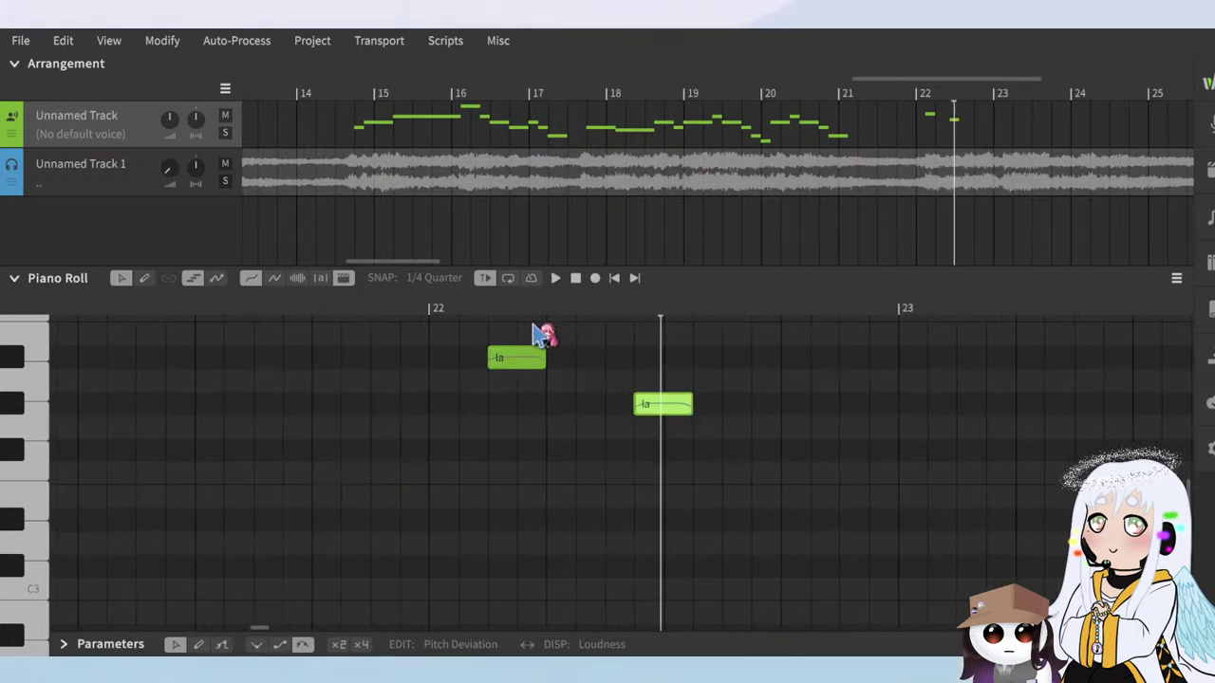
Step: Lengthen the A#3 note to about a quarter of a bar and play both bar 22 notes
{"action": "left_click", "coordinate": [536, 334]}
{"action": "left_click", "coordinate": [459, 310]}
{"action": "left_click_drag", "start_coordinate": [549, 360], "coordinate": [629, 368]}
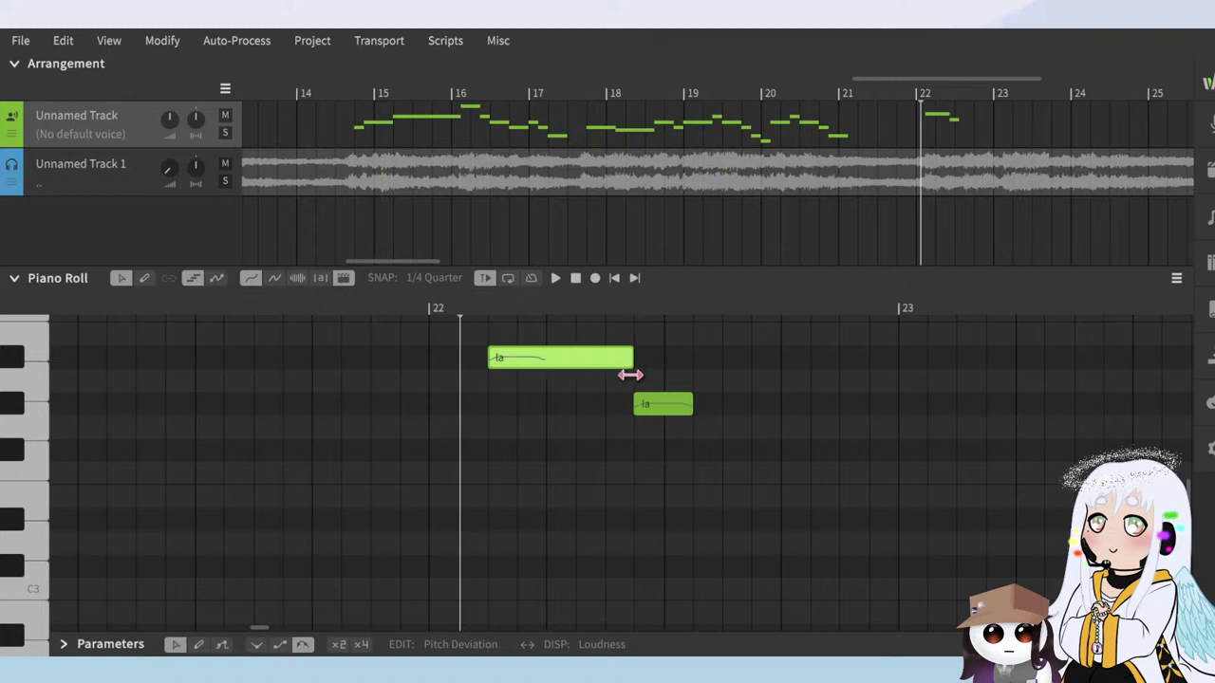
{"action": "scroll", "coordinate": [732, 461], "scroll_direction": "down", "scroll_amount": 1}
{"action": "key", "text": "space"}
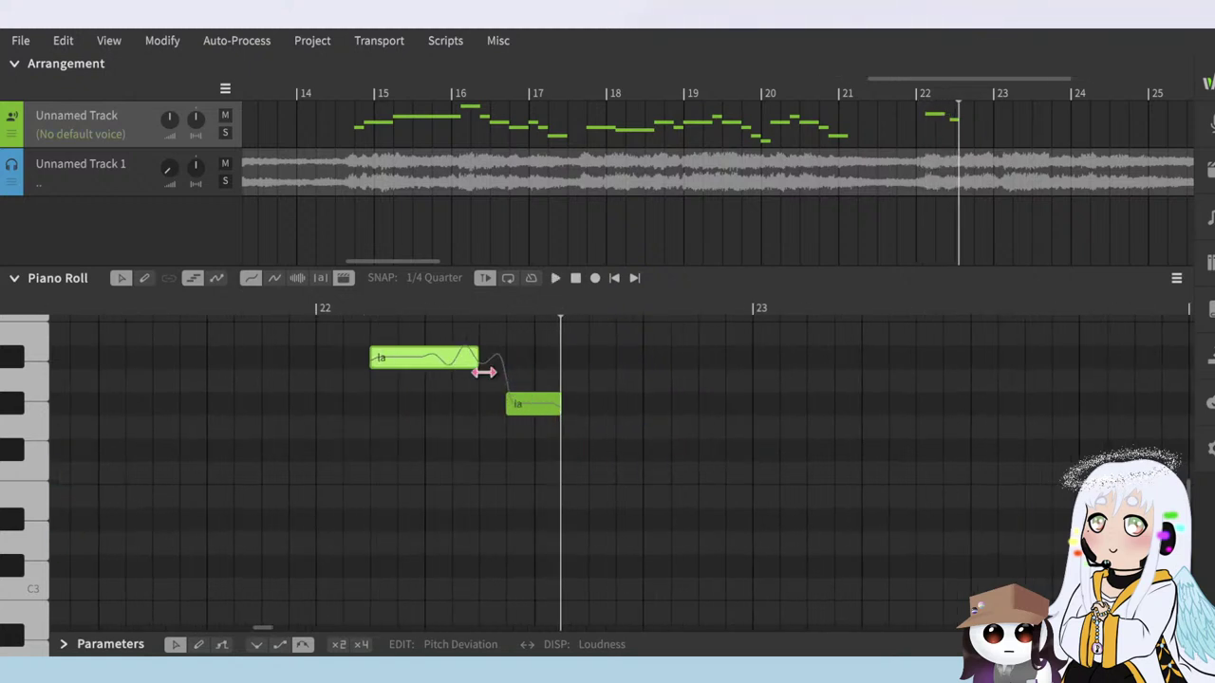
Step: Move the short second note to A3, directly after the A#3 note, and play it back
{"action": "left_click", "coordinate": [537, 406]}
{"action": "left_click_drag", "start_coordinate": [536, 406], "coordinate": [507, 383]}
{"action": "left_click", "coordinate": [384, 309]}
{"action": "key", "text": "space"}
{"action": "left_click", "coordinate": [358, 311]}
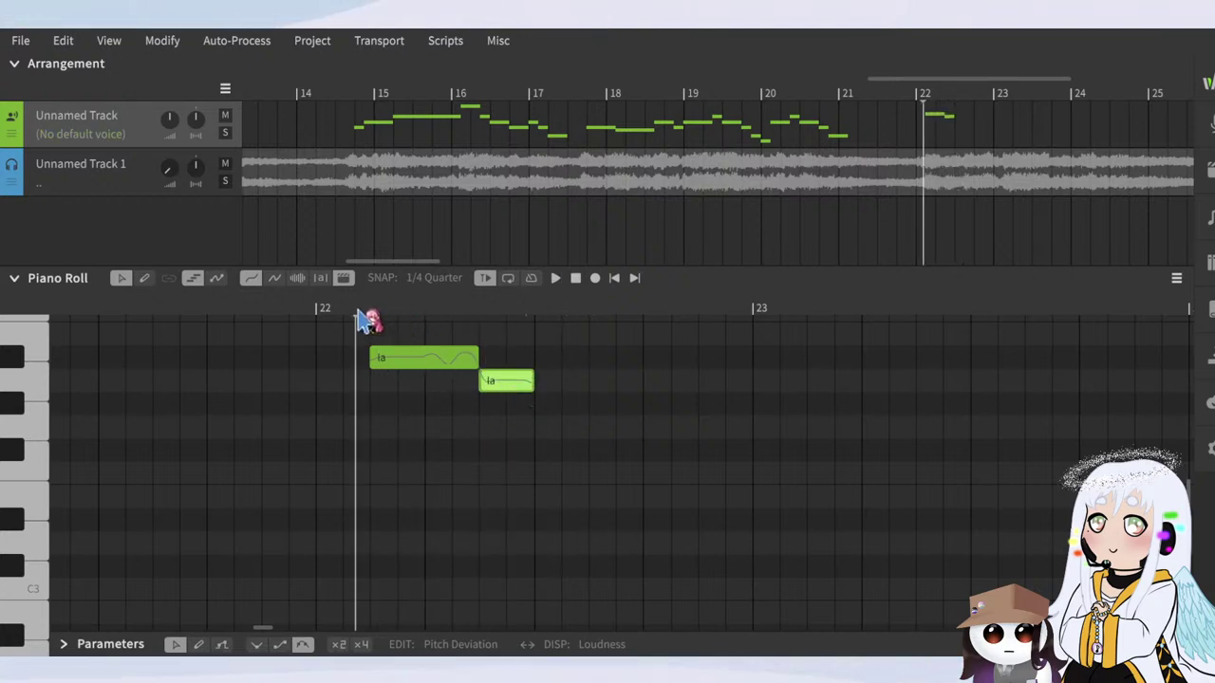
Step: Replace the short second note with a copy of the A#3 note placed directly after it on A3, and play both
{"action": "key", "text": "Delete"}
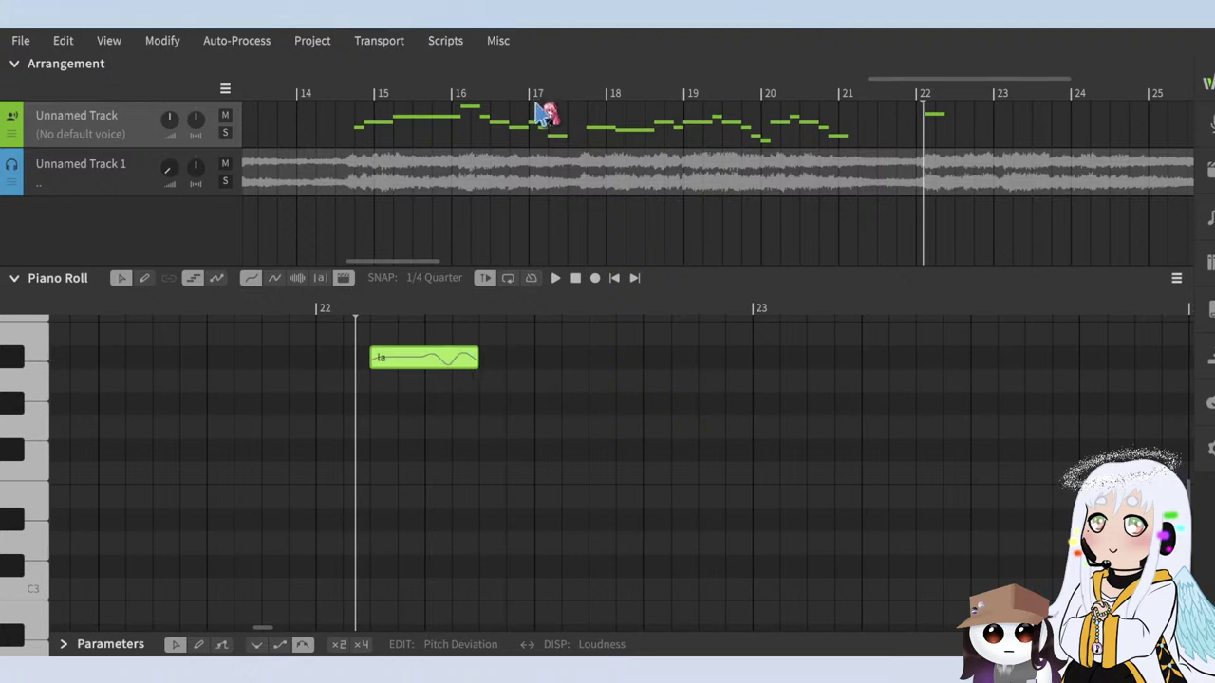
{"action": "left_click_drag", "start_coordinate": [440, 366], "coordinate": [521, 391]}
{"action": "key", "text": "space"}
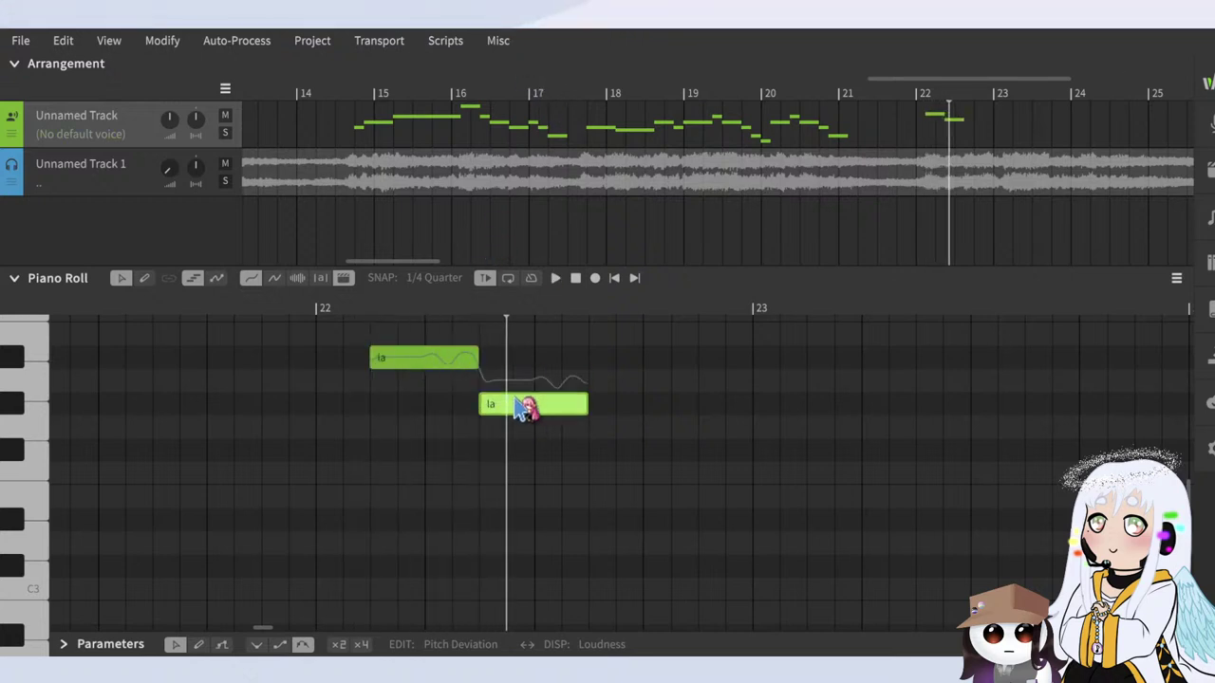
{"action": "left_click", "coordinate": [387, 309]}
{"action": "key", "text": "space"}
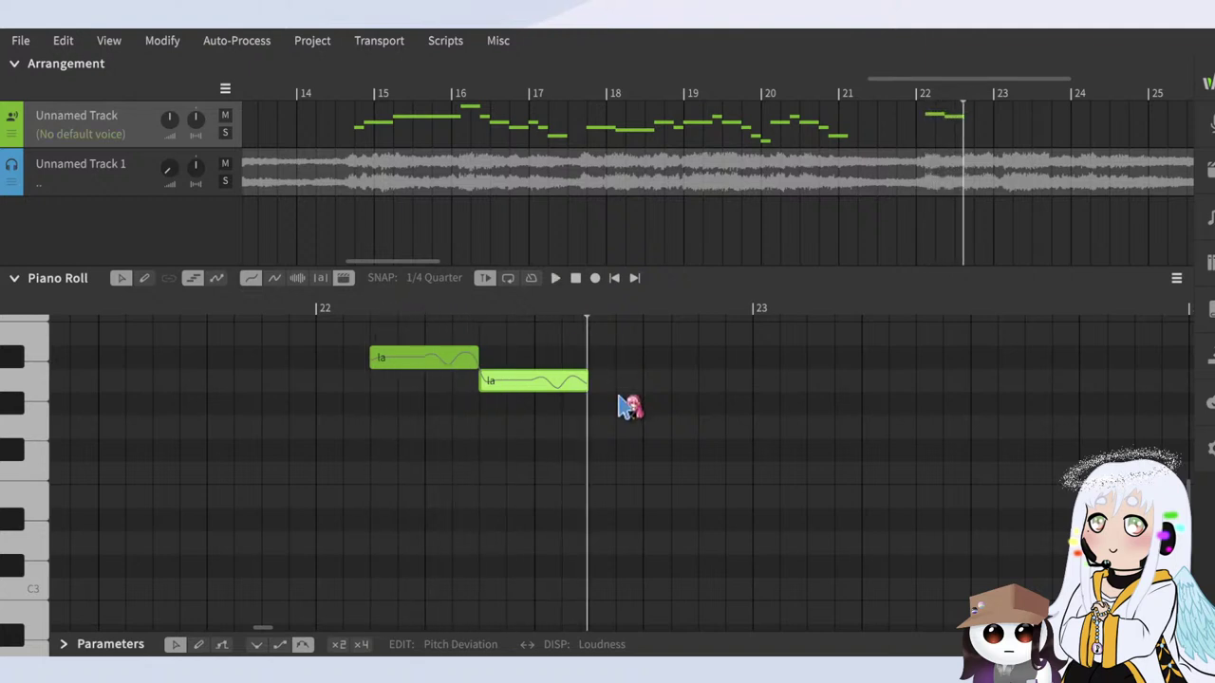
Step: Copy the first bar 22 note directly after the second, setting it to A3 and about an eighth of a bar long
{"action": "left_click_drag", "start_coordinate": [391, 364], "coordinate": [647, 429]}
{"action": "key", "text": "space"}
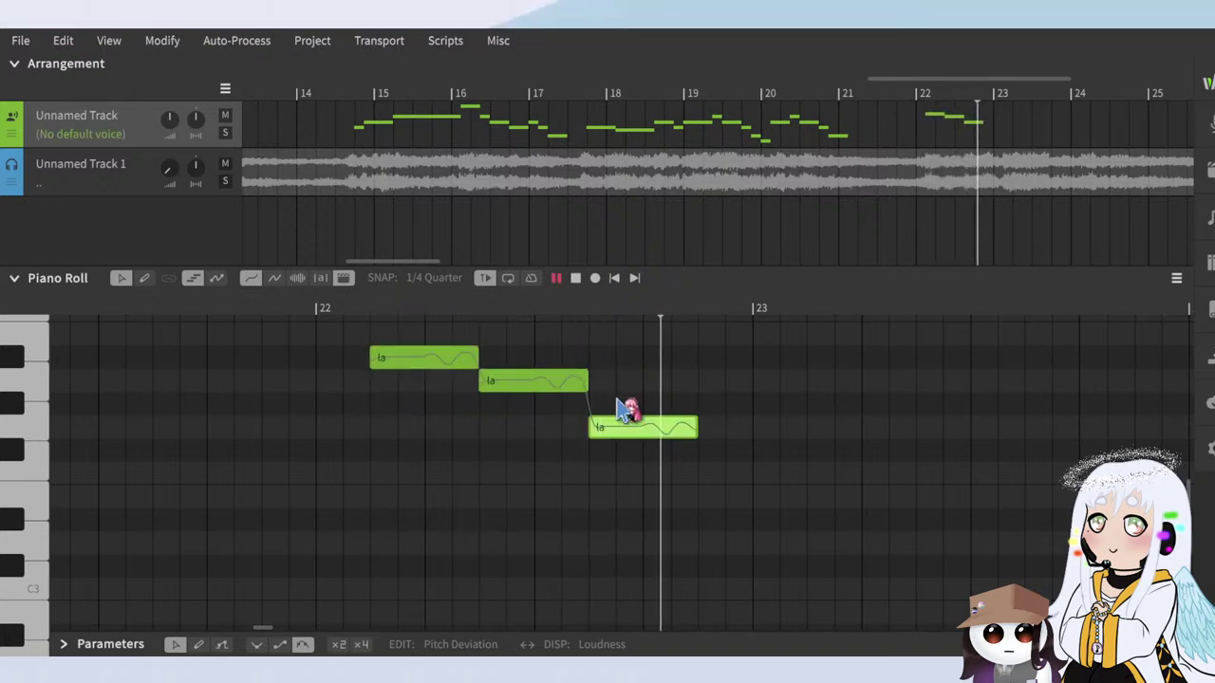
{"action": "left_click", "coordinate": [583, 312]}
{"action": "key", "text": "space"}
{"action": "key", "text": "space"}
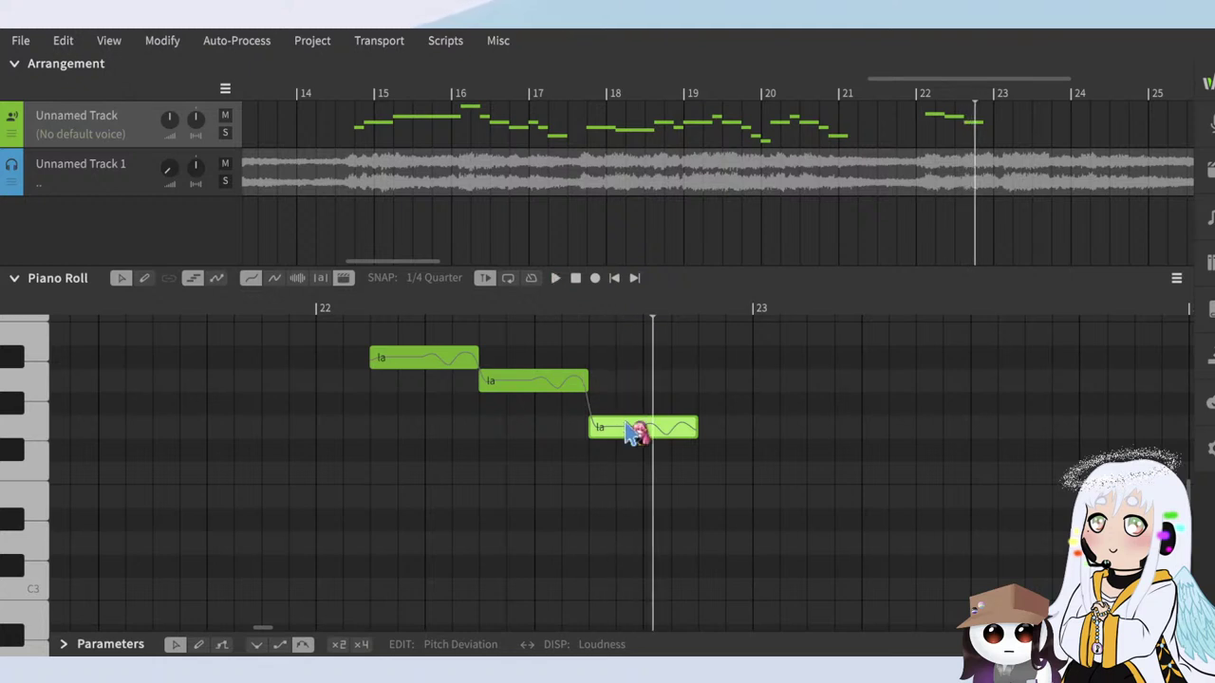
{"action": "left_click_drag", "start_coordinate": [628, 425], "coordinate": [629, 385]}
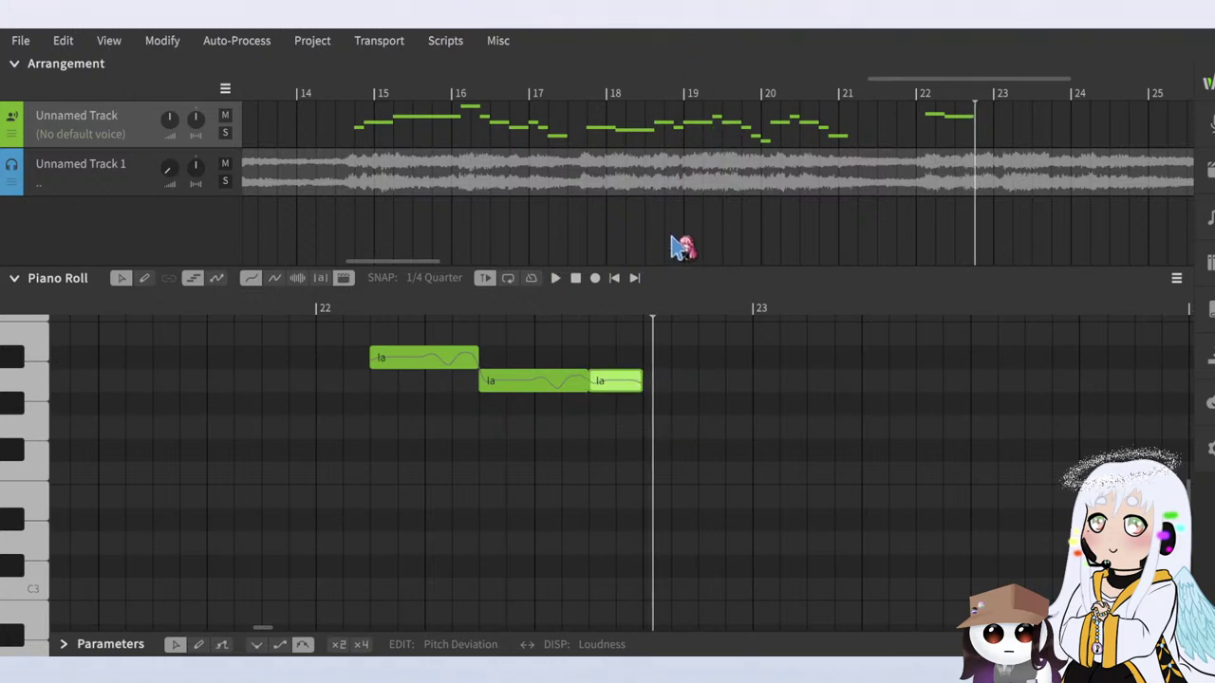
Step: Copy the short A3 note directly after itself on G3 and play back the end of the phrase
{"action": "left_click_drag", "start_coordinate": [621, 388], "coordinate": [667, 421]}
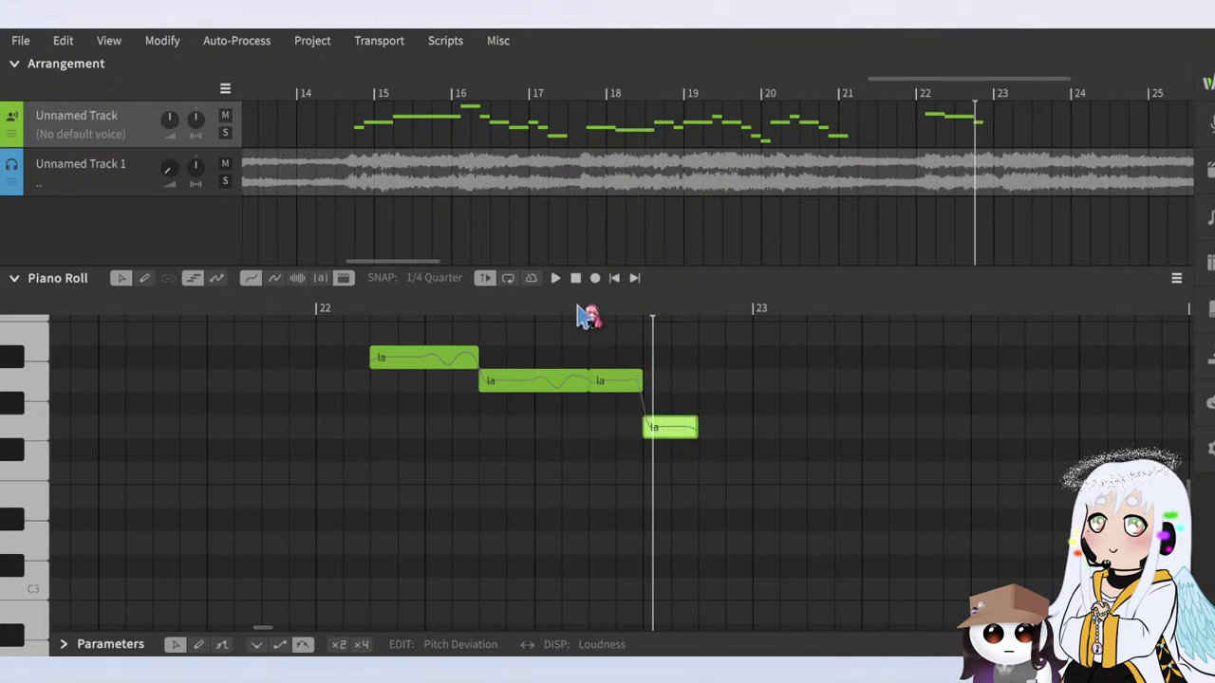
{"action": "left_click", "coordinate": [582, 316]}
{"action": "key", "text": "space"}
{"action": "left_click", "coordinate": [529, 312]}
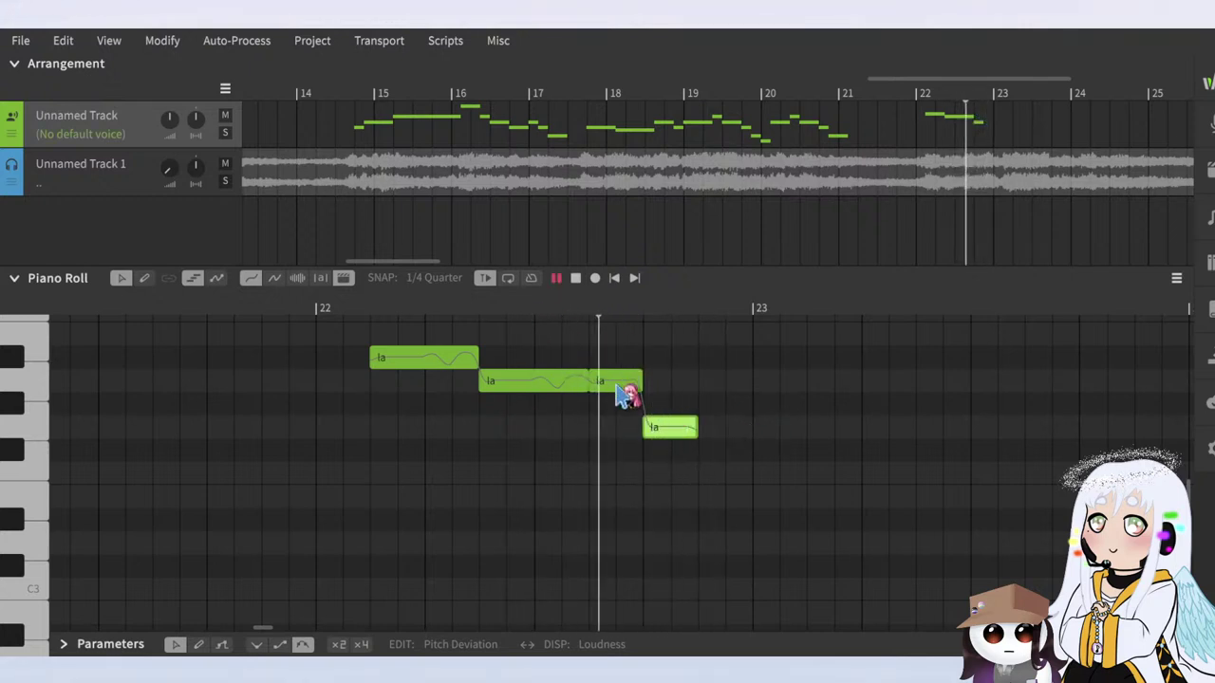
{"action": "key", "text": "space"}
Step: Lower the last bar 22 note to F#3 and compare its pitch with the backing track during playback
{"action": "left_click_drag", "start_coordinate": [677, 433], "coordinate": [669, 451]}
{"action": "left_click", "coordinate": [39, 430]}
{"action": "key", "text": "space"}
{"action": "key", "text": "space"}
{"action": "key", "text": "space"}
{"action": "key", "text": "space"}
{"action": "left_click", "coordinate": [622, 305]}
{"action": "key", "text": "space"}
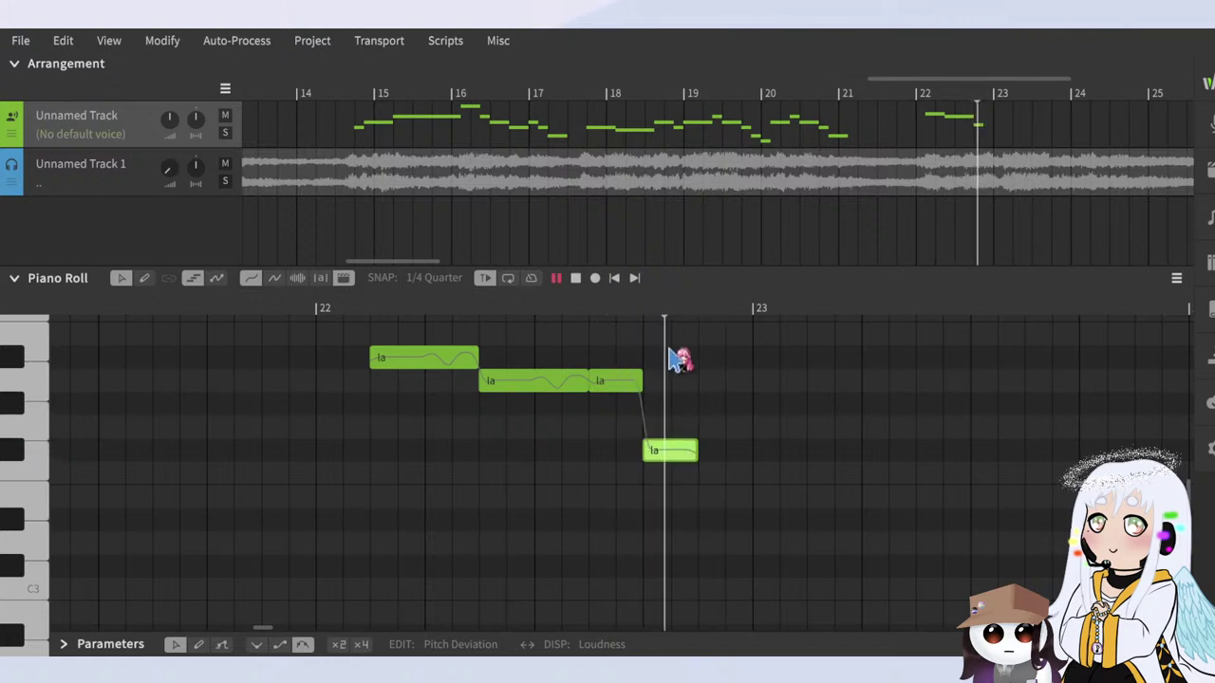
{"action": "key", "text": "space"}
{"action": "left_click", "coordinate": [536, 309]}
{"action": "key", "text": "space"}
{"action": "key", "text": "space"}
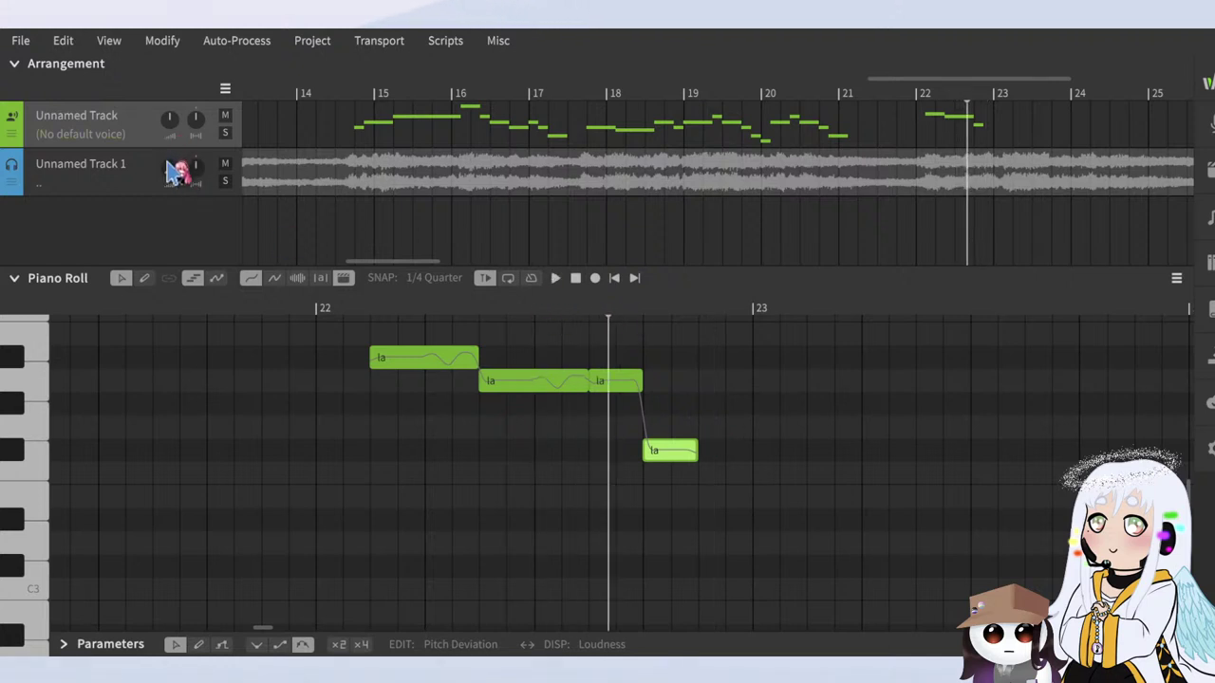
Step: Turn the backing audio track's volume down slightly and play the bar 22 phrase from its first note
{"action": "left_click_drag", "start_coordinate": [172, 167], "coordinate": [173, 171]}
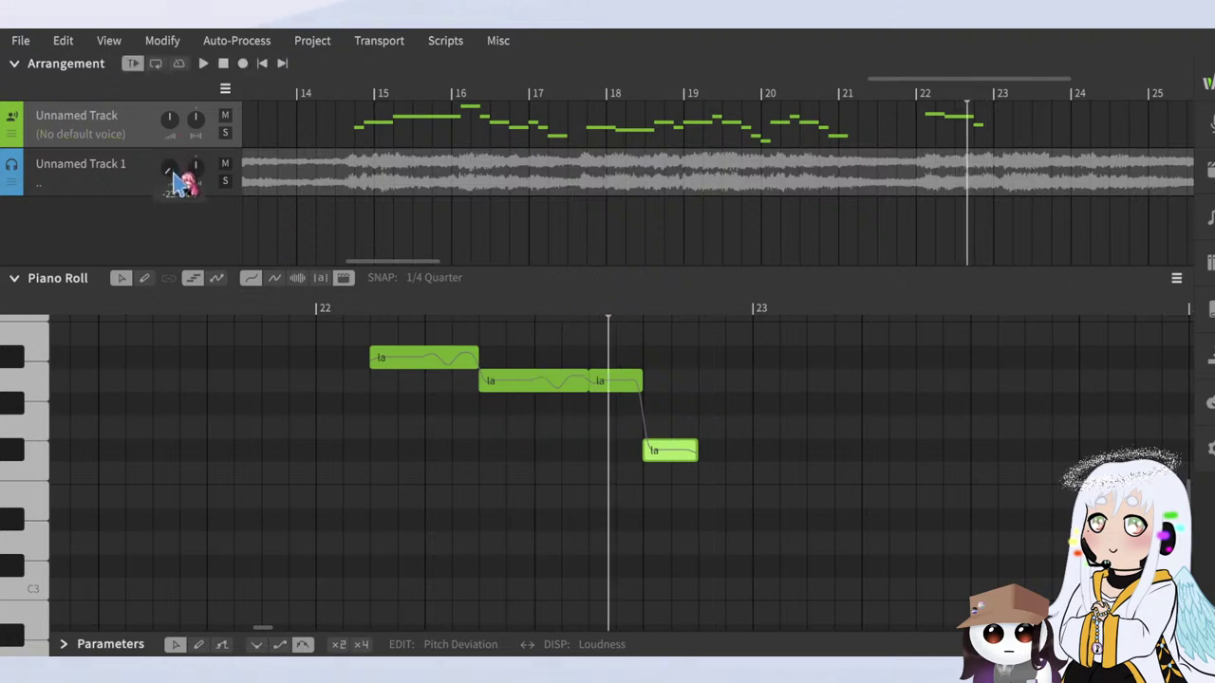
{"action": "left_click", "coordinate": [374, 318]}
{"action": "key", "text": "space"}
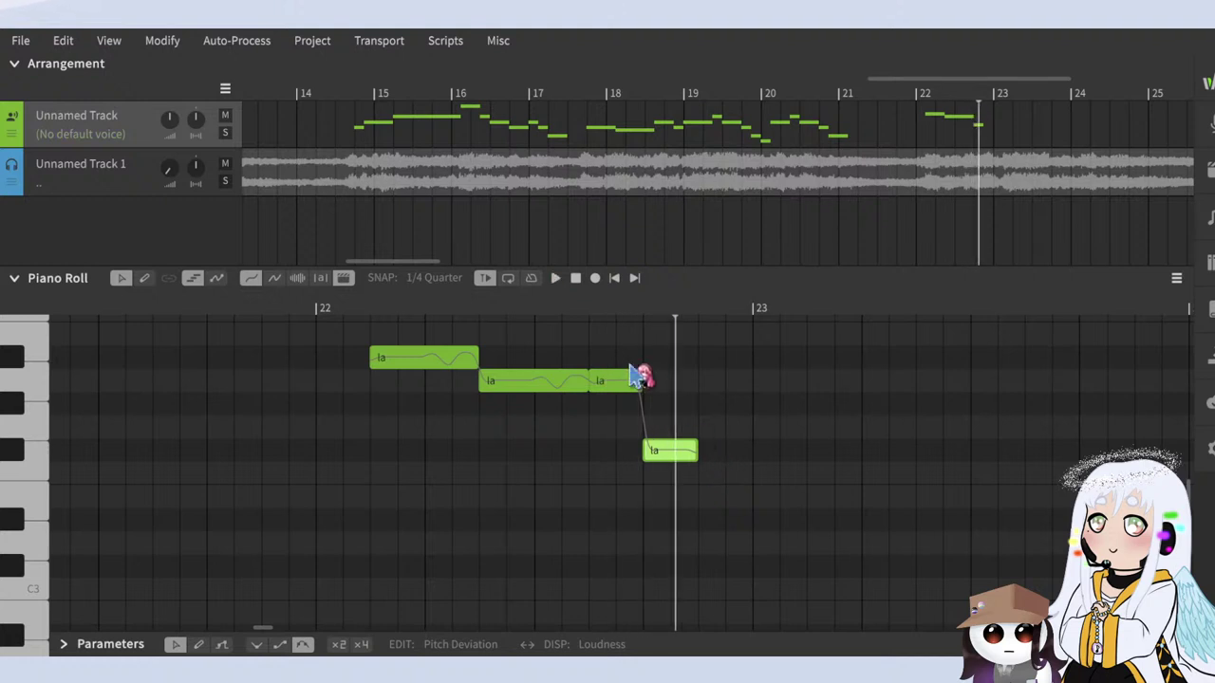
Step: Lower the third bar 22 note to G3 and the fourth to F3, checking both in playback
{"action": "left_click_drag", "start_coordinate": [638, 380], "coordinate": [626, 428]}
{"action": "left_click", "coordinate": [583, 317]}
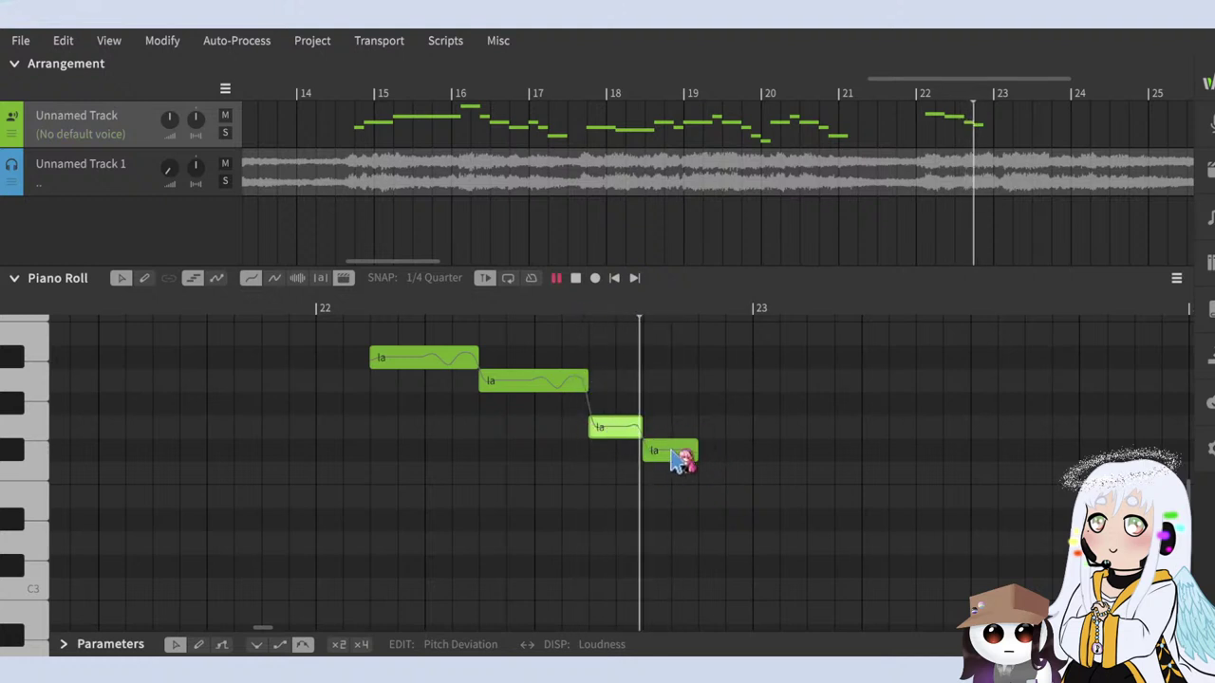
{"action": "left_click_drag", "start_coordinate": [689, 462], "coordinate": [685, 485]}
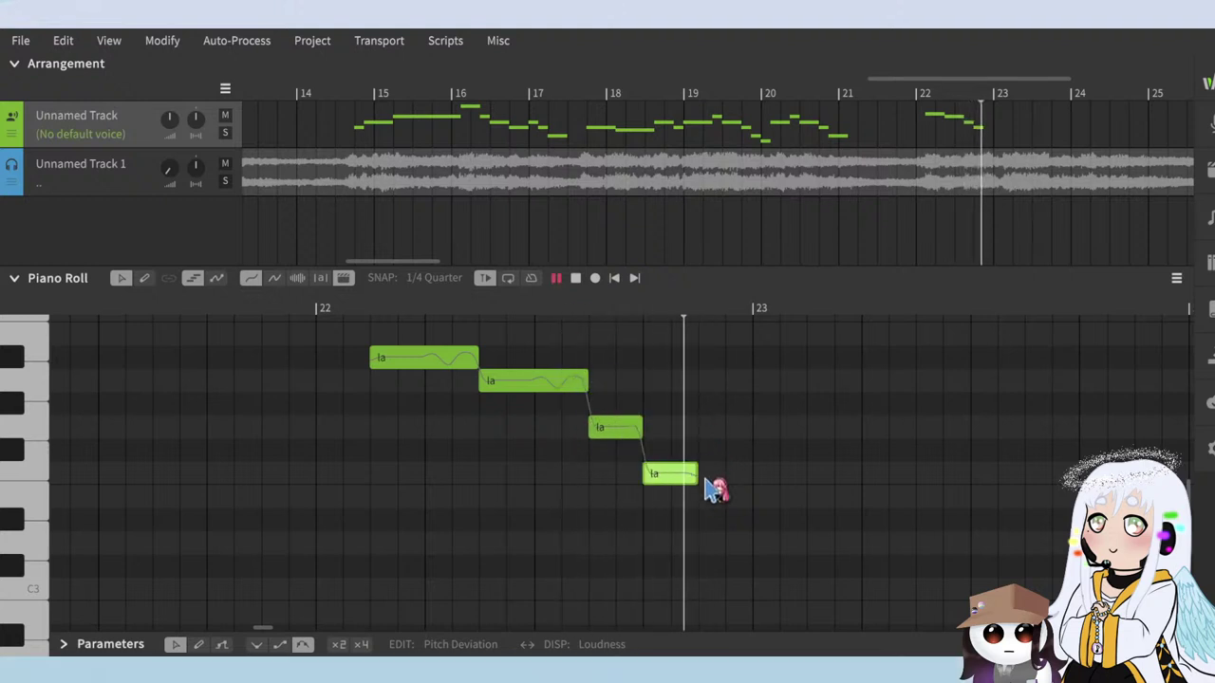
{"action": "key", "text": "space"}
Step: Copy the short G3 note to F3, directly after the existing F3 note, and play on past it
{"action": "left_click_drag", "start_coordinate": [618, 429], "coordinate": [735, 480]}
{"action": "key", "text": "space"}
{"action": "left_click", "coordinate": [664, 305]}
{"action": "scroll", "coordinate": [330, 436], "scroll_direction": "down", "scroll_amount": 4}
{"action": "scroll", "coordinate": [754, 531], "scroll_direction": "up", "scroll_amount": 3}
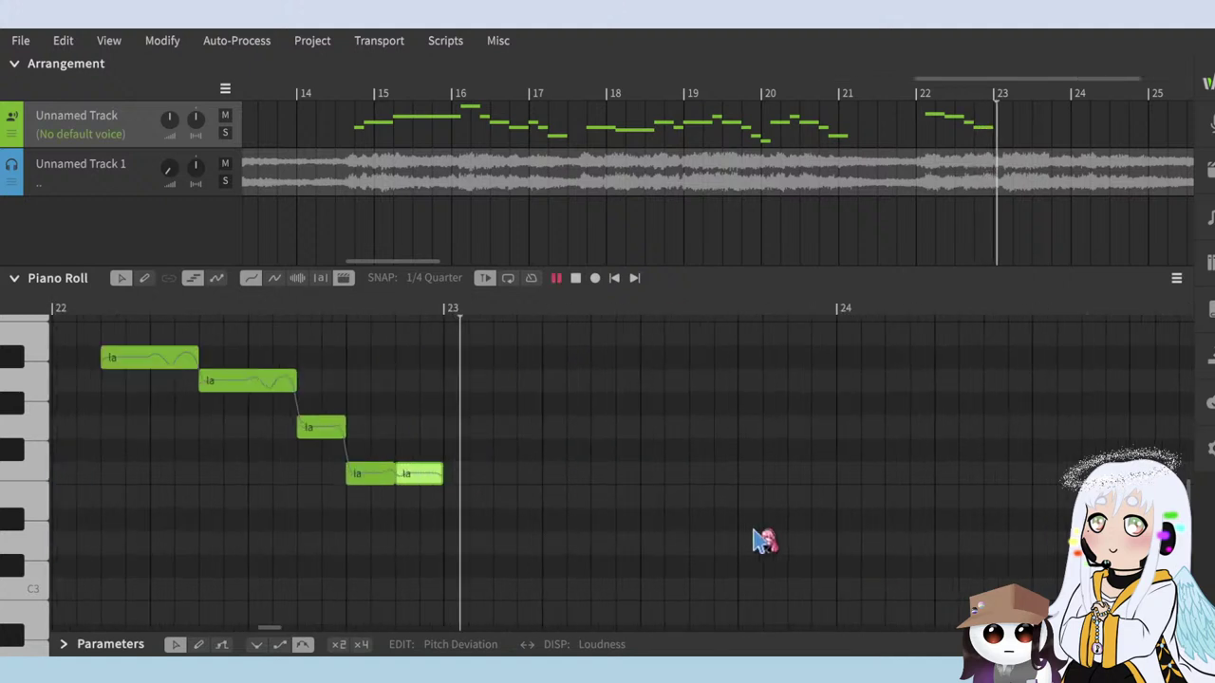
Step: Place a copy of the short note on E3 early in bar 23 and play through it
{"action": "left_click", "coordinate": [268, 307]}
{"action": "key", "text": "space"}
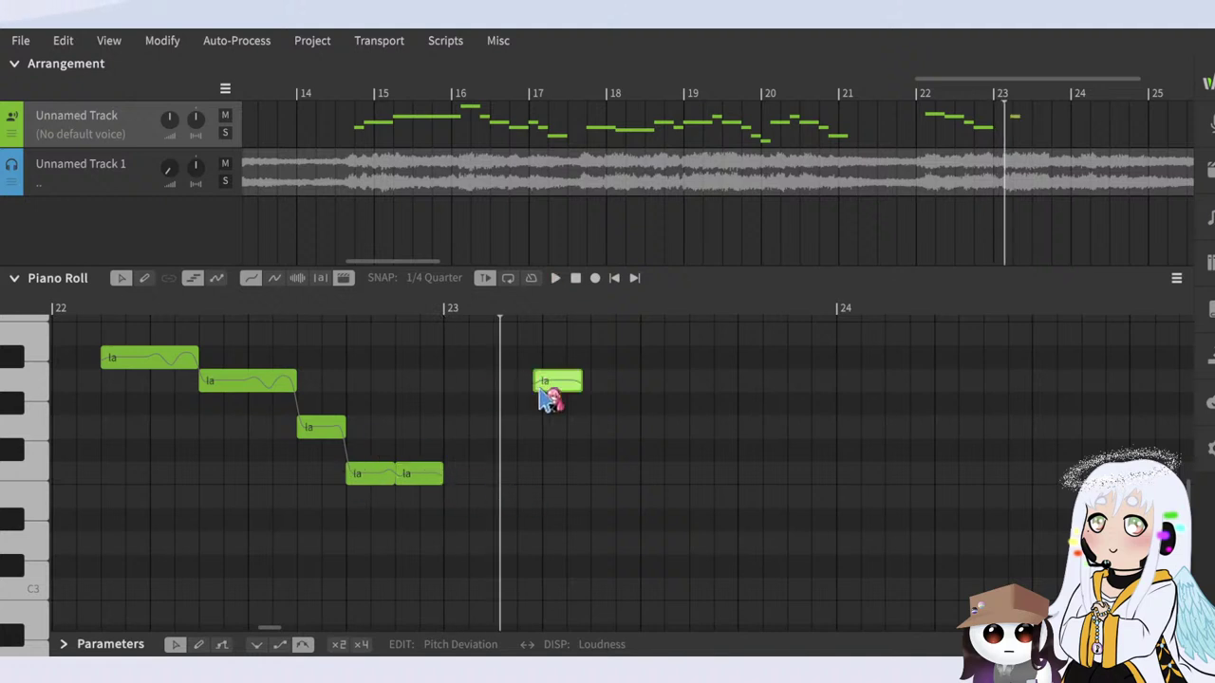
{"action": "left_click_drag", "start_coordinate": [539, 389], "coordinate": [548, 495]}
{"action": "key", "text": "space"}
{"action": "key", "text": "space"}
{"action": "left_click", "coordinate": [423, 303]}
{"action": "key", "text": "space"}
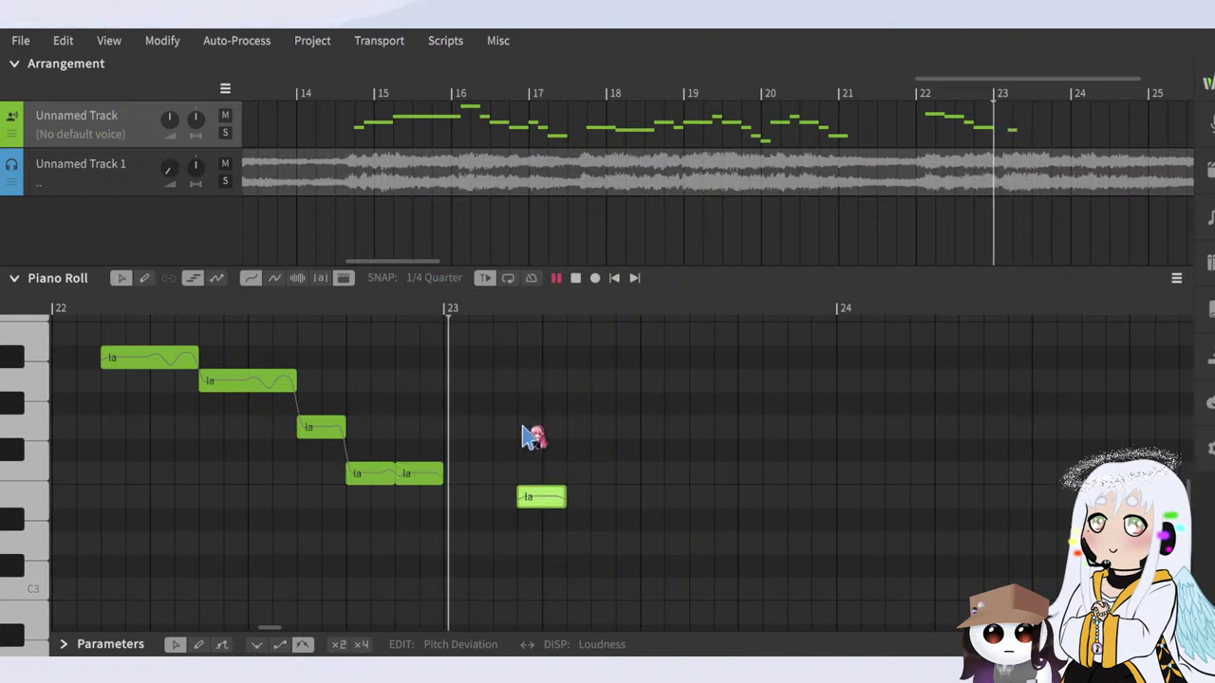
{"action": "key", "text": "space"}
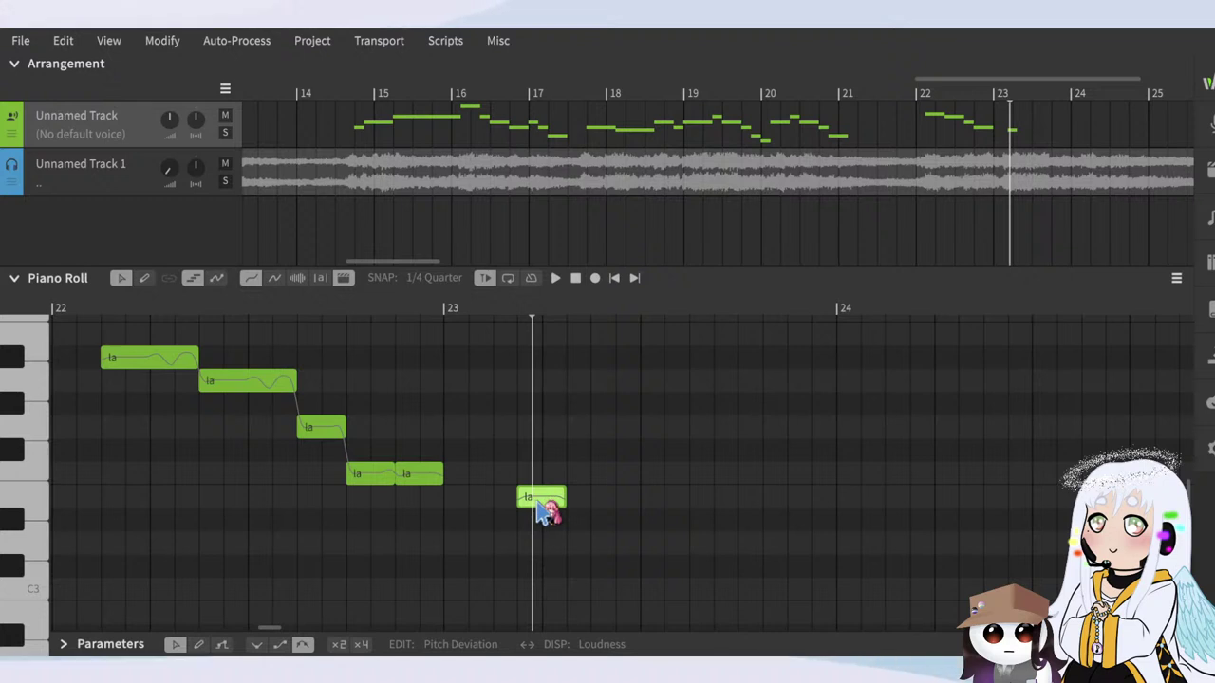
Step: Replay the transition into bar 23 and shift the short E3 note one snap step earlier
{"action": "left_click", "coordinate": [384, 308]}
{"action": "key", "text": "space"}
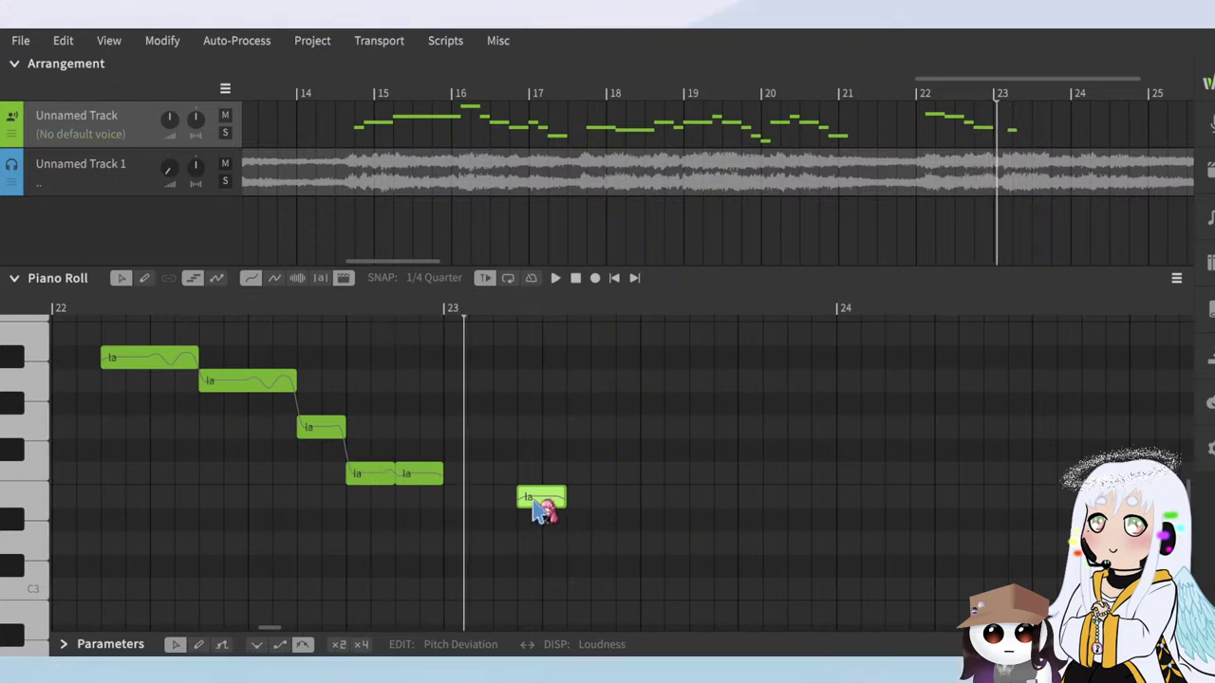
{"action": "left_click", "coordinate": [308, 308]}
{"action": "key", "text": "space"}
{"action": "key", "text": "space"}
{"action": "mouse_move", "coordinate": [543, 497]}
{"action": "left_mouse_down"}
{"action": "mouse_move", "coordinate": [453, 497]}
{"action": "mouse_move", "coordinate": [527, 498]}
{"action": "left_mouse_up"}
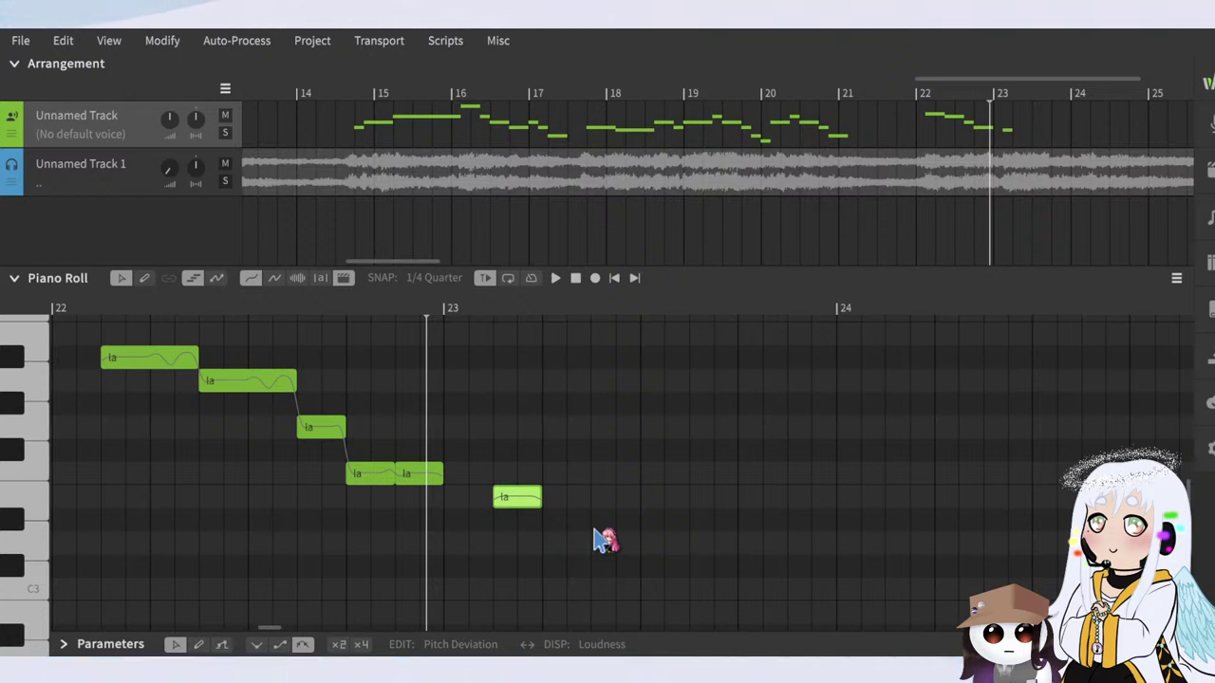
Step: Move the short E3 note to F3 at the start of bar 23, directly after the other F3 notes, and play it
{"action": "left_click_drag", "start_coordinate": [537, 499], "coordinate": [499, 477]}
{"action": "left_click", "coordinate": [324, 312]}
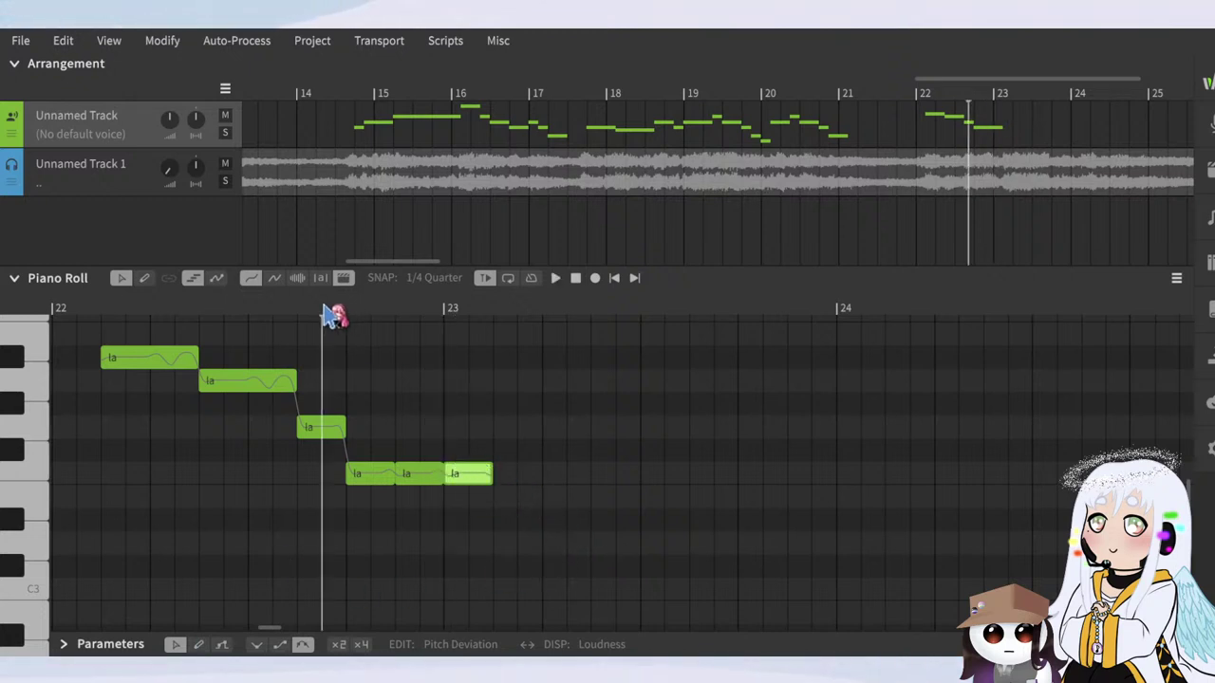
{"action": "key", "text": "space"}
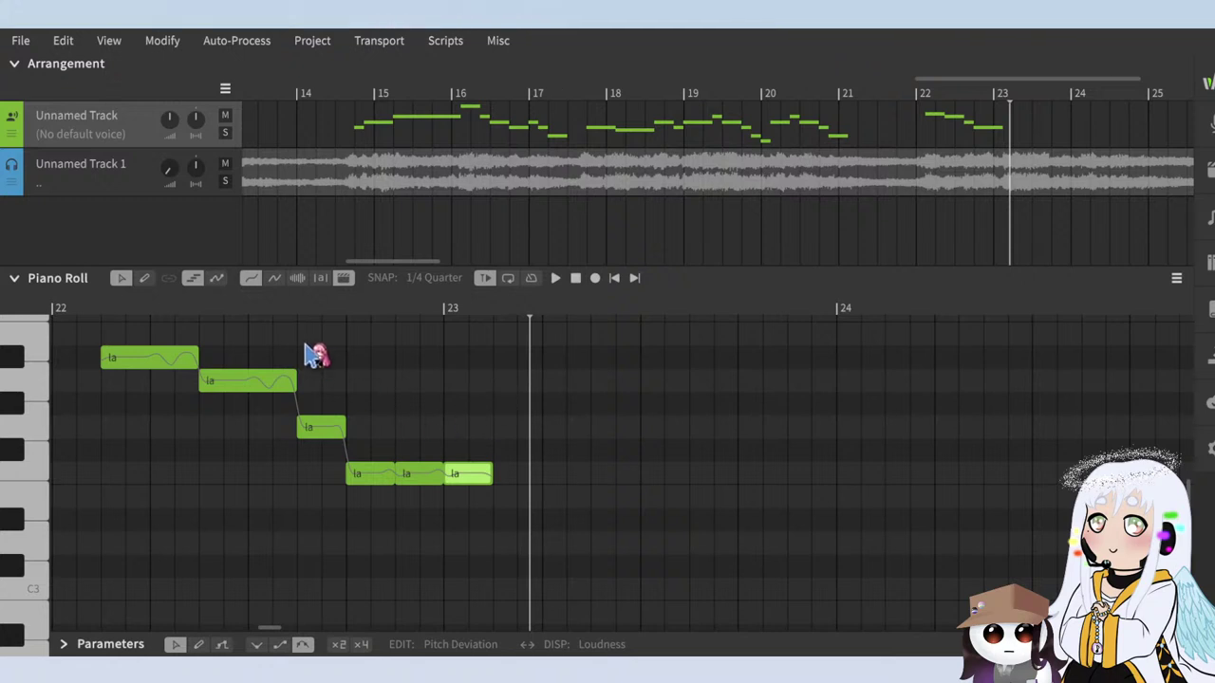
Step: Play the start of the bar 22 phrase and look over its notes
{"action": "left_click", "coordinate": [103, 312]}
{"action": "scroll", "coordinate": [156, 412], "scroll_direction": "up", "scroll_amount": 5}
{"action": "scroll", "coordinate": [152, 408], "scroll_direction": "up", "scroll_amount": 1}
{"action": "scroll", "coordinate": [629, 450], "scroll_direction": "down", "scroll_amount": 6}
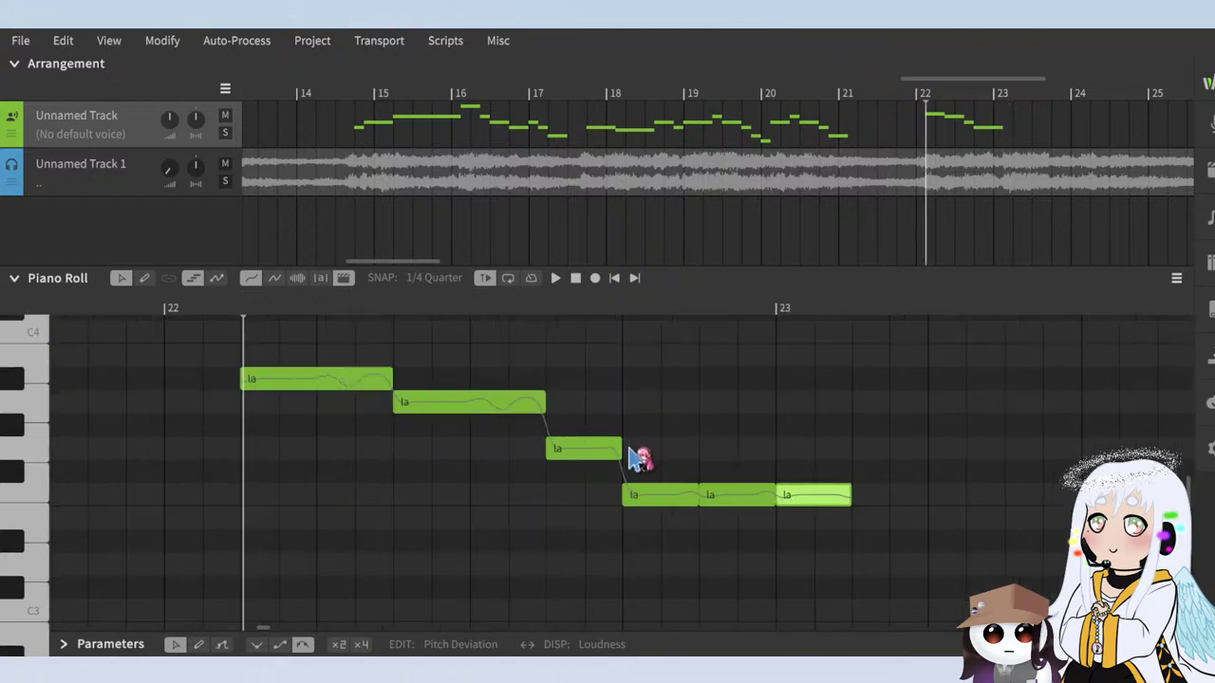
{"action": "scroll", "coordinate": [484, 454], "scroll_direction": "up", "scroll_amount": 2}
{"action": "scroll", "coordinate": [476, 456], "scroll_direction": "up", "scroll_amount": 1}
{"action": "left_click", "coordinate": [400, 309]}
{"action": "scroll", "coordinate": [485, 503], "scroll_direction": "up", "scroll_amount": 3}
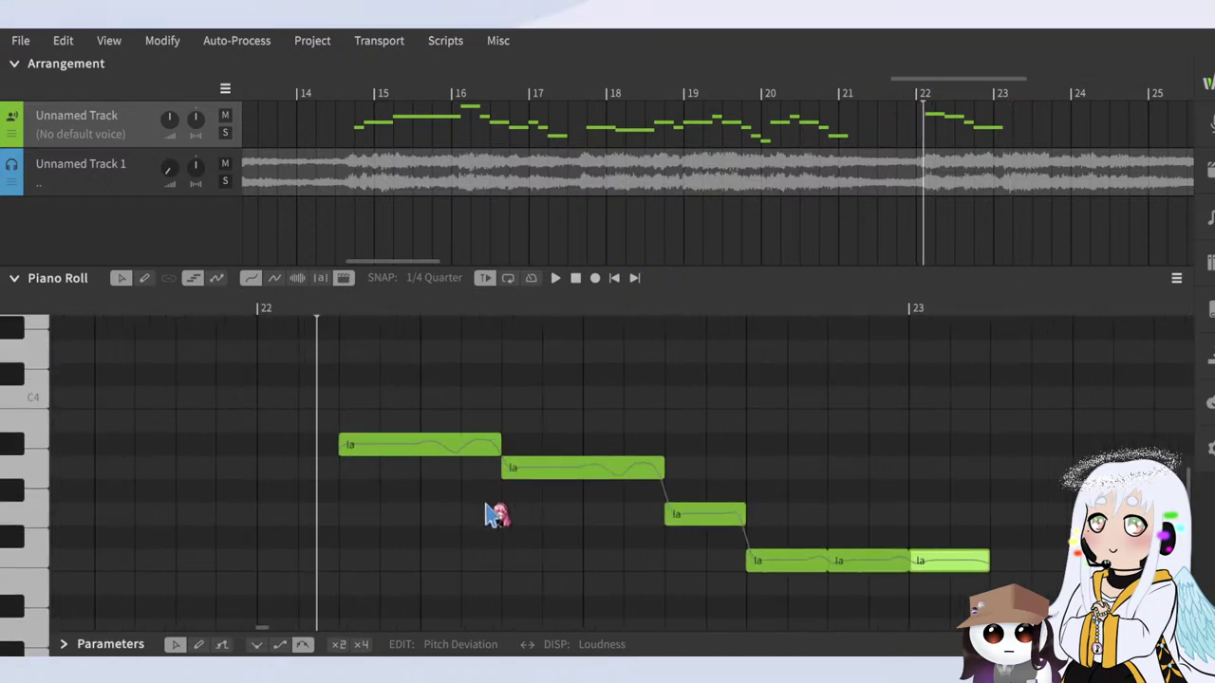
{"action": "key", "text": "space"}
{"action": "scroll", "coordinate": [413, 432], "scroll_direction": "down", "scroll_amount": 4}
{"action": "scroll", "coordinate": [512, 493], "scroll_direction": "down", "scroll_amount": 1}
{"action": "scroll", "coordinate": [569, 498], "scroll_direction": "down", "scroll_amount": 1}
{"action": "scroll", "coordinate": [634, 498], "scroll_direction": "down", "scroll_amount": 4}
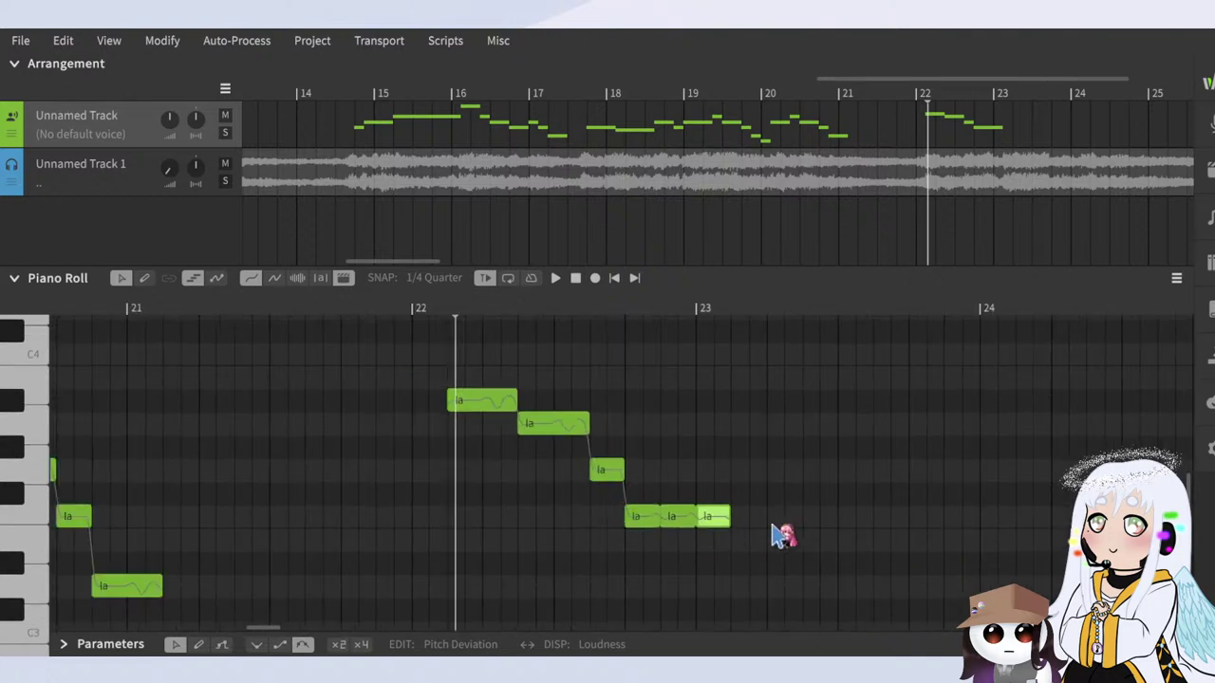
{"action": "scroll", "coordinate": [805, 532], "scroll_direction": "up", "scroll_amount": 5}
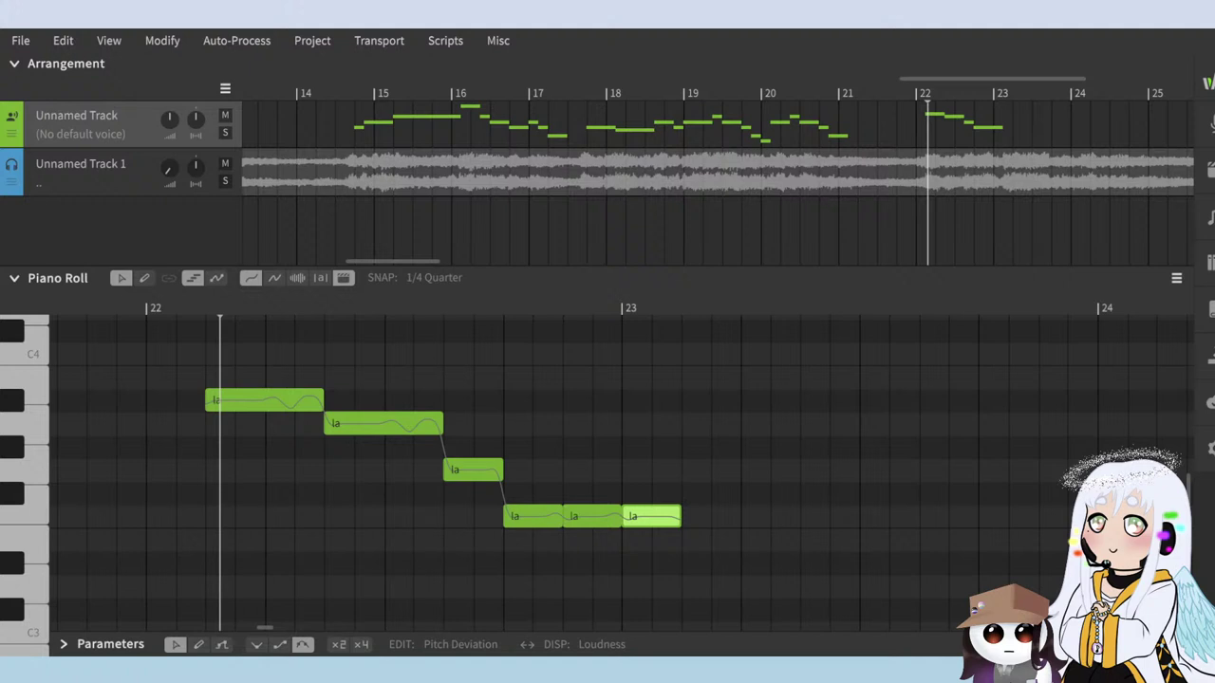
Step: Play the bar 22 phrase through bar 23 to hear how the melody continues after the last note
{"action": "key", "text": "space"}
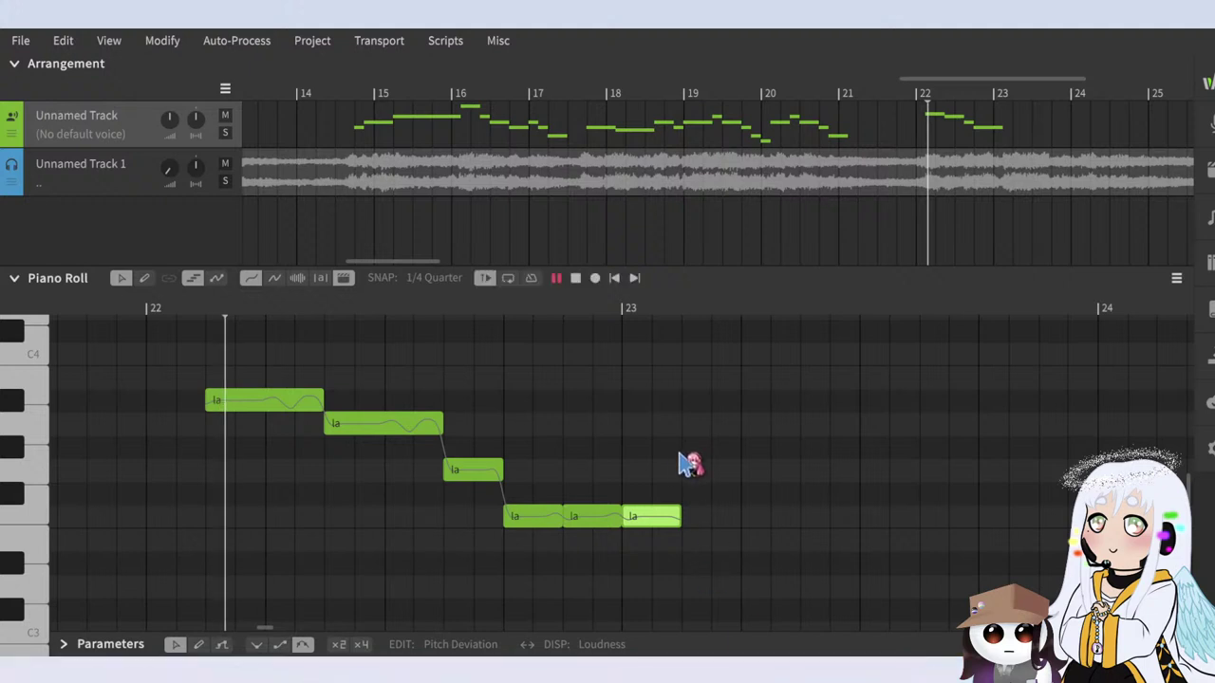
{"action": "scroll", "coordinate": [512, 412], "scroll_direction": "down", "scroll_amount": 3}
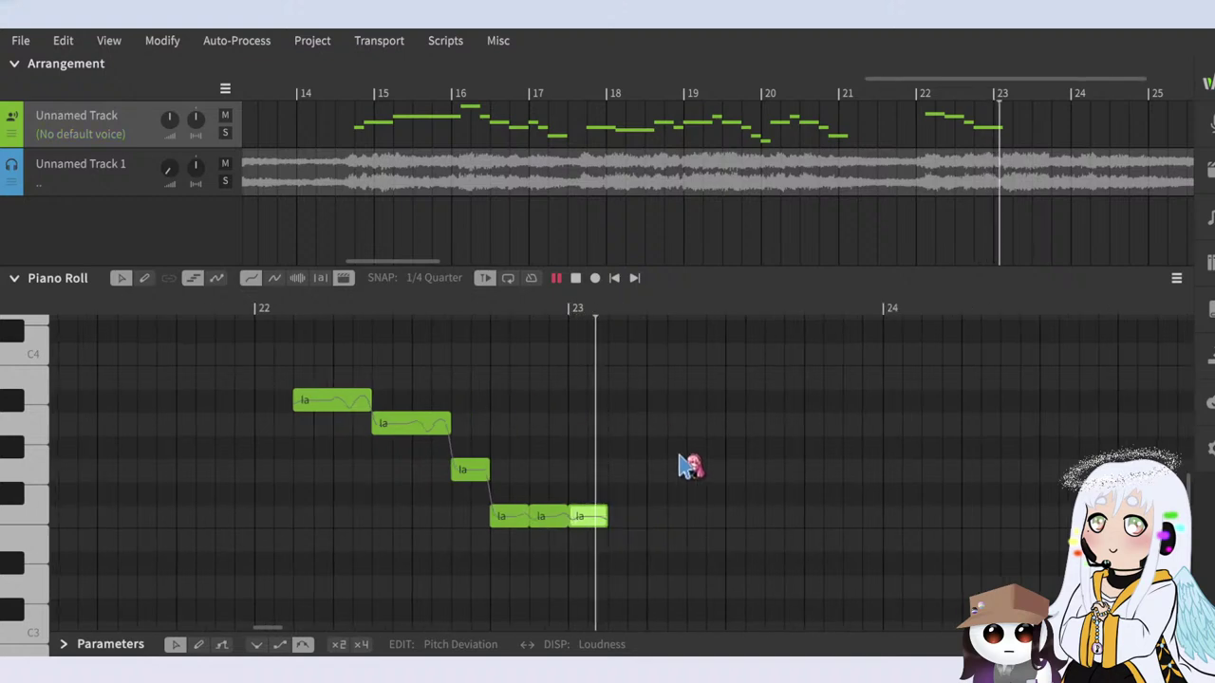
{"action": "scroll", "coordinate": [681, 460], "scroll_direction": "up", "scroll_amount": 3}
{"action": "key", "text": "space"}
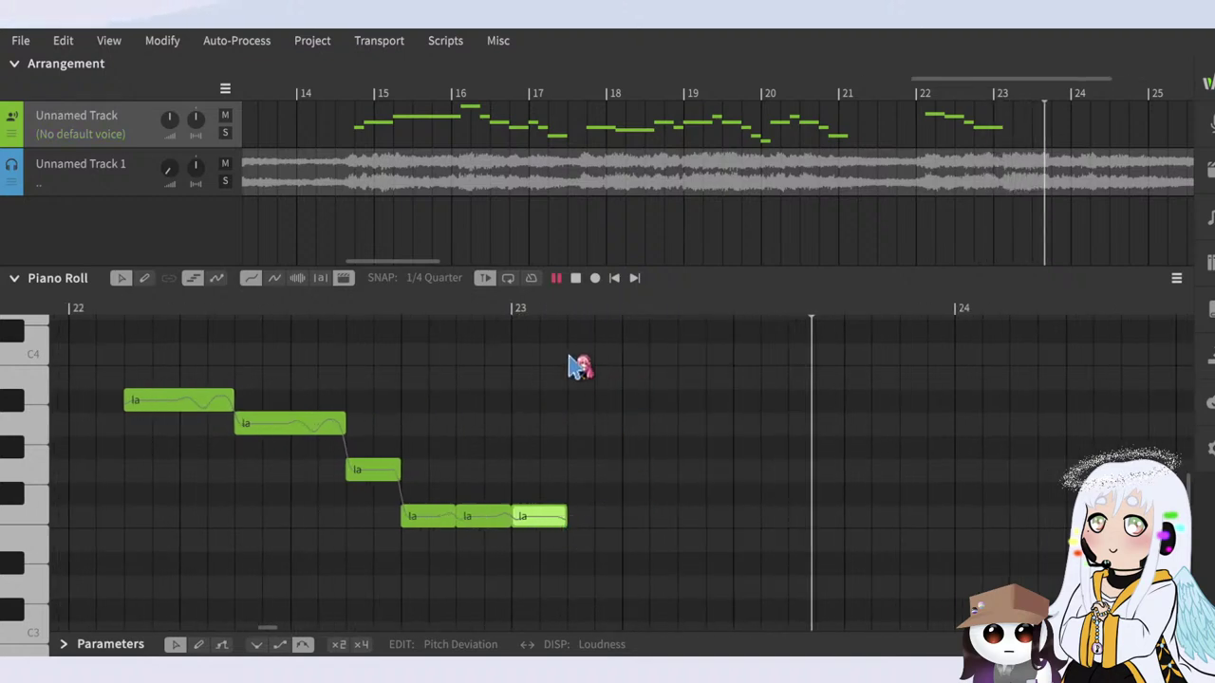
{"action": "left_click", "coordinate": [529, 309]}
{"action": "scroll", "coordinate": [925, 520], "scroll_direction": "down", "scroll_amount": 3}
{"action": "key", "text": "space"}
Step: Play back the start of bar 19 to find where the long G3 note needs a second syllable
{"action": "left_click", "coordinate": [351, 311]}
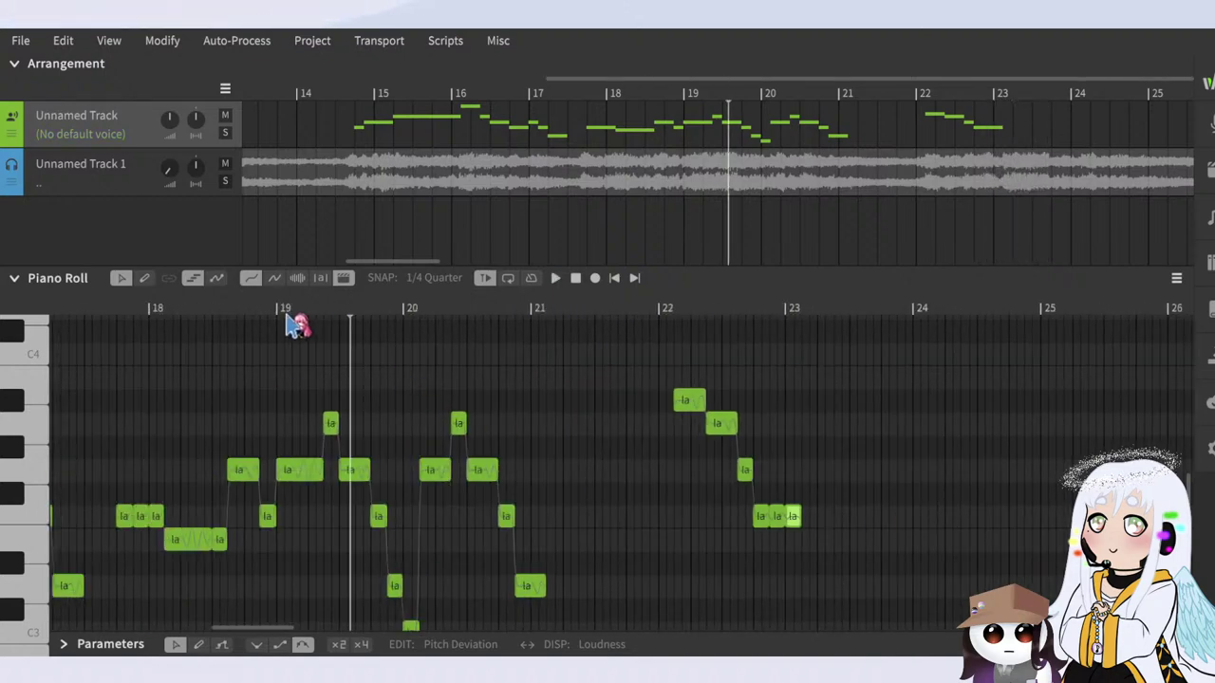
{"action": "scroll", "coordinate": [224, 391], "scroll_direction": "down", "scroll_amount": 1}
{"action": "scroll", "coordinate": [221, 387], "scroll_direction": "up", "scroll_amount": 3}
{"action": "left_click", "coordinate": [255, 313]}
{"action": "key", "text": "space"}
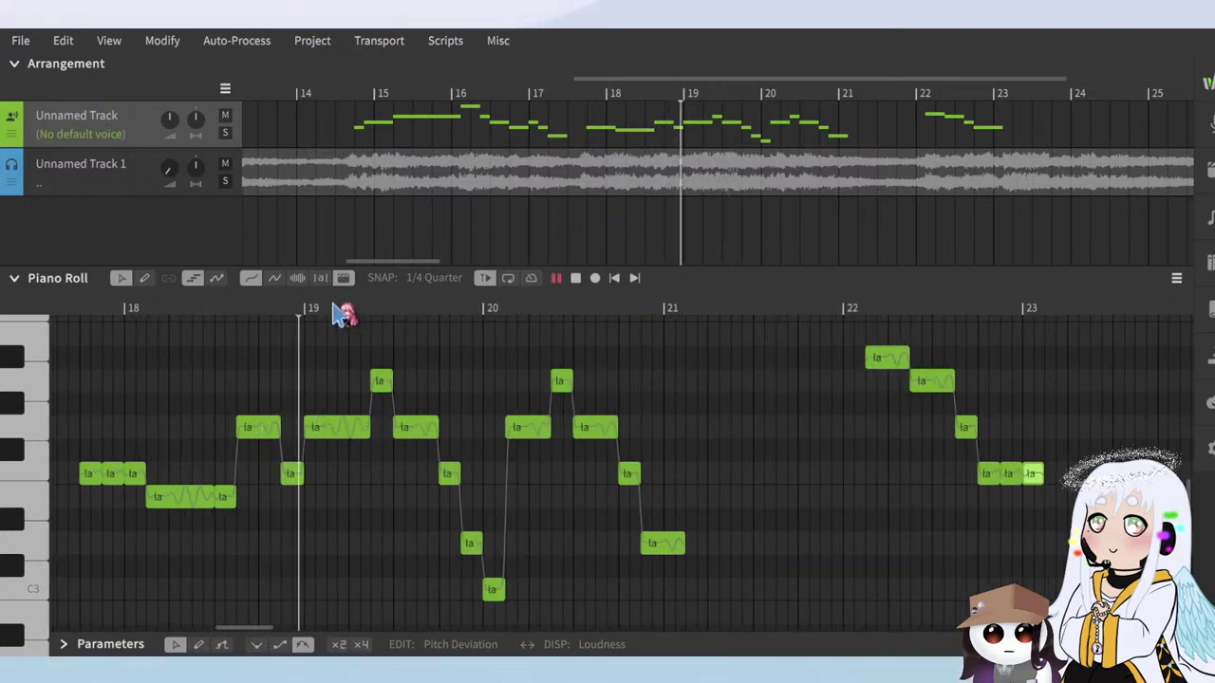
{"action": "left_click", "coordinate": [321, 313]}
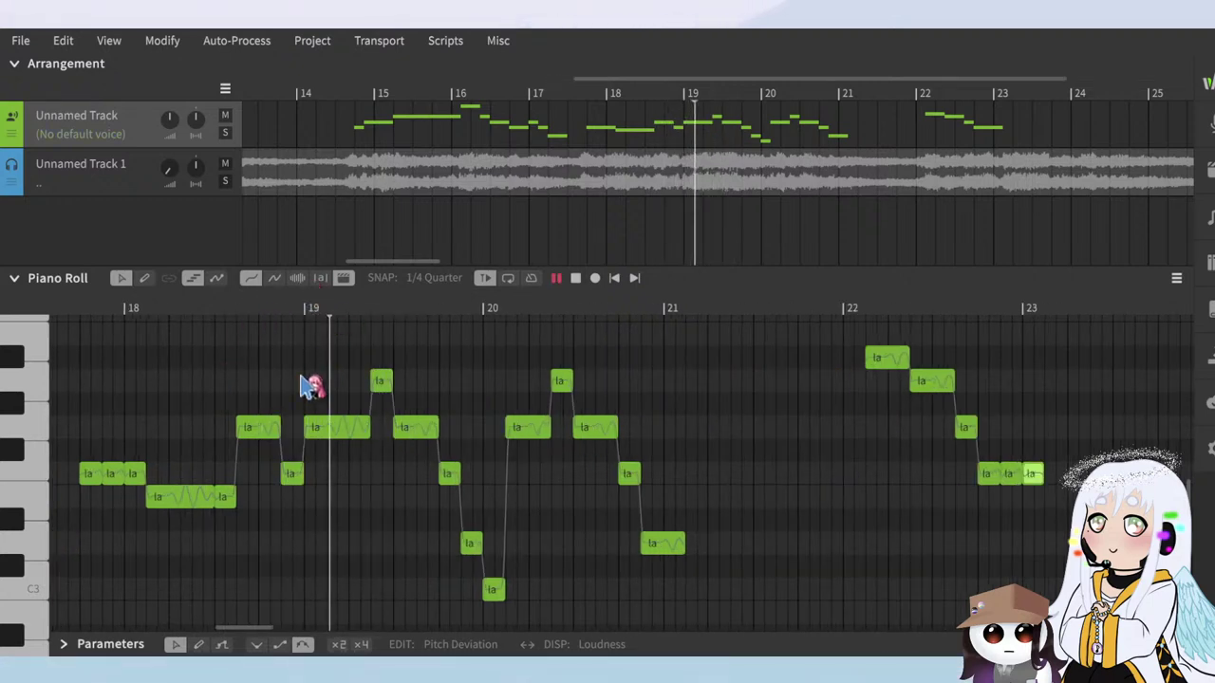
{"action": "left_click", "coordinate": [241, 316]}
{"action": "scroll", "coordinate": [255, 379], "scroll_direction": "up", "scroll_amount": 3}
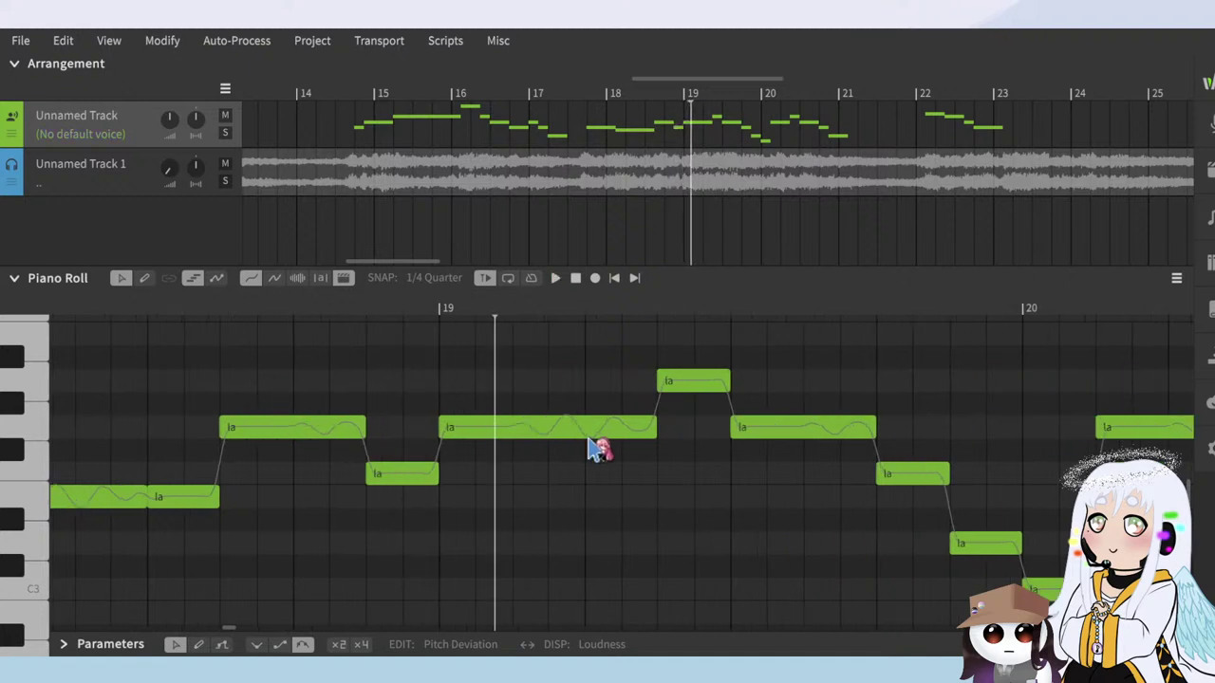
{"action": "key", "text": "space"}
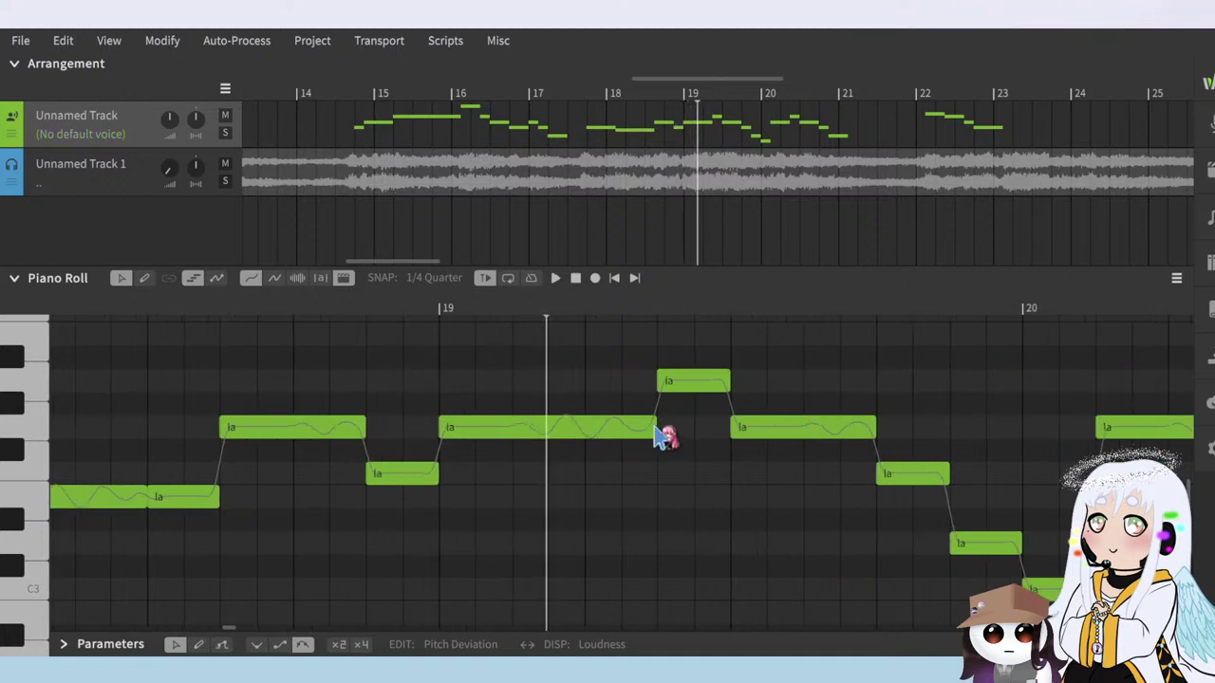
Step: Shorten the long G3 note at bar 19 to about three sixteenths of a bar and fill the gap with another G3 note
{"action": "left_click_drag", "start_coordinate": [658, 439], "coordinate": [586, 439]}
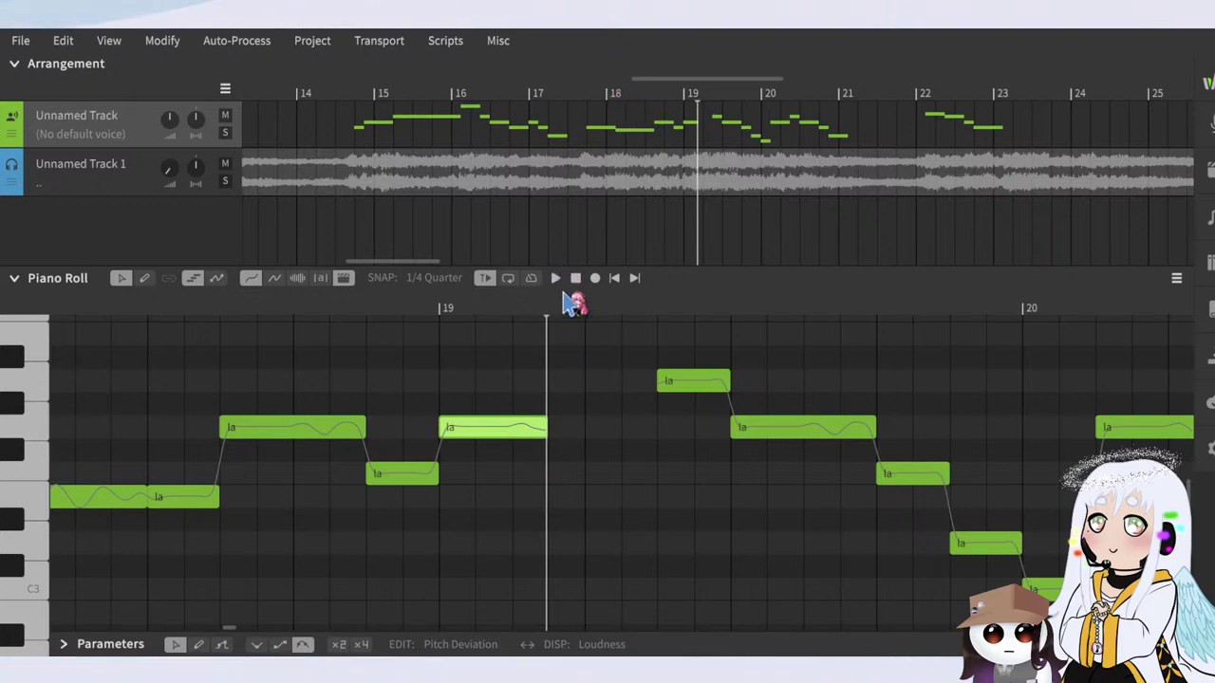
{"action": "key", "text": "Delete"}
{"action": "double_click", "coordinate": [597, 425]}
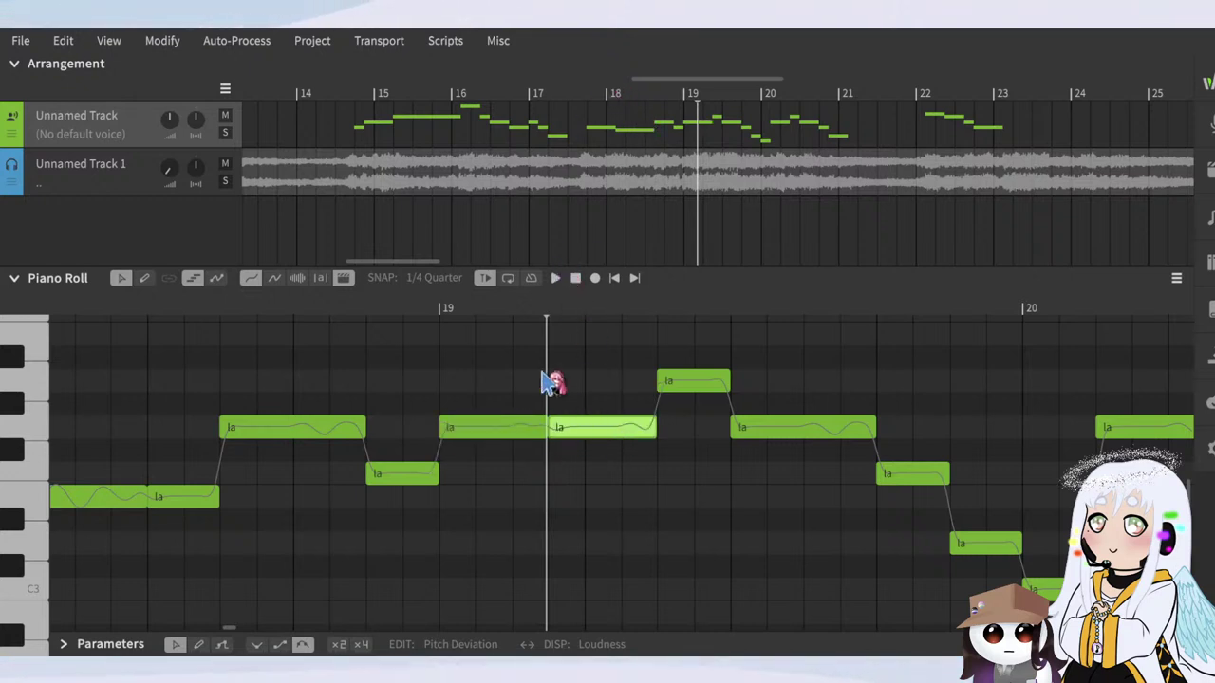
Step: Play back the two G3 notes in bar 19 together with the notes leading into them to check their timing
{"action": "left_click", "coordinate": [179, 313]}
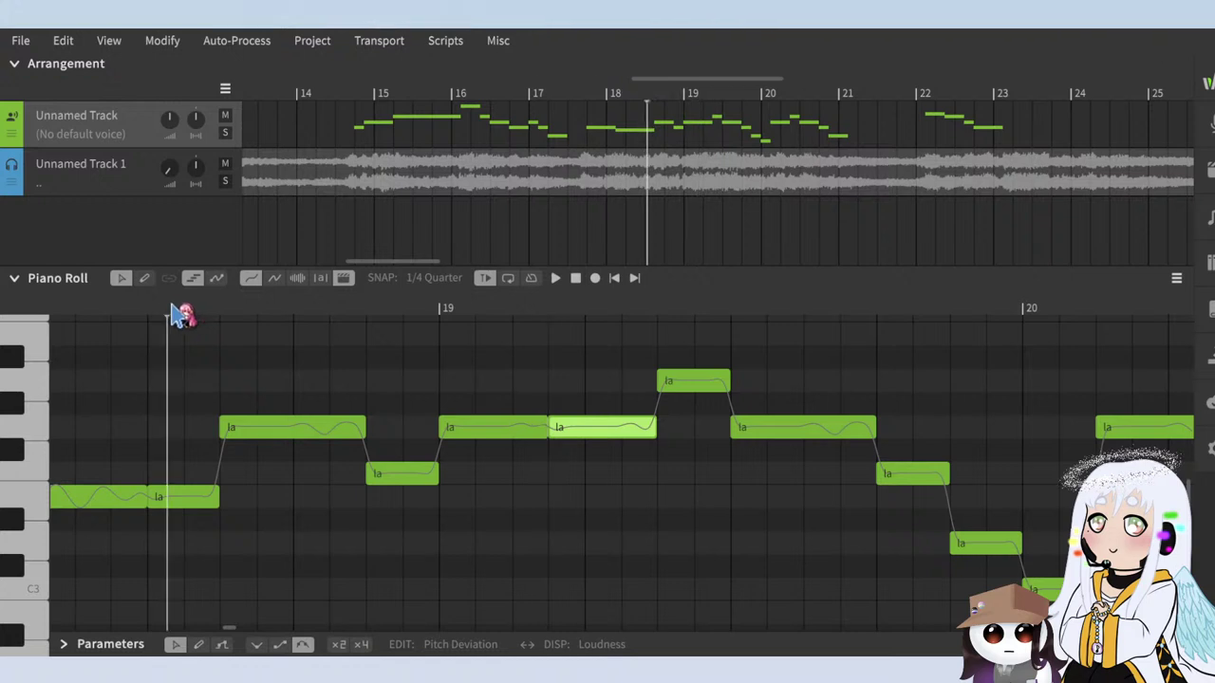
{"action": "scroll", "coordinate": [264, 436], "scroll_direction": "down", "scroll_amount": 2, "text": "ctrl"}
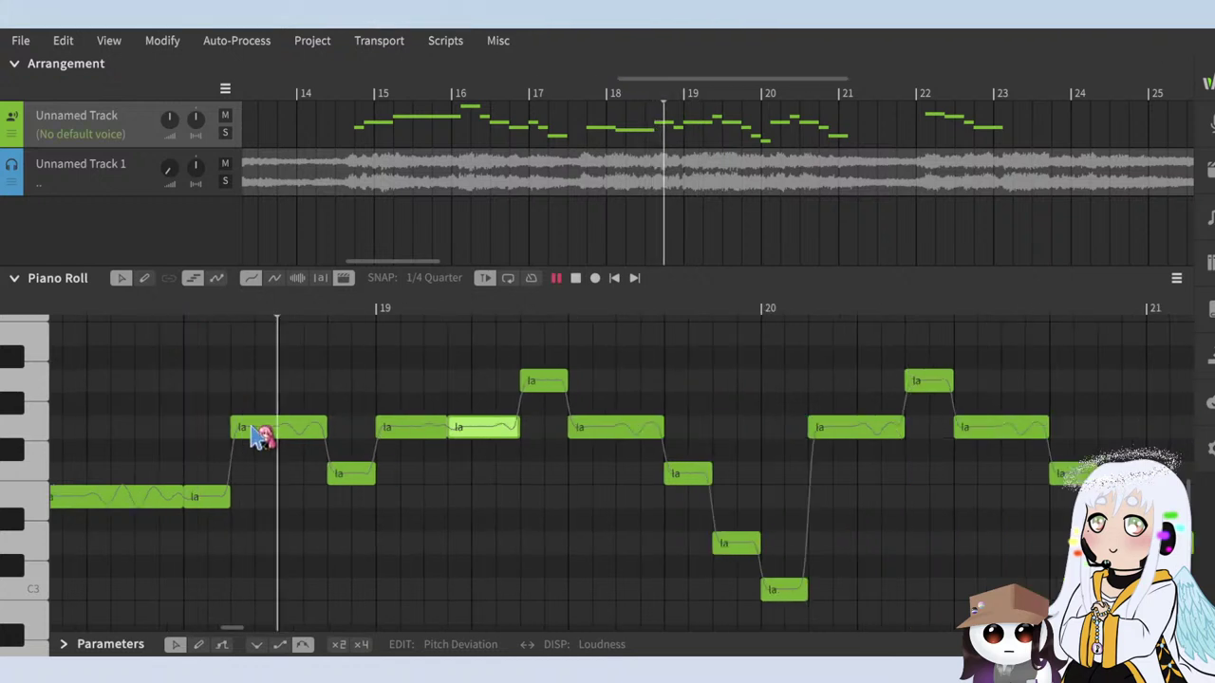
{"action": "key", "text": "space"}
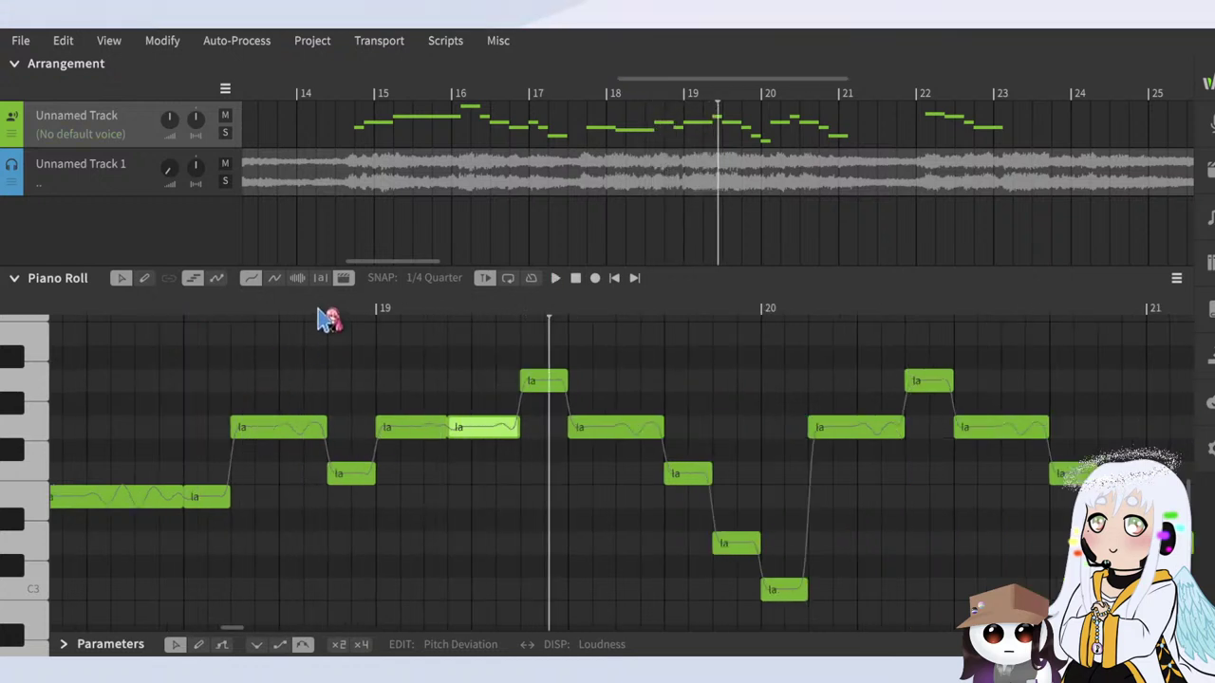
{"action": "left_click", "coordinate": [318, 308]}
{"action": "scroll", "coordinate": [371, 407], "scroll_direction": "up", "scroll_amount": 3, "text": "ctrl"}
{"action": "key", "text": "space"}
{"action": "left_click", "coordinate": [473, 452]}
{"action": "key", "text": "space"}
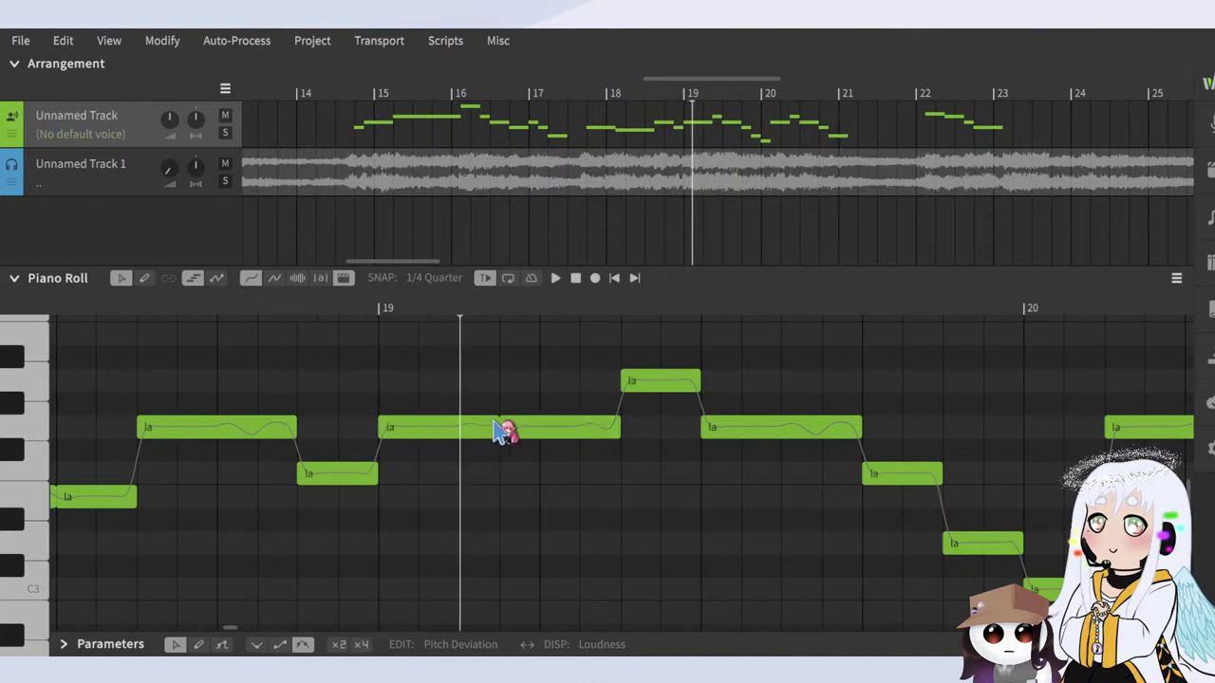
Step: Shorten the first bar 19 G3 note to about an eighth of a bar, start the second directly after it, and play both
{"action": "left_click_drag", "start_coordinate": [495, 427], "coordinate": [460, 427]}
{"action": "left_click_drag", "start_coordinate": [548, 446], "coordinate": [508, 446]}
{"action": "left_click", "coordinate": [352, 313]}
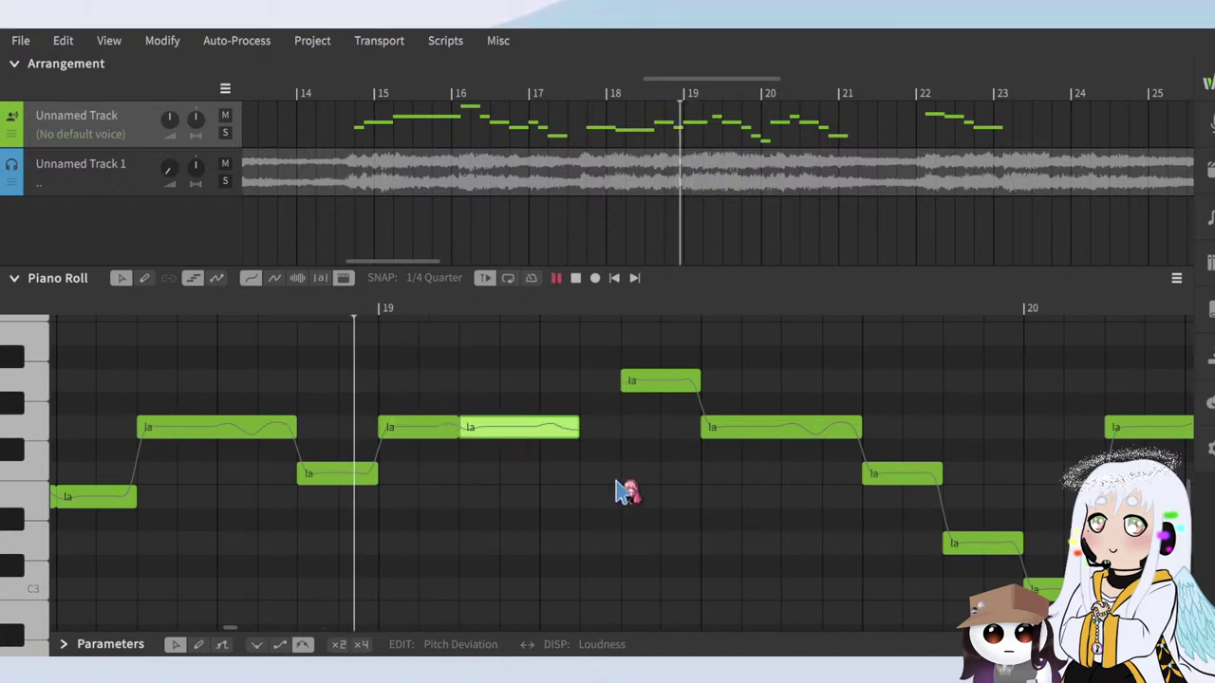
Step: Lengthen the second bar 19 G3 note to a quarter of a bar, and play the melody through to bar 23
{"action": "key", "text": "space"}
{"action": "key", "text": "space"}
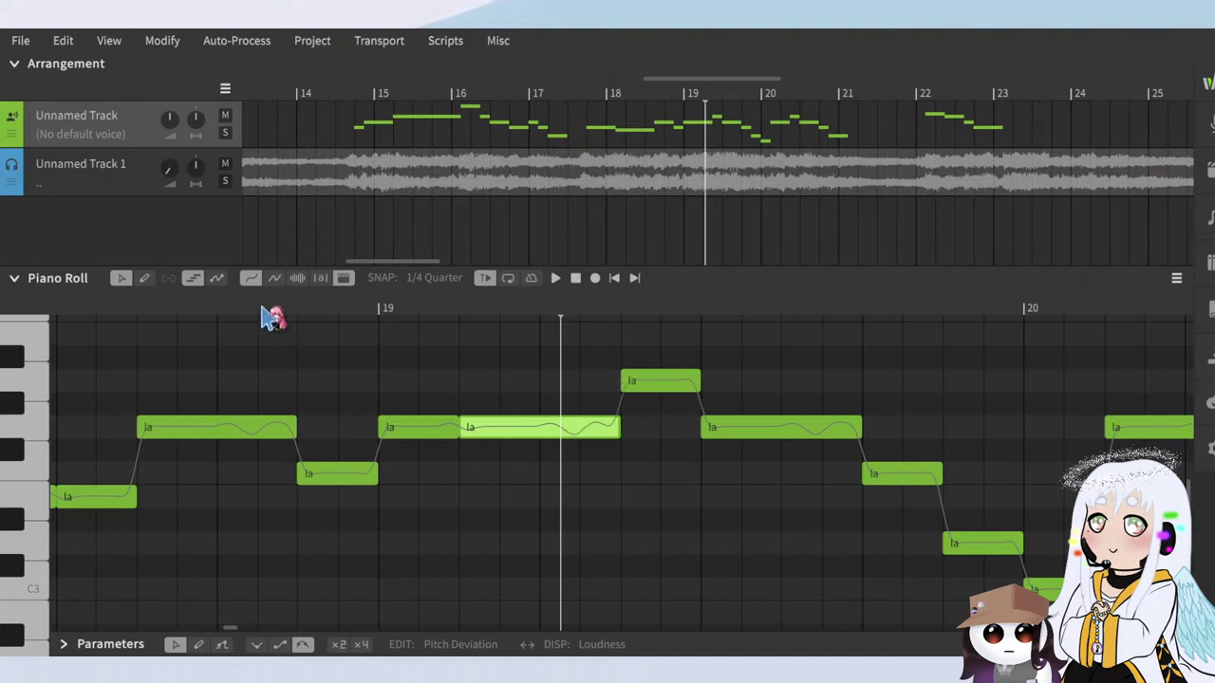
{"action": "left_click", "coordinate": [271, 313]}
{"action": "key", "text": "space"}
{"action": "scroll", "coordinate": [575, 464], "scroll_direction": "down", "scroll_amount": 2, "text": "ctrl"}
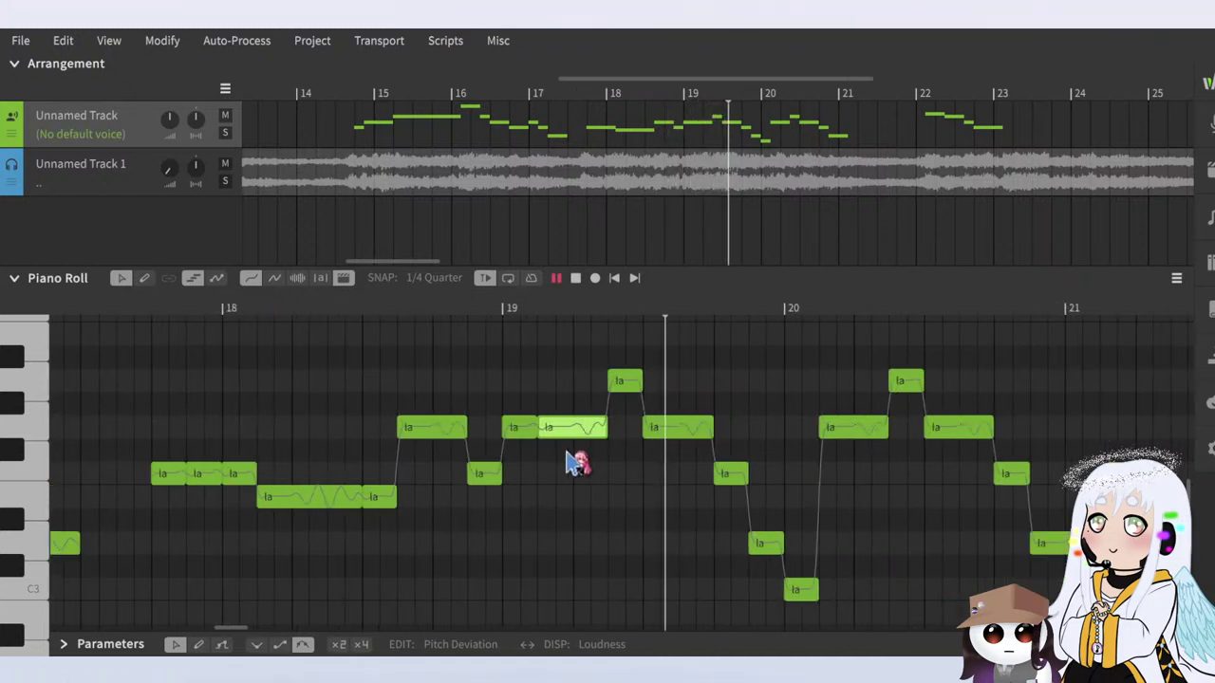
{"action": "scroll", "coordinate": [342, 398], "scroll_direction": "down", "scroll_amount": 2, "text": "ctrl"}
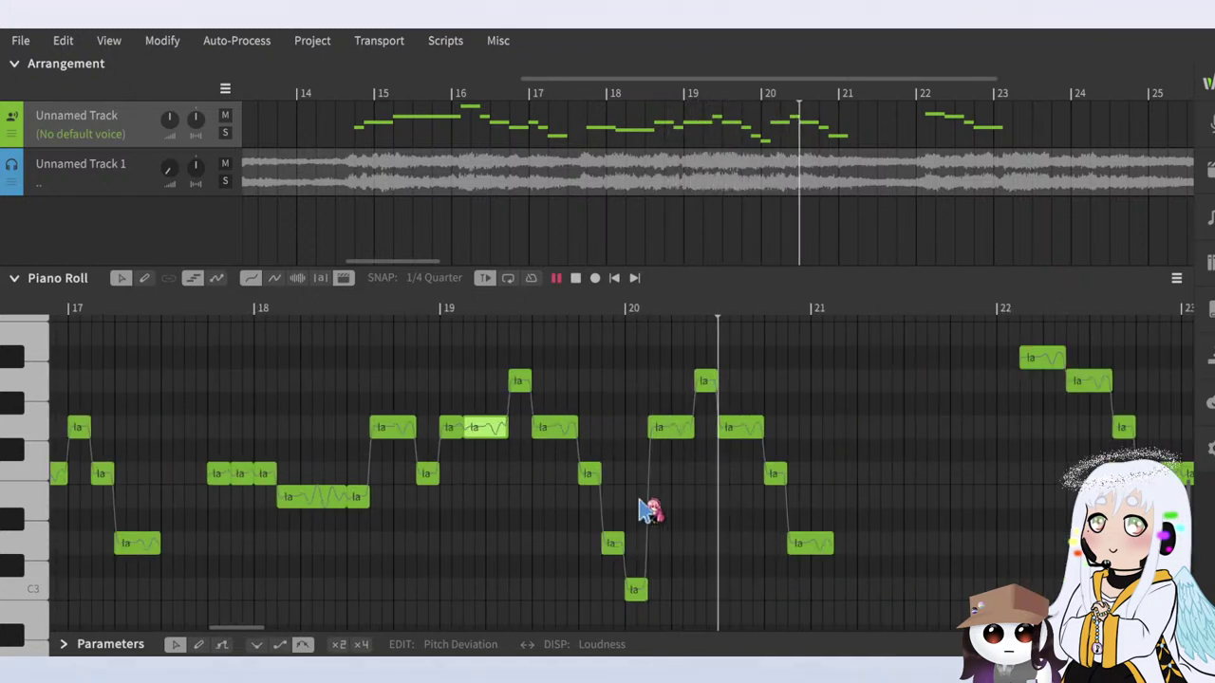
{"action": "scroll", "coordinate": [642, 508], "scroll_direction": "down", "scroll_amount": 2, "text": "ctrl"}
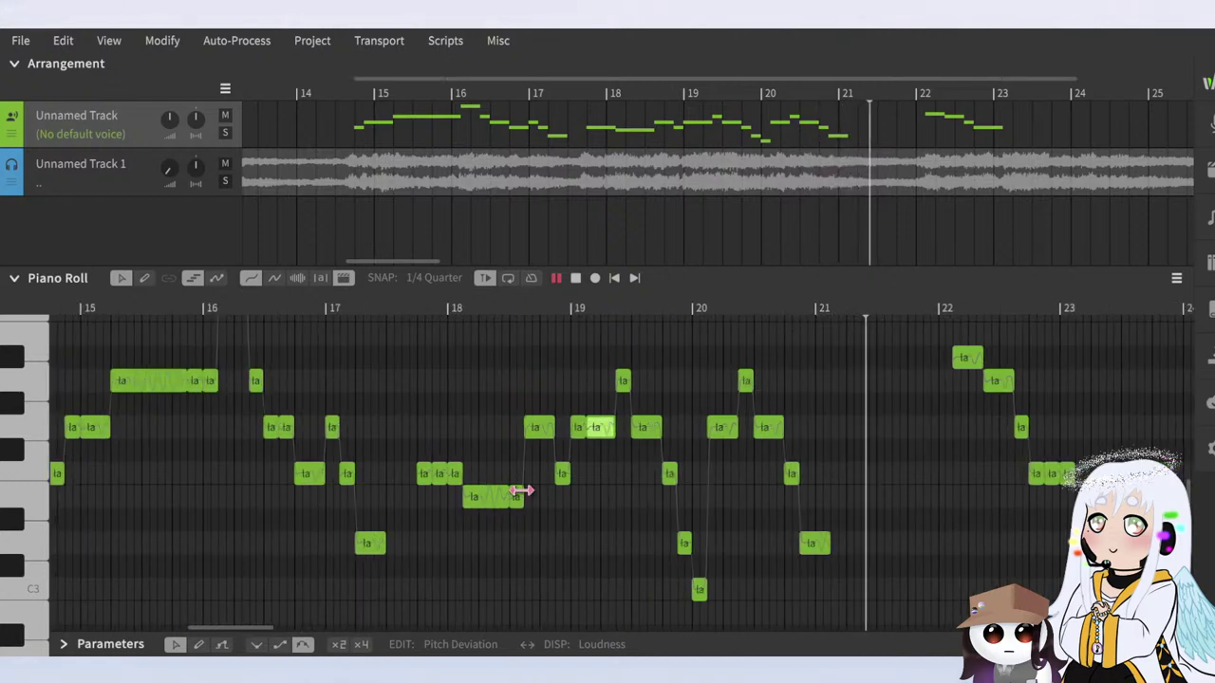
{"action": "scroll", "coordinate": [1048, 513], "scroll_direction": "up", "scroll_amount": 2, "text": "ctrl"}
{"action": "scroll", "coordinate": [849, 481], "scroll_direction": "down", "scroll_amount": 1, "text": "ctrl"}
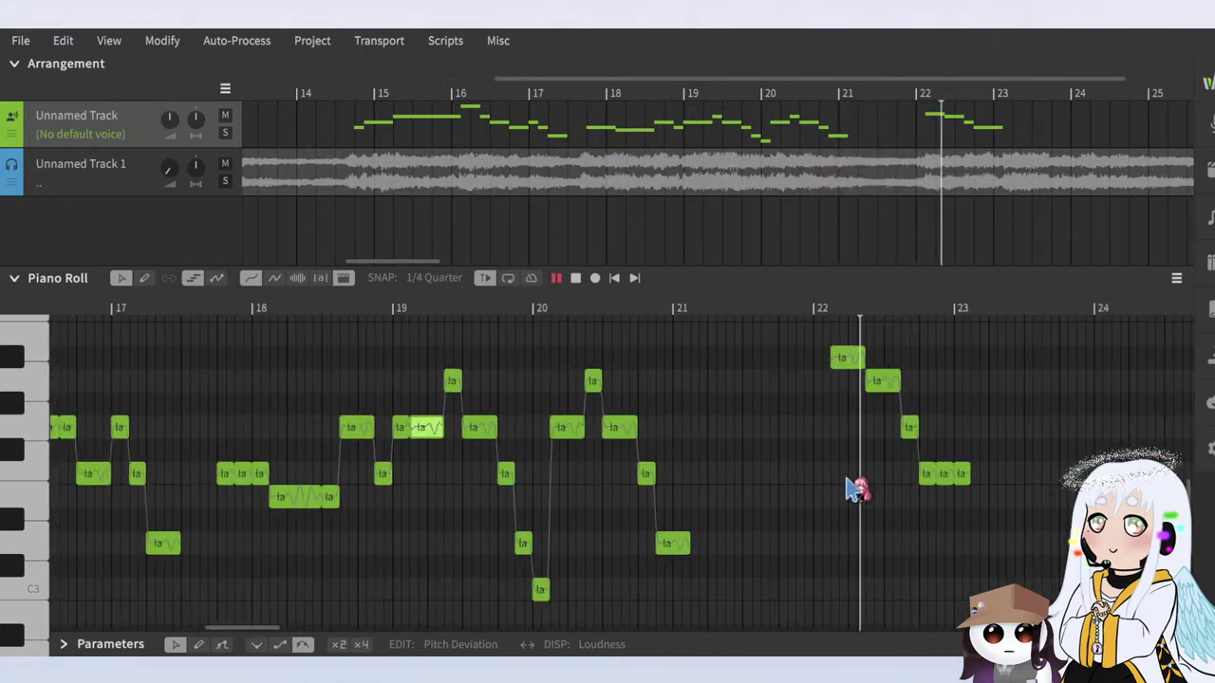
{"action": "key", "text": "space"}
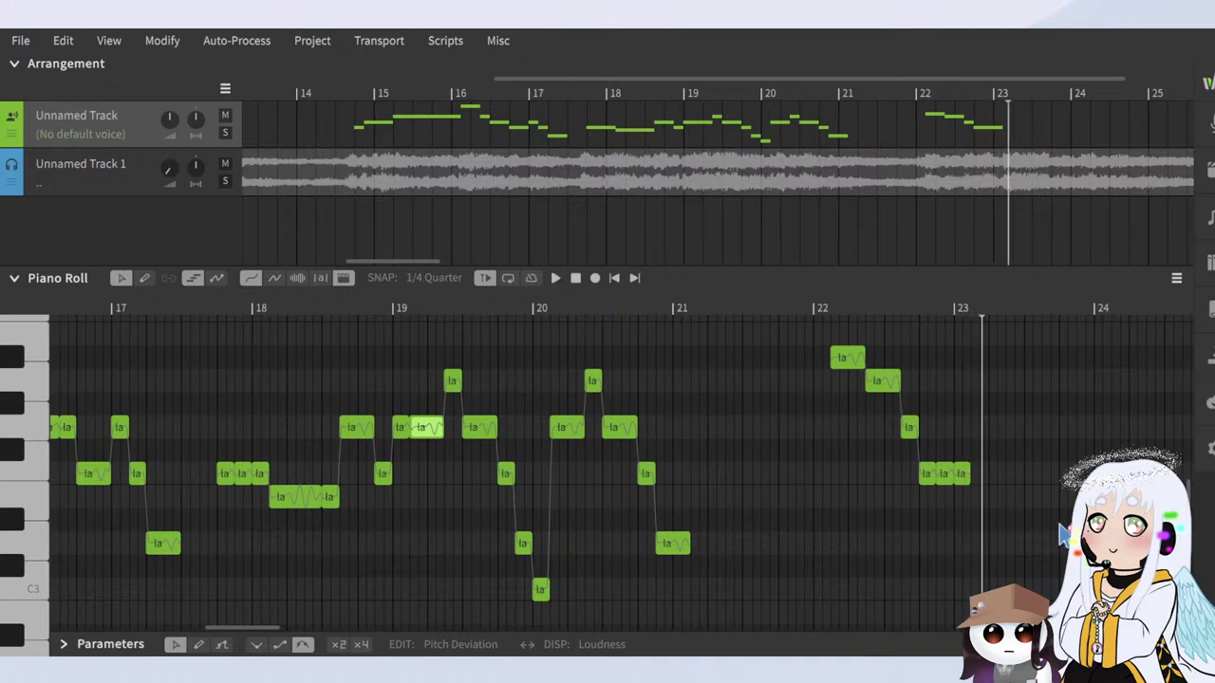
Step: Find the repeated phrase by ear and select its notes from the second bar 19 G3 note to the last note before bar 22
{"action": "scroll", "coordinate": [640, 476], "scroll_direction": "up", "scroll_amount": 1, "text": "ctrl"}
{"action": "left_click", "coordinate": [335, 308]}
{"action": "key", "text": "space"}
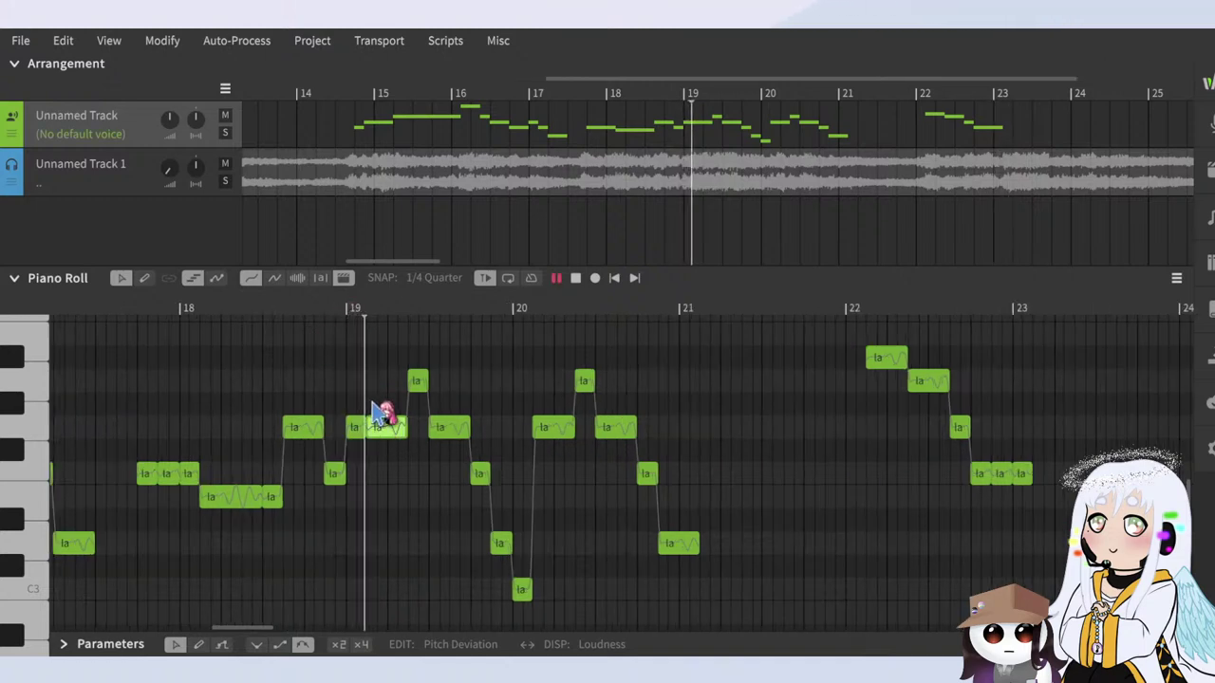
{"action": "key", "text": "space"}
{"action": "left_click_drag", "start_coordinate": [386, 364], "coordinate": [726, 616]}
{"action": "scroll", "coordinate": [436, 487], "scroll_direction": "down", "scroll_amount": 2, "text": "ctrl"}
{"action": "scroll", "coordinate": [844, 468], "scroll_direction": "up", "scroll_amount": 2, "text": "ctrl"}
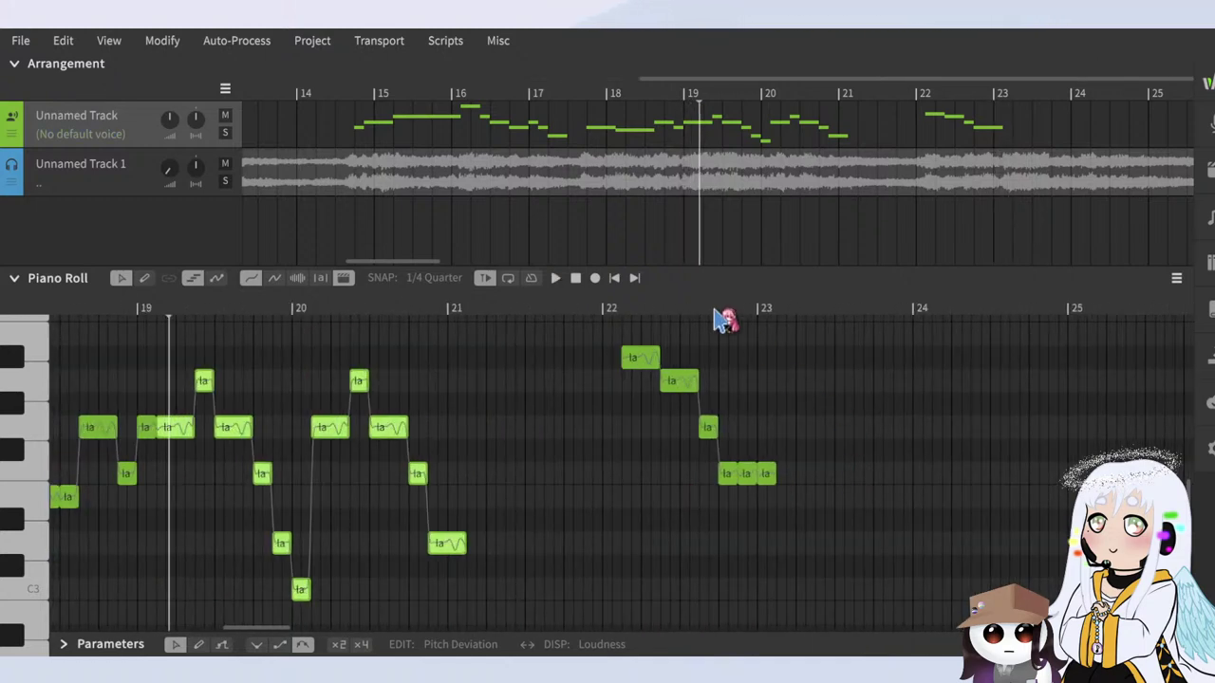
Step: Copy the selected phrase to bar 23, starting directly after the last of the three F3 notes
{"action": "left_click", "coordinate": [712, 308]}
{"action": "key", "text": "space"}
{"action": "key", "text": "space"}
{"action": "left_click_drag", "start_coordinate": [406, 418], "coordinate": [960, 431], "text": "ctrl"}
{"action": "scroll", "coordinate": [910, 438], "scroll_direction": "up", "scroll_amount": 3, "text": "ctrl"}
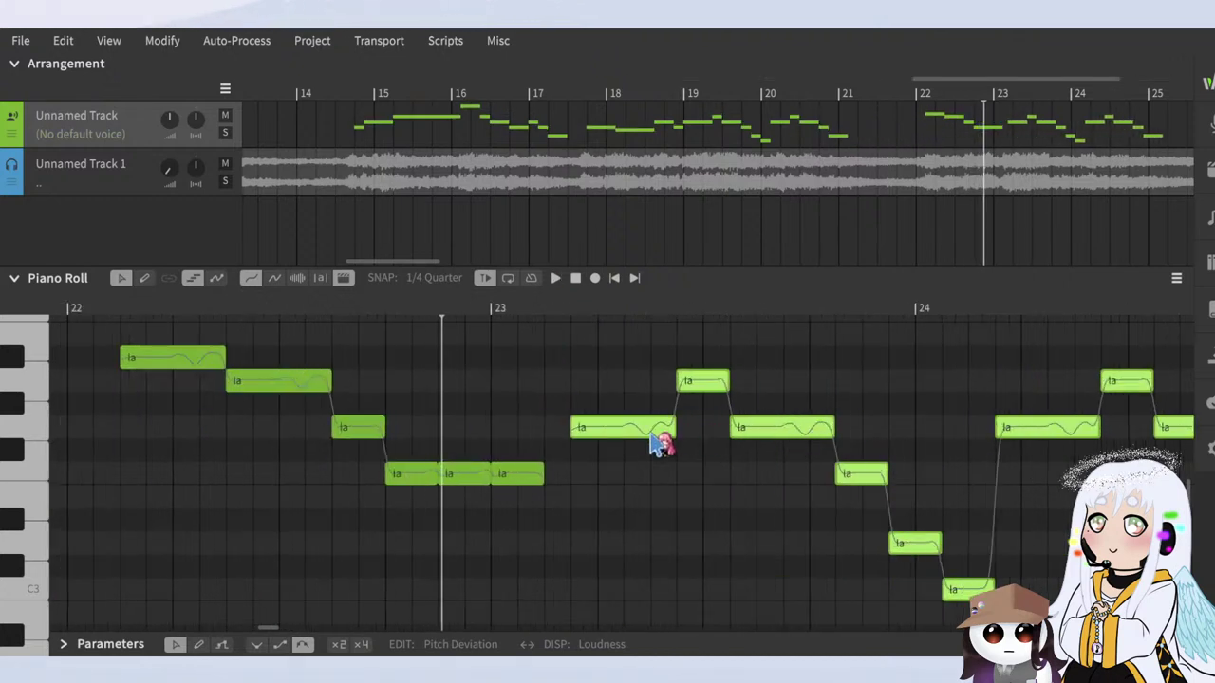
{"action": "left_click_drag", "start_coordinate": [658, 434], "coordinate": [637, 443]}
Step: Play back the copied phrase in bars 23 to 25 and listen on into bar 26
{"action": "key", "text": "space"}
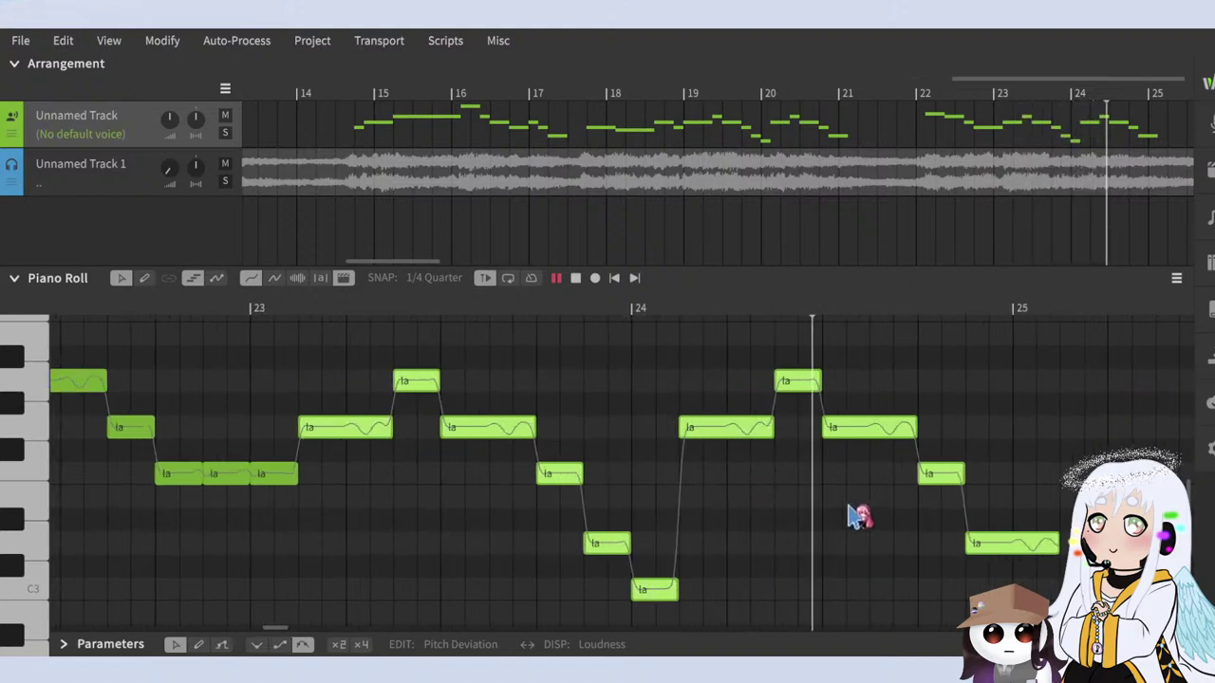
{"action": "scroll", "coordinate": [523, 426], "scroll_direction": "down", "scroll_amount": 3}
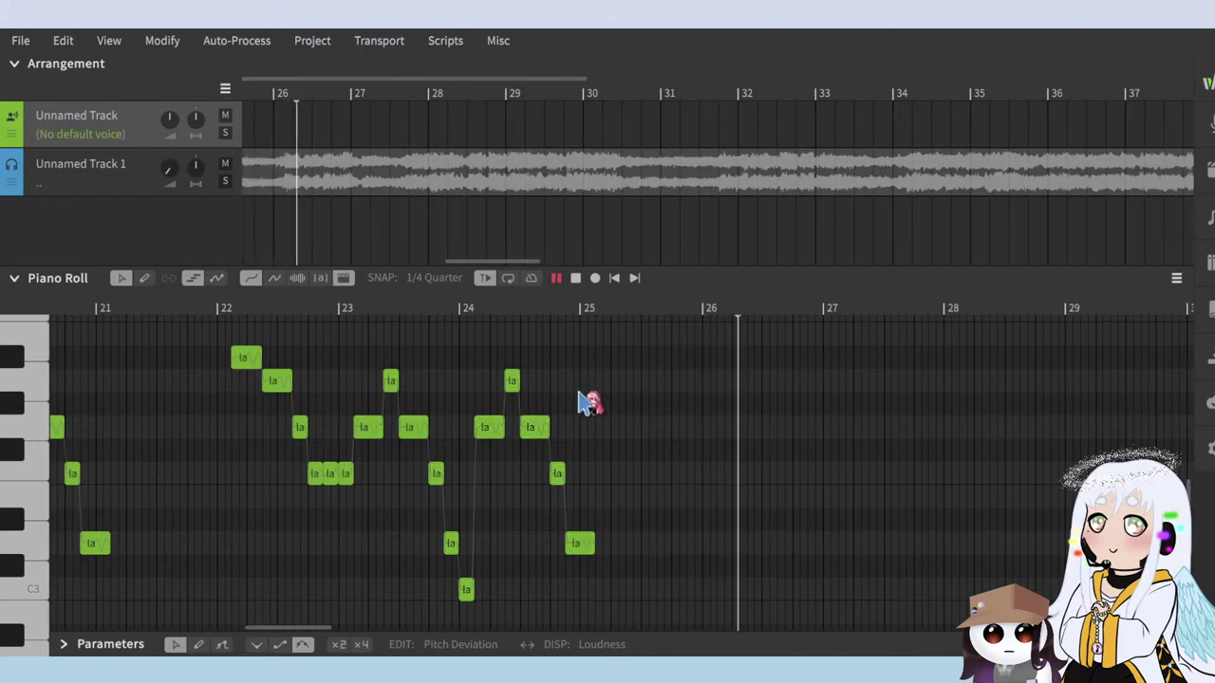
{"action": "key", "text": "space"}
Step: Play the opening of the bar 22 phrase and select its first five notes
{"action": "scroll", "coordinate": [842, 469], "scroll_direction": "down", "scroll_amount": 2}
{"action": "scroll", "coordinate": [114, 366], "scroll_direction": "up", "scroll_amount": 3}
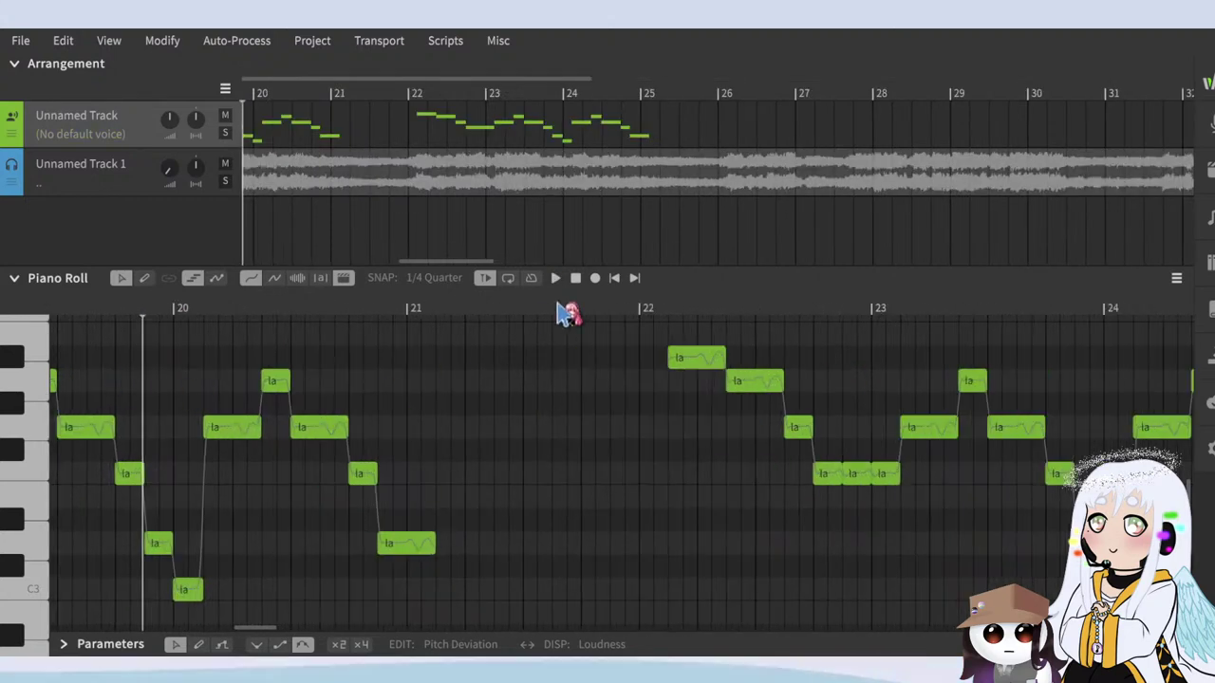
{"action": "left_click", "coordinate": [673, 312]}
{"action": "key", "text": "space"}
{"action": "key", "text": "space"}
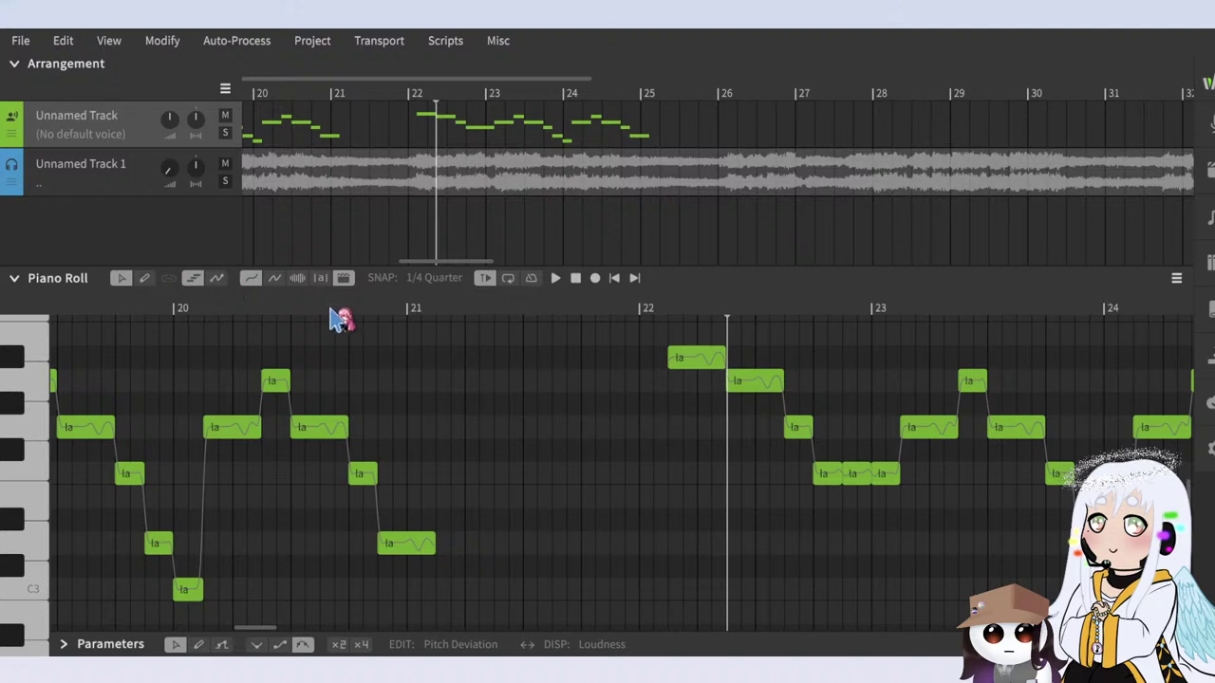
{"action": "left_click_drag", "start_coordinate": [610, 342], "coordinate": [873, 622]}
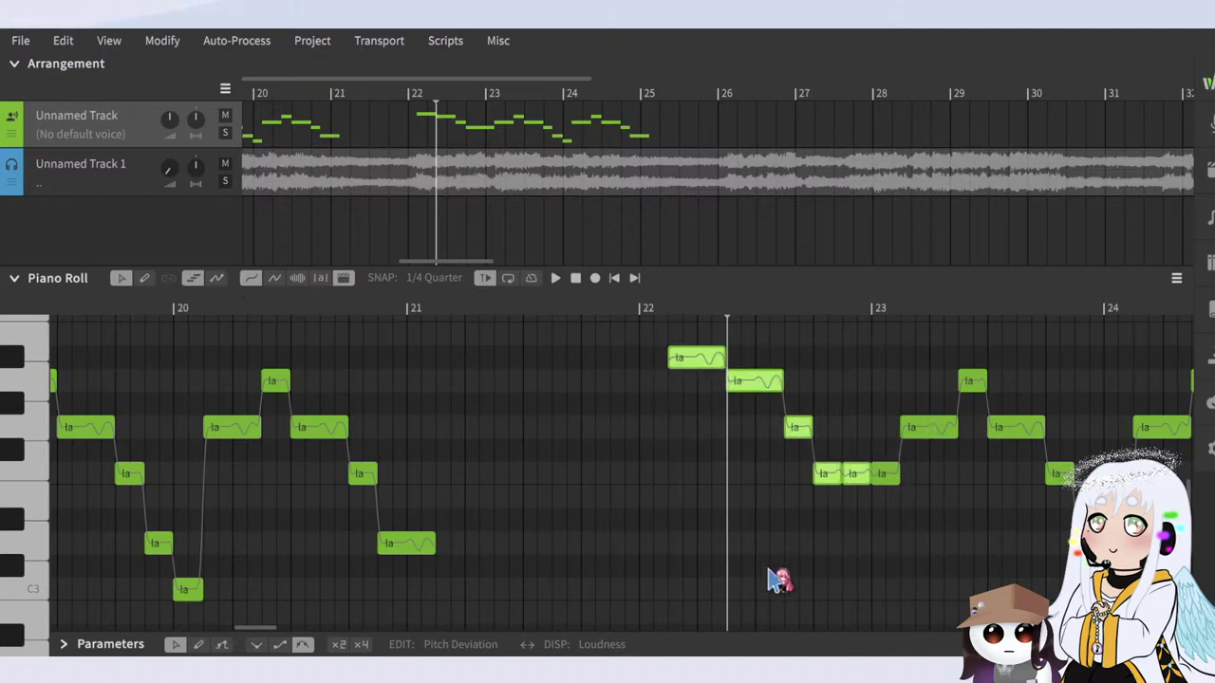
Step: Paste the five notes and move the copy to about three eighths into bar 25
{"action": "scroll", "coordinate": [380, 380], "scroll_direction": "down", "scroll_amount": 3}
{"action": "scroll", "coordinate": [1072, 474], "scroll_direction": "up", "scroll_amount": 2}
{"action": "key", "text": "ctrl+v"}
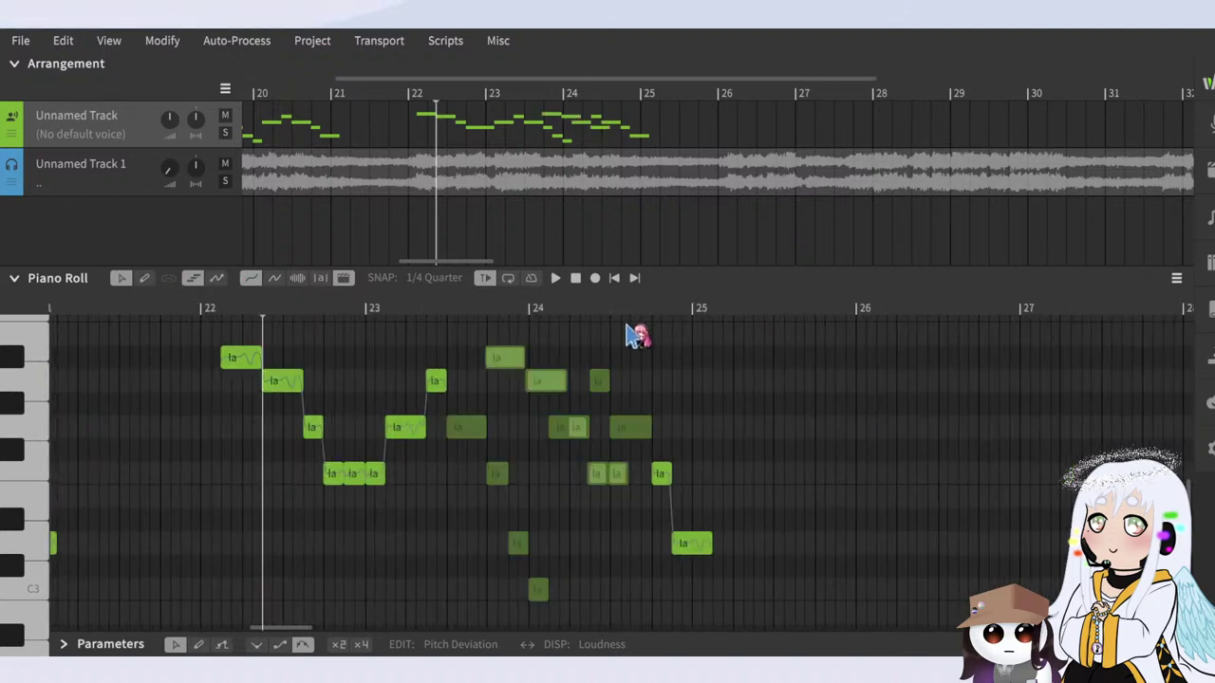
{"action": "left_click_drag", "start_coordinate": [520, 359], "coordinate": [790, 372]}
Step: Listen on from bar 24 and move the five pasted notes to start about three sixteenths into bar 26
{"action": "left_click", "coordinate": [617, 307]}
{"action": "scroll", "coordinate": [664, 365], "scroll_direction": "down", "scroll_amount": 2}
{"action": "scroll", "coordinate": [792, 413], "scroll_direction": "up", "scroll_amount": 3}
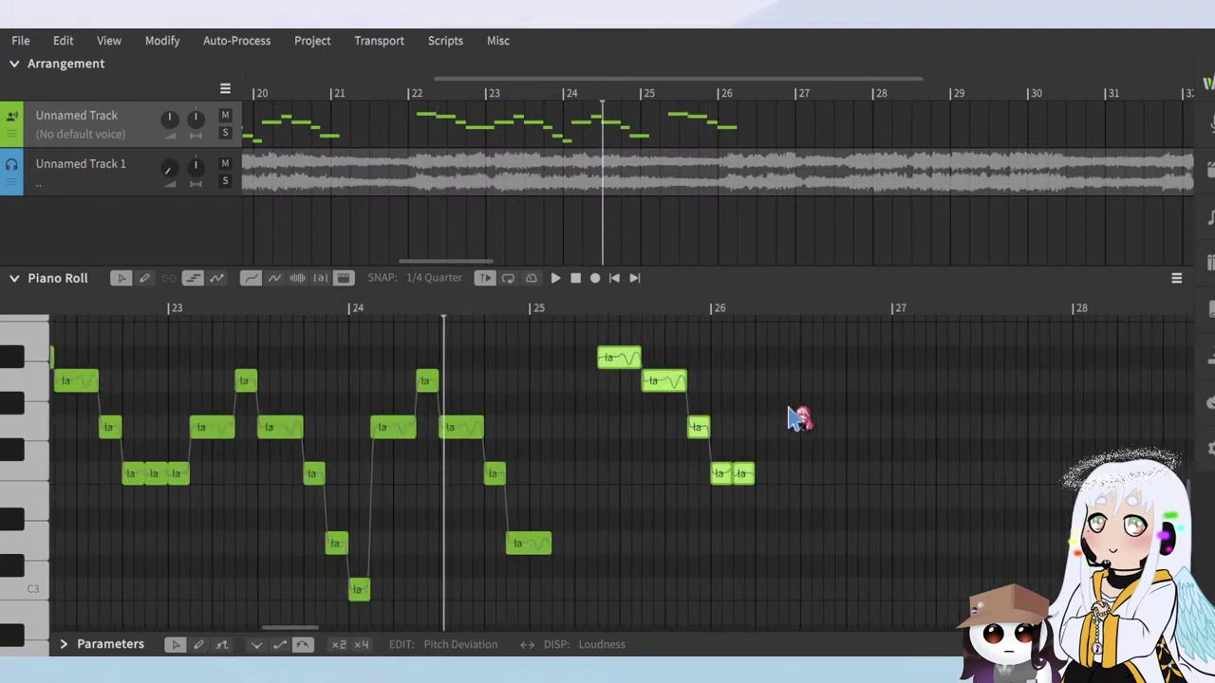
{"action": "key", "text": "space"}
{"action": "scroll", "coordinate": [587, 370], "scroll_direction": "up", "scroll_amount": 2}
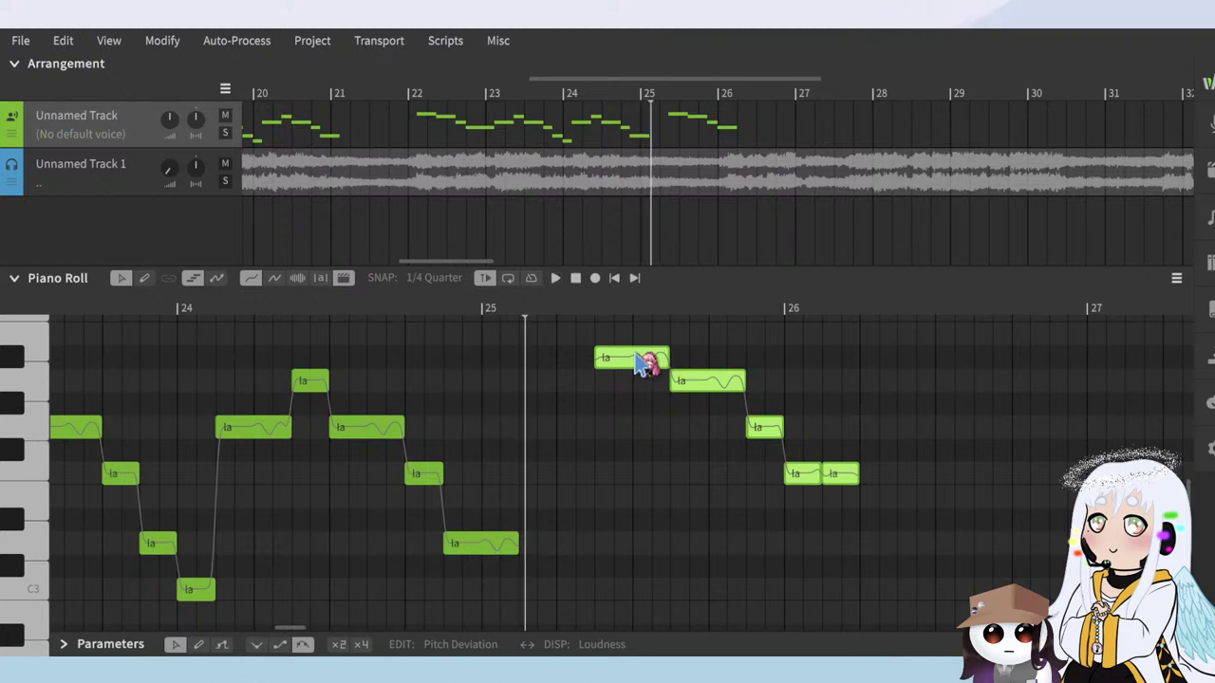
{"action": "left_click_drag", "start_coordinate": [631, 366], "coordinate": [866, 371]}
{"action": "scroll", "coordinate": [537, 430], "scroll_direction": "down", "scroll_amount": 5}
{"action": "scroll", "coordinate": [835, 446], "scroll_direction": "up", "scroll_amount": 4}
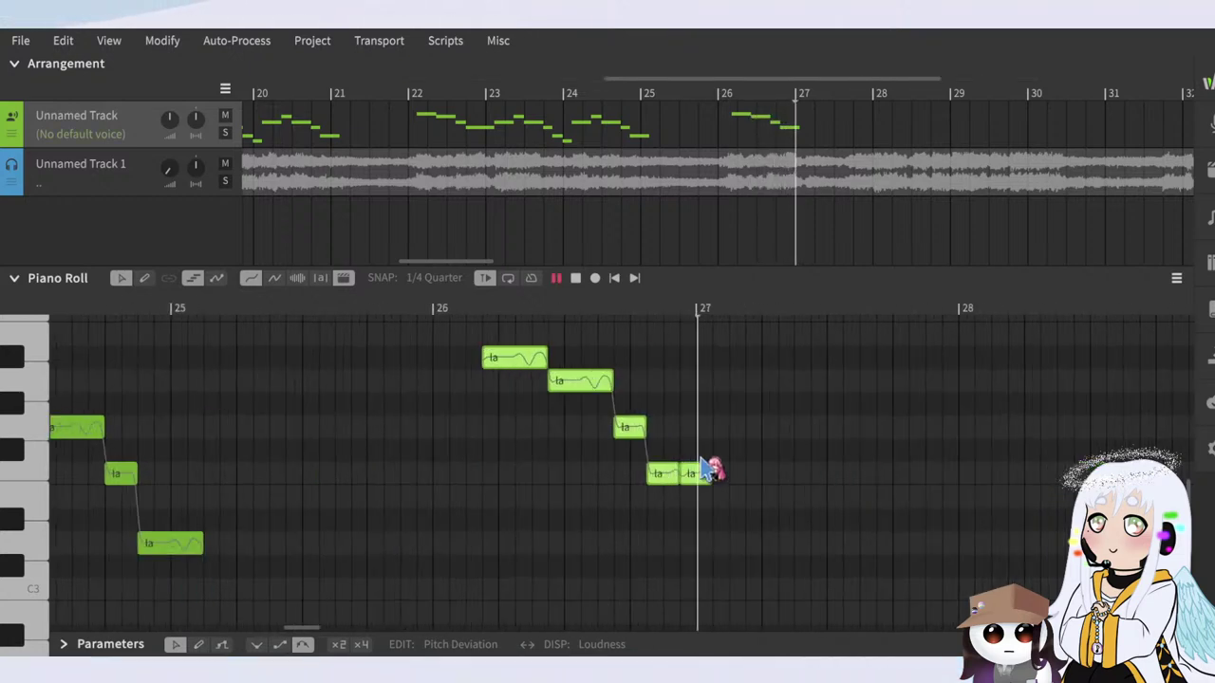
Step: Move the five notes a sixteenth of a bar earlier so they start an eighth into bar 26
{"action": "key", "text": "space"}
{"action": "left_click", "coordinate": [430, 299]}
{"action": "scroll", "coordinate": [482, 355], "scroll_direction": "up", "scroll_amount": 4}
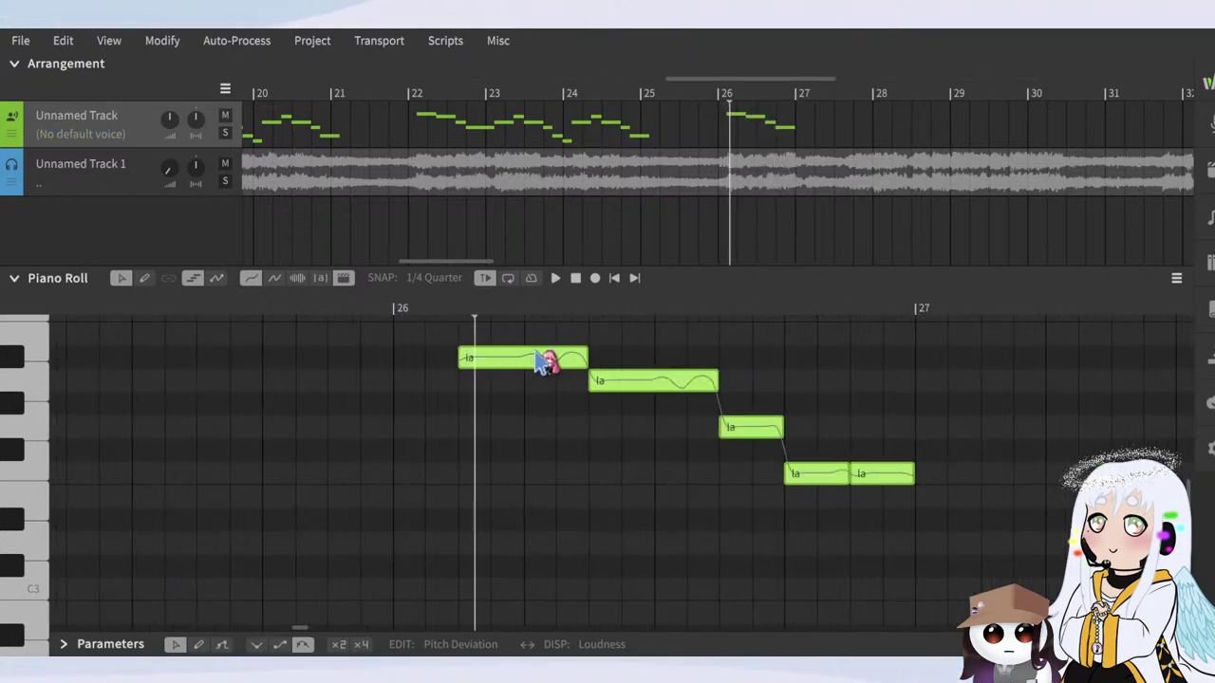
Step: Play back the five bar 26 notes against the audio to check their entry
{"action": "left_click", "coordinate": [449, 309]}
{"action": "scroll", "coordinate": [555, 460], "scroll_direction": "down", "scroll_amount": 3}
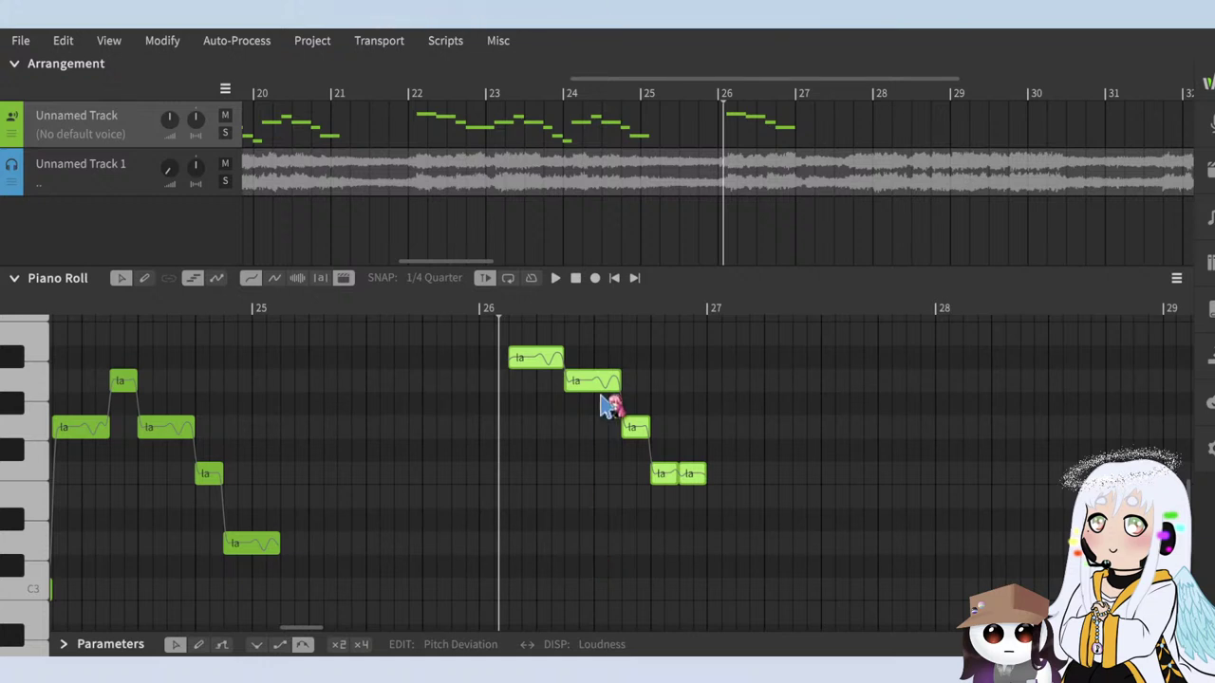
{"action": "left_click", "coordinate": [439, 309]}
{"action": "key", "text": "space"}
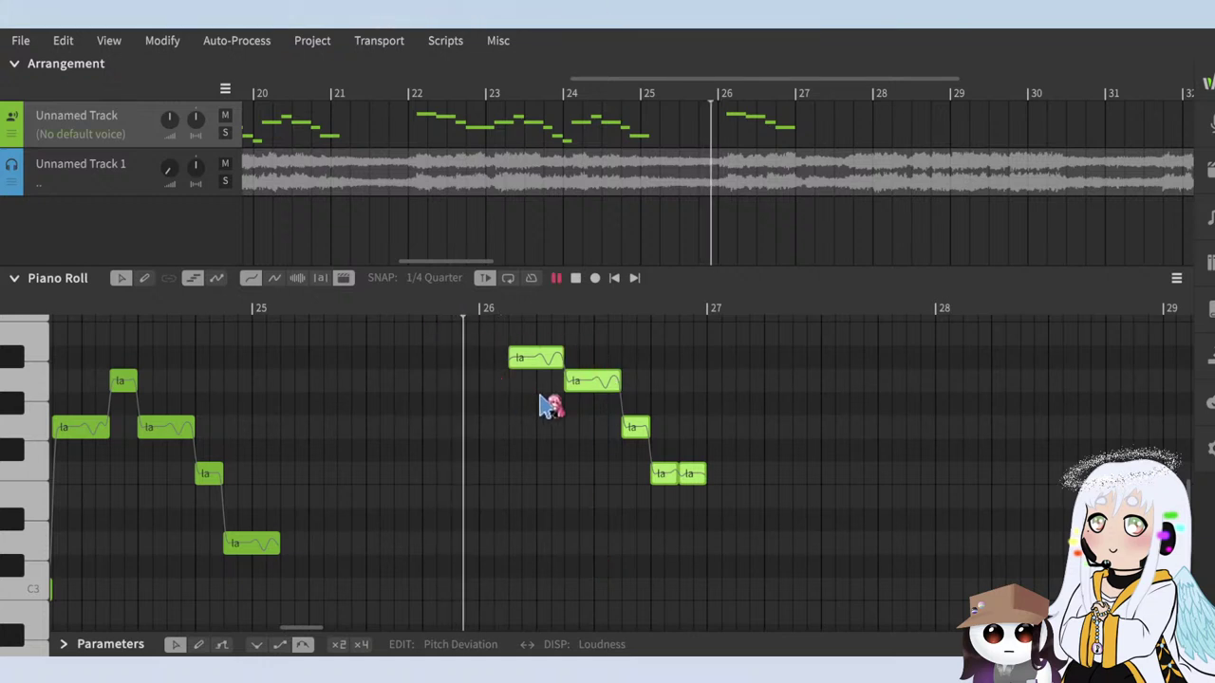
{"action": "scroll", "coordinate": [549, 408], "scroll_direction": "up", "scroll_amount": 3}
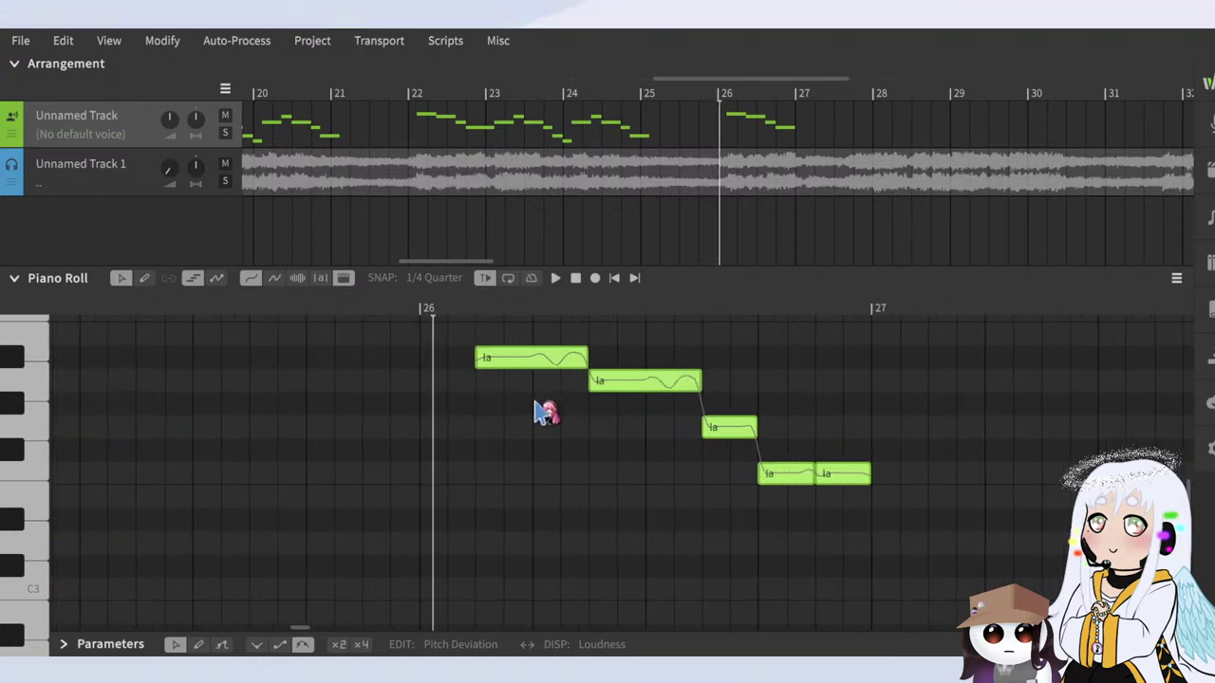
{"action": "key", "text": "space"}
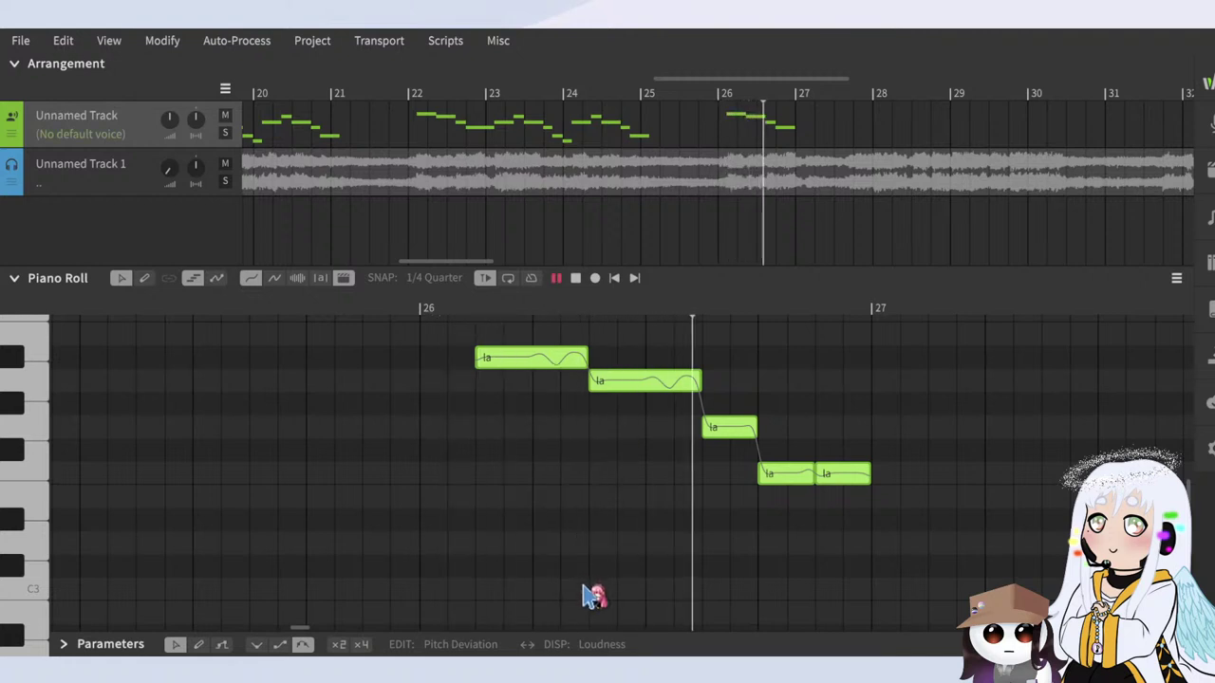
Step: Try the five bar 26 notes a sixteenth of a bar later, and return them to an eighth into the bar
{"action": "key", "text": "space"}
{"action": "mouse_move", "coordinate": [523, 354]}
{"action": "left_mouse_down"}
{"action": "mouse_move", "coordinate": [546, 355]}
{"action": "mouse_move", "coordinate": [509, 363]}
{"action": "left_mouse_up"}
{"action": "left_click", "coordinate": [482, 306]}
{"action": "key", "text": "space"}
{"action": "key", "text": "space"}
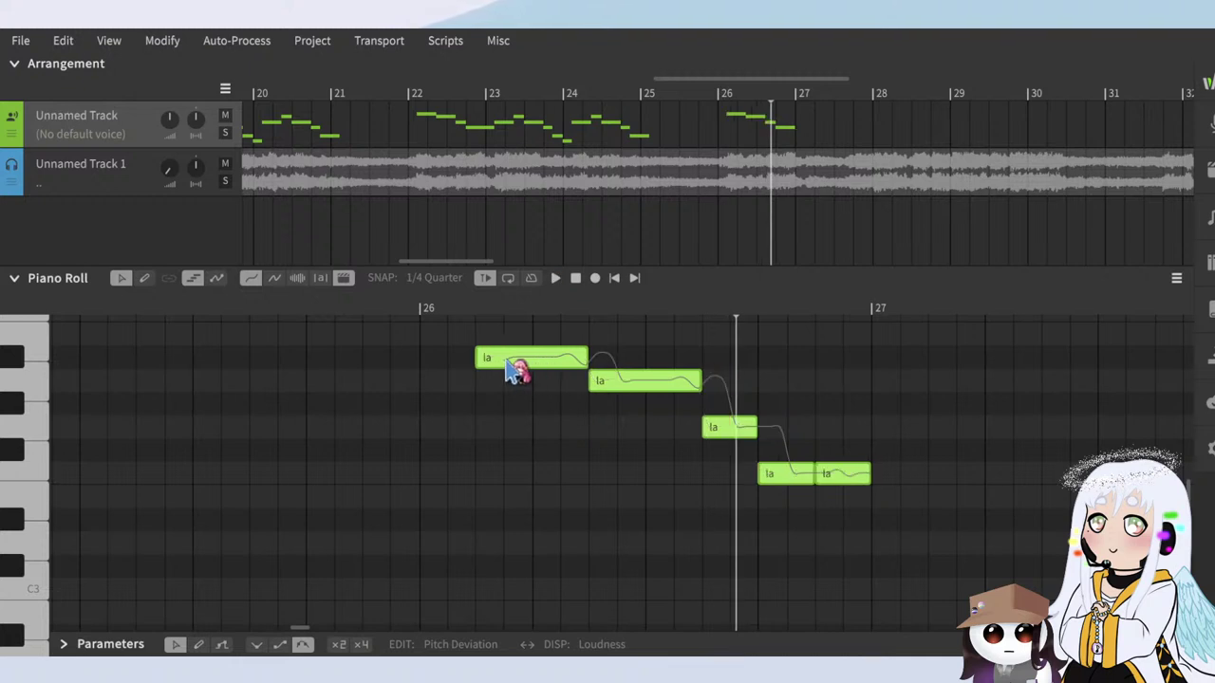
Step: Play from the start of bar 26 past bar 27 to compare the descending notes with the vocal
{"action": "left_click", "coordinate": [442, 311]}
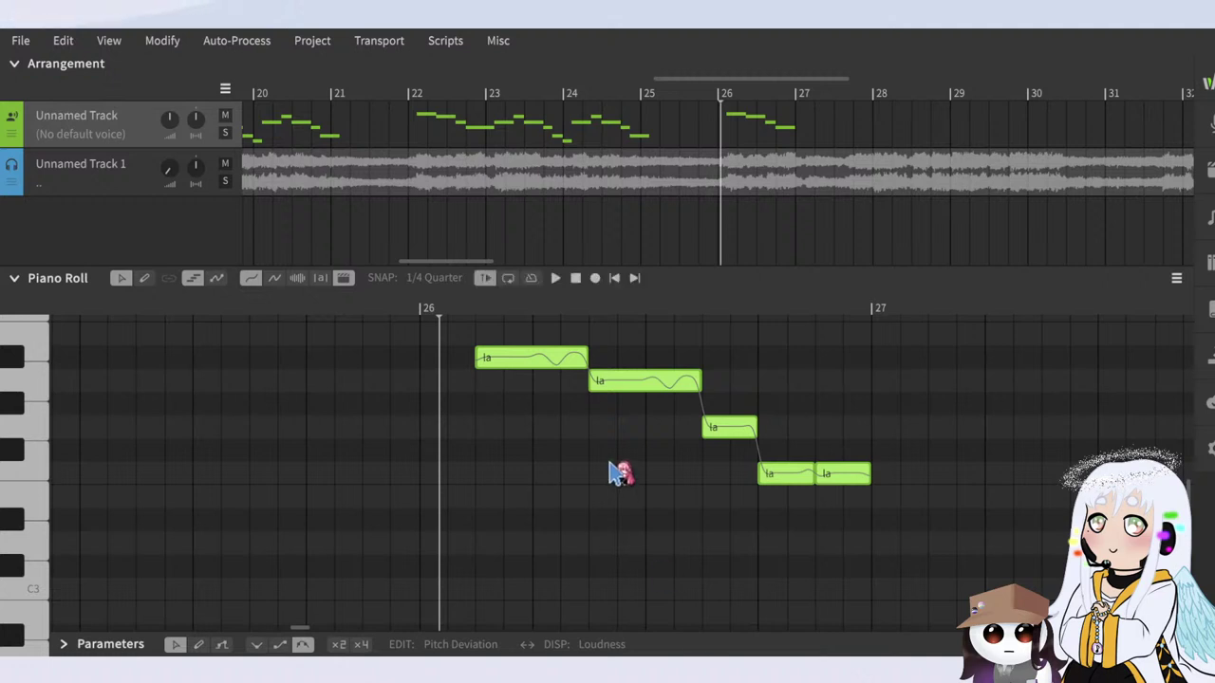
{"action": "scroll", "coordinate": [619, 475], "scroll_direction": "down", "scroll_amount": 3}
{"action": "scroll", "coordinate": [634, 441], "scroll_direction": "up", "scroll_amount": 2}
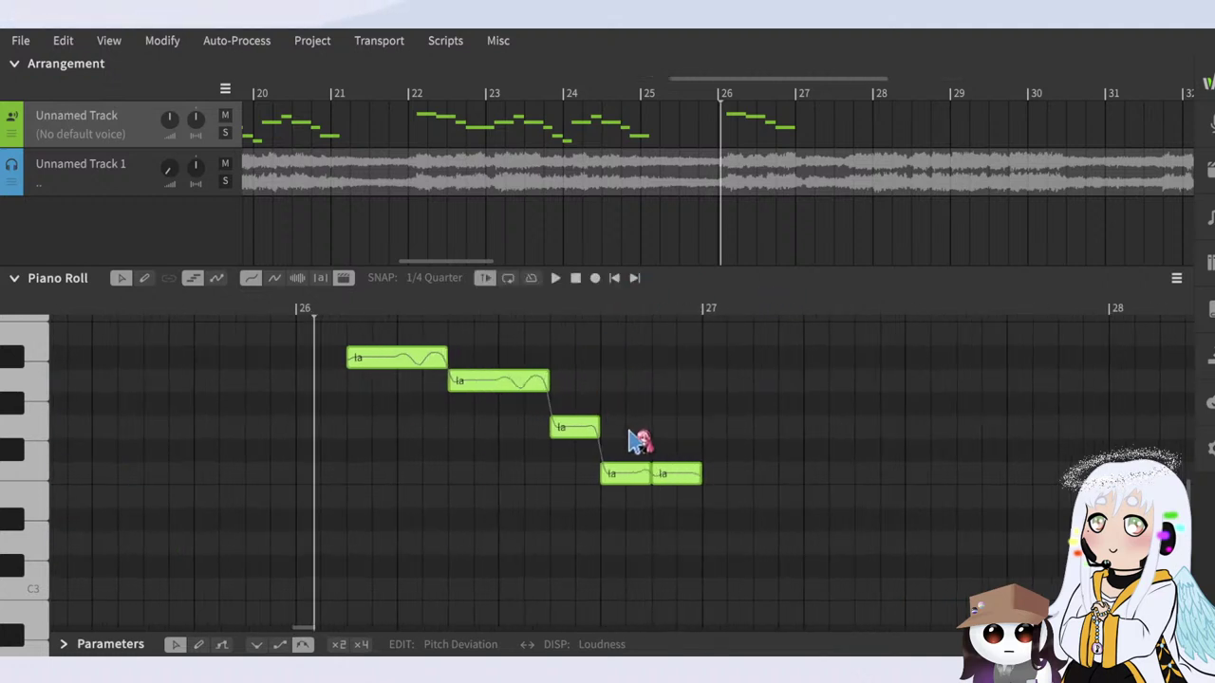
{"action": "key", "text": "space"}
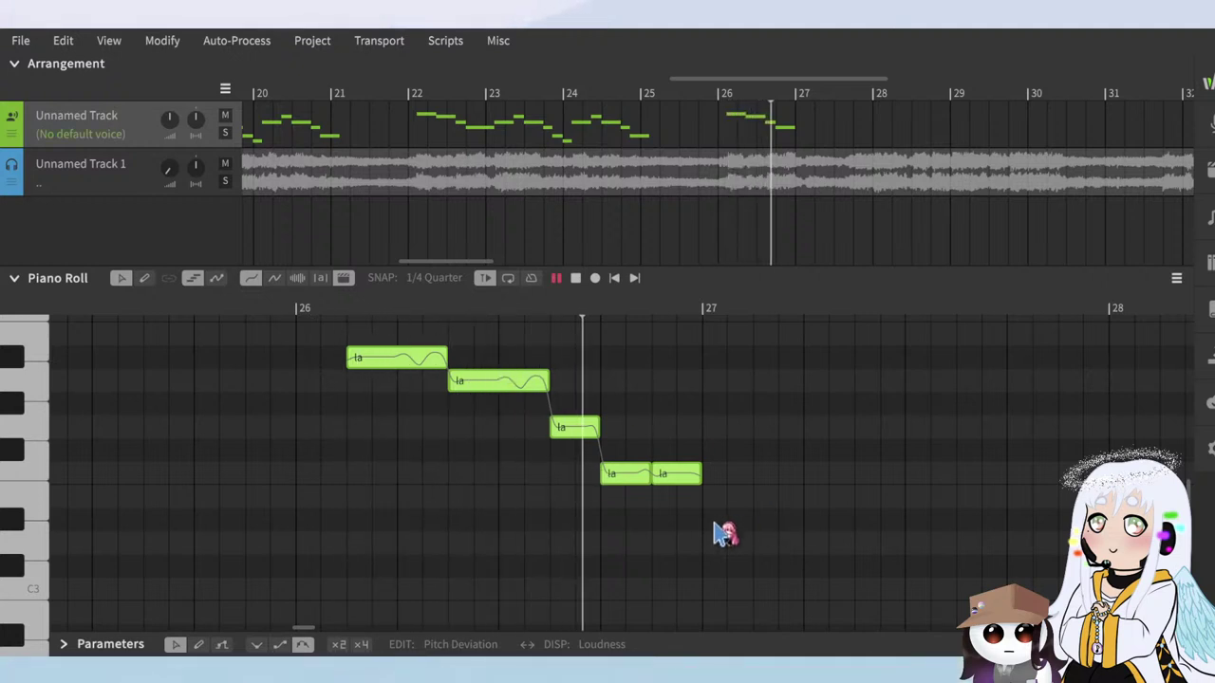
{"action": "key", "text": "space"}
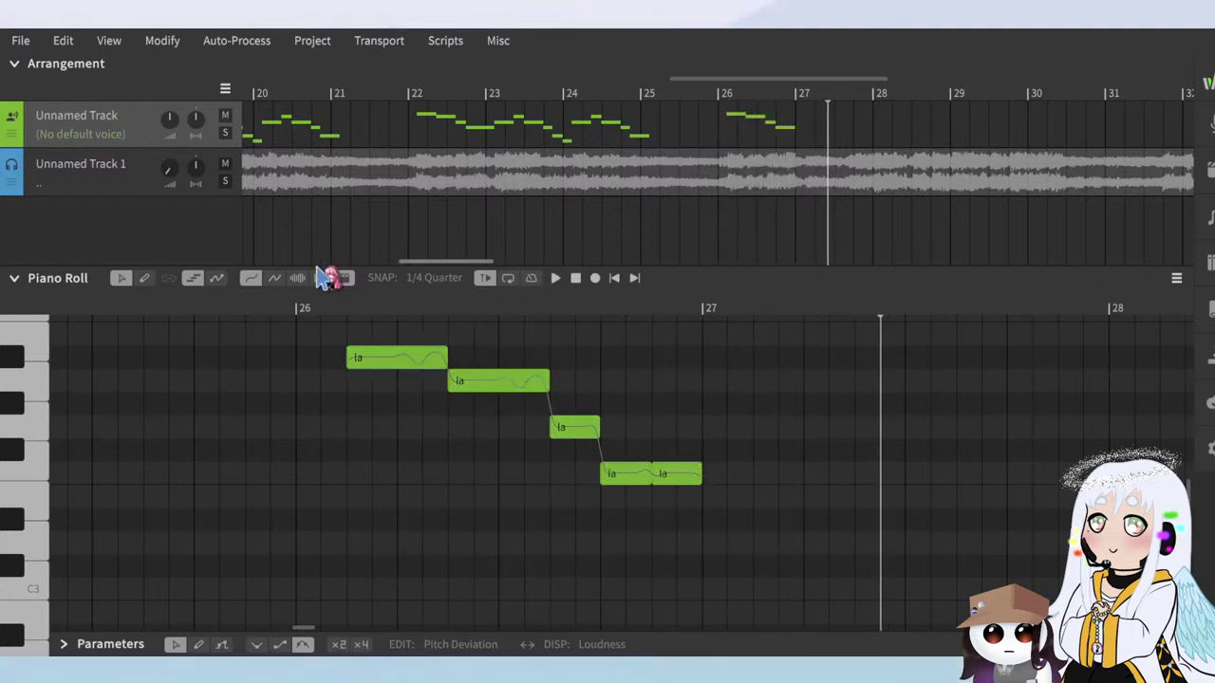
Step: Try moving the five bar 26 notes a sixteenth of a bar later, and play them against the audio
{"action": "key", "text": "ctrl+a"}
{"action": "scroll", "coordinate": [360, 356], "scroll_direction": "up", "scroll_amount": 1}
{"action": "left_click_drag", "start_coordinate": [361, 357], "coordinate": [389, 369]}
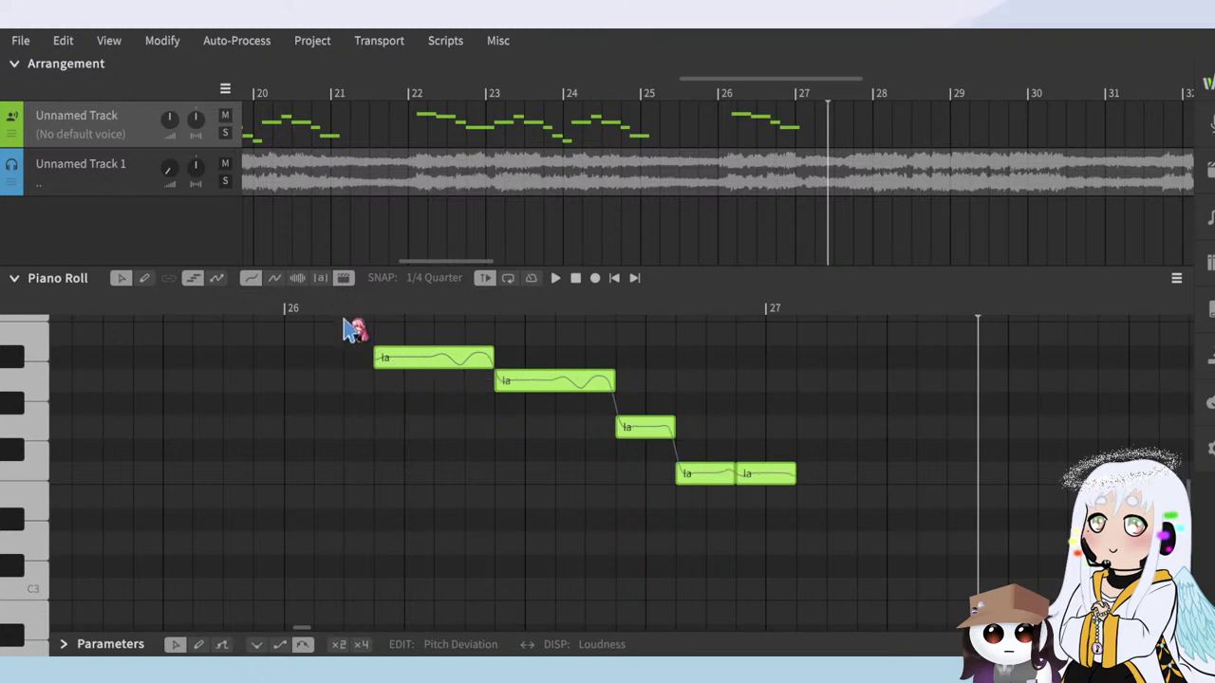
{"action": "left_click", "coordinate": [338, 314]}
{"action": "key", "text": "space"}
{"action": "left_click", "coordinate": [472, 425]}
{"action": "key", "text": "space"}
{"action": "scroll", "coordinate": [572, 417], "scroll_direction": "down", "scroll_amount": 2}
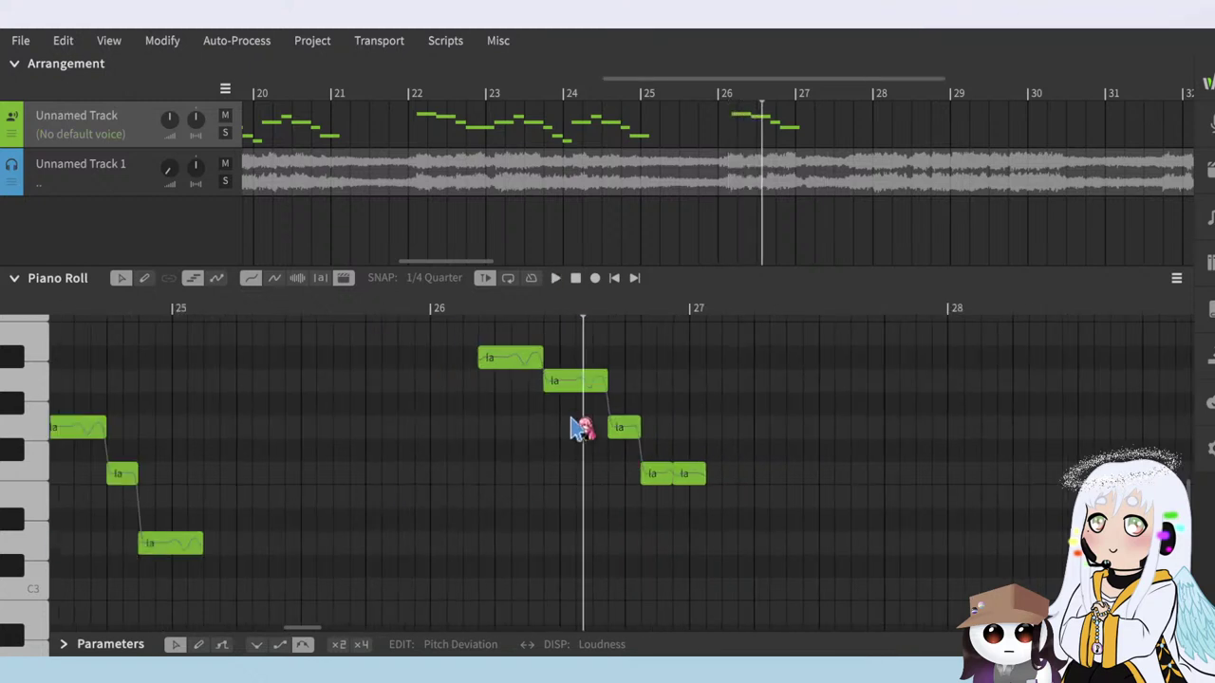
Step: Move the five notes back to start an eighth into bar 26, and replay them
{"action": "left_click_drag", "start_coordinate": [390, 325], "coordinate": [808, 520]}
{"action": "scroll", "coordinate": [472, 351], "scroll_direction": "up", "scroll_amount": 3}
{"action": "left_click_drag", "start_coordinate": [504, 354], "coordinate": [481, 355]}
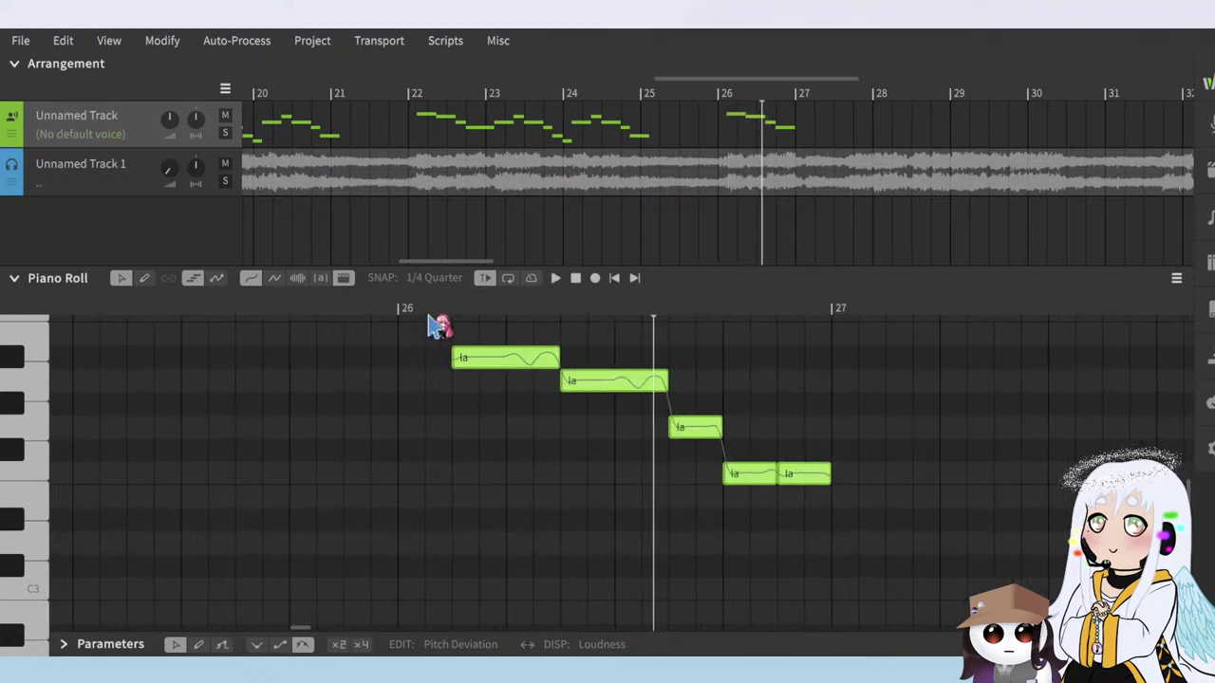
{"action": "left_click", "coordinate": [427, 314]}
{"action": "scroll", "coordinate": [528, 432], "scroll_direction": "up", "scroll_amount": 4}
{"action": "key", "text": "space"}
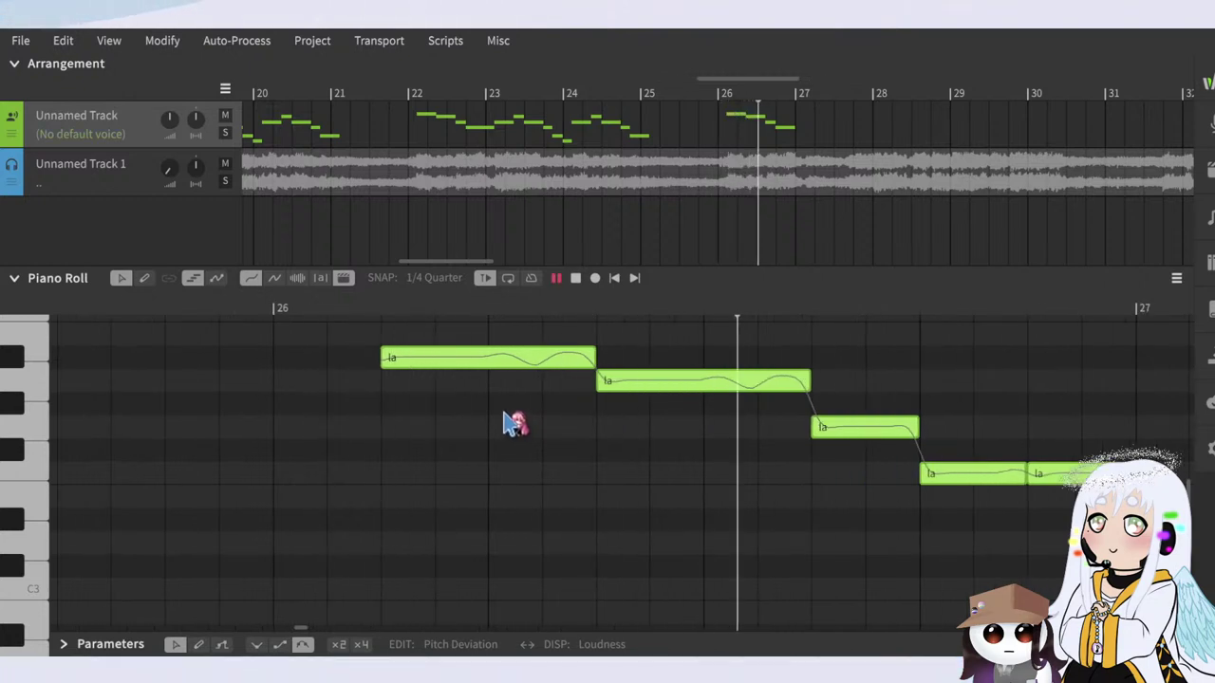
{"action": "key", "text": "space"}
Step: Listen past bar 27, add an eighth-of-a-bar C#3 note about three sixteenths into it, and play it against the audio
{"action": "scroll", "coordinate": [425, 466], "scroll_direction": "down", "scroll_amount": 3}
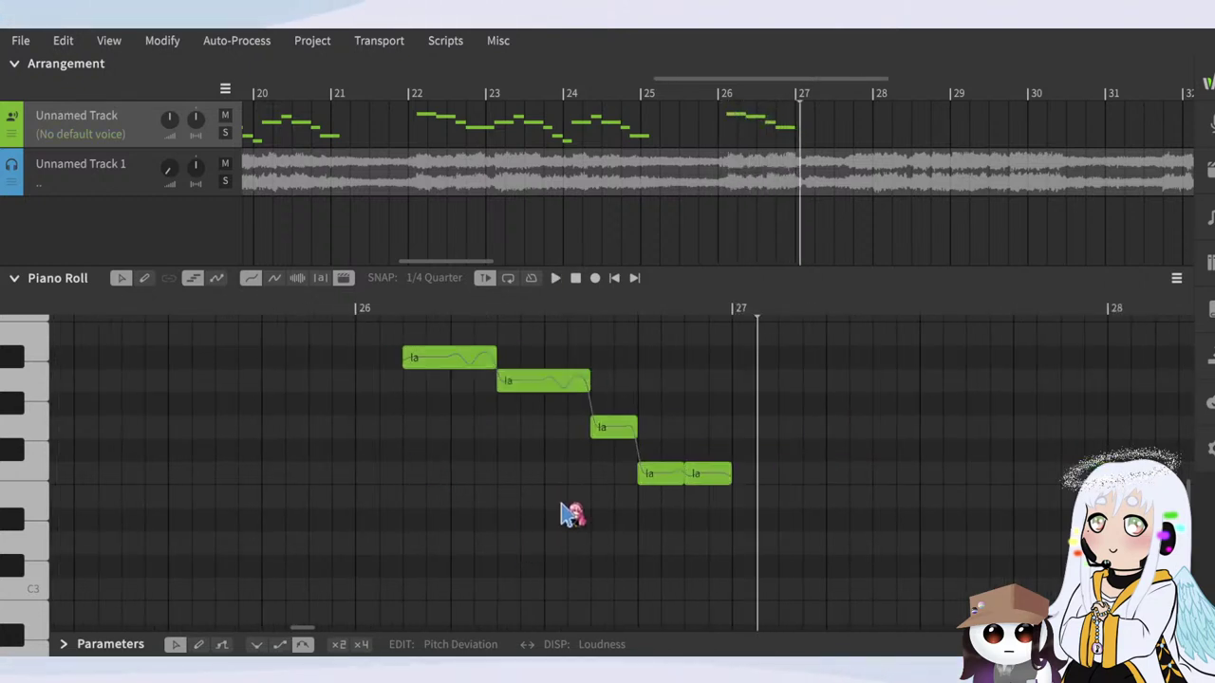
{"action": "key", "text": "space"}
{"action": "key", "text": "space"}
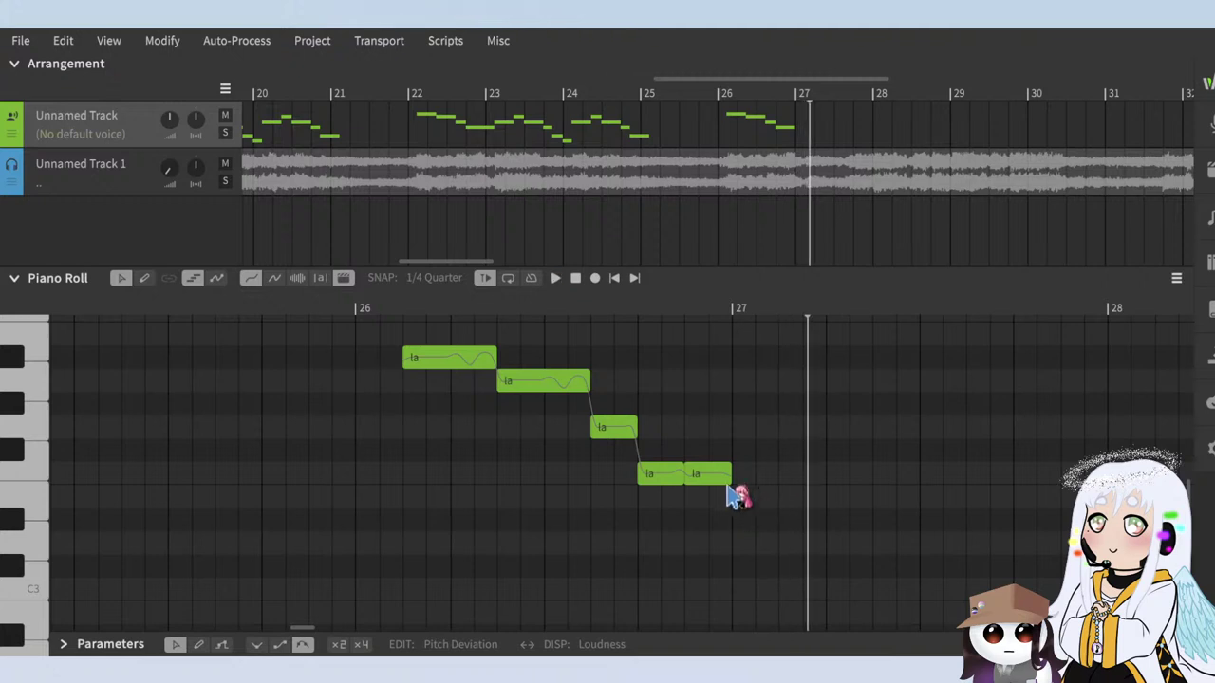
{"action": "key", "text": "space"}
{"action": "left_click_drag", "start_coordinate": [693, 472], "coordinate": [830, 565]}
{"action": "key", "text": "space"}
{"action": "left_click", "coordinate": [702, 300]}
{"action": "key", "text": "space"}
{"action": "left_click", "coordinate": [769, 309]}
{"action": "scroll", "coordinate": [835, 487], "scroll_direction": "down", "scroll_amount": 1}
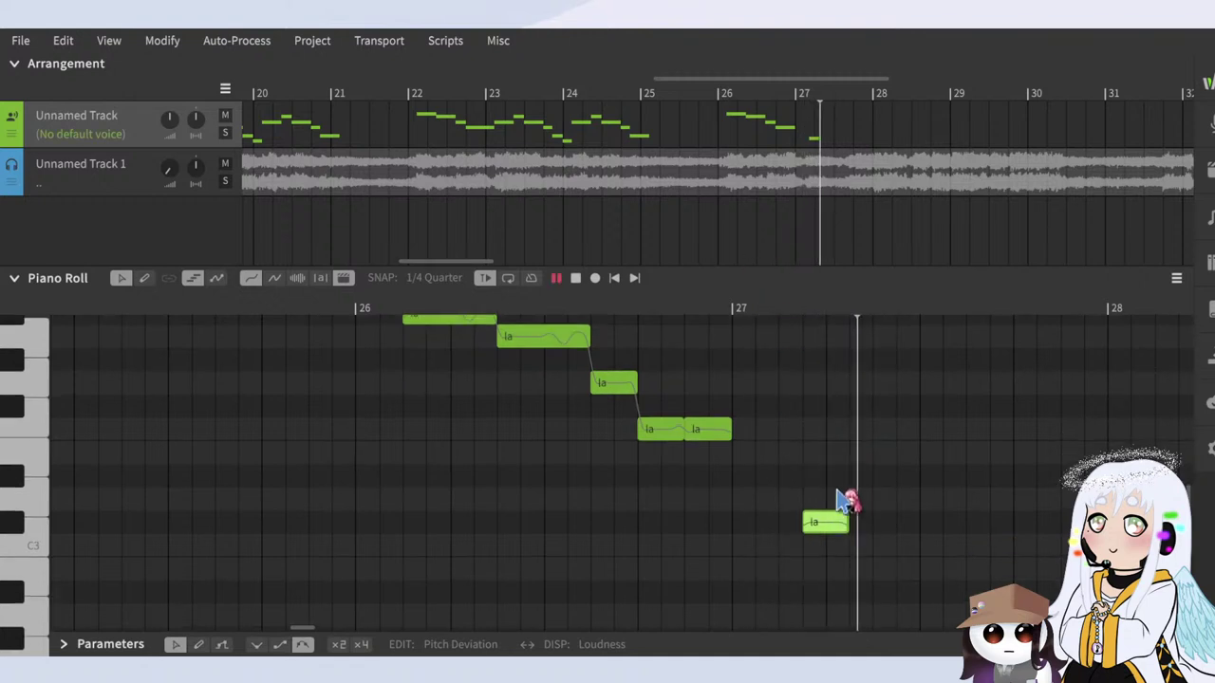
Step: Listen around bar 27, lower its note from C#3 to B2, and replay it against the audio
{"action": "key", "text": "space"}
{"action": "key", "text": "space"}
{"action": "key", "text": "space"}
{"action": "left_click", "coordinate": [764, 305]}
{"action": "key", "text": "space"}
{"action": "key", "text": "space"}
{"action": "left_click_drag", "start_coordinate": [830, 532], "coordinate": [831, 575]}
{"action": "key", "text": "space"}
{"action": "left_click", "coordinate": [783, 308]}
{"action": "key", "text": "space"}
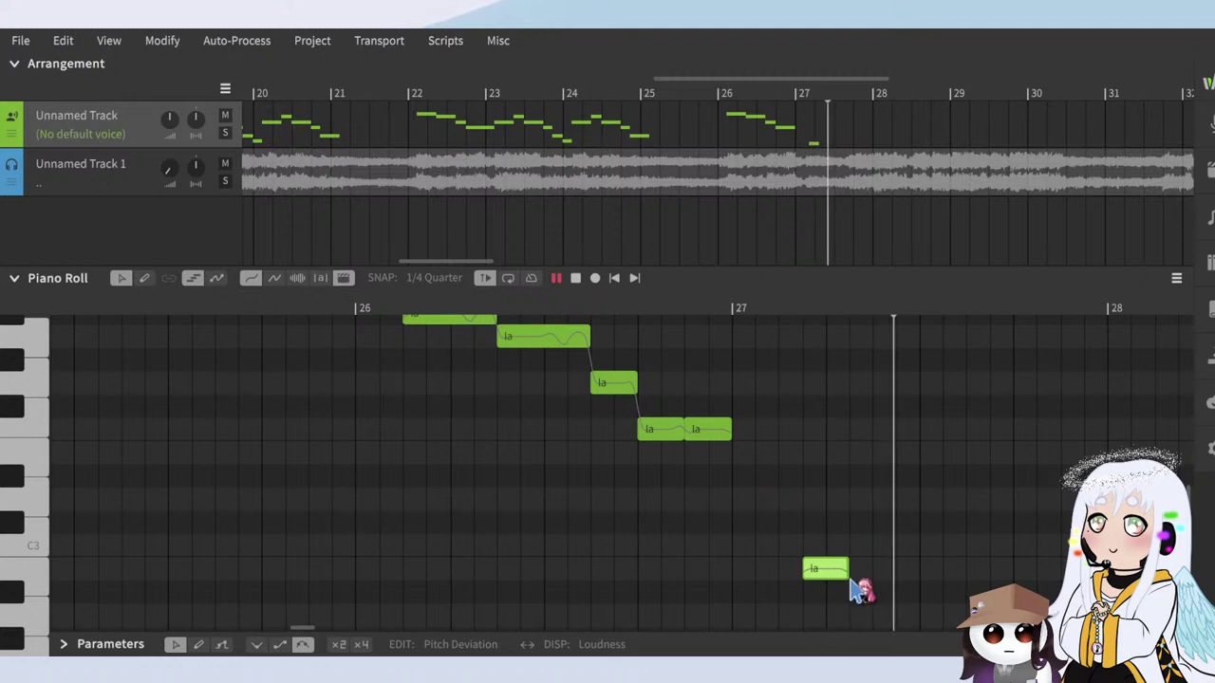
Step: Lengthen the B2 note in bar 27 to about five sixteenths of a bar, and replay the lead-in from late bar 26
{"action": "key", "text": "space"}
{"action": "left_click_drag", "start_coordinate": [850, 568], "coordinate": [912, 575]}
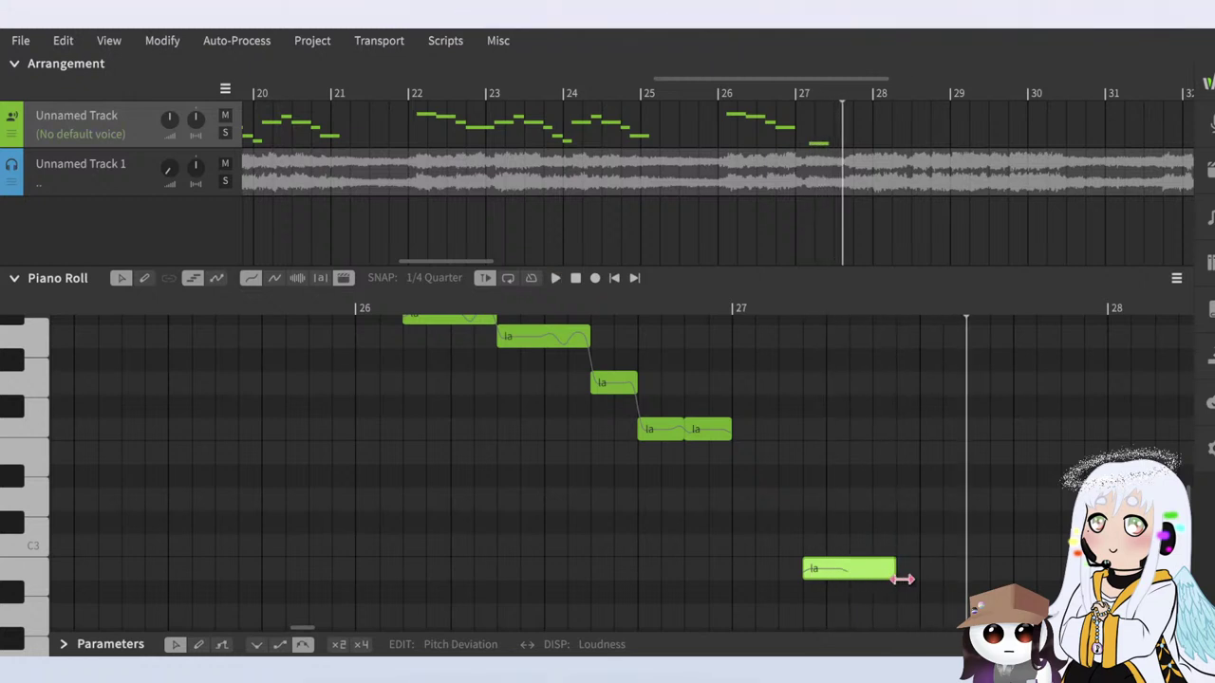
{"action": "left_click", "coordinate": [645, 311]}
{"action": "key", "text": "space"}
{"action": "key", "text": "space"}
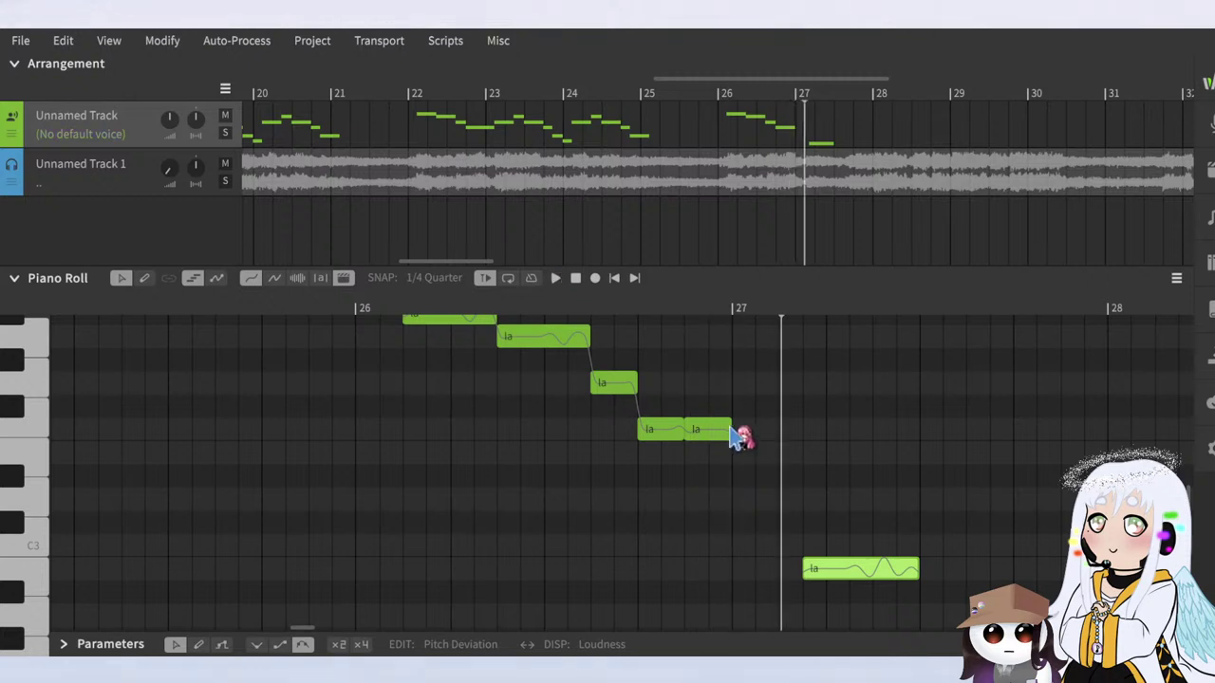
Step: Try extending the last descending bar 26 note to the start of the B2 note, and play the phrase against the audio
{"action": "left_click_drag", "start_coordinate": [732, 430], "coordinate": [776, 456]}
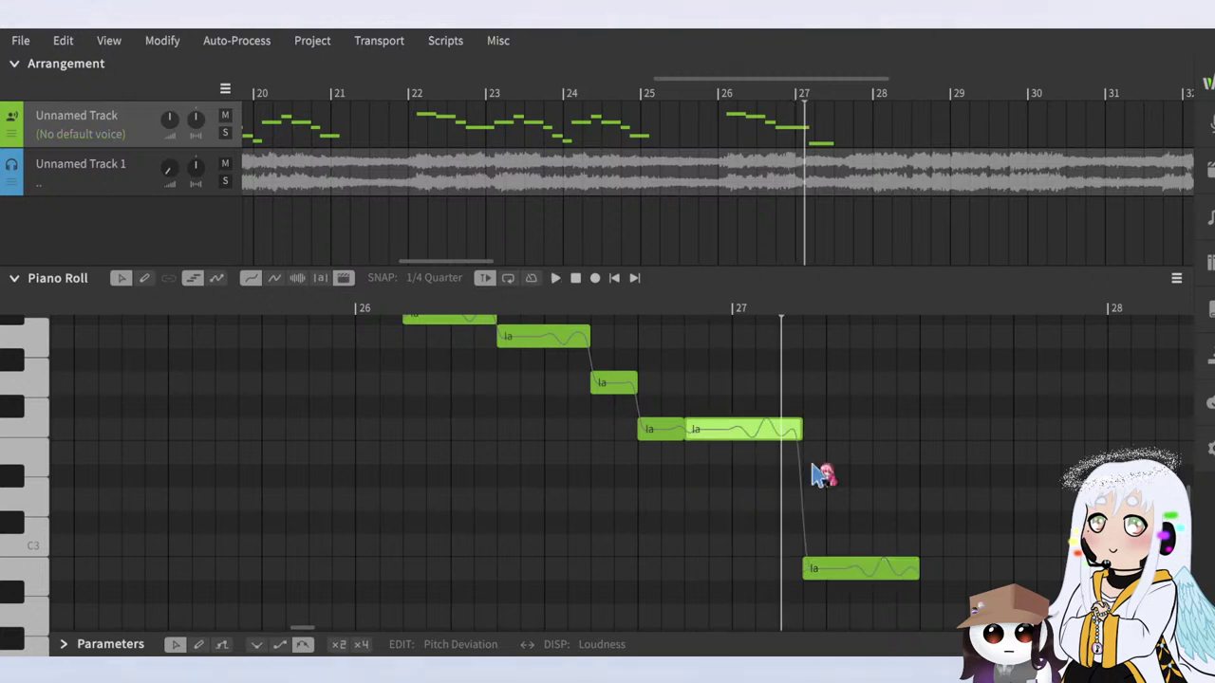
{"action": "scroll", "coordinate": [580, 436], "scroll_direction": "down", "scroll_amount": 3}
{"action": "left_click", "coordinate": [466, 313]}
{"action": "key", "text": "space"}
{"action": "scroll", "coordinate": [582, 461], "scroll_direction": "up", "scroll_amount": 2}
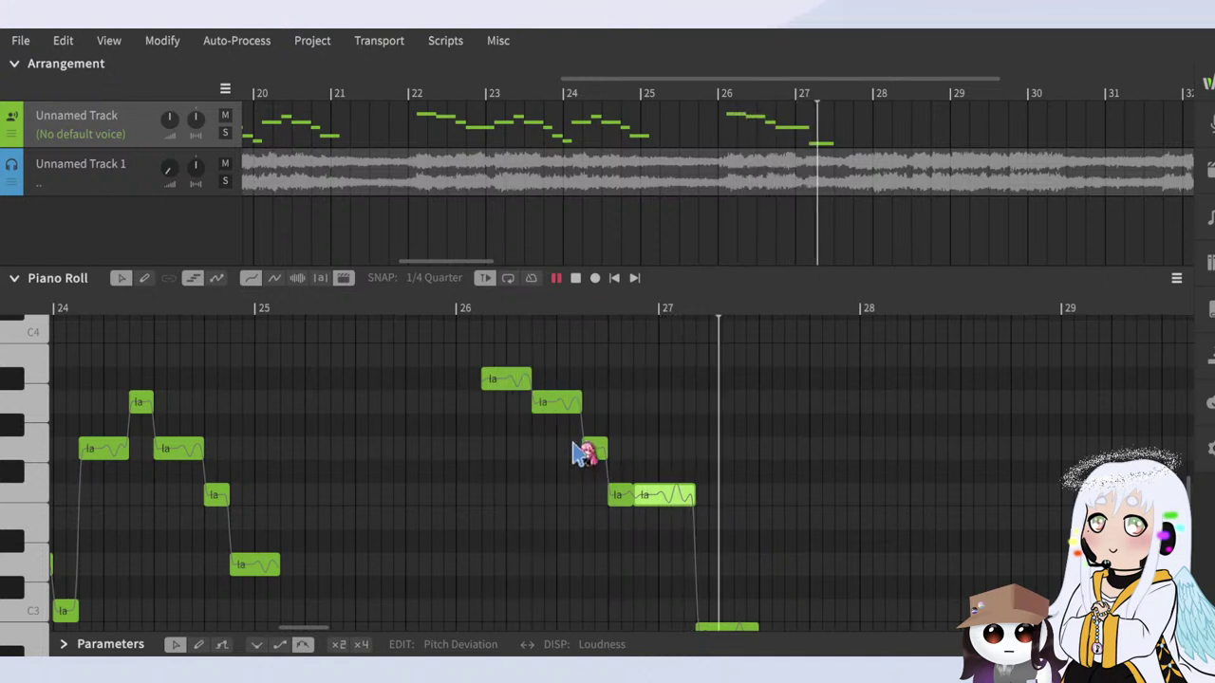
{"action": "scroll", "coordinate": [627, 475], "scroll_direction": "down", "scroll_amount": 1}
{"action": "key", "text": "space"}
{"action": "scroll", "coordinate": [703, 479], "scroll_direction": "up", "scroll_amount": 2}
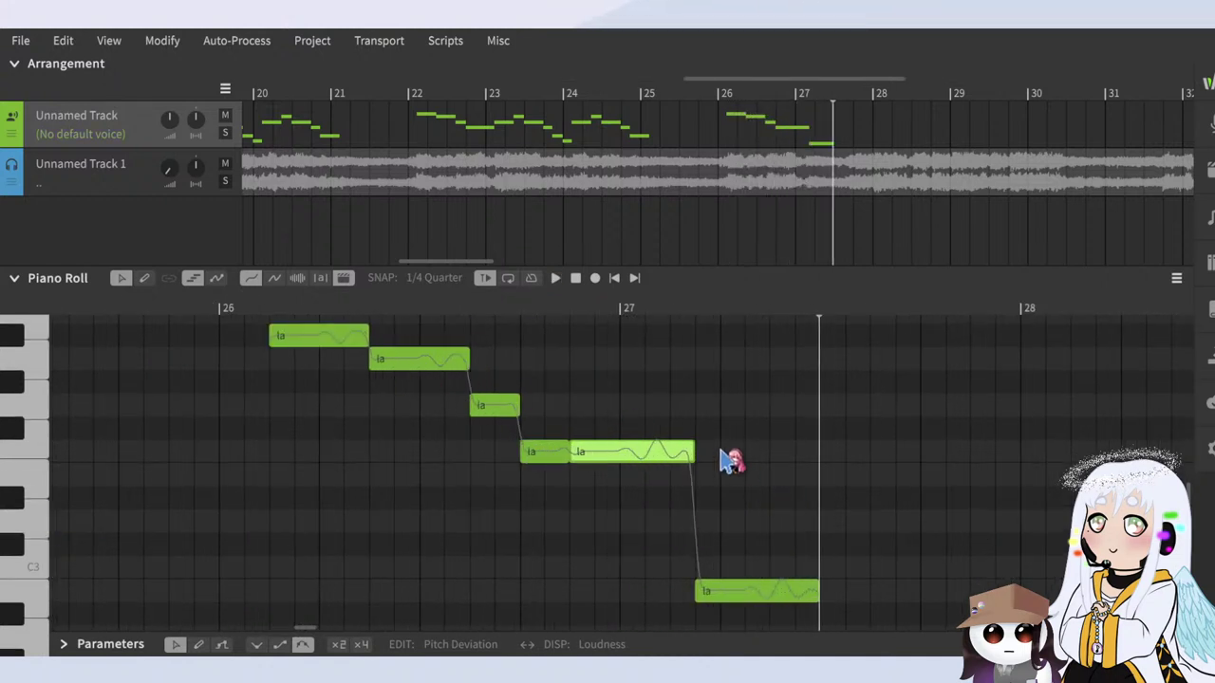
Step: Shorten the last descending note to a quarter bar, move the five bar 26 notes a sixteenth of a bar later, and play them
{"action": "mouse_move", "coordinate": [685, 452]}
{"action": "left_mouse_down"}
{"action": "mouse_move", "coordinate": [647, 453]}
{"action": "mouse_move", "coordinate": [667, 455]}
{"action": "left_mouse_up"}
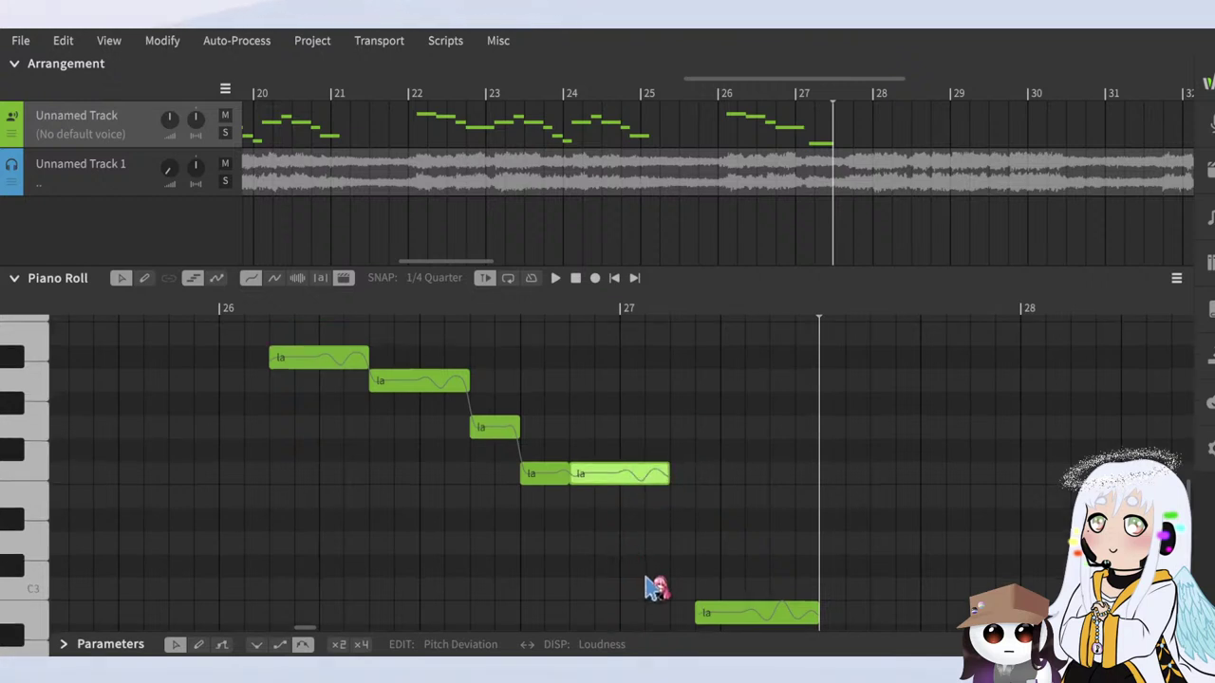
{"action": "scroll", "coordinate": [241, 320], "scroll_direction": "up", "scroll_amount": 3}
{"action": "scroll", "coordinate": [371, 430], "scroll_direction": "down", "scroll_amount": 1}
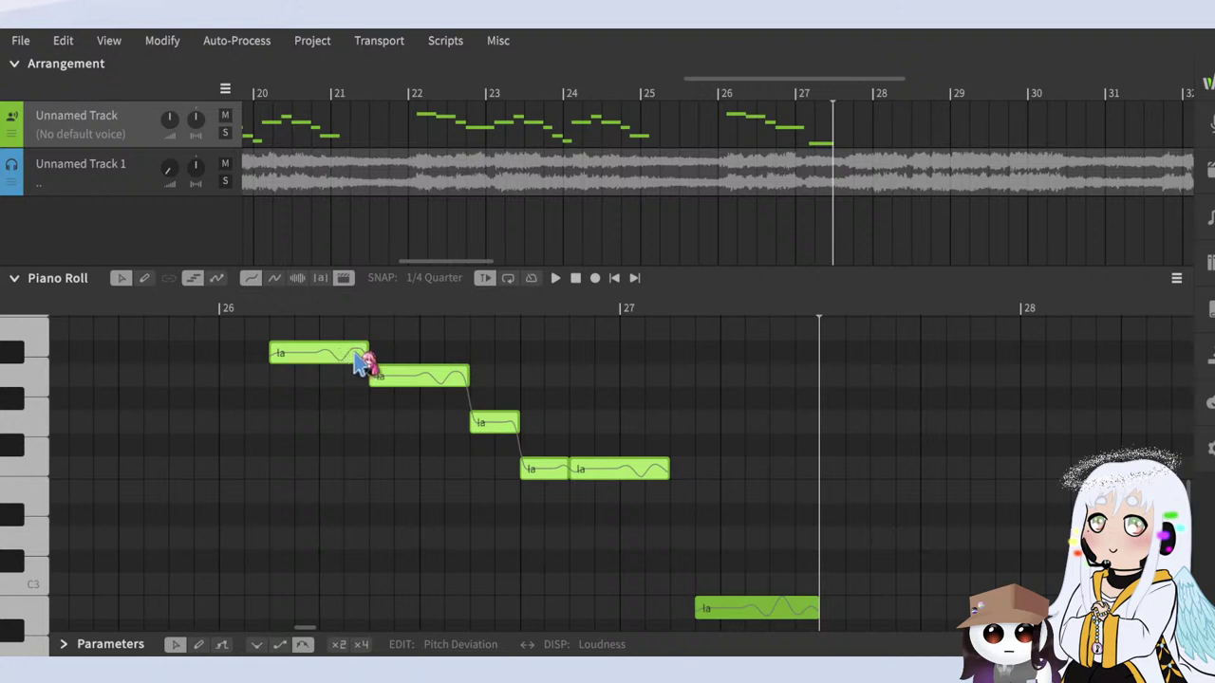
{"action": "left_click_drag", "start_coordinate": [356, 363], "coordinate": [377, 364]}
{"action": "left_click", "coordinate": [281, 306]}
{"action": "key", "text": "space"}
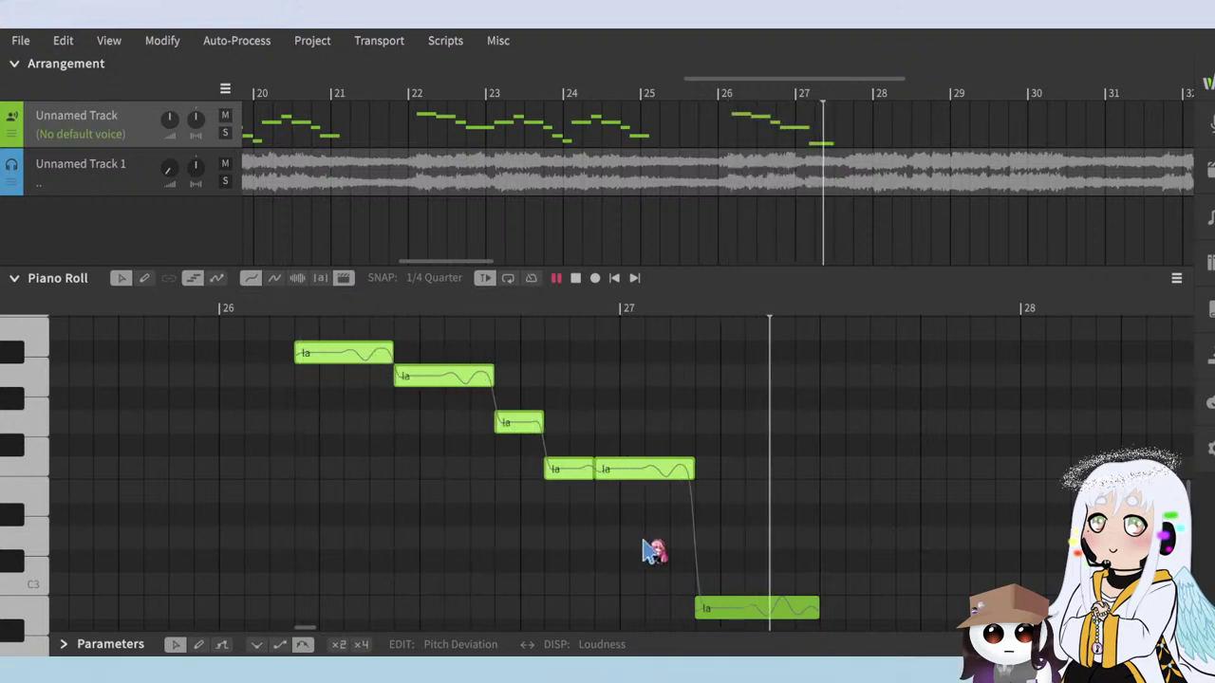
{"action": "key", "text": "space"}
Step: Play from early bar 24 past the B2 note in bar 27 to check the phrase against the vocal
{"action": "scroll", "coordinate": [787, 442], "scroll_direction": "down", "scroll_amount": 3}
{"action": "scroll", "coordinate": [786, 443], "scroll_direction": "up", "scroll_amount": 3}
{"action": "scroll", "coordinate": [786, 443], "scroll_direction": "down", "scroll_amount": 7}
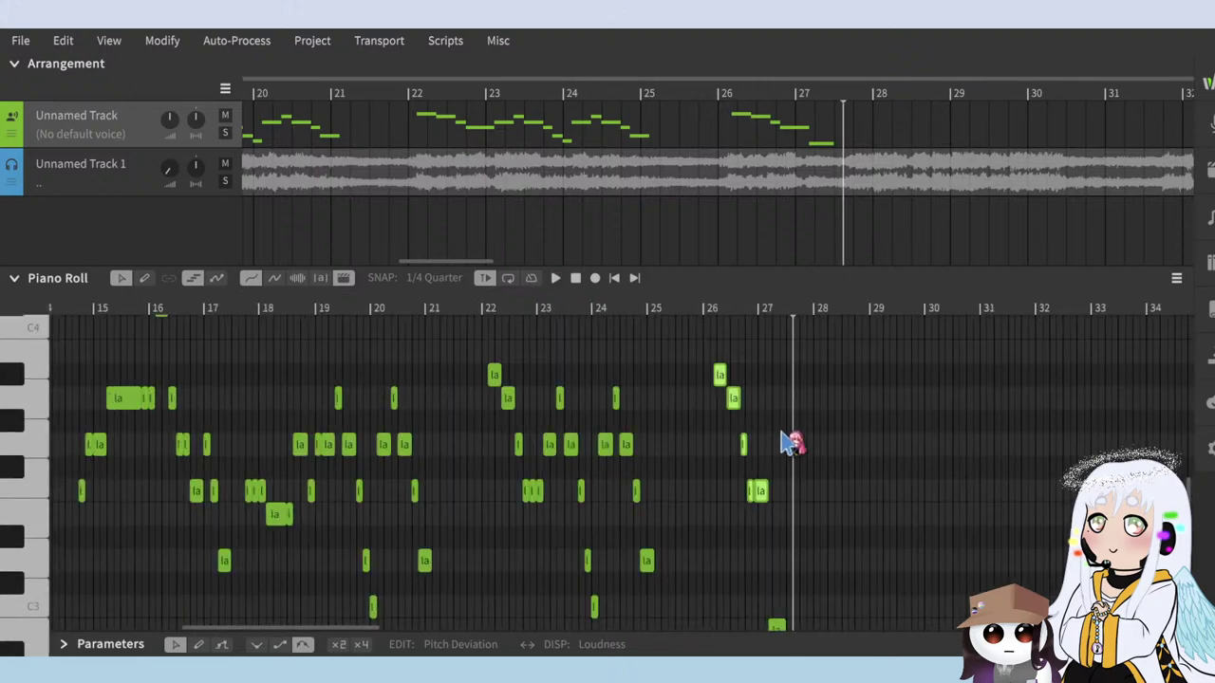
{"action": "scroll", "coordinate": [778, 455], "scroll_direction": "up", "scroll_amount": 3}
{"action": "left_click", "coordinate": [302, 305]}
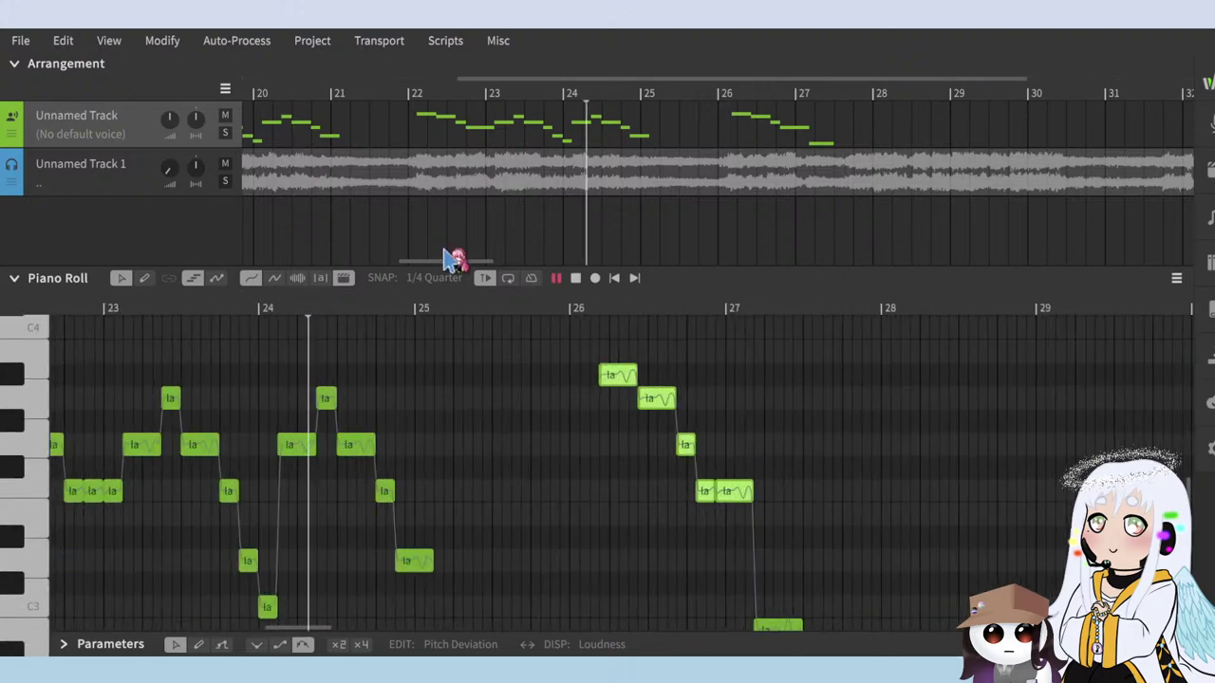
{"action": "key", "text": "space"}
{"action": "scroll", "coordinate": [512, 482], "scroll_direction": "down", "scroll_amount": 3}
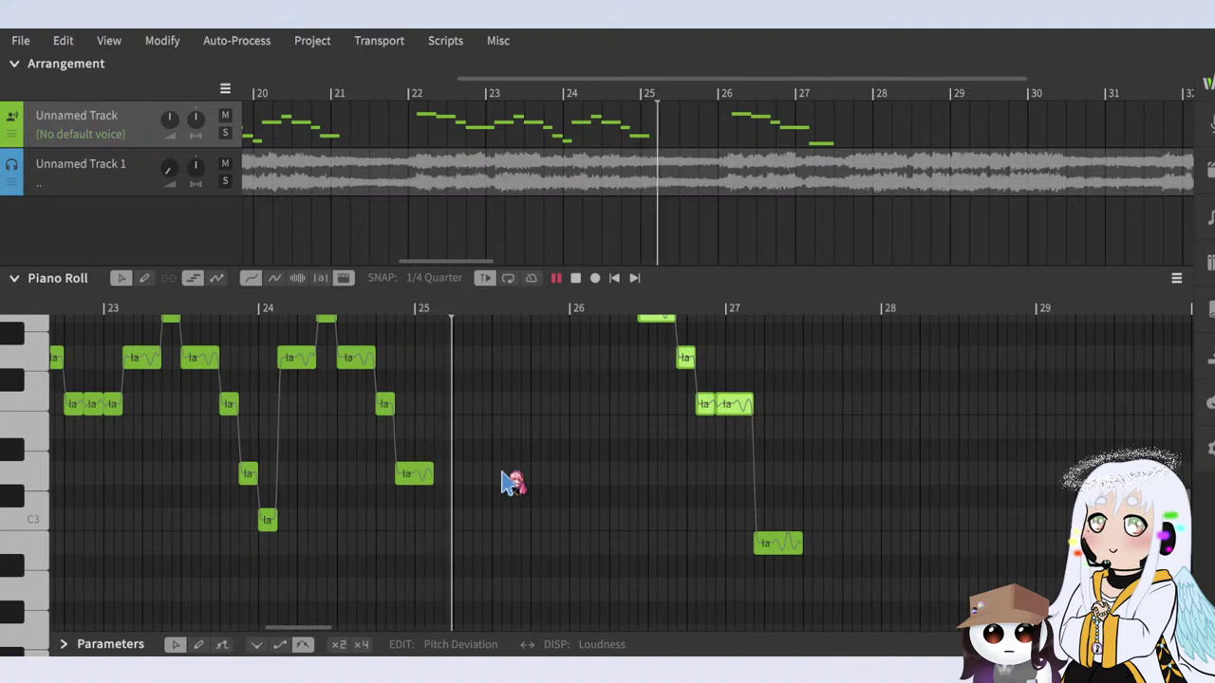
{"action": "scroll", "coordinate": [513, 482], "scroll_direction": "up", "scroll_amount": 1}
{"action": "scroll", "coordinate": [512, 484], "scroll_direction": "up", "scroll_amount": 1}
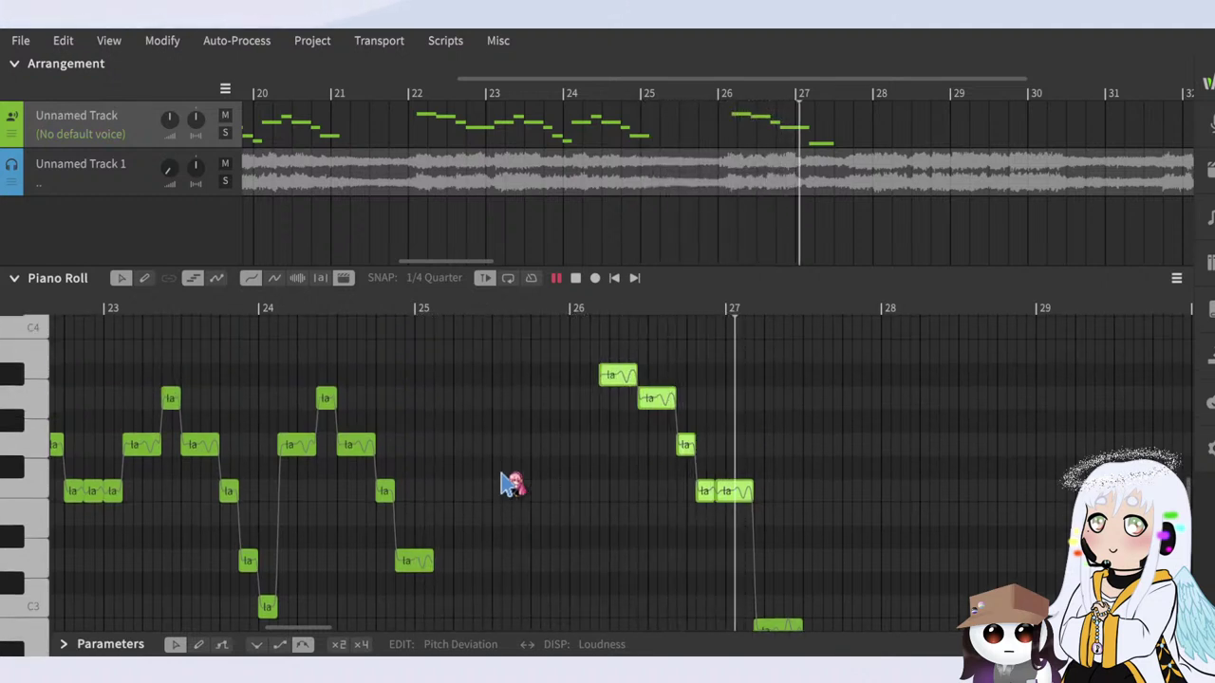
{"action": "key", "text": "space"}
{"action": "scroll", "coordinate": [555, 472], "scroll_direction": "down", "scroll_amount": 2}
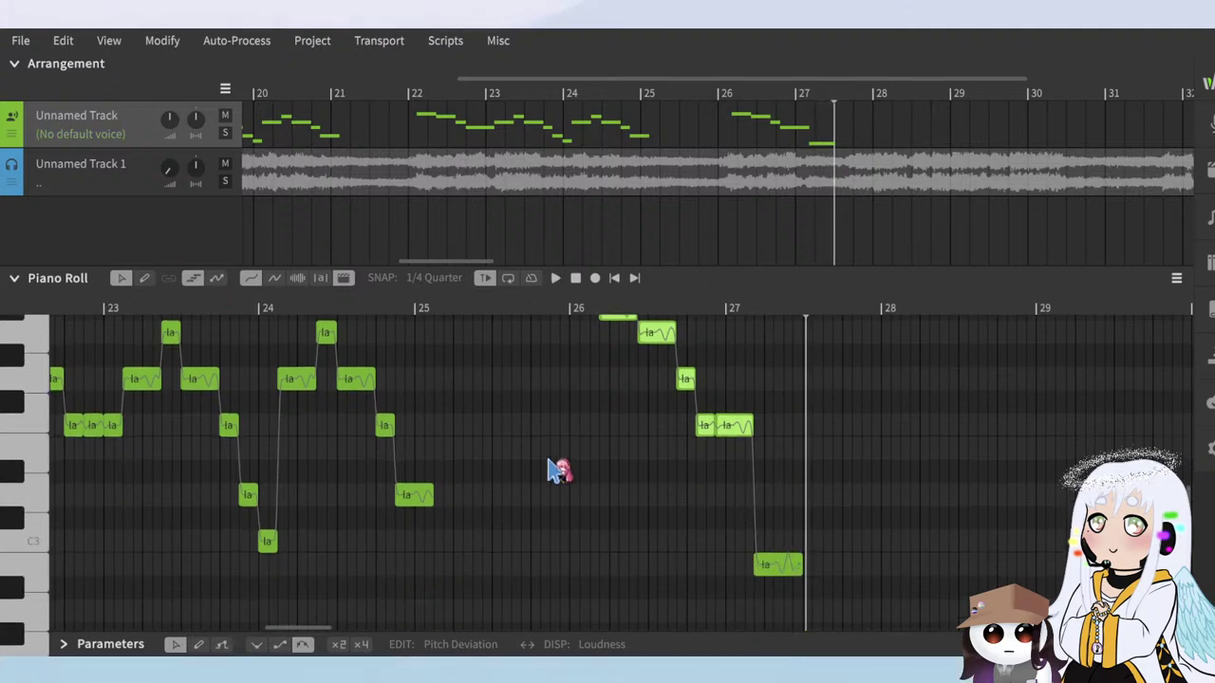
Step: Replay the descending phrase from the start of bar 26 to check its timing up close
{"action": "scroll", "coordinate": [899, 558], "scroll_direction": "up", "scroll_amount": 4}
{"action": "scroll", "coordinate": [847, 473], "scroll_direction": "up", "scroll_amount": 1}
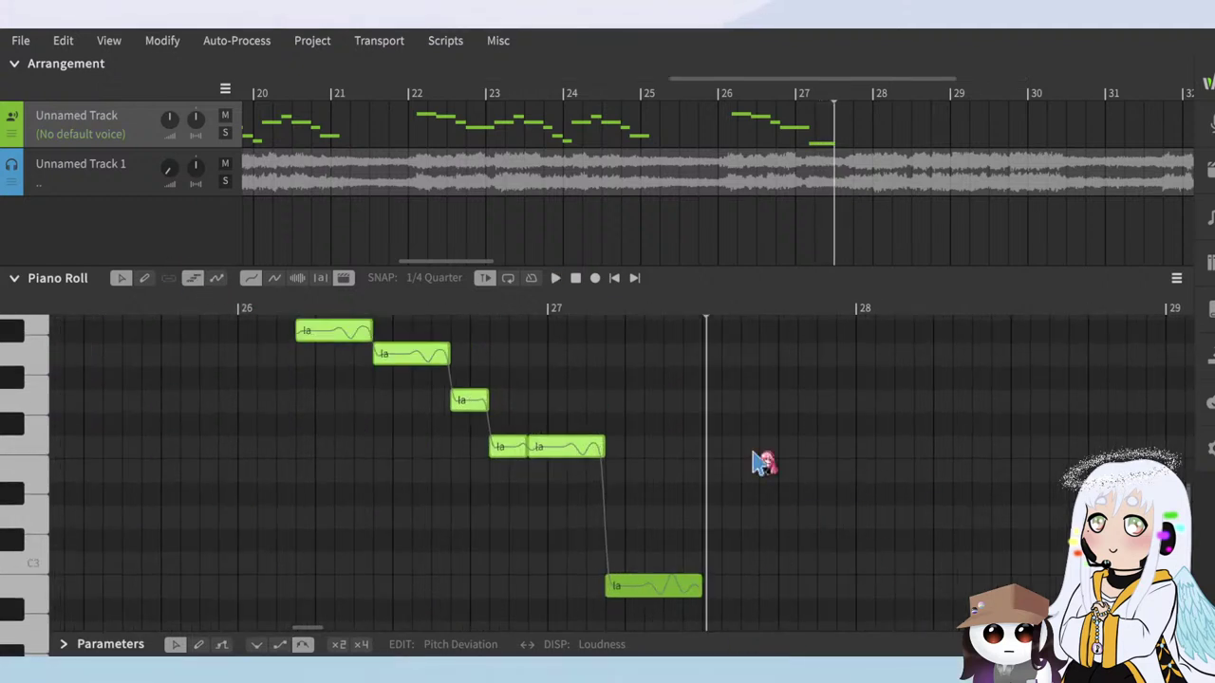
{"action": "scroll", "coordinate": [704, 429], "scroll_direction": "down", "scroll_amount": 1}
{"action": "scroll", "coordinate": [710, 439], "scroll_direction": "up", "scroll_amount": 1}
{"action": "left_click", "coordinate": [363, 302]}
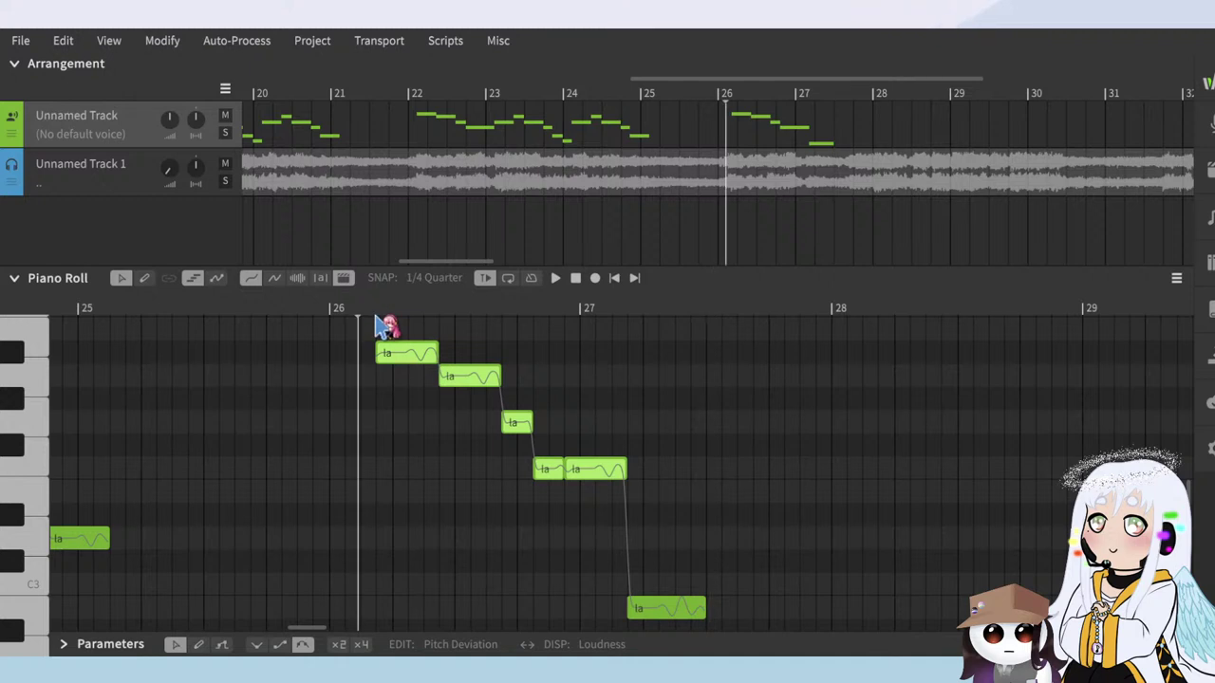
{"action": "scroll", "coordinate": [380, 328], "scroll_direction": "up", "scroll_amount": 2}
{"action": "key", "text": "space"}
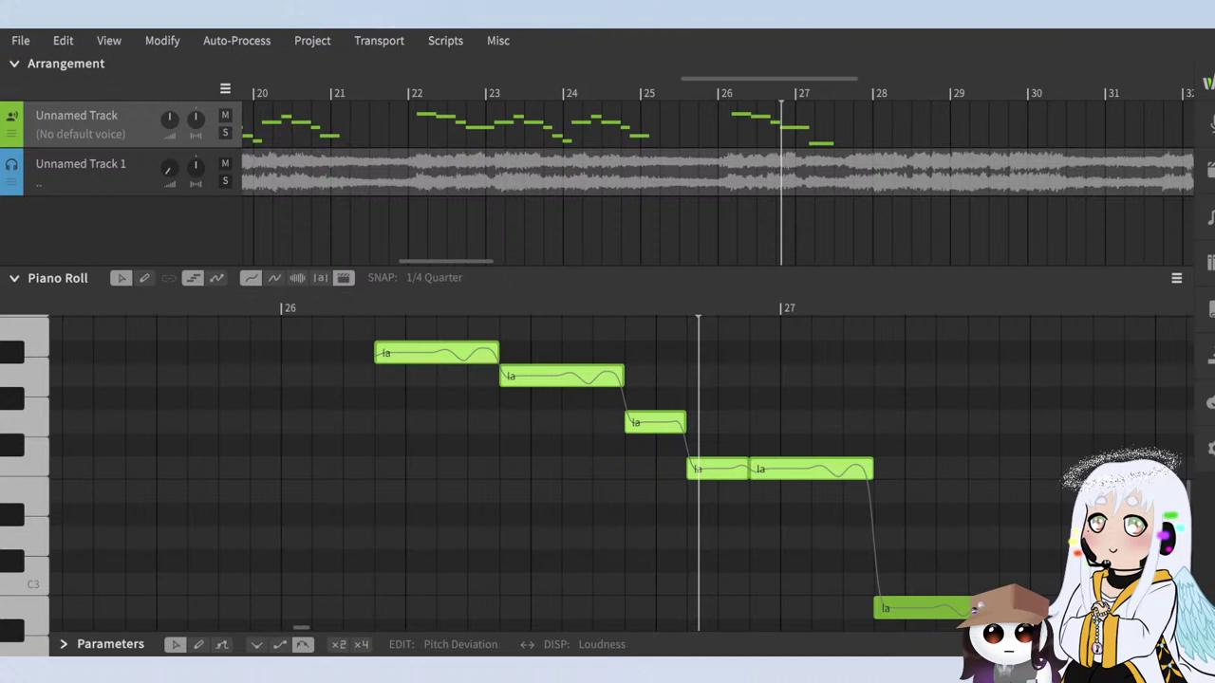
Step: Play the whole melody from bar 14 to early bar 26 to review the placed notes against the vocal
{"action": "scroll", "coordinate": [294, 370], "scroll_direction": "down", "scroll_amount": 4}
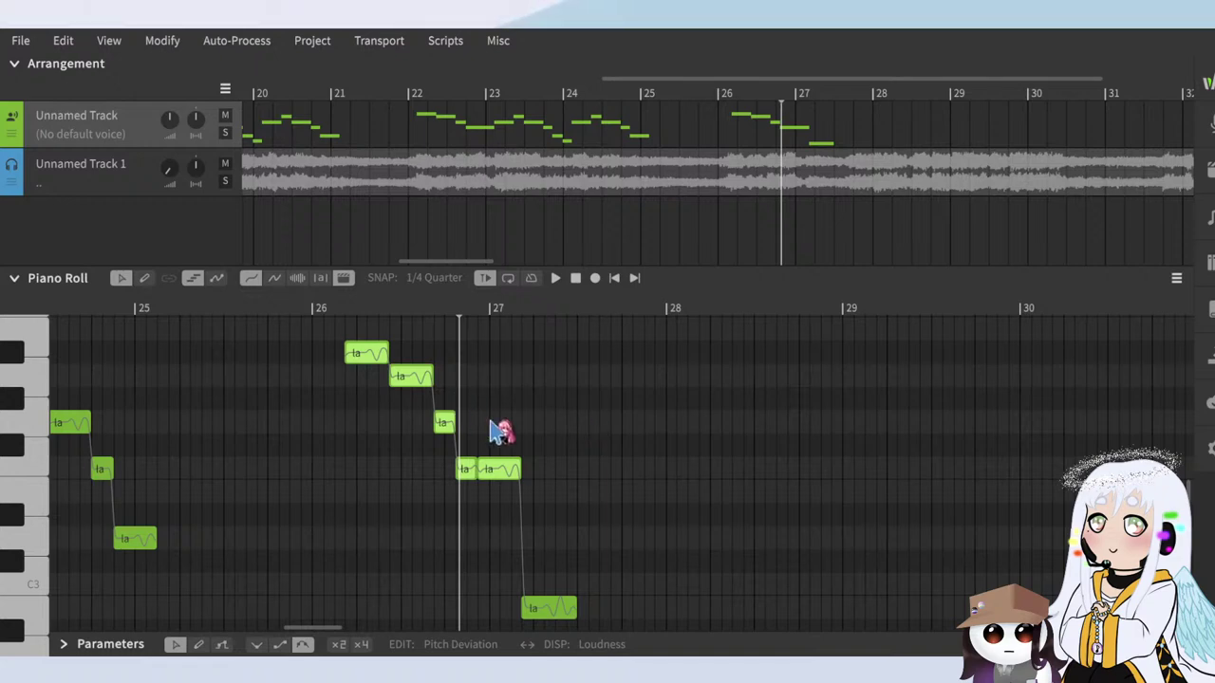
{"action": "scroll", "coordinate": [844, 420], "scroll_direction": "down", "scroll_amount": 5}
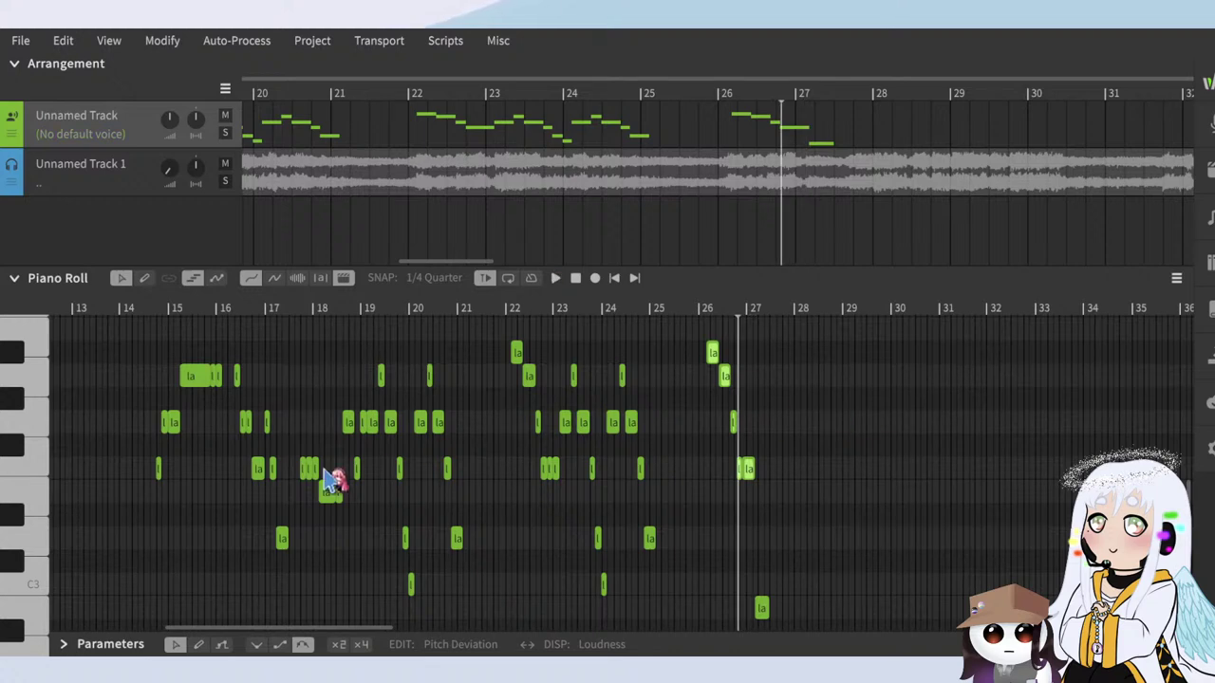
{"action": "scroll", "coordinate": [322, 472], "scroll_direction": "down", "scroll_amount": 1}
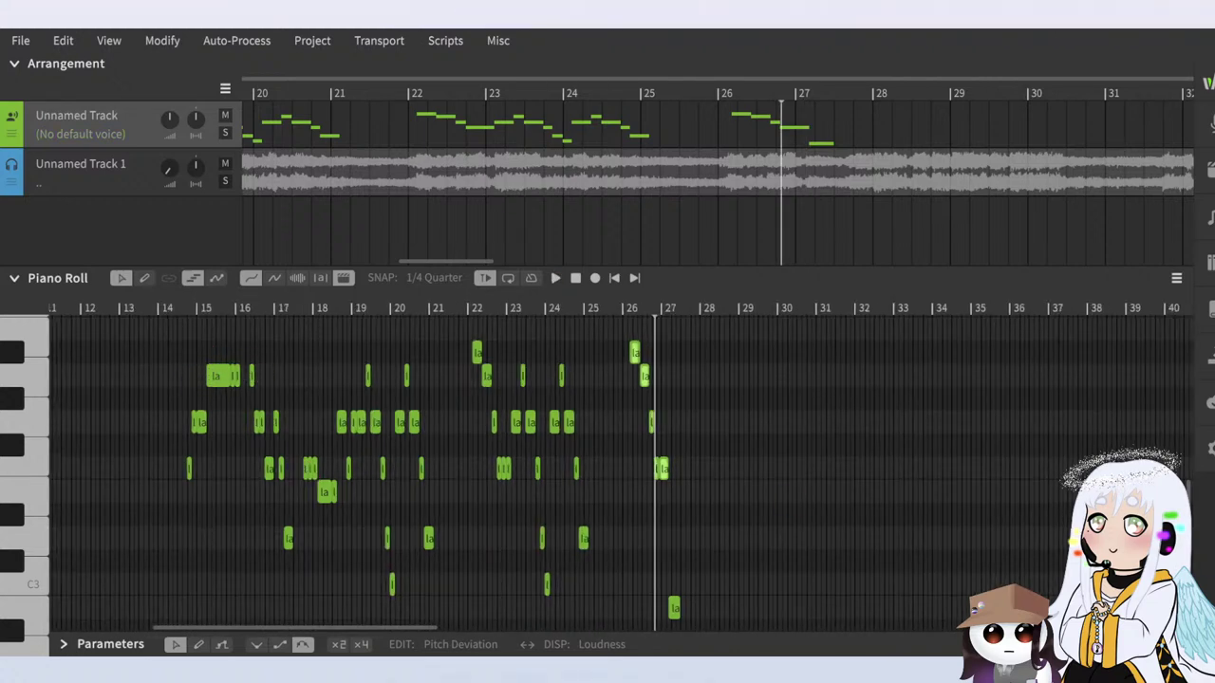
{"action": "left_click", "coordinate": [184, 308]}
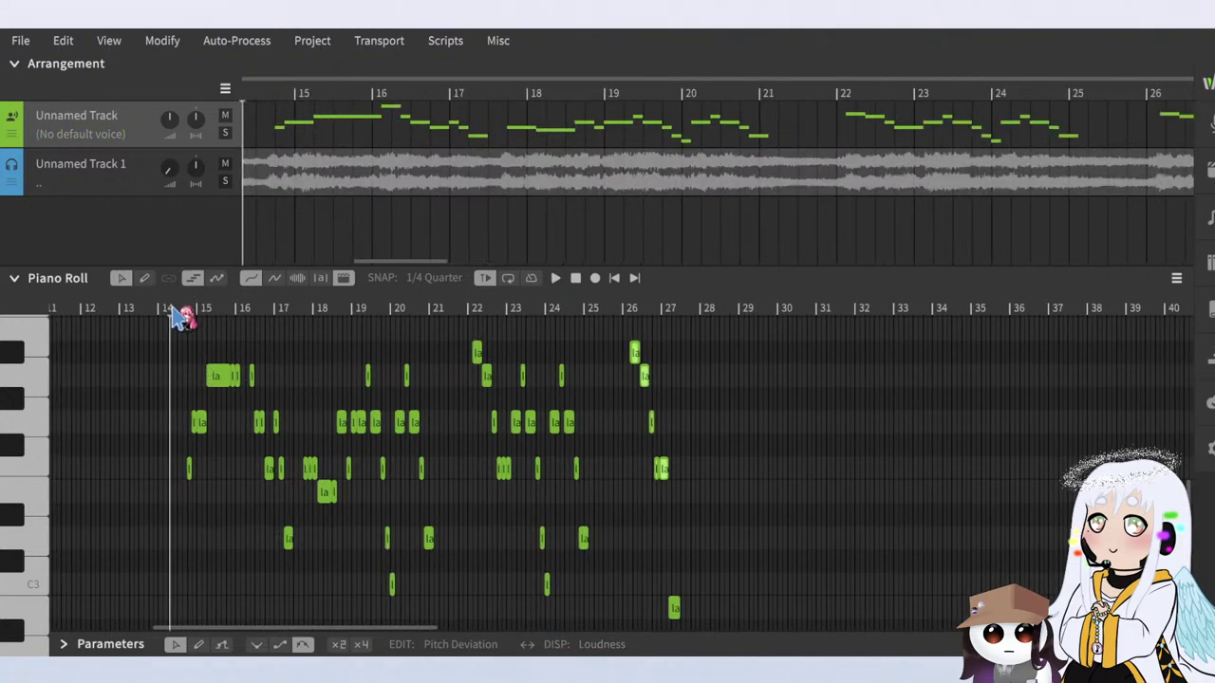
{"action": "scroll", "coordinate": [176, 480], "scroll_direction": "up", "scroll_amount": 5}
{"action": "key", "text": "space"}
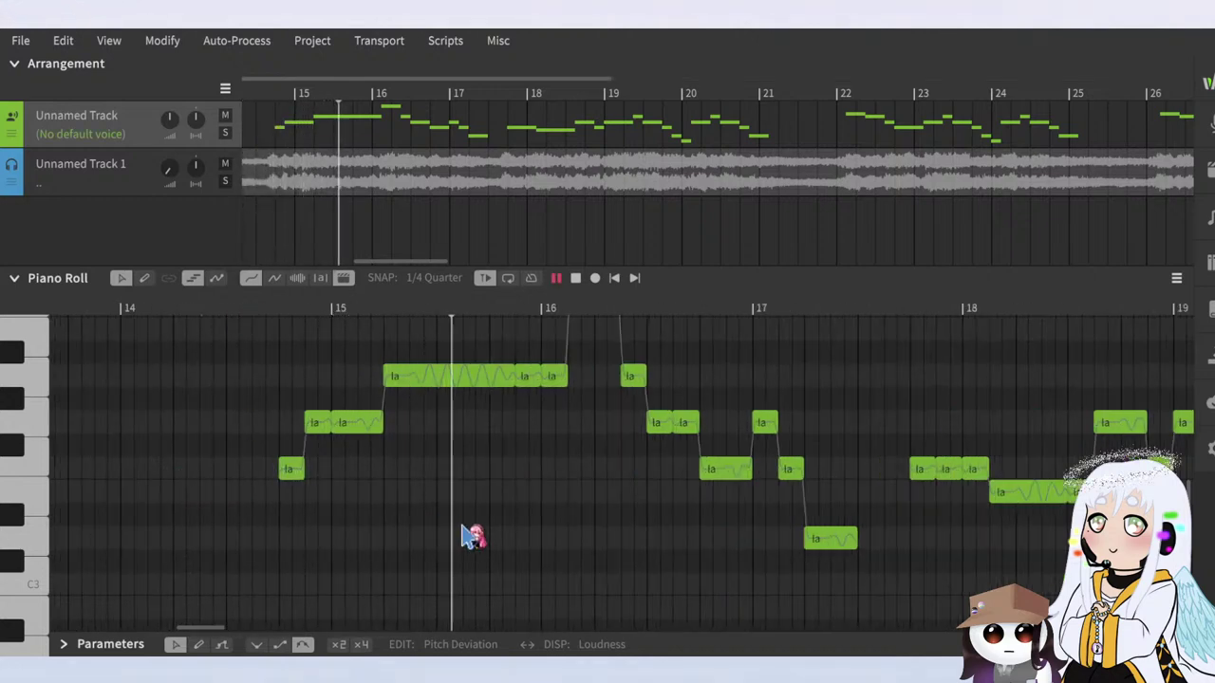
{"action": "scroll", "coordinate": [651, 516], "scroll_direction": "up", "scroll_amount": 1}
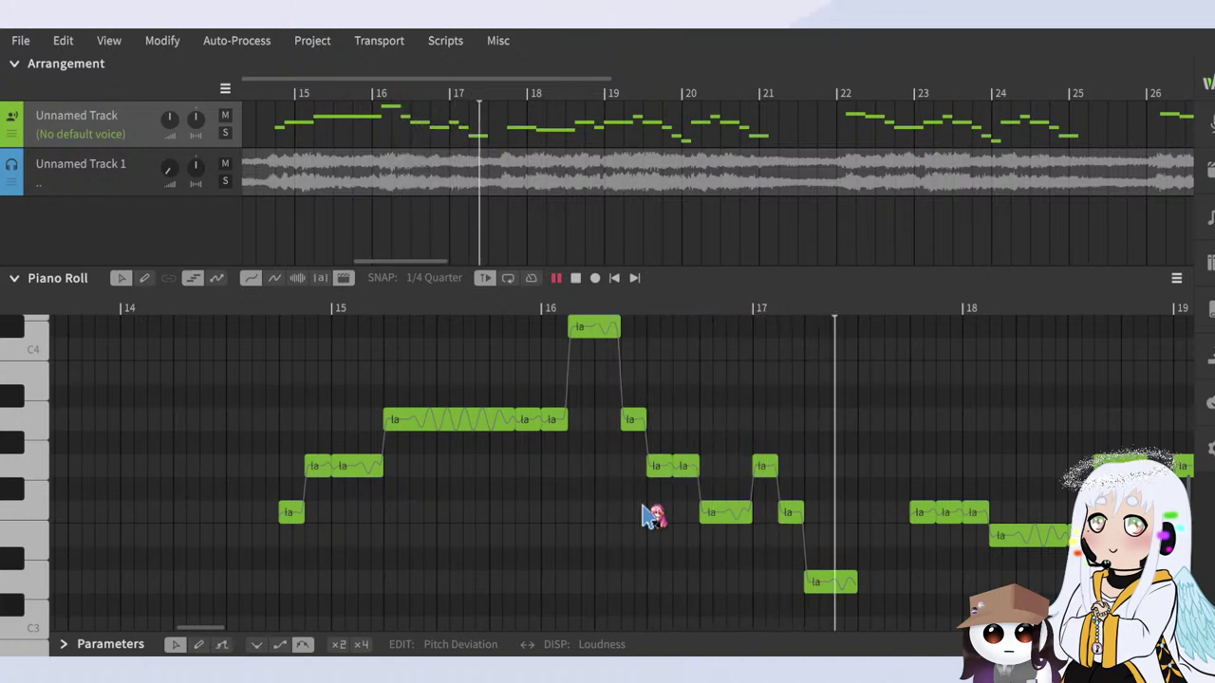
{"action": "left_click_drag", "start_coordinate": [201, 628], "coordinate": [230, 628]}
{"action": "scroll", "coordinate": [911, 565], "scroll_direction": "down", "scroll_amount": 2}
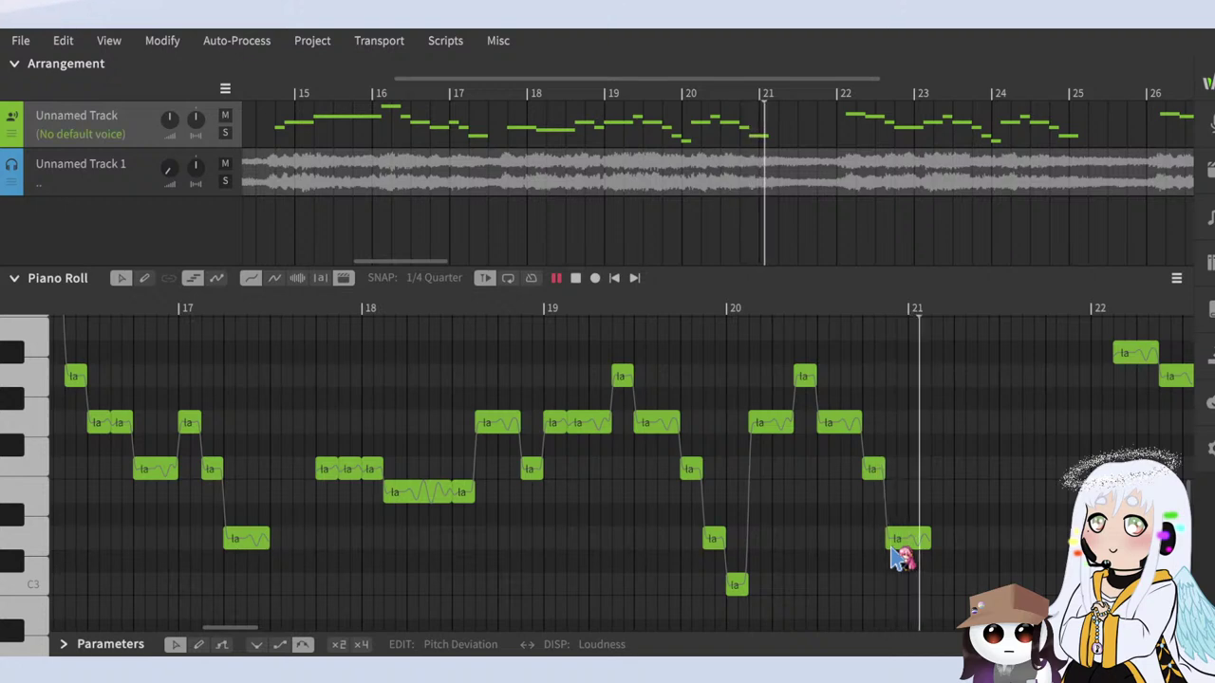
{"action": "scroll", "coordinate": [333, 483], "scroll_direction": "down", "scroll_amount": 1}
{"action": "scroll", "coordinate": [333, 482], "scroll_direction": "down", "scroll_amount": 4}
{"action": "scroll", "coordinate": [826, 523], "scroll_direction": "up", "scroll_amount": 6}
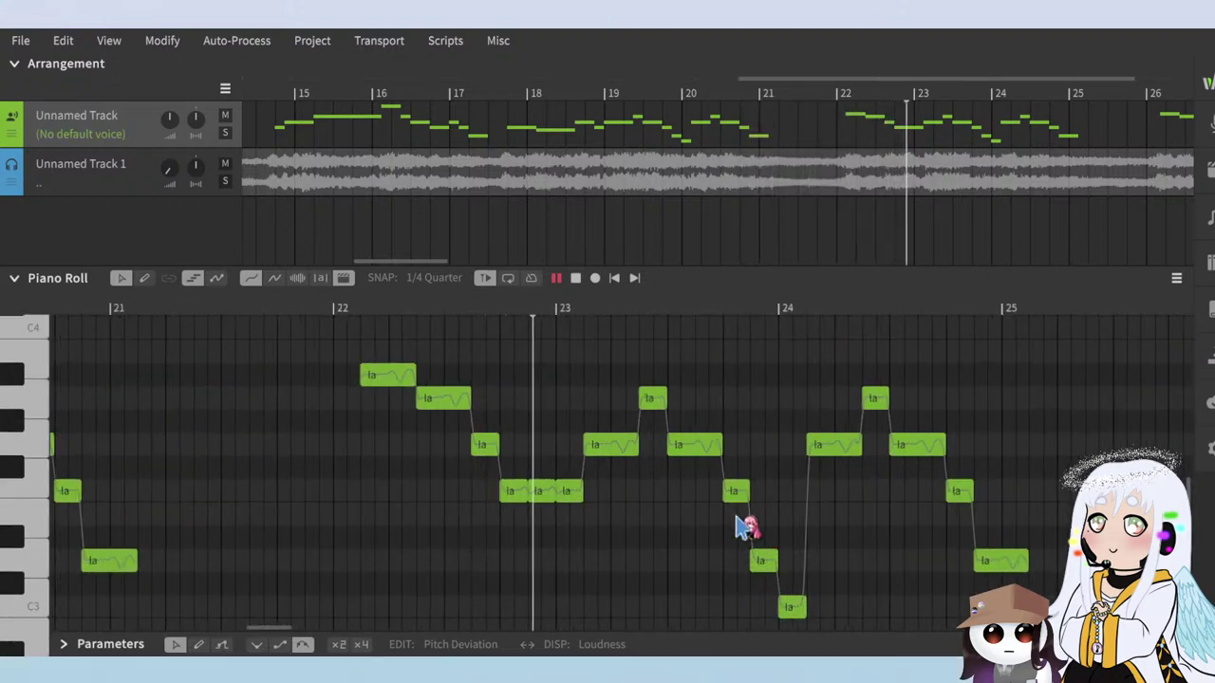
{"action": "scroll", "coordinate": [864, 536], "scroll_direction": "up", "scroll_amount": 2}
{"action": "scroll", "coordinate": [792, 496], "scroll_direction": "down", "scroll_amount": 1}
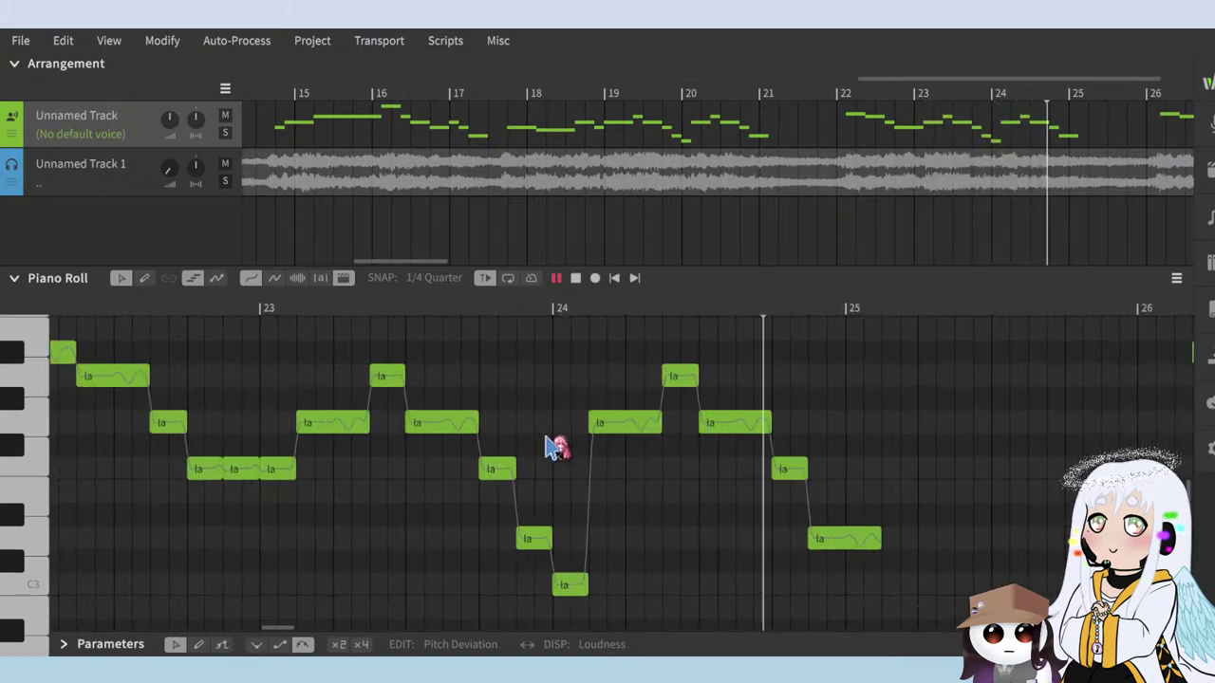
{"action": "scroll", "coordinate": [380, 406], "scroll_direction": "down", "scroll_amount": 3}
{"action": "scroll", "coordinate": [776, 484], "scroll_direction": "up", "scroll_amount": 3}
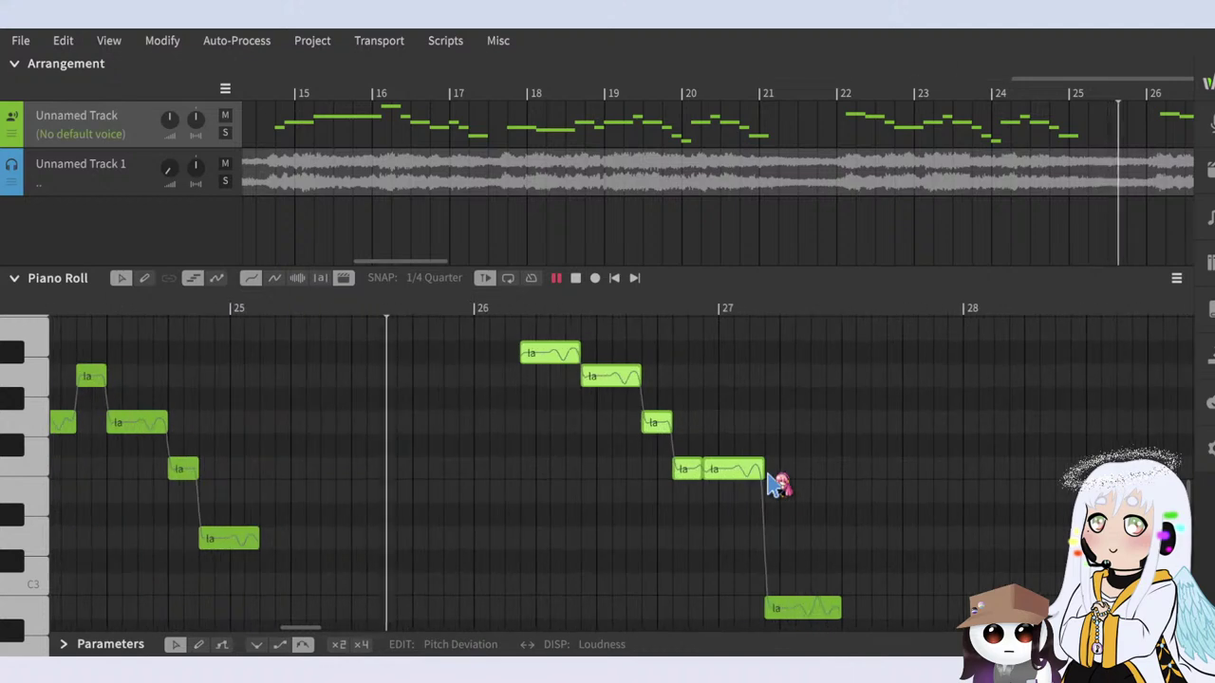
{"action": "key", "text": "space"}
Step: Deselect the notes and replay short spots before the first bar 26 note to locate where the vocal enters
{"action": "scroll", "coordinate": [529, 423], "scroll_direction": "up", "scroll_amount": 4}
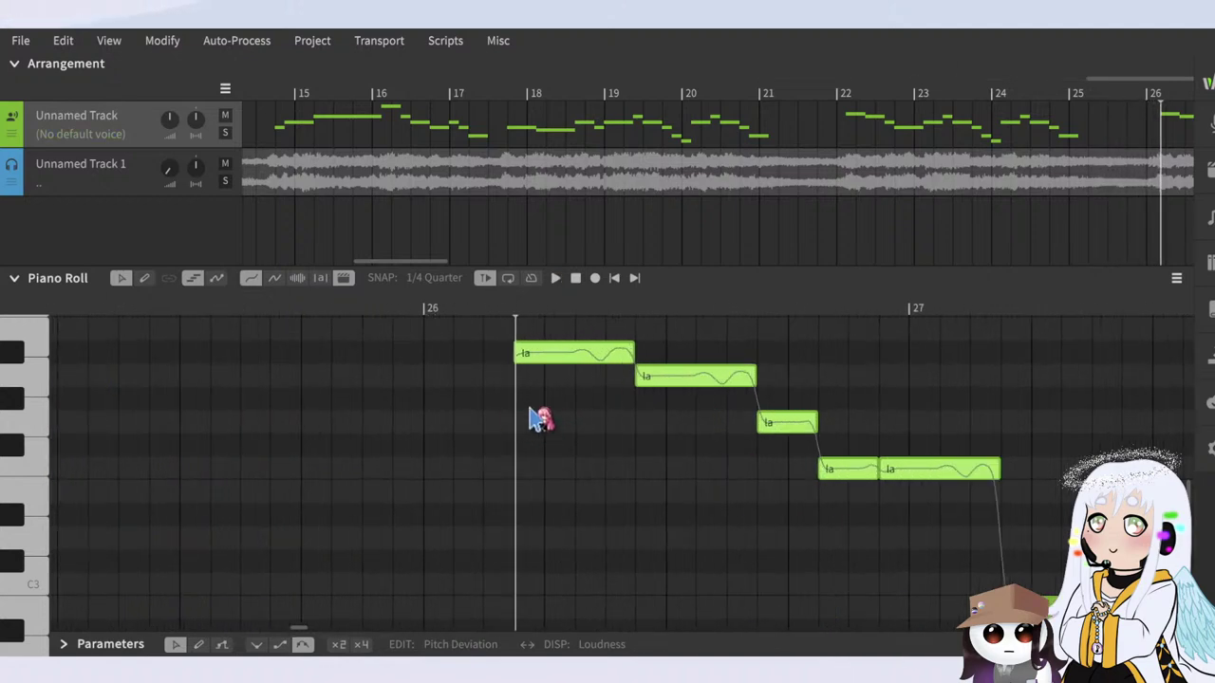
{"action": "left_click_drag", "start_coordinate": [516, 392], "coordinate": [403, 400]}
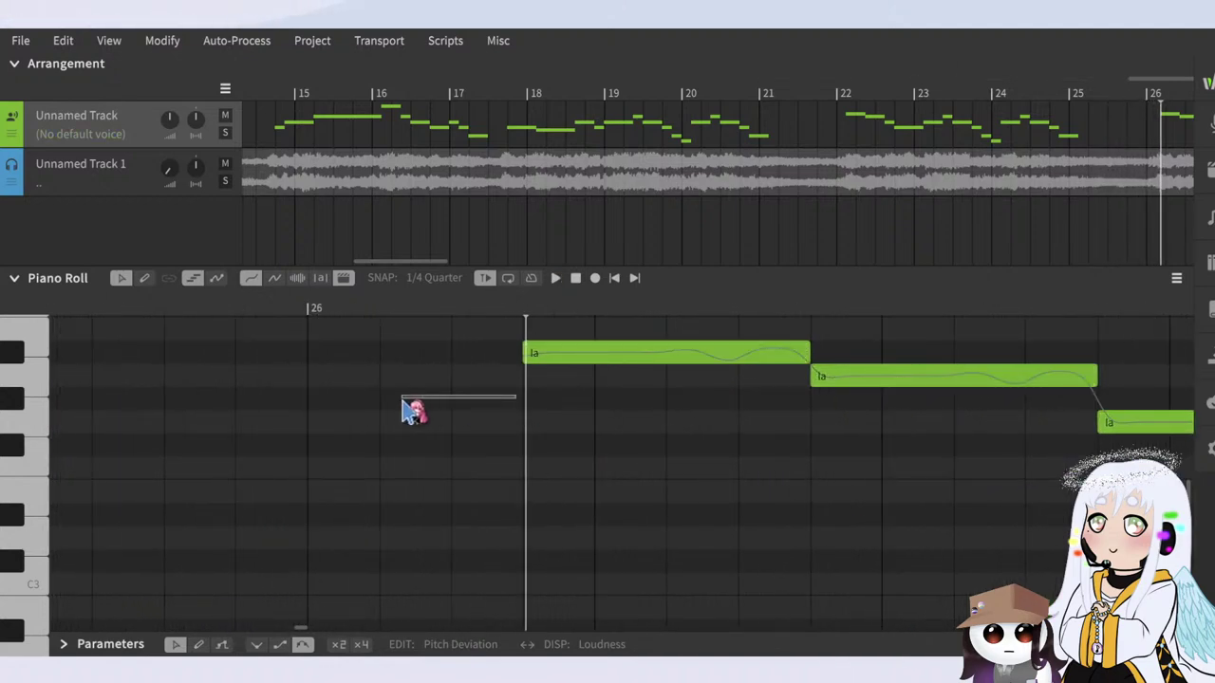
{"action": "left_click", "coordinate": [447, 306]}
{"action": "left_click", "coordinate": [522, 308]}
{"action": "key", "text": "space"}
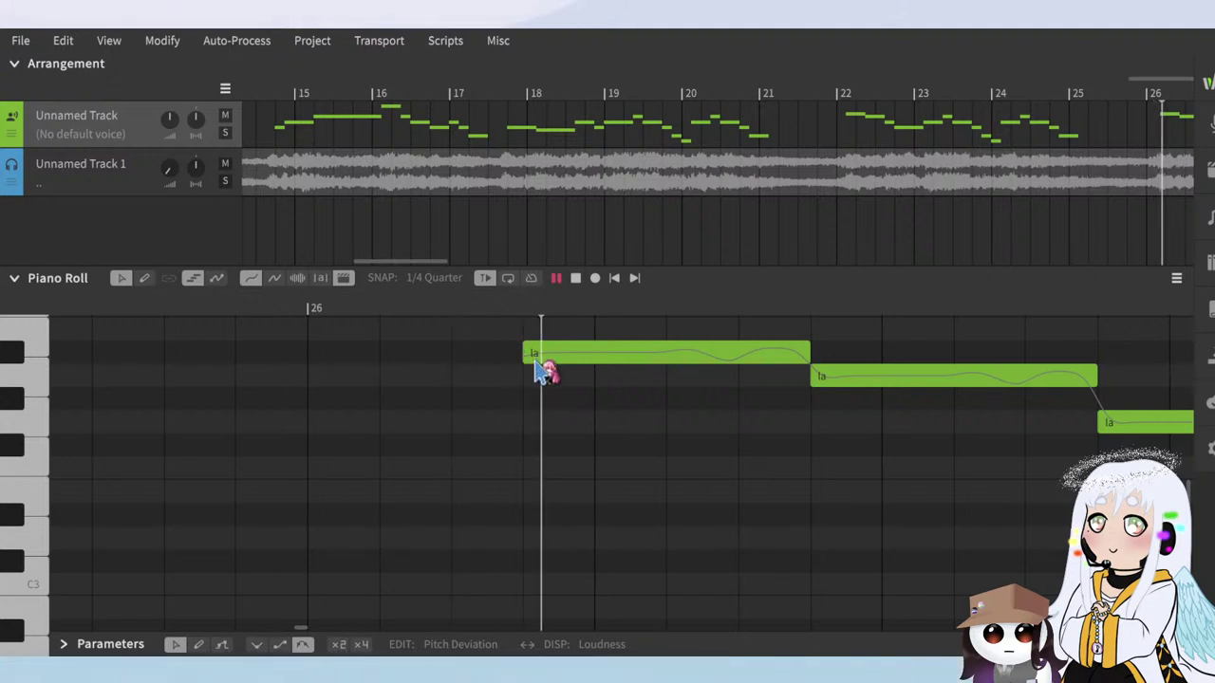
{"action": "left_click", "coordinate": [420, 311]}
{"action": "key", "text": "space"}
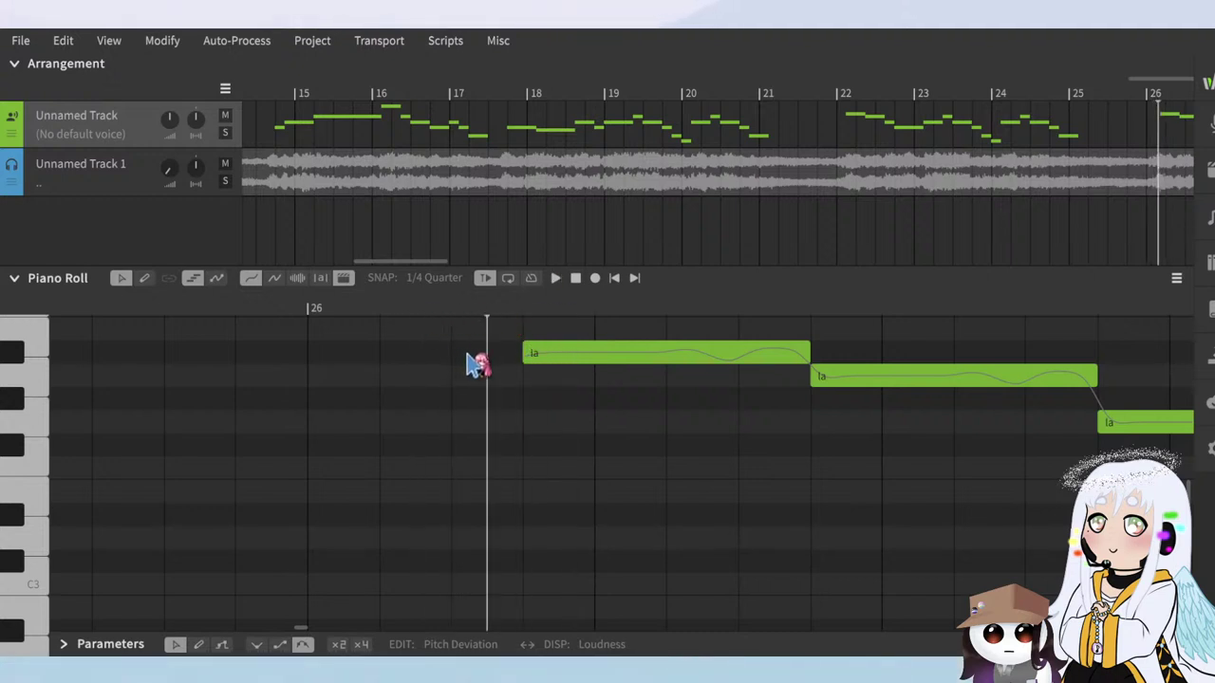
{"action": "left_click", "coordinate": [446, 306]}
{"action": "left_click_drag", "start_coordinate": [458, 306], "coordinate": [454, 306]}
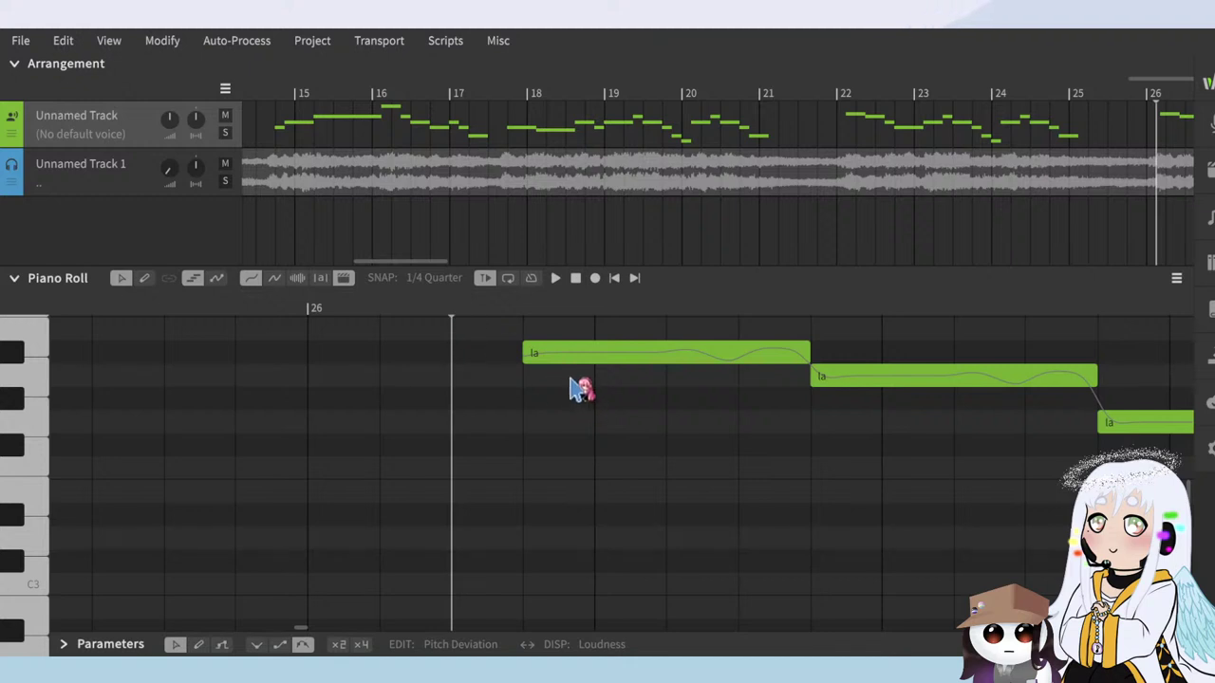
Step: Move the first bar 26 note a sixteenth of a bar earlier, to an eighth into the bar, and play it against the audio
{"action": "left_click_drag", "start_coordinate": [548, 359], "coordinate": [515, 366]}
{"action": "left_click", "coordinate": [378, 312]}
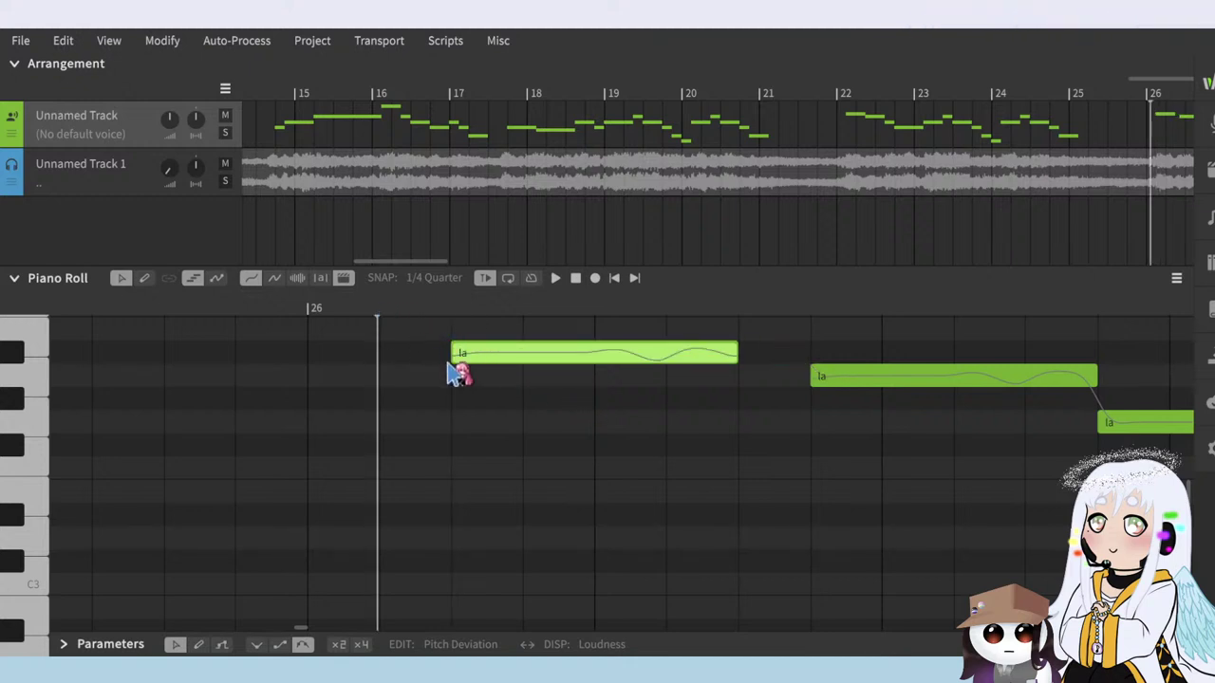
{"action": "key", "text": "space"}
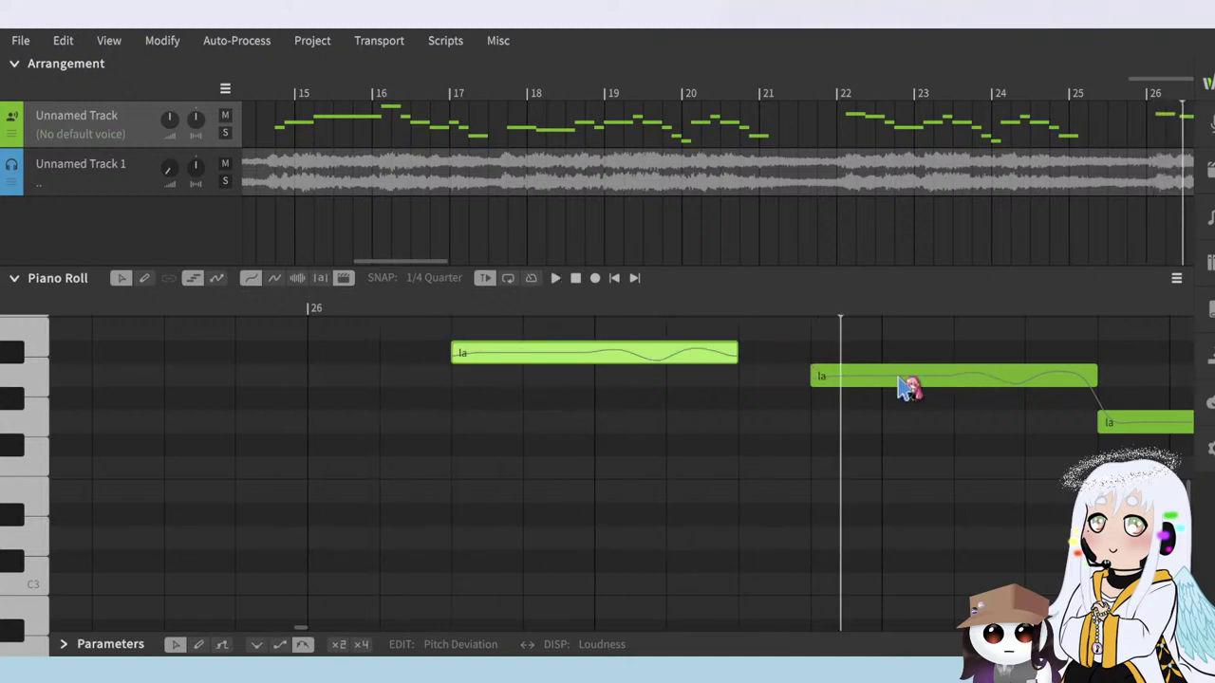
{"action": "scroll", "coordinate": [550, 451], "scroll_direction": "down", "scroll_amount": 2, "text": "ctrl"}
{"action": "left_click", "coordinate": [638, 312]}
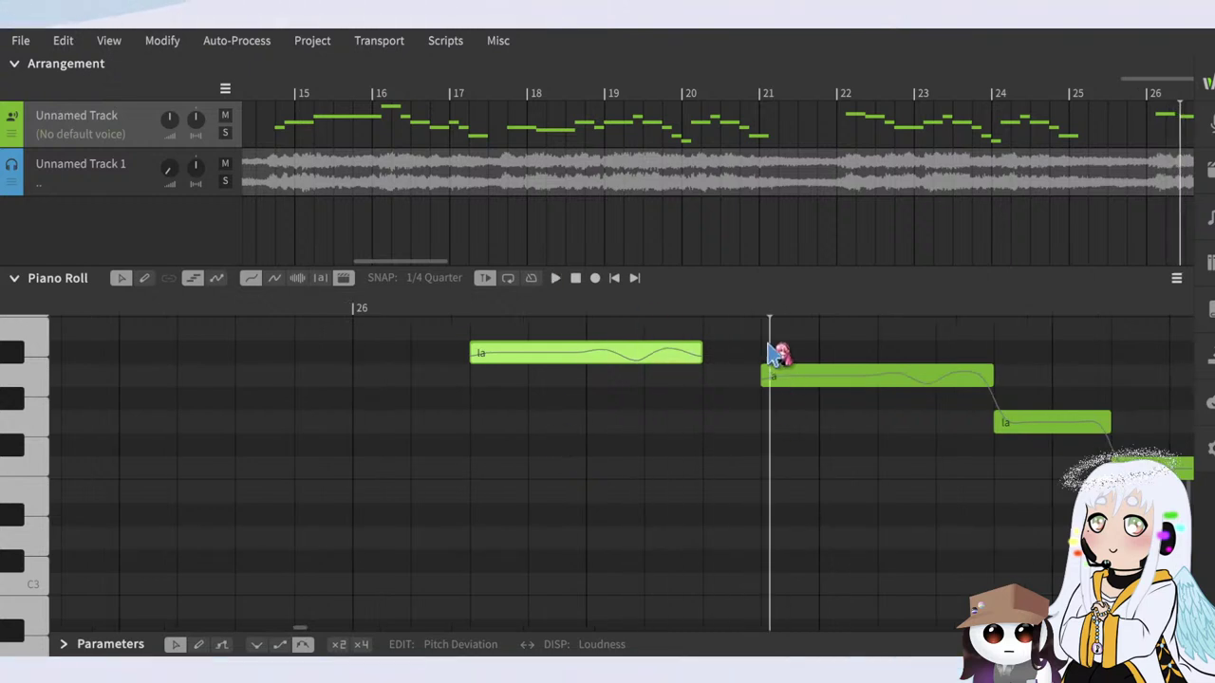
Step: Play the phrase from the start of bar 26 and move its first note a sixteenth of a bar later, against the second note
{"action": "scroll", "coordinate": [604, 376], "scroll_direction": "down", "scroll_amount": 2, "text": "ctrl"}
{"action": "left_click", "coordinate": [465, 311]}
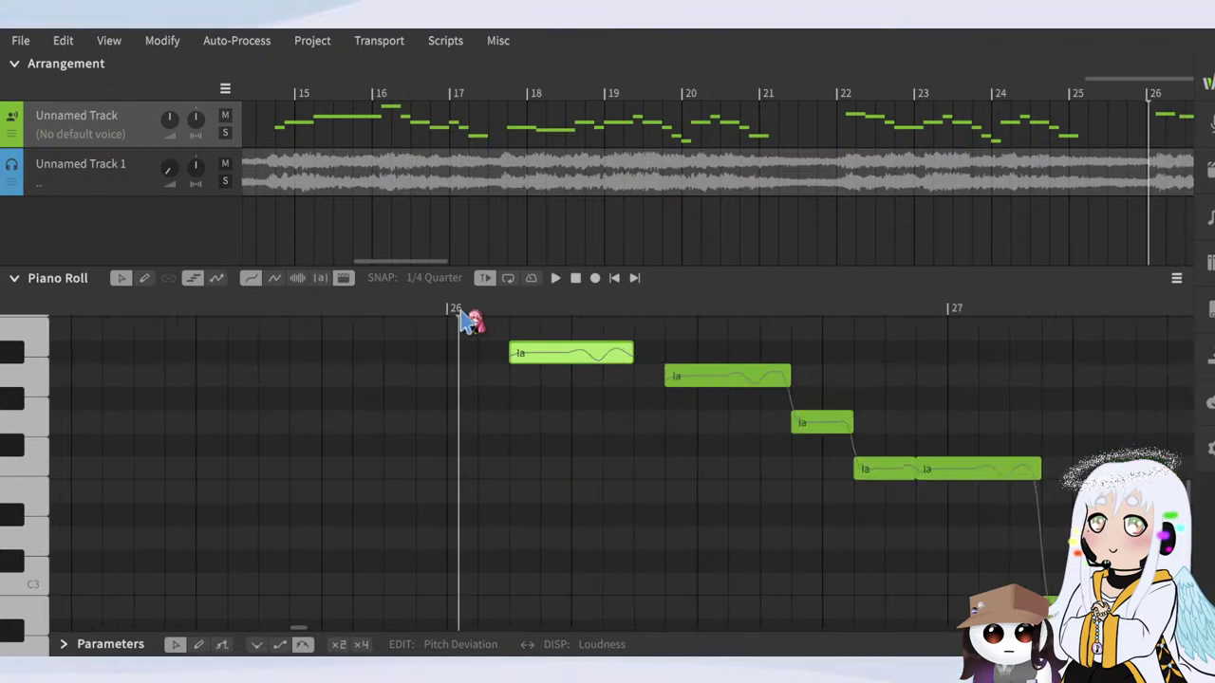
{"action": "key", "text": "space"}
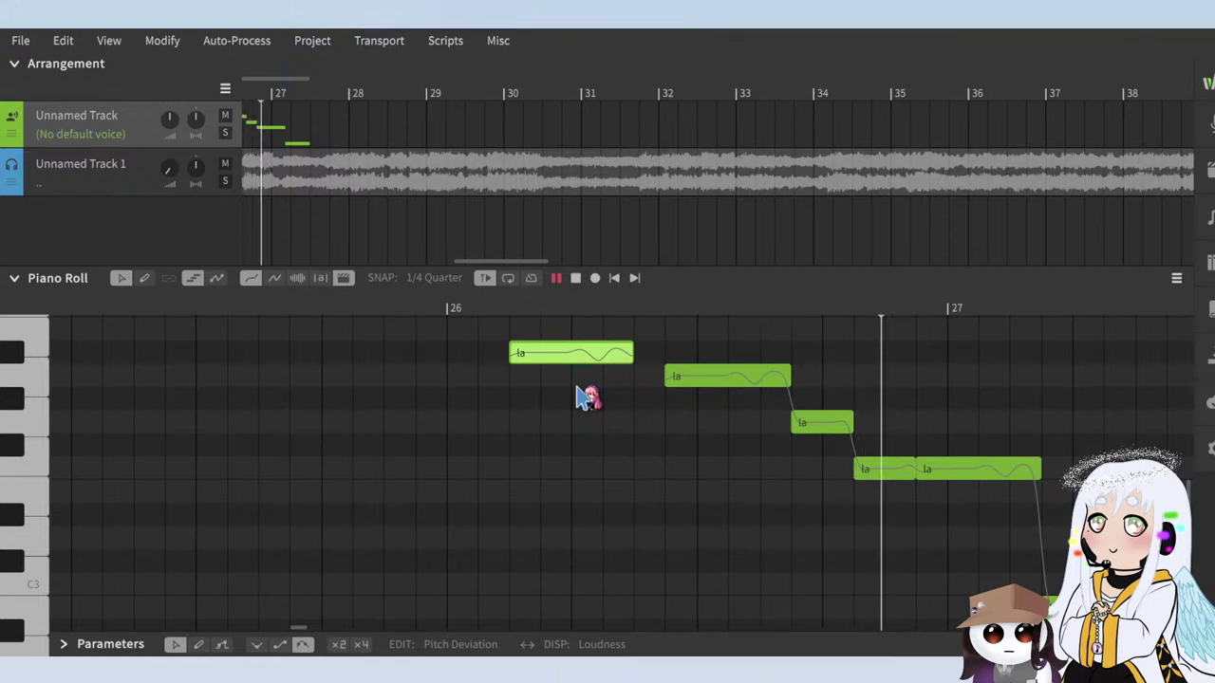
{"action": "key", "text": "space"}
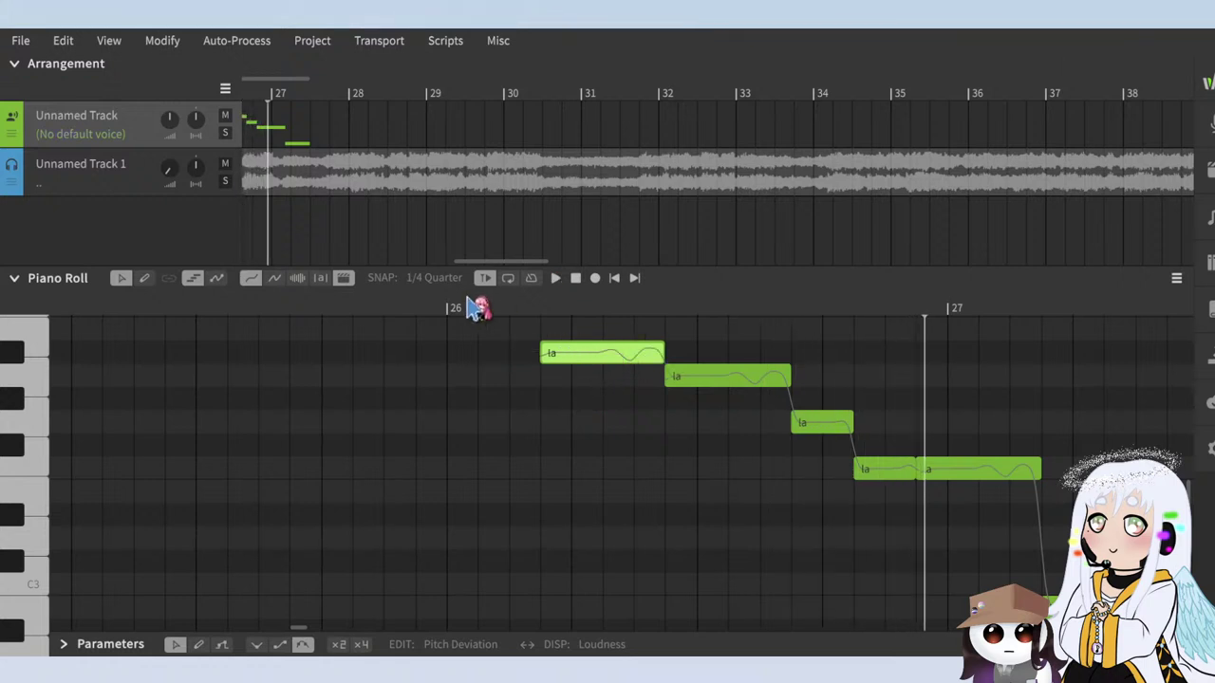
Step: Select the whole descending phrase of bars 26 and 27 and play it from just before its first note
{"action": "scroll", "coordinate": [418, 411], "scroll_direction": "down", "scroll_amount": 2, "text": "ctrl"}
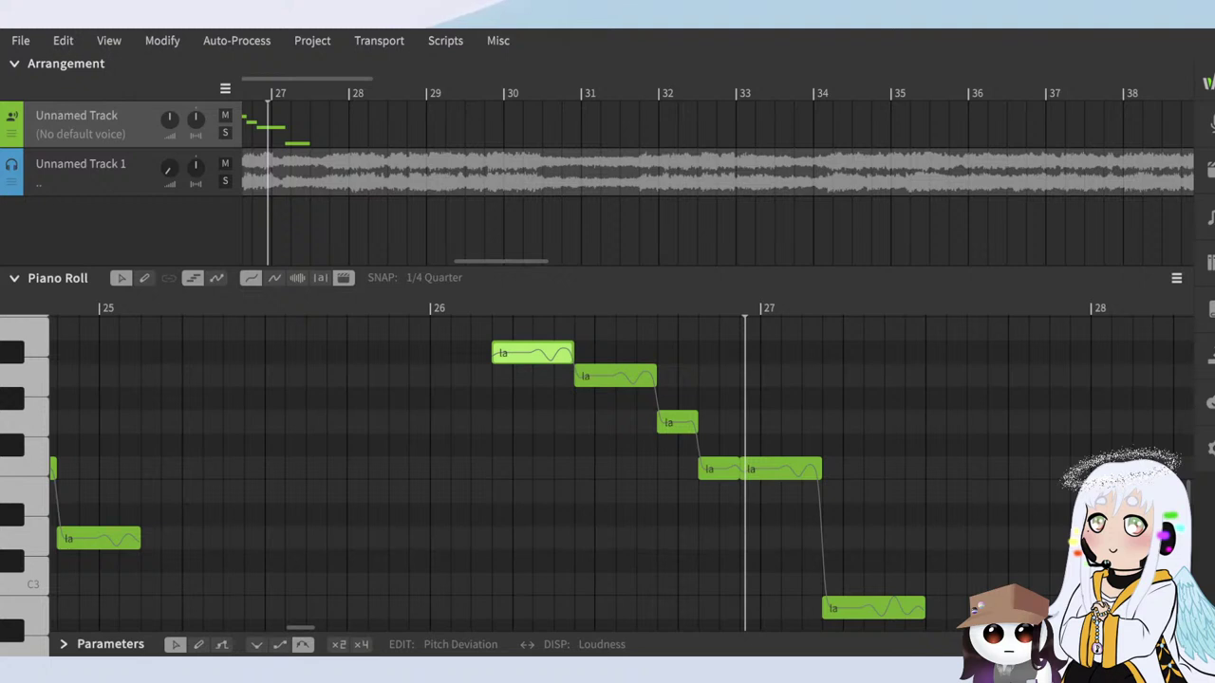
{"action": "scroll", "coordinate": [428, 374], "scroll_direction": "down", "scroll_amount": 2, "text": "ctrl"}
{"action": "scroll", "coordinate": [522, 493], "scroll_direction": "down", "scroll_amount": 3}
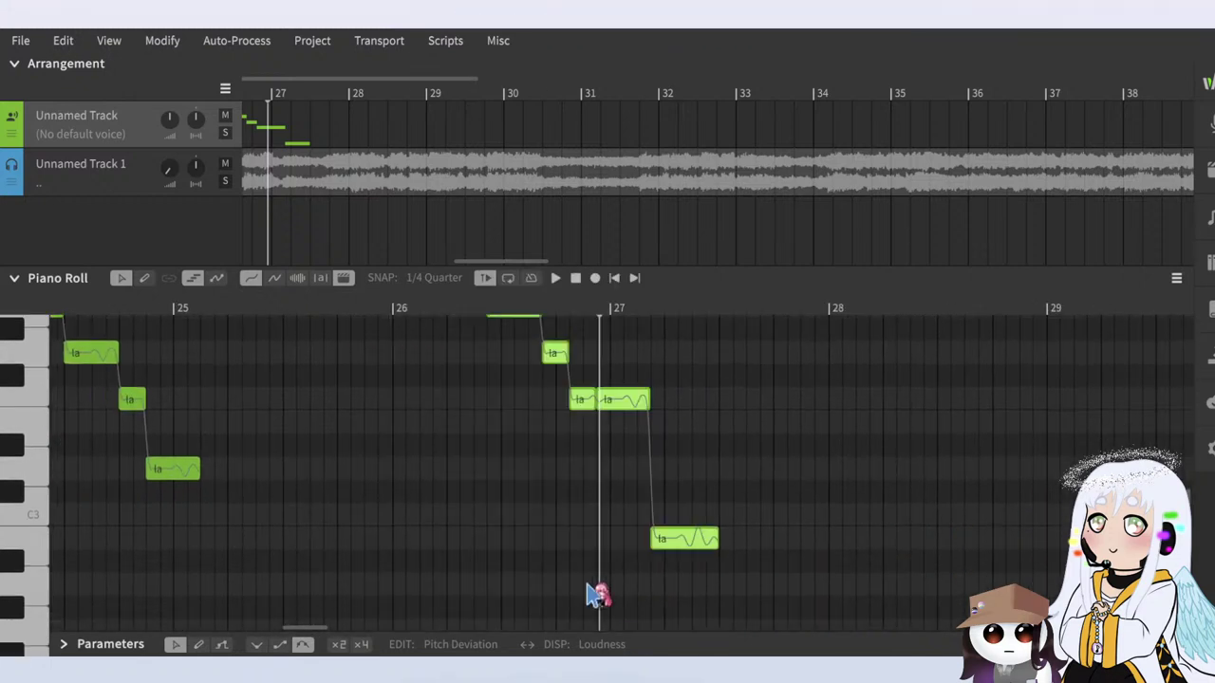
{"action": "scroll", "coordinate": [680, 579], "scroll_direction": "up", "scroll_amount": 2}
{"action": "left_click", "coordinate": [423, 311]}
{"action": "scroll", "coordinate": [455, 424], "scroll_direction": "up", "scroll_amount": 2}
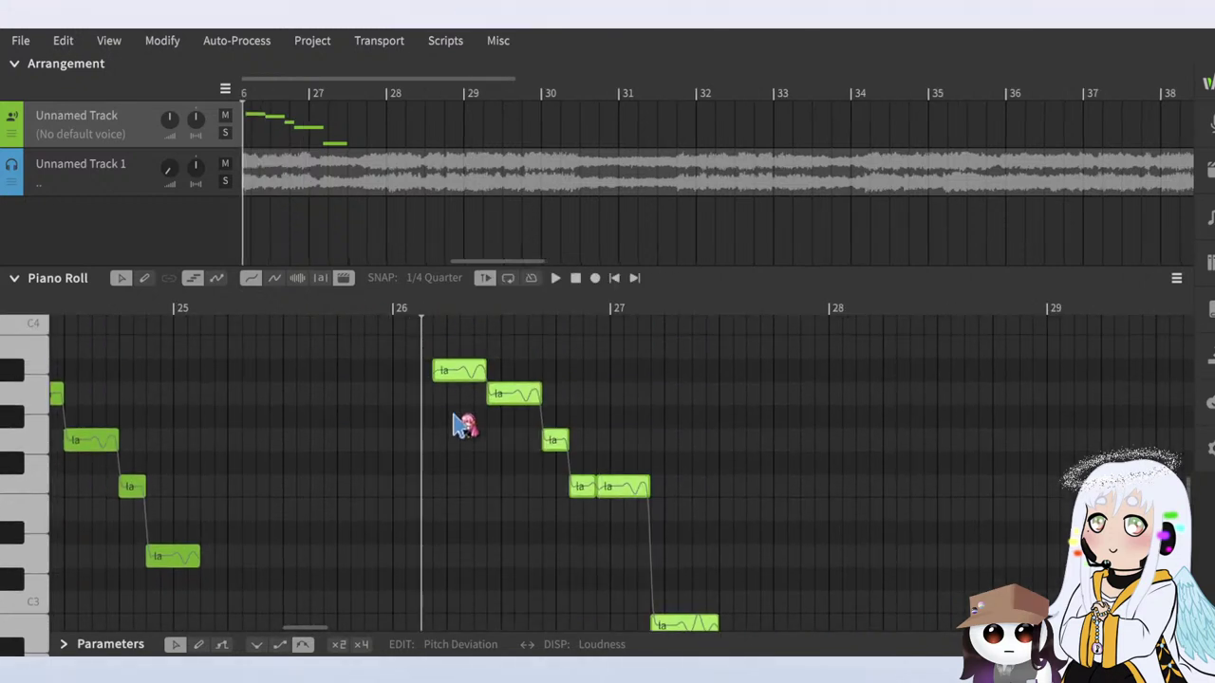
{"action": "scroll", "coordinate": [425, 413], "scroll_direction": "up", "scroll_amount": 3, "text": "ctrl"}
{"action": "key", "text": "space"}
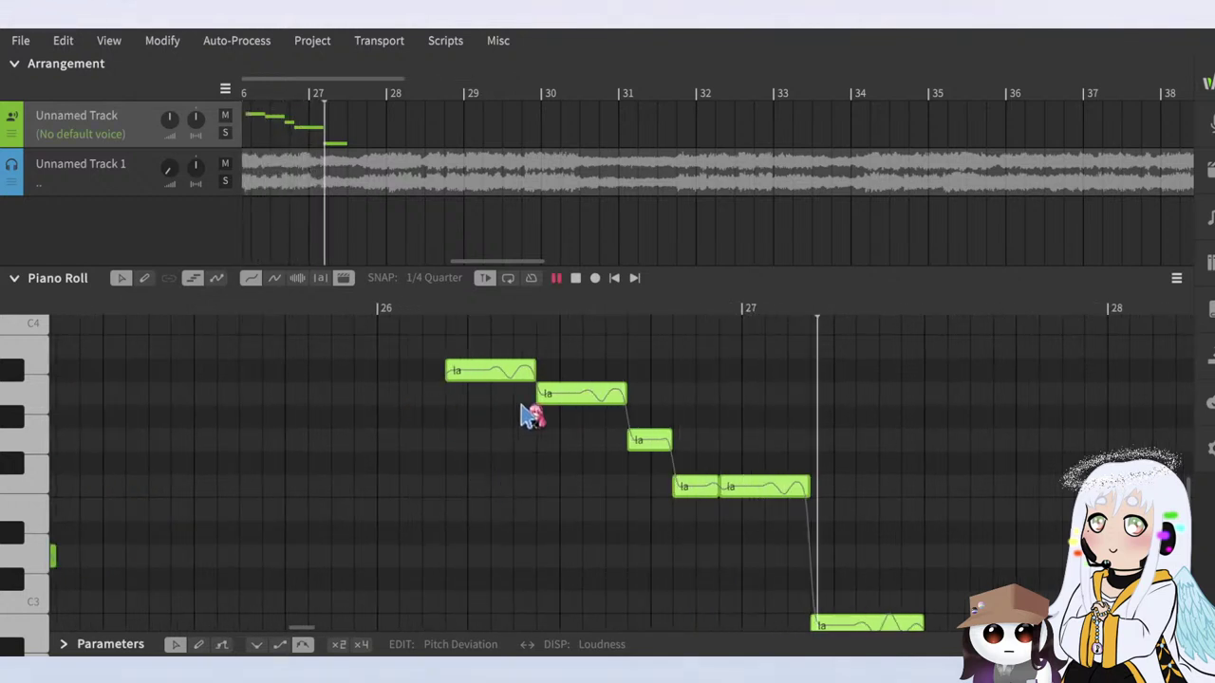
{"action": "key", "text": "space"}
Step: Replay the phrase from early bar 26 through its low ending note in bar 27 to compare it with the vocal
{"action": "scroll", "coordinate": [564, 564], "scroll_direction": "down", "scroll_amount": 3, "text": "ctrl"}
{"action": "scroll", "coordinate": [607, 584], "scroll_direction": "down", "scroll_amount": 1}
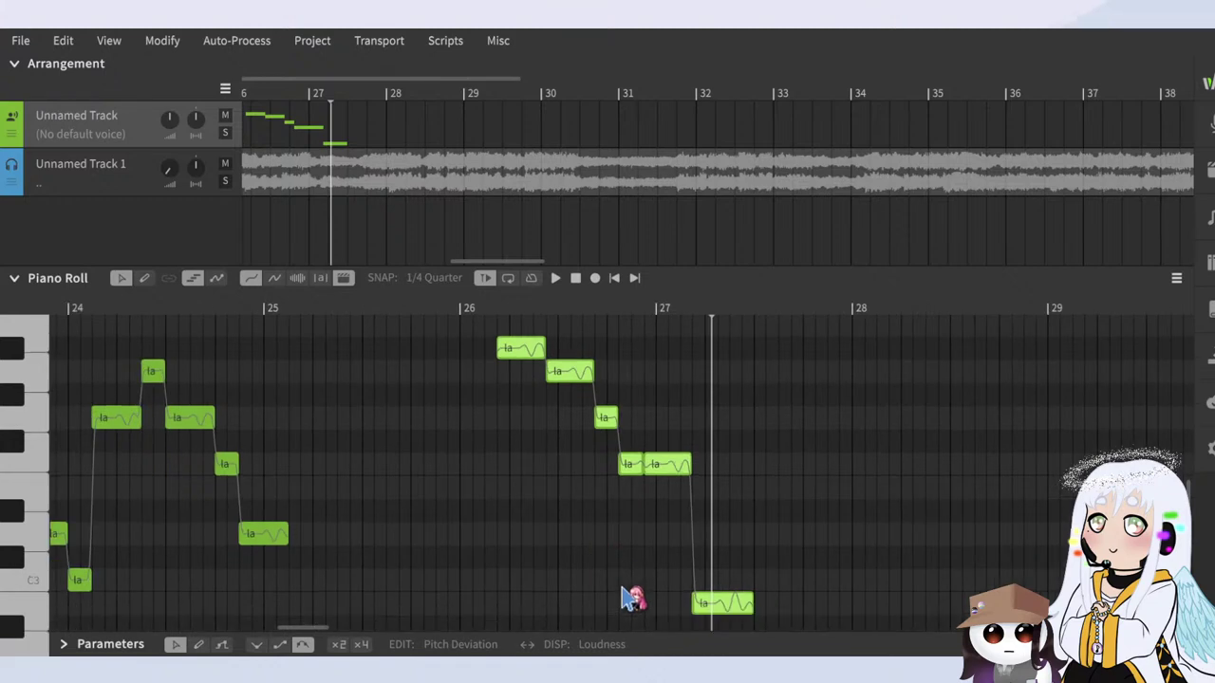
{"action": "scroll", "coordinate": [537, 557], "scroll_direction": "down", "scroll_amount": 3, "text": "ctrl"}
{"action": "scroll", "coordinate": [618, 617], "scroll_direction": "up", "scroll_amount": 4, "text": "ctrl"}
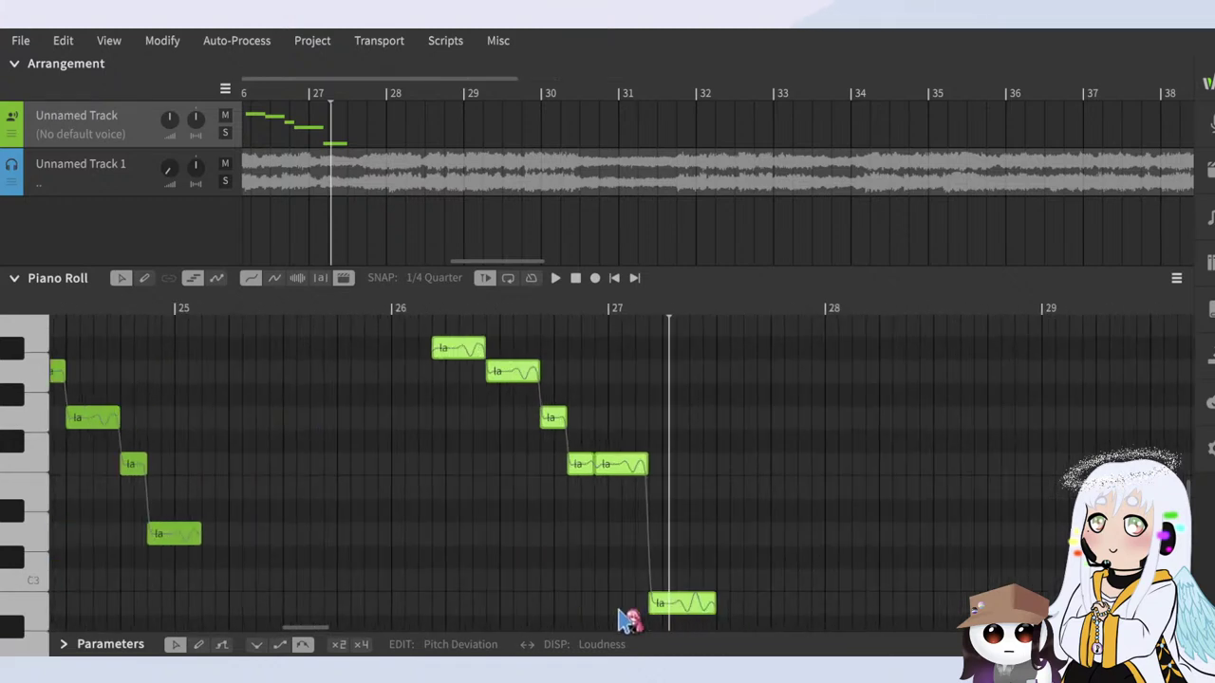
{"action": "scroll", "coordinate": [626, 618], "scroll_direction": "up", "scroll_amount": 1}
{"action": "scroll", "coordinate": [560, 429], "scroll_direction": "down", "scroll_amount": 1}
{"action": "left_click", "coordinate": [419, 312]}
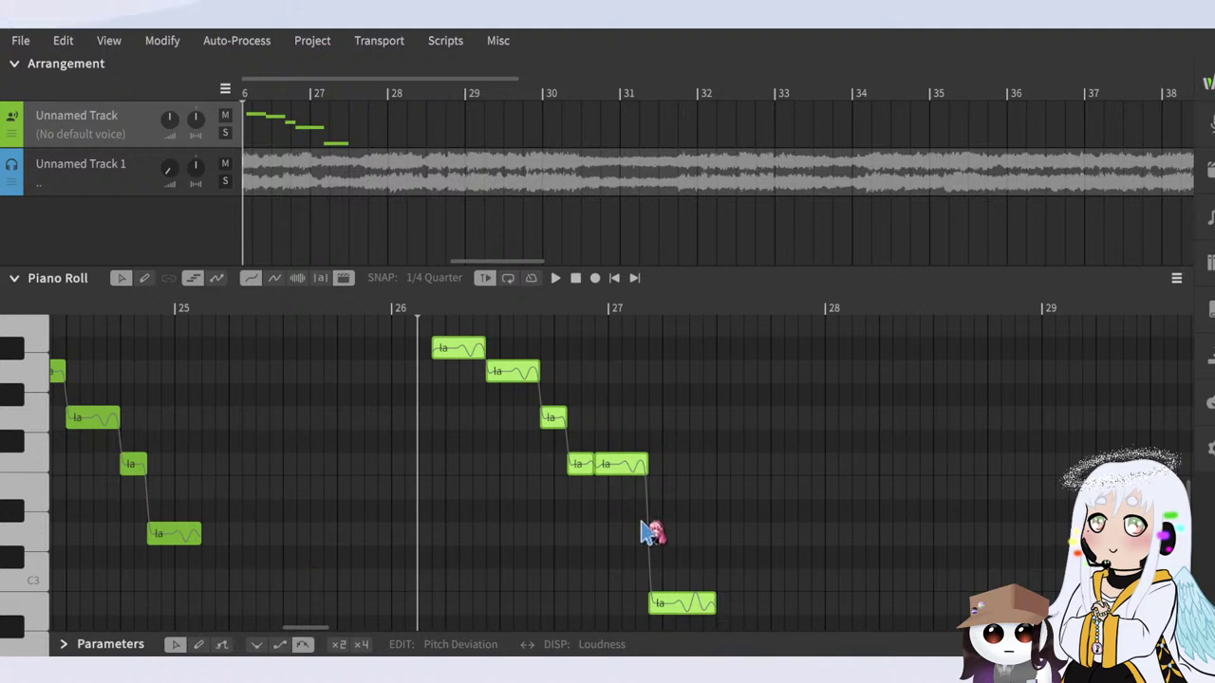
{"action": "scroll", "coordinate": [636, 524], "scroll_direction": "up", "scroll_amount": 3}
{"action": "scroll", "coordinate": [535, 435], "scroll_direction": "down", "scroll_amount": 1}
{"action": "key", "text": "space"}
{"action": "key", "text": "space"}
{"action": "left_click", "coordinate": [289, 306]}
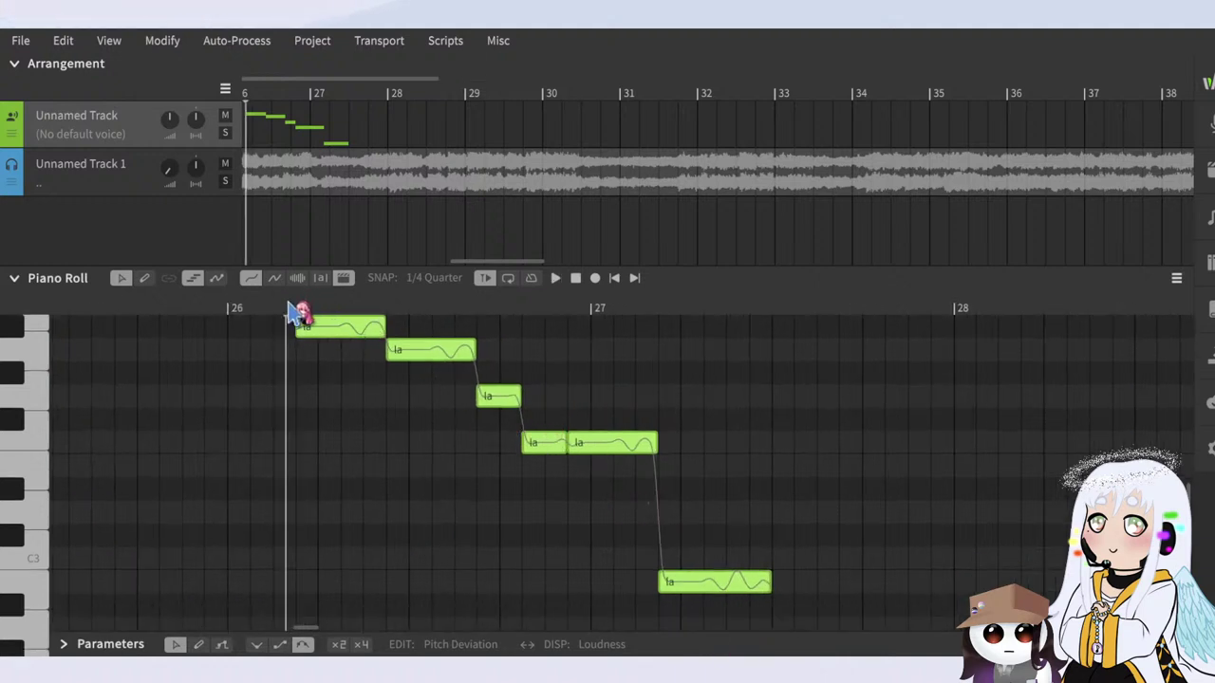
{"action": "scroll", "coordinate": [277, 341], "scroll_direction": "up", "scroll_amount": 2}
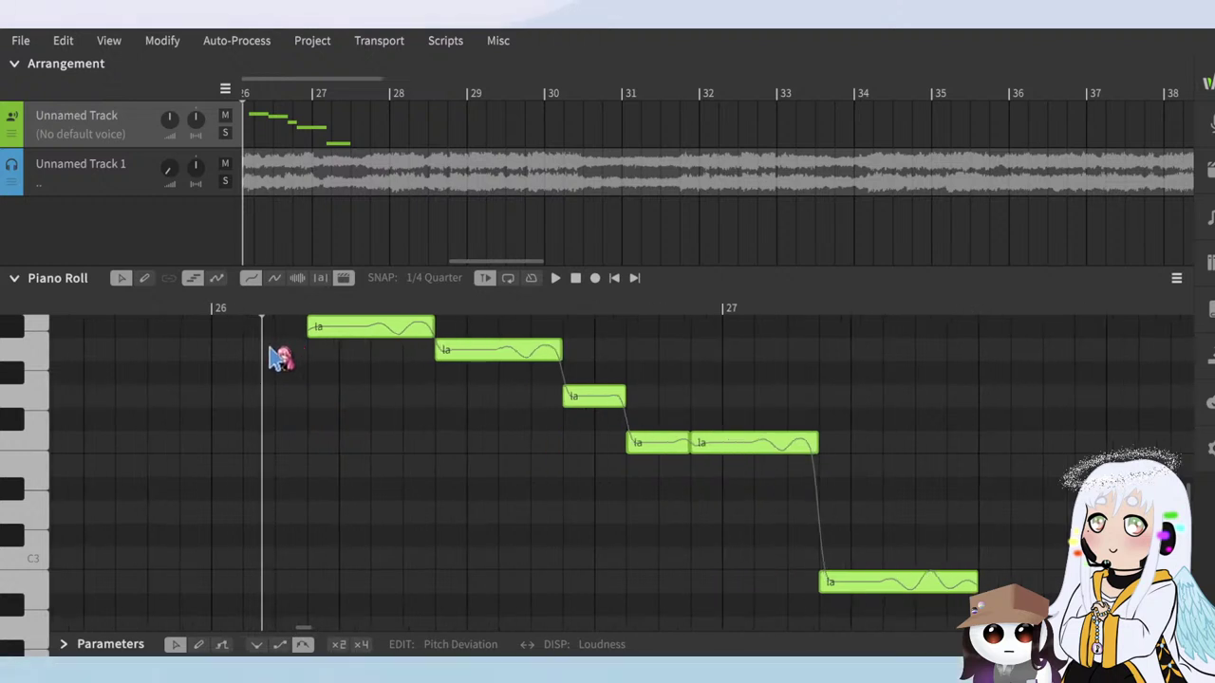
{"action": "scroll", "coordinate": [249, 377], "scroll_direction": "down", "scroll_amount": 1}
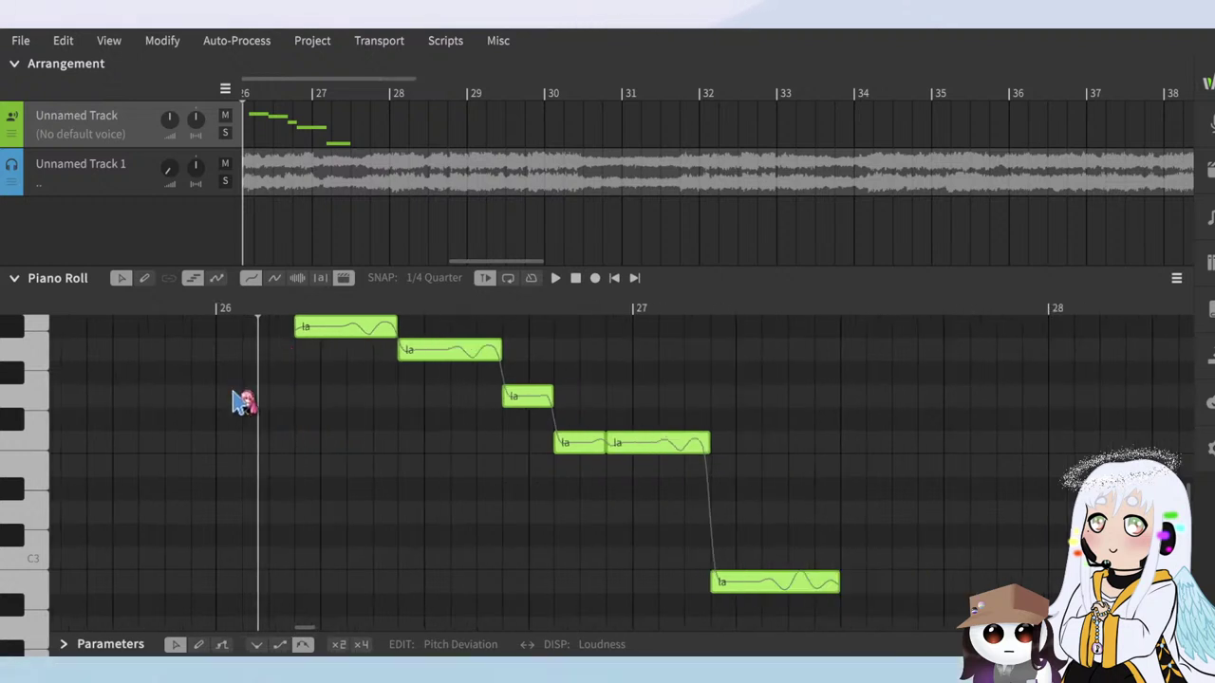
{"action": "key", "text": "space"}
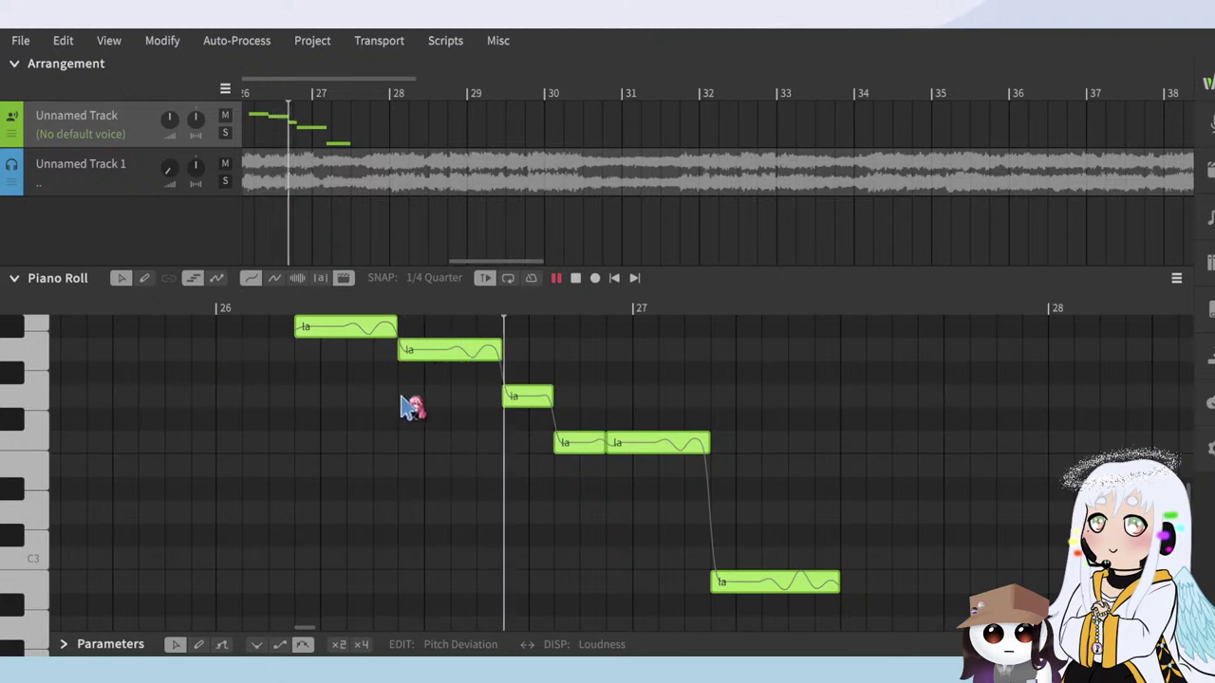
{"action": "key", "text": "space"}
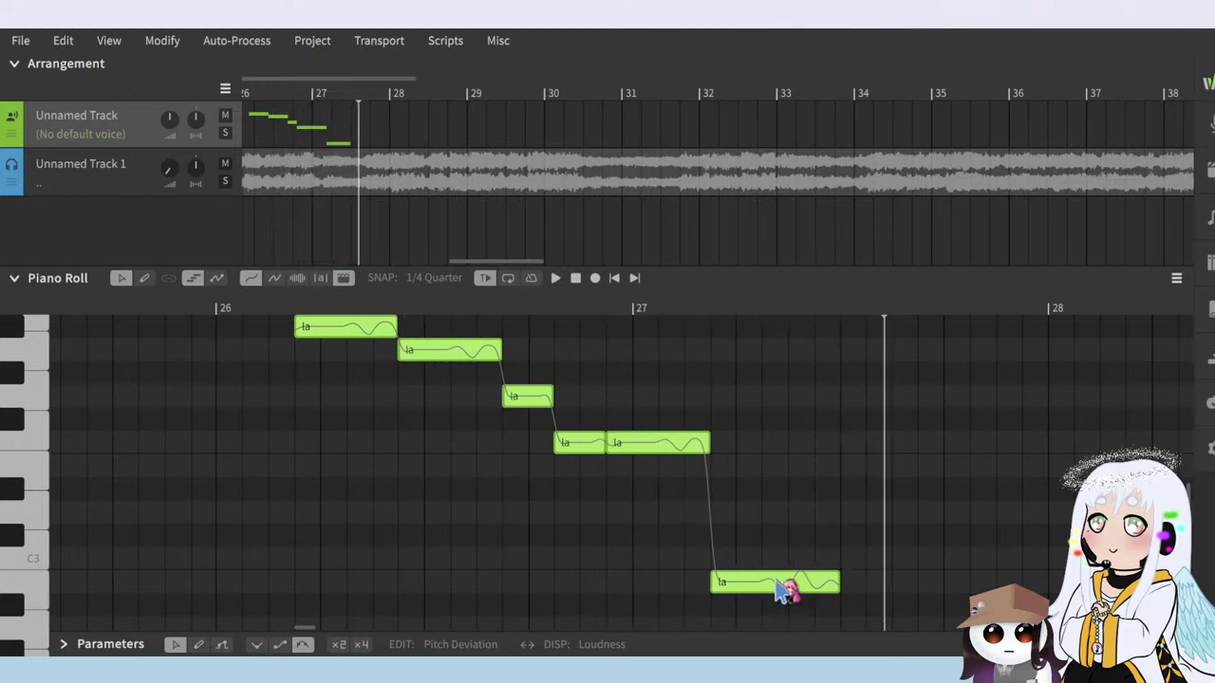
Step: Lower the phrase's final note in bar 27 by a semitone to A#2 and replay the phrase's opening
{"action": "scroll", "coordinate": [750, 493], "scroll_direction": "down", "scroll_amount": 1}
{"action": "left_click_drag", "start_coordinate": [754, 524], "coordinate": [754, 548]}
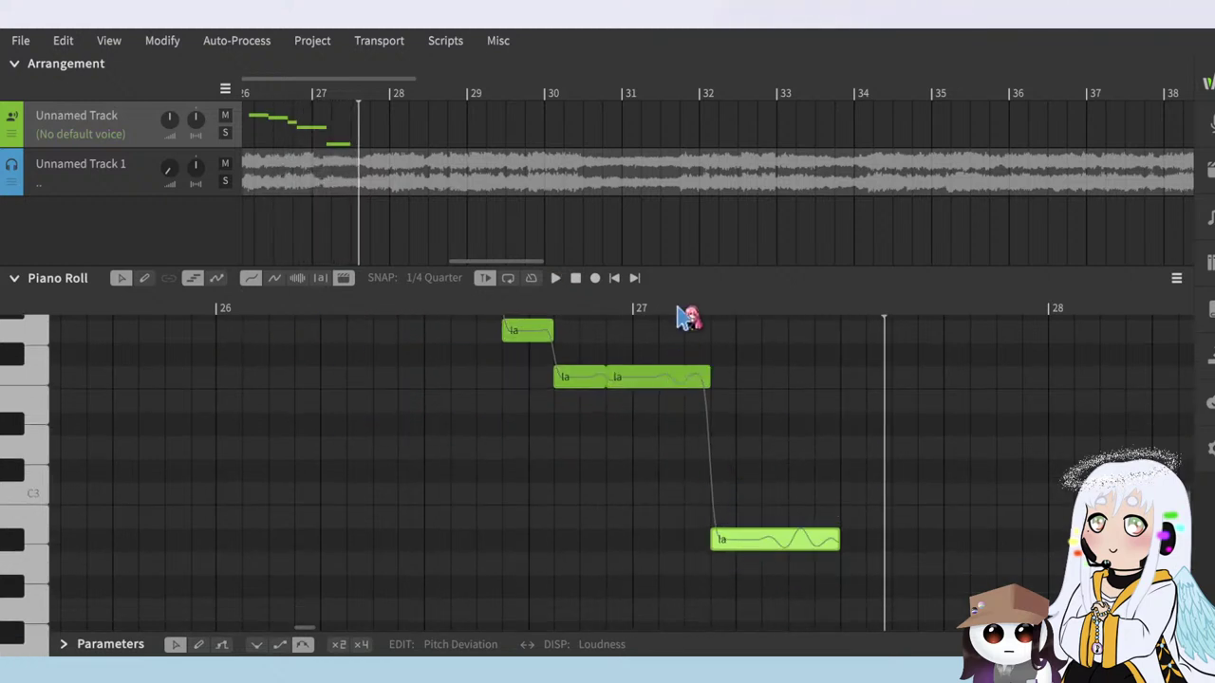
{"action": "left_click_drag", "start_coordinate": [394, 309], "coordinate": [296, 342]}
{"action": "scroll", "coordinate": [384, 397], "scroll_direction": "up", "scroll_amount": 1}
{"action": "key", "text": "space"}
{"action": "key", "text": "space"}
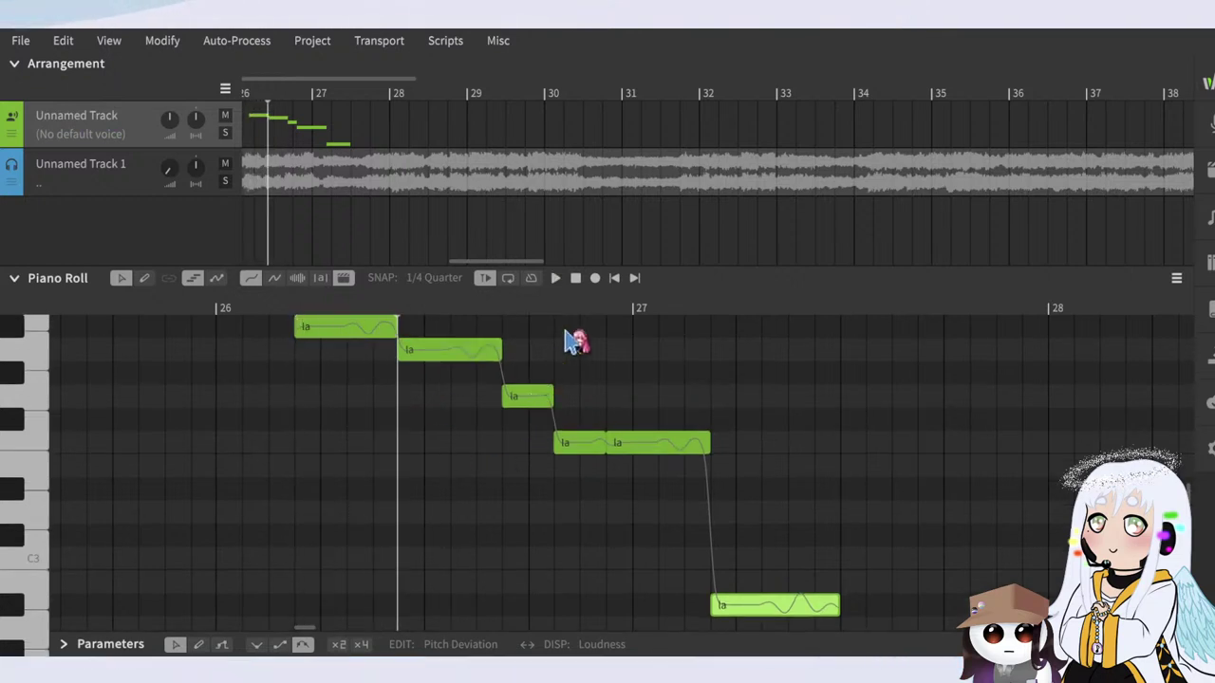
Step: Play on from late bar 26 through the empty bars after the phrase to hear the following vocal line
{"action": "left_click_drag", "start_coordinate": [575, 309], "coordinate": [553, 361]}
{"action": "scroll", "coordinate": [513, 465], "scroll_direction": "down", "scroll_amount": 3}
{"action": "scroll", "coordinate": [649, 543], "scroll_direction": "up", "scroll_amount": 3}
{"action": "scroll", "coordinate": [612, 520], "scroll_direction": "down", "scroll_amount": 1}
{"action": "key", "text": "space"}
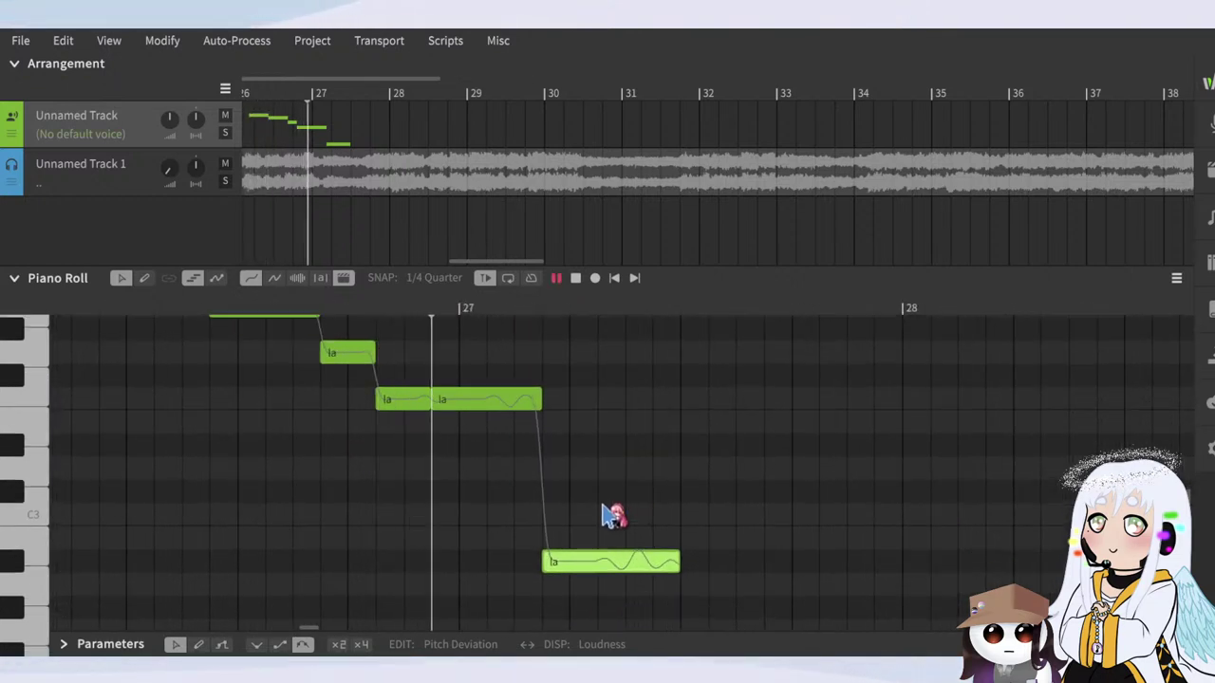
{"action": "scroll", "coordinate": [559, 465], "scroll_direction": "down", "scroll_amount": 3}
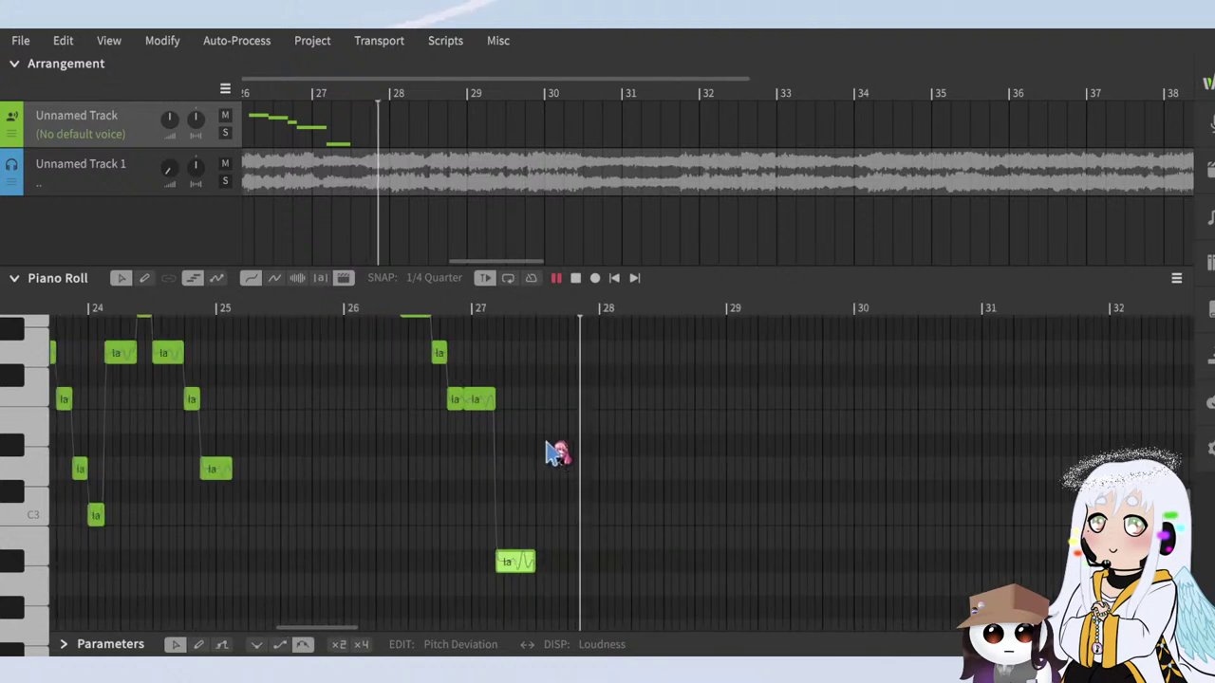
{"action": "scroll", "coordinate": [412, 420], "scroll_direction": "up", "scroll_amount": 1}
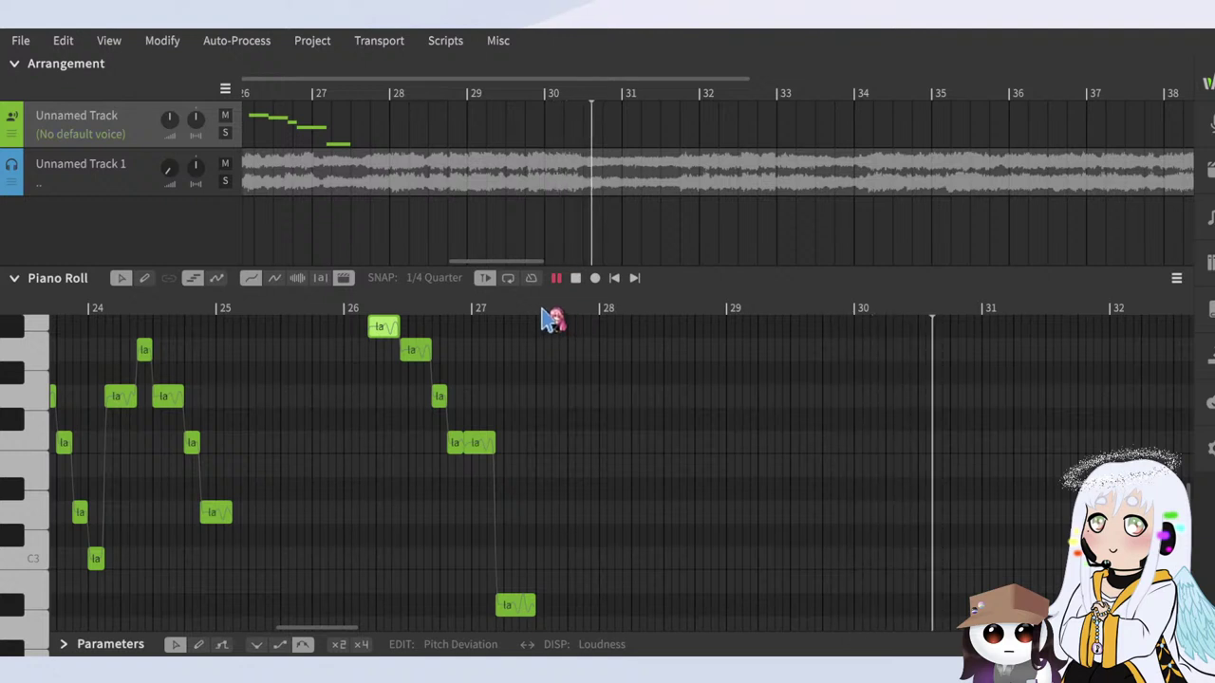
{"action": "left_click_drag", "start_coordinate": [544, 309], "coordinate": [513, 531]}
{"action": "key", "text": "space"}
Step: Add a quarter-bar F3 note starting three quarters into bar 27 and play it against the audio
{"action": "left_click", "coordinate": [454, 306]}
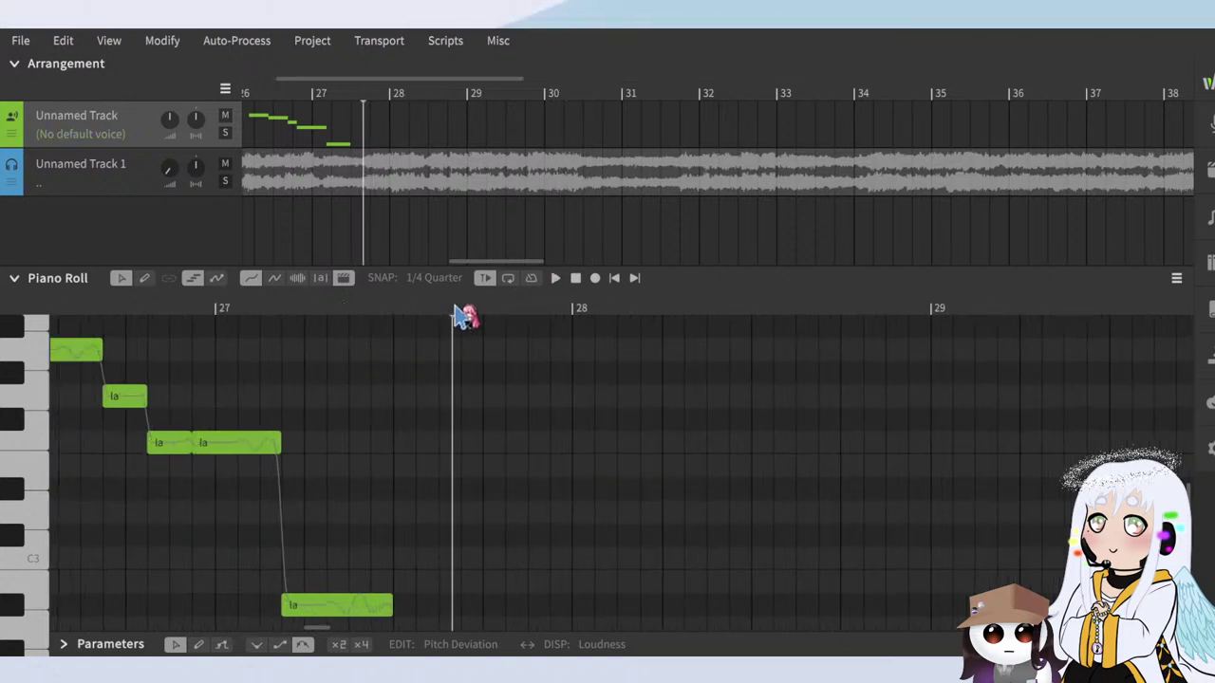
{"action": "key", "text": "ctrl+z"}
{"action": "left_click_drag", "start_coordinate": [942, 334], "coordinate": [546, 465]}
{"action": "left_click", "coordinate": [455, 316]}
{"action": "key", "text": "space"}
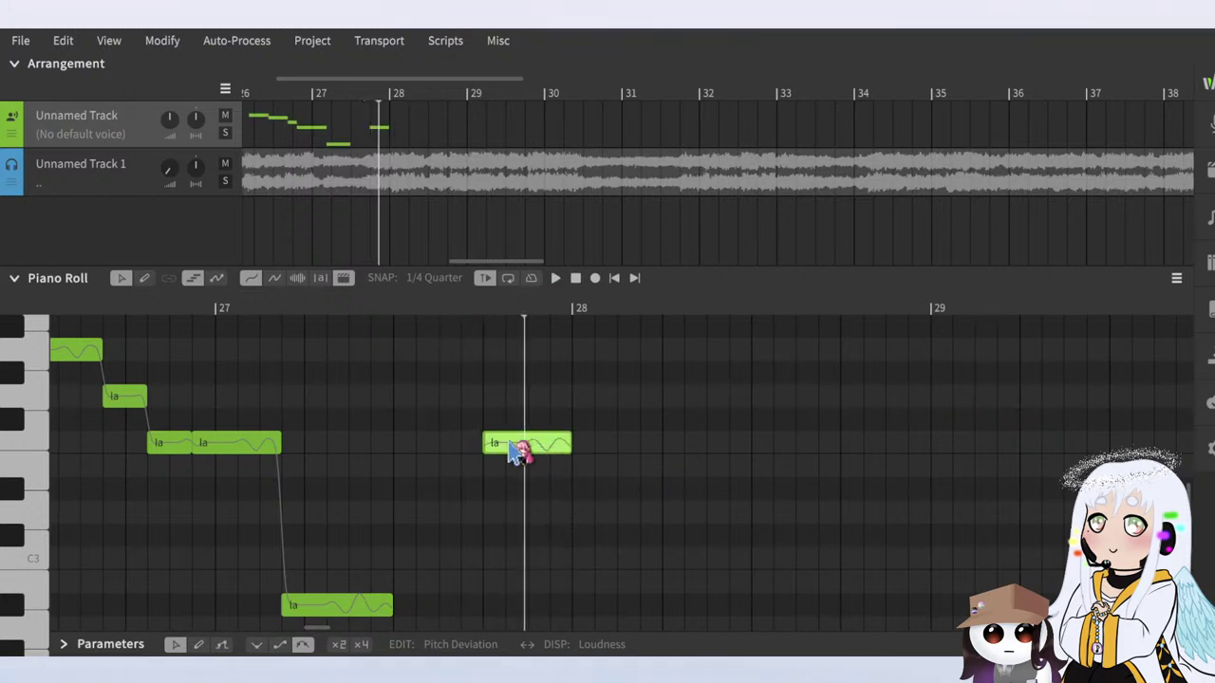
Step: Try shortening the new F3 note to three sixteenths of a bar with an equally long F3 note right after it
{"action": "left_click", "coordinate": [465, 316]}
{"action": "key", "text": "space"}
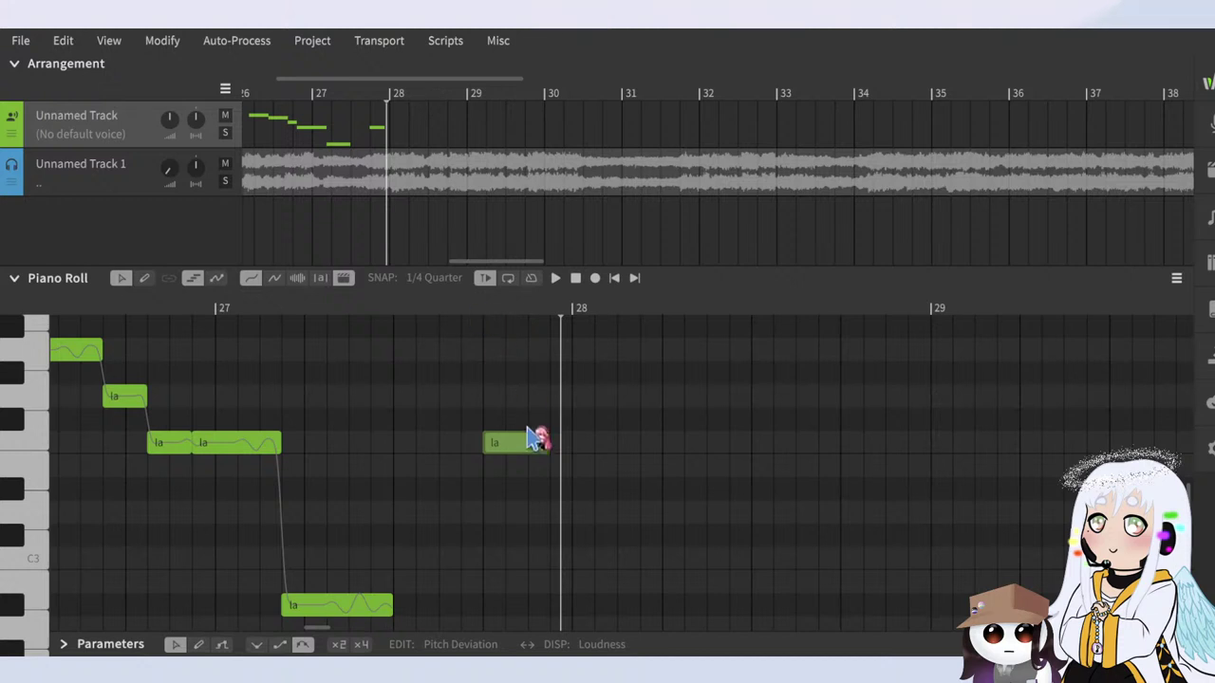
{"action": "left_click_drag", "start_coordinate": [548, 442], "coordinate": [616, 444]}
{"action": "left_click", "coordinate": [464, 307]}
{"action": "key", "text": "space"}
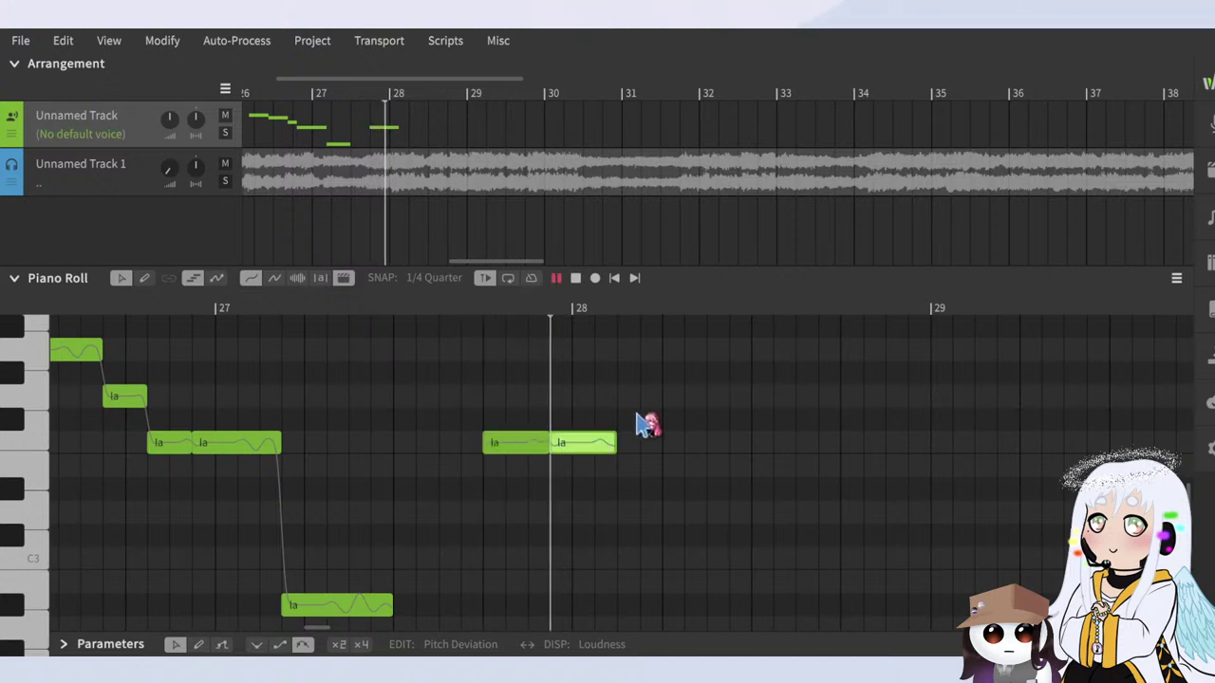
{"action": "key", "text": "space"}
{"action": "left_click", "coordinate": [515, 447]}
Step: Replace the pair with two adjoining F3 notes, each an eighth of a bar long, filling the last quarter of bar 27, and play them
{"action": "scroll", "coordinate": [568, 460], "scroll_direction": "up", "scroll_amount": 2}
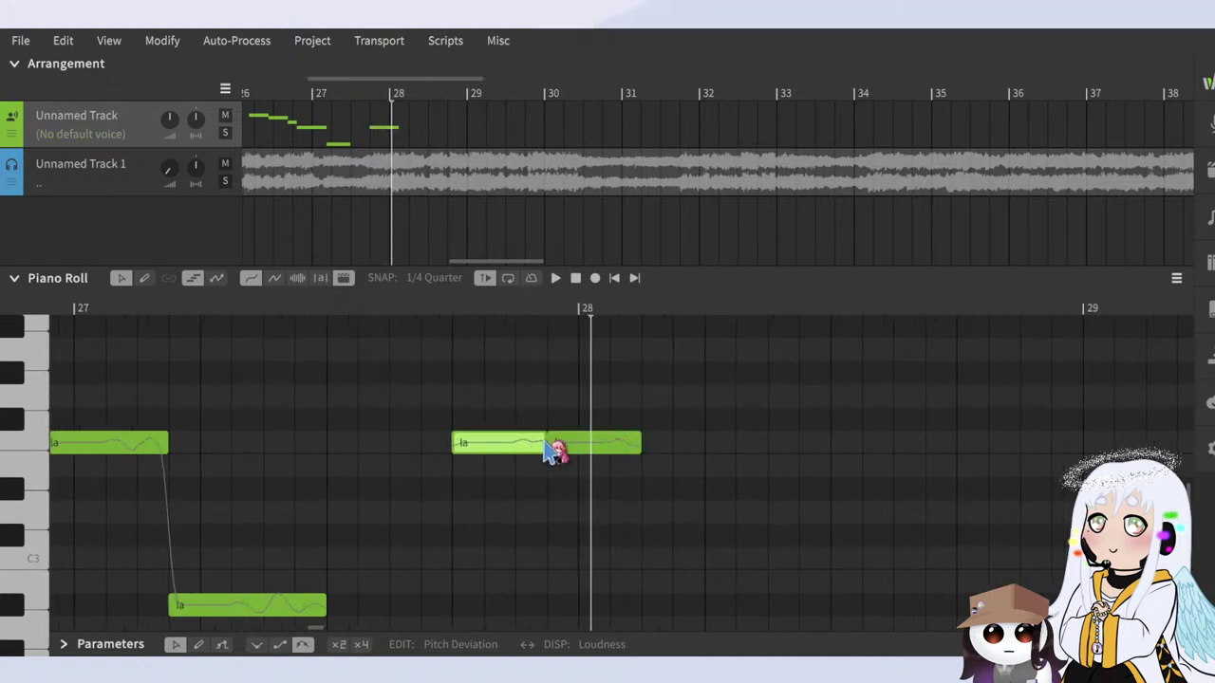
{"action": "left_click", "coordinate": [567, 442]}
{"action": "key", "text": "Delete"}
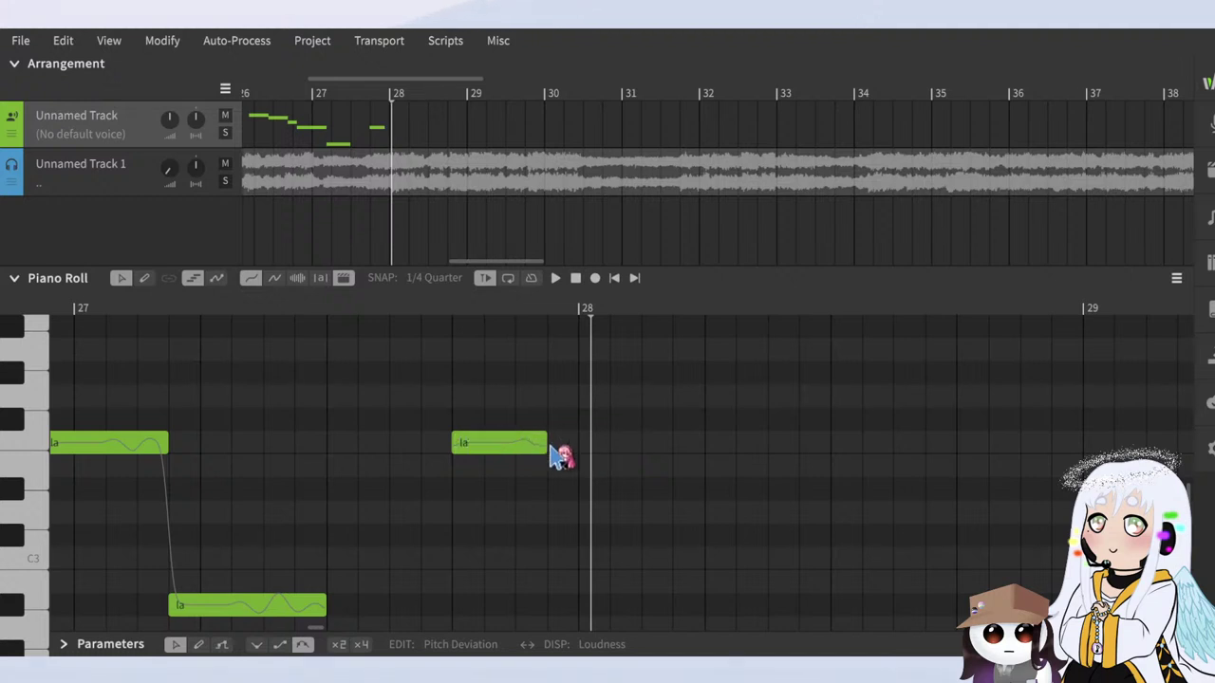
{"action": "left_click", "coordinate": [543, 445]}
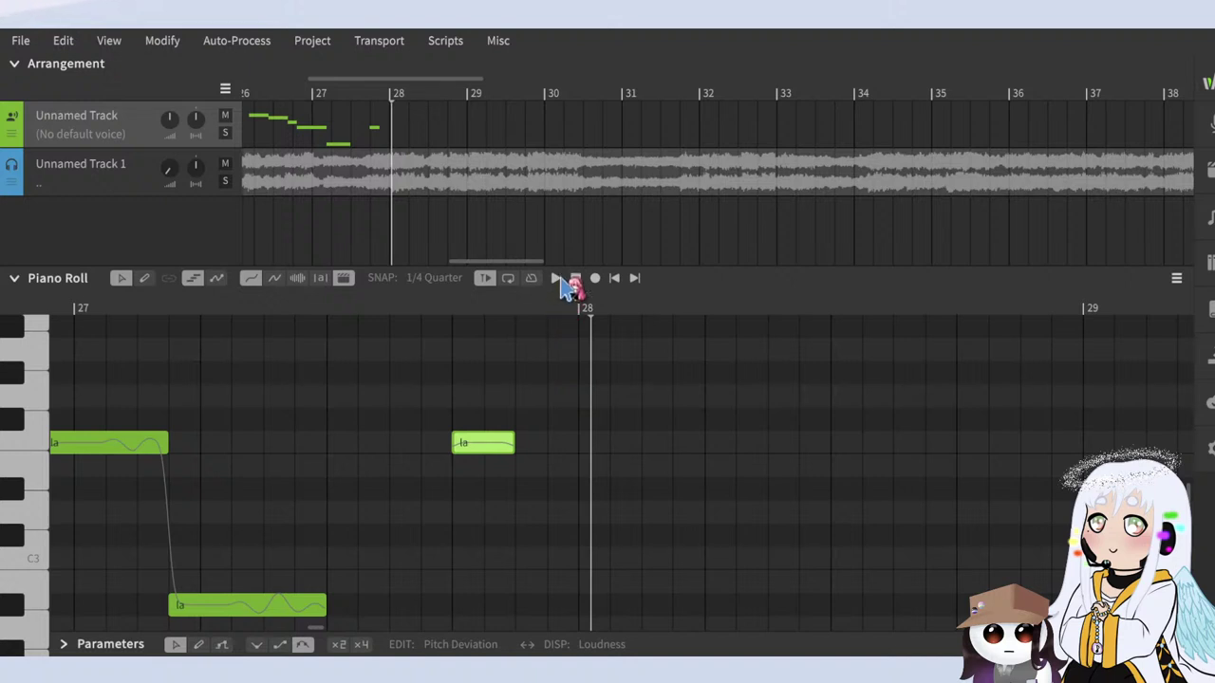
{"action": "key", "text": "m"}
{"action": "left_click_drag", "start_coordinate": [515, 448], "coordinate": [545, 447]}
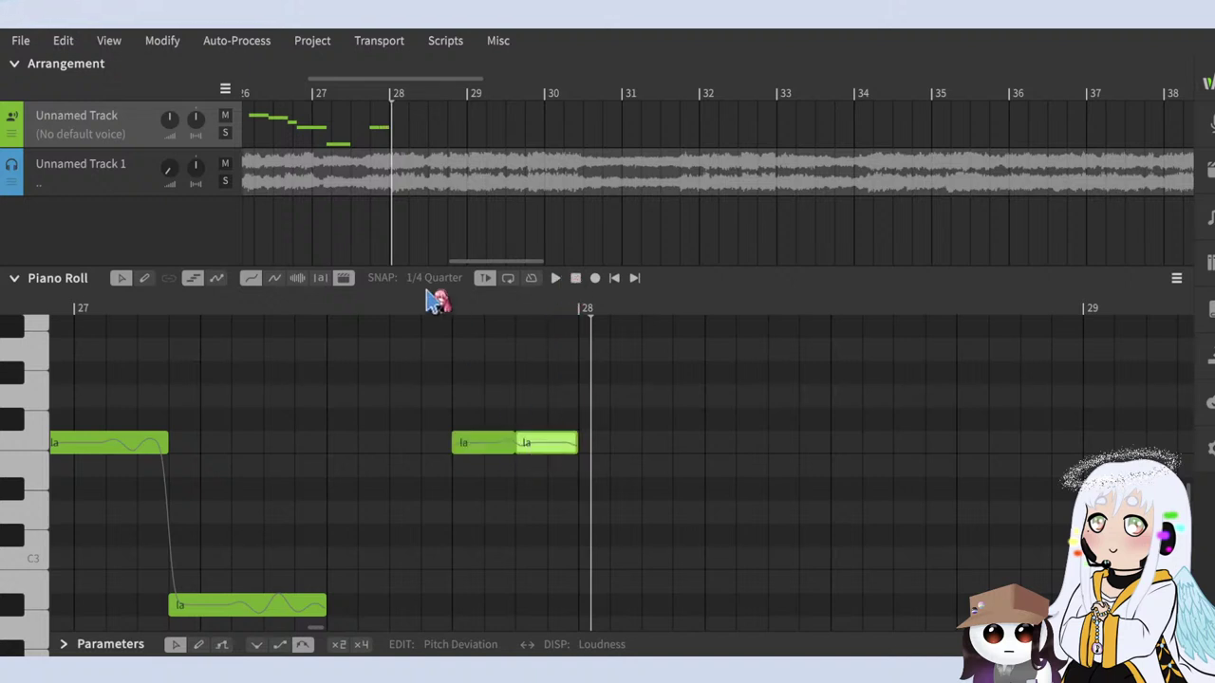
{"action": "left_click", "coordinate": [417, 308]}
{"action": "key", "text": "space"}
{"action": "key", "text": "space"}
Step: Try both F3 notes a sixteenth of a bar later against the audio, and move them back to the last quarter of bar 27
{"action": "left_click_drag", "start_coordinate": [468, 382], "coordinate": [554, 424]}
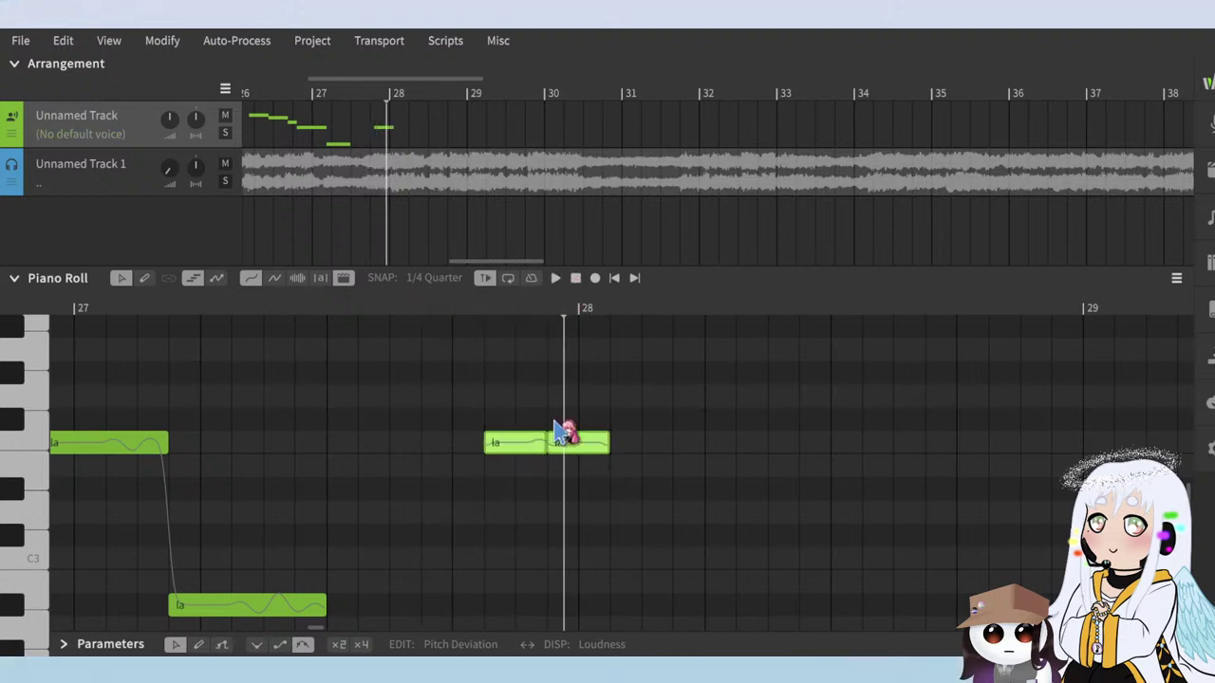
{"action": "left_click", "coordinate": [410, 313]}
{"action": "key", "text": "space"}
{"action": "key", "text": "space"}
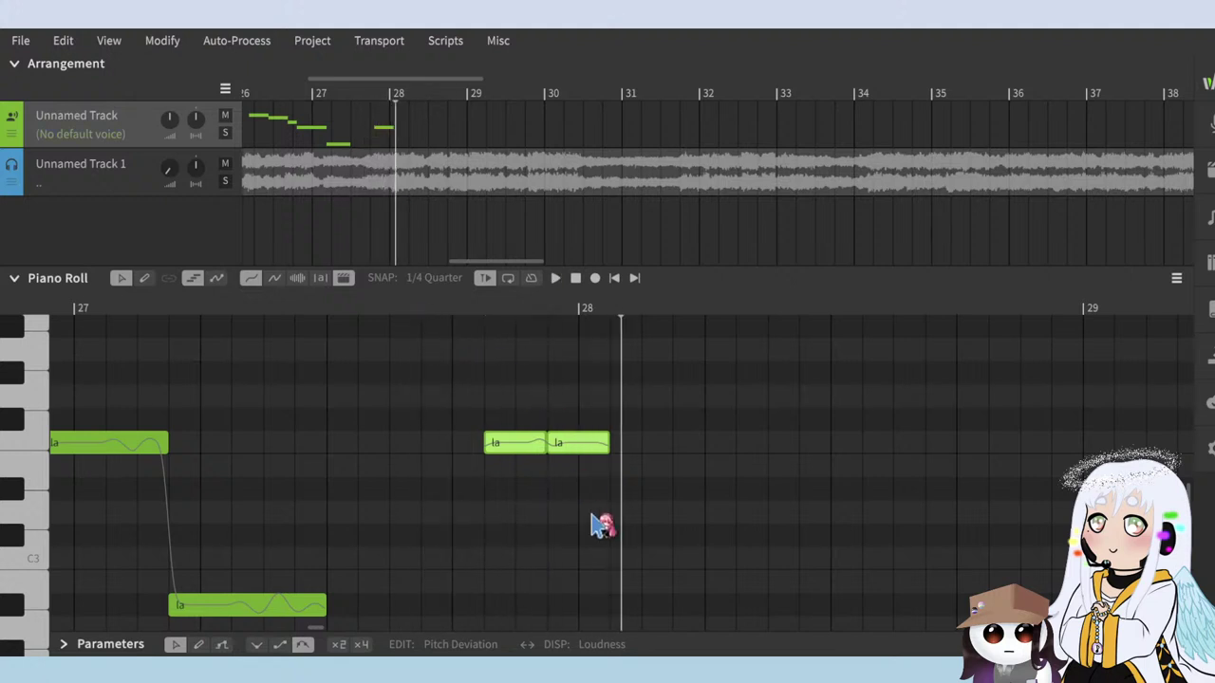
{"action": "scroll", "coordinate": [565, 490], "scroll_direction": "up", "scroll_amount": 2}
{"action": "left_click_drag", "start_coordinate": [640, 352], "coordinate": [437, 521]}
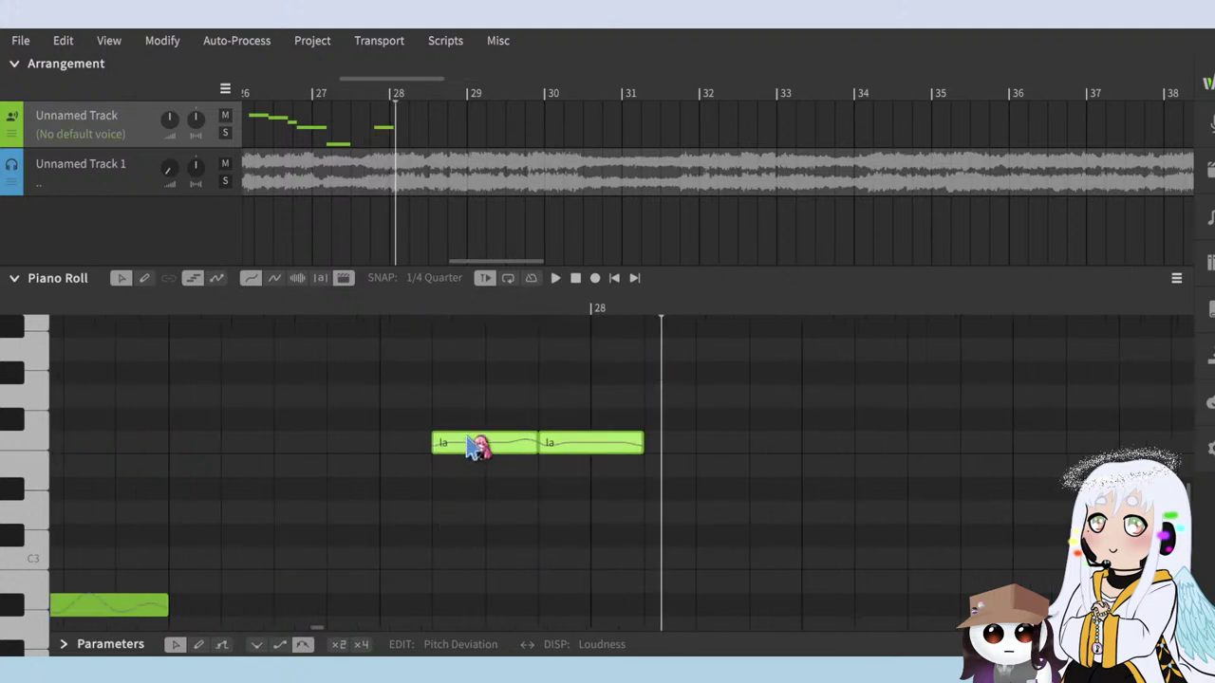
{"action": "left_click_drag", "start_coordinate": [469, 438], "coordinate": [414, 439]}
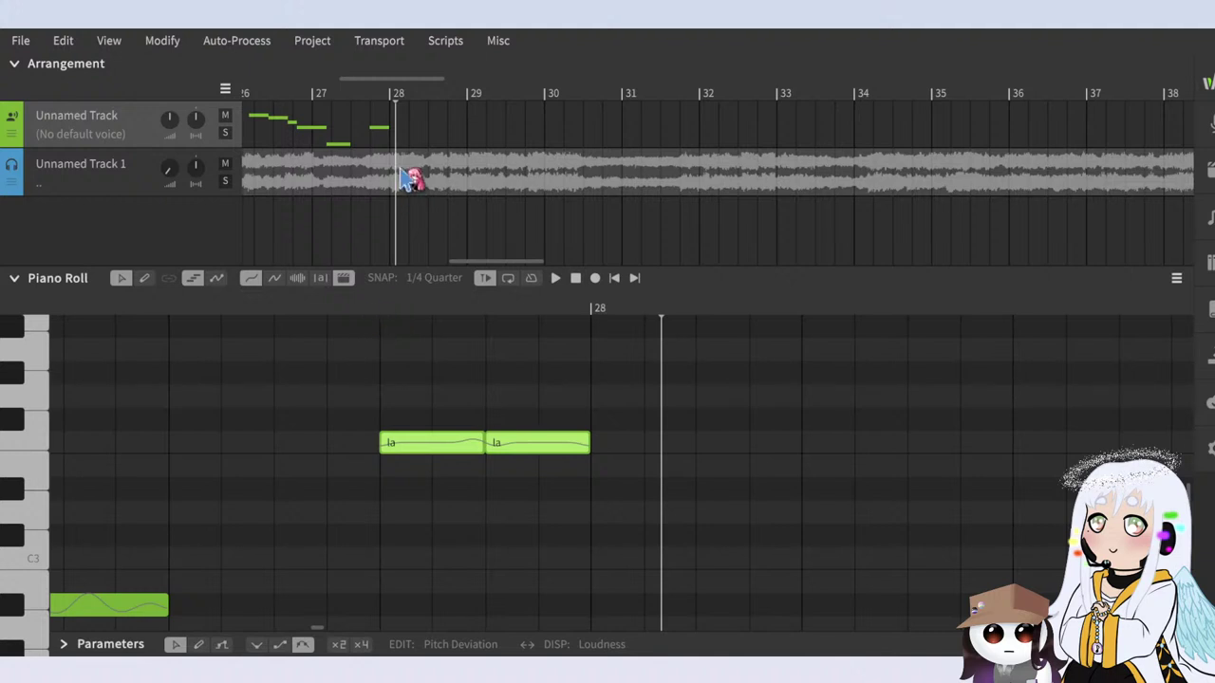
Step: Replay the F3 pair from just before it and move only the second note a sixteenth of a bar later
{"action": "scroll", "coordinate": [408, 178], "scroll_direction": "up", "scroll_amount": 4}
{"action": "left_click", "coordinate": [323, 310]}
{"action": "key", "text": "space"}
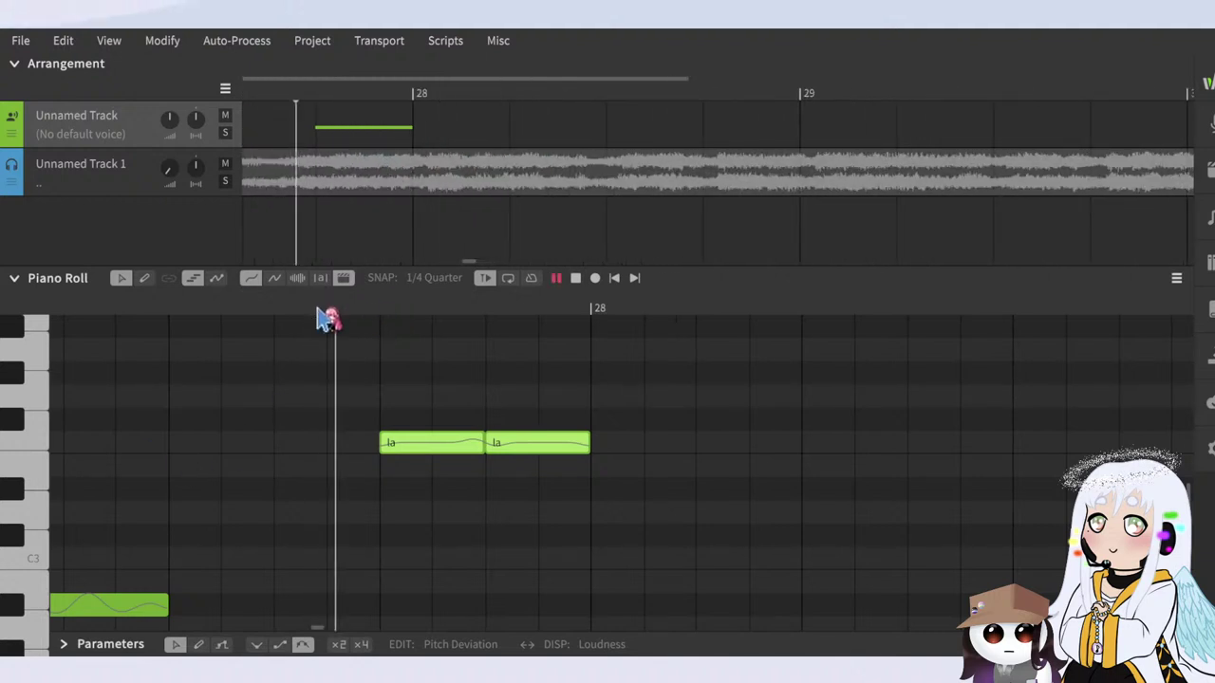
{"action": "key", "text": "space"}
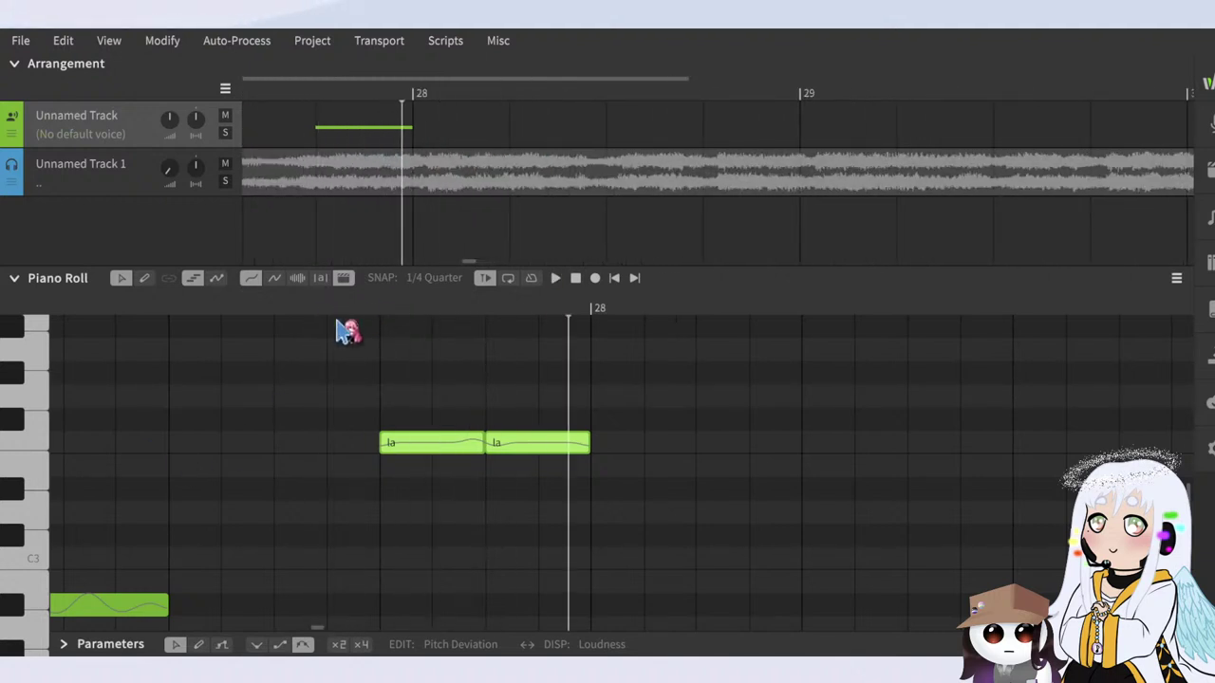
{"action": "left_click", "coordinate": [548, 460]}
{"action": "left_click_drag", "start_coordinate": [516, 445], "coordinate": [560, 445]}
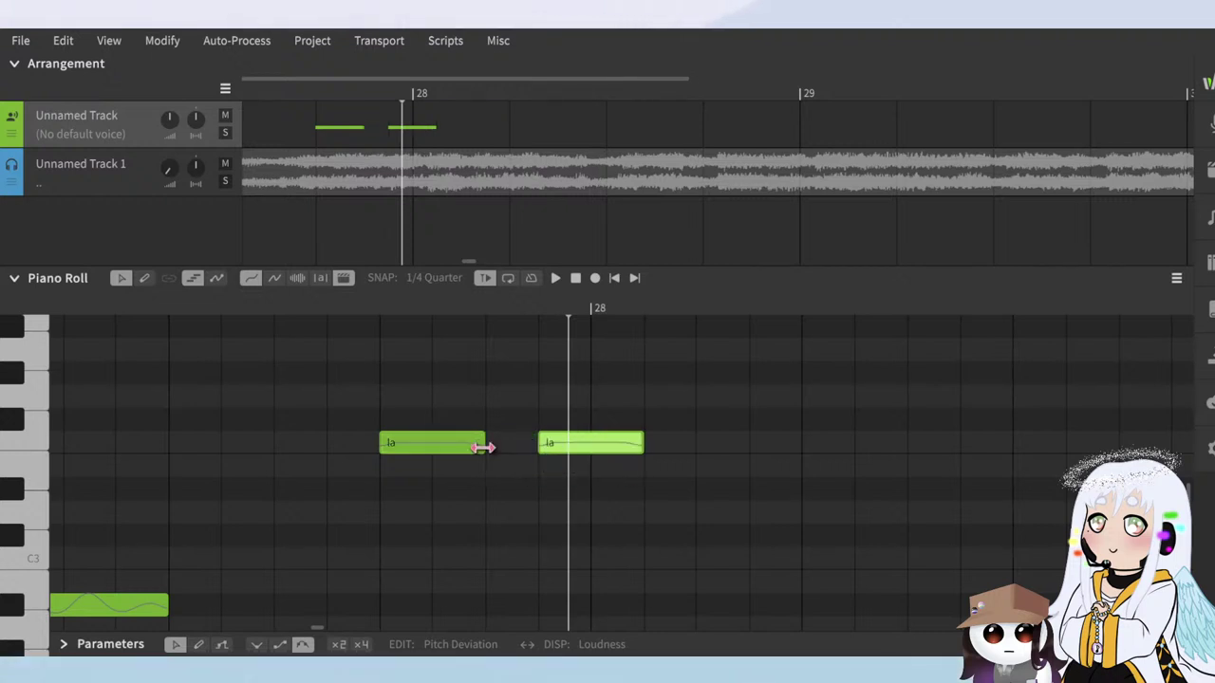
Step: Try extending the first F3 note up to the start of the second, play the pair, and restore the shorter note
{"action": "left_click", "coordinate": [482, 445]}
{"action": "left_click", "coordinate": [366, 306]}
{"action": "key", "text": "space"}
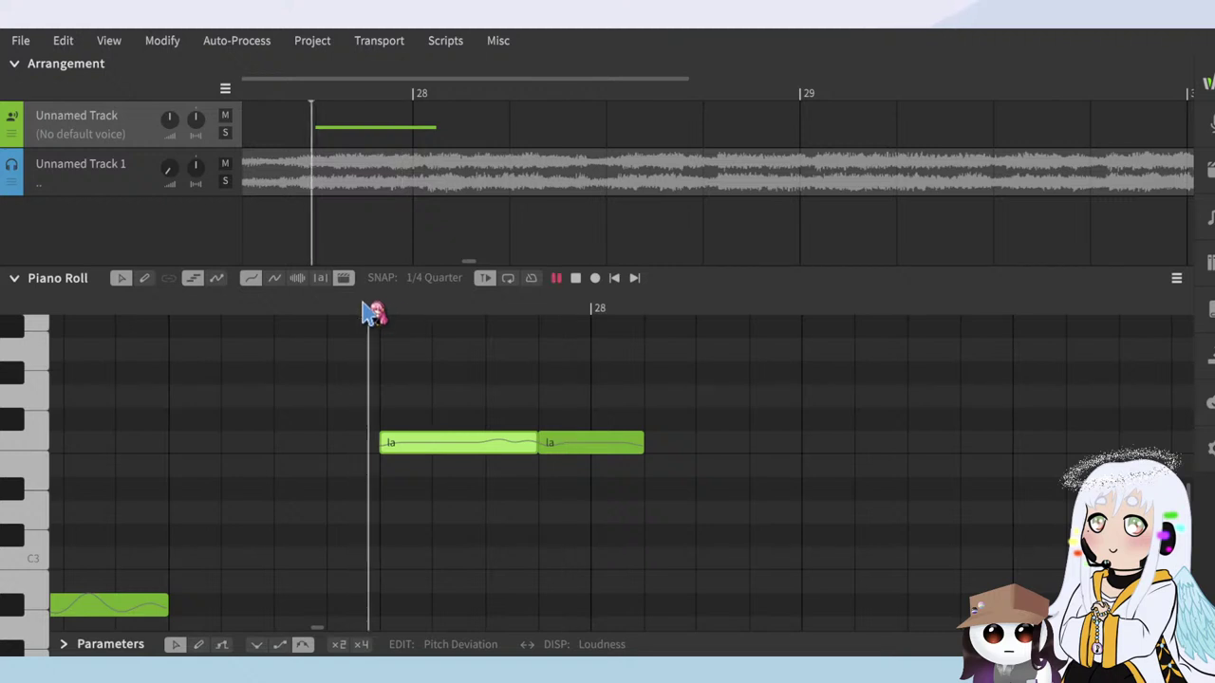
{"action": "key", "text": "space"}
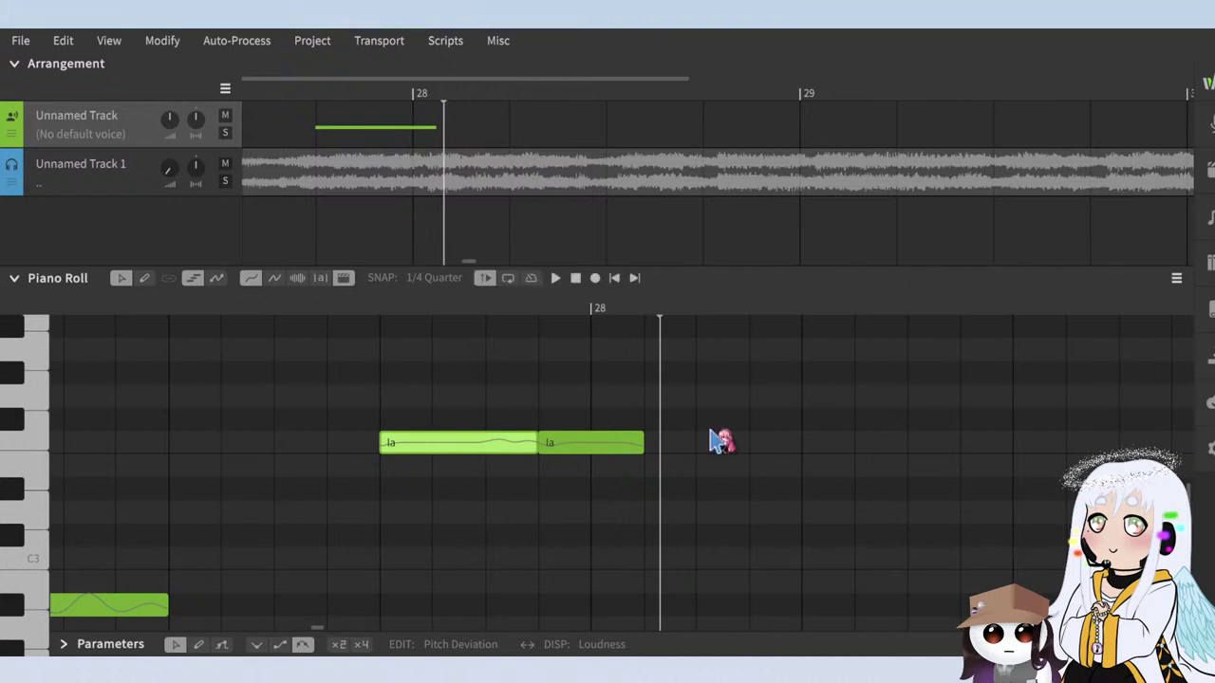
{"action": "scroll", "coordinate": [680, 309], "scroll_direction": "down", "scroll_amount": 5}
{"action": "scroll", "coordinate": [667, 507], "scroll_direction": "up", "scroll_amount": 9}
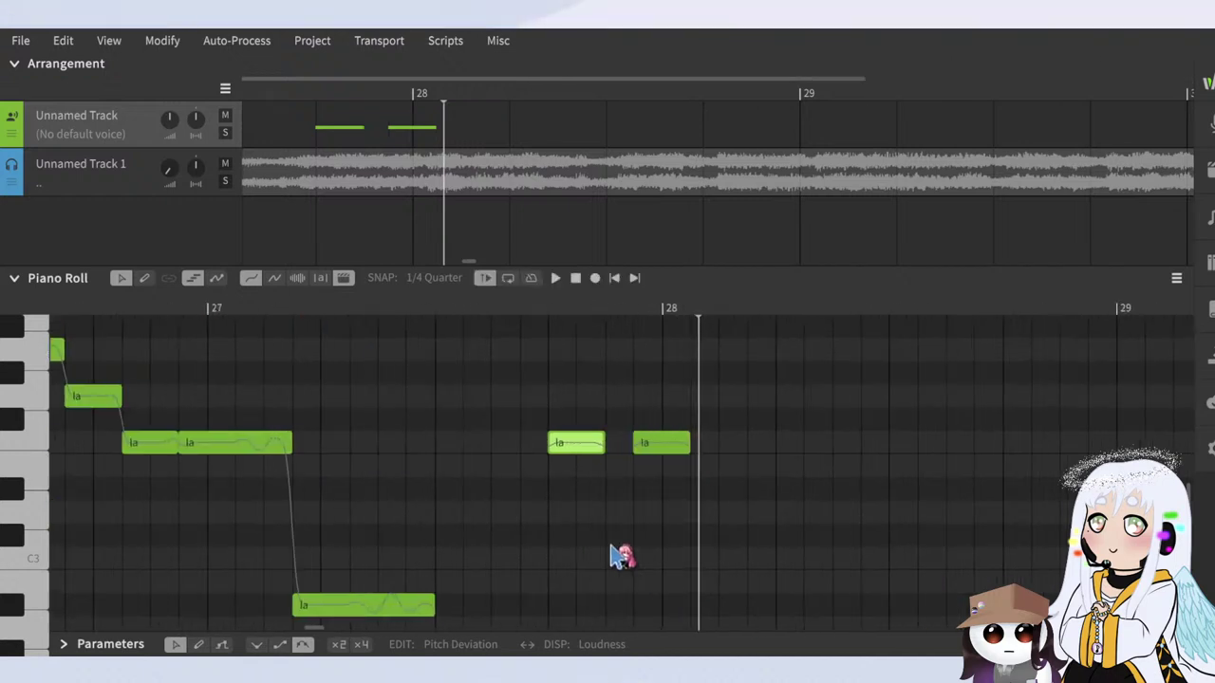
Step: Go back to the start of the project and play the backing audio from bar 1
{"action": "scroll", "coordinate": [685, 408], "scroll_direction": "down", "scroll_amount": 8}
{"action": "left_click_drag", "start_coordinate": [471, 263], "coordinate": [221, 275]}
{"action": "left_click", "coordinate": [286, 187]}
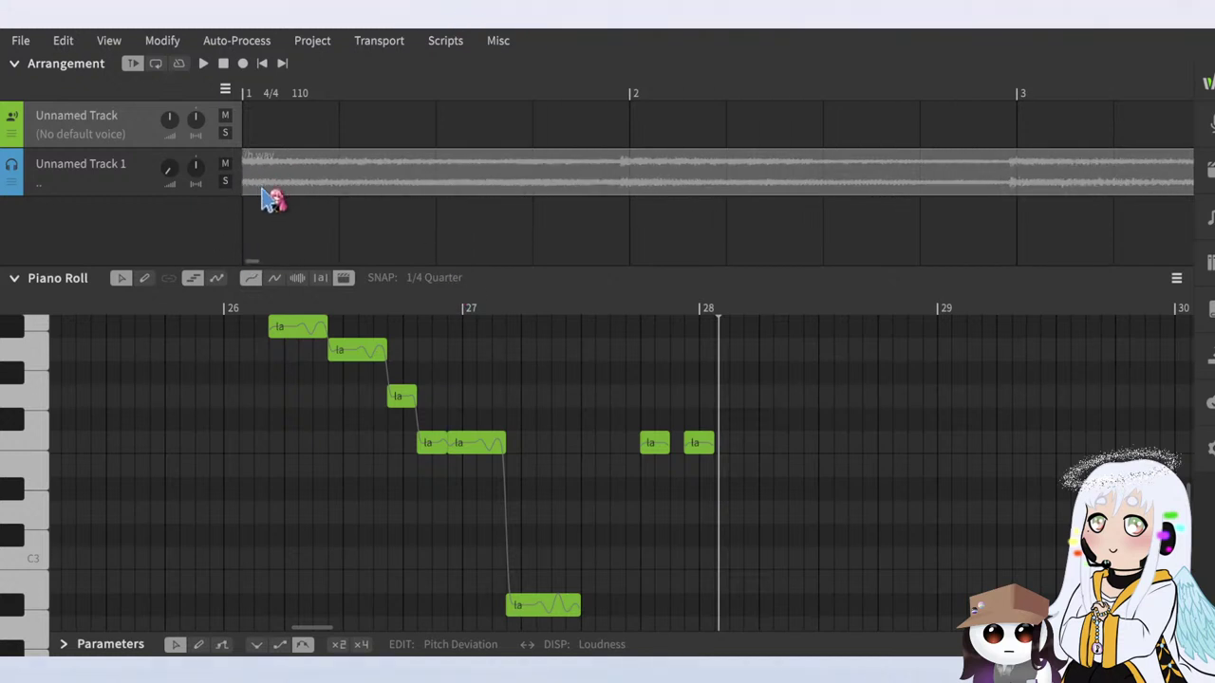
{"action": "left_click", "coordinate": [249, 112]}
{"action": "key", "text": "space"}
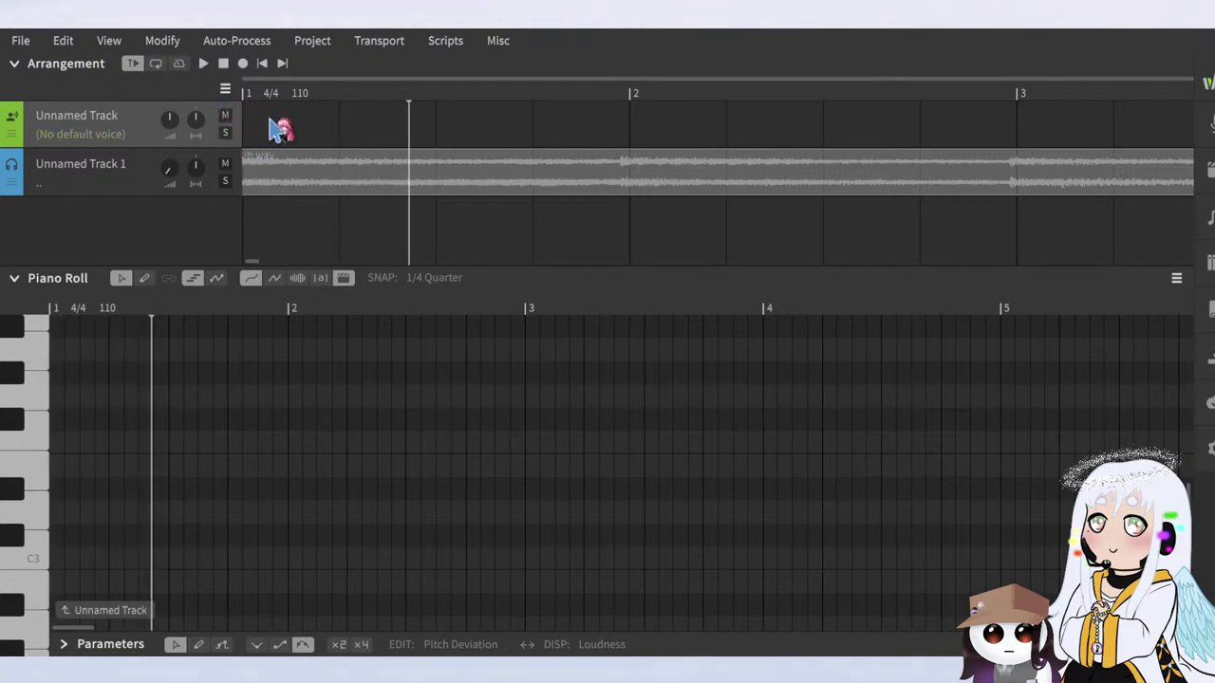
{"action": "left_click_drag", "start_coordinate": [299, 93], "coordinate": [141, 95]}
{"action": "key", "text": "space"}
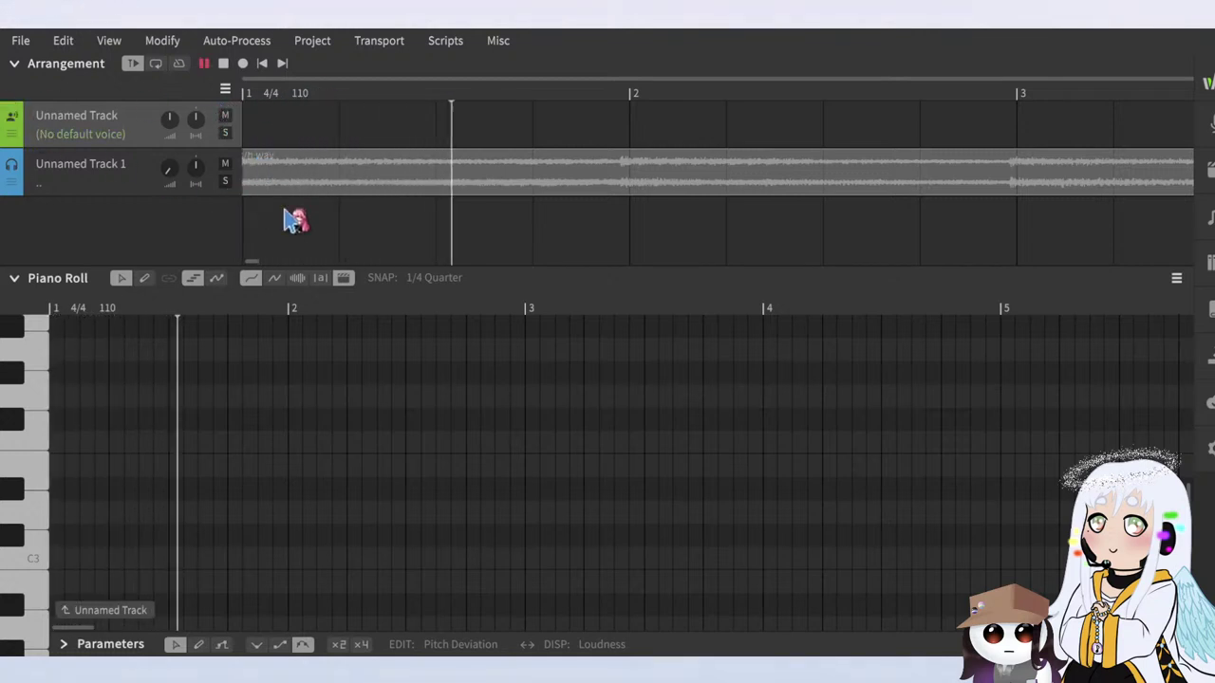
Step: Bring the whole melody into view in the arrangement and continue playback from bar 14, just before the first notes
{"action": "scroll", "coordinate": [299, 220], "scroll_direction": "down", "scroll_amount": 3}
{"action": "scroll", "coordinate": [385, 382], "scroll_direction": "down", "scroll_amount": 2}
{"action": "scroll", "coordinate": [383, 513], "scroll_direction": "down", "scroll_amount": 4}
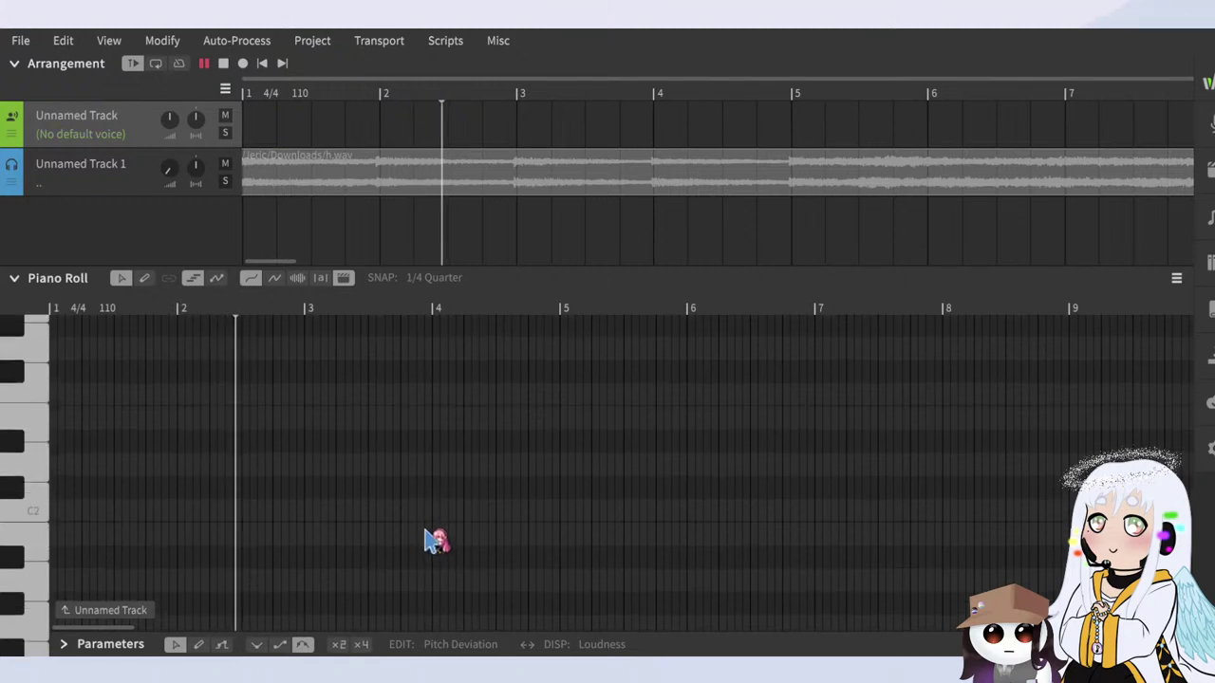
{"action": "scroll", "coordinate": [465, 467], "scroll_direction": "up", "scroll_amount": 8}
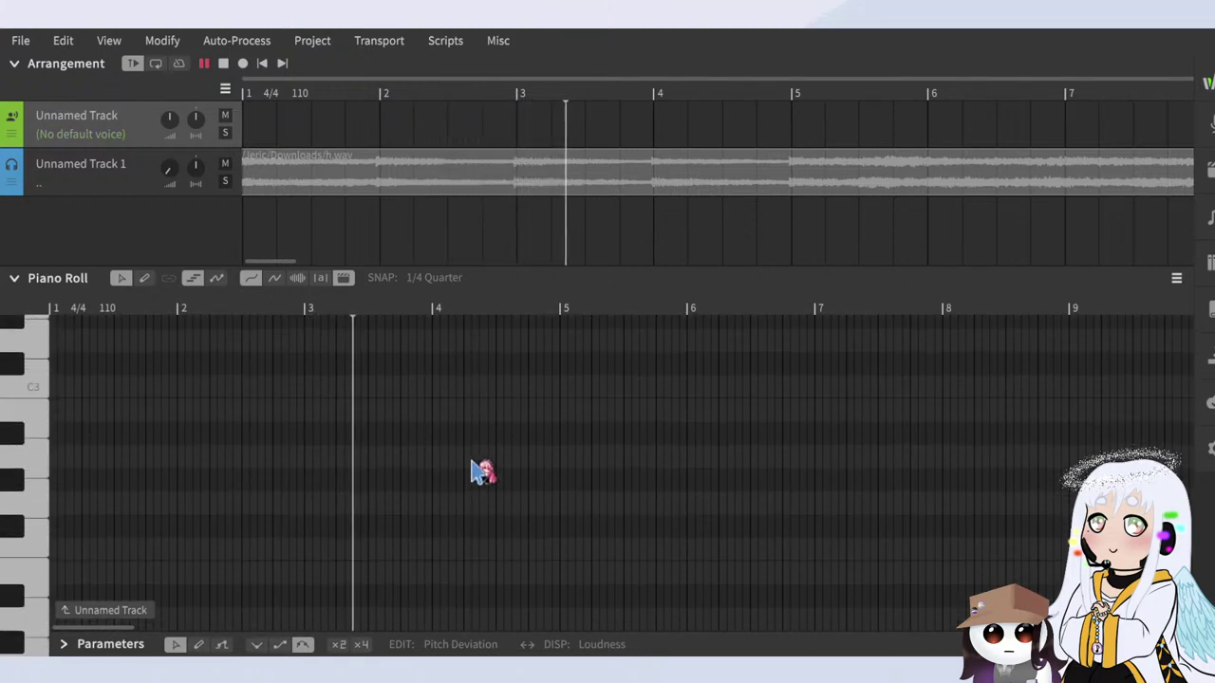
{"action": "scroll", "coordinate": [484, 482], "scroll_direction": "up", "scroll_amount": 4}
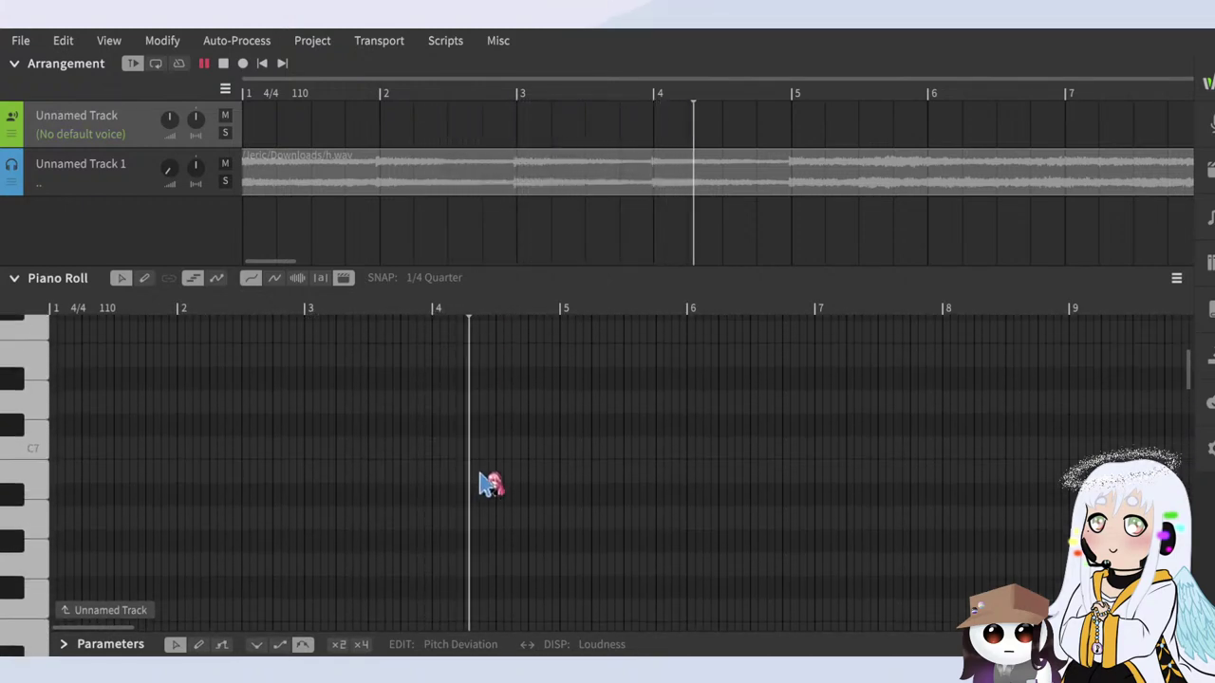
{"action": "scroll", "coordinate": [474, 475], "scroll_direction": "down", "scroll_amount": 4}
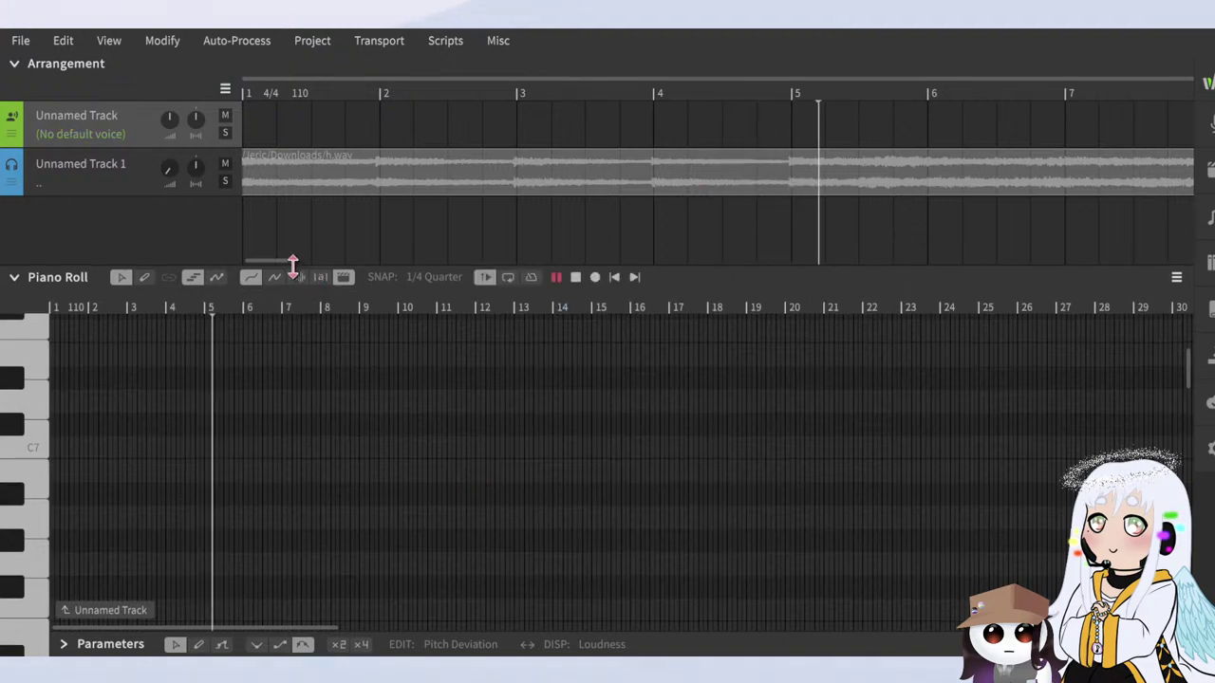
{"action": "left_click_drag", "start_coordinate": [290, 262], "coordinate": [697, 191]}
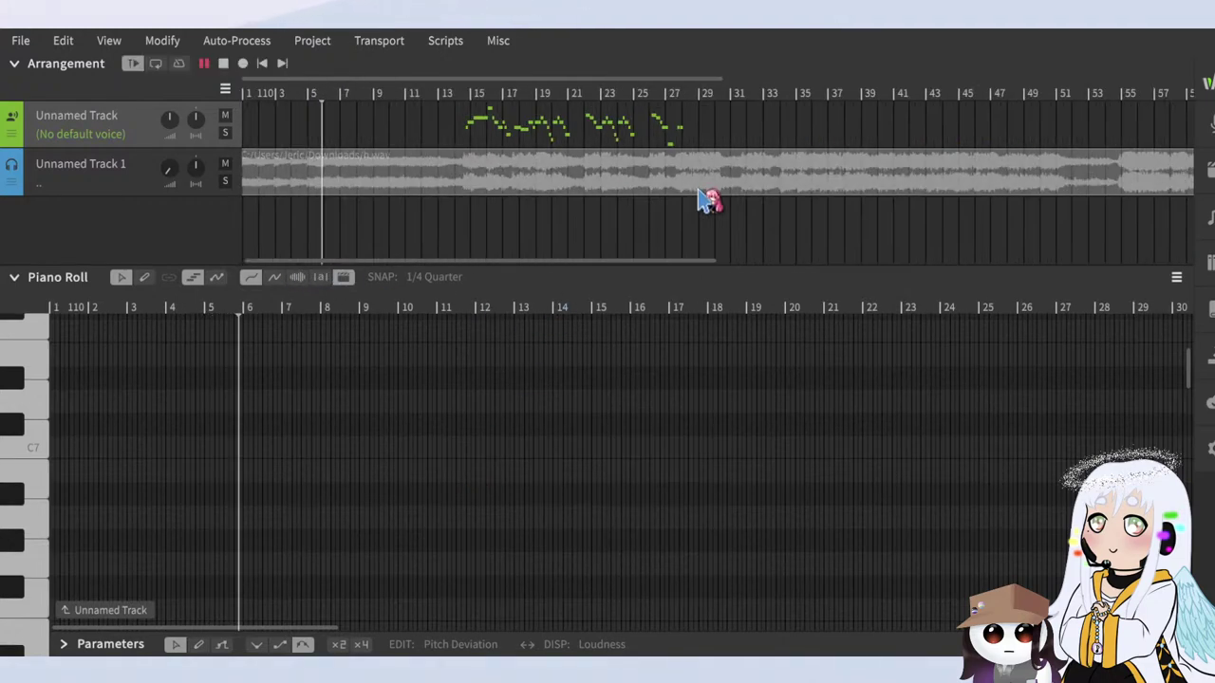
{"action": "left_click", "coordinate": [456, 93]}
{"action": "scroll", "coordinate": [617, 450], "scroll_direction": "down", "scroll_amount": 2}
{"action": "scroll", "coordinate": [710, 537], "scroll_direction": "down", "scroll_amount": 5}
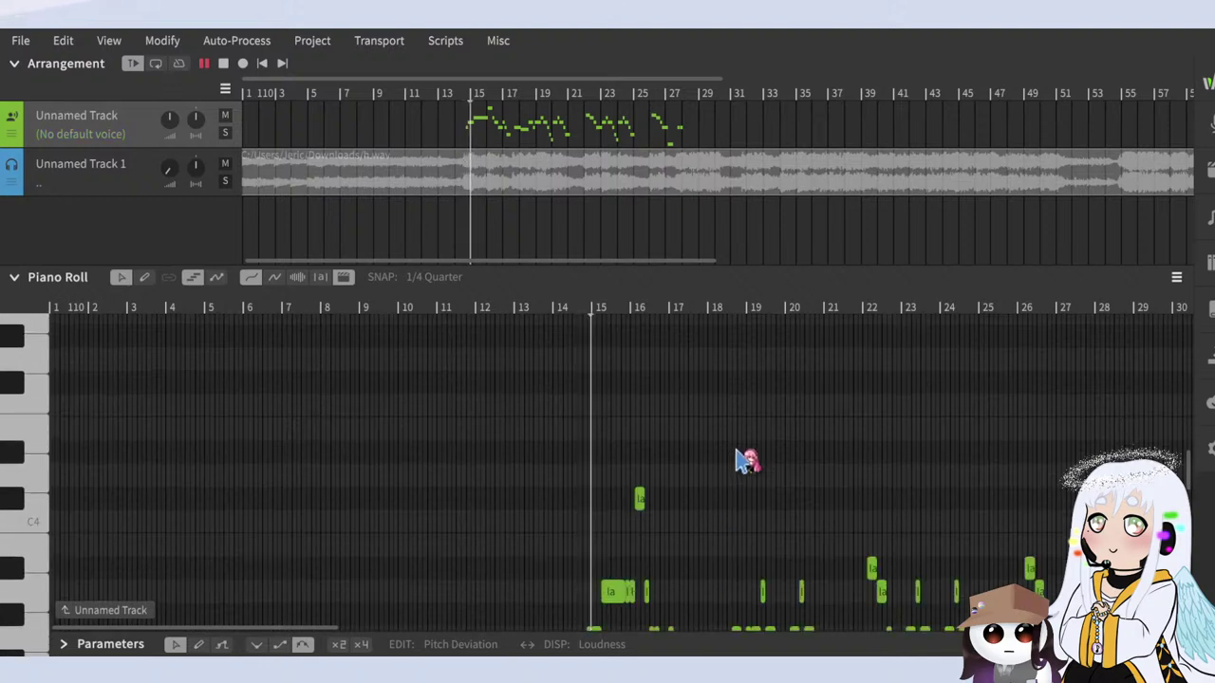
Step: Select all the notes, move the whole melody a sixteenth of a bar earlier, and play it from before the first note
{"action": "left_click_drag", "start_coordinate": [507, 318], "coordinate": [1067, 567]}
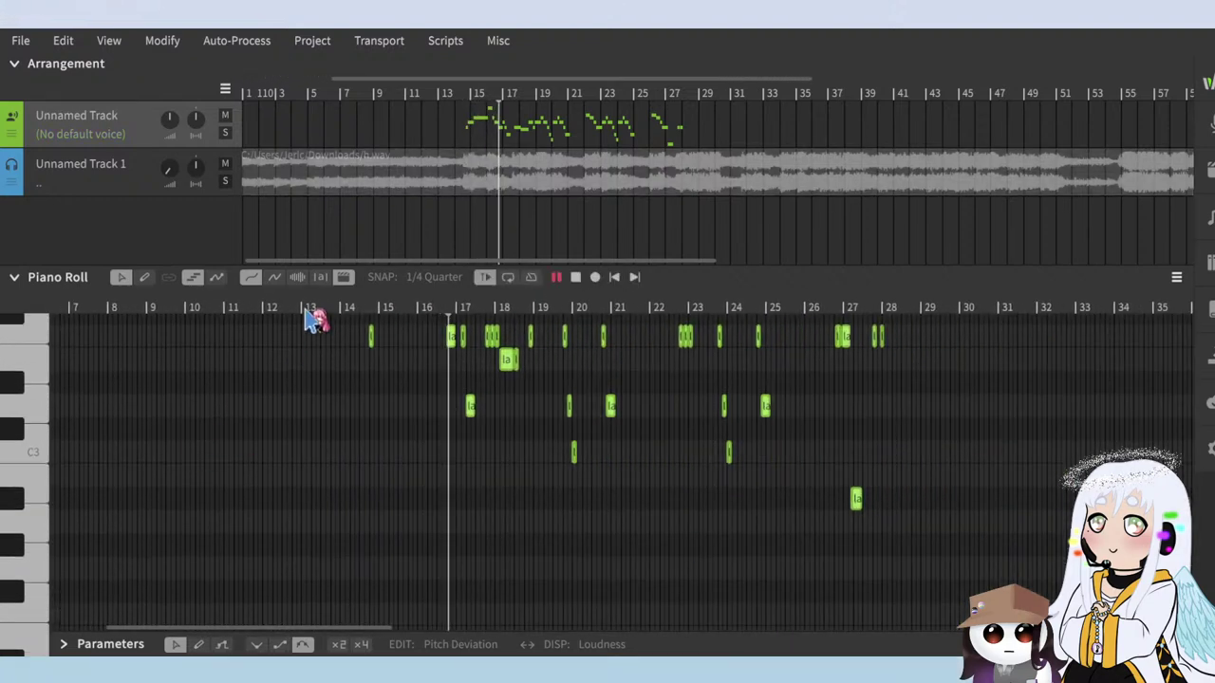
{"action": "scroll", "coordinate": [379, 409], "scroll_direction": "up", "scroll_amount": 5}
{"action": "scroll", "coordinate": [488, 444], "scroll_direction": "up", "scroll_amount": 2}
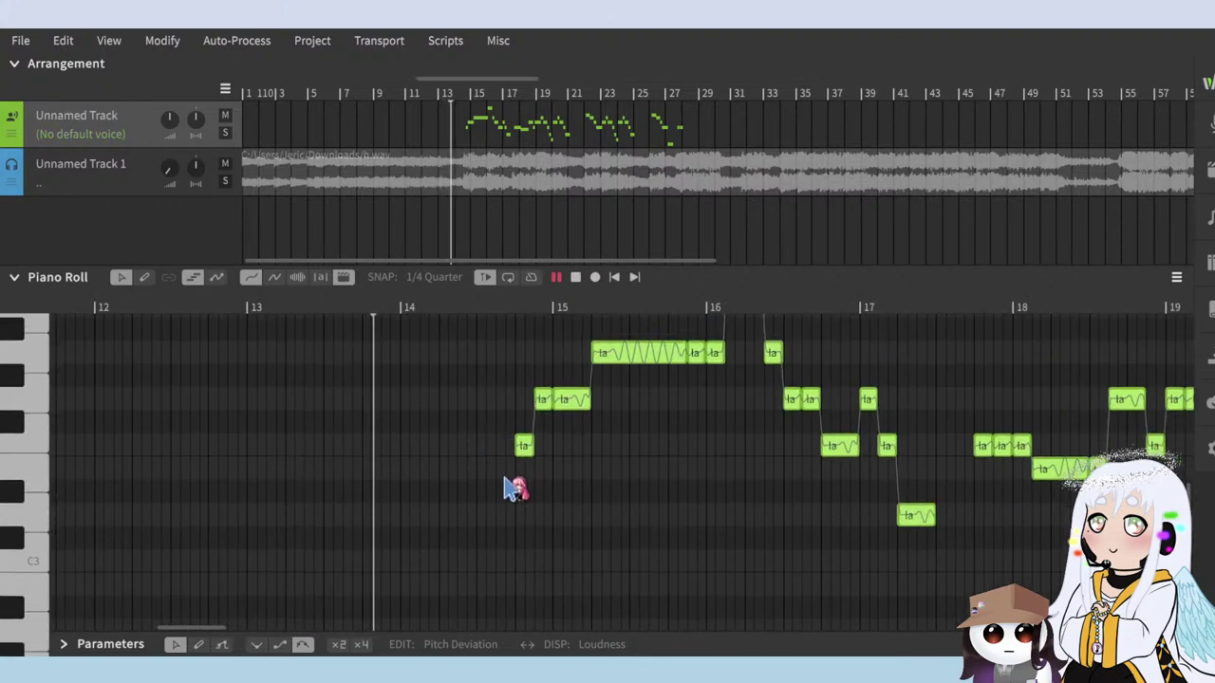
{"action": "scroll", "coordinate": [534, 493], "scroll_direction": "up", "scroll_amount": 6}
{"action": "left_click_drag", "start_coordinate": [569, 460], "coordinate": [466, 456]}
{"action": "scroll", "coordinate": [313, 431], "scroll_direction": "down", "scroll_amount": 4}
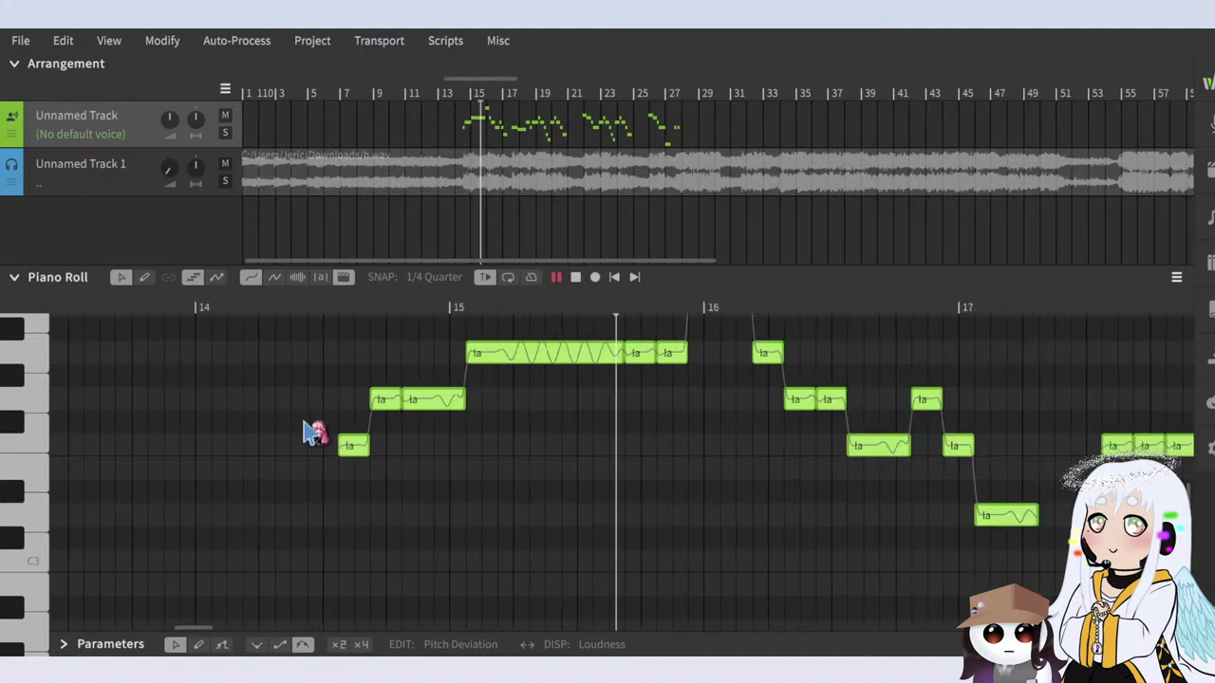
{"action": "left_click_drag", "start_coordinate": [366, 458], "coordinate": [379, 458]}
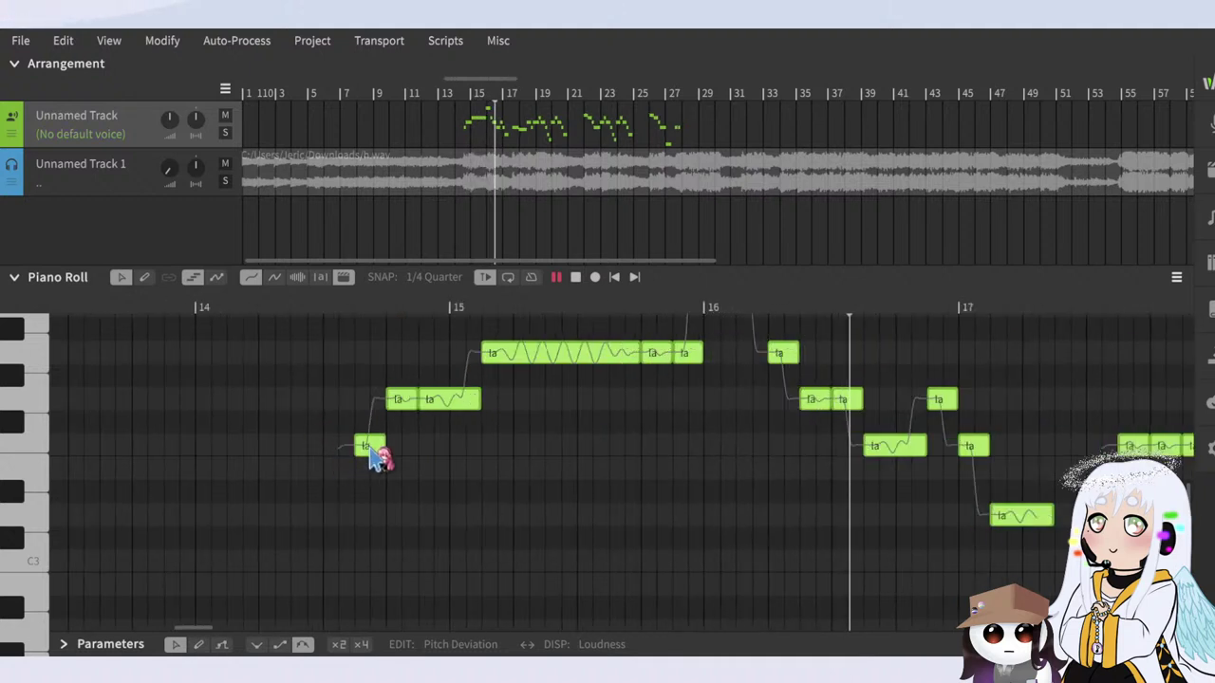
{"action": "left_click", "coordinate": [345, 322]}
{"action": "scroll", "coordinate": [427, 527], "scroll_direction": "up", "scroll_amount": 3}
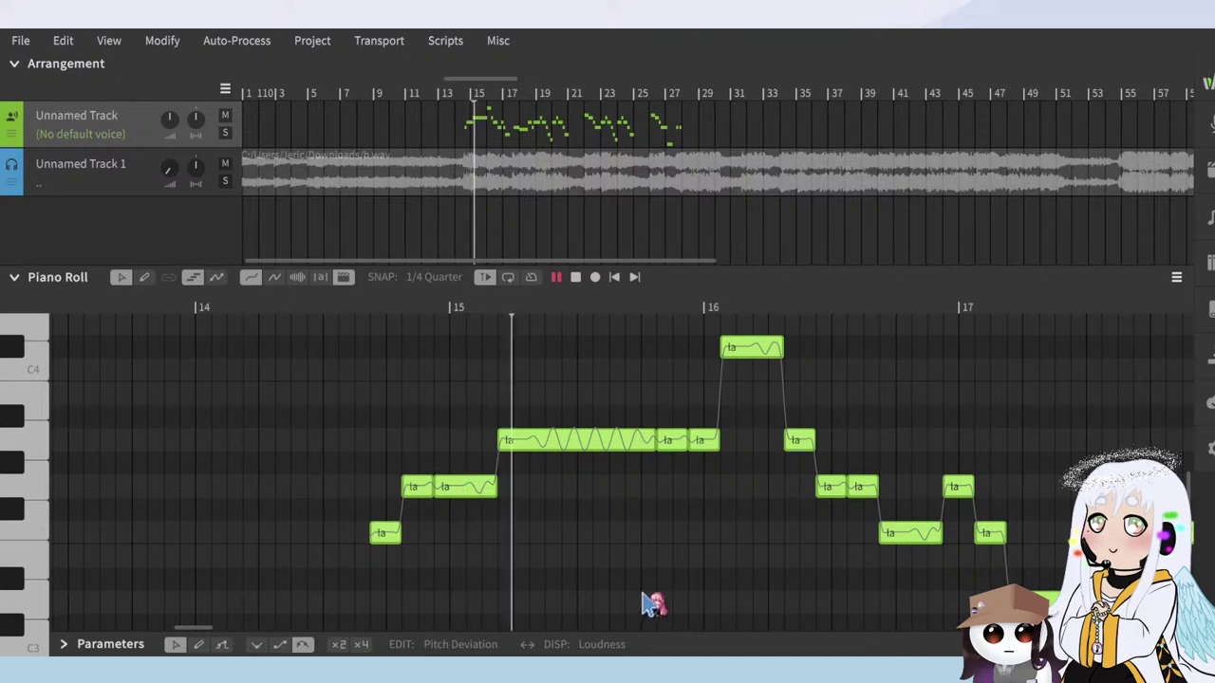
{"action": "scroll", "coordinate": [758, 503], "scroll_direction": "up", "scroll_amount": 3}
{"action": "scroll", "coordinate": [636, 482], "scroll_direction": "down", "scroll_amount": 5}
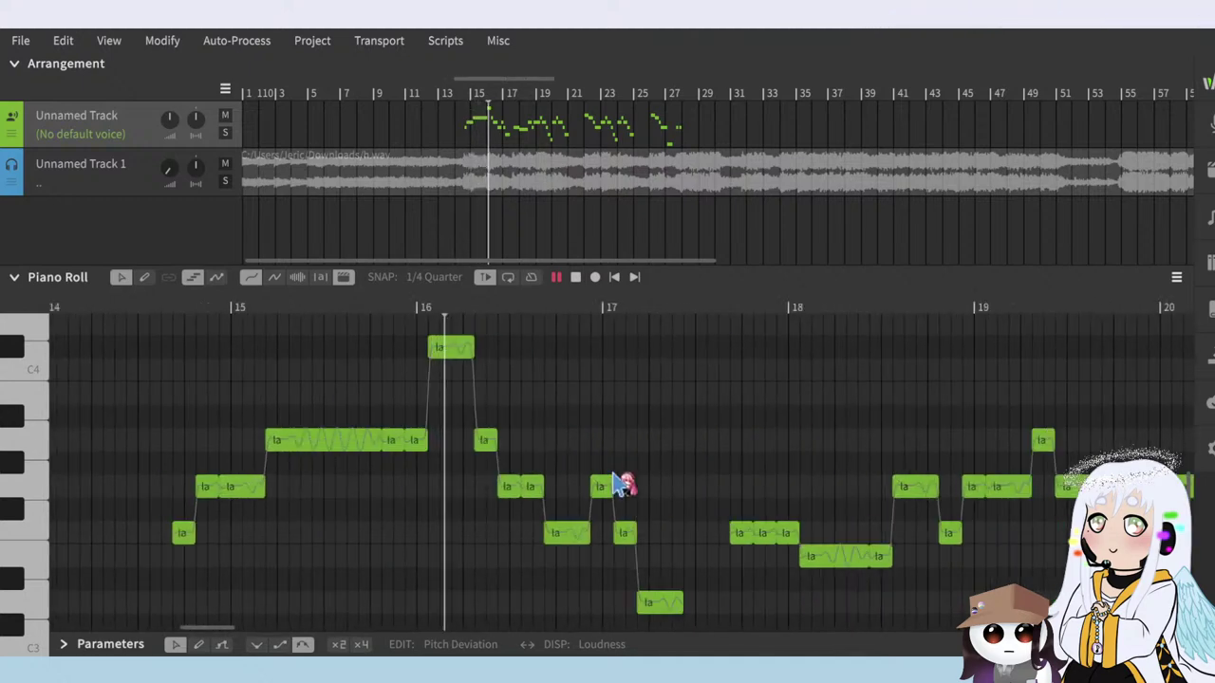
Step: Play the high C#4 note at the start of bar 16, raise it to D4, and play it again
{"action": "scroll", "coordinate": [617, 476], "scroll_direction": "up", "scroll_amount": 4}
{"action": "key", "text": "space"}
{"action": "left_click", "coordinate": [247, 309]}
{"action": "key", "text": "space"}
{"action": "key", "text": "space"}
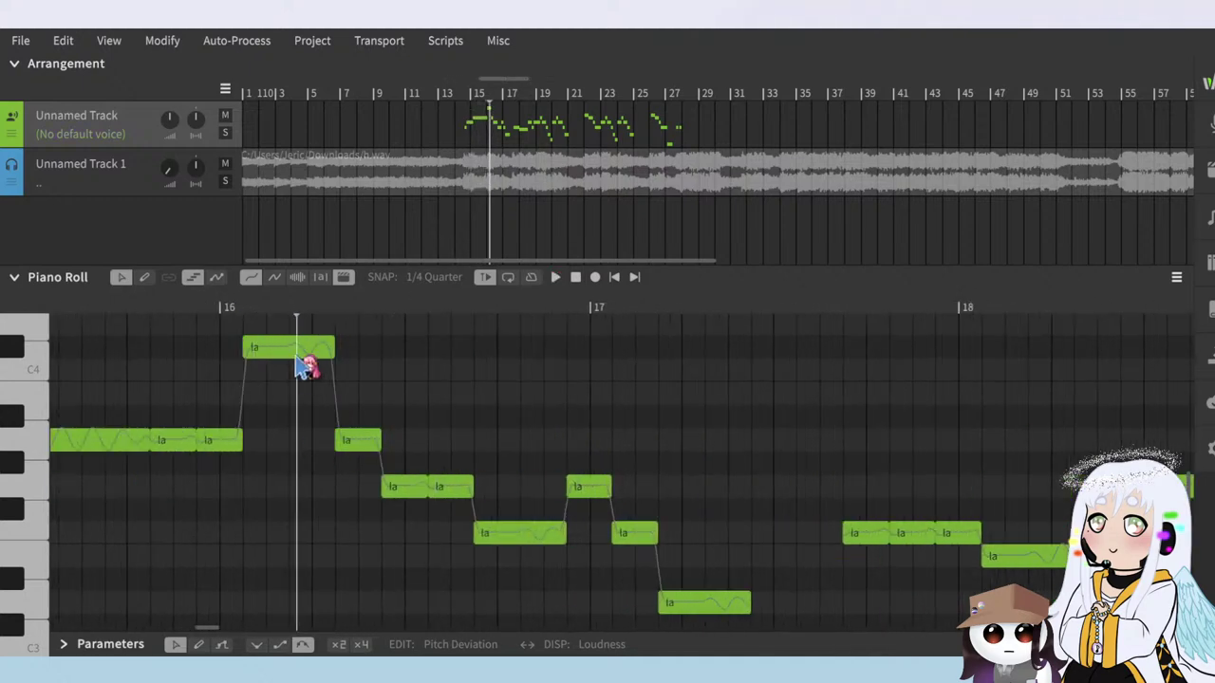
{"action": "left_click_drag", "start_coordinate": [296, 354], "coordinate": [297, 336]}
{"action": "left_click", "coordinate": [242, 310]}
{"action": "key", "text": "space"}
{"action": "key", "text": "space"}
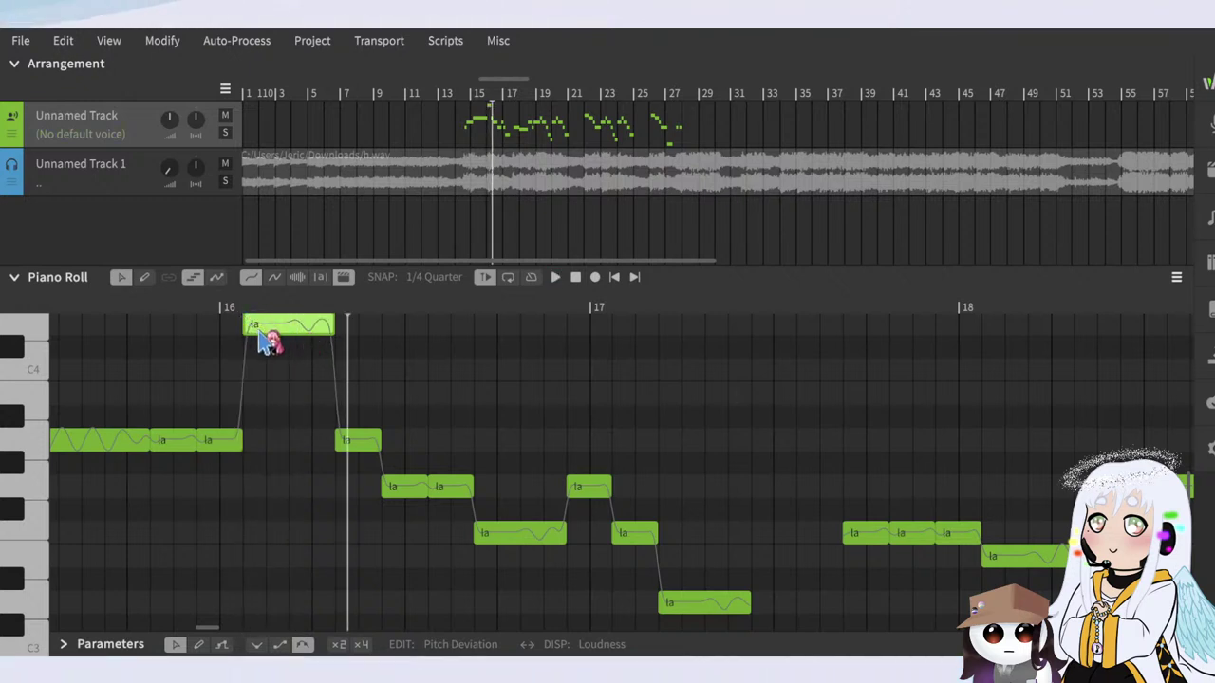
Step: Replay the D4 note in bar 16 against the audio, including from the notes leading into it
{"action": "left_click", "coordinate": [262, 311]}
{"action": "key", "text": "space"}
{"action": "key", "text": "space"}
{"action": "key", "text": "space"}
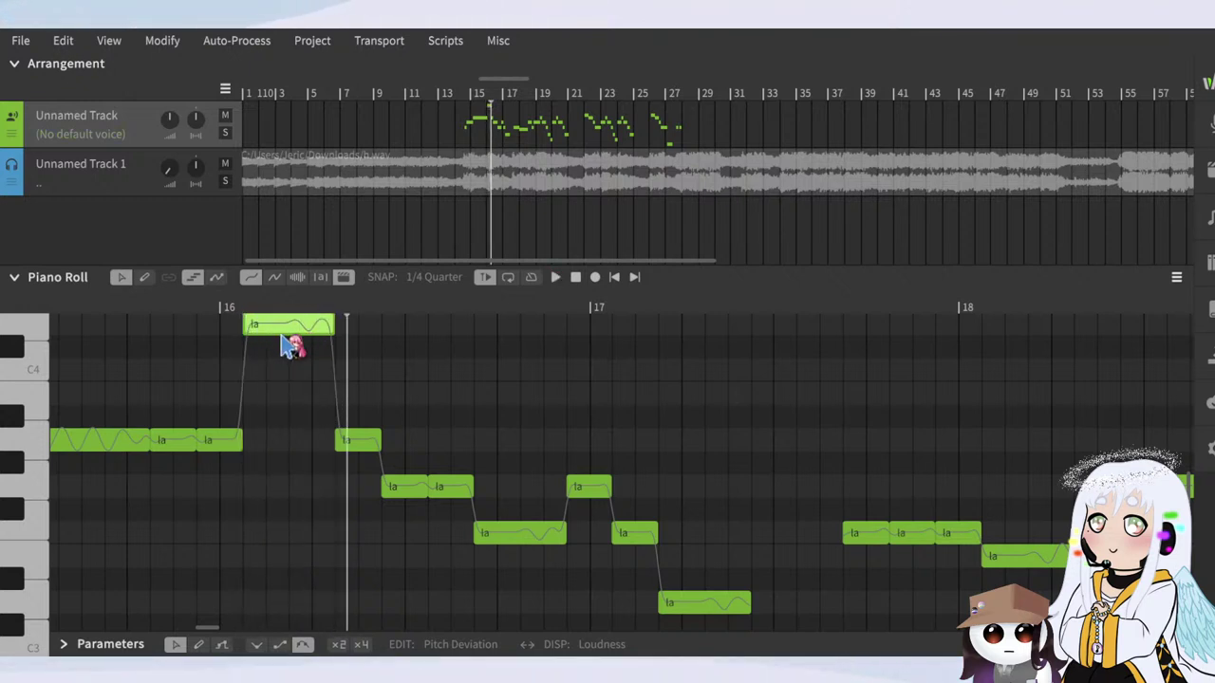
{"action": "left_click", "coordinate": [190, 312]}
{"action": "key", "text": "space"}
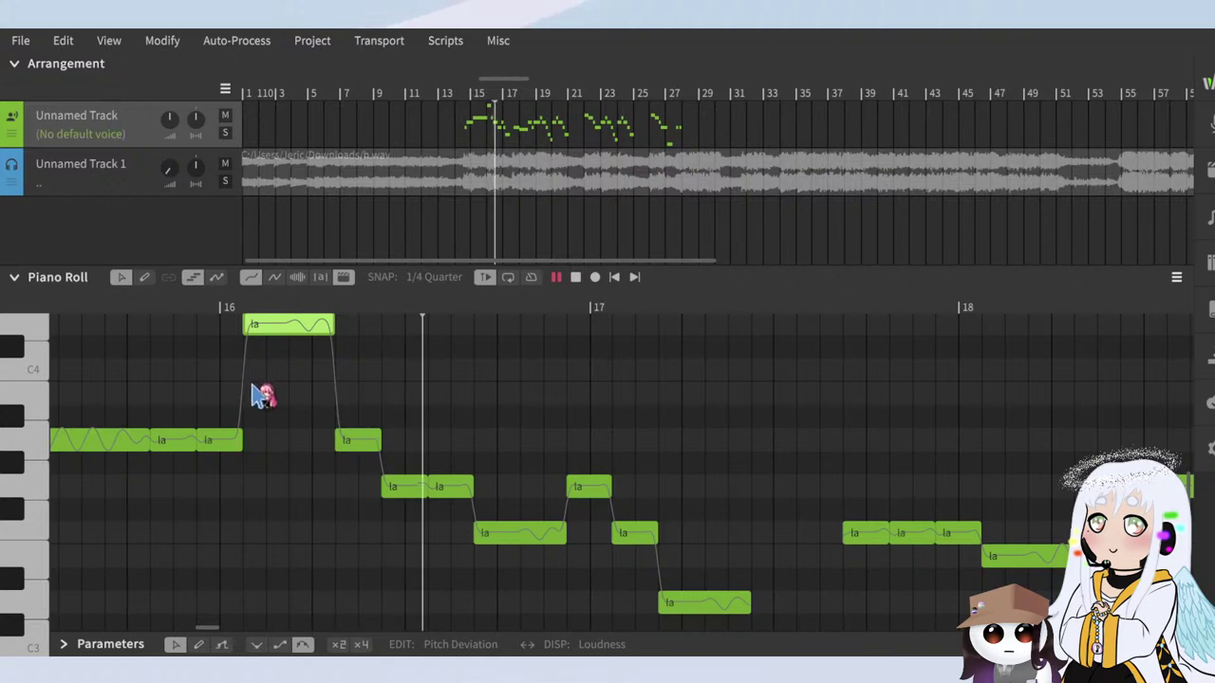
Step: Listen through the melody from bar 16 into bar 26, checking the notes' pitch and timing against the audio
{"action": "scroll", "coordinate": [255, 393], "scroll_direction": "down", "scroll_amount": 3}
{"action": "scroll", "coordinate": [567, 515], "scroll_direction": "down", "scroll_amount": 2}
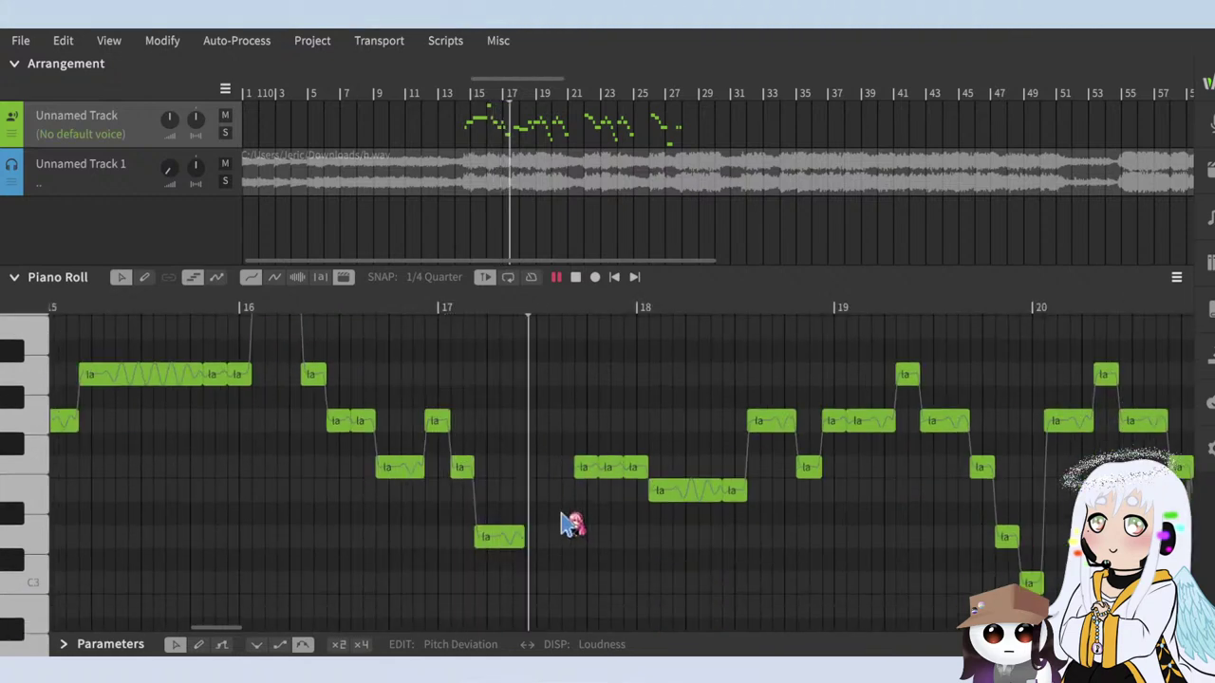
{"action": "scroll", "coordinate": [562, 513], "scroll_direction": "down", "scroll_amount": 3}
{"action": "scroll", "coordinate": [786, 595], "scroll_direction": "up", "scroll_amount": 3}
{"action": "scroll", "coordinate": [615, 581], "scroll_direction": "down", "scroll_amount": 4}
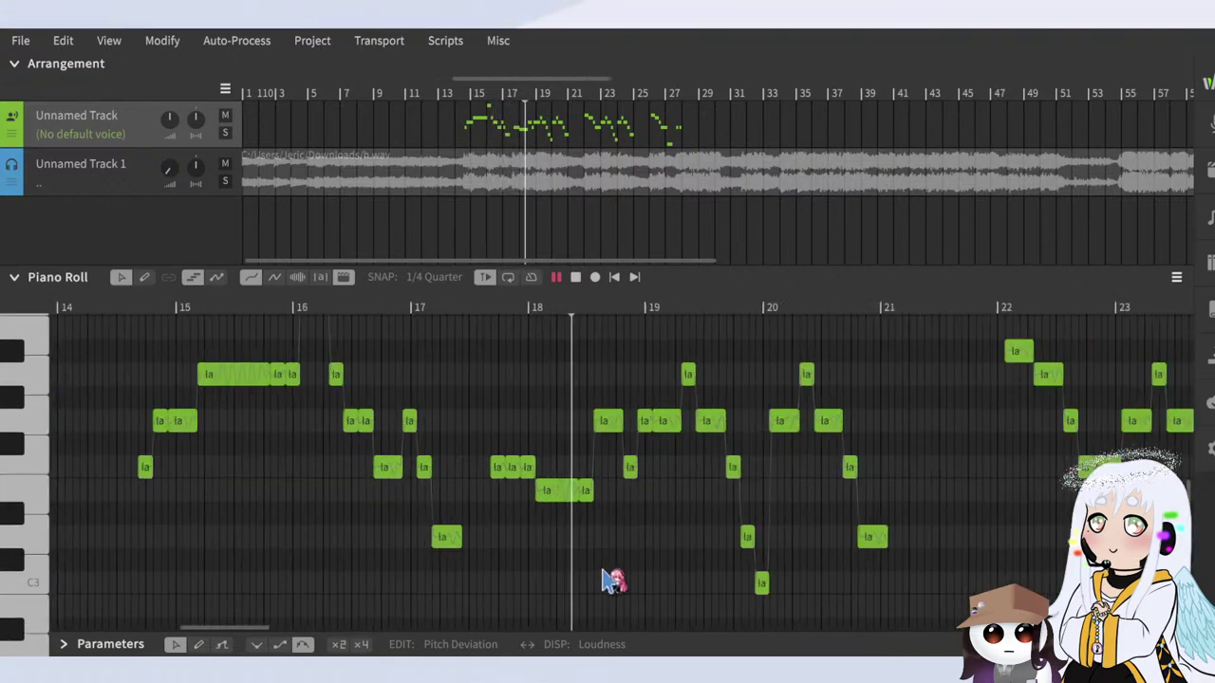
{"action": "scroll", "coordinate": [735, 591], "scroll_direction": "up", "scroll_amount": 4}
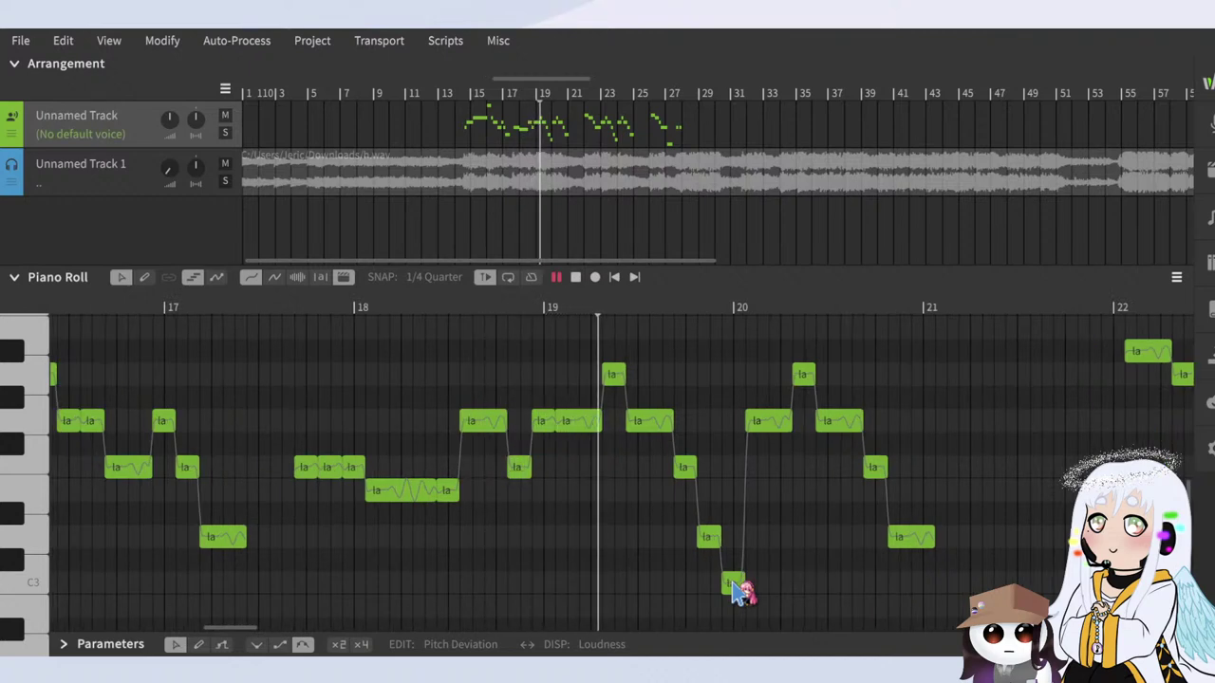
{"action": "scroll", "coordinate": [753, 569], "scroll_direction": "down", "scroll_amount": 2}
{"action": "scroll", "coordinate": [816, 575], "scroll_direction": "up", "scroll_amount": 3}
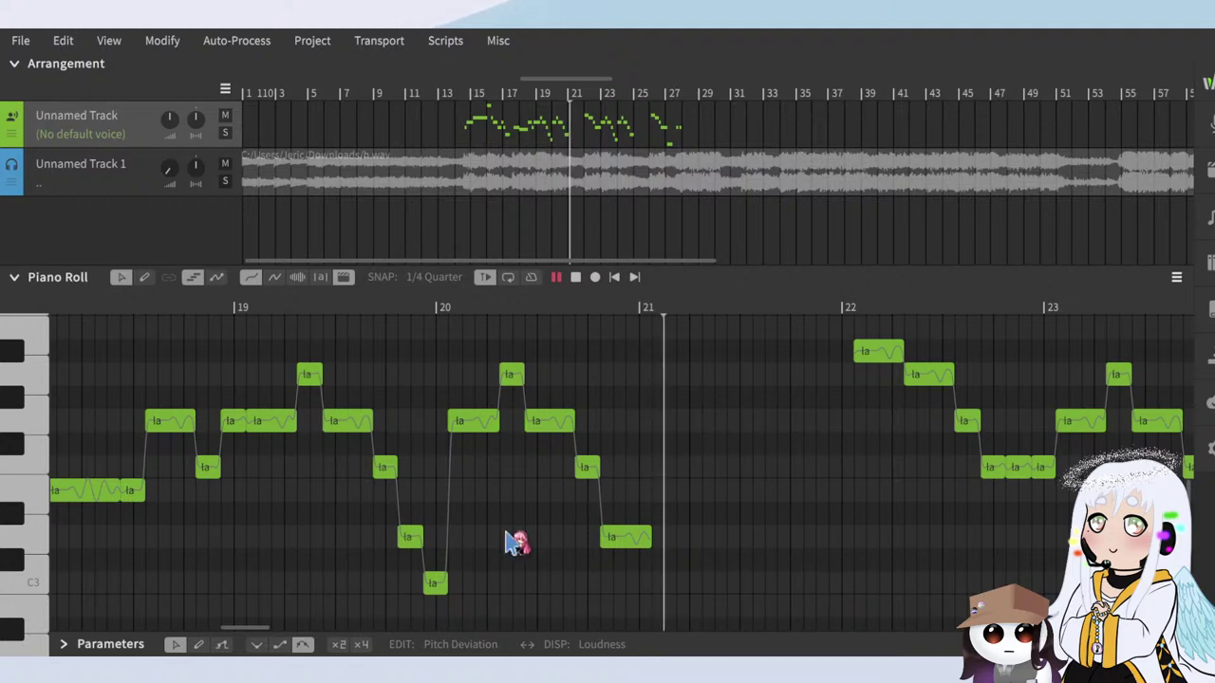
{"action": "scroll", "coordinate": [415, 515], "scroll_direction": "down", "scroll_amount": 2}
{"action": "scroll", "coordinate": [637, 493], "scroll_direction": "up", "scroll_amount": 3}
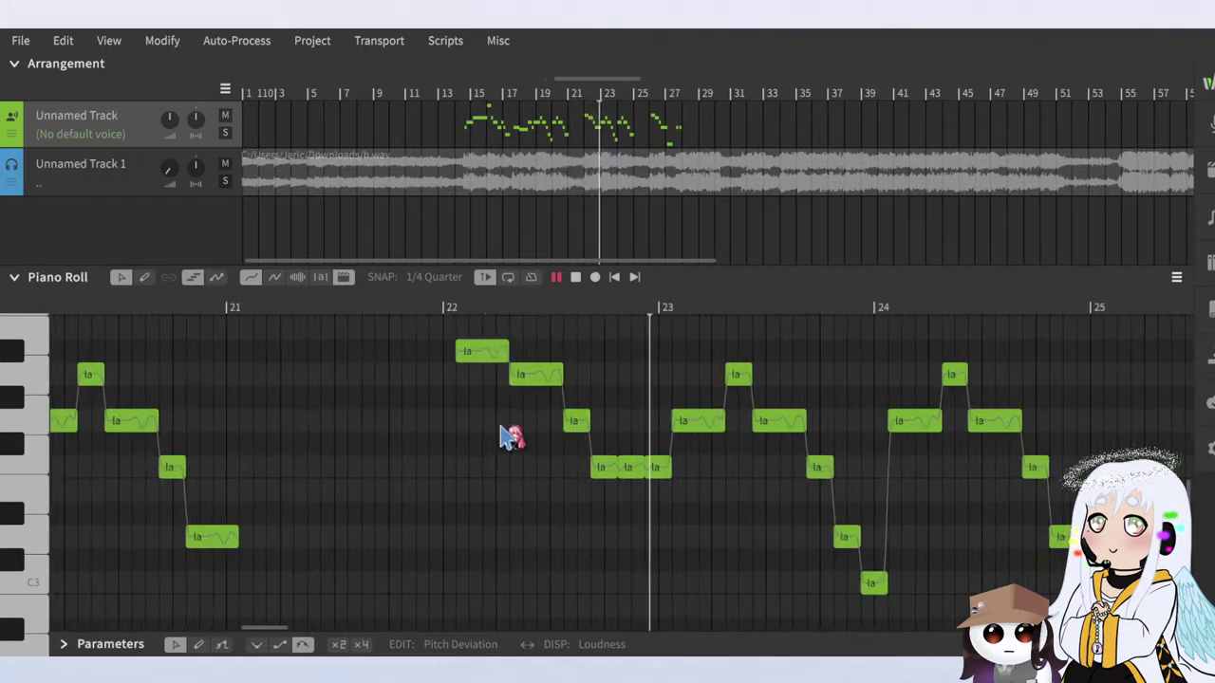
{"action": "scroll", "coordinate": [507, 437], "scroll_direction": "down", "scroll_amount": 2}
{"action": "scroll", "coordinate": [703, 487], "scroll_direction": "up", "scroll_amount": 2}
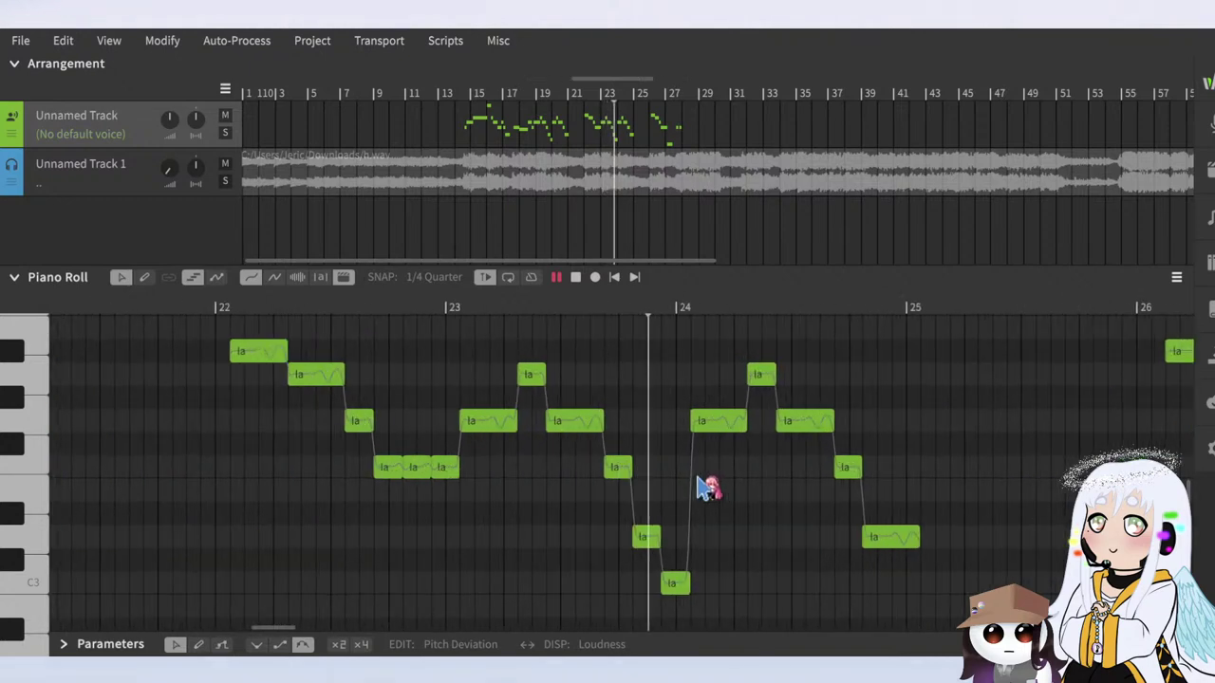
{"action": "scroll", "coordinate": [703, 487], "scroll_direction": "down", "scroll_amount": 2}
{"action": "scroll", "coordinate": [916, 541], "scroll_direction": "up", "scroll_amount": 3}
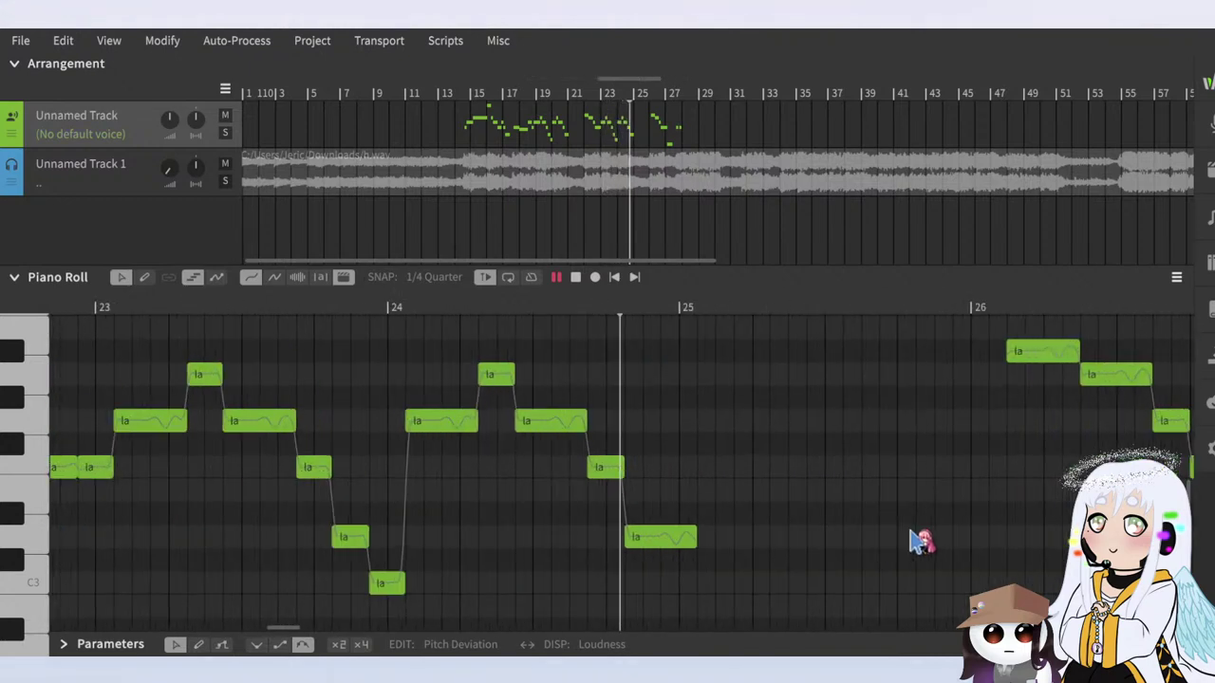
{"action": "scroll", "coordinate": [466, 442], "scroll_direction": "down", "scroll_amount": 5}
{"action": "scroll", "coordinate": [974, 529], "scroll_direction": "up", "scroll_amount": 4}
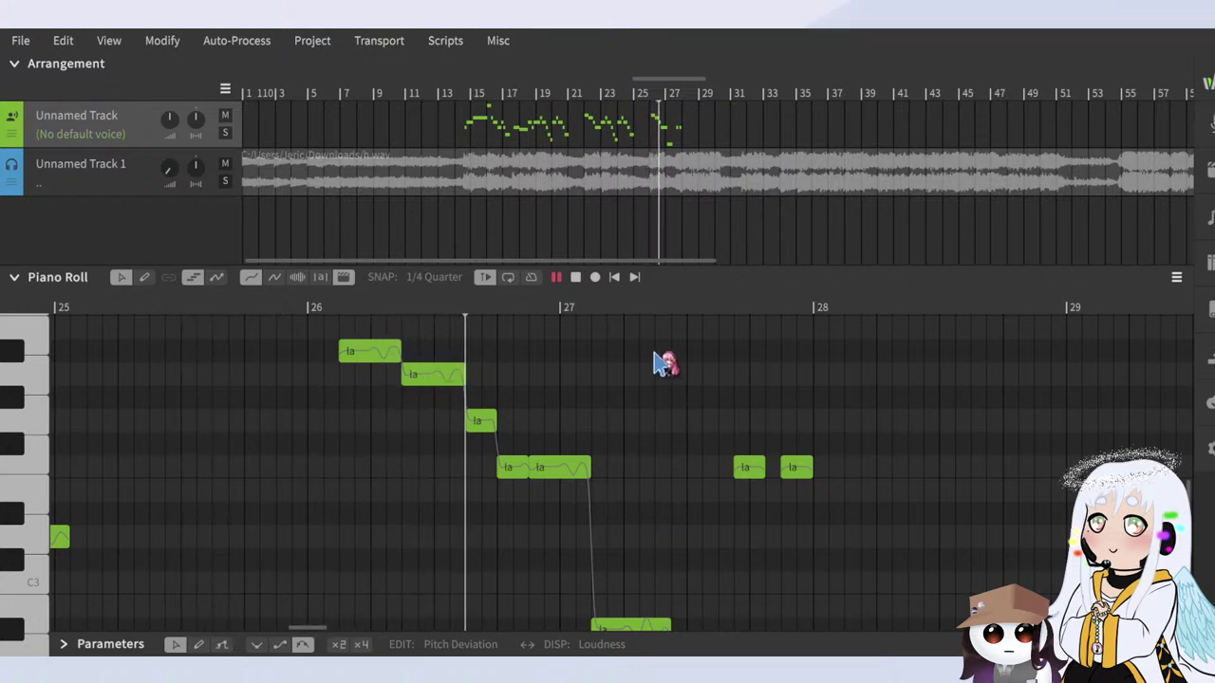
Step: Select the descending six-note phrase in bars 26 and 27, move it a sixteenth of a bar earlier, and play it
{"action": "left_click_drag", "start_coordinate": [664, 363], "coordinate": [342, 466]}
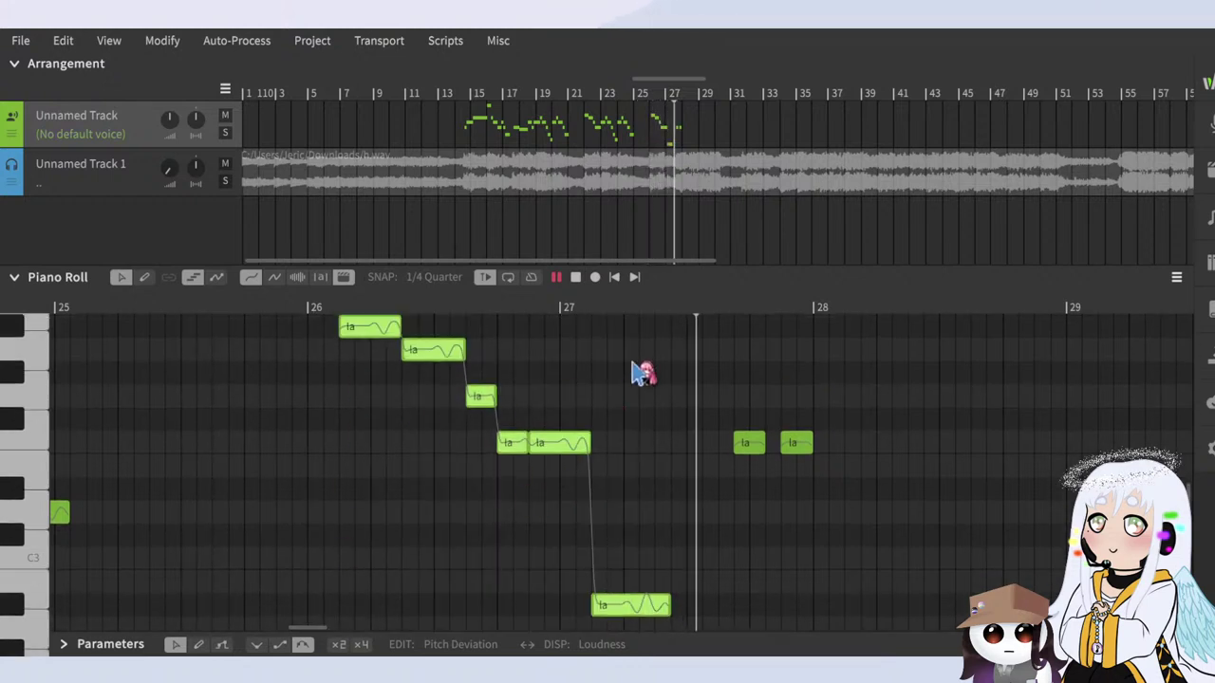
{"action": "key", "text": "space"}
{"action": "left_click_drag", "start_coordinate": [668, 323], "coordinate": [342, 612]}
{"action": "scroll", "coordinate": [381, 375], "scroll_direction": "up", "scroll_amount": 2}
{"action": "left_click", "coordinate": [275, 308]}
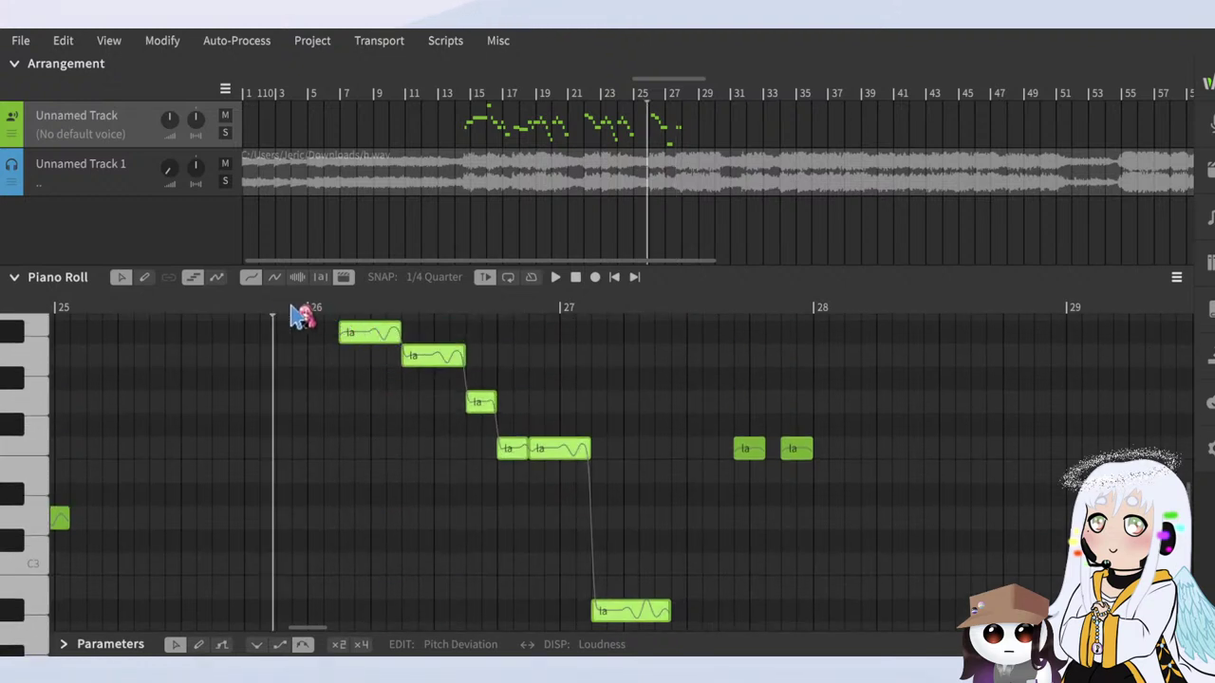
{"action": "left_click_drag", "start_coordinate": [375, 339], "coordinate": [366, 339]}
{"action": "key", "text": "space"}
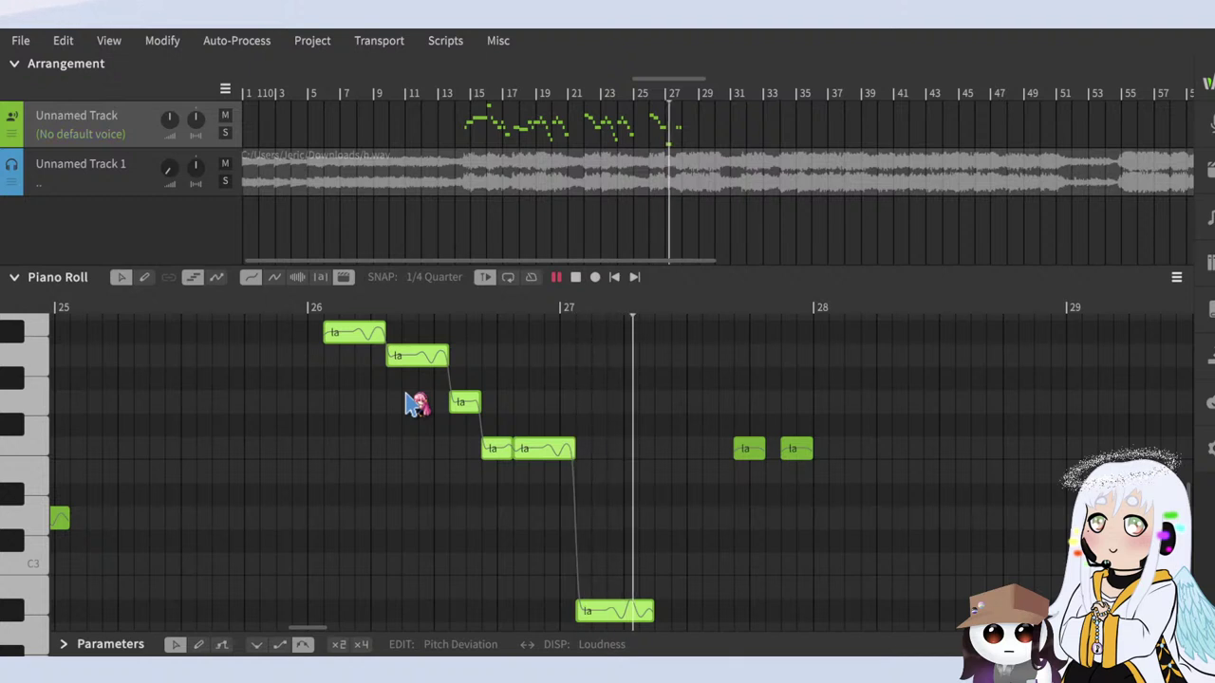
{"action": "key", "text": "space"}
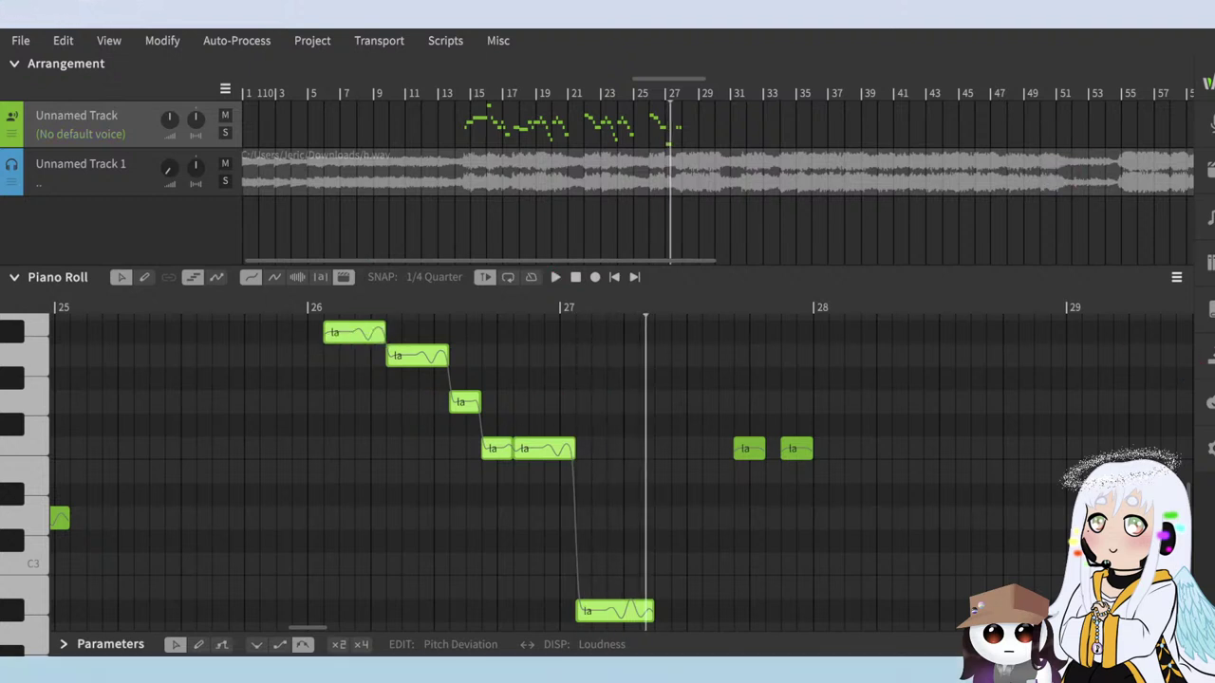
{"action": "left_click", "coordinate": [295, 310]}
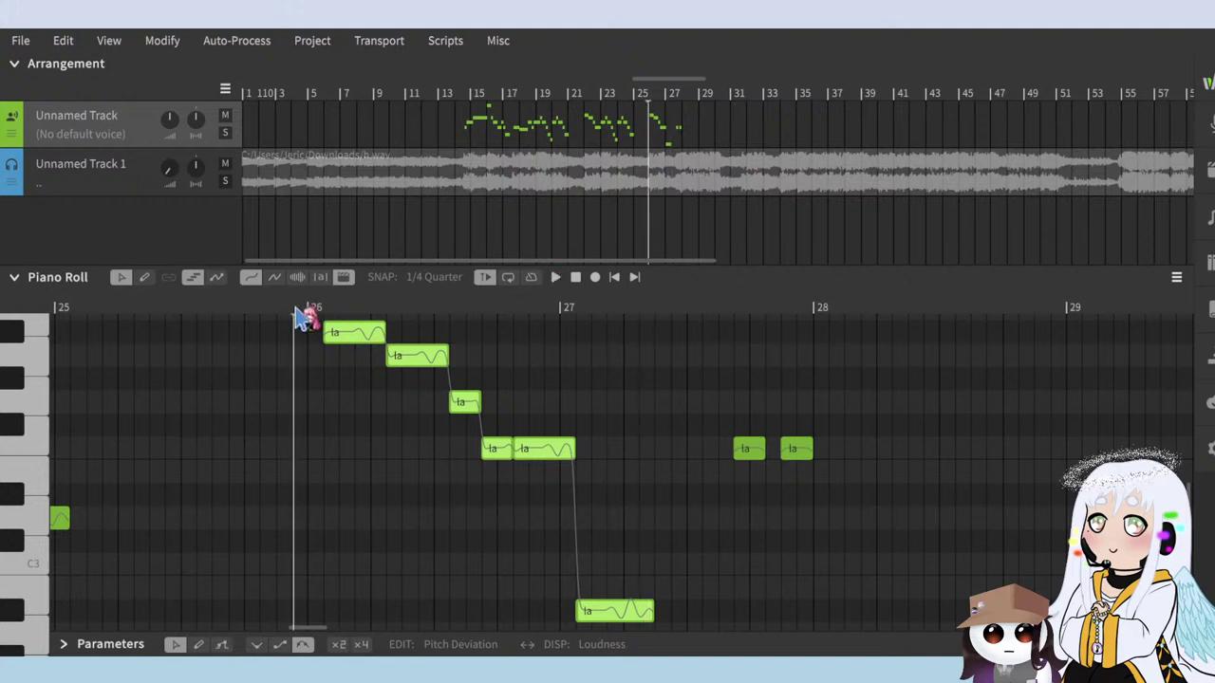
Step: Play the descending phrase in bars 26 and 27 against the audio, continuing toward bar 28
{"action": "key", "text": "space"}
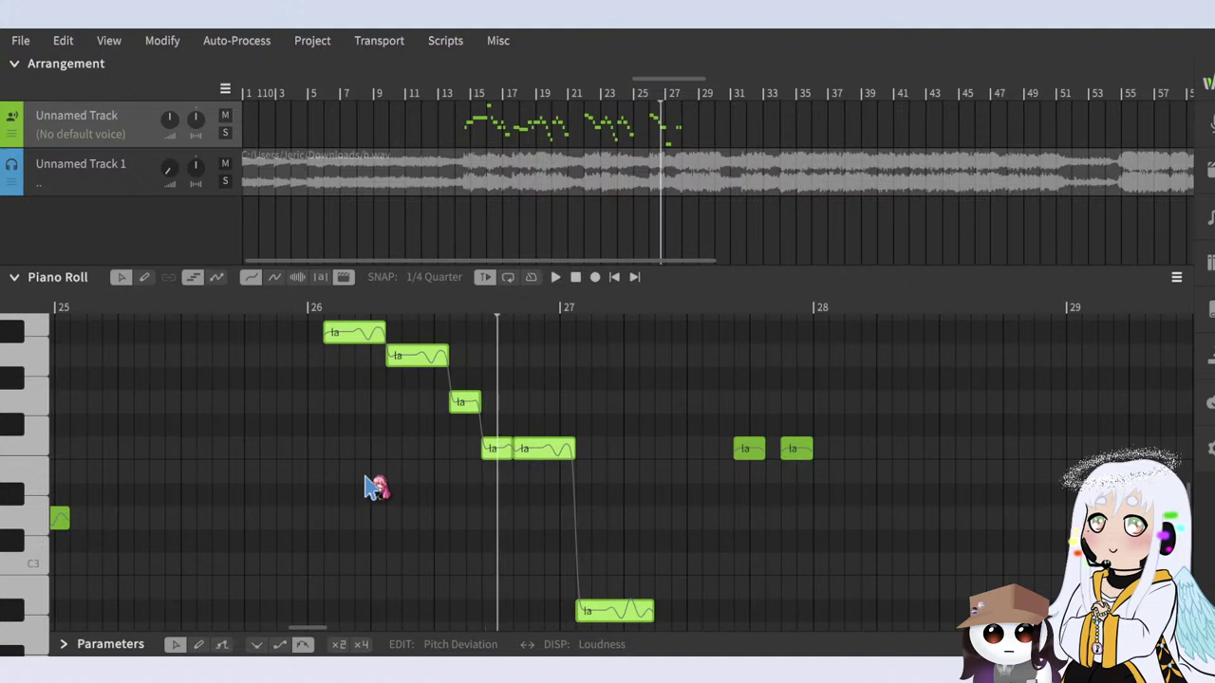
{"action": "key", "text": "space"}
{"action": "key", "text": "space"}
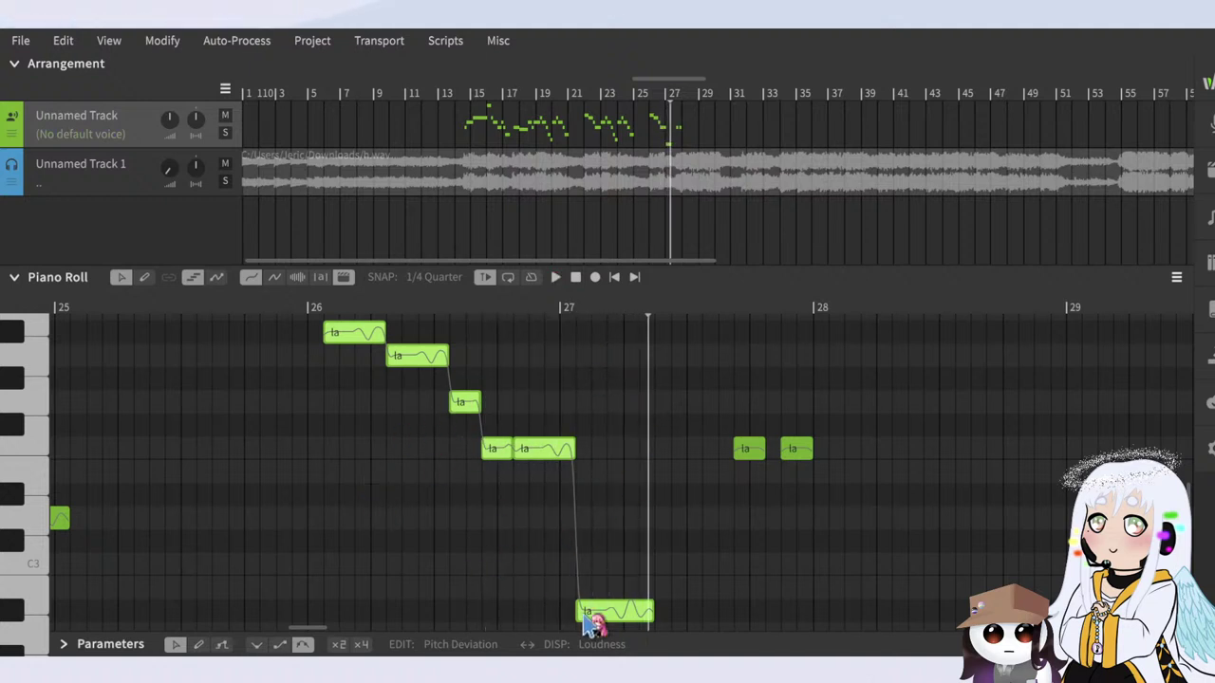
{"action": "scroll", "coordinate": [242, 424], "scroll_direction": "down", "scroll_amount": 3}
{"action": "scroll", "coordinate": [548, 417], "scroll_direction": "up", "scroll_amount": 5}
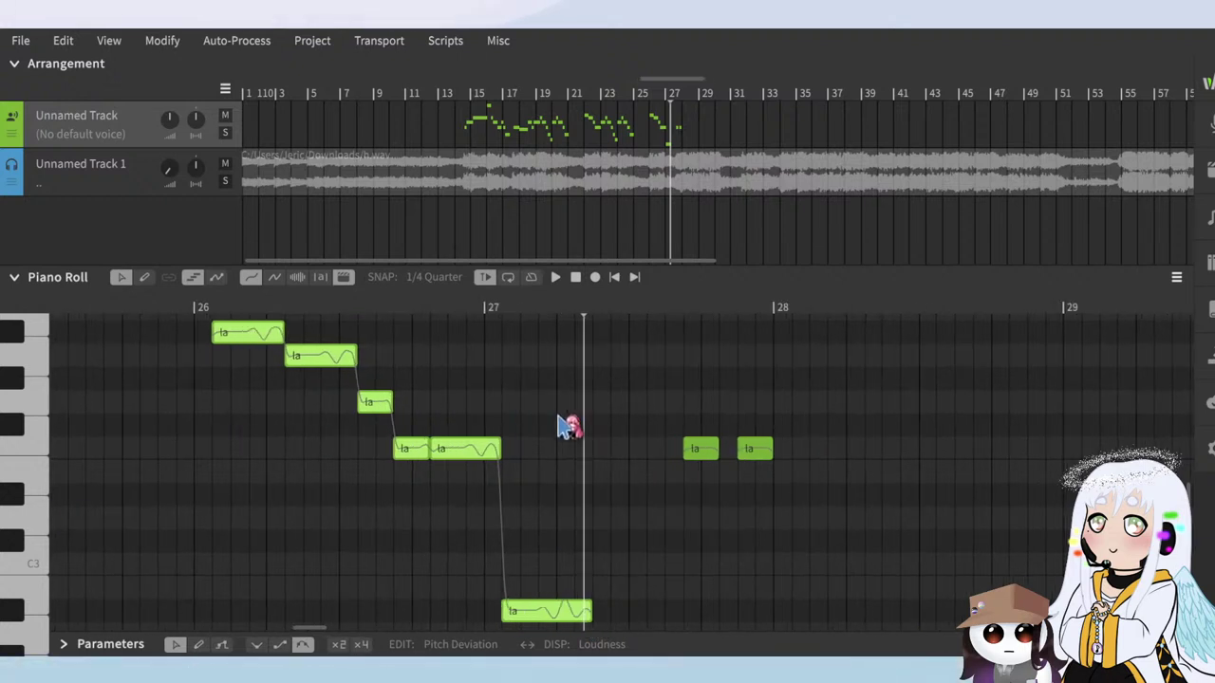
{"action": "key", "text": "space"}
Step: Close the gap between the two F3 notes late in bar 27 and move the pair to end exactly at bar 28
{"action": "left_click", "coordinate": [746, 528]}
{"action": "left_click_drag", "start_coordinate": [767, 454], "coordinate": [748, 453]}
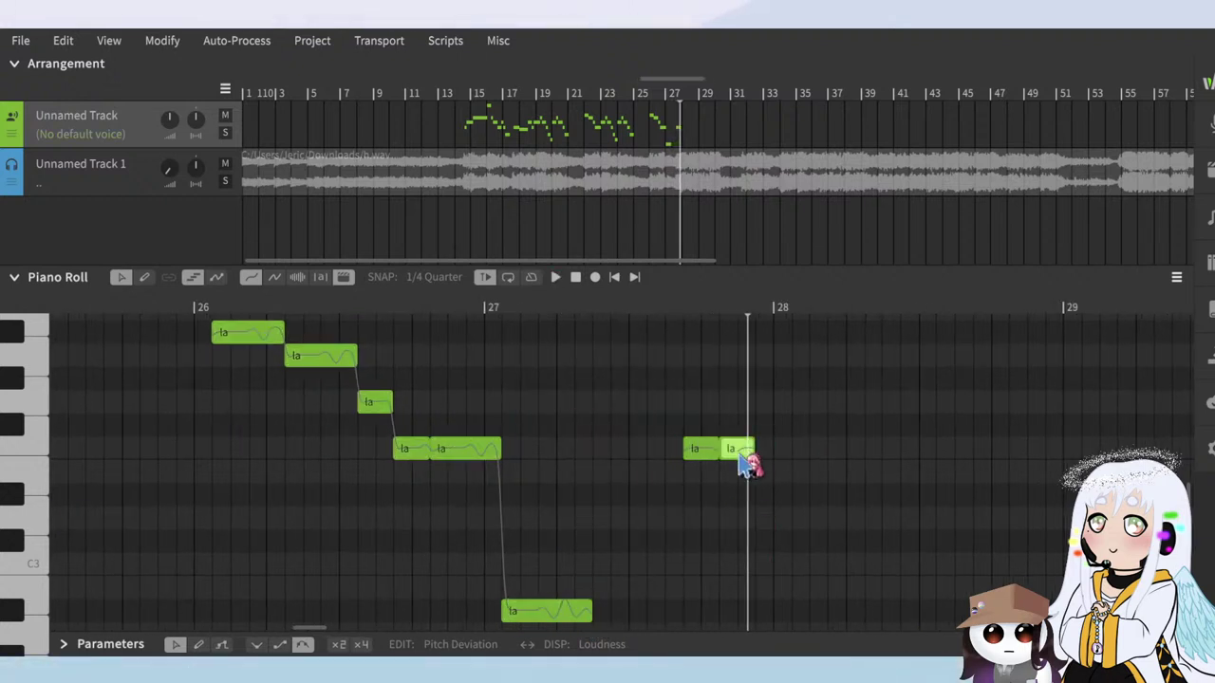
{"action": "left_click", "coordinate": [667, 310]}
{"action": "scroll", "coordinate": [822, 441], "scroll_direction": "up", "scroll_amount": 2}
{"action": "key", "text": "space"}
{"action": "left_click_drag", "start_coordinate": [566, 456], "coordinate": [602, 457]}
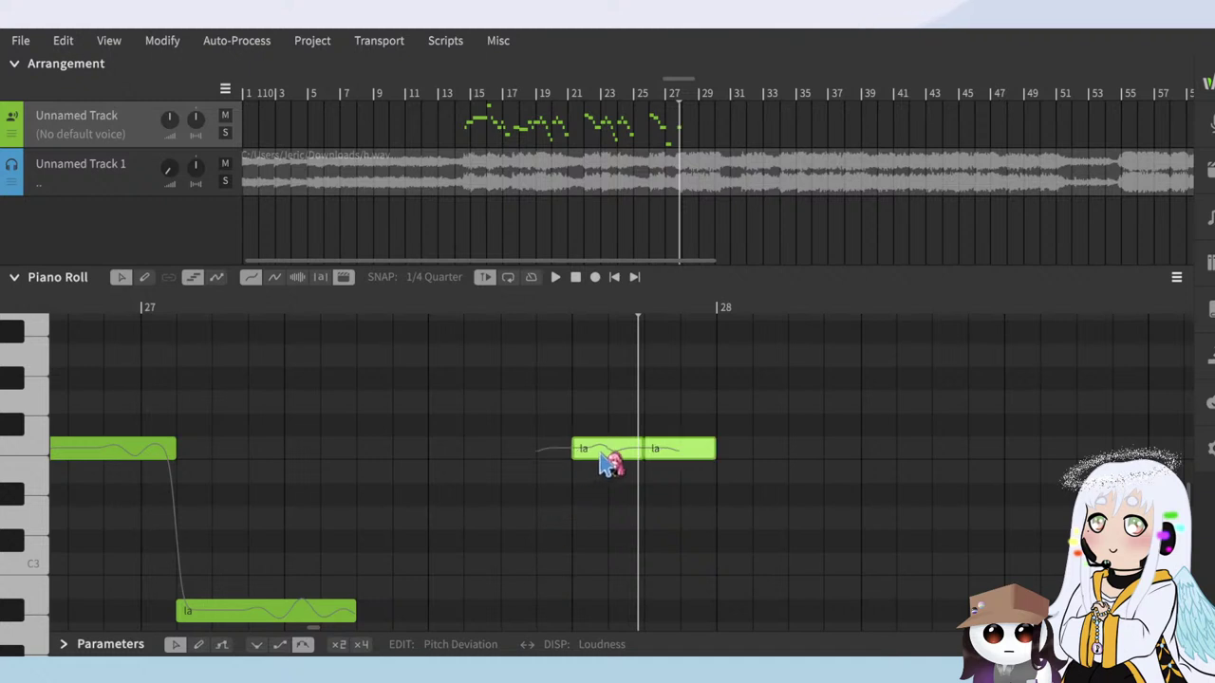
Step: Replay the two F3 notes before bar 28 against the audio, checking their timing and the pitch that follows
{"action": "left_click", "coordinate": [539, 306]}
{"action": "key", "text": "space"}
{"action": "key", "text": "space"}
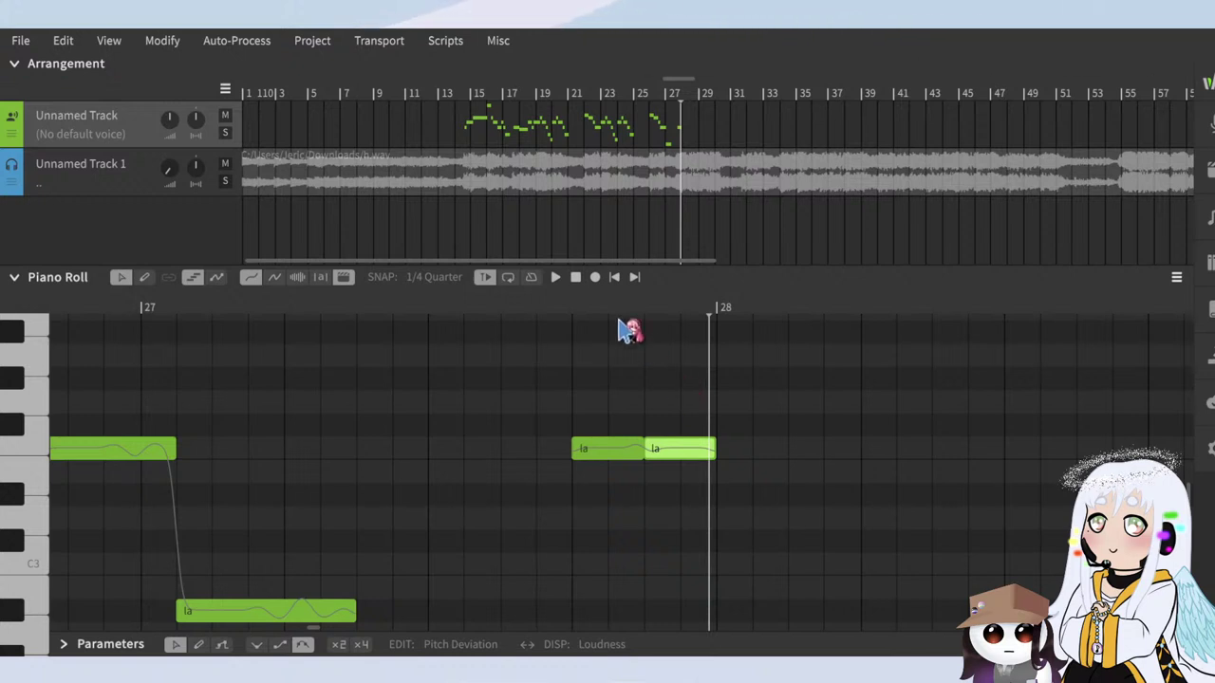
{"action": "left_click", "coordinate": [556, 313]}
{"action": "scroll", "coordinate": [472, 420], "scroll_direction": "down", "scroll_amount": 3}
{"action": "scroll", "coordinate": [757, 503], "scroll_direction": "up", "scroll_amount": 2}
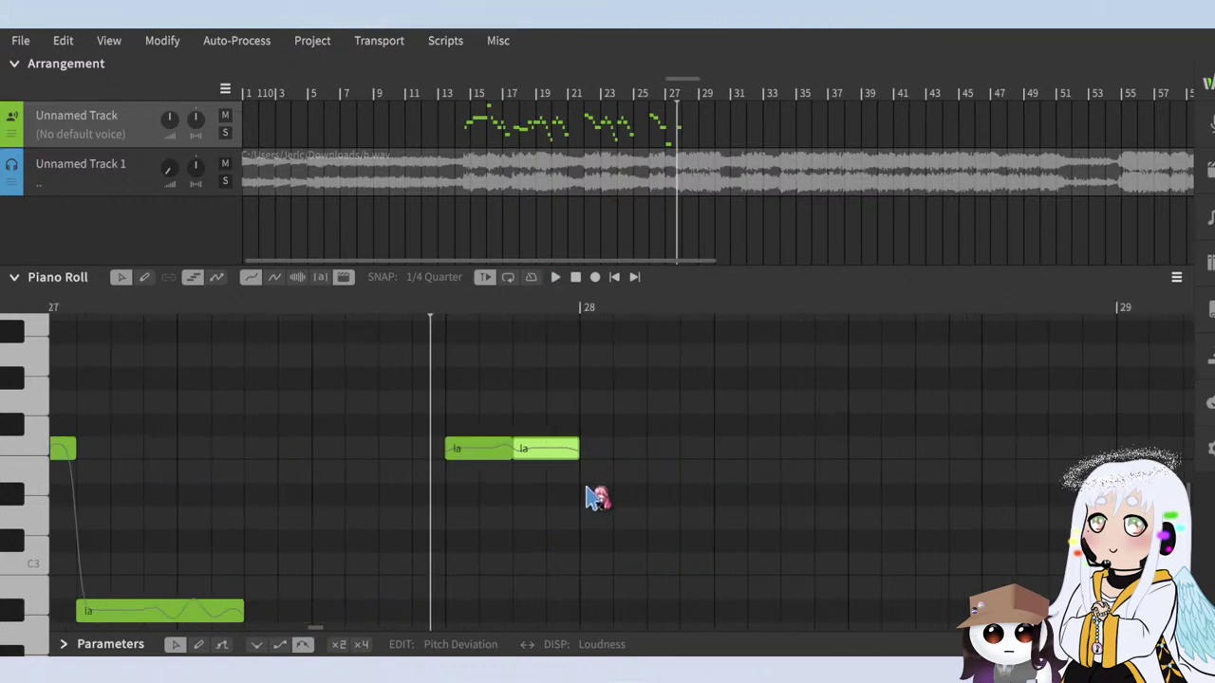
{"action": "left_click", "coordinate": [429, 307]}
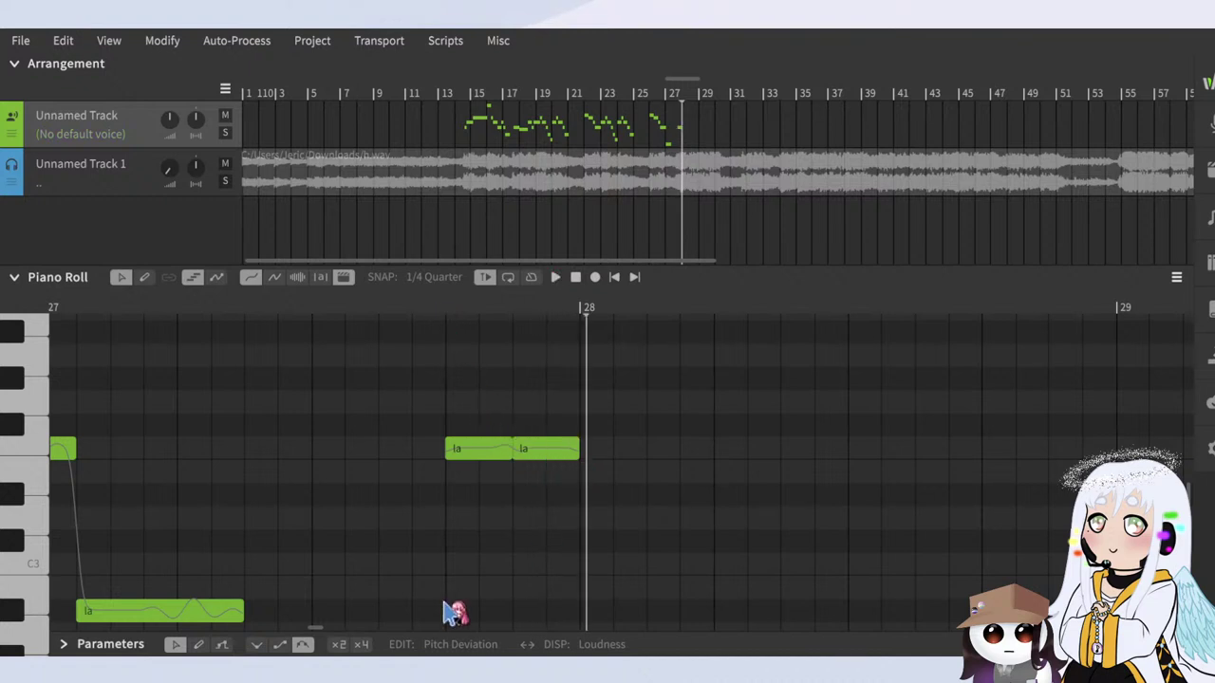
{"action": "scroll", "coordinate": [365, 489], "scroll_direction": "down", "scroll_amount": 2}
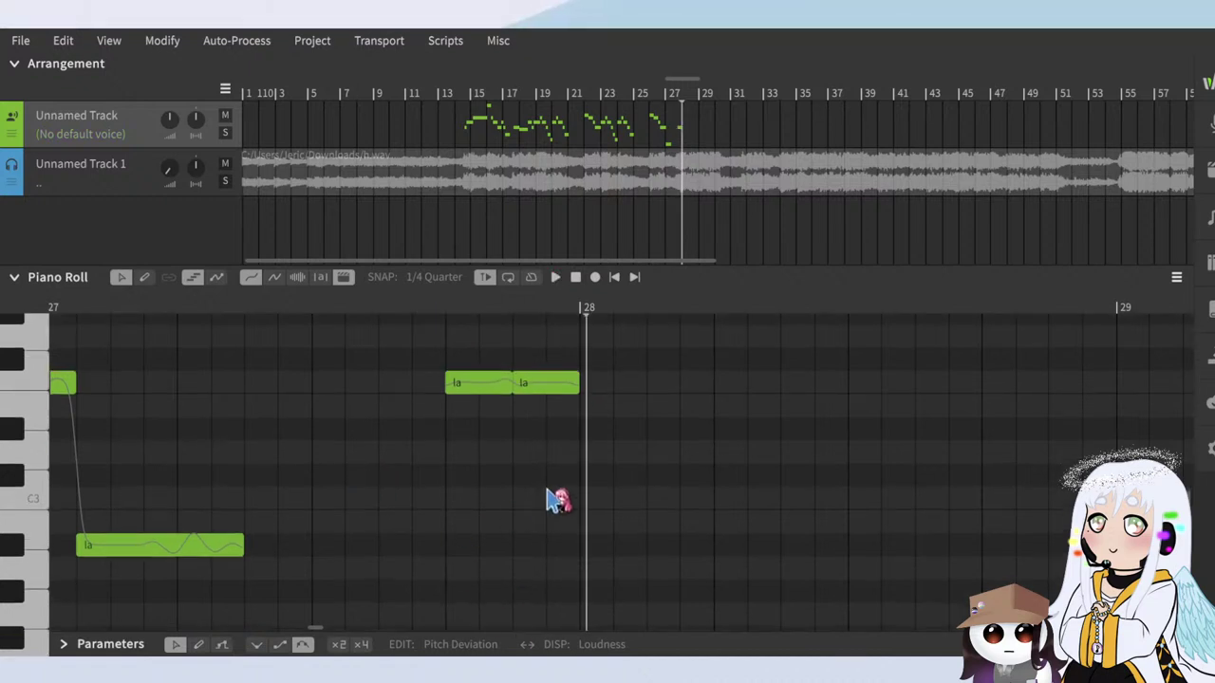
{"action": "scroll", "coordinate": [558, 493], "scroll_direction": "down", "scroll_amount": 3}
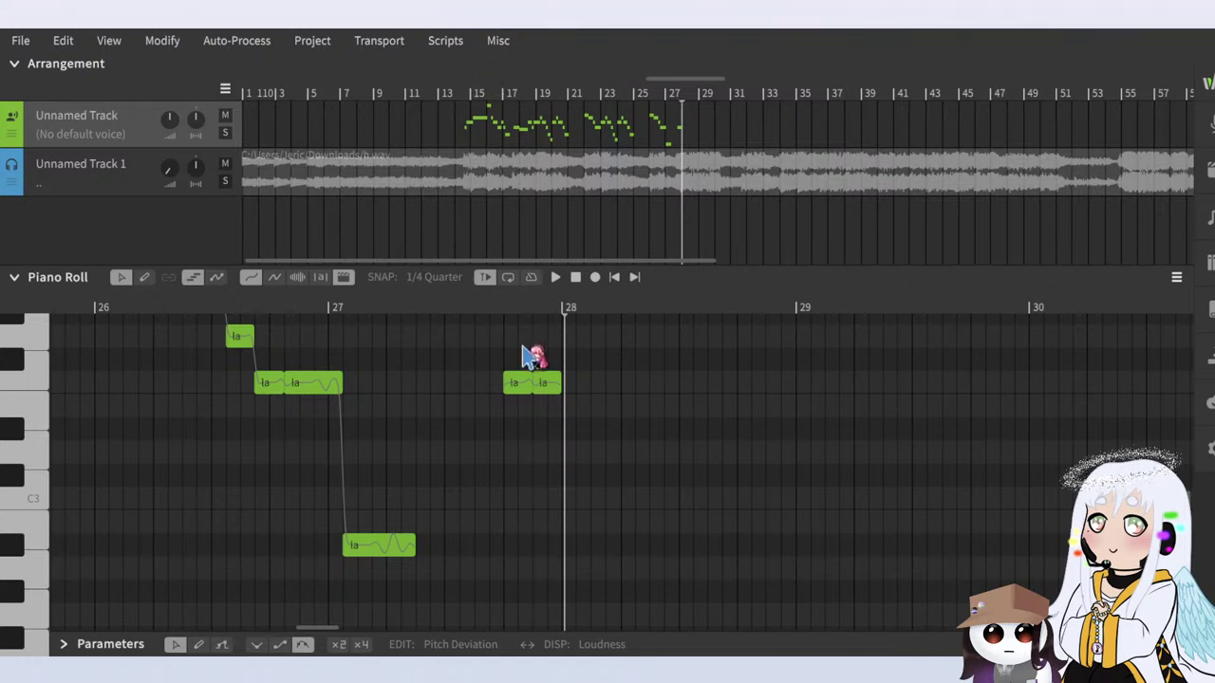
{"action": "scroll", "coordinate": [570, 407], "scroll_direction": "up", "scroll_amount": 2}
{"action": "left_click", "coordinate": [473, 305]}
{"action": "key", "text": "space"}
{"action": "key", "text": "space"}
{"action": "scroll", "coordinate": [632, 474], "scroll_direction": "up", "scroll_amount": 1}
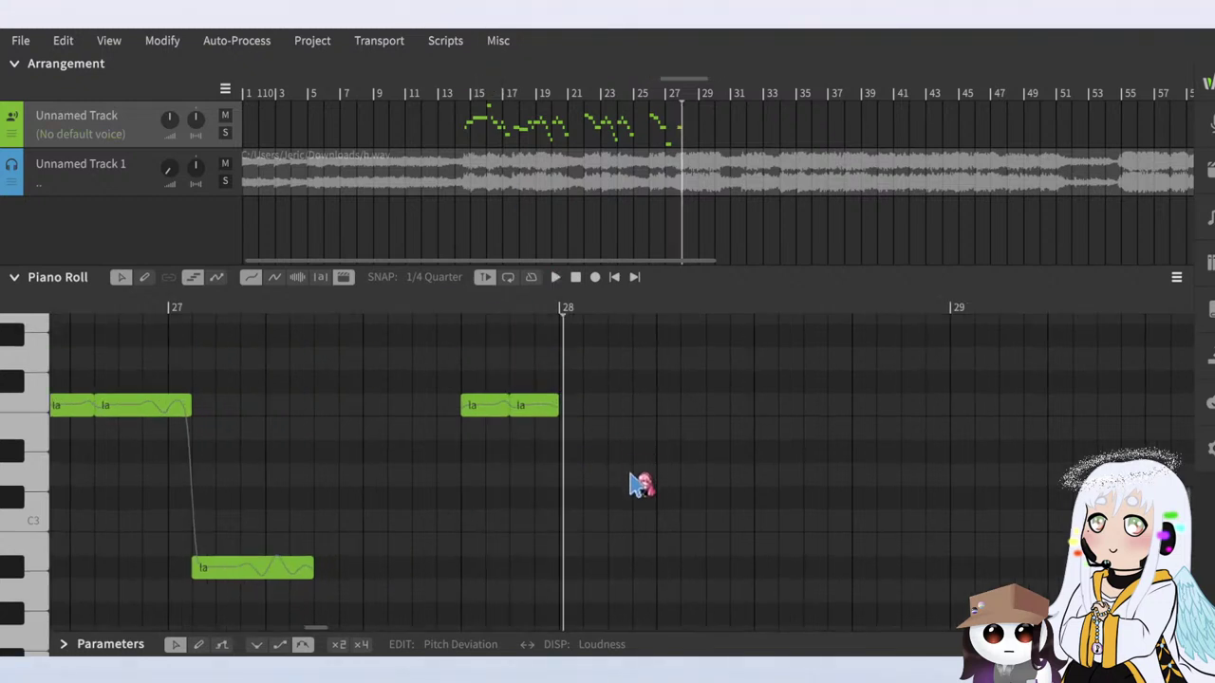
Step: Copy the last F3 note to G3 at the start of bar 28 and play it with the two notes before it
{"action": "scroll", "coordinate": [633, 474], "scroll_direction": "up", "scroll_amount": 1}
{"action": "left_click_drag", "start_coordinate": [503, 408], "coordinate": [580, 363]}
{"action": "left_click", "coordinate": [518, 306]}
{"action": "key", "text": "space"}
{"action": "key", "text": "space"}
{"action": "key", "text": "space"}
{"action": "left_click", "coordinate": [433, 309]}
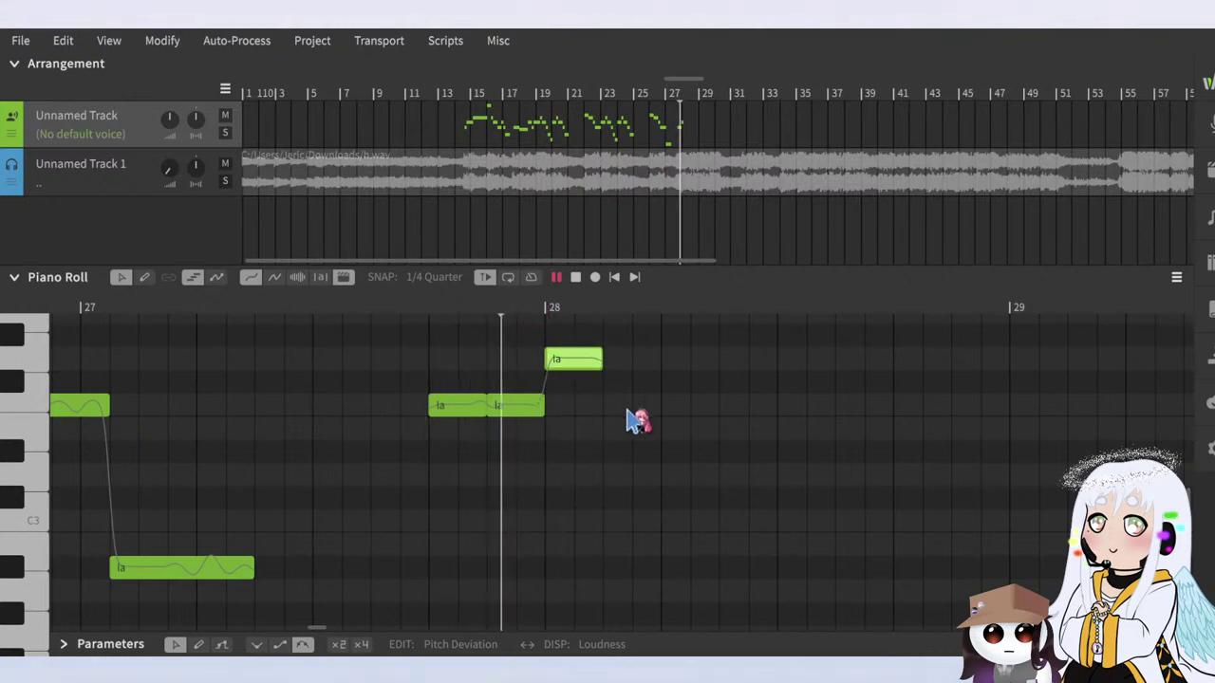
{"action": "scroll", "coordinate": [649, 432], "scroll_direction": "up", "scroll_amount": 1}
{"action": "key", "text": "space"}
Step: Copy the F3 note to A3 directly after the G3 note in bar 28 and play the rising phrase
{"action": "left_click", "coordinate": [631, 412]}
{"action": "left_click_drag", "start_coordinate": [514, 442], "coordinate": [636, 363]}
{"action": "left_click", "coordinate": [586, 310]}
{"action": "key", "text": "space"}
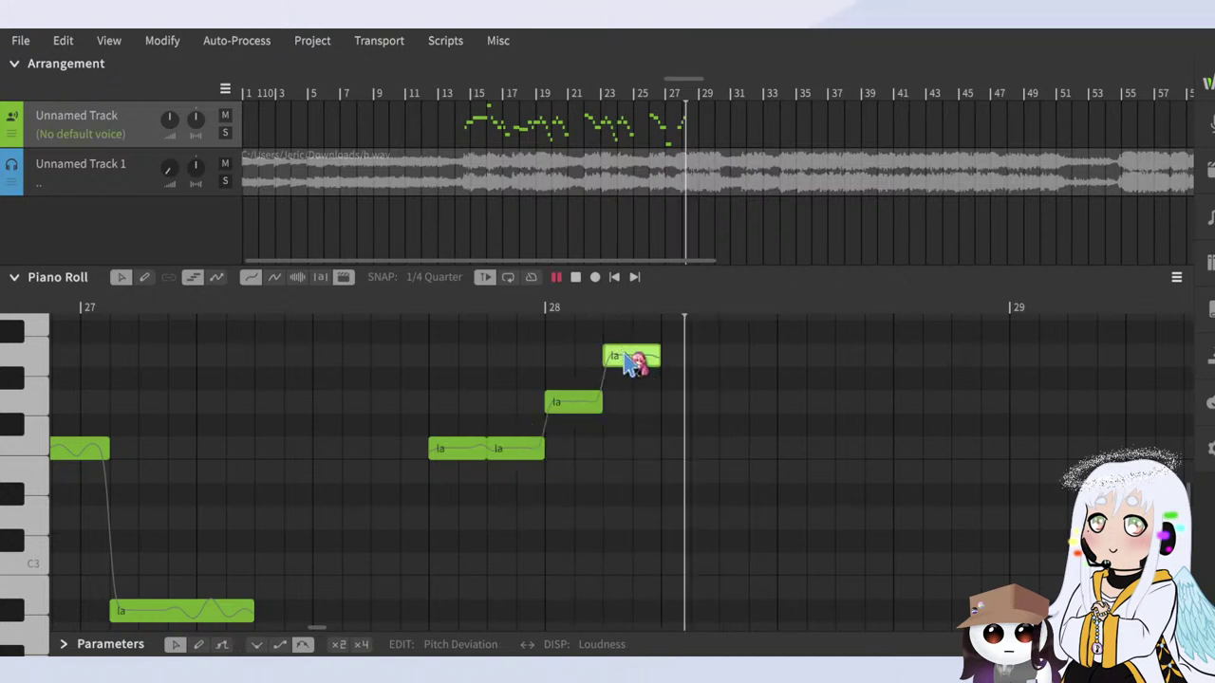
{"action": "key", "text": "space"}
{"action": "left_click", "coordinate": [400, 309]}
{"action": "key", "text": "space"}
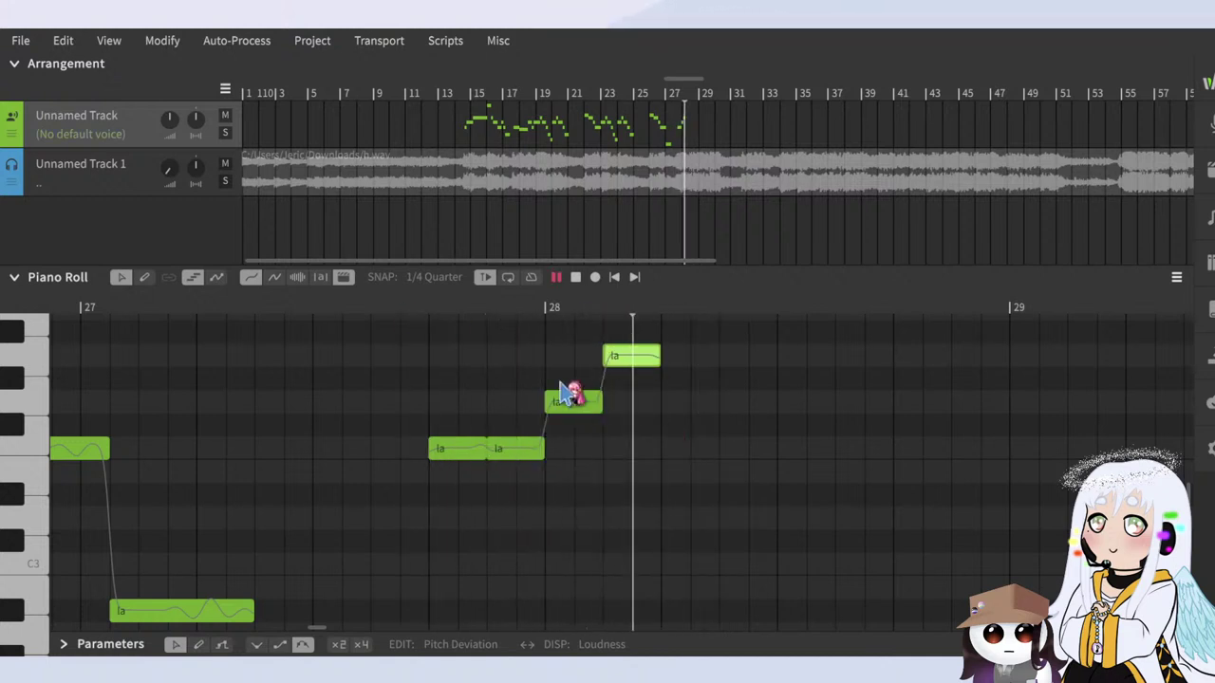
{"action": "key", "text": "space"}
{"action": "left_click", "coordinate": [401, 312]}
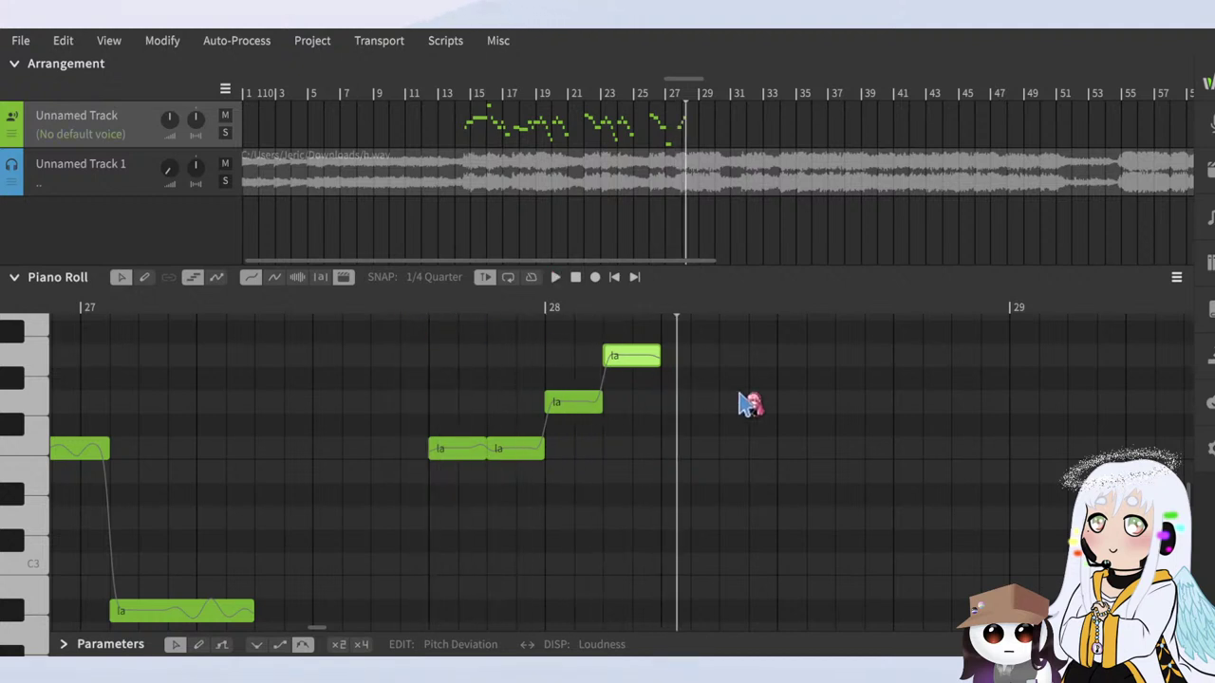
Step: Copy the F3 note to A#3 in bar 28, leaving an eighth-note gap after the A3 note, and play it
{"action": "key", "text": "ctrl+v"}
{"action": "scroll", "coordinate": [628, 434], "scroll_direction": "up", "scroll_amount": 2}
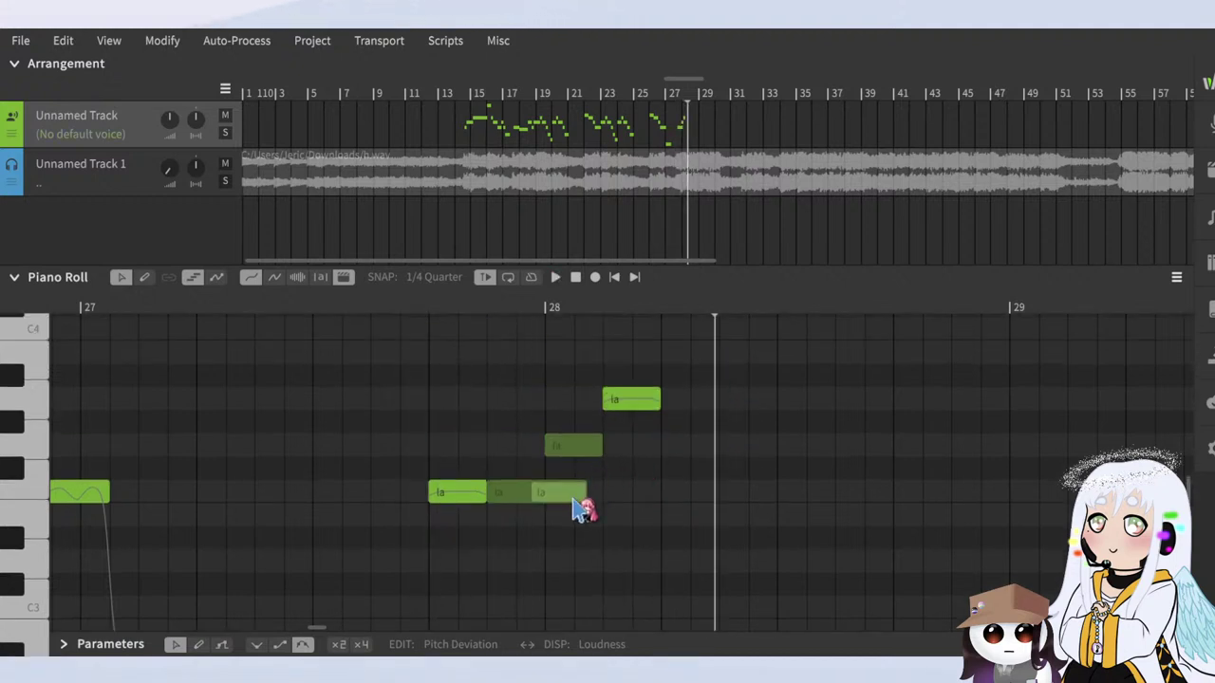
{"action": "left_click_drag", "start_coordinate": [569, 496], "coordinate": [751, 360]}
{"action": "key", "text": "space"}
{"action": "key", "text": "space"}
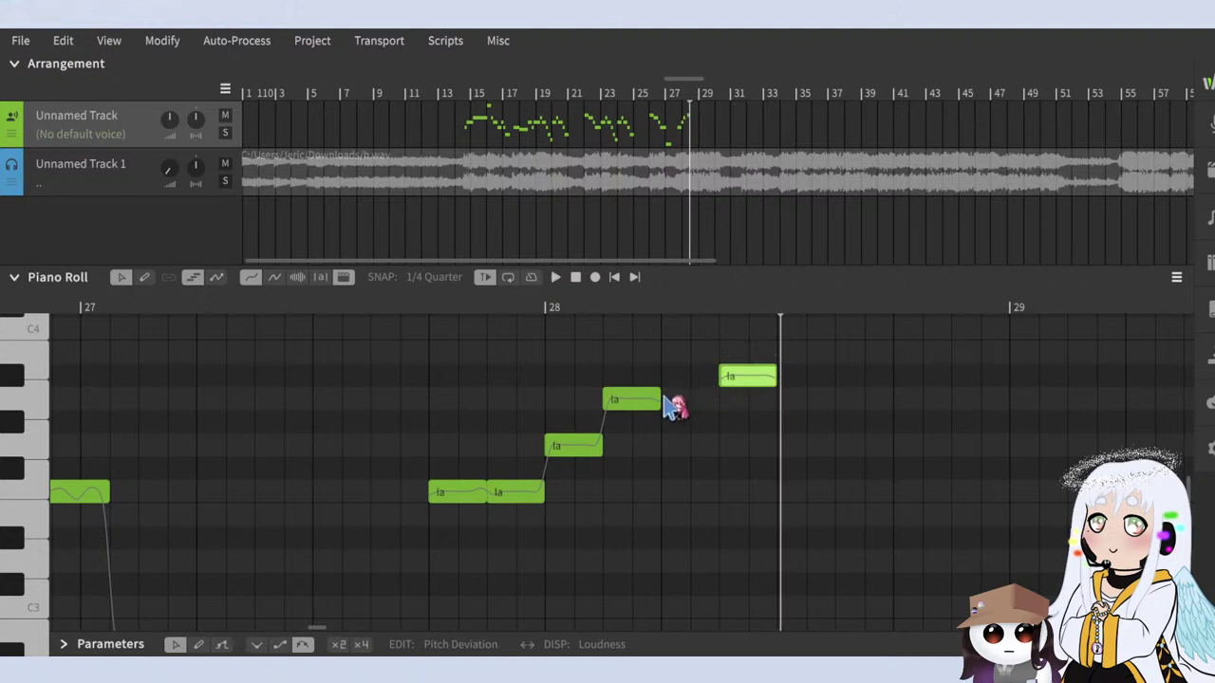
Step: Lengthen the A3 note in bar 28 to meet the A#3 note and replay the phrase
{"action": "left_click_drag", "start_coordinate": [662, 399], "coordinate": [718, 416]}
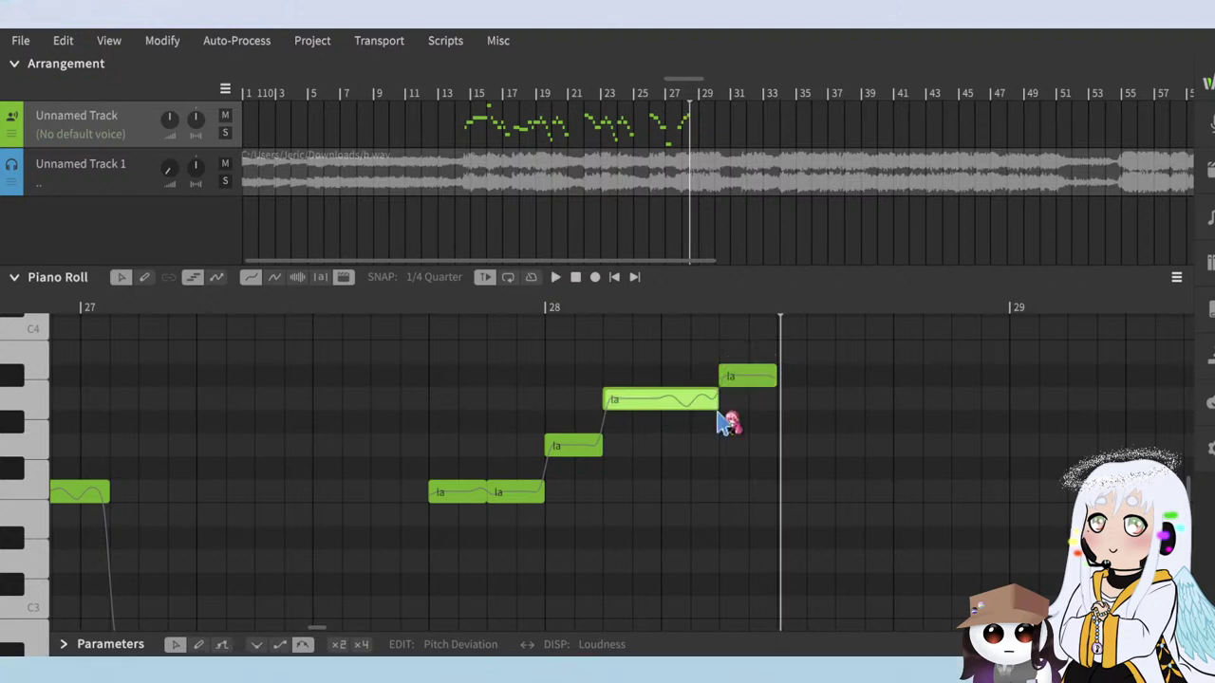
{"action": "left_click", "coordinate": [424, 309]}
{"action": "key", "text": "space"}
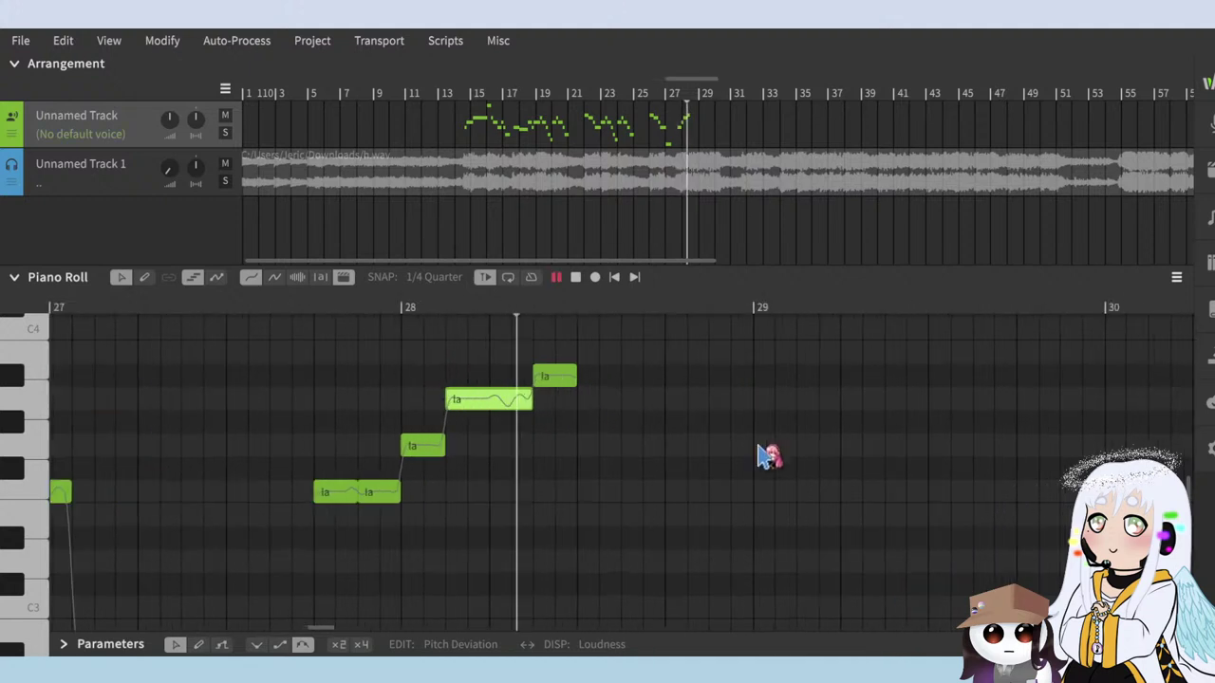
{"action": "scroll", "coordinate": [758, 446], "scroll_direction": "up", "scroll_amount": 1}
{"action": "key", "text": "space"}
Step: Copy the long A3 note to directly after the A#3 note in bar 28 and play the phrase against the audio
{"action": "key", "text": "ctrl+v"}
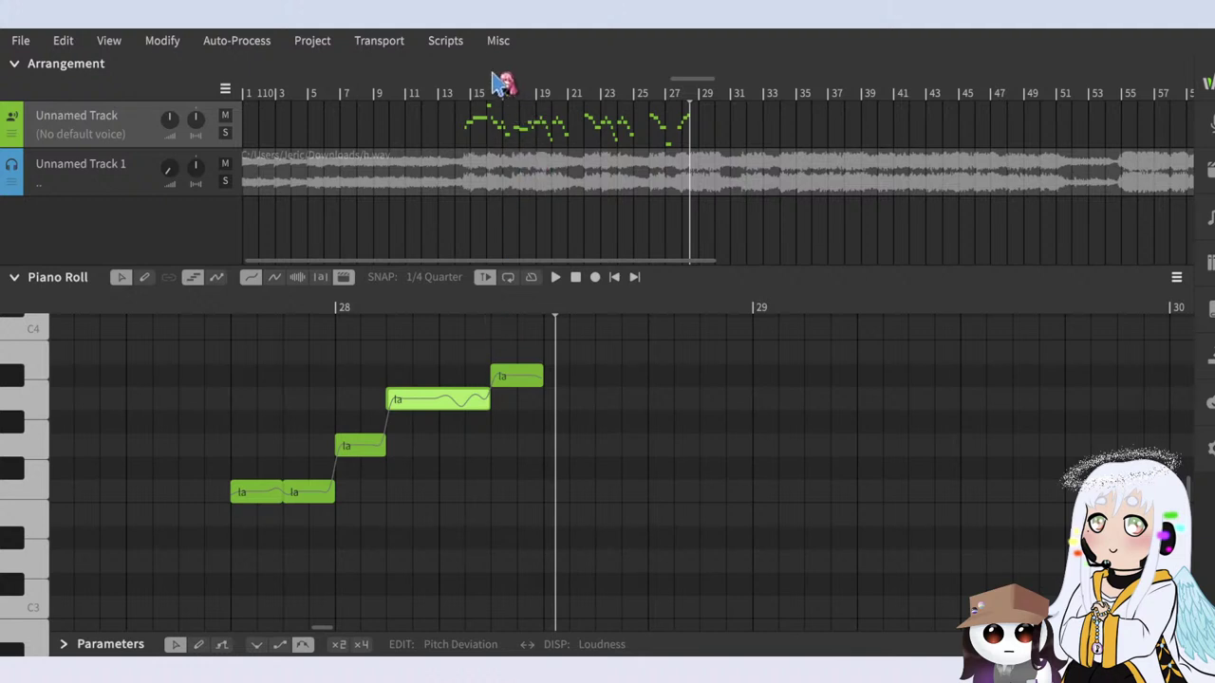
{"action": "key", "text": "Delete"}
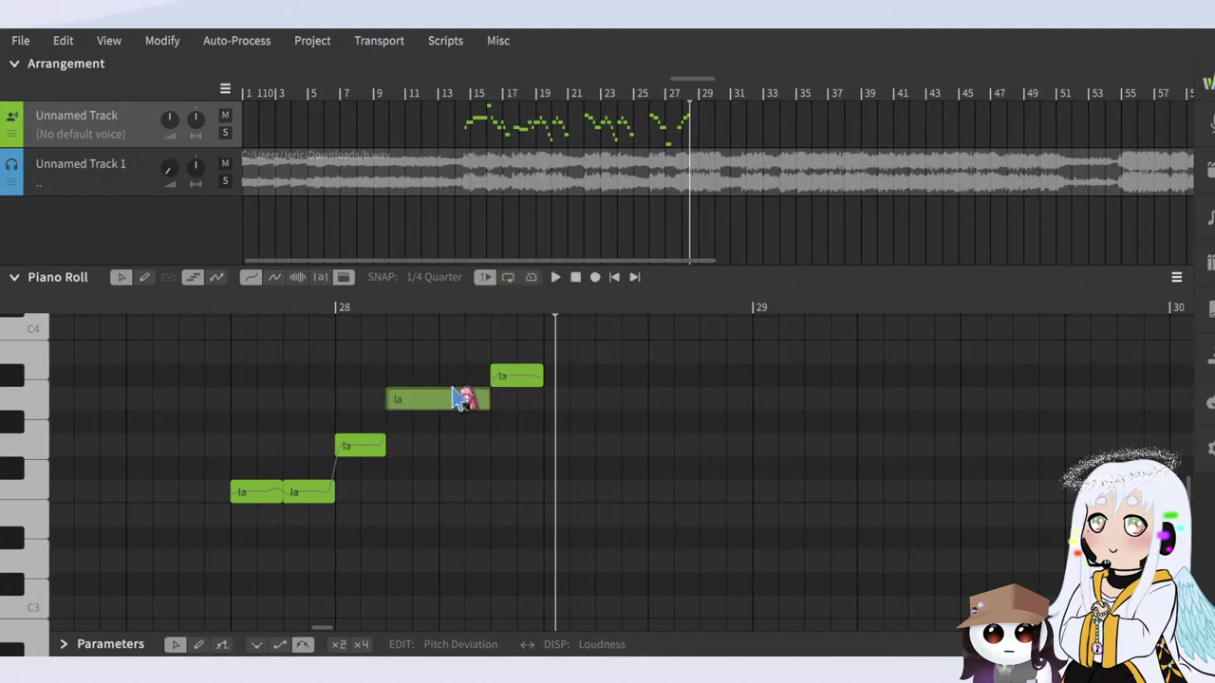
{"action": "left_click_drag", "start_coordinate": [453, 388], "coordinate": [601, 397]}
{"action": "left_click", "coordinate": [268, 309]}
{"action": "key", "text": "space"}
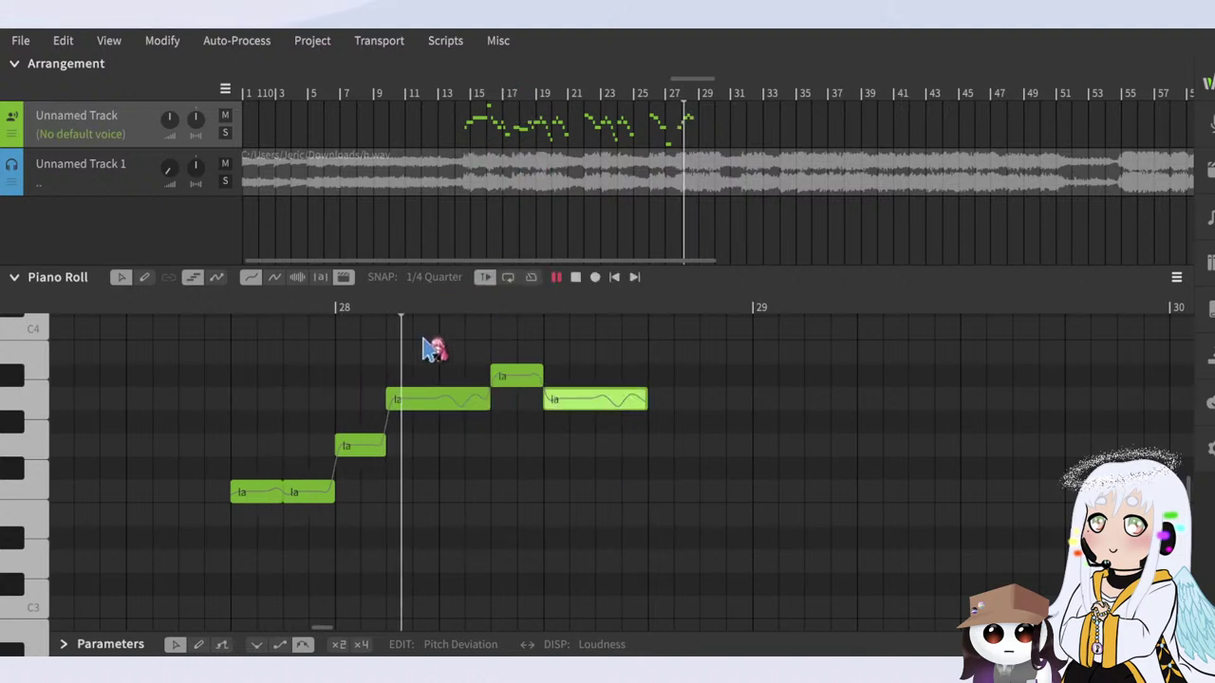
{"action": "left_click", "coordinate": [533, 377]}
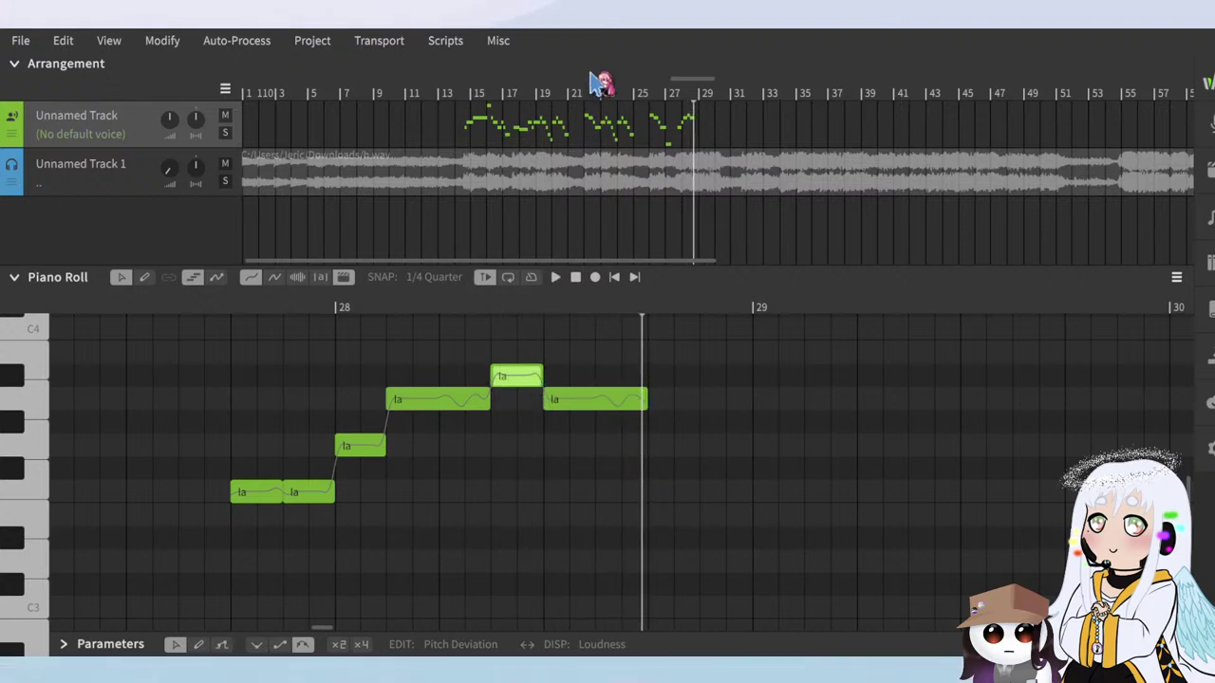
{"action": "left_click", "coordinate": [247, 307]}
{"action": "key", "text": "space"}
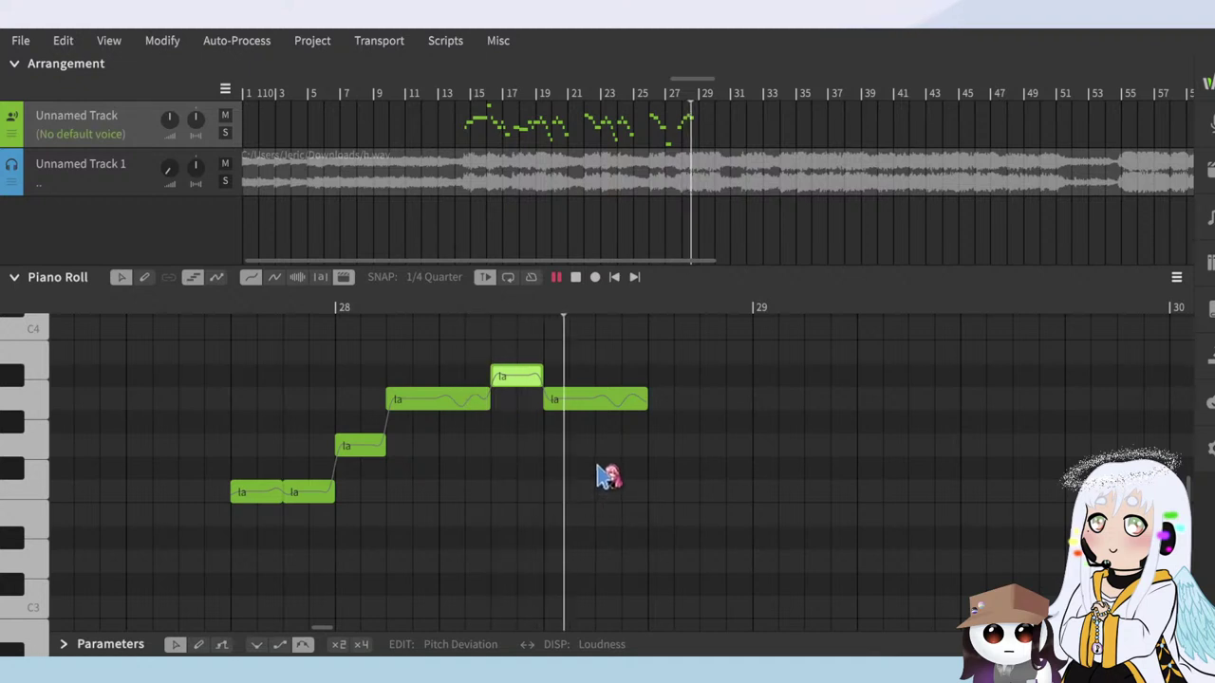
{"action": "key", "text": "space"}
Step: Add short copied notes on G3 and F3 to finish bar 28 and on G3 at the start of bar 29
{"action": "key", "text": "Delete"}
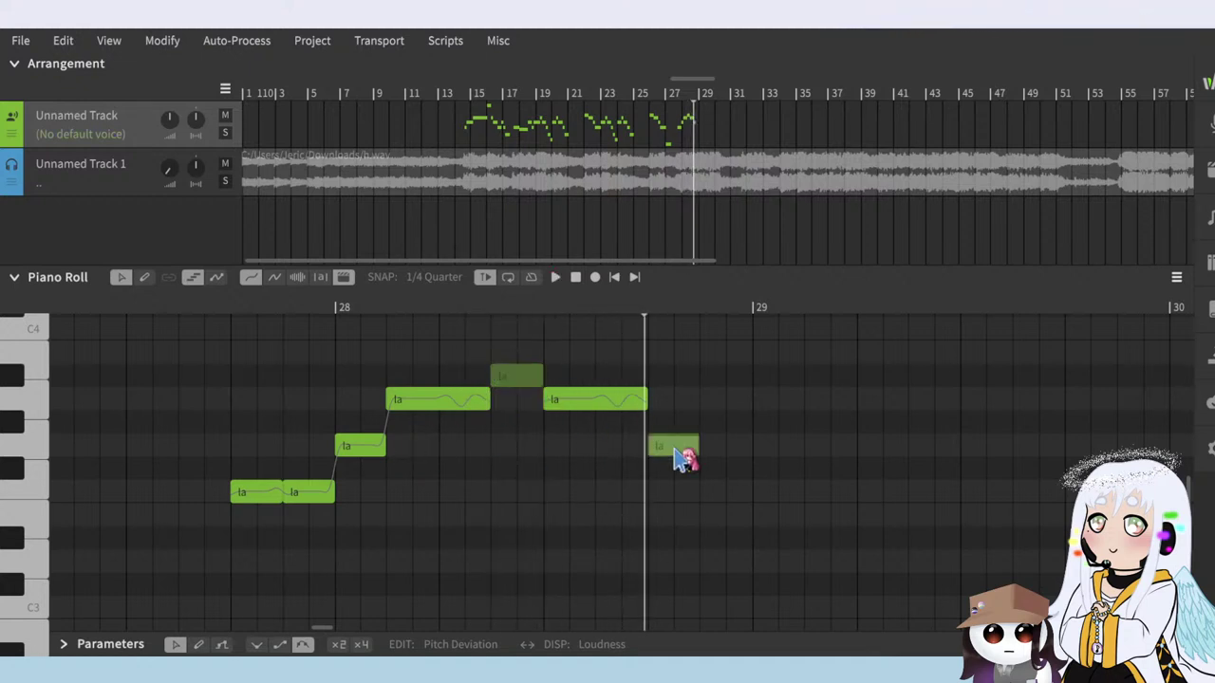
{"action": "key", "text": "space"}
{"action": "left_click", "coordinate": [688, 483]}
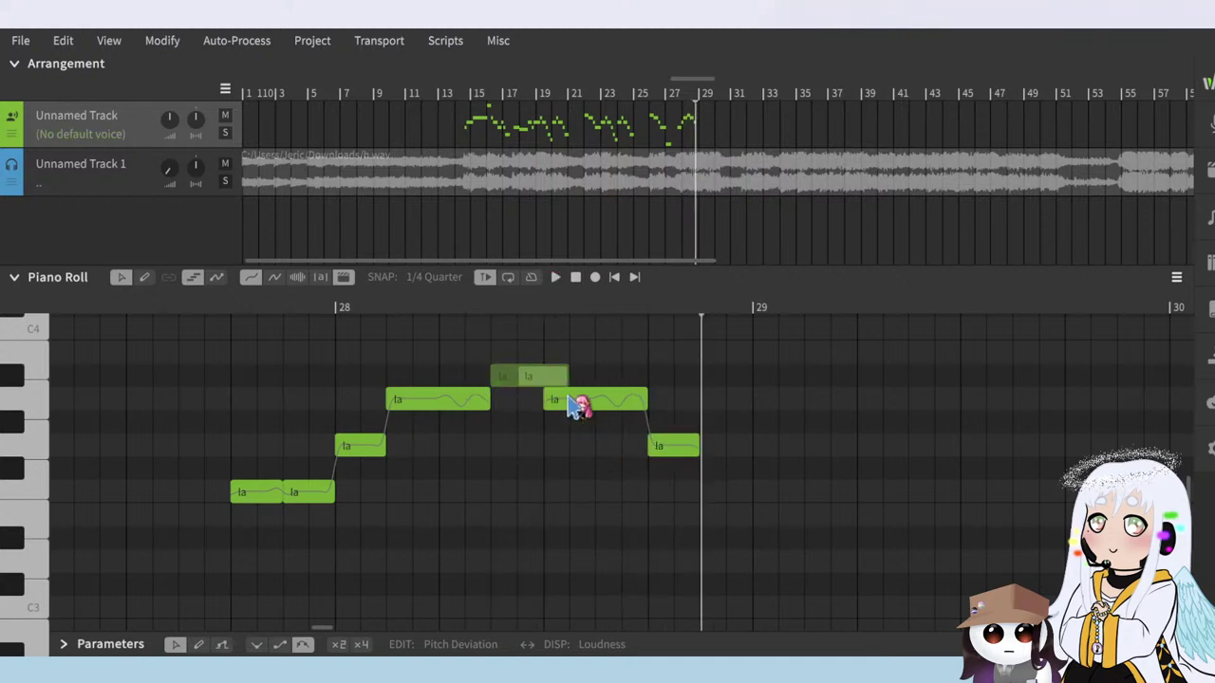
{"action": "left_click_drag", "start_coordinate": [568, 397], "coordinate": [787, 454]}
{"action": "key", "text": "space"}
{"action": "key", "text": "space"}
Step: Copy the A#3 note into bar 29, play the passage, and settle the copy on F3 a quarter of the way into the bar
{"action": "left_click_drag", "start_coordinate": [529, 380], "coordinate": [530, 519]}
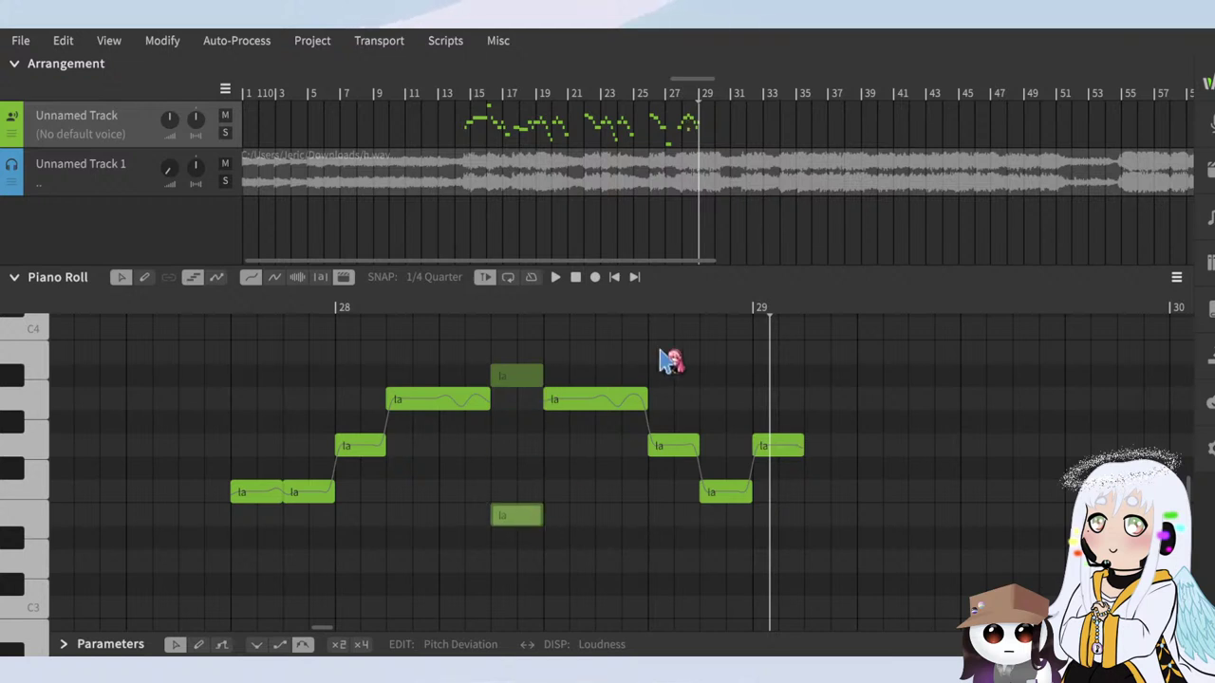
{"action": "left_click_drag", "start_coordinate": [465, 305], "coordinate": [494, 309]}
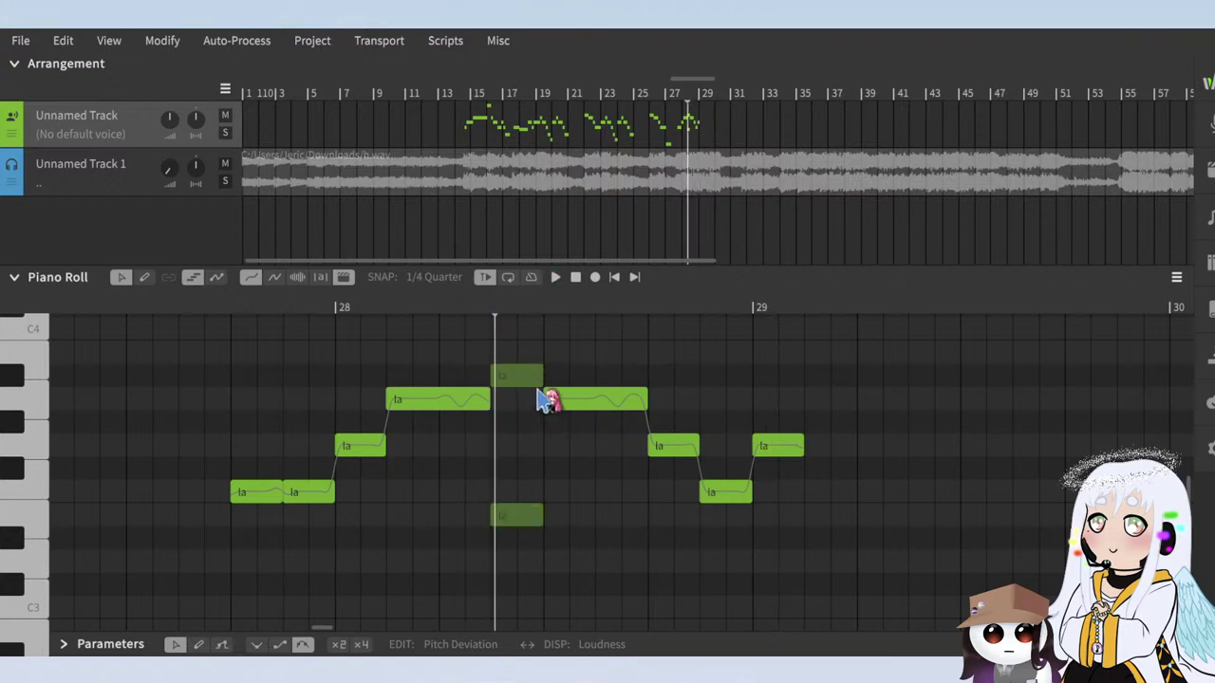
{"action": "mouse_move", "coordinate": [531, 381]}
{"action": "left_mouse_down"}
{"action": "mouse_move", "coordinate": [527, 495]}
{"action": "mouse_move", "coordinate": [532, 358]}
{"action": "mouse_move", "coordinate": [532, 379]}
{"action": "left_mouse_up"}
{"action": "left_click_drag", "start_coordinate": [536, 507], "coordinate": [954, 419]}
{"action": "key", "text": "space"}
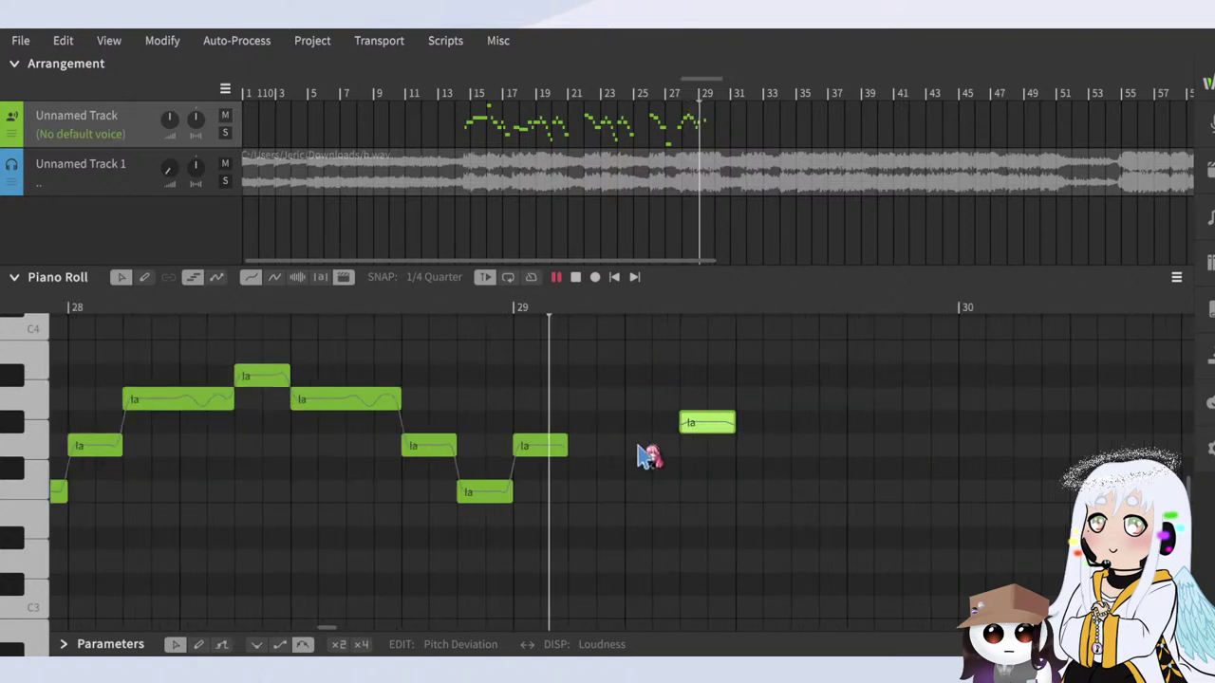
{"action": "key", "text": "space"}
{"action": "key", "text": "space"}
{"action": "left_click_drag", "start_coordinate": [693, 429], "coordinate": [675, 508]}
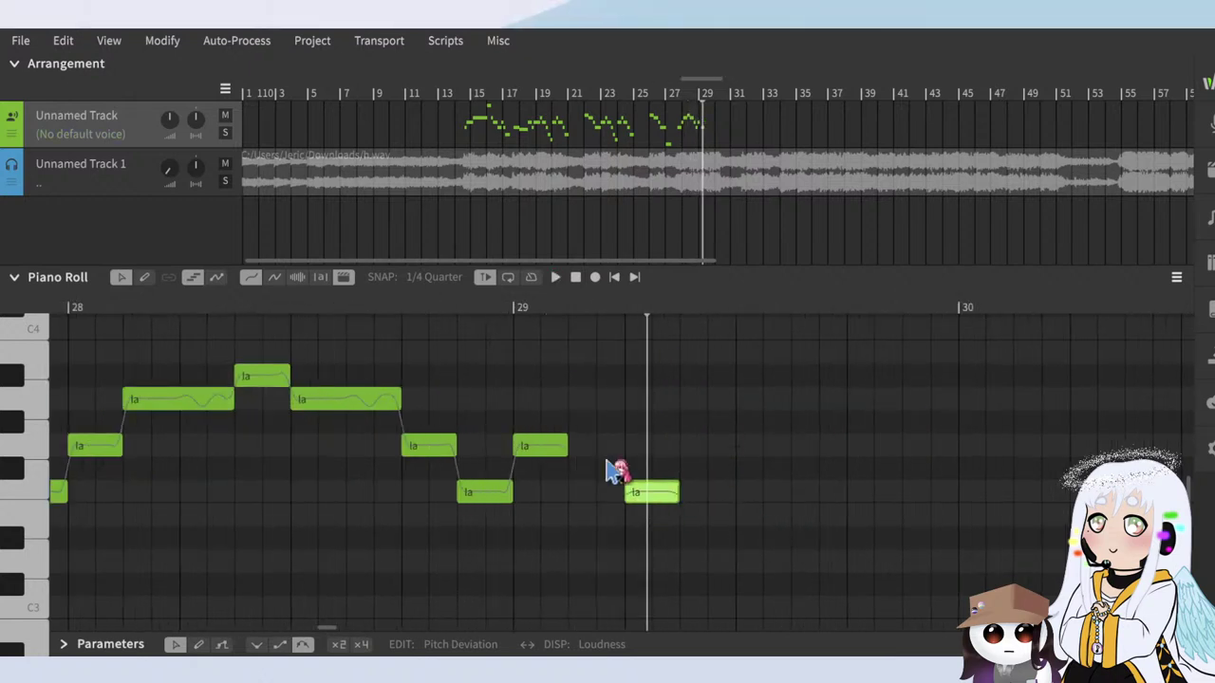
Step: Lengthen the G3 note at the start of bar 29 to meet the following F3 note and play the phrase
{"action": "left_click", "coordinate": [335, 309]}
{"action": "key", "text": "space"}
{"action": "scroll", "coordinate": [384, 463], "scroll_direction": "down", "scroll_amount": 2}
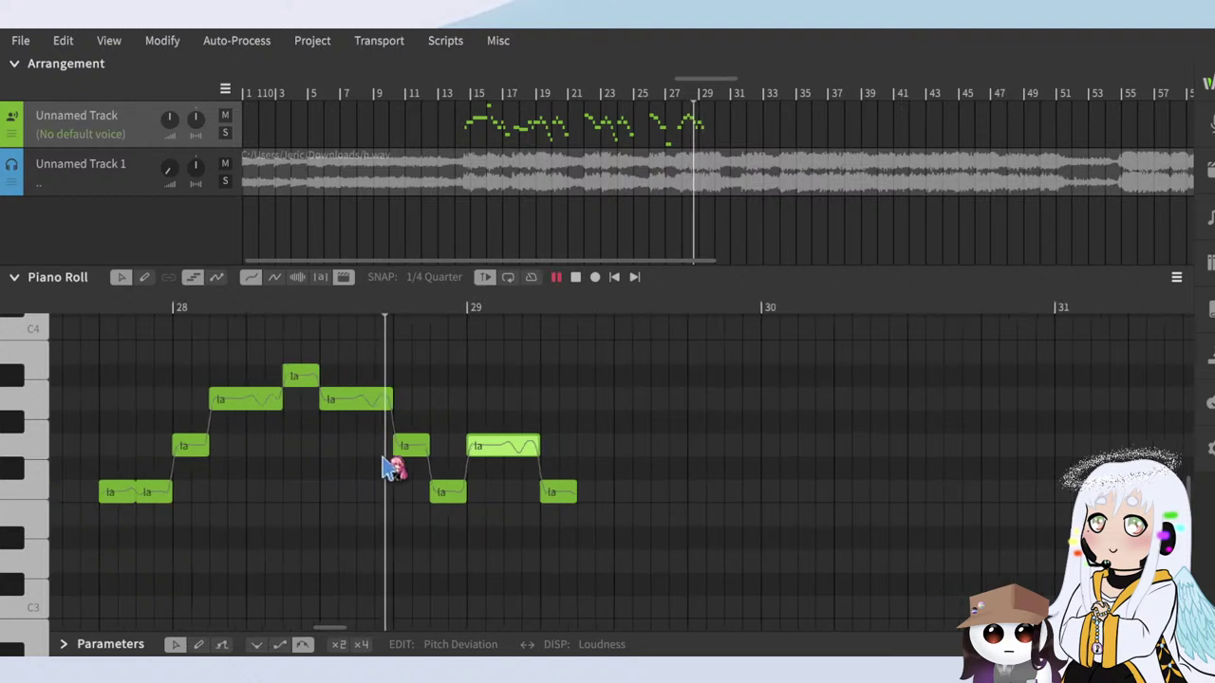
{"action": "scroll", "coordinate": [654, 489], "scroll_direction": "up", "scroll_amount": 2}
{"action": "key", "text": "space"}
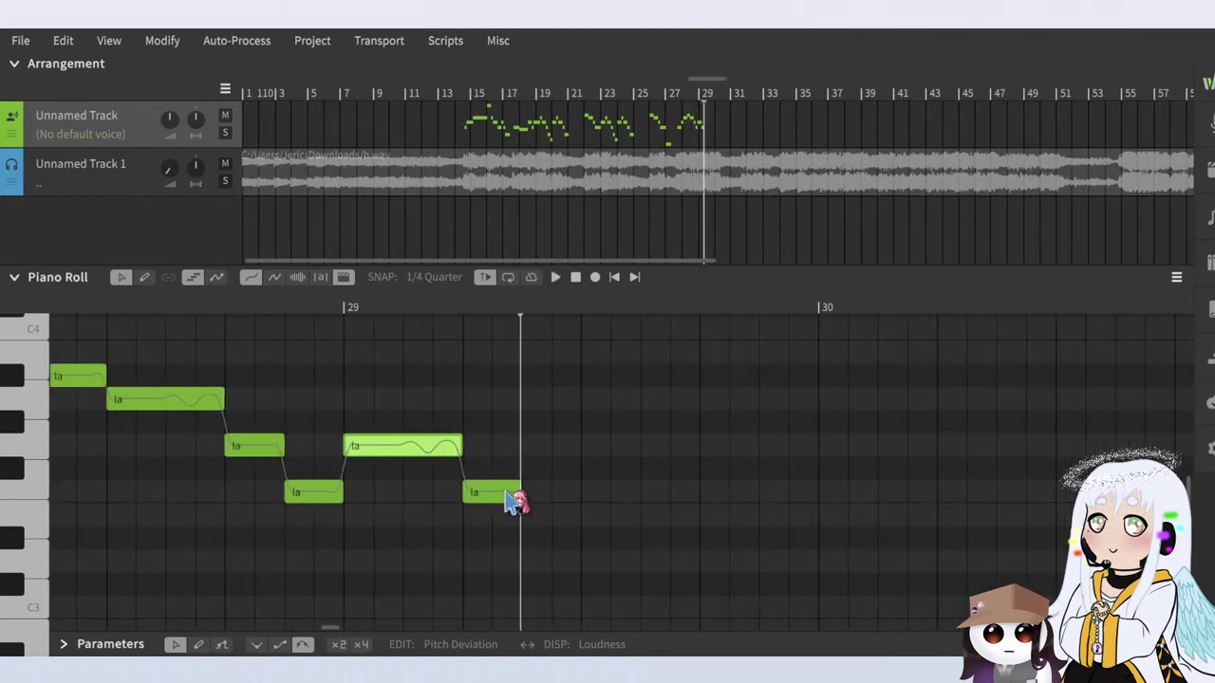
Step: Duplicate the F3 note in bar 29 directly after itself, and copy the long G3 note in behind the F3 pair
{"action": "left_click", "coordinate": [506, 491]}
{"action": "key", "text": "space"}
{"action": "key", "text": "space"}
{"action": "left_click_drag", "start_coordinate": [495, 491], "coordinate": [558, 493]}
{"action": "key", "text": "space"}
{"action": "key", "text": "space"}
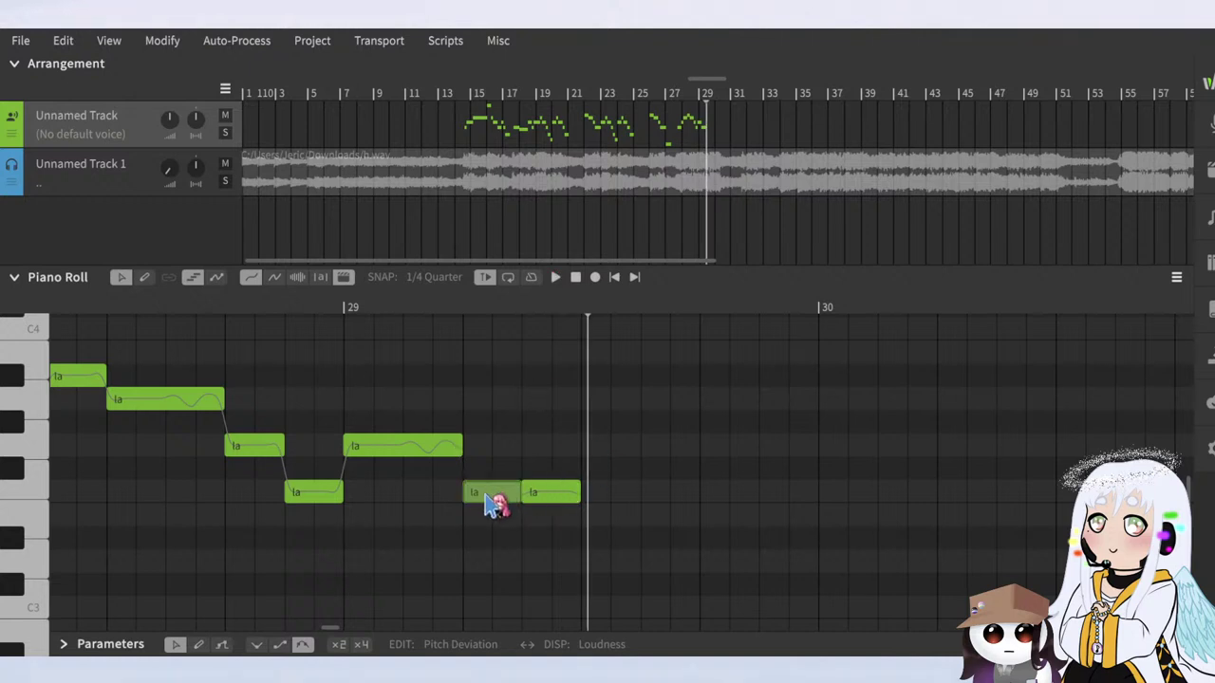
{"action": "left_click", "coordinate": [384, 452]}
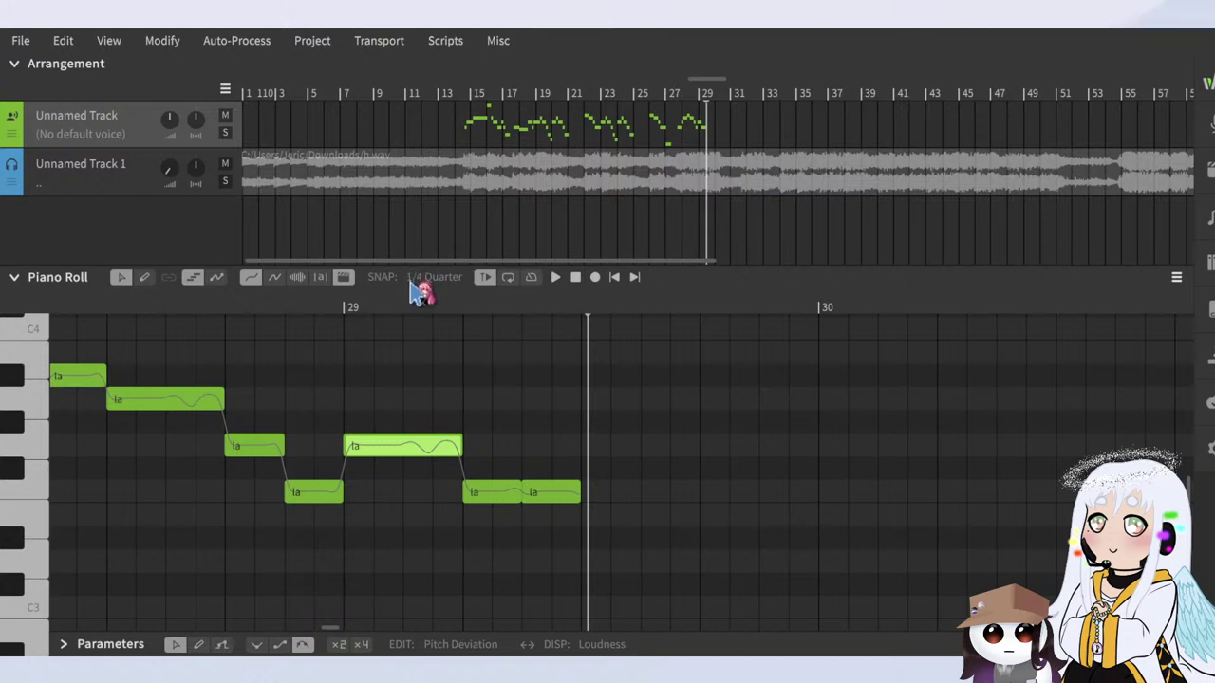
{"action": "left_click_drag", "start_coordinate": [446, 446], "coordinate": [657, 459]}
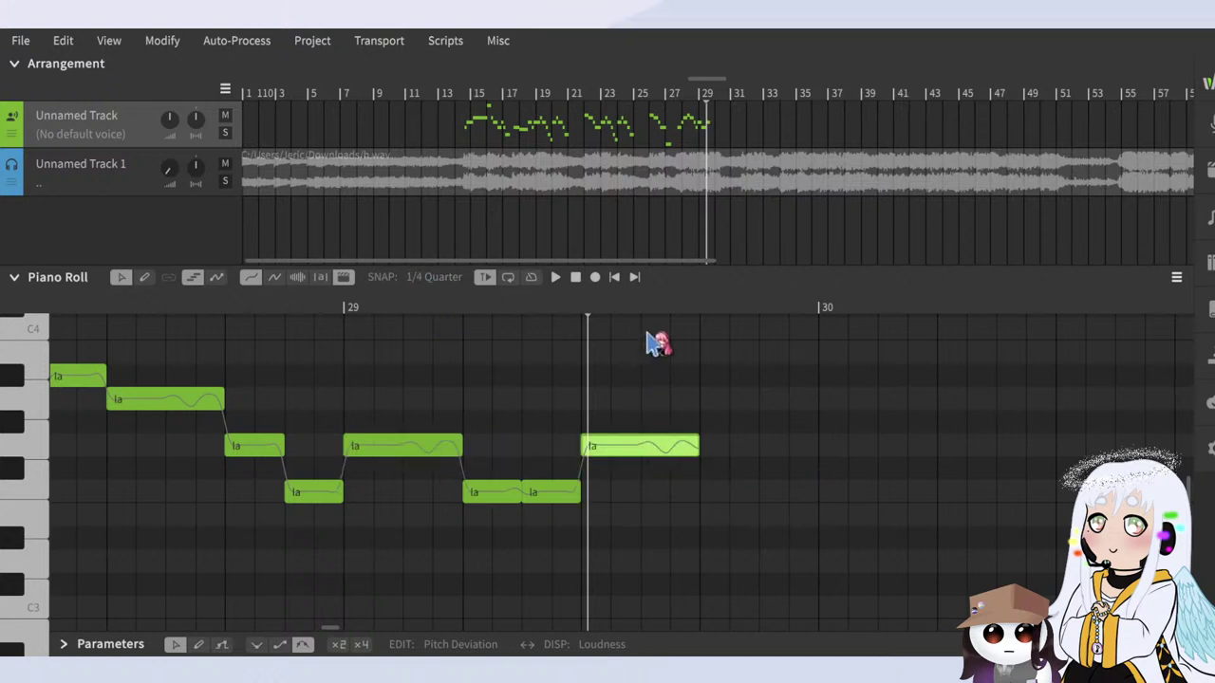
{"action": "scroll", "coordinate": [659, 343], "scroll_direction": "down", "scroll_amount": 2}
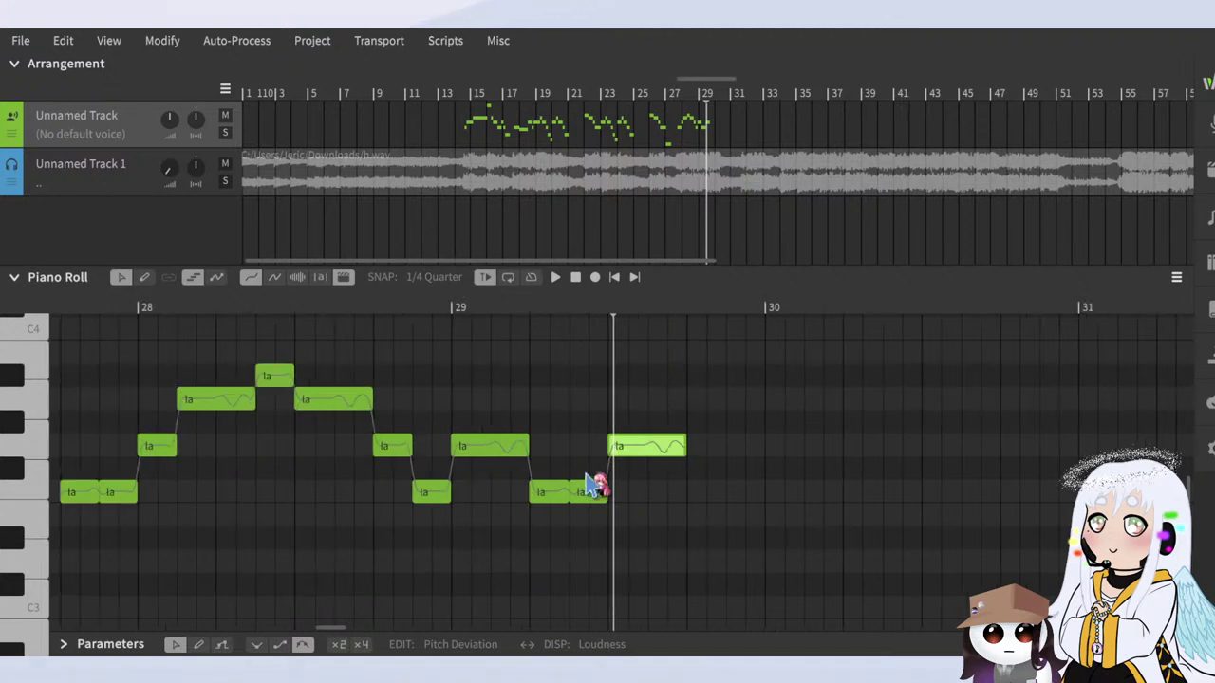
{"action": "scroll", "coordinate": [592, 488], "scroll_direction": "up", "scroll_amount": 2}
{"action": "scroll", "coordinate": [723, 475], "scroll_direction": "down", "scroll_amount": 2}
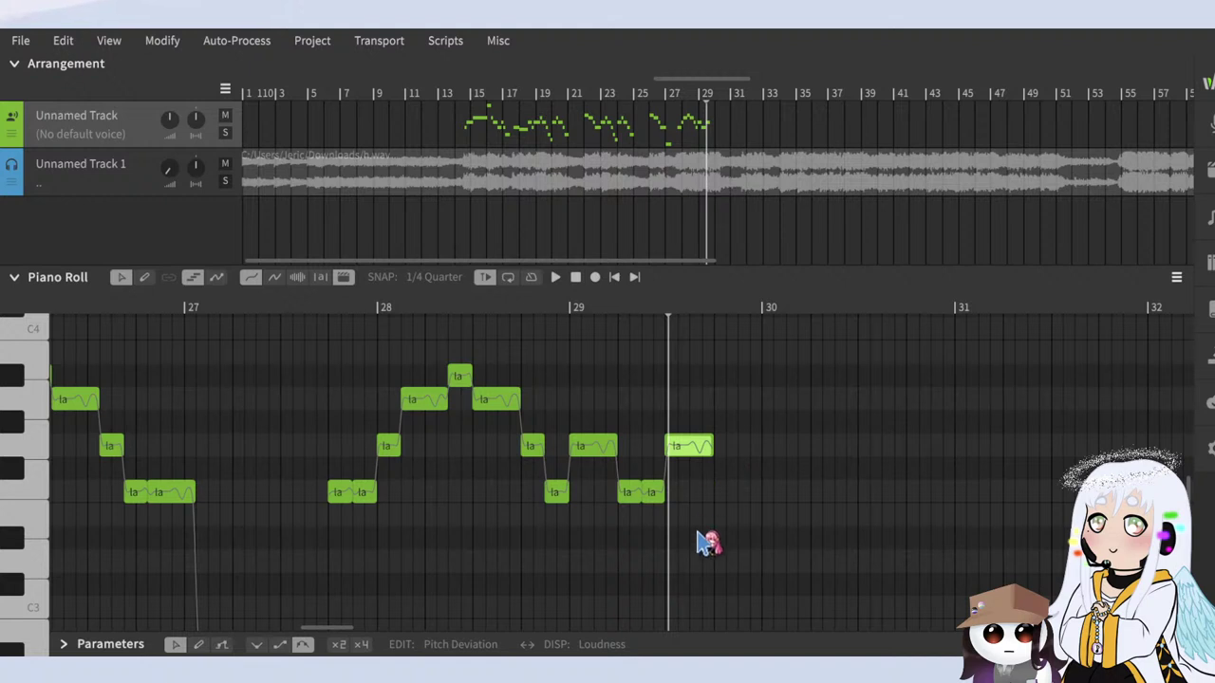
{"action": "scroll", "coordinate": [776, 533], "scroll_direction": "up", "scroll_amount": 5}
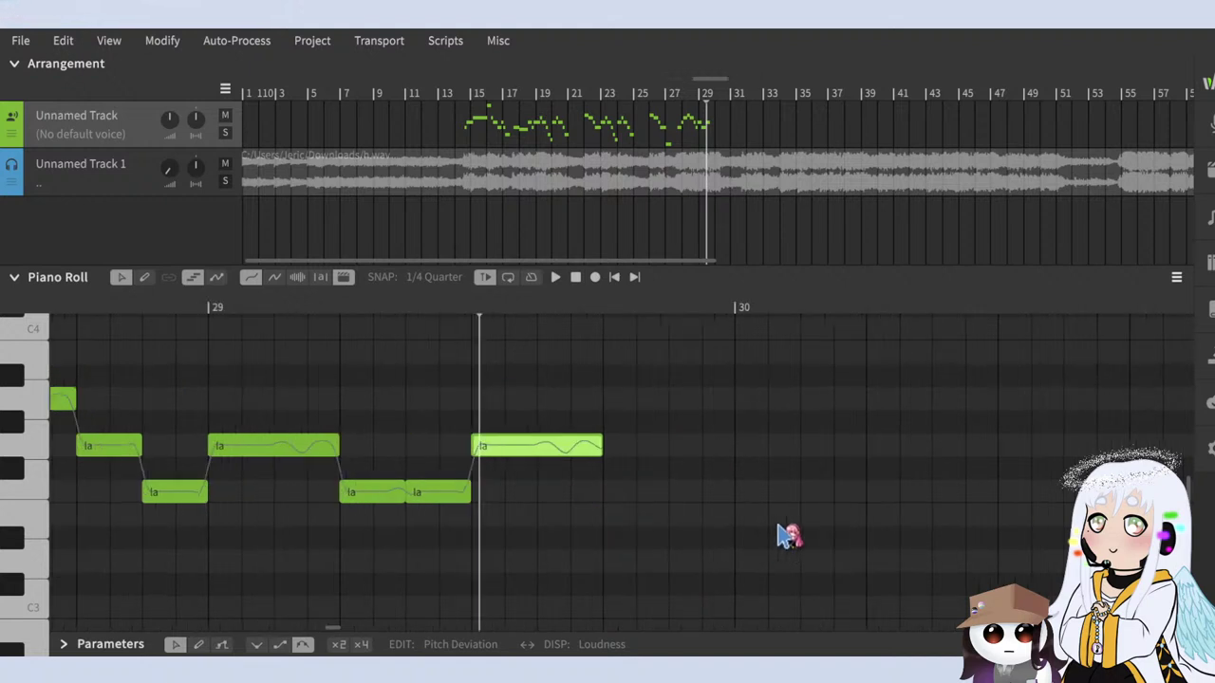
{"action": "scroll", "coordinate": [777, 525], "scroll_direction": "down", "scroll_amount": 2}
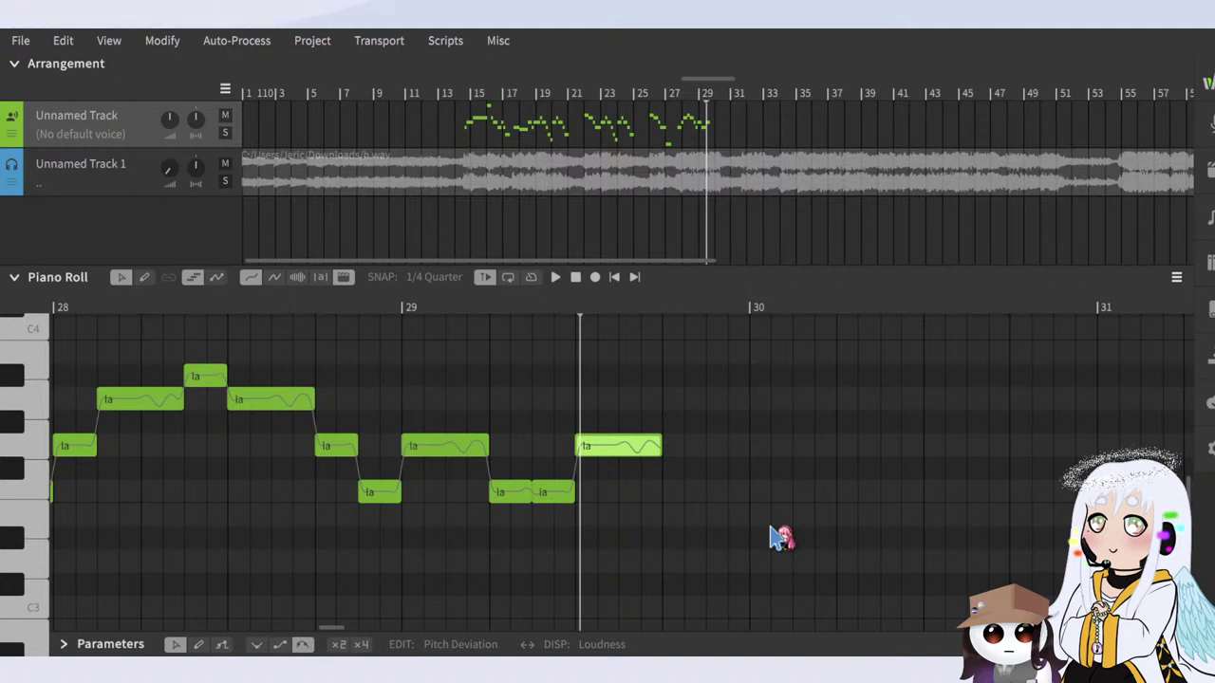
{"action": "scroll", "coordinate": [770, 447], "scroll_direction": "down", "scroll_amount": 2}
{"action": "scroll", "coordinate": [769, 486], "scroll_direction": "up", "scroll_amount": 1}
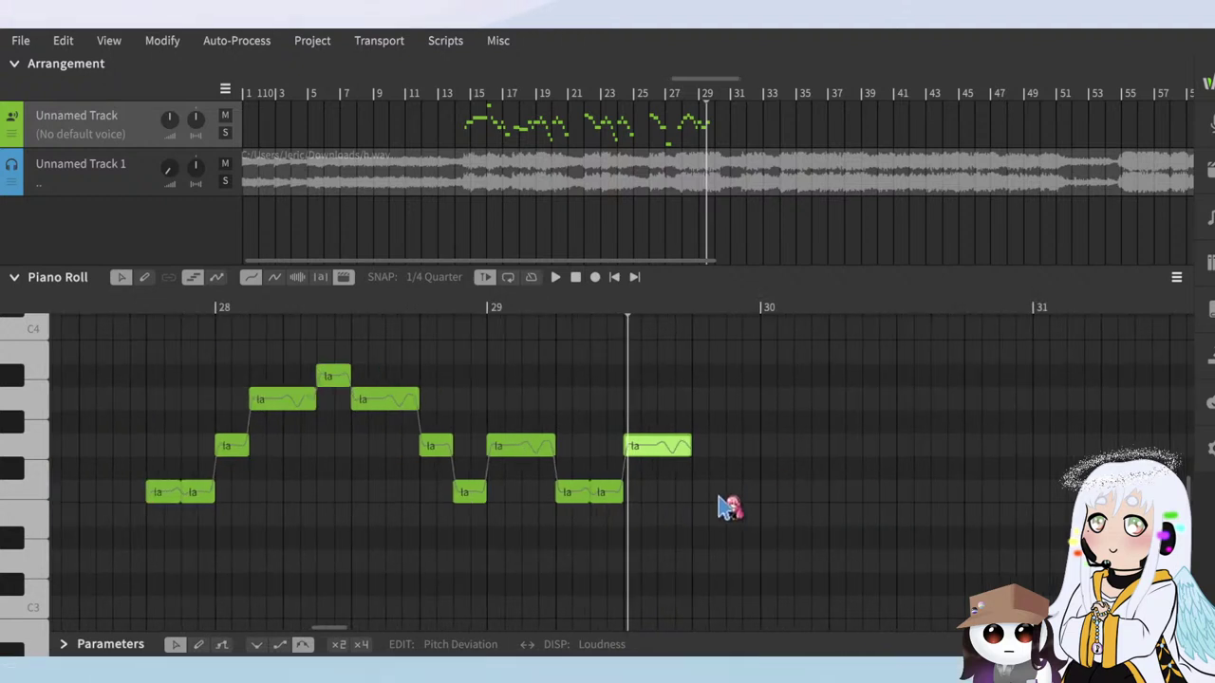
{"action": "scroll", "coordinate": [670, 505], "scroll_direction": "down", "scroll_amount": 2}
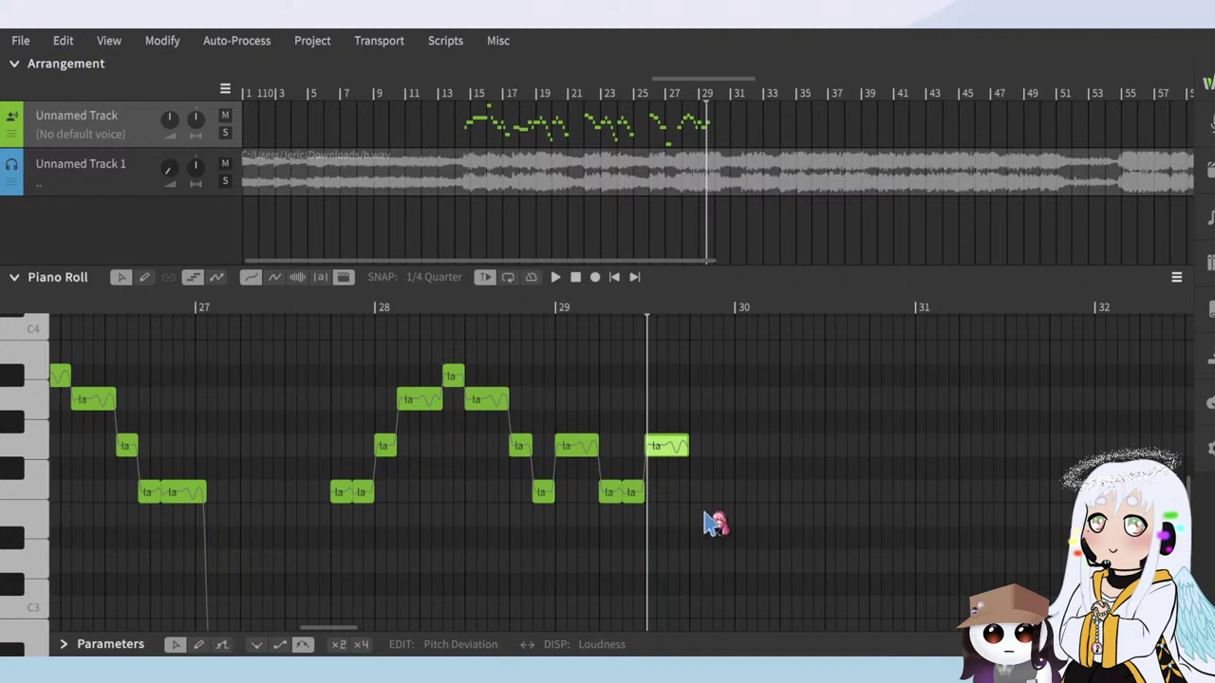
Step: Play the phrase from the end of bar 27 through the first half of bar 29
{"action": "left_click", "coordinate": [324, 307]}
{"action": "scroll", "coordinate": [406, 522], "scroll_direction": "up", "scroll_amount": 2}
{"action": "key", "text": "space"}
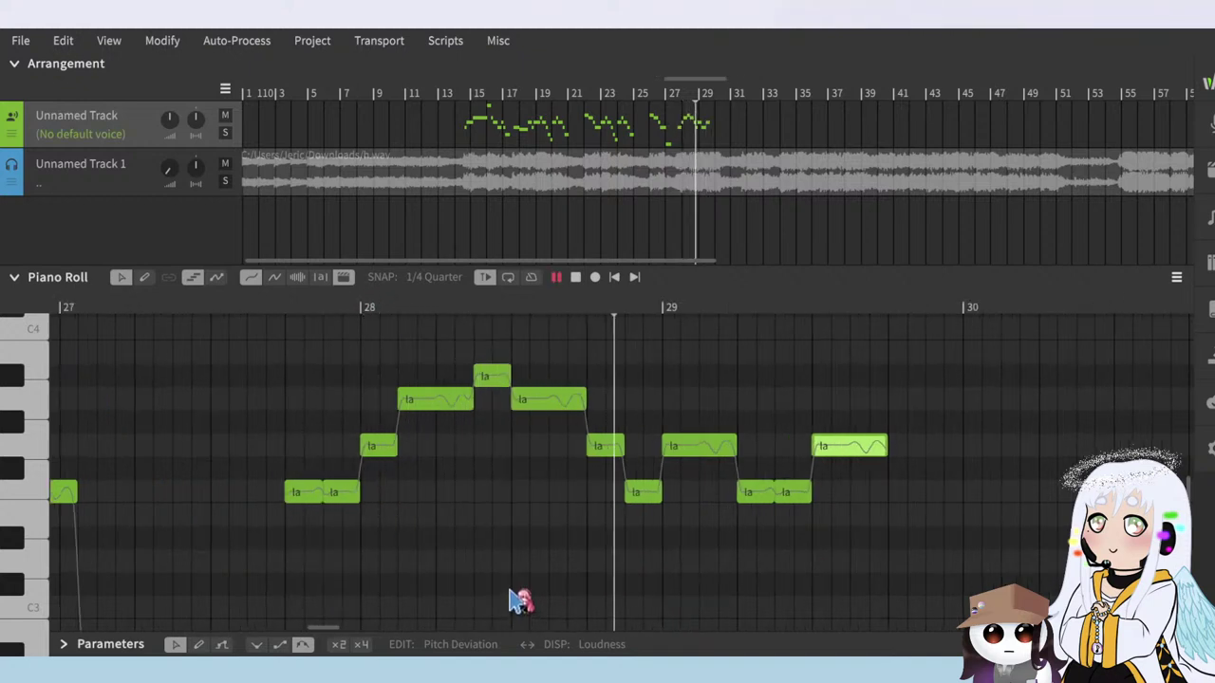
{"action": "scroll", "coordinate": [698, 590], "scroll_direction": "down", "scroll_amount": 1}
{"action": "scroll", "coordinate": [698, 590], "scroll_direction": "up", "scroll_amount": 1}
{"action": "key", "text": "space"}
{"action": "scroll", "coordinate": [408, 527], "scroll_direction": "up", "scroll_amount": 1}
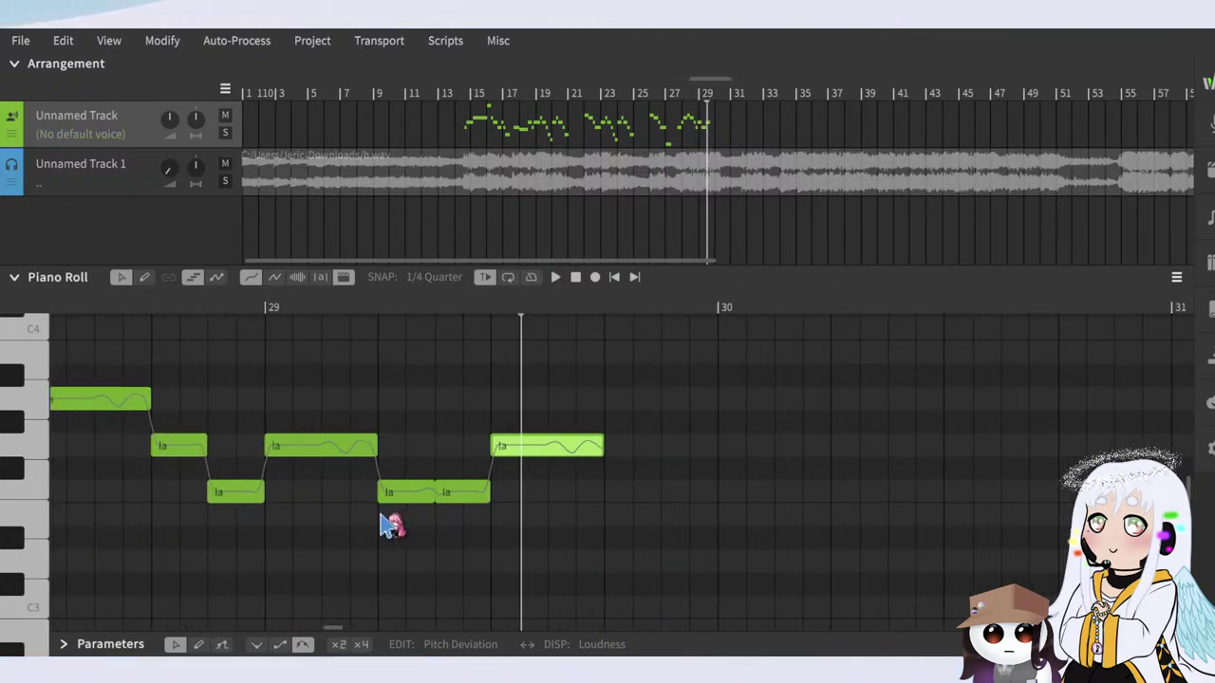
Step: Lower the first of the paired F3 notes in bar 29 to D#3 and replay the passage
{"action": "left_click", "coordinate": [328, 313]}
{"action": "scroll", "coordinate": [399, 533], "scroll_direction": "up", "scroll_amount": 2}
{"action": "key", "text": "space"}
{"action": "key", "text": "space"}
{"action": "key", "text": "space"}
{"action": "left_click_drag", "start_coordinate": [441, 495], "coordinate": [465, 545]}
{"action": "key", "text": "space"}
{"action": "left_click", "coordinate": [371, 307]}
{"action": "key", "text": "space"}
{"action": "key", "text": "space"}
{"action": "key", "text": "space"}
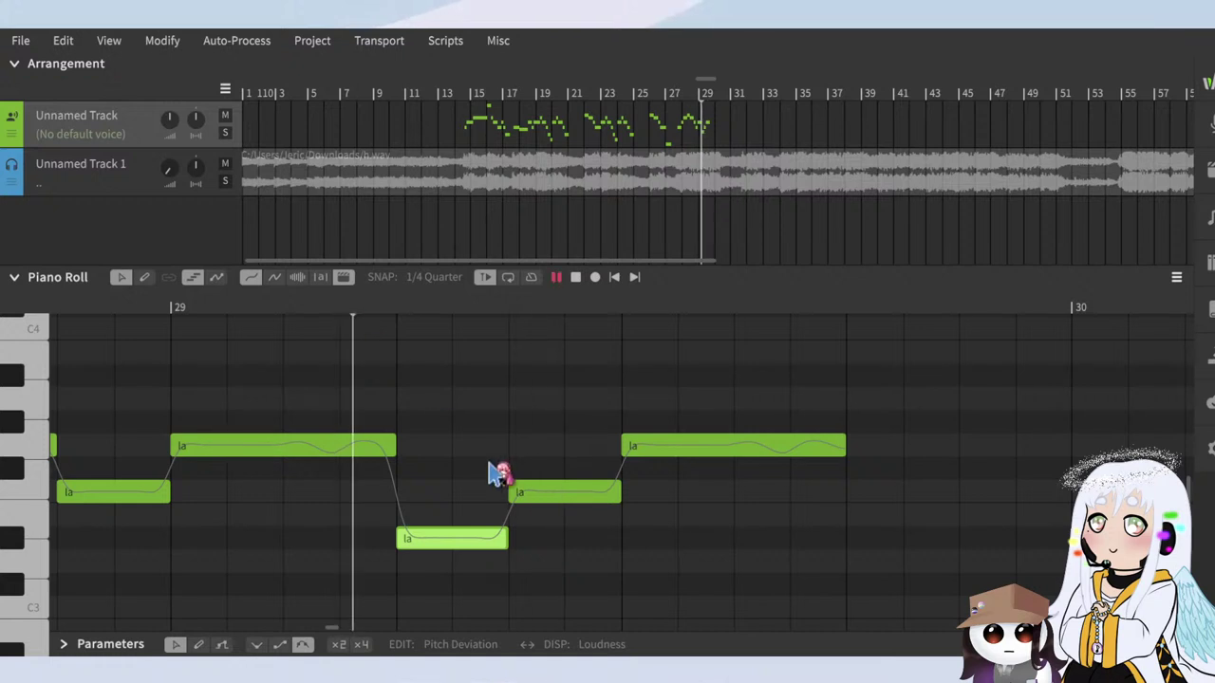
Step: Lower the second note of the pair in bar 29 to D#3 and play it against the audio
{"action": "left_click_drag", "start_coordinate": [520, 492], "coordinate": [553, 541]}
{"action": "key", "text": "space"}
{"action": "left_click", "coordinate": [377, 308]}
{"action": "key", "text": "space"}
{"action": "key", "text": "space"}
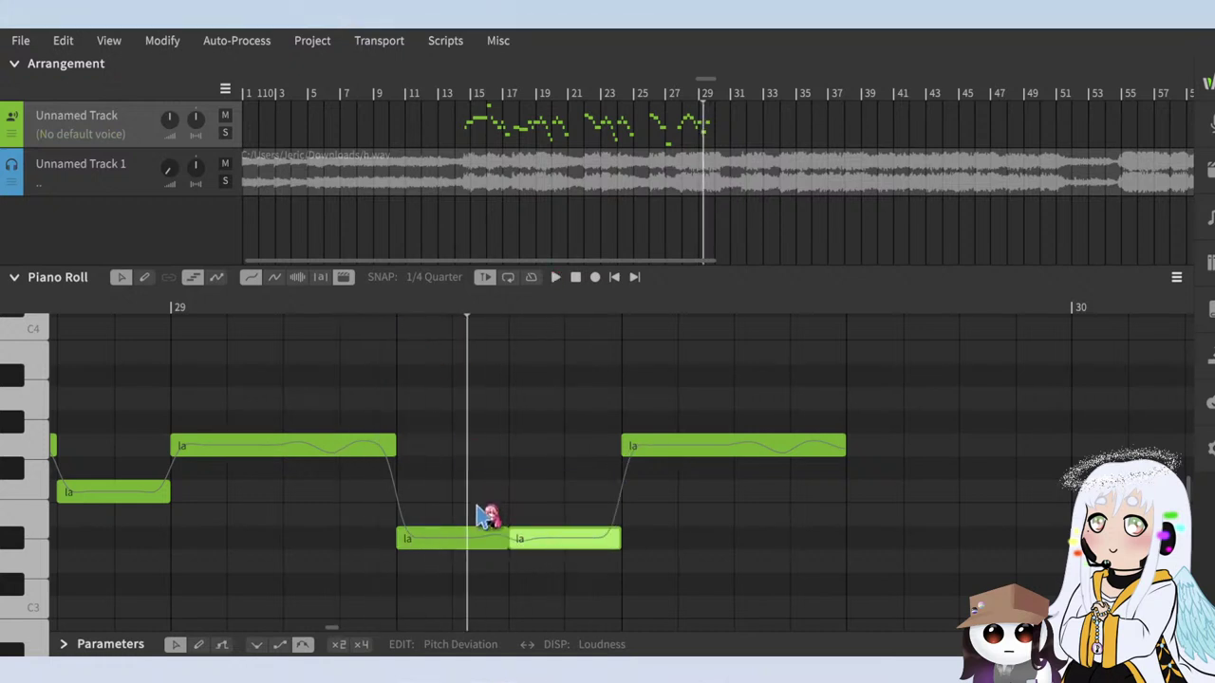
Step: Raise both short D#3 notes in bar 29 to E3 and replay from the start of the bar
{"action": "key", "text": "space"}
{"action": "mouse_move", "coordinate": [478, 537]}
{"action": "left_mouse_down"}
{"action": "mouse_move", "coordinate": [476, 494]}
{"action": "mouse_move", "coordinate": [486, 527]}
{"action": "left_mouse_up"}
{"action": "key", "text": "space"}
{"action": "left_click_drag", "start_coordinate": [550, 548], "coordinate": [555, 525]}
{"action": "key", "text": "space"}
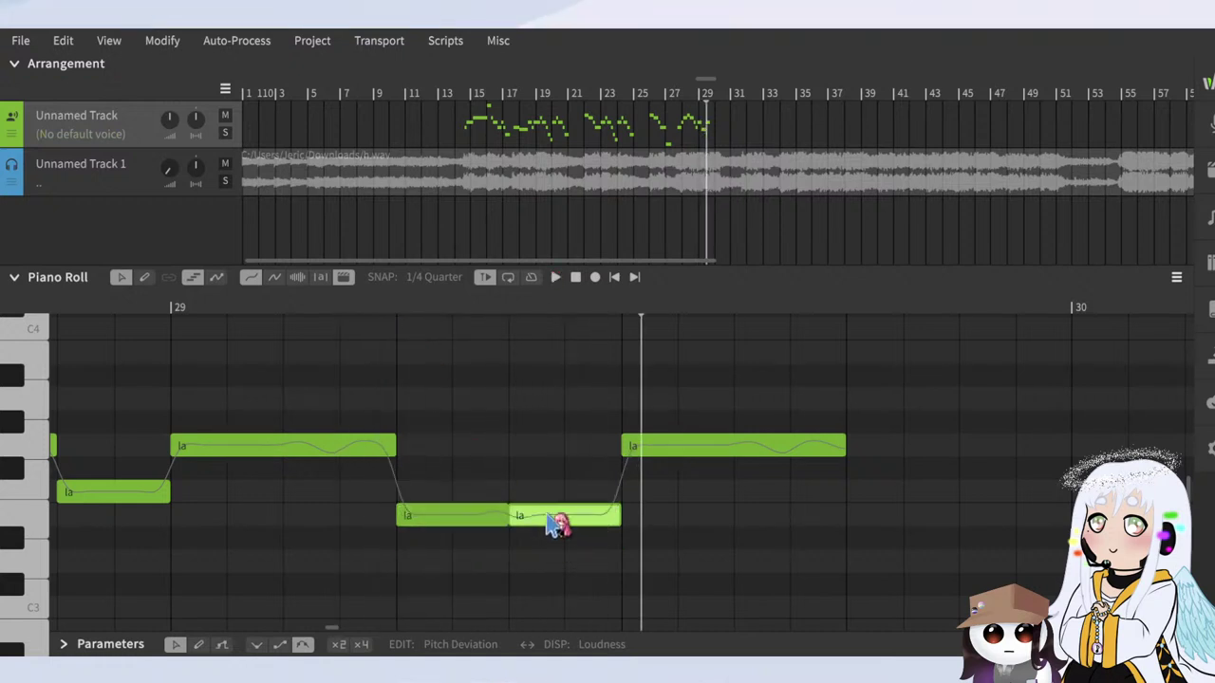
{"action": "left_click", "coordinate": [255, 302]}
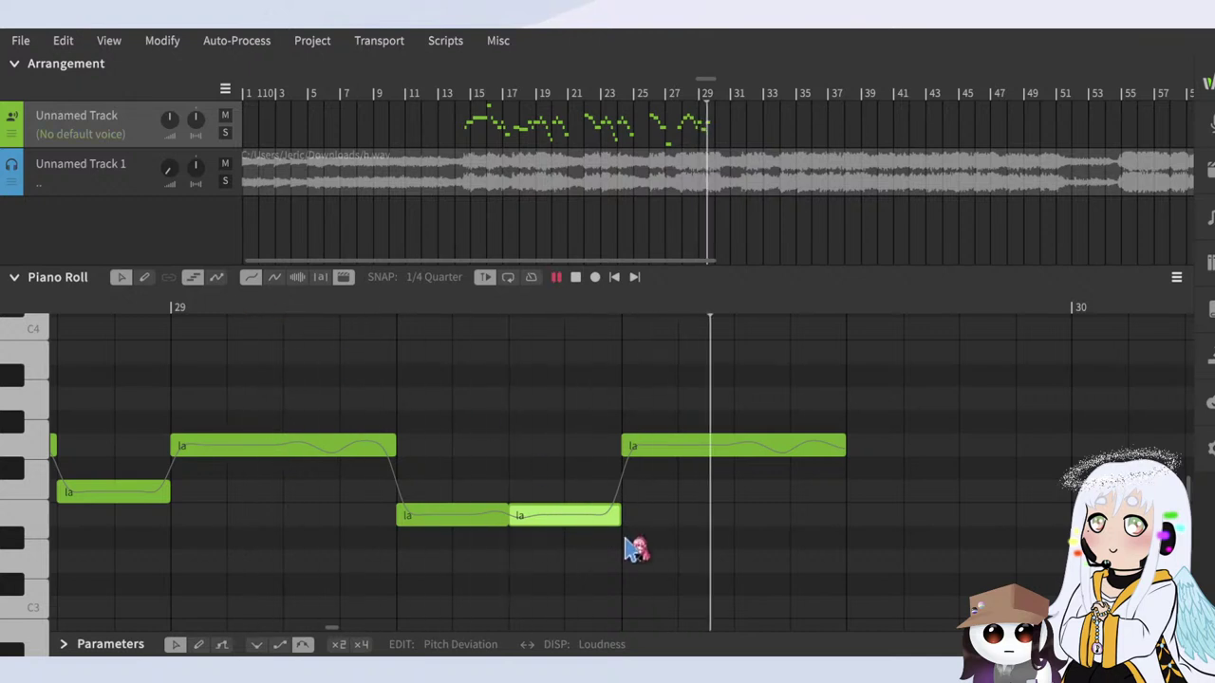
Step: Lower the long G3 note in the second half of bar 29 to E3 and play the passage
{"action": "left_click_drag", "start_coordinate": [655, 451], "coordinate": [655, 514]}
{"action": "scroll", "coordinate": [340, 391], "scroll_direction": "down", "scroll_amount": 4}
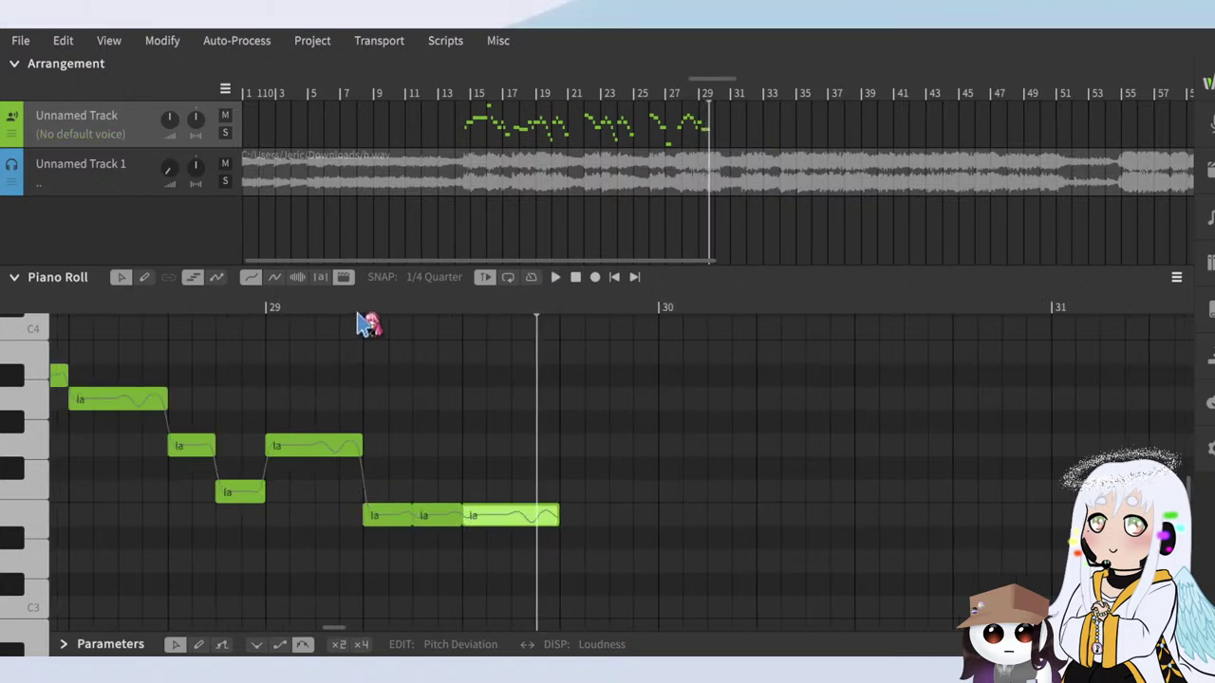
{"action": "left_click", "coordinate": [355, 310]}
{"action": "key", "text": "space"}
{"action": "key", "text": "space"}
Step: Copy the second short E3 note to C4 directly after the long E3 note and replay the end of bar 29
{"action": "left_click", "coordinate": [452, 507]}
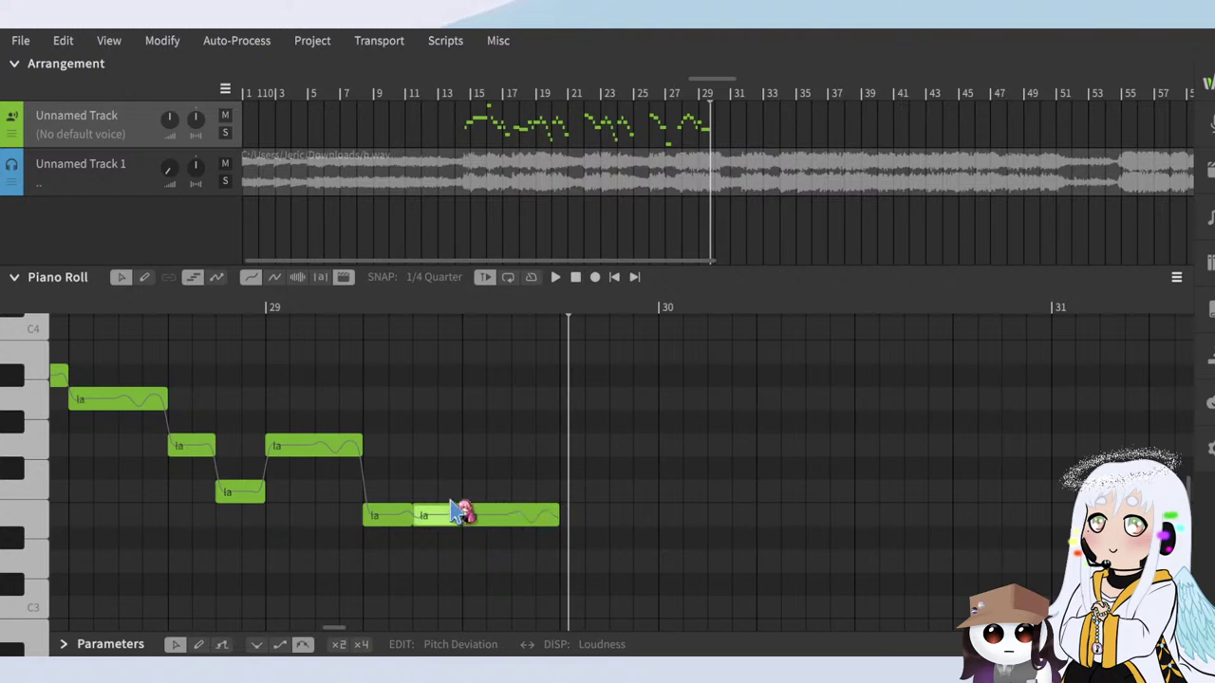
{"action": "left_click_drag", "start_coordinate": [447, 521], "coordinate": [583, 339]}
{"action": "left_click", "coordinate": [532, 298]}
{"action": "key", "text": "space"}
{"action": "key", "text": "space"}
{"action": "left_click", "coordinate": [529, 305]}
{"action": "key", "text": "space"}
{"action": "key", "text": "space"}
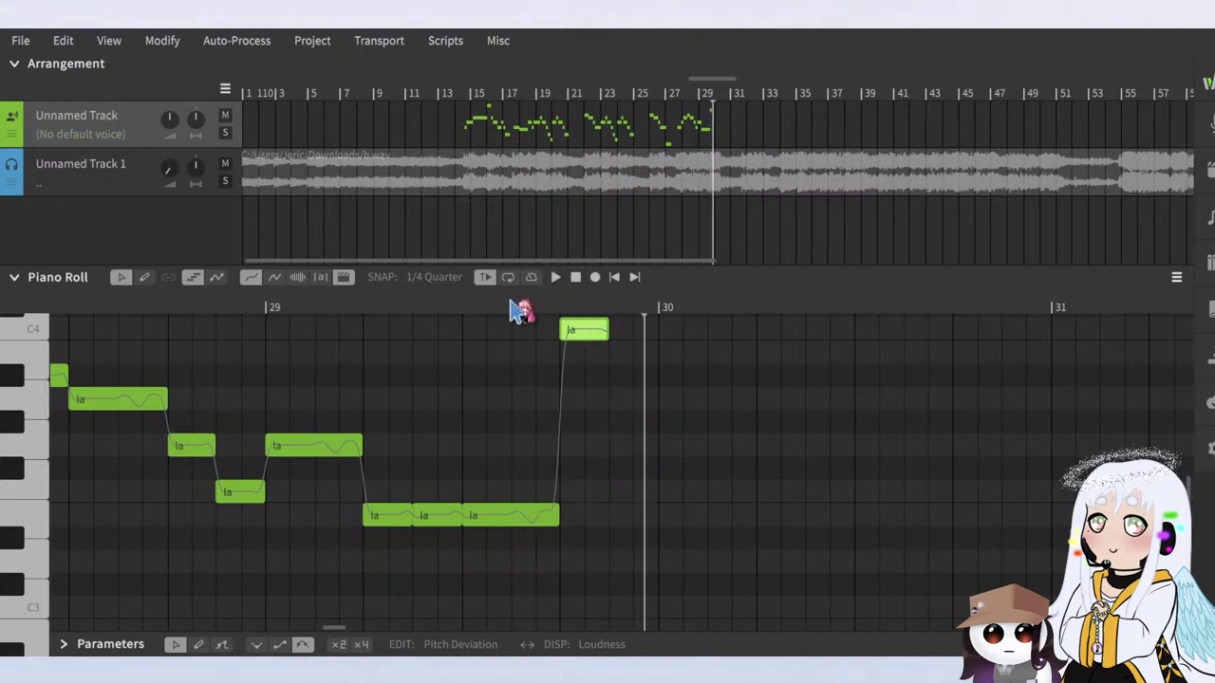
{"action": "left_click", "coordinate": [507, 300]}
{"action": "key", "text": "space"}
{"action": "key", "text": "space"}
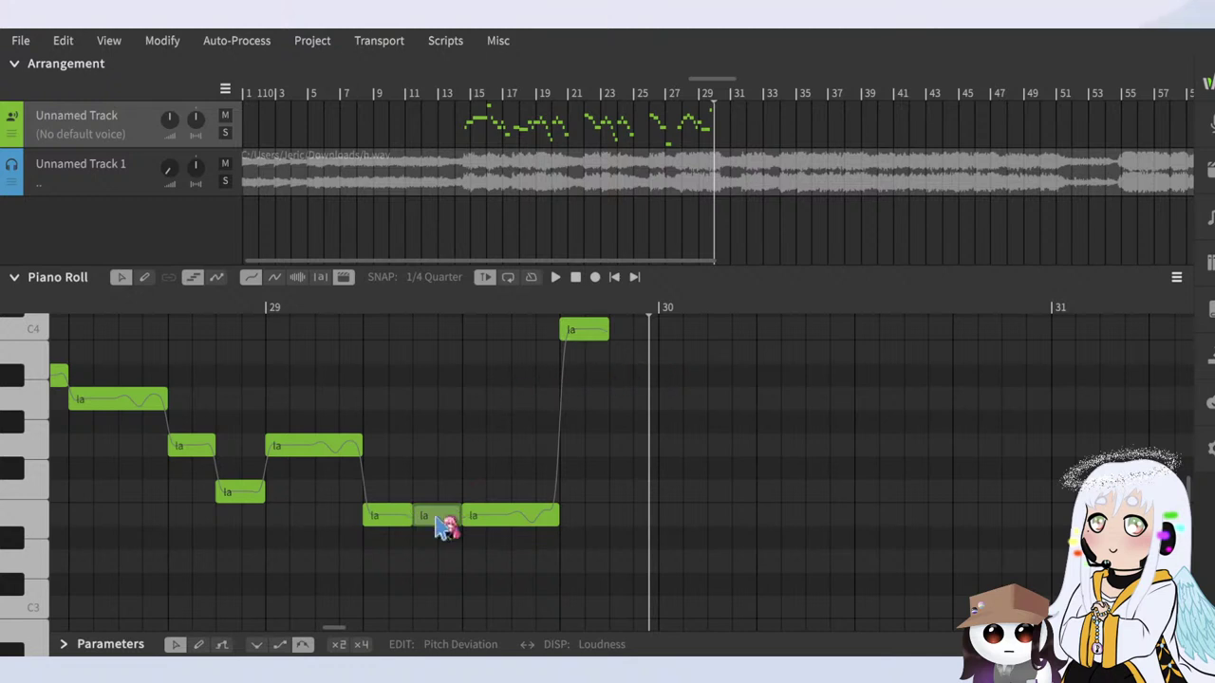
Step: Copy a short E3 note to just before bar 30 and play across the bar line
{"action": "left_click_drag", "start_coordinate": [442, 521], "coordinate": [653, 523]}
{"action": "left_click", "coordinate": [584, 308]}
{"action": "key", "text": "space"}
{"action": "left_click", "coordinate": [590, 307]}
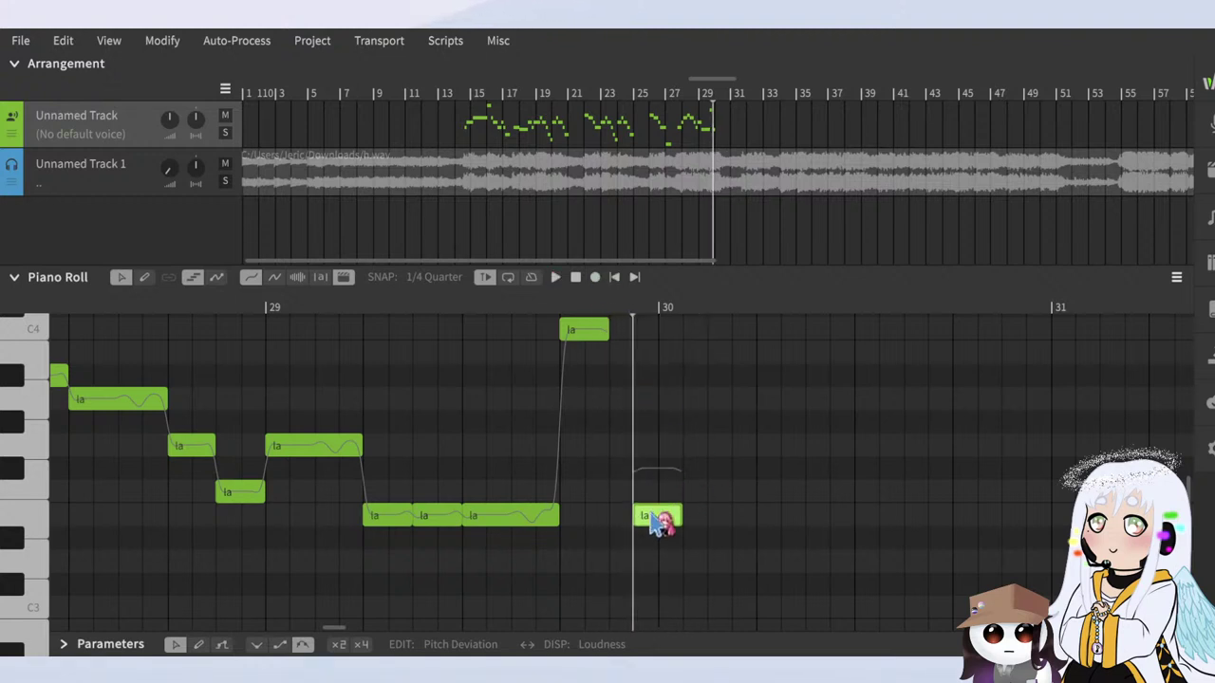
{"action": "left_click", "coordinate": [491, 309]}
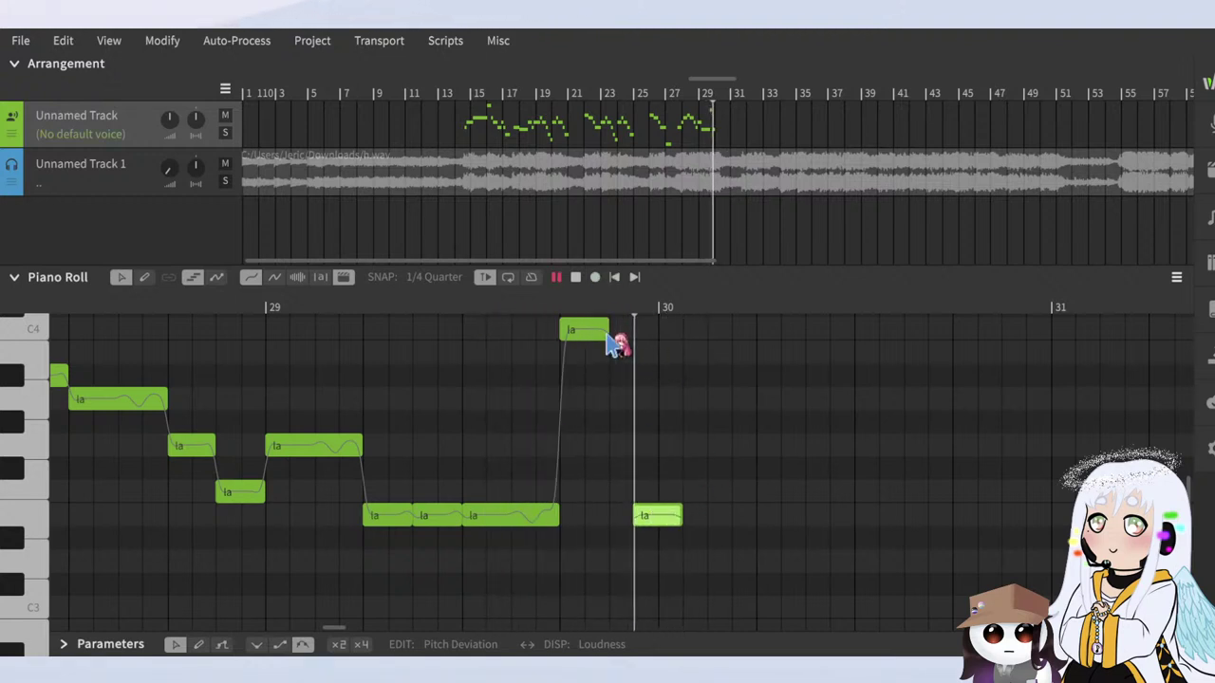
{"action": "key", "text": "space"}
Step: Lengthen the C4 note to meet the copied E3 note and play the passage
{"action": "left_click_drag", "start_coordinate": [609, 330], "coordinate": [632, 331]}
{"action": "left_click", "coordinate": [416, 316]}
{"action": "key", "text": "space"}
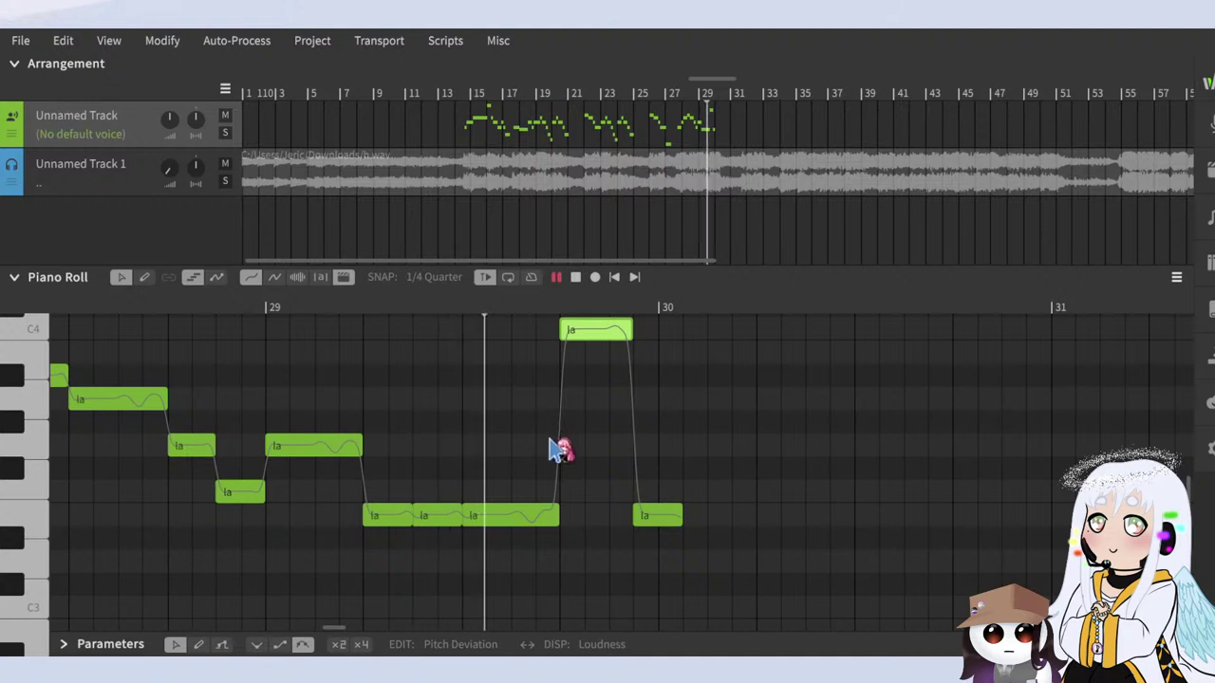
{"action": "scroll", "coordinate": [665, 522], "scroll_direction": "down", "scroll_amount": 3}
{"action": "scroll", "coordinate": [679, 531], "scroll_direction": "up", "scroll_amount": 4}
{"action": "key", "text": "space"}
Step: Shift the copied E3 note to the start of bar 30, extend the C4 note to meet it, and play the result
{"action": "mouse_move", "coordinate": [508, 513]}
{"action": "left_mouse_down"}
{"action": "mouse_move", "coordinate": [541, 514]}
{"action": "mouse_move", "coordinate": [543, 536]}
{"action": "mouse_move", "coordinate": [517, 509]}
{"action": "mouse_move", "coordinate": [521, 531]}
{"action": "left_mouse_up"}
{"action": "key", "text": "space"}
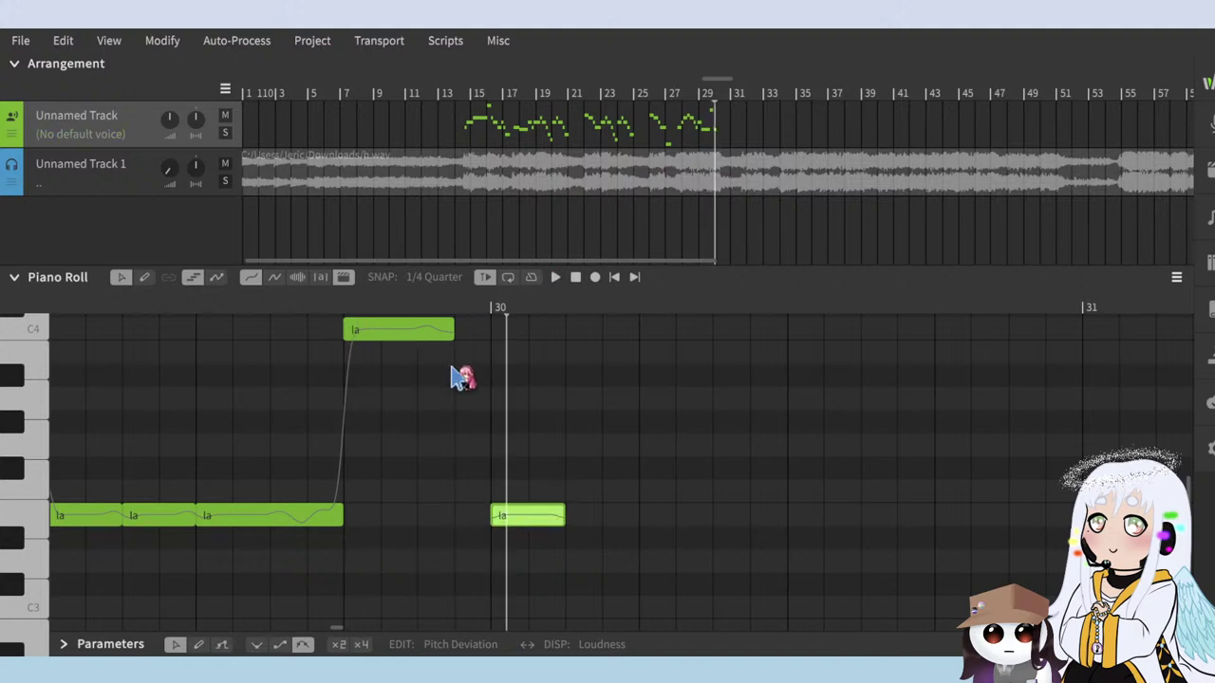
{"action": "left_click_drag", "start_coordinate": [455, 330], "coordinate": [479, 349]}
{"action": "left_click", "coordinate": [264, 309]}
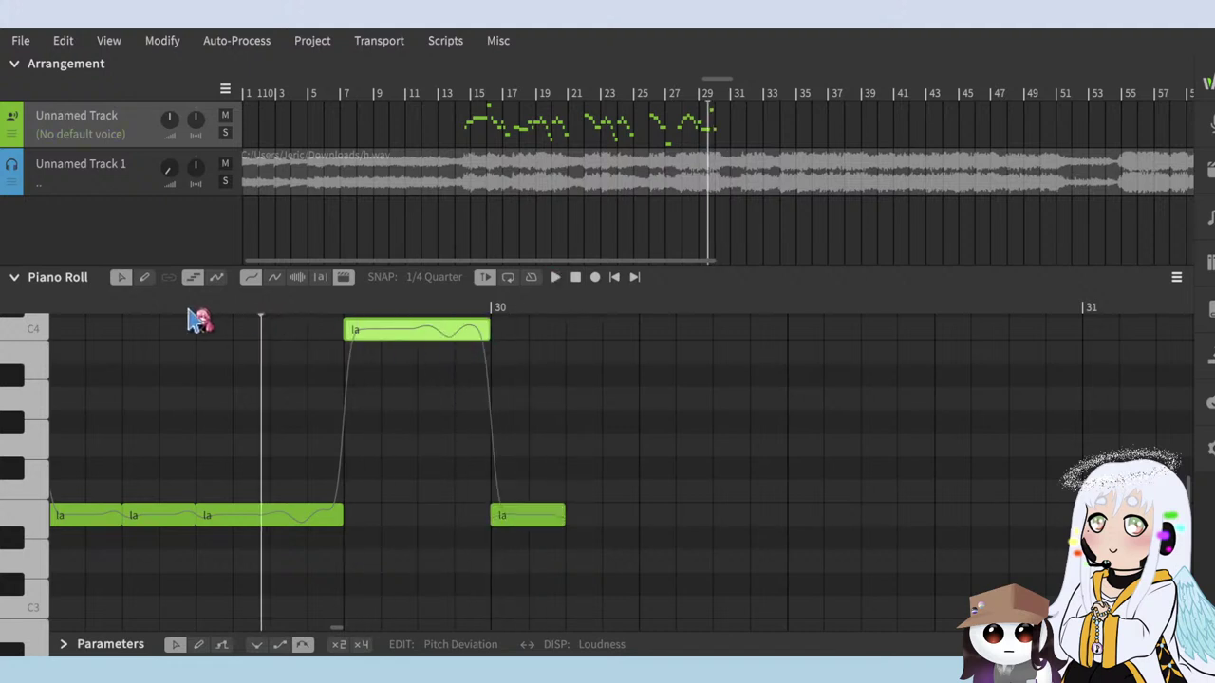
{"action": "left_click", "coordinate": [164, 301]}
{"action": "key", "text": "space"}
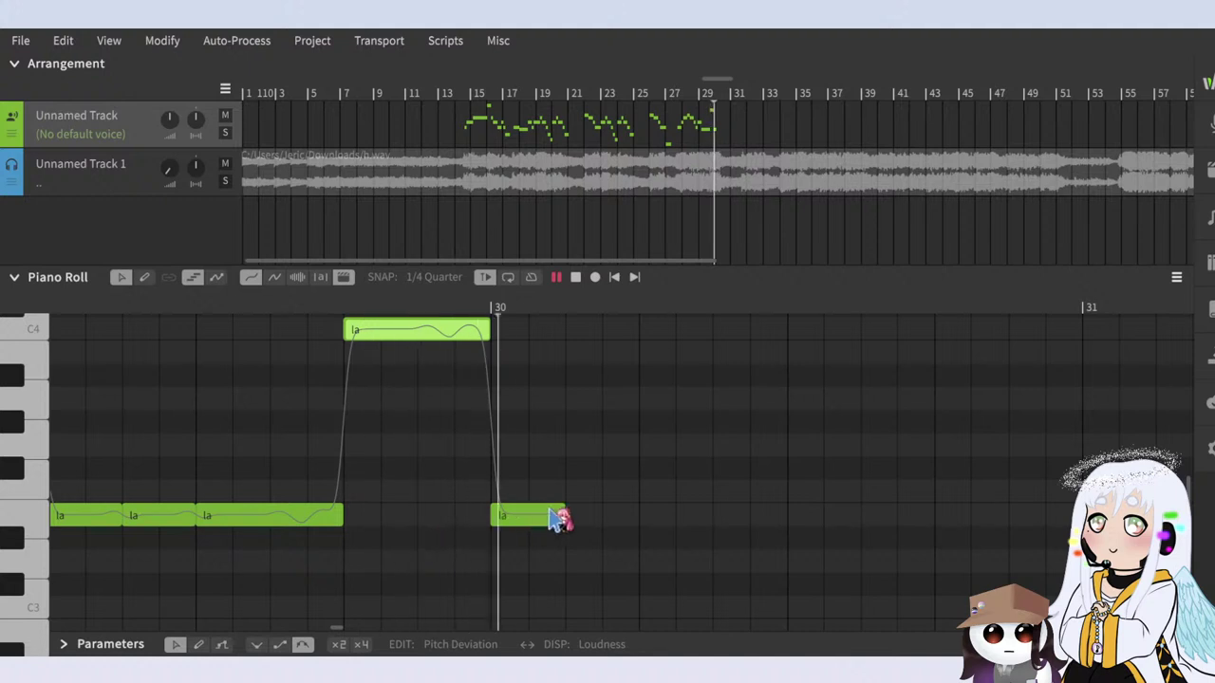
{"action": "key", "text": "space"}
Step: Add a second short E3 note directly after the first in bar 30 and a copy on F3 behind it, with playback
{"action": "double_click", "coordinate": [620, 513]}
{"action": "left_click_drag", "start_coordinate": [620, 511], "coordinate": [686, 497]}
{"action": "key", "text": "ctrl+v"}
{"action": "key", "text": "space"}
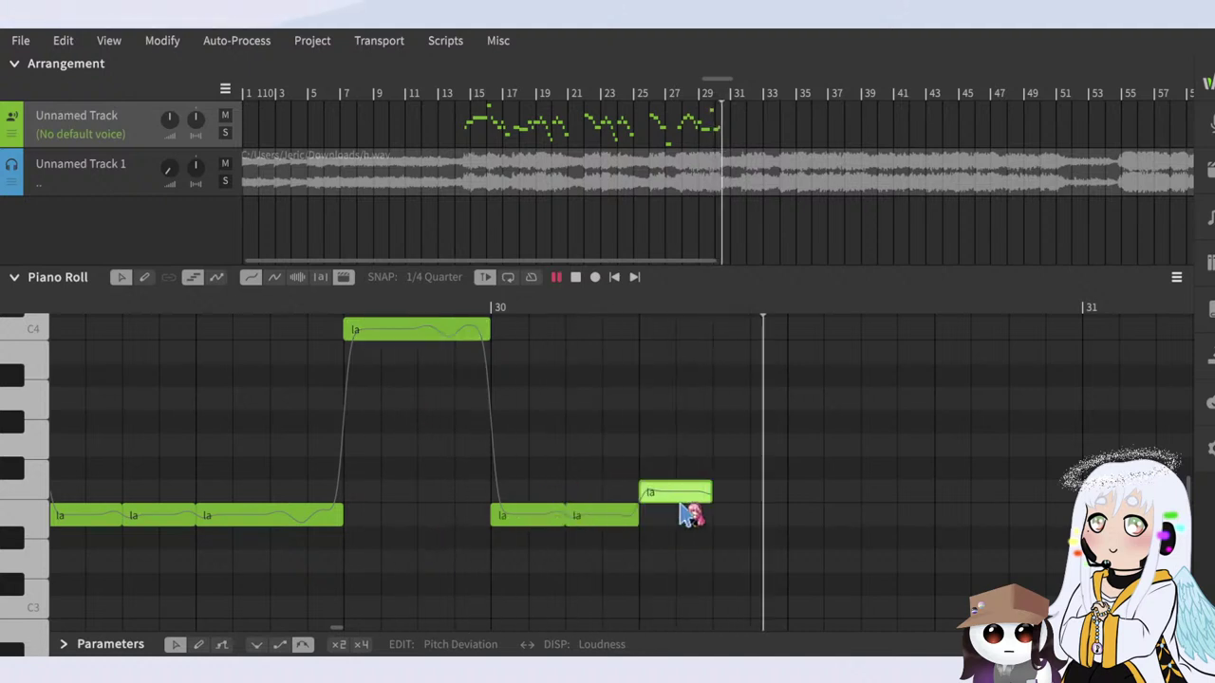
{"action": "key", "text": "space"}
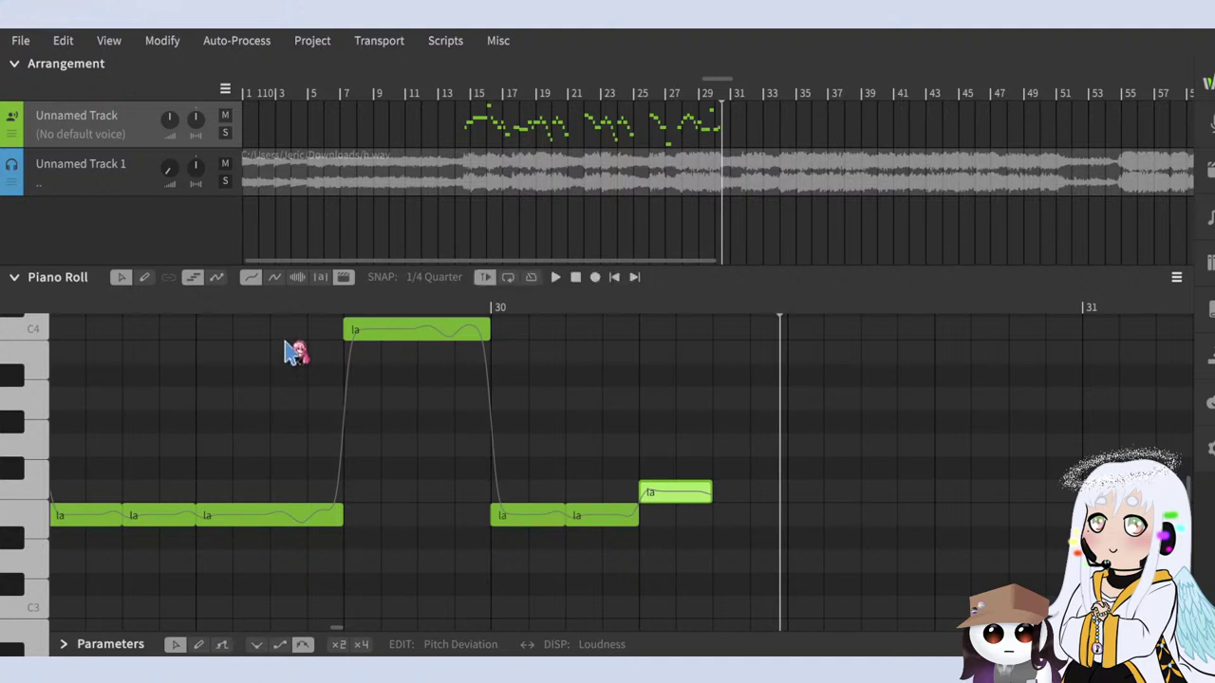
Step: Play from the end of bar 29 through bar 31 to check the finished phrase and hear what follows
{"action": "left_click", "coordinate": [276, 308]}
{"action": "key", "text": "space"}
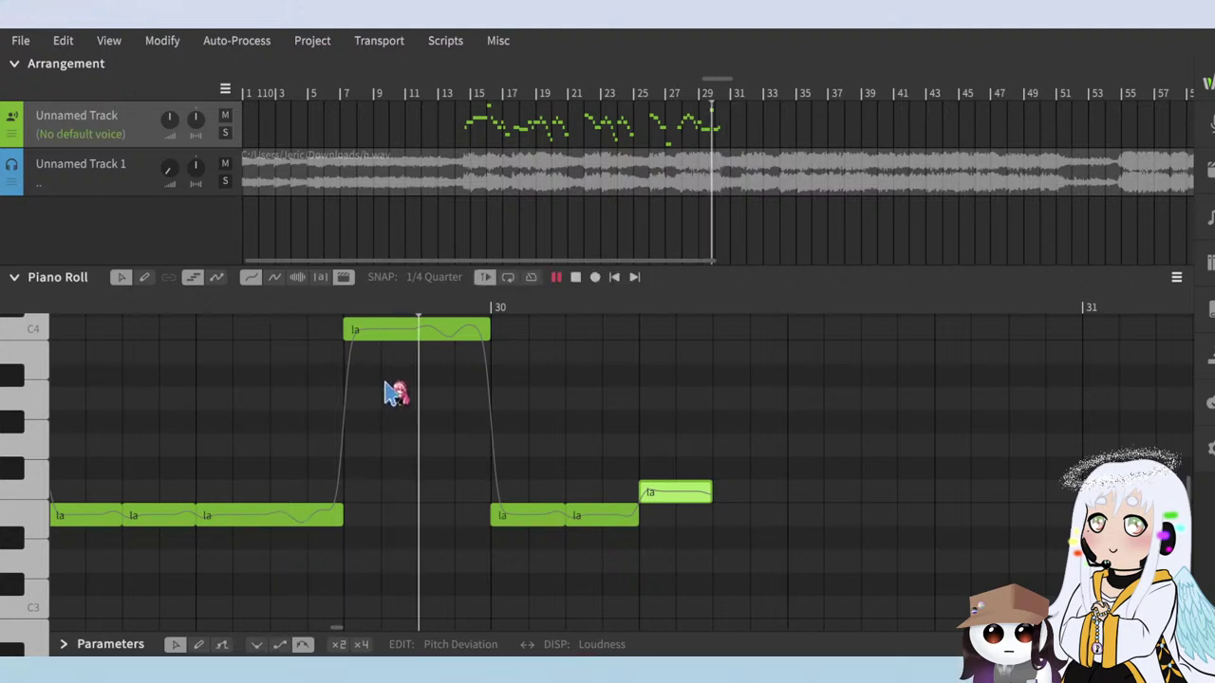
{"action": "scroll", "coordinate": [405, 461], "scroll_direction": "down", "scroll_amount": 3}
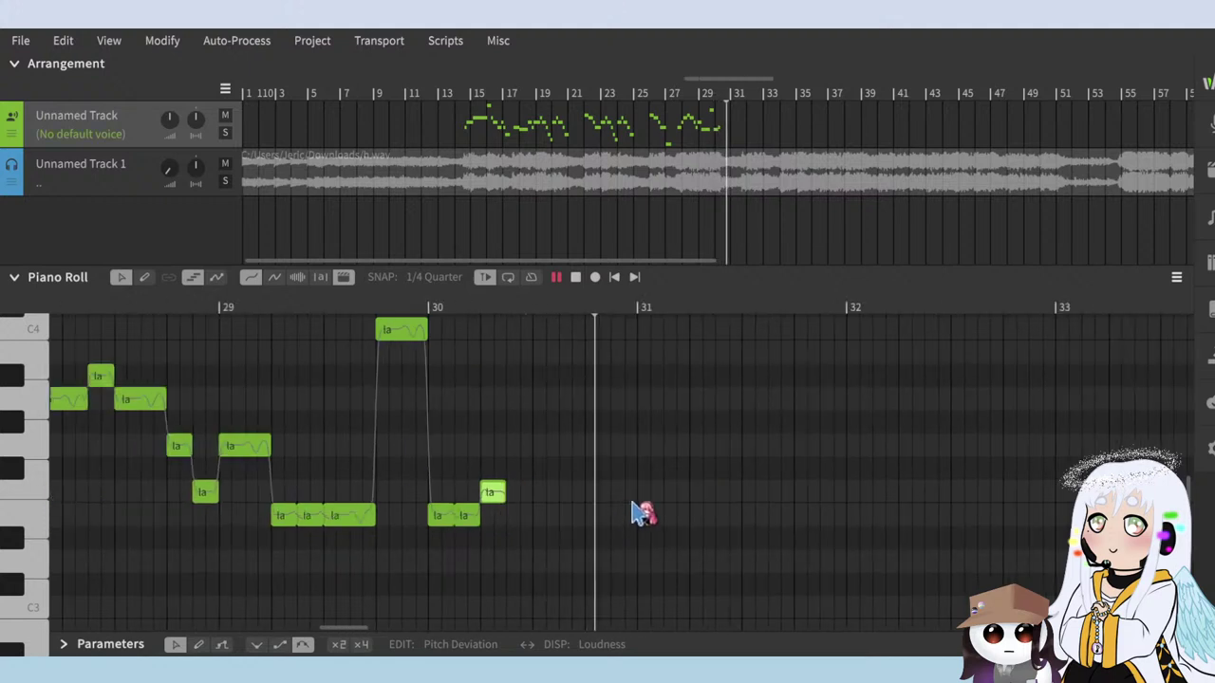
{"action": "scroll", "coordinate": [635, 513], "scroll_direction": "down", "scroll_amount": 1}
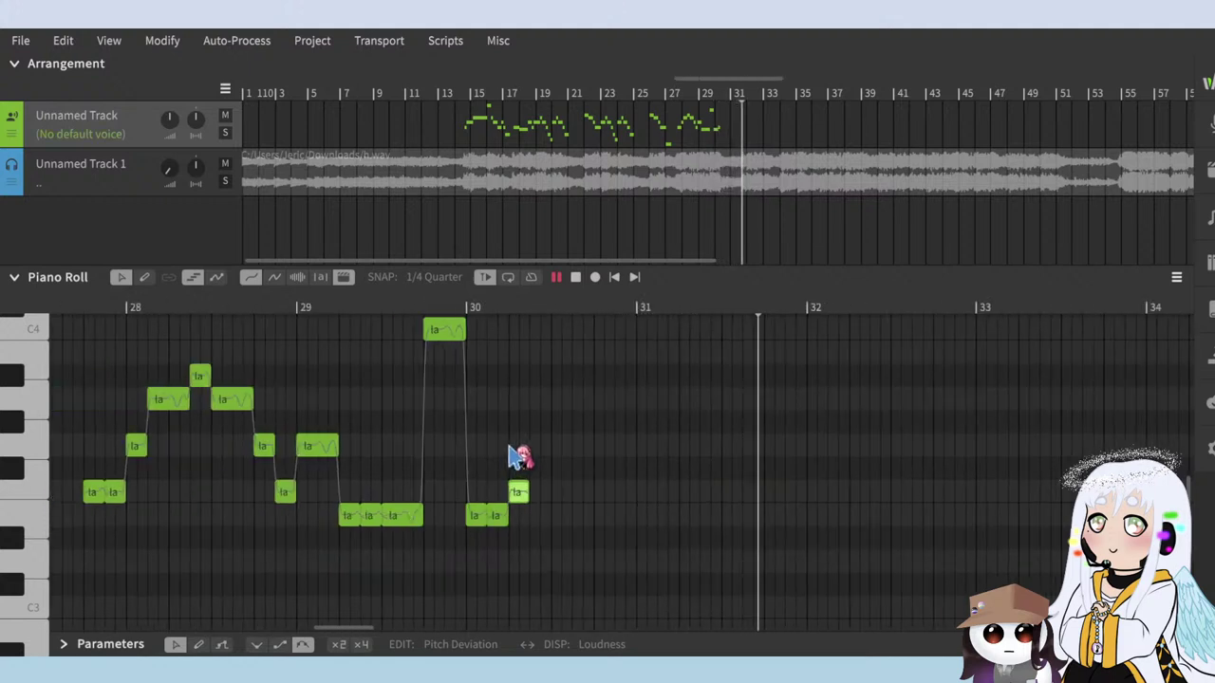
{"action": "key", "text": "space"}
Step: Copy the phrase from the end of bar 27 to the first E3 of bar 29, starting the copy three quarters into bar 31
{"action": "left_click_drag", "start_coordinate": [96, 326], "coordinate": [375, 589]}
{"action": "left_click_drag", "start_coordinate": [233, 438], "coordinate": [848, 436]}
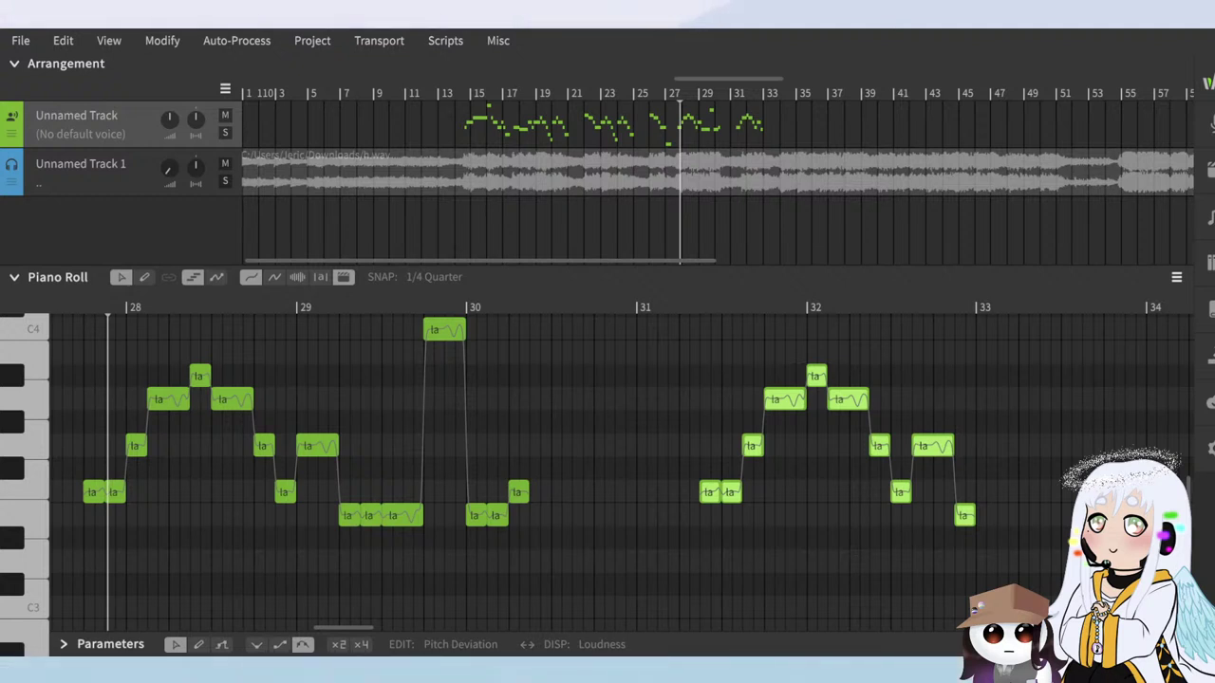
{"action": "key", "text": "space"}
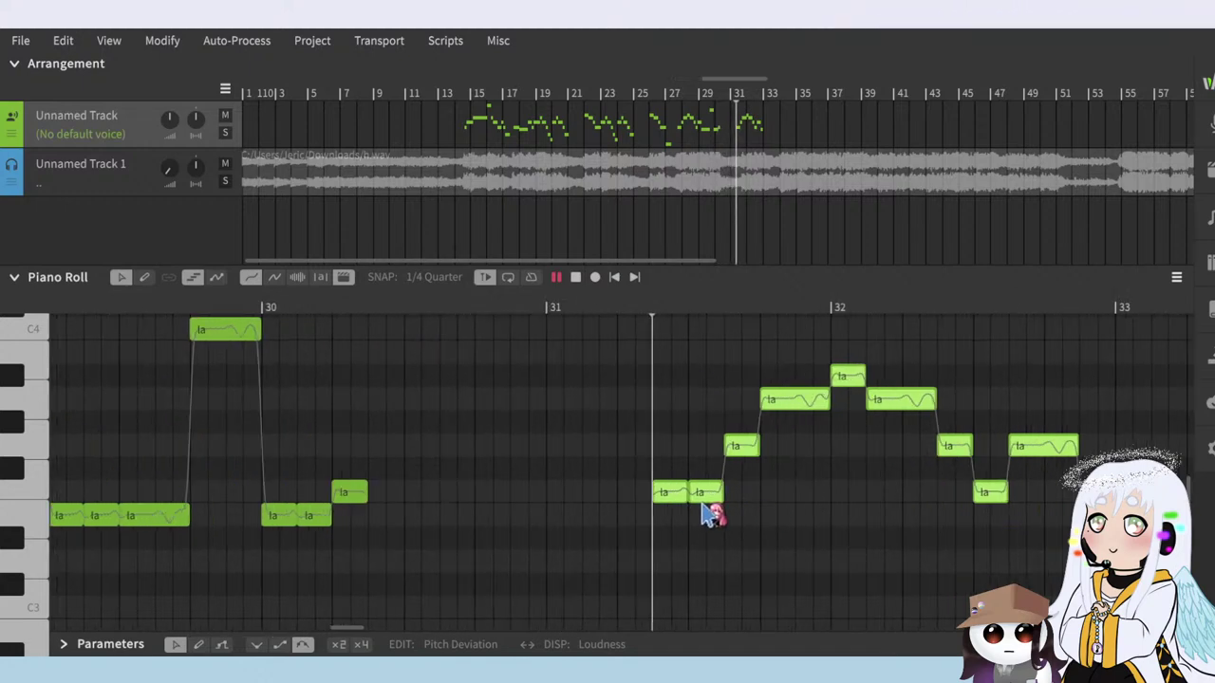
{"action": "left_click_drag", "start_coordinate": [702, 508], "coordinate": [807, 501]}
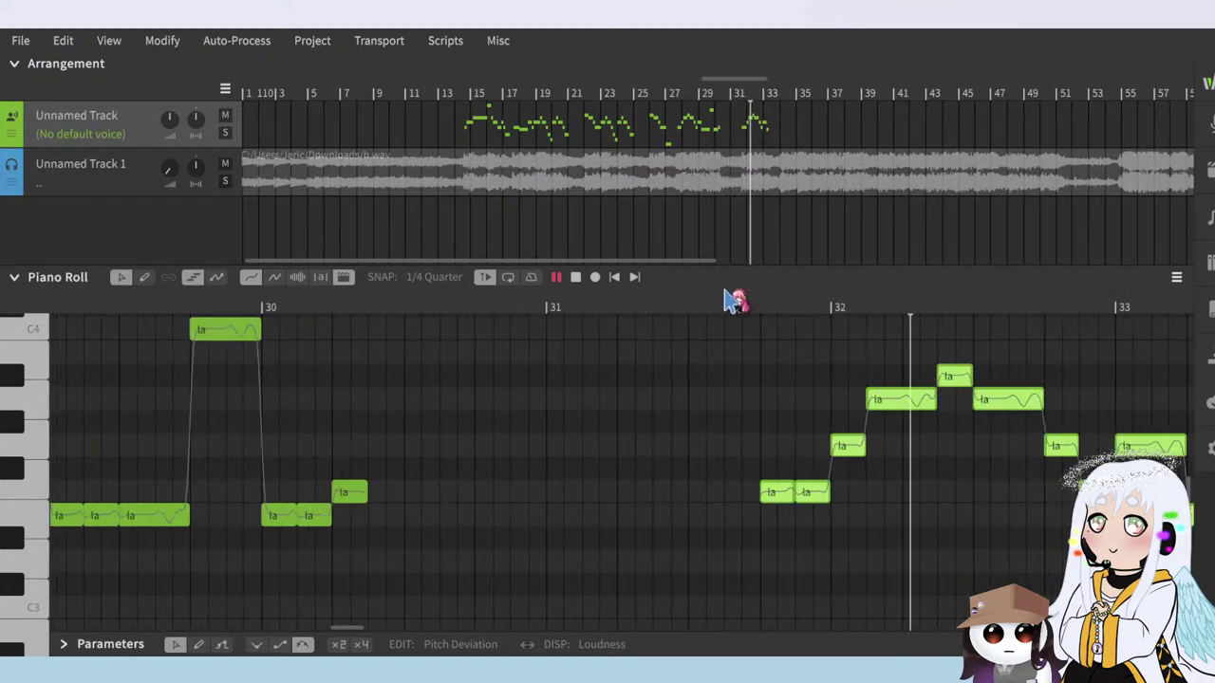
{"action": "scroll", "coordinate": [637, 437], "scroll_direction": "down", "scroll_amount": 3}
{"action": "scroll", "coordinate": [637, 438], "scroll_direction": "up", "scroll_amount": 3}
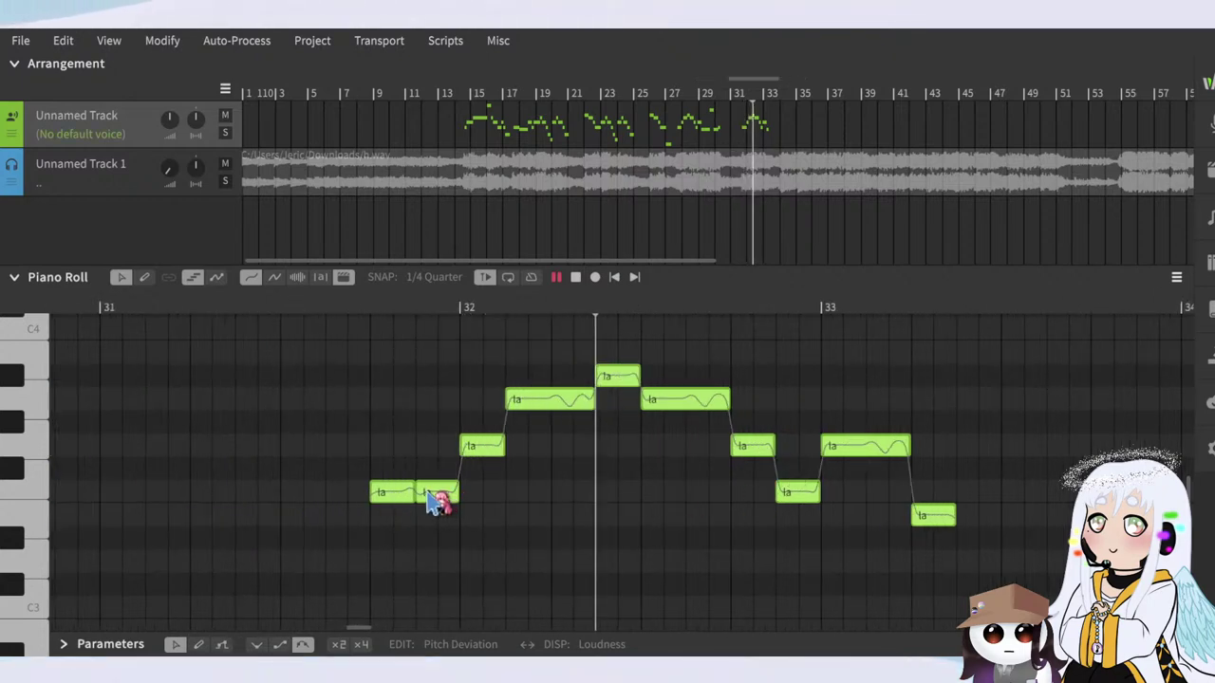
Step: Play through the copied phrase and delete its last note on E3 in bar 33
{"action": "scroll", "coordinate": [482, 489], "scroll_direction": "down", "scroll_amount": 3}
{"action": "scroll", "coordinate": [694, 521], "scroll_direction": "up", "scroll_amount": 2}
{"action": "key", "text": "space"}
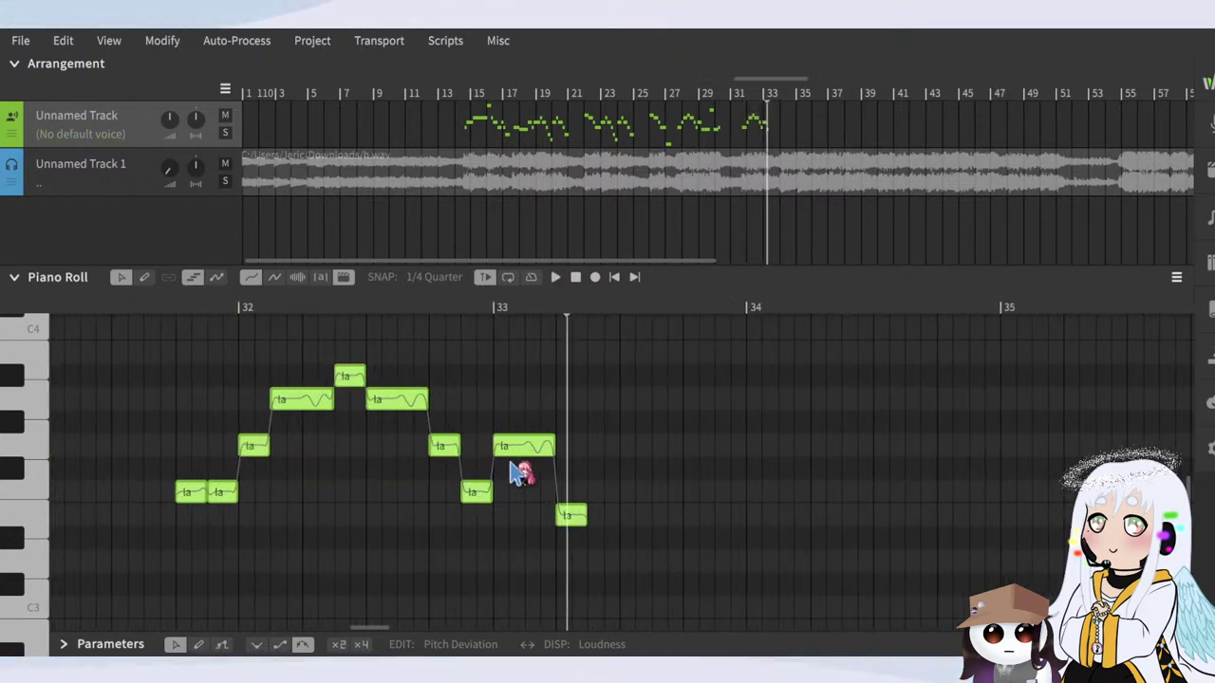
{"action": "left_click", "coordinate": [574, 491]}
{"action": "key", "text": "Delete"}
Step: Replay the end of the copied phrase and move the G3 note in bar 33 an eighth of a bar later
{"action": "left_click", "coordinate": [434, 310]}
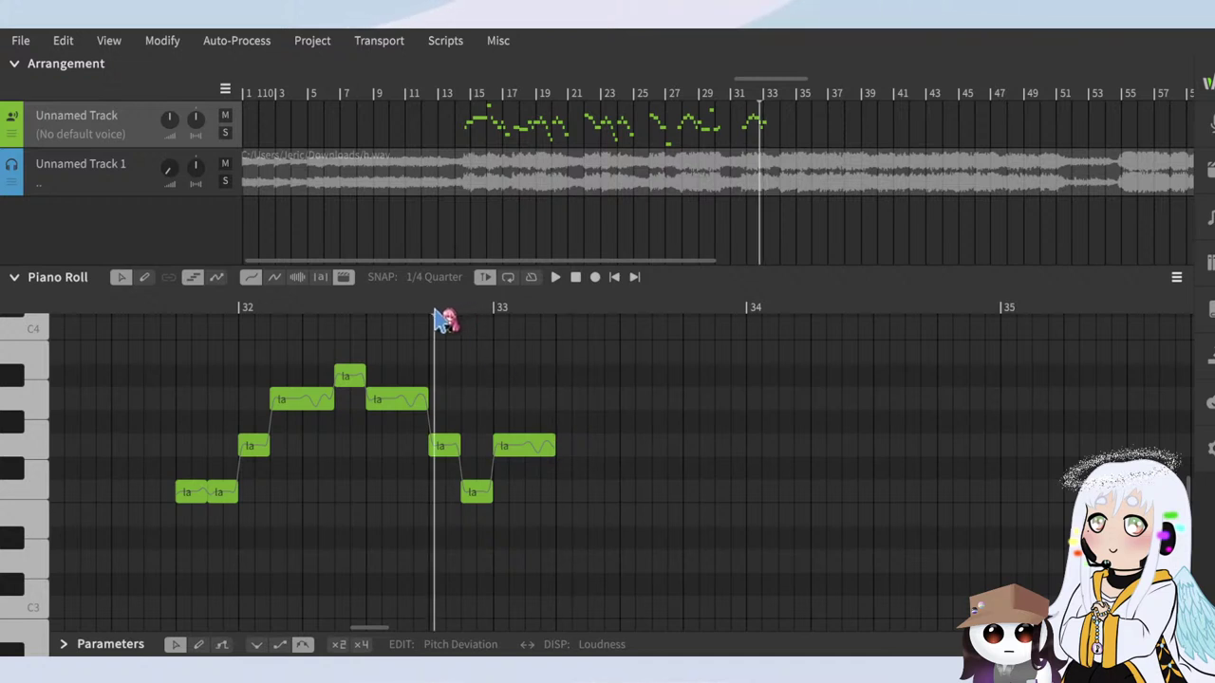
{"action": "scroll", "coordinate": [486, 550], "scroll_direction": "up", "scroll_amount": 1}
{"action": "scroll", "coordinate": [476, 550], "scroll_direction": "up", "scroll_amount": 2}
{"action": "scroll", "coordinate": [450, 554], "scroll_direction": "up", "scroll_amount": 1}
{"action": "scroll", "coordinate": [444, 555], "scroll_direction": "up", "scroll_amount": 2}
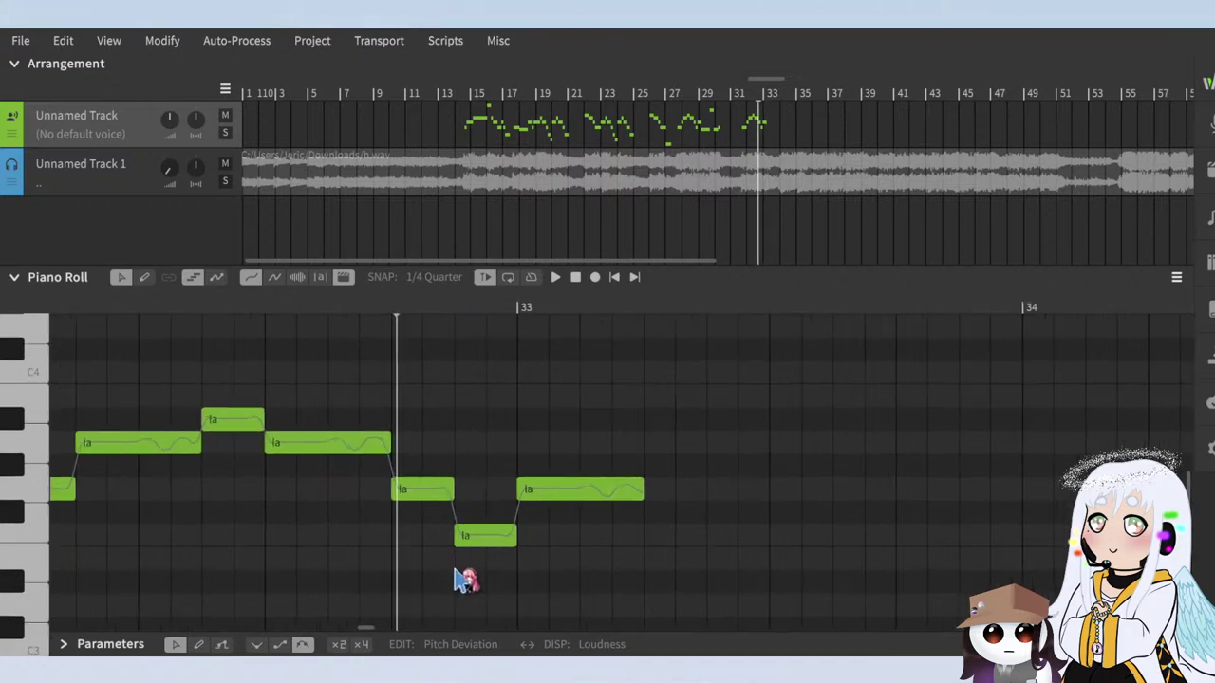
{"action": "scroll", "coordinate": [446, 567], "scroll_direction": "down", "scroll_amount": 3}
{"action": "key", "text": "space"}
{"action": "left_click_drag", "start_coordinate": [578, 427], "coordinate": [602, 426]}
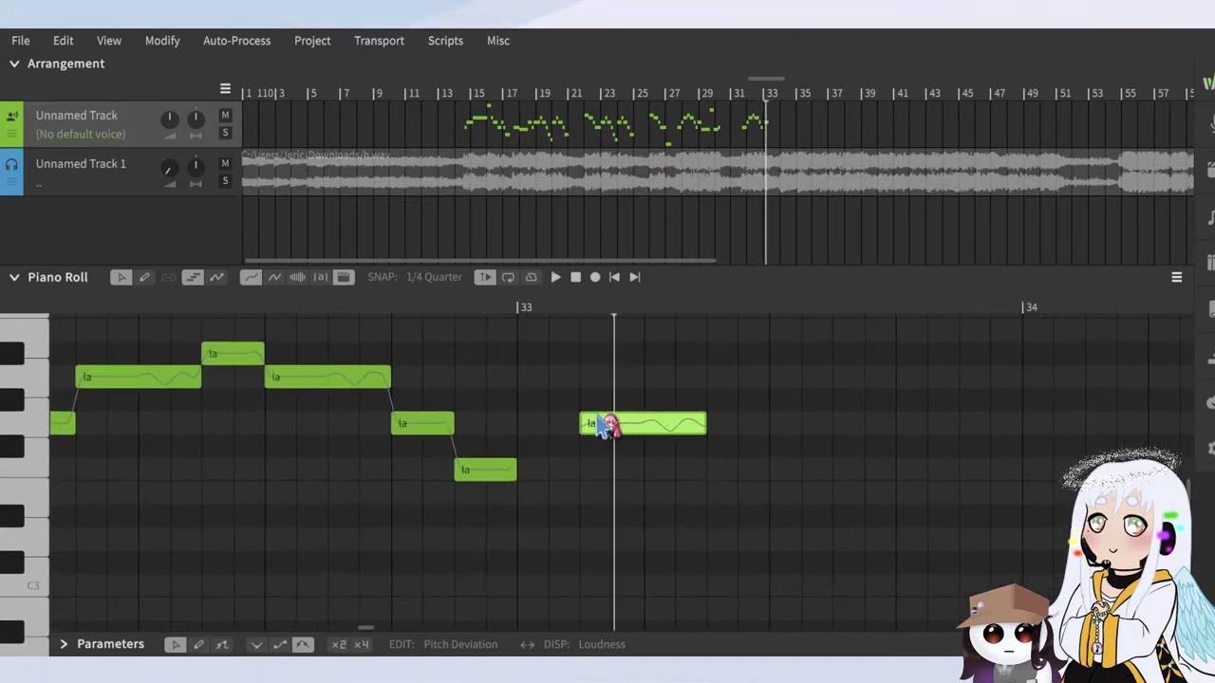
Step: Copy the F3 note at the end of bar 32 to the start of bar 33 and replay the phrase ending
{"action": "key", "text": "space"}
{"action": "left_click", "coordinate": [486, 471]}
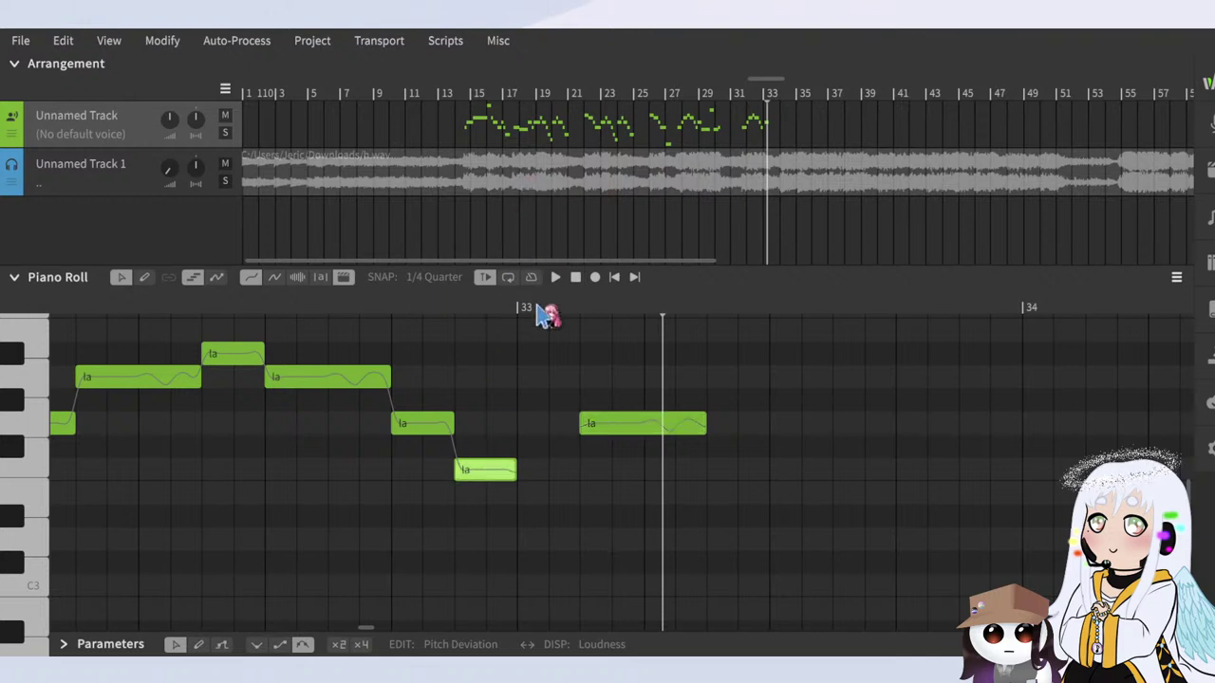
{"action": "left_click_drag", "start_coordinate": [510, 471], "coordinate": [574, 471]}
{"action": "left_click", "coordinate": [331, 313]}
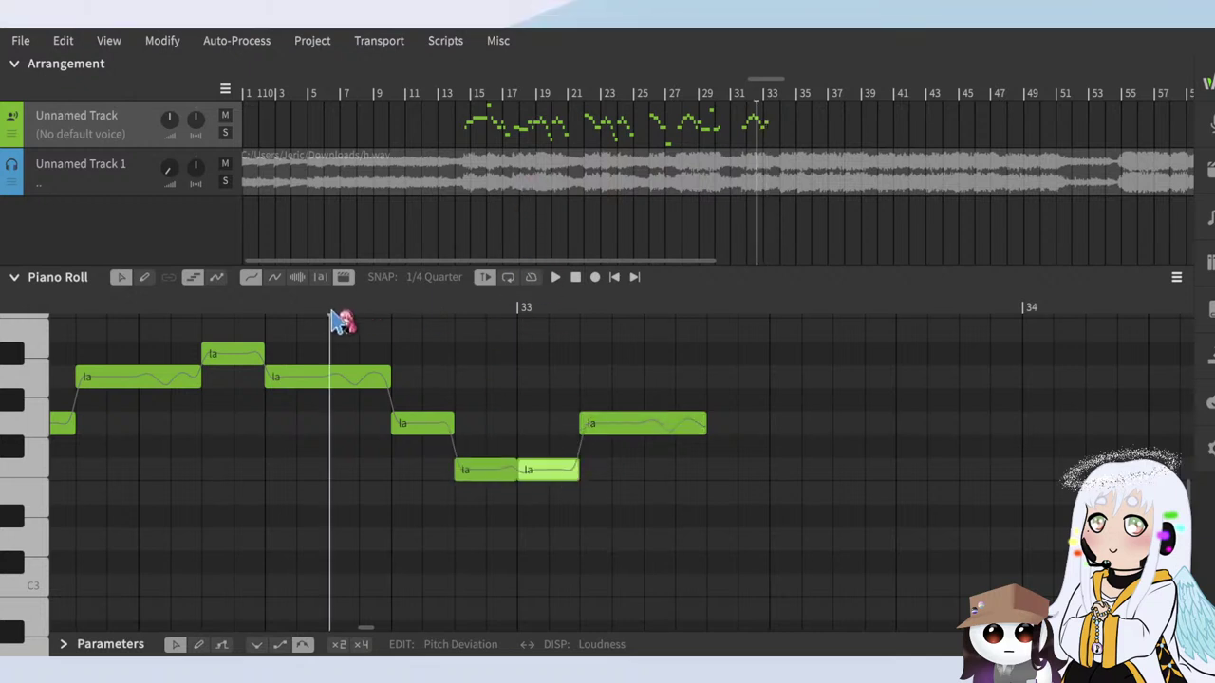
{"action": "key", "text": "space"}
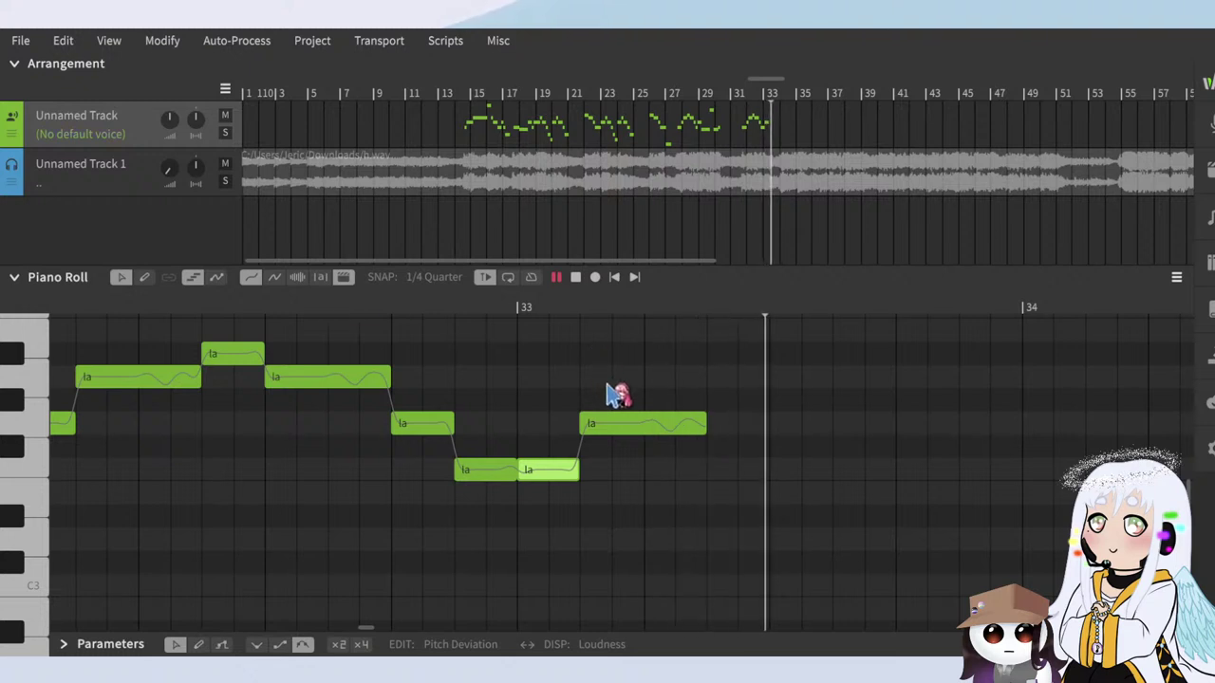
Step: Lengthen the G3 note in bar 33 by an eighth note and finish the playback check
{"action": "left_click_drag", "start_coordinate": [705, 423], "coordinate": [768, 426]}
{"action": "left_click", "coordinate": [321, 313]}
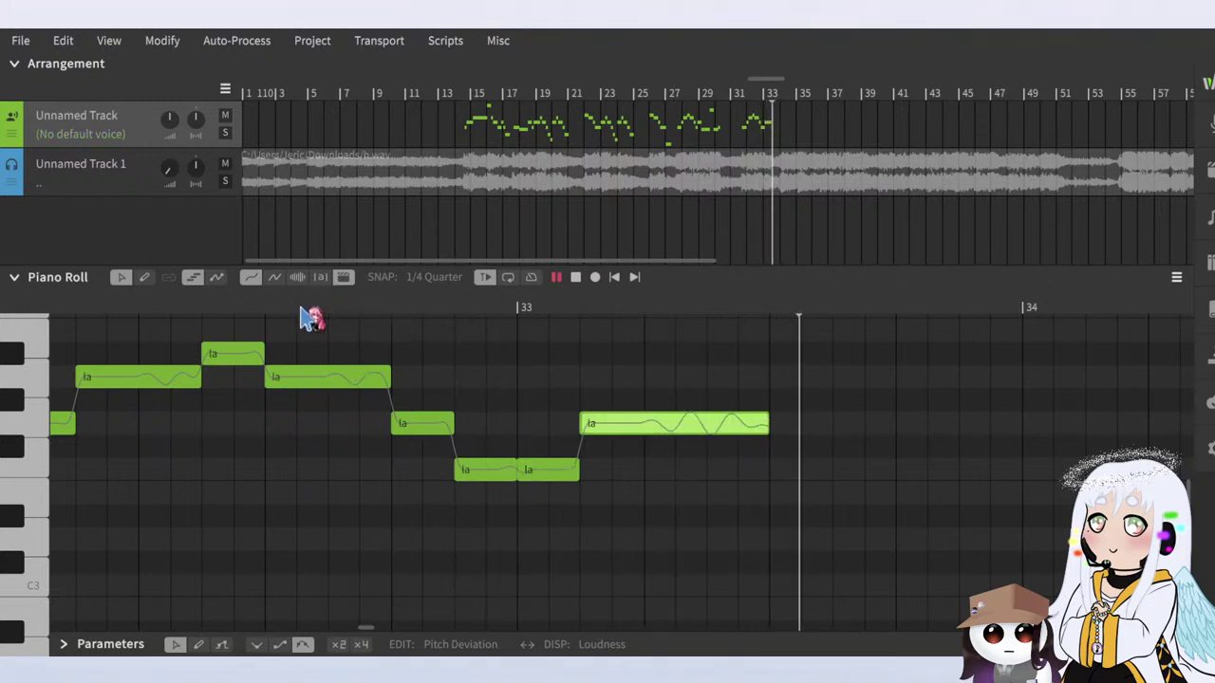
{"action": "key", "text": "space"}
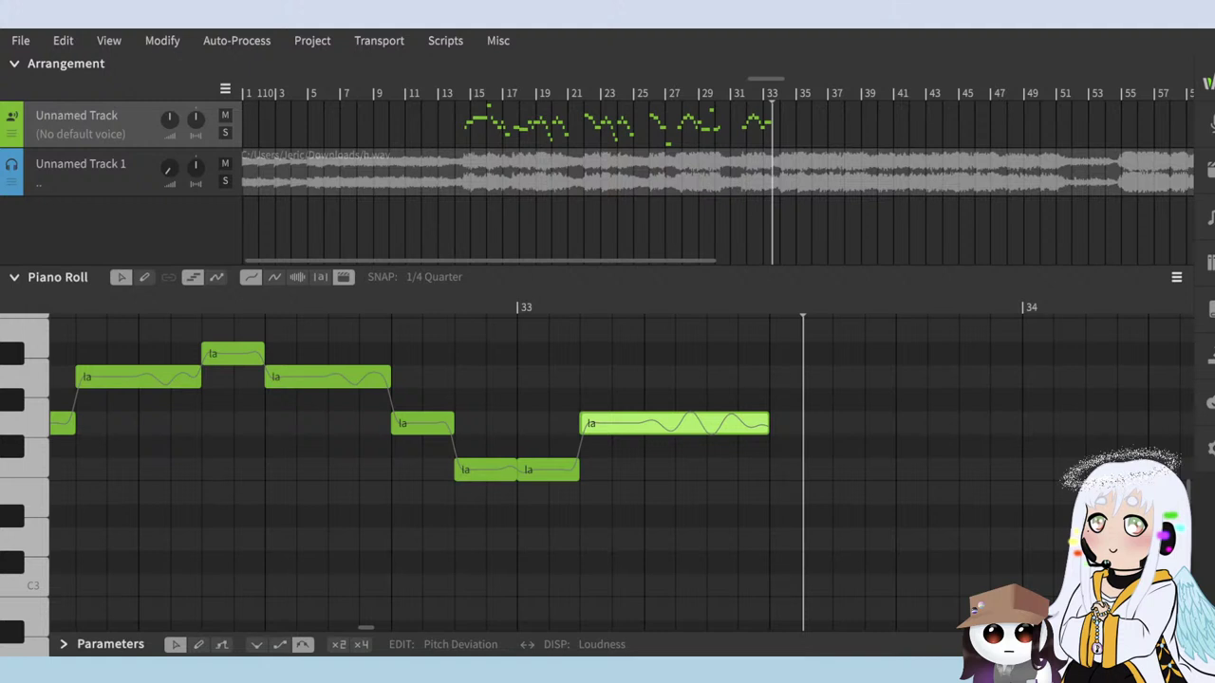
{"action": "left_click_drag", "start_coordinate": [334, 25], "coordinate": [339, 34]}
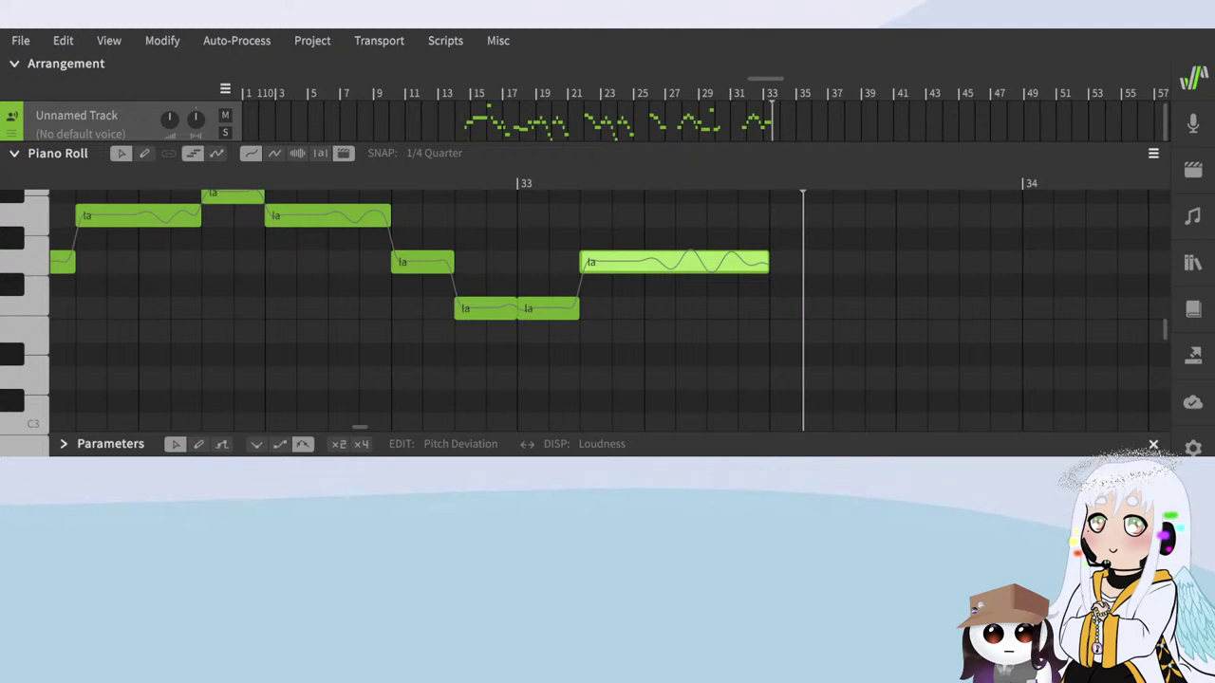
{"action": "double_click", "coordinate": [347, 19]}
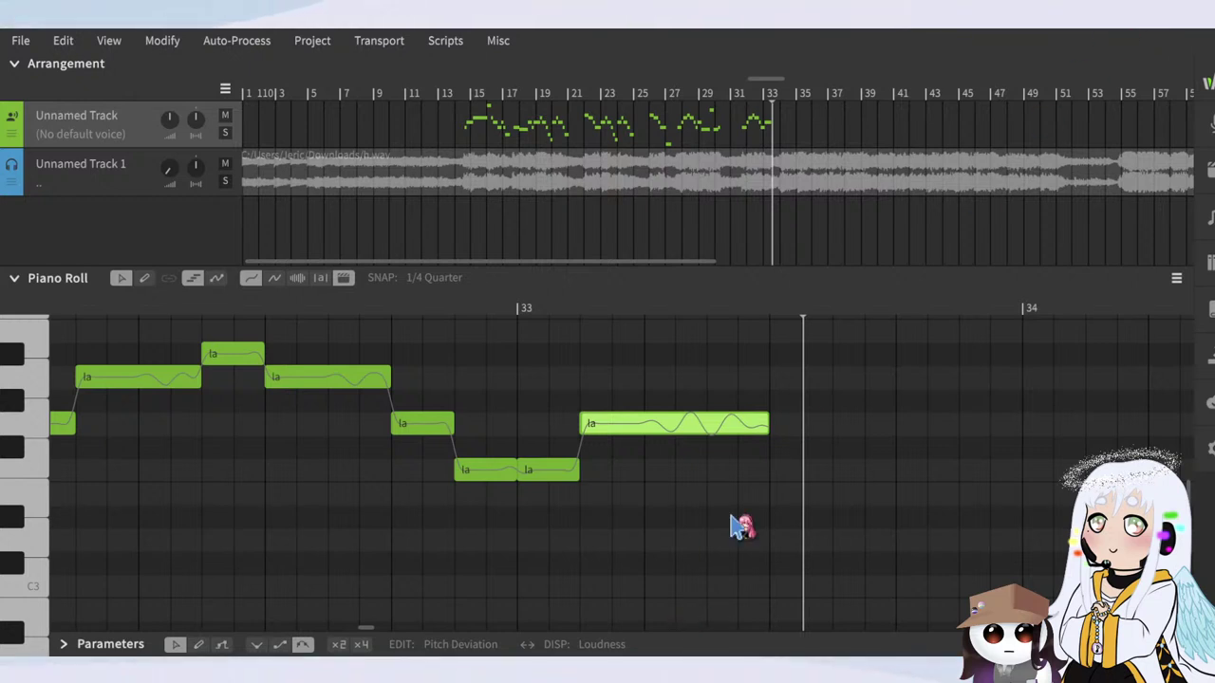
{"action": "scroll", "coordinate": [753, 393], "scroll_direction": "down", "scroll_amount": 1}
{"action": "scroll", "coordinate": [722, 472], "scroll_direction": "up", "scroll_amount": 2}
{"action": "scroll", "coordinate": [740, 569], "scroll_direction": "down", "scroll_amount": 1}
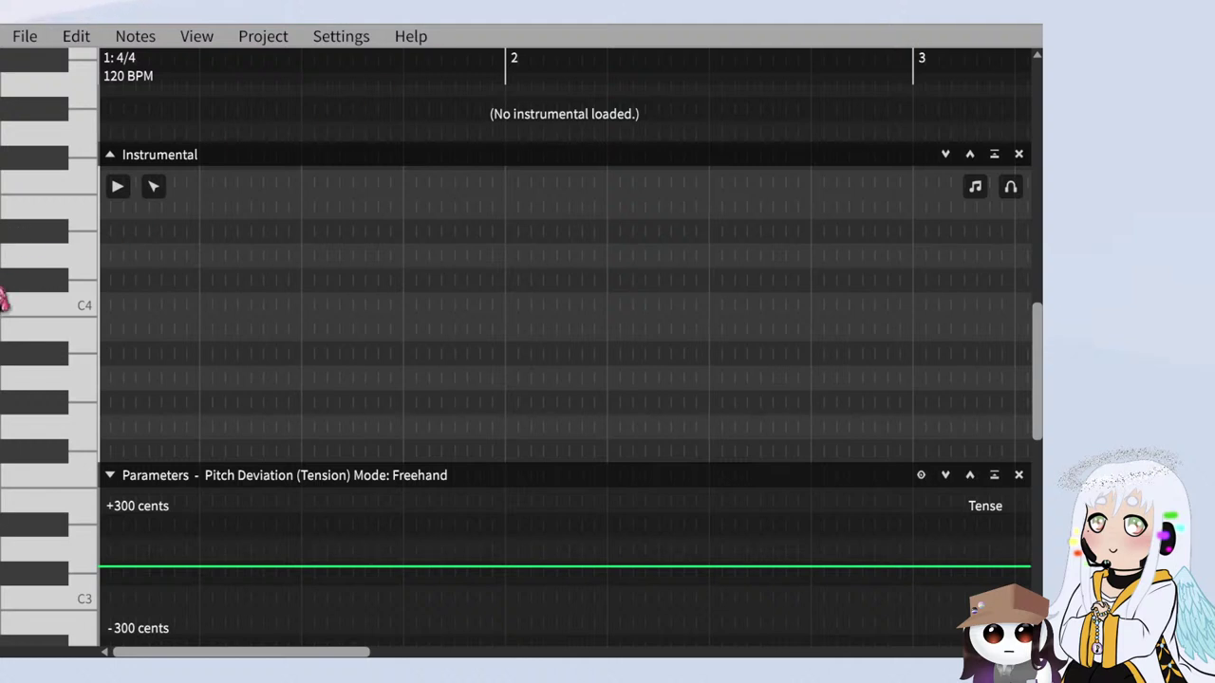
Step: Switch to the older editor window and look over the transferred melody's notes from bar 14 onward
{"action": "double_click", "coordinate": [80, 13]}
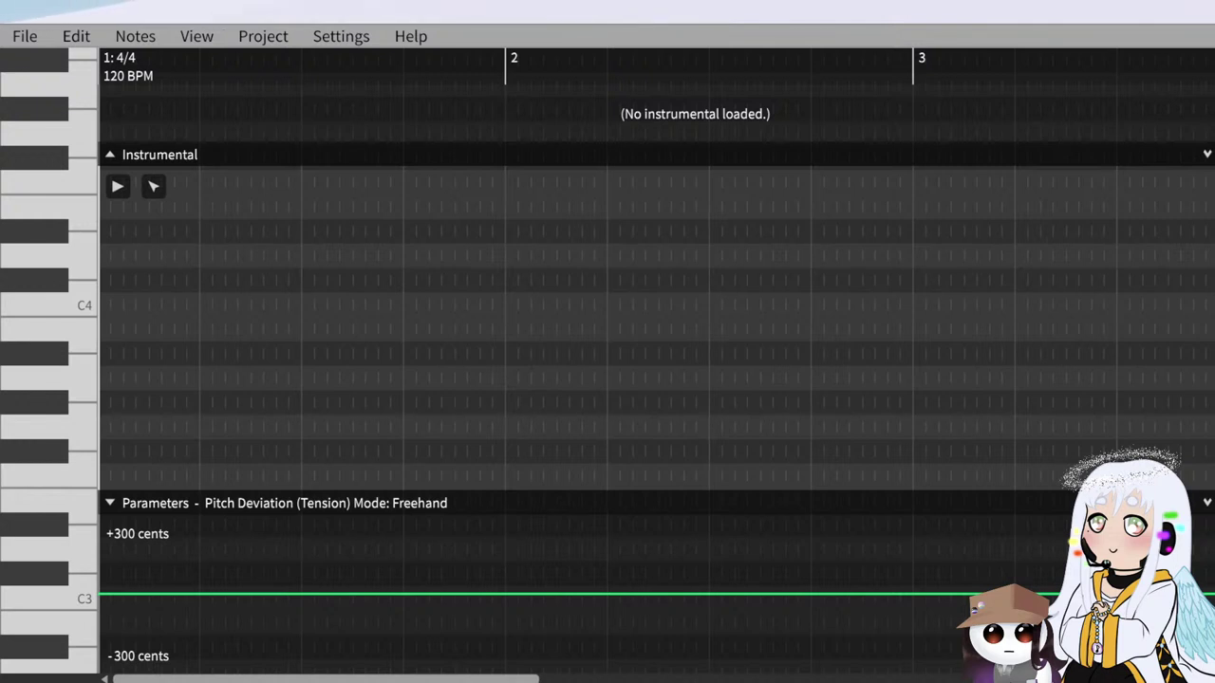
{"action": "left_click", "coordinate": [867, 27]}
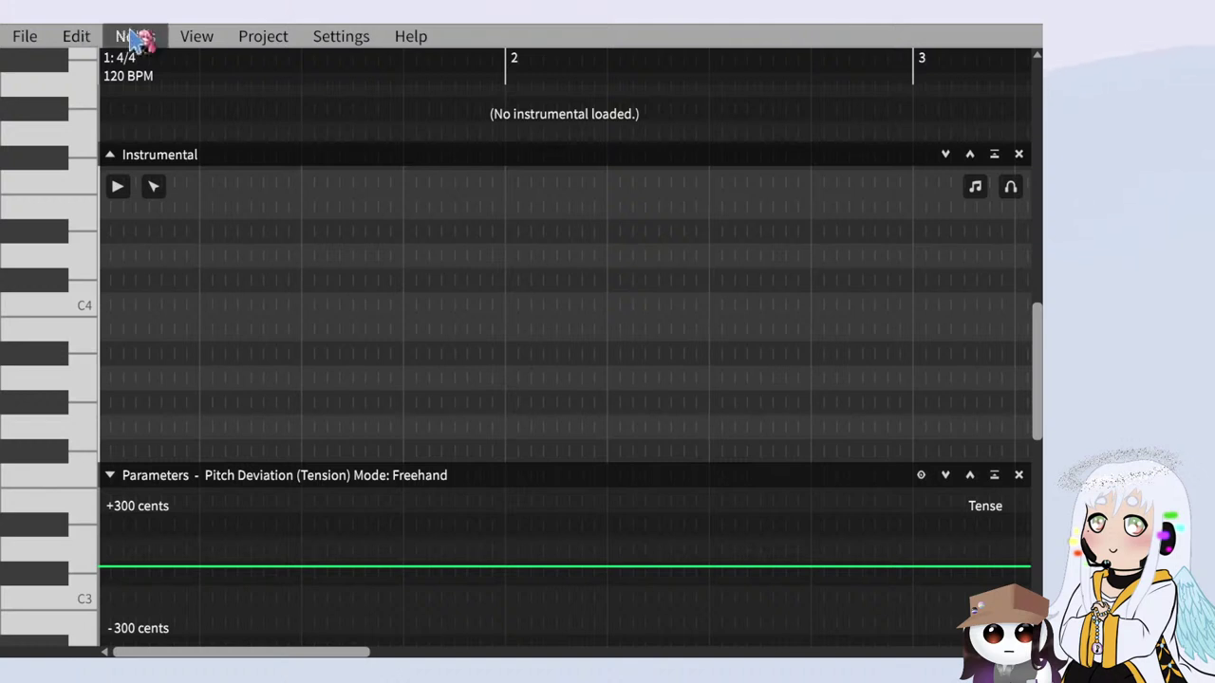
{"action": "double_click", "coordinate": [171, 15]}
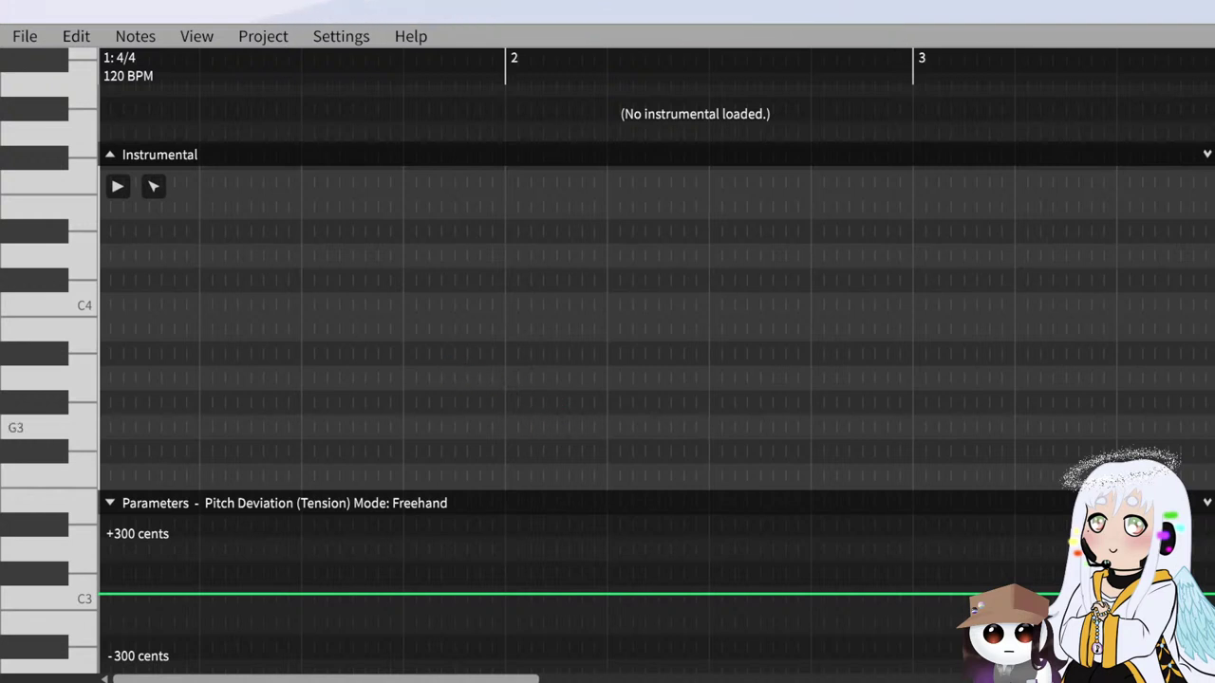
{"action": "scroll", "coordinate": [586, 332], "scroll_direction": "down", "scroll_amount": 2}
{"action": "scroll", "coordinate": [598, 334], "scroll_direction": "down", "scroll_amount": 5}
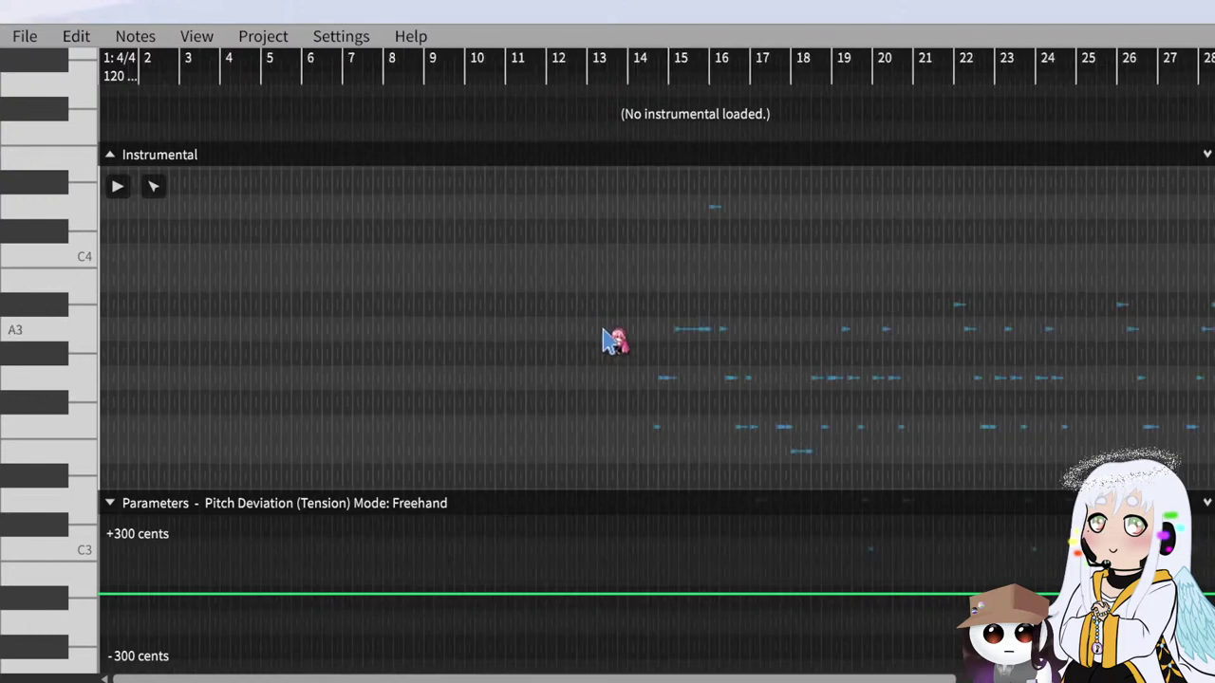
{"action": "scroll", "coordinate": [674, 360], "scroll_direction": "up", "scroll_amount": 6}
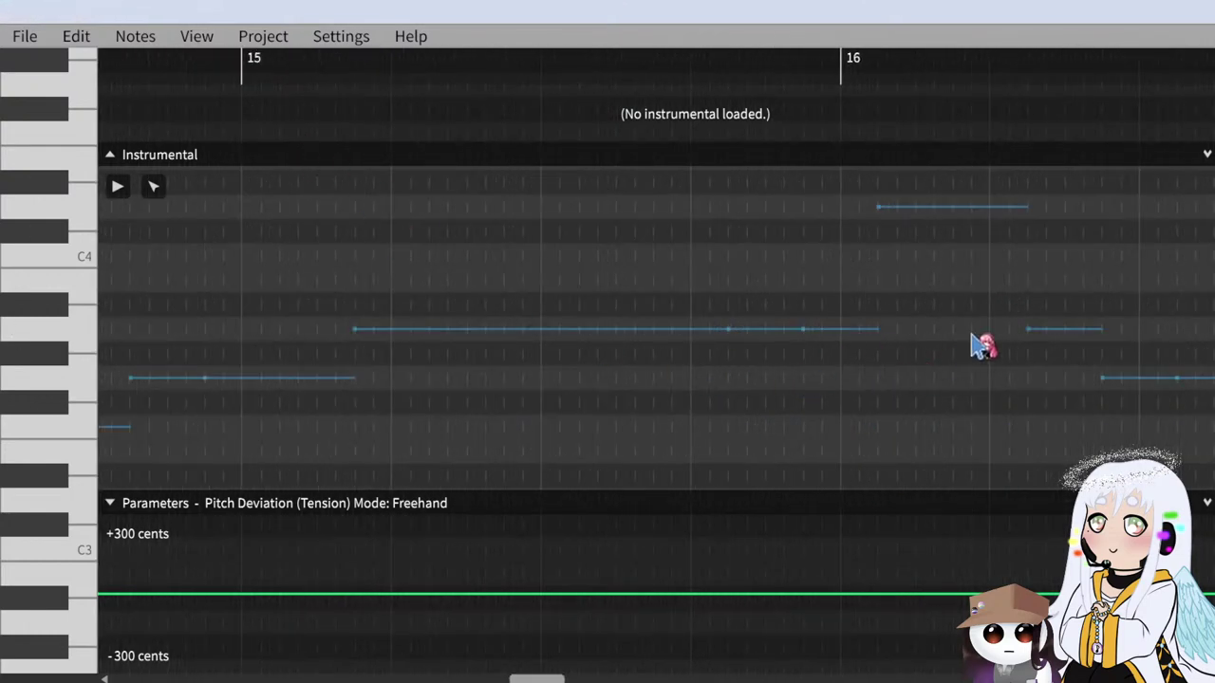
{"action": "scroll", "coordinate": [731, 393], "scroll_direction": "down", "scroll_amount": 4}
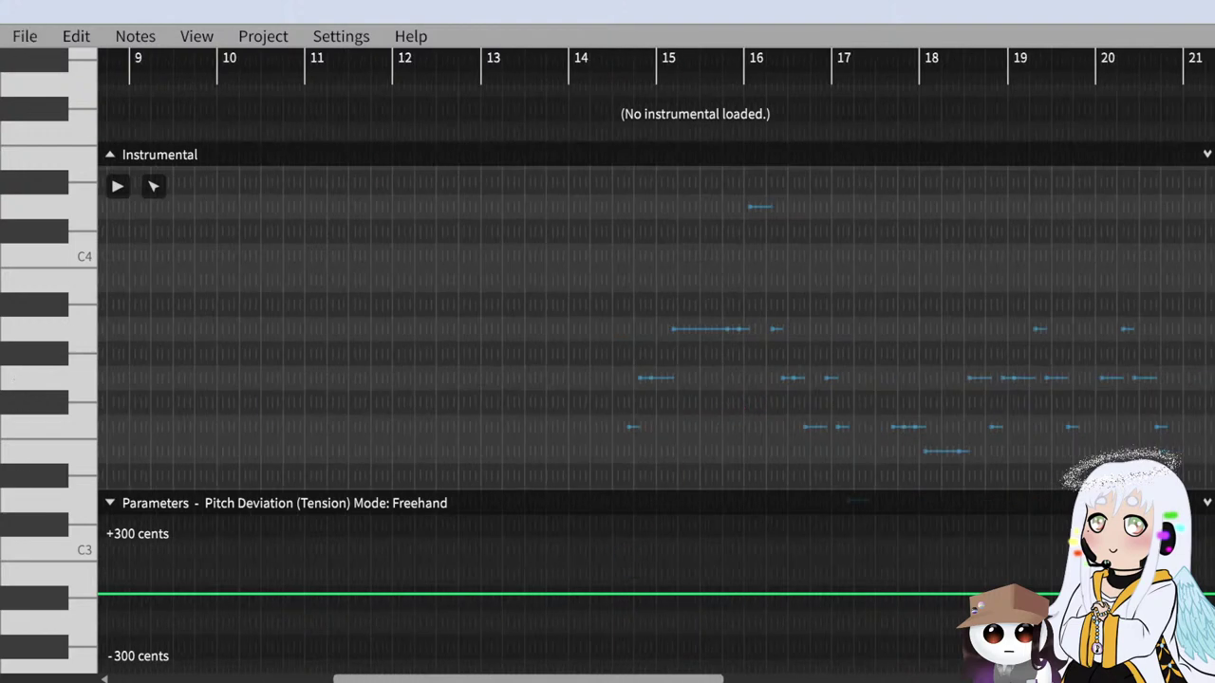
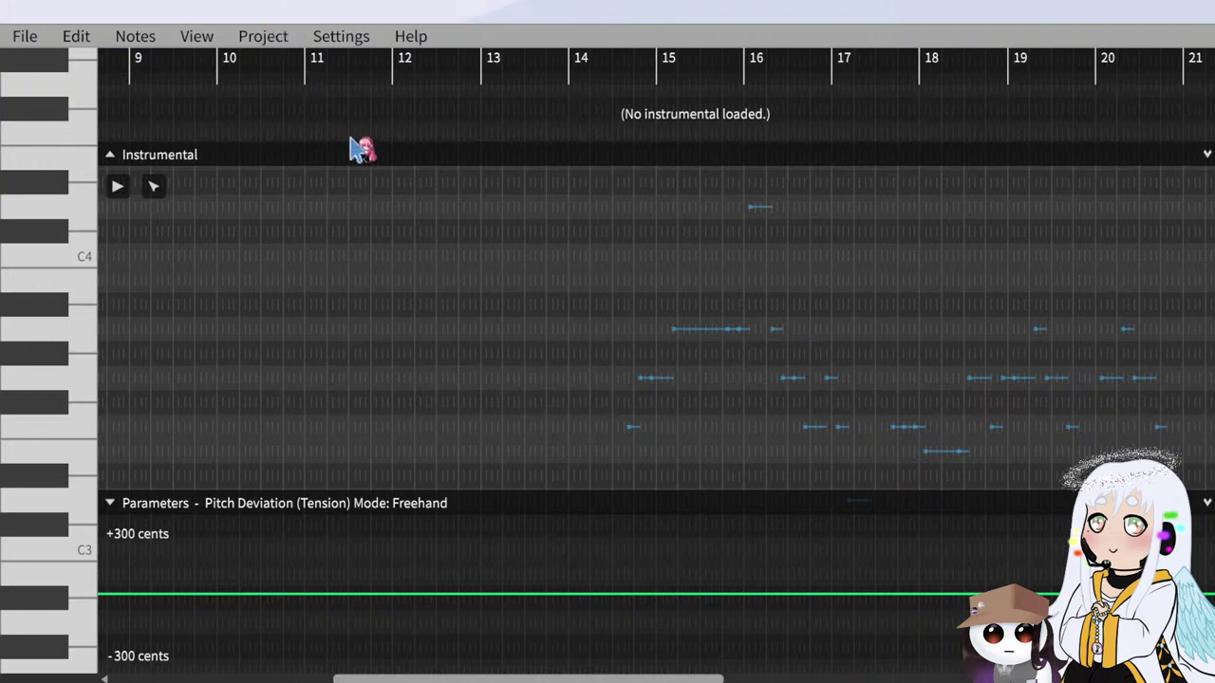
{"action": "key", "text": "super+Down"}
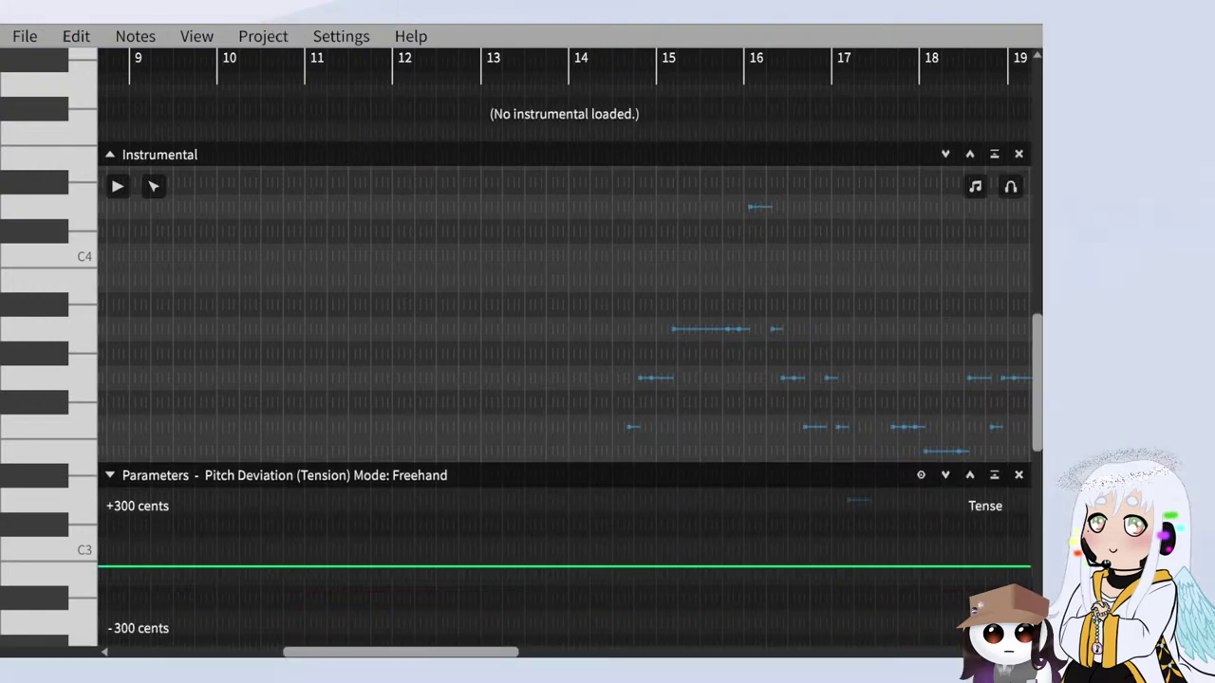
{"action": "double_click", "coordinate": [778, 11]}
{"action": "scroll", "coordinate": [653, 395], "scroll_direction": "down", "scroll_amount": 1}
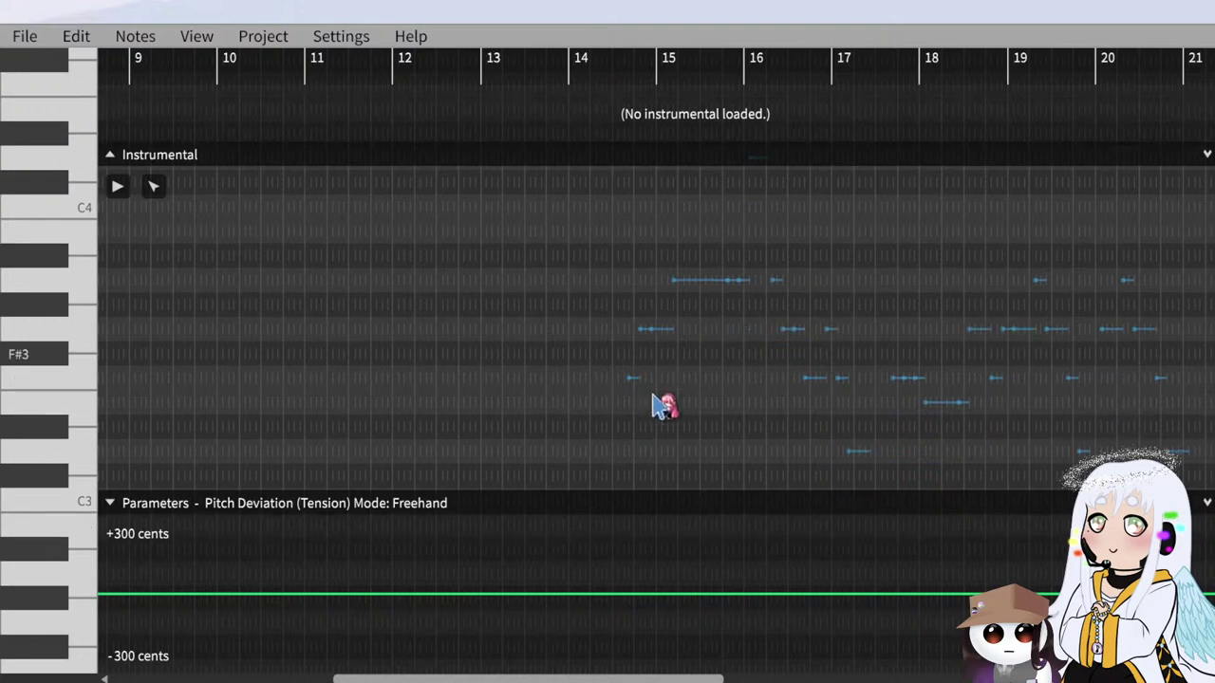
{"action": "scroll", "coordinate": [656, 366], "scroll_direction": "up", "scroll_amount": 5}
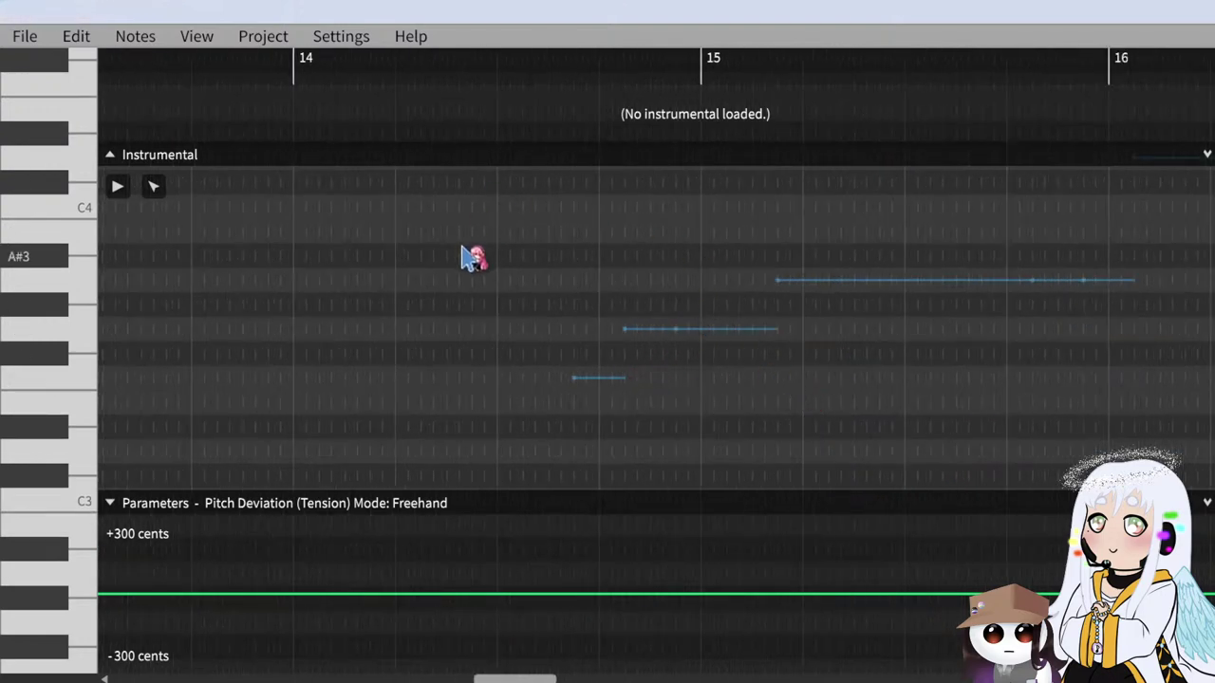
{"action": "scroll", "coordinate": [472, 258], "scroll_direction": "down", "scroll_amount": 5}
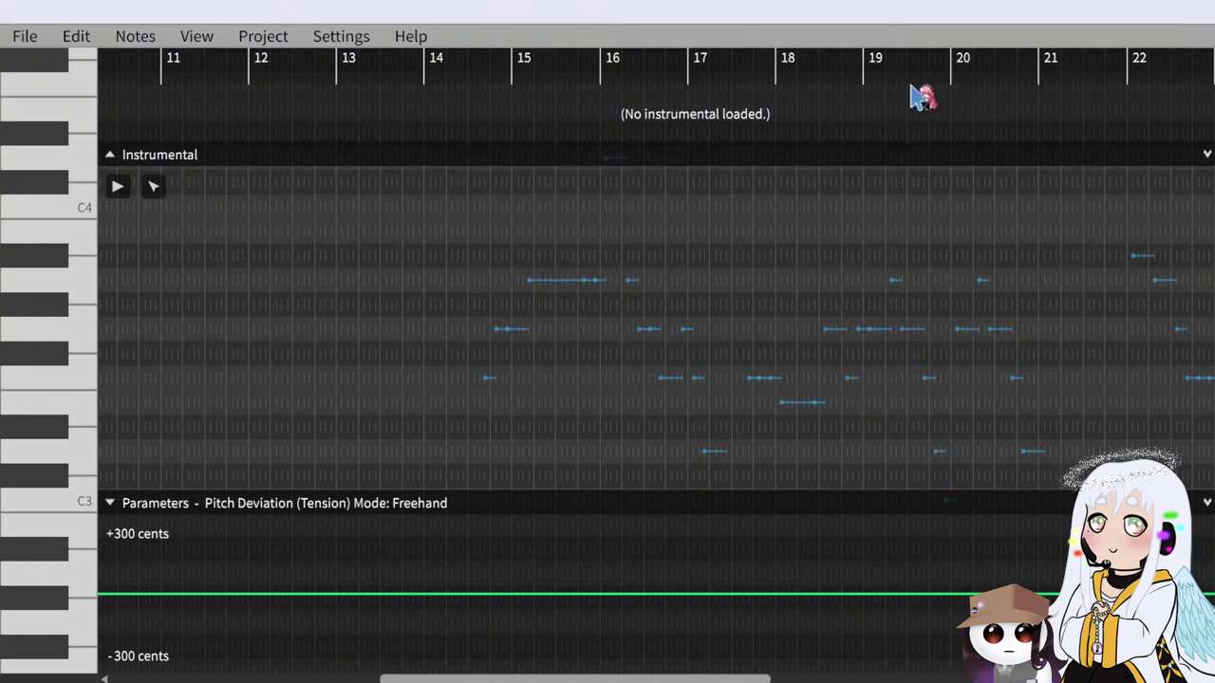
{"action": "scroll", "coordinate": [667, 241], "scroll_direction": "up", "scroll_amount": 2}
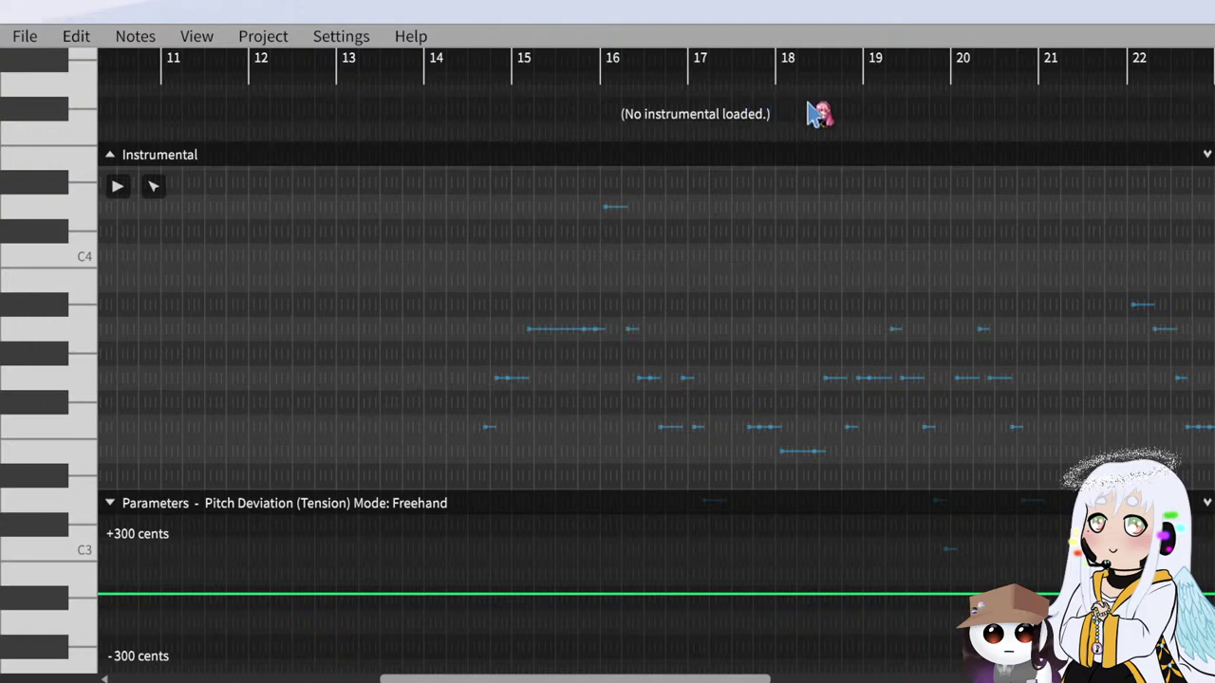
{"action": "scroll", "coordinate": [631, 368], "scroll_direction": "down", "scroll_amount": 2}
{"action": "scroll", "coordinate": [513, 633], "scroll_direction": "up", "scroll_amount": 3}
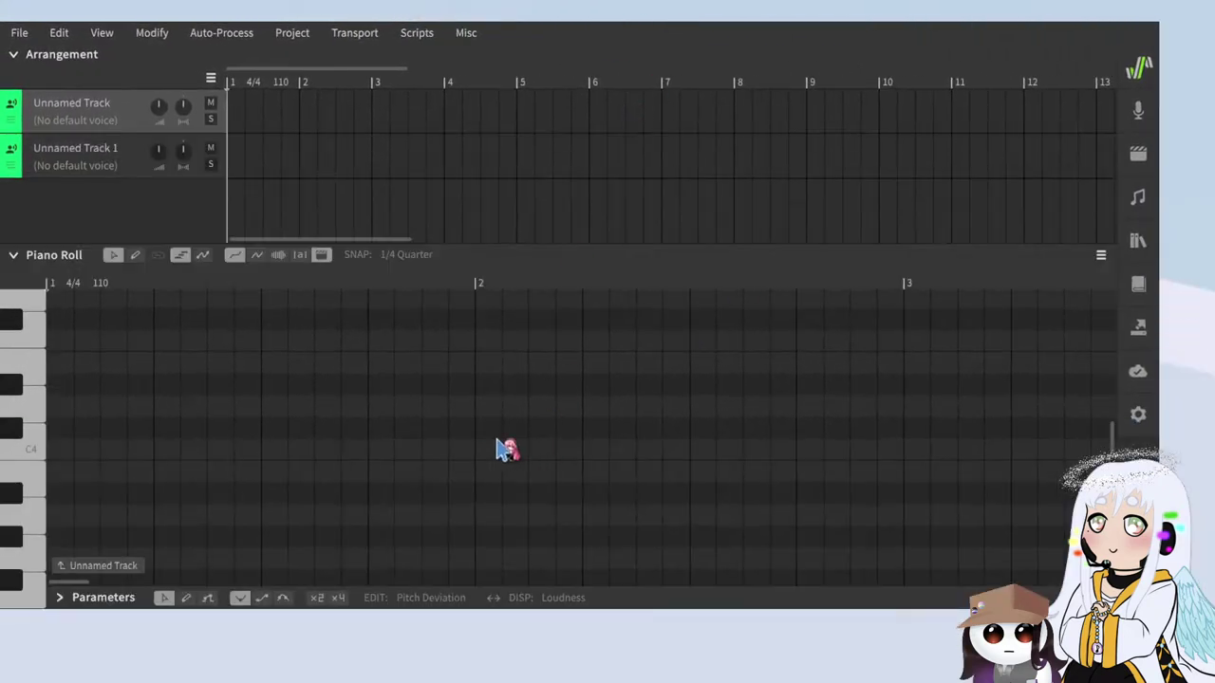
Step: Switch to the Synthesizer V Studio project holding the transferred melody and play it from bar 14 into bar 17
{"action": "scroll", "coordinate": [379, 162], "scroll_direction": "down", "scroll_amount": 5}
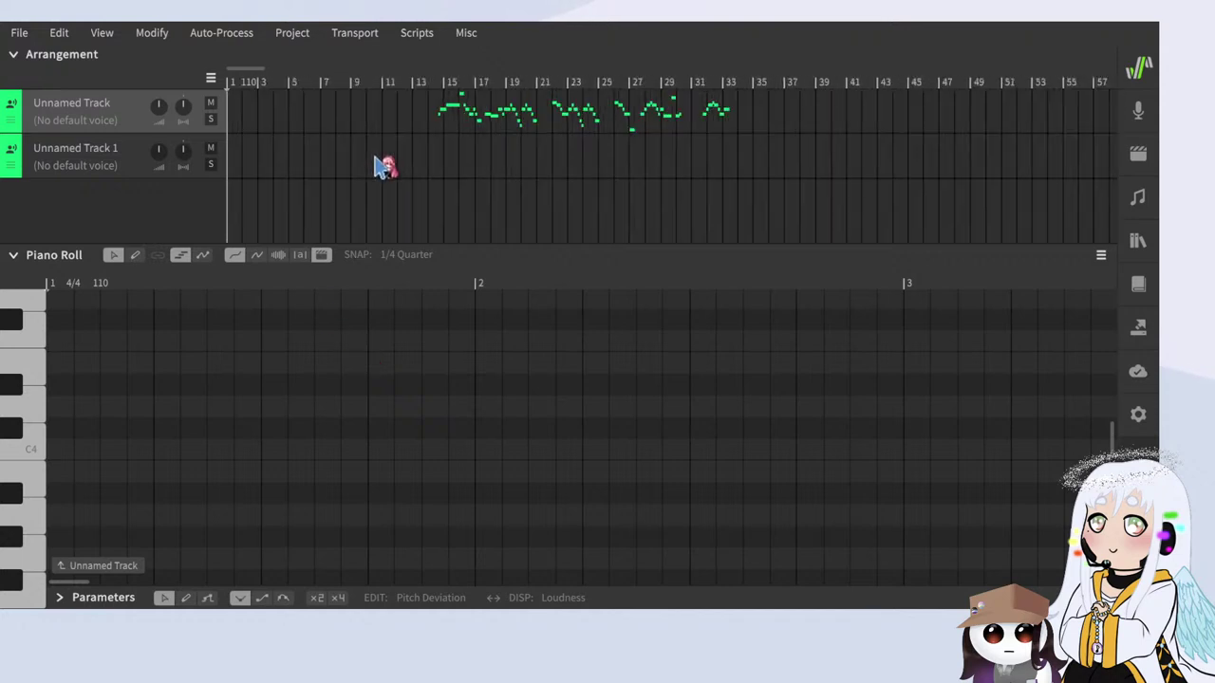
{"action": "left_click", "coordinate": [432, 83]}
{"action": "key", "text": "space"}
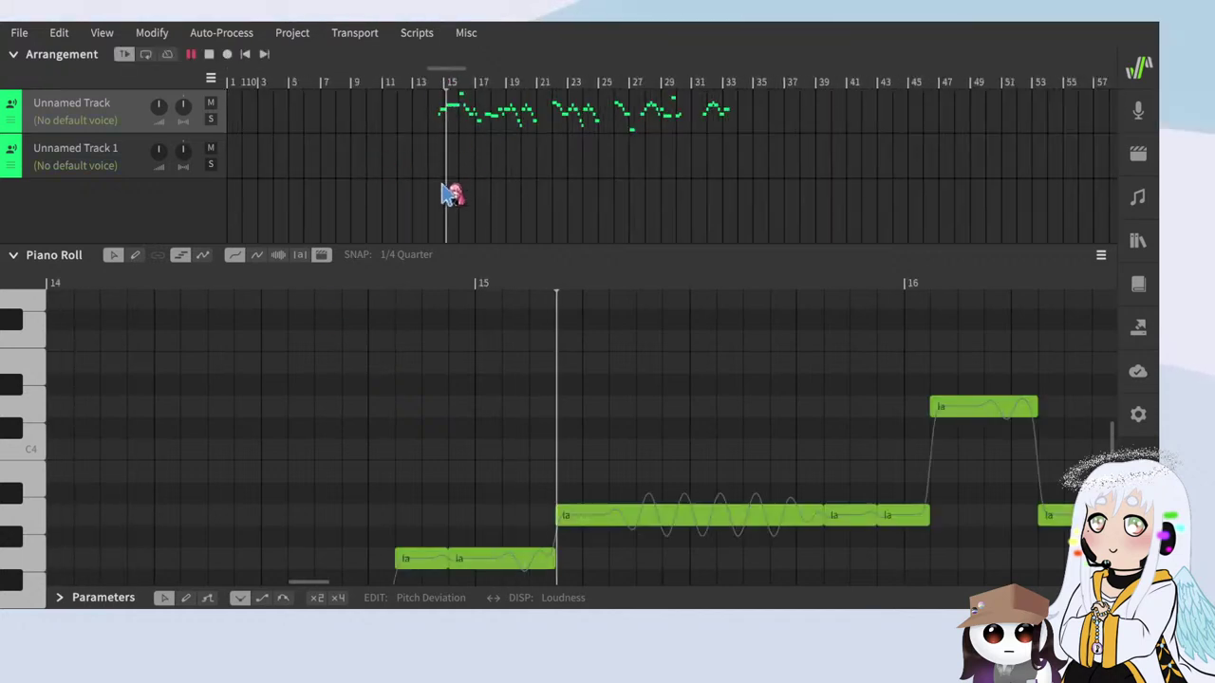
{"action": "scroll", "coordinate": [408, 195], "scroll_direction": "up", "scroll_amount": 2}
{"action": "scroll", "coordinate": [529, 325], "scroll_direction": "down", "scroll_amount": 2}
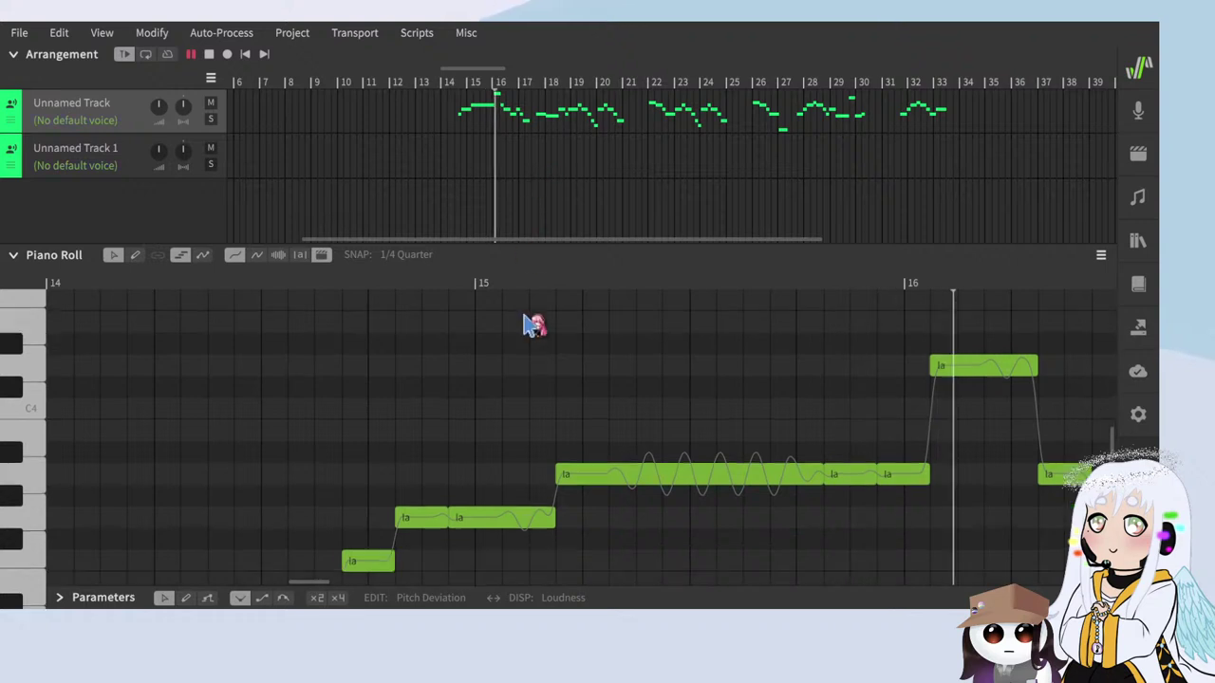
{"action": "scroll", "coordinate": [466, 352], "scroll_direction": "down", "scroll_amount": 2}
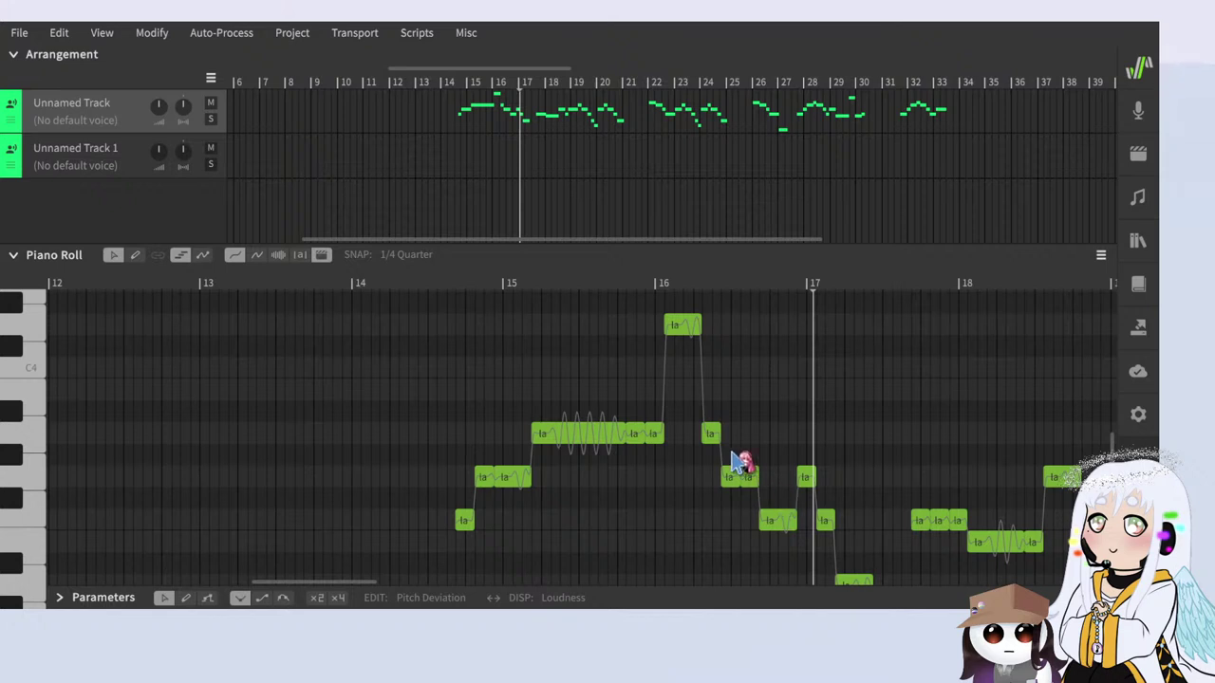
Step: Add the dddd audio file as a backing track and shift its clip about a quarter bar later, playing the start to check
{"action": "left_click_drag", "start_coordinate": [731, 452], "coordinate": [541, 183]}
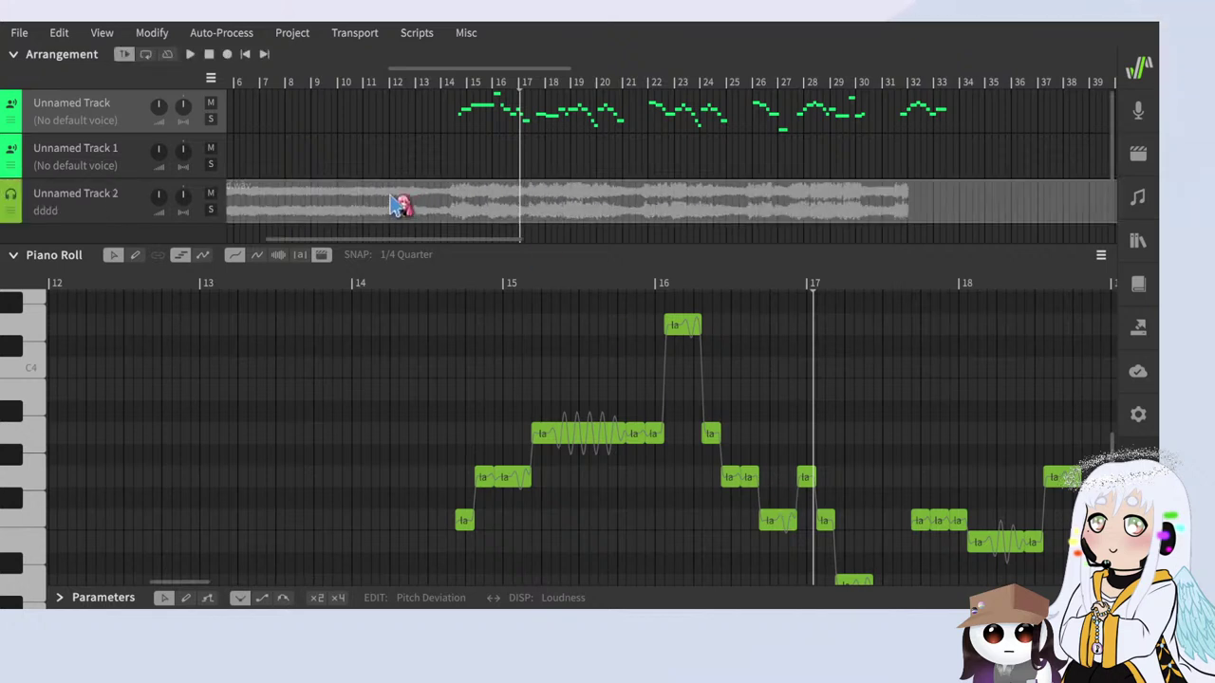
{"action": "left_click_drag", "start_coordinate": [359, 243], "coordinate": [320, 245]}
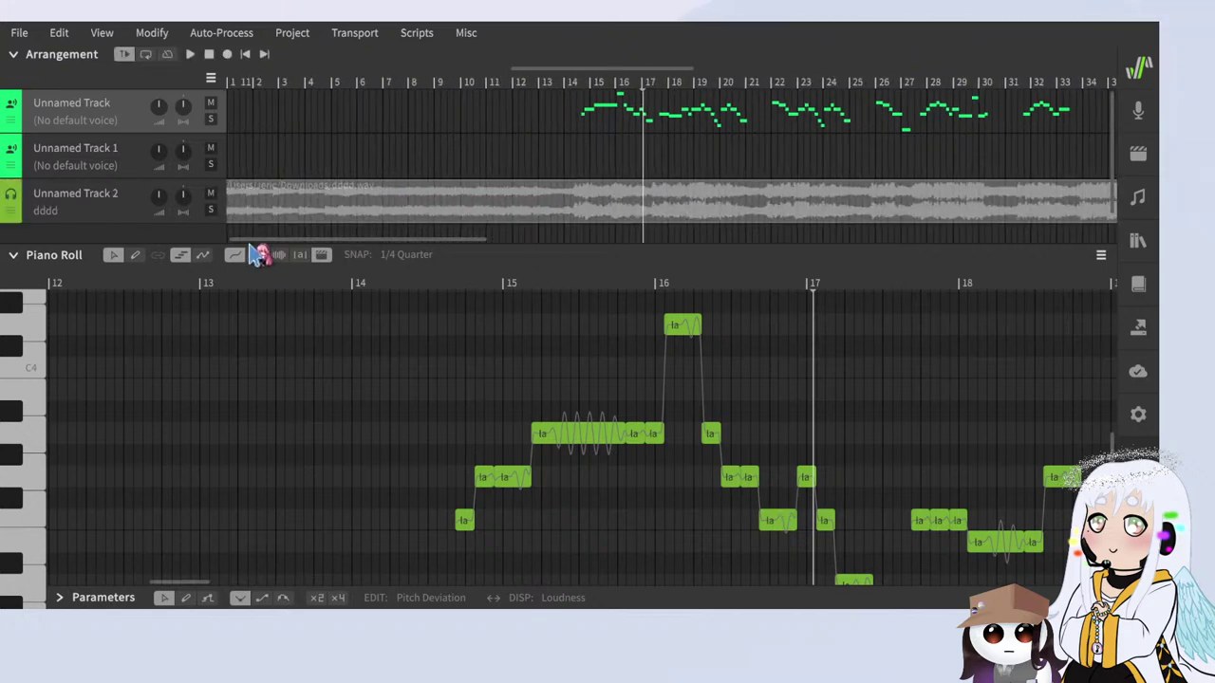
{"action": "left_click_drag", "start_coordinate": [298, 198], "coordinate": [302, 203]}
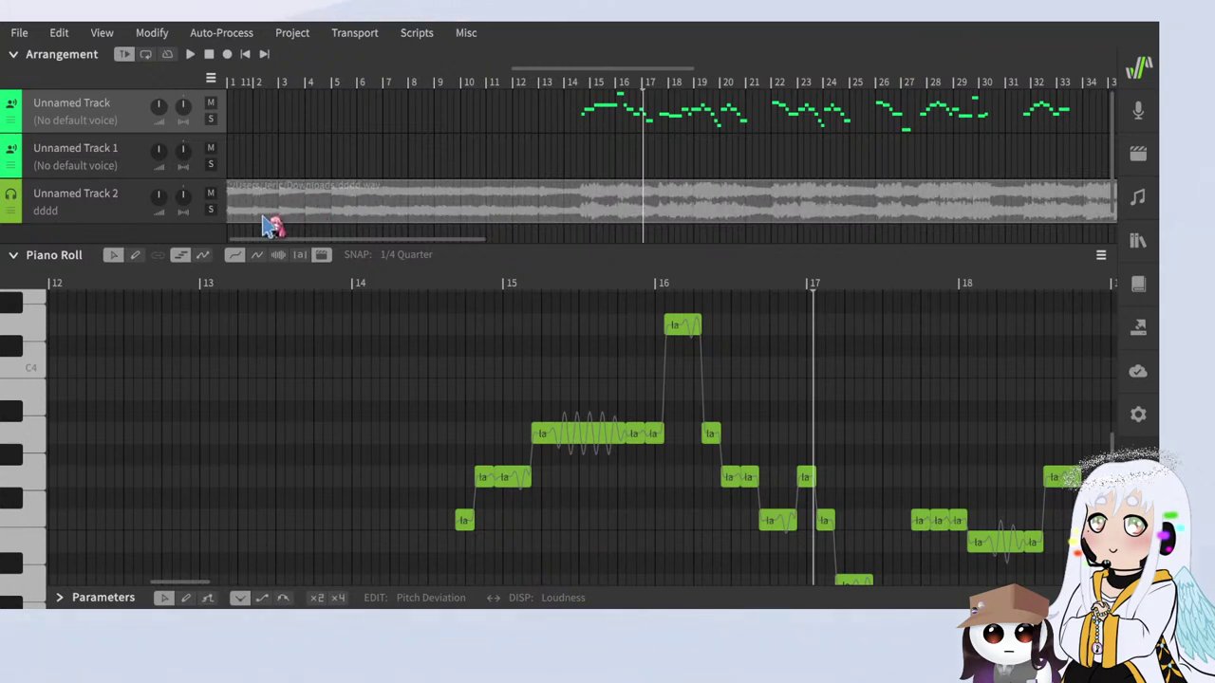
{"action": "left_click_drag", "start_coordinate": [273, 69], "coordinate": [201, 88]}
{"action": "key", "text": "space"}
{"action": "key", "text": "space"}
Step: Assign the Kasane Teto voice to the first vocal track and bring its notes into view
{"action": "left_click", "coordinate": [579, 115]}
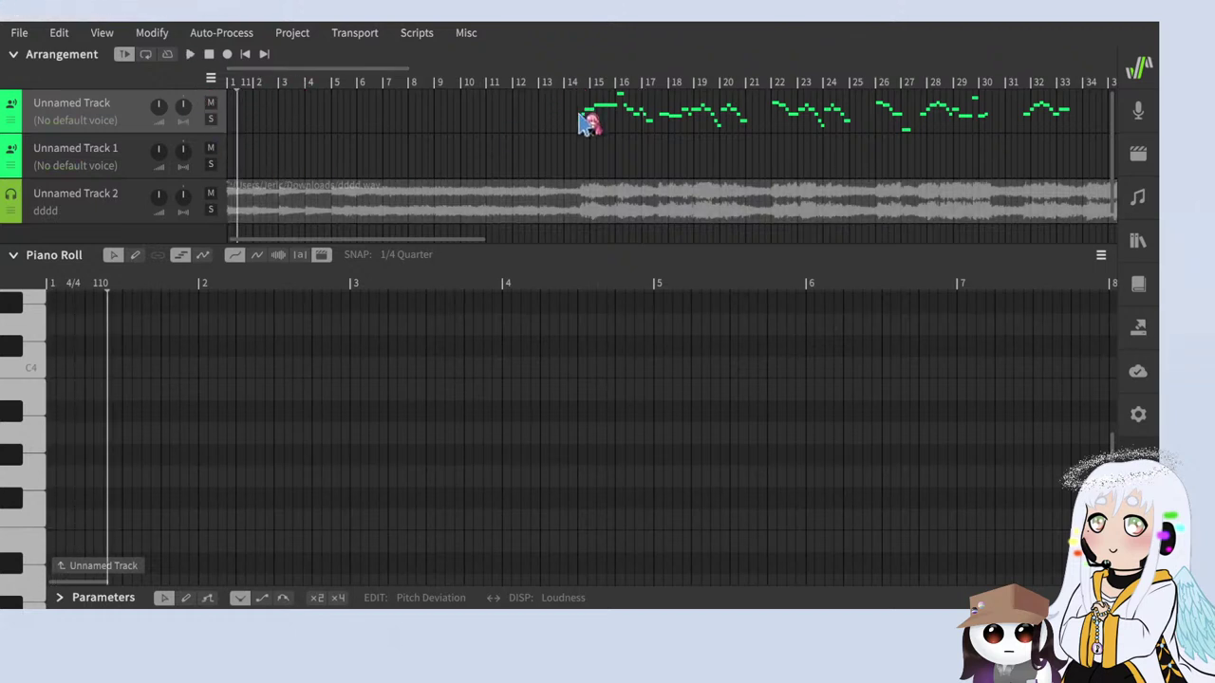
{"action": "double_click", "coordinate": [122, 104]}
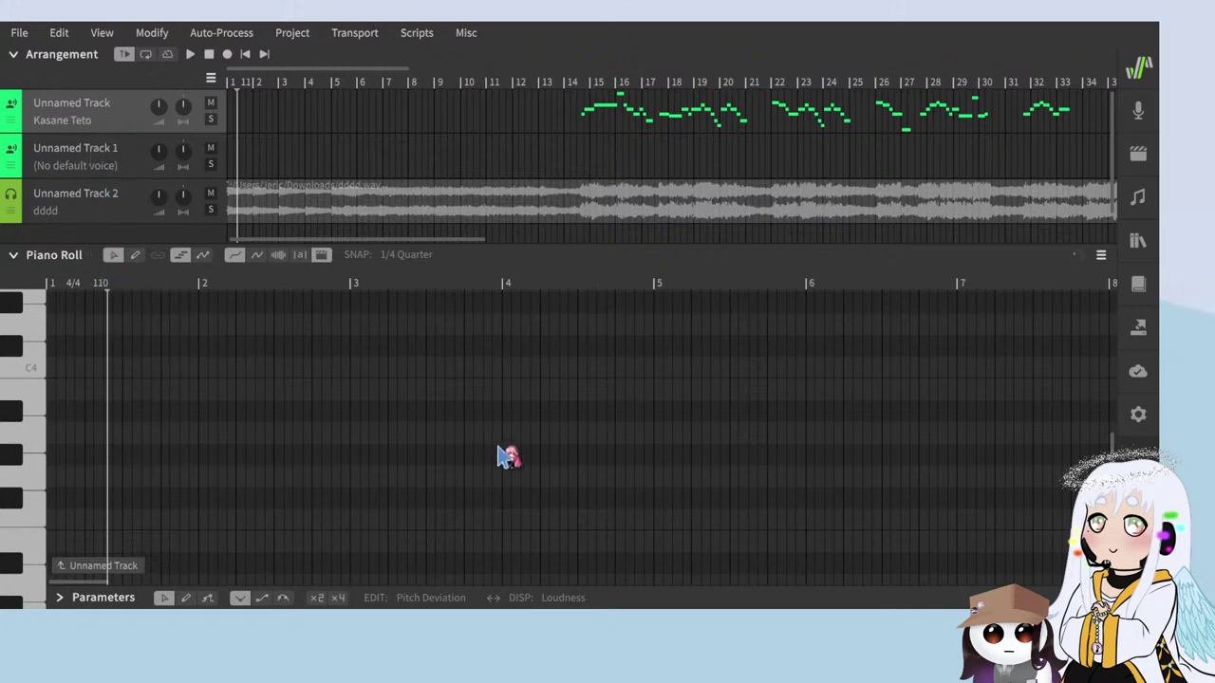
{"action": "scroll", "coordinate": [456, 423], "scroll_direction": "down", "scroll_amount": 5}
{"action": "scroll", "coordinate": [584, 384], "scroll_direction": "up", "scroll_amount": 3}
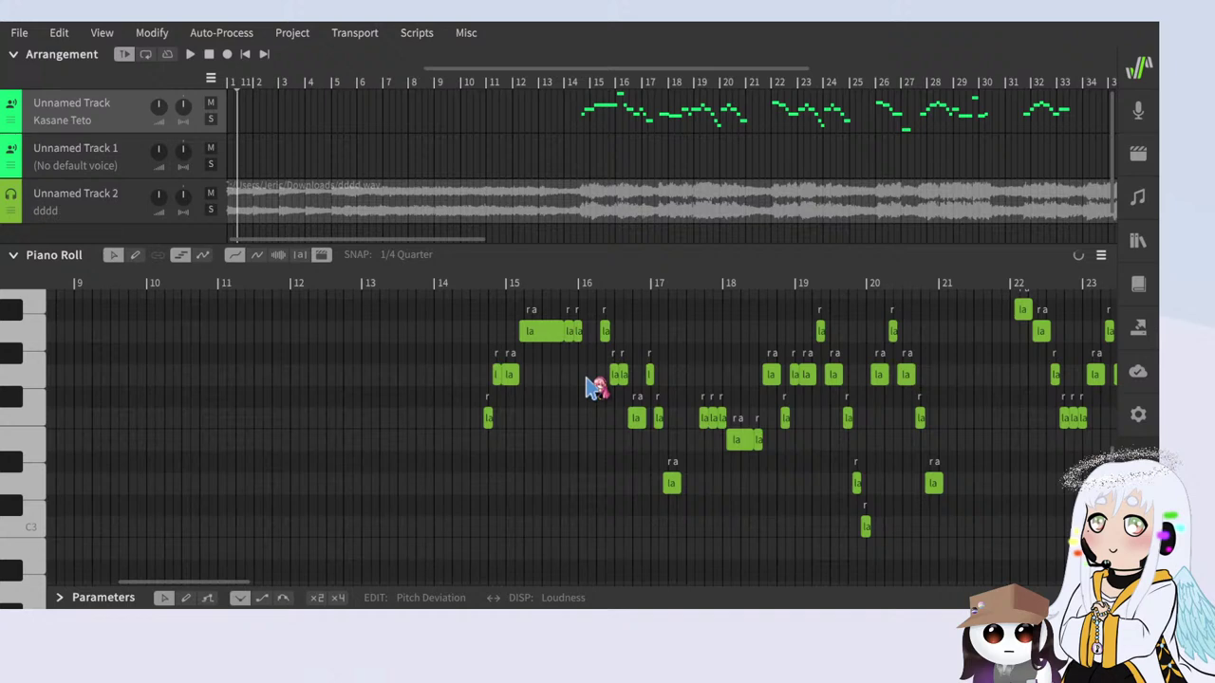
Step: Play the melody from the middle of bar 14 and lower the dddd backing track's volume to -24 dB
{"action": "left_click", "coordinate": [477, 284]}
{"action": "key", "text": "space"}
{"action": "scroll", "coordinate": [577, 415], "scroll_direction": "up", "scroll_amount": 3, "text": "ctrl"}
{"action": "scroll", "coordinate": [568, 416], "scroll_direction": "up", "scroll_amount": 2, "text": "ctrl"}
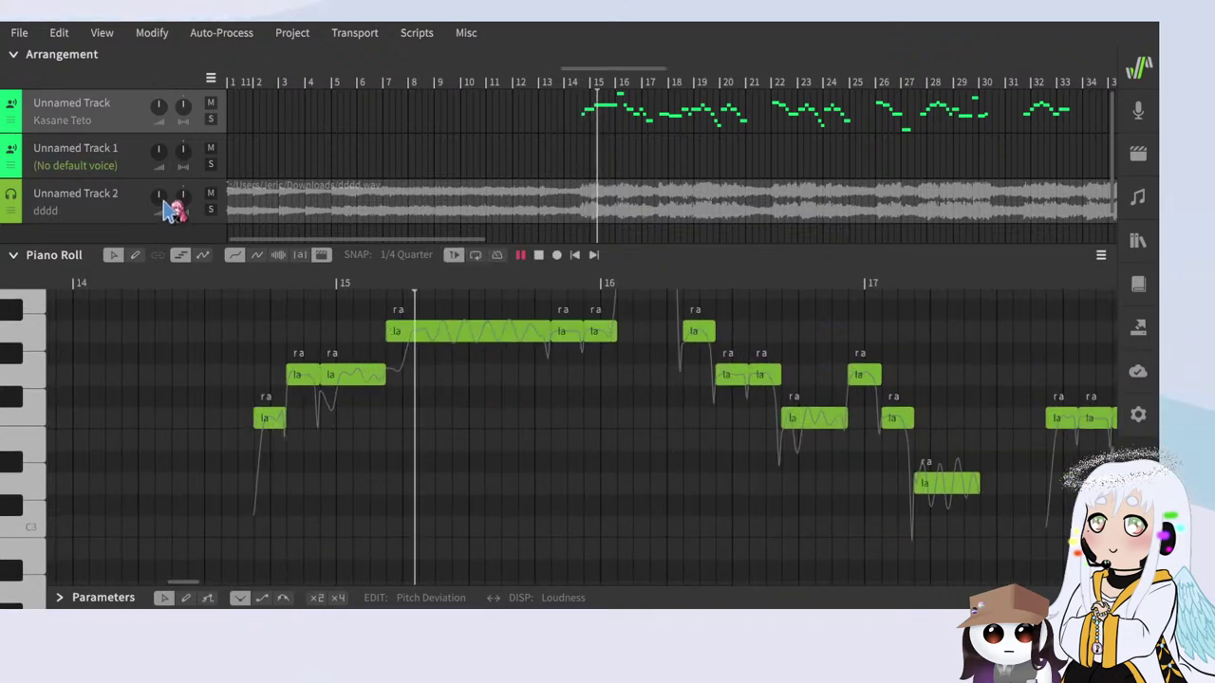
{"action": "left_click_drag", "start_coordinate": [162, 195], "coordinate": [159, 305]}
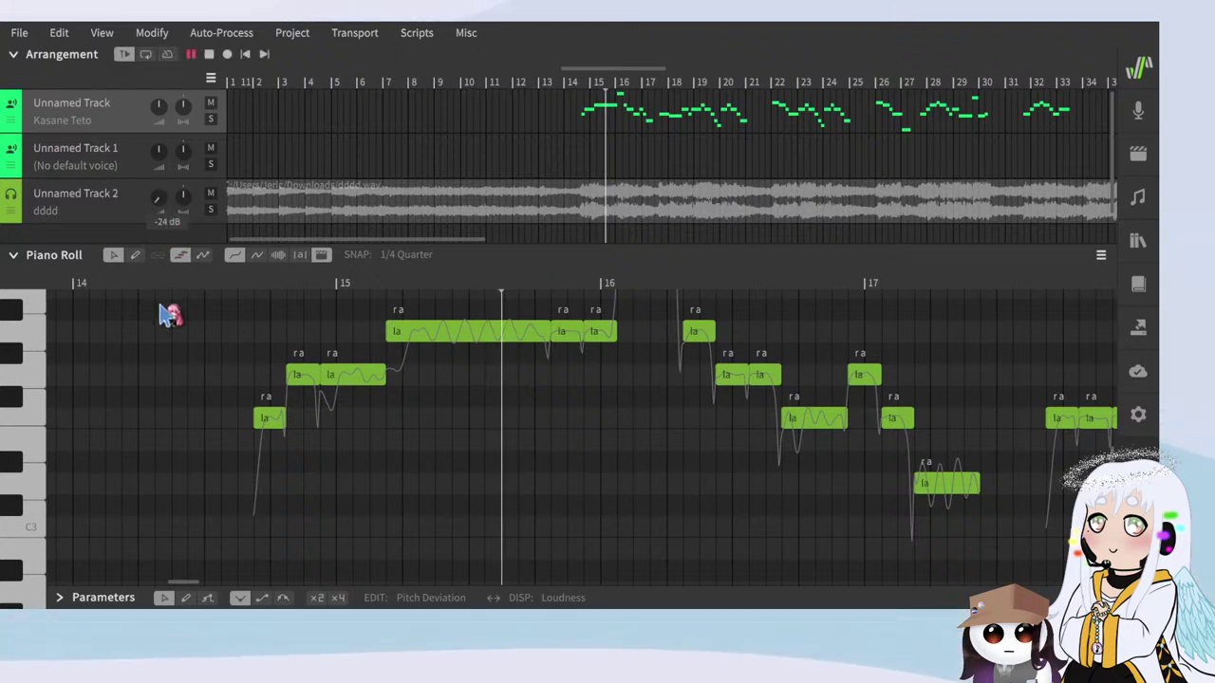
{"action": "key", "text": "space"}
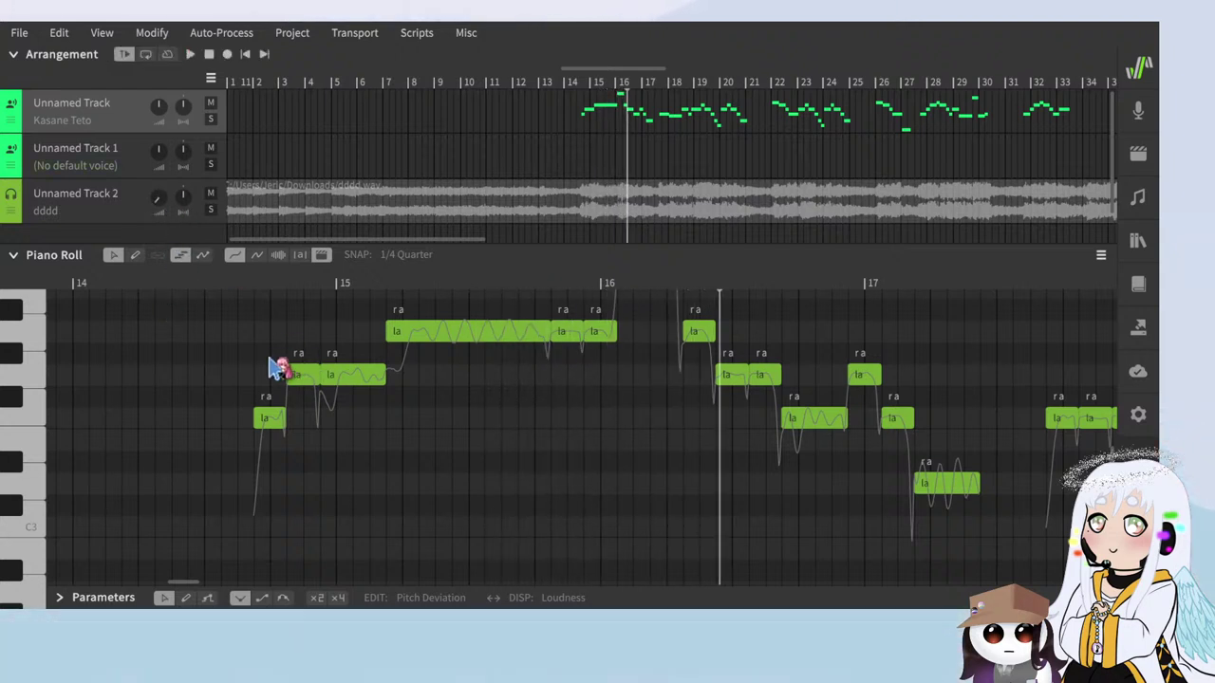
Step: Select all notes of the melody and move them one sixteenth note later
{"action": "left_click", "coordinate": [267, 355]}
{"action": "key", "text": "ctrl+a"}
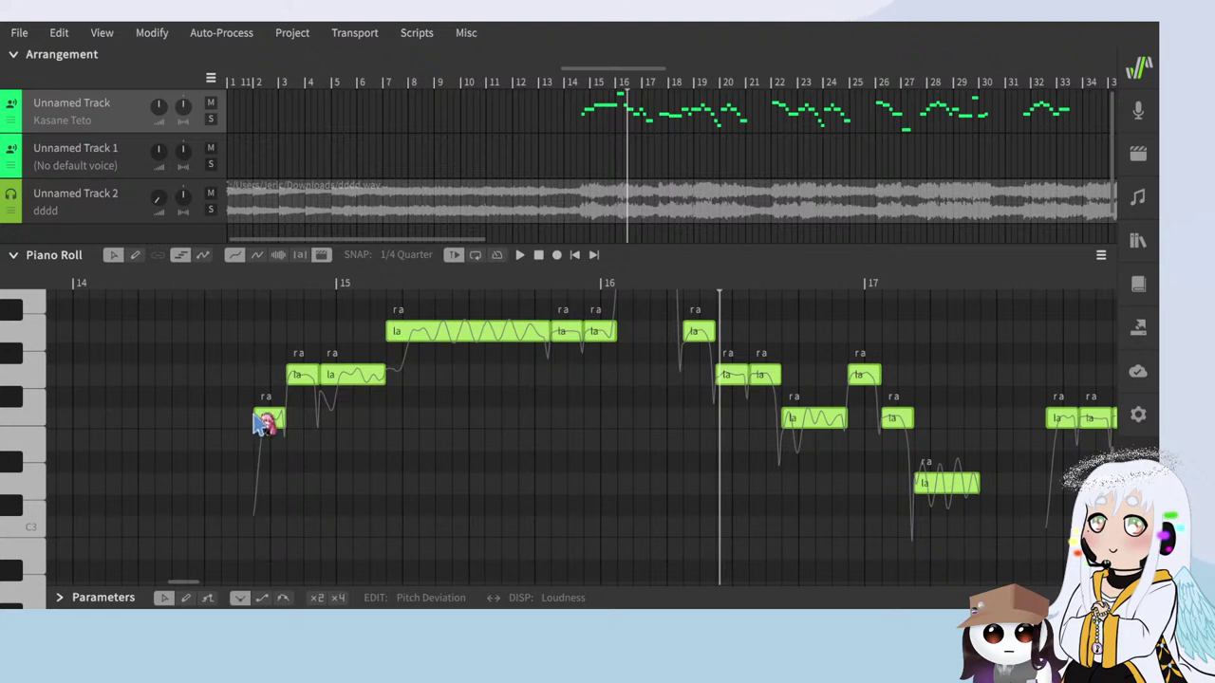
{"action": "left_click_drag", "start_coordinate": [283, 433], "coordinate": [290, 431]}
Step: Play the shifted melody from late in bar 14 through bar 17 to check its timing against the backing audio
{"action": "left_click", "coordinate": [238, 278]}
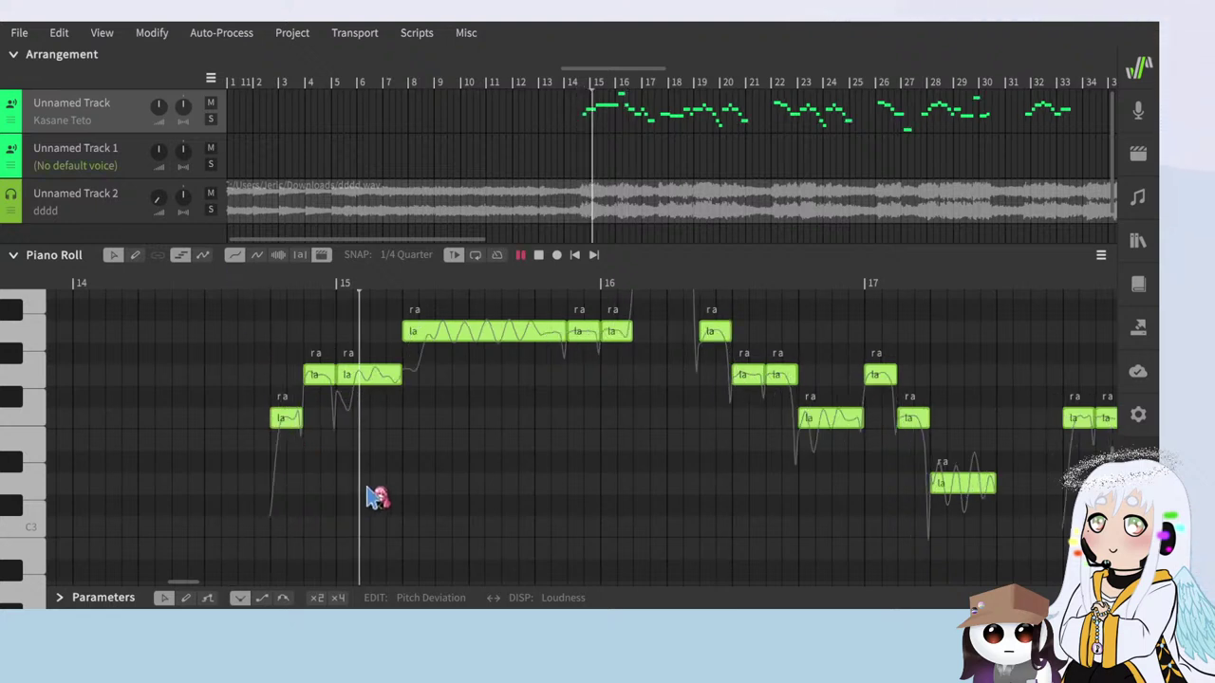
{"action": "scroll", "coordinate": [443, 493], "scroll_direction": "up", "scroll_amount": 1}
{"action": "scroll", "coordinate": [344, 478], "scroll_direction": "down", "scroll_amount": 3}
{"action": "scroll", "coordinate": [577, 512], "scroll_direction": "up", "scroll_amount": 2}
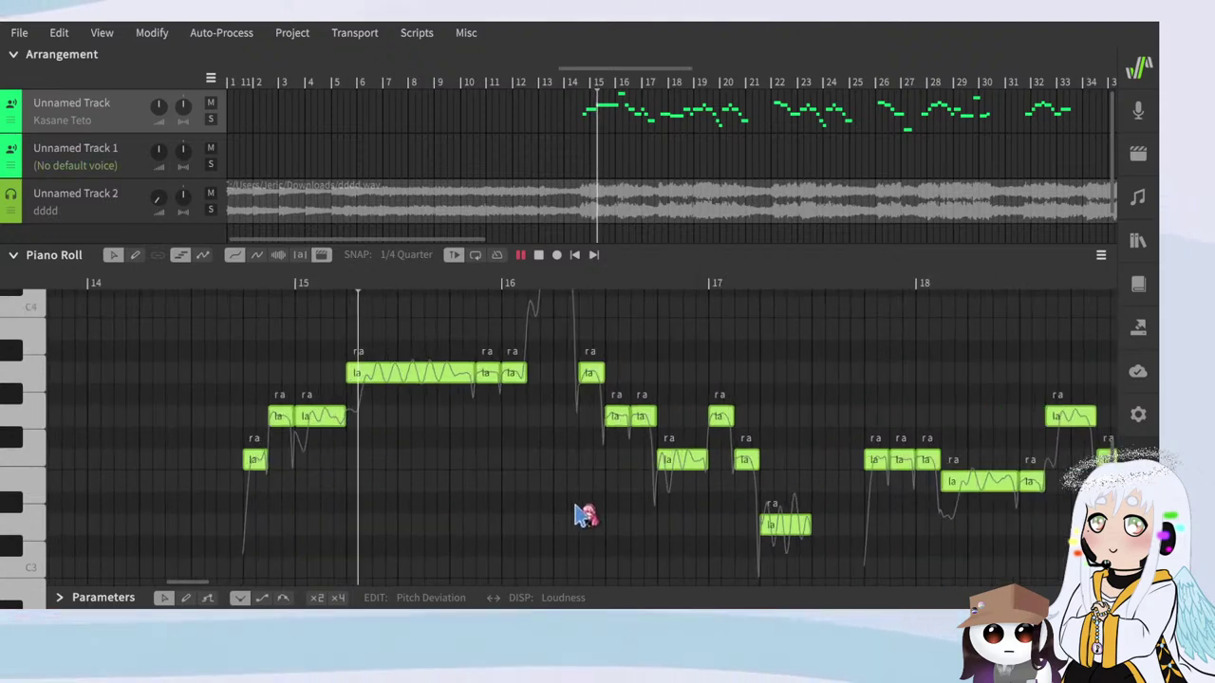
{"action": "scroll", "coordinate": [566, 499], "scroll_direction": "up", "scroll_amount": 1}
{"action": "scroll", "coordinate": [402, 446], "scroll_direction": "down", "scroll_amount": 3}
{"action": "scroll", "coordinate": [716, 478], "scroll_direction": "up", "scroll_amount": 4}
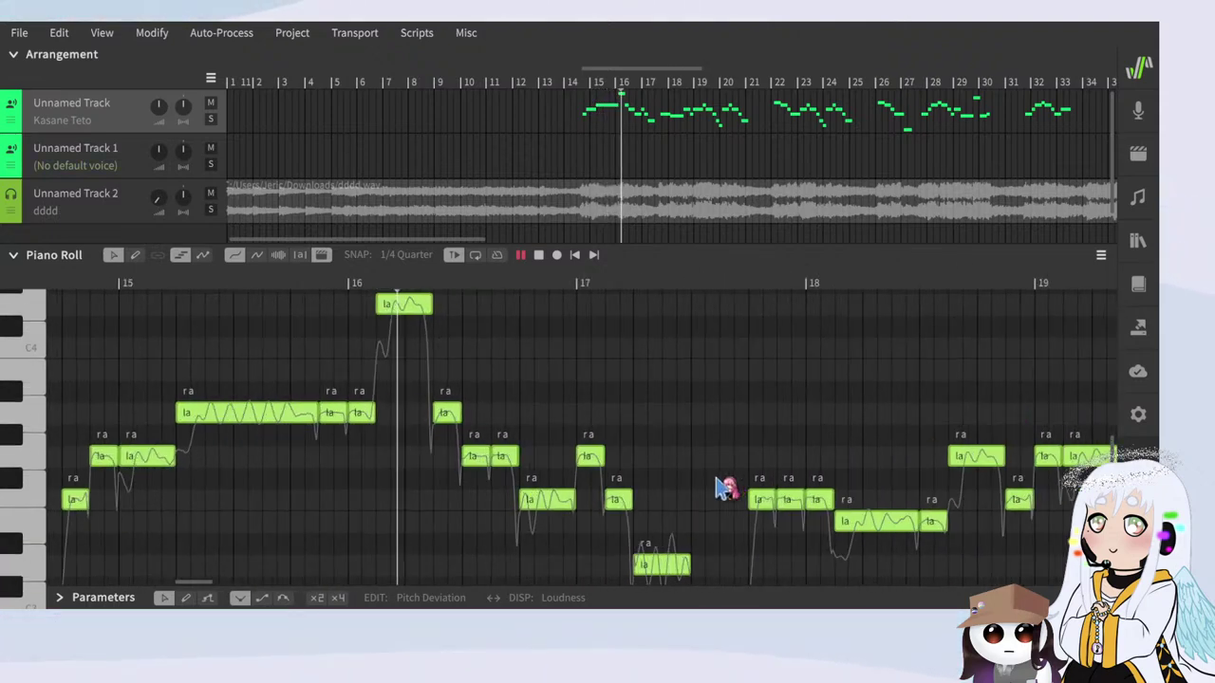
{"action": "scroll", "coordinate": [567, 417], "scroll_direction": "down", "scroll_amount": 3}
{"action": "scroll", "coordinate": [480, 394], "scroll_direction": "down", "scroll_amount": 5}
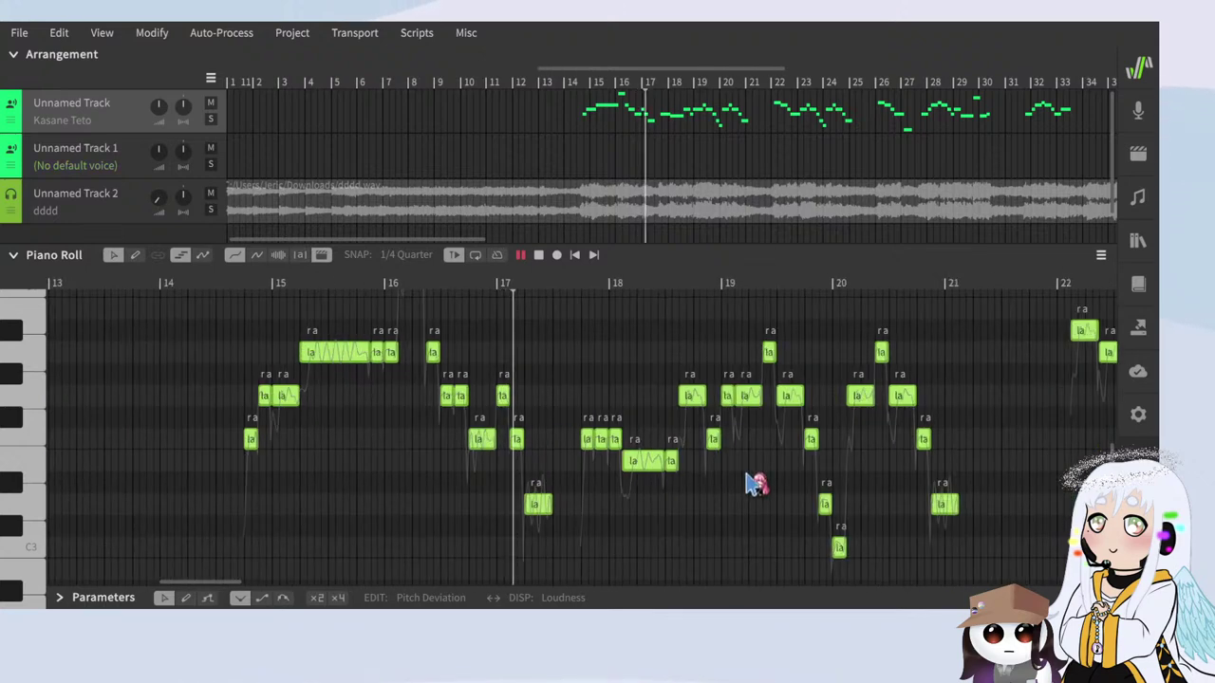
{"action": "scroll", "coordinate": [754, 480], "scroll_direction": "up", "scroll_amount": 4}
{"action": "scroll", "coordinate": [445, 332], "scroll_direction": "down", "scroll_amount": 3}
{"action": "scroll", "coordinate": [717, 448], "scroll_direction": "up", "scroll_amount": 3}
{"action": "key", "text": "space"}
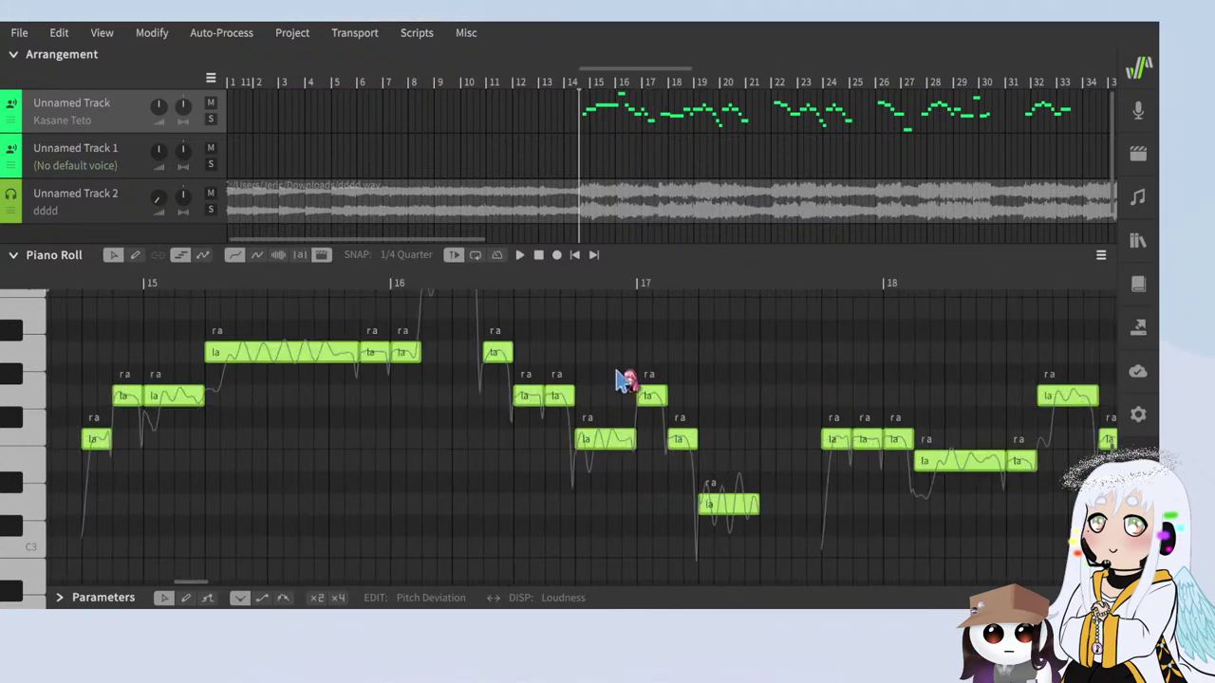
Step: Play the Kasane Teto melody from just after bar 17 to about bar 28 and check its timing against the backing audio
{"action": "scroll", "coordinate": [616, 370], "scroll_direction": "down", "scroll_amount": 3}
{"action": "scroll", "coordinate": [543, 442], "scroll_direction": "down", "scroll_amount": 4}
{"action": "scroll", "coordinate": [475, 408], "scroll_direction": "up", "scroll_amount": 4}
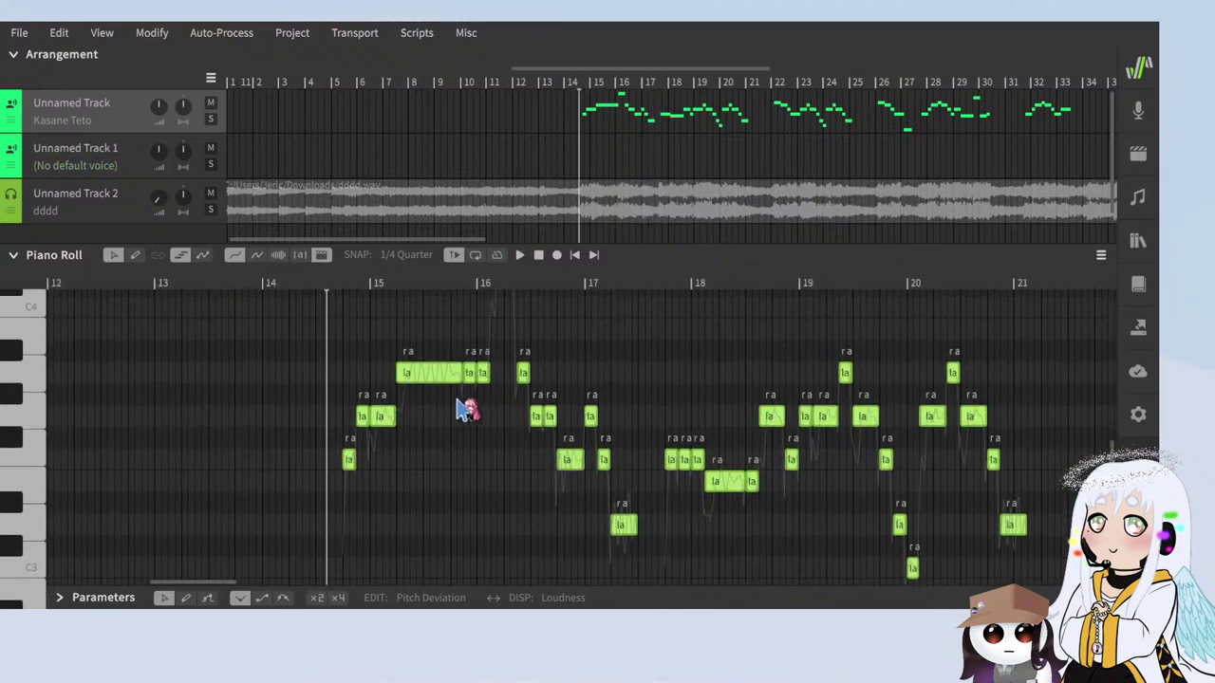
{"action": "left_click", "coordinate": [618, 282]}
{"action": "scroll", "coordinate": [732, 521], "scroll_direction": "down", "scroll_amount": 1}
{"action": "scroll", "coordinate": [735, 523], "scroll_direction": "up", "scroll_amount": 2}
{"action": "scroll", "coordinate": [702, 503], "scroll_direction": "right", "scroll_amount": 2}
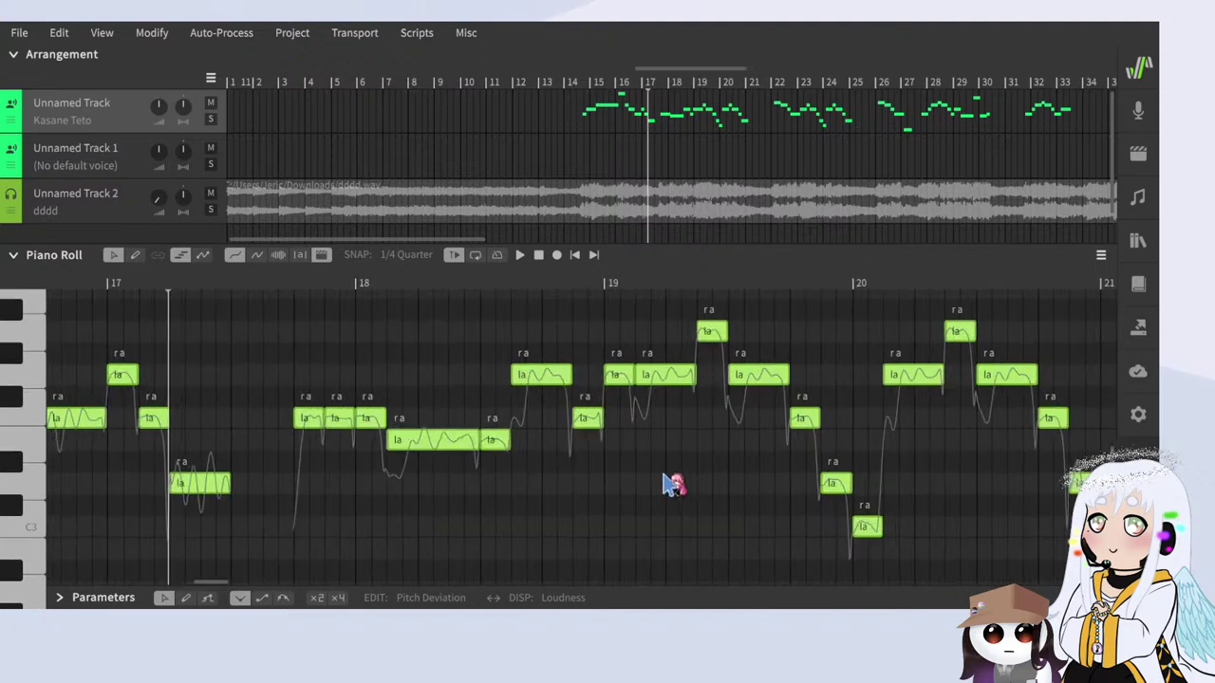
{"action": "key", "text": "space"}
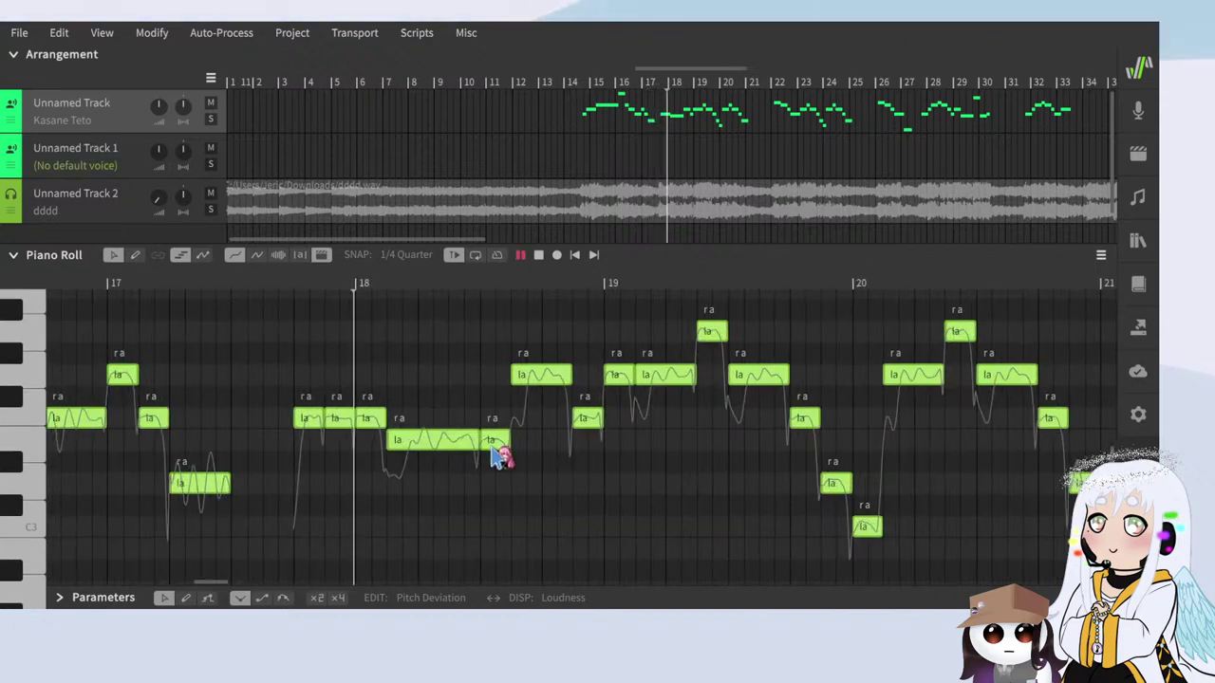
{"action": "scroll", "coordinate": [608, 524], "scroll_direction": "up", "scroll_amount": 2}
{"action": "scroll", "coordinate": [657, 539], "scroll_direction": "right", "scroll_amount": 3}
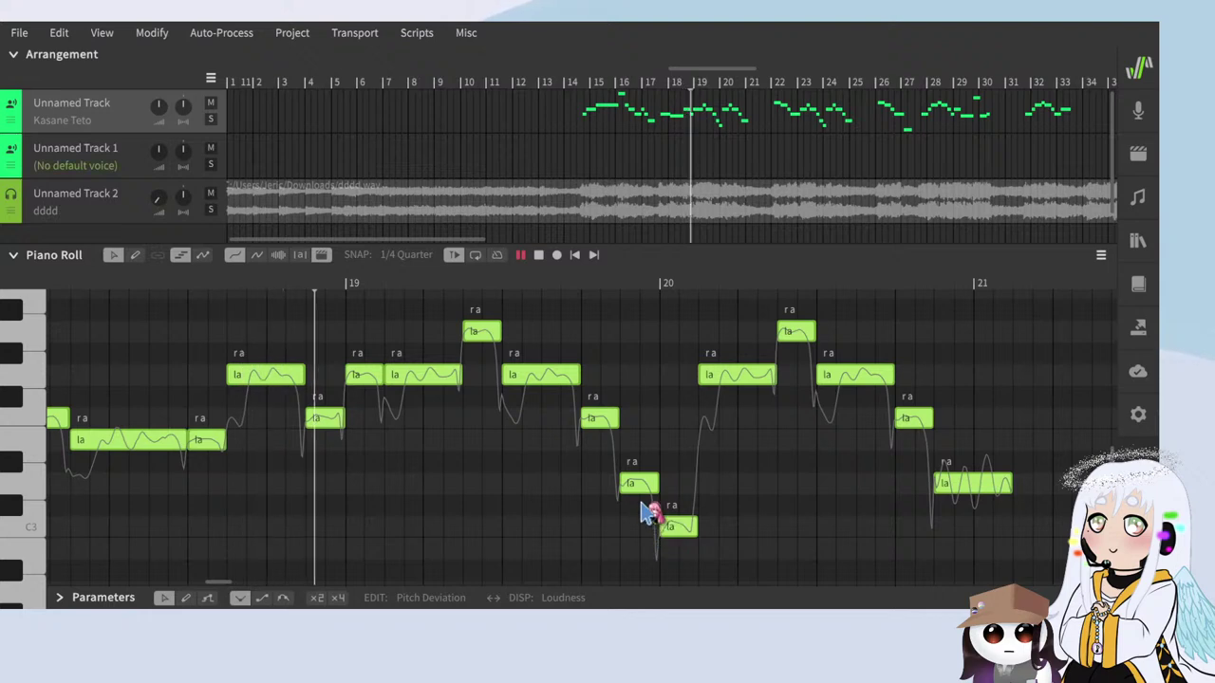
{"action": "scroll", "coordinate": [645, 517], "scroll_direction": "up", "scroll_amount": 1}
{"action": "scroll", "coordinate": [654, 518], "scroll_direction": "right", "scroll_amount": 3}
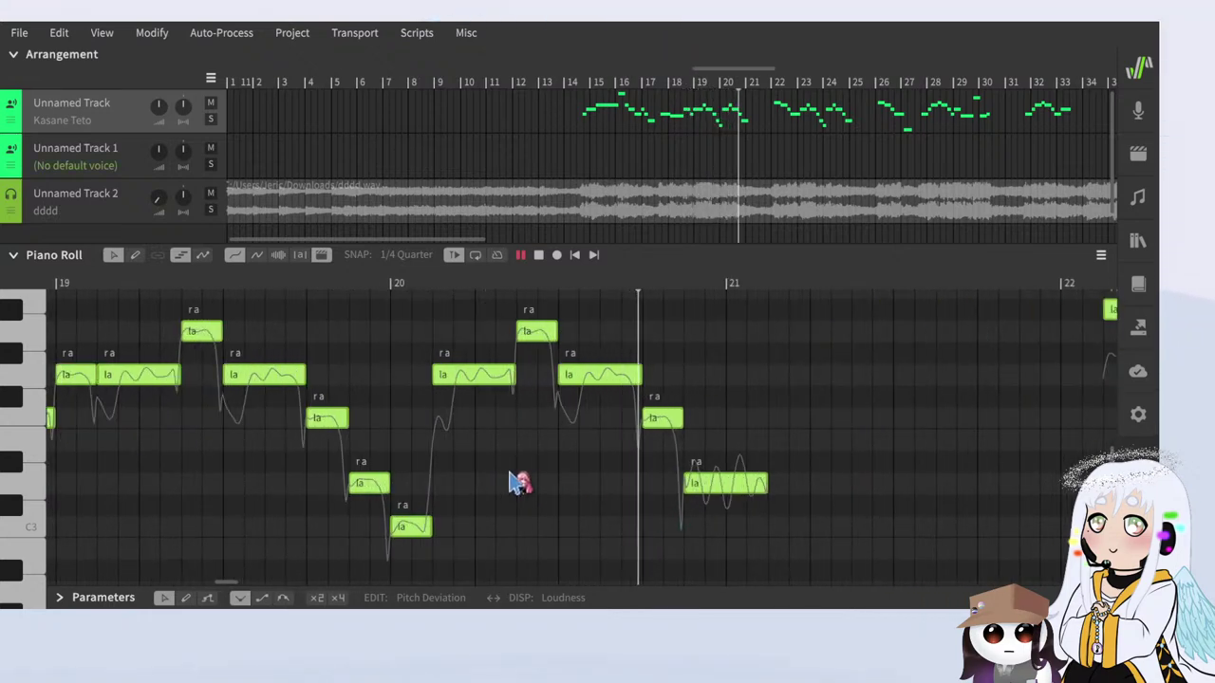
{"action": "scroll", "coordinate": [372, 446], "scroll_direction": "down", "scroll_amount": 3}
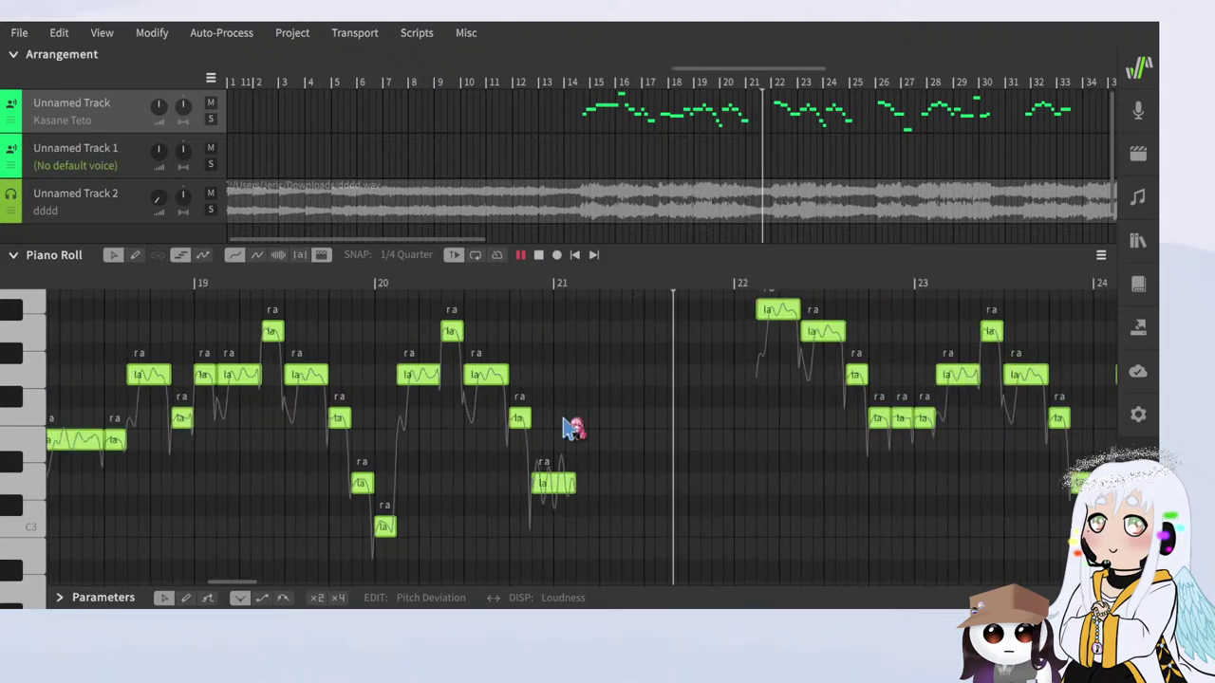
{"action": "scroll", "coordinate": [981, 493], "scroll_direction": "up", "scroll_amount": 3}
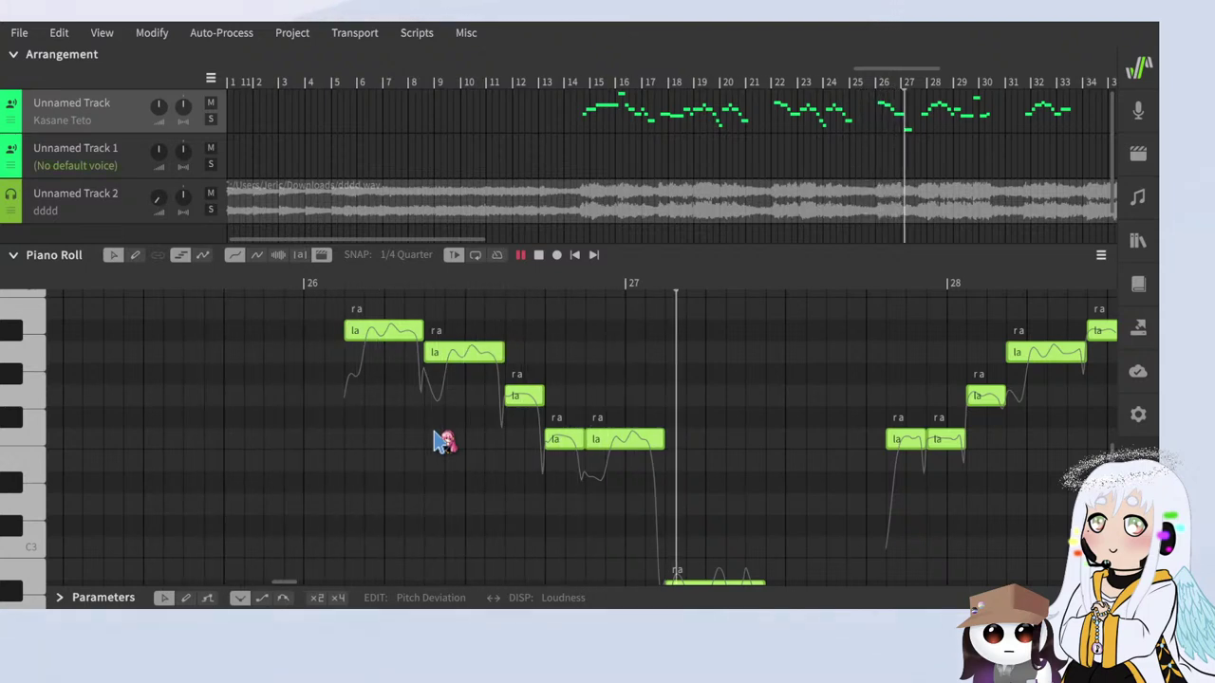
{"action": "scroll", "coordinate": [442, 439], "scroll_direction": "down", "scroll_amount": 1}
{"action": "scroll", "coordinate": [551, 480], "scroll_direction": "down", "scroll_amount": 2}
{"action": "scroll", "coordinate": [883, 513], "scroll_direction": "right", "scroll_amount": 2}
{"action": "scroll", "coordinate": [809, 456], "scroll_direction": "up", "scroll_amount": 3}
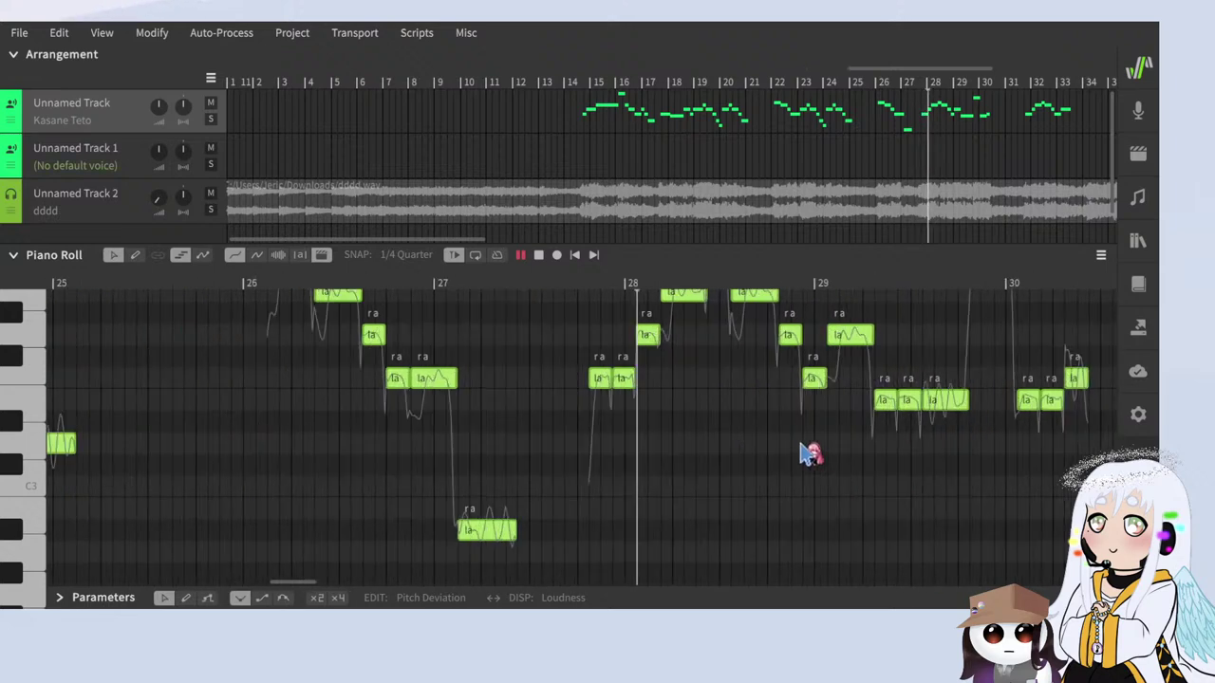
{"action": "key", "text": "space"}
Step: Select the phrase from just before bar 28 to just after bar 30 and place the playhead midway through bar 27
{"action": "scroll", "coordinate": [525, 432], "scroll_direction": "up", "scroll_amount": 2}
{"action": "scroll", "coordinate": [410, 415], "scroll_direction": "down", "scroll_amount": 3}
{"action": "scroll", "coordinate": [506, 410], "scroll_direction": "down", "scroll_amount": 3}
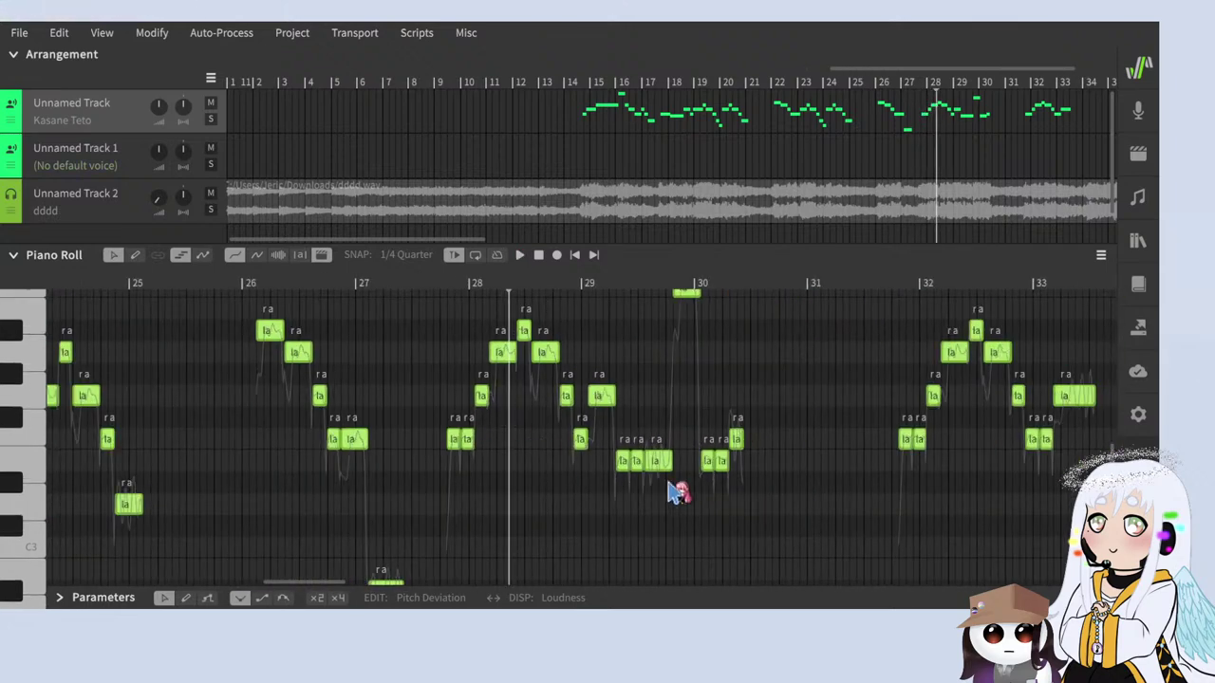
{"action": "scroll", "coordinate": [759, 485], "scroll_direction": "up", "scroll_amount": 2}
{"action": "left_click_drag", "start_coordinate": [802, 317], "coordinate": [443, 532]}
{"action": "left_click", "coordinate": [421, 285]}
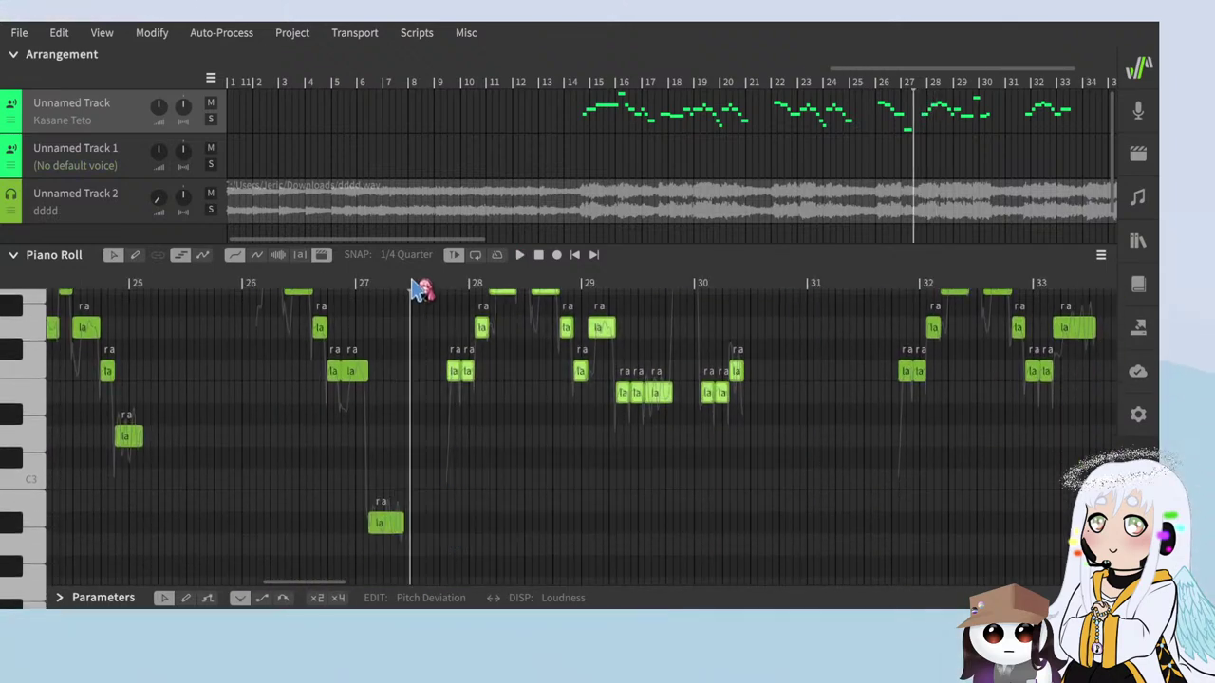
Step: Set the snap to 1/2 quarter, try shifting the selected phrase 1/4 quarter earlier, and play it back
{"action": "scroll", "coordinate": [462, 380], "scroll_direction": "up", "scroll_amount": 3}
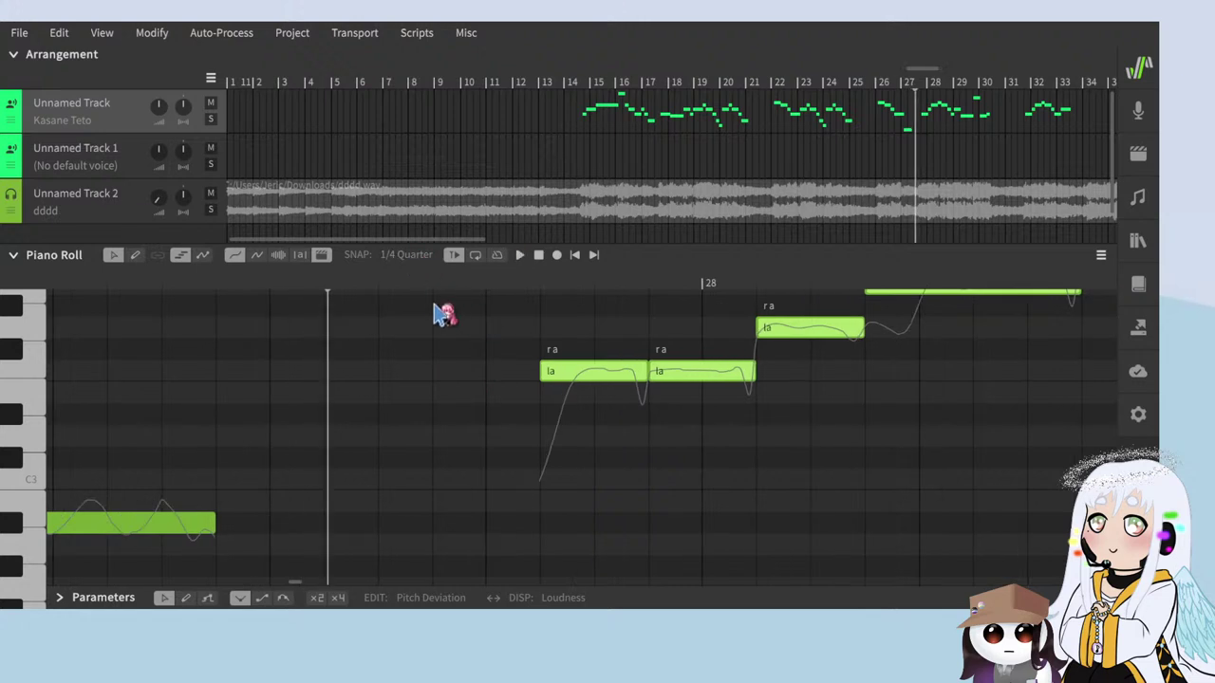
{"action": "scroll", "coordinate": [492, 365], "scroll_direction": "right", "scroll_amount": 2}
{"action": "key", "text": "space"}
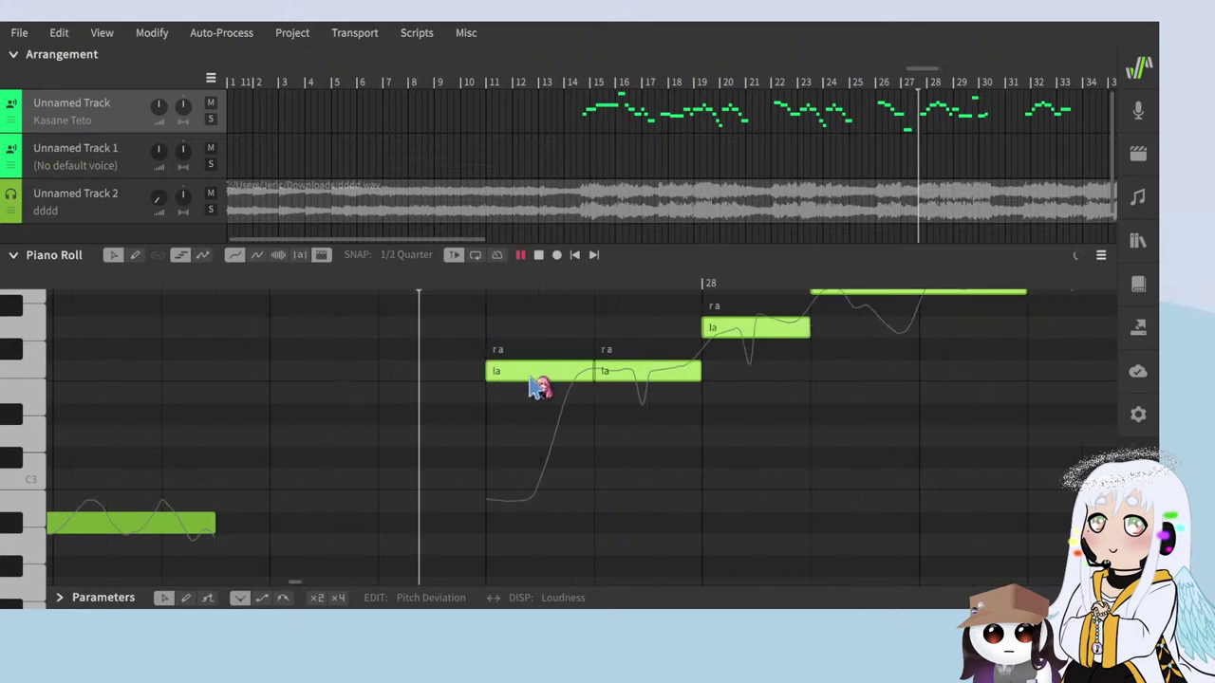
{"action": "scroll", "coordinate": [491, 454], "scroll_direction": "down", "scroll_amount": 1}
{"action": "scroll", "coordinate": [485, 446], "scroll_direction": "down", "scroll_amount": 2}
{"action": "scroll", "coordinate": [485, 442], "scroll_direction": "up", "scroll_amount": 1}
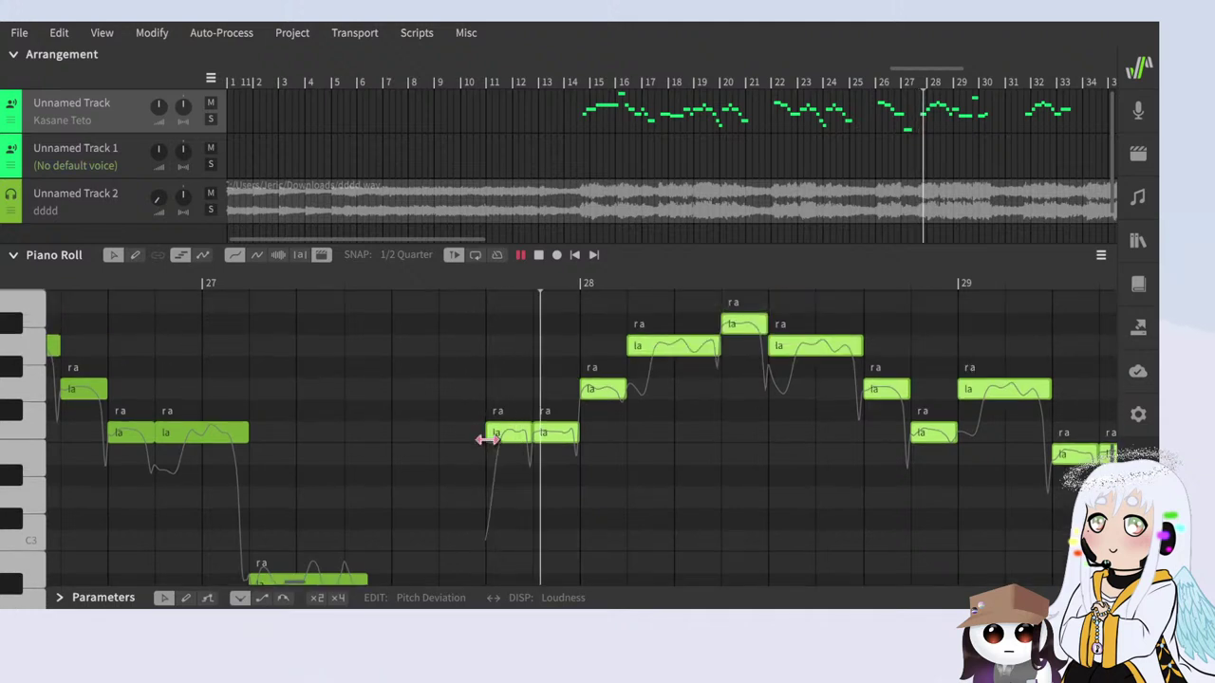
{"action": "scroll", "coordinate": [512, 439], "scroll_direction": "down", "scroll_amount": 1}
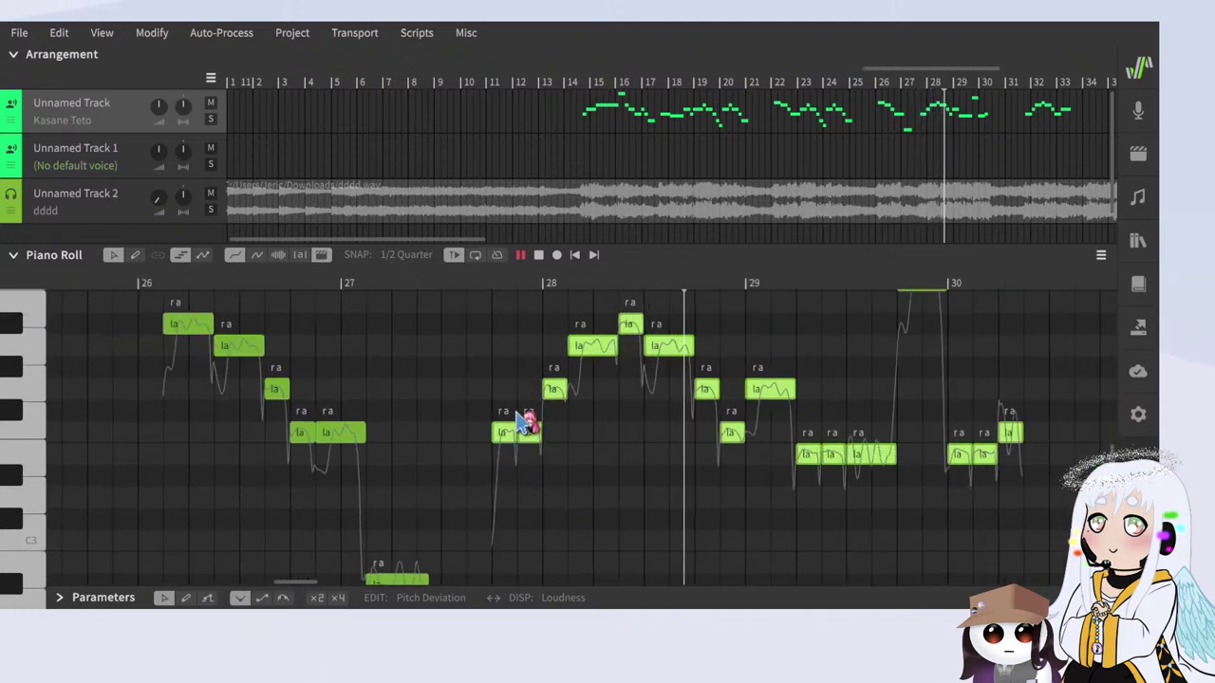
Step: Stop playback and nudge the selected phrase back to its original position, 1/4 quarter later
{"action": "key", "text": "space"}
{"action": "key", "text": "space"}
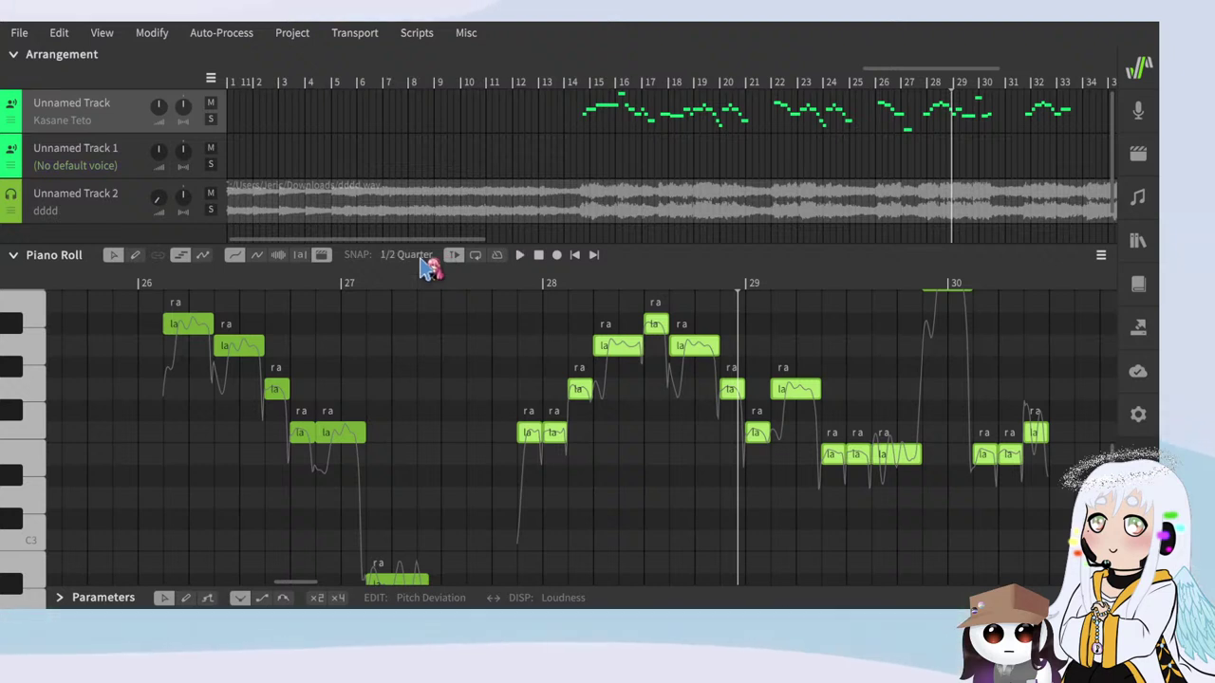
{"action": "key", "text": "Left"}
{"action": "key", "text": "Left"}
{"action": "key", "text": "Right"}
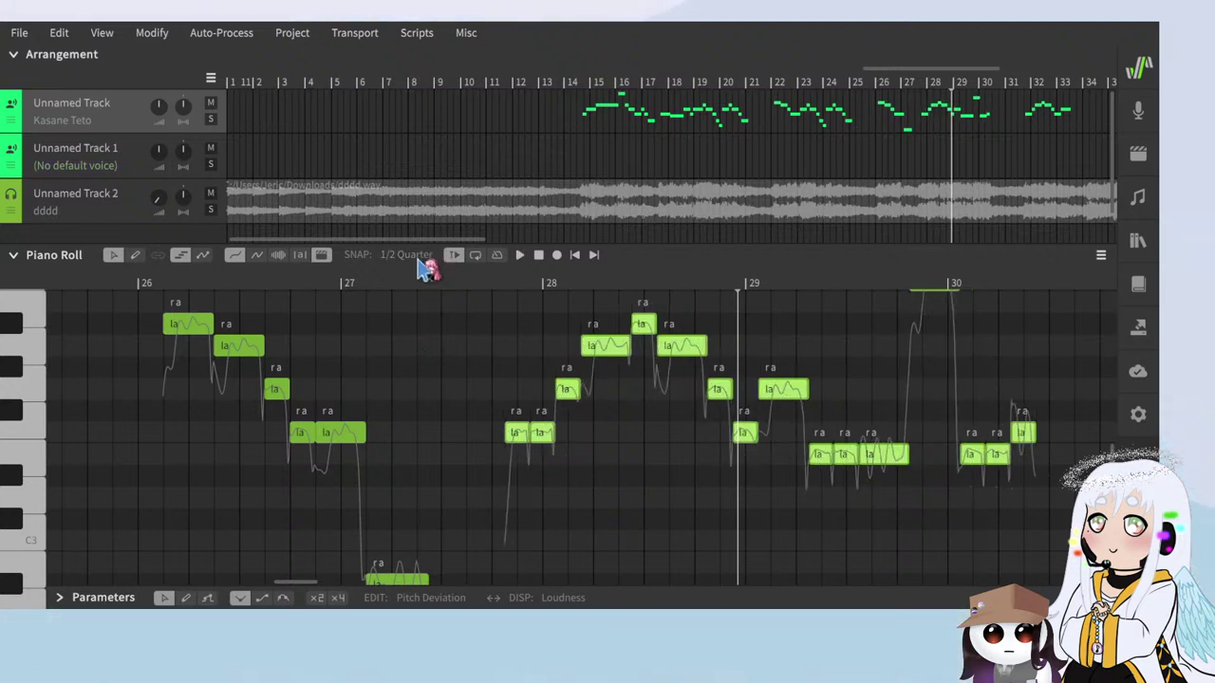
Step: Set the snap to 1/6 quarter, move the selected phrase slightly earlier onto that grid, and play it from the middle of bar 27
{"action": "left_click", "coordinate": [476, 285]}
{"action": "scroll", "coordinate": [528, 435], "scroll_direction": "up", "scroll_amount": 2}
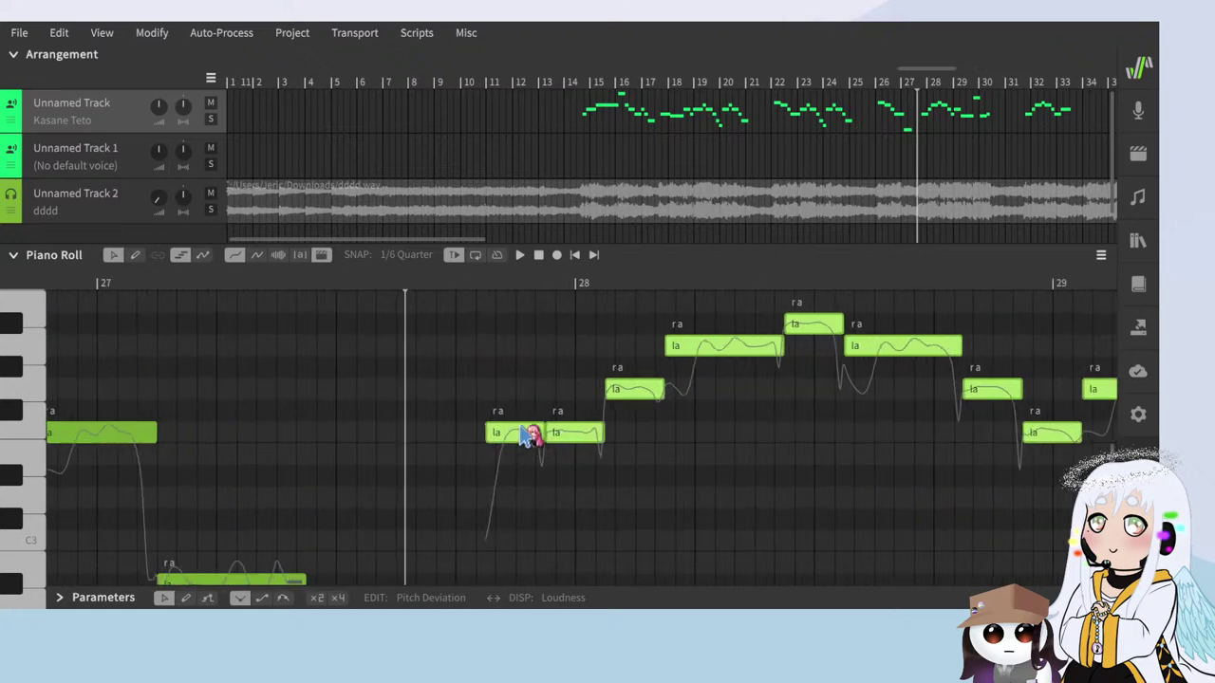
{"action": "left_click", "coordinate": [340, 287]}
{"action": "key", "text": "space"}
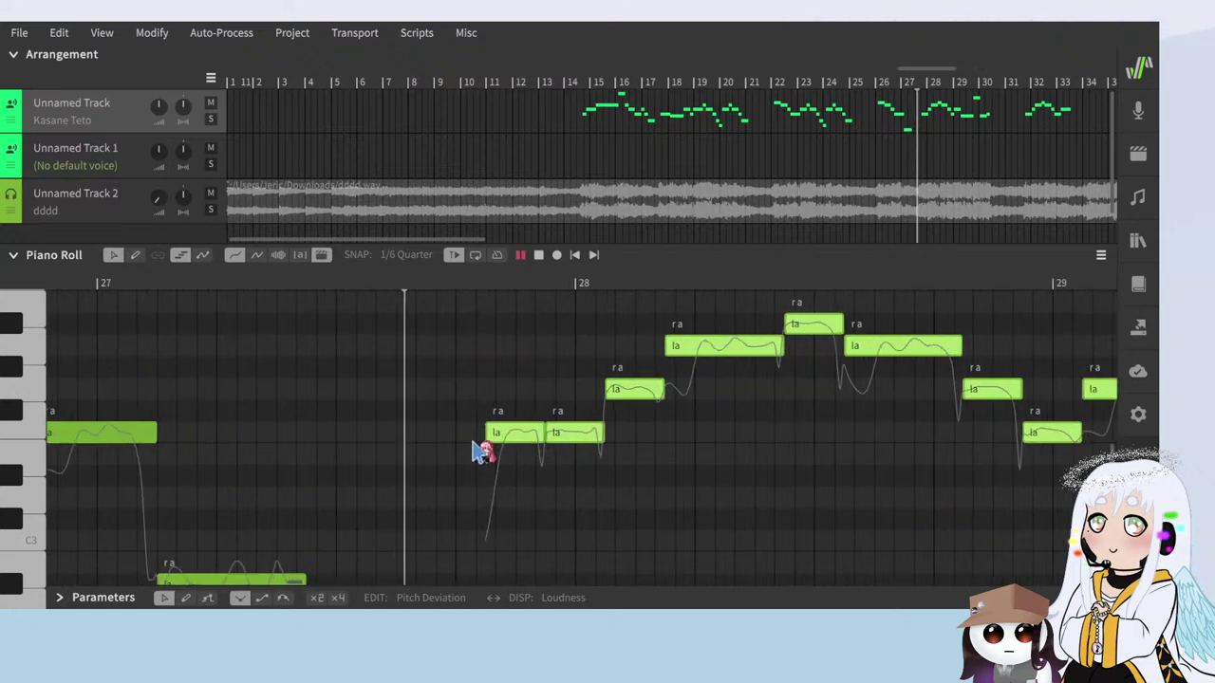
{"action": "key", "text": "space"}
{"action": "left_click_drag", "start_coordinate": [513, 433], "coordinate": [505, 432]}
{"action": "scroll", "coordinate": [455, 493], "scroll_direction": "down", "scroll_amount": 2}
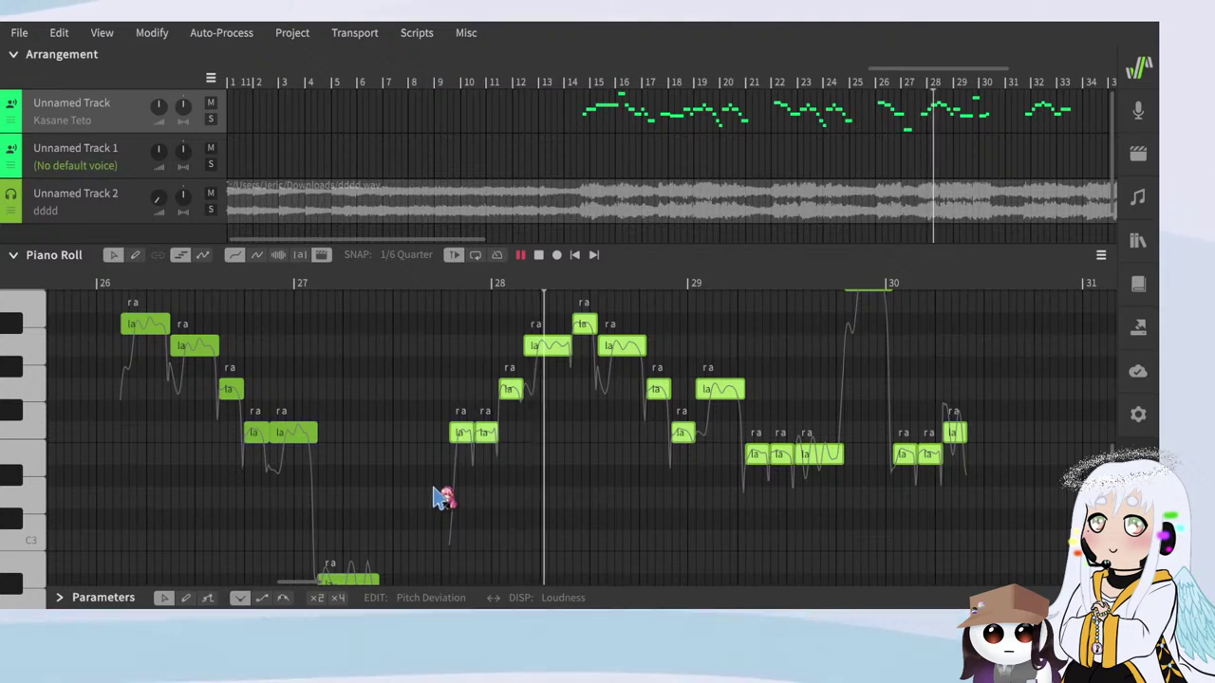
{"action": "key", "text": "space"}
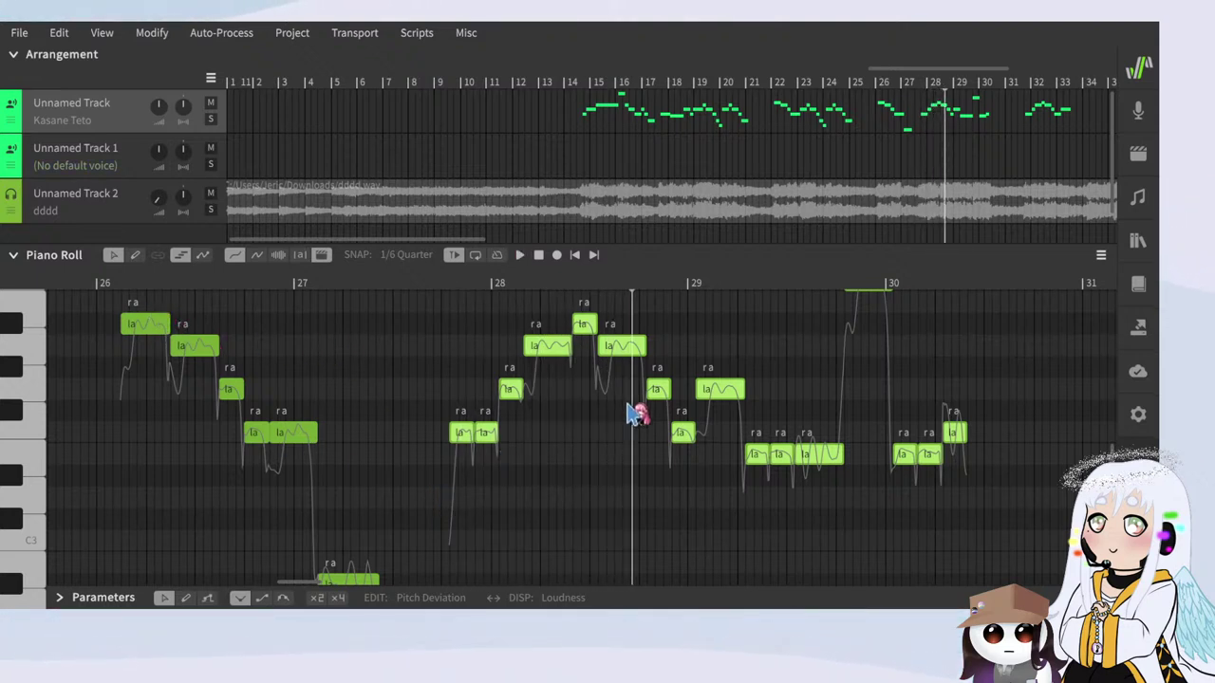
Step: Play the melody from just after bar 24 to about bar 32 and check how the shifted phrase fits the backing audio
{"action": "scroll", "coordinate": [688, 480], "scroll_direction": "down", "scroll_amount": 2}
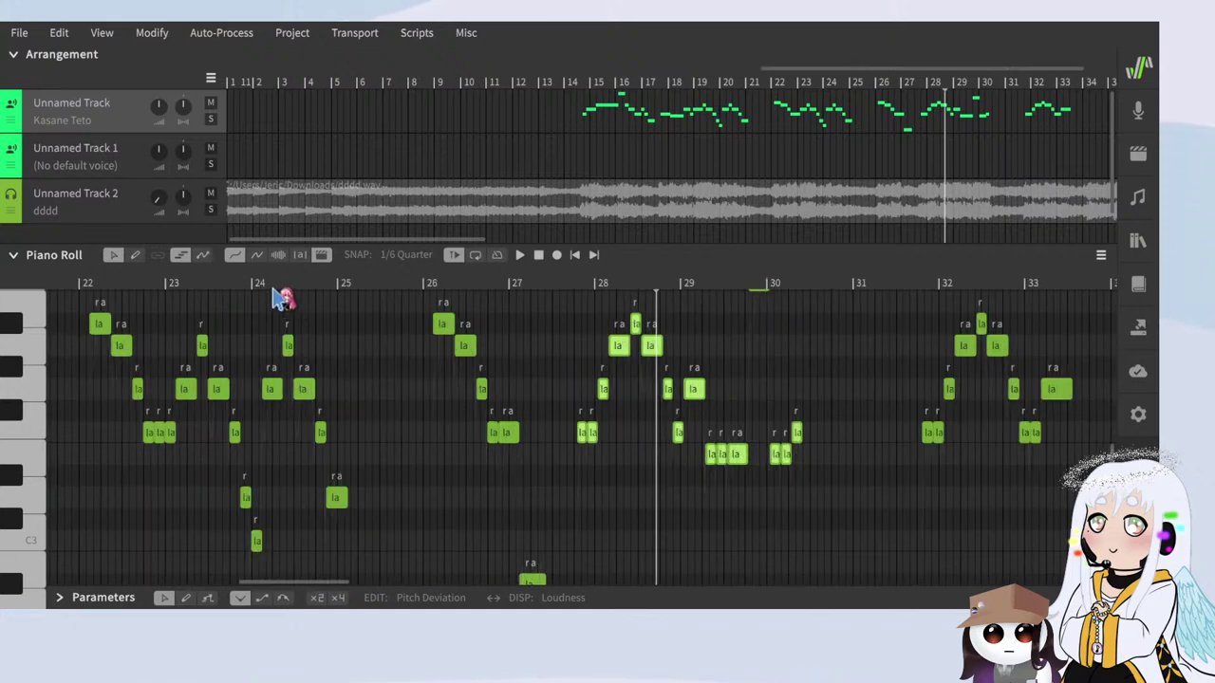
{"action": "left_click", "coordinate": [268, 282]}
{"action": "scroll", "coordinate": [275, 358], "scroll_direction": "up", "scroll_amount": 2}
{"action": "key", "text": "space"}
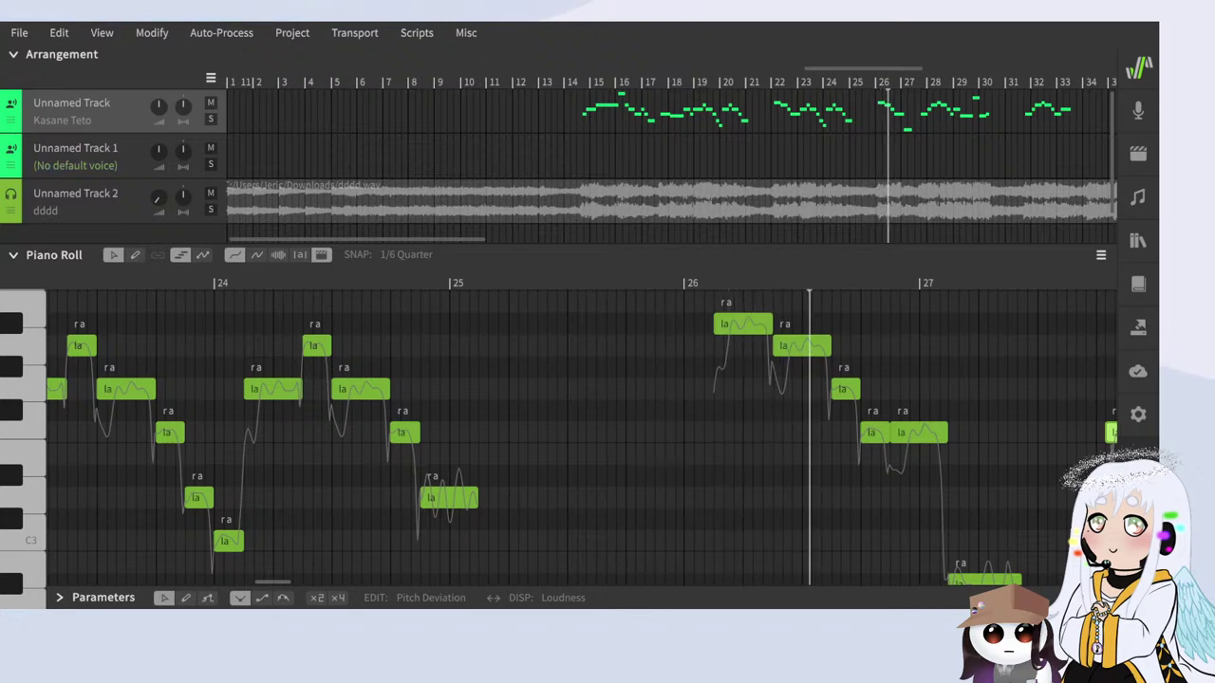
{"action": "scroll", "coordinate": [466, 387], "scroll_direction": "down", "scroll_amount": 3}
{"action": "scroll", "coordinate": [914, 501], "scroll_direction": "up", "scroll_amount": 3}
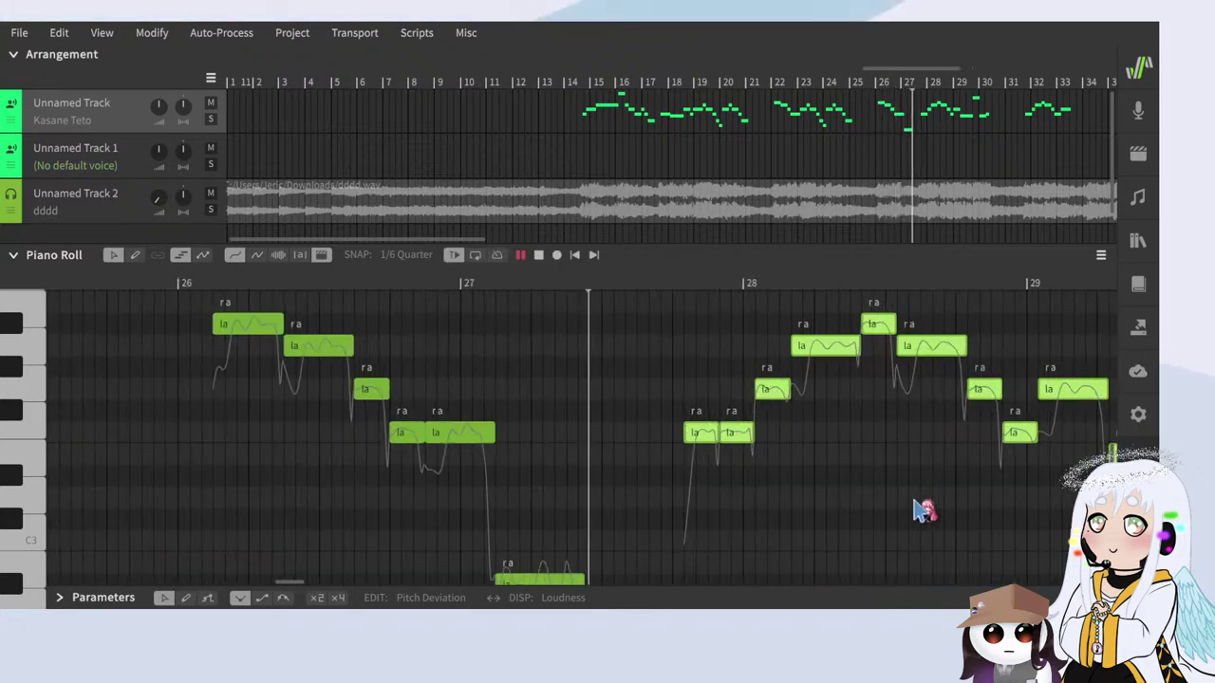
{"action": "scroll", "coordinate": [764, 457], "scroll_direction": "down", "scroll_amount": 3}
{"action": "scroll", "coordinate": [765, 458], "scroll_direction": "up", "scroll_amount": 3}
{"action": "scroll", "coordinate": [324, 401], "scroll_direction": "down", "scroll_amount": 3}
{"action": "scroll", "coordinate": [711, 468], "scroll_direction": "up", "scroll_amount": 3}
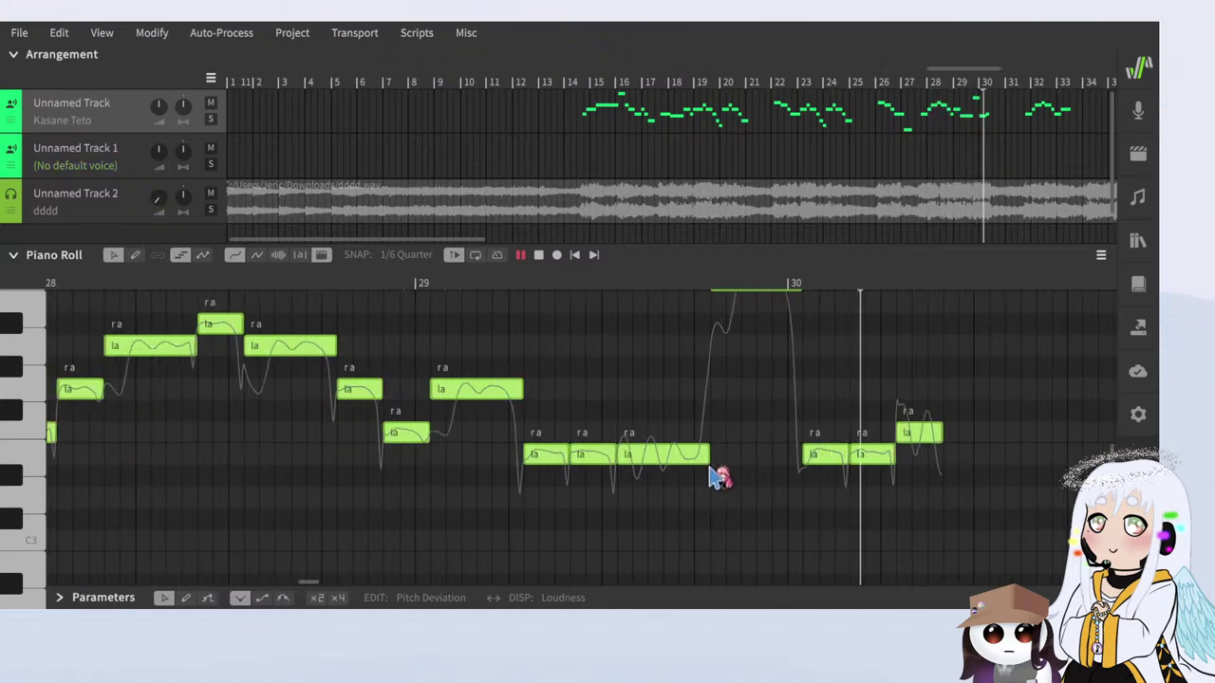
{"action": "scroll", "coordinate": [569, 399], "scroll_direction": "down", "scroll_amount": 3}
{"action": "scroll", "coordinate": [895, 468], "scroll_direction": "up", "scroll_amount": 3}
{"action": "scroll", "coordinate": [627, 439], "scroll_direction": "down", "scroll_amount": 4}
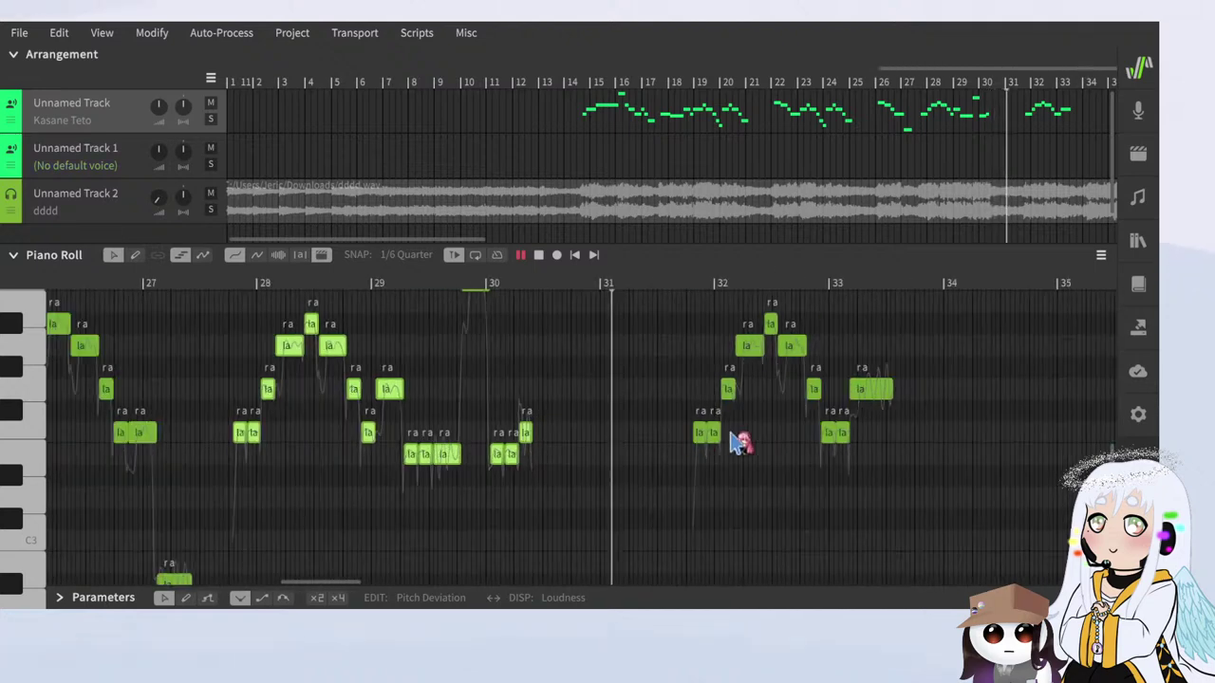
{"action": "scroll", "coordinate": [737, 439], "scroll_direction": "up", "scroll_amount": 2}
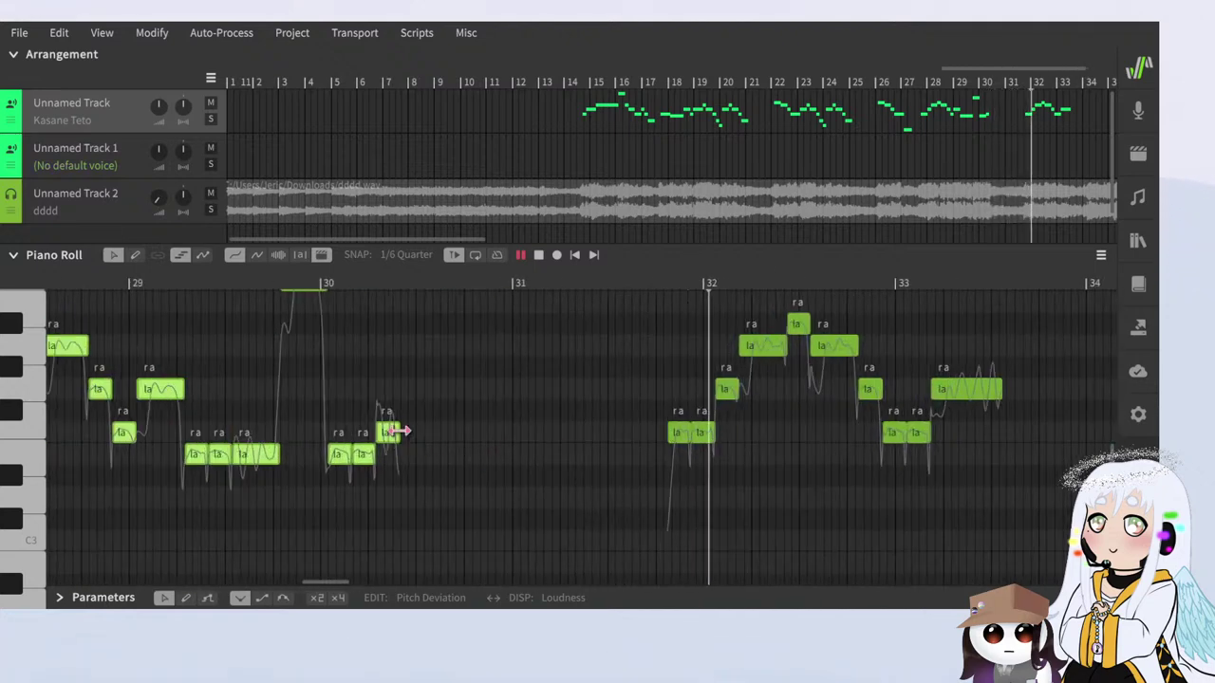
Step: Try lengthening the last note of the bar 30 phrase, check the notes around bar 33, and stop playback
{"action": "left_click_drag", "start_coordinate": [399, 434], "coordinate": [426, 450]}
{"action": "left_click", "coordinate": [453, 497]}
{"action": "scroll", "coordinate": [358, 446], "scroll_direction": "right", "scroll_amount": 5}
{"action": "scroll", "coordinate": [359, 446], "scroll_direction": "up", "scroll_amount": 3}
{"action": "scroll", "coordinate": [399, 444], "scroll_direction": "left", "scroll_amount": 1}
{"action": "key", "text": "space"}
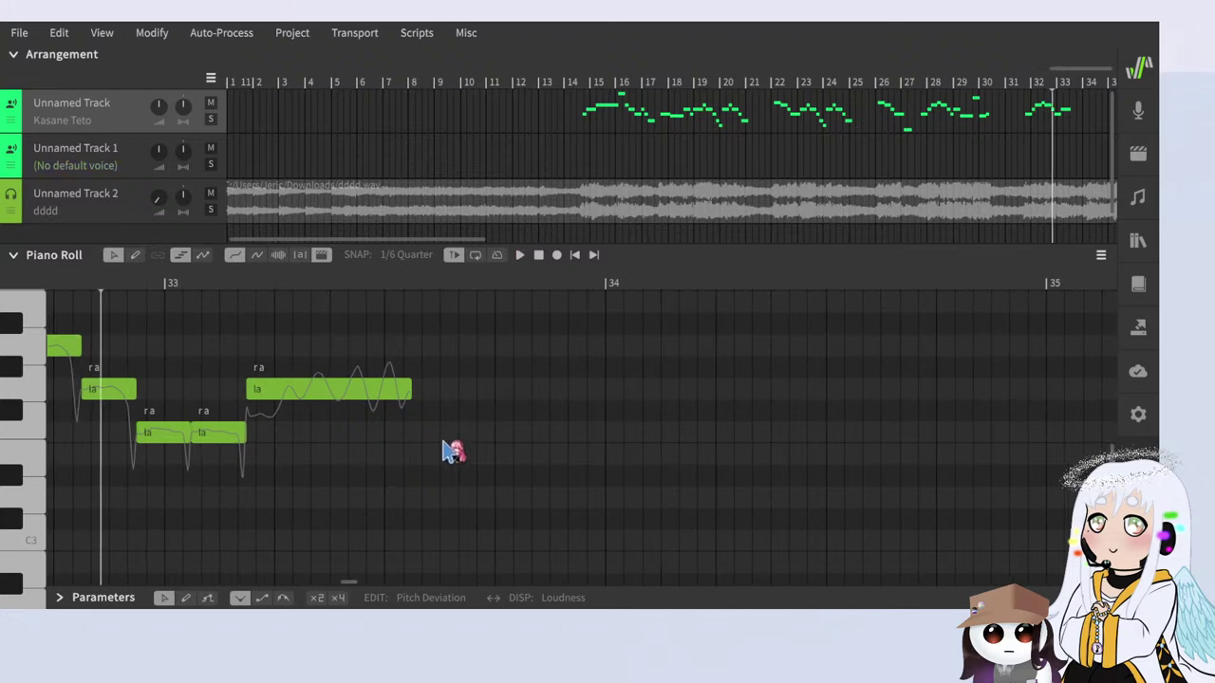
Step: Play the short phrase from the start of bar 30 and check the timing of its notes
{"action": "scroll", "coordinate": [440, 443], "scroll_direction": "down", "scroll_amount": 3}
{"action": "scroll", "coordinate": [630, 485], "scroll_direction": "down", "scroll_amount": 2}
{"action": "left_click", "coordinate": [160, 284]}
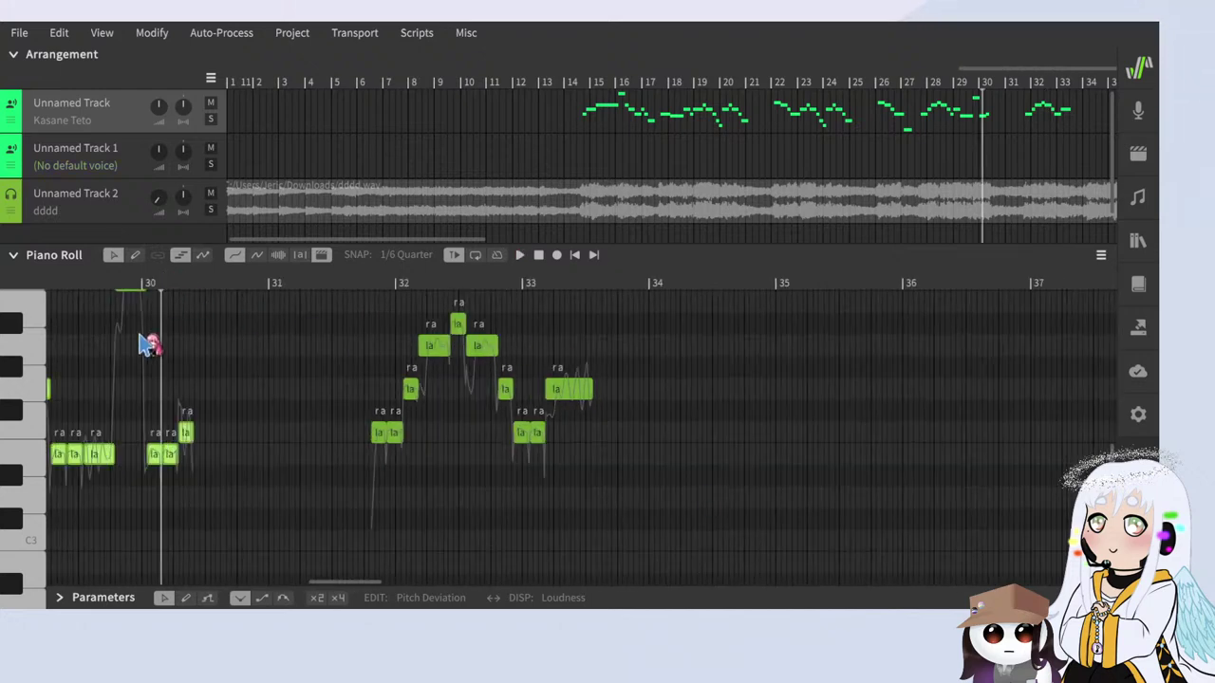
{"action": "scroll", "coordinate": [199, 418], "scroll_direction": "left", "scroll_amount": 1}
{"action": "scroll", "coordinate": [190, 379], "scroll_direction": "up", "scroll_amount": 3}
{"action": "left_click", "coordinate": [180, 285]}
{"action": "key", "text": "space"}
{"action": "scroll", "coordinate": [255, 480], "scroll_direction": "up", "scroll_amount": 4}
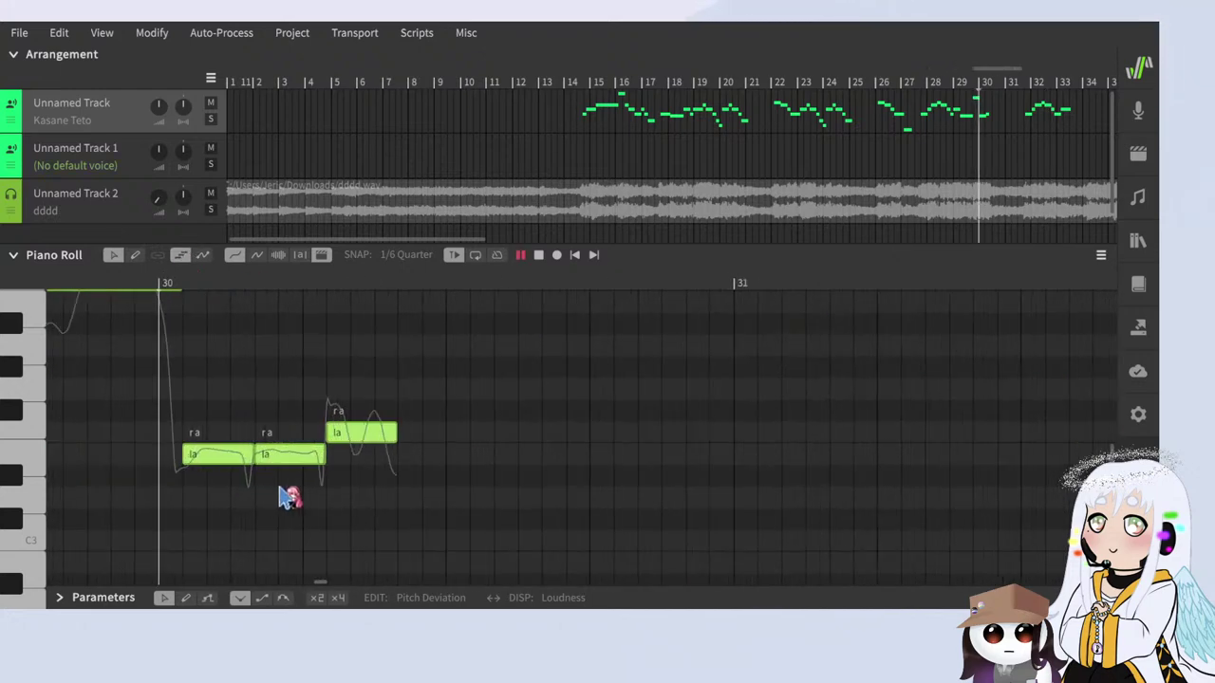
{"action": "key", "text": "space"}
Step: Lengthen only the last note of the bar 30 phrase to just over one quarter
{"action": "left_click", "coordinate": [342, 483]}
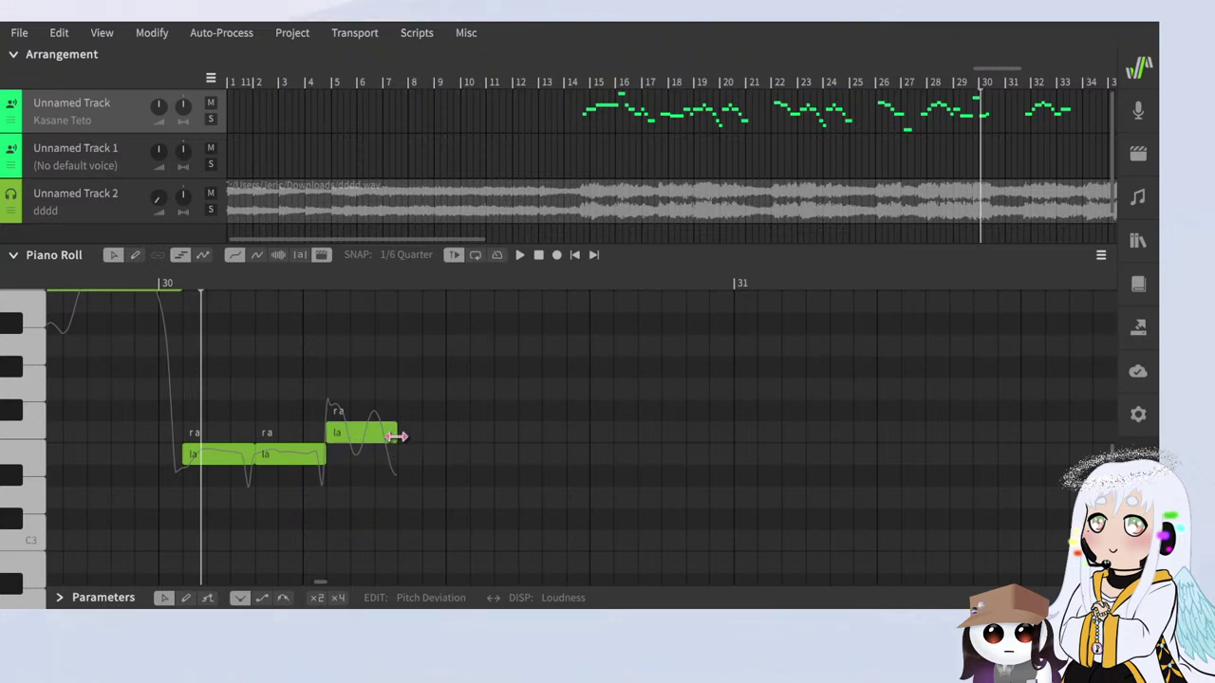
{"action": "left_click_drag", "start_coordinate": [397, 437], "coordinate": [541, 437]}
{"action": "scroll", "coordinate": [569, 441], "scroll_direction": "down", "scroll_amount": 2}
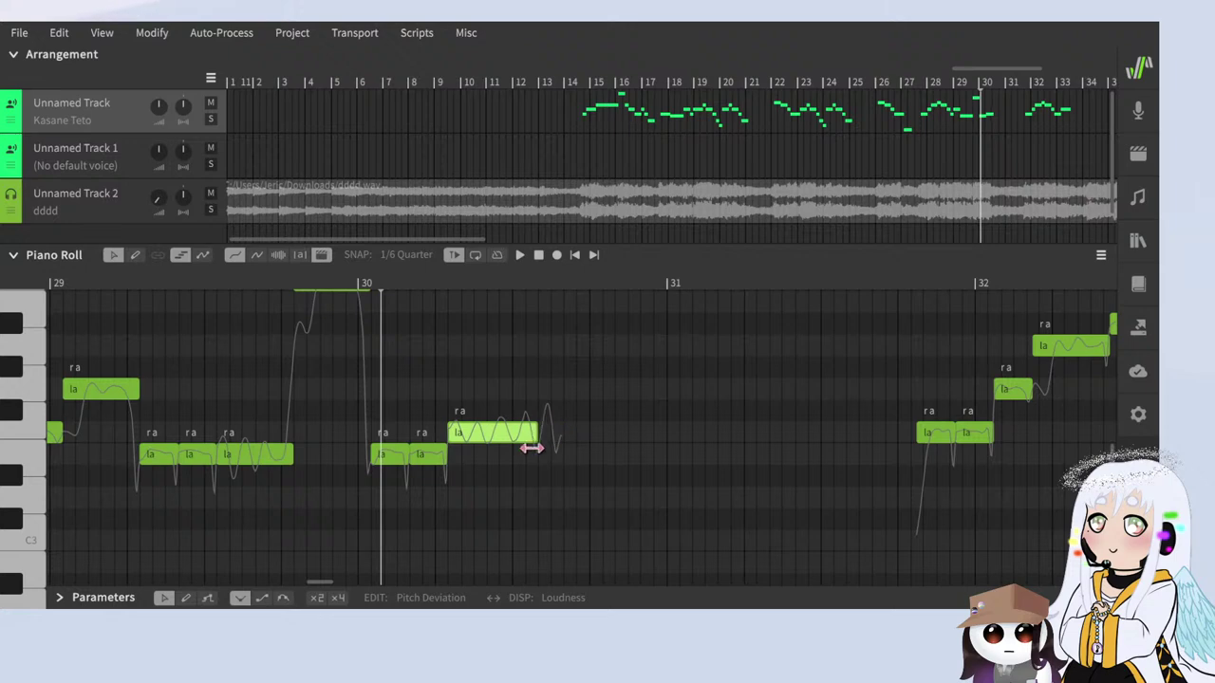
{"action": "scroll", "coordinate": [574, 475], "scroll_direction": "down", "scroll_amount": 2}
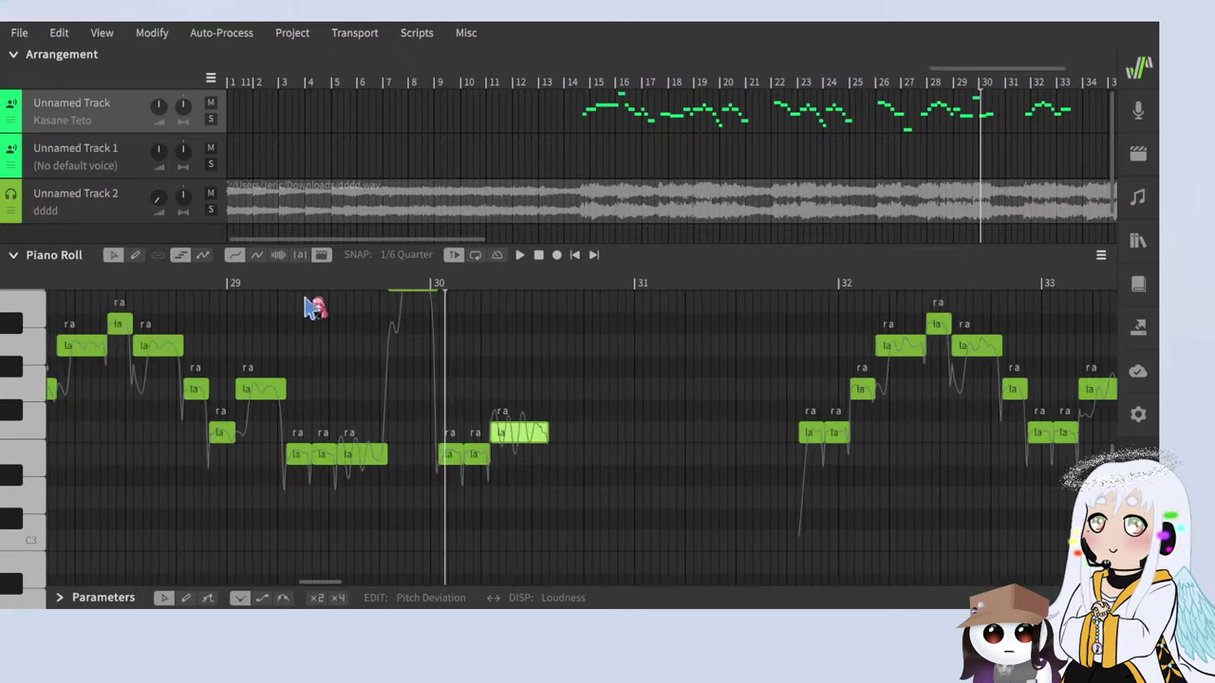
Step: Play the melody from just after bar 29 to check the lengthened note in the bar 30 phrase
{"action": "left_click", "coordinate": [253, 283]}
{"action": "key", "text": "space"}
{"action": "scroll", "coordinate": [493, 470], "scroll_direction": "up", "scroll_amount": 2}
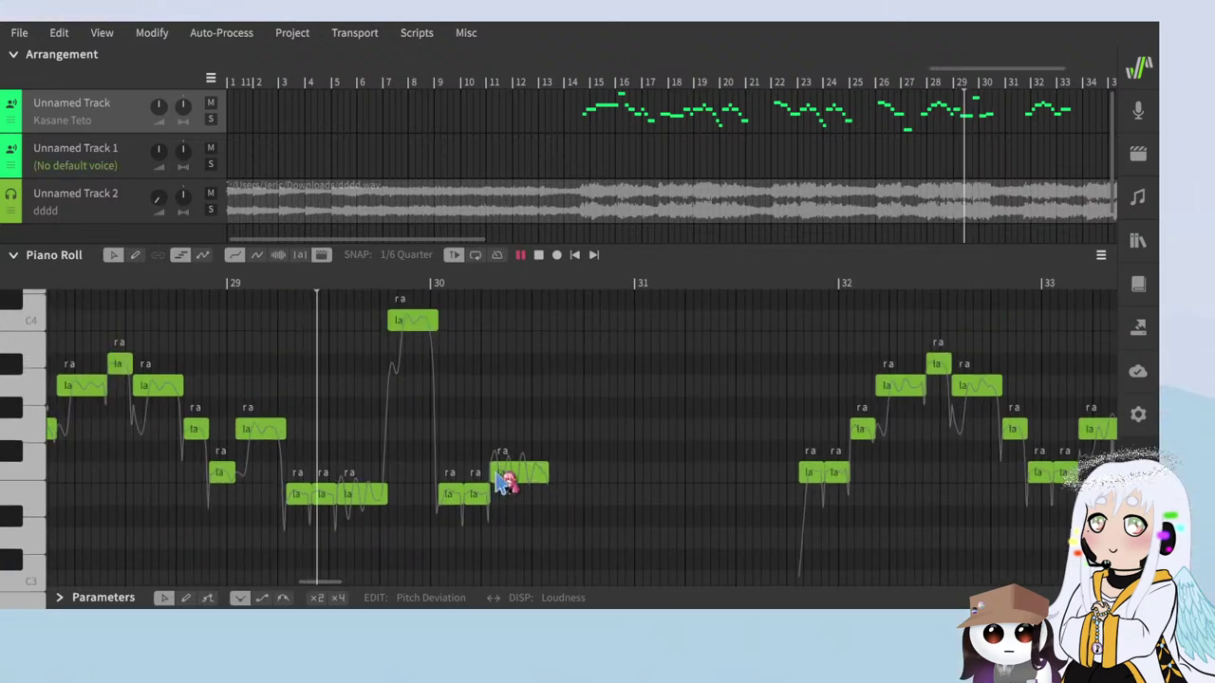
{"action": "scroll", "coordinate": [523, 517], "scroll_direction": "up", "scroll_amount": 2}
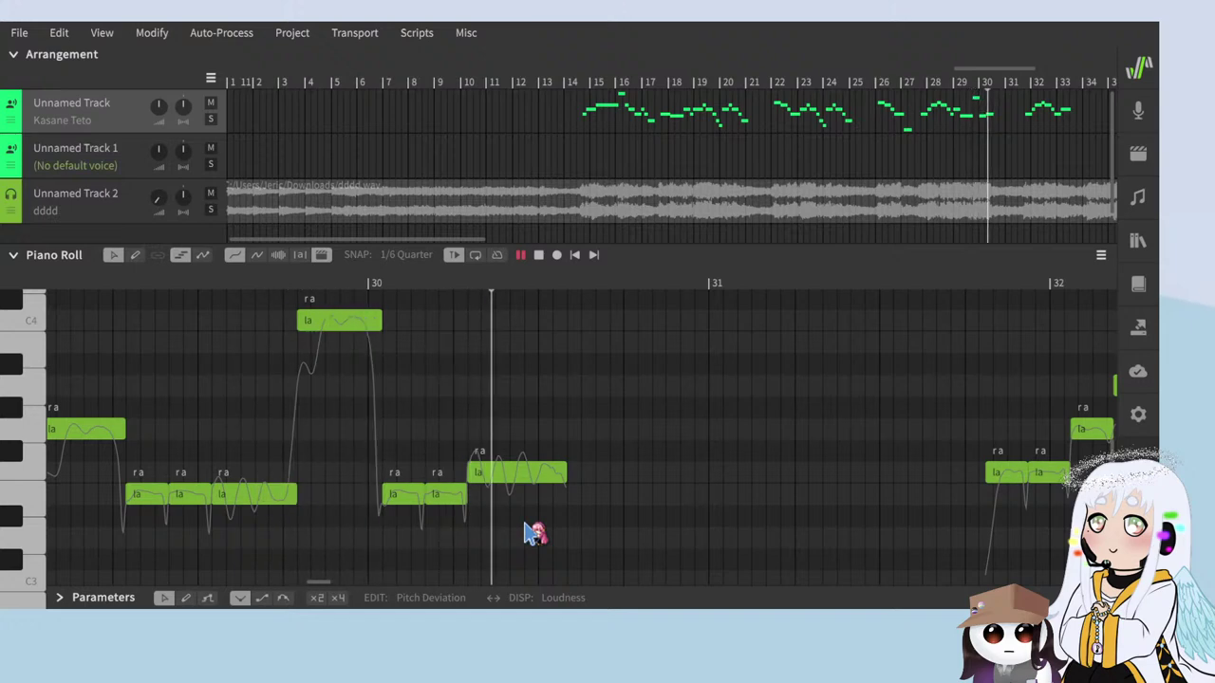
{"action": "scroll", "coordinate": [236, 458], "scroll_direction": "down", "scroll_amount": 4}
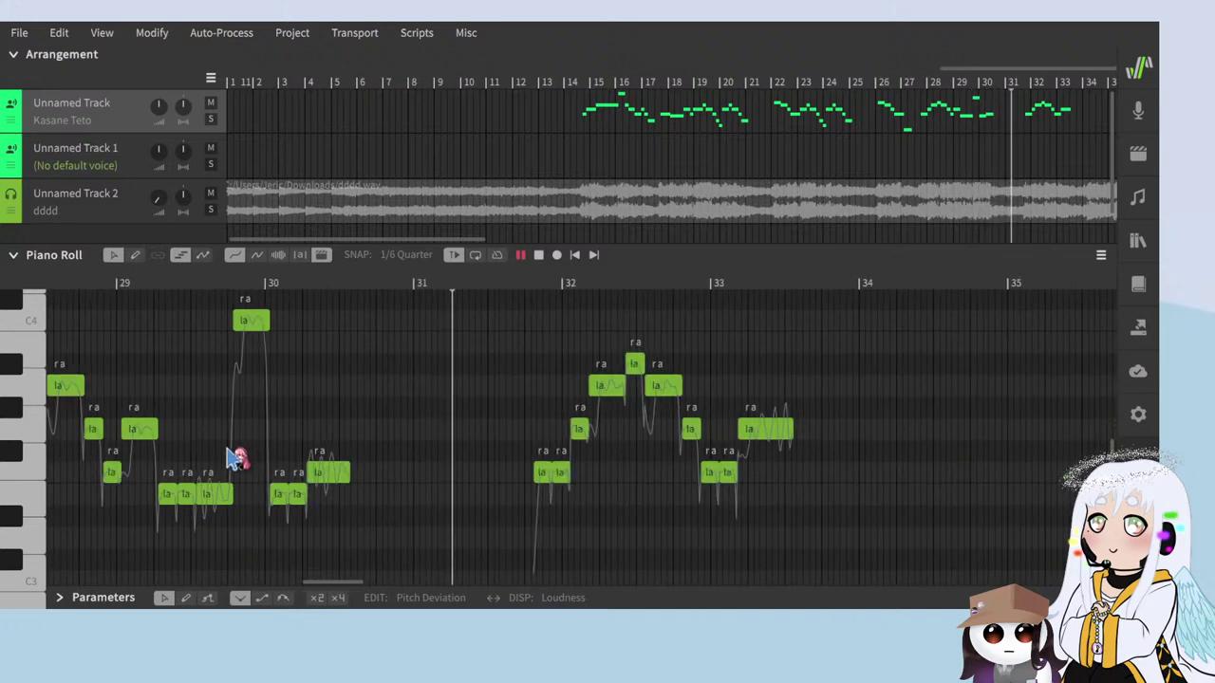
Step: Shift all notes of the phrase around bar 32 slightly earlier and play the phrase through to its last note
{"action": "scroll", "coordinate": [738, 472], "scroll_direction": "up", "scroll_amount": 3}
{"action": "key", "text": "space"}
{"action": "left_click_drag", "start_coordinate": [852, 336], "coordinate": [308, 575]}
{"action": "left_click_drag", "start_coordinate": [365, 477], "coordinate": [359, 477]}
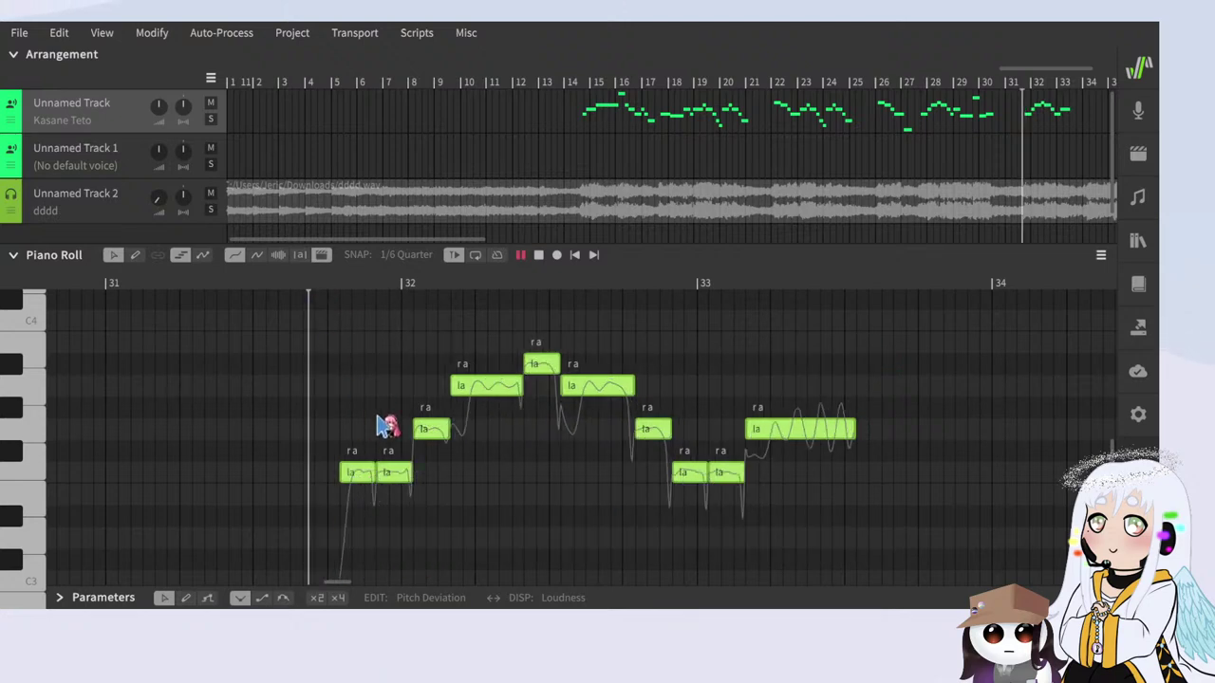
{"action": "scroll", "coordinate": [527, 500], "scroll_direction": "down", "scroll_amount": 2}
{"action": "scroll", "coordinate": [385, 551], "scroll_direction": "up", "scroll_amount": 3}
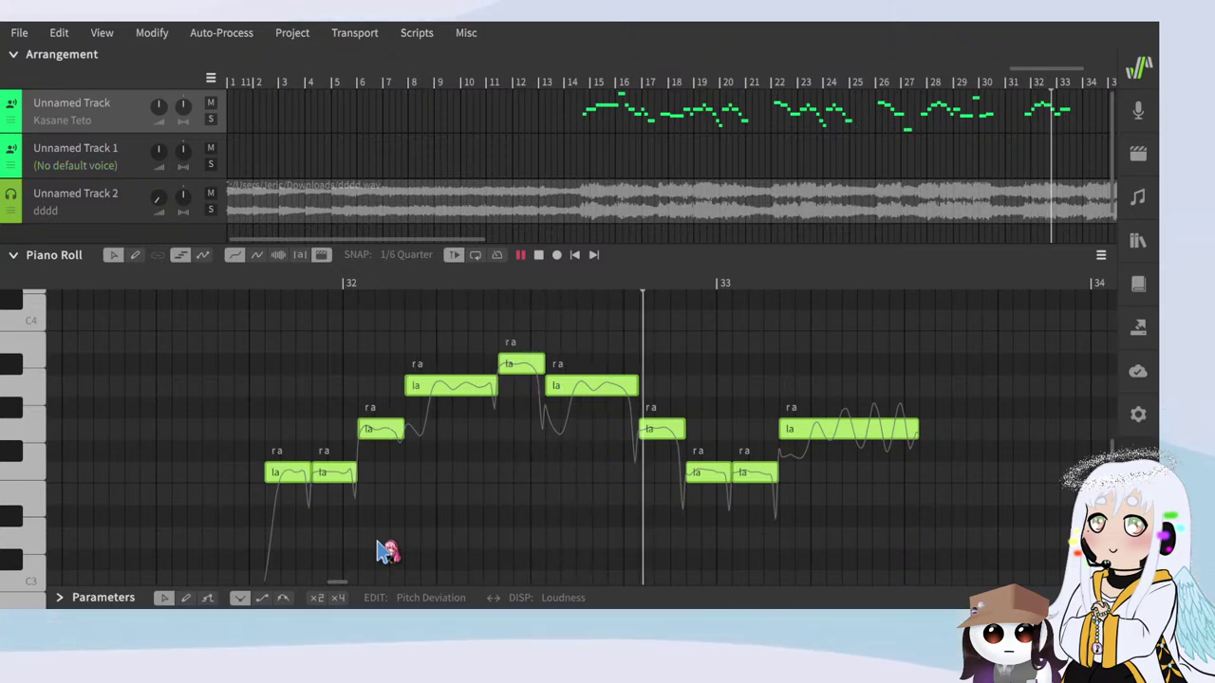
{"action": "scroll", "coordinate": [393, 532], "scroll_direction": "down", "scroll_amount": 5}
{"action": "key", "text": "space"}
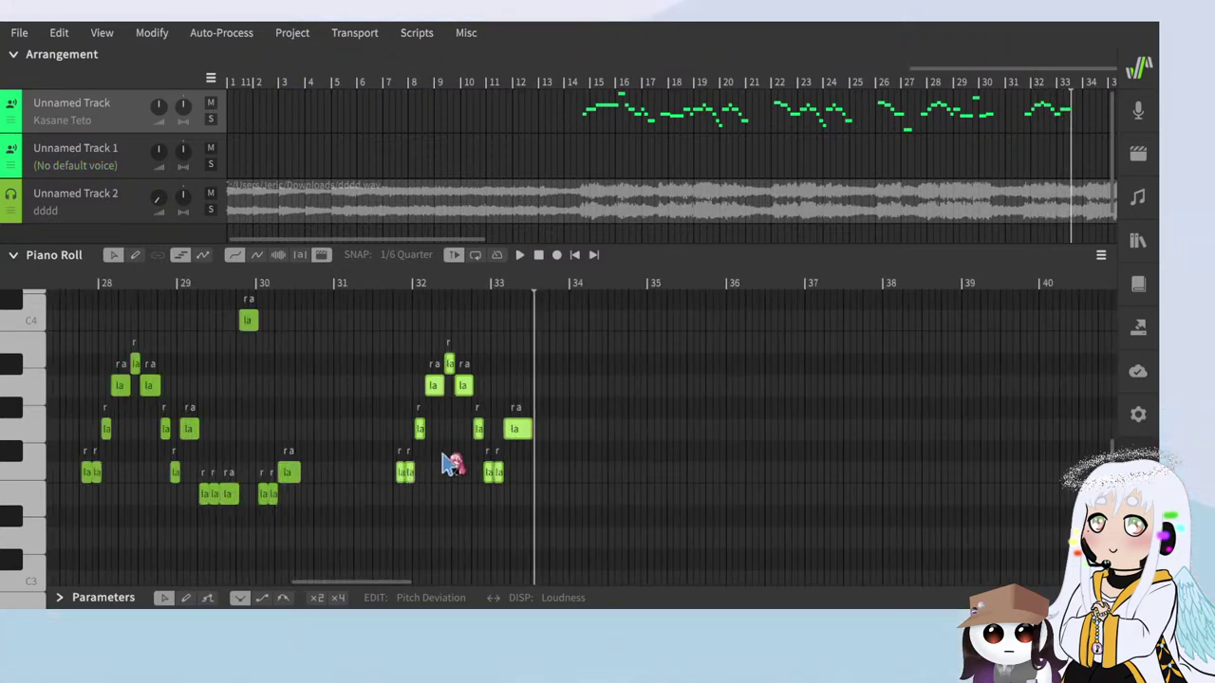
Step: Play the bar 32 phrase from around bar 31 and check the timing of its notes against the backing audio
{"action": "scroll", "coordinate": [414, 525], "scroll_direction": "up", "scroll_amount": 4}
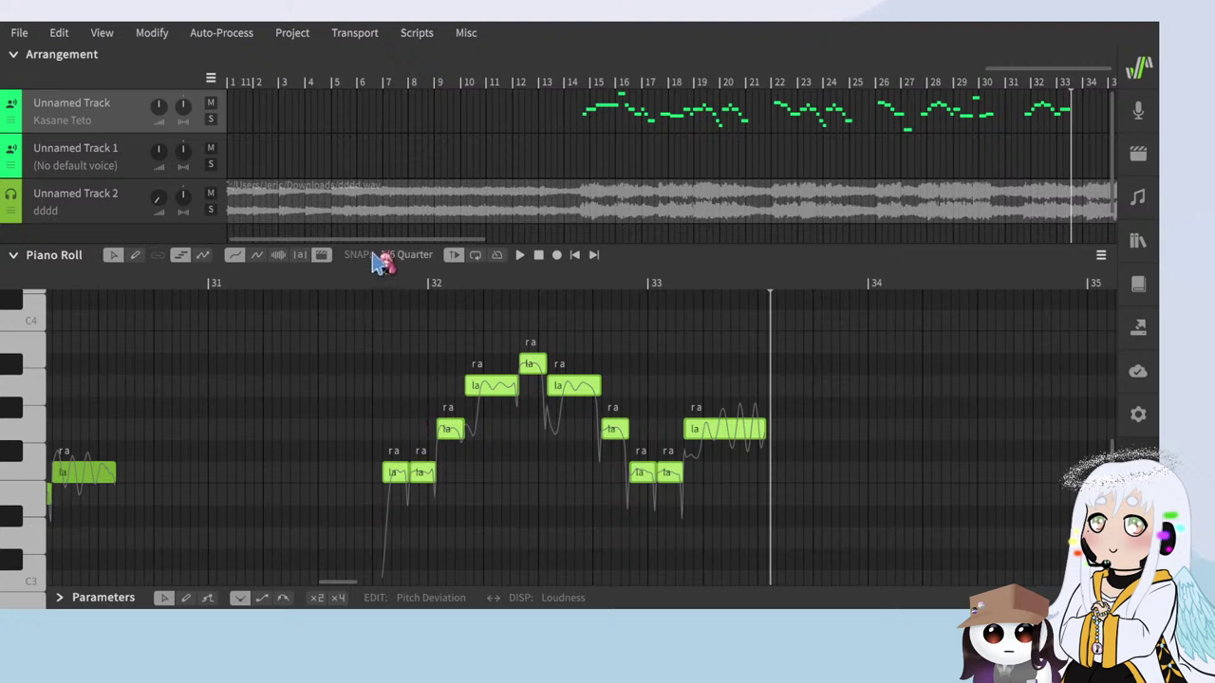
{"action": "scroll", "coordinate": [430, 349], "scroll_direction": "up", "scroll_amount": 2}
{"action": "left_click", "coordinate": [402, 472]}
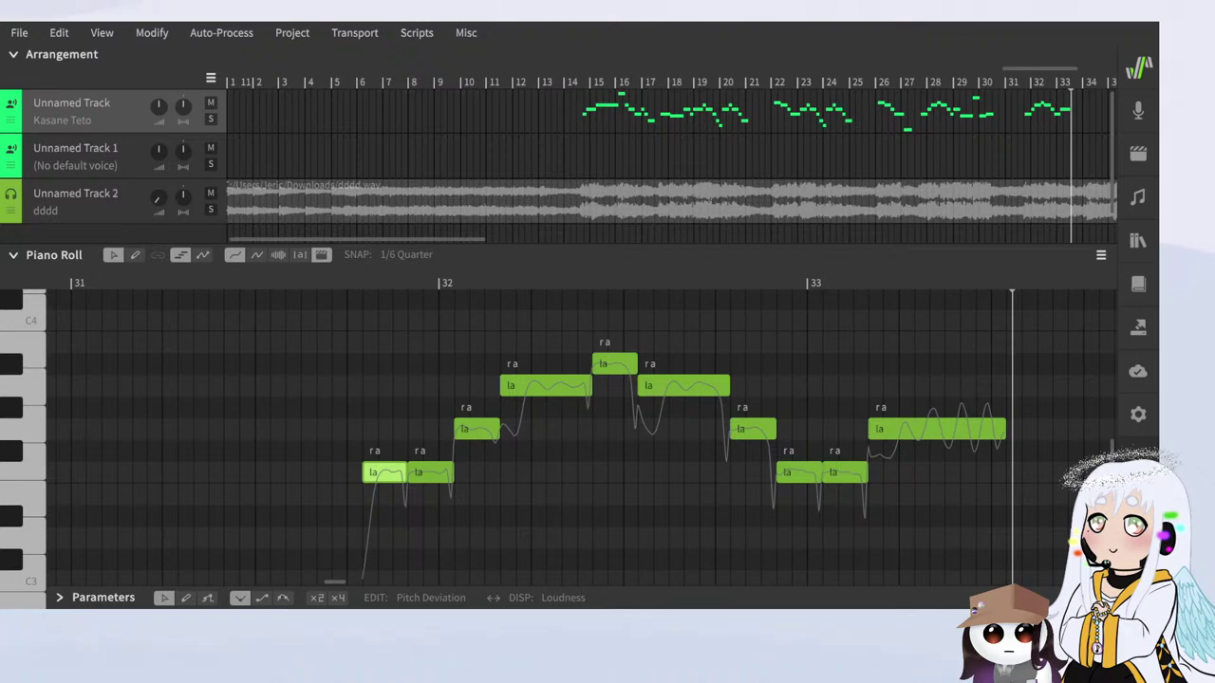
{"action": "scroll", "coordinate": [513, 360], "scroll_direction": "down", "scroll_amount": 3}
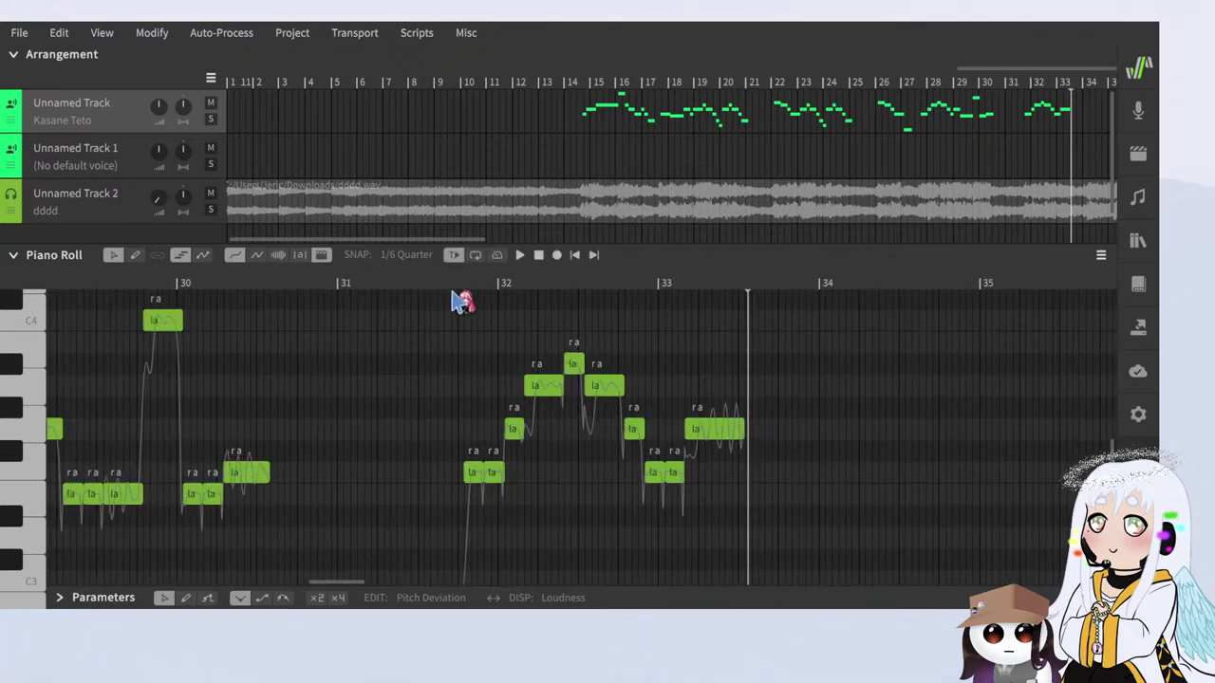
{"action": "scroll", "coordinate": [408, 356], "scroll_direction": "down", "scroll_amount": 3}
{"action": "scroll", "coordinate": [507, 390], "scroll_direction": "up", "scroll_amount": 3}
{"action": "key", "text": "space"}
{"action": "left_click", "coordinate": [332, 281]}
{"action": "scroll", "coordinate": [442, 446], "scroll_direction": "up", "scroll_amount": 3}
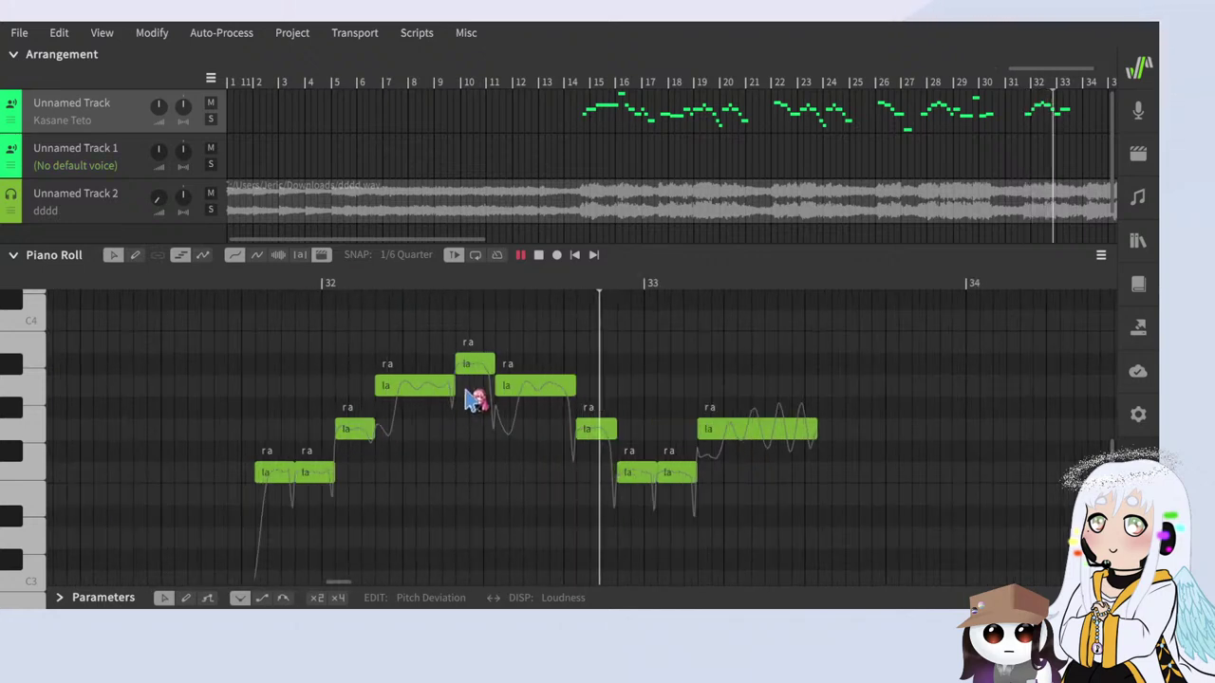
{"action": "left_click", "coordinate": [474, 365]}
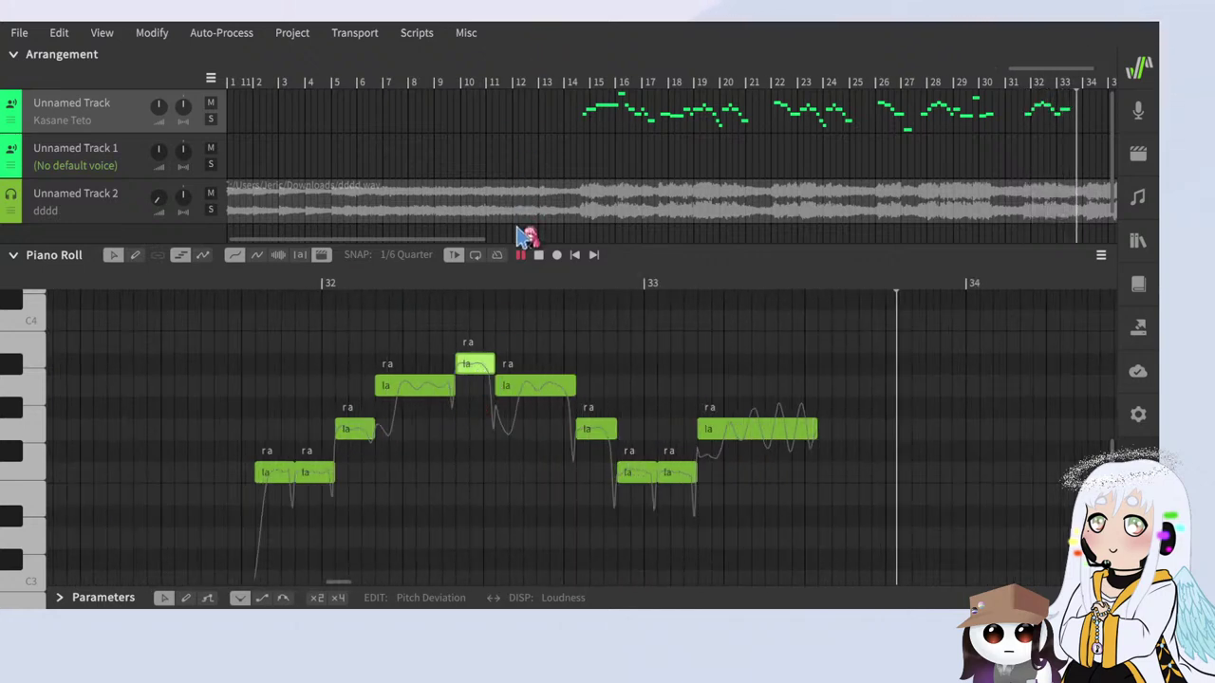
{"action": "scroll", "coordinate": [339, 452], "scroll_direction": "down", "scroll_amount": 2}
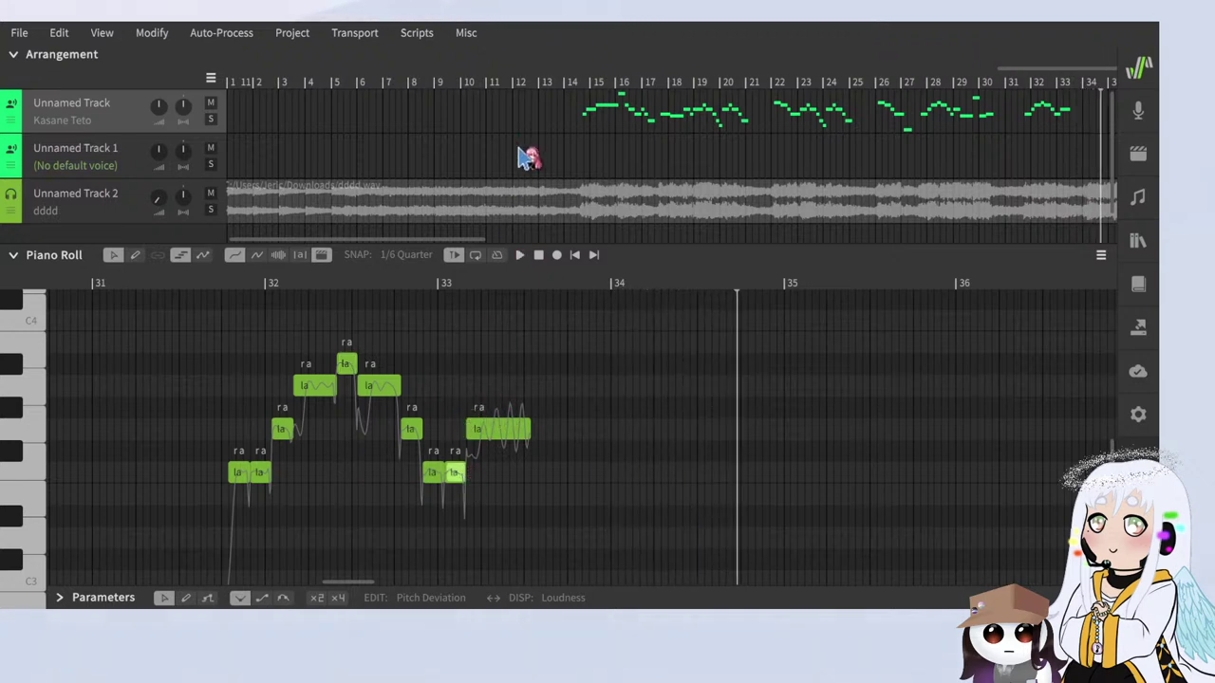
Step: Listen on past the end of the bar 33 notes and set the playhead shortly after bar 34
{"action": "key", "text": "space"}
{"action": "scroll", "coordinate": [563, 427], "scroll_direction": "down", "scroll_amount": 3}
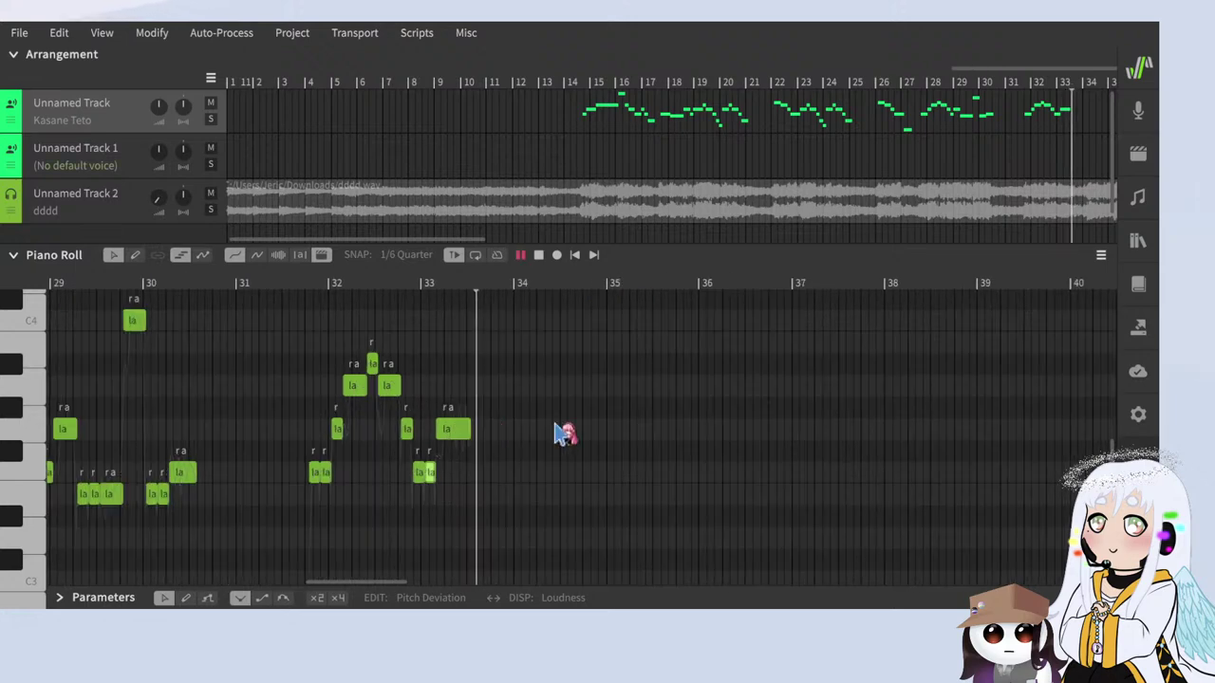
{"action": "scroll", "coordinate": [561, 425], "scroll_direction": "up", "scroll_amount": 5}
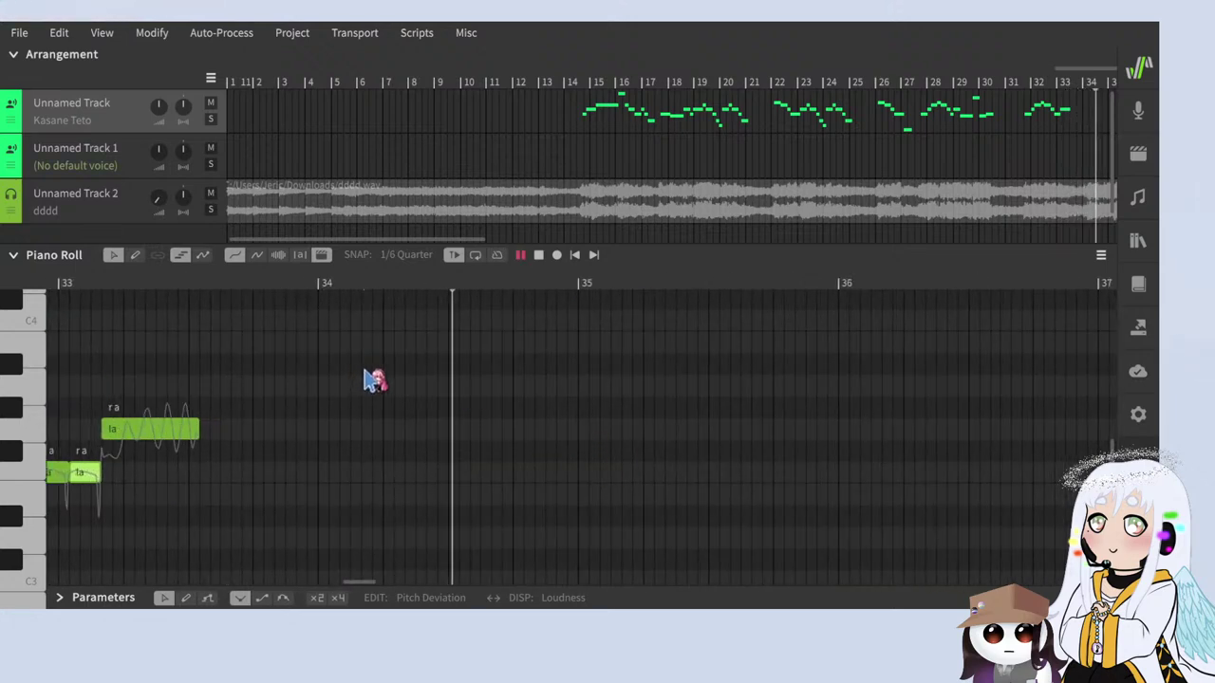
{"action": "left_click", "coordinate": [370, 294]}
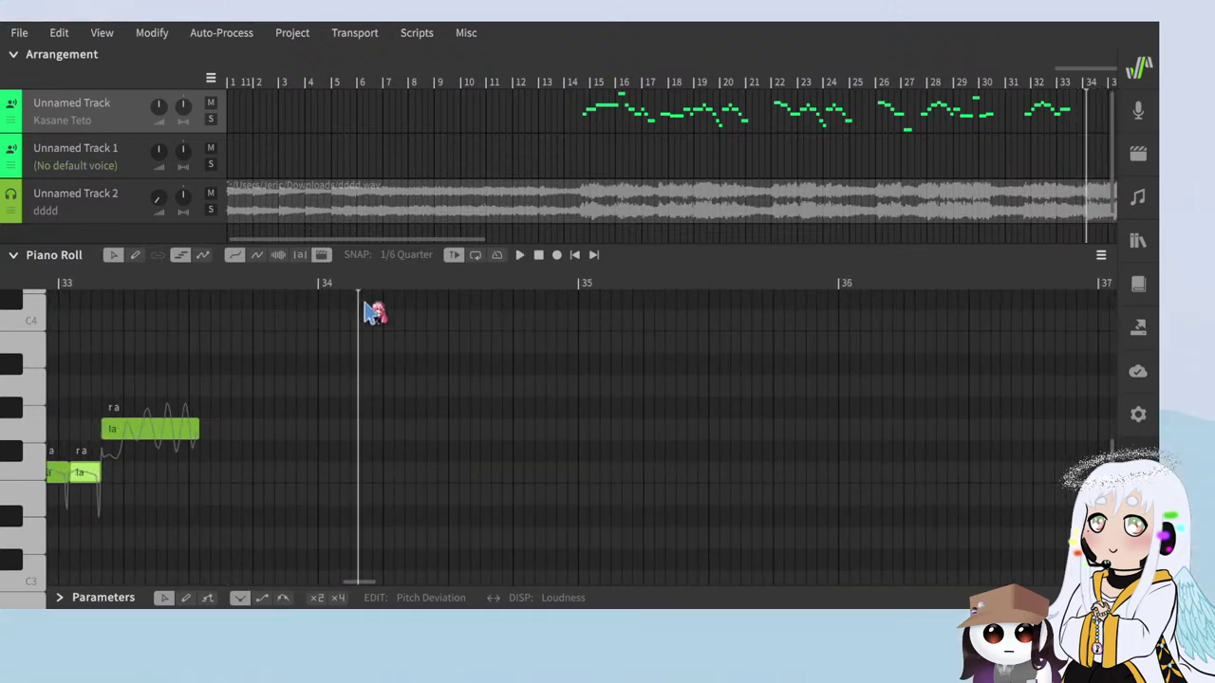
{"action": "scroll", "coordinate": [417, 453], "scroll_direction": "up", "scroll_amount": 2}
{"action": "left_click", "coordinate": [275, 288]}
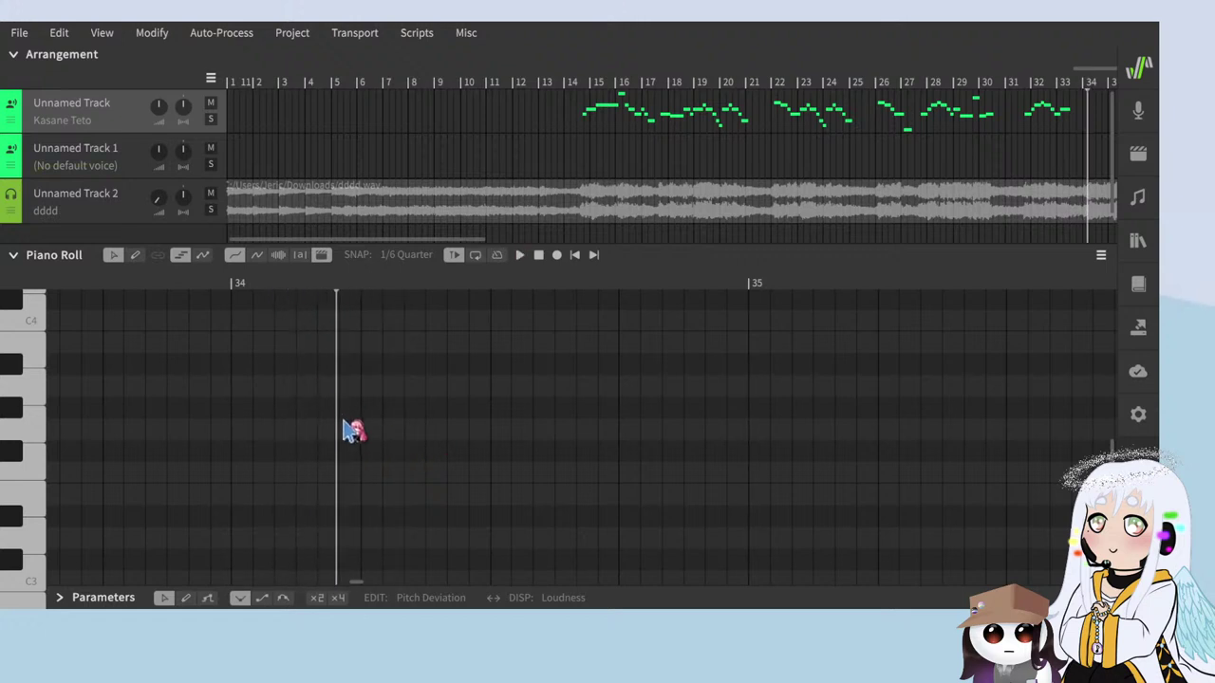
Step: Paste a short "la" note, place it on A#3 at the playhead just after bar 34, and play it
{"action": "scroll", "coordinate": [353, 427], "scroll_direction": "down", "scroll_amount": 3}
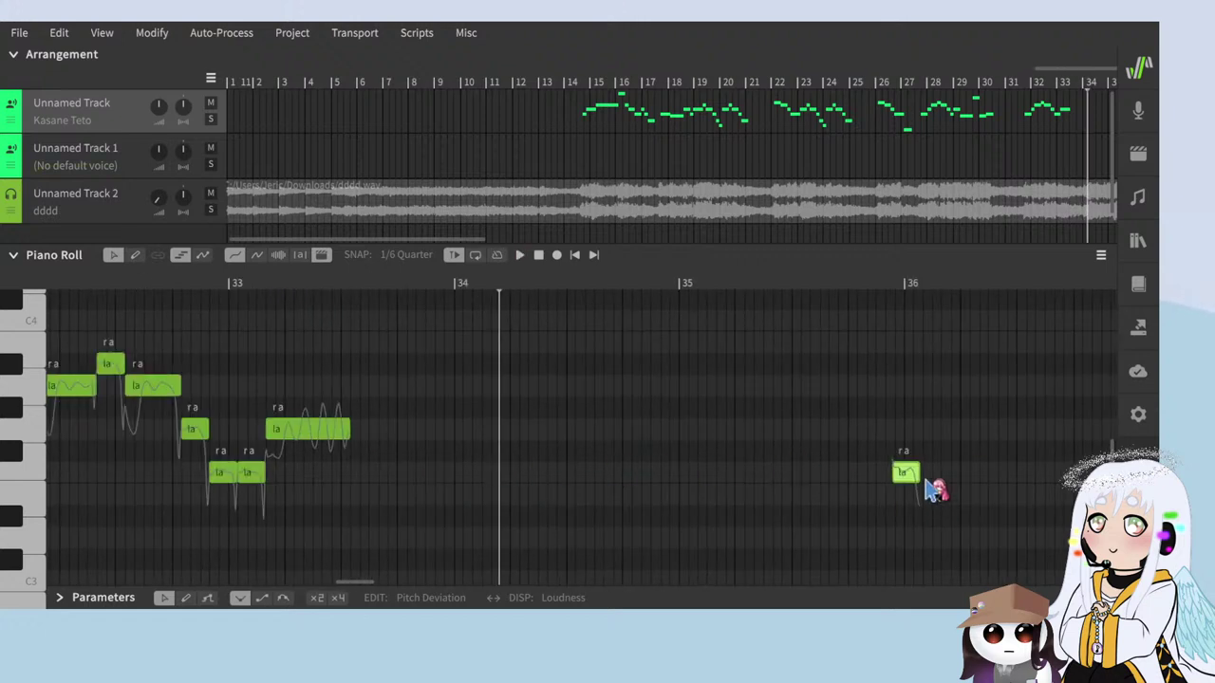
{"action": "left_click_drag", "start_coordinate": [906, 478], "coordinate": [525, 386]}
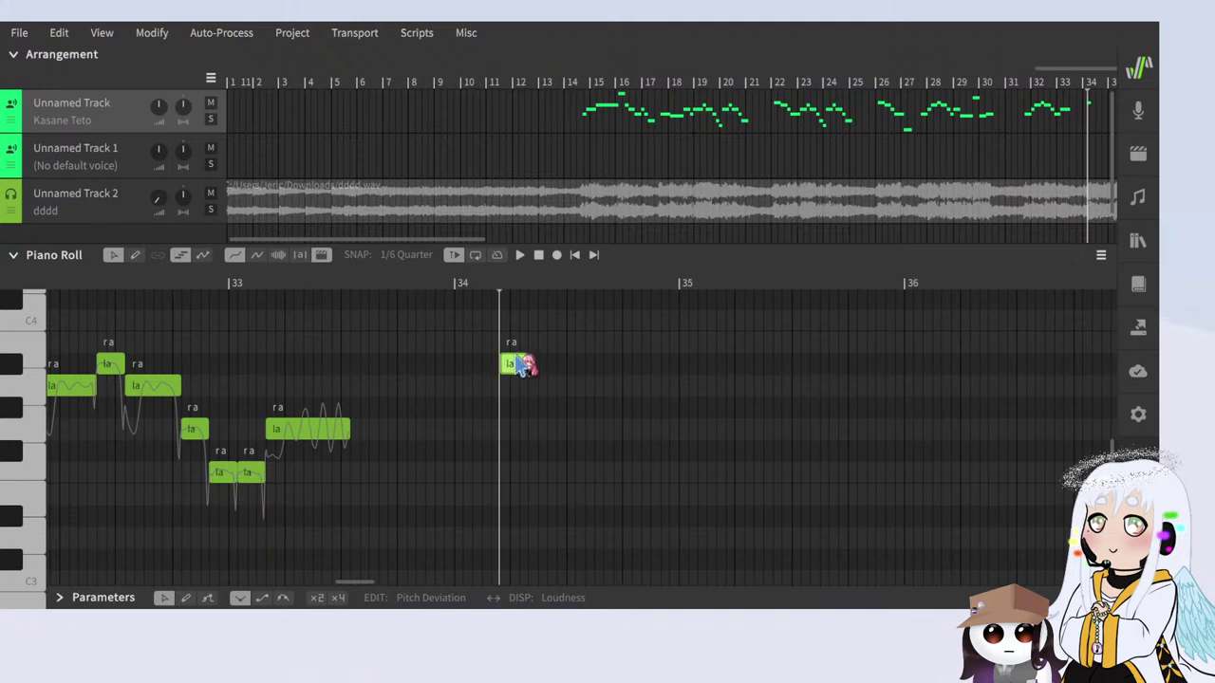
{"action": "scroll", "coordinate": [530, 405], "scroll_direction": "up", "scroll_amount": 3}
{"action": "left_click", "coordinate": [449, 284]}
{"action": "key", "text": "space"}
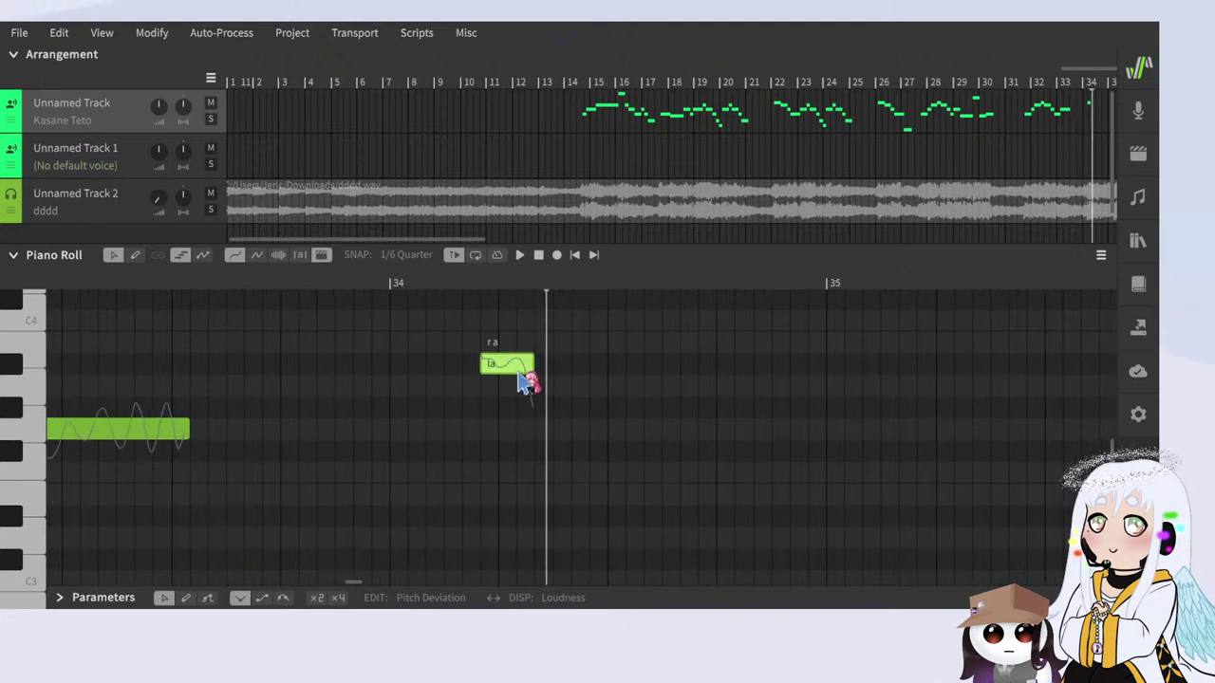
Step: Try a pasted short second note a little after the A#3 note, first on G3 and then on A3, playing each
{"action": "key", "text": "space"}
{"action": "key", "text": "ctrl+v"}
{"action": "left_click_drag", "start_coordinate": [1039, 479], "coordinate": [616, 444]}
{"action": "left_click", "coordinate": [459, 287]}
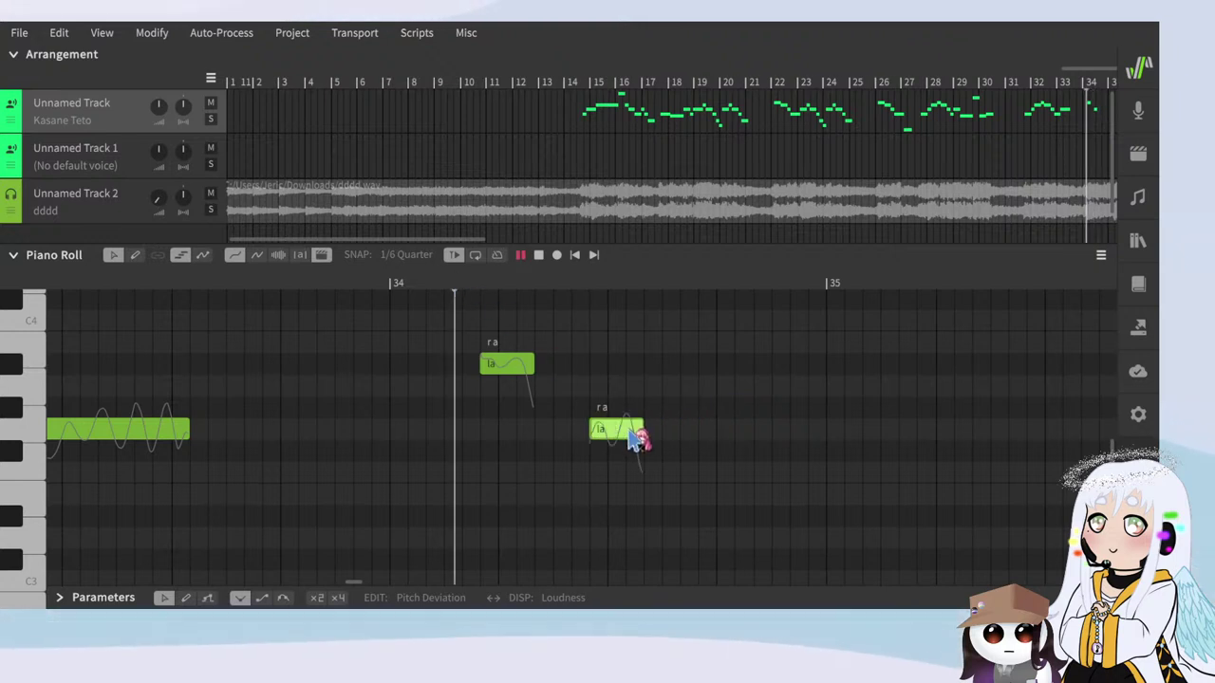
{"action": "key", "text": "space"}
{"action": "left_click_drag", "start_coordinate": [623, 449], "coordinate": [612, 404]}
{"action": "left_click", "coordinate": [458, 285]}
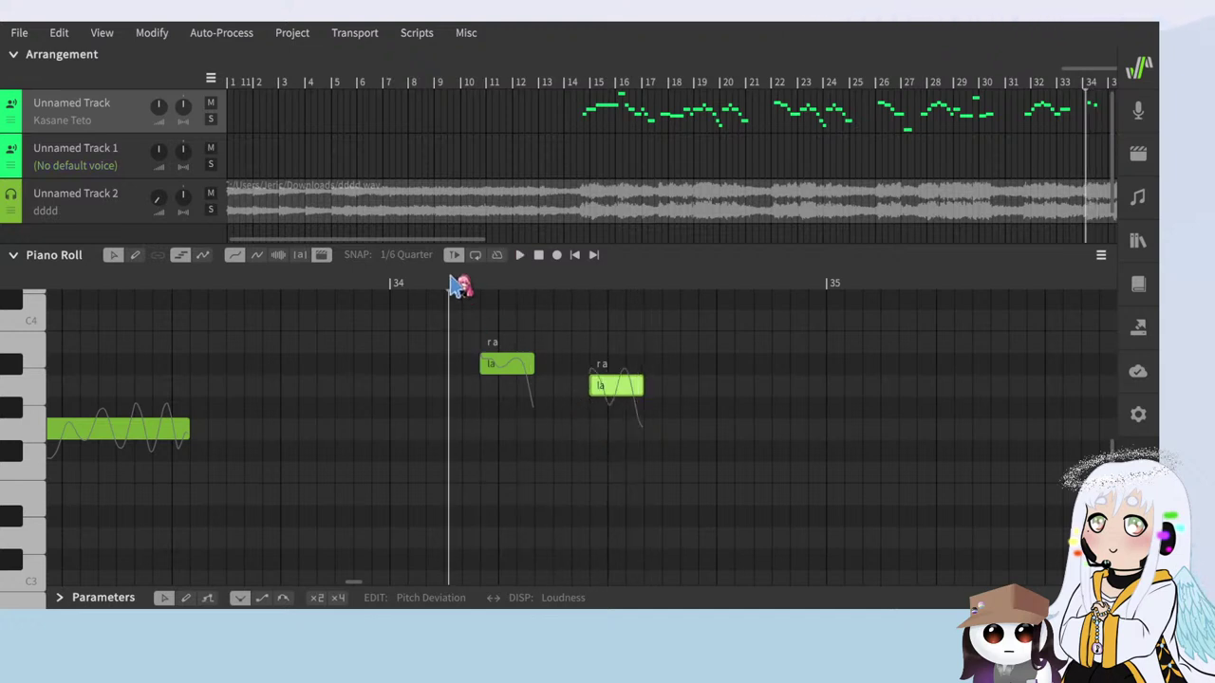
{"action": "key", "text": "space"}
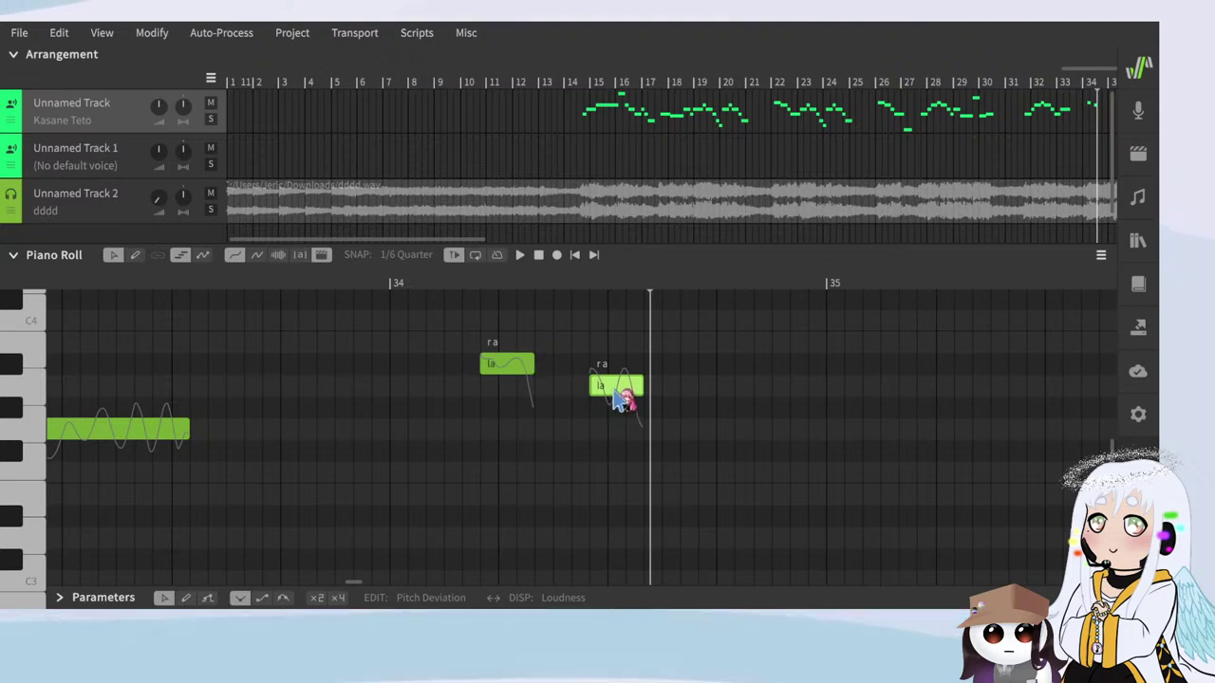
Step: Delete the short A3 note and lengthen the A#3 note after bar 34 to one quarter
{"action": "key", "text": "Delete"}
{"action": "left_click", "coordinate": [514, 365]}
{"action": "key", "text": "ctrl+z"}
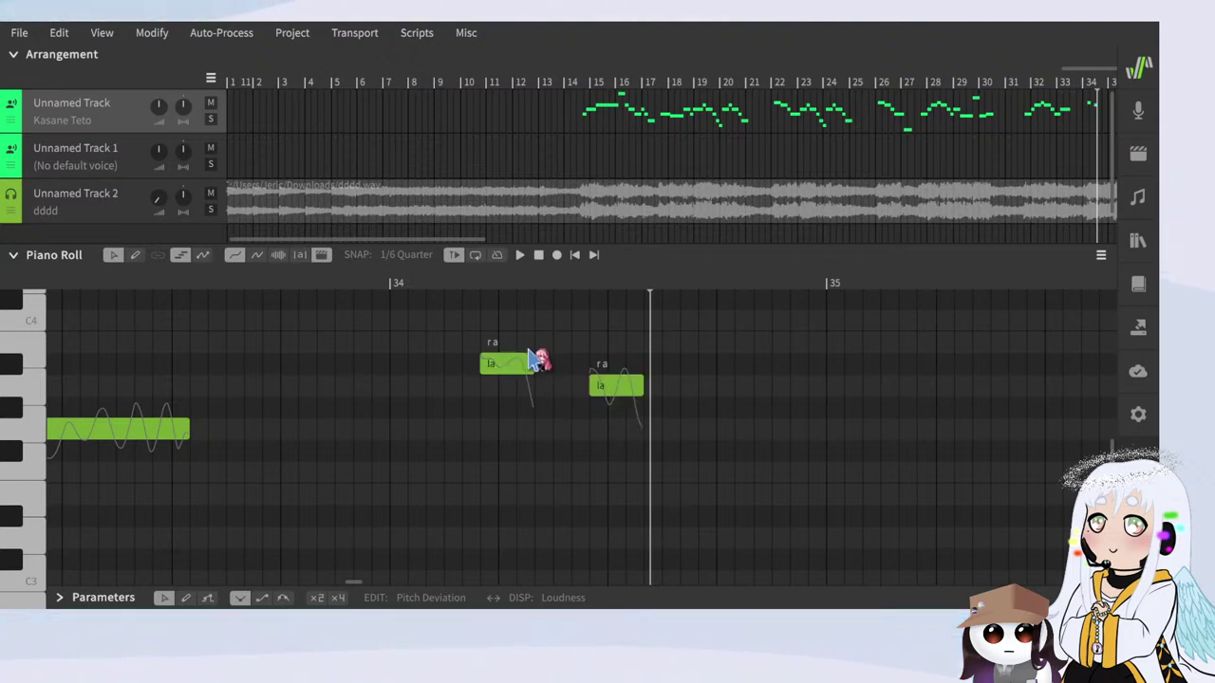
{"action": "left_click_drag", "start_coordinate": [534, 362], "coordinate": [608, 387]}
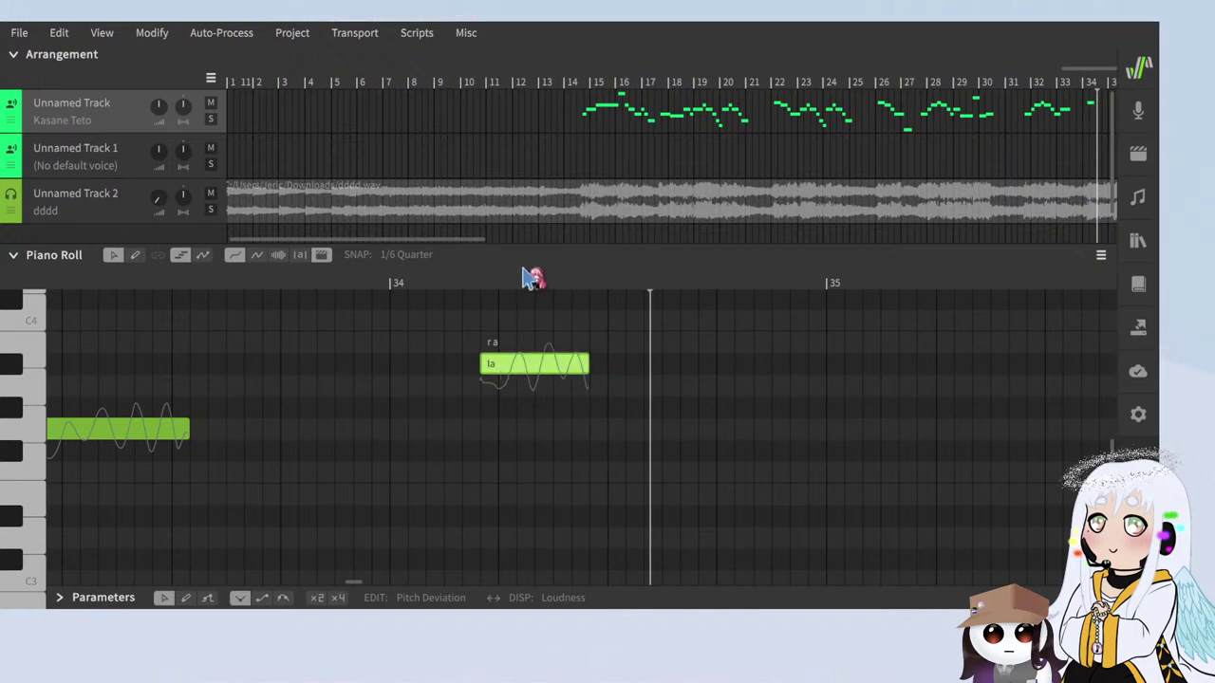
Step: Duplicate the A#3 quarter note directly after itself on G#3, and raise the copy to A3 during playback
{"action": "left_click", "coordinate": [624, 363]}
{"action": "left_click_drag", "start_coordinate": [542, 364], "coordinate": [645, 410]}
{"action": "left_click", "coordinate": [444, 275]}
{"action": "key", "text": "space"}
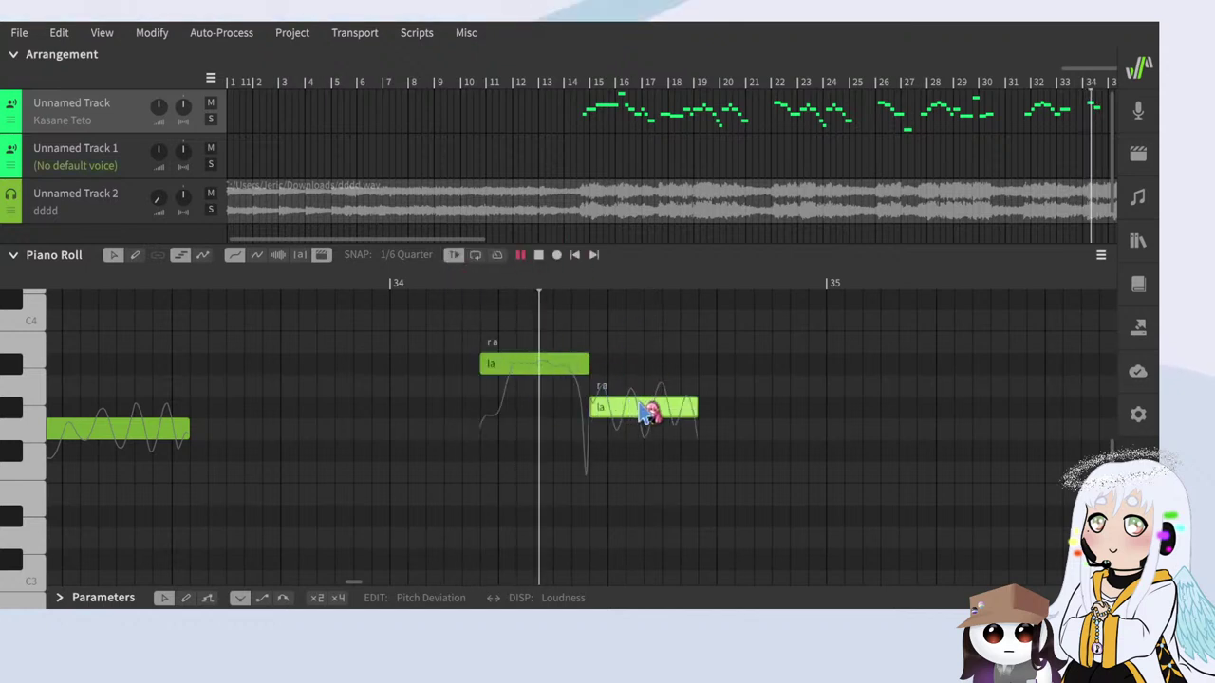
{"action": "left_click_drag", "start_coordinate": [645, 415], "coordinate": [641, 399]}
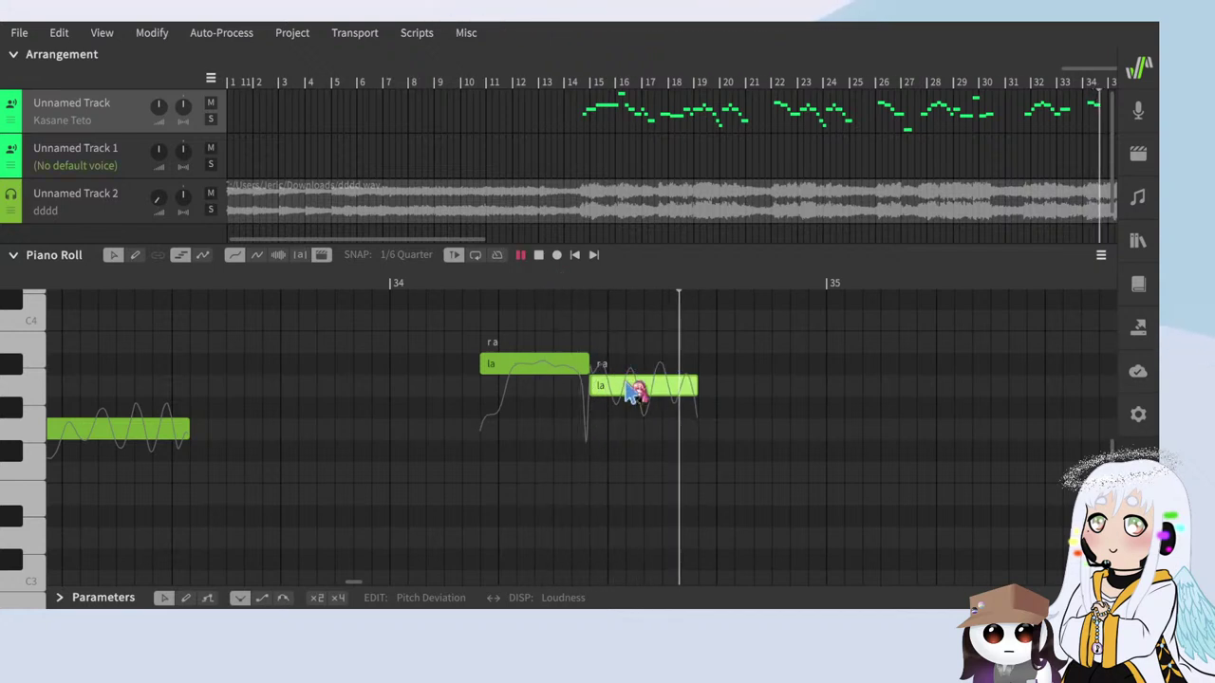
{"action": "key", "text": "space"}
Step: Add a third quarter note on G3 directly after the A3 note and play the three-note phrase
{"action": "left_click", "coordinate": [627, 444]}
{"action": "left_click_drag", "start_coordinate": [630, 391], "coordinate": [746, 418]}
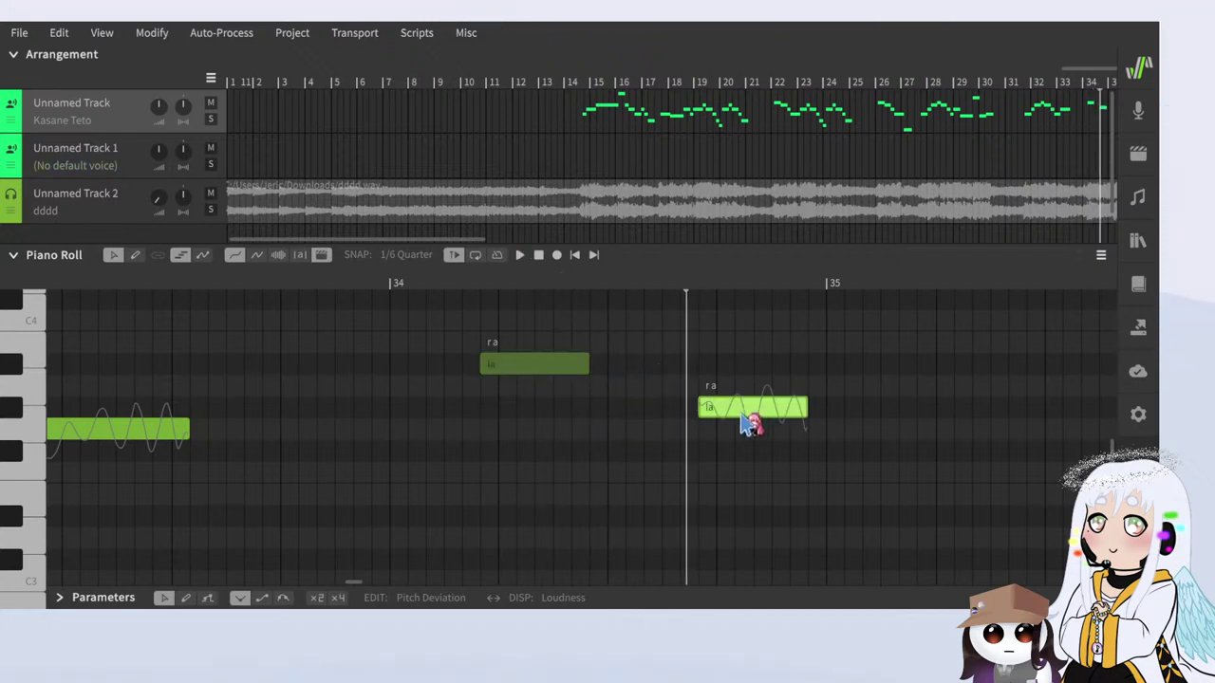
{"action": "key", "text": "ctrl+z"}
{"action": "left_click_drag", "start_coordinate": [523, 368], "coordinate": [736, 432]}
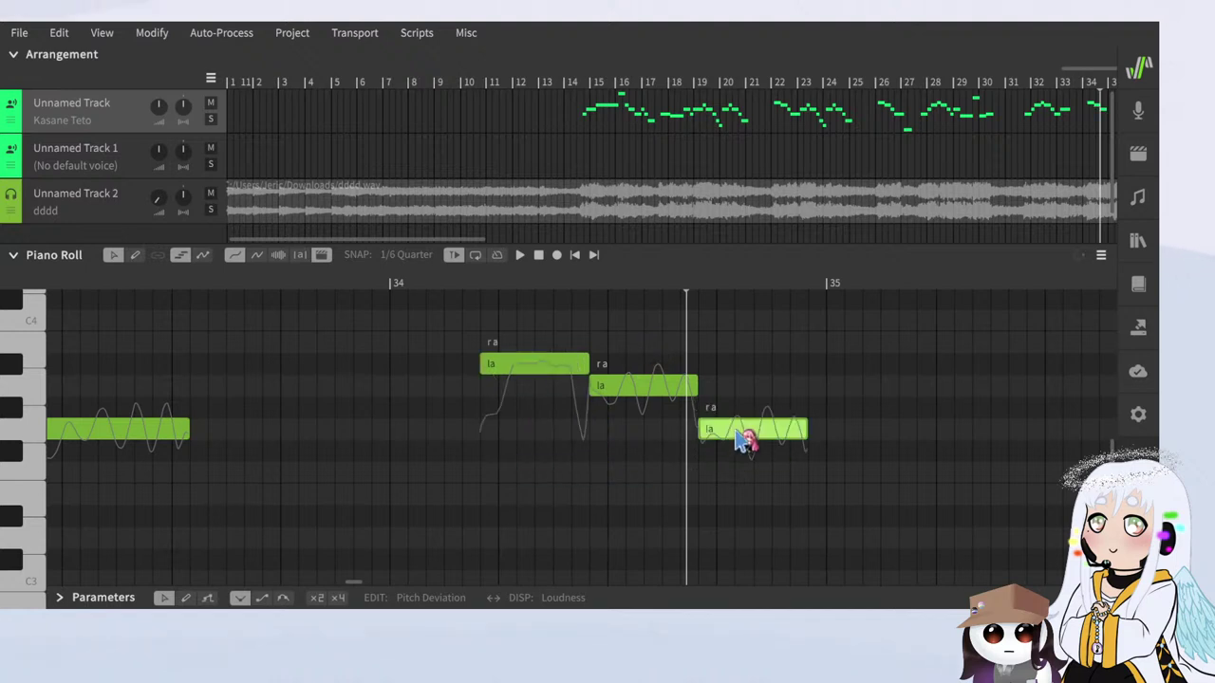
{"action": "key", "text": "space"}
{"action": "scroll", "coordinate": [835, 434], "scroll_direction": "down", "scroll_amount": 3}
{"action": "scroll", "coordinate": [840, 433], "scroll_direction": "up", "scroll_amount": 3}
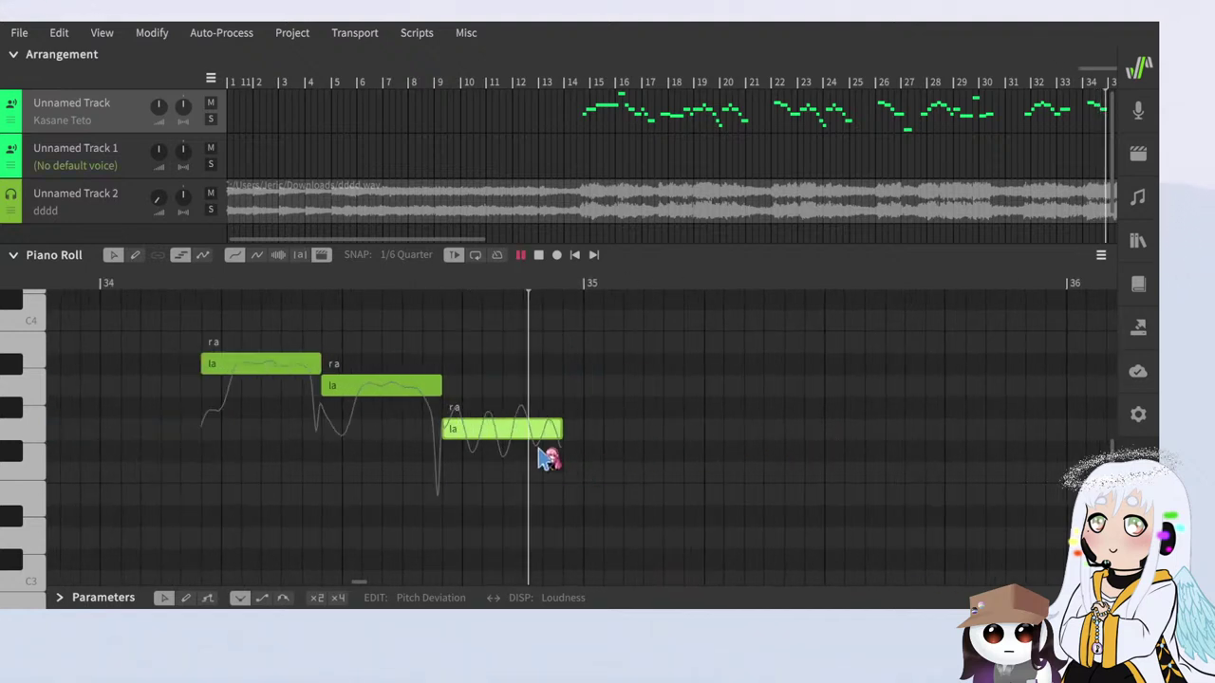
{"action": "left_click", "coordinate": [194, 283]}
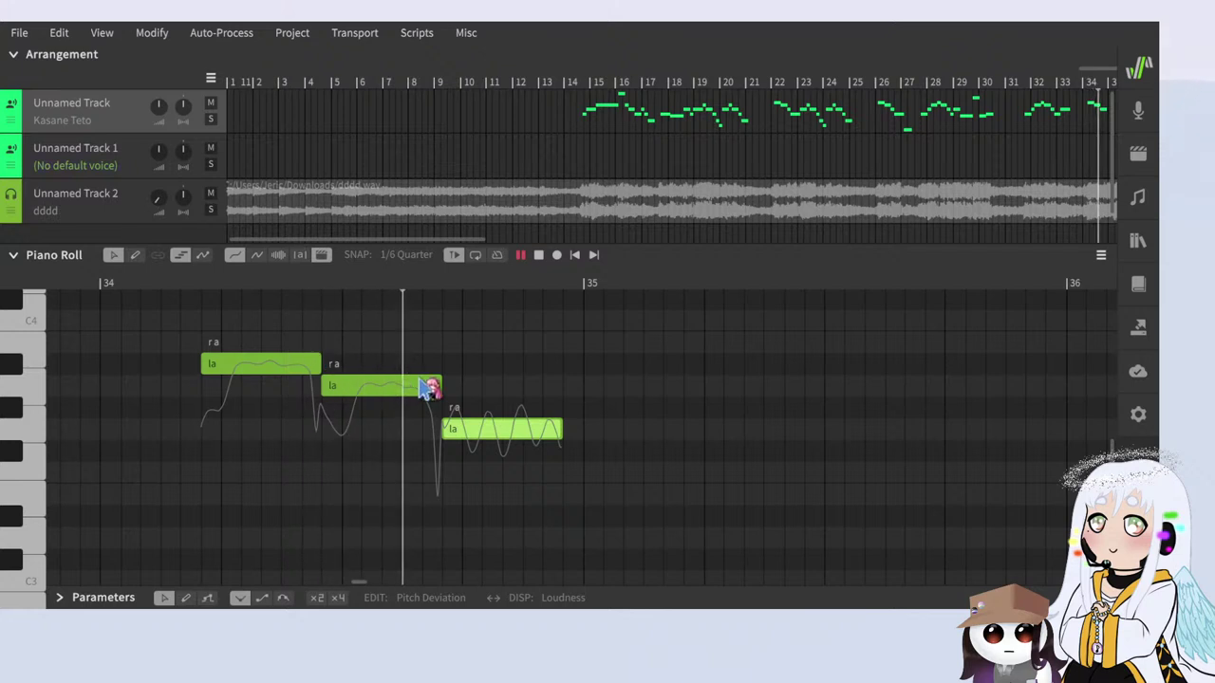
Step: Shorten the G3 note to half a quarter and delete the longer F#3 copy tried after it
{"action": "left_click_drag", "start_coordinate": [551, 432], "coordinate": [553, 465]}
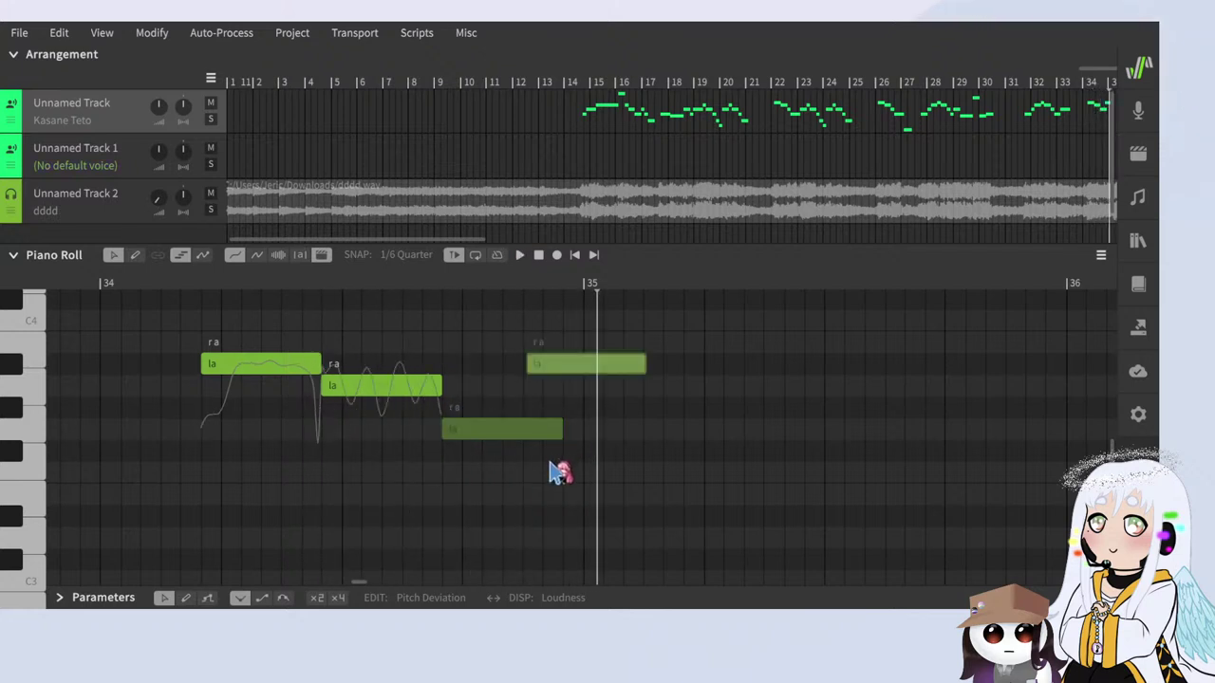
{"action": "left_click_drag", "start_coordinate": [590, 380], "coordinate": [501, 428]}
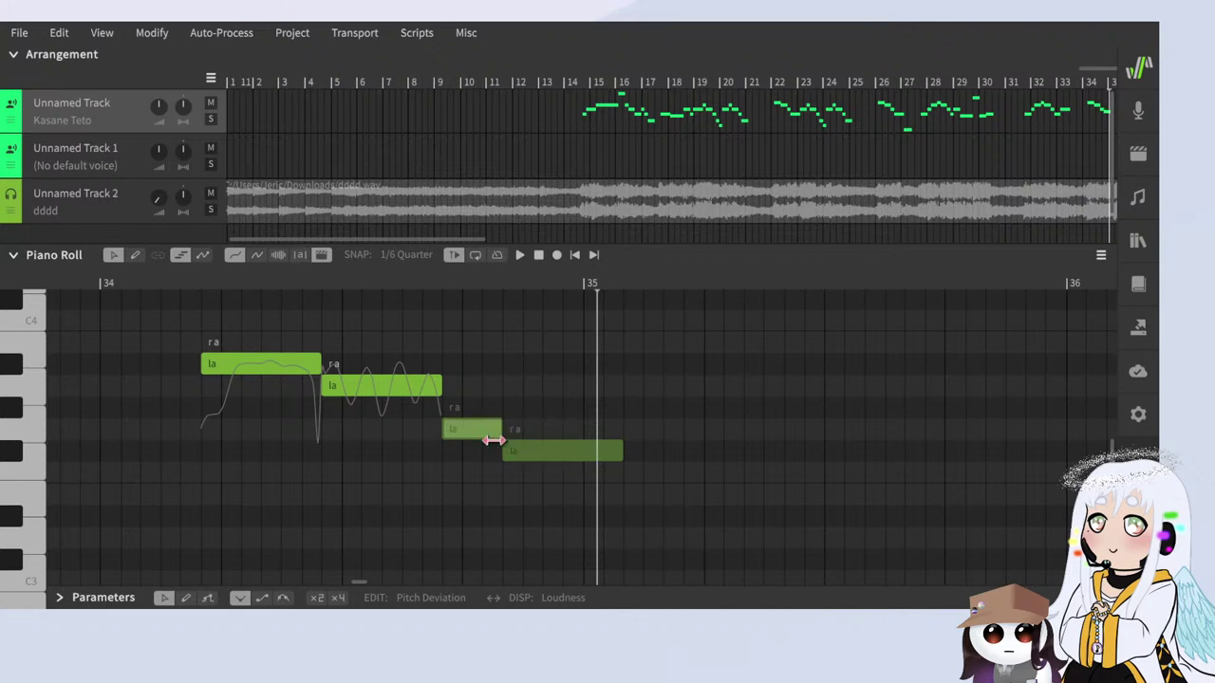
{"action": "left_click", "coordinate": [565, 463]}
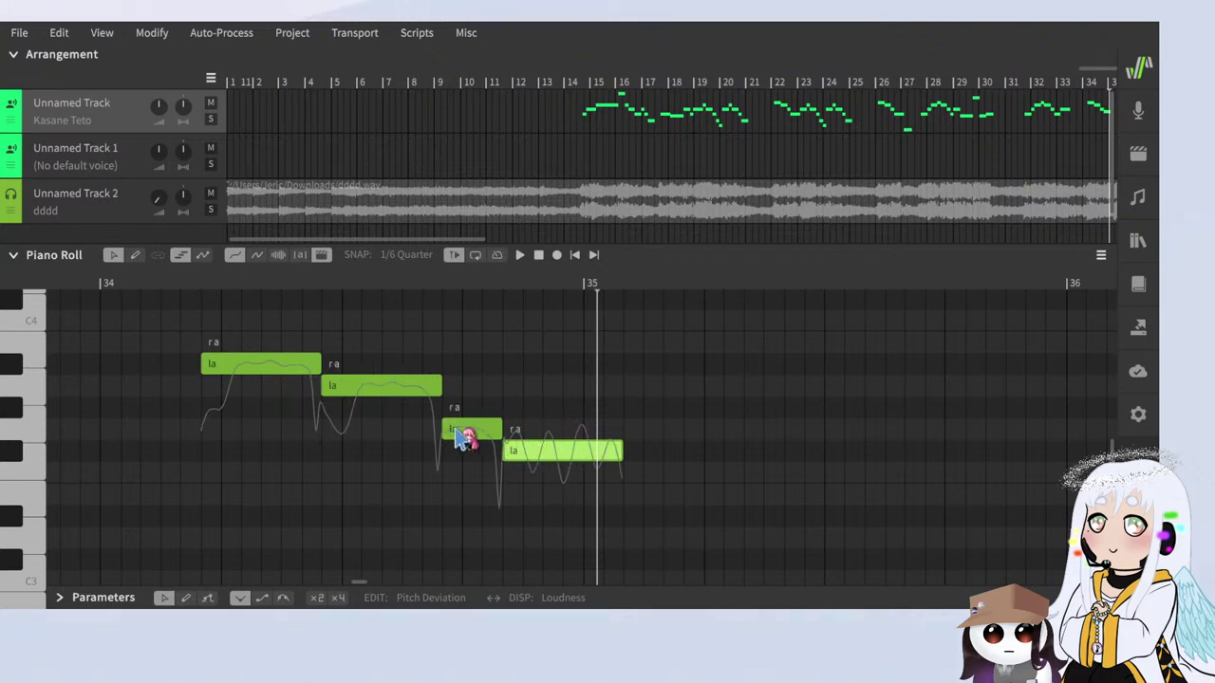
{"action": "key", "text": "Delete"}
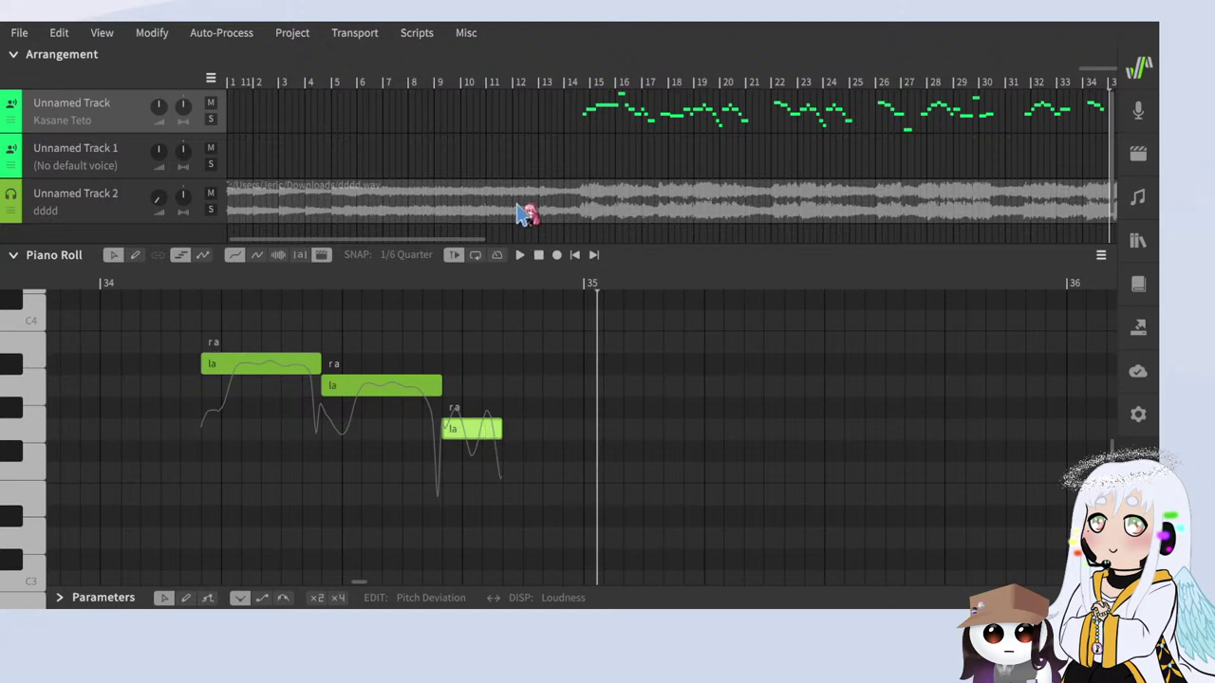
Step: Duplicate the shortened G3 note directly after itself, place the copy on F3, and play the end of the phrase
{"action": "key", "text": "Delete"}
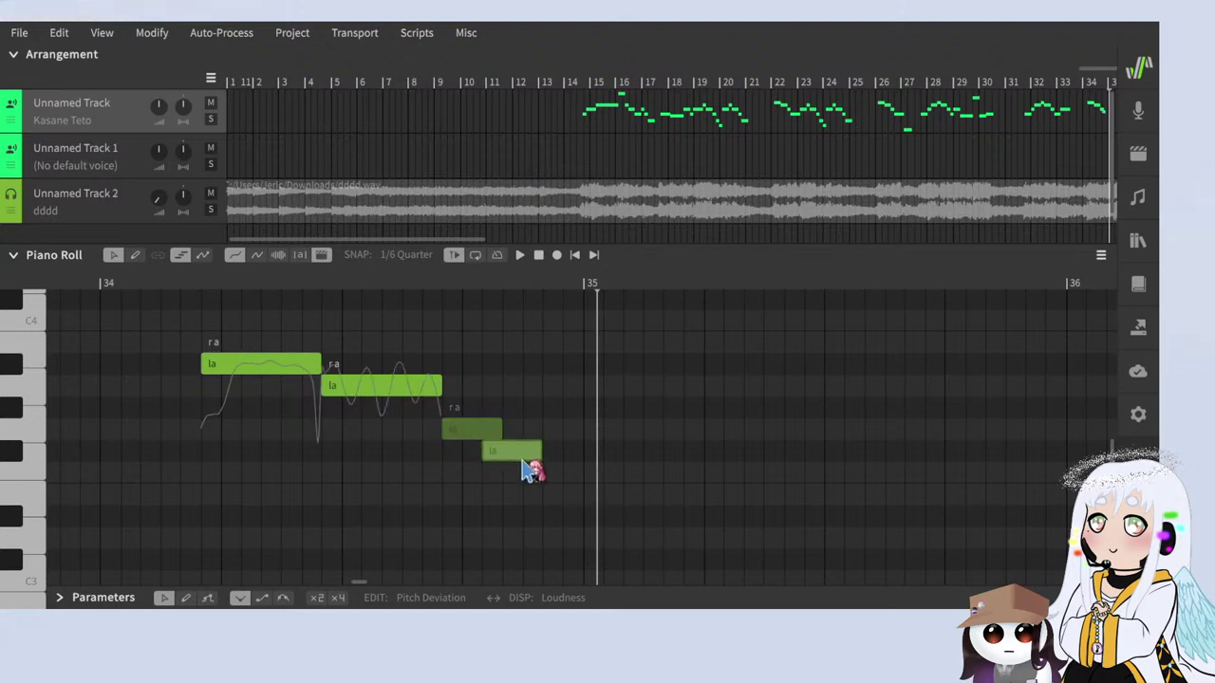
{"action": "left_click", "coordinate": [430, 277]}
{"action": "key", "text": "space"}
{"action": "left_click_drag", "start_coordinate": [537, 477], "coordinate": [545, 450]}
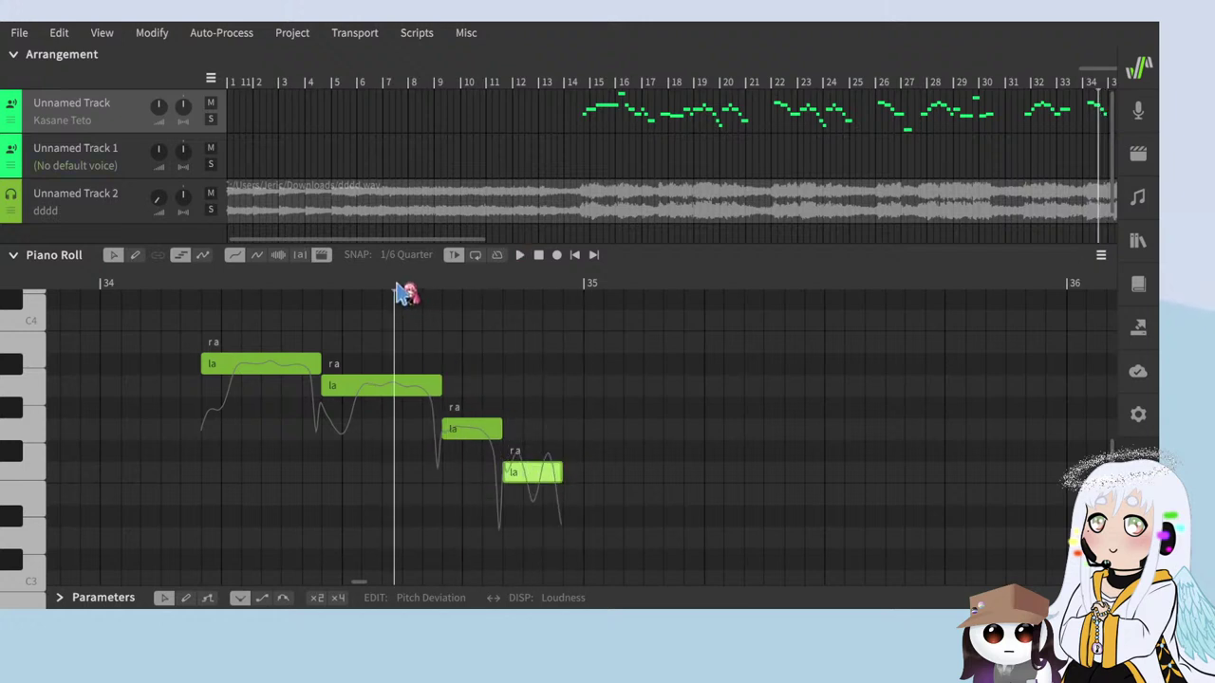
{"action": "key", "text": "space"}
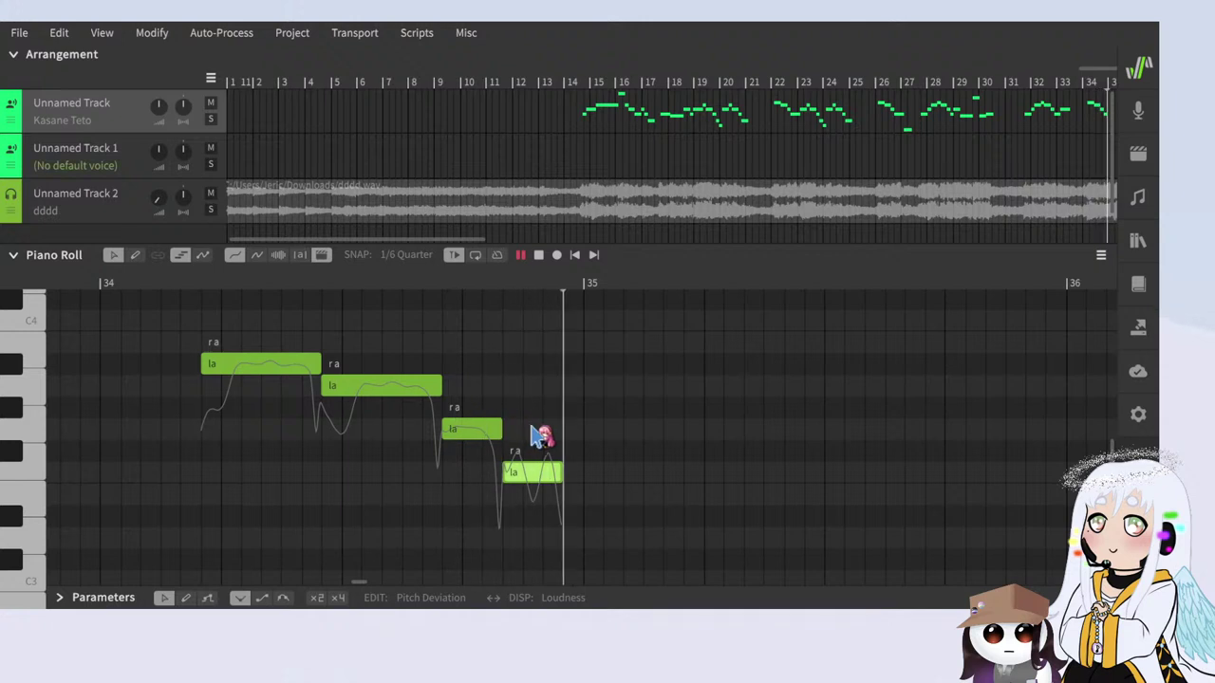
{"action": "key", "text": "space"}
{"action": "left_click_drag", "start_coordinate": [482, 431], "coordinate": [620, 462]}
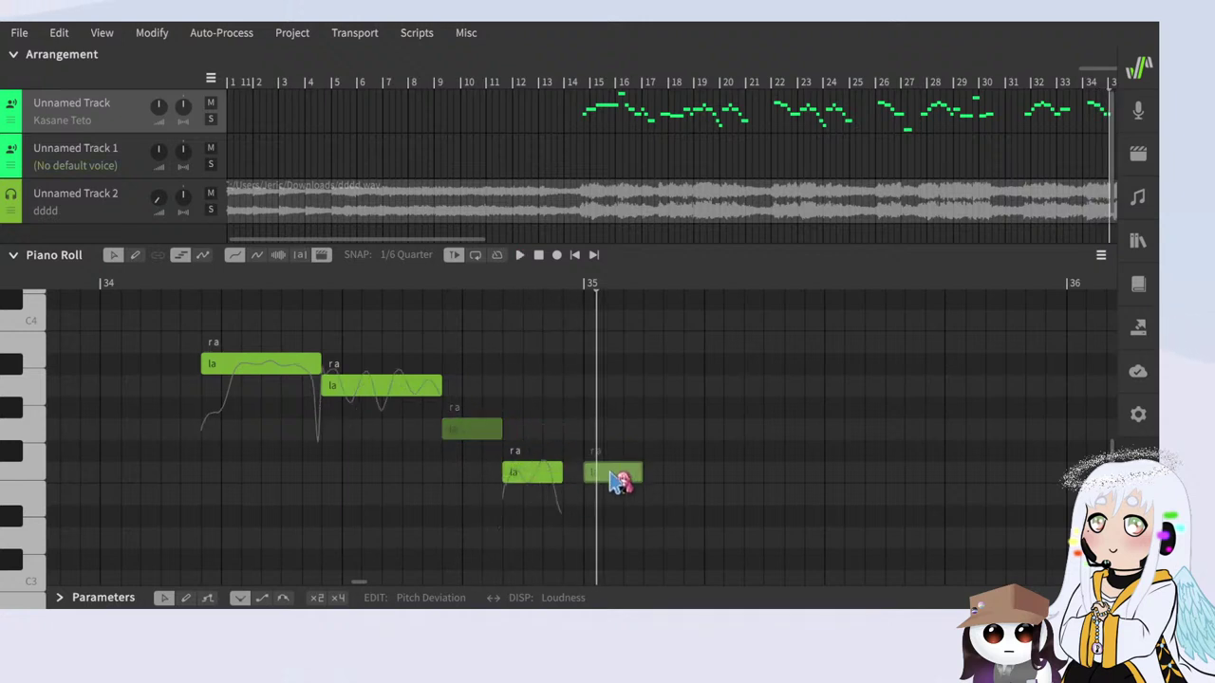
{"action": "key", "text": "ctrl+z"}
{"action": "left_click", "coordinate": [377, 380]}
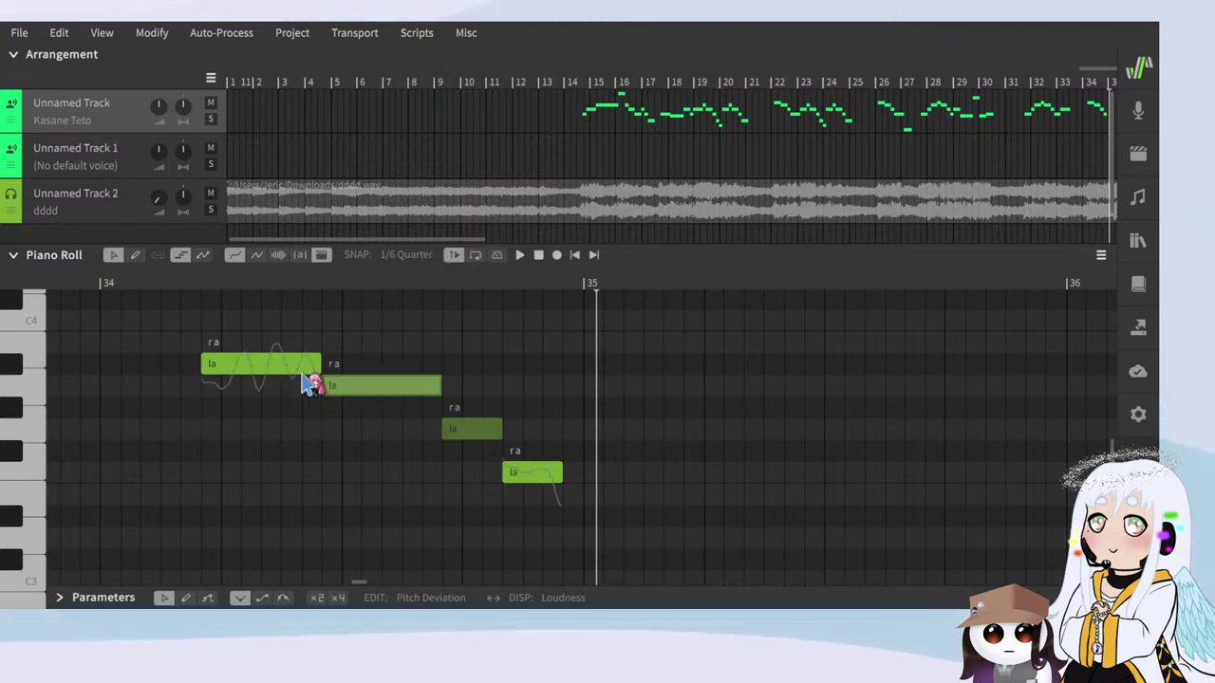
{"action": "left_click_drag", "start_coordinate": [283, 365], "coordinate": [665, 472]}
{"action": "left_click", "coordinate": [474, 286]}
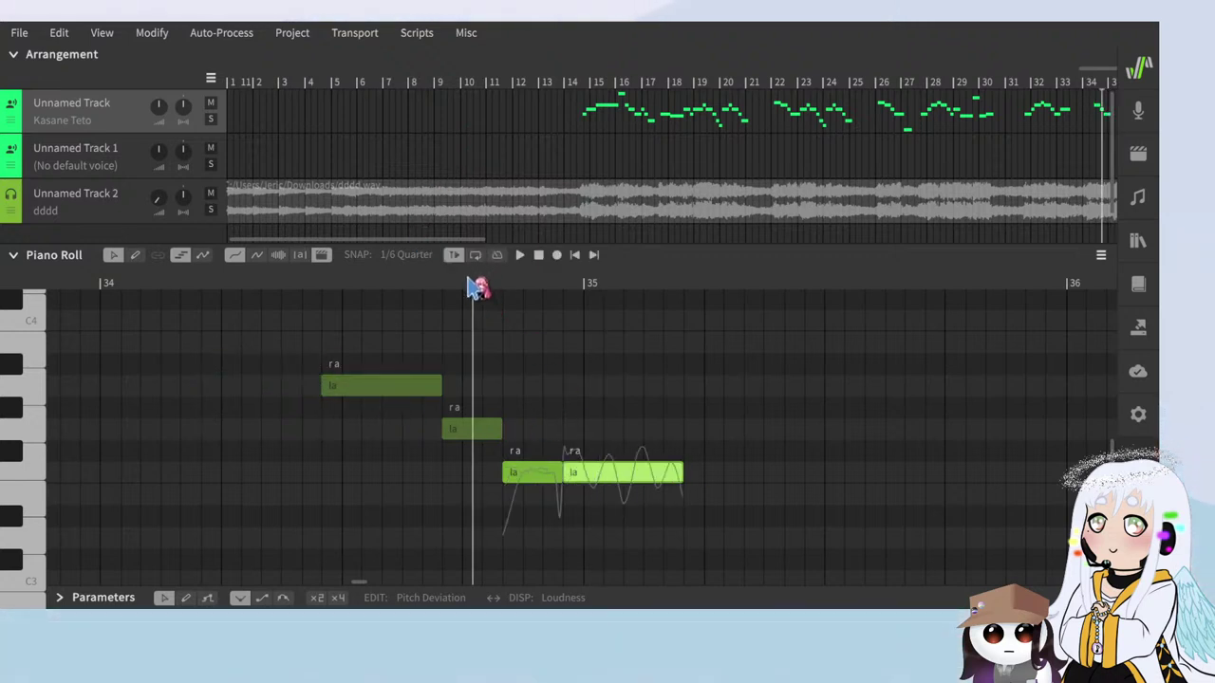
{"action": "key", "text": "ctrl+z"}
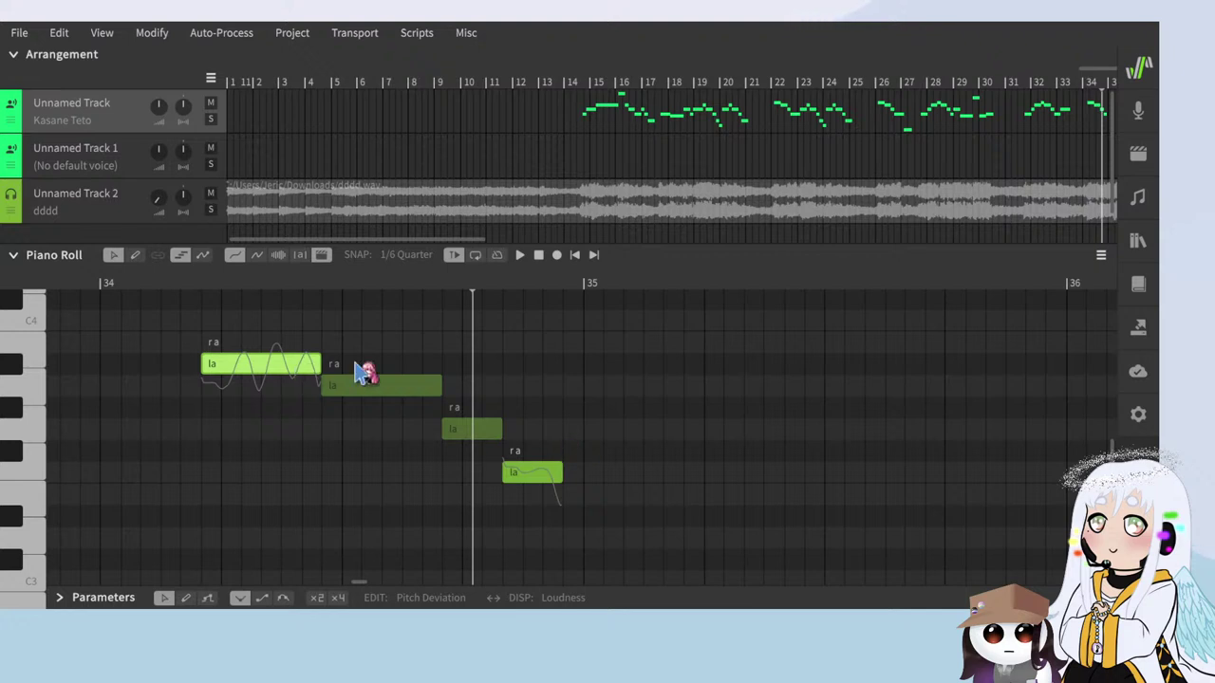
Step: Place two copies of the A3 quarter note back to back on F3, directly after the short F3 note
{"action": "left_click_drag", "start_coordinate": [356, 385], "coordinate": [599, 491]}
{"action": "key", "text": "space"}
{"action": "scroll", "coordinate": [354, 380], "scroll_direction": "down", "scroll_amount": 2}
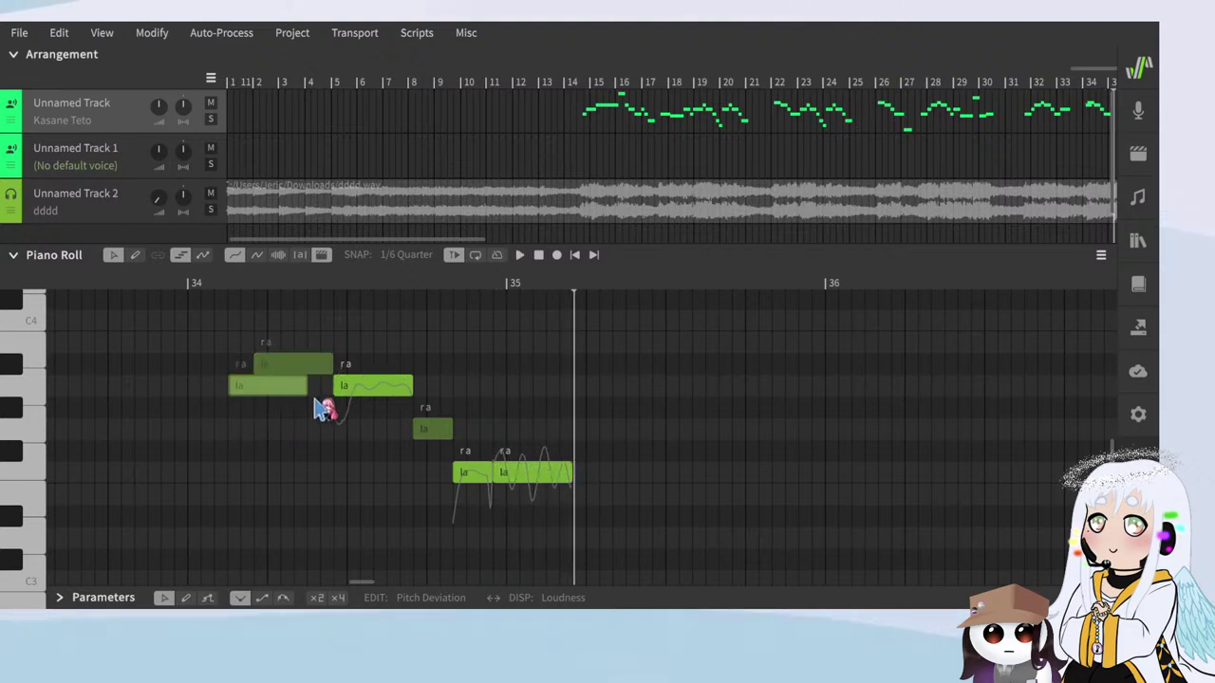
{"action": "left_click_drag", "start_coordinate": [295, 389], "coordinate": [638, 486]}
{"action": "scroll", "coordinate": [638, 486], "scroll_direction": "down", "scroll_amount": 2}
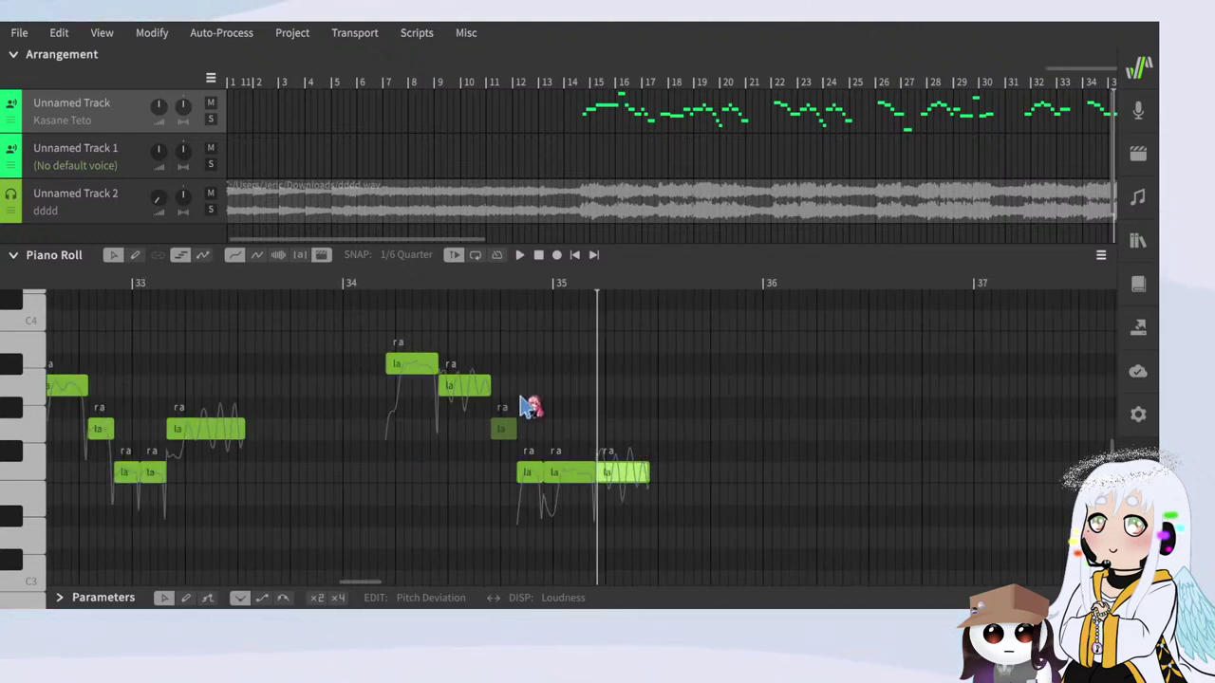
Step: Play the phrase from bar 34 through the two added F3 quarter notes and on past its end
{"action": "left_click", "coordinate": [387, 286]}
{"action": "key", "text": "space"}
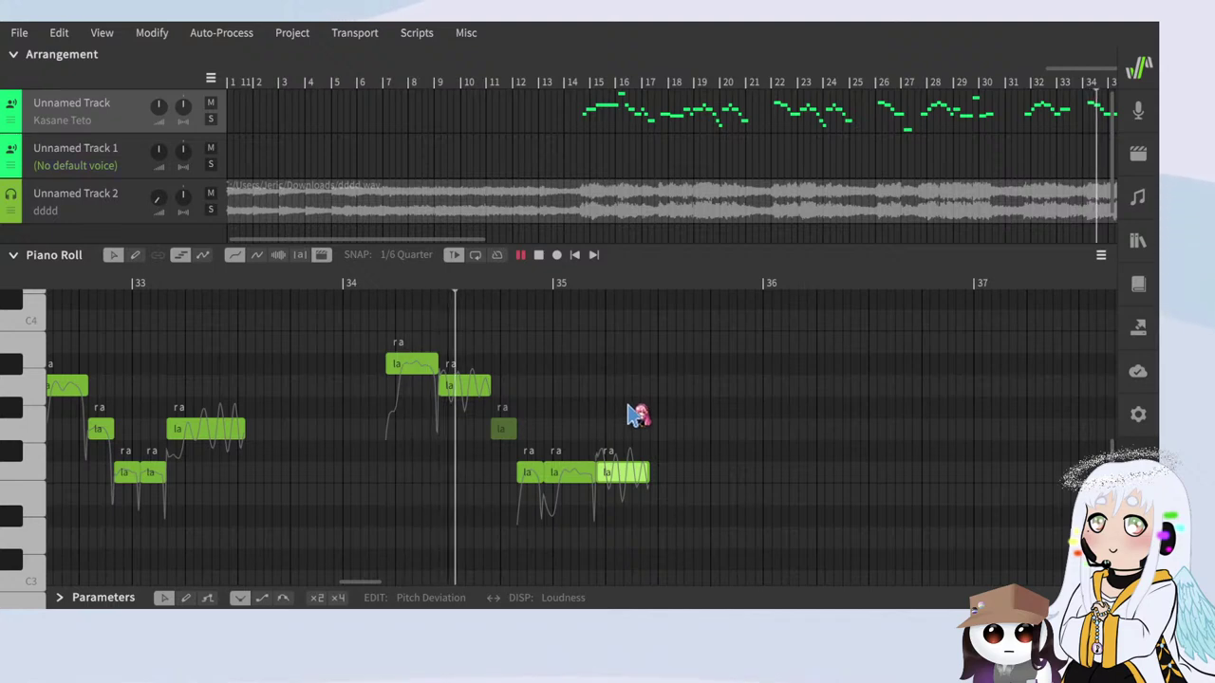
{"action": "scroll", "coordinate": [508, 480], "scroll_direction": "up", "scroll_amount": 3}
{"action": "key", "text": "space"}
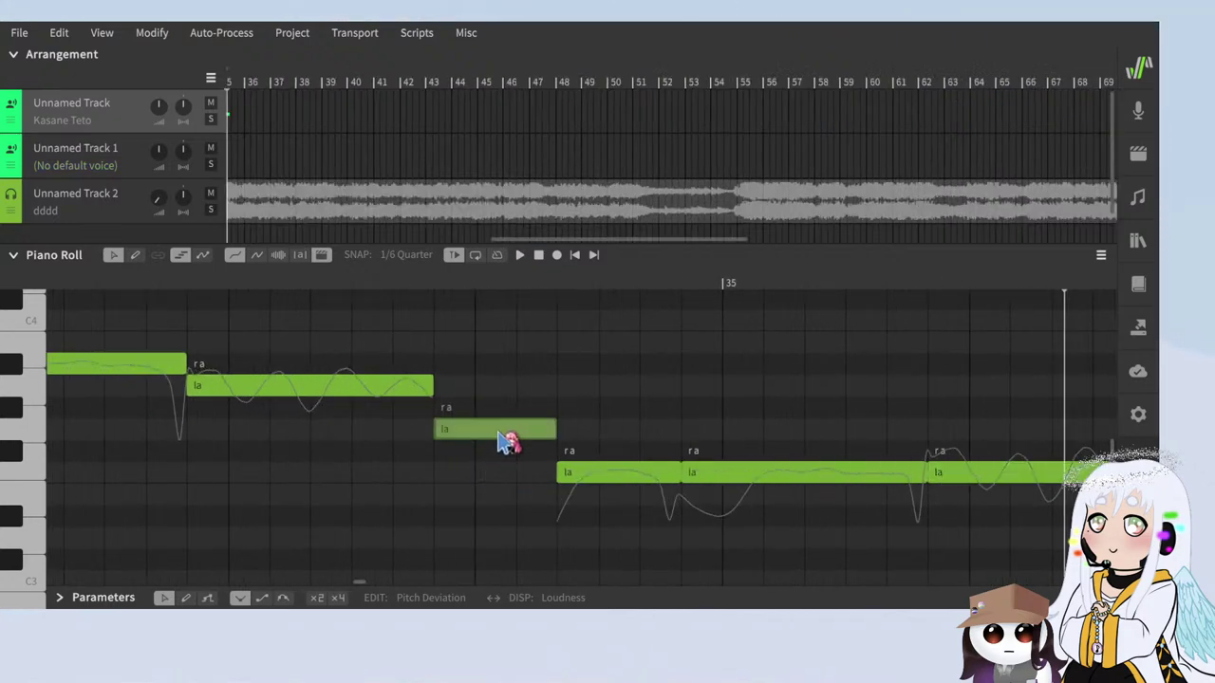
{"action": "mouse_move", "coordinate": [510, 431]}
{"action": "left_mouse_down"}
{"action": "mouse_move", "coordinate": [505, 372]}
{"action": "mouse_move", "coordinate": [491, 420]}
{"action": "left_mouse_up"}
{"action": "scroll", "coordinate": [578, 350], "scroll_direction": "down", "scroll_amount": 3}
{"action": "left_click", "coordinate": [194, 283]}
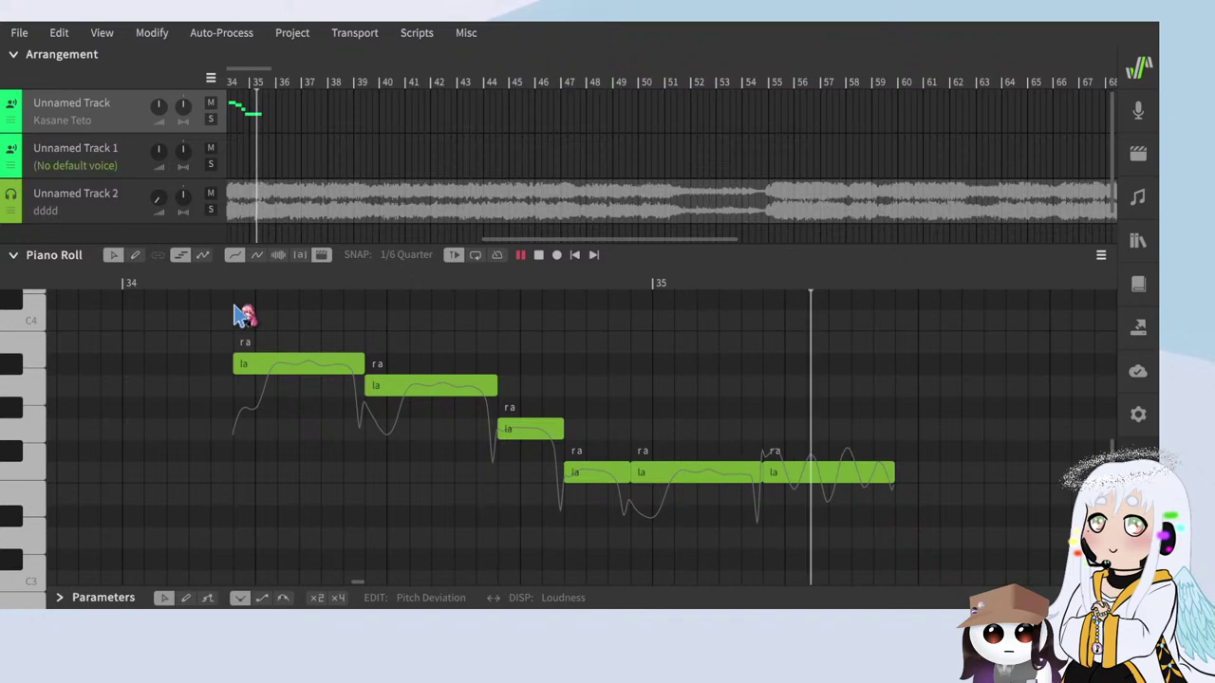
{"action": "scroll", "coordinate": [504, 450], "scroll_direction": "down", "scroll_amount": 4}
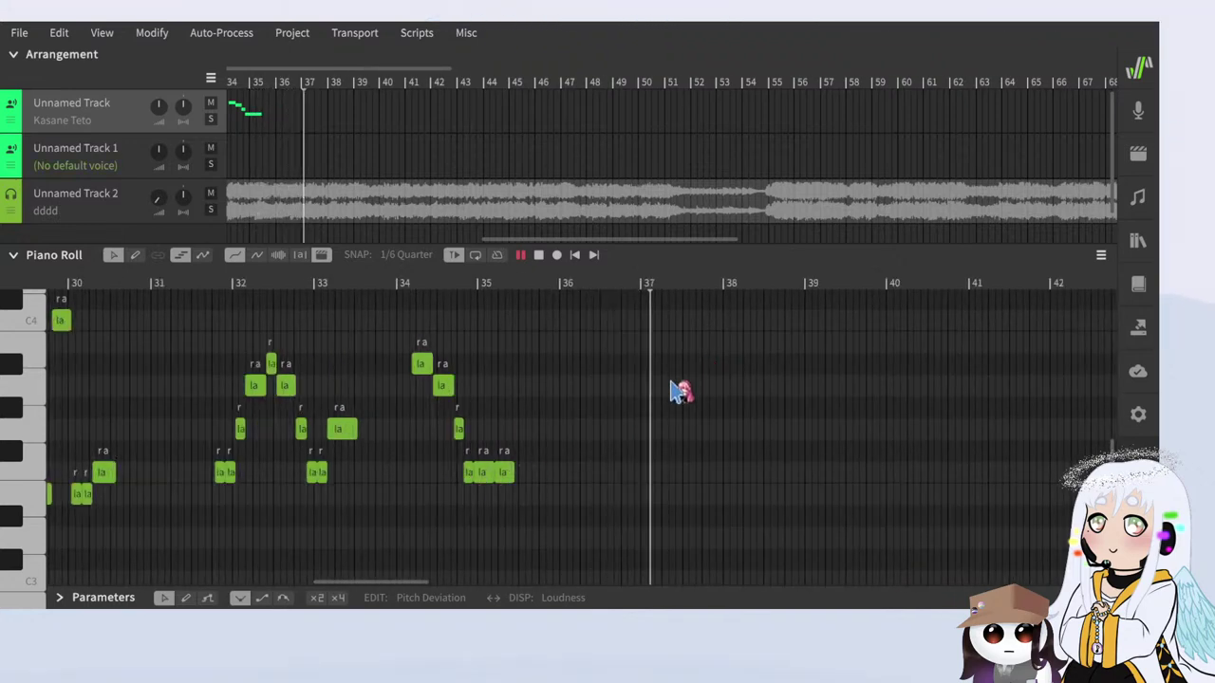
{"action": "key", "text": "space"}
Step: Play the earlier melody from just before bar 28 and again from bar 26 to check its timing
{"action": "scroll", "coordinate": [655, 436], "scroll_direction": "down", "scroll_amount": 2}
{"action": "left_click", "coordinate": [155, 283]}
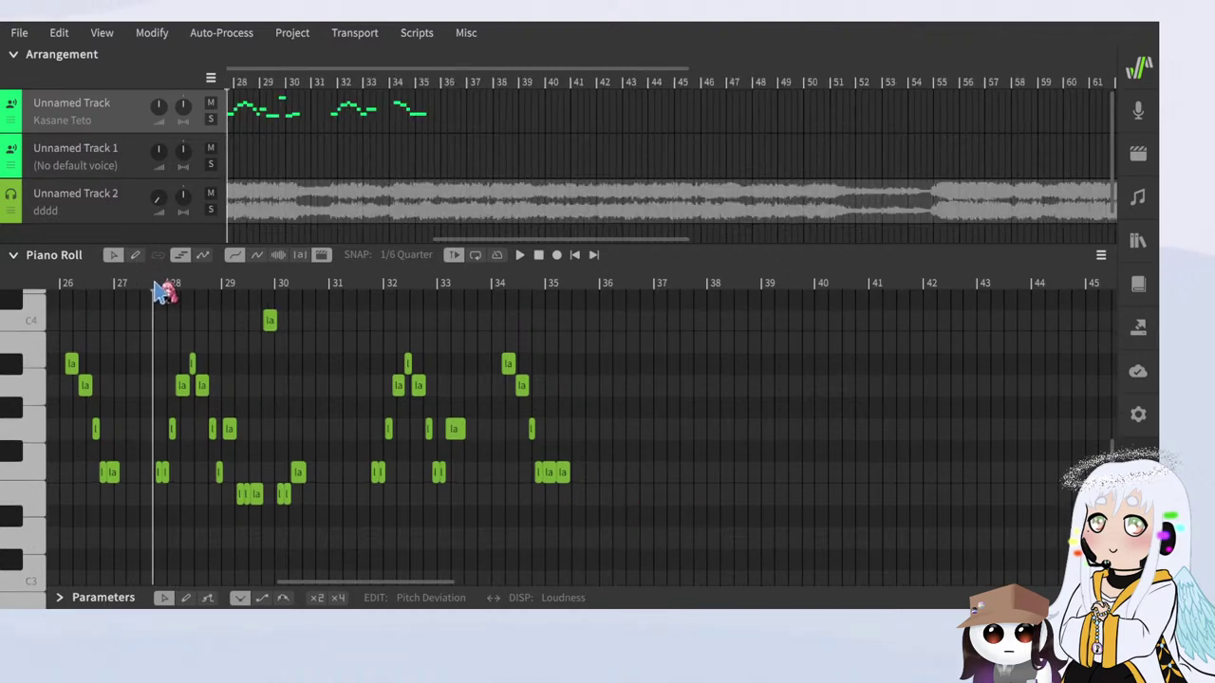
{"action": "key", "text": "space"}
{"action": "scroll", "coordinate": [125, 432], "scroll_direction": "up", "scroll_amount": 4}
{"action": "scroll", "coordinate": [616, 479], "scroll_direction": "down", "scroll_amount": 2}
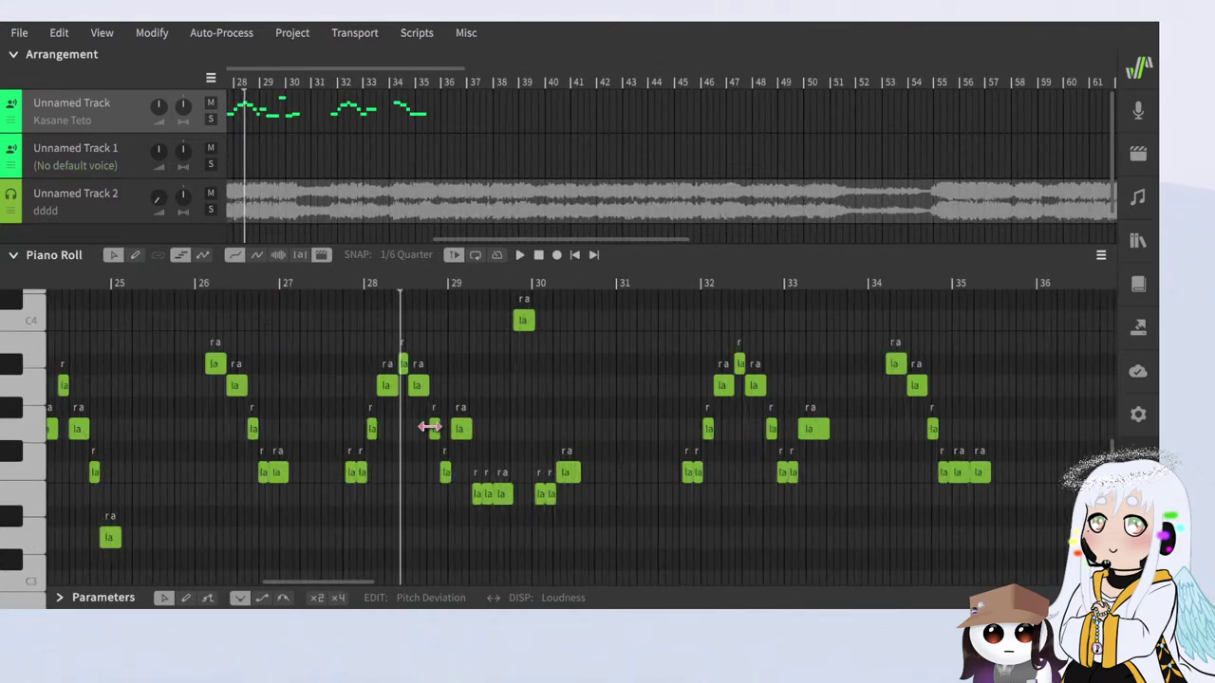
{"action": "scroll", "coordinate": [271, 307], "scroll_direction": "down", "scroll_amount": 2}
{"action": "scroll", "coordinate": [274, 289], "scroll_direction": "up", "scroll_amount": 1}
{"action": "left_click", "coordinate": [274, 284]}
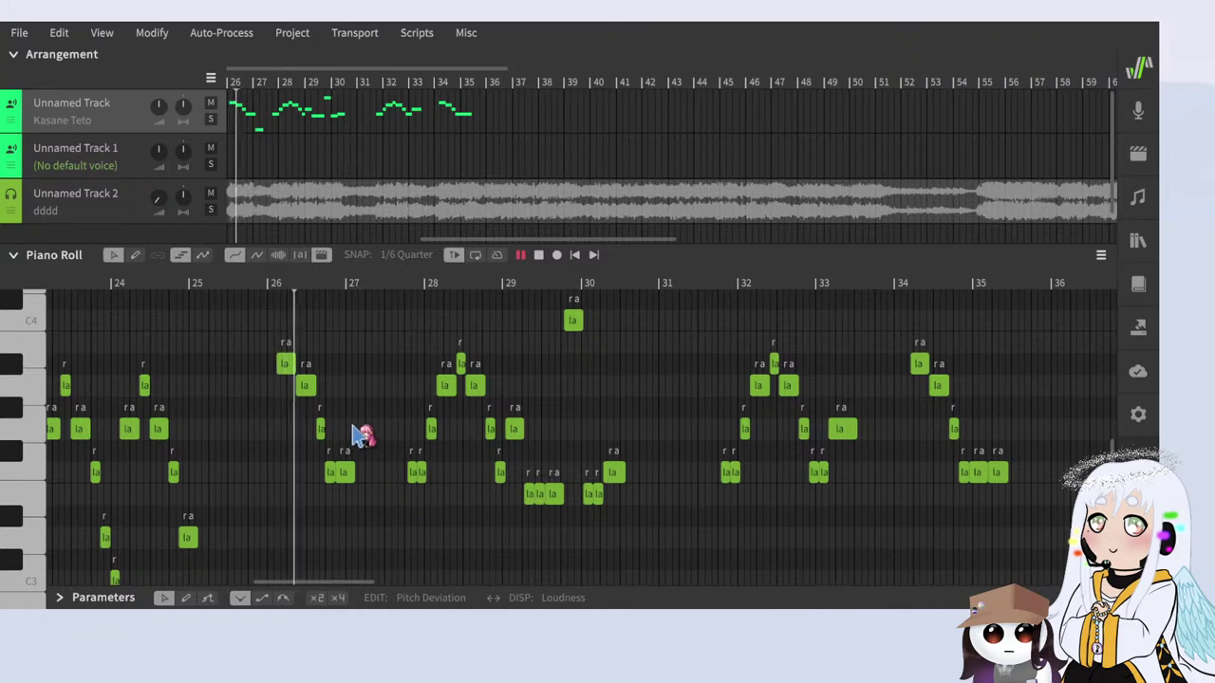
{"action": "scroll", "coordinate": [368, 432], "scroll_direction": "down", "scroll_amount": 2}
{"action": "scroll", "coordinate": [275, 465], "scroll_direction": "up", "scroll_amount": 4}
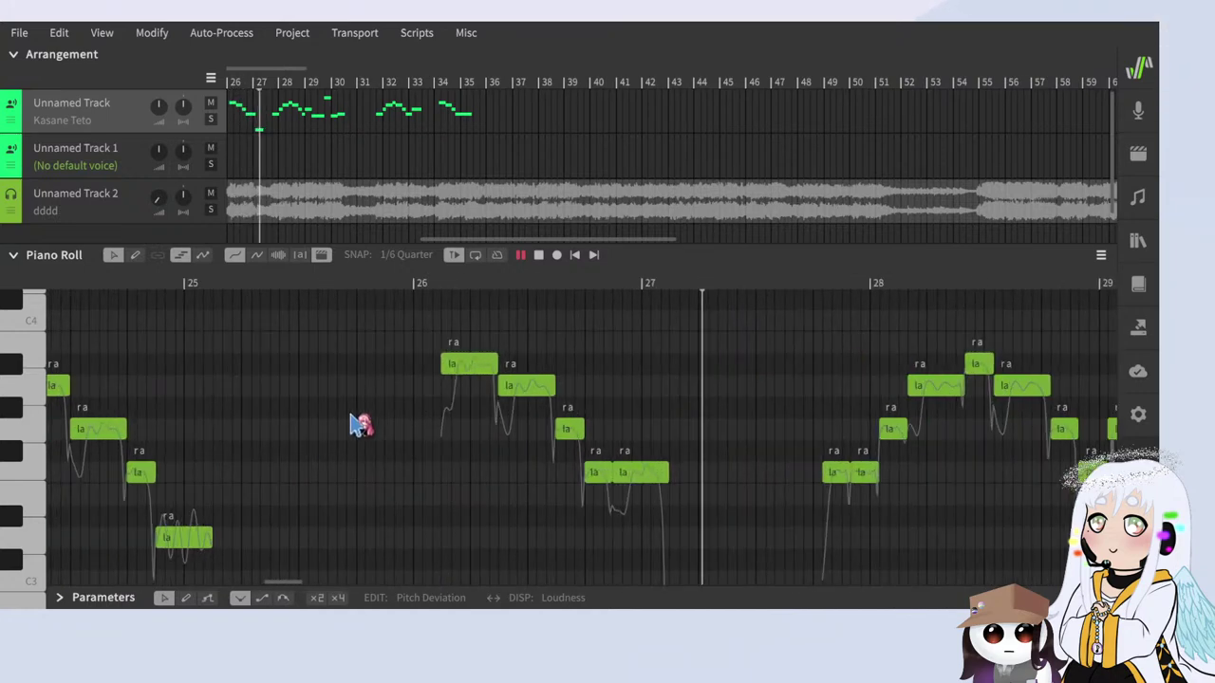
{"action": "key", "text": "space"}
Step: Select the phrase's notes between bars 26 and 27 and shift them together one 1/6-quarter snap step later
{"action": "left_click_drag", "start_coordinate": [403, 331], "coordinate": [758, 578]}
{"action": "scroll", "coordinate": [532, 361], "scroll_direction": "up", "scroll_amount": 1}
{"action": "scroll", "coordinate": [518, 347], "scroll_direction": "up", "scroll_amount": 2}
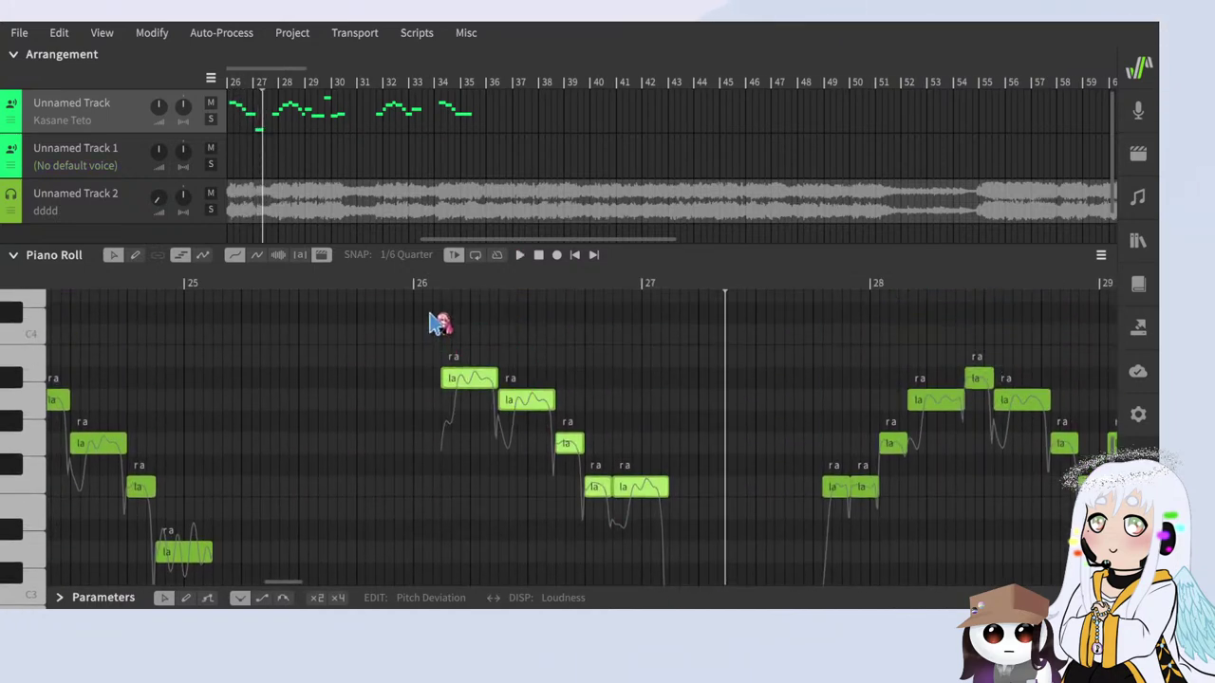
{"action": "scroll", "coordinate": [442, 289], "scroll_direction": "up", "scroll_amount": 4}
{"action": "left_click_drag", "start_coordinate": [488, 376], "coordinate": [520, 377]}
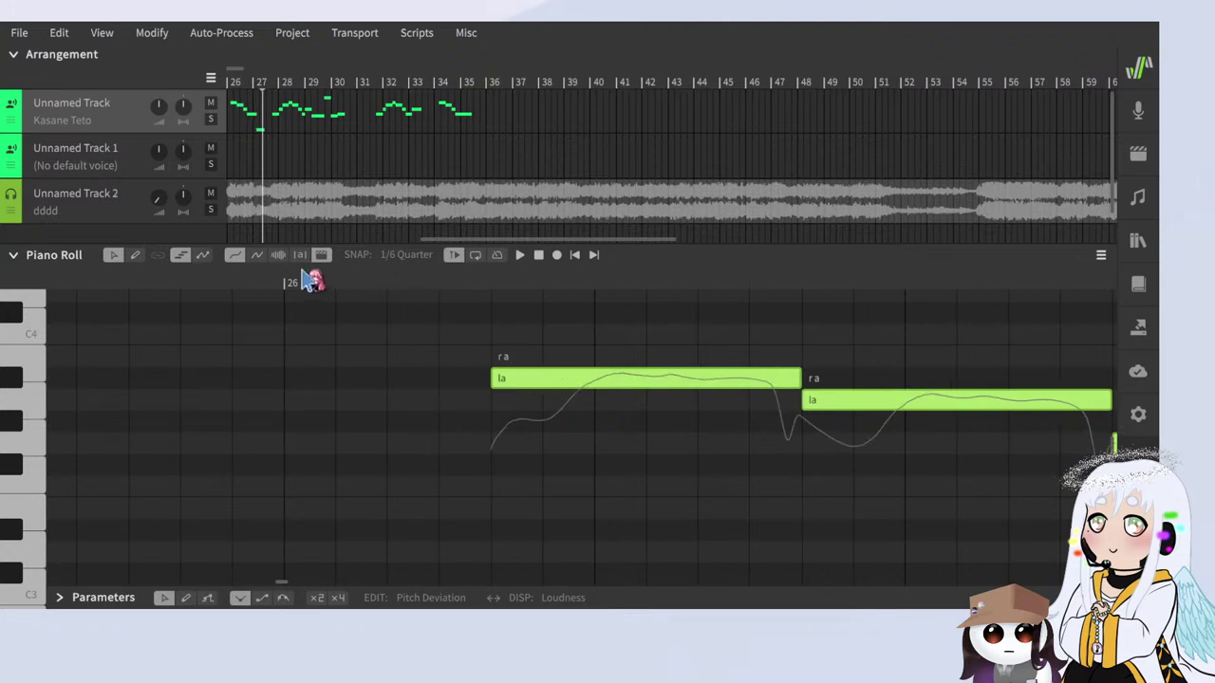
Step: Play the melody from just before bar 26 into the bar 34 phrase against the backing audio
{"action": "left_click", "coordinate": [266, 276]}
{"action": "key", "text": "space"}
{"action": "scroll", "coordinate": [218, 354], "scroll_direction": "down", "scroll_amount": 4}
{"action": "scroll", "coordinate": [384, 340], "scroll_direction": "down", "scroll_amount": 3}
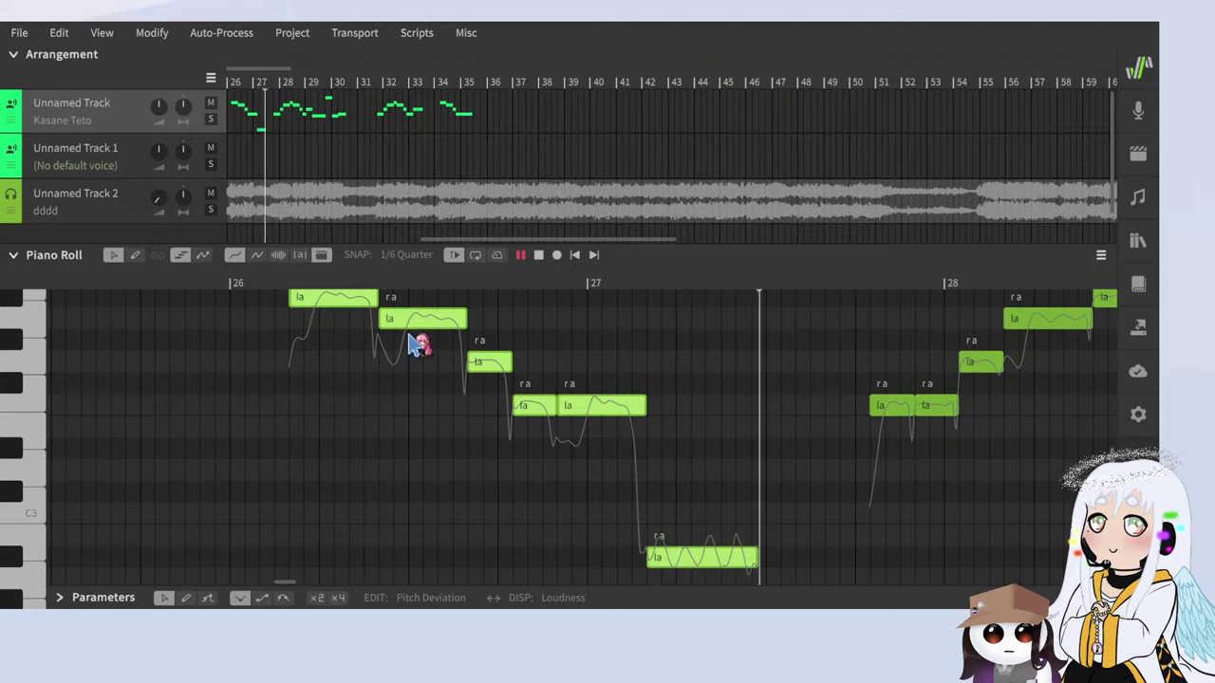
{"action": "scroll", "coordinate": [417, 347], "scroll_direction": "down", "scroll_amount": 1}
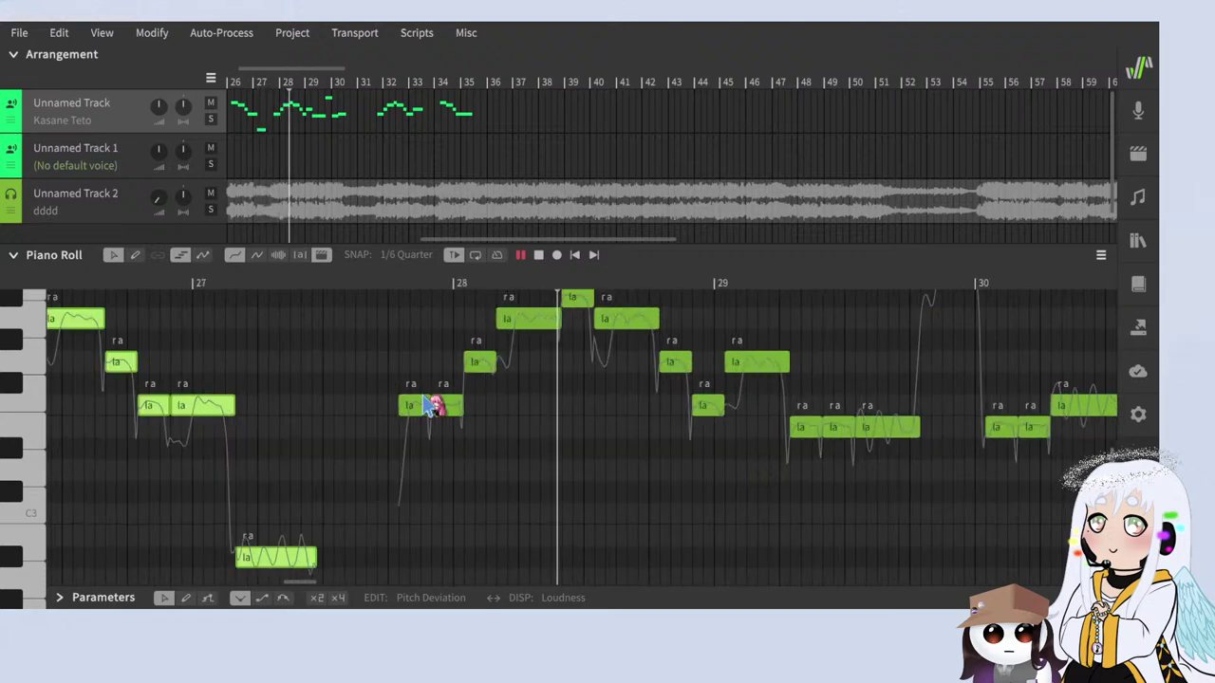
{"action": "scroll", "coordinate": [290, 542], "scroll_direction": "up", "scroll_amount": 2}
{"action": "scroll", "coordinate": [326, 475], "scroll_direction": "down", "scroll_amount": 2}
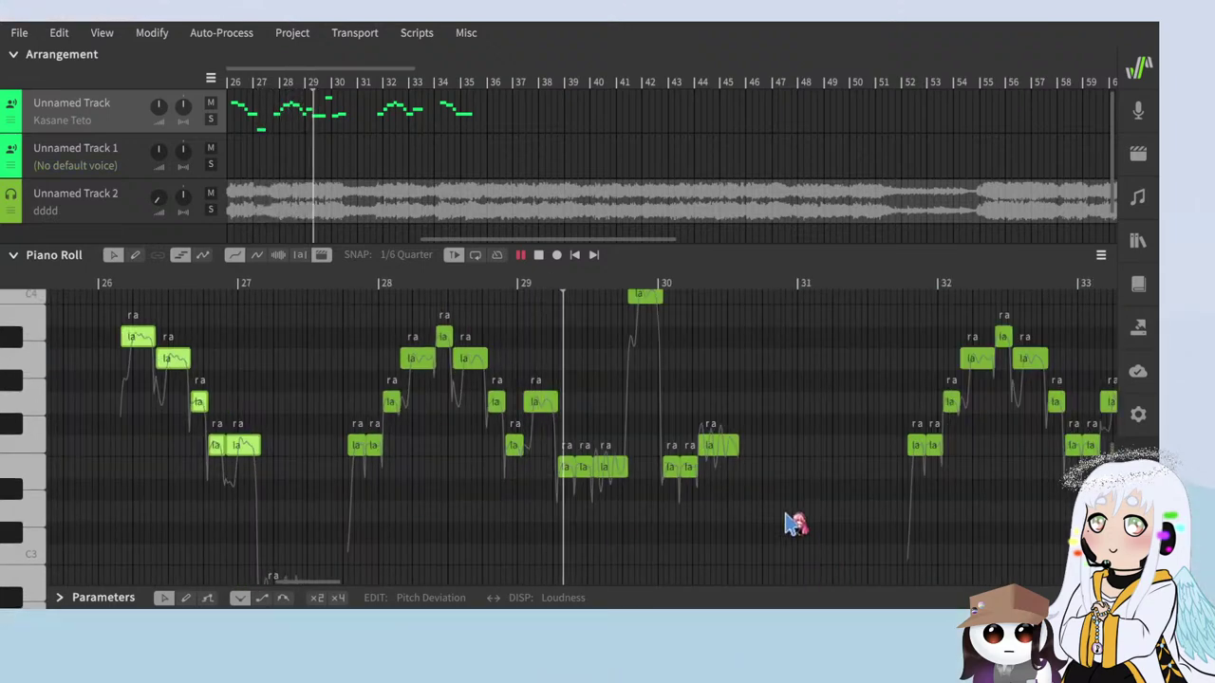
{"action": "scroll", "coordinate": [807, 511], "scroll_direction": "up", "scroll_amount": 3}
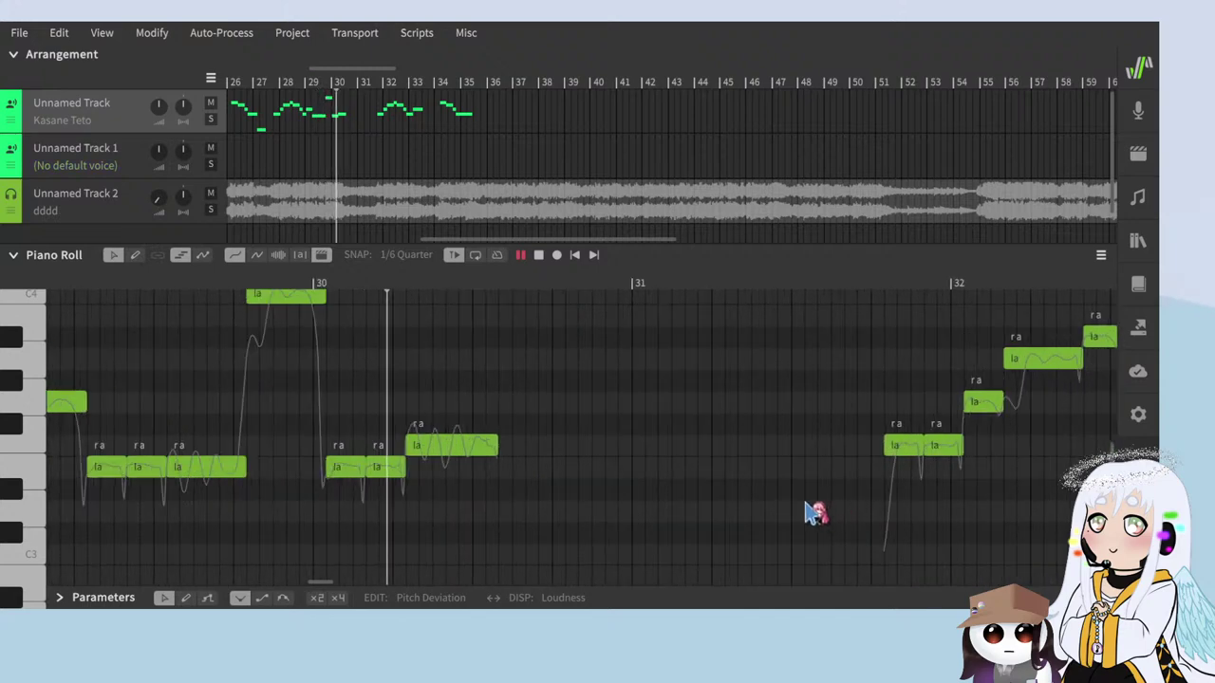
{"action": "scroll", "coordinate": [184, 388], "scroll_direction": "down", "scroll_amount": 5}
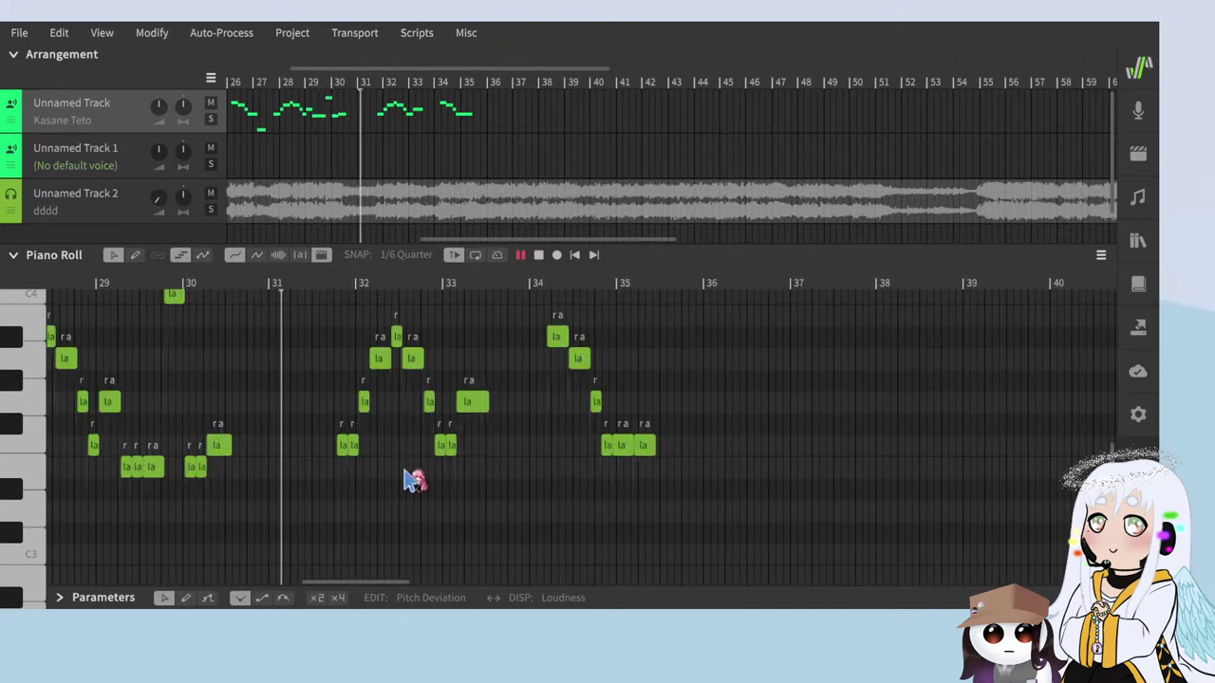
{"action": "scroll", "coordinate": [408, 479], "scroll_direction": "up", "scroll_amount": 4}
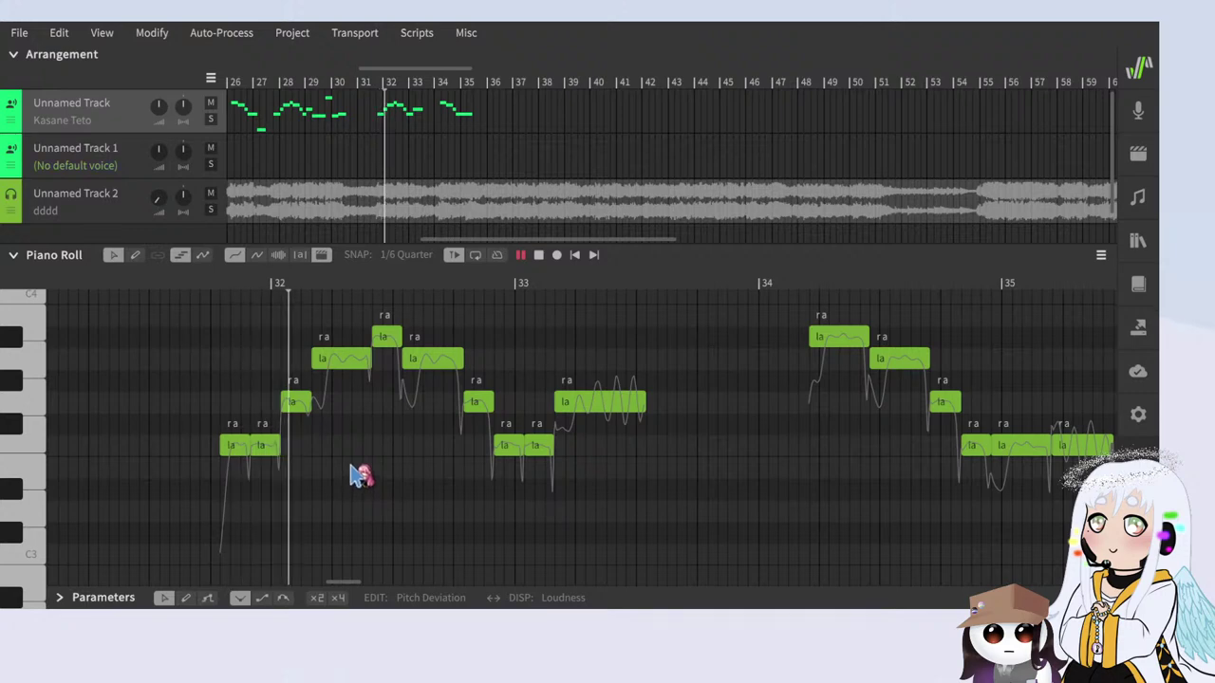
{"action": "scroll", "coordinate": [359, 475], "scroll_direction": "up", "scroll_amount": 1}
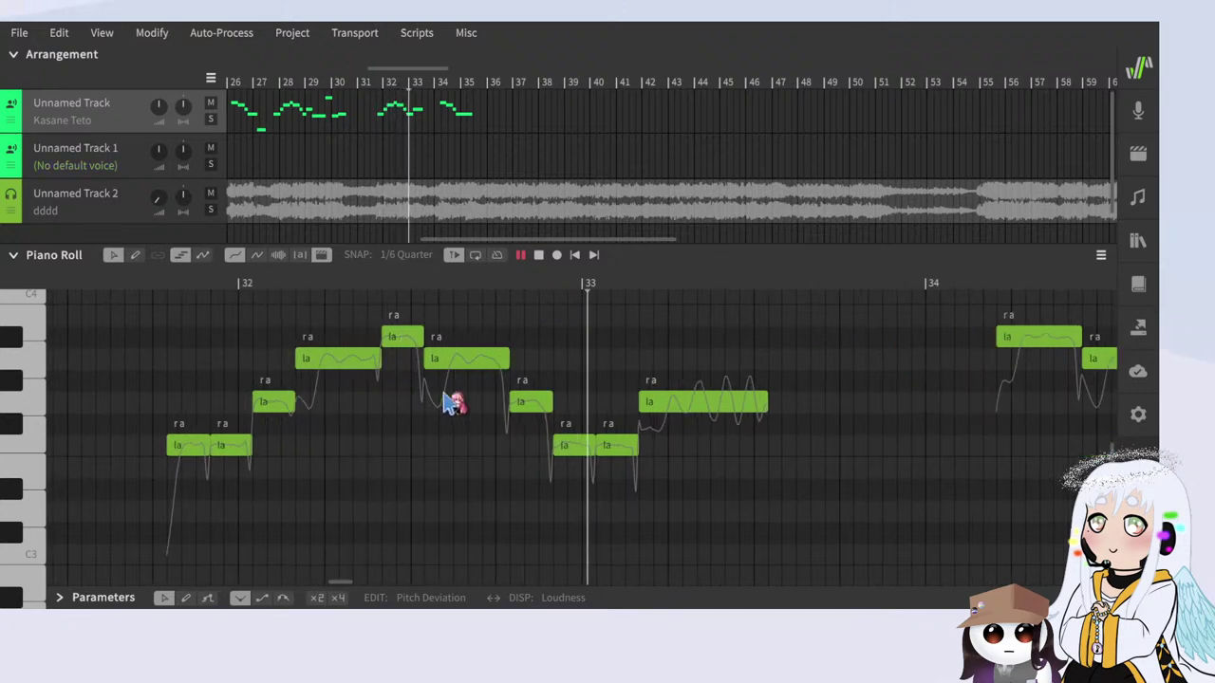
{"action": "scroll", "coordinate": [454, 403], "scroll_direction": "down", "scroll_amount": 4}
{"action": "scroll", "coordinate": [543, 477], "scroll_direction": "down", "scroll_amount": 1}
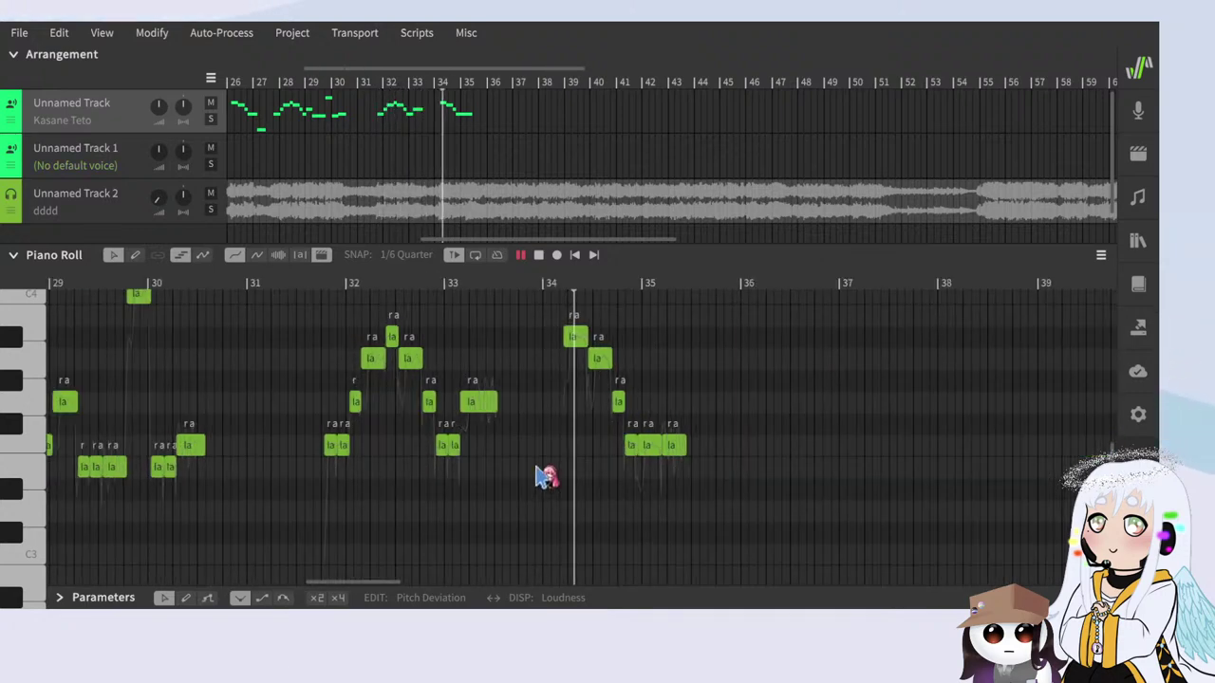
{"action": "scroll", "coordinate": [802, 493], "scroll_direction": "up", "scroll_amount": 3}
{"action": "key", "text": "space"}
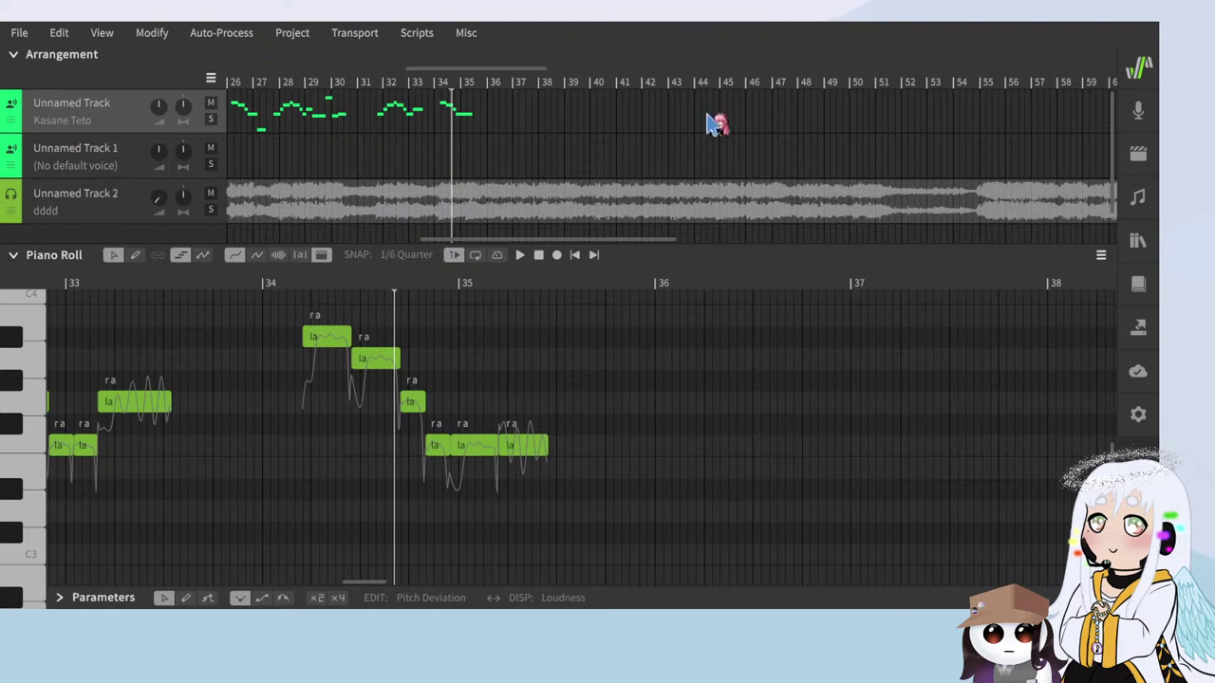
Step: Replay the bar 34 phrase up to the end of its last F3 quarter note
{"action": "scroll", "coordinate": [532, 551], "scroll_direction": "down", "scroll_amount": 2}
{"action": "scroll", "coordinate": [418, 553], "scroll_direction": "up", "scroll_amount": 3}
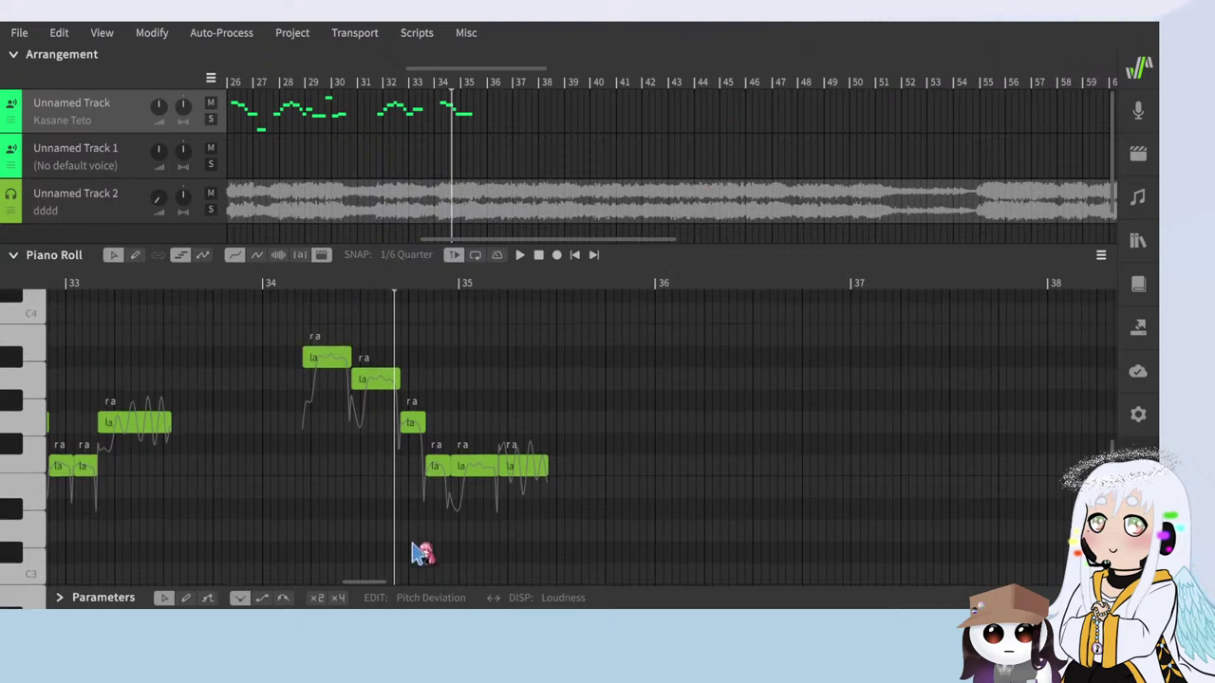
{"action": "left_click", "coordinate": [287, 290]}
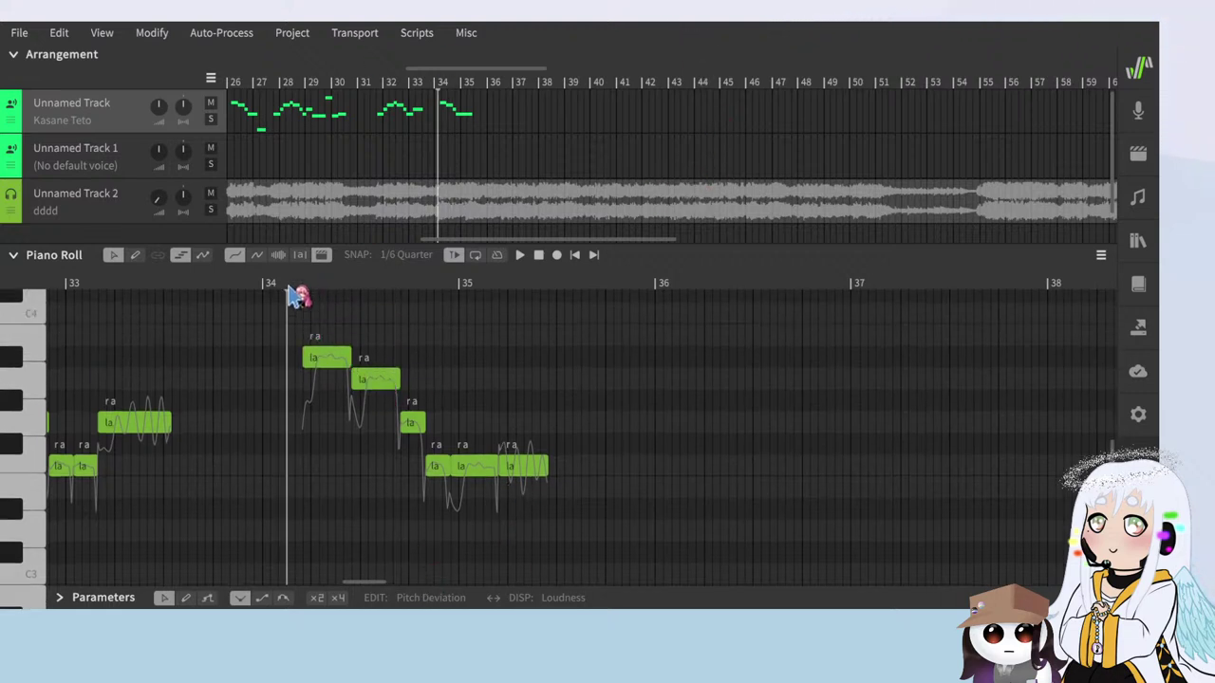
{"action": "key", "text": "space"}
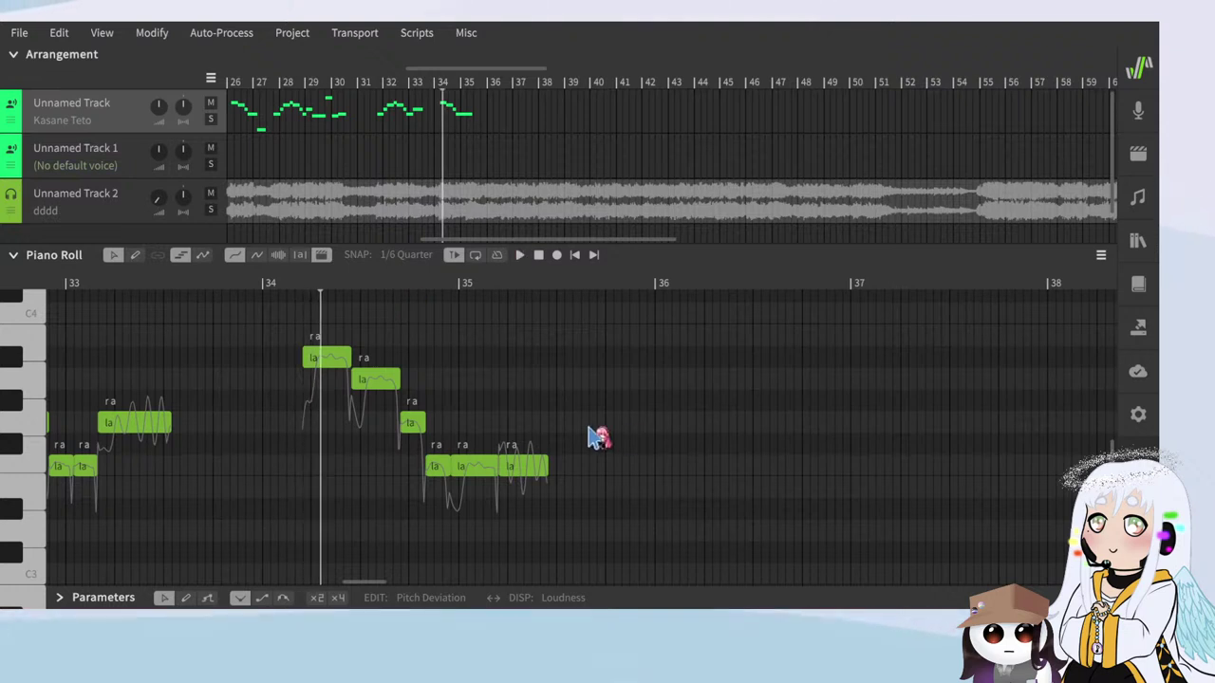
{"action": "key", "text": "space"}
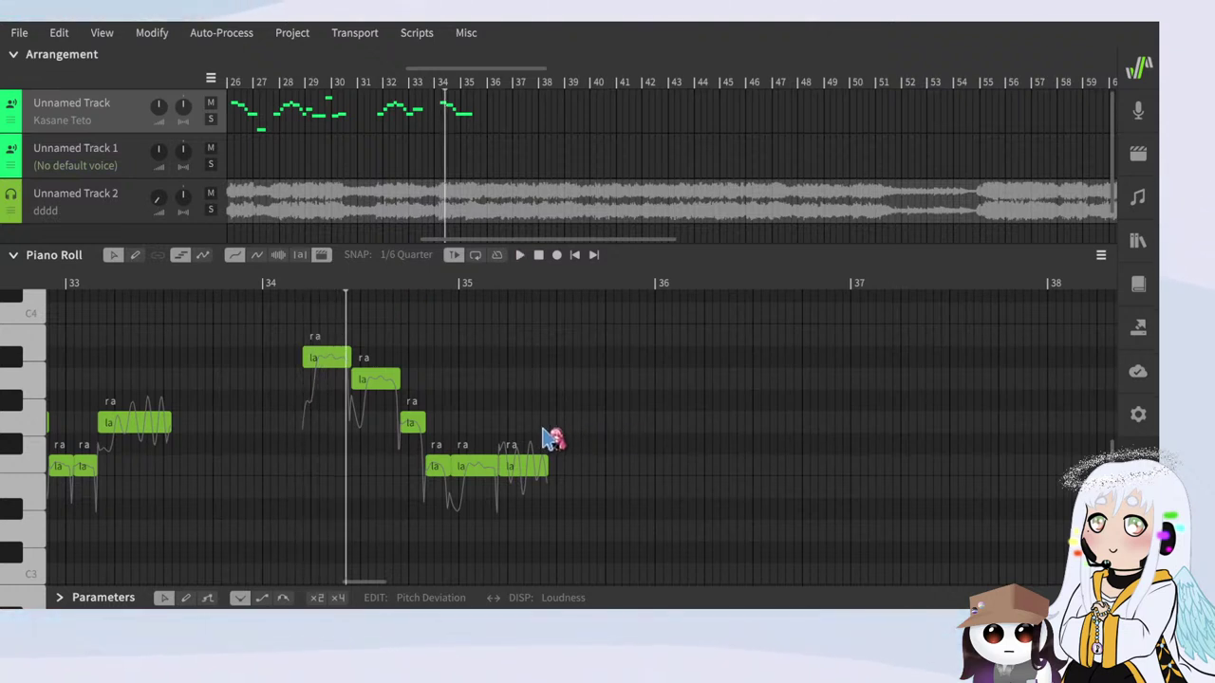
{"action": "scroll", "coordinate": [575, 437], "scroll_direction": "up", "scroll_amount": 1, "text": "ctrl"}
{"action": "scroll", "coordinate": [438, 414], "scroll_direction": "down", "scroll_amount": 3, "text": "ctrl"}
{"action": "scroll", "coordinate": [321, 459], "scroll_direction": "up", "scroll_amount": 5, "text": "ctrl"}
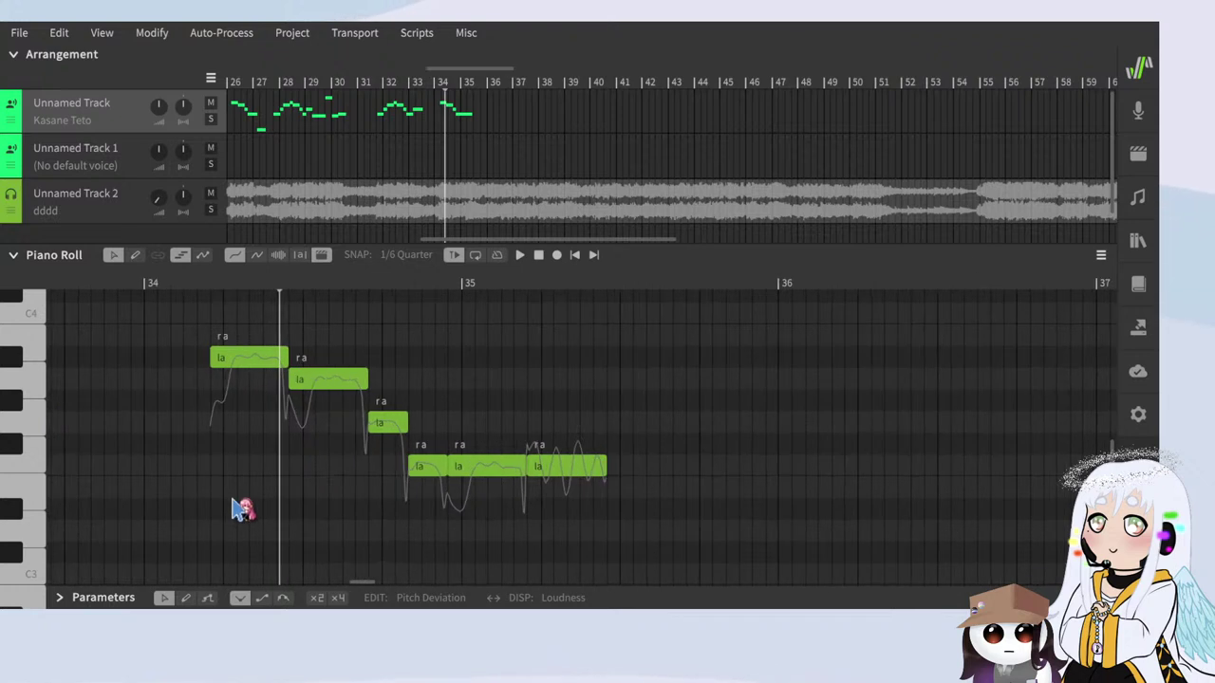
{"action": "key", "text": "space"}
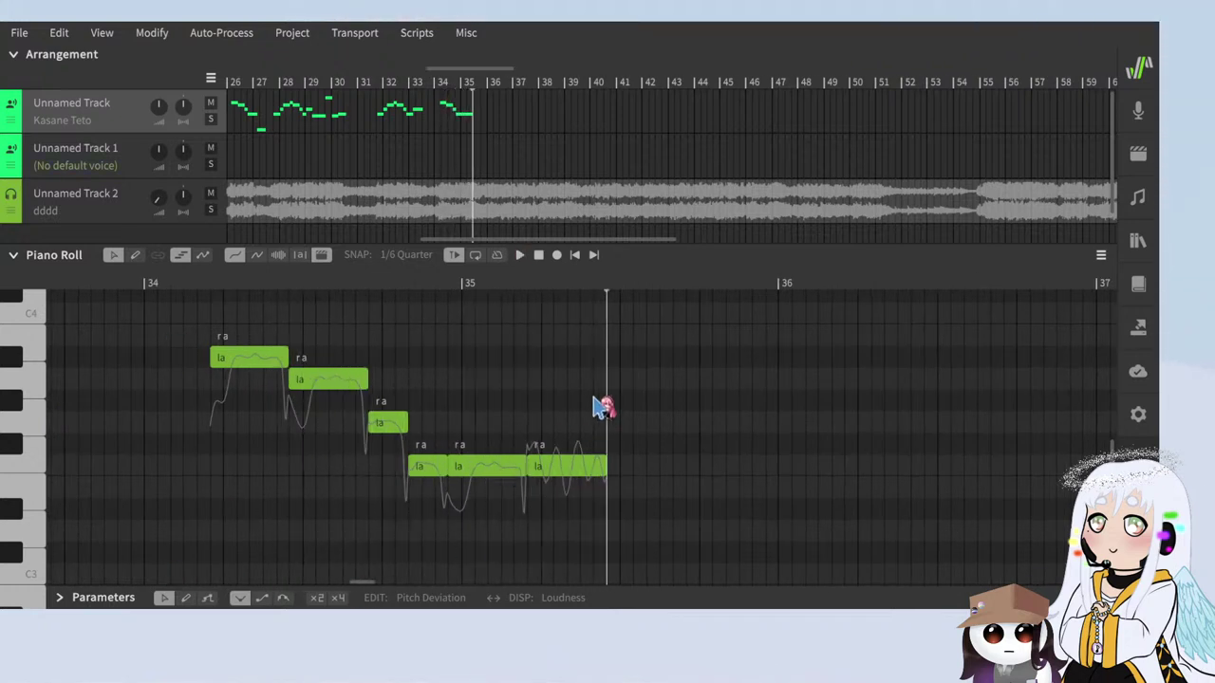
Step: Extend the bar 35 phrase with two more F3 quarter notes and one G3 quarter note in a row, and delete the stray A3 copy
{"action": "left_click_drag", "start_coordinate": [232, 358], "coordinate": [642, 466]}
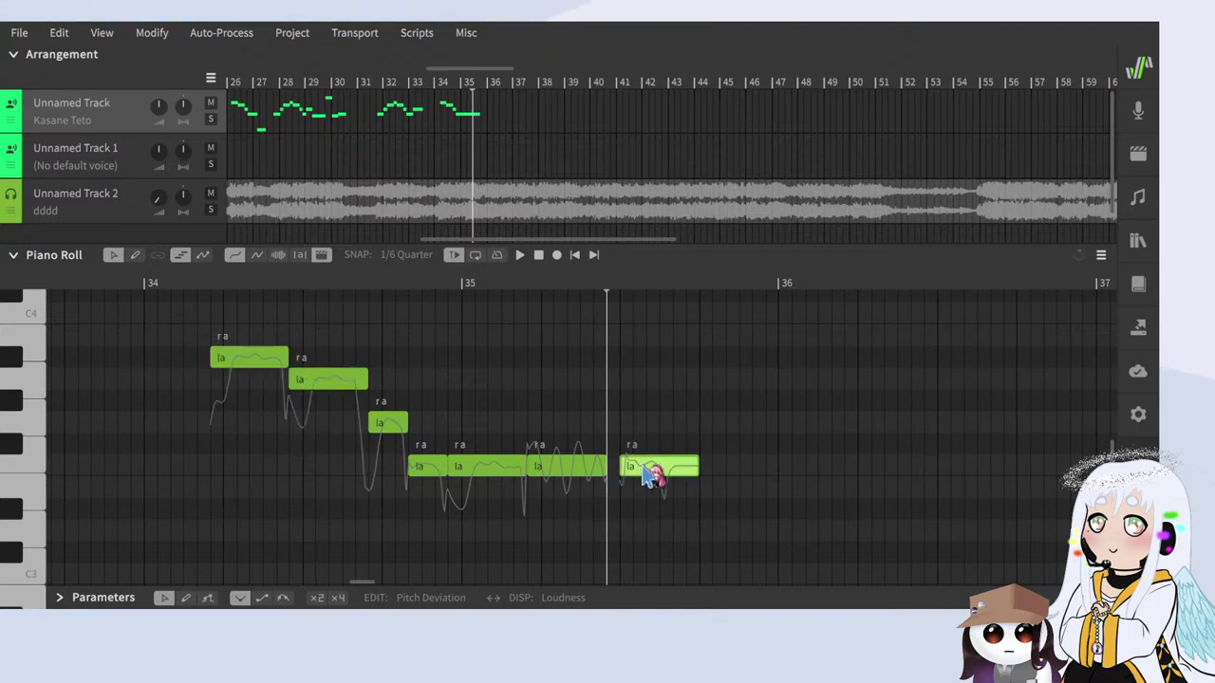
{"action": "scroll", "coordinate": [290, 455], "scroll_direction": "down", "scroll_amount": 3, "text": "ctrl"}
{"action": "scroll", "coordinate": [840, 533], "scroll_direction": "up", "scroll_amount": 4, "text": "ctrl"}
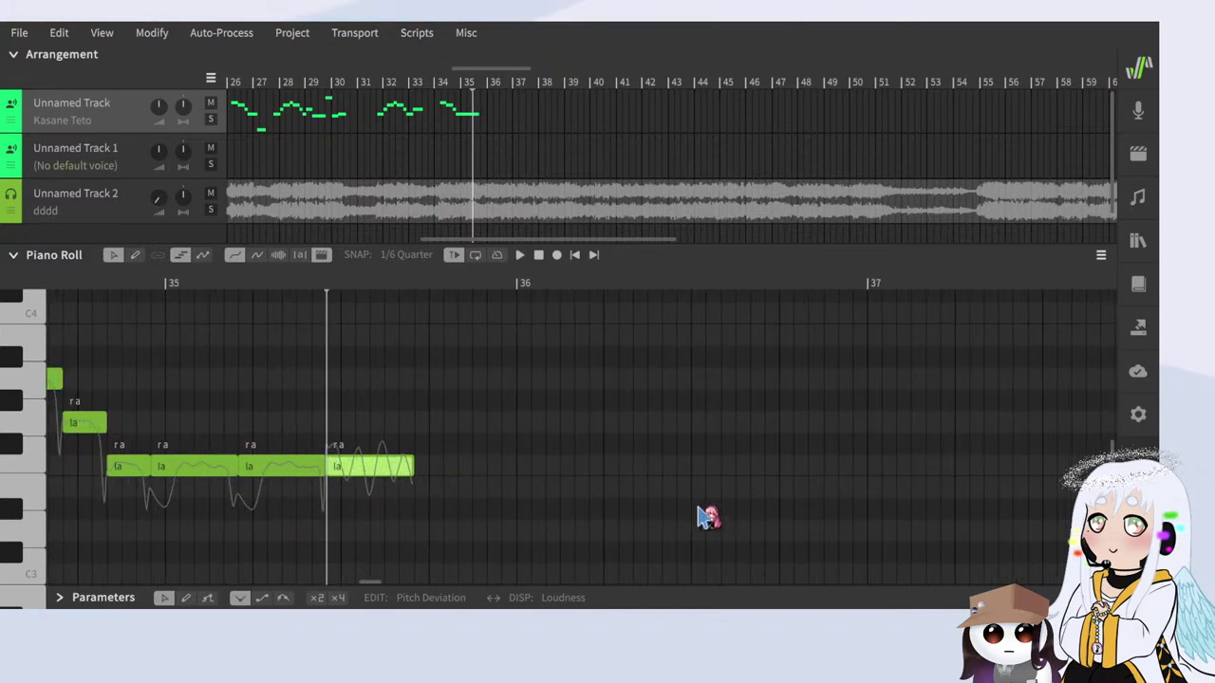
{"action": "left_click_drag", "start_coordinate": [393, 465], "coordinate": [564, 428]}
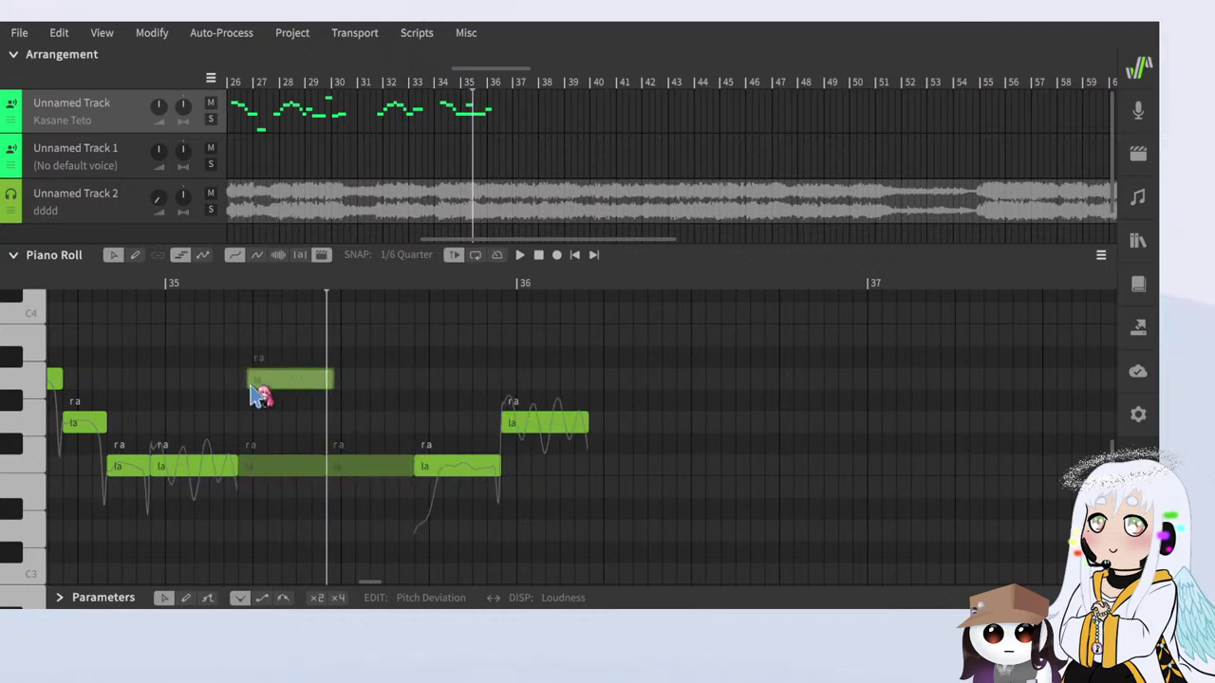
{"action": "key", "text": "Delete"}
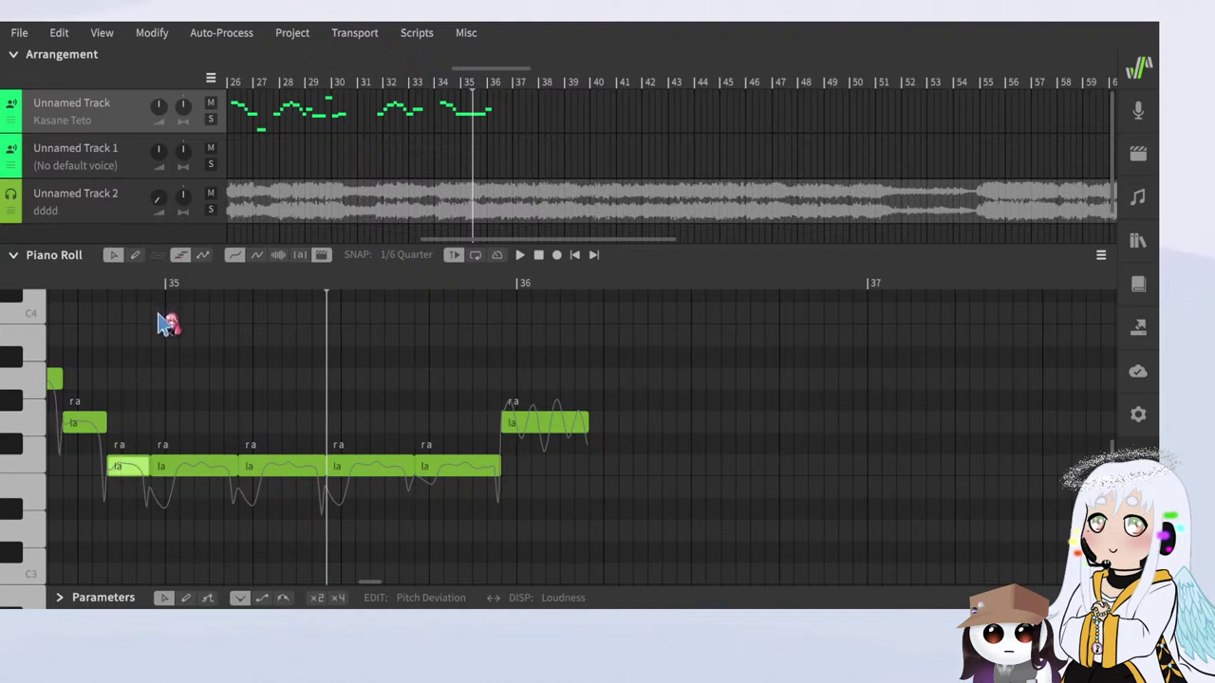
Step: Extend the bar 36 phrase with a G3 eighth, an F3 eighth, two F3 quarters and an A3 quarter in a row
{"action": "left_click_drag", "start_coordinate": [150, 466], "coordinate": [631, 427]}
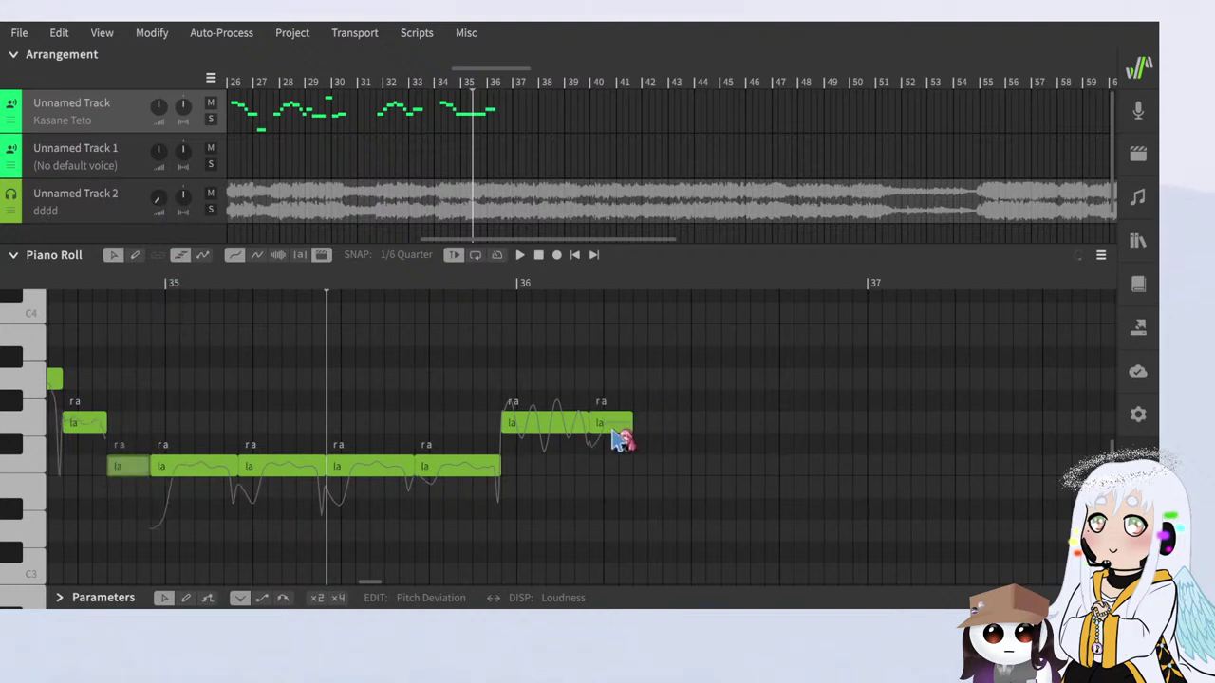
{"action": "left_click_drag", "start_coordinate": [188, 476], "coordinate": [655, 465]}
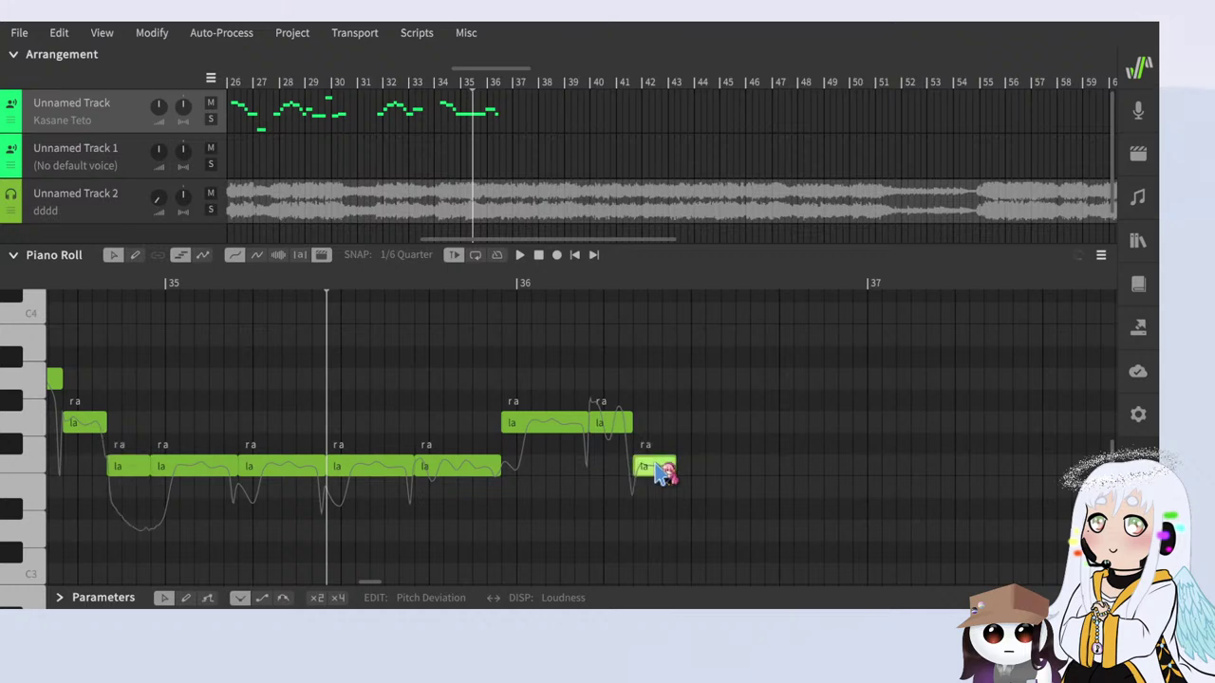
{"action": "left_click", "coordinate": [537, 416]}
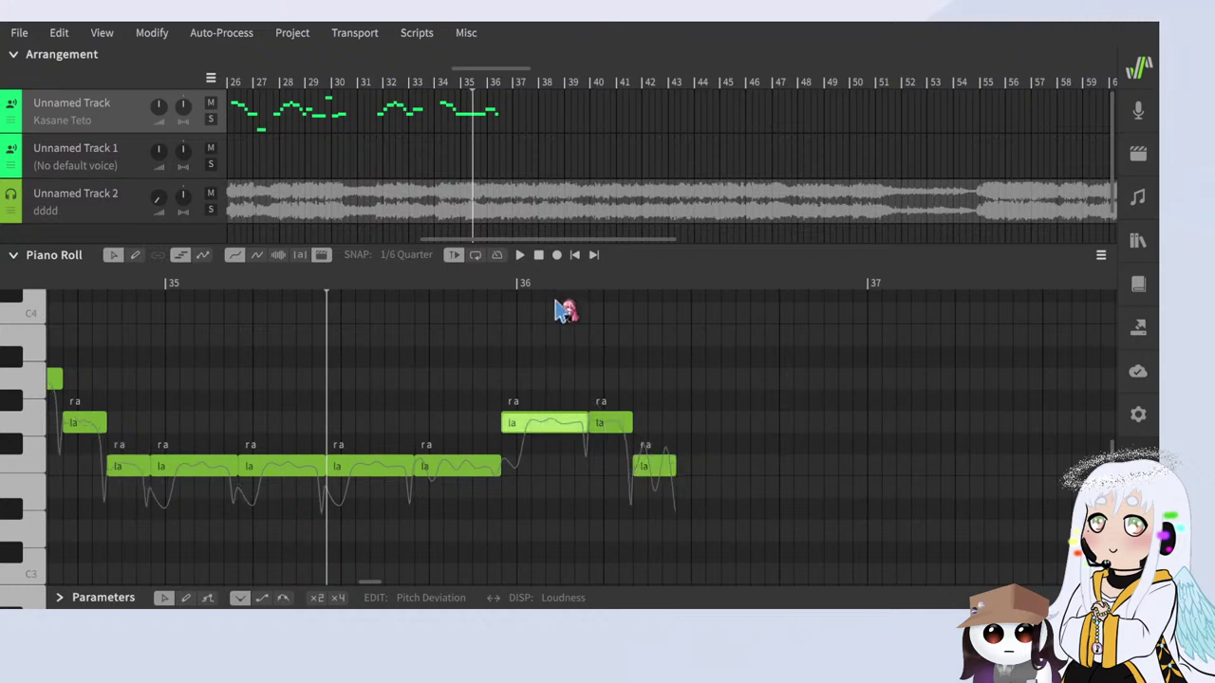
{"action": "left_click_drag", "start_coordinate": [548, 429], "coordinate": [720, 465]}
{"action": "left_click", "coordinate": [523, 423]}
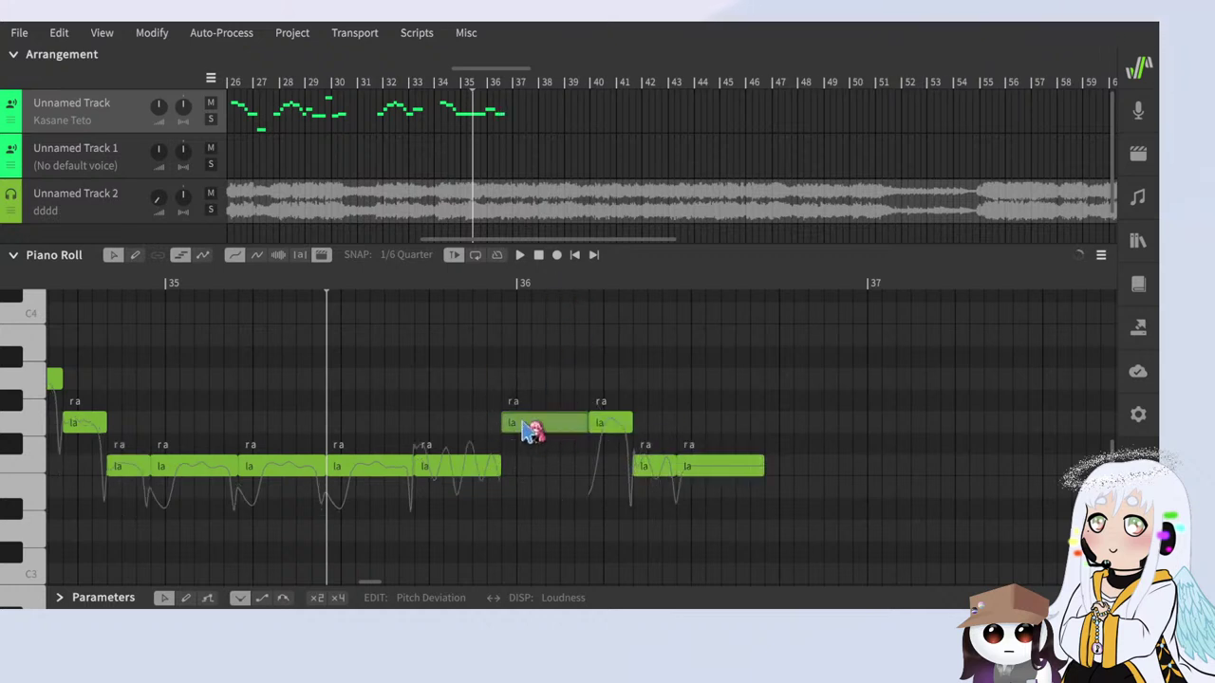
{"action": "left_click_drag", "start_coordinate": [531, 431], "coordinate": [800, 475]}
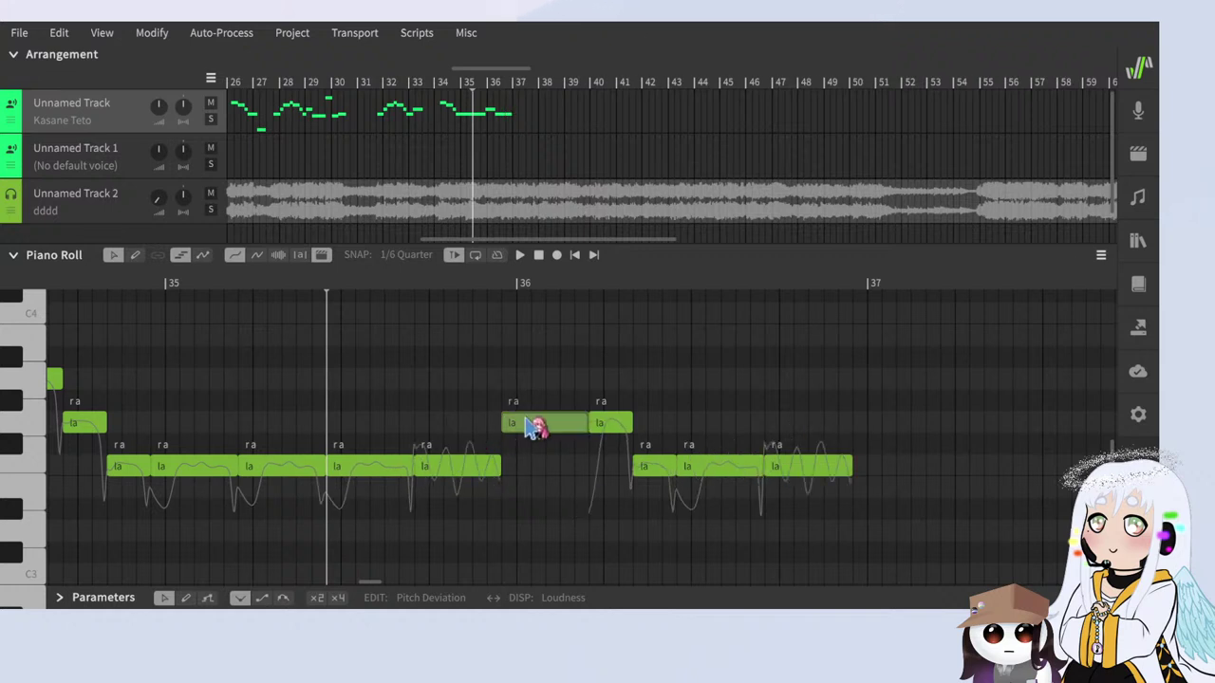
{"action": "left_click_drag", "start_coordinate": [534, 427], "coordinate": [902, 396]}
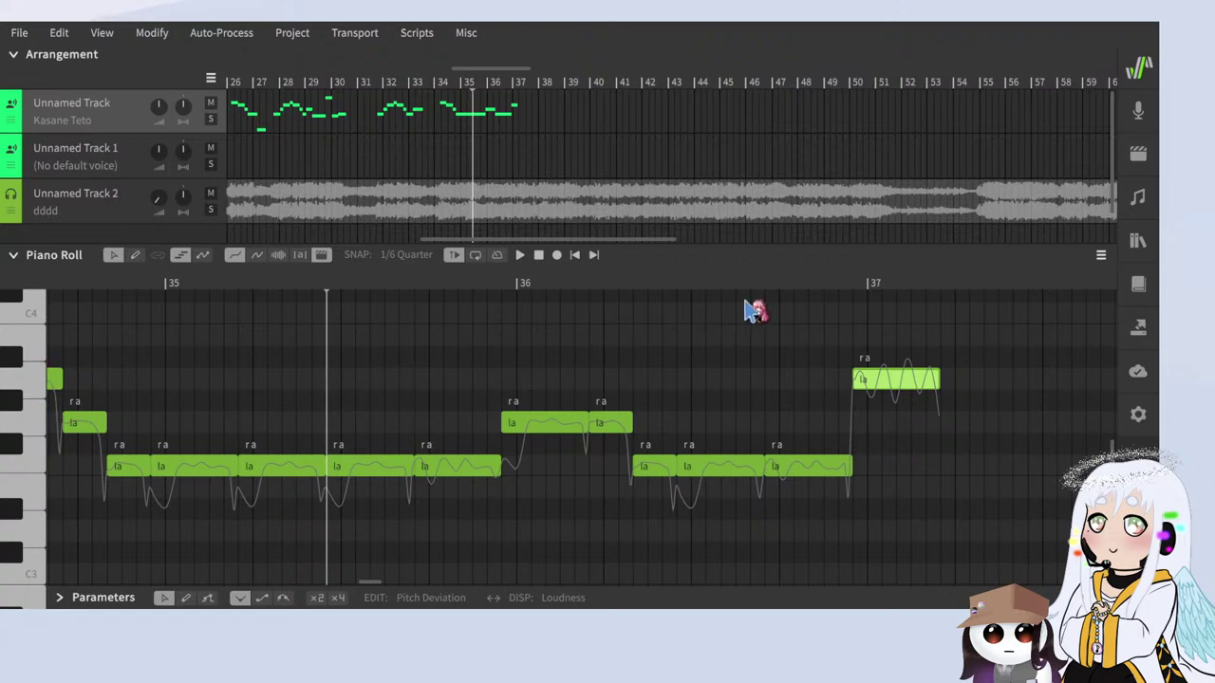
Step: Play the extended phrase from just before bar 36 through the A3 quarter note at bar 37
{"action": "left_click", "coordinate": [481, 283]}
{"action": "key", "text": "space"}
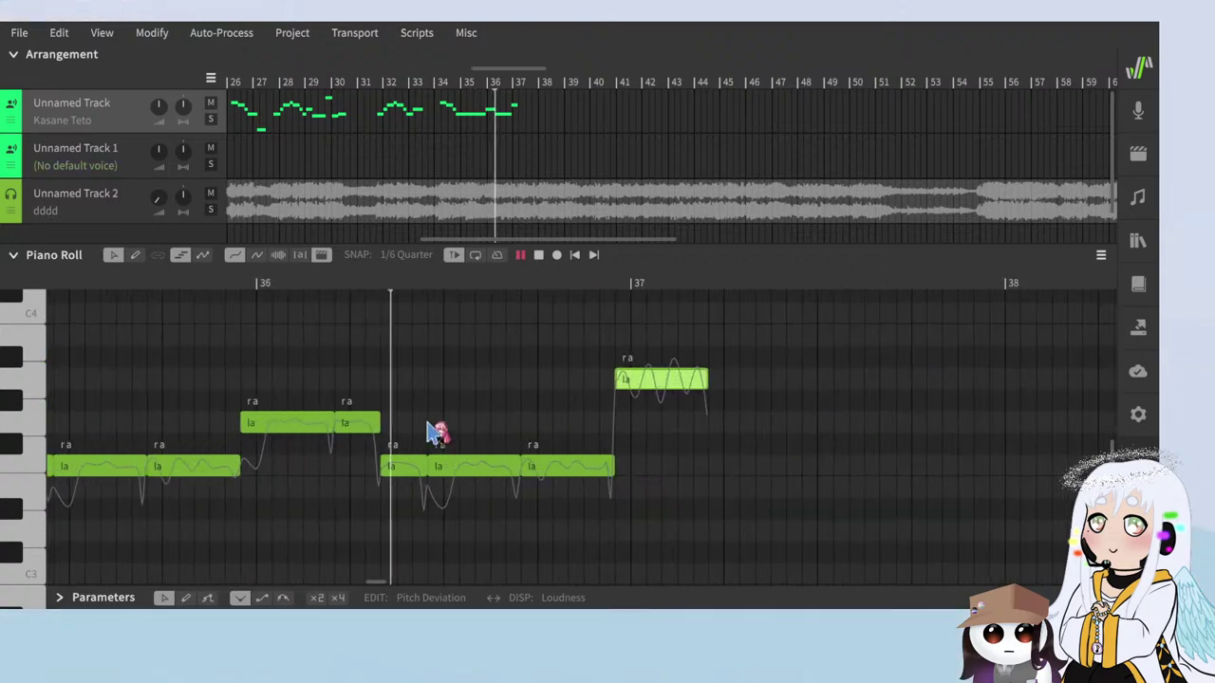
{"action": "scroll", "coordinate": [596, 447], "scroll_direction": "up", "scroll_amount": 2}
{"action": "key", "text": "space"}
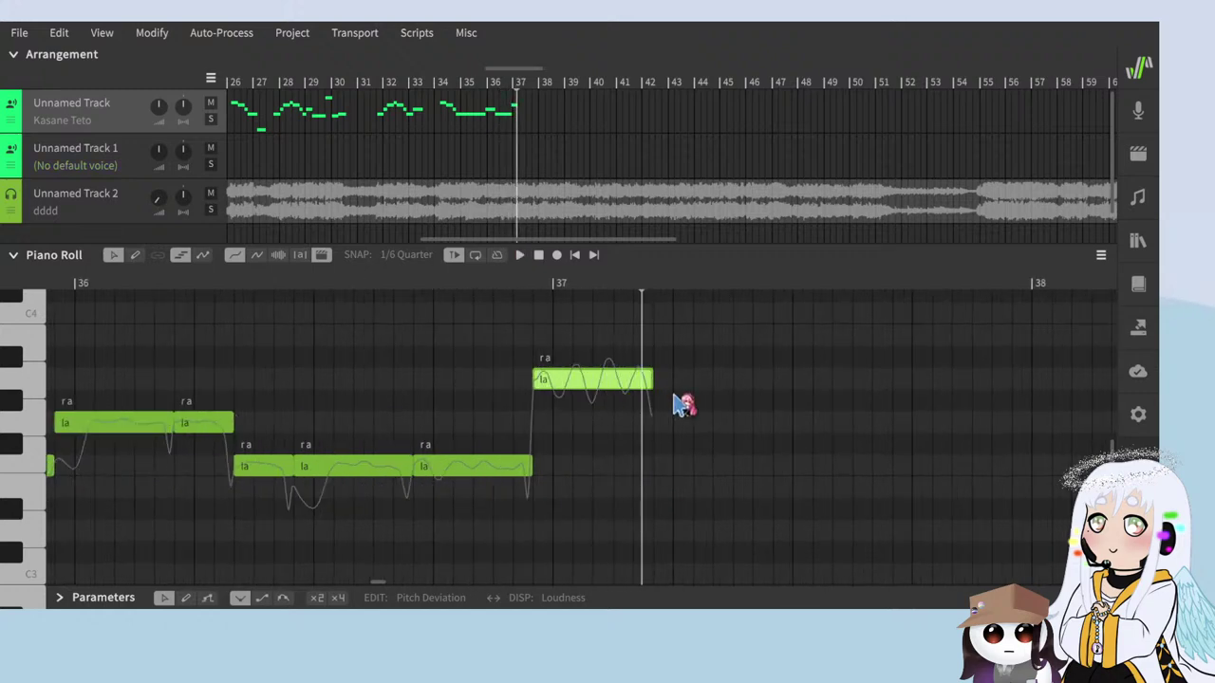
Step: Add a second A3 quarter note directly after the first at bar 37 and check it against the backing audio
{"action": "double_click", "coordinate": [676, 413]}
{"action": "left_click_drag", "start_coordinate": [680, 416], "coordinate": [670, 376]}
{"action": "scroll", "coordinate": [645, 426], "scroll_direction": "down", "scroll_amount": 3}
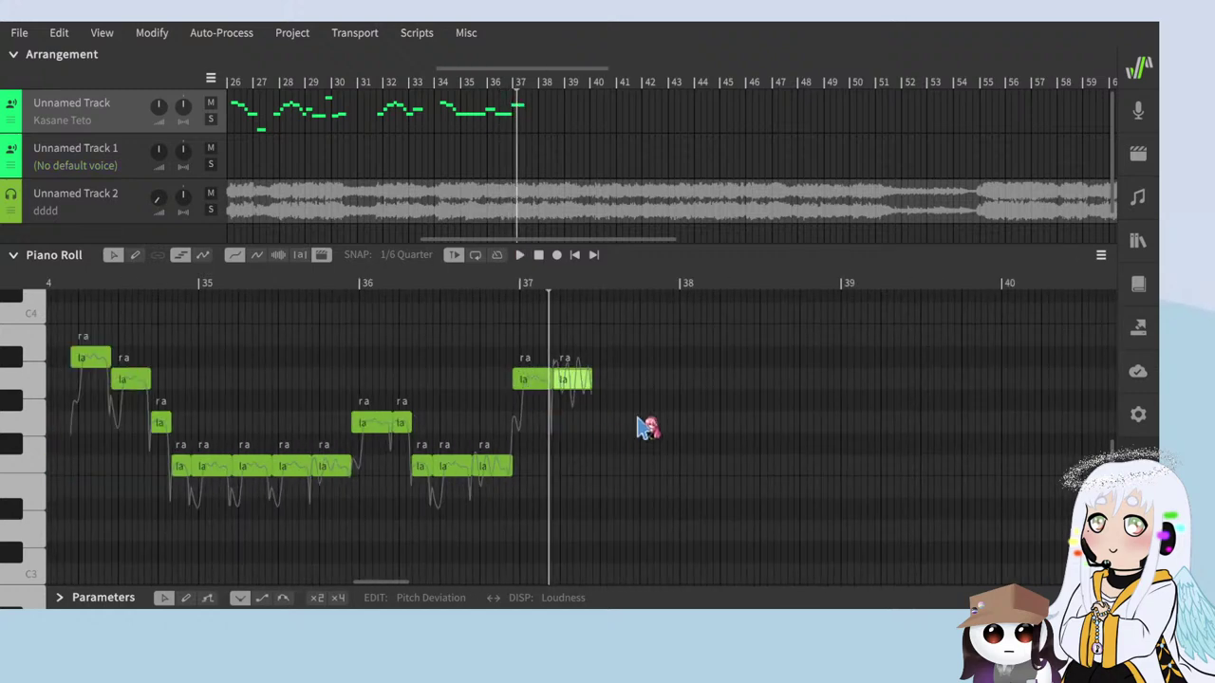
{"action": "key", "text": "space"}
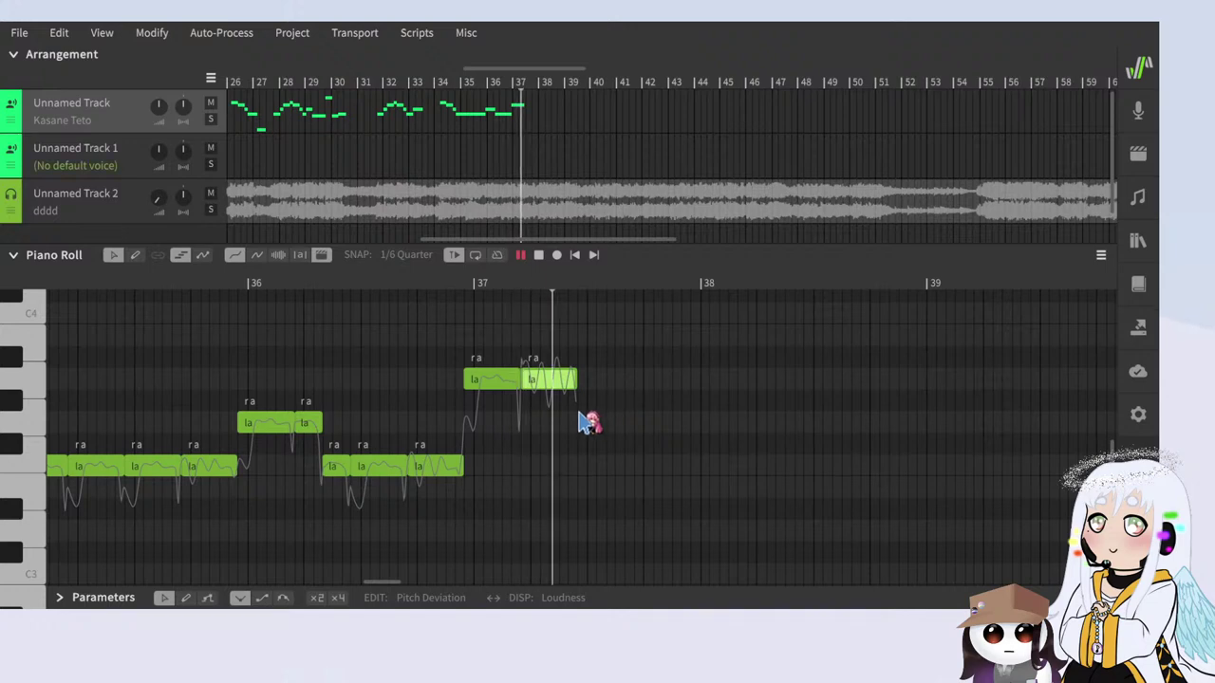
{"action": "key", "text": "space"}
Step: Place a copy of the bar 36 F3 eighth note late in bar 37 and check its timing by playback
{"action": "scroll", "coordinate": [693, 448], "scroll_direction": "down", "scroll_amount": 1}
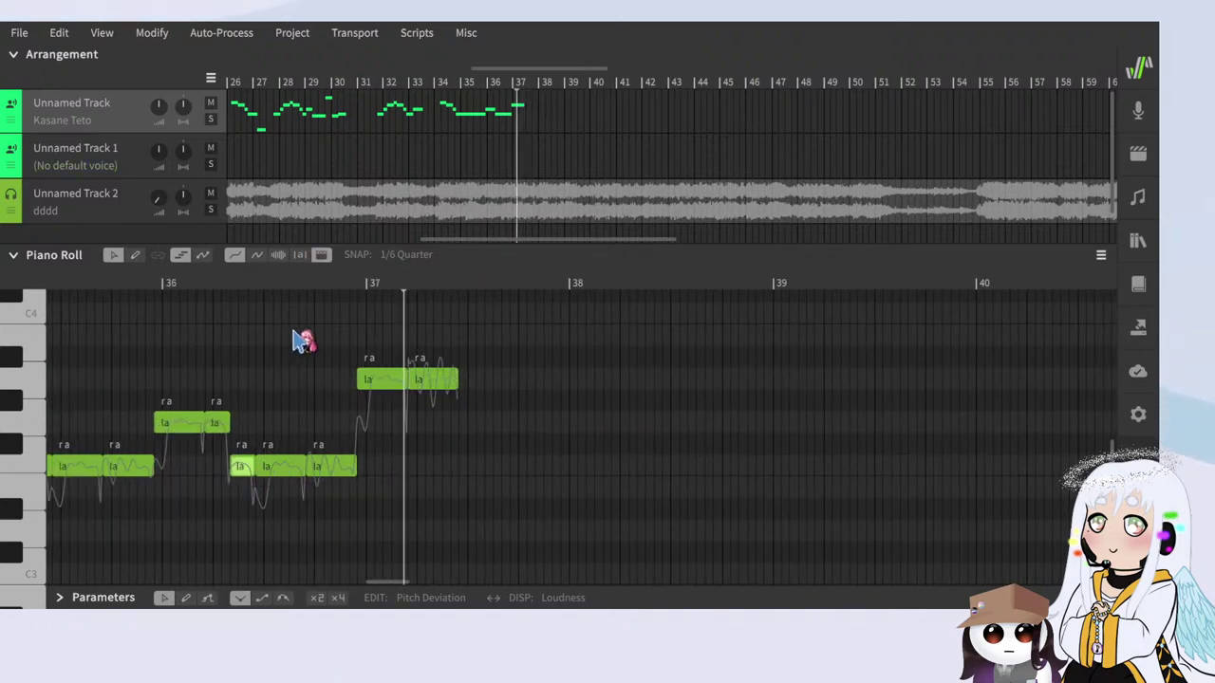
{"action": "left_click_drag", "start_coordinate": [252, 466], "coordinate": [640, 472]}
{"action": "left_click_drag", "start_coordinate": [567, 473], "coordinate": [515, 474]}
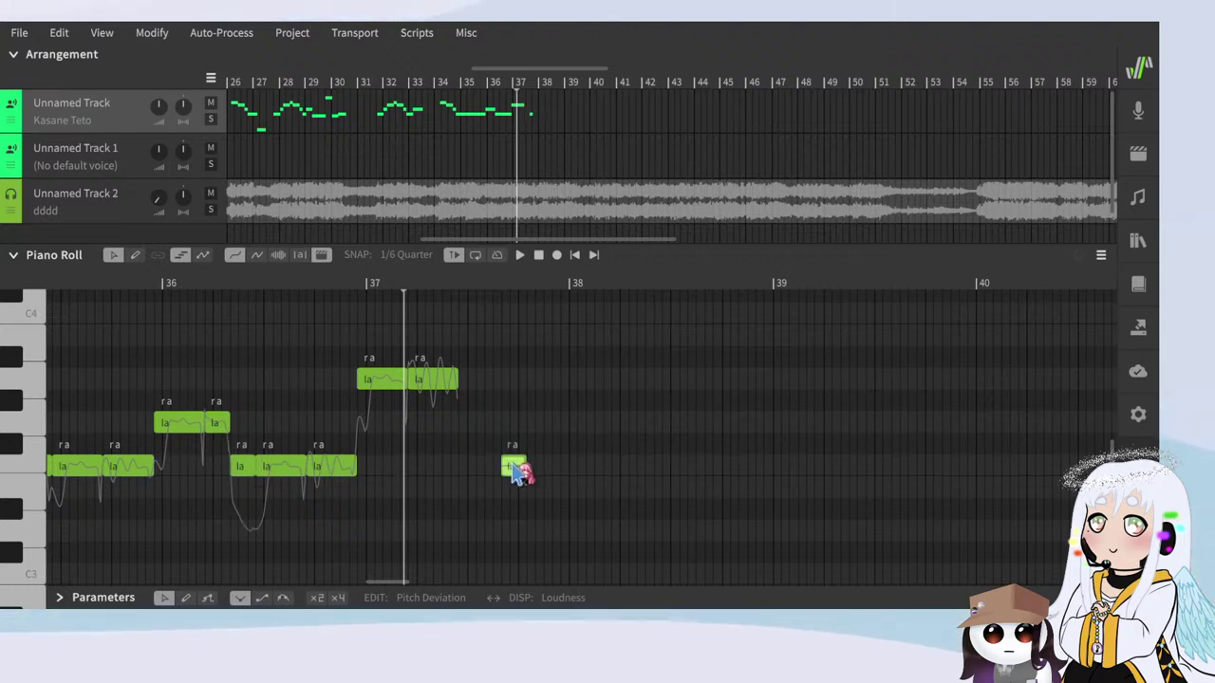
{"action": "scroll", "coordinate": [527, 483], "scroll_direction": "up", "scroll_amount": 3}
{"action": "key", "text": "space"}
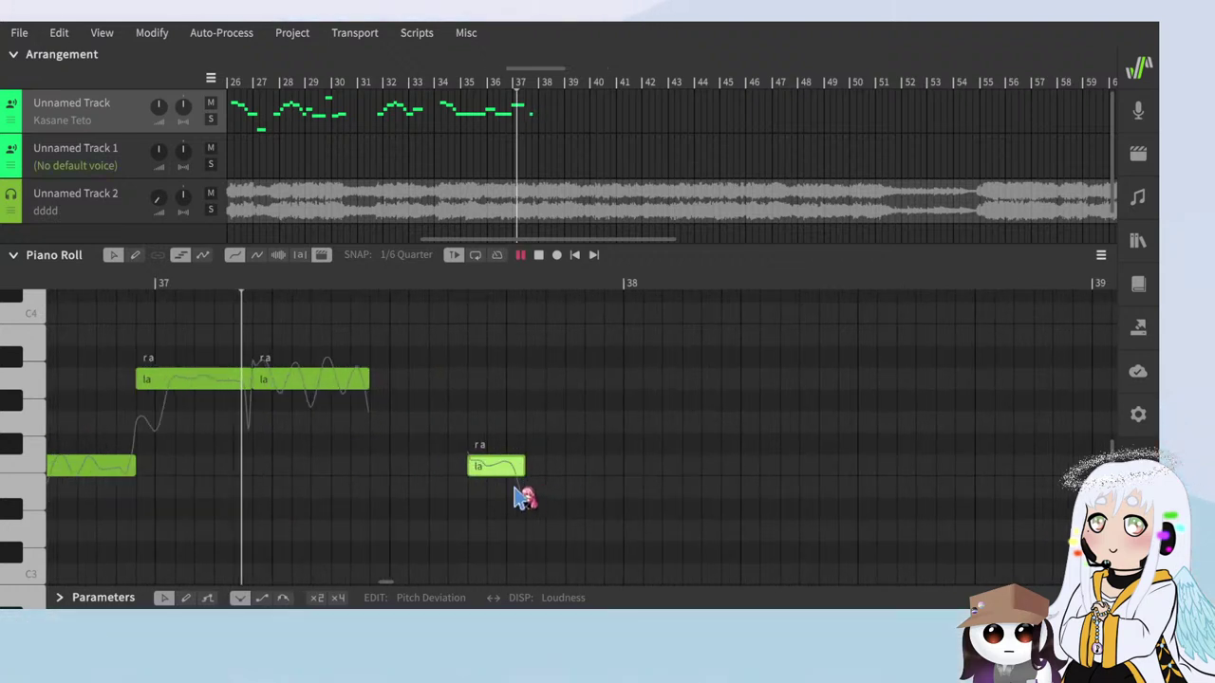
{"action": "key", "text": "space"}
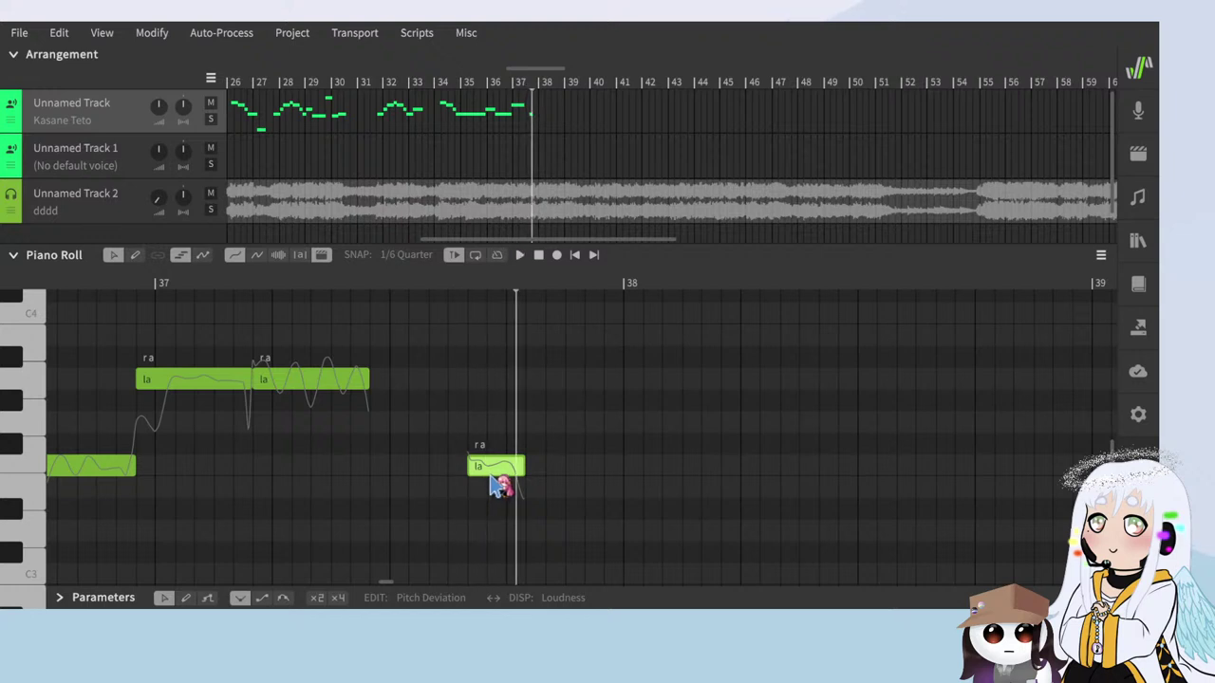
Step: Shift the late bar 37 F3 eighth note one eighth later and follow it with an F3 eighth and a G3 eighth
{"action": "left_click_drag", "start_coordinate": [487, 472], "coordinate": [556, 473]}
{"action": "key", "text": "ctrl+z"}
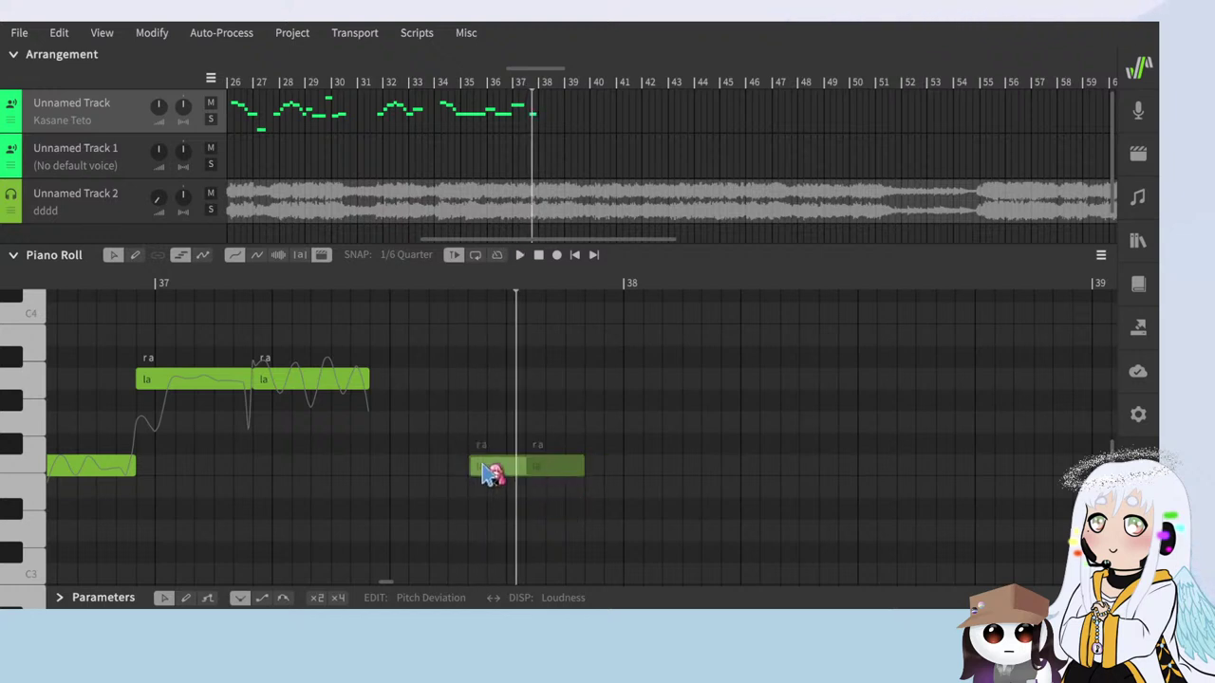
{"action": "left_click_drag", "start_coordinate": [484, 465], "coordinate": [678, 434]}
Step: Continue the rising line in bar 38 with an A3 quarter note followed by an A#3 eighth note
{"action": "left_click", "coordinate": [349, 381]}
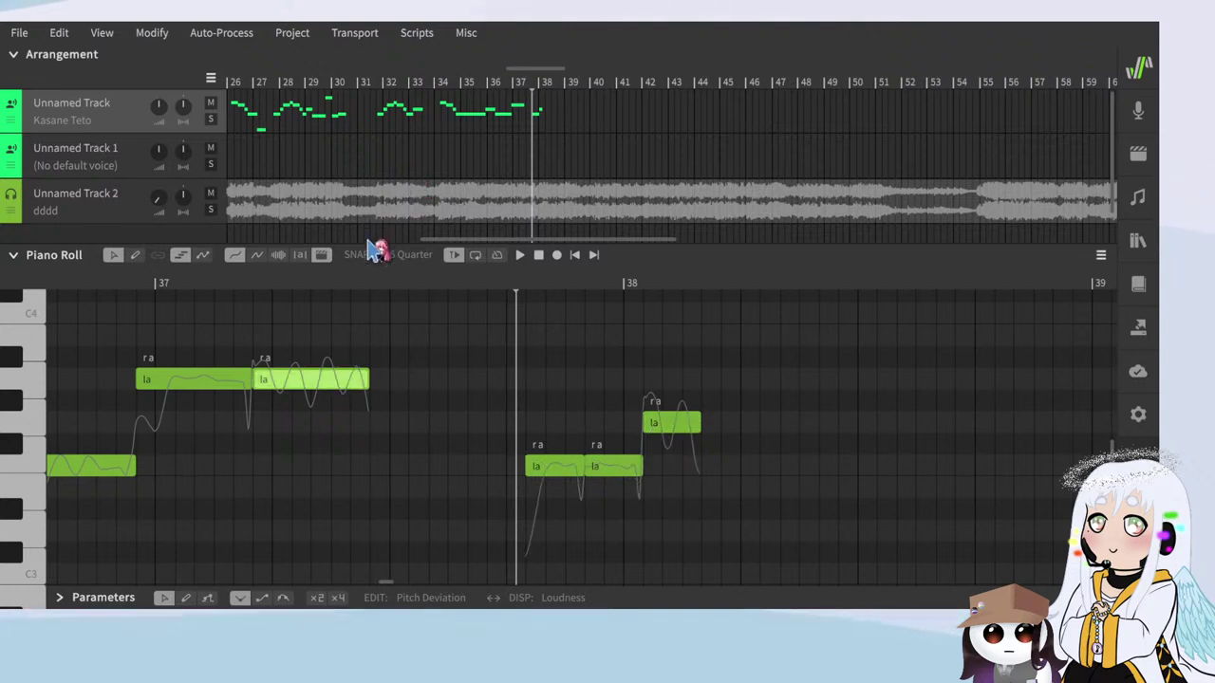
{"action": "left_click_drag", "start_coordinate": [336, 388], "coordinate": [770, 389]}
{"action": "left_click", "coordinate": [673, 428]}
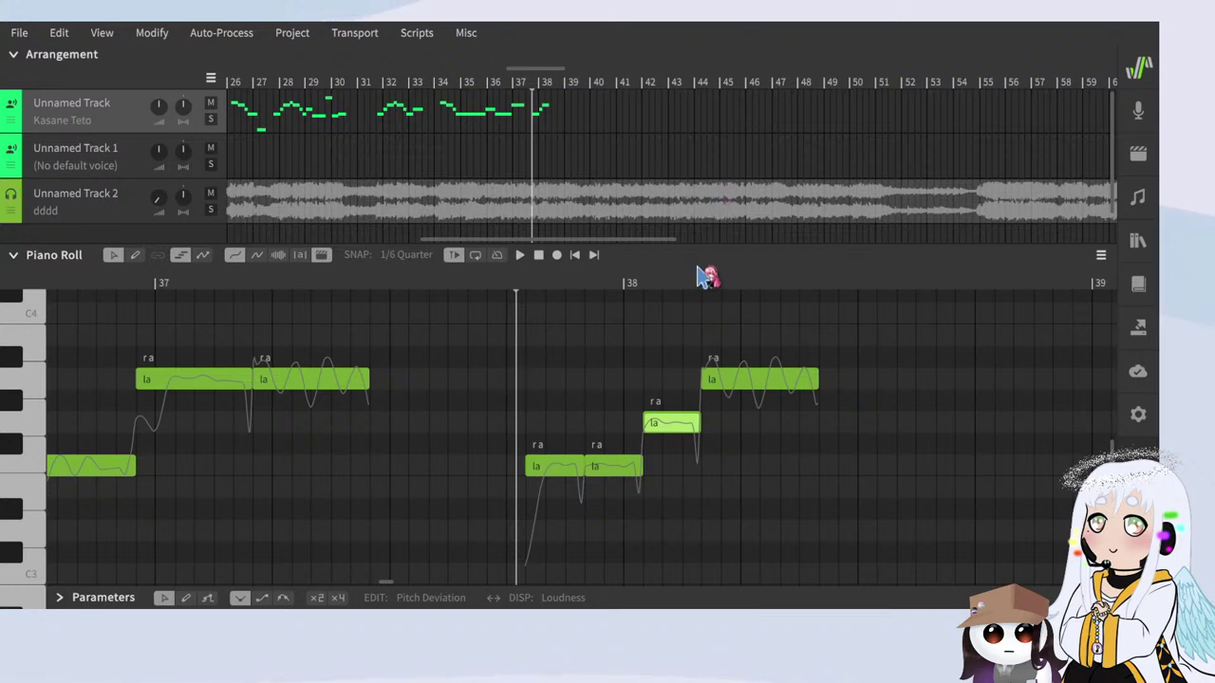
{"action": "left_click_drag", "start_coordinate": [697, 428], "coordinate": [857, 356]}
{"action": "scroll", "coordinate": [783, 392], "scroll_direction": "down", "scroll_amount": 3}
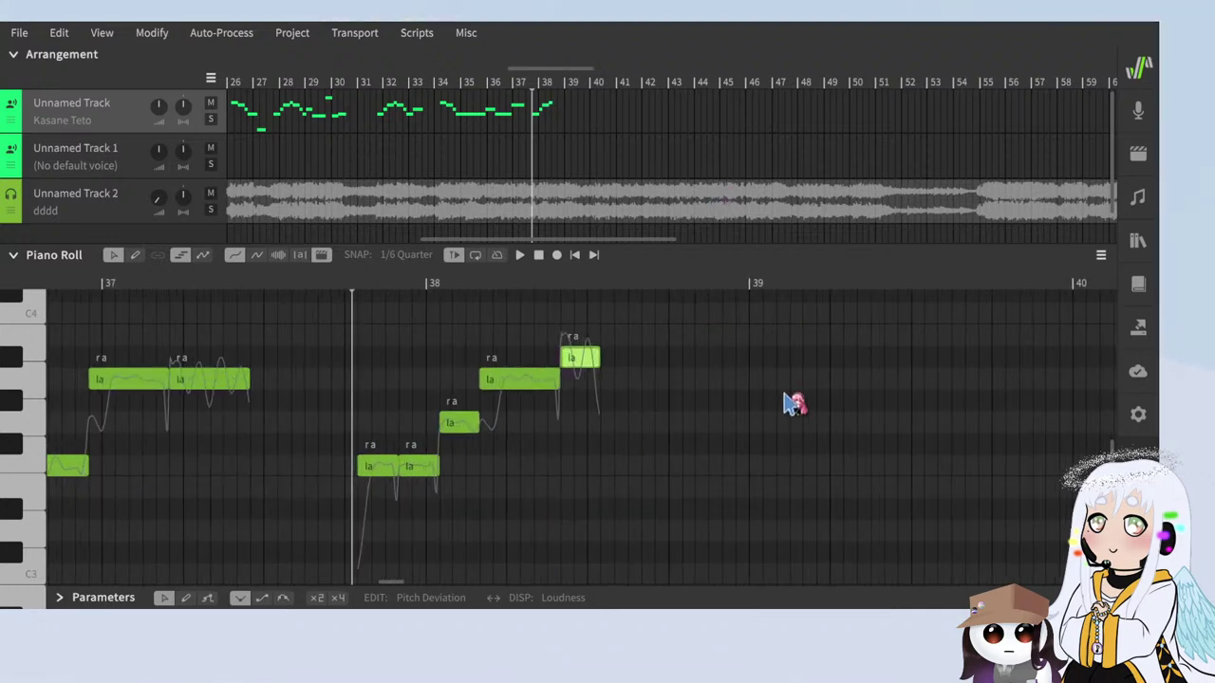
Step: Add the descending line into bar 39: an A3 quarter, a G3 eighth, two F3 eighths and a D#3 quarter
{"action": "left_click", "coordinate": [538, 375]}
{"action": "left_click_drag", "start_coordinate": [528, 383], "coordinate": [627, 391]}
{"action": "left_click", "coordinate": [576, 361]}
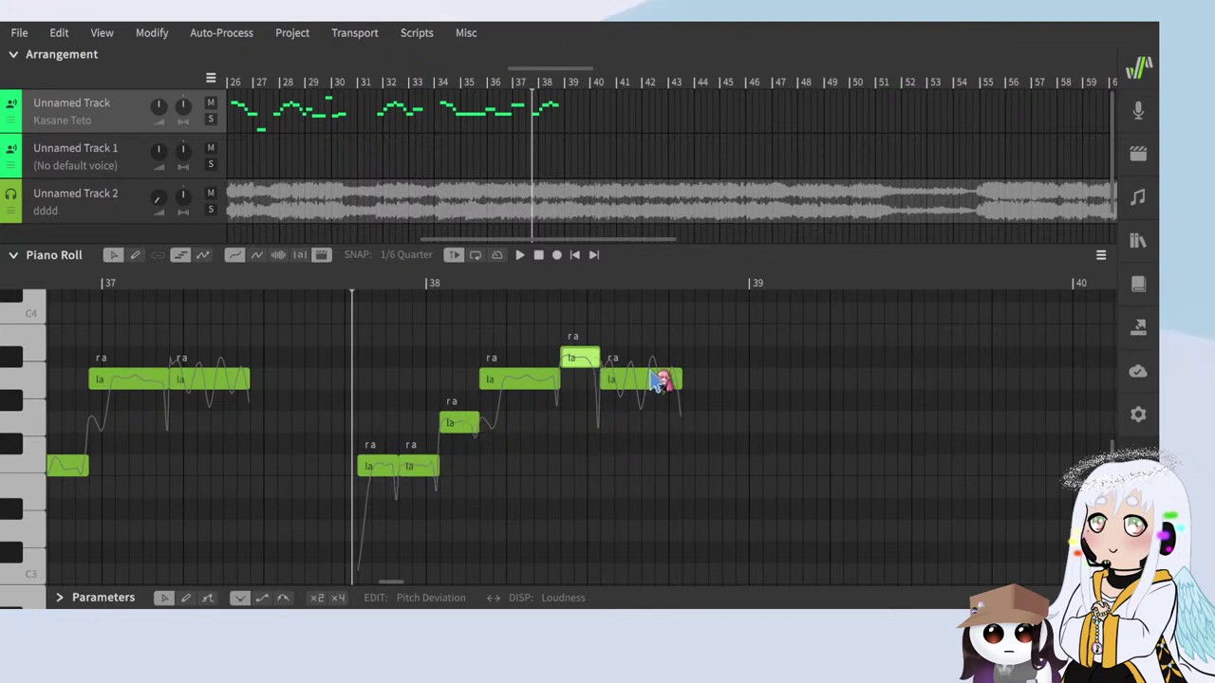
{"action": "left_click", "coordinate": [728, 380]}
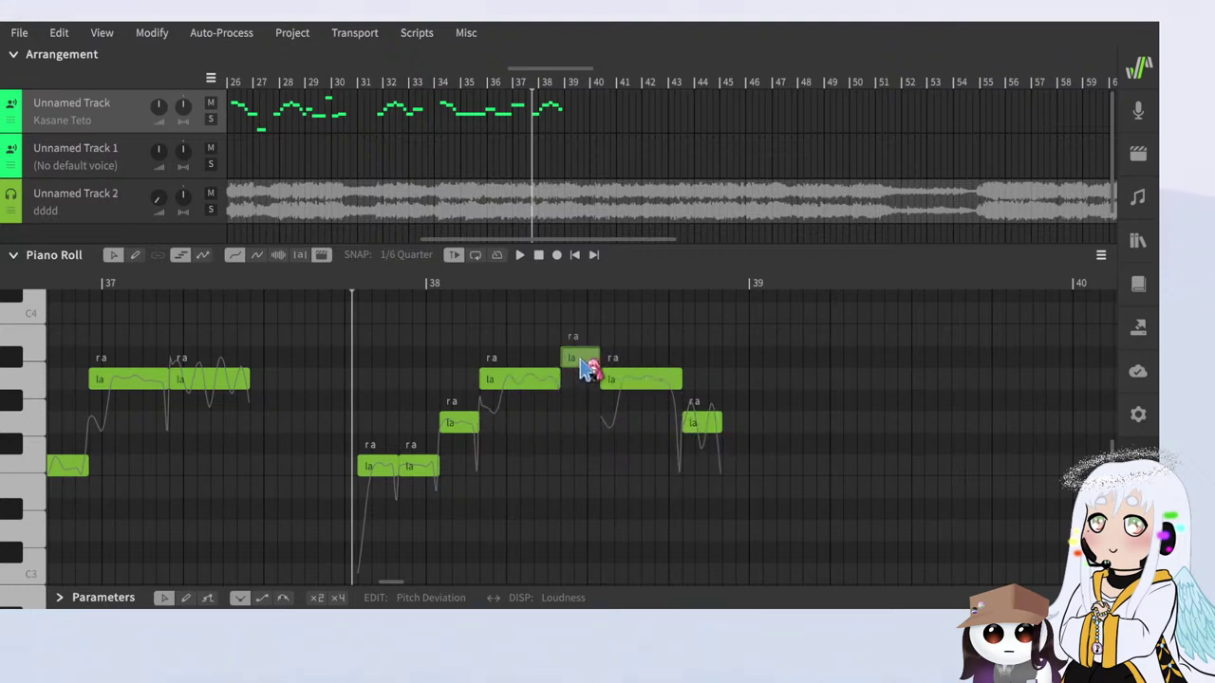
{"action": "left_click_drag", "start_coordinate": [590, 364], "coordinate": [797, 472]}
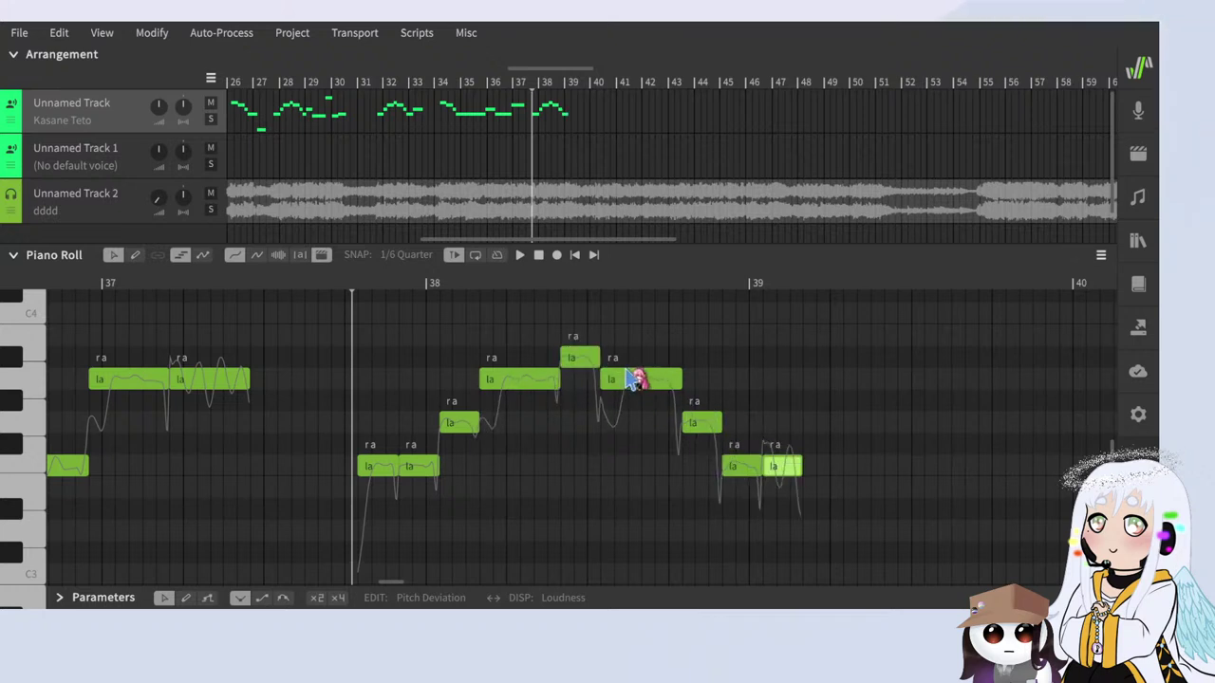
{"action": "left_click", "coordinate": [667, 386]}
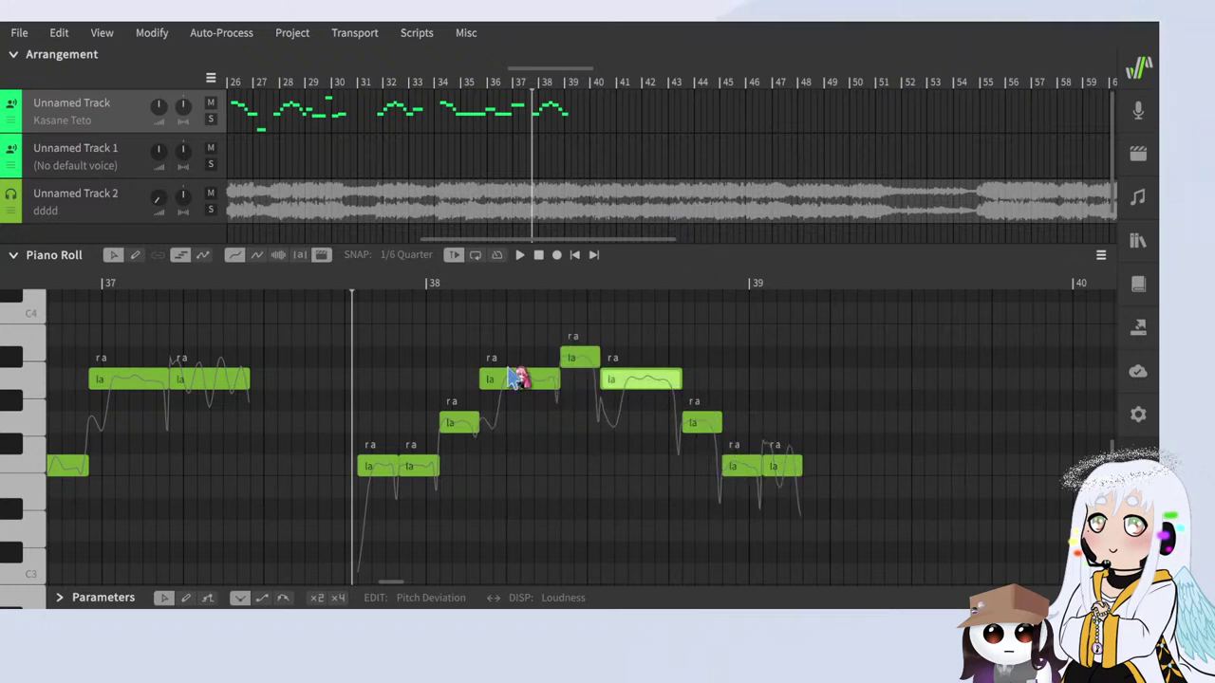
{"action": "left_click_drag", "start_coordinate": [666, 383], "coordinate": [842, 505]}
{"action": "scroll", "coordinate": [578, 408], "scroll_direction": "down", "scroll_amount": 5}
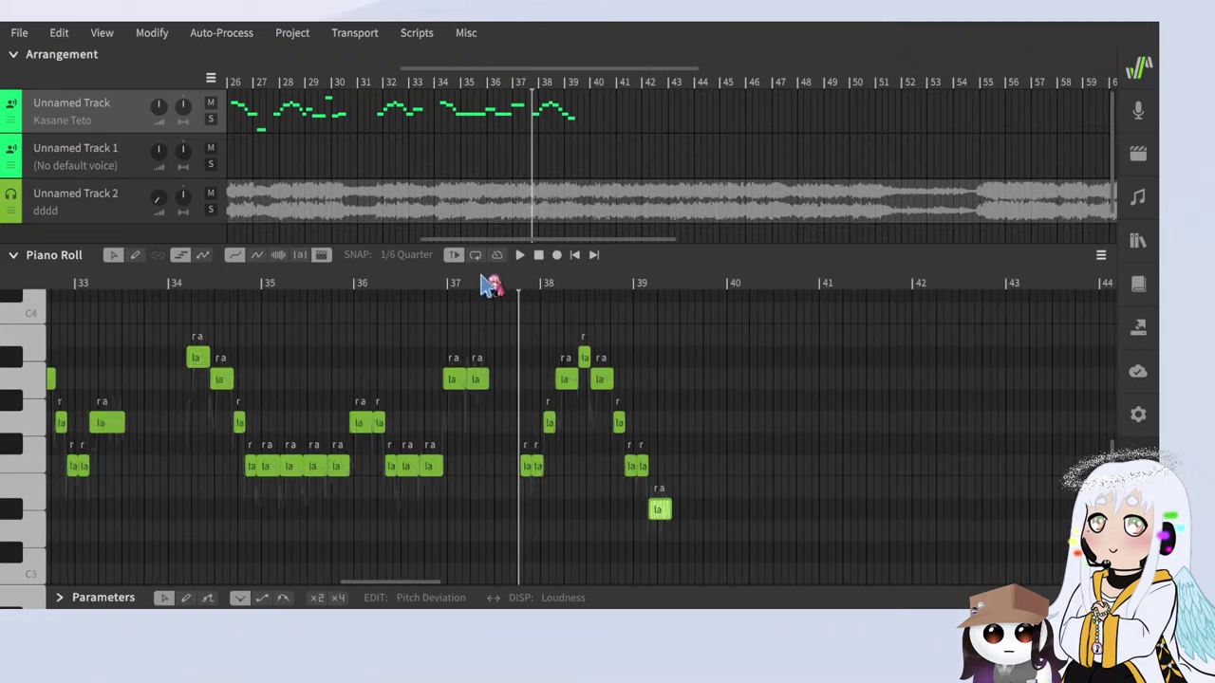
Step: Play the start of the bar 38 phrase and shift all its notes together one 1/6-quarter snap step later
{"action": "left_click", "coordinate": [482, 280]}
{"action": "scroll", "coordinate": [569, 371], "scroll_direction": "up", "scroll_amount": 5}
{"action": "key", "text": "space"}
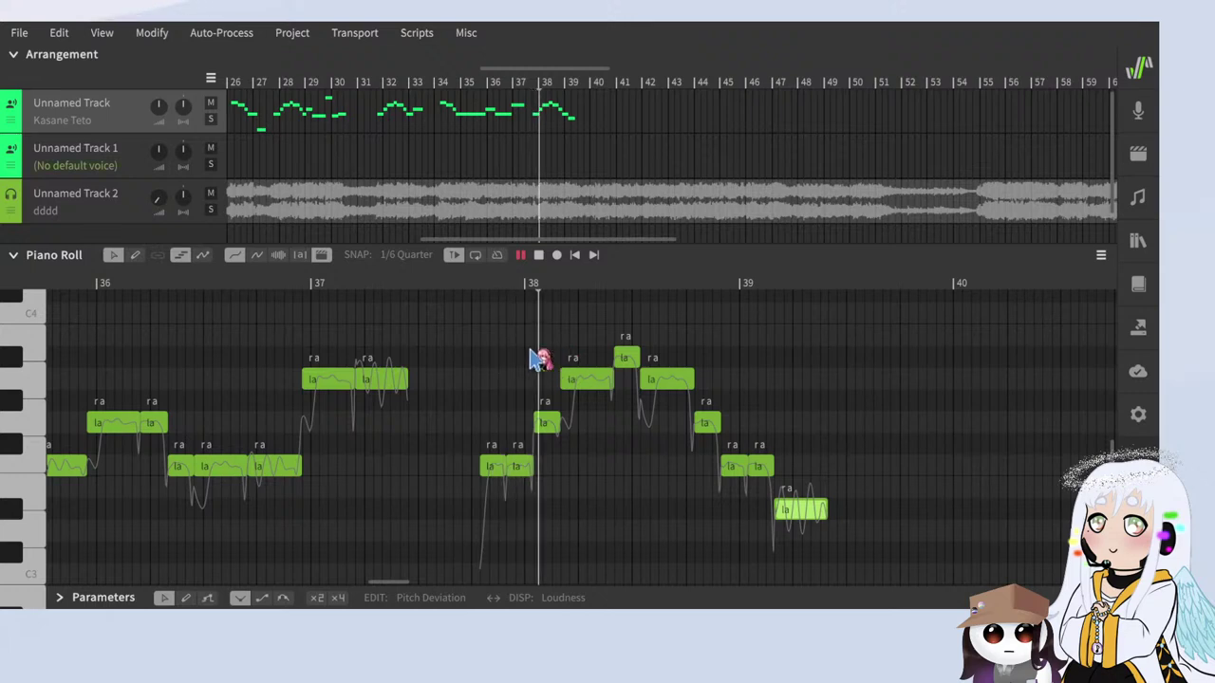
{"action": "key", "text": "space"}
{"action": "left_click_drag", "start_coordinate": [473, 311], "coordinate": [950, 590]}
{"action": "left_click_drag", "start_coordinate": [498, 437], "coordinate": [508, 437]}
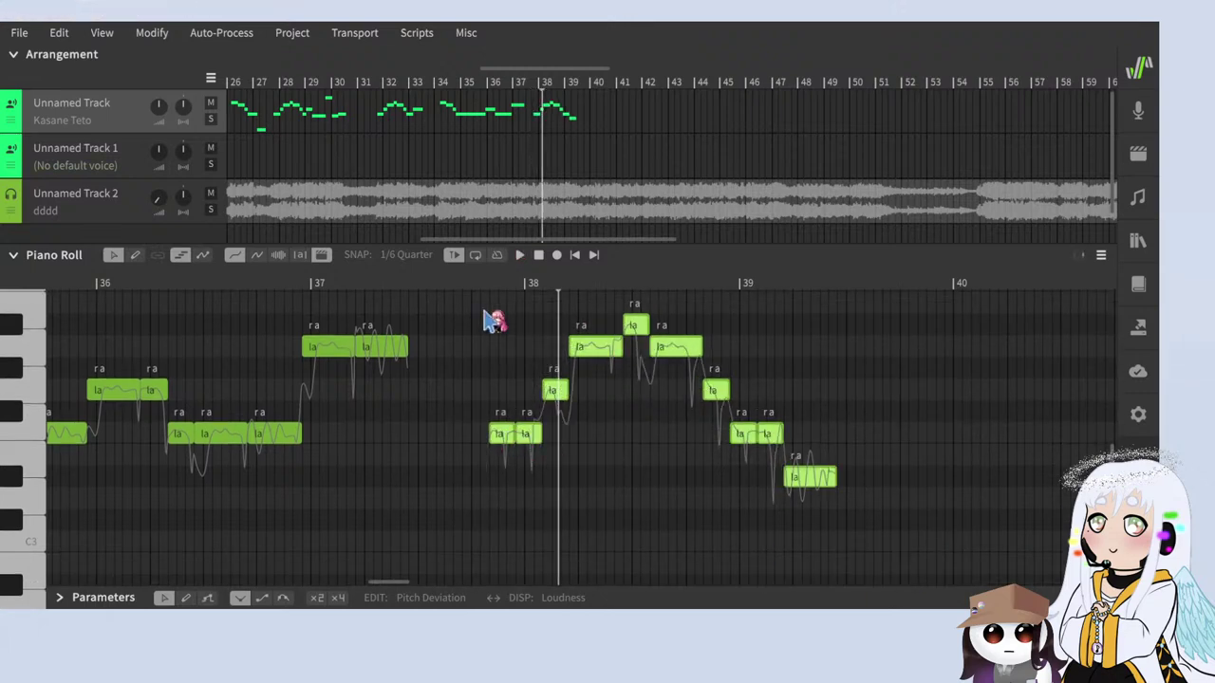
Step: Replay the shifted phrase from the middle of bar 37 to the end of its last note in bar 39
{"action": "left_click", "coordinate": [443, 283]}
{"action": "scroll", "coordinate": [577, 436], "scroll_direction": "up", "scroll_amount": 5}
{"action": "key", "text": "space"}
{"action": "scroll", "coordinate": [607, 465], "scroll_direction": "right", "scroll_amount": 2}
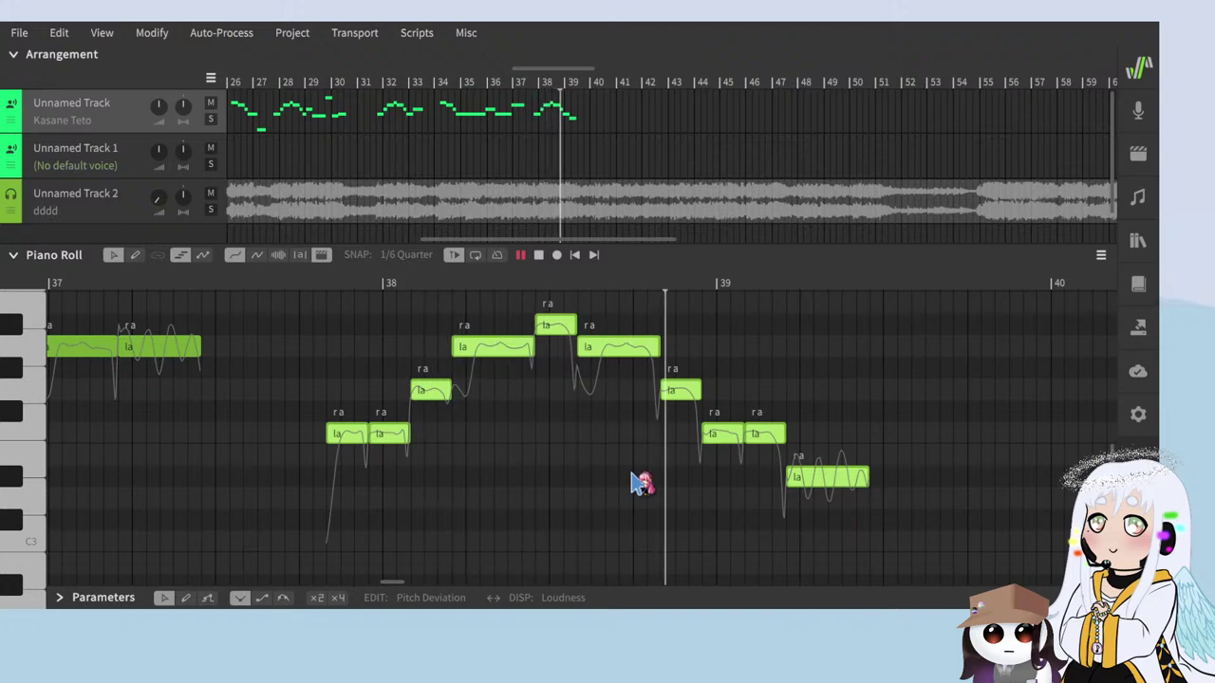
{"action": "scroll", "coordinate": [740, 530], "scroll_direction": "right", "scroll_amount": 3}
{"action": "scroll", "coordinate": [755, 536], "scroll_direction": "down", "scroll_amount": 2}
{"action": "scroll", "coordinate": [755, 536], "scroll_direction": "up", "scroll_amount": 2}
{"action": "key", "text": "space"}
Step: Replay the end of the bar 39 phrase and lower its final quarter note to D3, listening to the result
{"action": "left_click", "coordinate": [456, 522]}
{"action": "scroll", "coordinate": [387, 479], "scroll_direction": "up", "scroll_amount": 4}
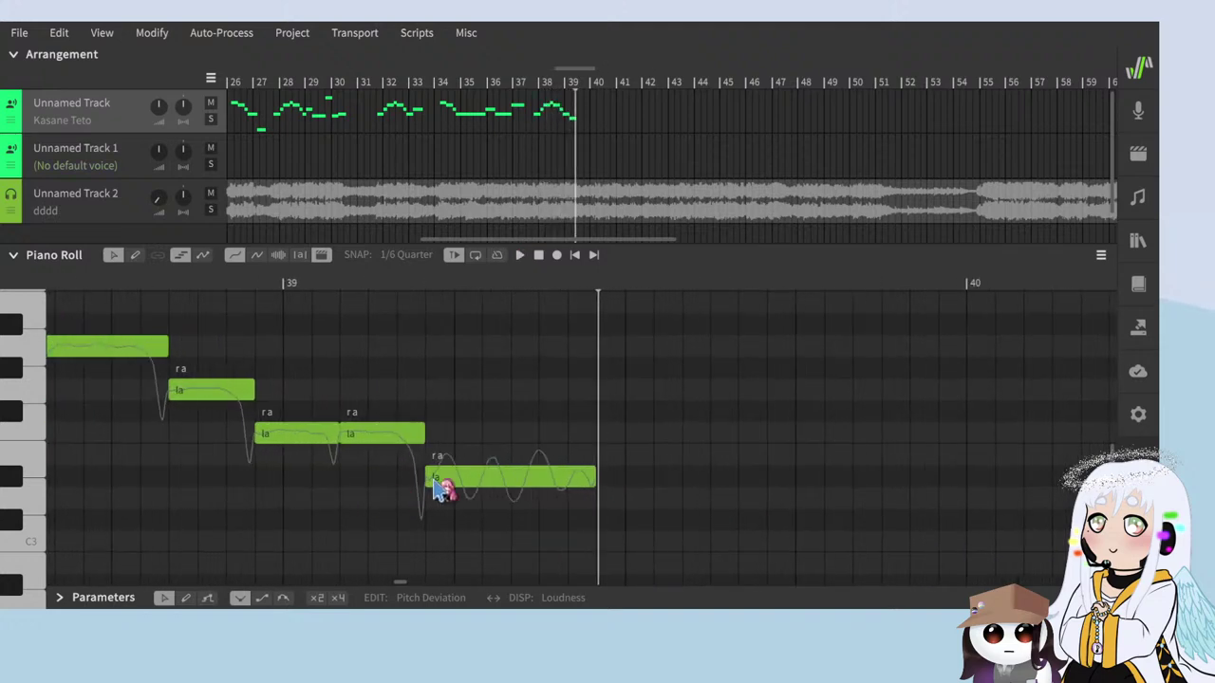
{"action": "left_click", "coordinate": [375, 279]}
{"action": "key", "text": "space"}
{"action": "key", "text": "space"}
{"action": "left_click_drag", "start_coordinate": [520, 481], "coordinate": [524, 502]}
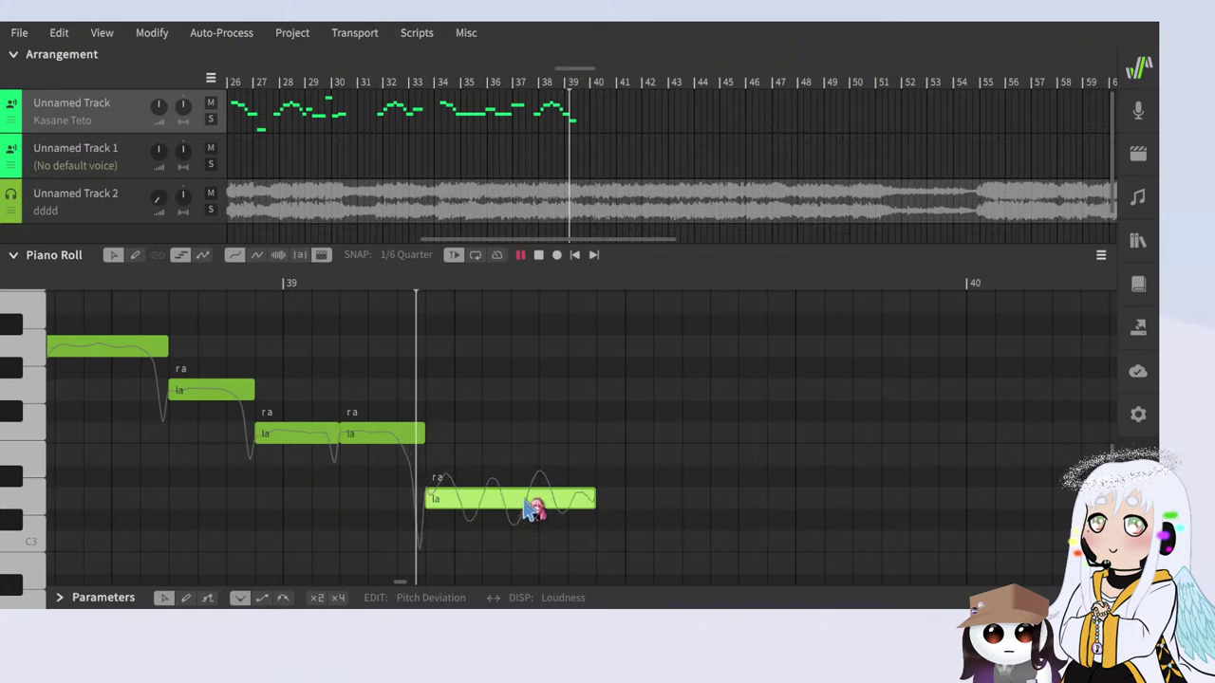
{"action": "key", "text": "space"}
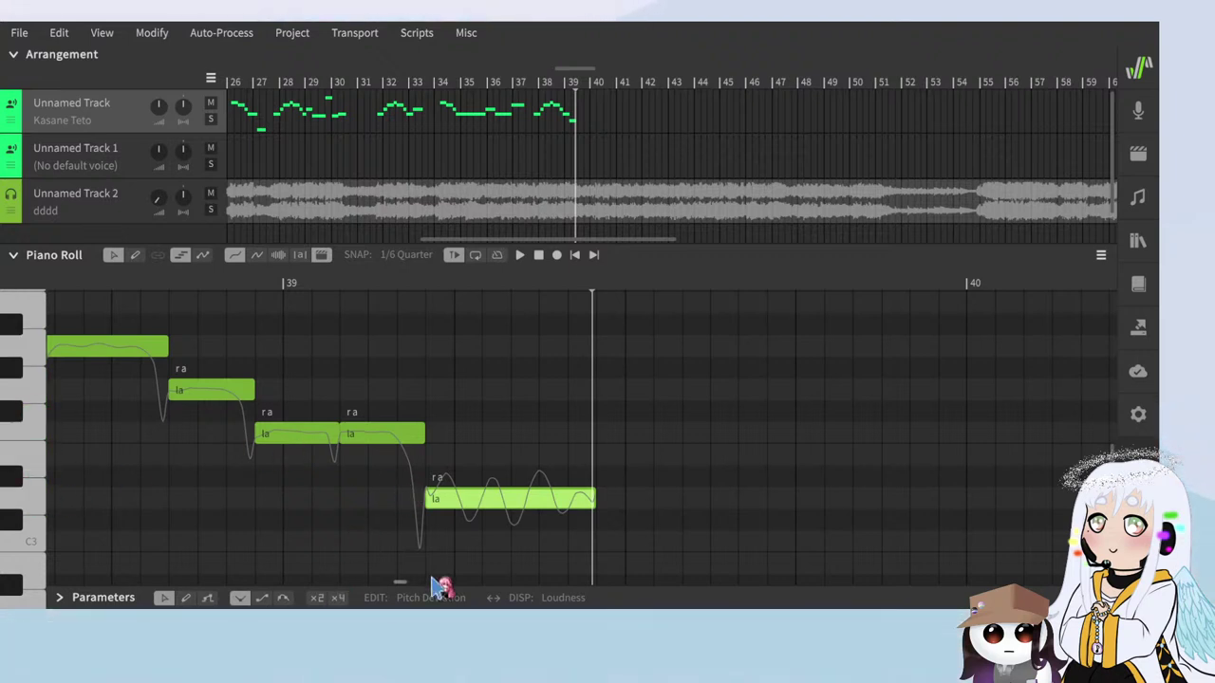
Step: Play on past the final D3 note, and replay the whole phrase from late in bar 37 into bar 41
{"action": "scroll", "coordinate": [625, 432], "scroll_direction": "down", "scroll_amount": 3}
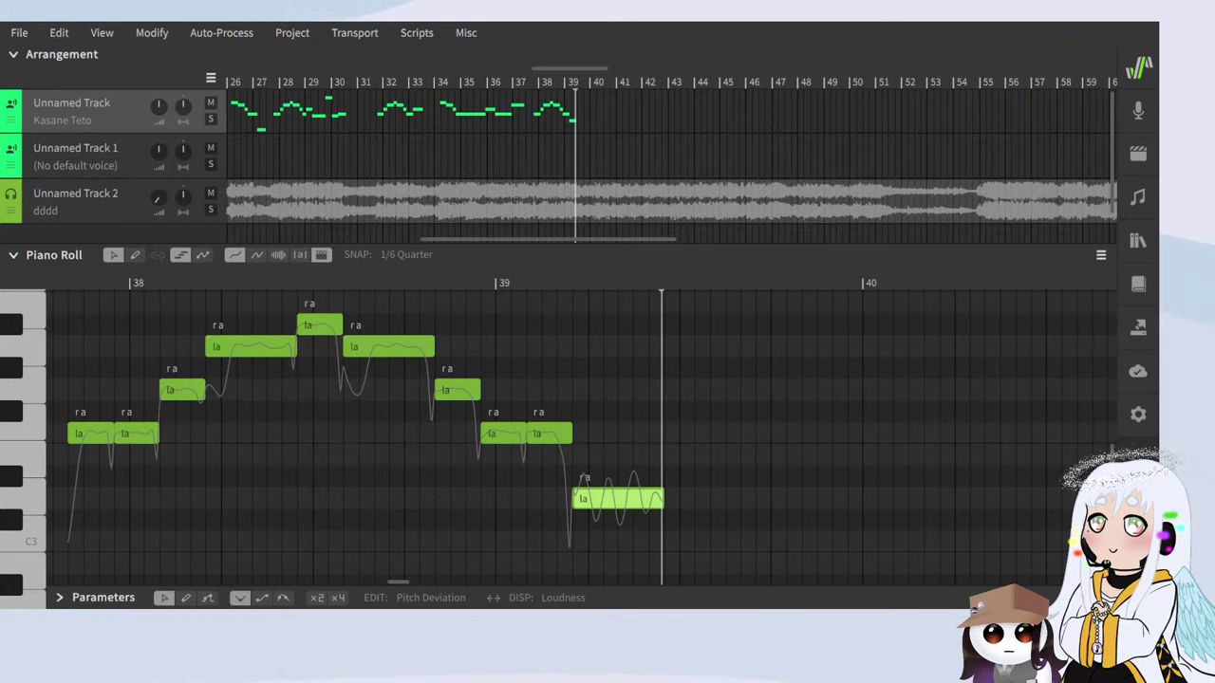
{"action": "key", "text": "space"}
{"action": "scroll", "coordinate": [568, 352], "scroll_direction": "down", "scroll_amount": 2}
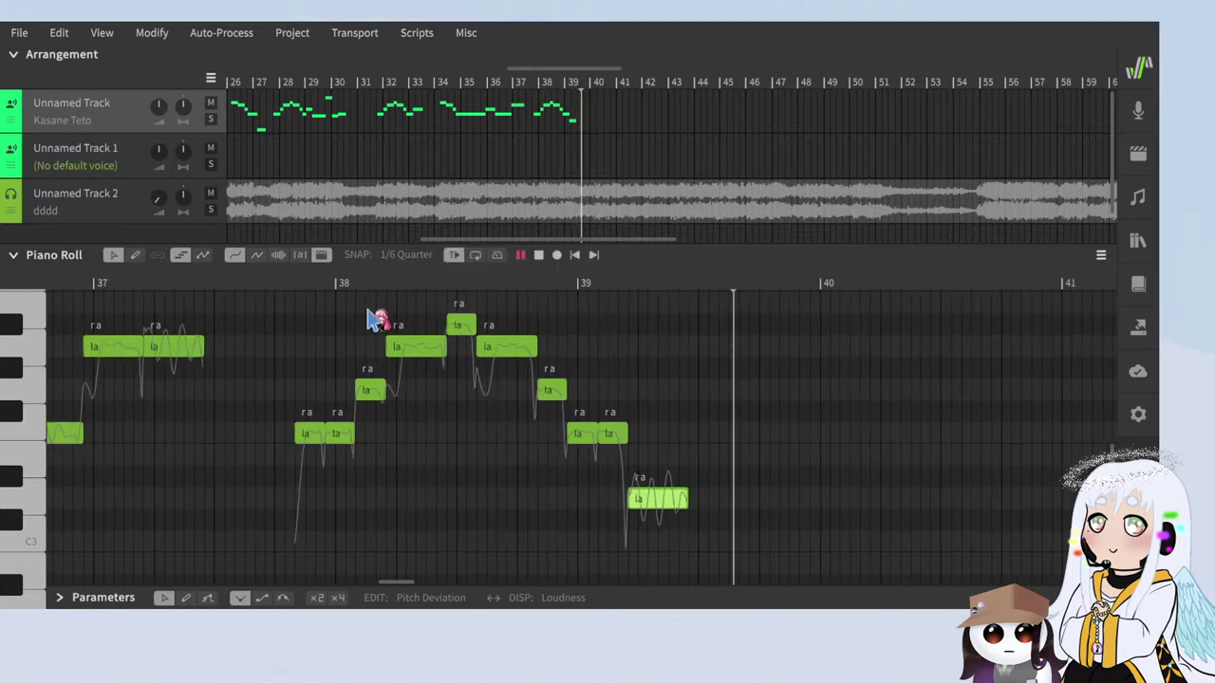
{"action": "key", "text": "space"}
{"action": "left_click", "coordinate": [265, 277]}
{"action": "key", "text": "space"}
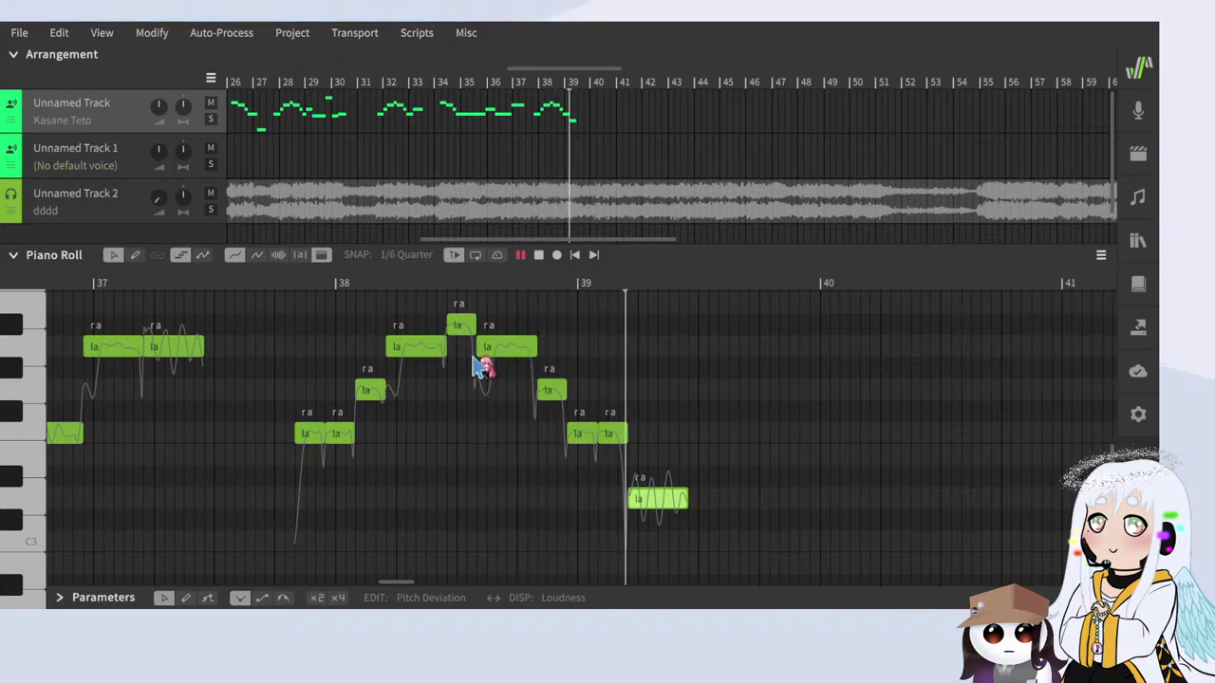
{"action": "scroll", "coordinate": [723, 491], "scroll_direction": "down", "scroll_amount": 1}
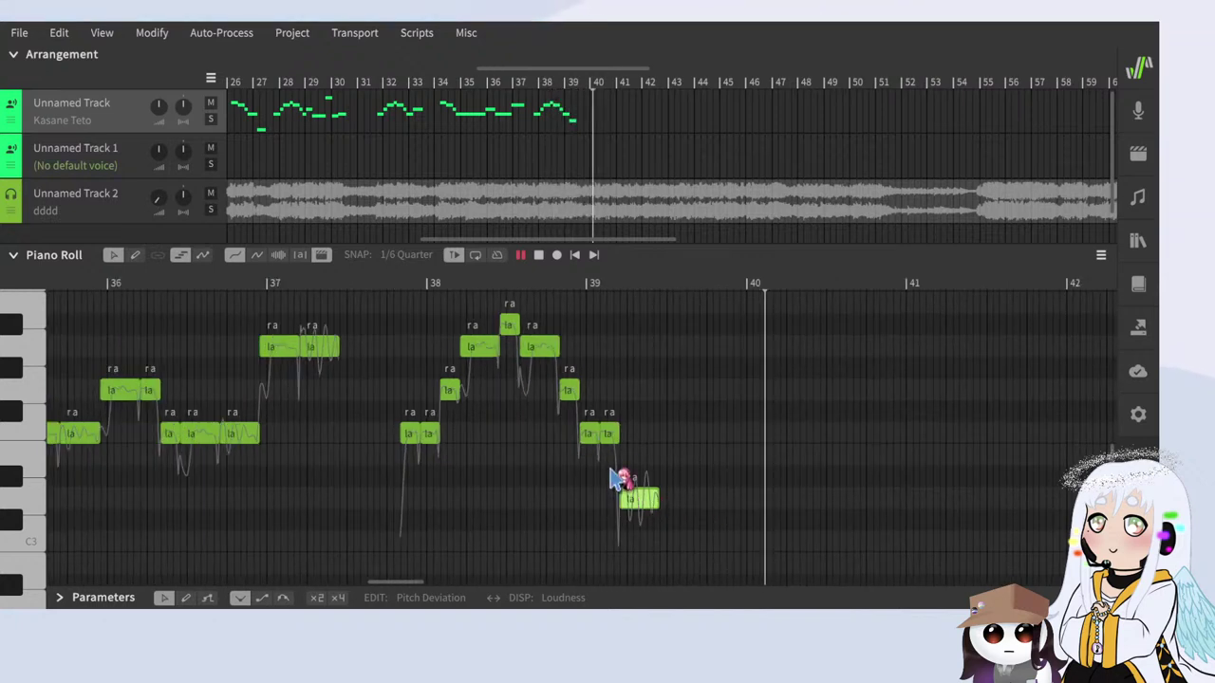
{"action": "scroll", "coordinate": [805, 473], "scroll_direction": "down", "scroll_amount": 1}
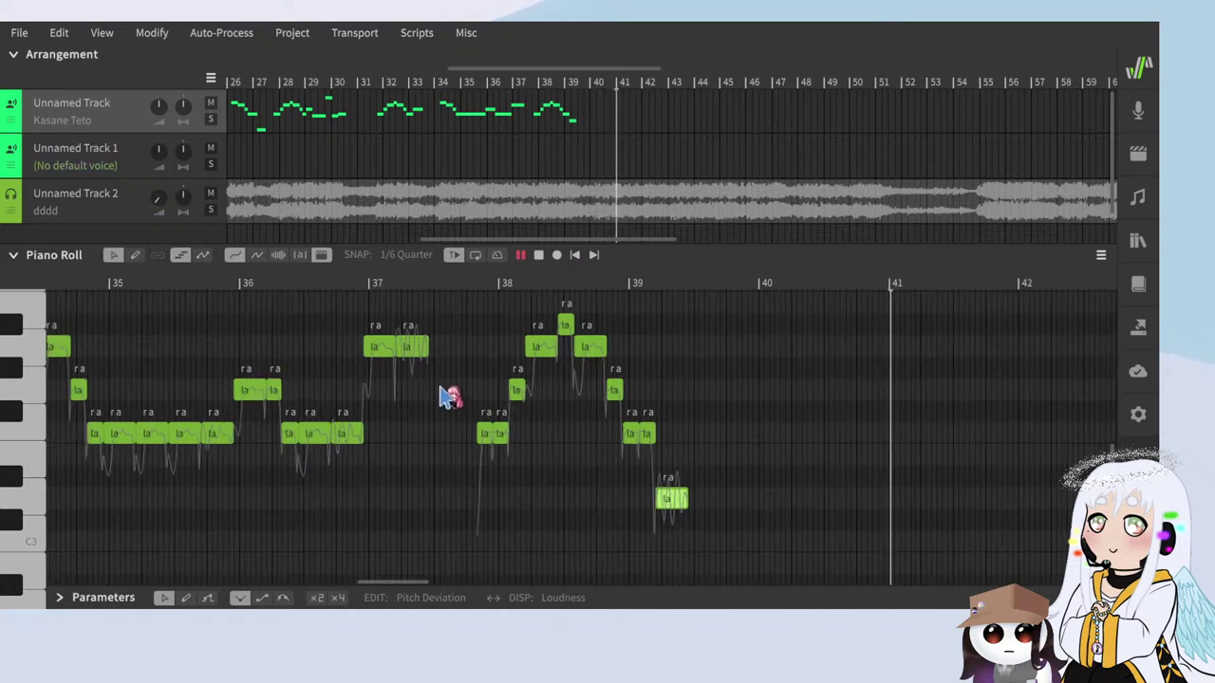
{"action": "key", "text": "space"}
{"action": "scroll", "coordinate": [533, 444], "scroll_direction": "up", "scroll_amount": 2}
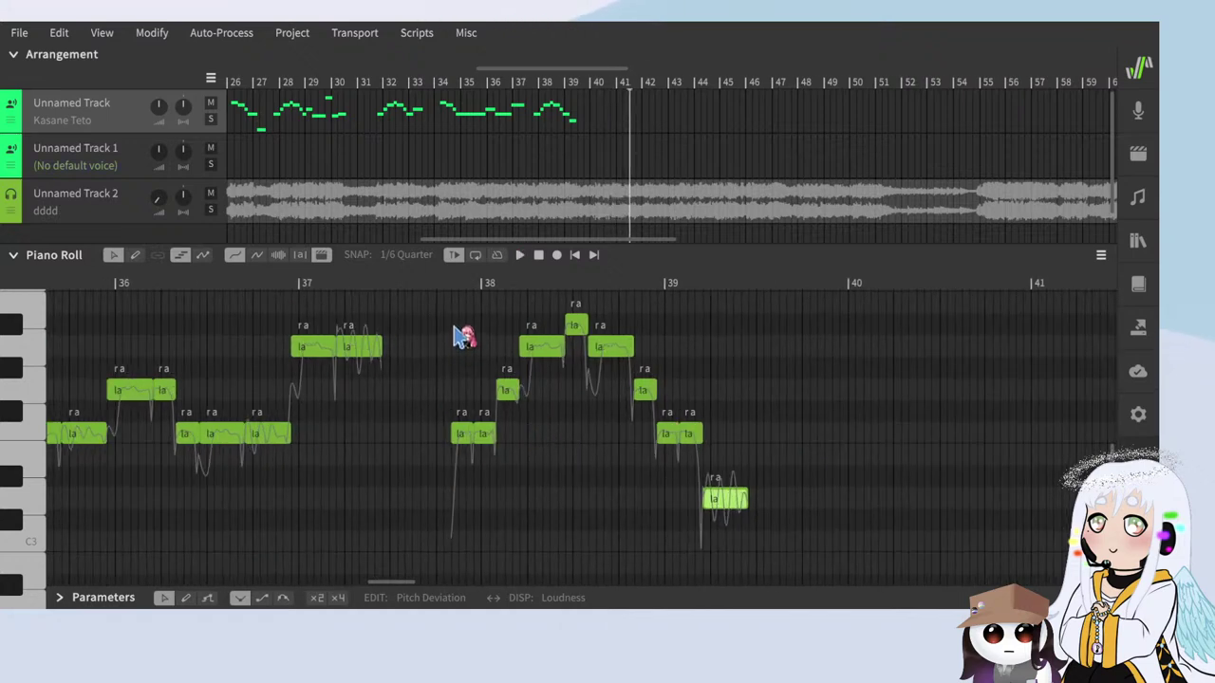
Step: Duplicate the whole bar 38–39 phrase and place the copy at the same pitches after it, starting in the second half of bar 39
{"action": "left_click_drag", "start_coordinate": [453, 316], "coordinate": [786, 581]}
{"action": "left_click_drag", "start_coordinate": [462, 440], "coordinate": [799, 439]}
{"action": "left_click", "coordinate": [682, 275]}
{"action": "scroll", "coordinate": [379, 470], "scroll_direction": "down", "scroll_amount": 1}
{"action": "scroll", "coordinate": [389, 482], "scroll_direction": "down", "scroll_amount": 2}
{"action": "scroll", "coordinate": [629, 471], "scroll_direction": "up", "scroll_amount": 3}
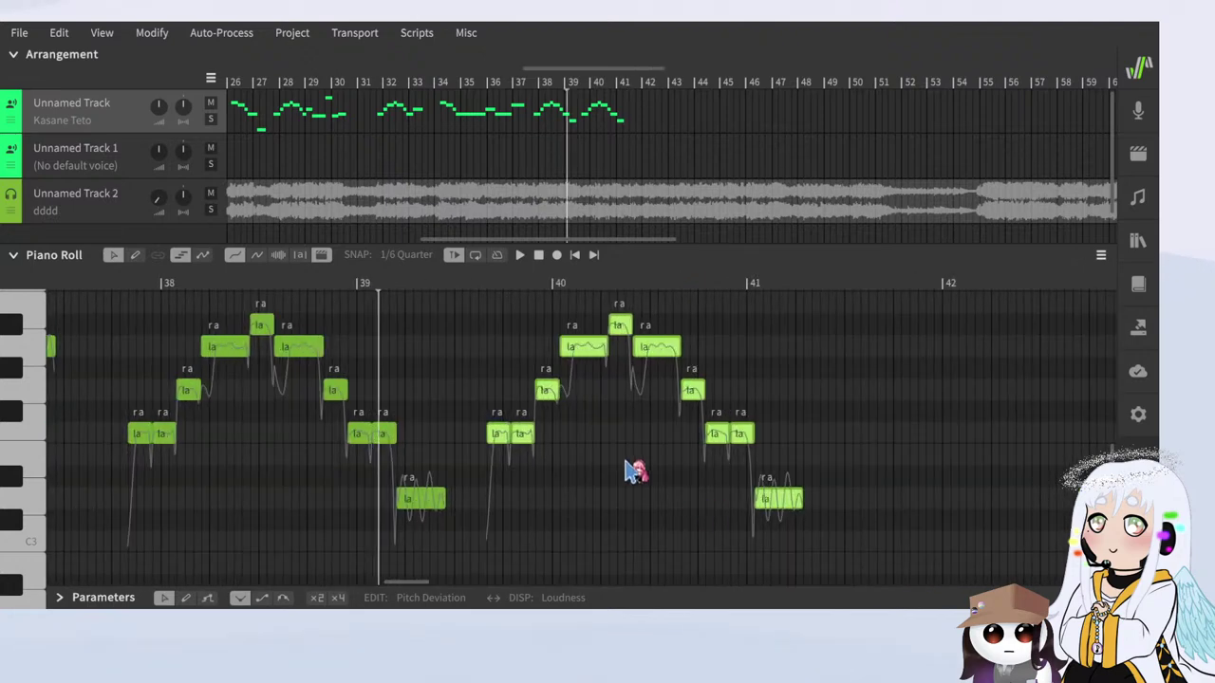
{"action": "scroll", "coordinate": [465, 454], "scroll_direction": "up", "scroll_amount": 2}
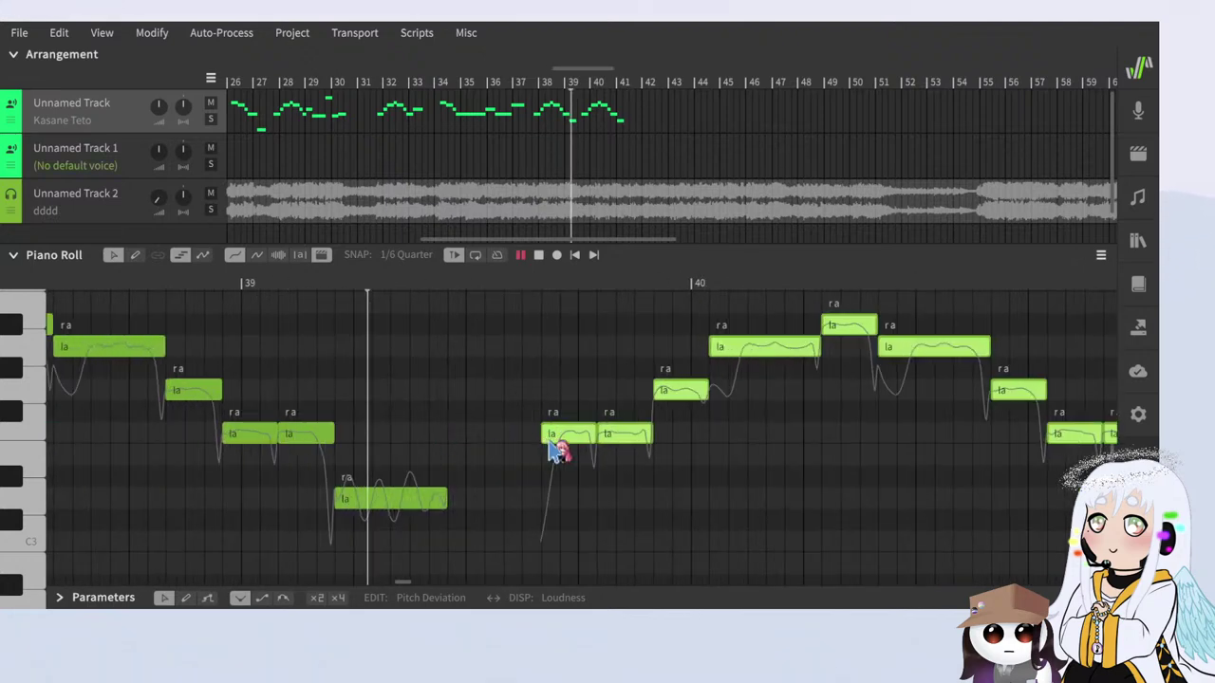
Step: Shift the copied phrase so it starts four 1/6-quarter snap steps before bar 40, listening to the result
{"action": "left_click_drag", "start_coordinate": [567, 442], "coordinate": [664, 442]}
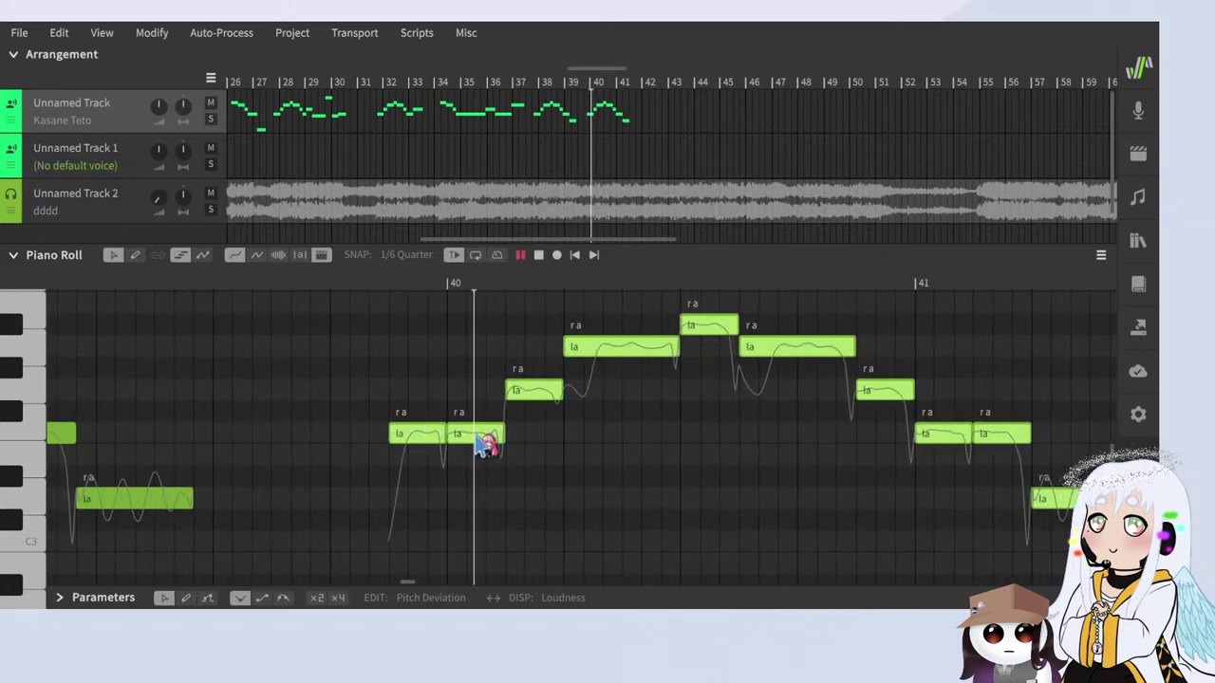
{"action": "key", "text": "space"}
{"action": "left_click_drag", "start_coordinate": [479, 448], "coordinate": [466, 439]}
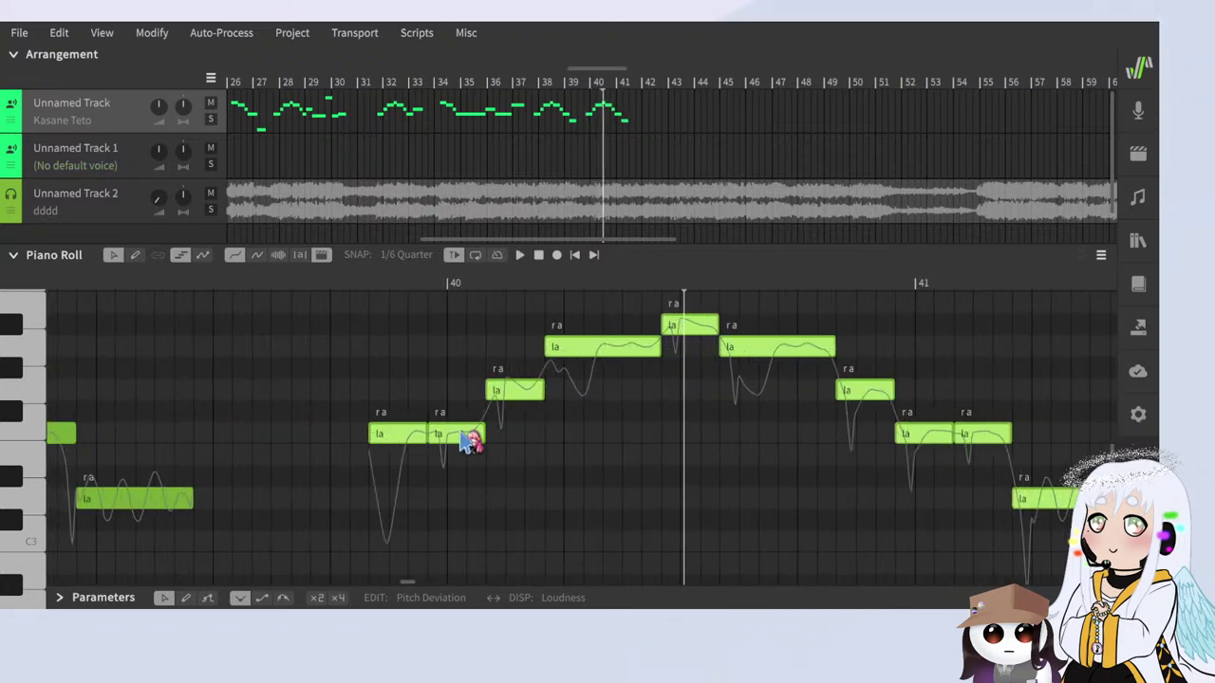
{"action": "left_click", "coordinate": [361, 284]}
{"action": "key", "text": "space"}
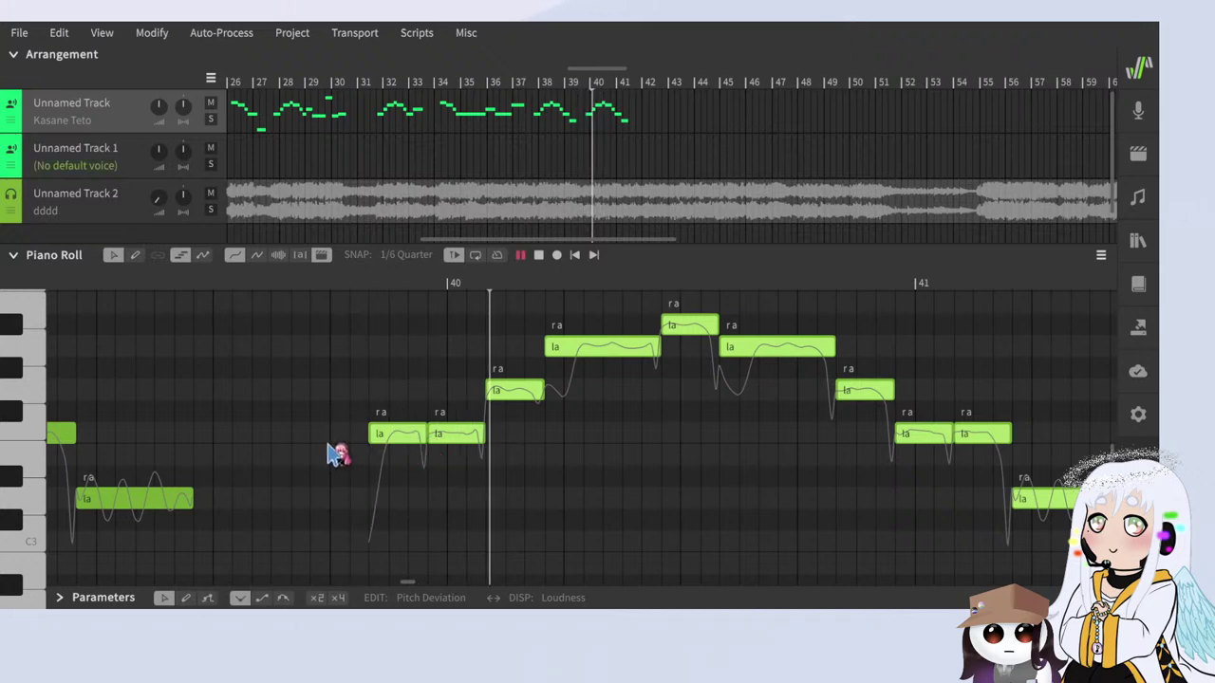
Step: Play the copied phrase through to bar 41 and raise its final quarter note to G3
{"action": "scroll", "coordinate": [330, 445], "scroll_direction": "down", "scroll_amount": 4}
{"action": "scroll", "coordinate": [664, 494], "scroll_direction": "up", "scroll_amount": 1}
{"action": "scroll", "coordinate": [578, 388], "scroll_direction": "up", "scroll_amount": 3}
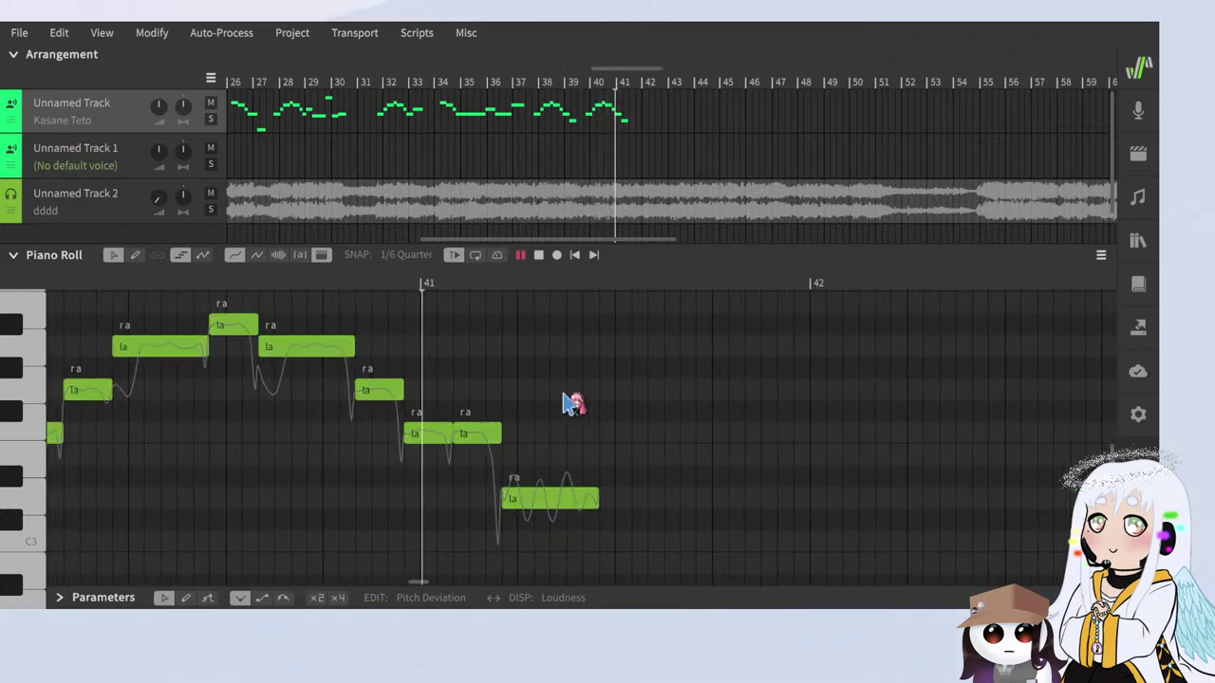
{"action": "left_click_drag", "start_coordinate": [557, 496], "coordinate": [550, 406]}
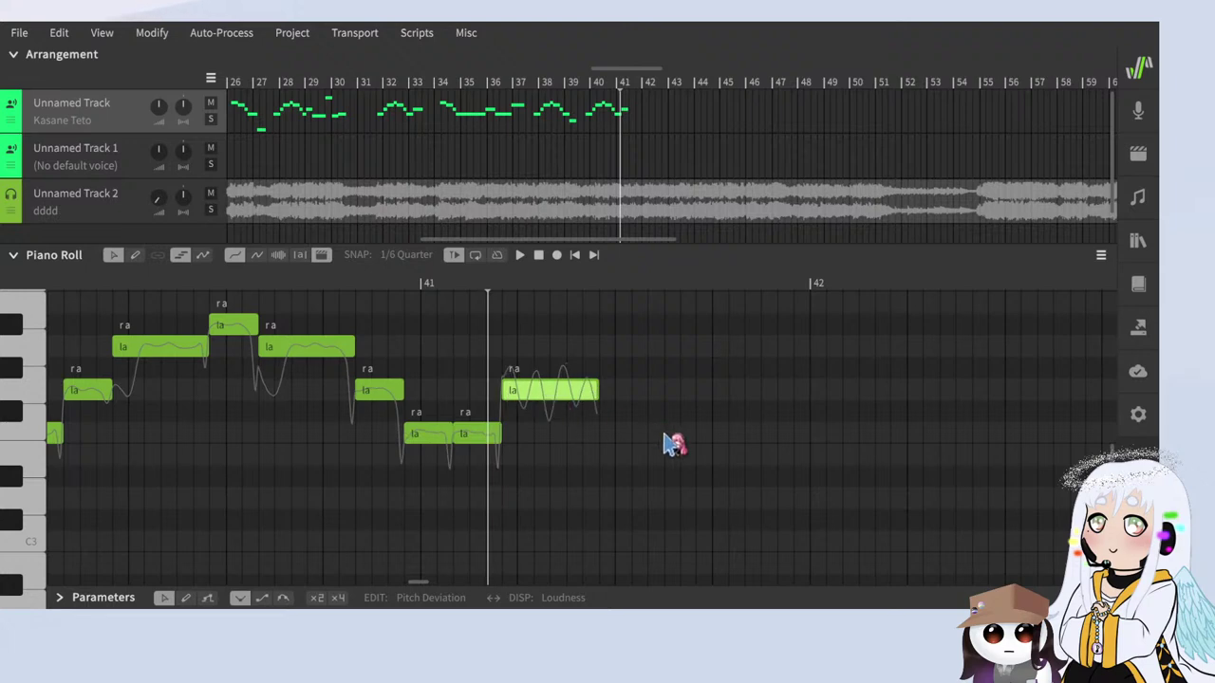
{"action": "scroll", "coordinate": [674, 446], "scroll_direction": "down", "scroll_amount": 3}
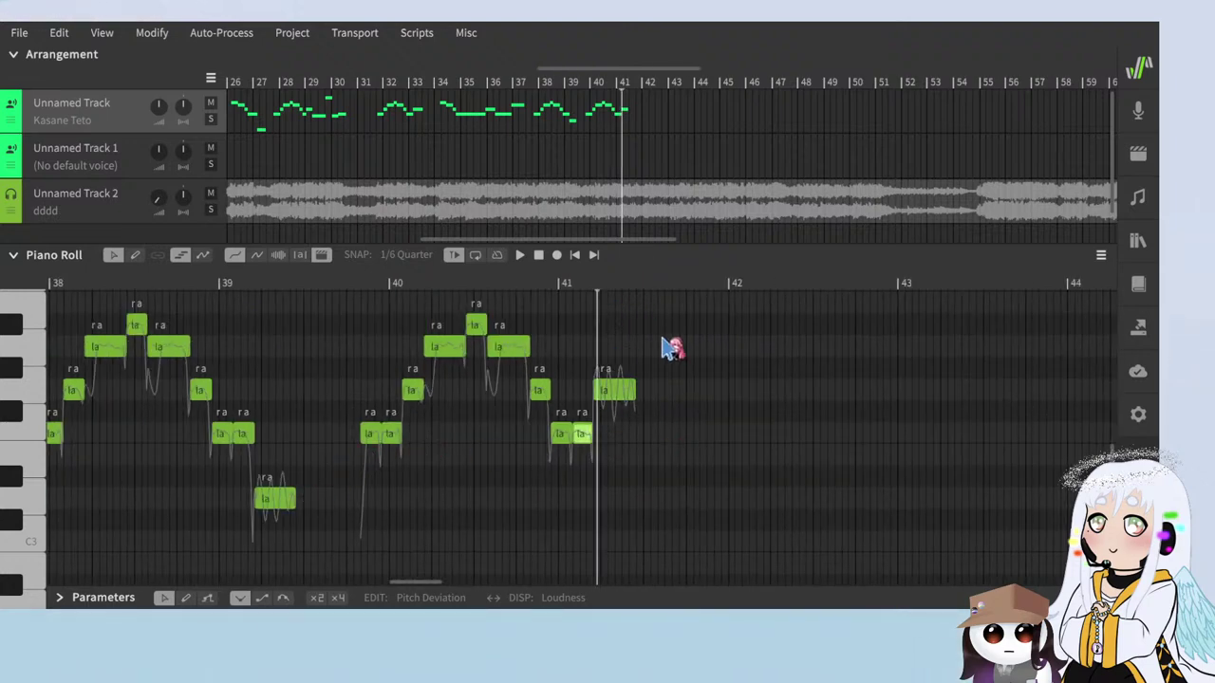
Step: Lengthen the final G3 note in bar 41 to two quarters and play on past its end
{"action": "scroll", "coordinate": [816, 474], "scroll_direction": "up", "scroll_amount": 3}
{"action": "key", "text": "space"}
{"action": "key", "text": "space"}
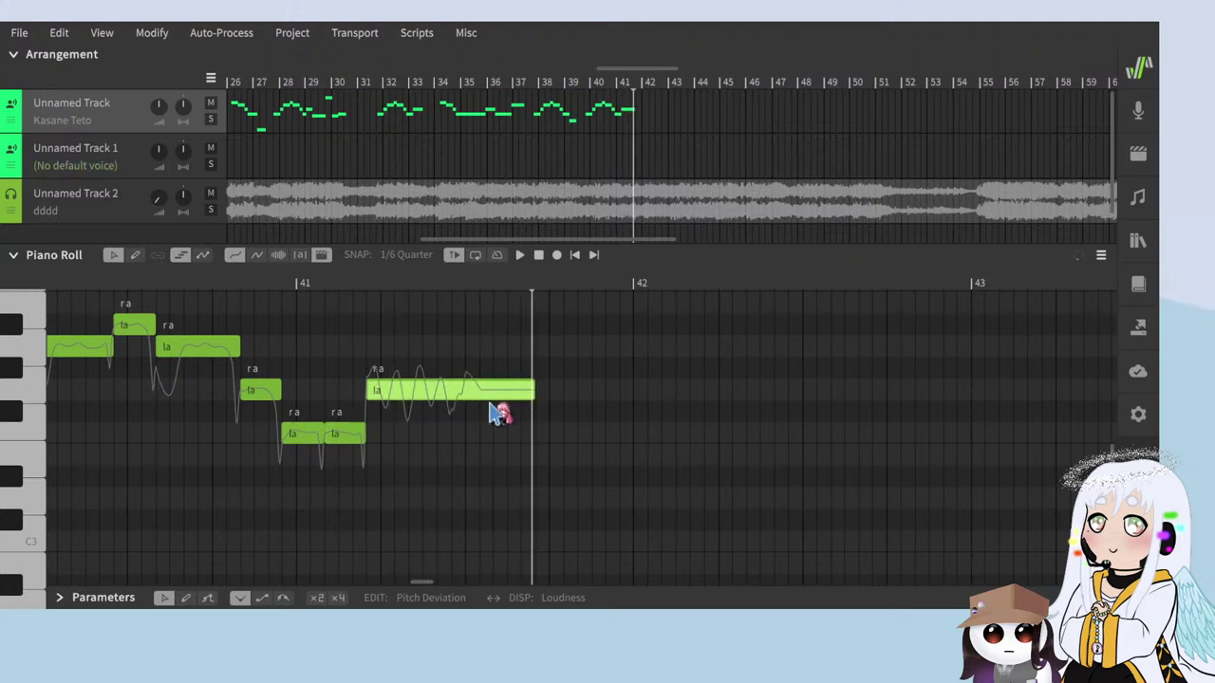
{"action": "key", "text": "space"}
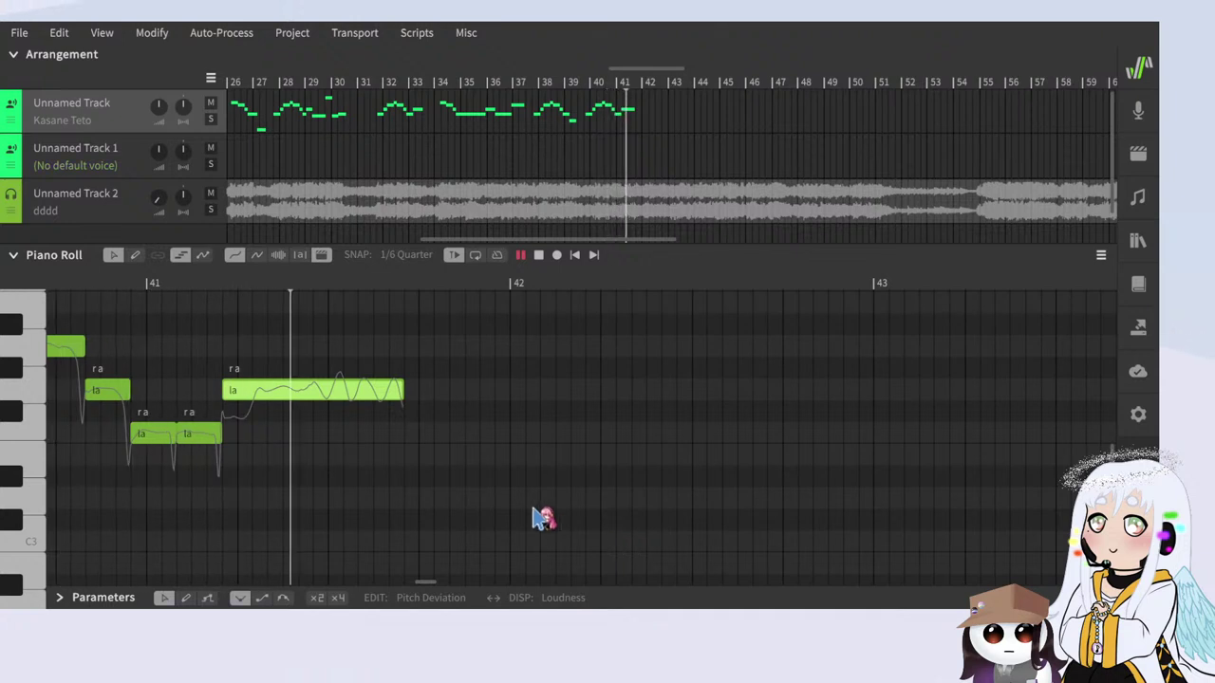
{"action": "key", "text": "space"}
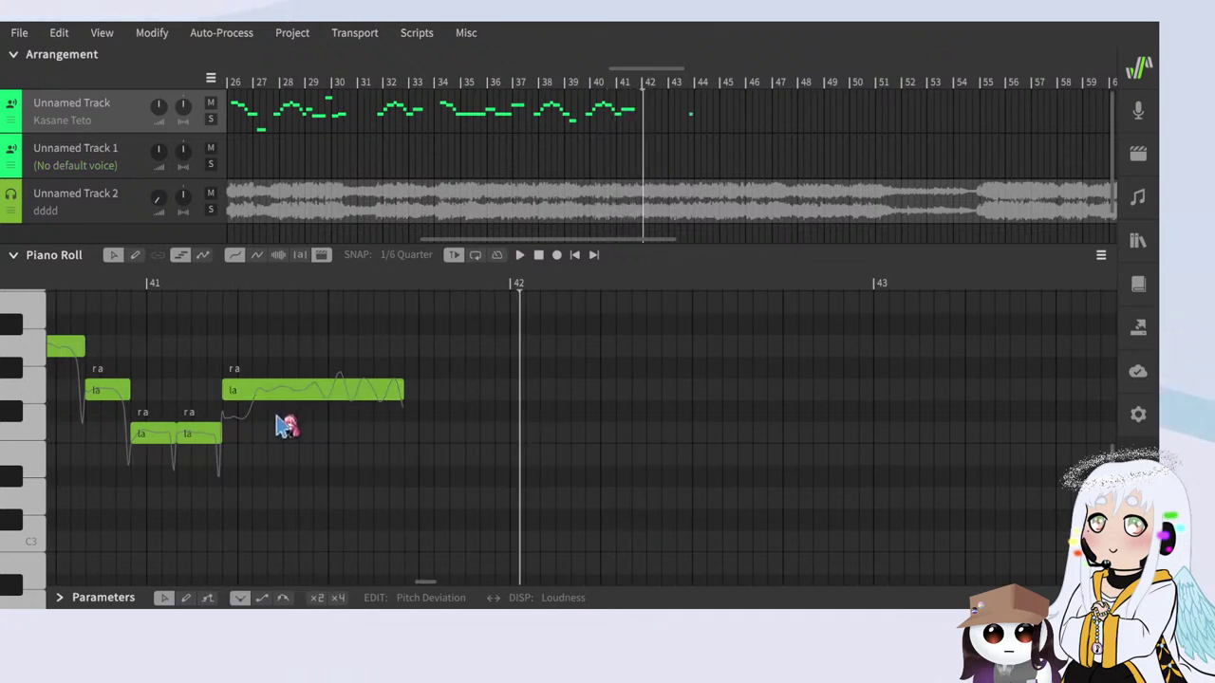
Step: Place a short F3 note one 1/6-quarter snap step after the start of bar 42 and listen to it
{"action": "scroll", "coordinate": [509, 427], "scroll_direction": "down", "scroll_amount": 3}
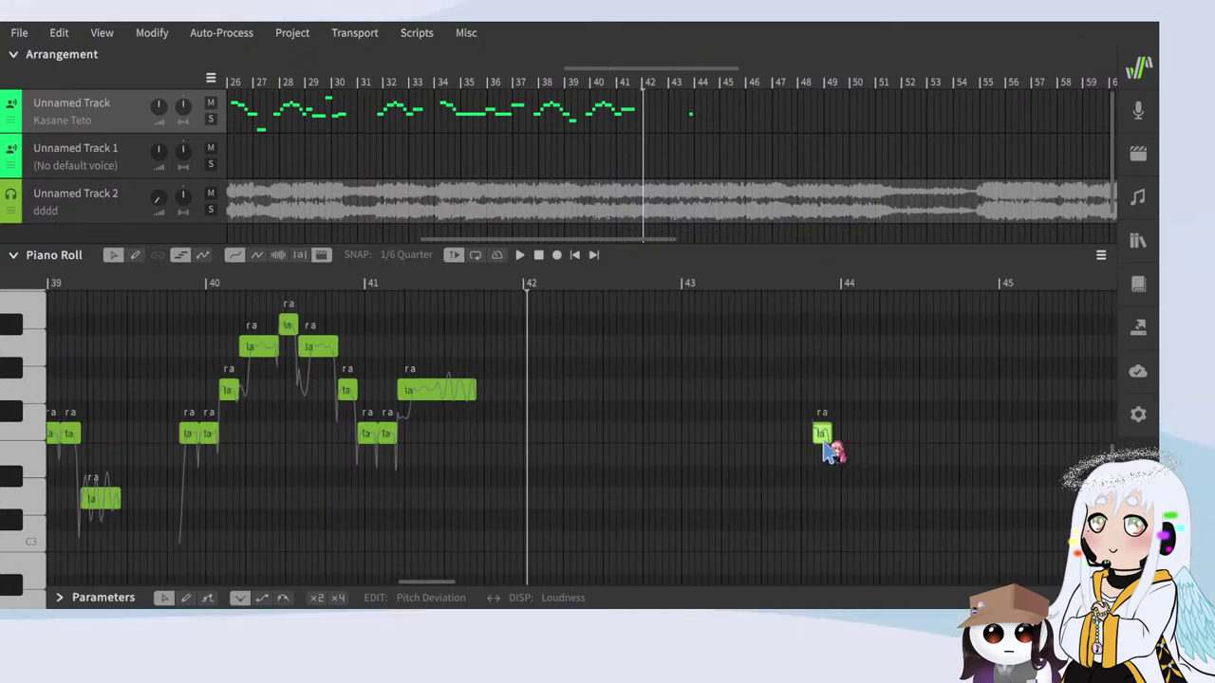
{"action": "left_click_drag", "start_coordinate": [826, 450], "coordinate": [506, 441]}
{"action": "scroll", "coordinate": [560, 443], "scroll_direction": "up", "scroll_amount": 3}
{"action": "scroll", "coordinate": [560, 446], "scroll_direction": "up", "scroll_amount": 2}
{"action": "key", "text": "space"}
{"action": "key", "text": "space"}
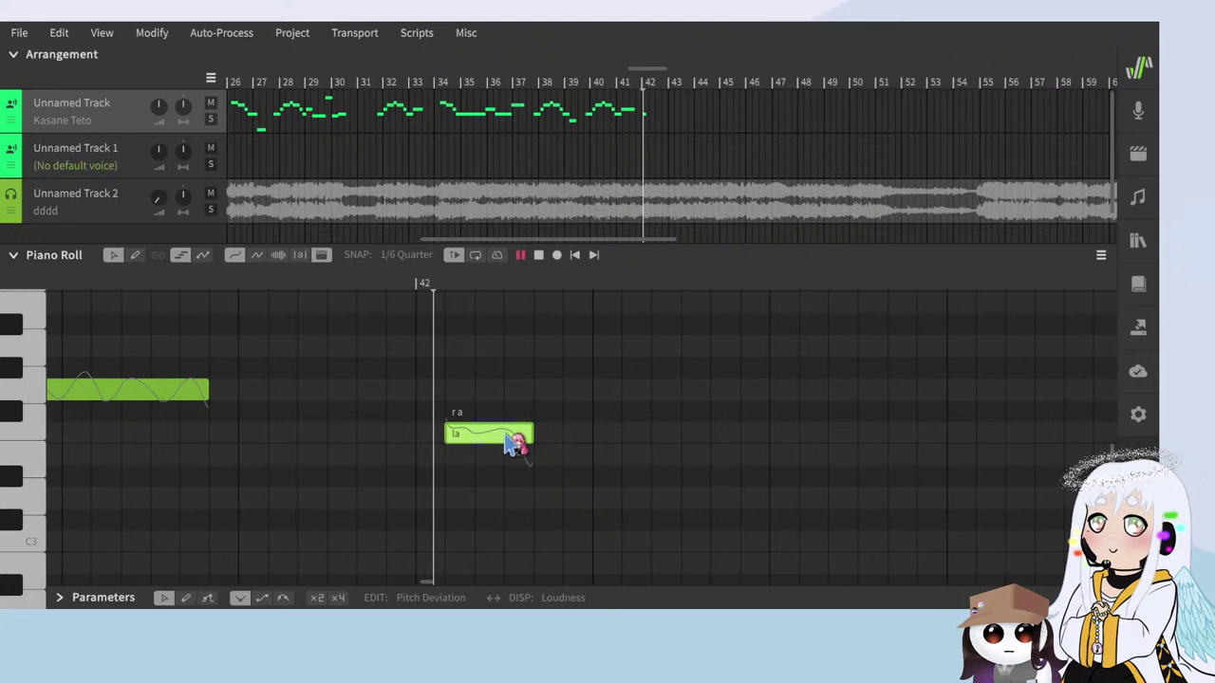
{"action": "scroll", "coordinate": [624, 435], "scroll_direction": "down", "scroll_amount": 3}
{"action": "key", "text": "space"}
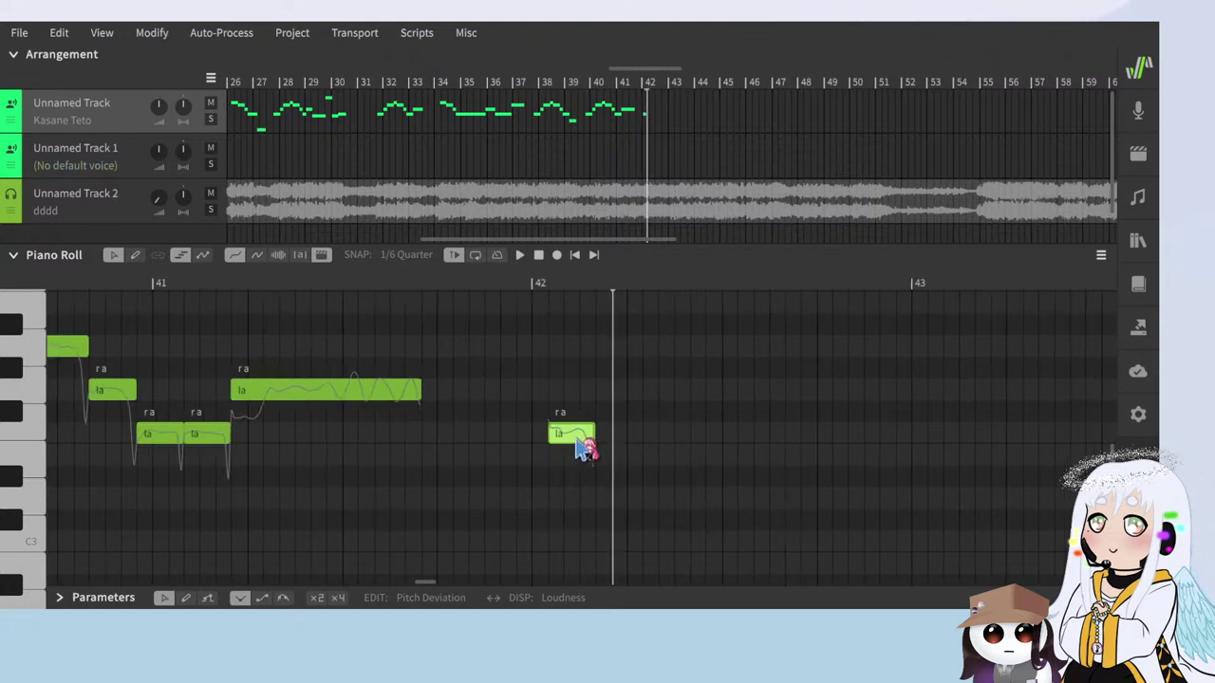
Step: Try the short bar 42 note one snap step later with playback, and undo the shift
{"action": "left_click_drag", "start_coordinate": [576, 437], "coordinate": [591, 438]}
{"action": "left_click", "coordinate": [513, 284]}
{"action": "key", "text": "space"}
{"action": "key", "text": "space"}
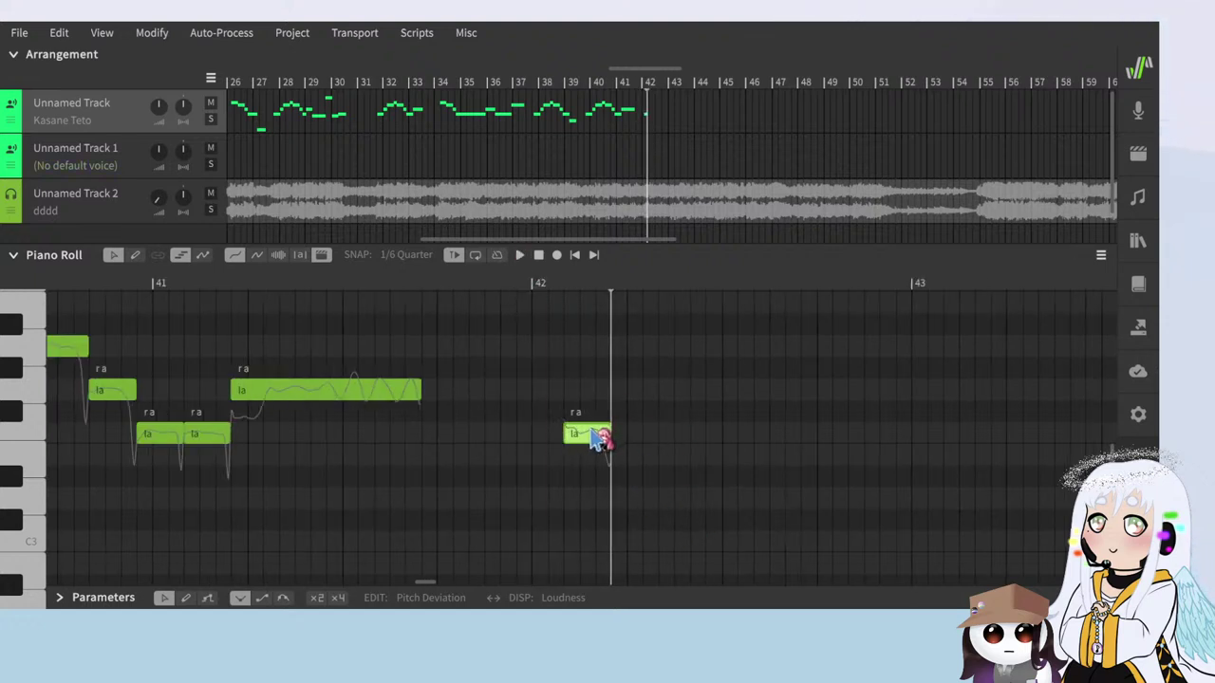
{"action": "key", "text": "ctrl+z"}
Step: Replay the start of bar 42 and raise its short note to G3, checking it against the backing audio
{"action": "left_click", "coordinate": [496, 285]}
{"action": "key", "text": "space"}
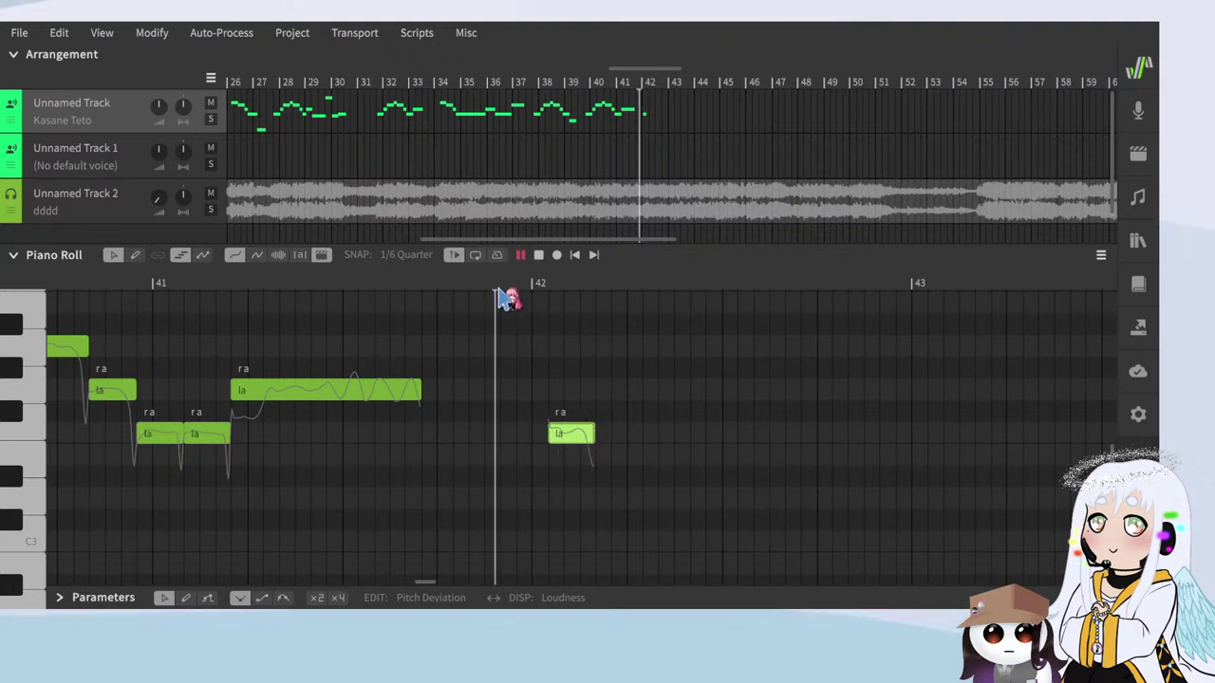
{"action": "key", "text": "space"}
{"action": "left_click_drag", "start_coordinate": [573, 432], "coordinate": [571, 389]}
{"action": "left_click", "coordinate": [531, 285]}
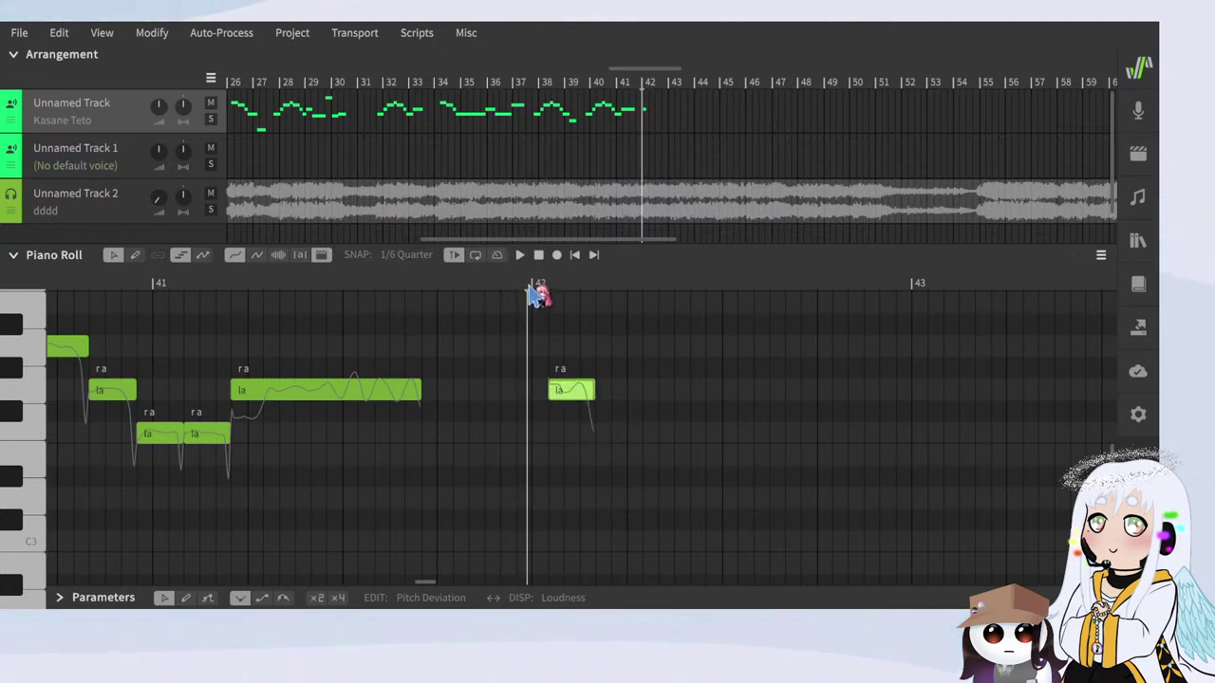
{"action": "key", "text": "space"}
{"action": "key", "text": "space"}
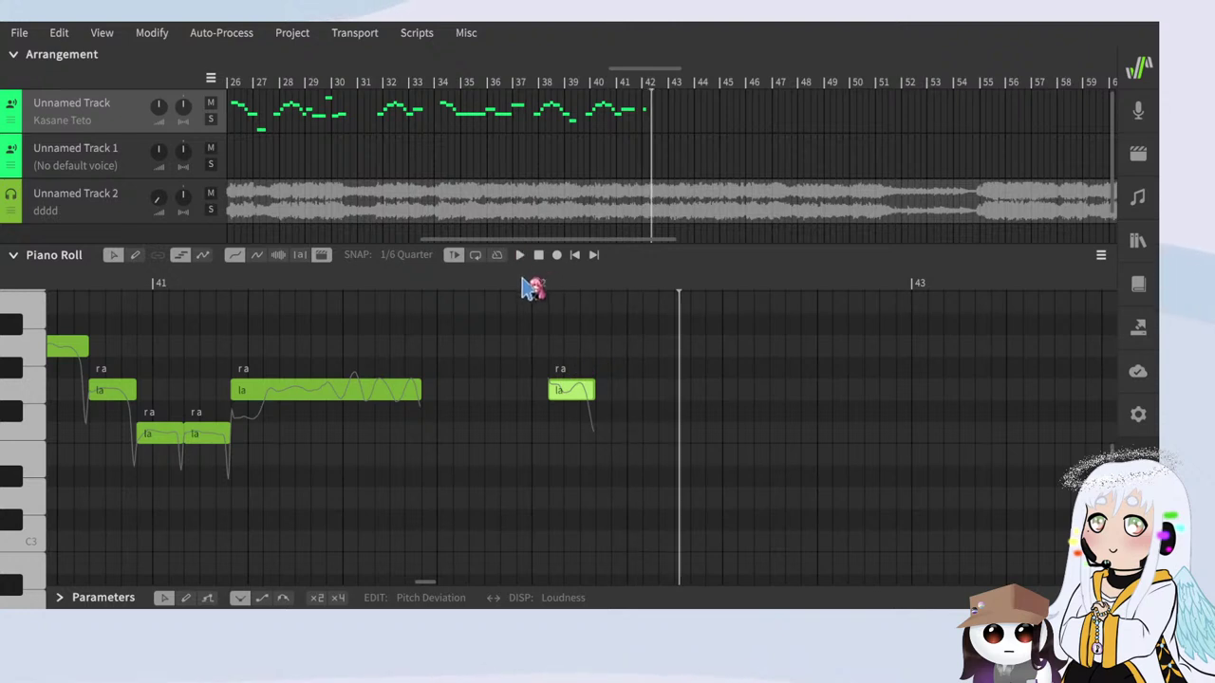
{"action": "left_click", "coordinate": [532, 285]}
{"action": "key", "text": "space"}
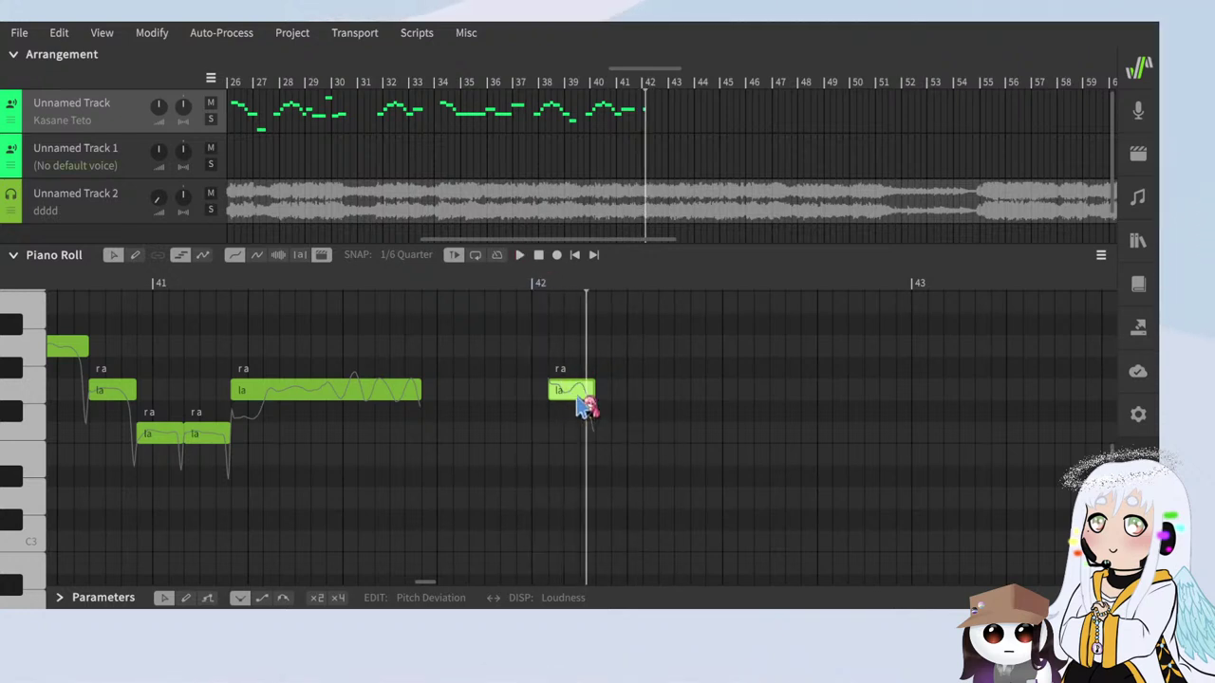
Step: Shift the short G3 note in bar 42 one snap step later, replaying the passage before and after the move
{"action": "left_click", "coordinate": [461, 285]}
{"action": "key", "text": "space"}
{"action": "key", "text": "space"}
{"action": "left_click_drag", "start_coordinate": [591, 399], "coordinate": [610, 396]}
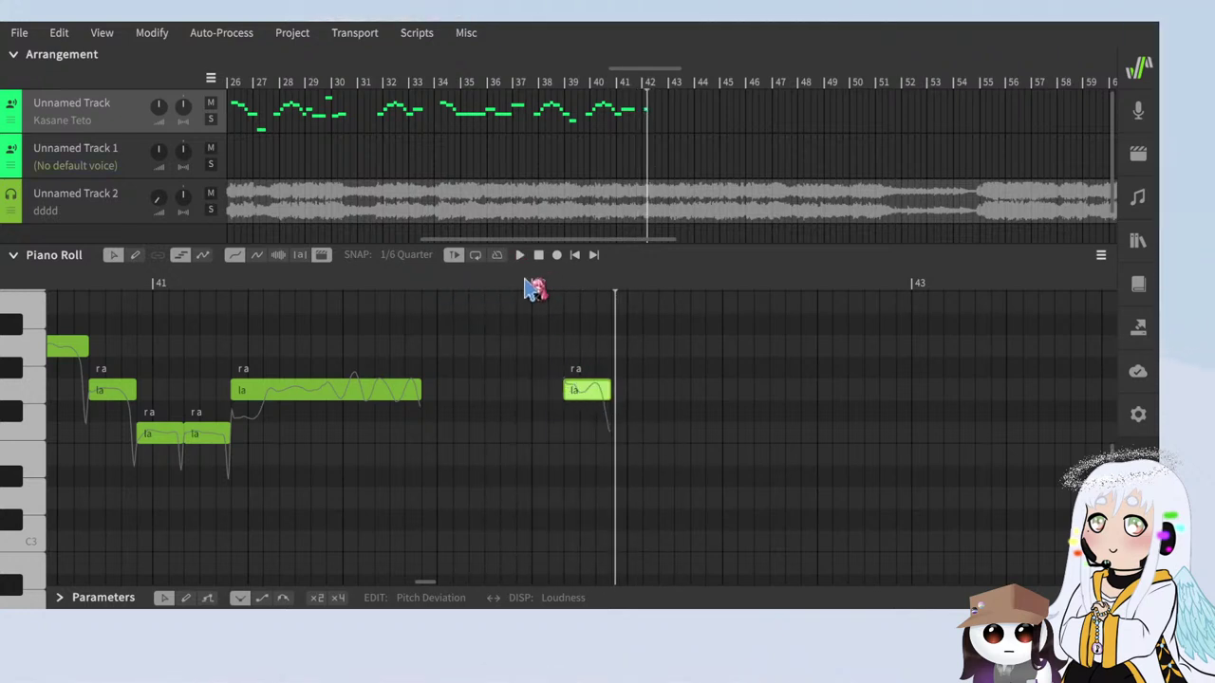
{"action": "left_click", "coordinate": [529, 287]}
{"action": "key", "text": "space"}
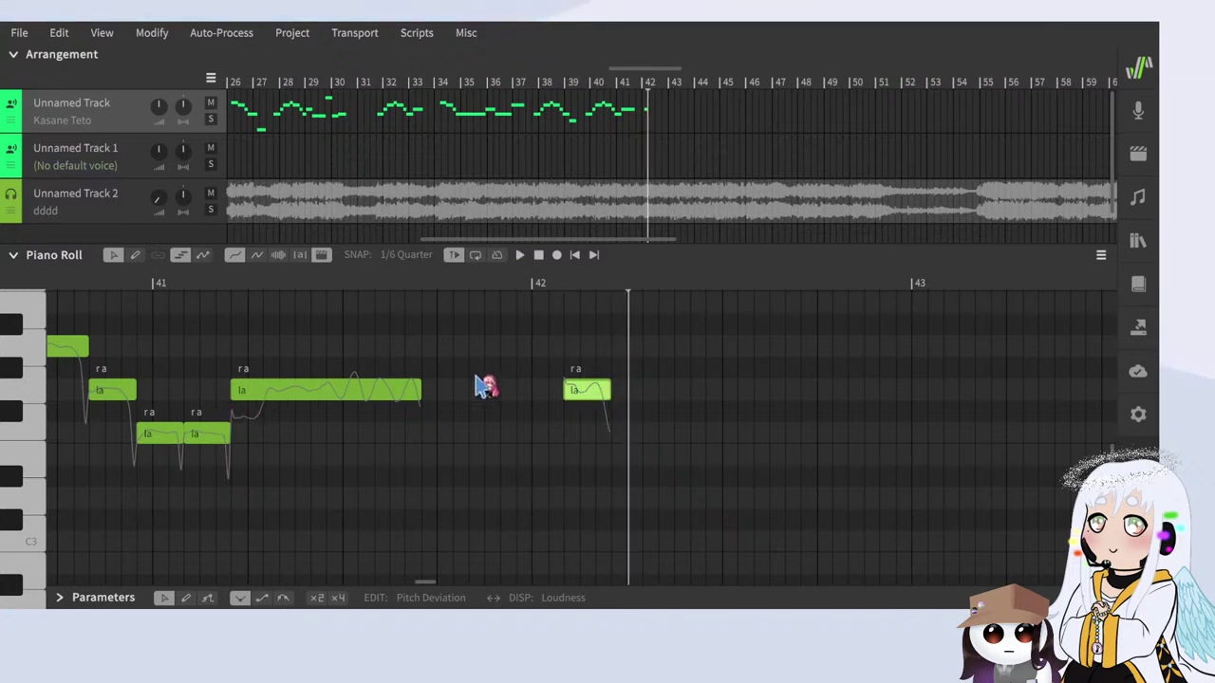
Step: Copy the quarter A3 note from bar 40 to directly after the short G3 note in bar 42 and play both notes
{"action": "scroll", "coordinate": [789, 387], "scroll_direction": "down", "scroll_amount": 3}
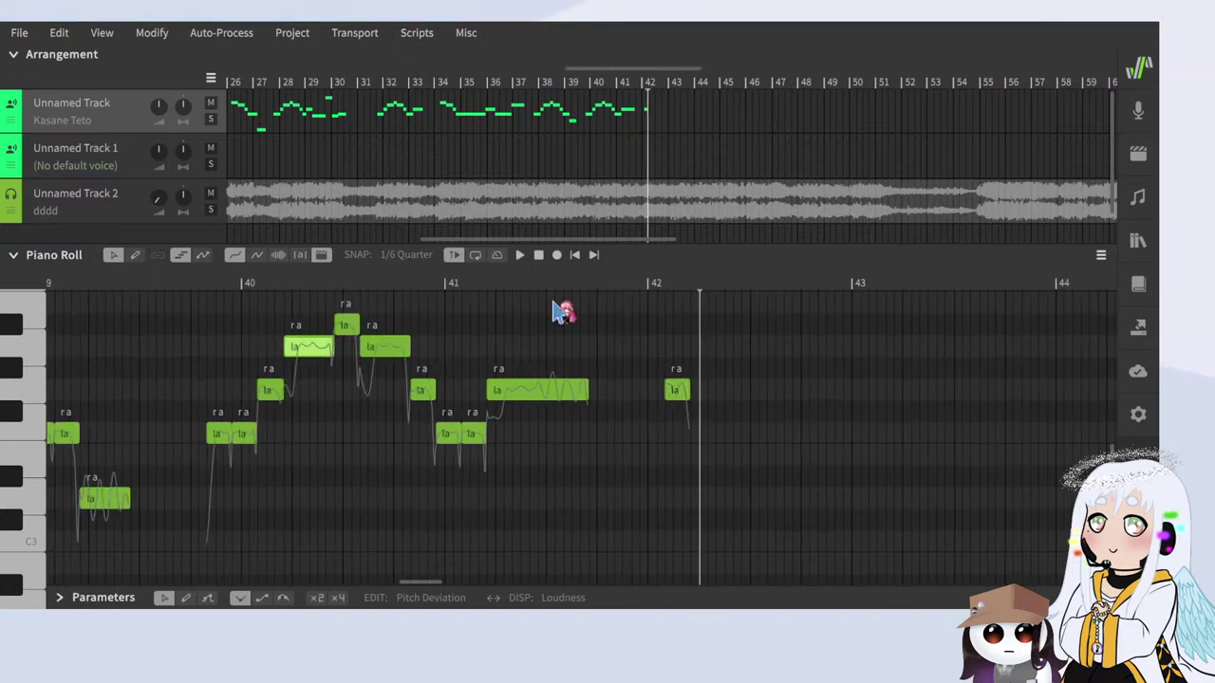
{"action": "left_click_drag", "start_coordinate": [316, 353], "coordinate": [712, 357]}
{"action": "scroll", "coordinate": [712, 356], "scroll_direction": "up", "scroll_amount": 3}
{"action": "left_click", "coordinate": [589, 283]}
{"action": "scroll", "coordinate": [689, 350], "scroll_direction": "up", "scroll_amount": 3}
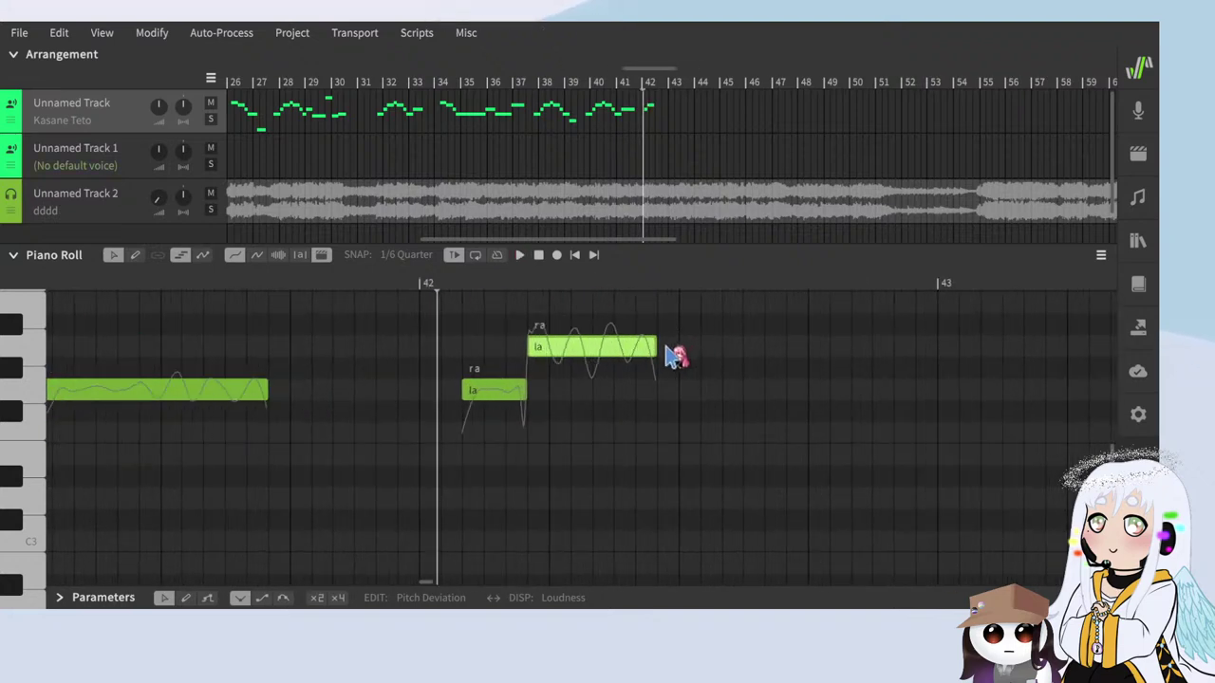
{"action": "scroll", "coordinate": [542, 372], "scroll_direction": "down", "scroll_amount": 3}
{"action": "scroll", "coordinate": [539, 374], "scroll_direction": "up", "scroll_amount": 3}
{"action": "key", "text": "space"}
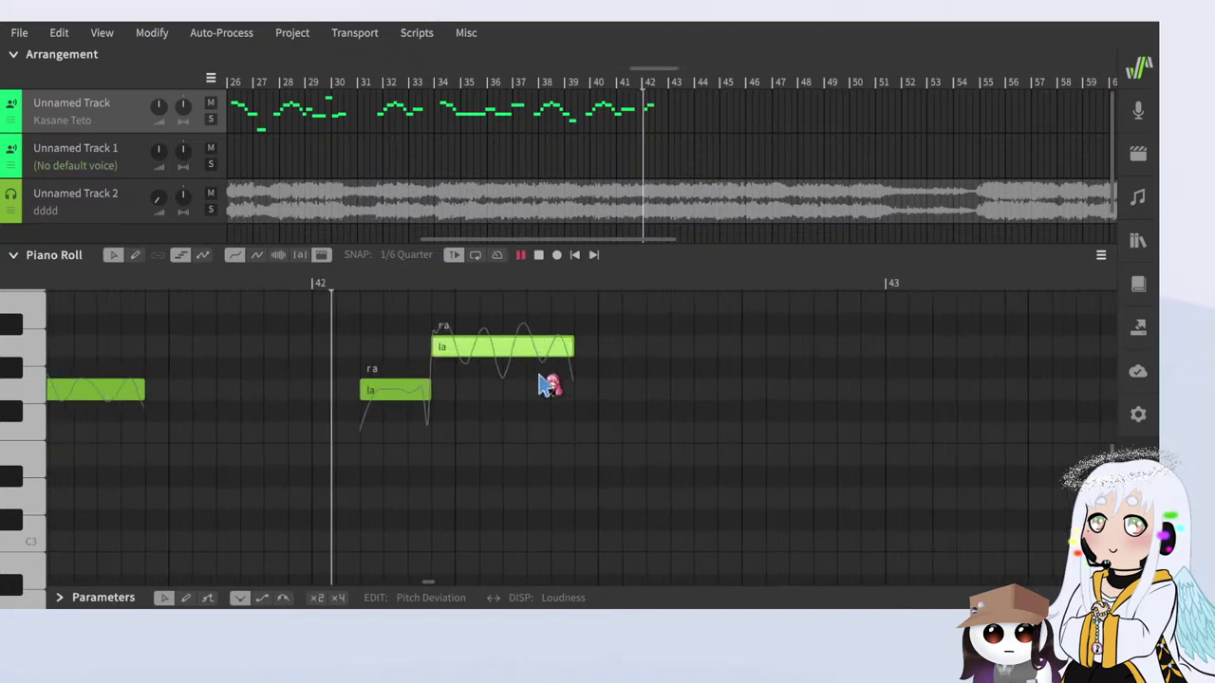
{"action": "left_click", "coordinate": [325, 284]}
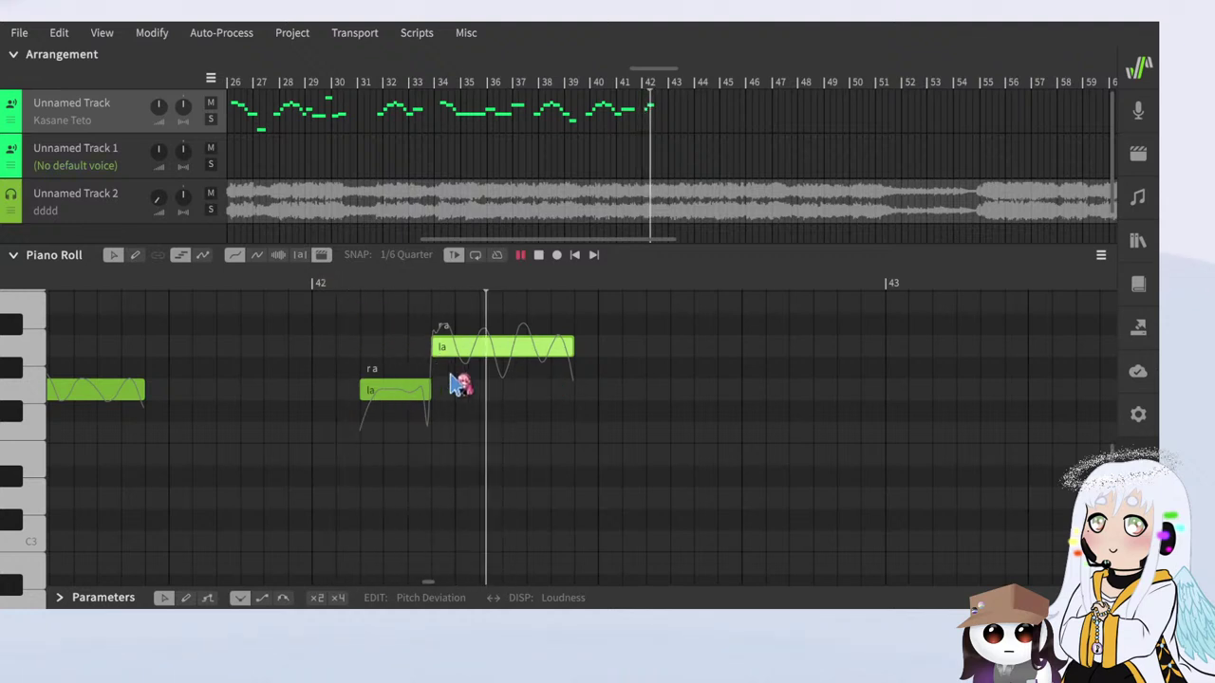
{"action": "key", "text": "space"}
Step: Copy the short G3 note to directly after the A3 note, and add a quarter F3 note behind it
{"action": "left_click", "coordinate": [399, 397]}
{"action": "left_click", "coordinate": [603, 380]}
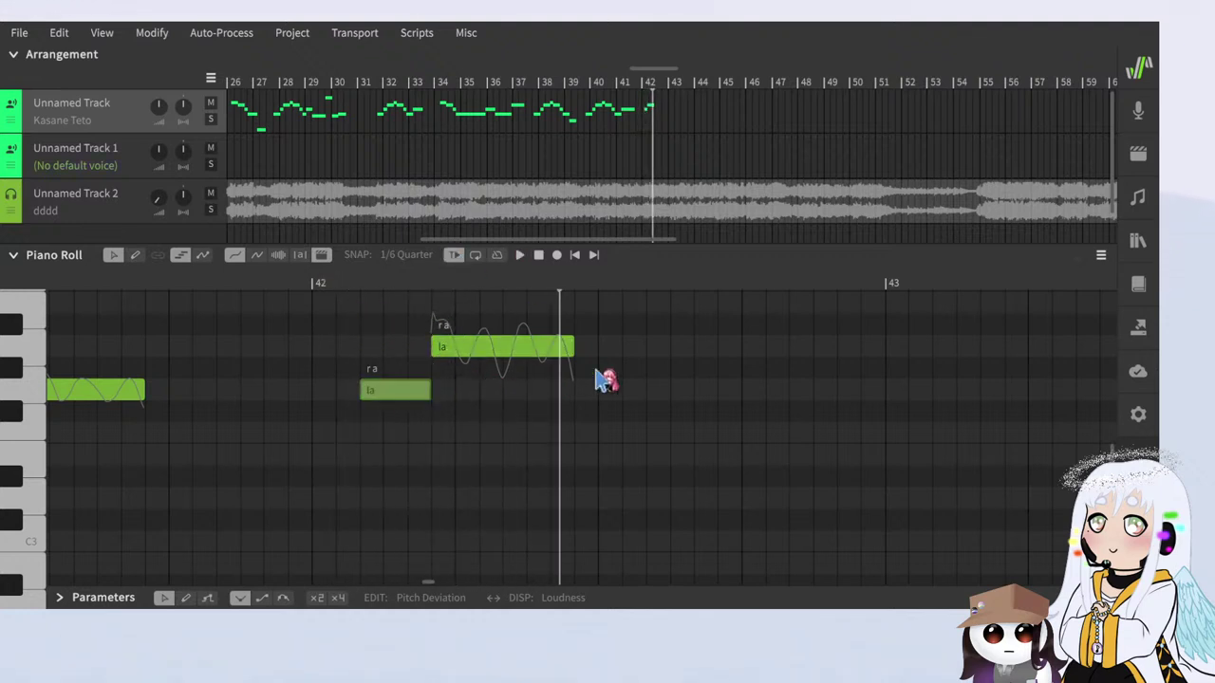
{"action": "left_click_drag", "start_coordinate": [415, 391], "coordinate": [618, 397]}
{"action": "left_click", "coordinate": [524, 344]}
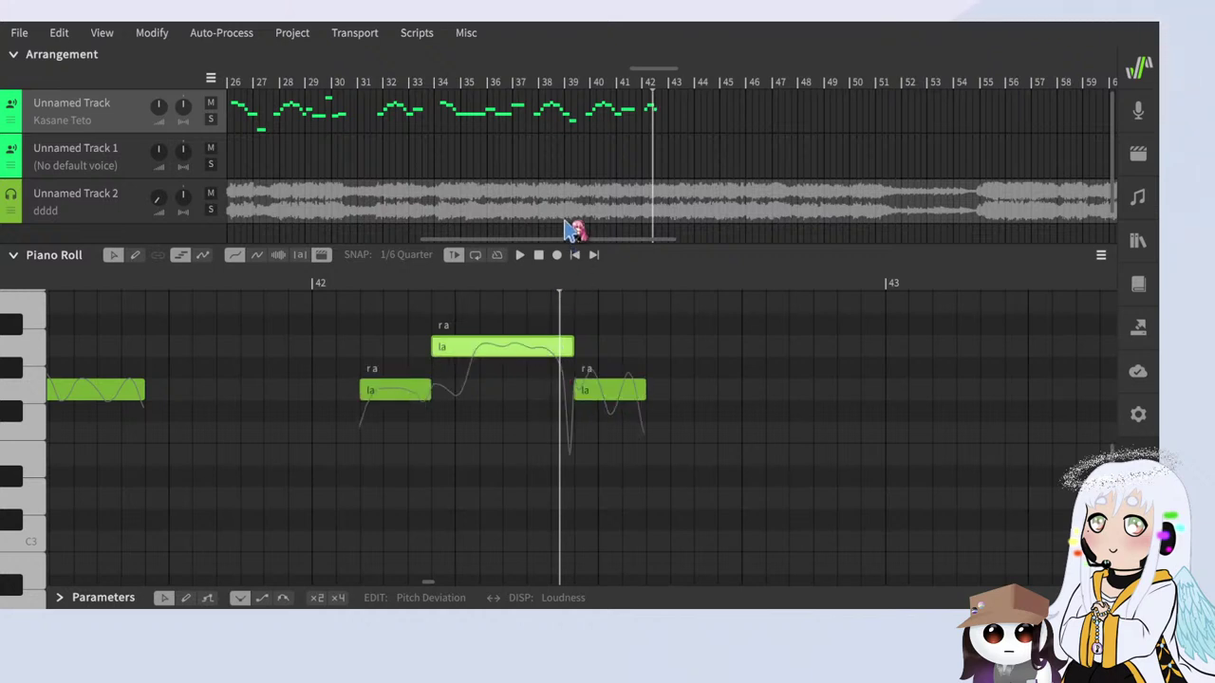
{"action": "left_click_drag", "start_coordinate": [495, 353], "coordinate": [708, 443]}
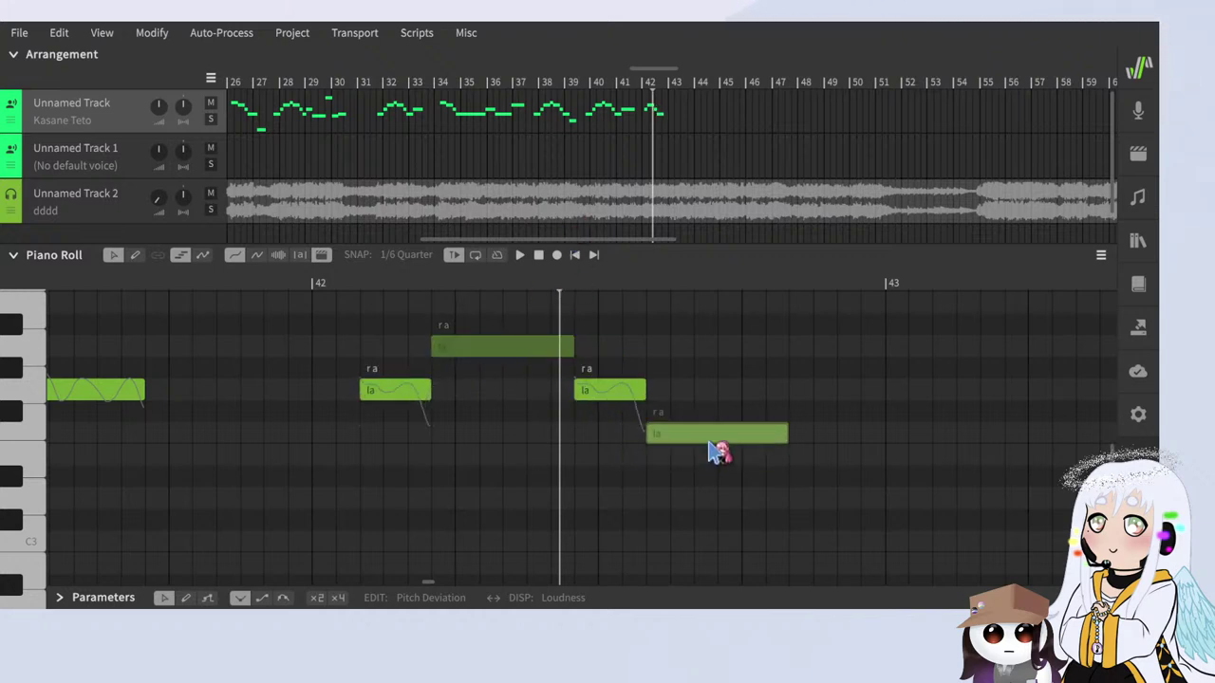
Step: Add a quarter G3 note directly after the F3 note, and put the quarter A3 note back between the two short G3 notes
{"action": "left_click_drag", "start_coordinate": [534, 361], "coordinate": [892, 396]}
{"action": "scroll", "coordinate": [512, 427], "scroll_direction": "down", "scroll_amount": 7}
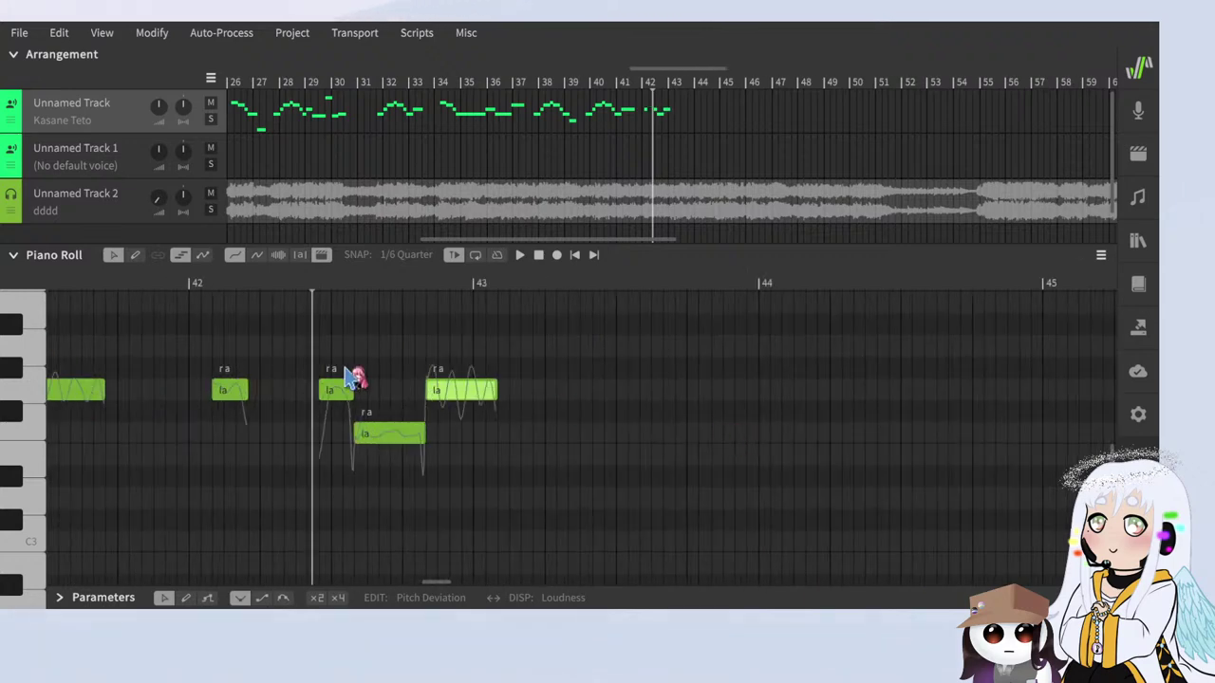
{"action": "scroll", "coordinate": [323, 368], "scroll_direction": "up", "scroll_amount": 1}
{"action": "double_click", "coordinate": [253, 278]}
{"action": "left_click", "coordinate": [290, 353]}
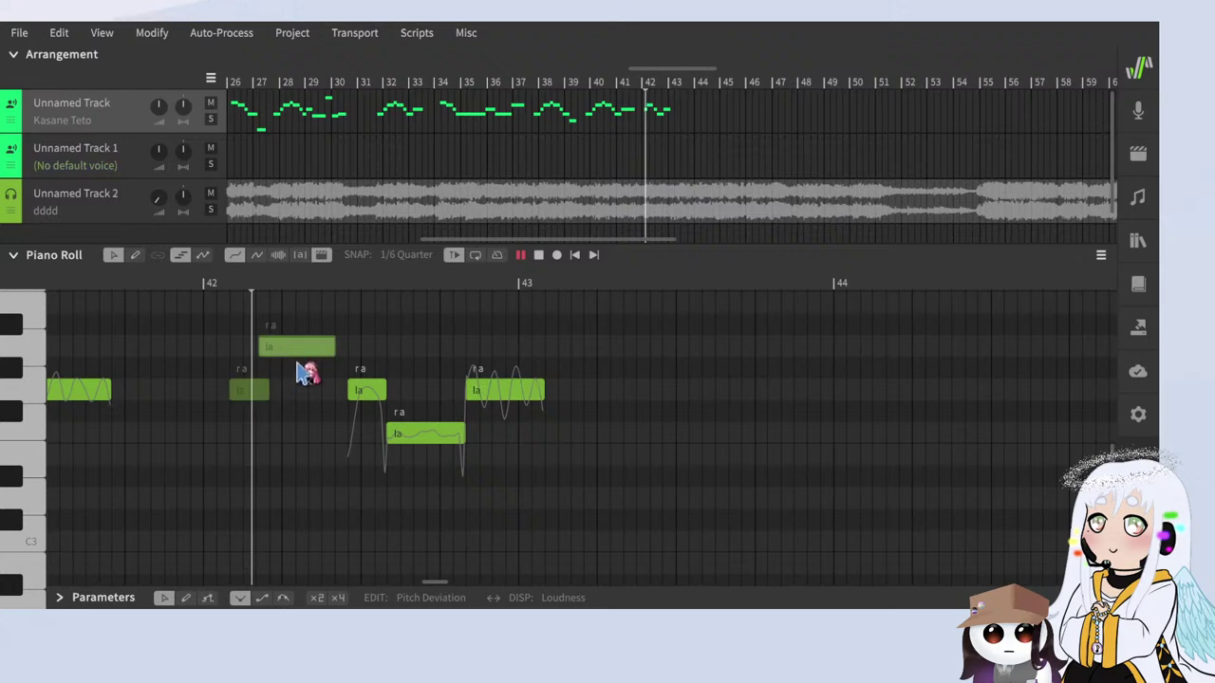
{"action": "scroll", "coordinate": [304, 360], "scroll_direction": "up", "scroll_amount": 1}
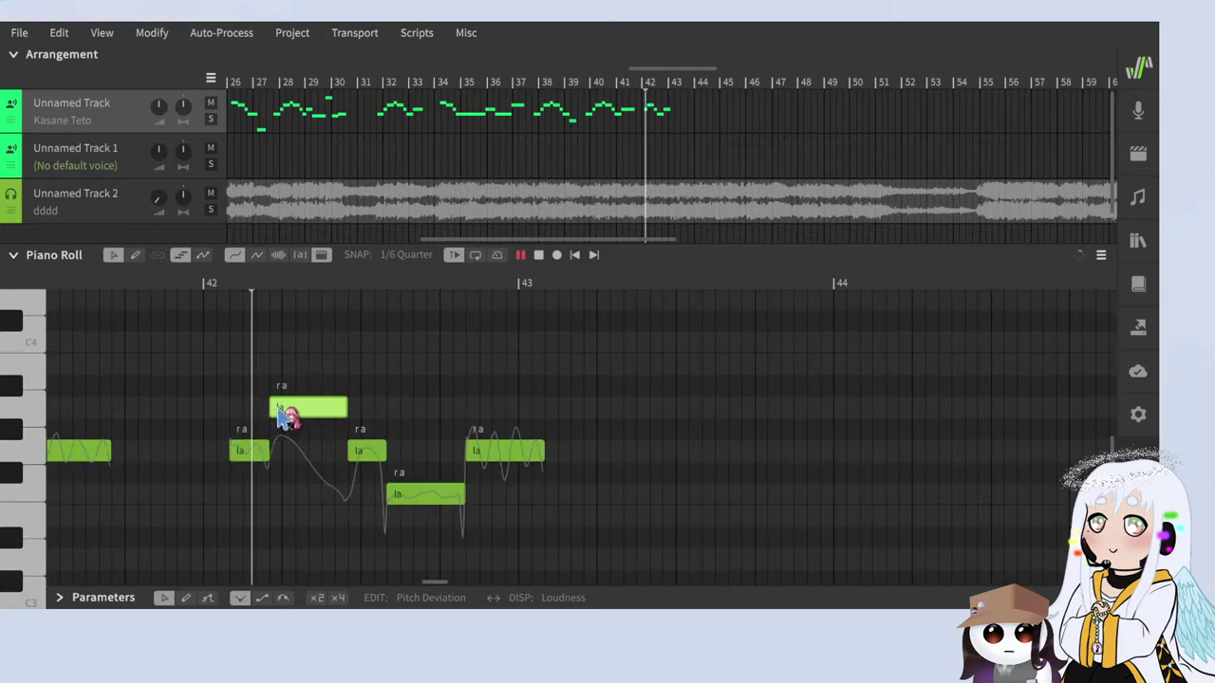
{"action": "key", "text": "space"}
Step: Replay the bar 42 phrase from its first short note into the start of bar 43
{"action": "scroll", "coordinate": [408, 439], "scroll_direction": "up", "scroll_amount": 3}
{"action": "scroll", "coordinate": [456, 436], "scroll_direction": "down", "scroll_amount": 4}
{"action": "scroll", "coordinate": [490, 425], "scroll_direction": "down", "scroll_amount": 5}
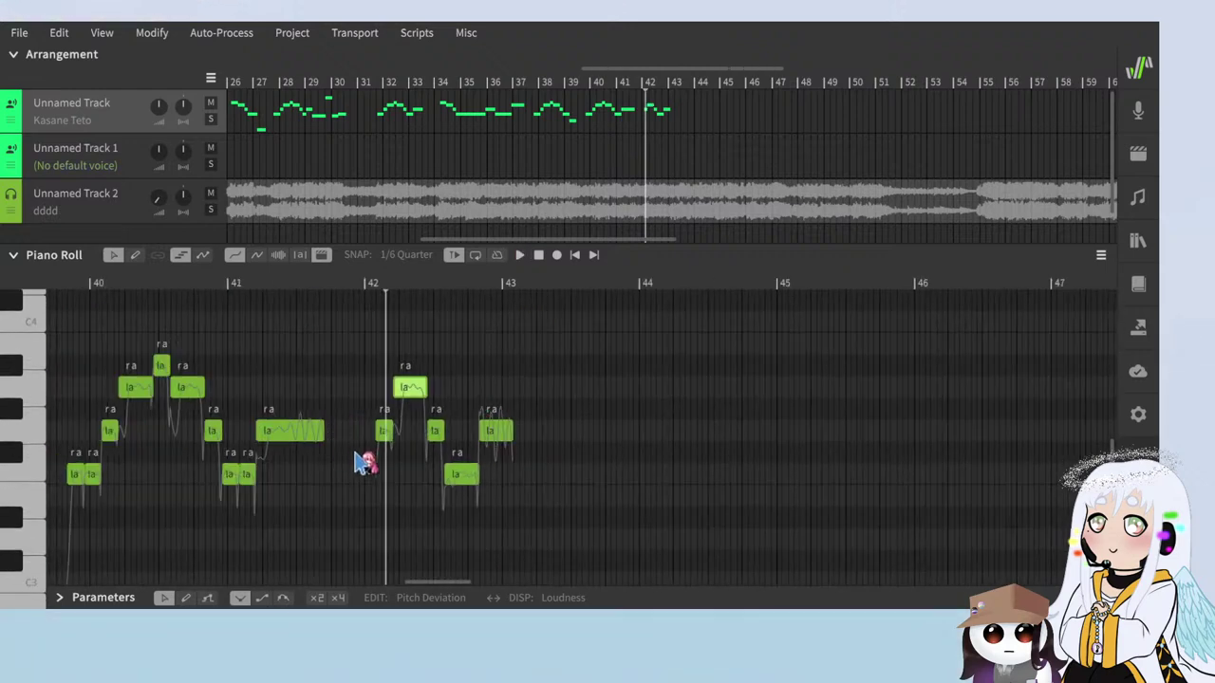
{"action": "scroll", "coordinate": [364, 463], "scroll_direction": "up", "scroll_amount": 2}
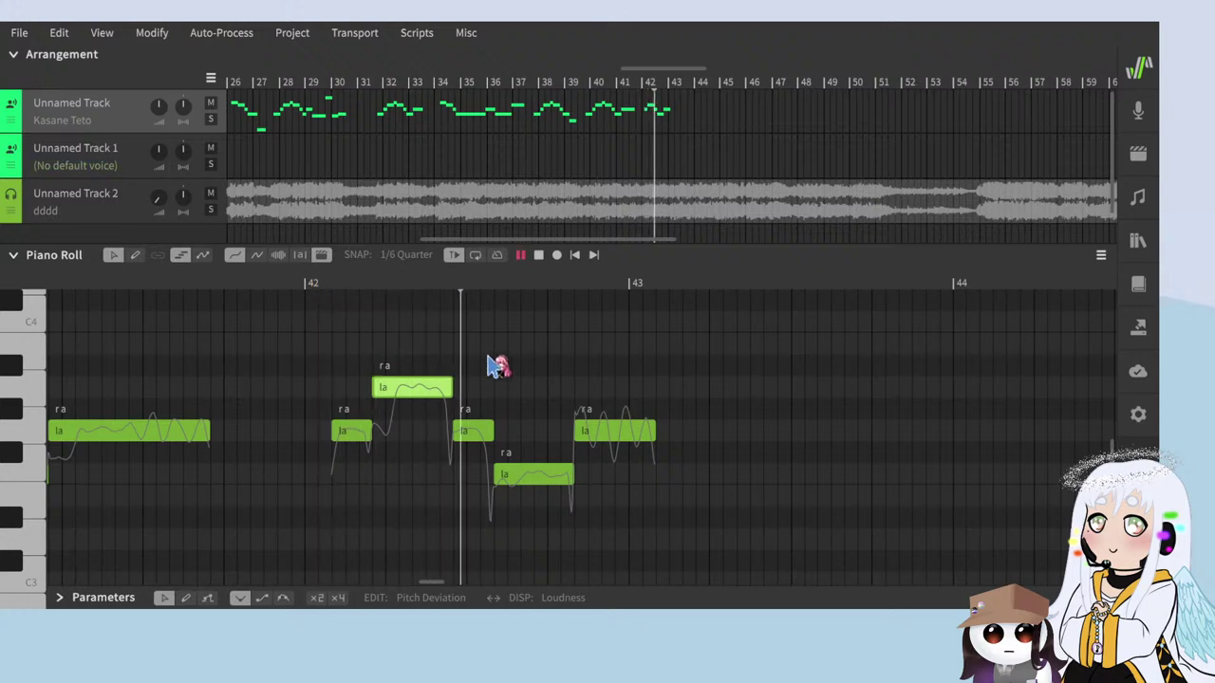
{"action": "key", "text": "space"}
Step: Add a quarter F3 note in bar 43 directly after the last G3 note and play on past it
{"action": "key", "text": "ctrl+z"}
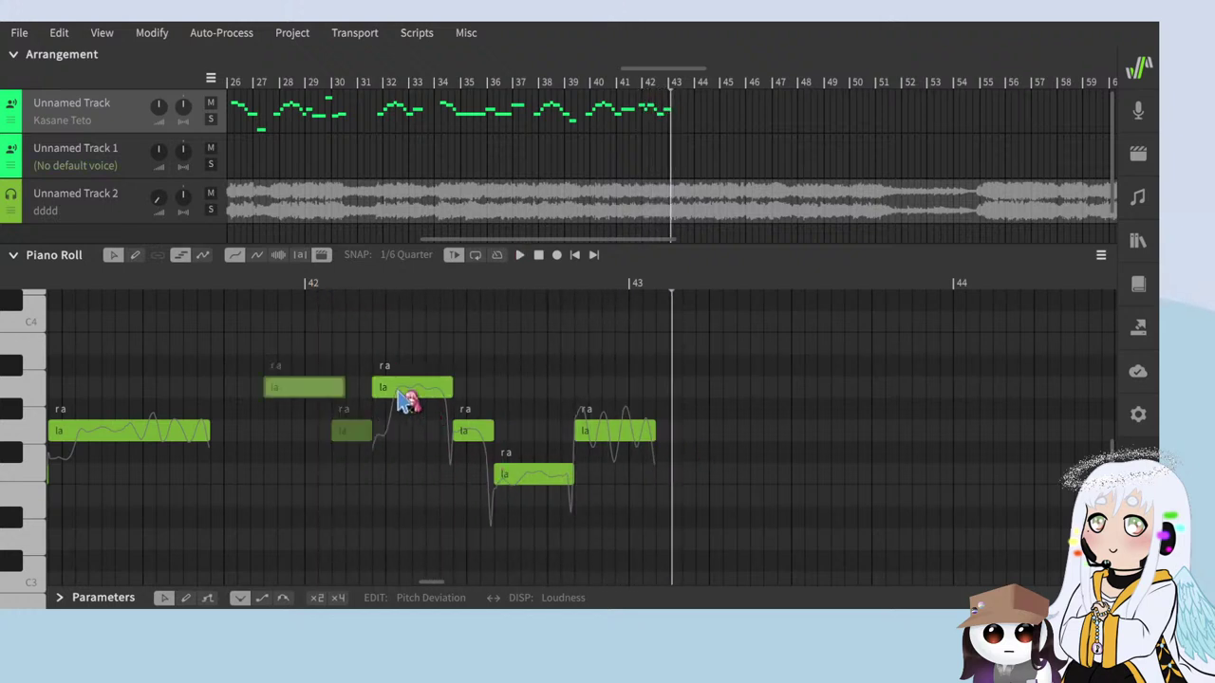
{"action": "left_click_drag", "start_coordinate": [355, 384], "coordinate": [697, 482]}
{"action": "scroll", "coordinate": [510, 462], "scroll_direction": "down", "scroll_amount": 3}
{"action": "key", "text": "space"}
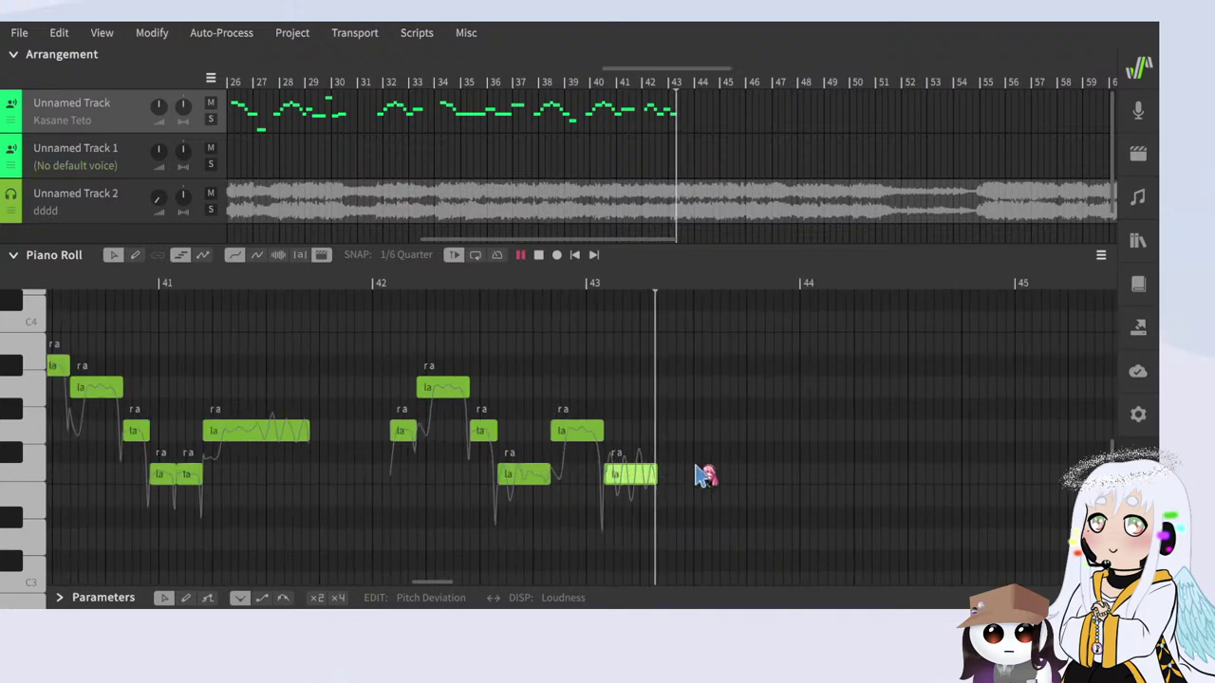
Step: Replay the whole melody from just before bar 32 through the last note in bar 43
{"action": "scroll", "coordinate": [825, 446], "scroll_direction": "down", "scroll_amount": 5}
{"action": "scroll", "coordinate": [868, 441], "scroll_direction": "down", "scroll_amount": 5}
{"action": "scroll", "coordinate": [749, 364], "scroll_direction": "up", "scroll_amount": 3}
{"action": "key", "text": "space"}
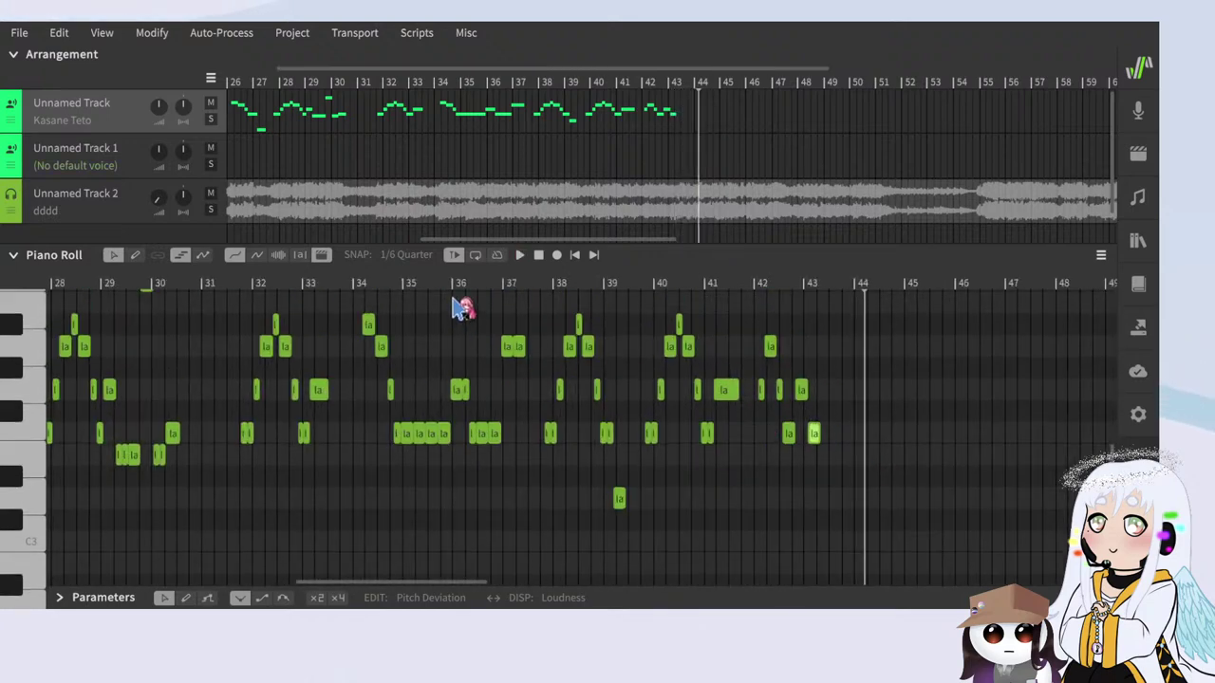
{"action": "left_click", "coordinate": [239, 286]}
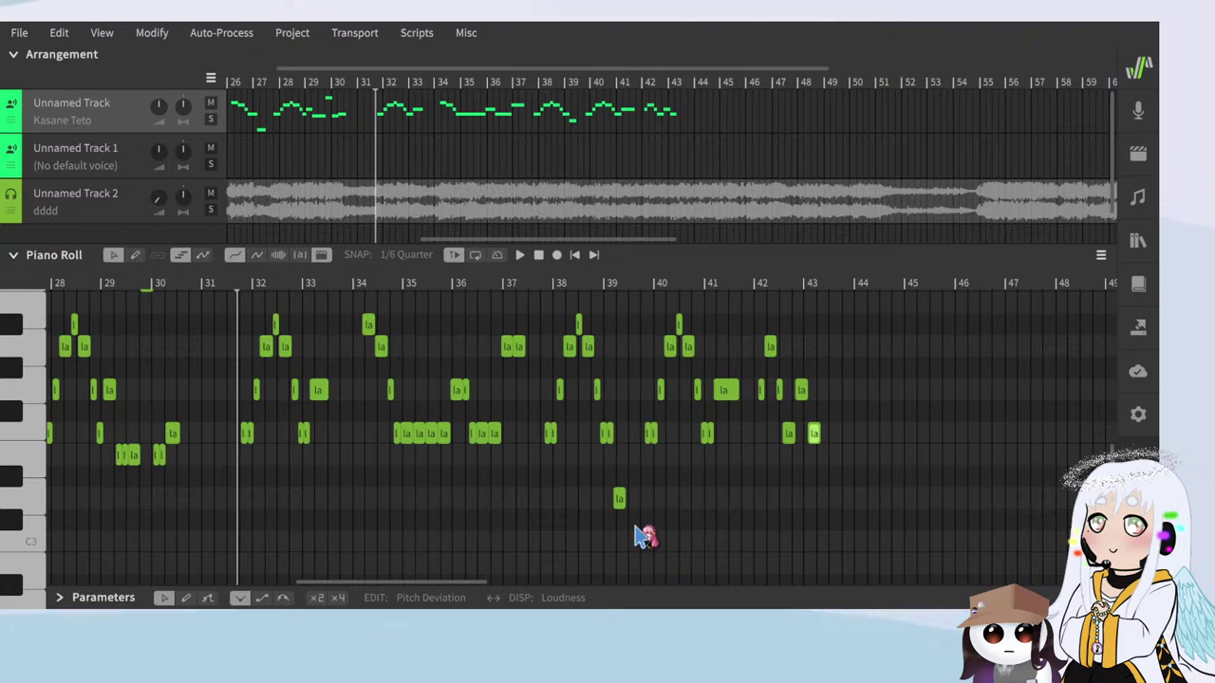
{"action": "scroll", "coordinate": [555, 464], "scroll_direction": "up", "scroll_amount": 3}
{"action": "scroll", "coordinate": [512, 465], "scroll_direction": "down", "scroll_amount": 5}
{"action": "key", "text": "space"}
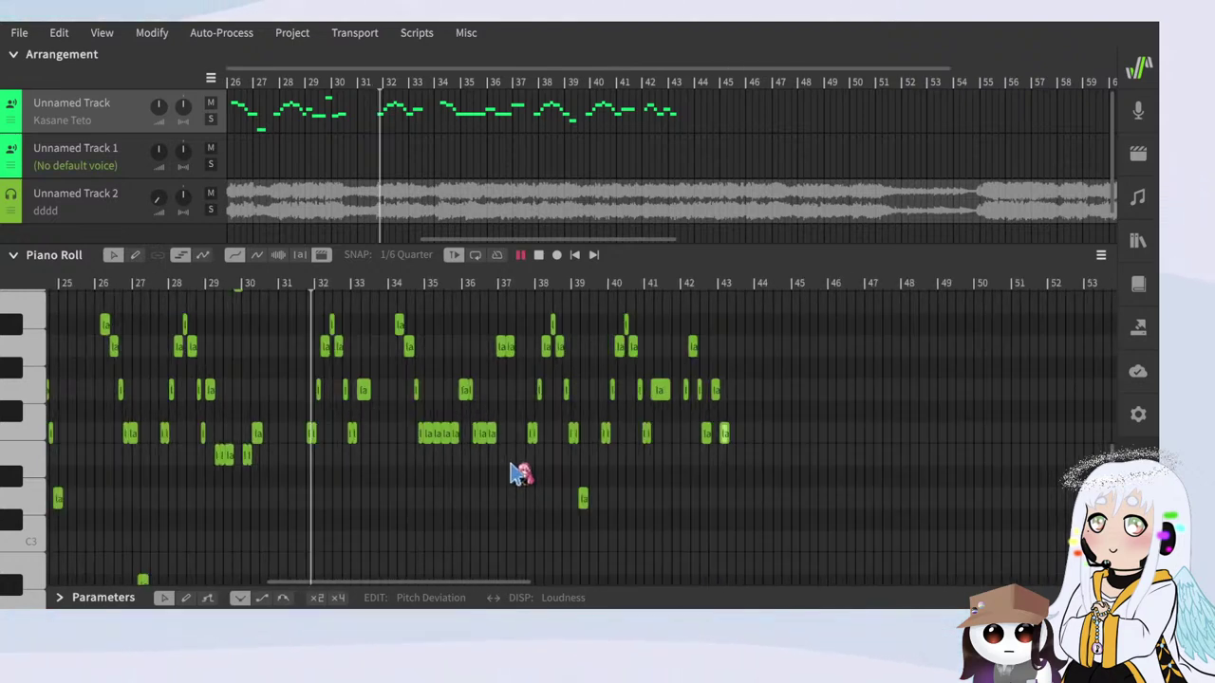
{"action": "scroll", "coordinate": [336, 483], "scroll_direction": "up", "scroll_amount": 2}
{"action": "scroll", "coordinate": [445, 458], "scroll_direction": "up", "scroll_amount": 3}
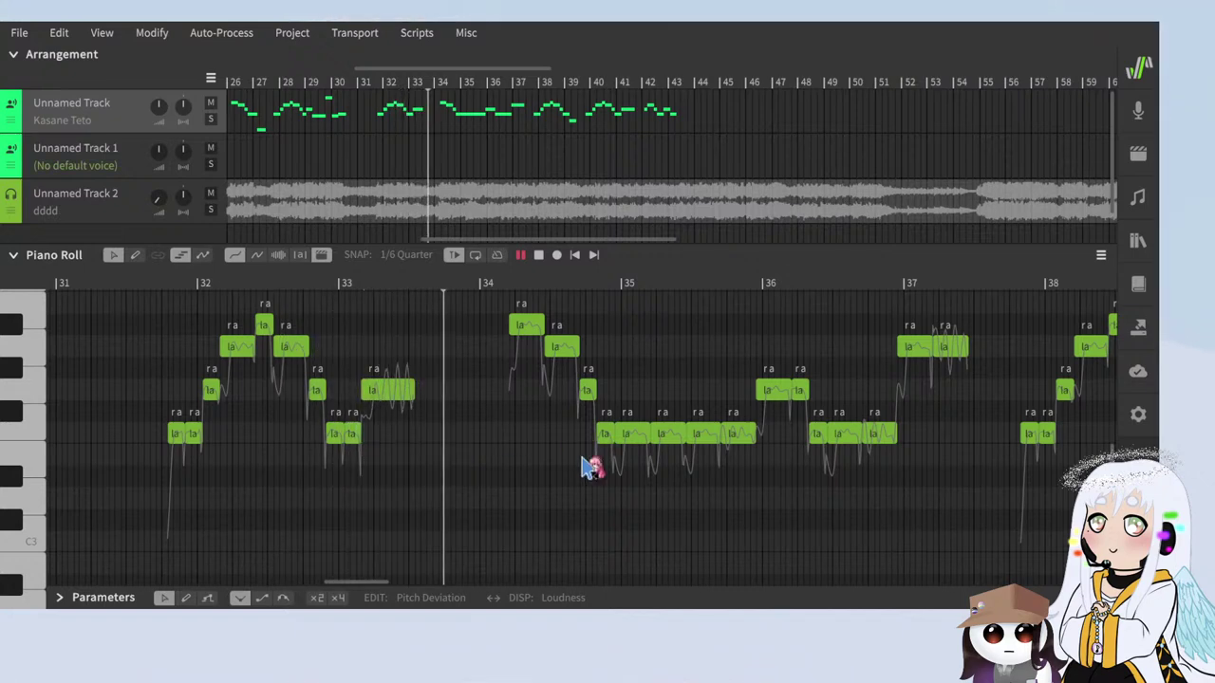
{"action": "scroll", "coordinate": [574, 472], "scroll_direction": "up", "scroll_amount": 2}
{"action": "scroll", "coordinate": [645, 493], "scroll_direction": "down", "scroll_amount": 1}
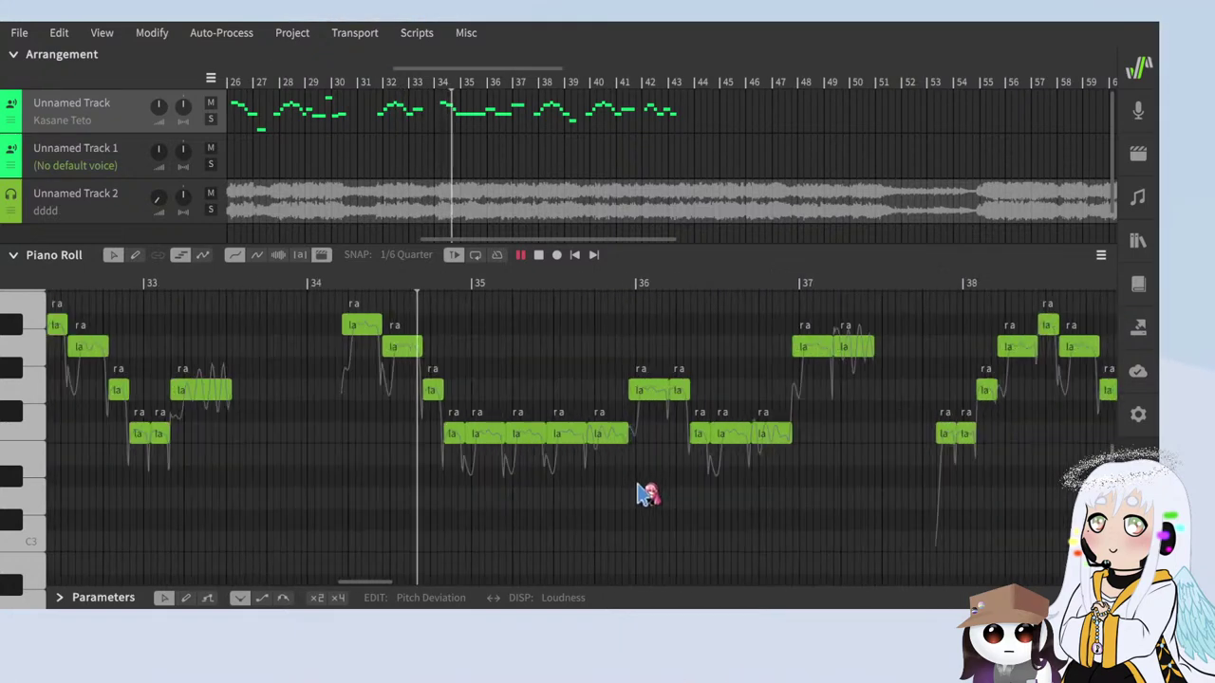
{"action": "scroll", "coordinate": [623, 488], "scroll_direction": "up", "scroll_amount": 2}
{"action": "scroll", "coordinate": [615, 500], "scroll_direction": "down", "scroll_amount": 1}
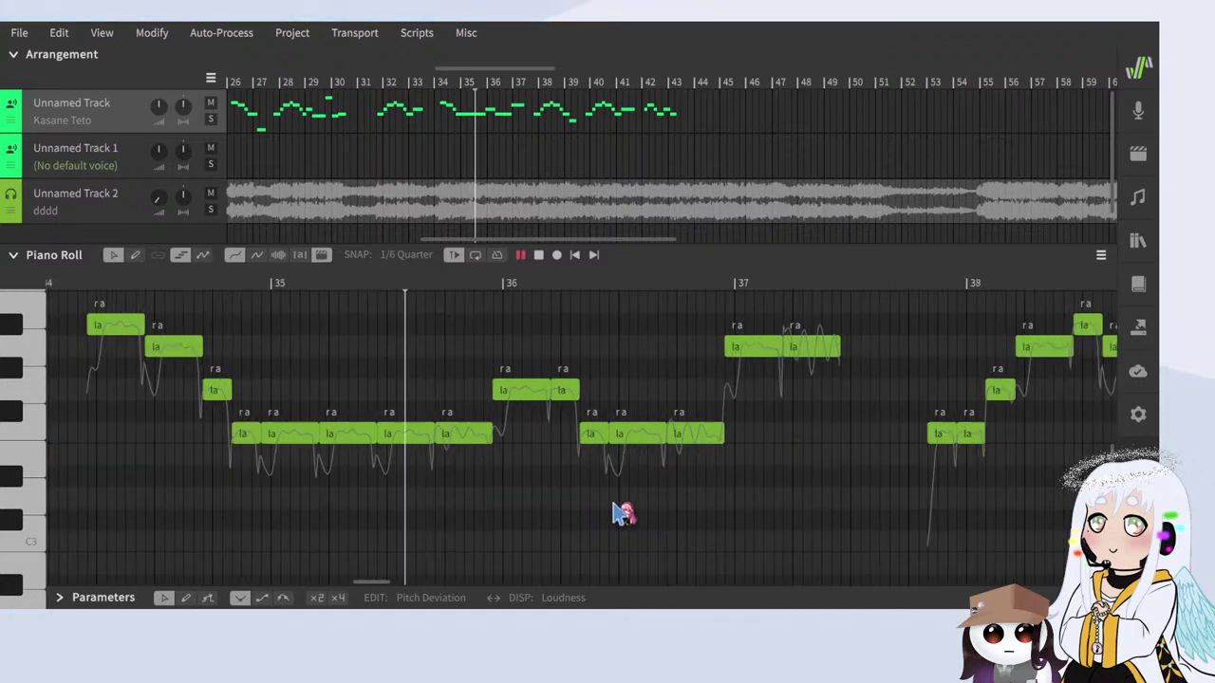
{"action": "scroll", "coordinate": [665, 532], "scroll_direction": "up", "scroll_amount": 3}
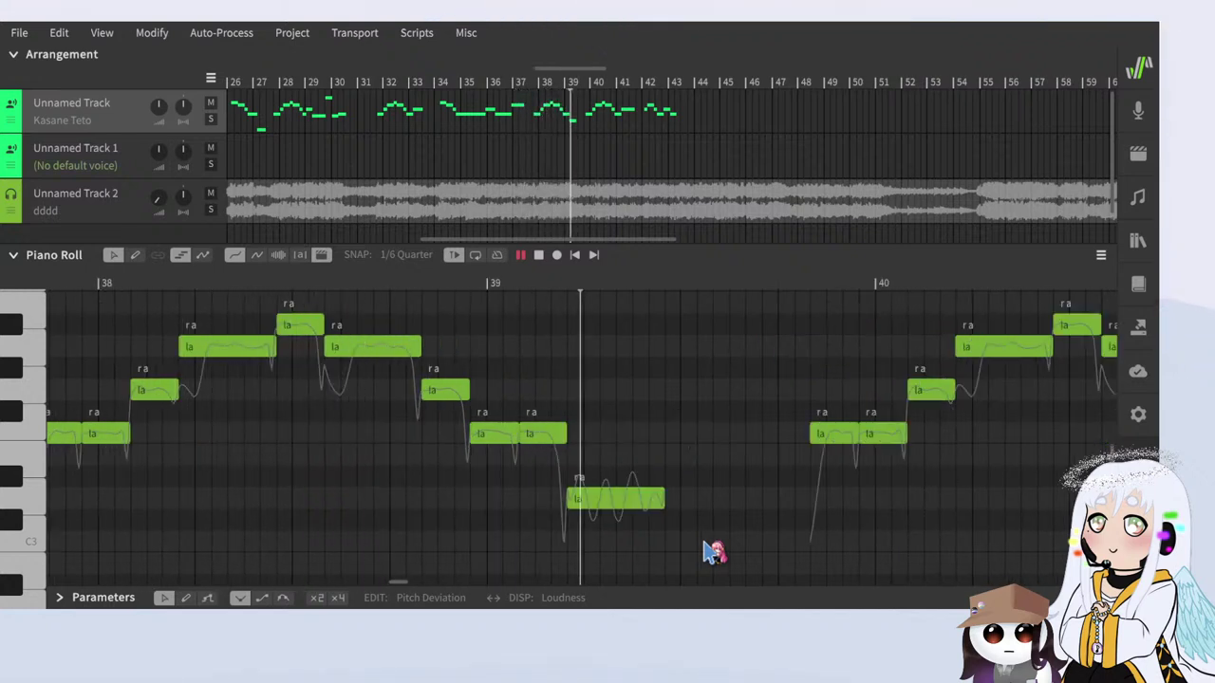
{"action": "scroll", "coordinate": [355, 437], "scroll_direction": "down", "scroll_amount": 6}
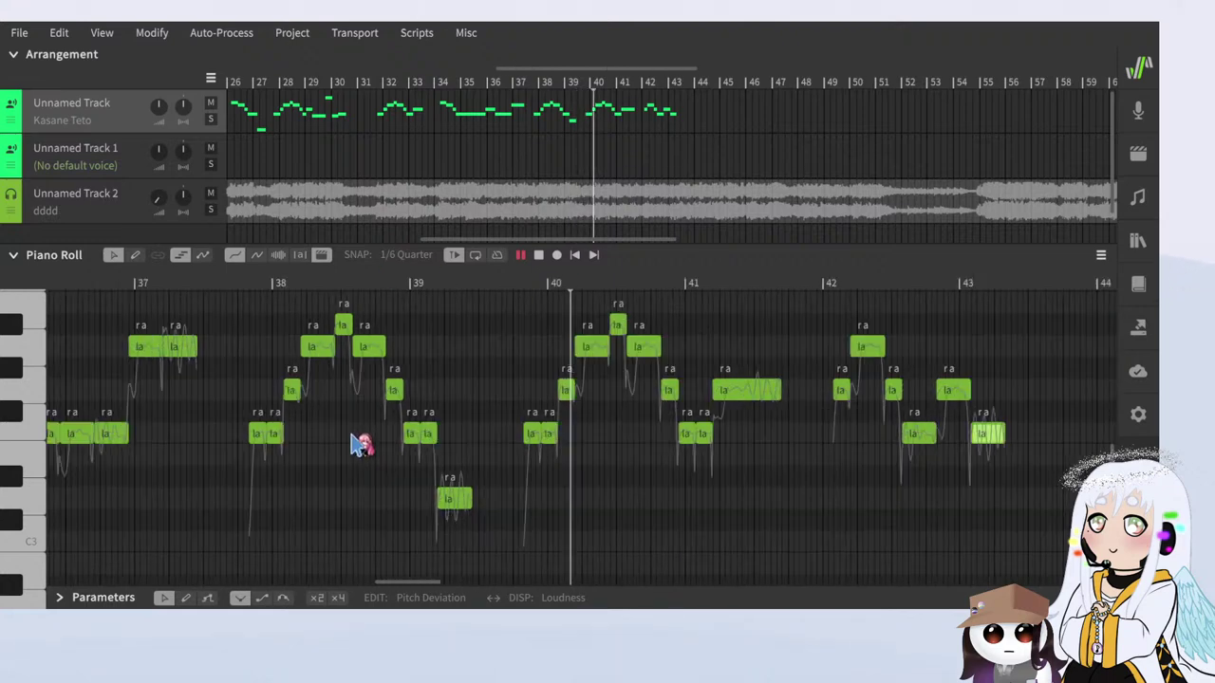
{"action": "scroll", "coordinate": [697, 496], "scroll_direction": "up", "scroll_amount": 3}
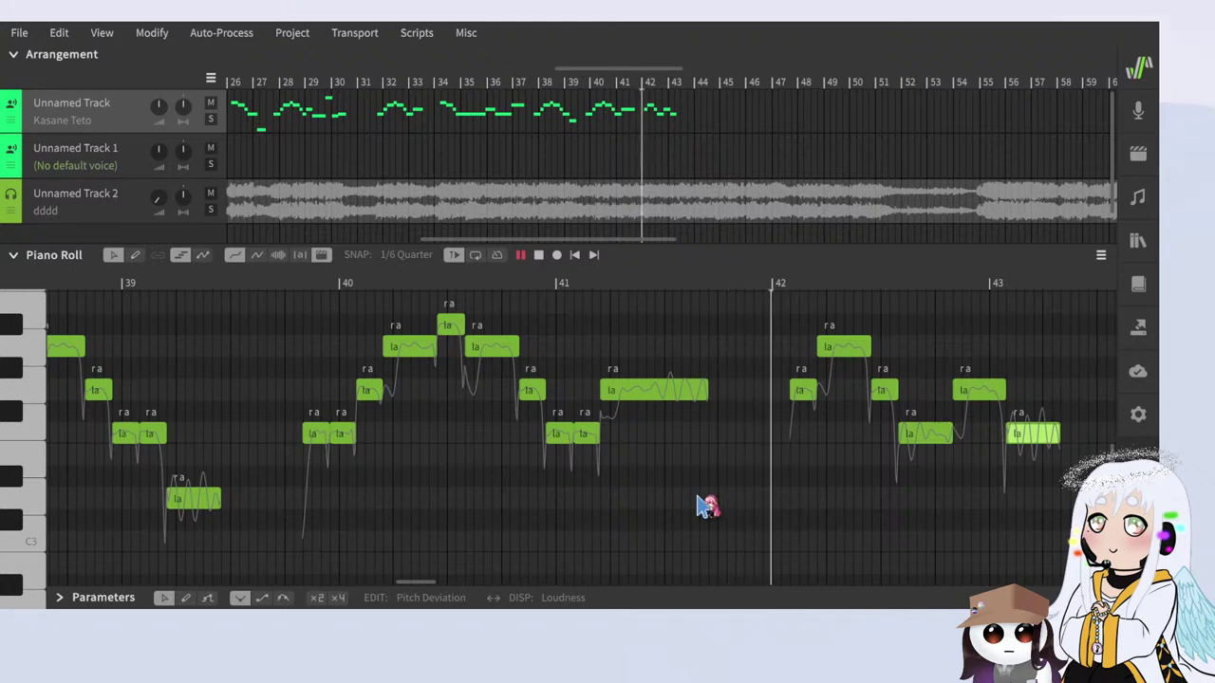
{"action": "scroll", "coordinate": [417, 422], "scroll_direction": "down", "scroll_amount": 4}
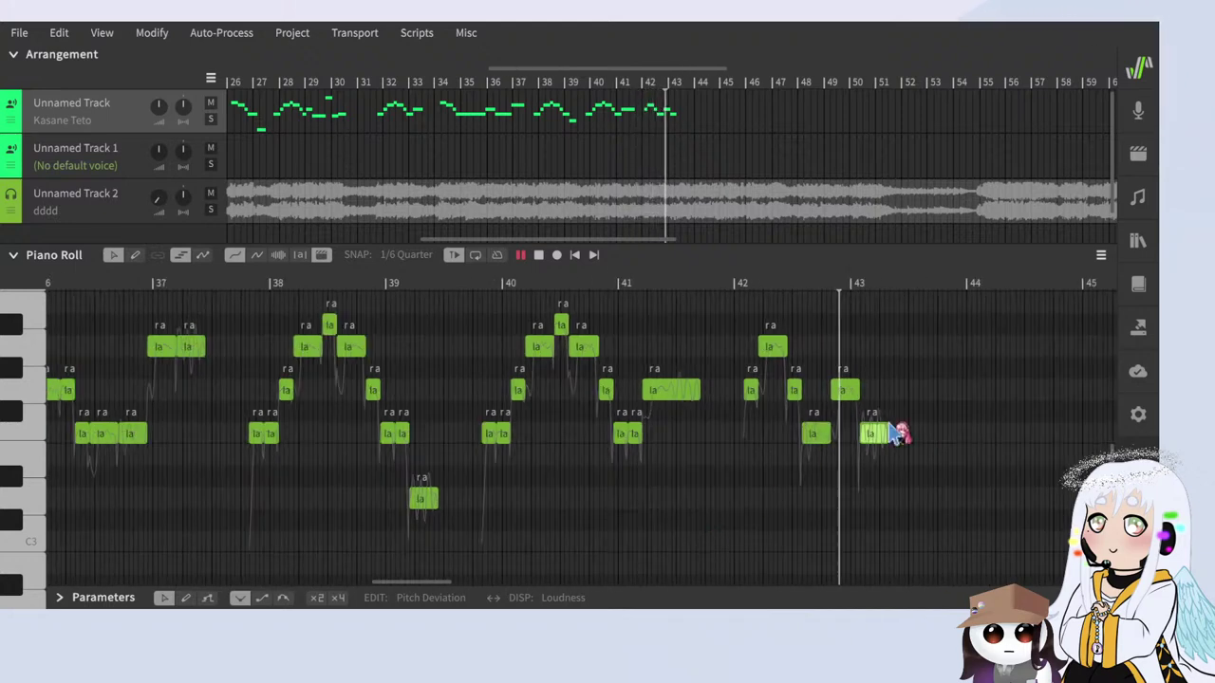
Step: Replay the earlier phrase from the start of bar 34 to find the passage that repeats
{"action": "left_click", "coordinate": [528, 285]}
{"action": "scroll", "coordinate": [426, 314], "scroll_direction": "up", "scroll_amount": 1}
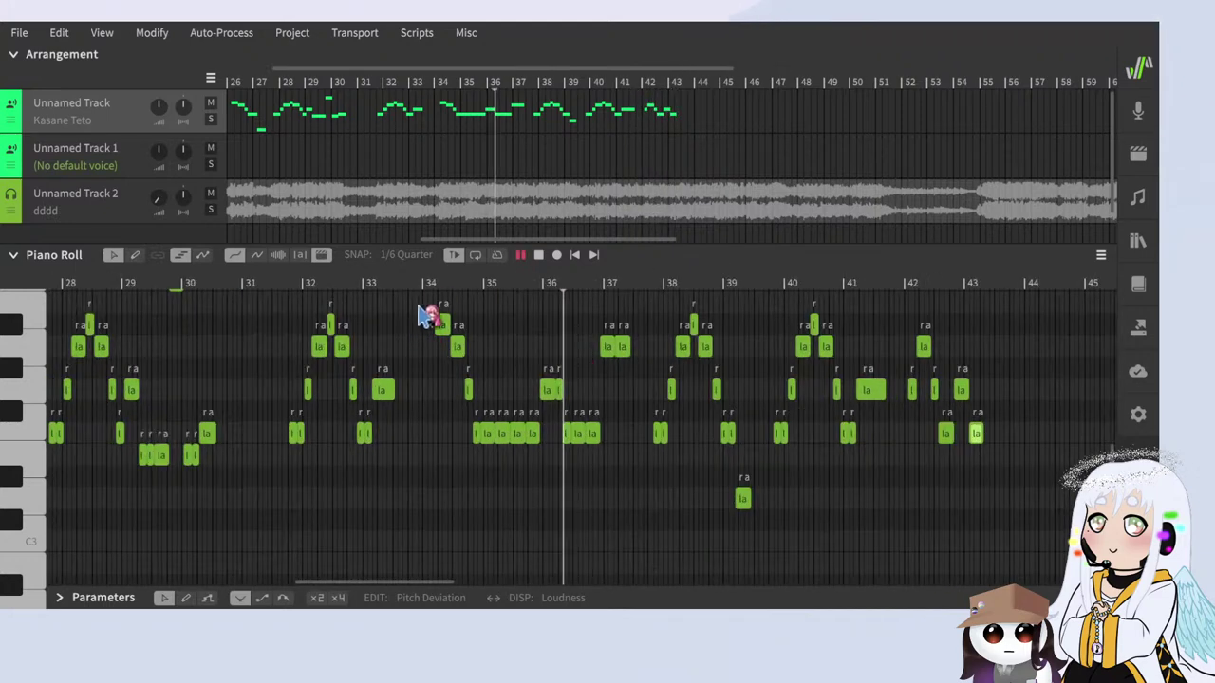
{"action": "left_click", "coordinate": [442, 287]}
{"action": "scroll", "coordinate": [512, 383], "scroll_direction": "up", "scroll_amount": 2}
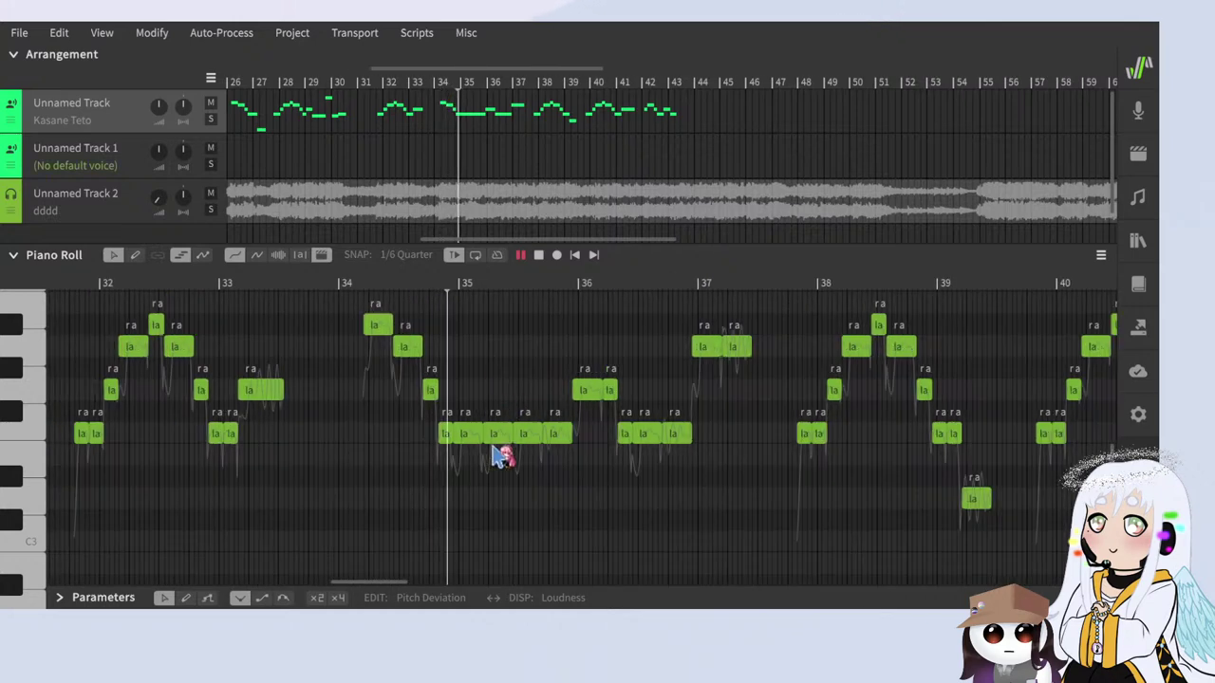
{"action": "scroll", "coordinate": [464, 388], "scroll_direction": "down", "scroll_amount": 1}
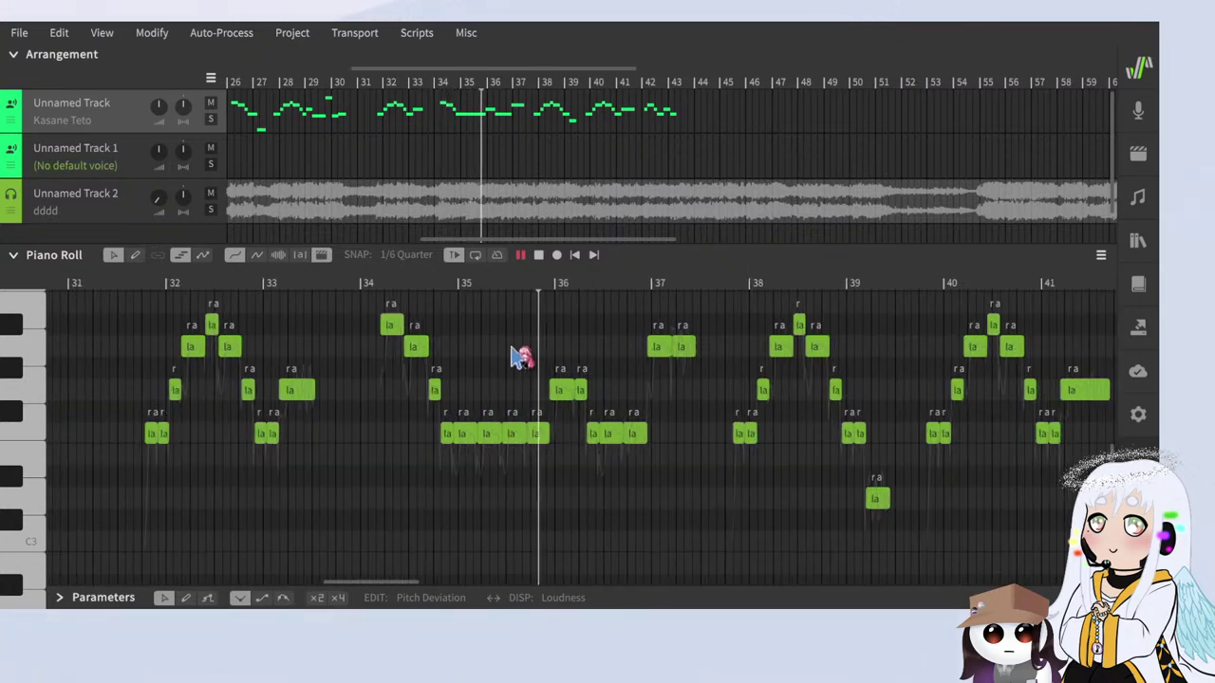
Step: Copy all notes from the last two F3 notes of bar 35 through bar 43 and place the copy starting at bar 44
{"action": "left_click_drag", "start_coordinate": [519, 335], "coordinate": [638, 404]}
{"action": "left_click_drag", "start_coordinate": [526, 304], "coordinate": [1088, 543]}
{"action": "key", "text": "ctrl+c"}
{"action": "key", "text": "ctrl+v"}
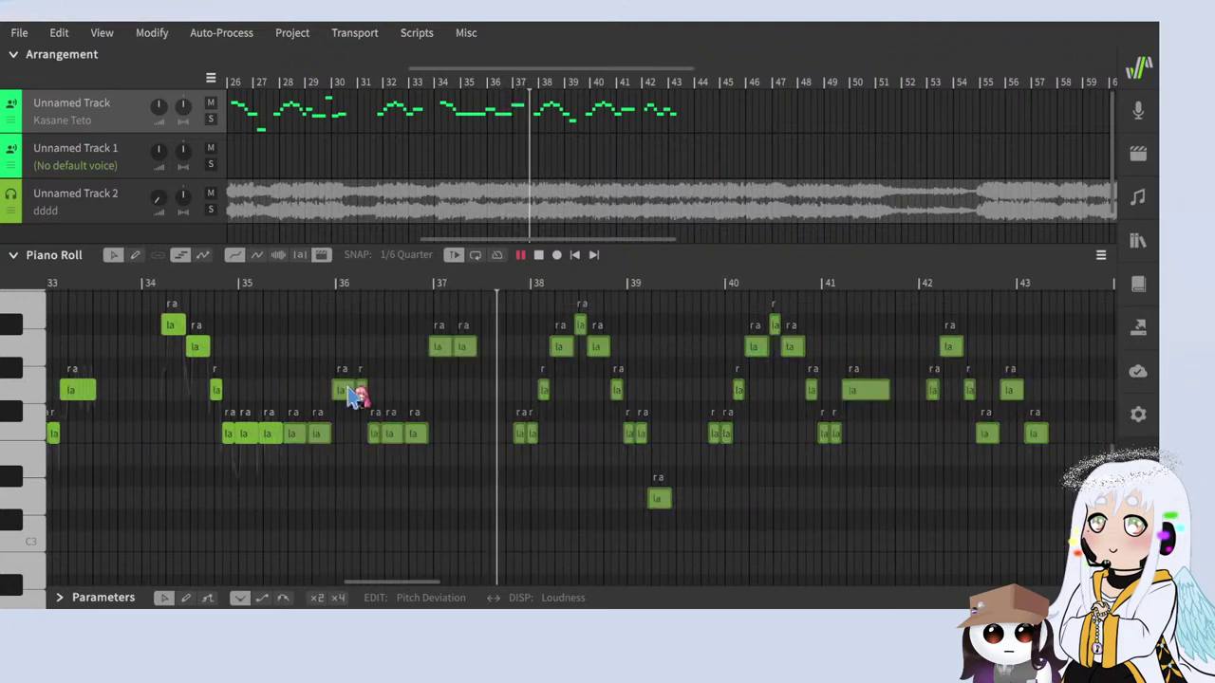
{"action": "left_click_drag", "start_coordinate": [346, 386], "coordinate": [1088, 400]}
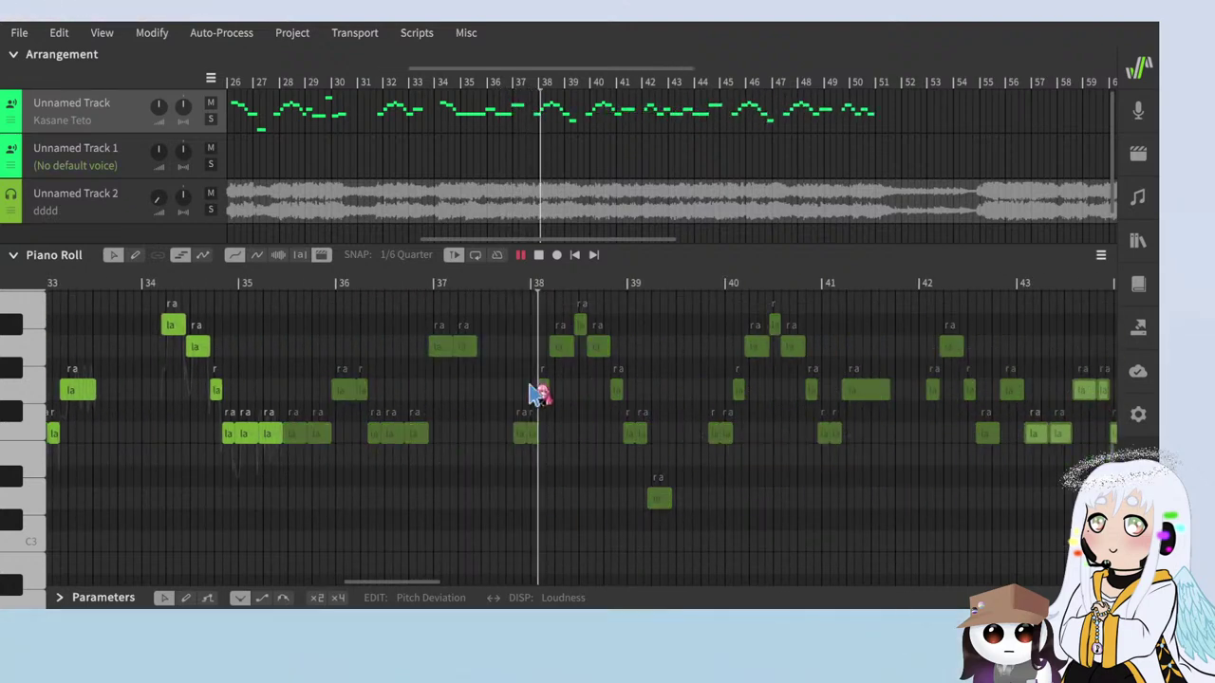
{"action": "scroll", "coordinate": [239, 386], "scroll_direction": "down", "scroll_amount": 2}
{"action": "scroll", "coordinate": [832, 402], "scroll_direction": "up", "scroll_amount": 4}
{"action": "left_click_drag", "start_coordinate": [784, 427], "coordinate": [899, 432]}
Step: Play bar 42 into bar 43 and shift the copied notes earlier so they start one snap step behind the last original F3 note
{"action": "left_click", "coordinate": [595, 281]}
{"action": "scroll", "coordinate": [624, 332], "scroll_direction": "down", "scroll_amount": 2}
{"action": "scroll", "coordinate": [748, 388], "scroll_direction": "up", "scroll_amount": 3}
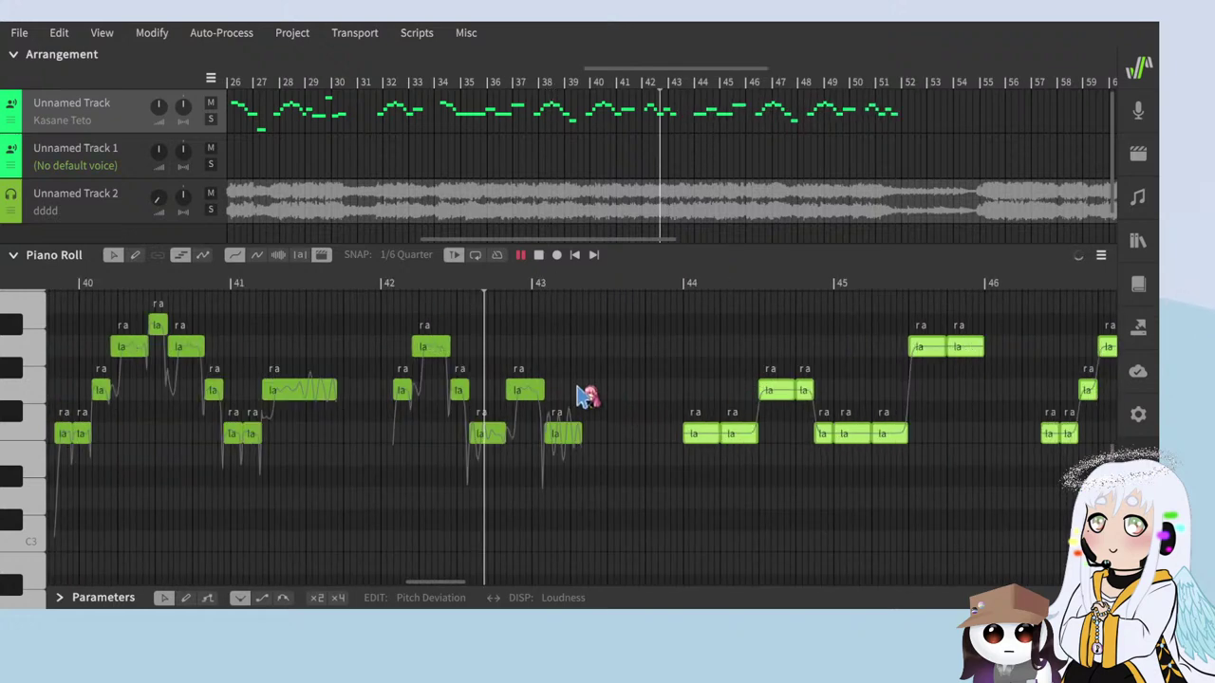
{"action": "scroll", "coordinate": [683, 398], "scroll_direction": "up", "scroll_amount": 1}
{"action": "scroll", "coordinate": [690, 406], "scroll_direction": "up", "scroll_amount": 1}
{"action": "key", "text": "space"}
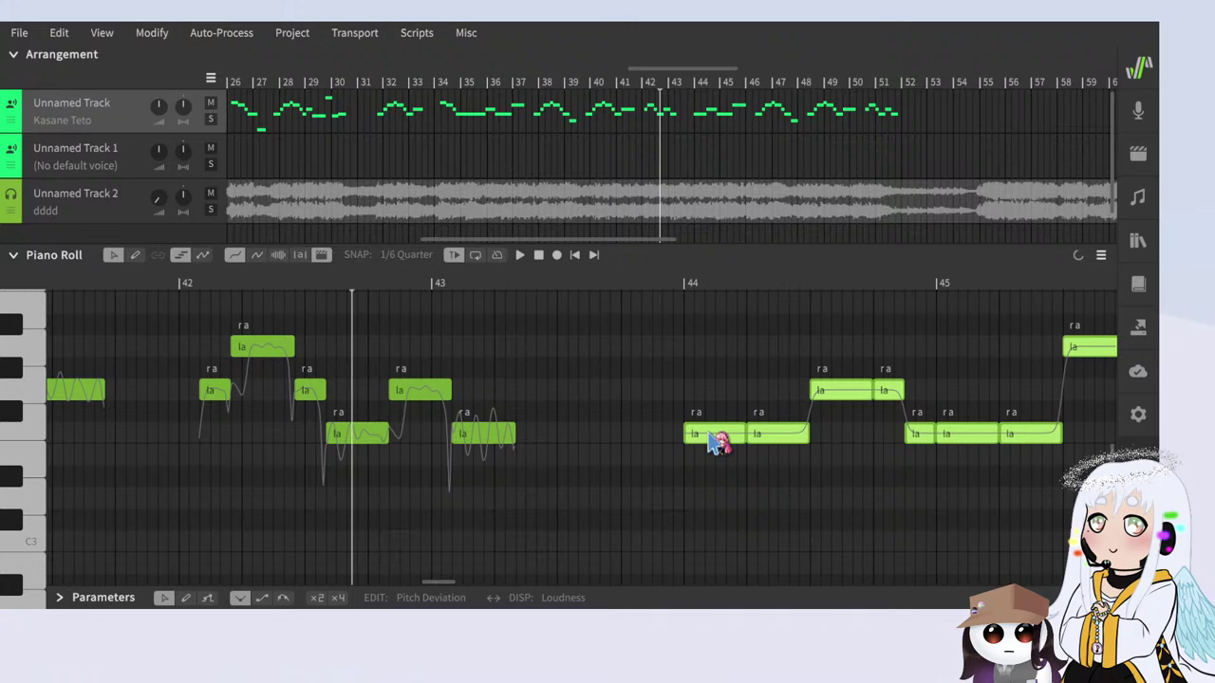
{"action": "scroll", "coordinate": [589, 503], "scroll_direction": "down", "scroll_amount": 2}
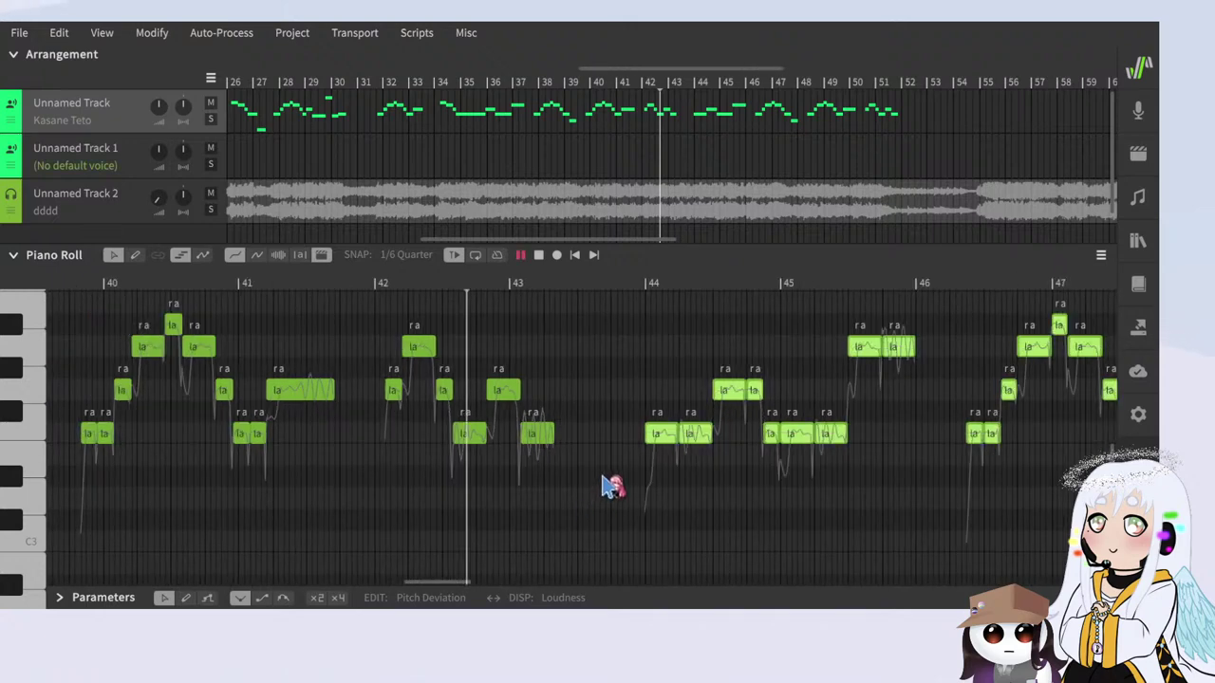
{"action": "scroll", "coordinate": [612, 485], "scroll_direction": "up", "scroll_amount": 2}
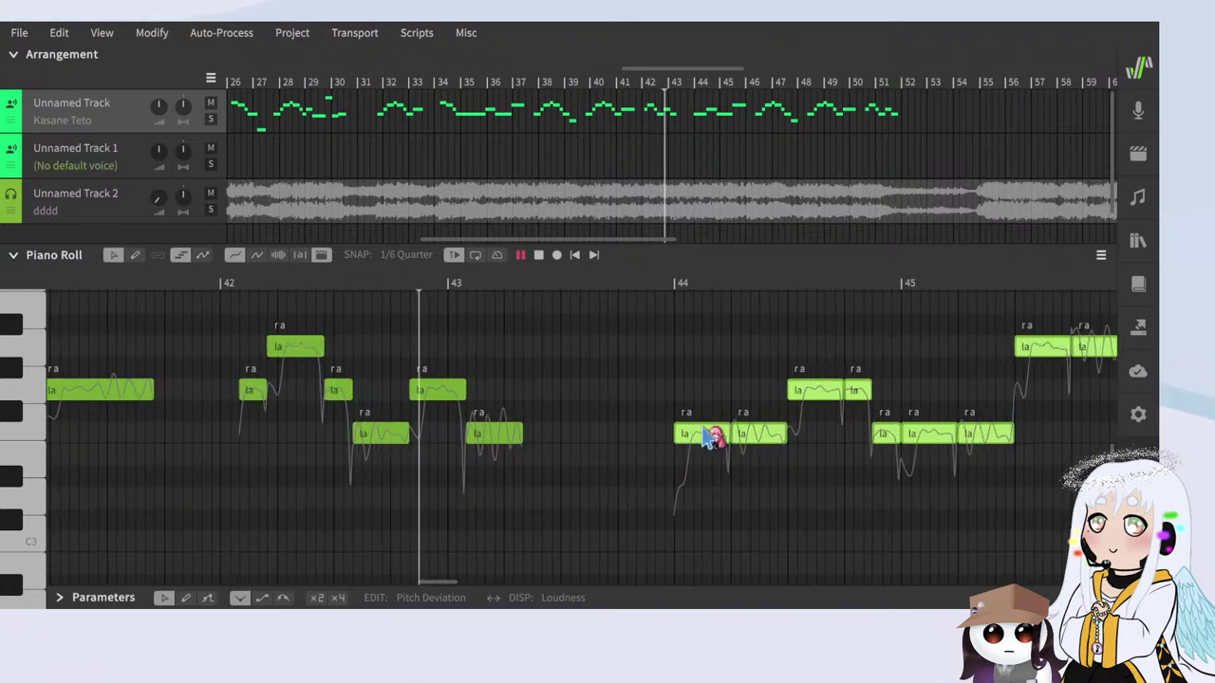
{"action": "left_click_drag", "start_coordinate": [711, 433], "coordinate": [579, 437]}
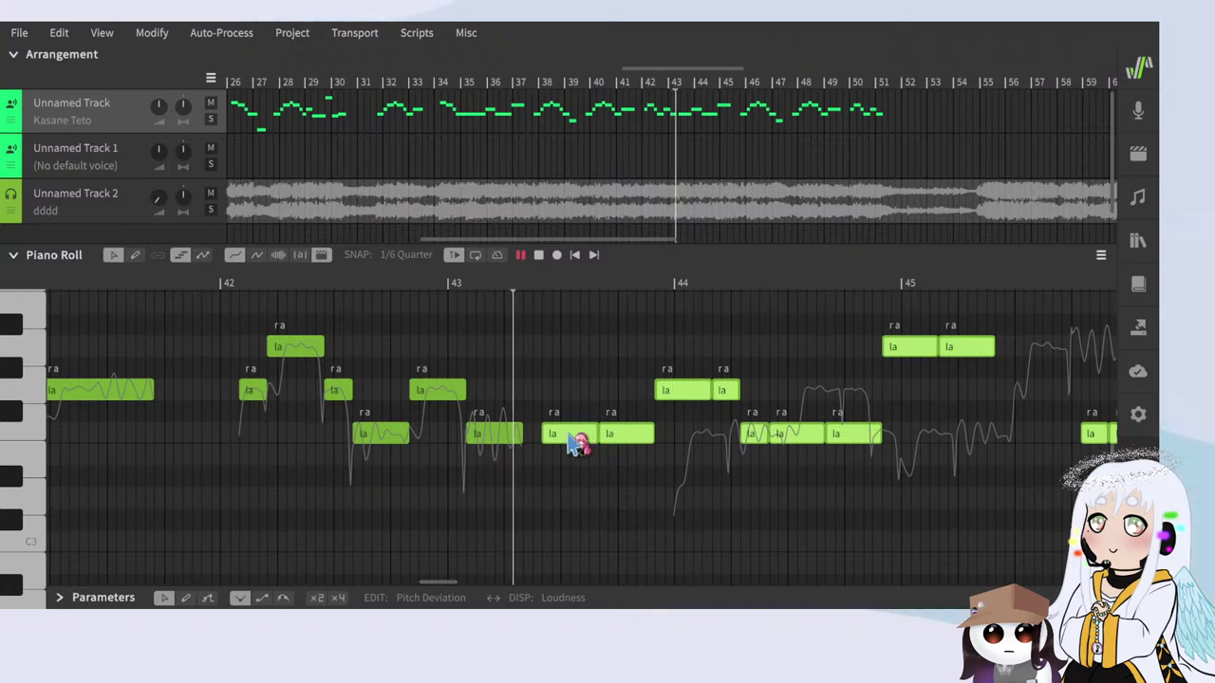
{"action": "scroll", "coordinate": [576, 446], "scroll_direction": "up", "scroll_amount": 1}
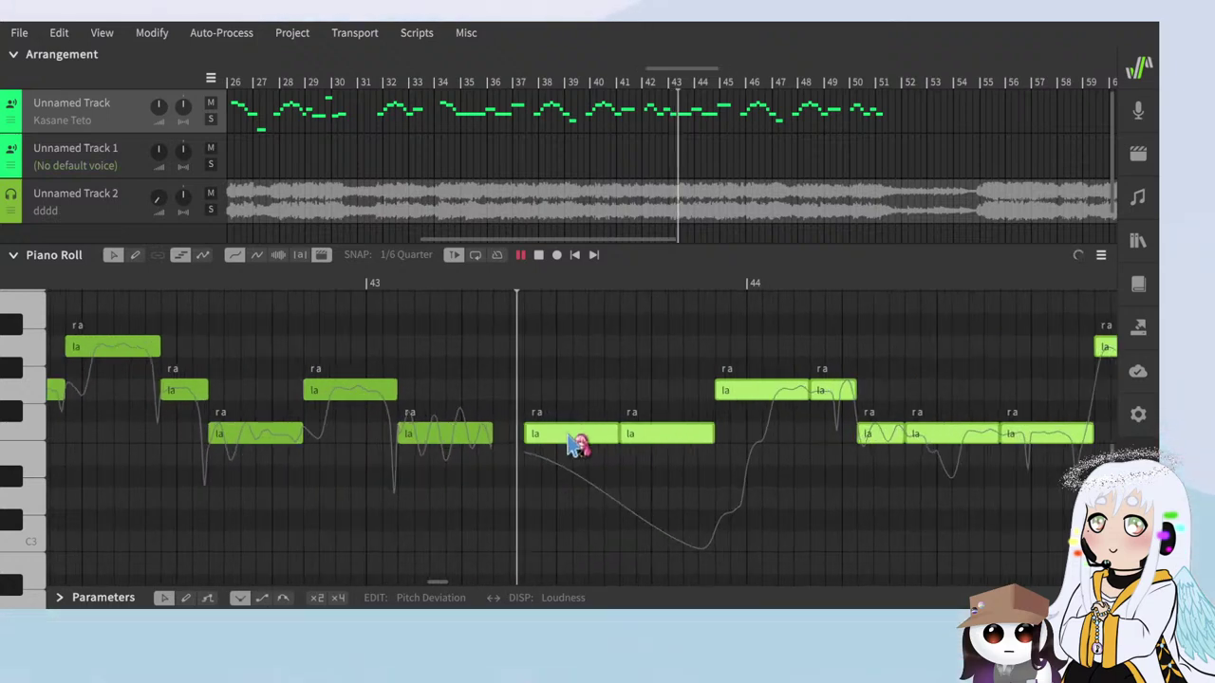
{"action": "left_click_drag", "start_coordinate": [567, 446], "coordinate": [562, 446]}
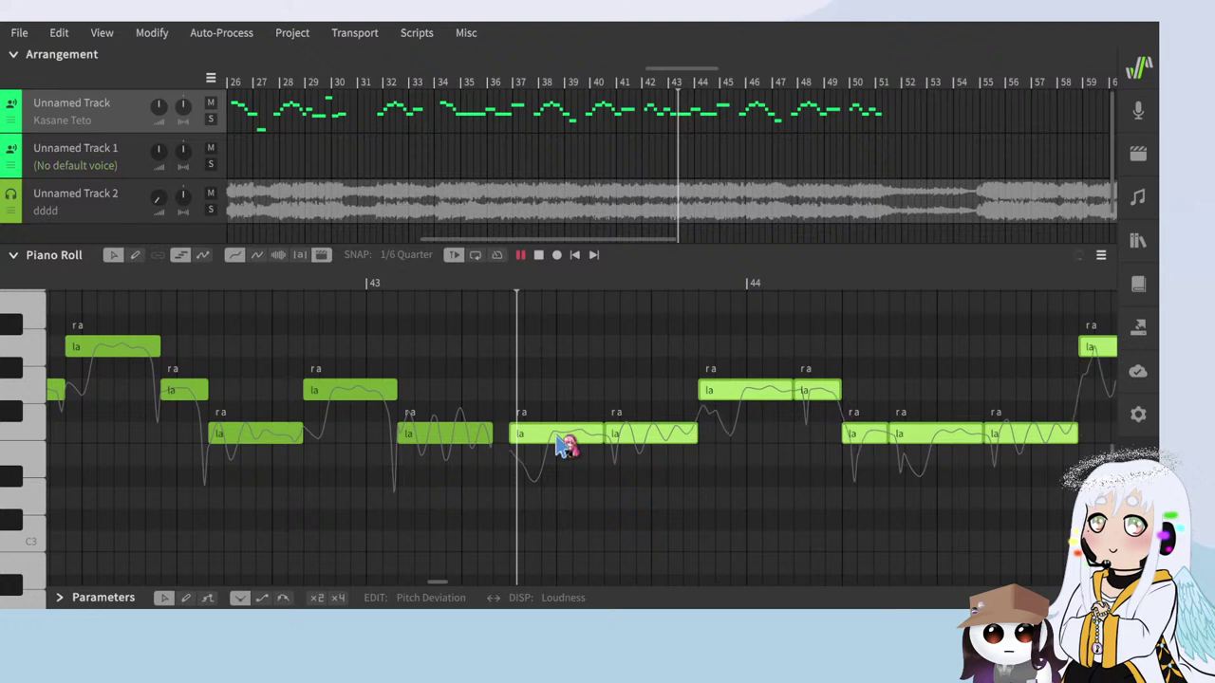
Step: Replay bars 43 to 45 and nudge the copied notes later in single snap steps until they start halfway through bar 43
{"action": "key", "text": "space"}
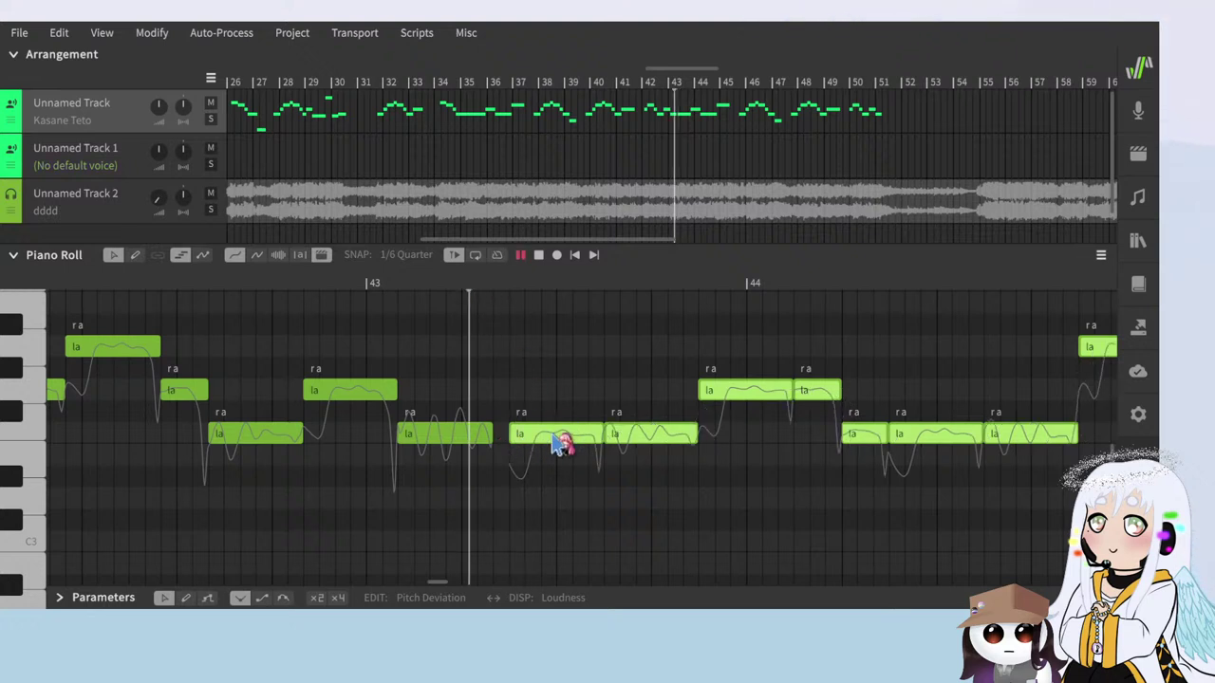
{"action": "scroll", "coordinate": [347, 439], "scroll_direction": "down", "scroll_amount": 5}
{"action": "scroll", "coordinate": [378, 424], "scroll_direction": "up", "scroll_amount": 5}
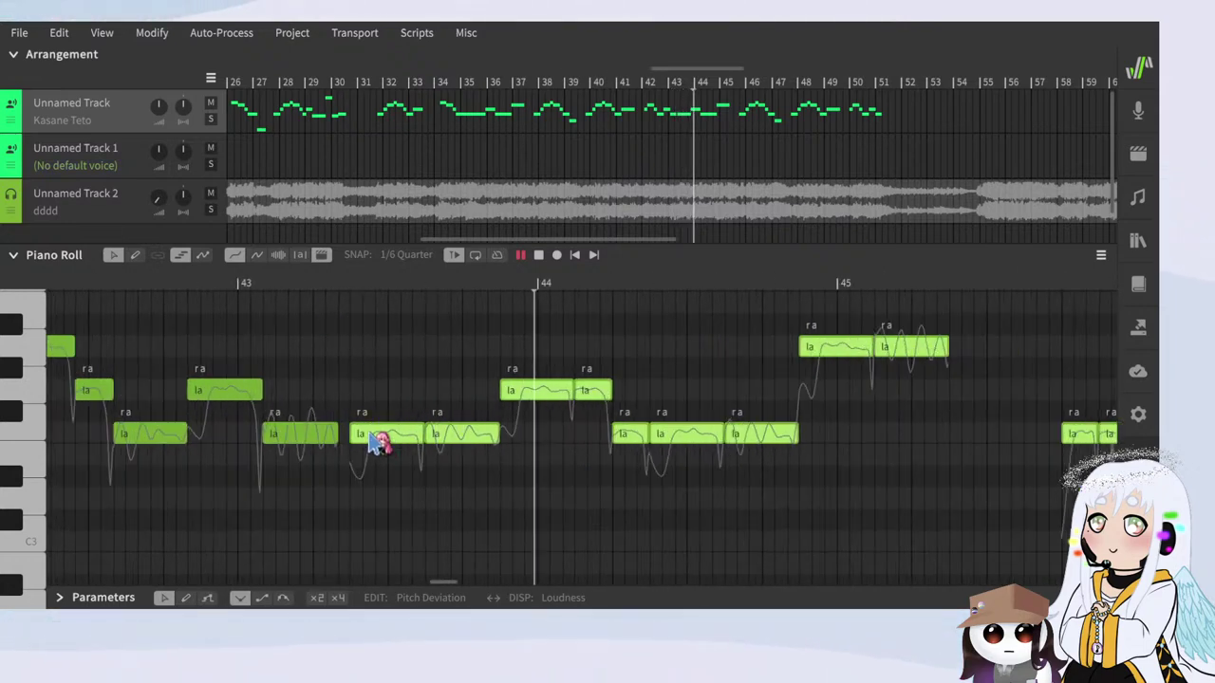
{"action": "left_click_drag", "start_coordinate": [380, 429], "coordinate": [395, 437]}
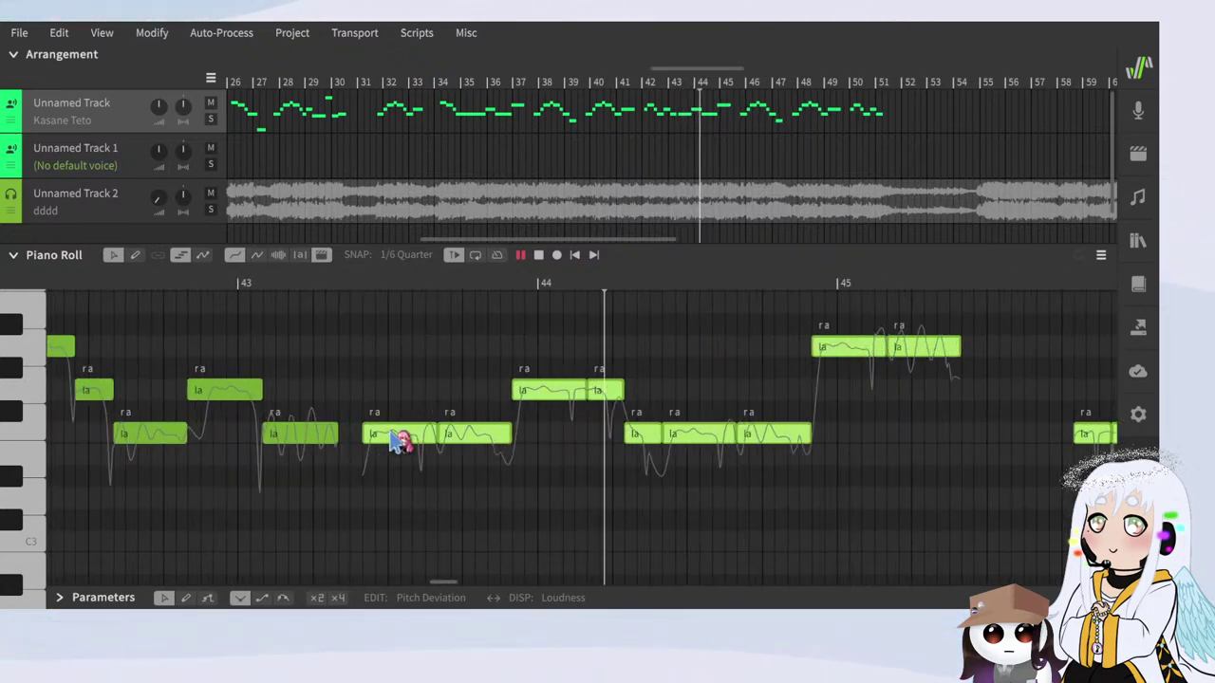
{"action": "left_click", "coordinate": [349, 283]}
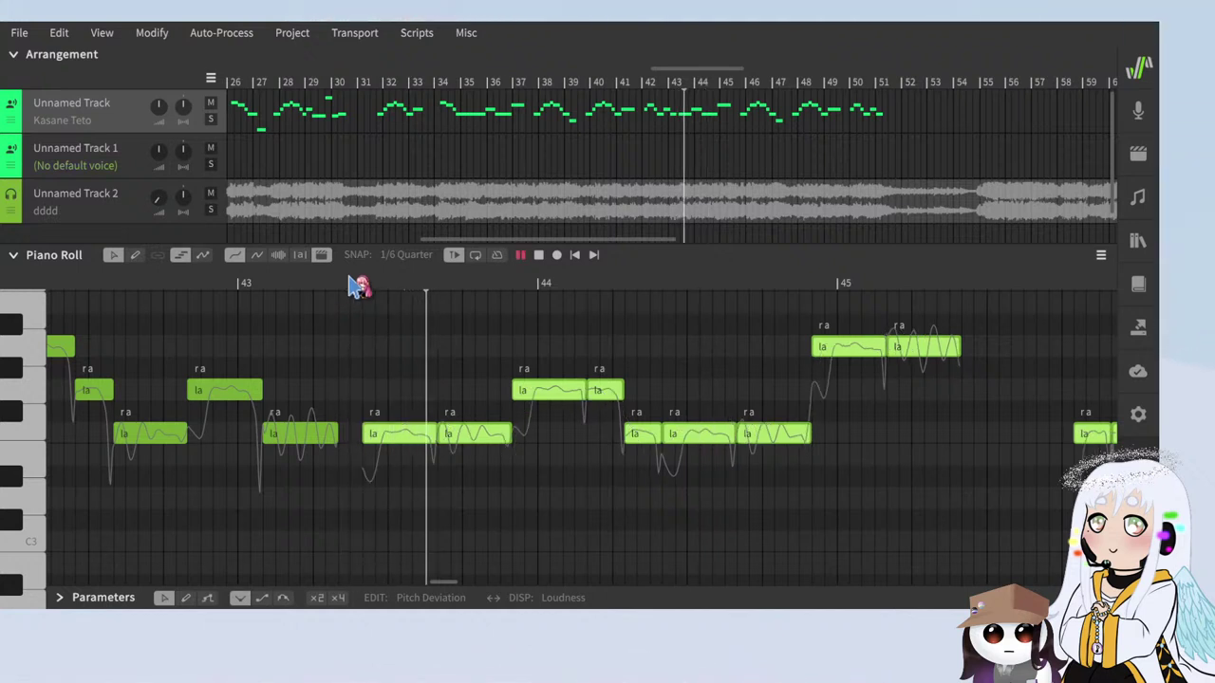
{"action": "left_click_drag", "start_coordinate": [412, 433], "coordinate": [426, 437]}
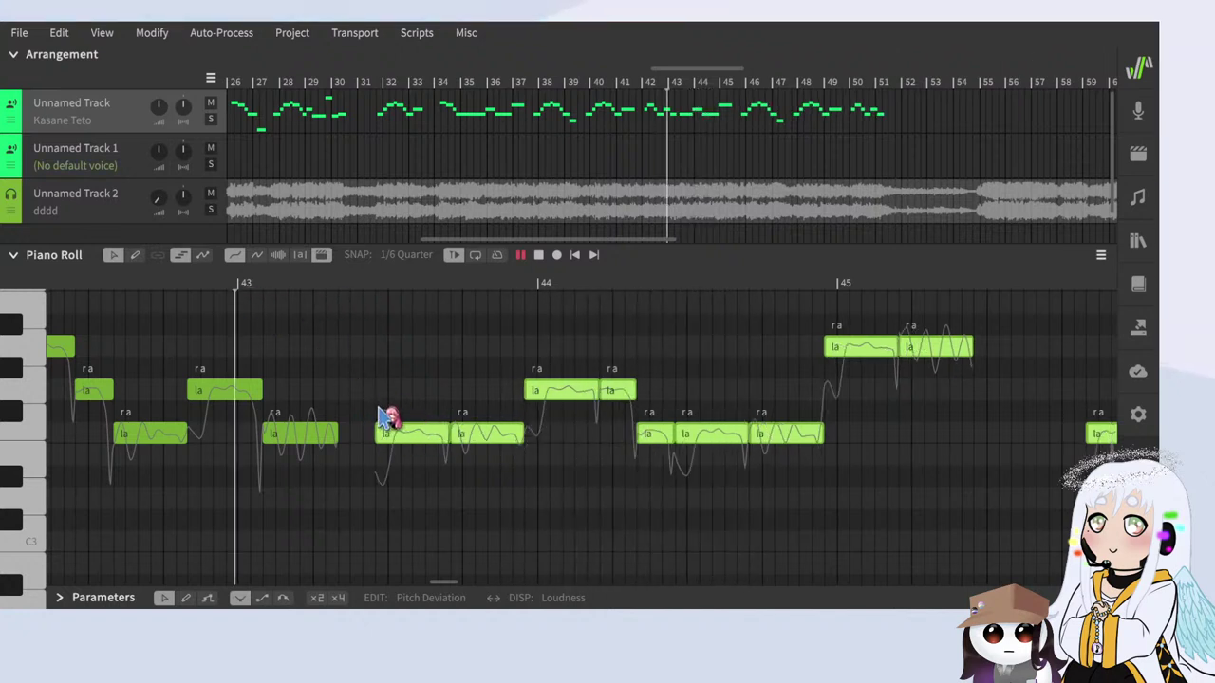
{"action": "key", "text": "space"}
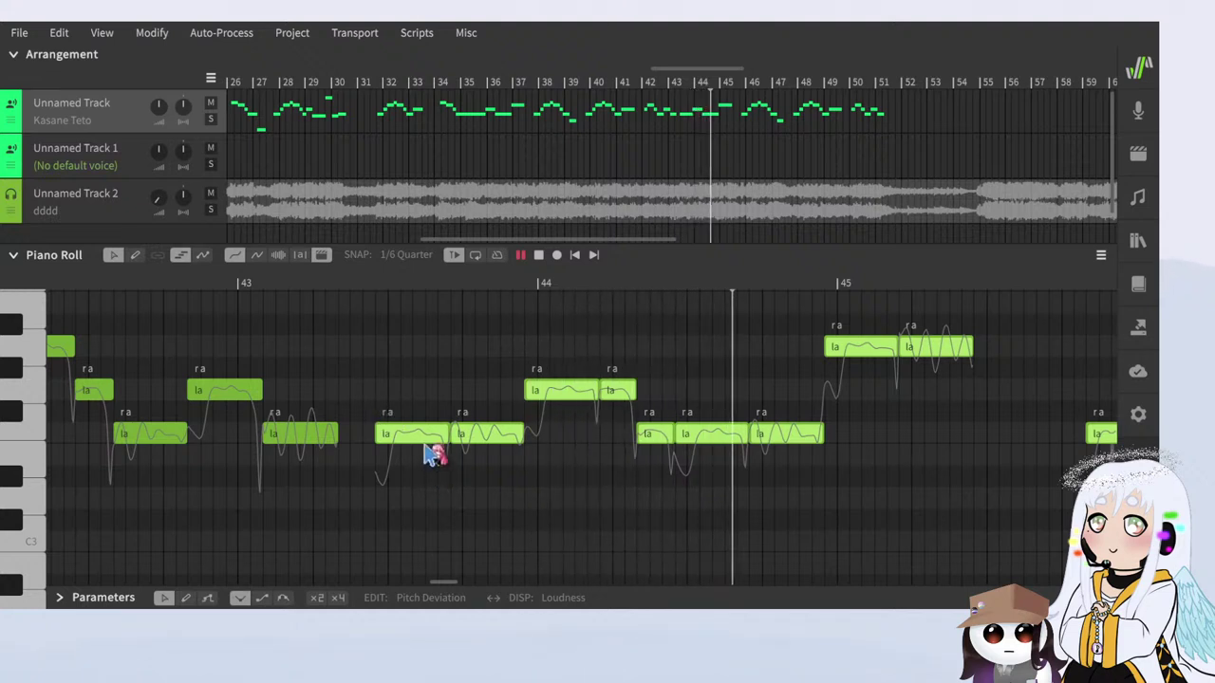
{"action": "left_click_drag", "start_coordinate": [420, 433], "coordinate": [431, 433]}
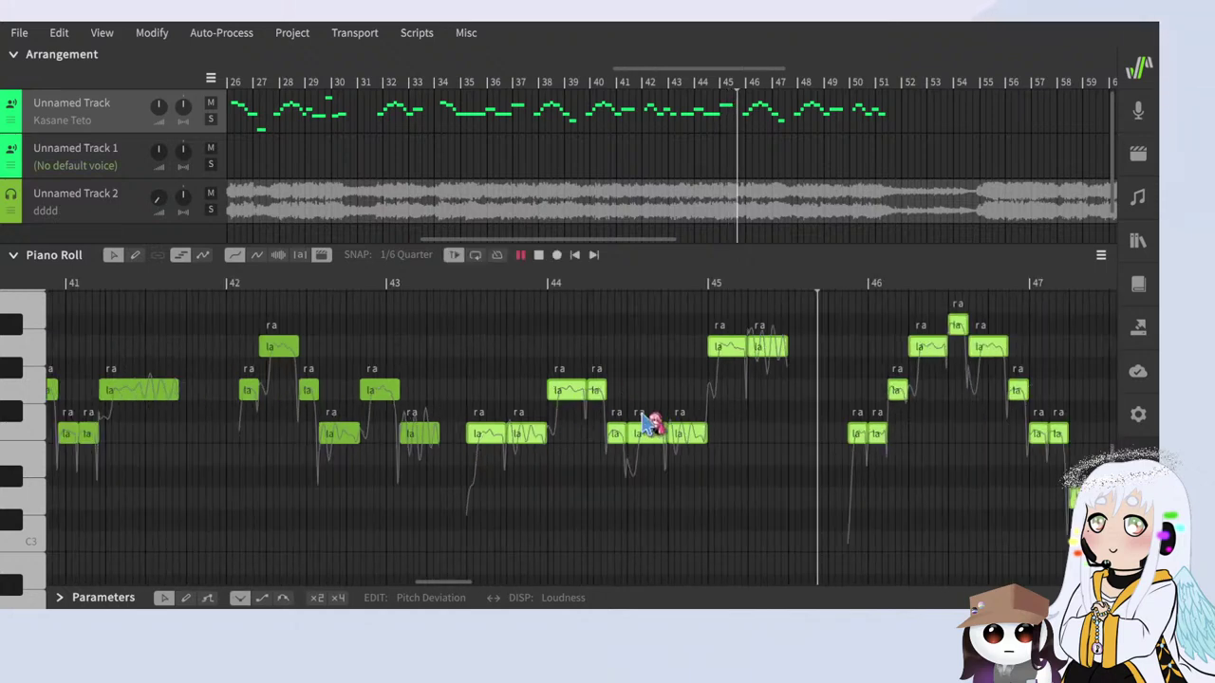
Step: Check the timing of the copied phrases against the backing audio by playing on from bar 46 into bar 50
{"action": "scroll", "coordinate": [581, 489], "scroll_direction": "up", "scroll_amount": 5}
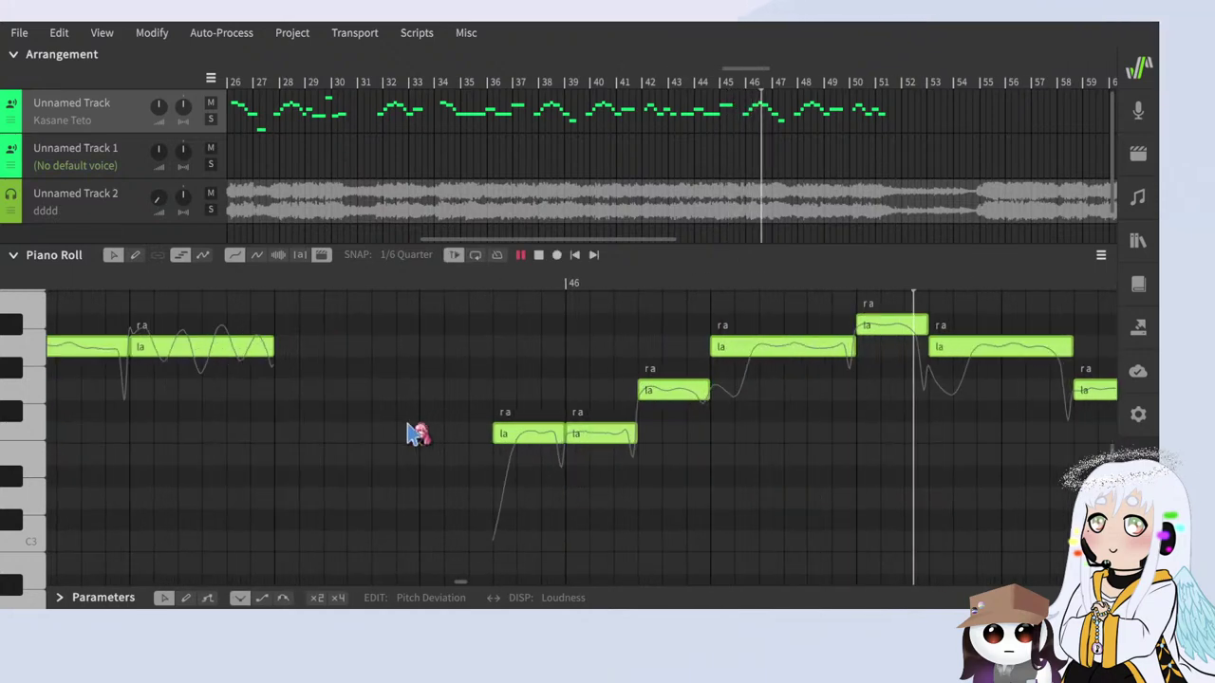
{"action": "scroll", "coordinate": [408, 435], "scroll_direction": "down", "scroll_amount": 7}
{"action": "scroll", "coordinate": [707, 522], "scroll_direction": "up", "scroll_amount": 3}
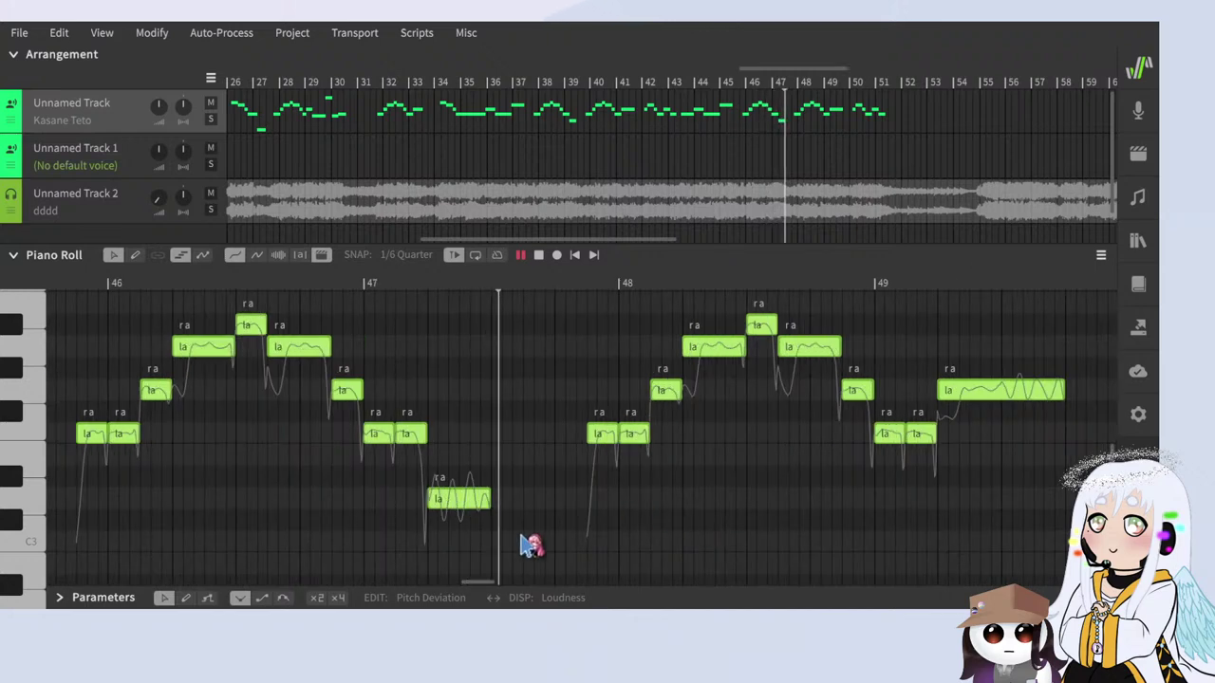
{"action": "key", "text": "space"}
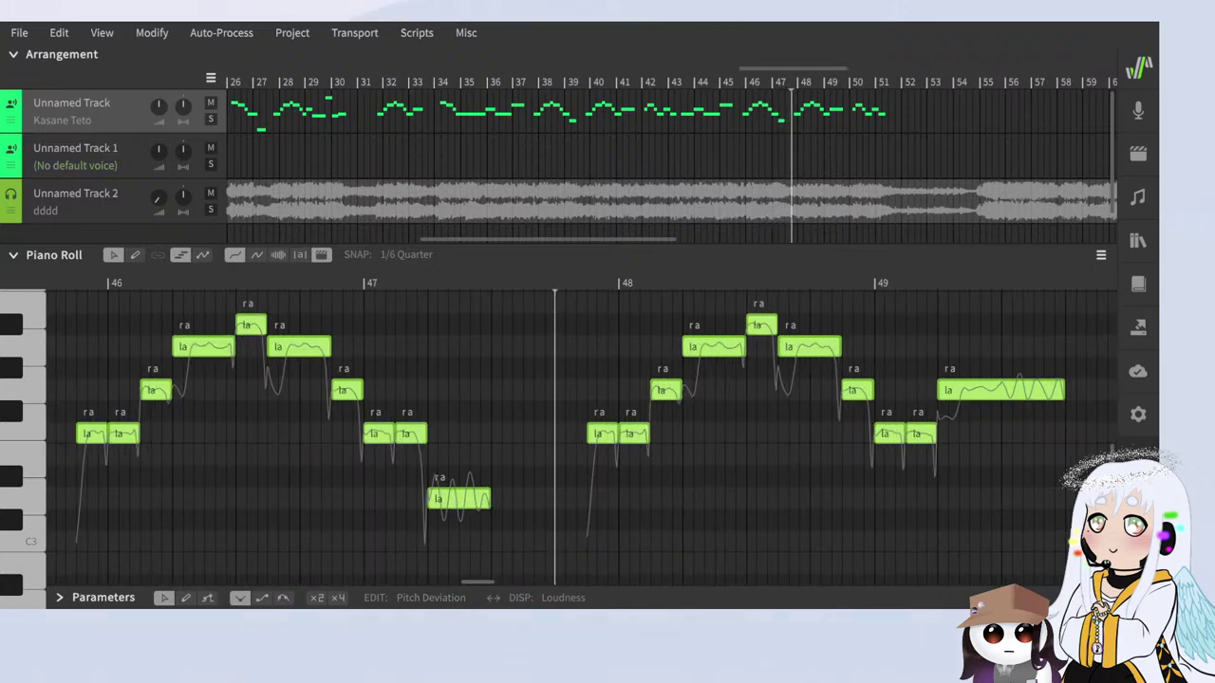
{"action": "scroll", "coordinate": [461, 552], "scroll_direction": "down", "scroll_amount": 6}
{"action": "scroll", "coordinate": [681, 556], "scroll_direction": "up", "scroll_amount": 5}
{"action": "key", "text": "space"}
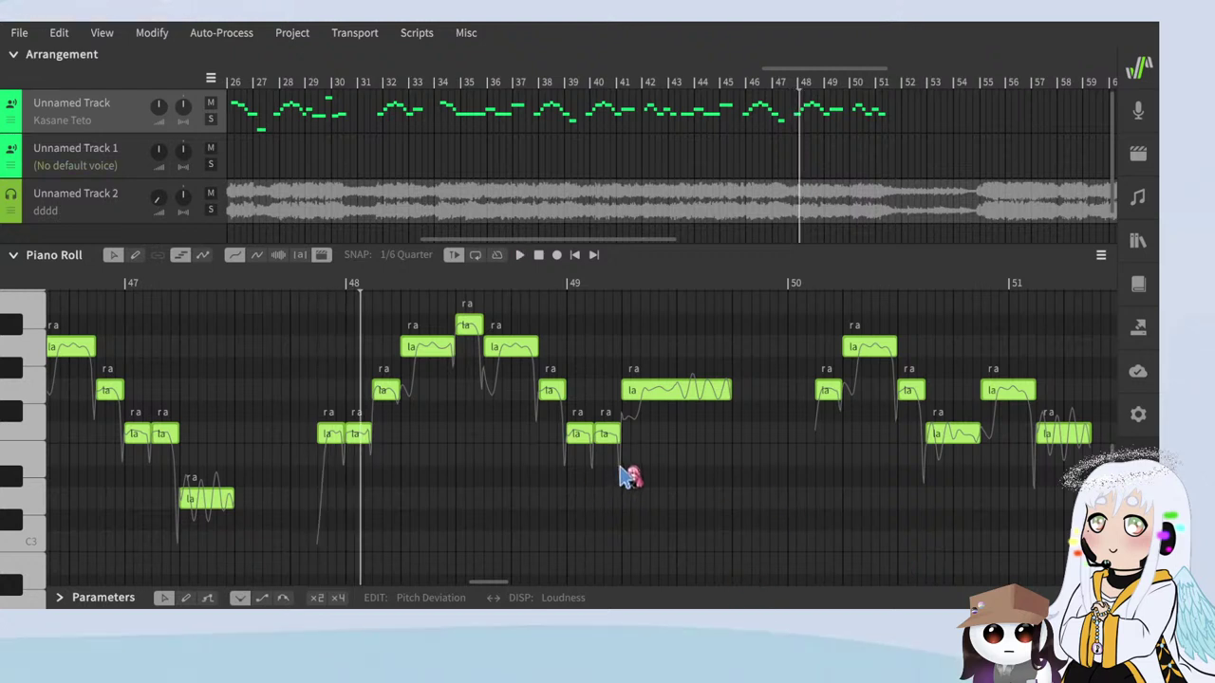
{"action": "key", "text": "space"}
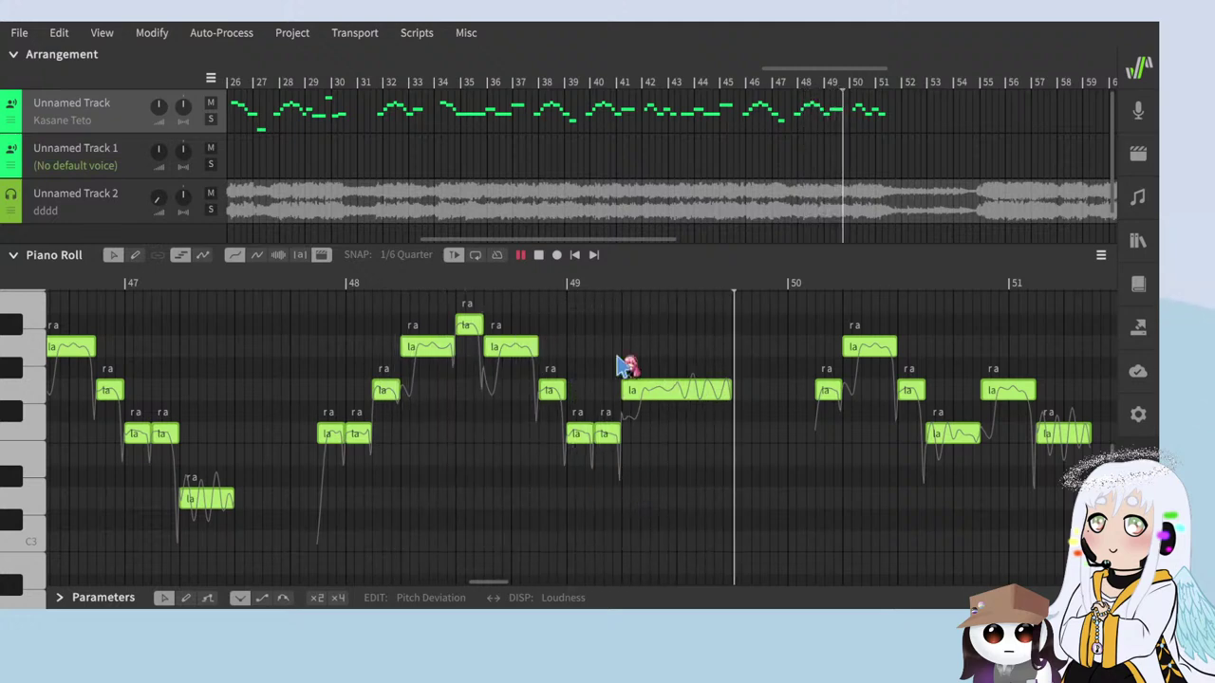
{"action": "scroll", "coordinate": [626, 365], "scroll_direction": "down", "scroll_amount": 5}
{"action": "scroll", "coordinate": [878, 426], "scroll_direction": "up", "scroll_amount": 4}
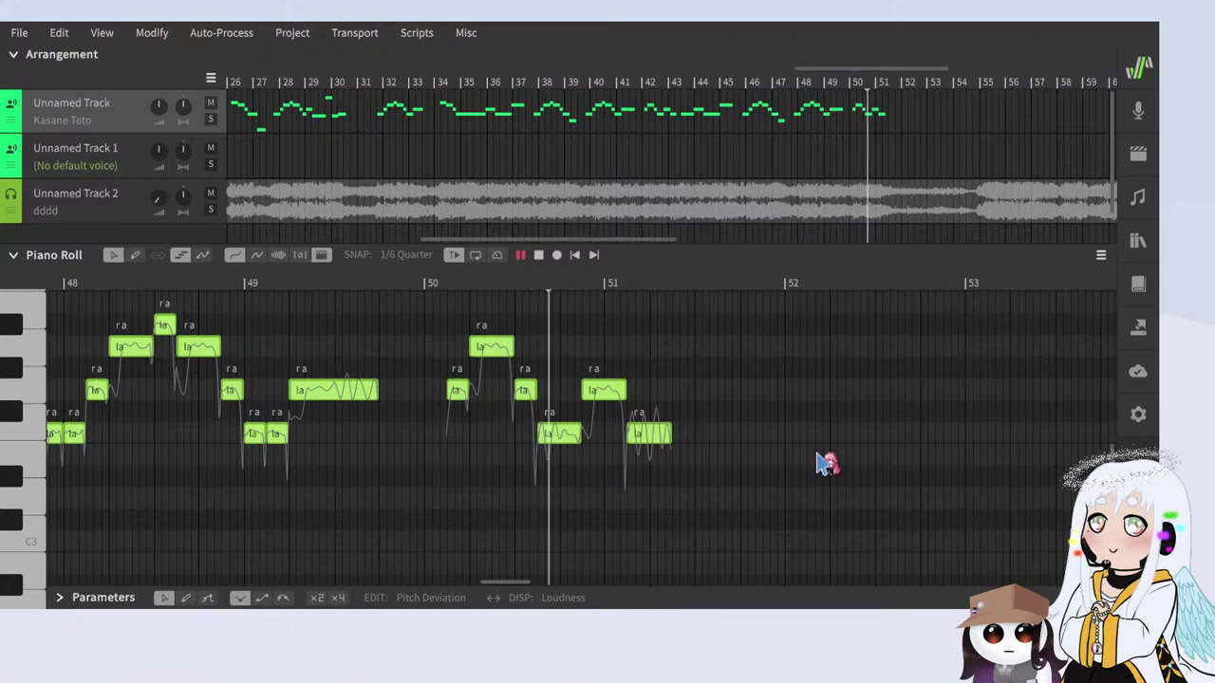
Step: Lengthen the last F3 note in bar 51 to half a bar and play the backing audio on into bar 62
{"action": "left_click_drag", "start_coordinate": [669, 434], "coordinate": [712, 434]}
{"action": "scroll", "coordinate": [542, 474], "scroll_direction": "down", "scroll_amount": 3}
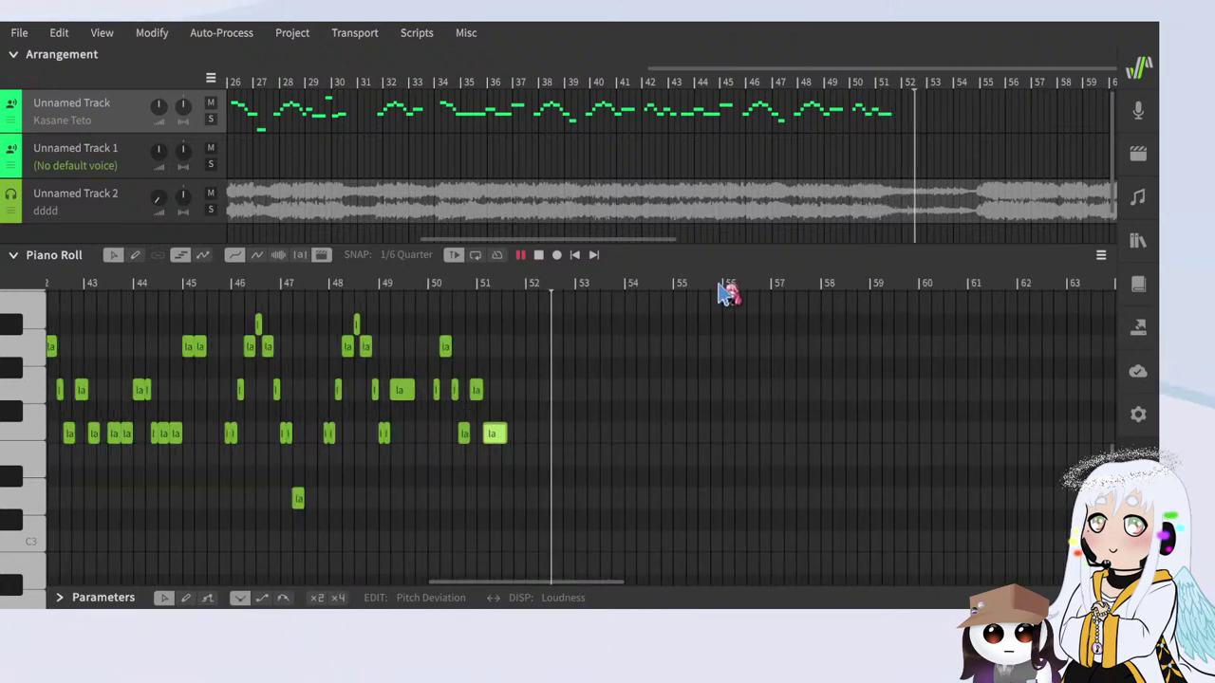
{"action": "scroll", "coordinate": [700, 334], "scroll_direction": "down", "scroll_amount": 1}
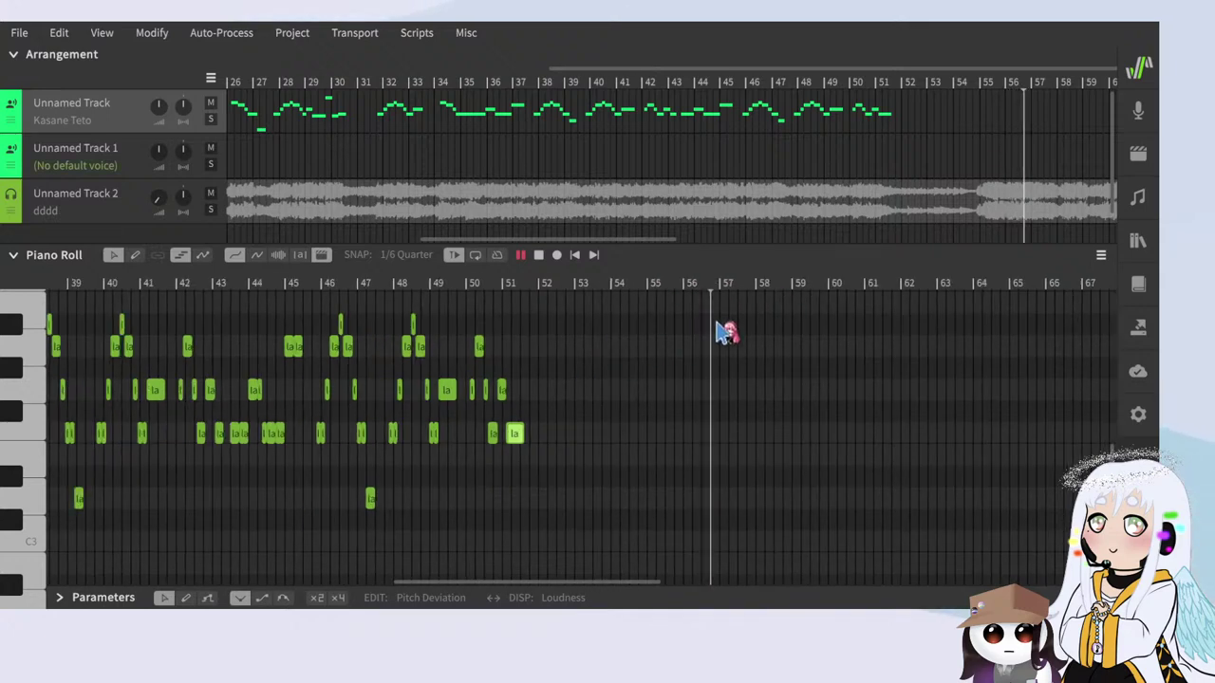
{"action": "scroll", "coordinate": [691, 588], "scroll_direction": "right", "scroll_amount": 3}
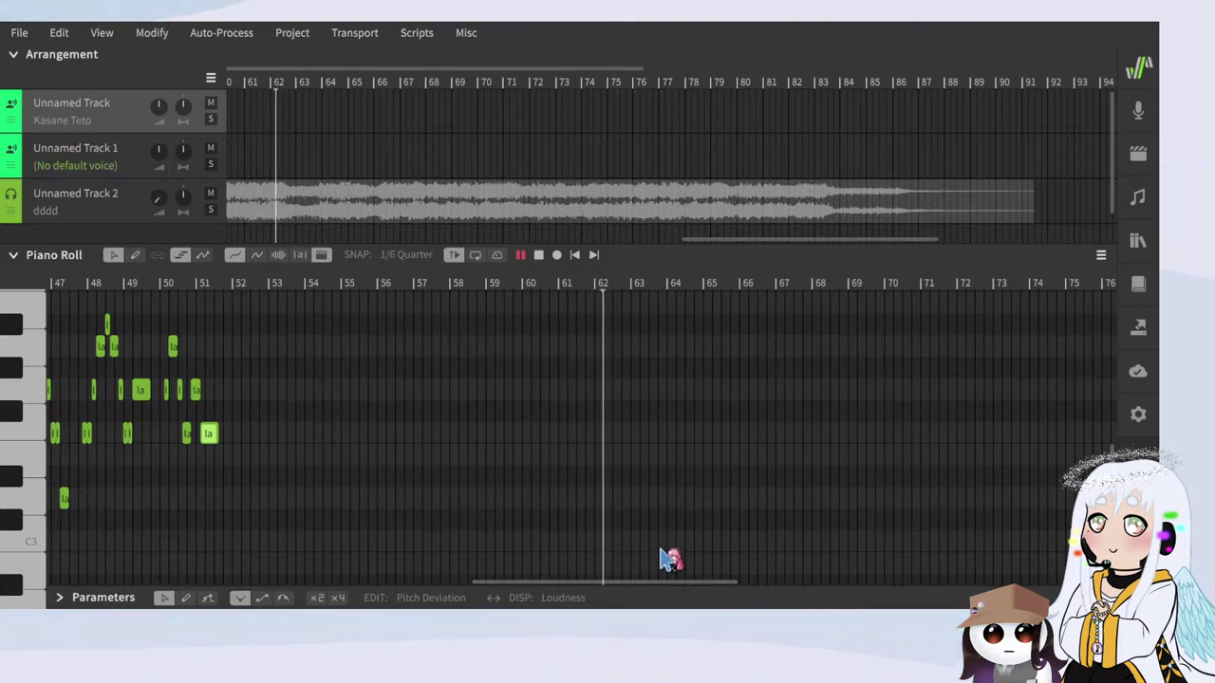
{"action": "key", "text": "space"}
Step: Replay the backing audio from the end of bar 51 to locate where the next vocal phrase starts around bar 55
{"action": "left_click_drag", "start_coordinate": [704, 581], "coordinate": [562, 604]}
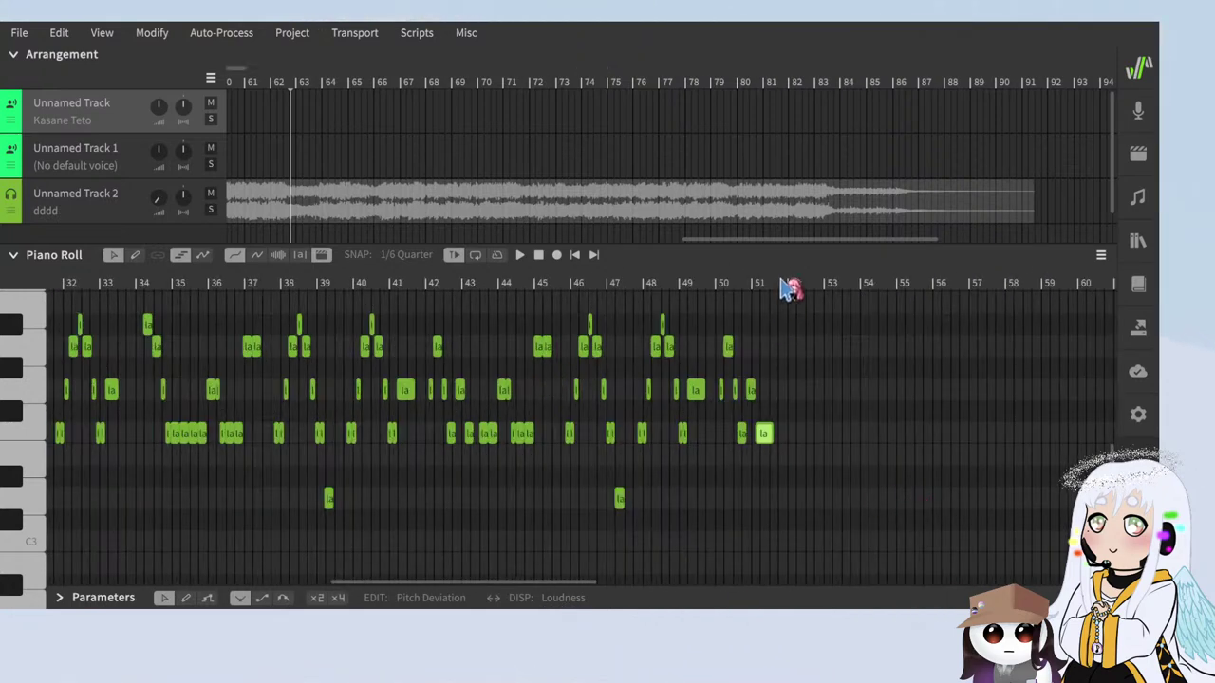
{"action": "left_click", "coordinate": [779, 285]}
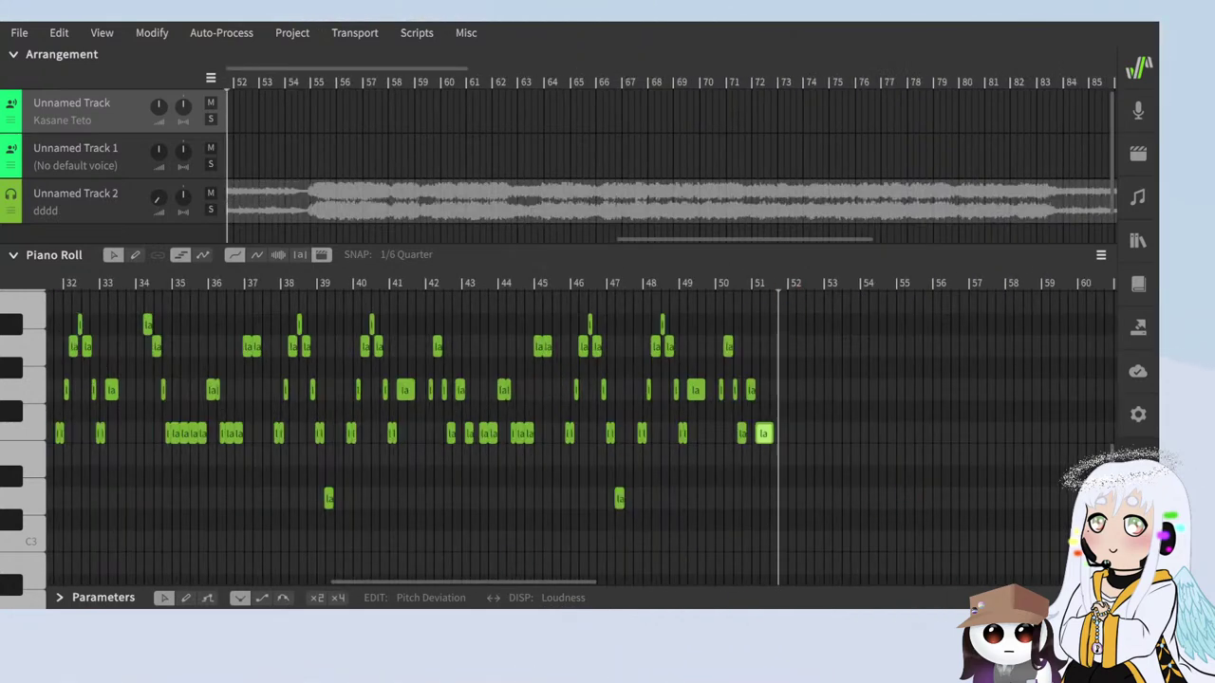
{"action": "scroll", "coordinate": [651, 437], "scroll_direction": "up", "scroll_amount": 5, "text": "ctrl"}
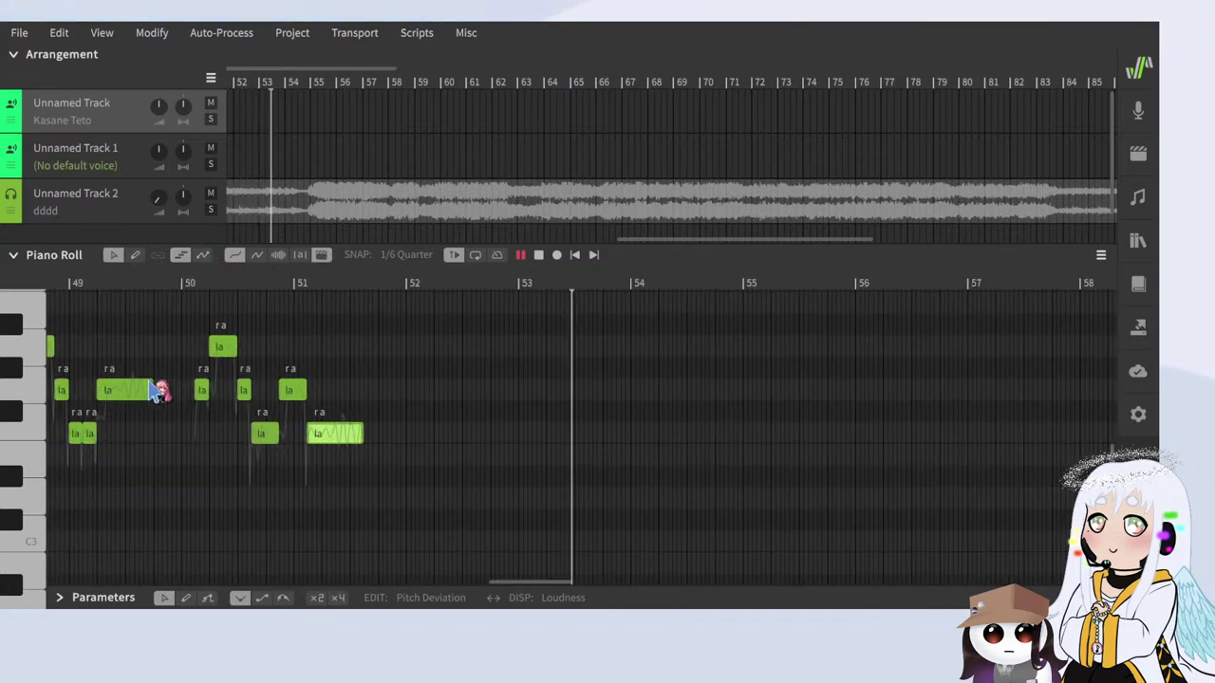
{"action": "scroll", "coordinate": [275, 363], "scroll_direction": "down", "scroll_amount": 1, "text": "ctrl"}
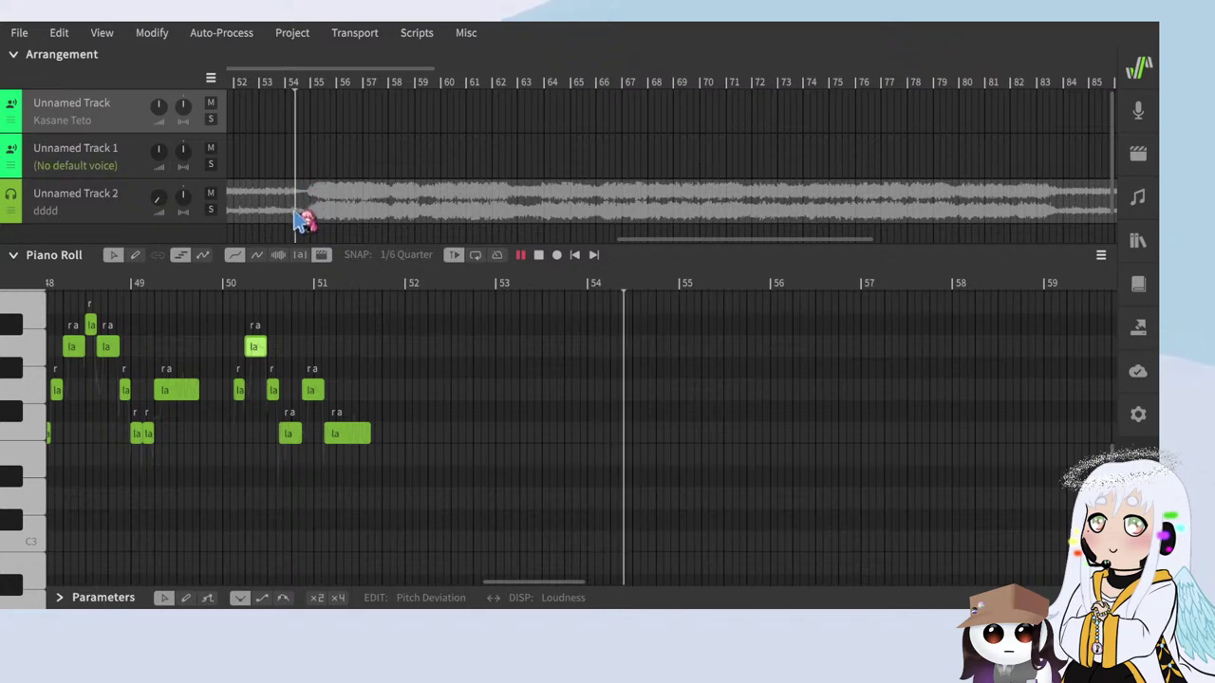
{"action": "scroll", "coordinate": [730, 434], "scroll_direction": "down", "scroll_amount": 1, "text": "ctrl"}
{"action": "scroll", "coordinate": [675, 423], "scroll_direction": "up", "scroll_amount": 5, "text": "ctrl"}
{"action": "scroll", "coordinate": [672, 413], "scroll_direction": "up", "scroll_amount": 3, "text": "ctrl"}
{"action": "scroll", "coordinate": [328, 341], "scroll_direction": "down", "scroll_amount": 2, "text": "ctrl"}
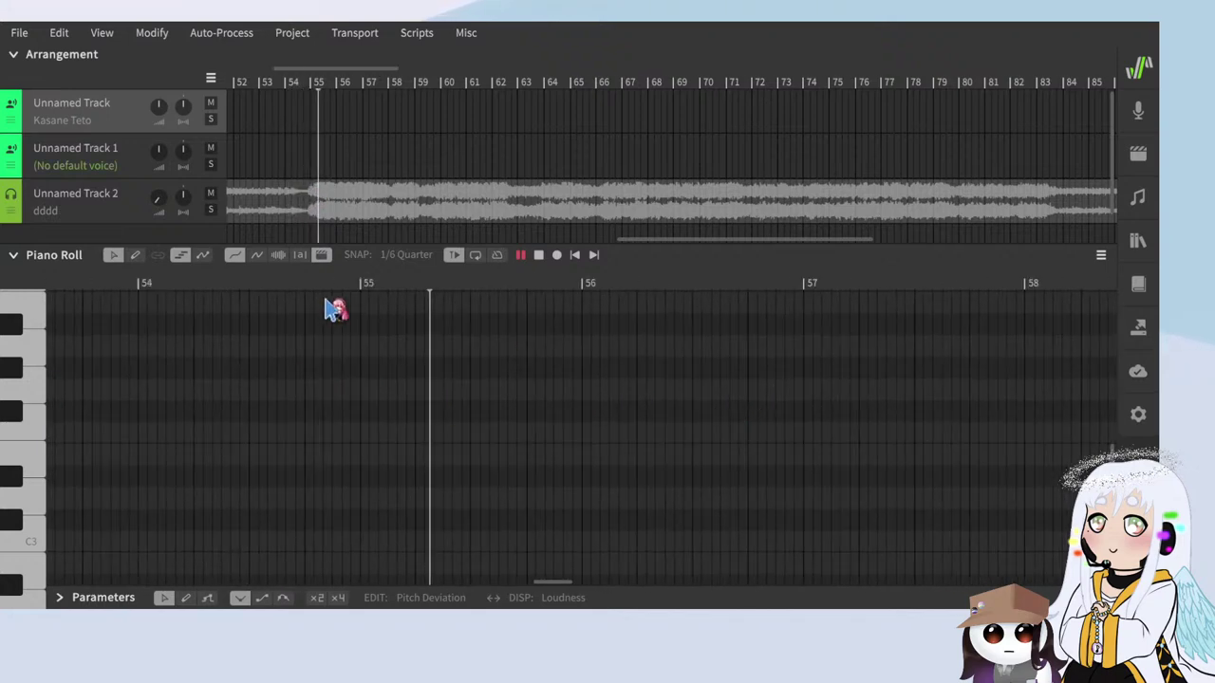
{"action": "key", "text": "space"}
{"action": "left_click", "coordinate": [321, 283]}
{"action": "key", "text": "space"}
{"action": "scroll", "coordinate": [406, 399], "scroll_direction": "up", "scroll_amount": 2, "text": "ctrl"}
{"action": "key", "text": "space"}
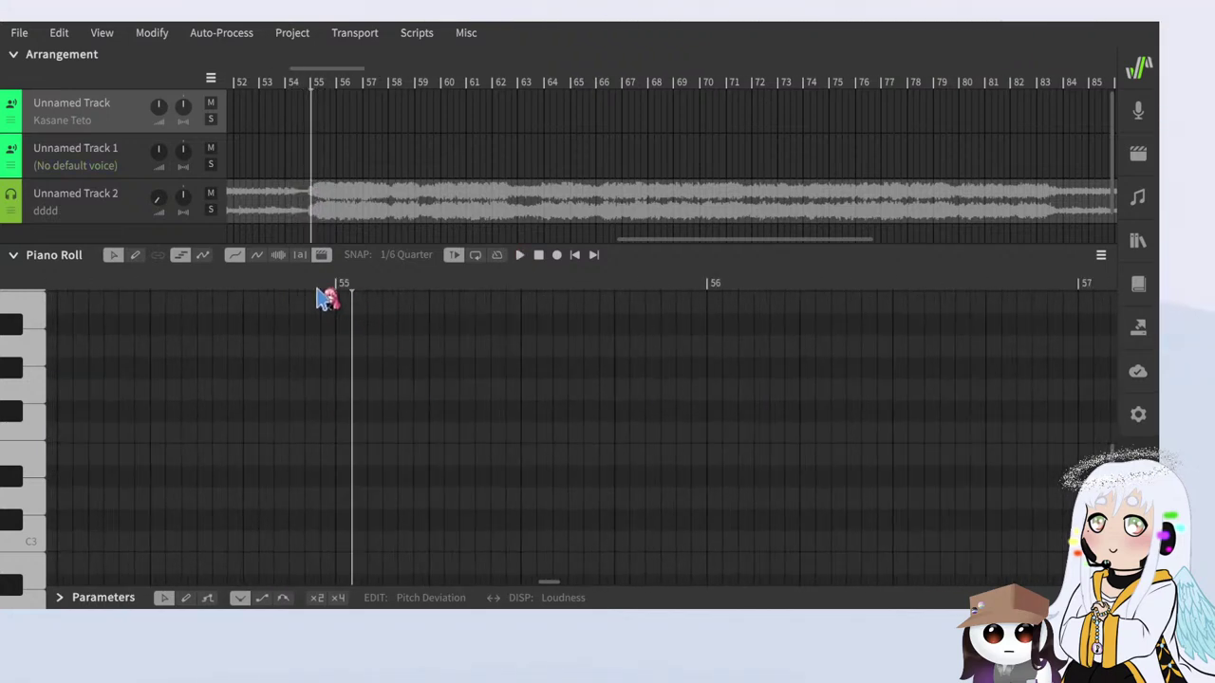
Step: Place an A3 note a quarter bar long at the start of bar 55 and check it against the audio
{"action": "left_click_drag", "start_coordinate": [903, 347], "coordinate": [396, 342]}
{"action": "key", "text": "space"}
{"action": "scroll", "coordinate": [392, 370], "scroll_direction": "up", "scroll_amount": 1, "text": "ctrl"}
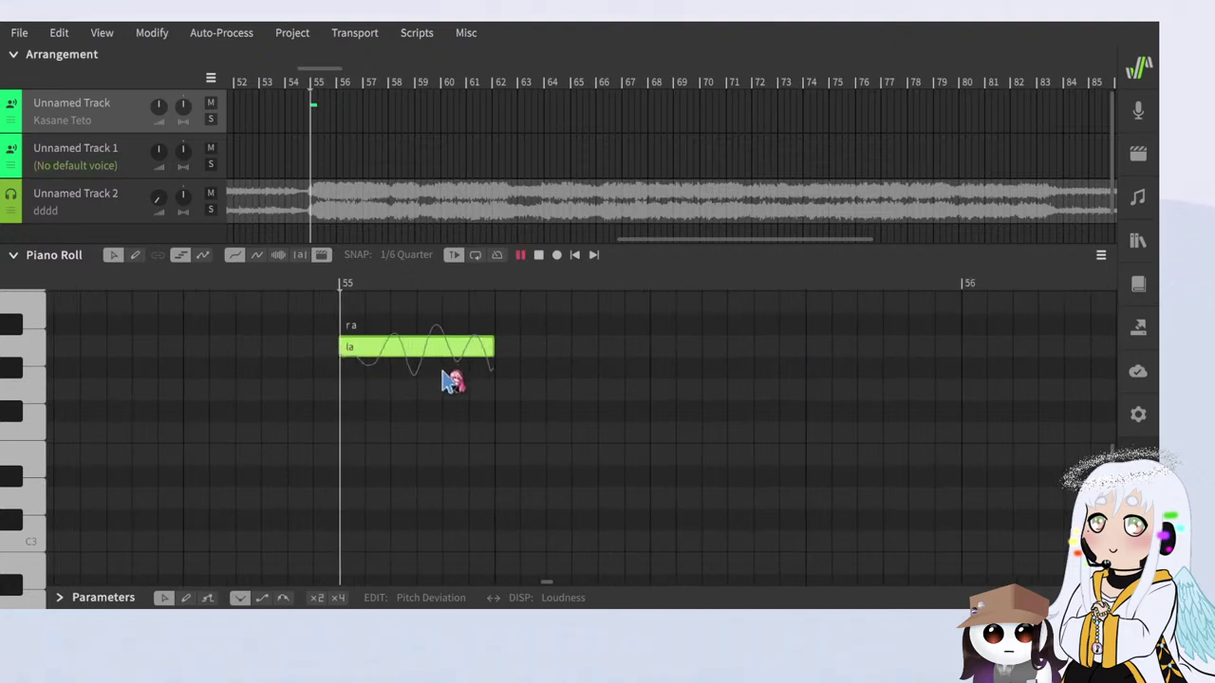
{"action": "key", "text": "space"}
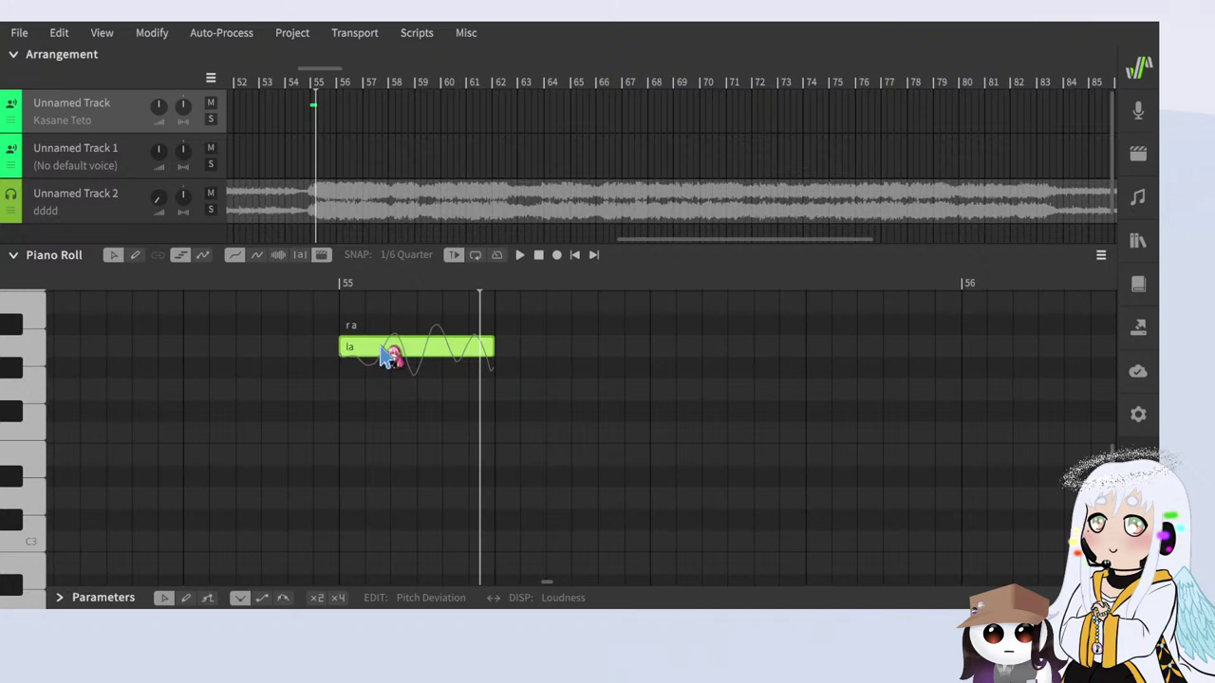
Step: Move the A3 note later in bar 55 and place a copied note directly ahead of it on G#3
{"action": "left_click_drag", "start_coordinate": [390, 353], "coordinate": [423, 383]}
{"action": "key", "text": "ctrl+z"}
{"action": "left_click", "coordinate": [456, 395]}
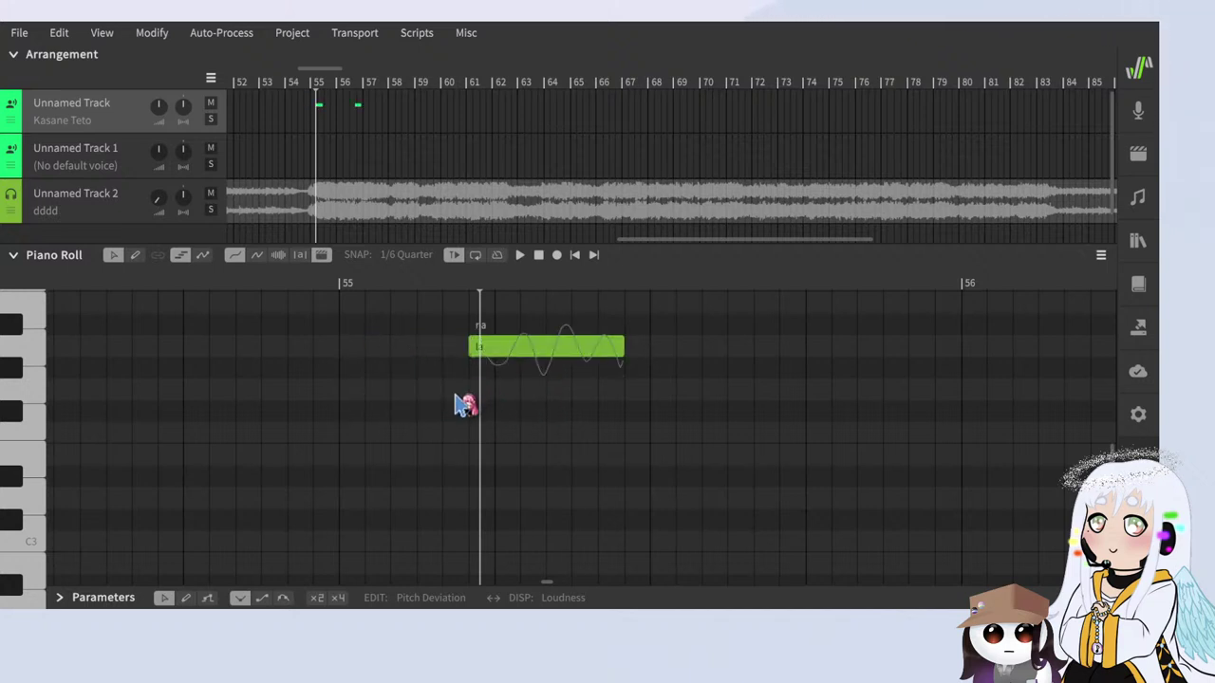
{"action": "left_click_drag", "start_coordinate": [531, 351], "coordinate": [417, 394]}
{"action": "scroll", "coordinate": [740, 428], "scroll_direction": "down", "scroll_amount": 3}
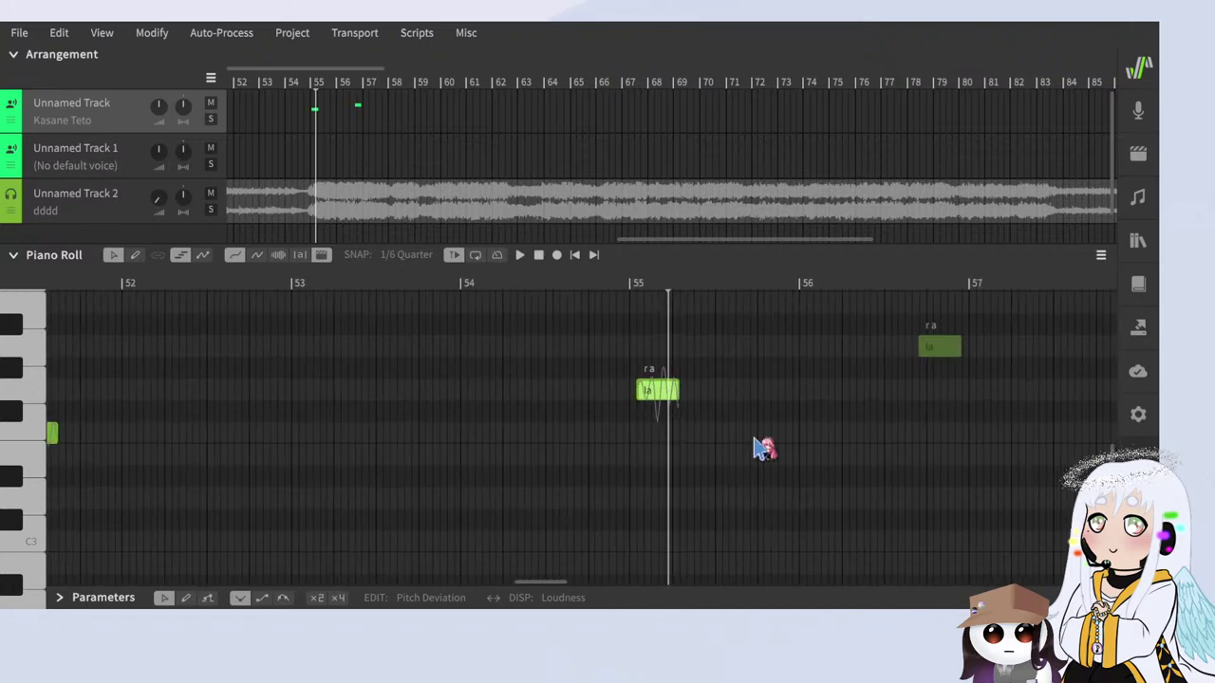
{"action": "scroll", "coordinate": [854, 439], "scroll_direction": "down", "scroll_amount": 2}
{"action": "scroll", "coordinate": [854, 436], "scroll_direction": "up", "scroll_amount": 2}
{"action": "scroll", "coordinate": [859, 454], "scroll_direction": "up", "scroll_amount": 2}
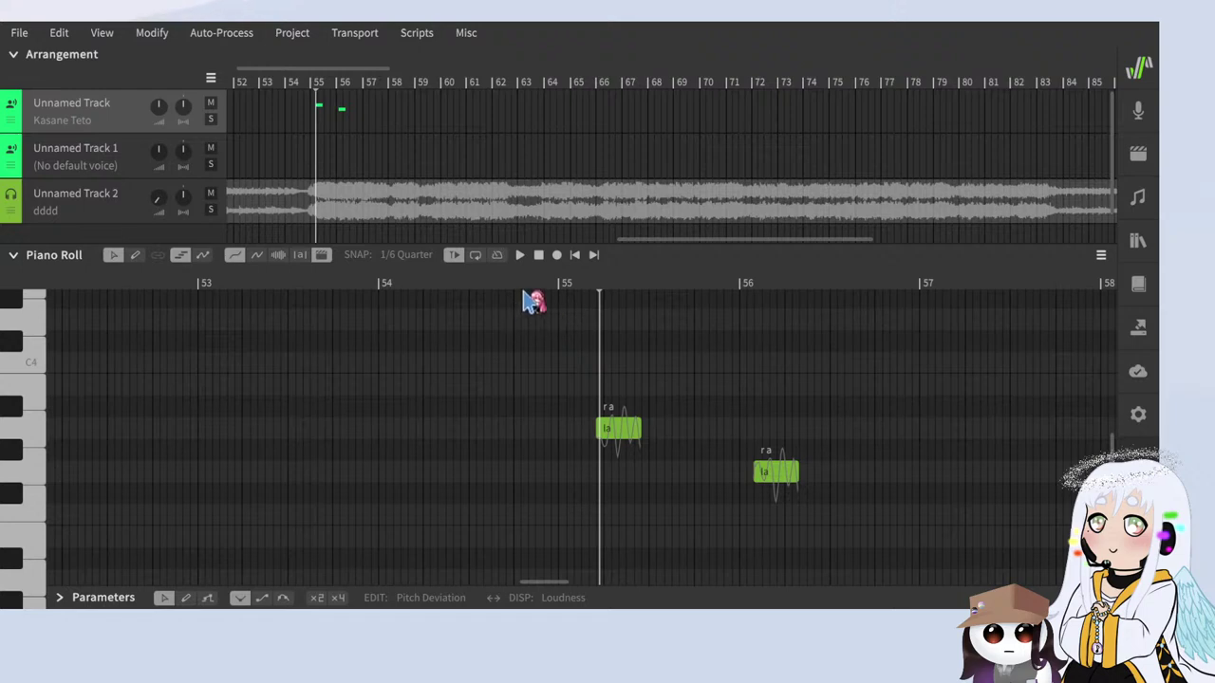
{"action": "scroll", "coordinate": [750, 494], "scroll_direction": "up", "scroll_amount": 2}
{"action": "left_click_drag", "start_coordinate": [819, 483], "coordinate": [424, 463]}
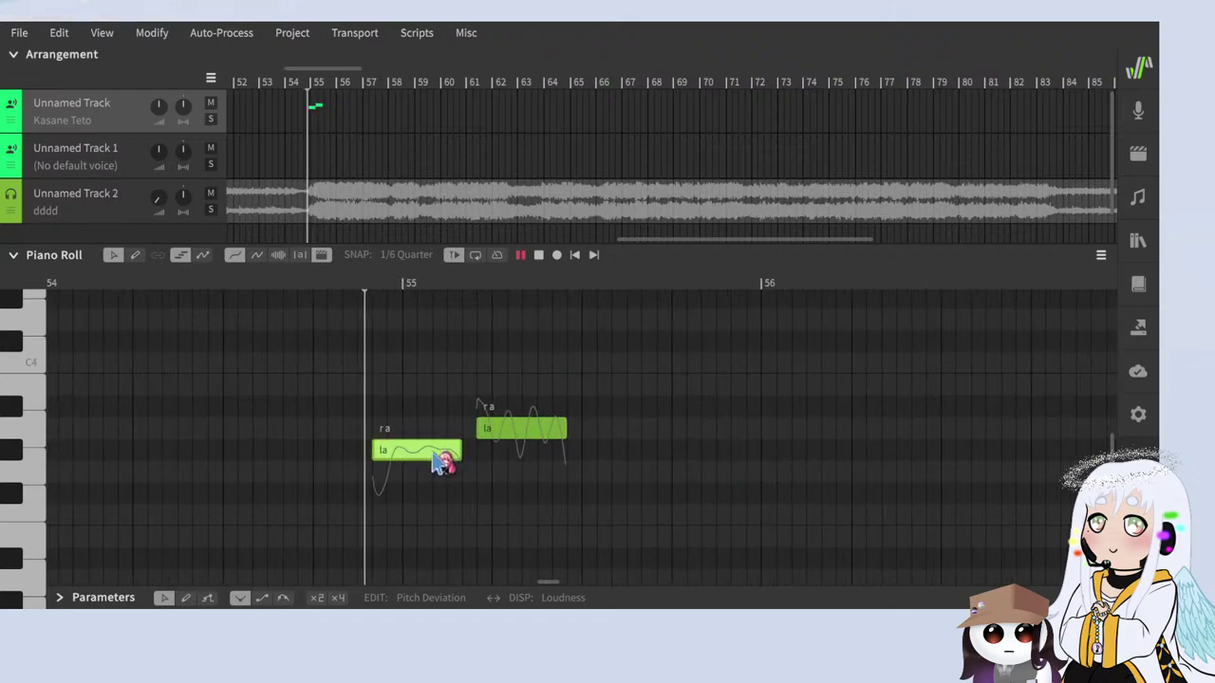
{"action": "scroll", "coordinate": [451, 420], "scroll_direction": "up", "scroll_amount": 1}
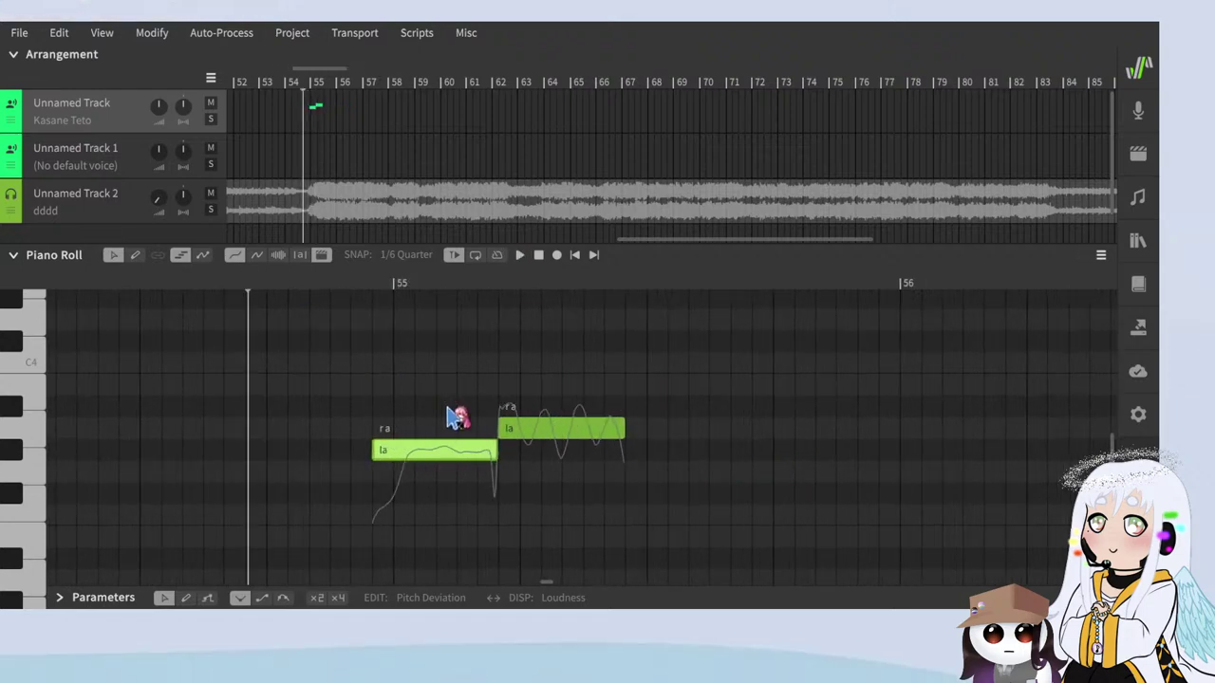
{"action": "key", "text": "space"}
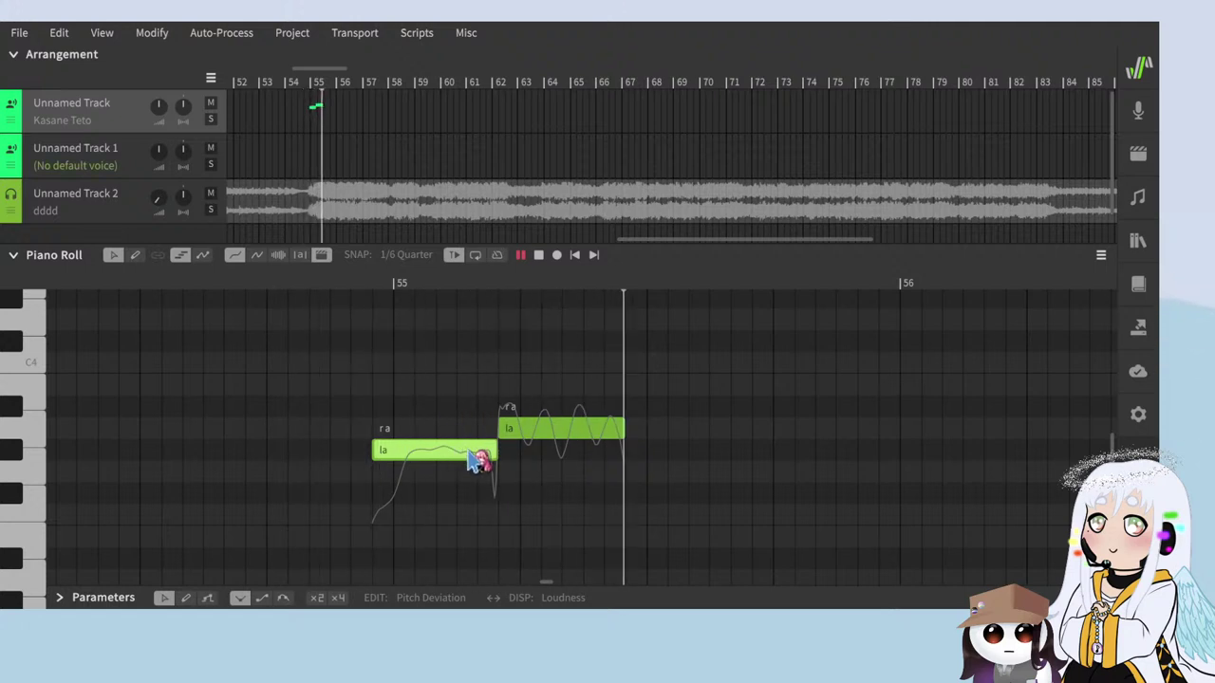
Step: Lower the G#3 note to G3 and shorten it to three snap steps, ending where the A3 note begins
{"action": "left_click_drag", "start_coordinate": [480, 454], "coordinate": [464, 474]}
{"action": "left_click", "coordinate": [356, 285]}
{"action": "key", "text": "space"}
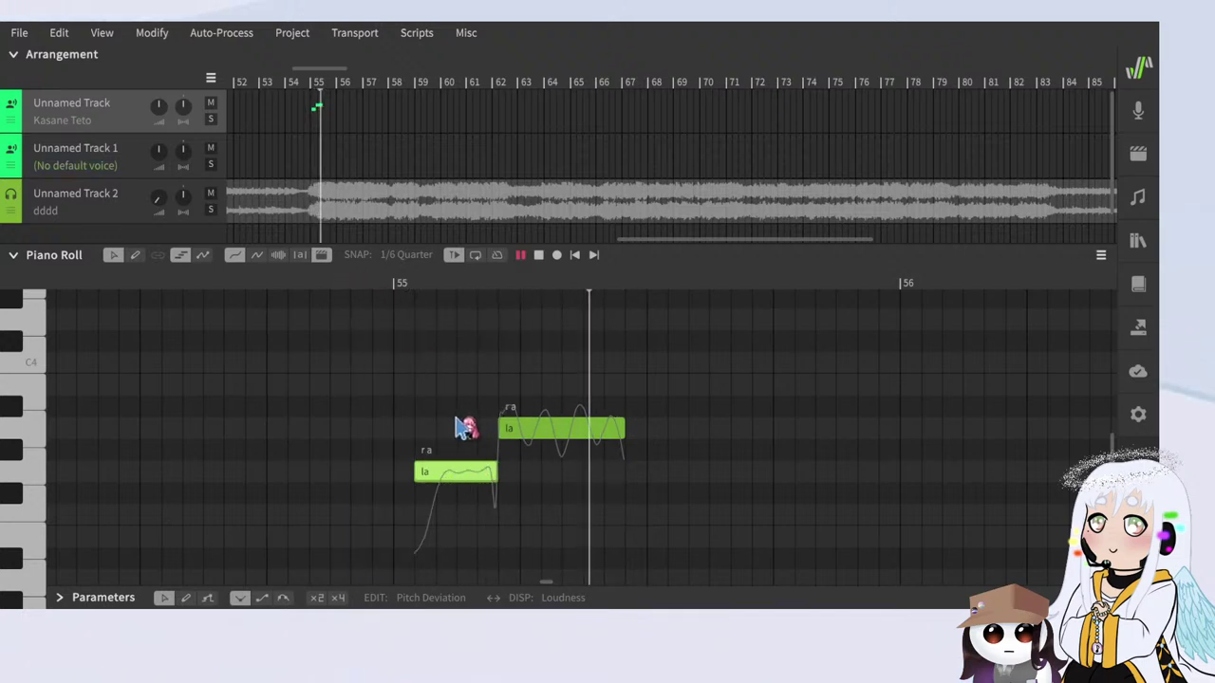
{"action": "key", "text": "space"}
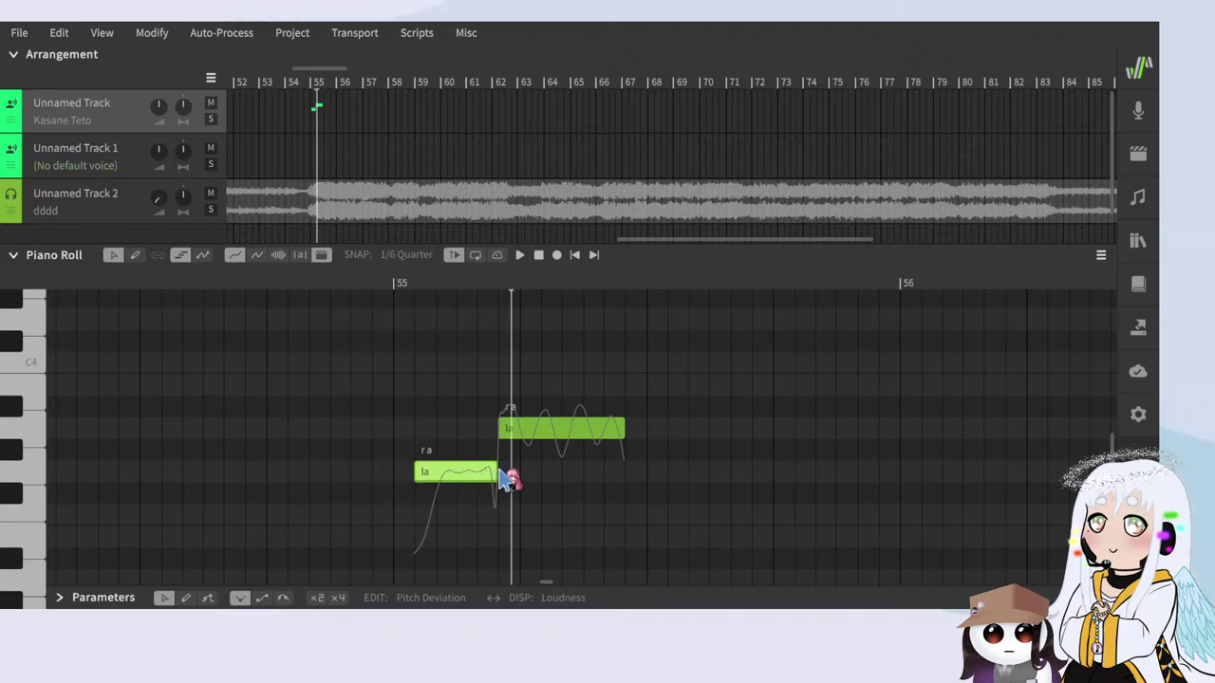
{"action": "left_click_drag", "start_coordinate": [504, 477], "coordinate": [484, 472]}
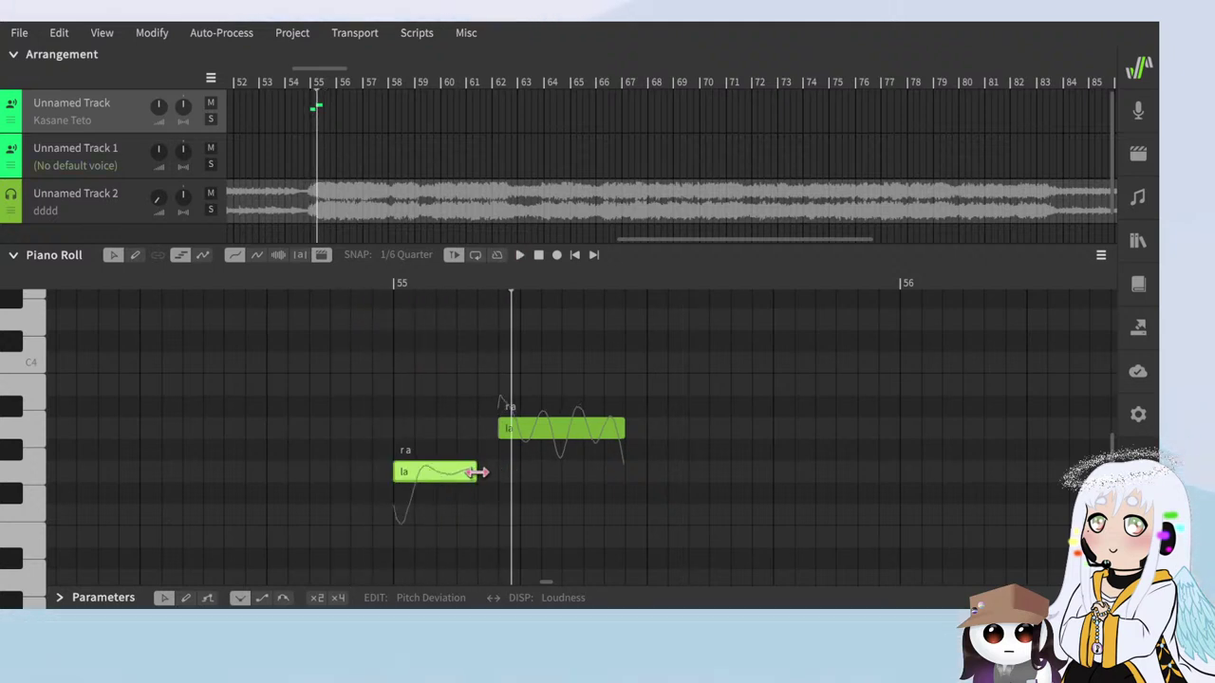
{"action": "key", "text": "space"}
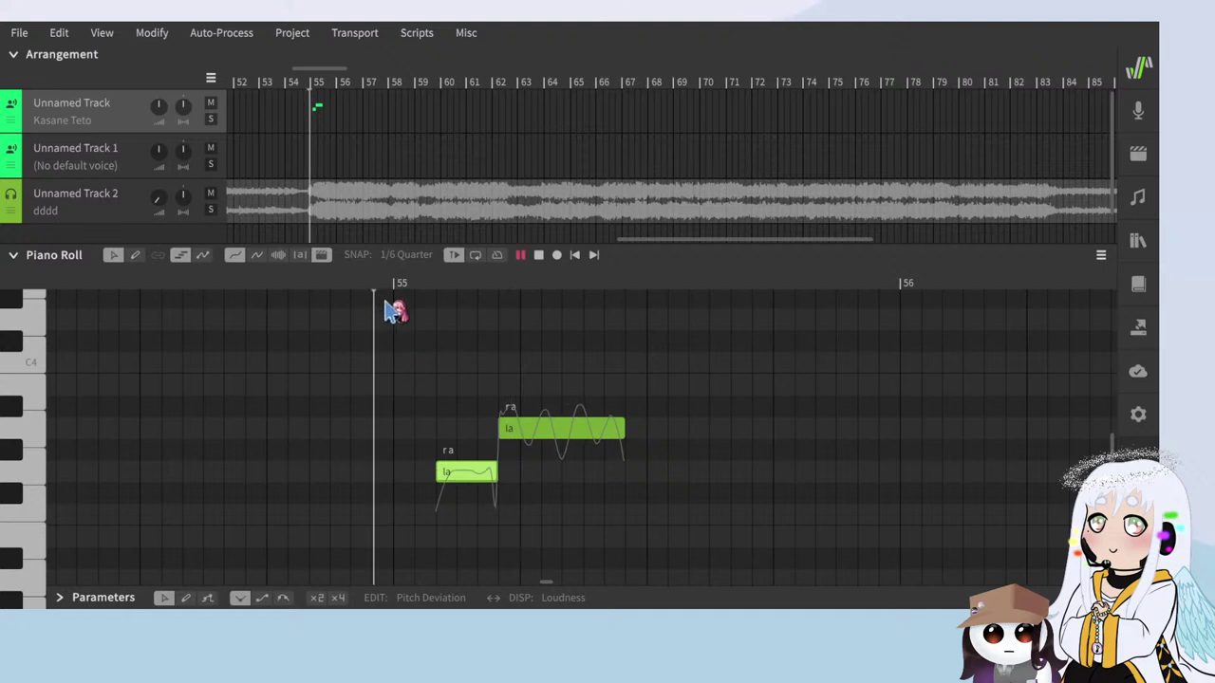
Step: Shift the G3 and A3 notes in bar 55 together one snap step earlier
{"action": "key", "text": "space"}
{"action": "left_click_drag", "start_coordinate": [337, 284], "coordinate": [375, 289]}
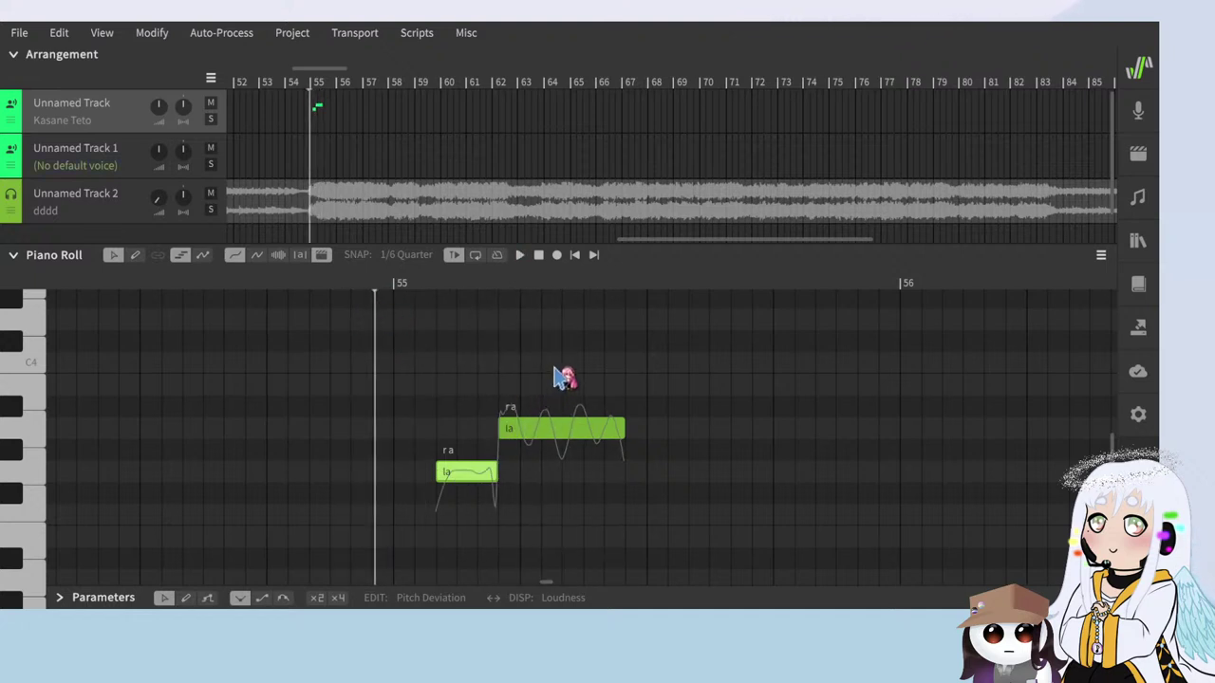
{"action": "left_click_drag", "start_coordinate": [550, 393], "coordinate": [462, 537]}
{"action": "left_click_drag", "start_coordinate": [464, 470], "coordinate": [451, 471]}
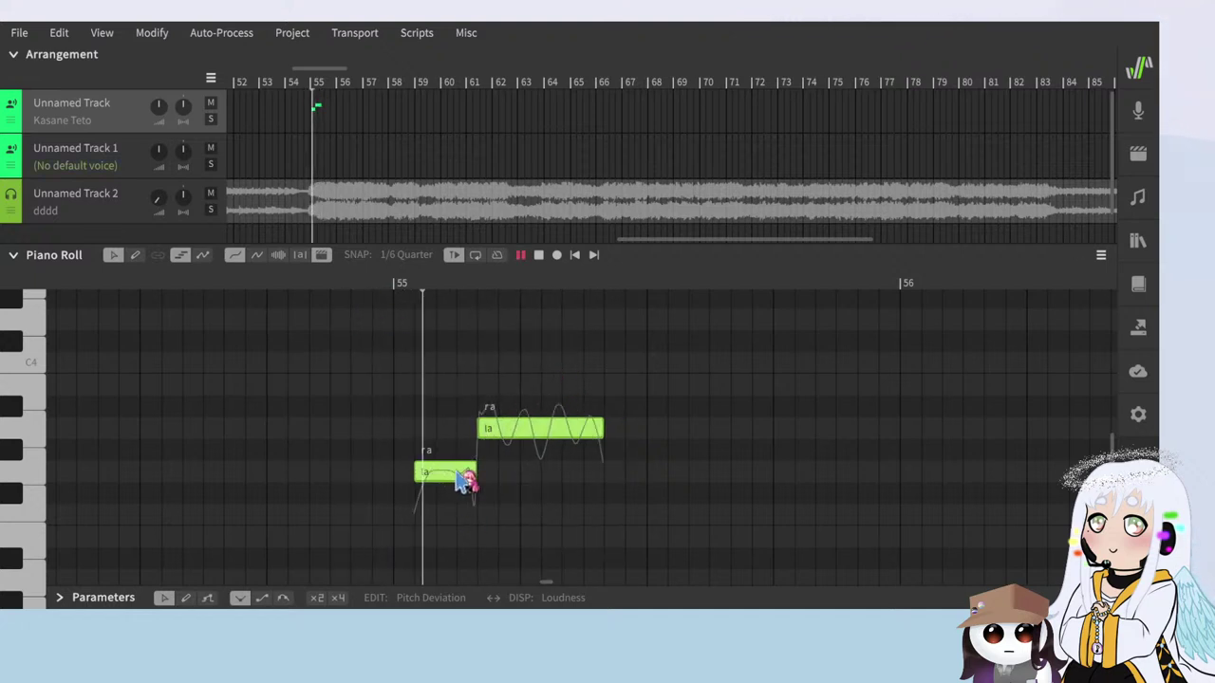
Step: Place a copied note on G#3 a quarter into bar 57 and lengthen the A3 note from bar 55 to meet it
{"action": "scroll", "coordinate": [484, 398], "scroll_direction": "down", "scroll_amount": 2}
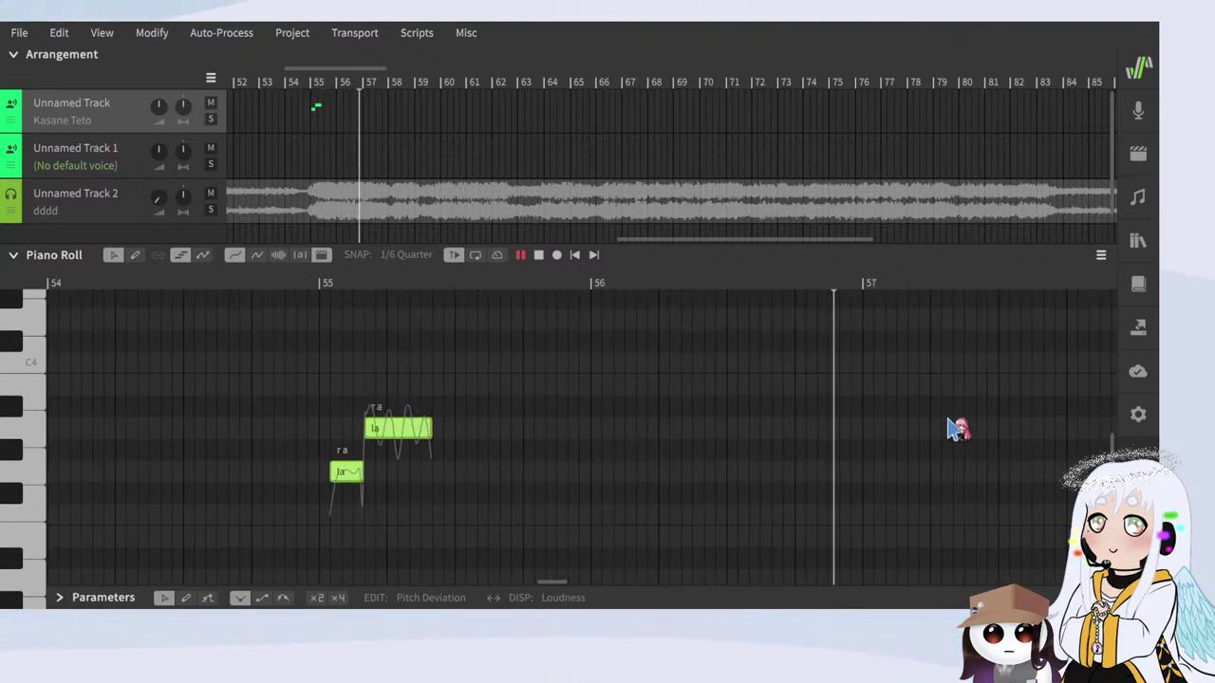
{"action": "key", "text": "space"}
{"action": "left_click", "coordinate": [935, 460]}
{"action": "key", "text": "ctrl+v"}
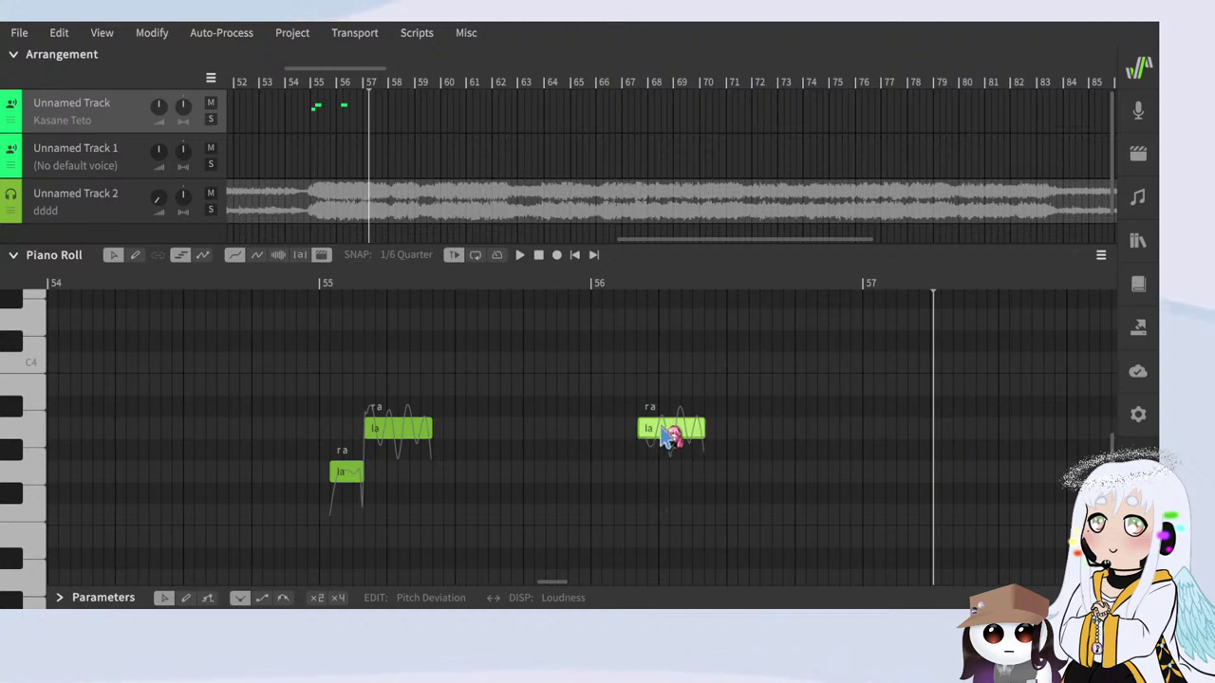
{"action": "left_click_drag", "start_coordinate": [669, 434], "coordinate": [978, 466]}
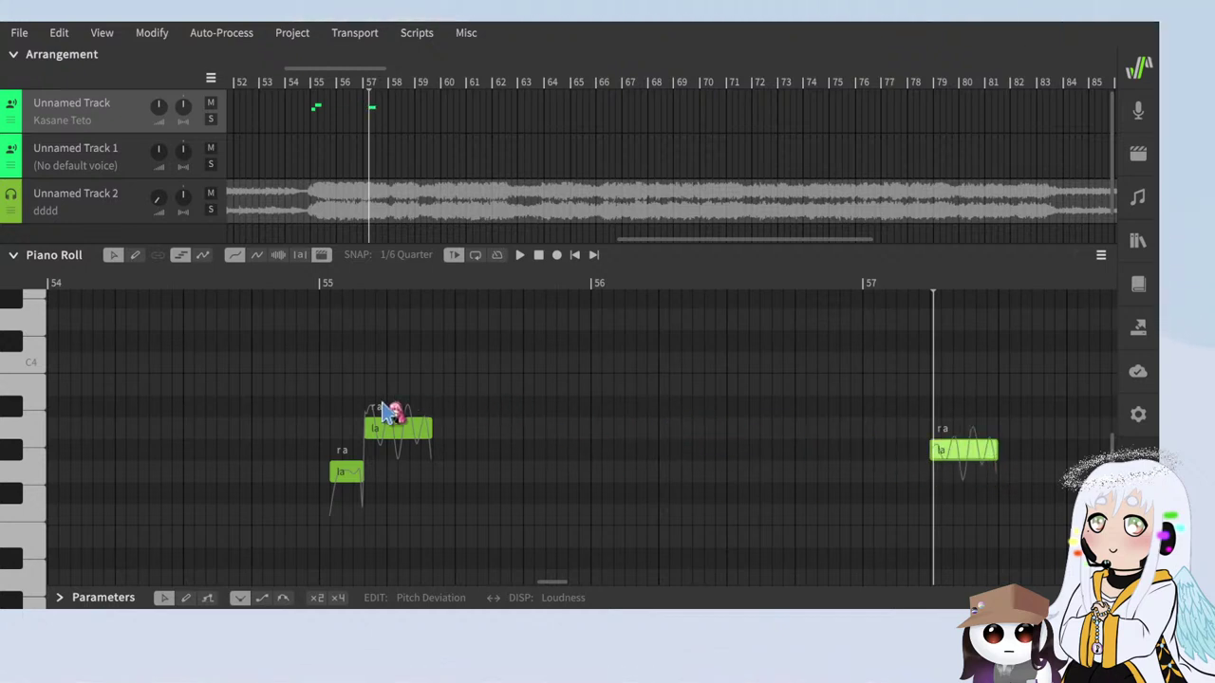
{"action": "left_click_drag", "start_coordinate": [433, 425], "coordinate": [926, 464]}
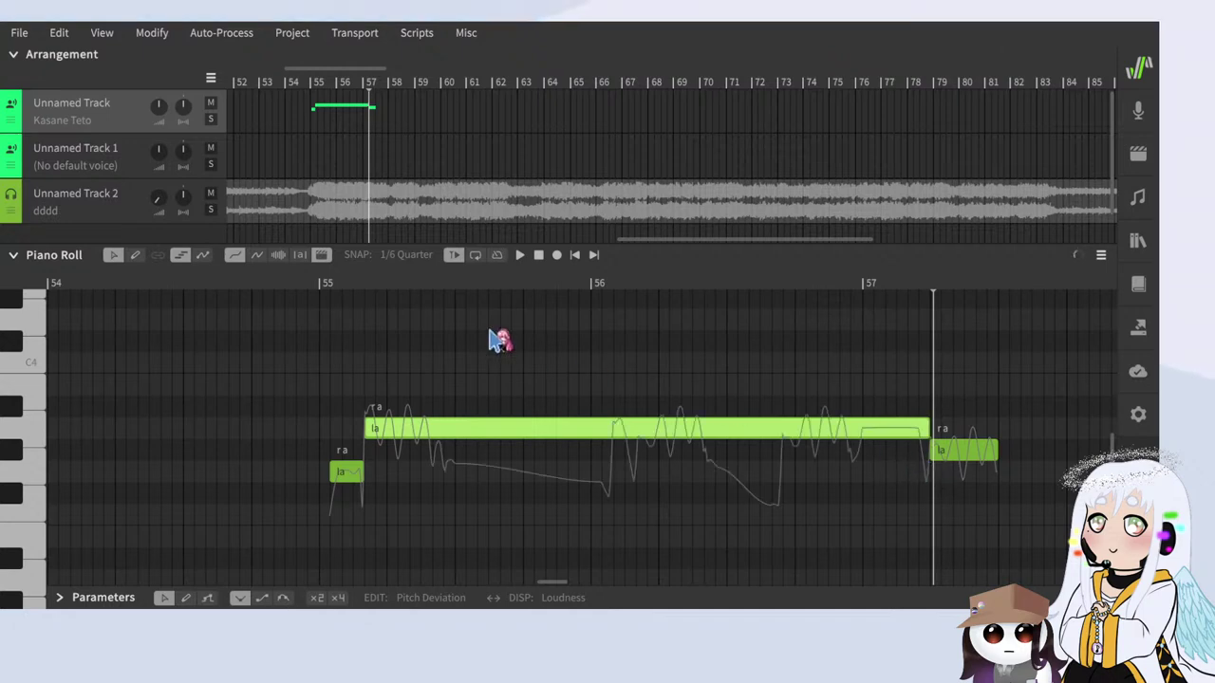
Step: Replay the phrase from bar 55, lower the bar 57 note to G3 and extend it just past the start of bar 58
{"action": "left_click", "coordinate": [300, 302]}
{"action": "key", "text": "space"}
{"action": "scroll", "coordinate": [288, 306], "scroll_direction": "down", "scroll_amount": 6}
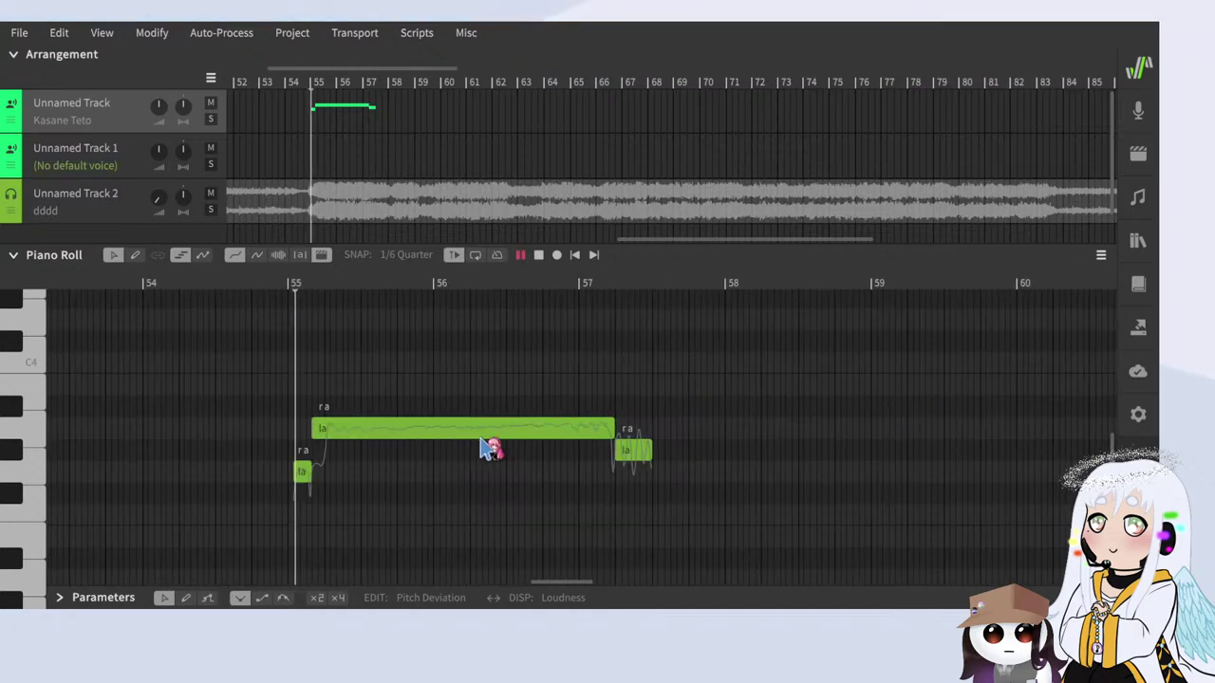
{"action": "scroll", "coordinate": [482, 444], "scroll_direction": "up", "scroll_amount": 3}
{"action": "scroll", "coordinate": [601, 453], "scroll_direction": "down", "scroll_amount": 2}
{"action": "scroll", "coordinate": [612, 463], "scroll_direction": "up", "scroll_amount": 1}
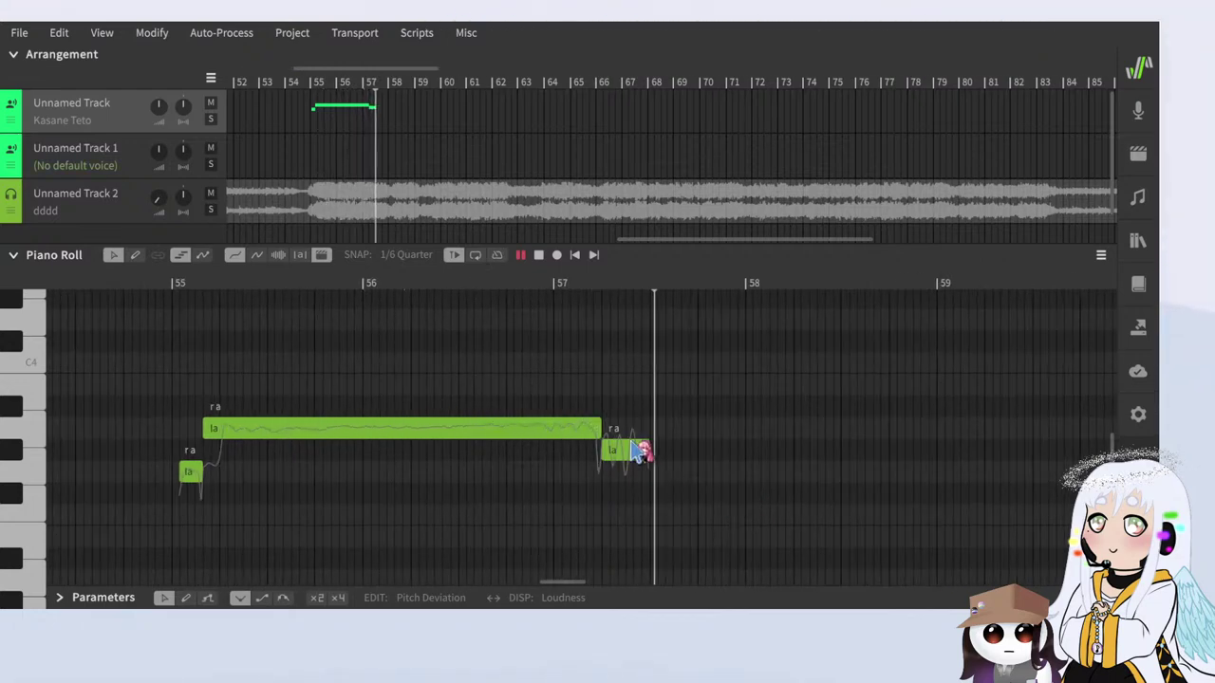
{"action": "key", "text": "space"}
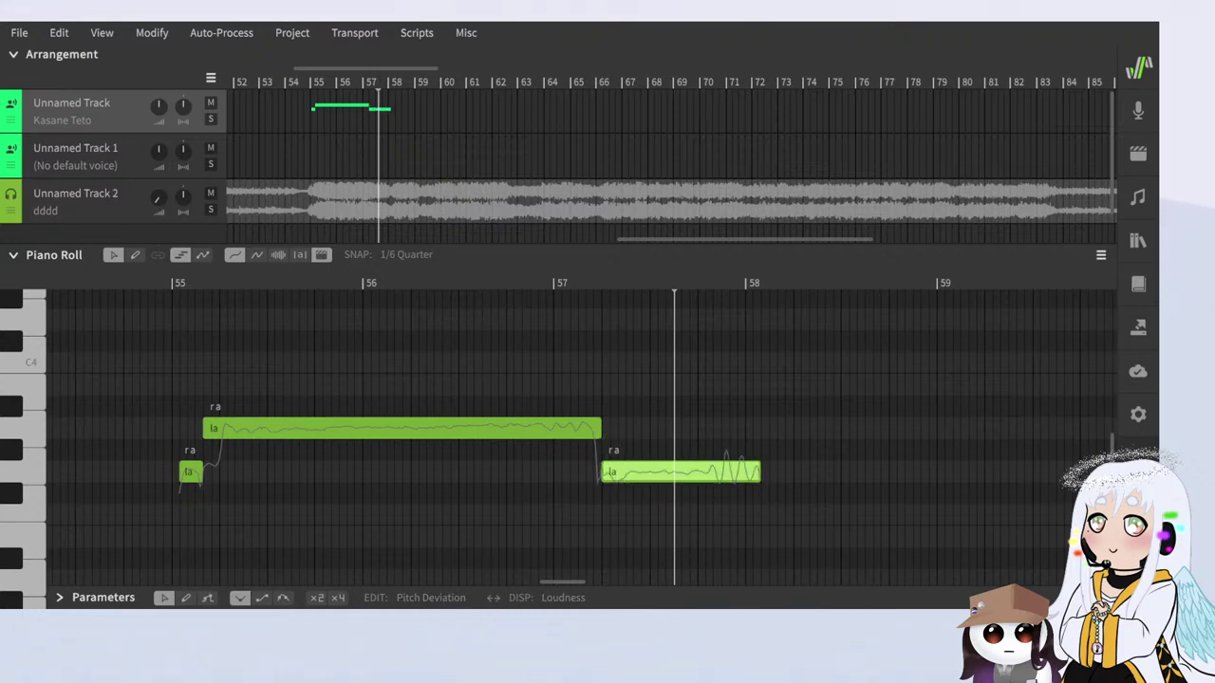
{"action": "scroll", "coordinate": [436, 417], "scroll_direction": "down", "scroll_amount": 3}
{"action": "scroll", "coordinate": [708, 430], "scroll_direction": "up", "scroll_amount": 5}
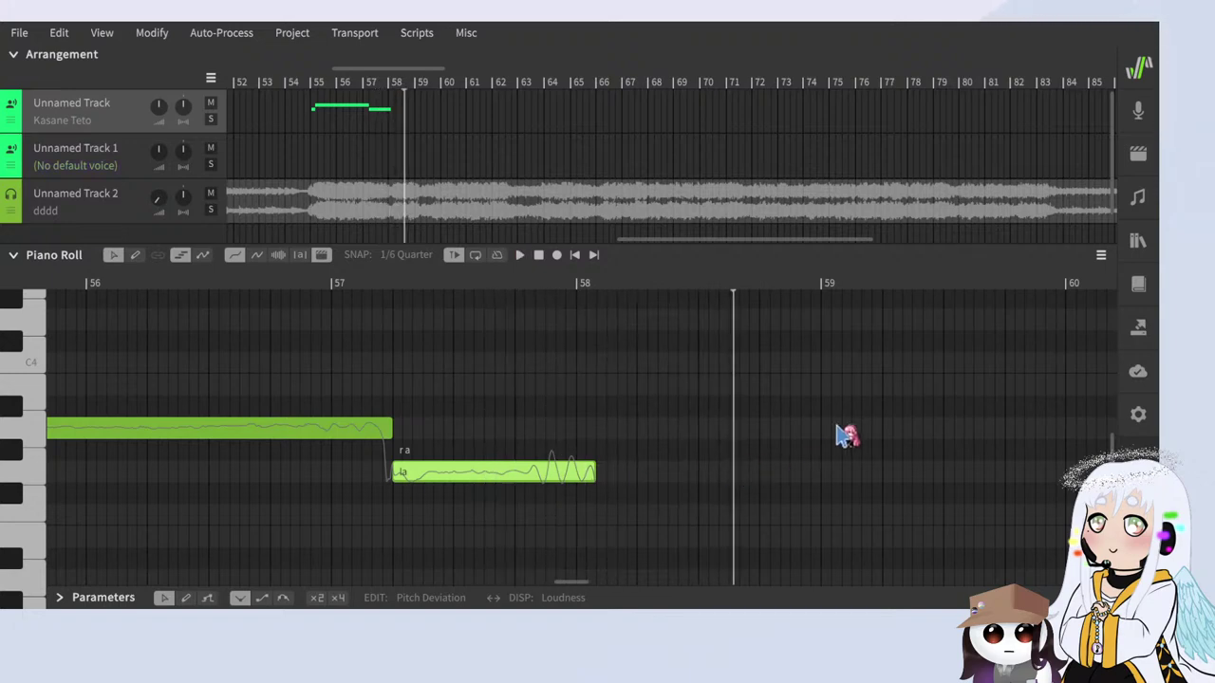
{"action": "key", "text": "space"}
Step: Go back to the earlier melody and listen from bars 26 and 28 to compare its phrases
{"action": "scroll", "coordinate": [843, 434], "scroll_direction": "down", "scroll_amount": 3}
{"action": "left_click_drag", "start_coordinate": [535, 583], "coordinate": [260, 577]}
{"action": "scroll", "coordinate": [379, 522], "scroll_direction": "down", "scroll_amount": 1}
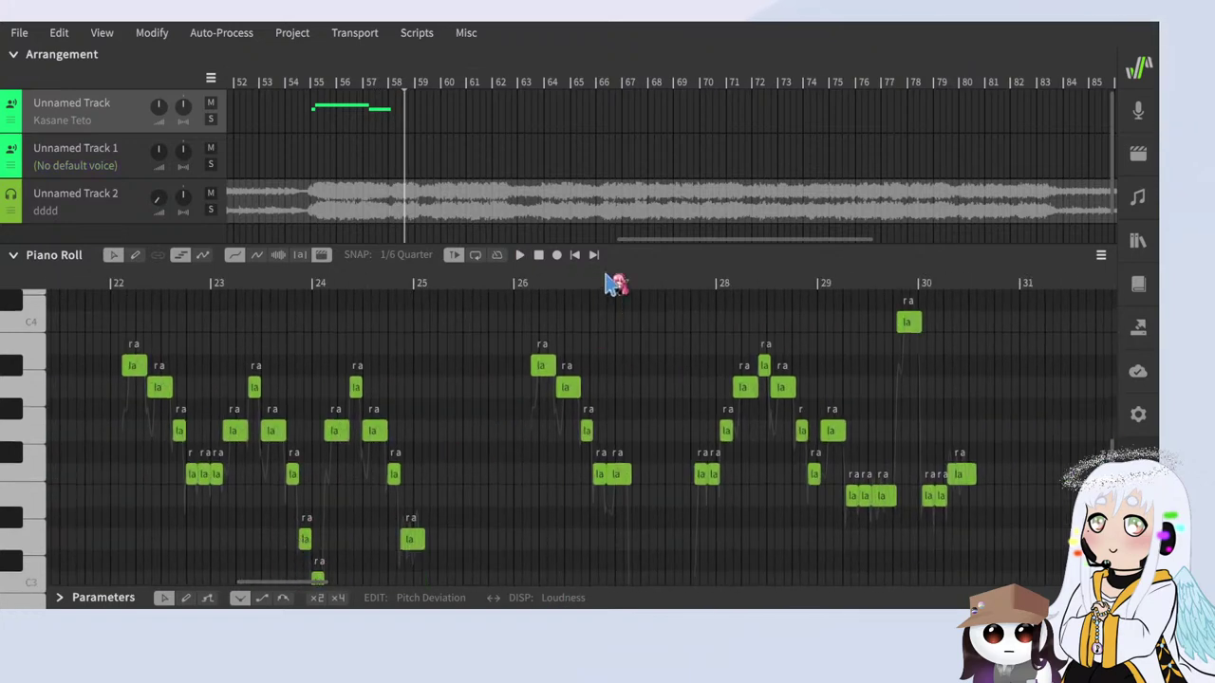
{"action": "left_click", "coordinate": [524, 288]}
{"action": "key", "text": "space"}
{"action": "key", "text": "space"}
{"action": "left_click", "coordinate": [717, 285]}
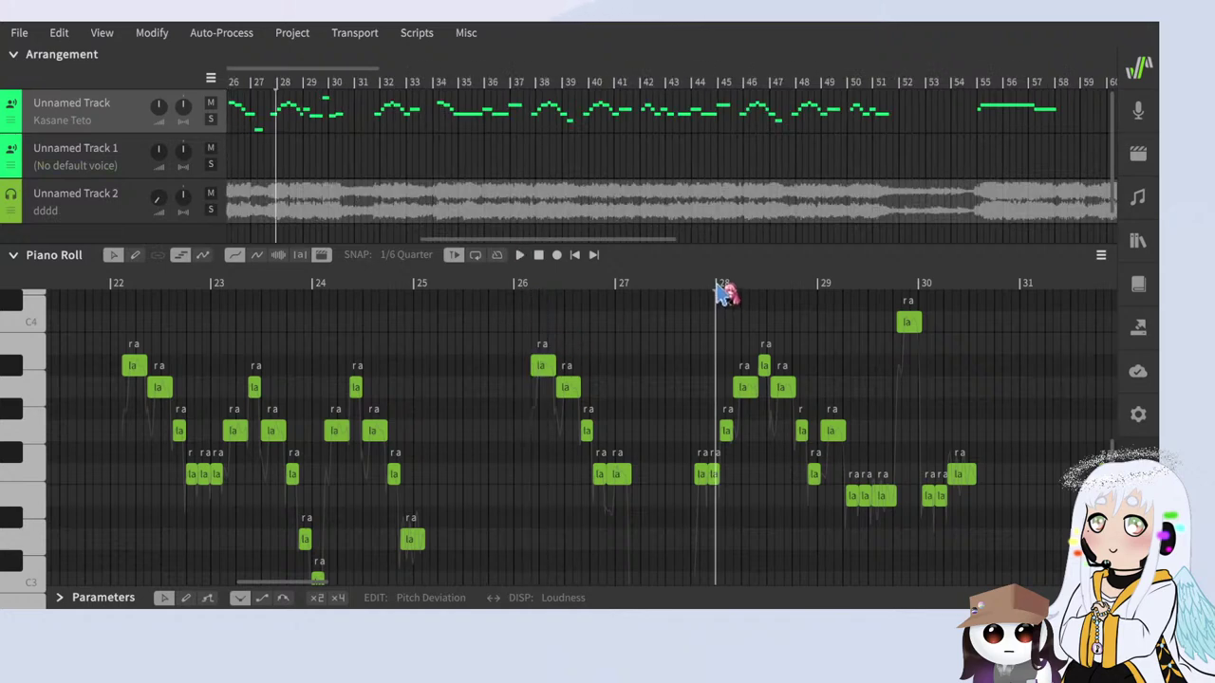
{"action": "key", "text": "space"}
{"action": "scroll", "coordinate": [747, 446], "scroll_direction": "down", "scroll_amount": 1}
{"action": "scroll", "coordinate": [336, 395], "scroll_direction": "down", "scroll_amount": 2}
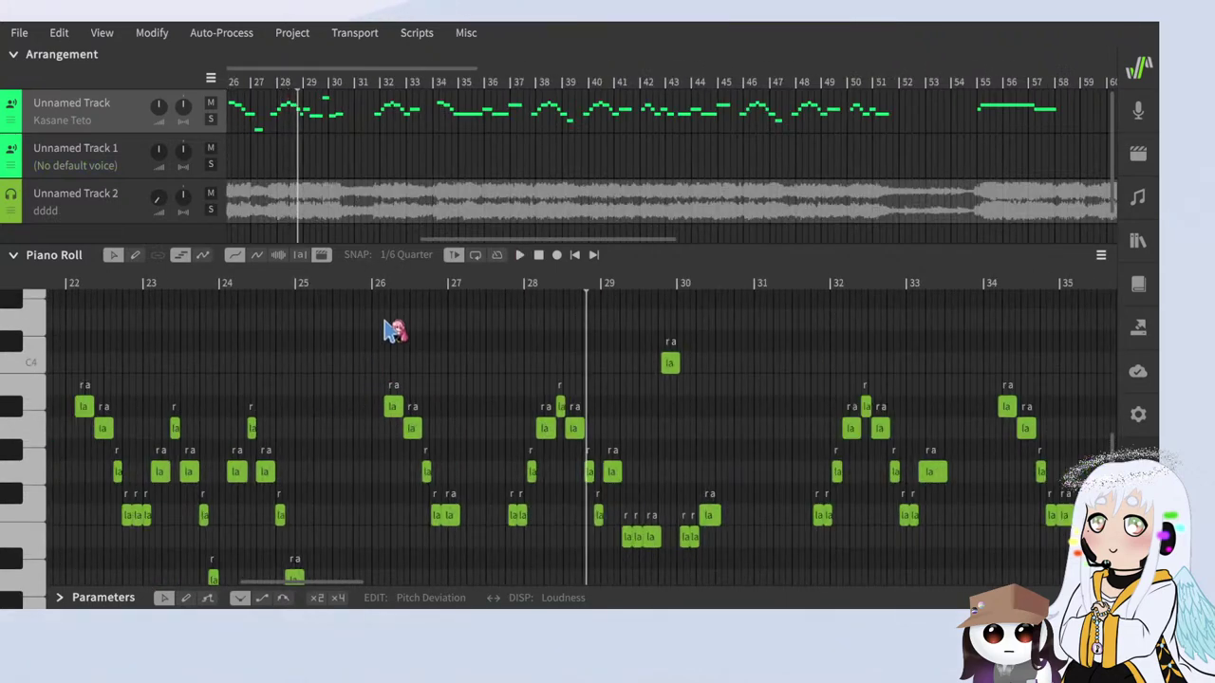
{"action": "key", "text": "space"}
{"action": "scroll", "coordinate": [313, 373], "scroll_direction": "down", "scroll_amount": 1}
{"action": "scroll", "coordinate": [439, 411], "scroll_direction": "down", "scroll_amount": 1}
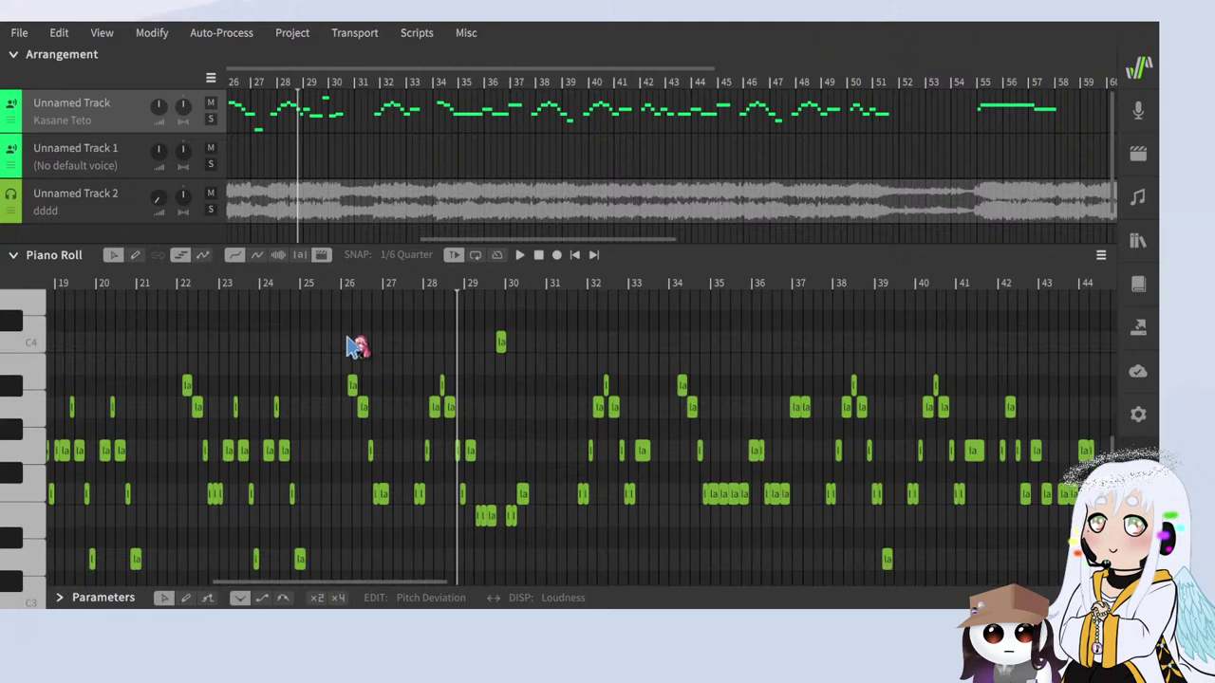
Step: Duplicate the melody notes from bars 26 to 51 and place the copy starting late in bar 58
{"action": "left_click_drag", "start_coordinate": [342, 325], "coordinate": [935, 510]}
{"action": "scroll", "coordinate": [873, 500], "scroll_direction": "up", "scroll_amount": 1}
{"action": "scroll", "coordinate": [847, 495], "scroll_direction": "down", "scroll_amount": 1}
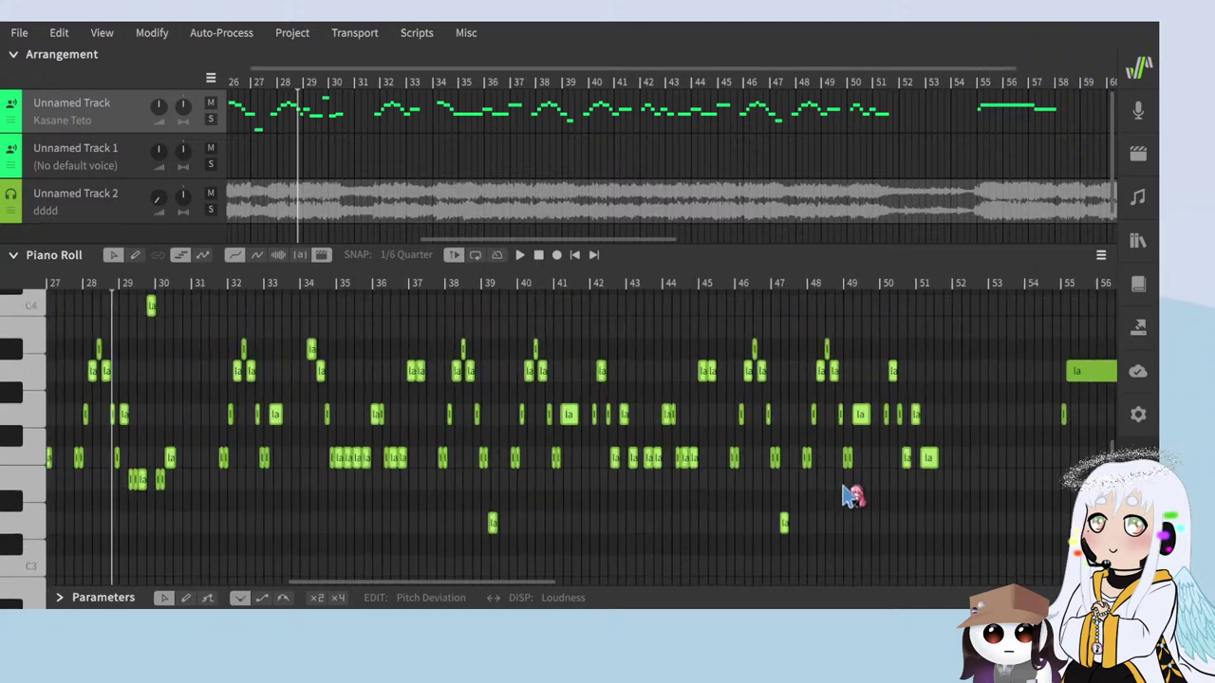
{"action": "left_click", "coordinate": [173, 437]}
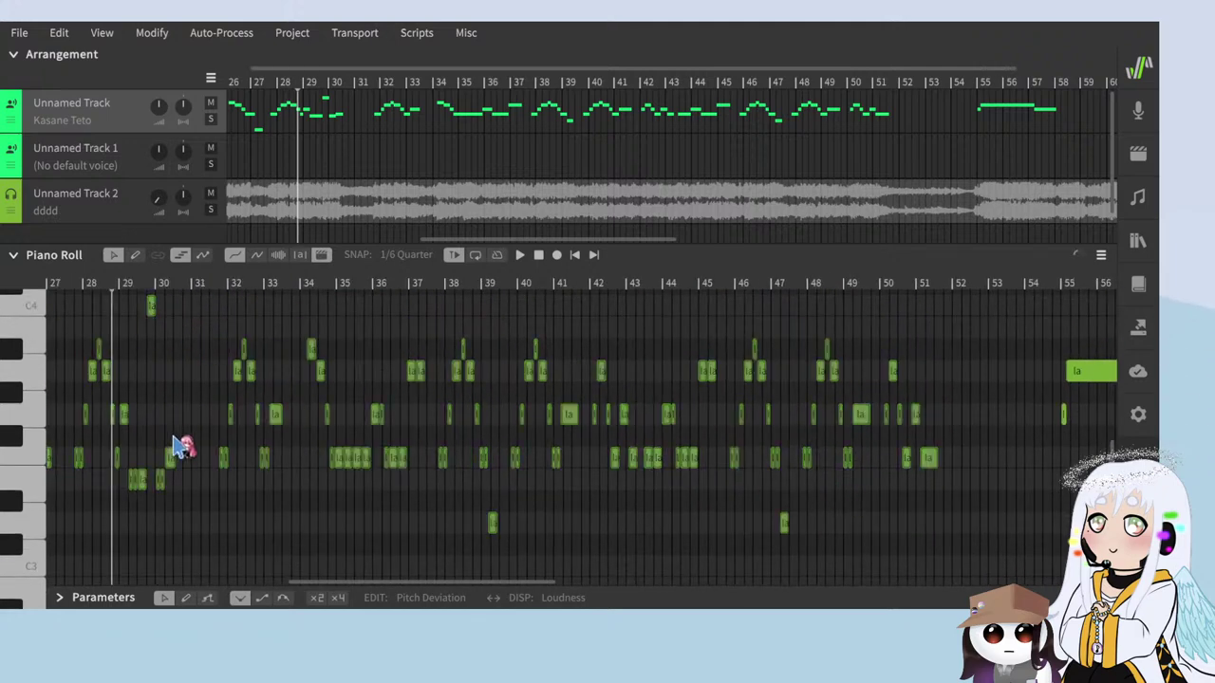
{"action": "scroll", "coordinate": [516, 433], "scroll_direction": "up", "scroll_amount": 2}
{"action": "scroll", "coordinate": [412, 411], "scroll_direction": "up", "scroll_amount": 3}
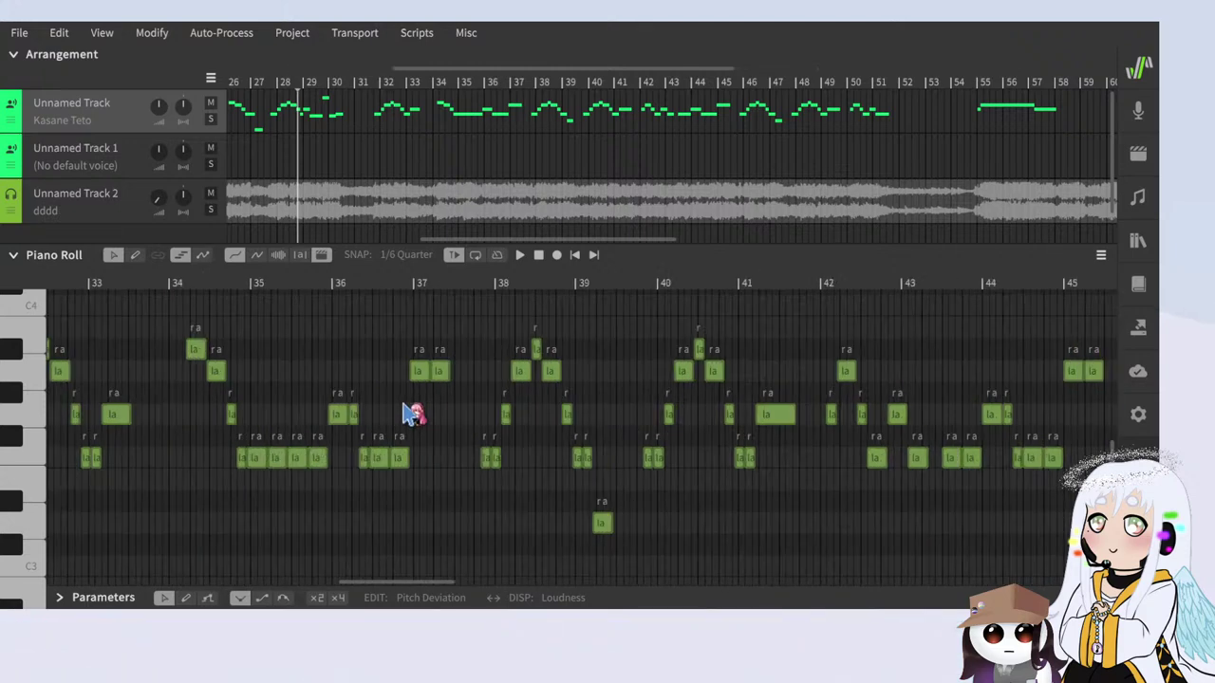
{"action": "left_click_drag", "start_coordinate": [447, 371], "coordinate": [627, 370]}
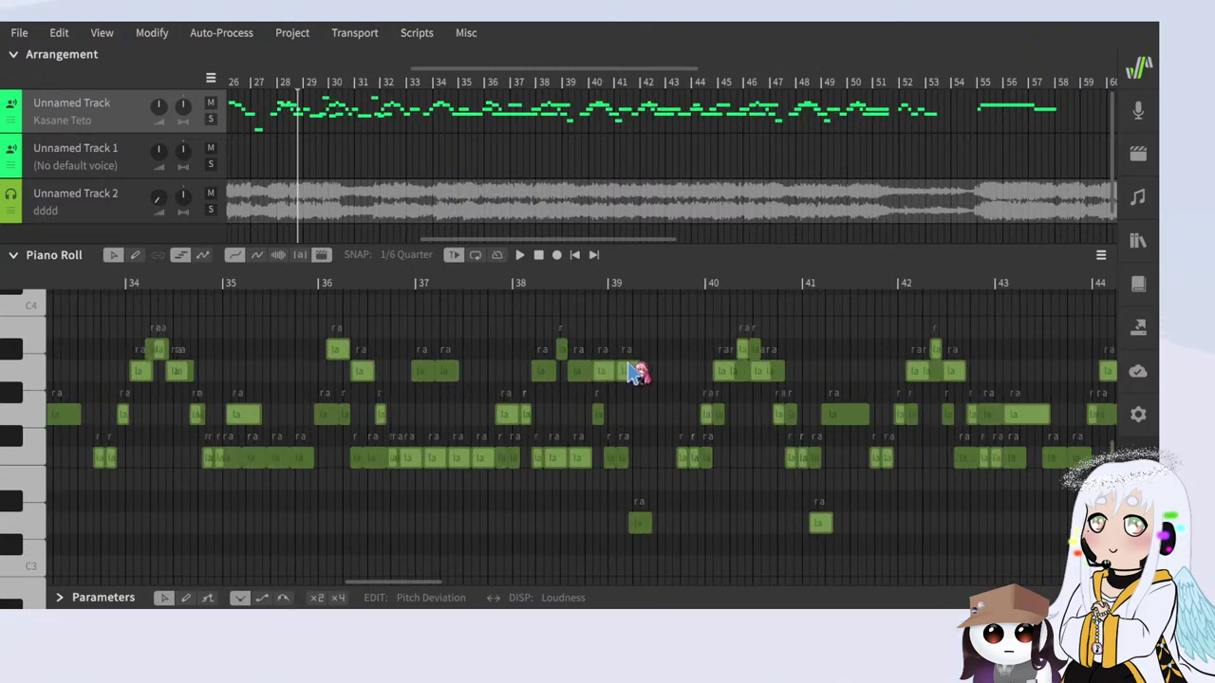
{"action": "scroll", "coordinate": [532, 399], "scroll_direction": "down", "scroll_amount": 5}
{"action": "scroll", "coordinate": [983, 460], "scroll_direction": "up", "scroll_amount": 2}
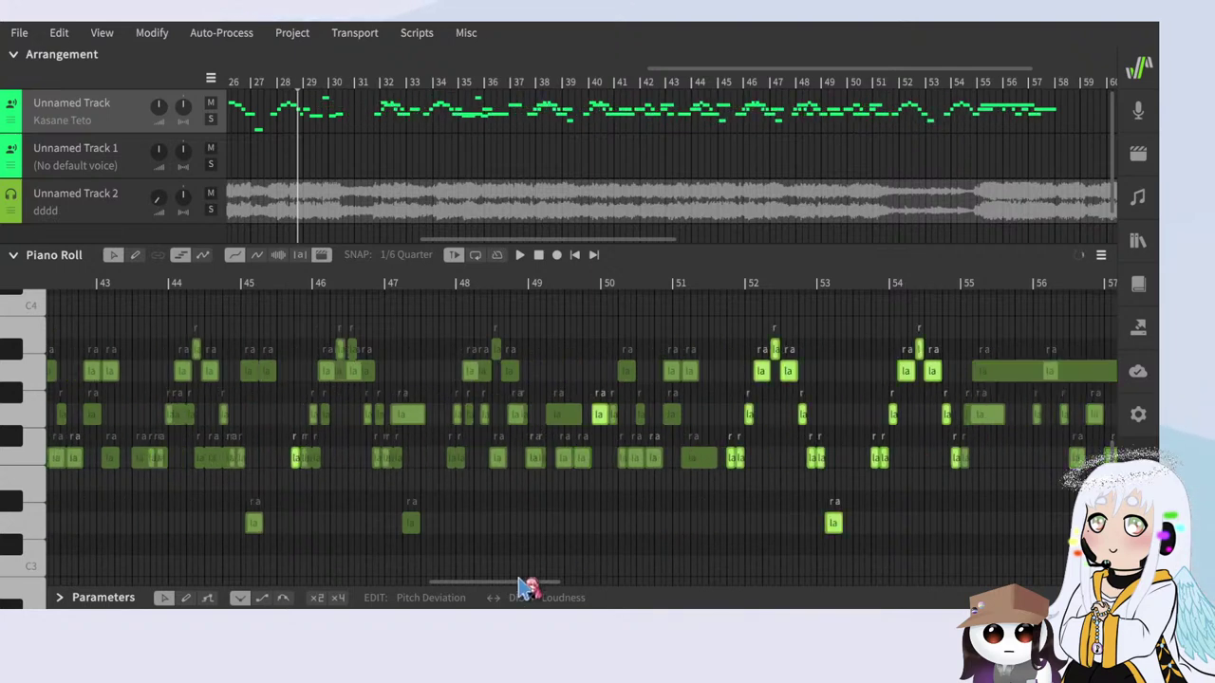
{"action": "left_click_drag", "start_coordinate": [526, 586], "coordinate": [596, 581]}
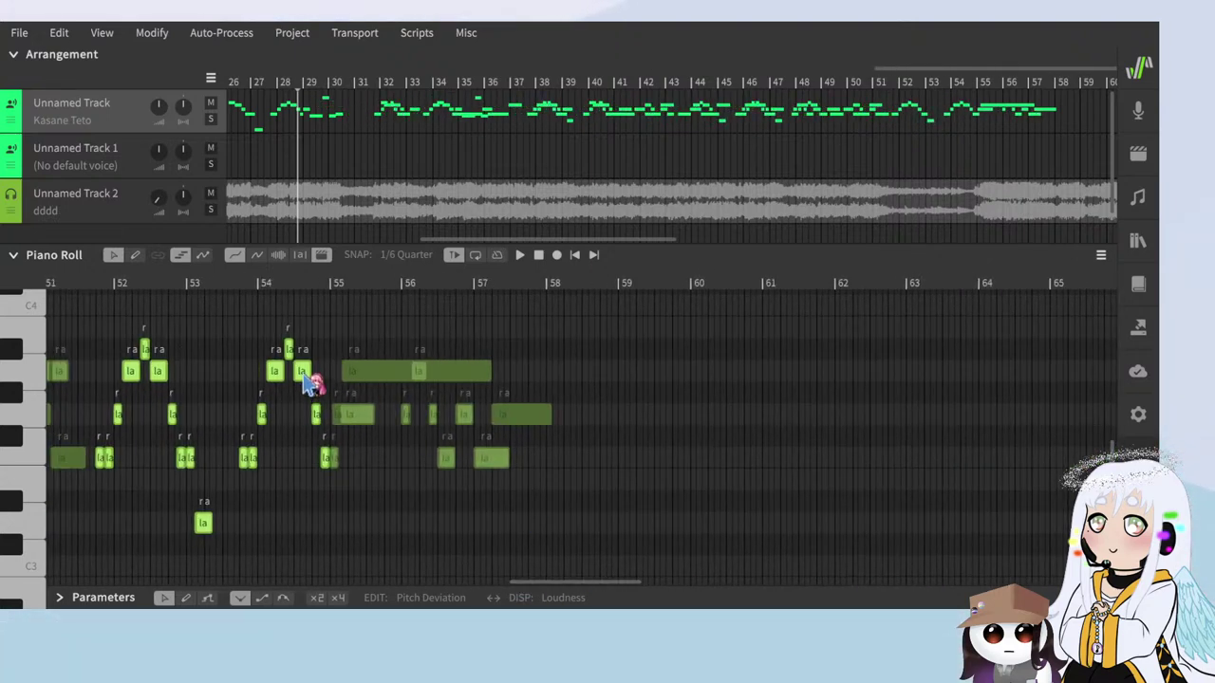
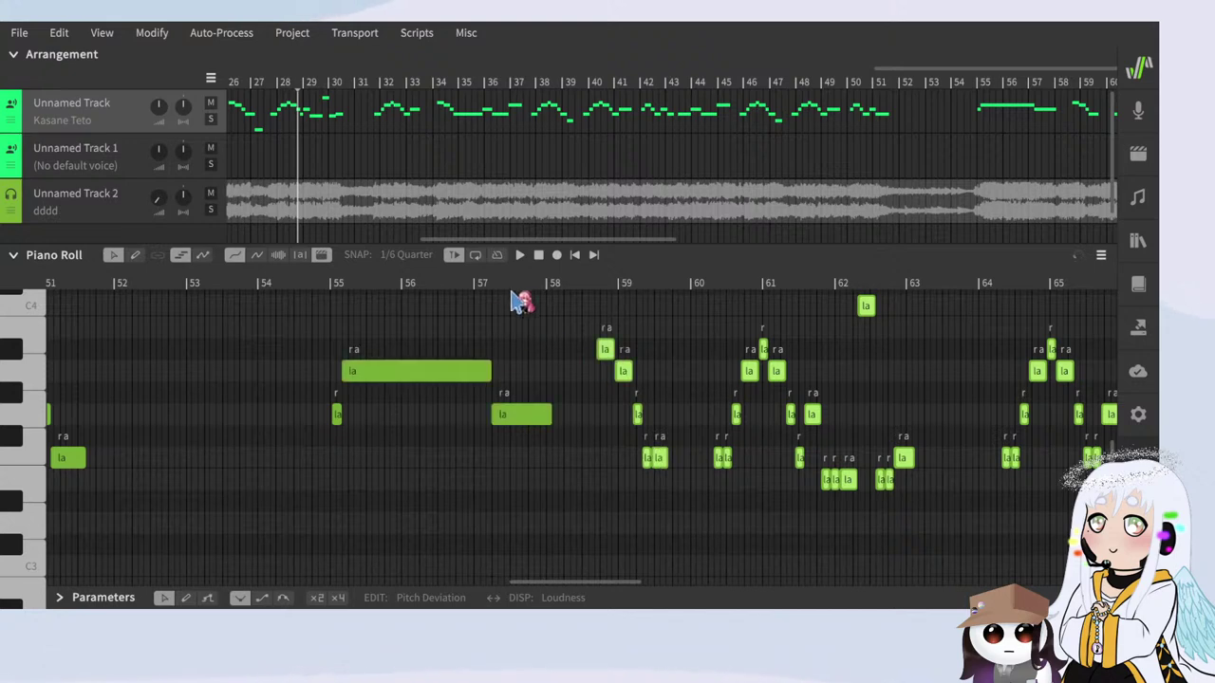
Step: Play the passage around bar 57 and move the copied melody earlier, starting just over a third into bar 58
{"action": "scroll", "coordinate": [507, 413], "scroll_direction": "down", "scroll_amount": 3}
{"action": "scroll", "coordinate": [552, 436], "scroll_direction": "up", "scroll_amount": 4}
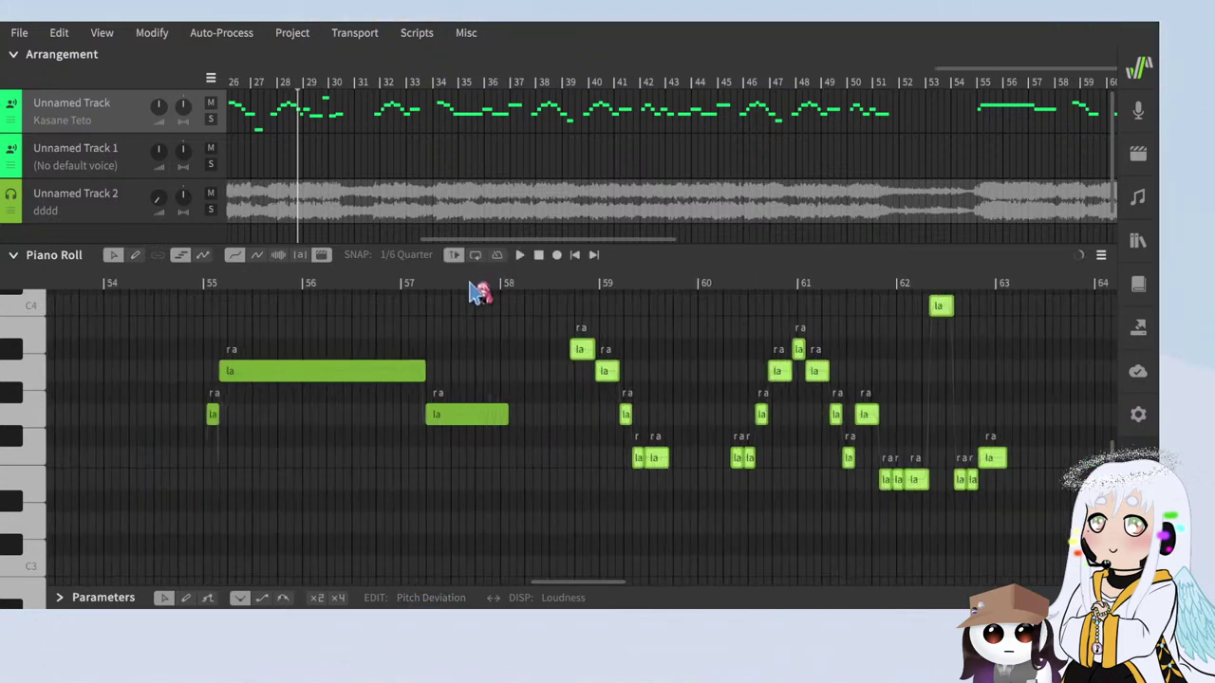
{"action": "scroll", "coordinate": [588, 456], "scroll_direction": "up", "scroll_amount": 2}
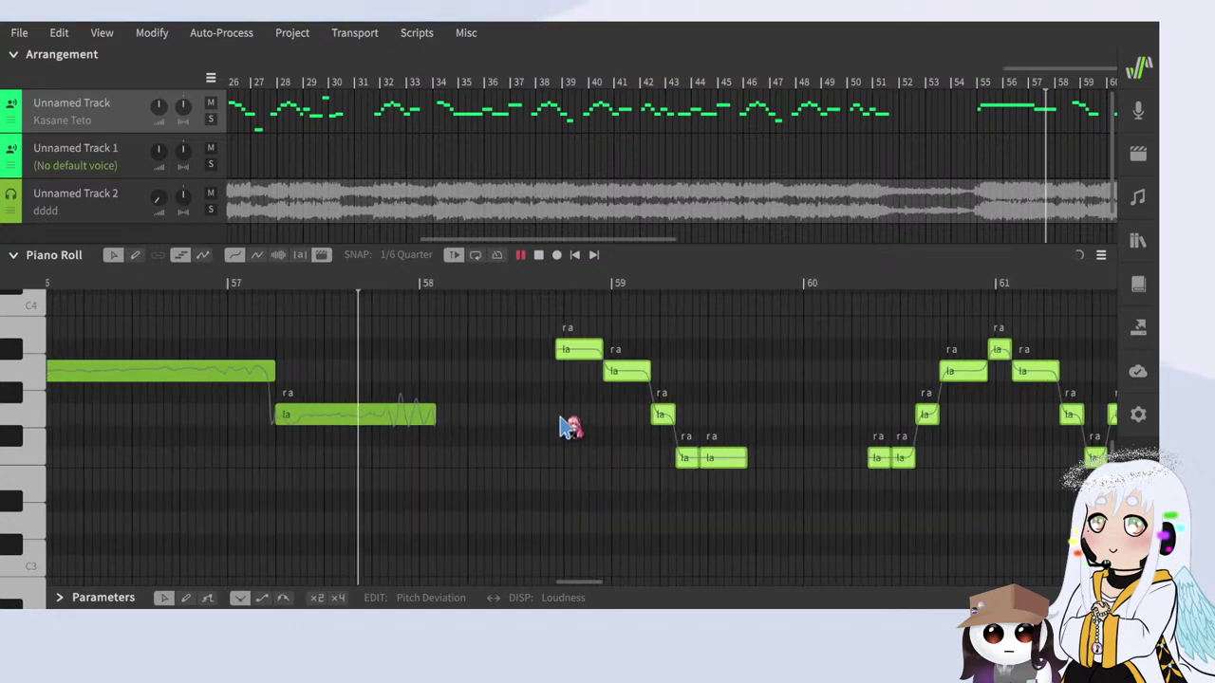
{"action": "scroll", "coordinate": [541, 419], "scroll_direction": "up", "scroll_amount": 1}
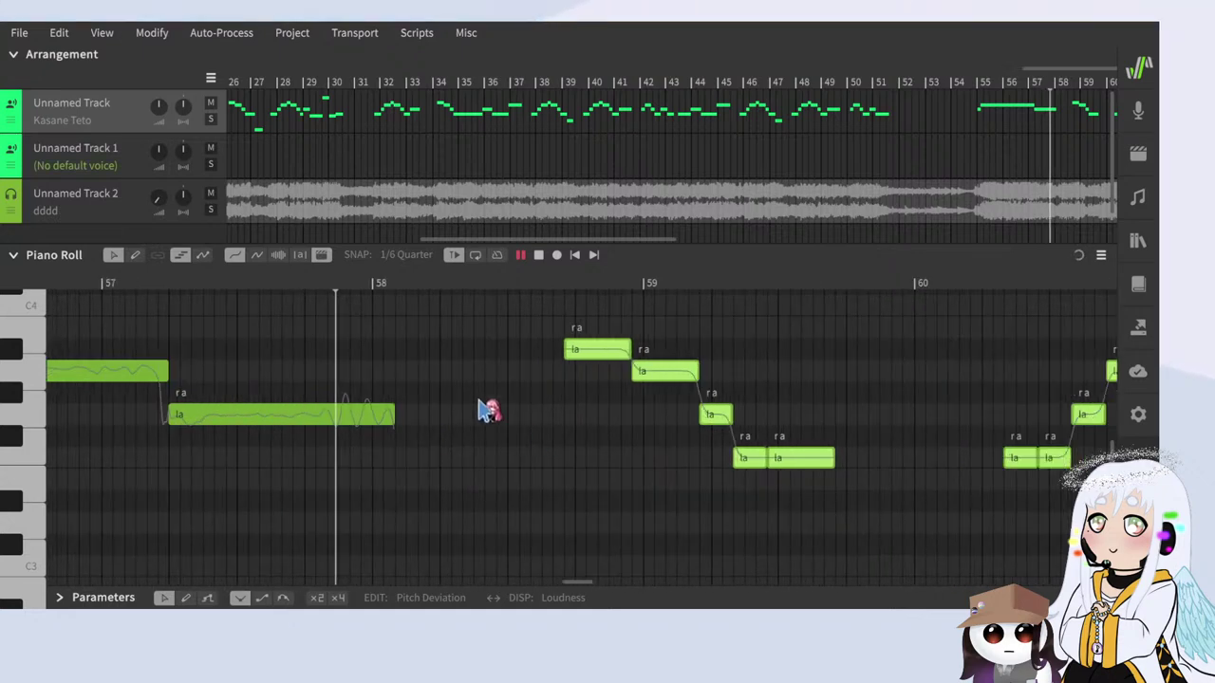
{"action": "left_click_drag", "start_coordinate": [599, 363], "coordinate": [511, 359]}
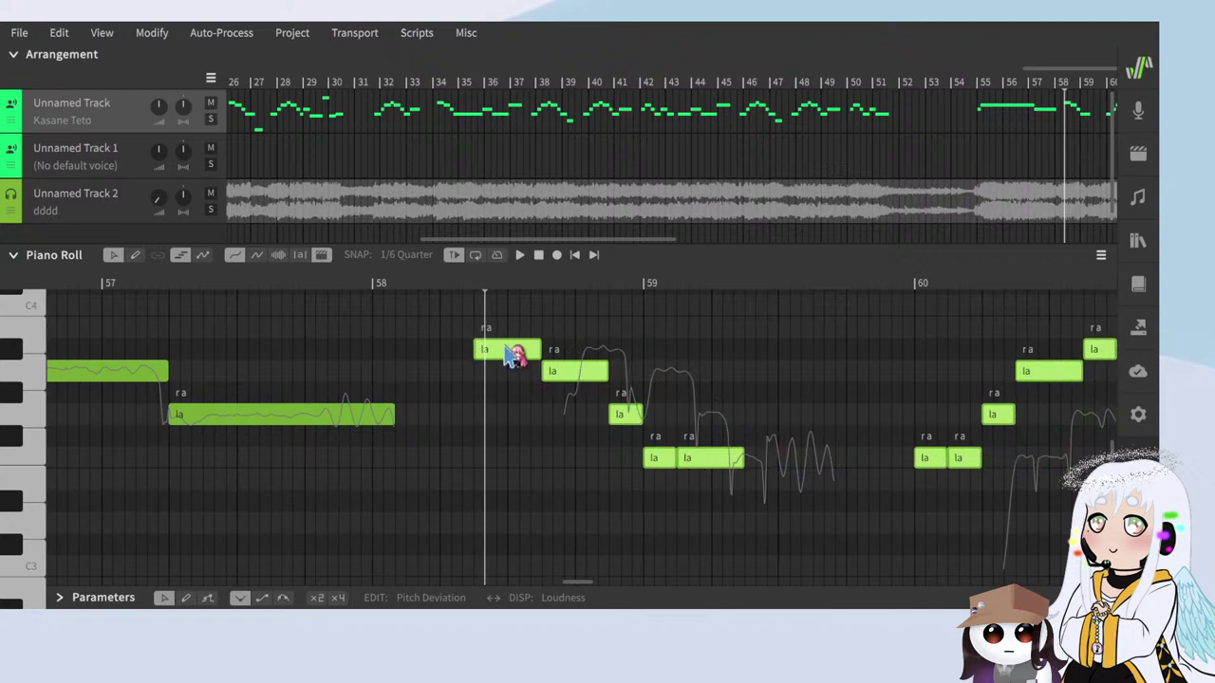
Step: Replay from bar 58 and shift the copied melody two snap steps earlier
{"action": "left_click", "coordinate": [412, 287]}
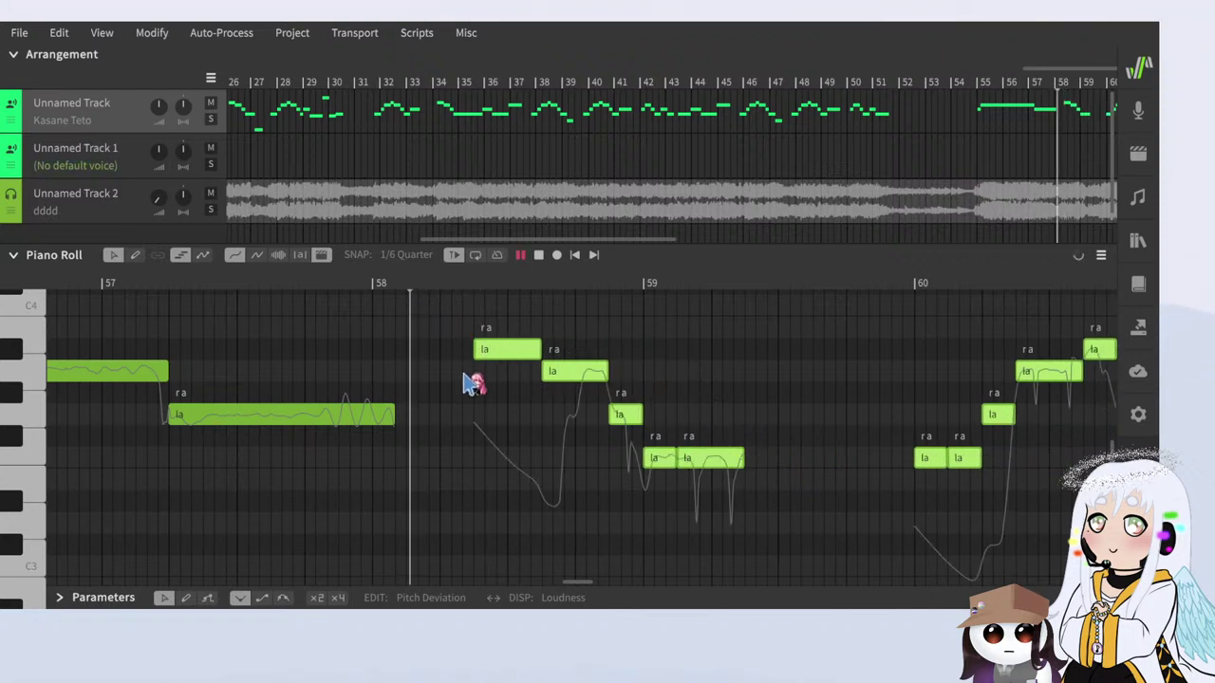
{"action": "scroll", "coordinate": [447, 337], "scroll_direction": "down", "scroll_amount": 1}
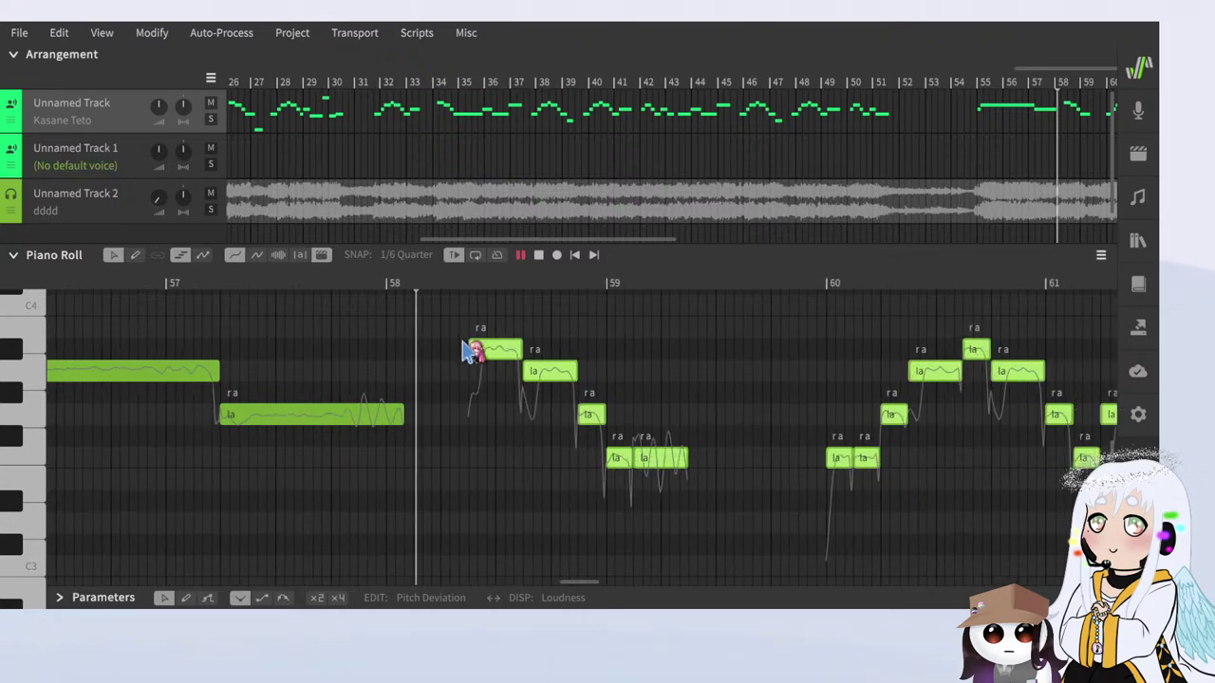
{"action": "scroll", "coordinate": [469, 347], "scroll_direction": "up", "scroll_amount": 2}
{"action": "scroll", "coordinate": [388, 407], "scroll_direction": "down", "scroll_amount": 1}
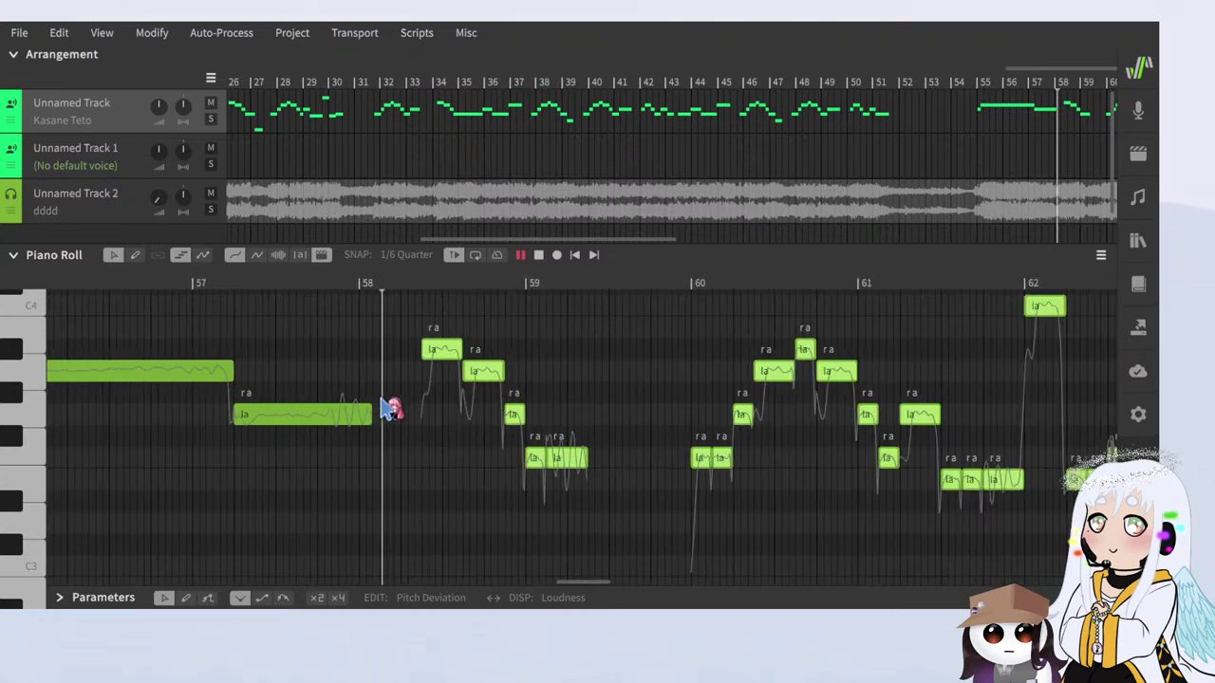
{"action": "scroll", "coordinate": [420, 436], "scroll_direction": "up", "scroll_amount": 1}
{"action": "scroll", "coordinate": [427, 427], "scroll_direction": "down", "scroll_amount": 1}
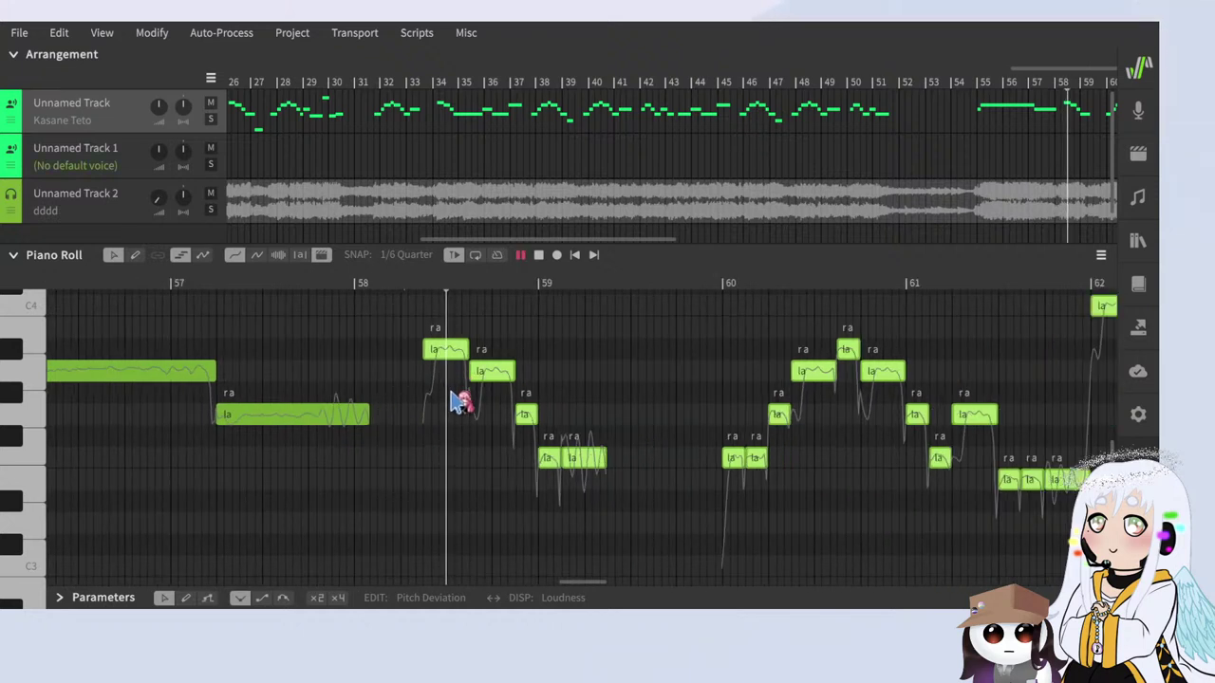
{"action": "scroll", "coordinate": [457, 401], "scroll_direction": "up", "scroll_amount": 1}
{"action": "key", "text": "space"}
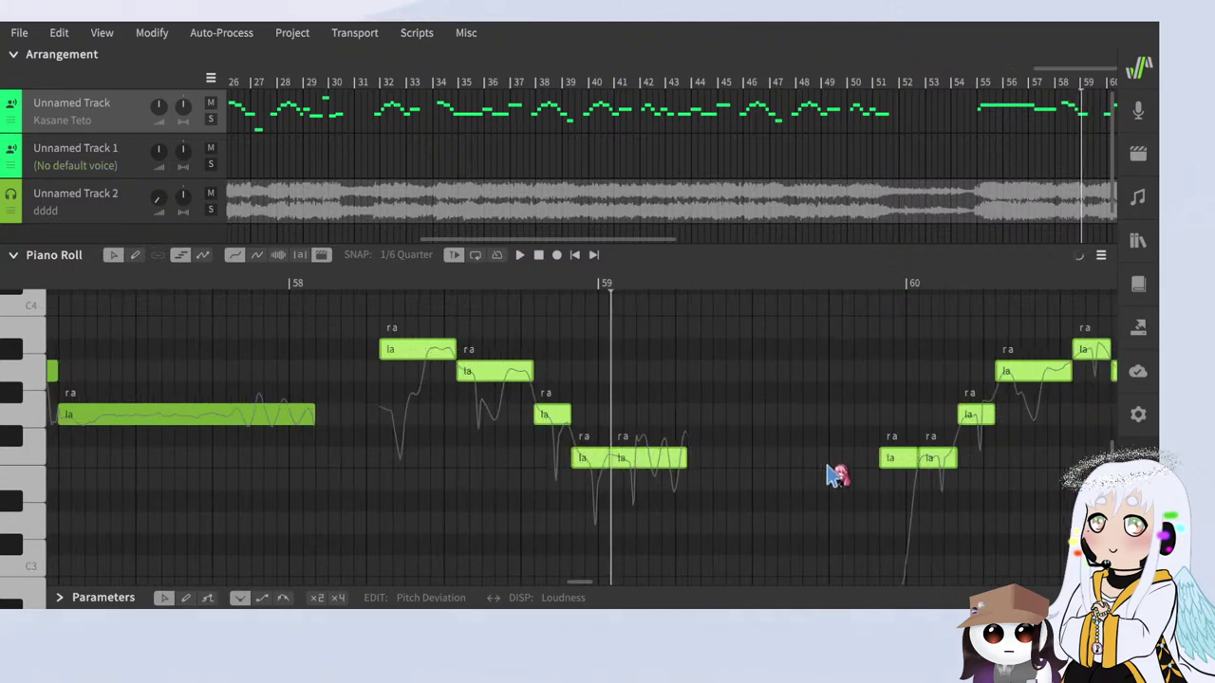
Step: Listen from bar 58 through bar 59 to check the timing of the copied phrase against the backing audio
{"action": "scroll", "coordinate": [833, 475], "scroll_direction": "down", "scroll_amount": 1}
{"action": "left_click", "coordinate": [429, 290]}
{"action": "scroll", "coordinate": [630, 439], "scroll_direction": "up", "scroll_amount": 1}
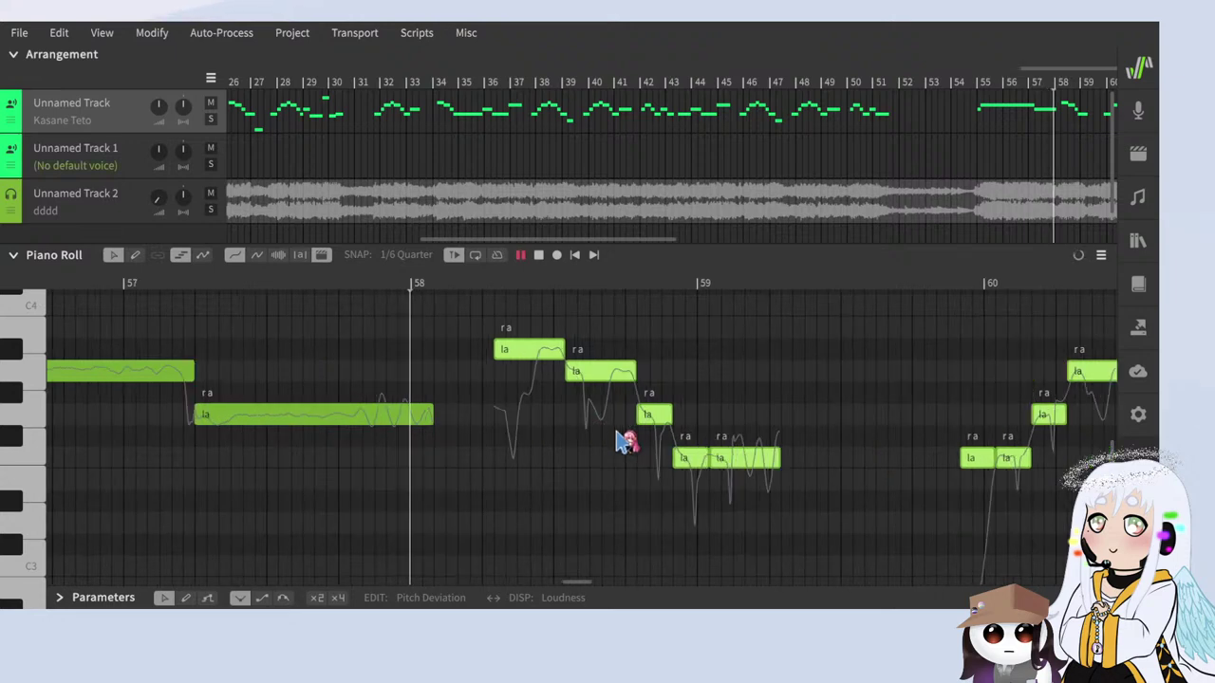
{"action": "key", "text": "space"}
{"action": "scroll", "coordinate": [577, 428], "scroll_direction": "down", "scroll_amount": 1}
{"action": "scroll", "coordinate": [750, 477], "scroll_direction": "up", "scroll_amount": 1}
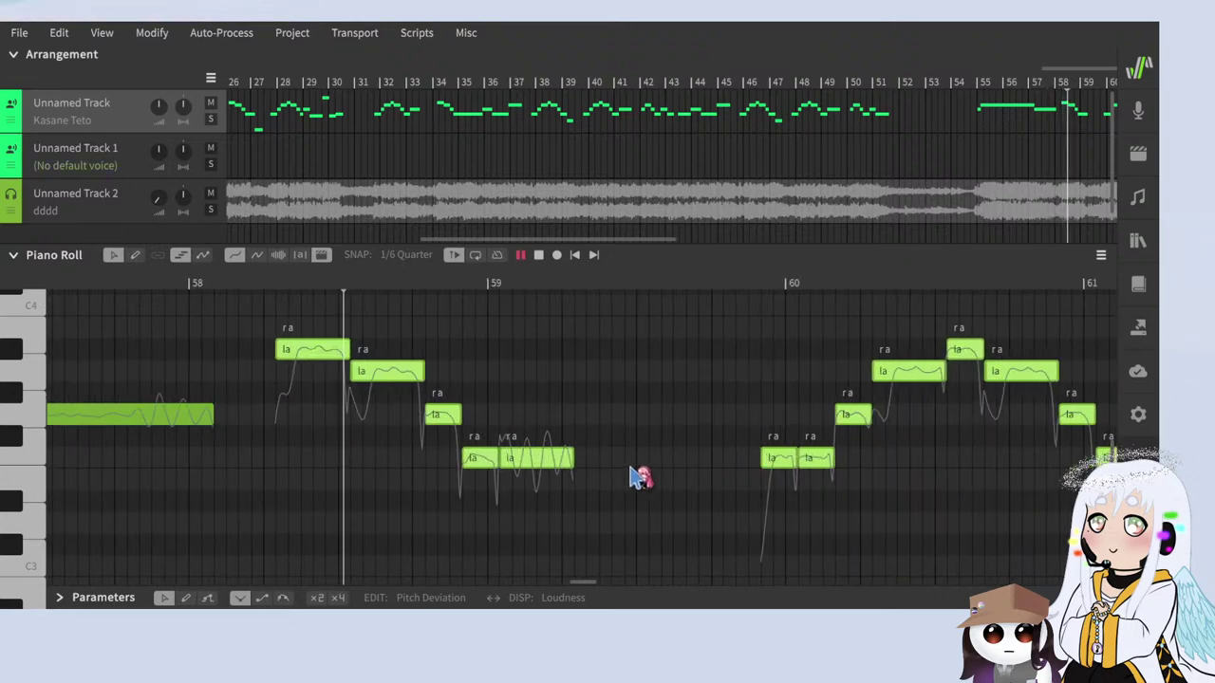
{"action": "scroll", "coordinate": [444, 427], "scroll_direction": "down", "scroll_amount": 1}
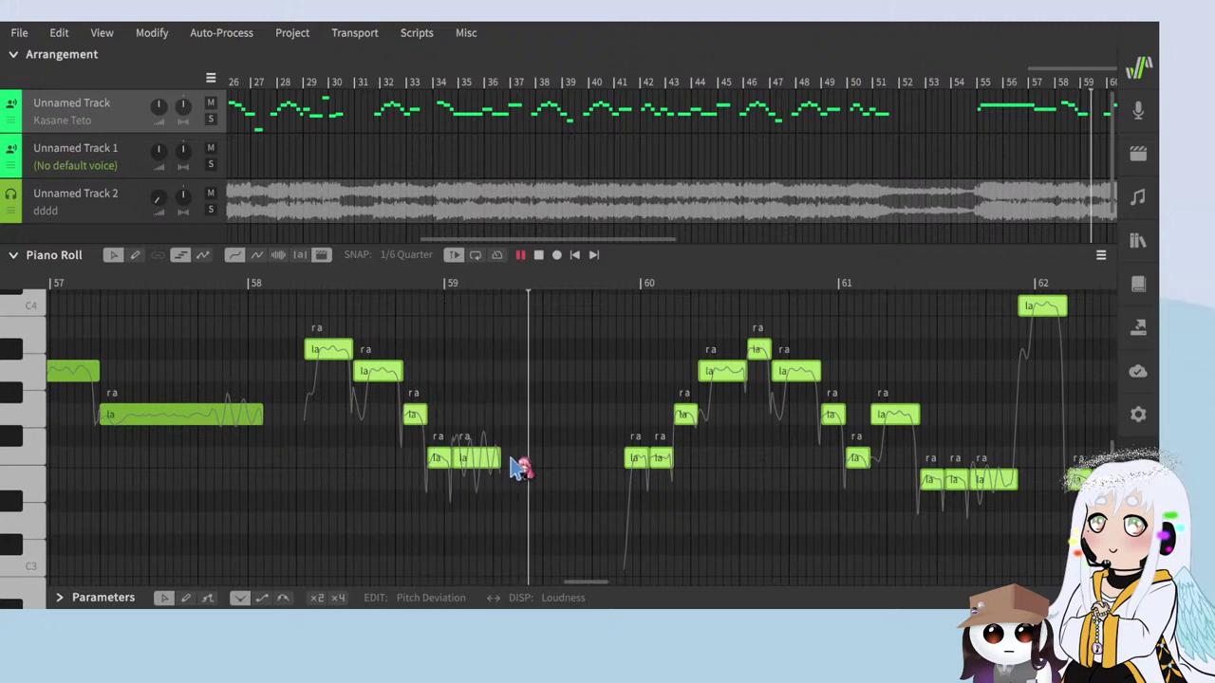
{"action": "scroll", "coordinate": [521, 470], "scroll_direction": "down", "scroll_amount": 1}
{"action": "key", "text": "space"}
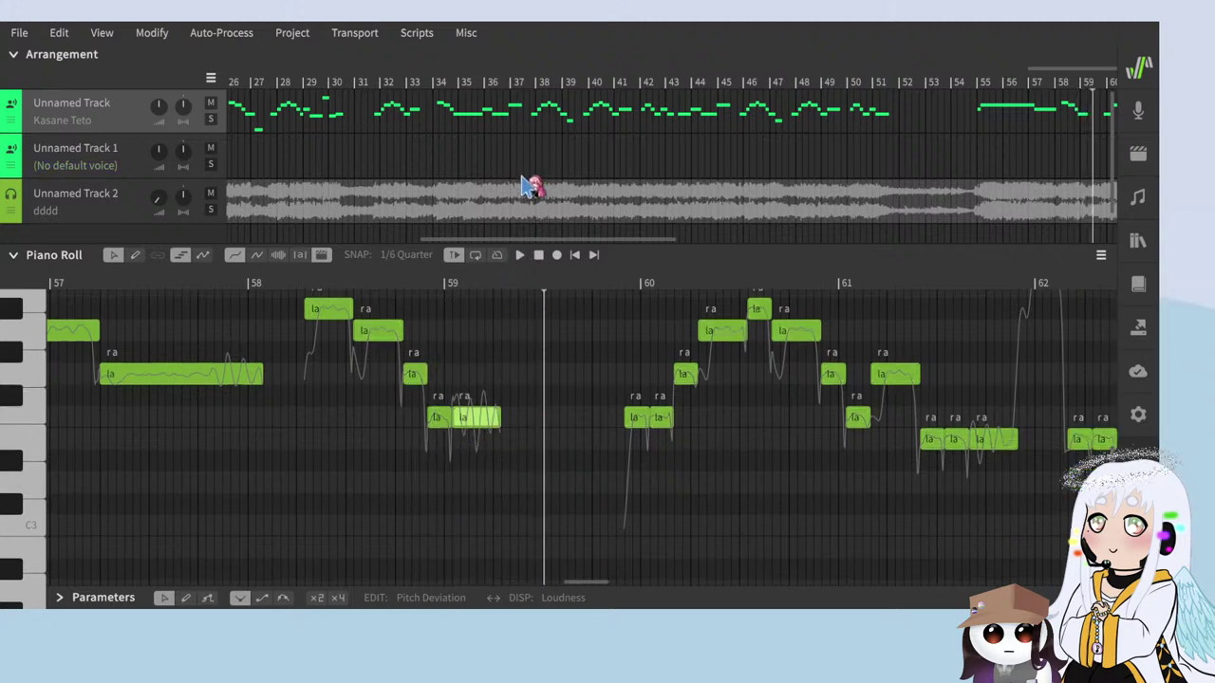
Step: Duplicate the last F3 note in bar 59 onto D#3 directly after it and replay the phrase
{"action": "left_click_drag", "start_coordinate": [496, 423], "coordinate": [531, 482]}
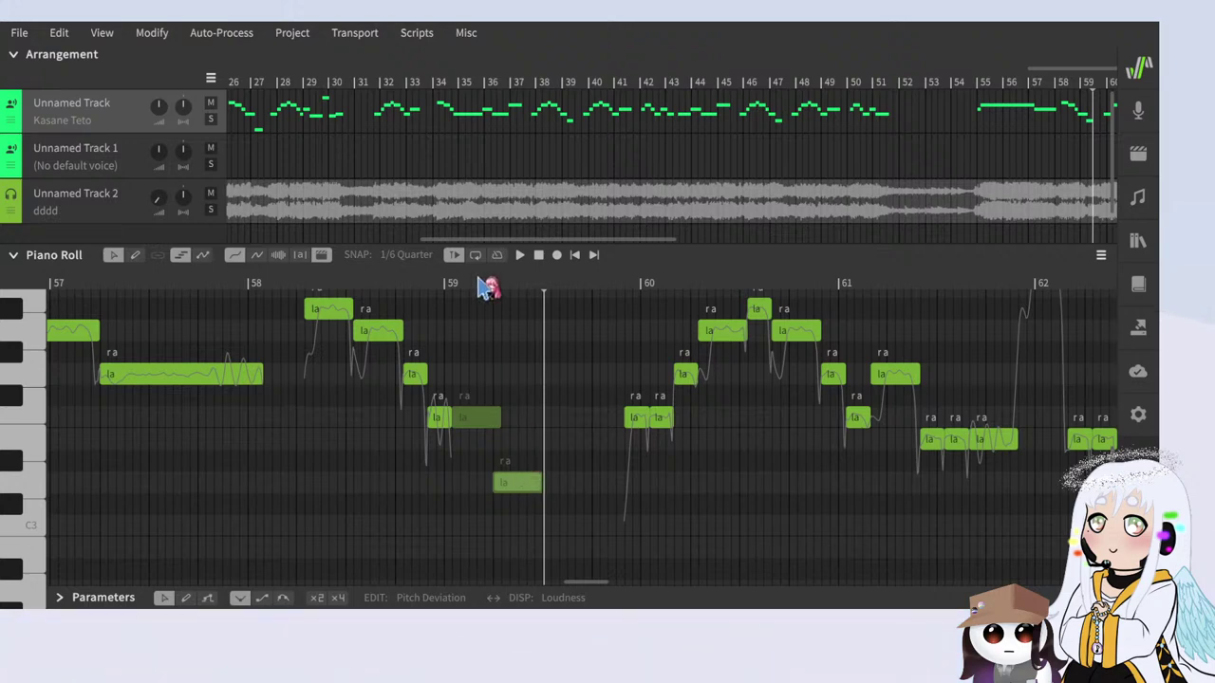
{"action": "left_click", "coordinate": [439, 283]}
{"action": "scroll", "coordinate": [501, 484], "scroll_direction": "up", "scroll_amount": 2}
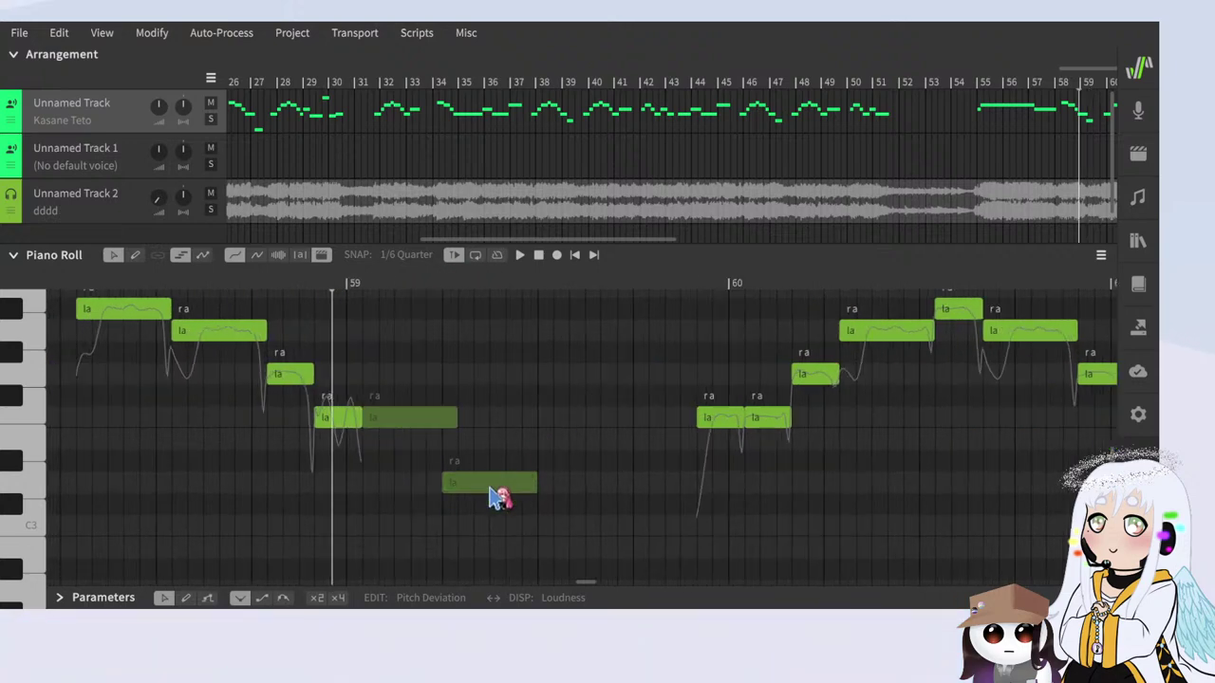
{"action": "left_click_drag", "start_coordinate": [494, 498], "coordinate": [522, 467]}
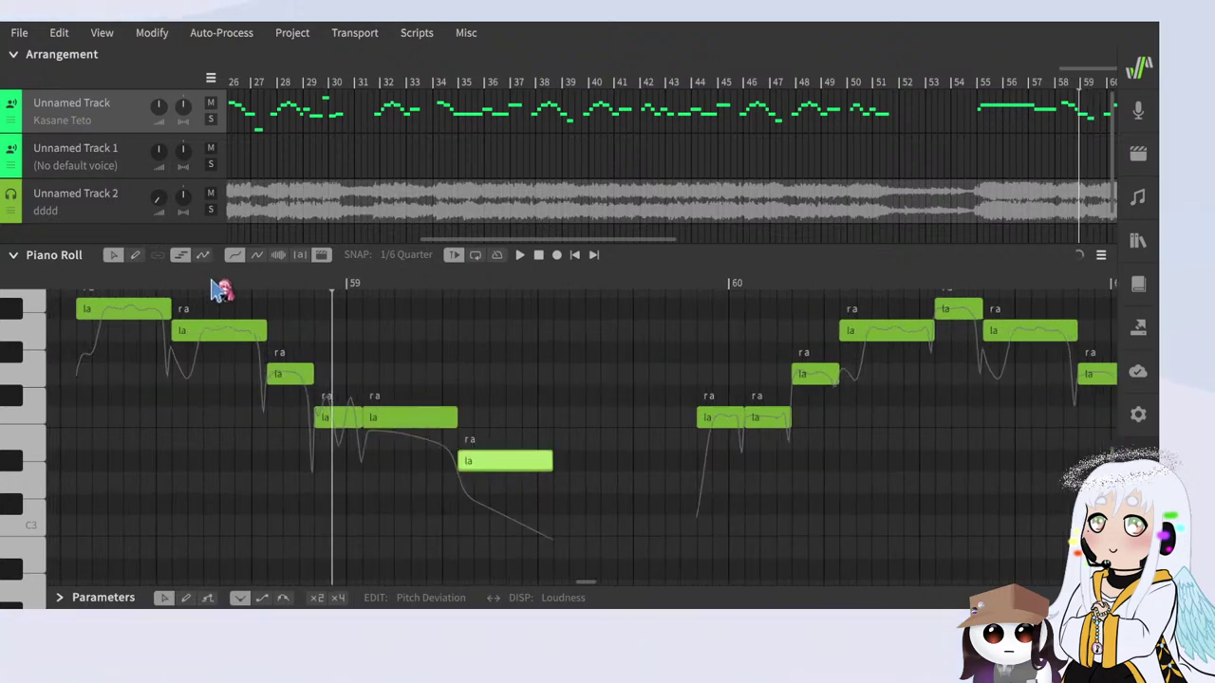
{"action": "key", "text": "space"}
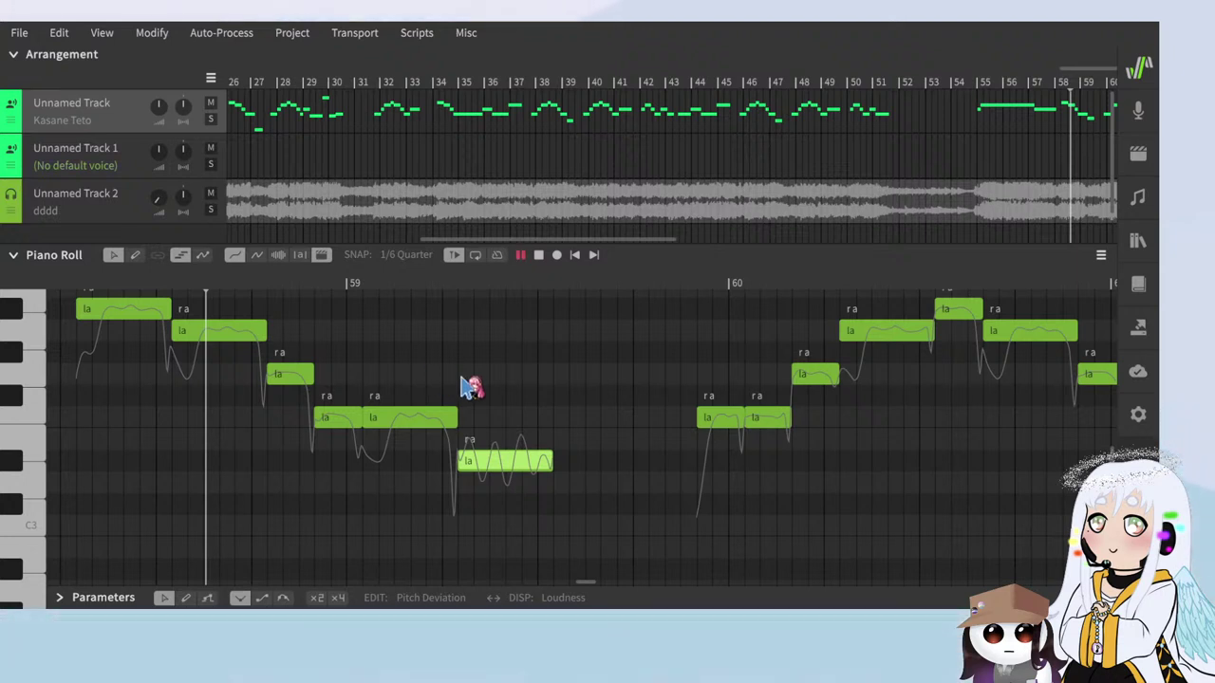
{"action": "key", "text": "space"}
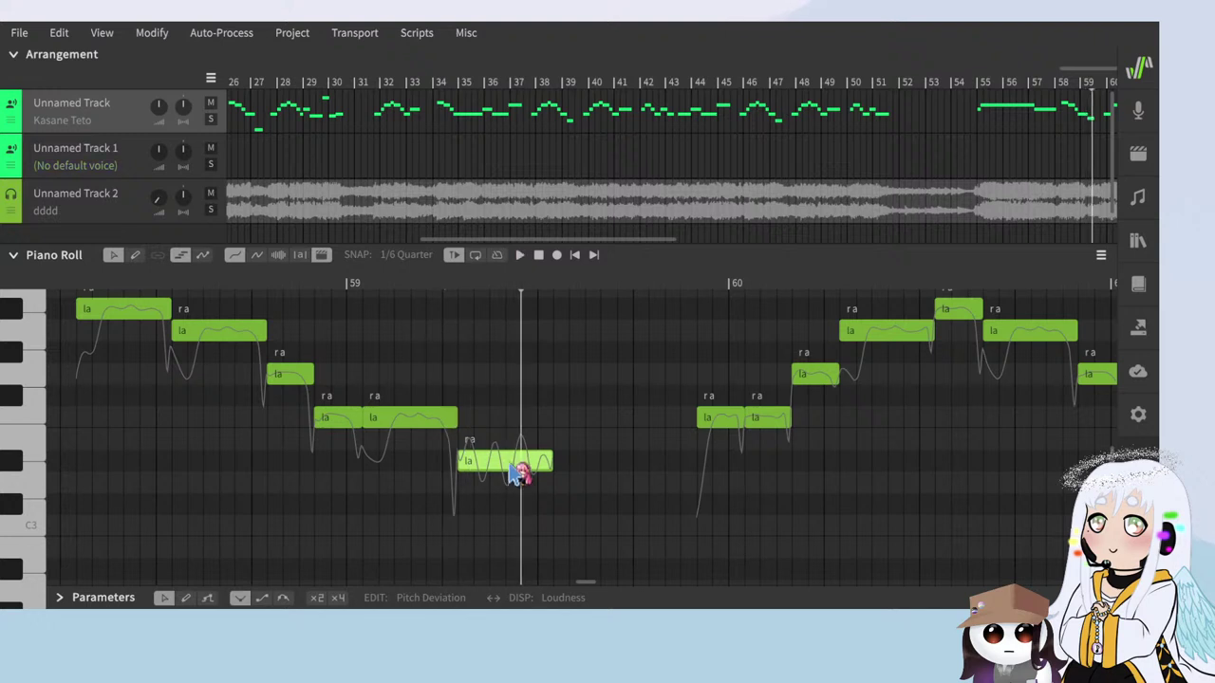
Step: Try the added bar 59 note at C#3 and at B2, replaying the phrase between the pitch changes
{"action": "left_click_drag", "start_coordinate": [511, 468], "coordinate": [508, 511]}
{"action": "left_click", "coordinate": [72, 285]}
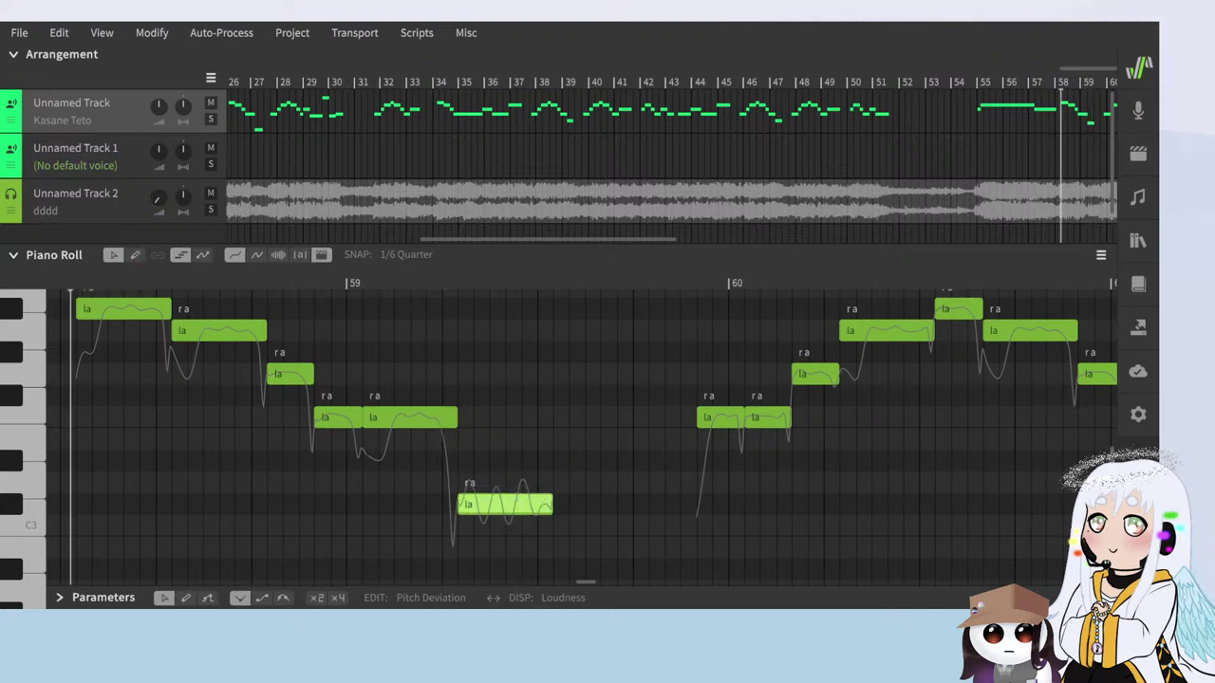
{"action": "key", "text": "space"}
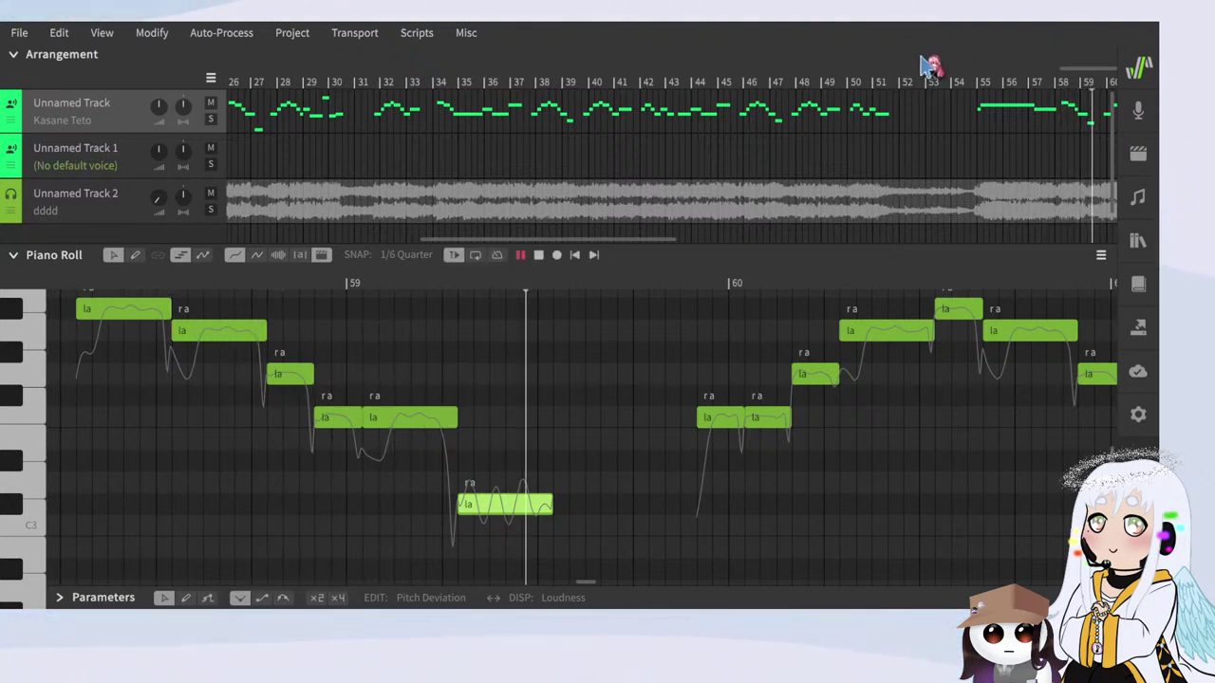
{"action": "key", "text": "space"}
{"action": "scroll", "coordinate": [664, 437], "scroll_direction": "down", "scroll_amount": 1}
{"action": "left_click_drag", "start_coordinate": [528, 463], "coordinate": [536, 511]}
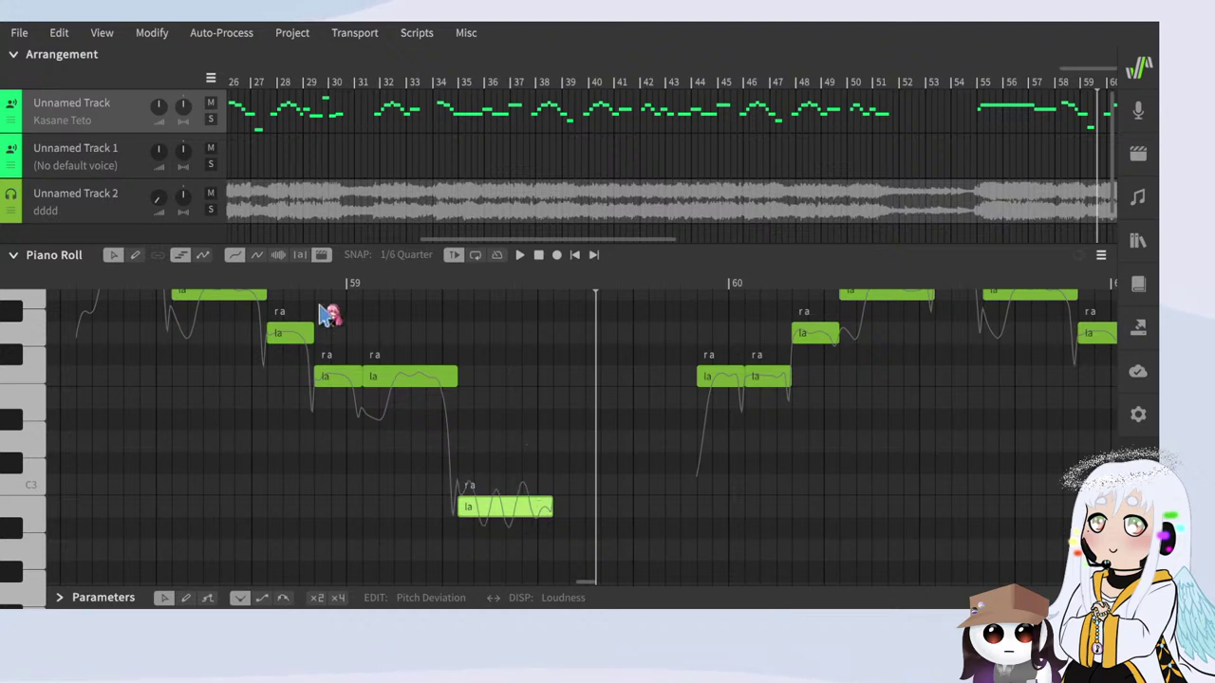
Step: Replay the phrase from bar 58 and lower the added note in bar 59 to A#2
{"action": "left_click", "coordinate": [107, 284]}
{"action": "scroll", "coordinate": [252, 466], "scroll_direction": "up", "scroll_amount": 1}
{"action": "key", "text": "space"}
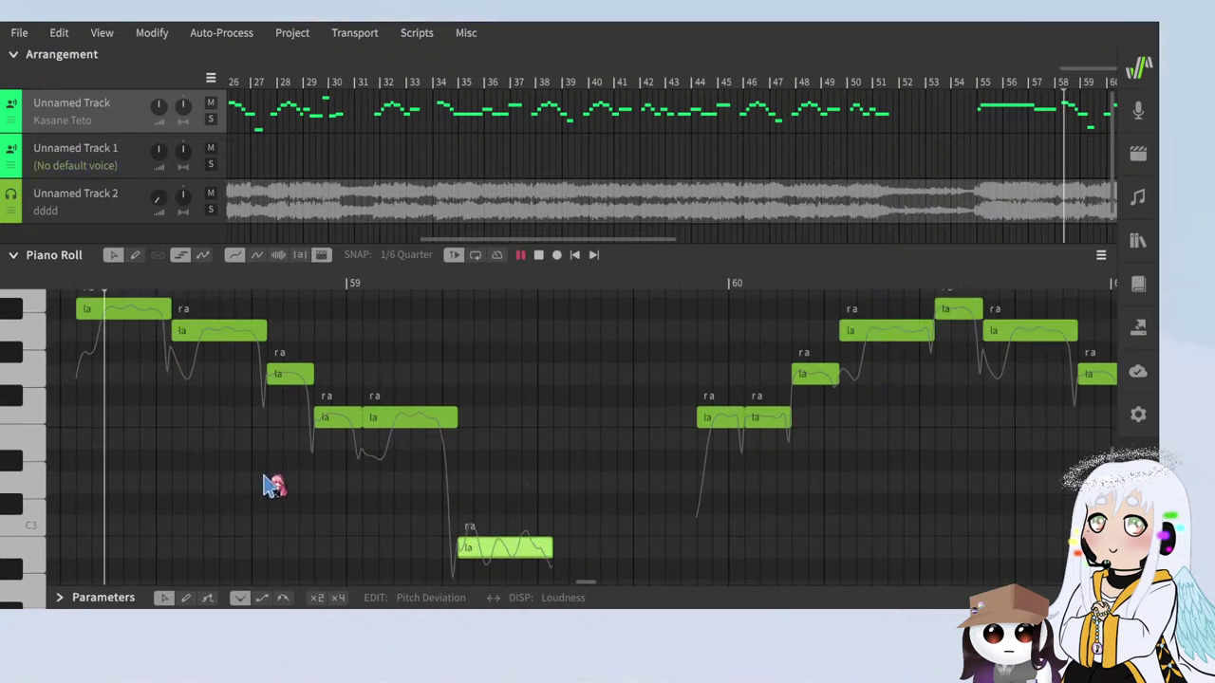
{"action": "scroll", "coordinate": [581, 415], "scroll_direction": "down", "scroll_amount": 1}
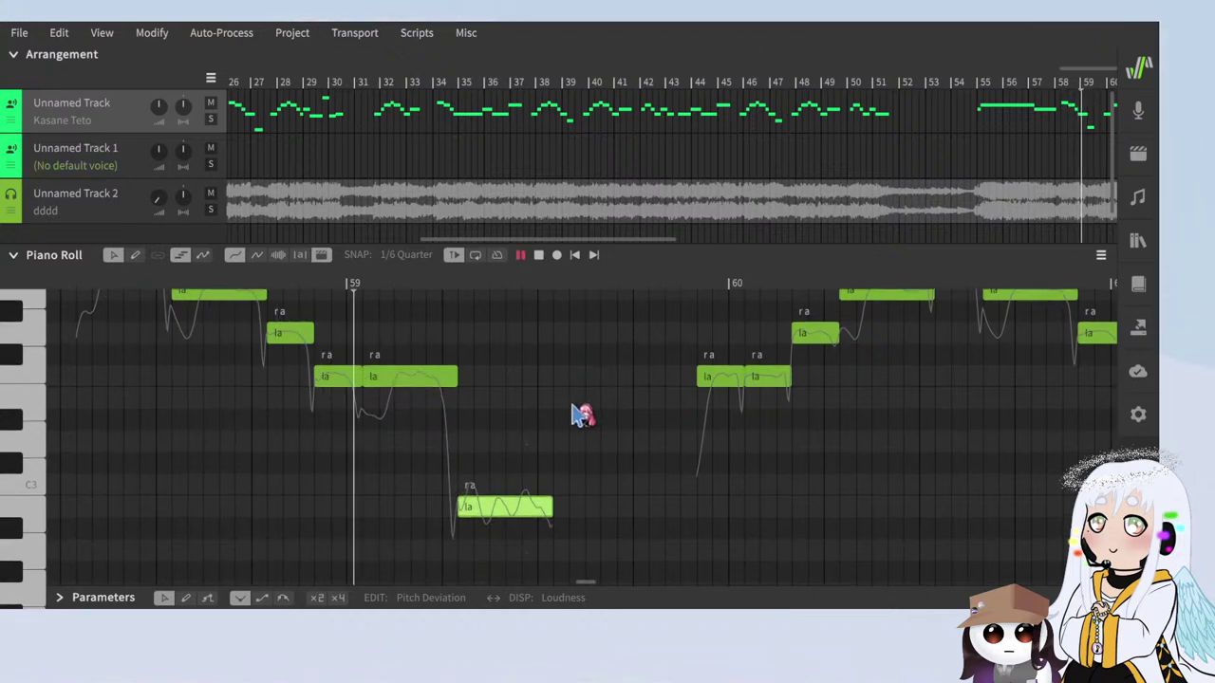
{"action": "left_click_drag", "start_coordinate": [516, 513], "coordinate": [528, 536]}
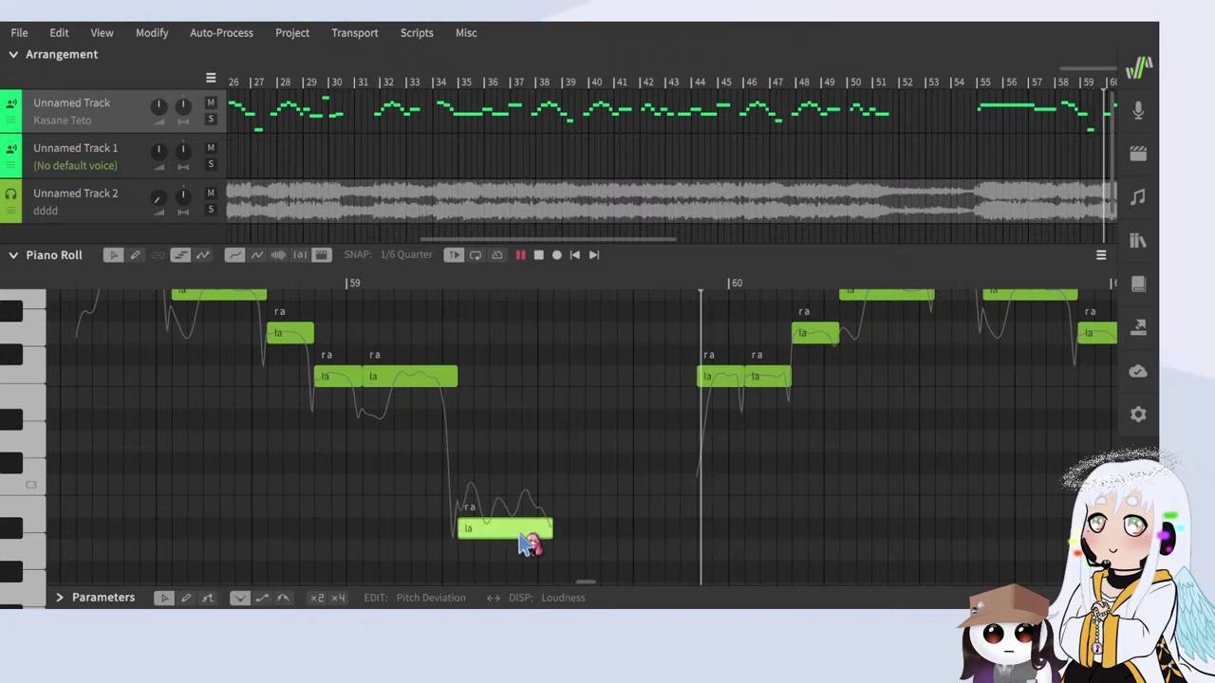
Step: Follow the playback through bars 60 to 62 and look over how the copied melody continues from there
{"action": "scroll", "coordinate": [377, 427], "scroll_direction": "down", "scroll_amount": 2, "text": "ctrl"}
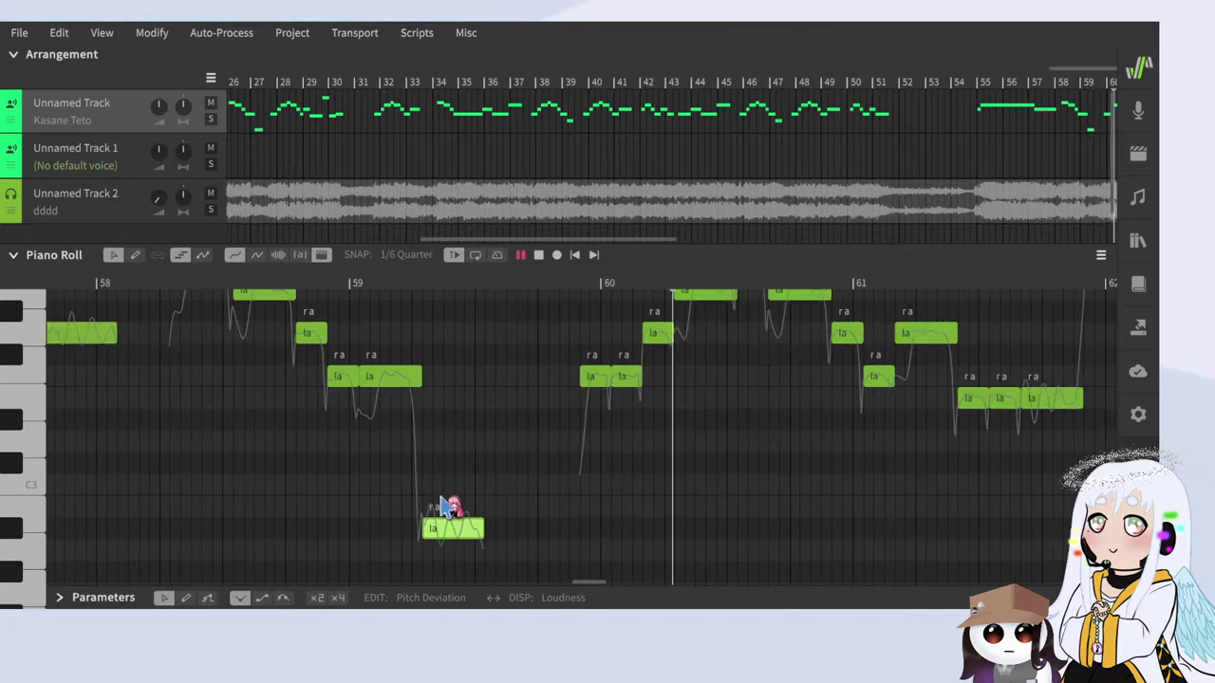
{"action": "scroll", "coordinate": [446, 517], "scroll_direction": "down", "scroll_amount": 3}
{"action": "scroll", "coordinate": [420, 512], "scroll_direction": "down", "scroll_amount": 3, "text": "ctrl"}
{"action": "scroll", "coordinate": [833, 473], "scroll_direction": "up", "scroll_amount": 4, "text": "ctrl"}
{"action": "scroll", "coordinate": [570, 486], "scroll_direction": "up", "scroll_amount": 4}
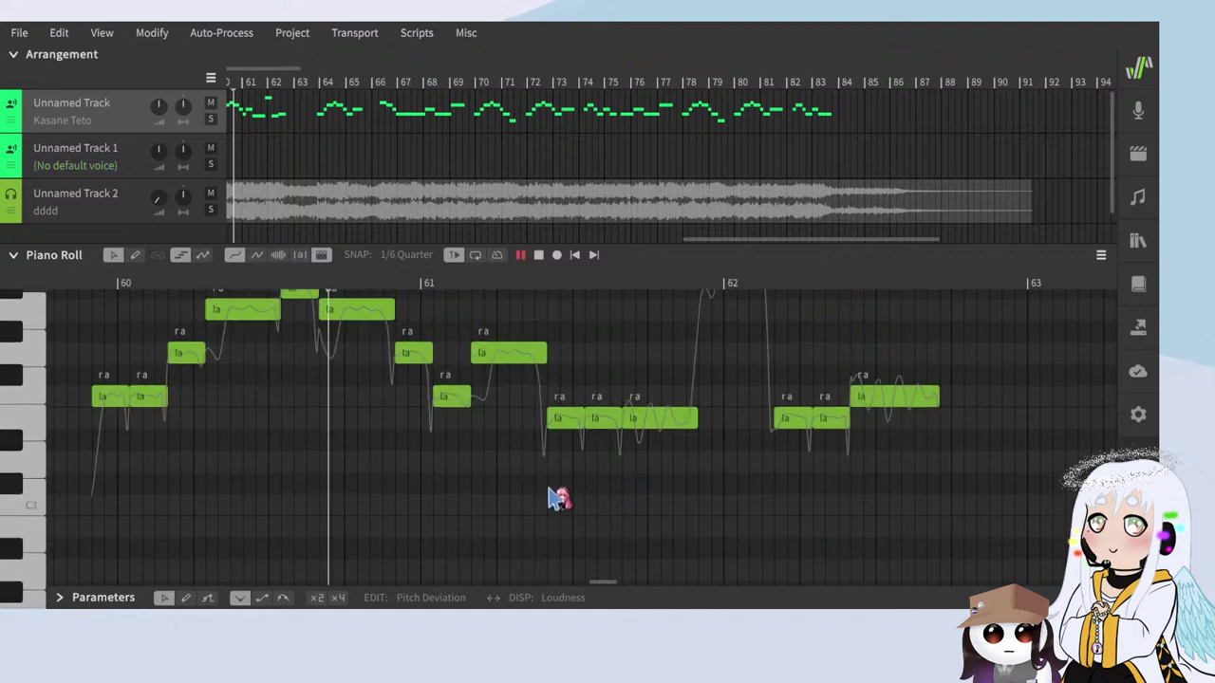
{"action": "scroll", "coordinate": [338, 462], "scroll_direction": "down", "scroll_amount": 4, "text": "ctrl"}
{"action": "scroll", "coordinate": [569, 504], "scroll_direction": "up", "scroll_amount": 2}
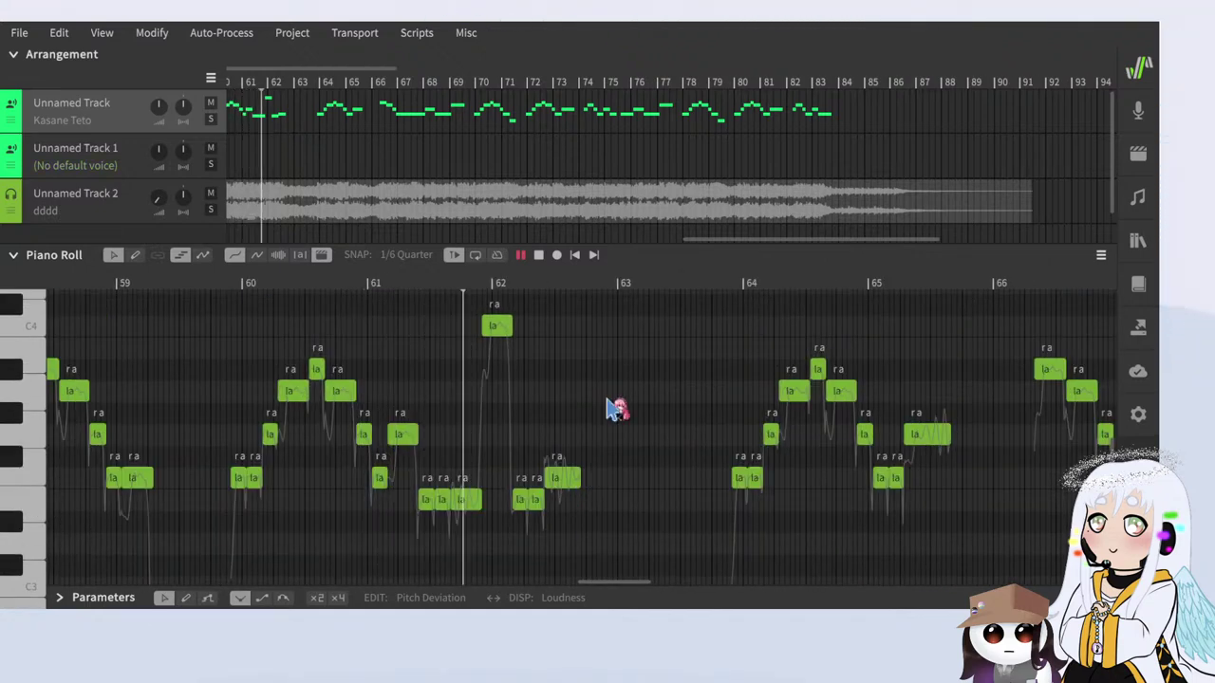
{"action": "scroll", "coordinate": [439, 412], "scroll_direction": "down", "scroll_amount": 5, "text": "ctrl"}
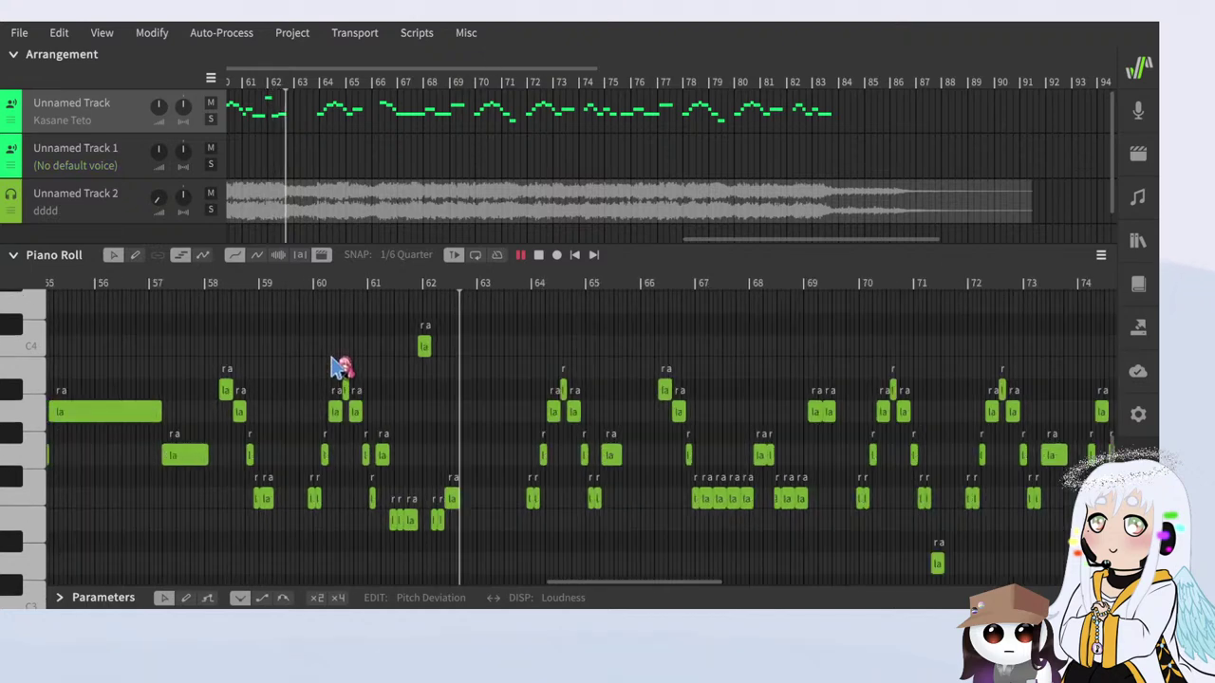
{"action": "left_click_drag", "start_coordinate": [334, 332], "coordinate": [821, 563]}
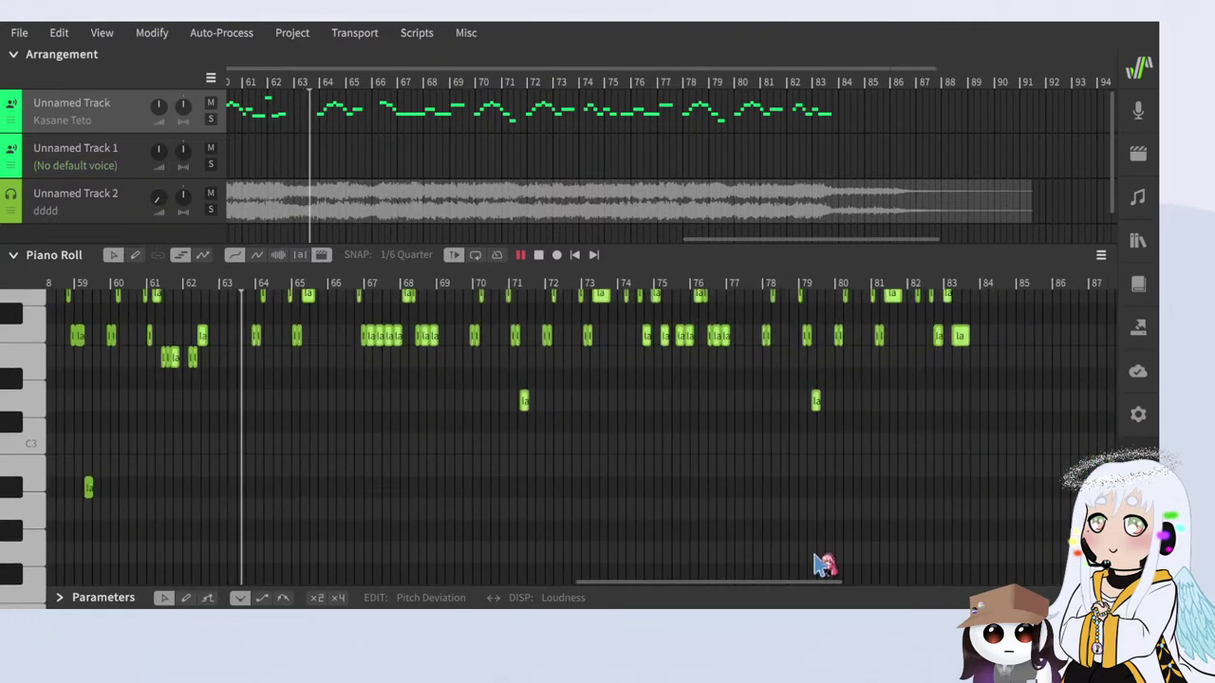
{"action": "scroll", "coordinate": [225, 402], "scroll_direction": "up", "scroll_amount": 1}
{"action": "scroll", "coordinate": [225, 402], "scroll_direction": "up", "scroll_amount": 10, "text": "ctrl"}
{"action": "key", "text": "space"}
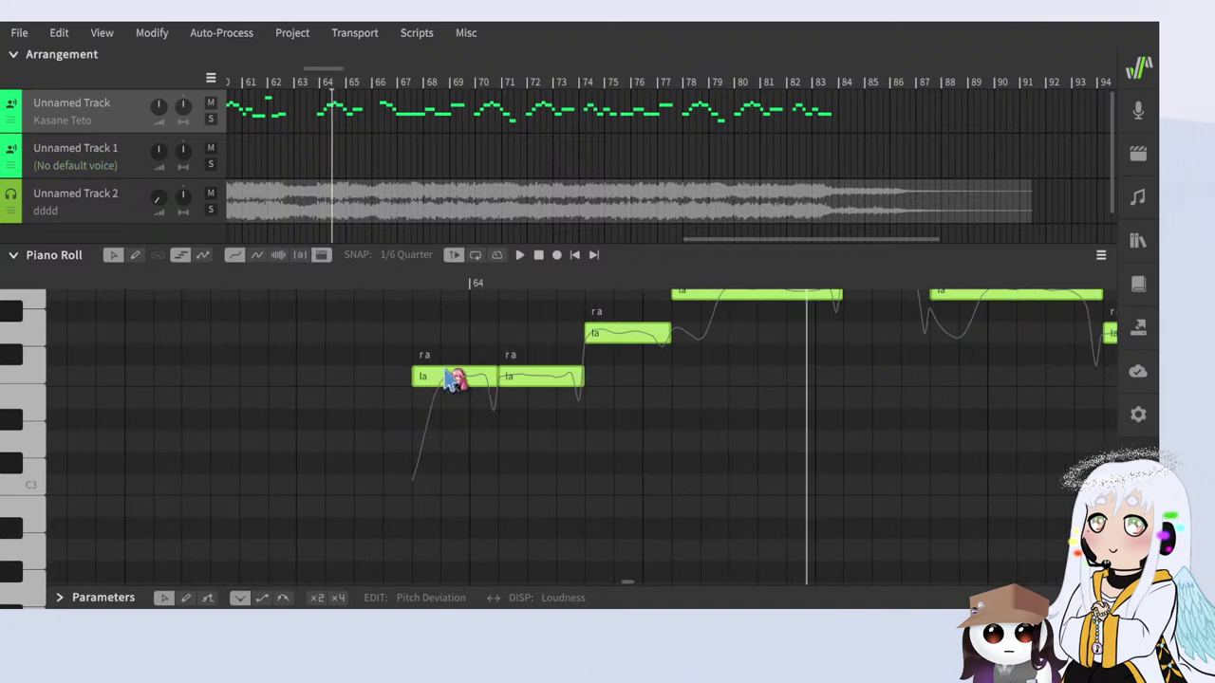
{"action": "left_click_drag", "start_coordinate": [435, 363], "coordinate": [453, 366]}
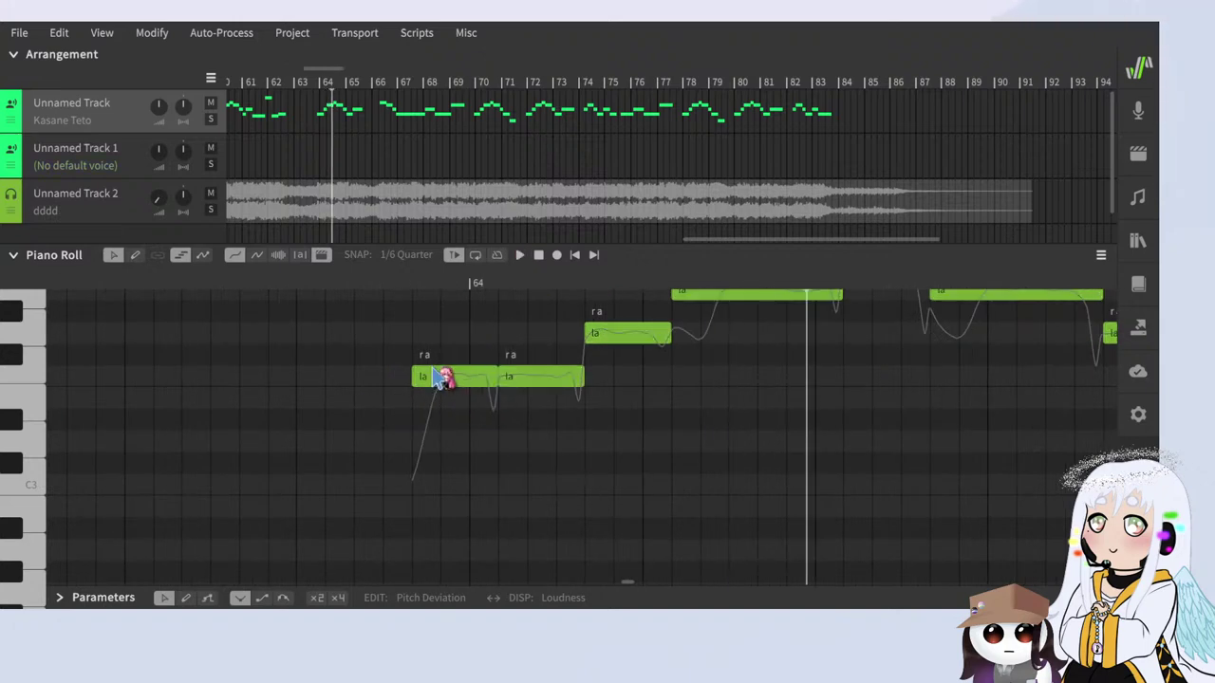
{"action": "scroll", "coordinate": [626, 522], "scroll_direction": "down", "scroll_amount": 8, "text": "ctrl"}
{"action": "scroll", "coordinate": [600, 481], "scroll_direction": "up", "scroll_amount": 5, "text": "ctrl"}
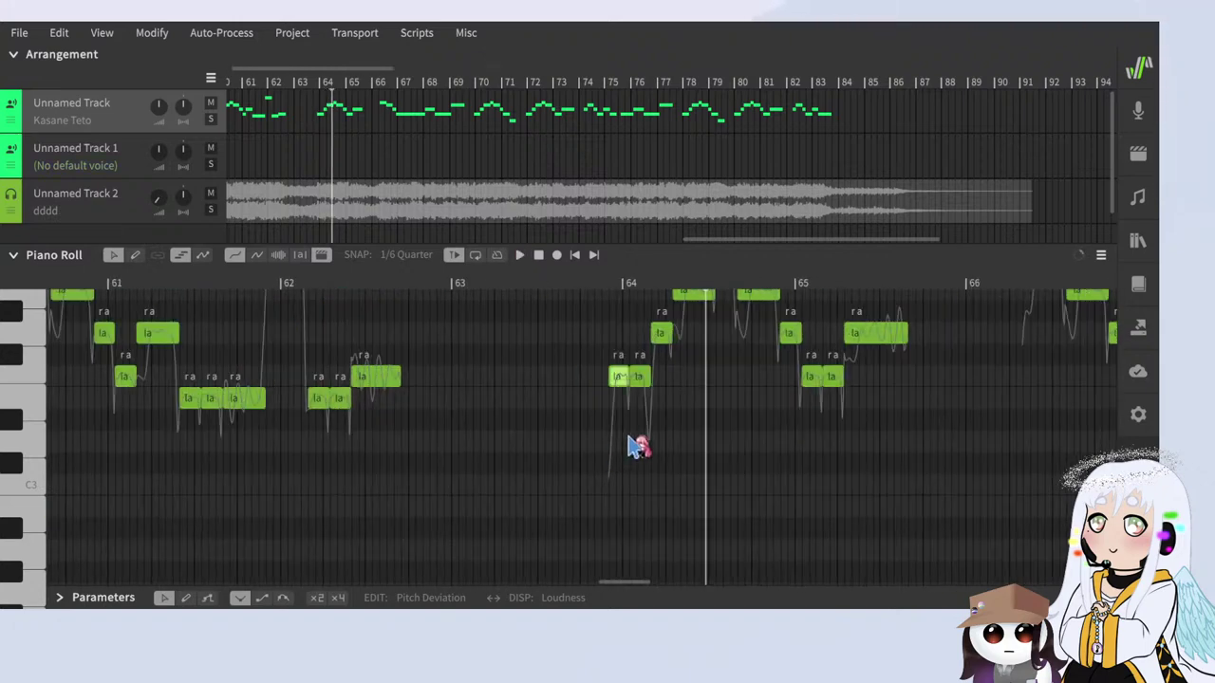
Step: Select all melody notes from the start of the bar 60 phrase to the end and shift them one 1/6-quarter snap step later
{"action": "scroll", "coordinate": [642, 433], "scroll_direction": "down", "scroll_amount": 9, "text": "ctrl"}
{"action": "scroll", "coordinate": [731, 465], "scroll_direction": "up", "scroll_amount": 1}
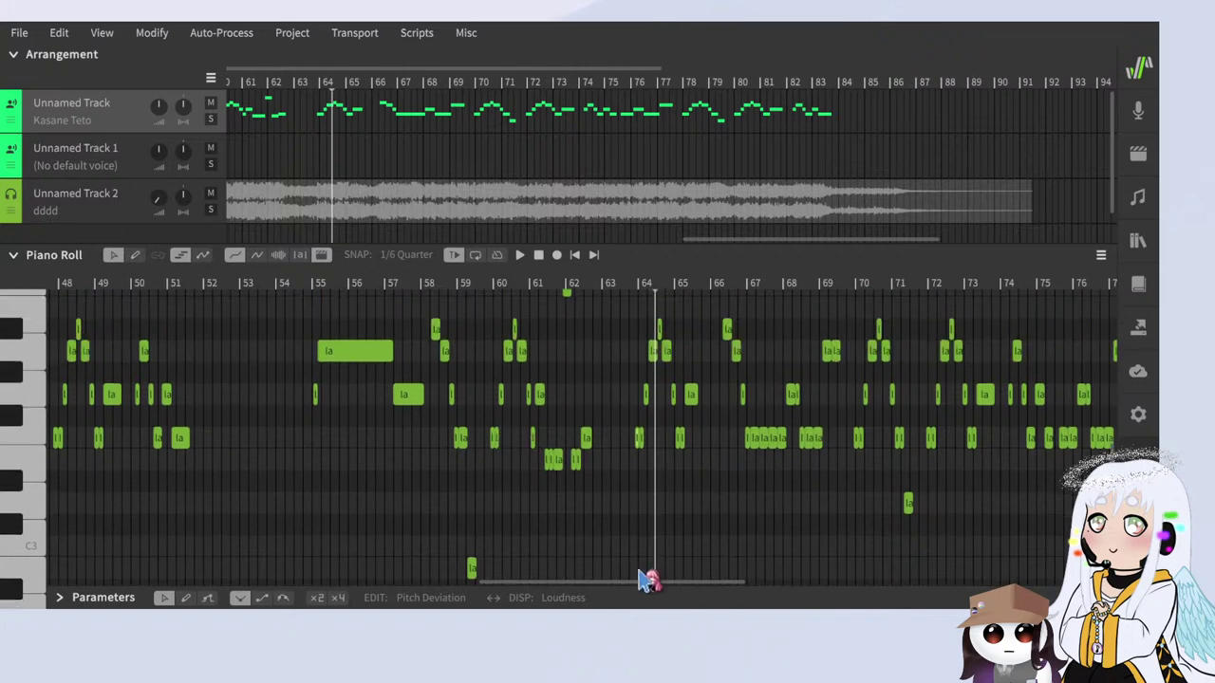
{"action": "left_click_drag", "start_coordinate": [641, 580], "coordinate": [729, 545]}
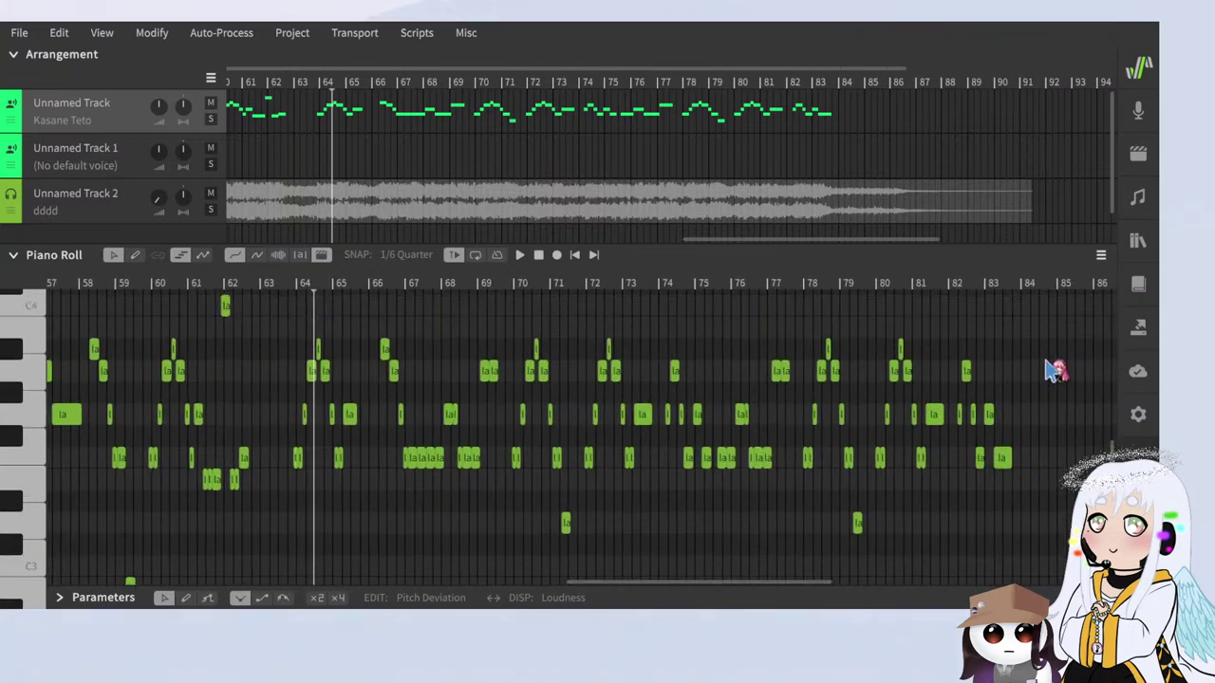
{"action": "left_click_drag", "start_coordinate": [1009, 327], "coordinate": [305, 486]}
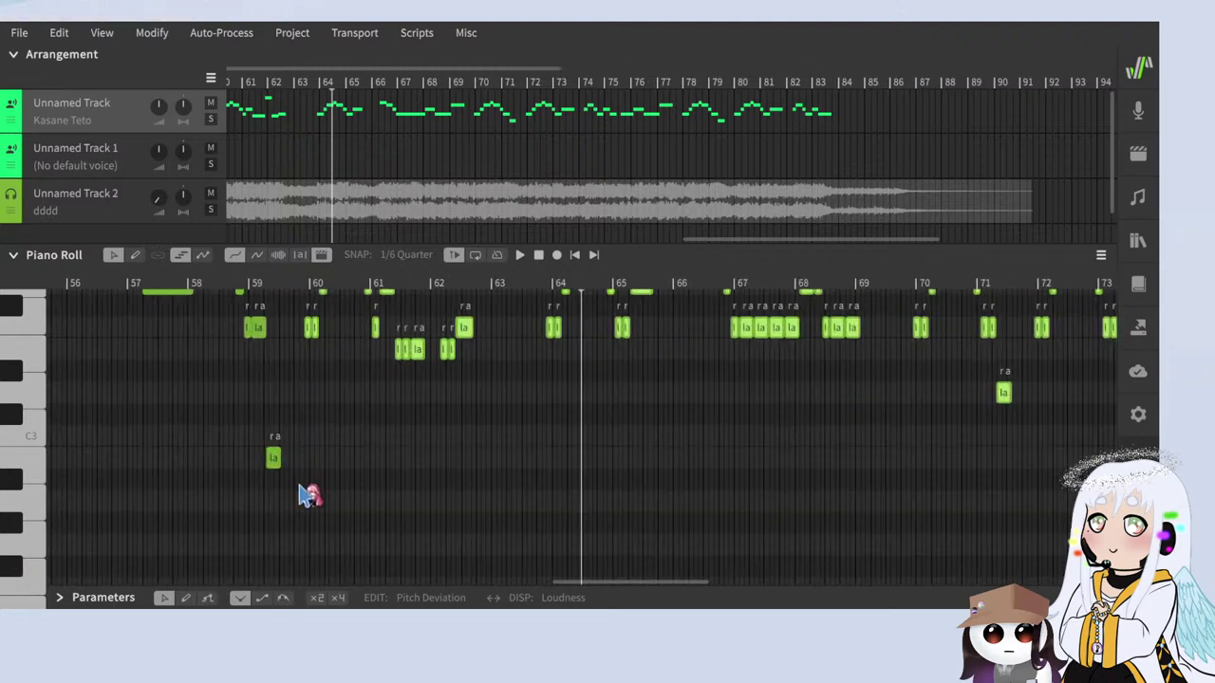
{"action": "scroll", "coordinate": [303, 491], "scroll_direction": "up", "scroll_amount": 5, "text": "ctrl"}
{"action": "scroll", "coordinate": [314, 479], "scroll_direction": "up", "scroll_amount": 5, "text": "ctrl"}
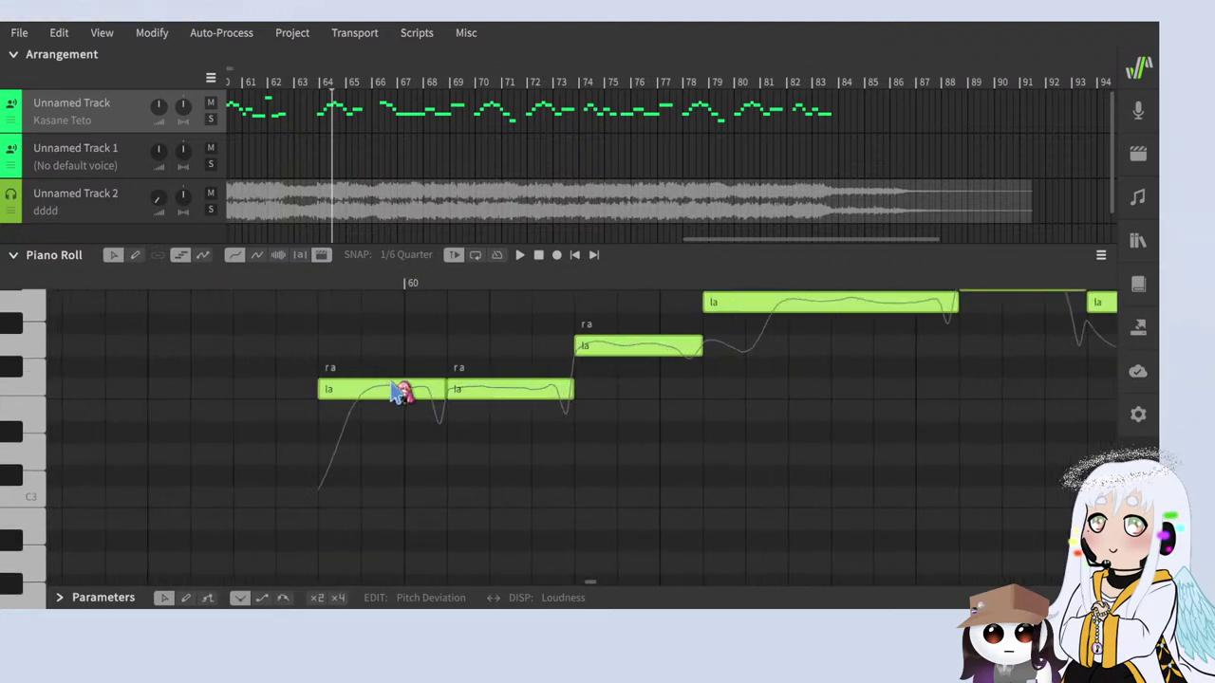
{"action": "left_click_drag", "start_coordinate": [391, 382], "coordinate": [406, 384]}
Step: Play back the melody from just before bar 60 and check the note timing against the backing audio through bar 69
{"action": "left_click", "coordinate": [93, 284]}
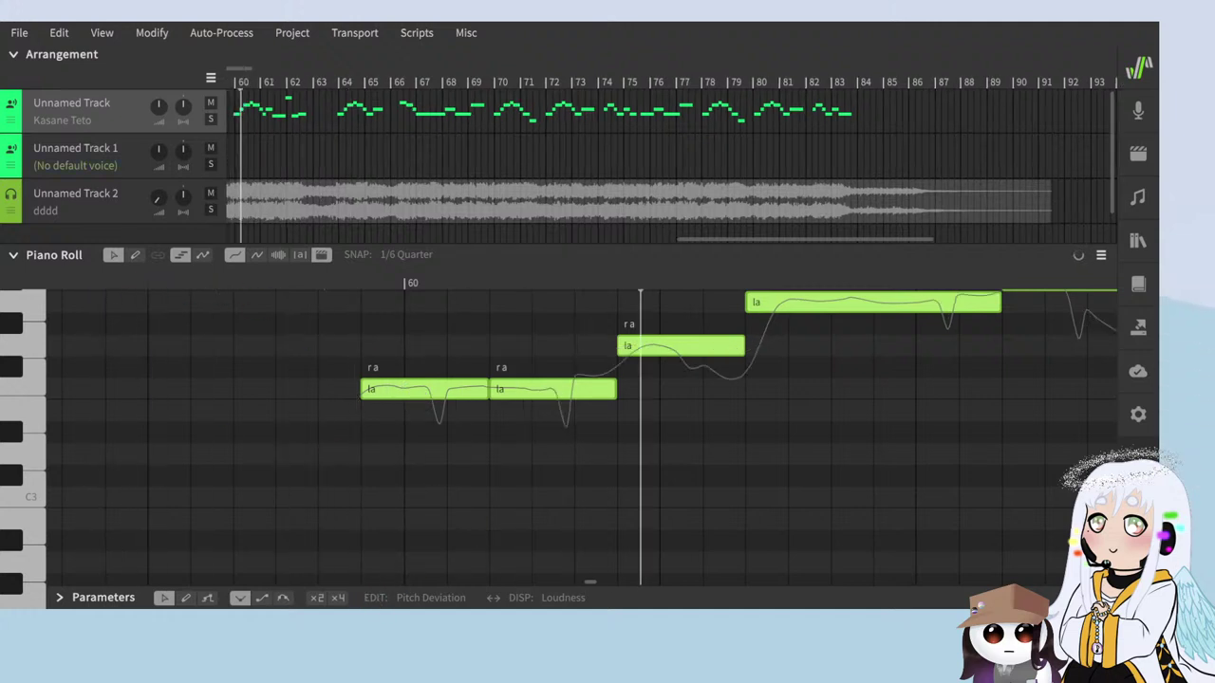
{"action": "scroll", "coordinate": [352, 452], "scroll_direction": "down", "scroll_amount": 4}
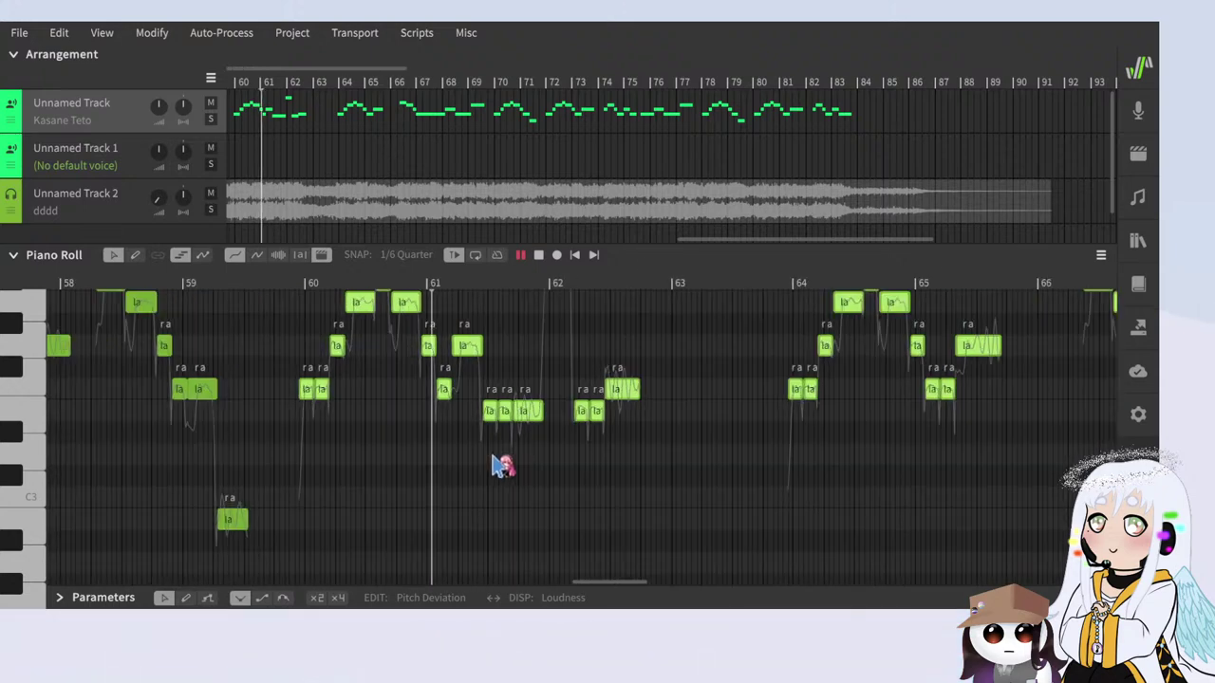
{"action": "scroll", "coordinate": [502, 465], "scroll_direction": "up", "scroll_amount": 2}
{"action": "scroll", "coordinate": [501, 466], "scroll_direction": "up", "scroll_amount": 4}
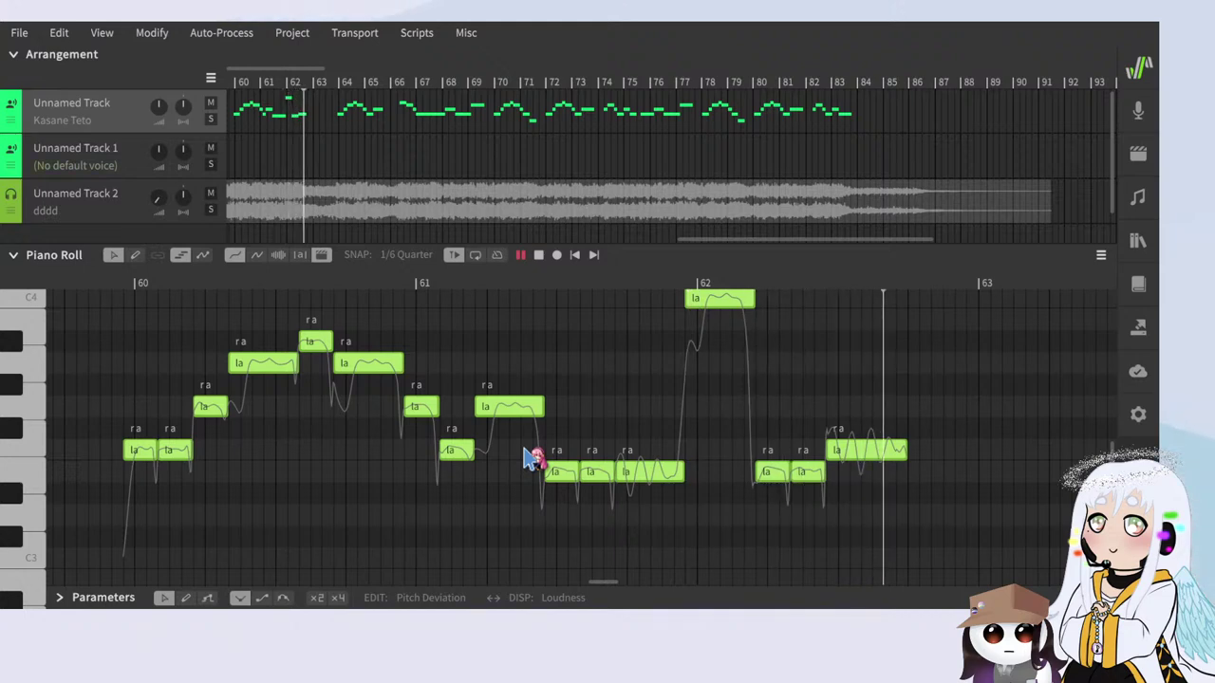
{"action": "scroll", "coordinate": [528, 459], "scroll_direction": "up", "scroll_amount": 1}
{"action": "scroll", "coordinate": [868, 535], "scroll_direction": "down", "scroll_amount": 3}
{"action": "scroll", "coordinate": [832, 518], "scroll_direction": "up", "scroll_amount": 2}
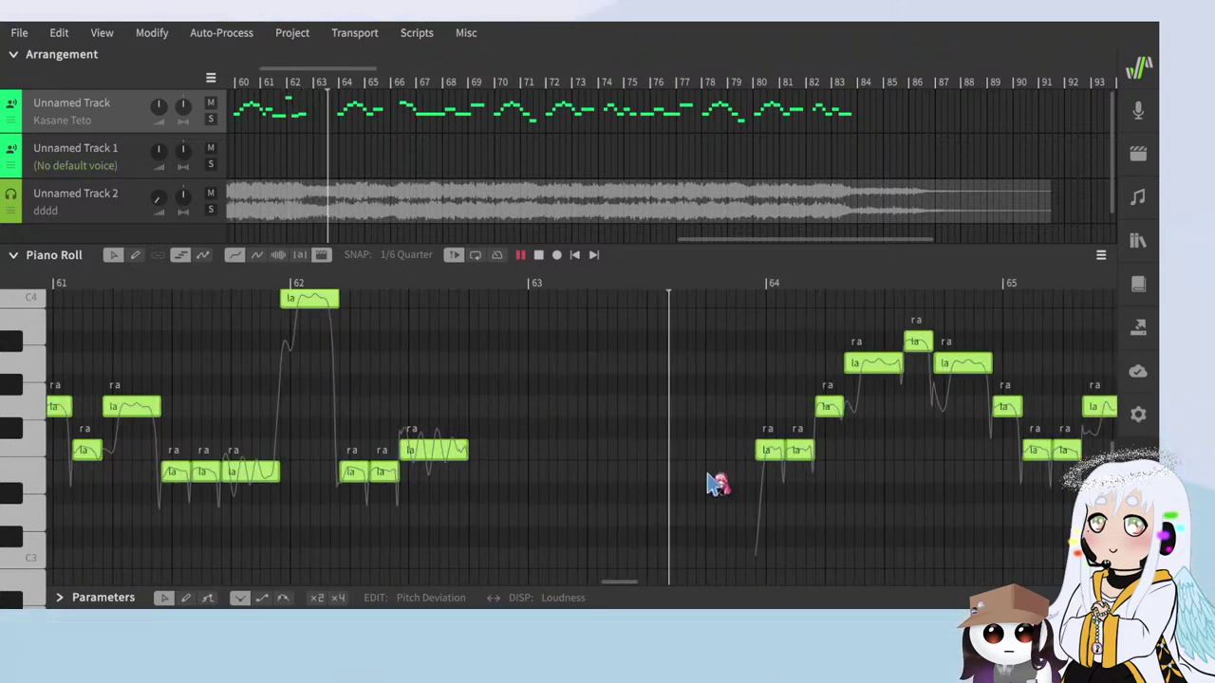
{"action": "scroll", "coordinate": [355, 483], "scroll_direction": "down", "scroll_amount": 3}
{"action": "scroll", "coordinate": [680, 518], "scroll_direction": "up", "scroll_amount": 2}
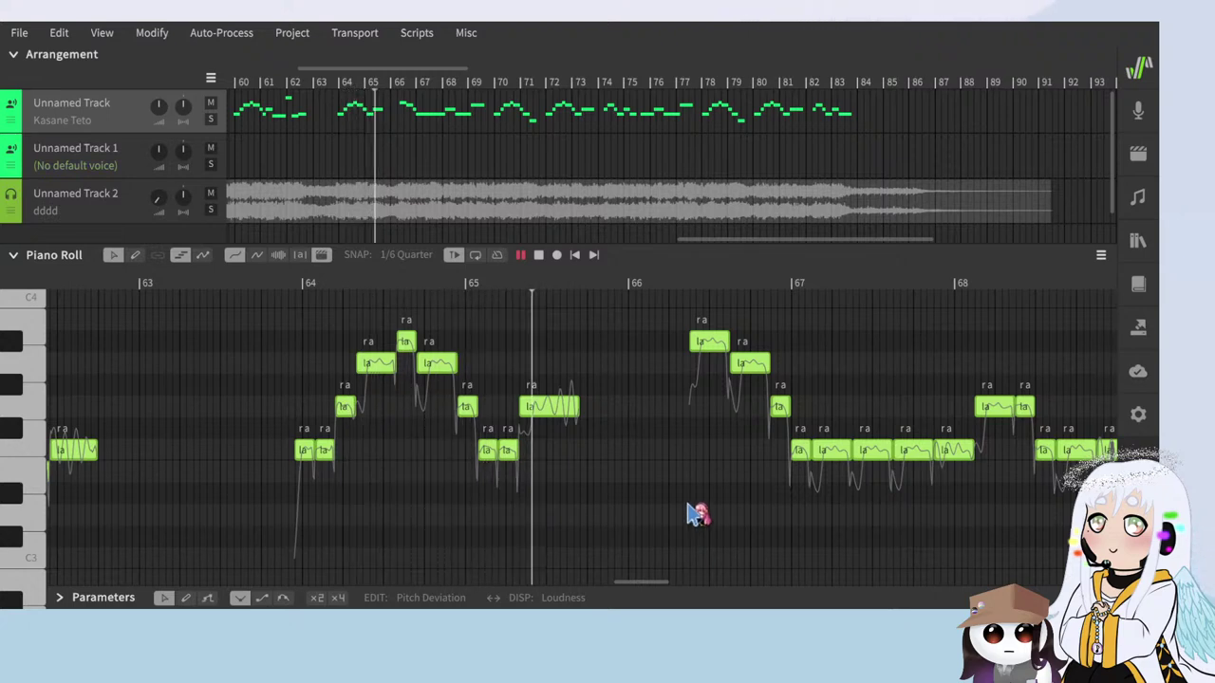
{"action": "scroll", "coordinate": [696, 513], "scroll_direction": "down", "scroll_amount": 2}
{"action": "scroll", "coordinate": [711, 521], "scroll_direction": "up", "scroll_amount": 3}
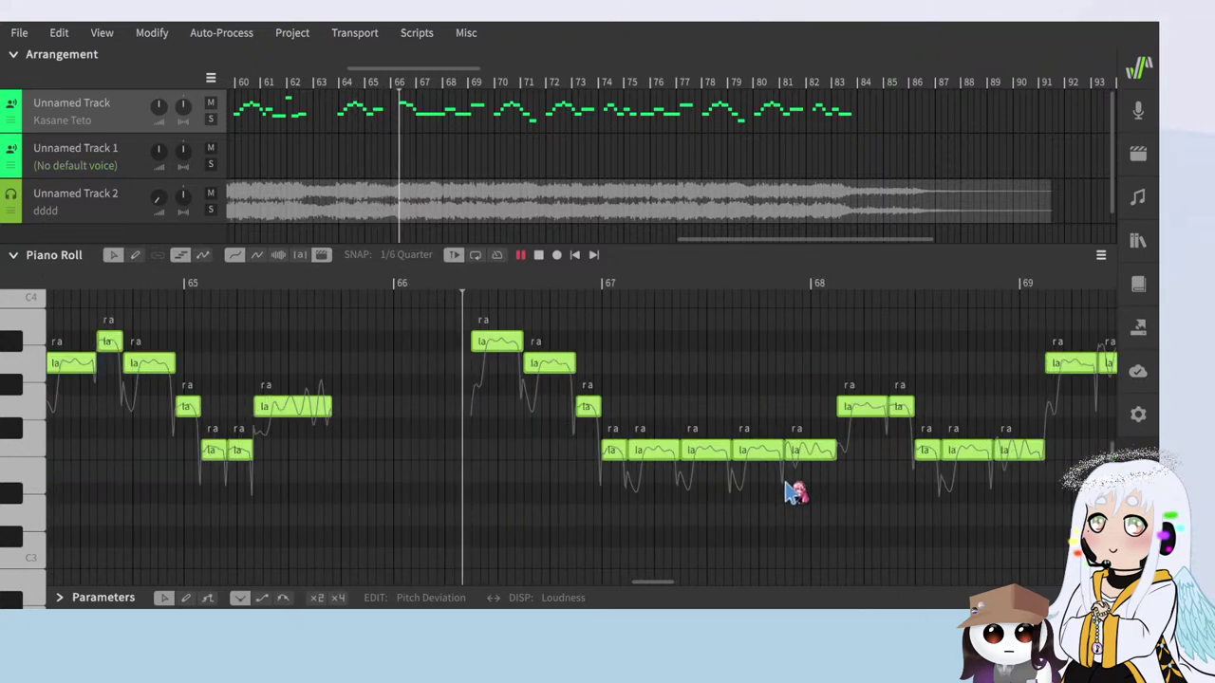
{"action": "scroll", "coordinate": [464, 455], "scroll_direction": "down", "scroll_amount": 2}
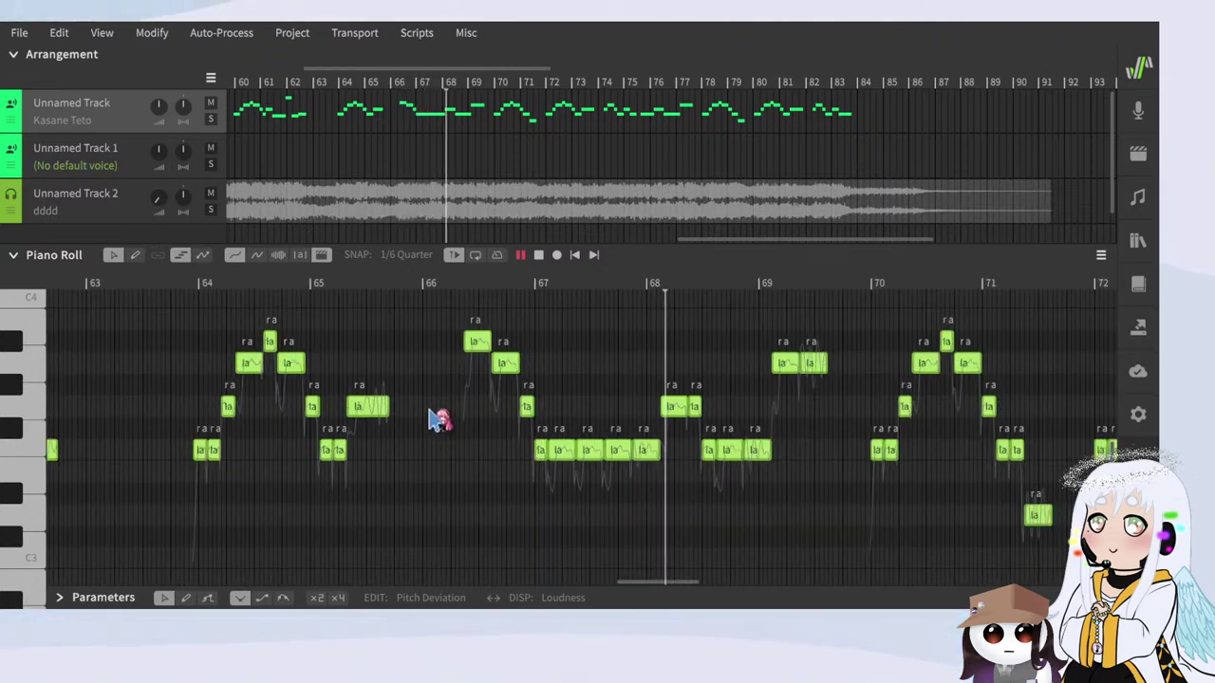
{"action": "scroll", "coordinate": [356, 393], "scroll_direction": "down", "scroll_amount": 2}
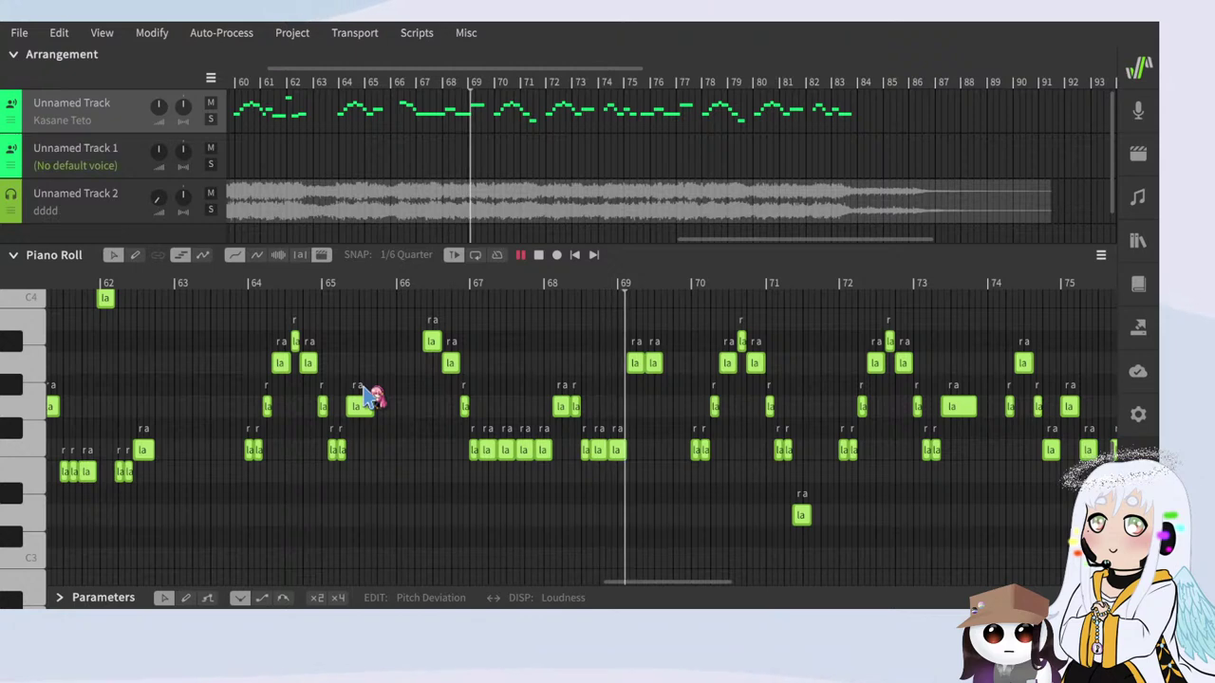
{"action": "scroll", "coordinate": [366, 396], "scroll_direction": "down", "scroll_amount": 4}
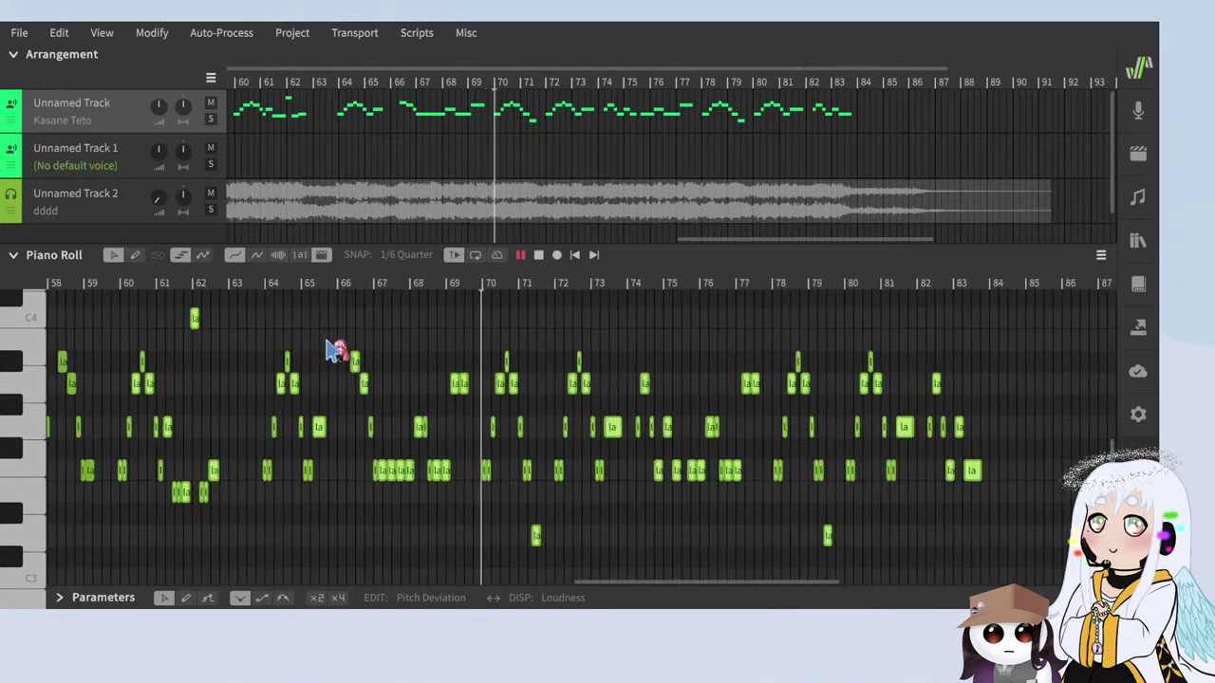
Step: Select all notes from the bar 66 phrase onward, shift them one 1/6-quarter snap step earlier and replay the passage
{"action": "left_click_drag", "start_coordinate": [350, 317], "coordinate": [1028, 592]}
{"action": "key", "text": "space"}
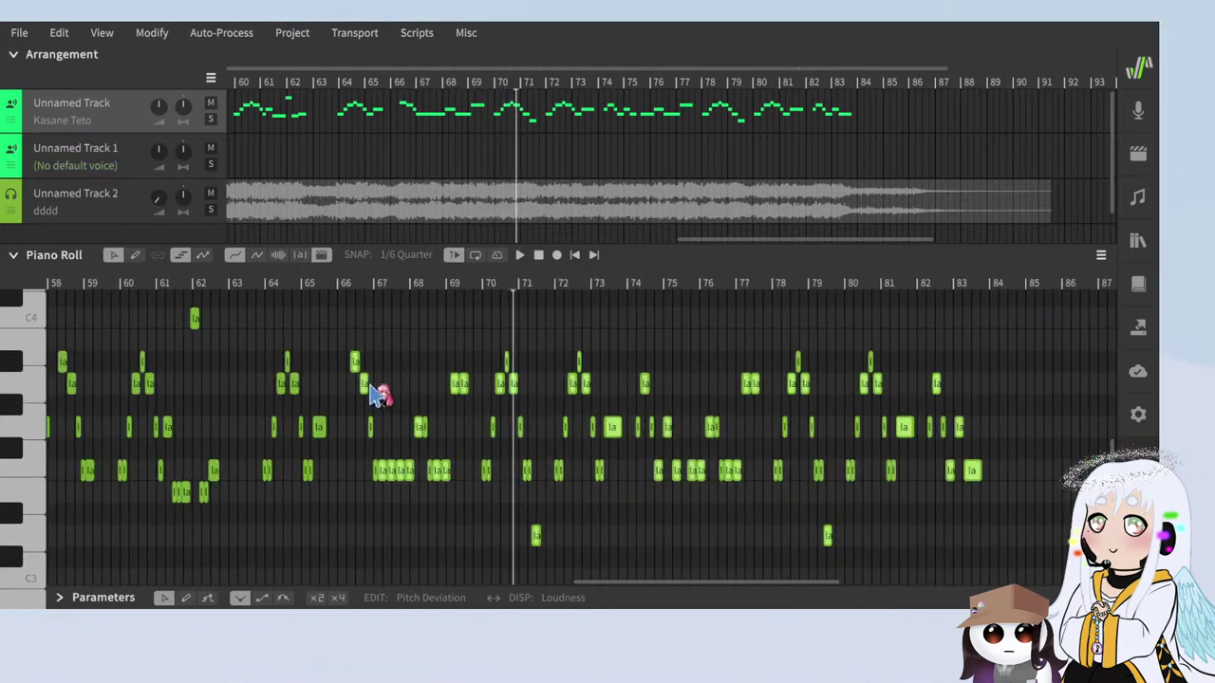
{"action": "scroll", "coordinate": [304, 371], "scroll_direction": "up", "scroll_amount": 8}
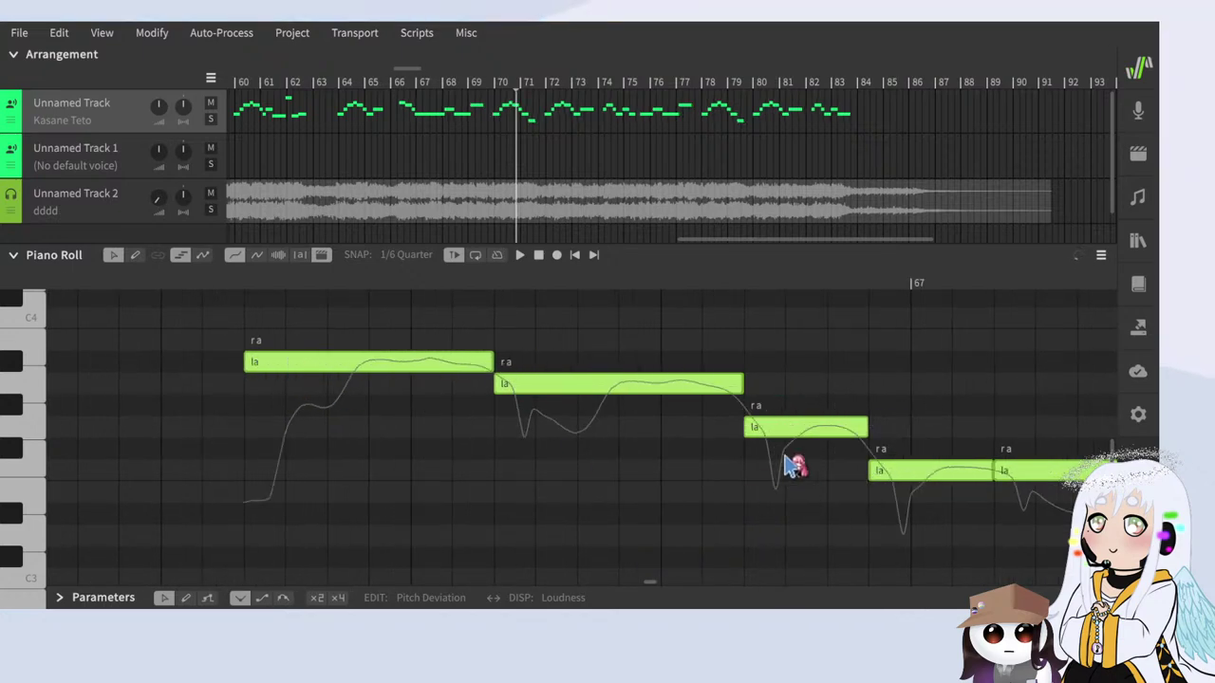
{"action": "scroll", "coordinate": [784, 459], "scroll_direction": "down", "scroll_amount": 4}
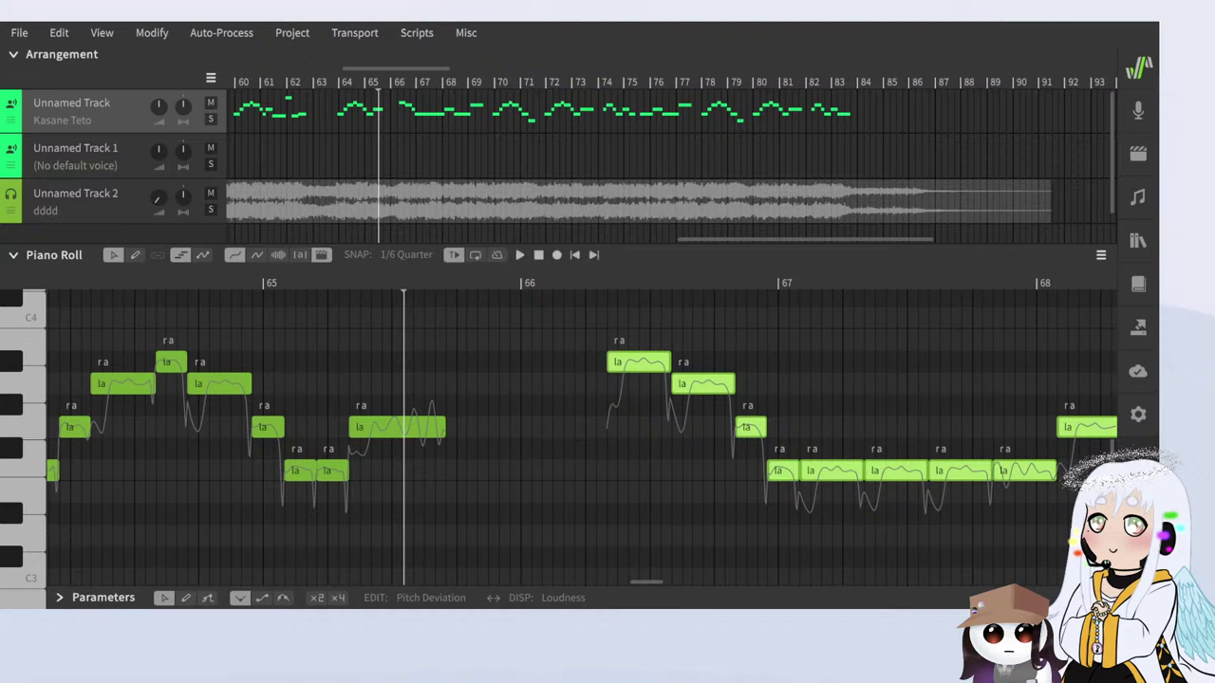
Step: Return to the opening phrase around bar 15 and enter the lyric "everyday" on the first note, with "+" on the following three notes
{"action": "scroll", "coordinate": [560, 483], "scroll_direction": "down", "scroll_amount": 1}
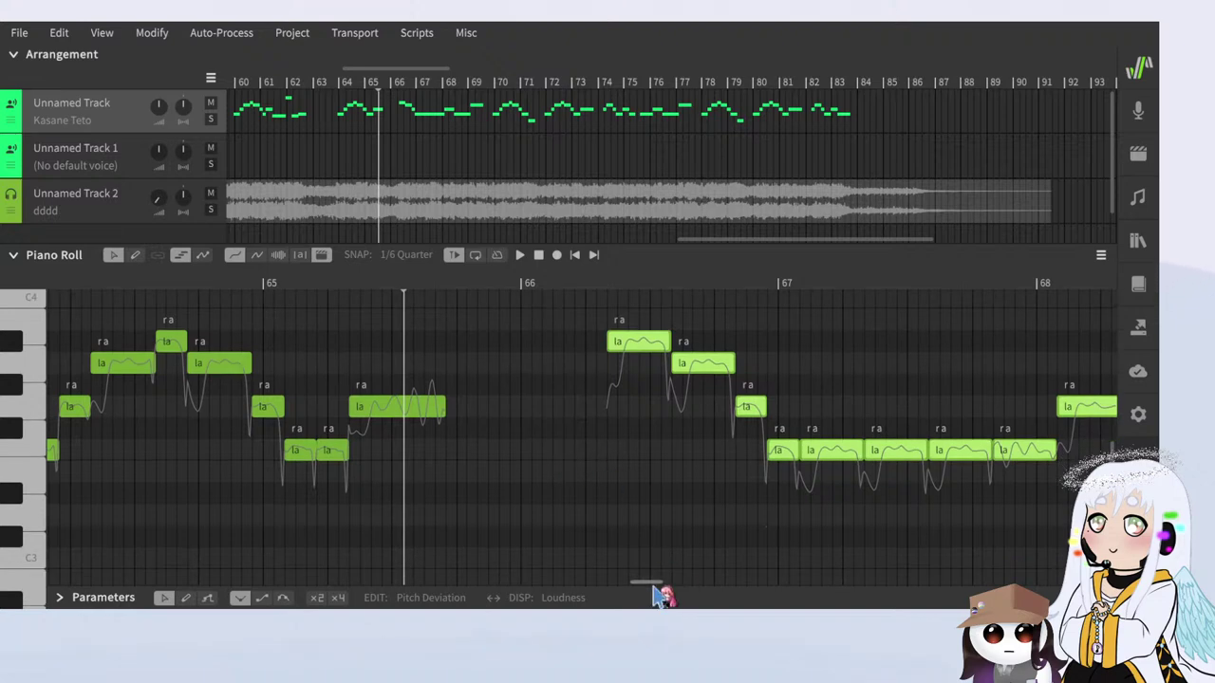
{"action": "left_click_drag", "start_coordinate": [661, 594], "coordinate": [188, 590]}
{"action": "scroll", "coordinate": [525, 489], "scroll_direction": "up", "scroll_amount": 2}
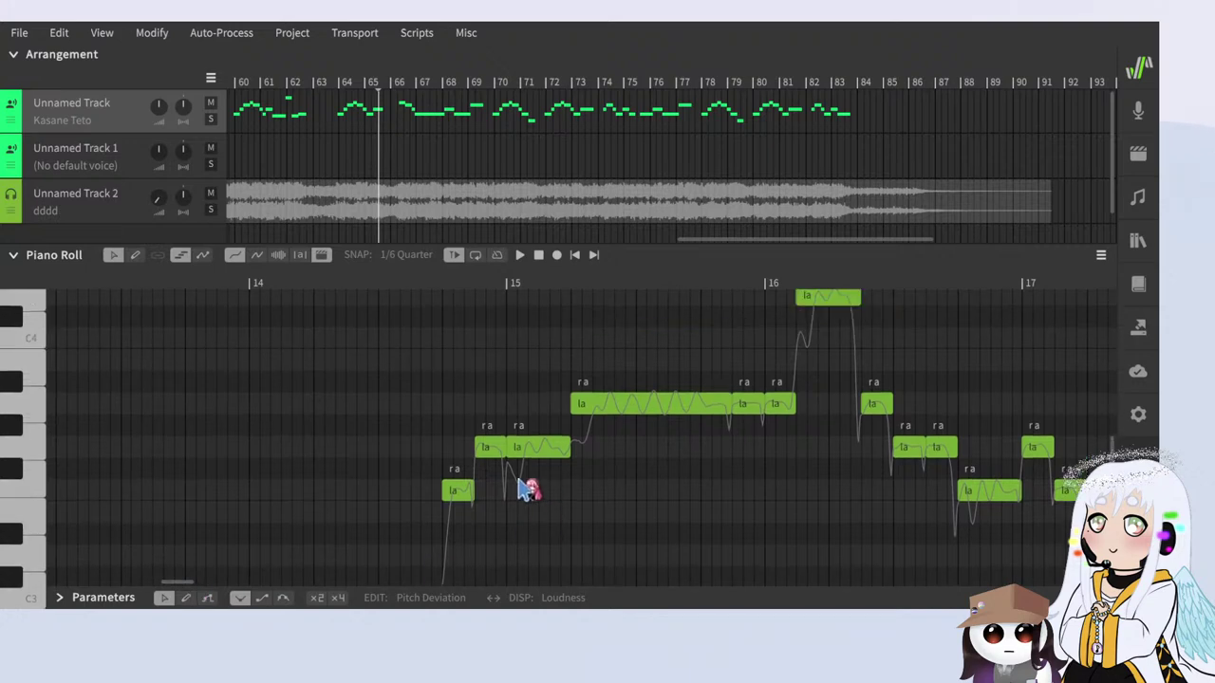
{"action": "scroll", "coordinate": [569, 500], "scroll_direction": "down", "scroll_amount": 2}
{"action": "scroll", "coordinate": [602, 509], "scroll_direction": "up", "scroll_amount": 1}
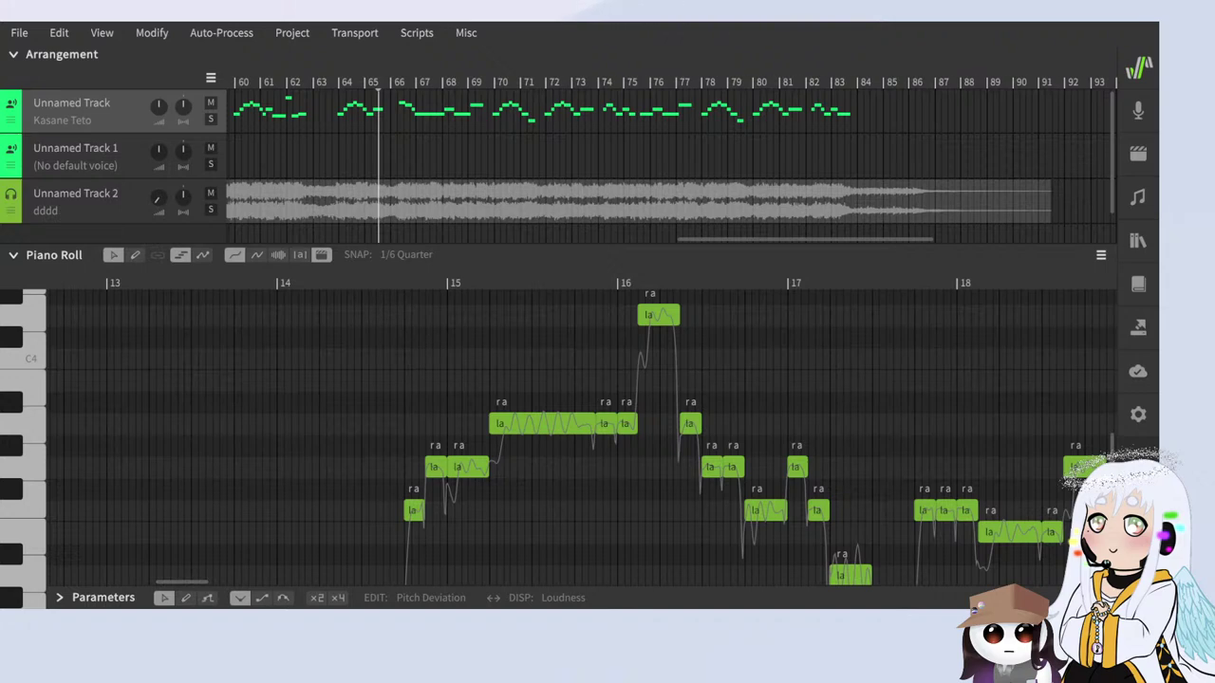
{"action": "scroll", "coordinate": [396, 396], "scroll_direction": "down", "scroll_amount": 2}
{"action": "left_click", "coordinate": [385, 289]}
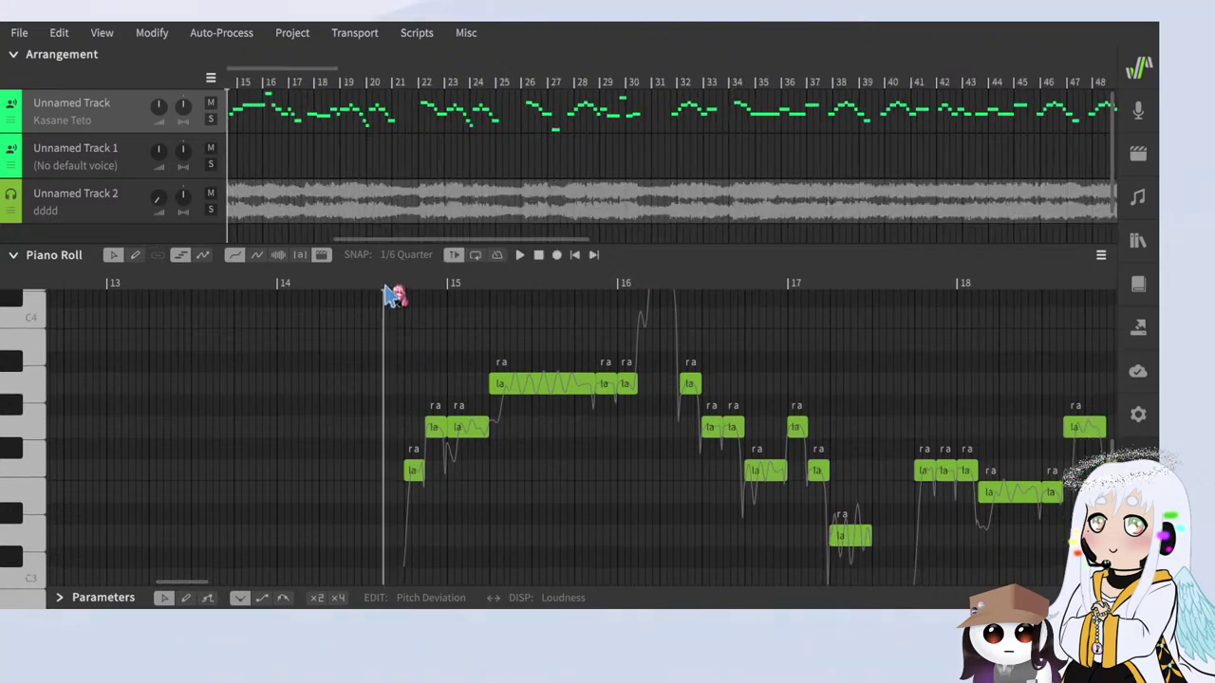
{"action": "scroll", "coordinate": [486, 487], "scroll_direction": "up", "scroll_amount": 2}
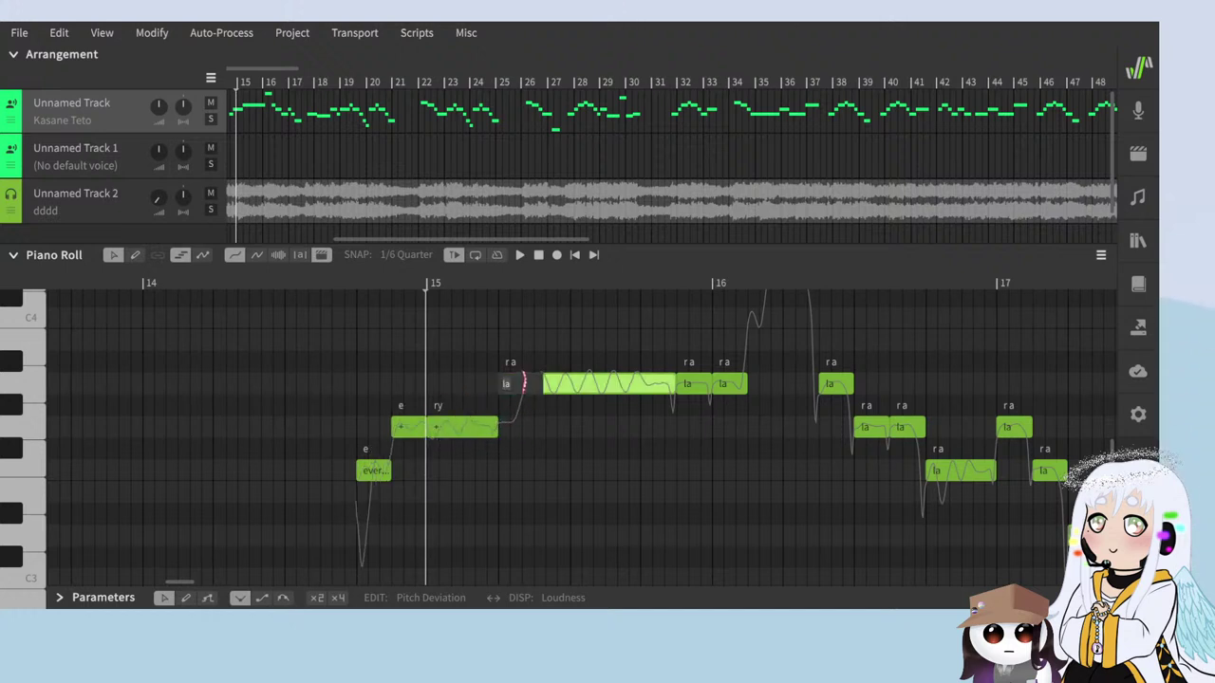
Step: Play the opening phrase from just before bar 15 to hear how the "everyday" lyric is sung
{"action": "left_click", "coordinate": [310, 294]}
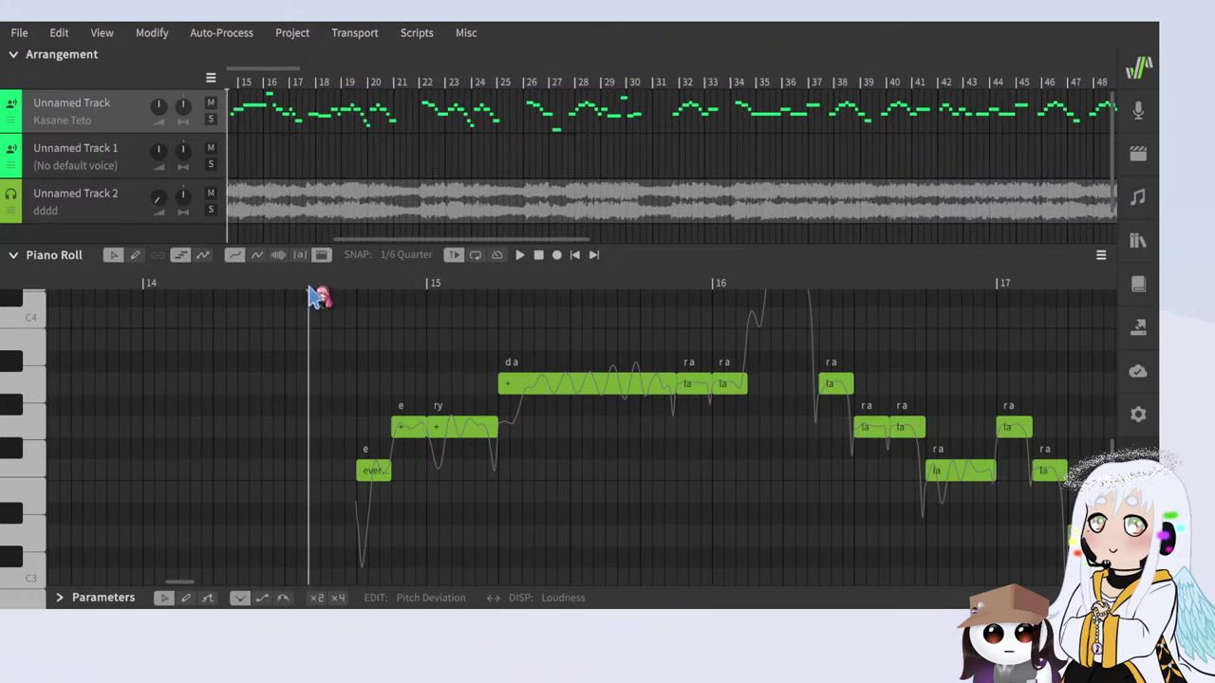
{"action": "scroll", "coordinate": [468, 433], "scroll_direction": "up", "scroll_amount": 2}
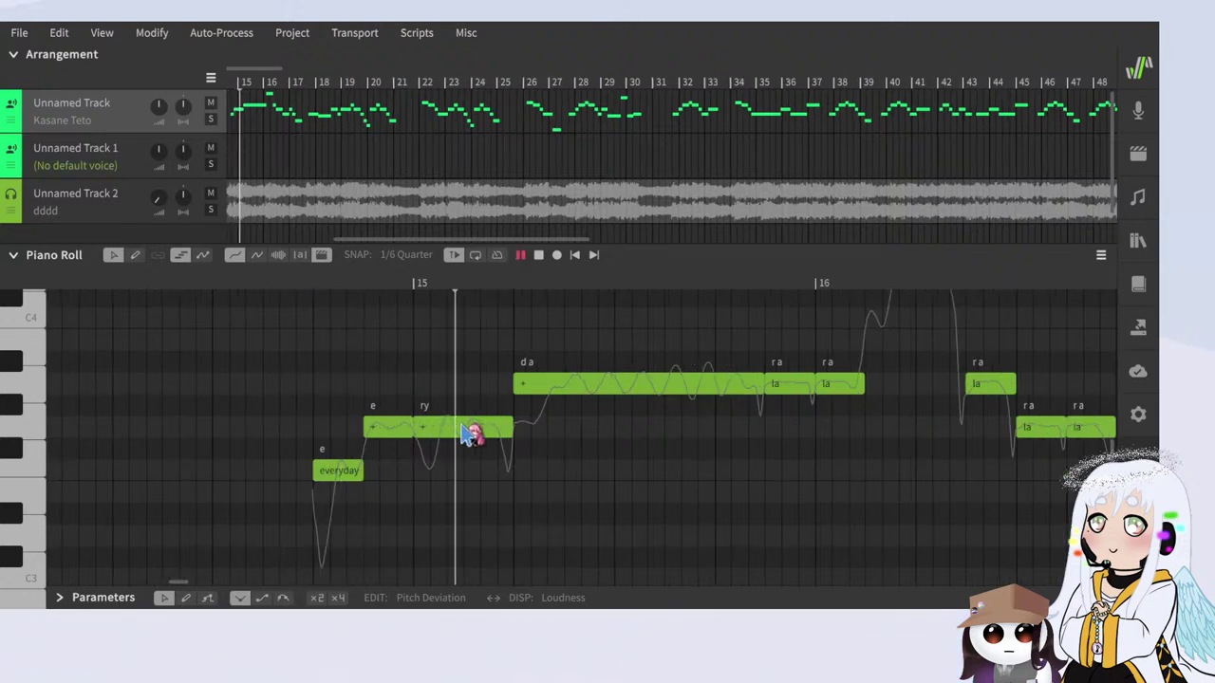
{"action": "key", "text": "space"}
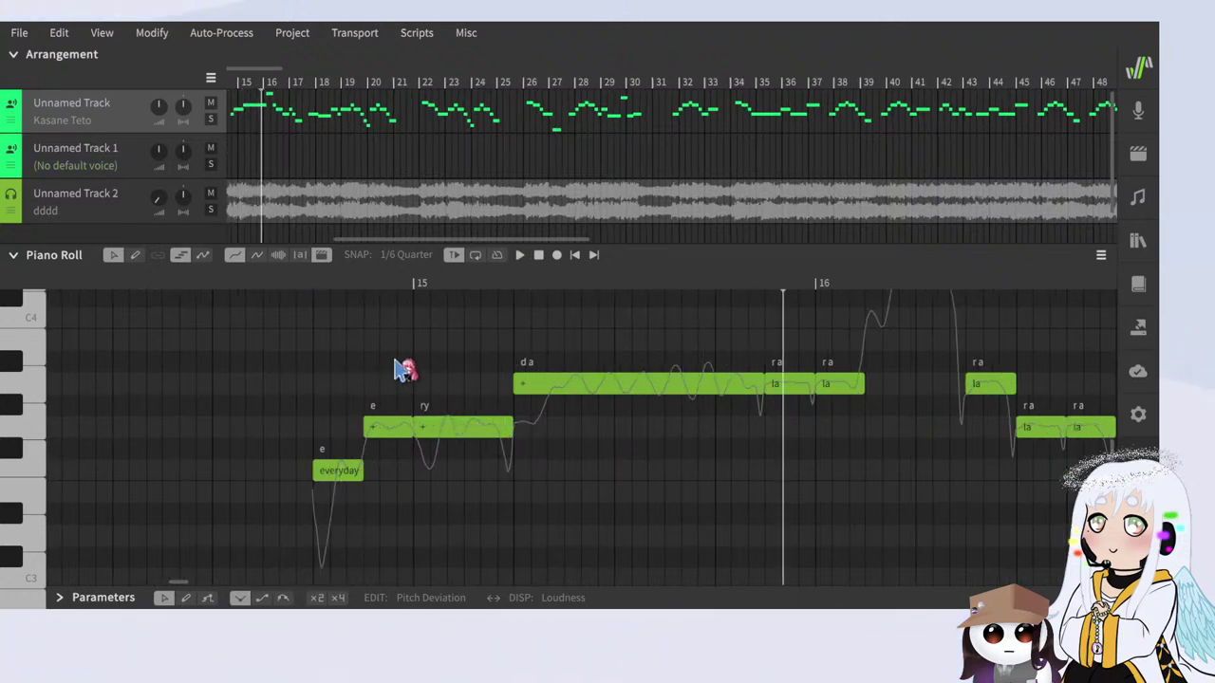
{"action": "scroll", "coordinate": [384, 462], "scroll_direction": "up", "scroll_amount": 2}
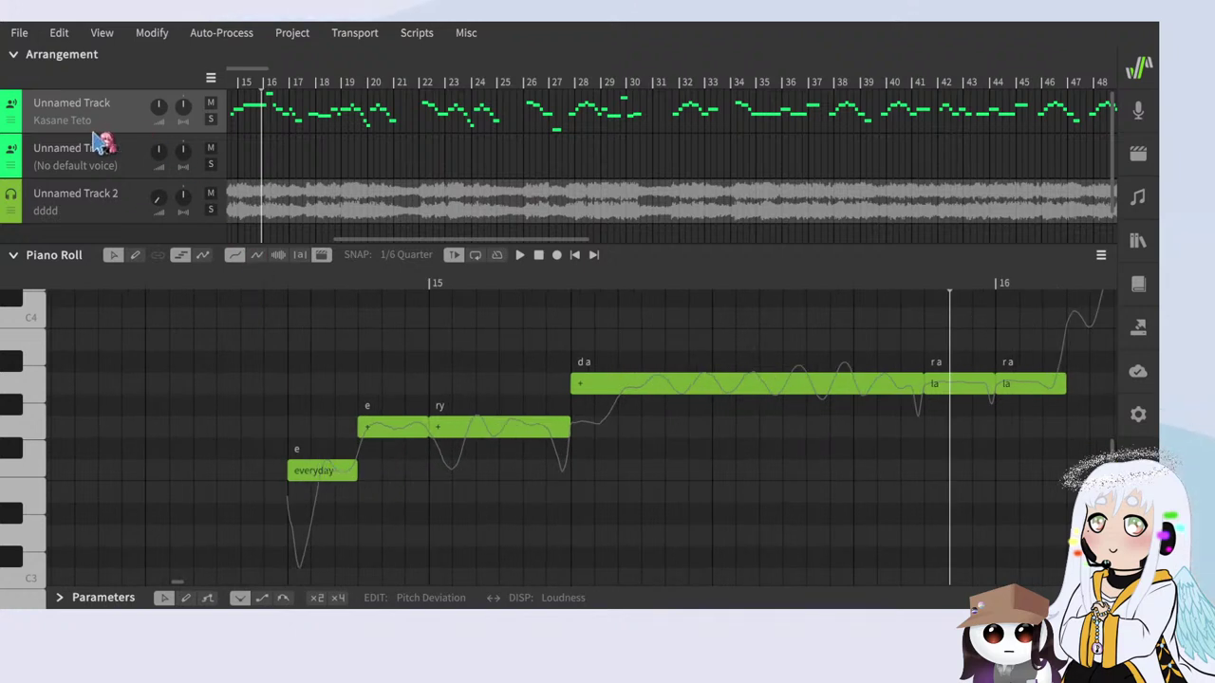
{"action": "scroll", "coordinate": [238, 329], "scroll_direction": "down", "scroll_amount": 3}
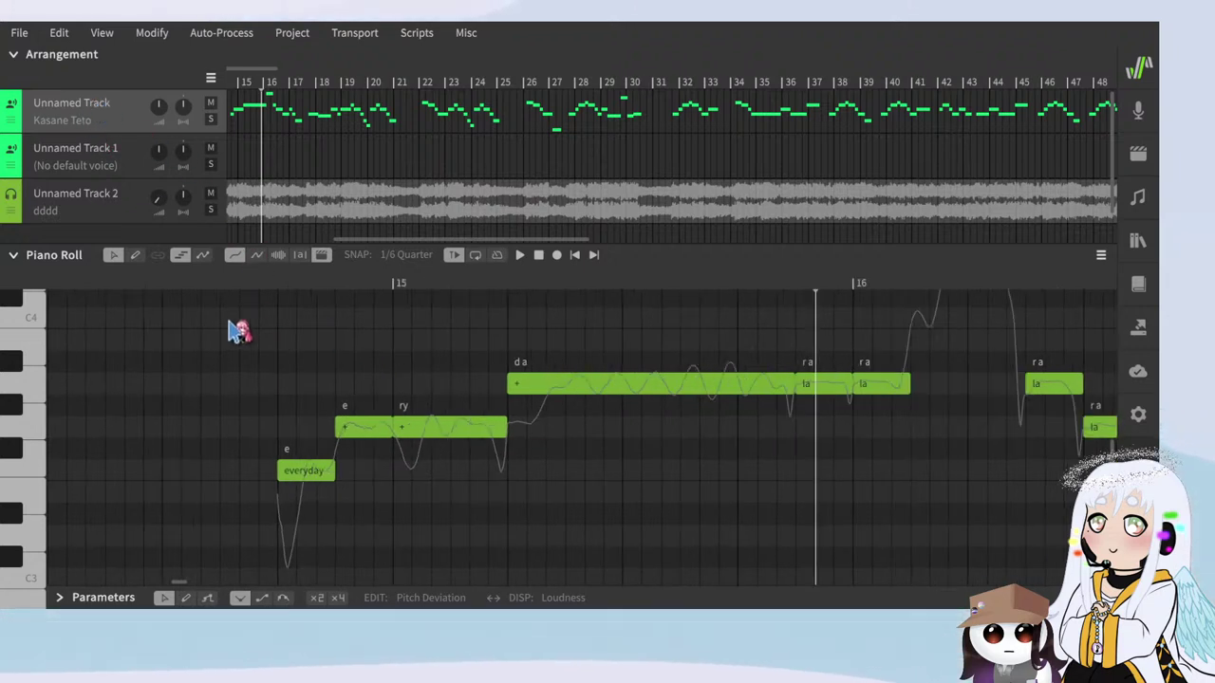
Step: Set the singing language of the Kasane Teto track to English
{"action": "left_click", "coordinate": [1140, 150]}
{"action": "left_click", "coordinate": [1140, 114]}
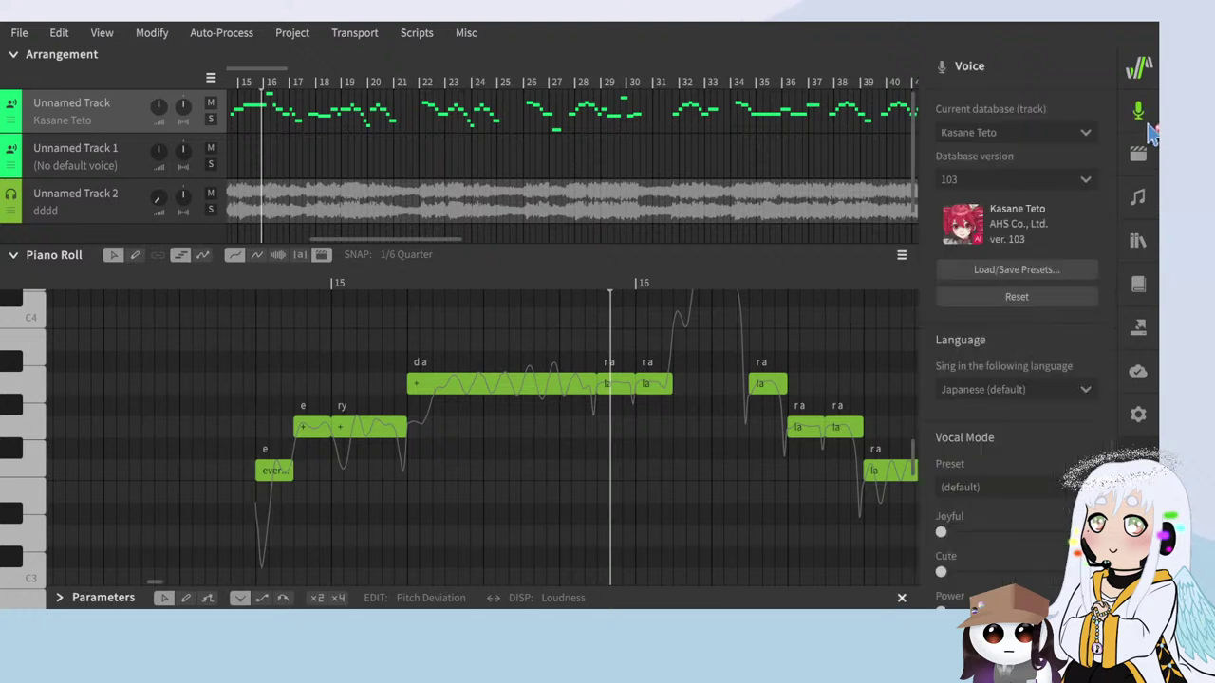
{"action": "left_click", "coordinate": [1008, 384]}
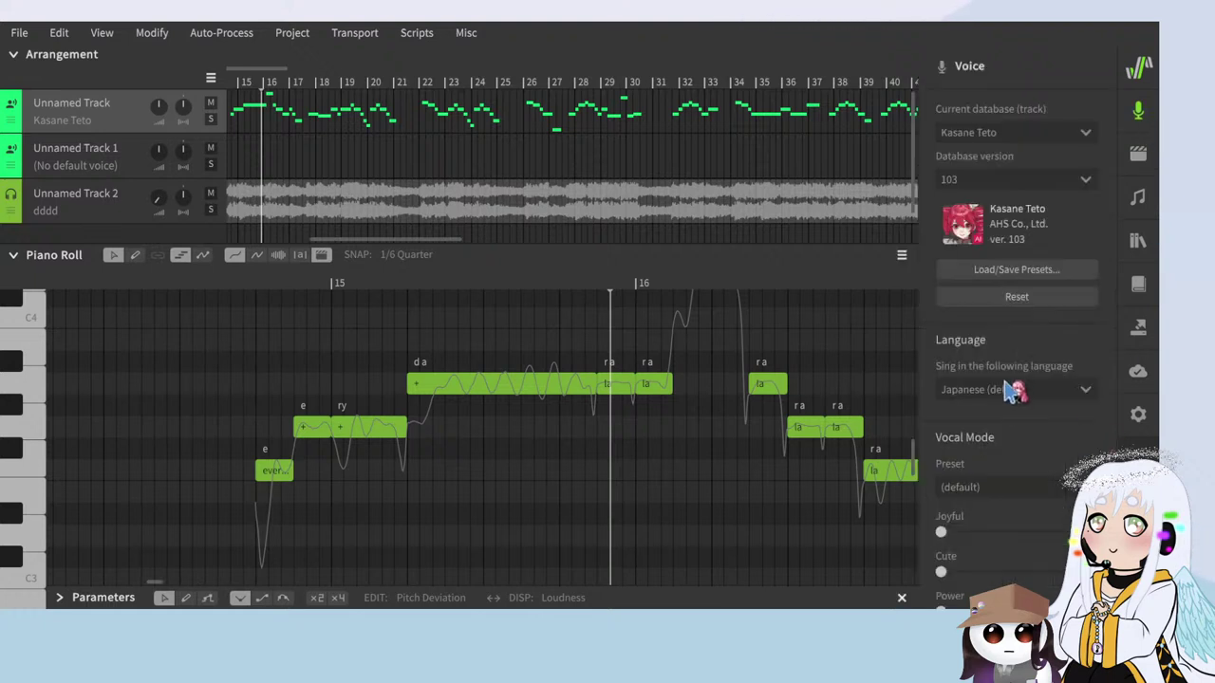
{"action": "left_click", "coordinate": [989, 451]}
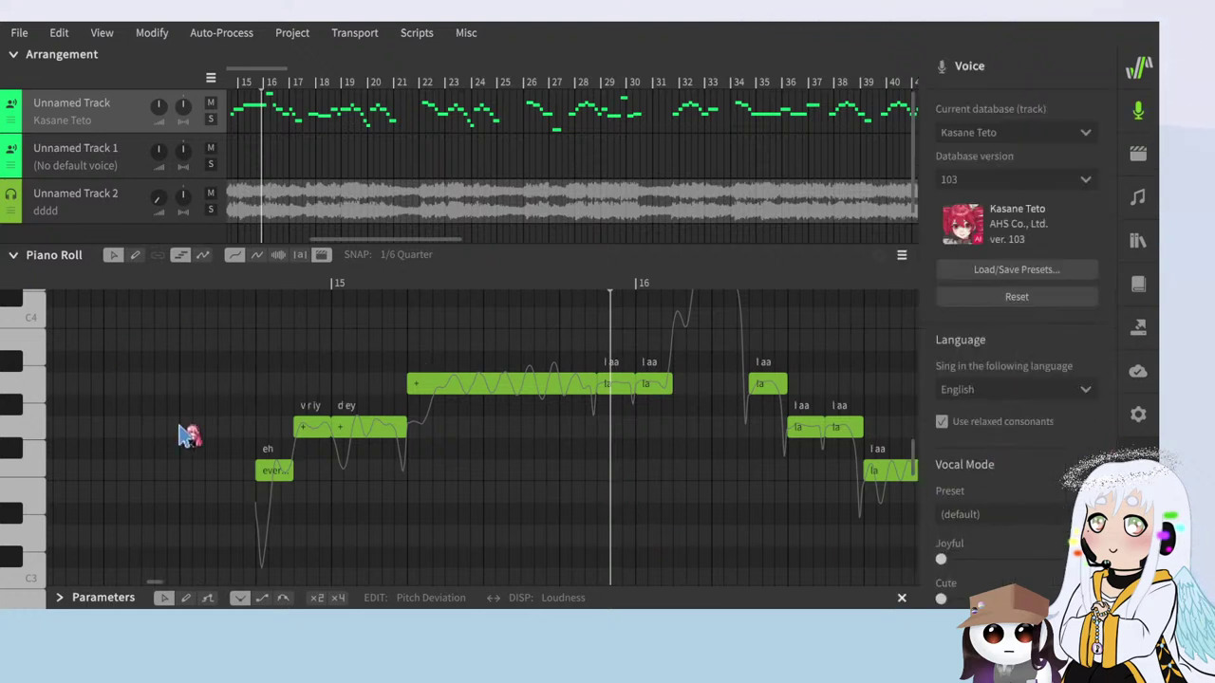
Step: Play the opening phrase from before bar 15 to check how "everyday" sounds with the English setting
{"action": "left_click", "coordinate": [112, 283]}
{"action": "key", "text": "space"}
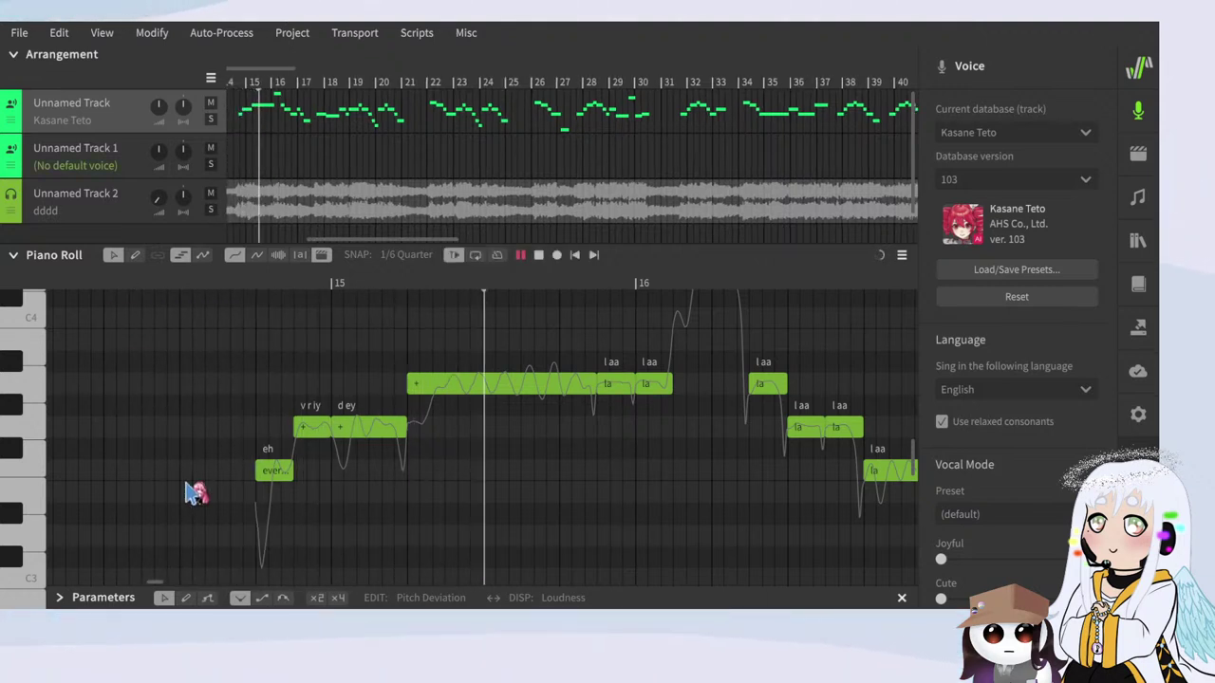
{"action": "key", "text": "space"}
Step: Change the lyric of the long held note in bar 15 to "-" and replay the opening phrase
{"action": "double_click", "coordinate": [470, 383]}
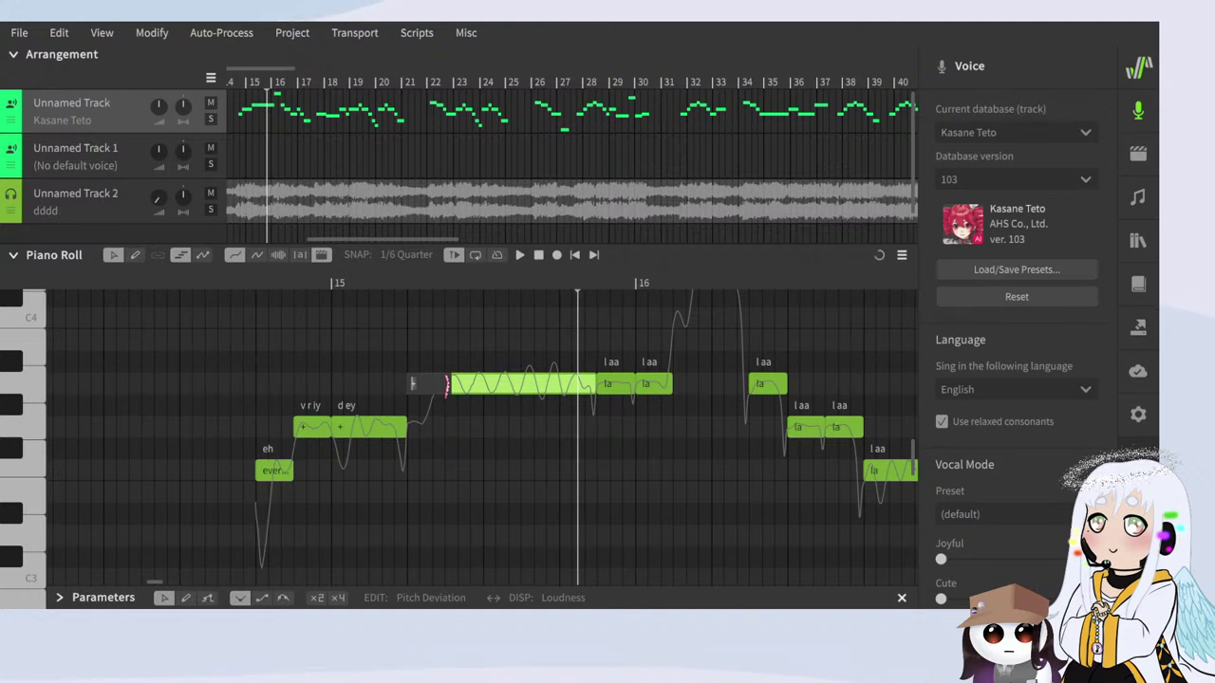
{"action": "type", "text": "-"}
{"action": "left_click", "coordinate": [447, 335]}
{"action": "key", "text": "space"}
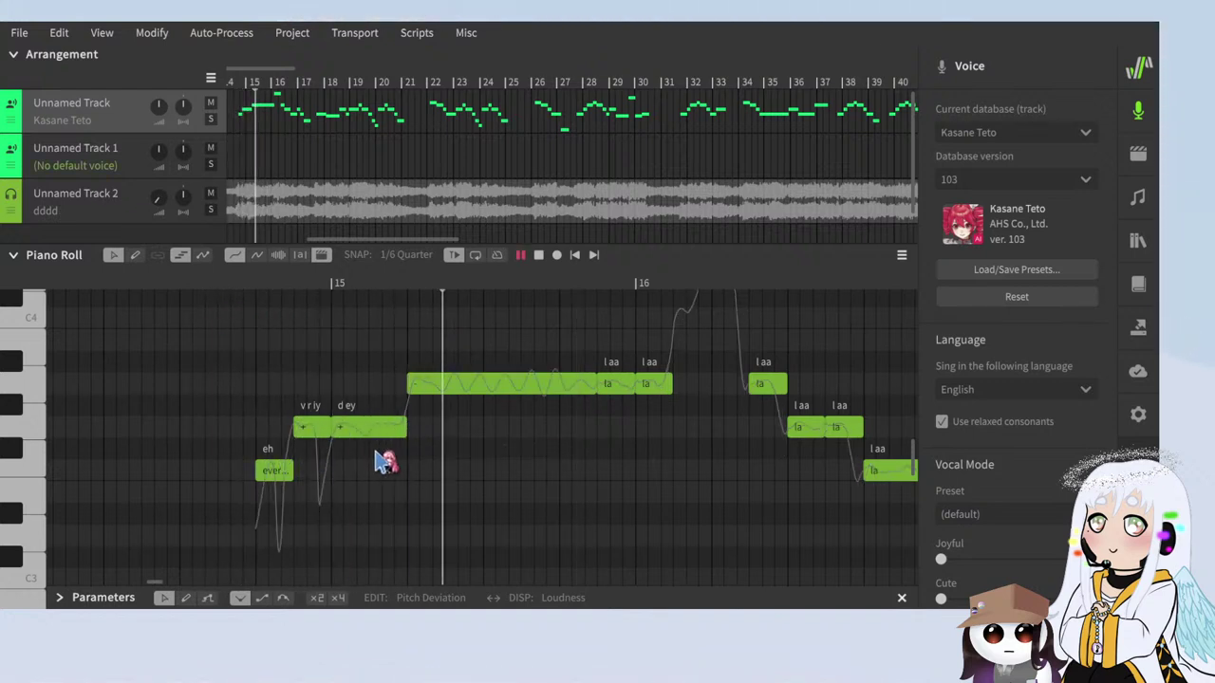
{"action": "scroll", "coordinate": [387, 460], "scroll_direction": "up", "scroll_amount": 1}
{"action": "key", "text": "space"}
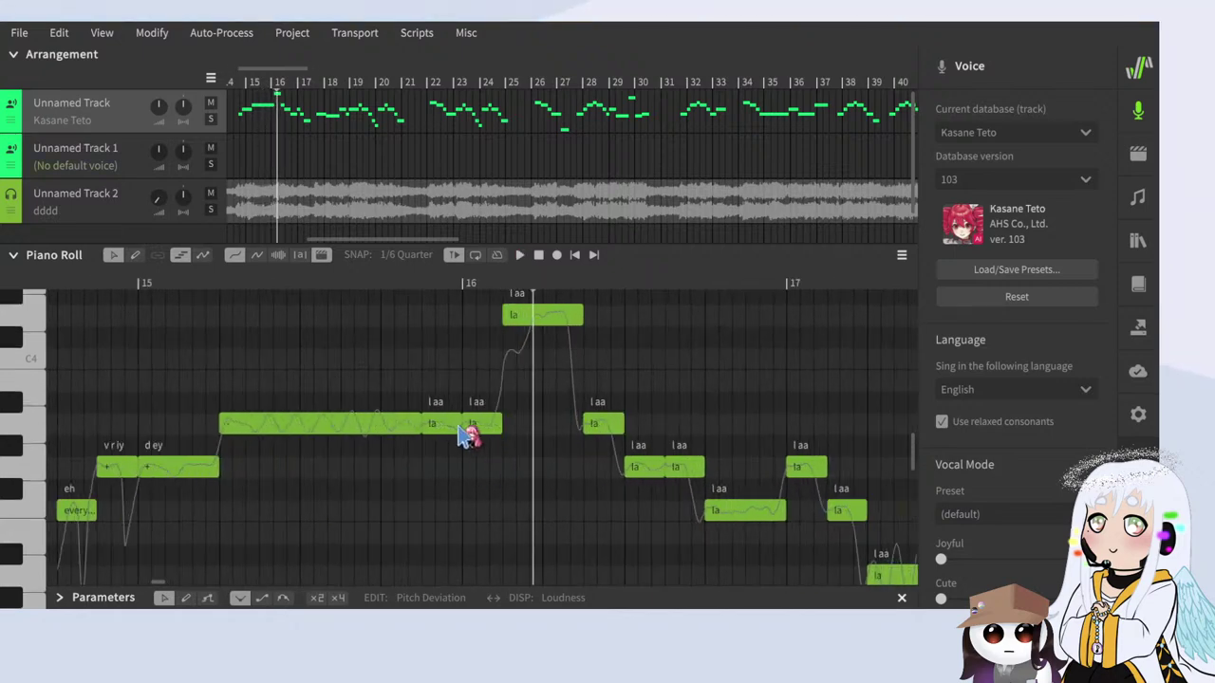
Step: Hide the voice settings, then enter the lyric "I" on the short note just before bar 16 and "awake" on the note at bar 16
{"action": "left_click", "coordinate": [1138, 110]}
{"action": "scroll", "coordinate": [425, 528], "scroll_direction": "up", "scroll_amount": 1}
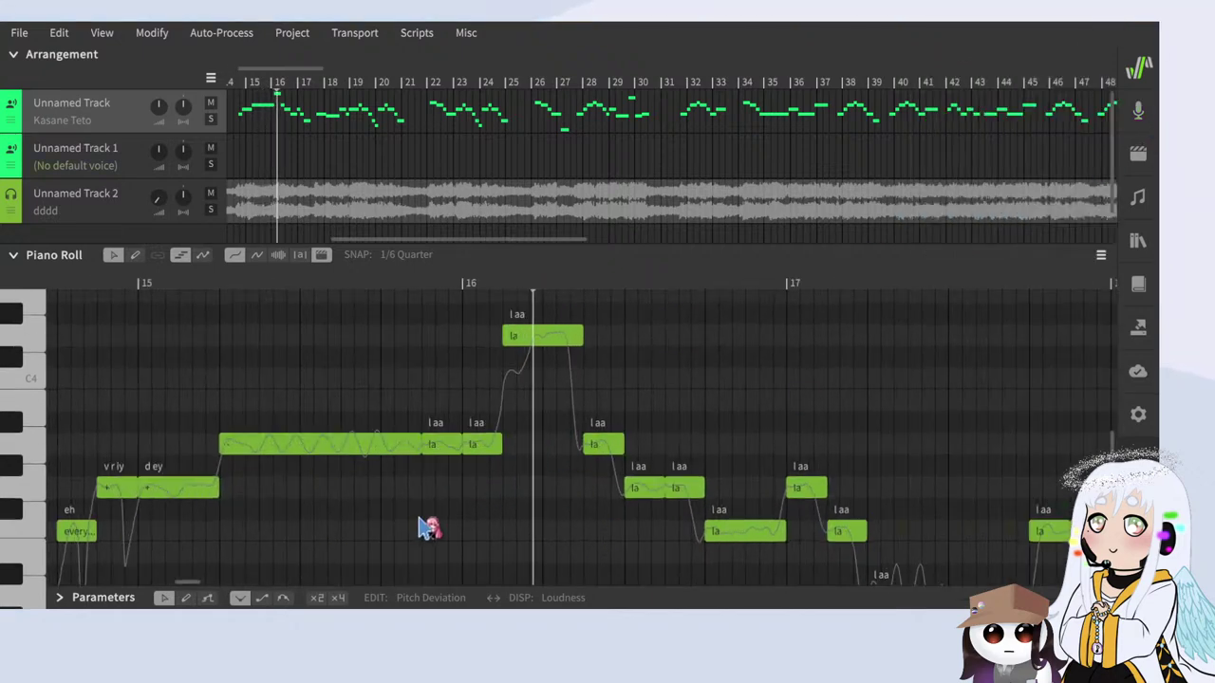
{"action": "double_click", "coordinate": [434, 447]}
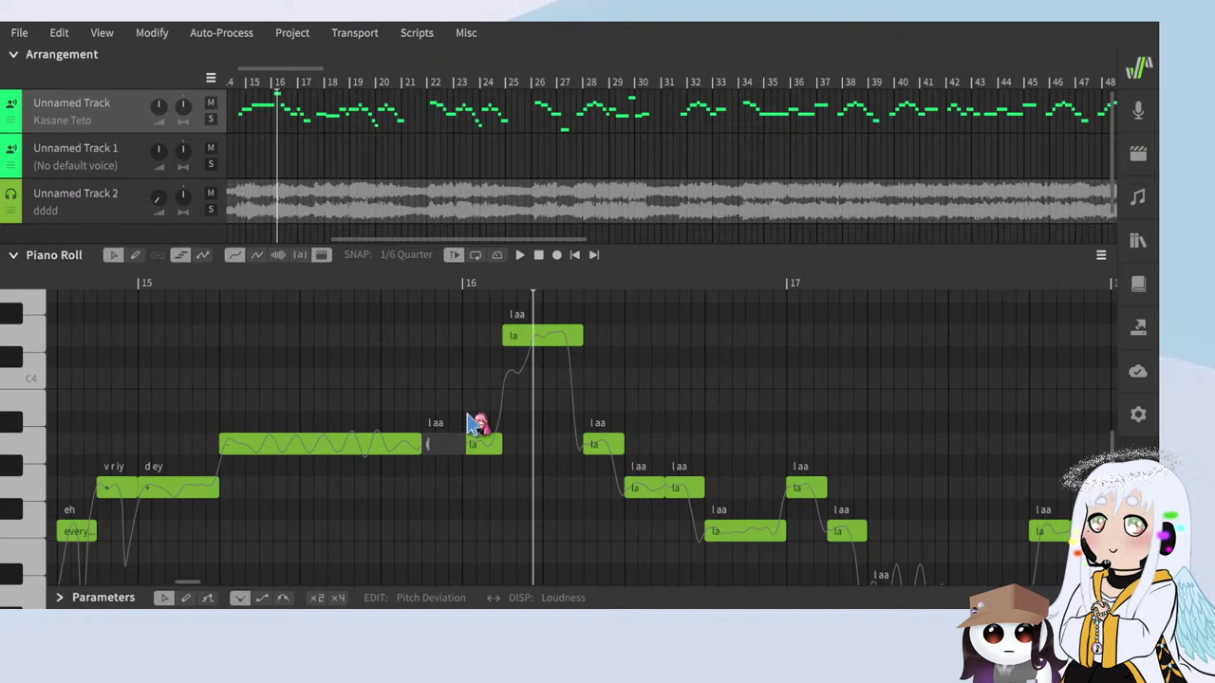
{"action": "left_click", "coordinate": [523, 402]}
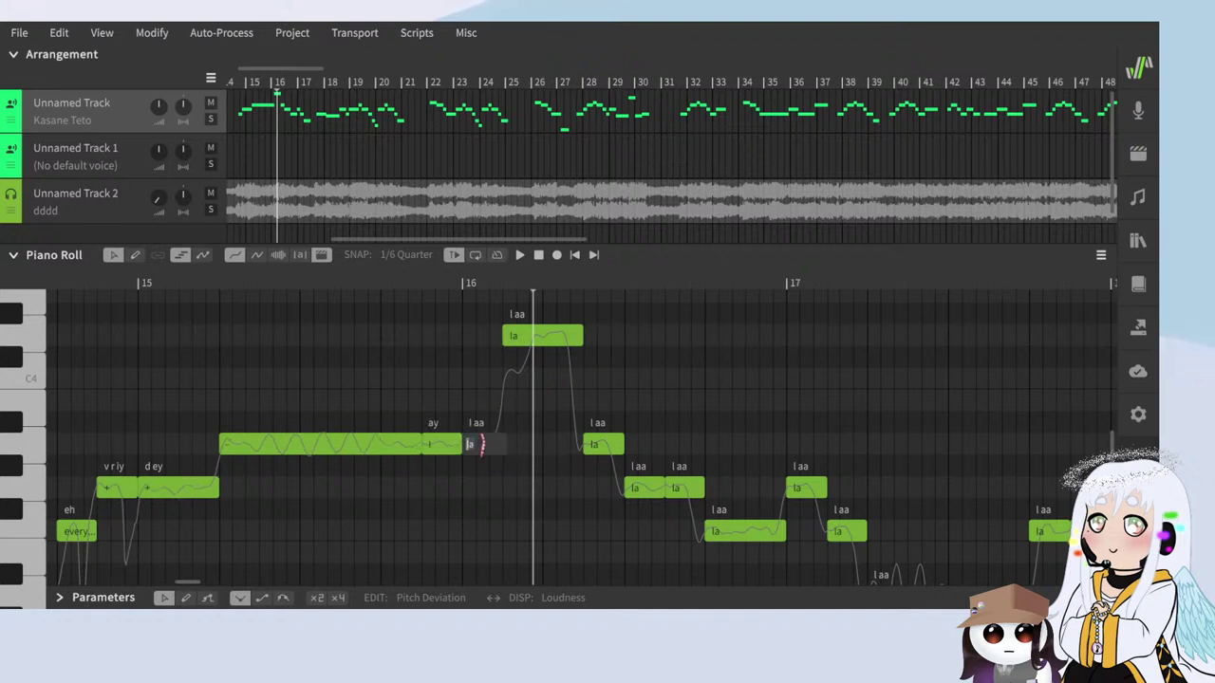
{"action": "type", "text": "awake"}
{"action": "key", "text": "Return"}
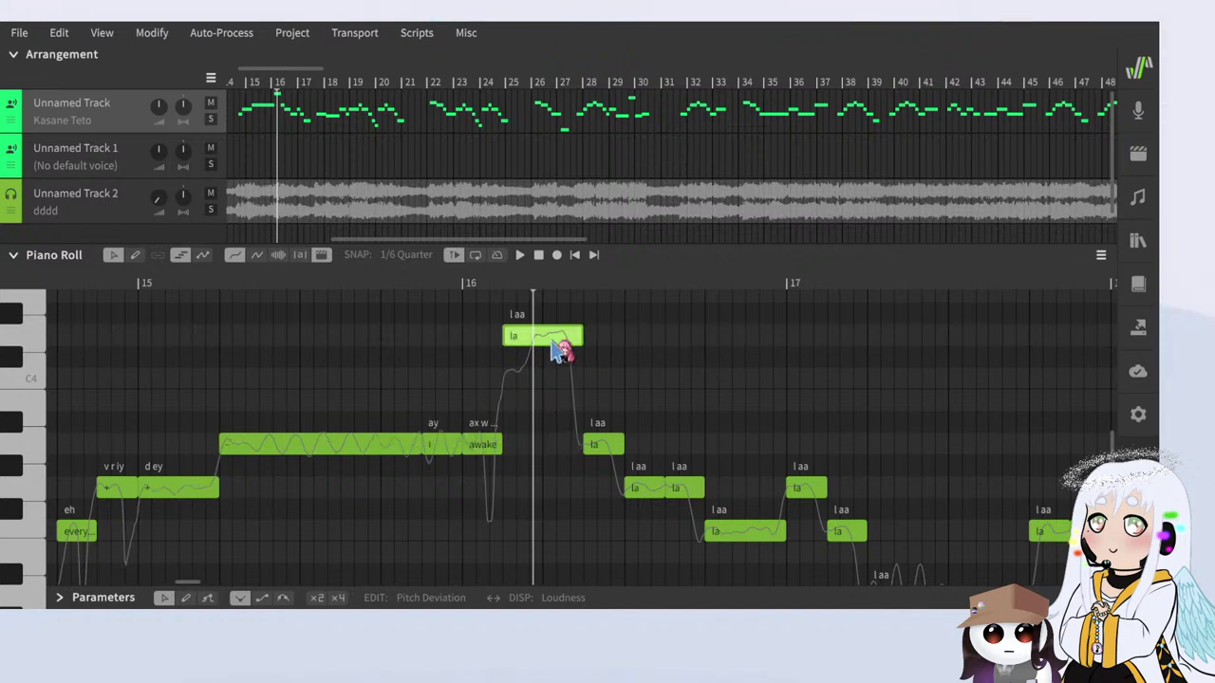
Step: Set the lyrics of the high note after "awake" and the two notes following it to "+", "I" and "awake"
{"action": "key", "text": "Tab"}
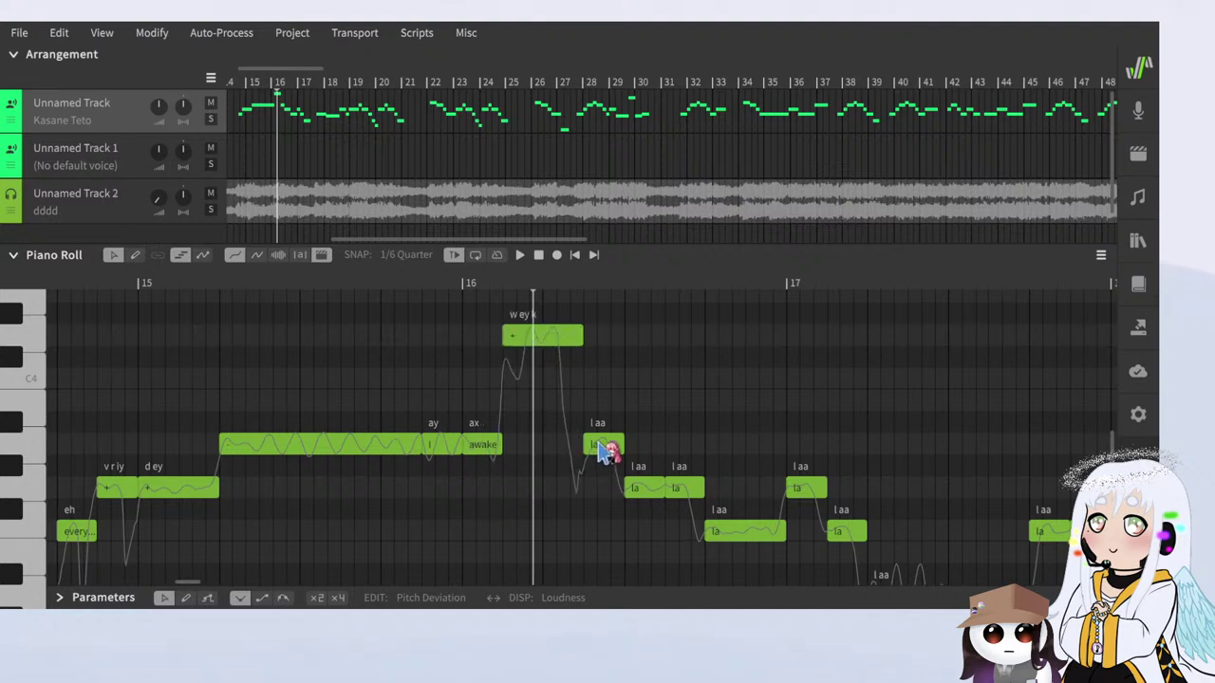
{"action": "left_click", "coordinate": [557, 505]}
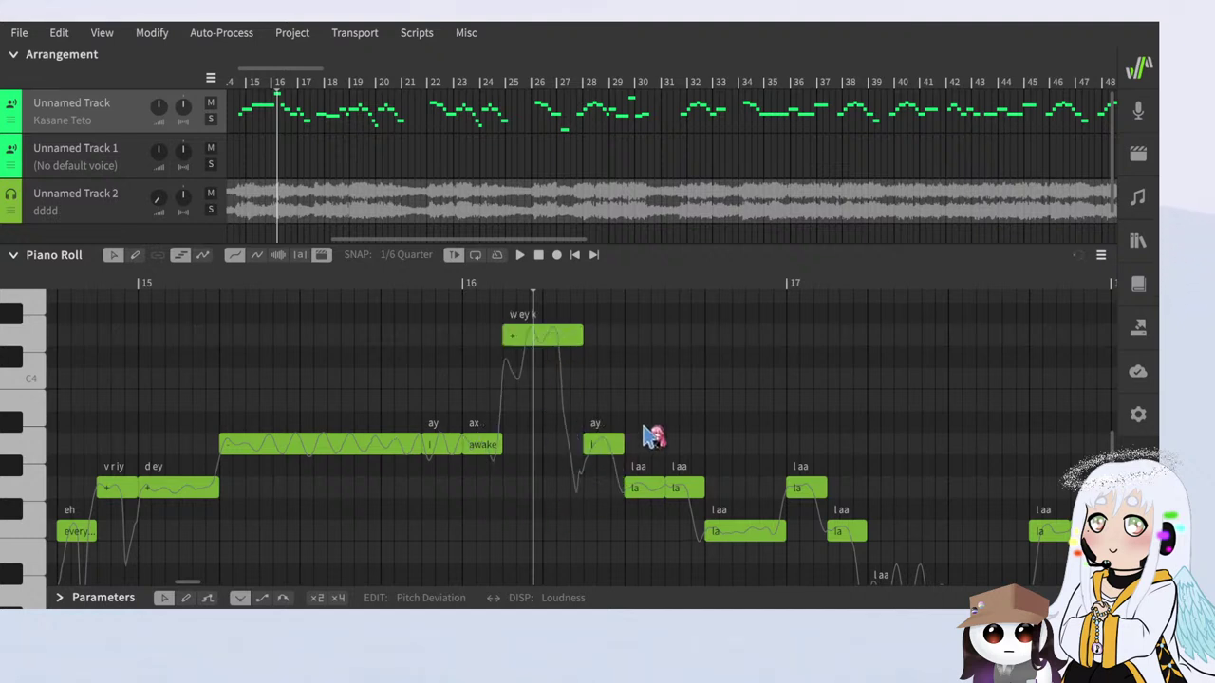
{"action": "scroll", "coordinate": [652, 461], "scroll_direction": "down", "scroll_amount": 1}
{"action": "double_click", "coordinate": [636, 467]}
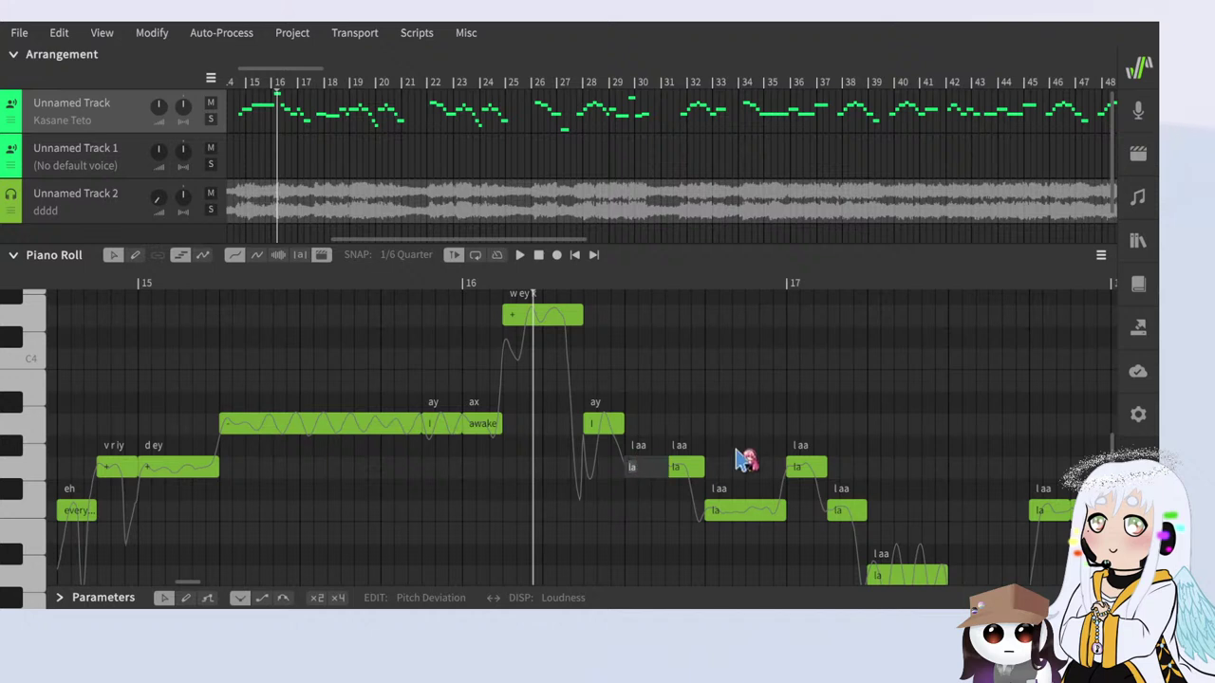
{"action": "type", "text": "awake"}
{"action": "key", "text": "Return"}
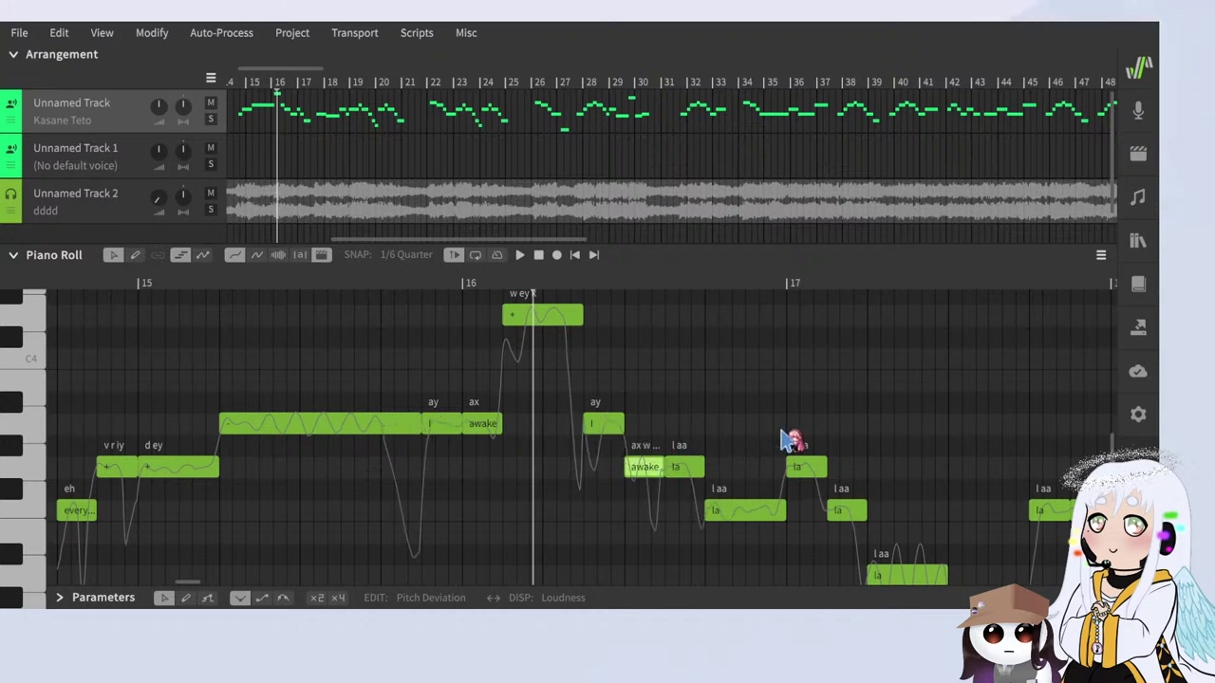
Step: Set the lyric of the note after the second "awake" to "+" and change that "awake" to "await"
{"action": "double_click", "coordinate": [685, 467]}
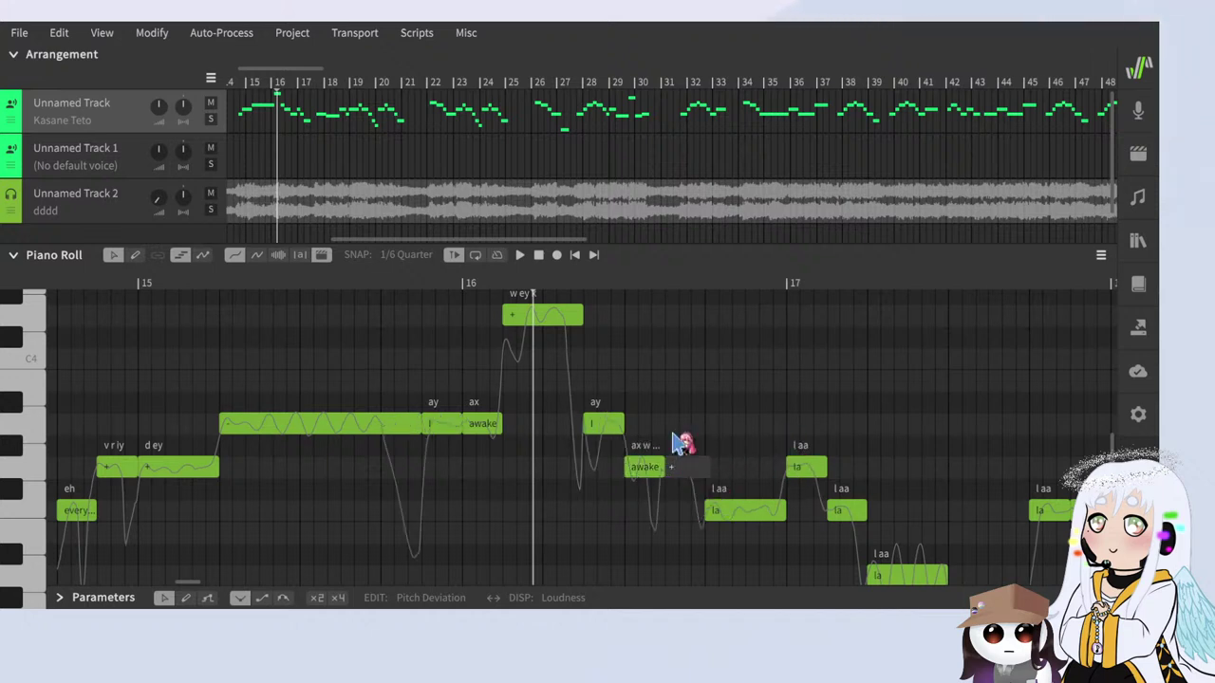
{"action": "type", "text": "+"}
{"action": "key", "text": "Return"}
{"action": "scroll", "coordinate": [703, 512], "scroll_direction": "down", "scroll_amount": 1}
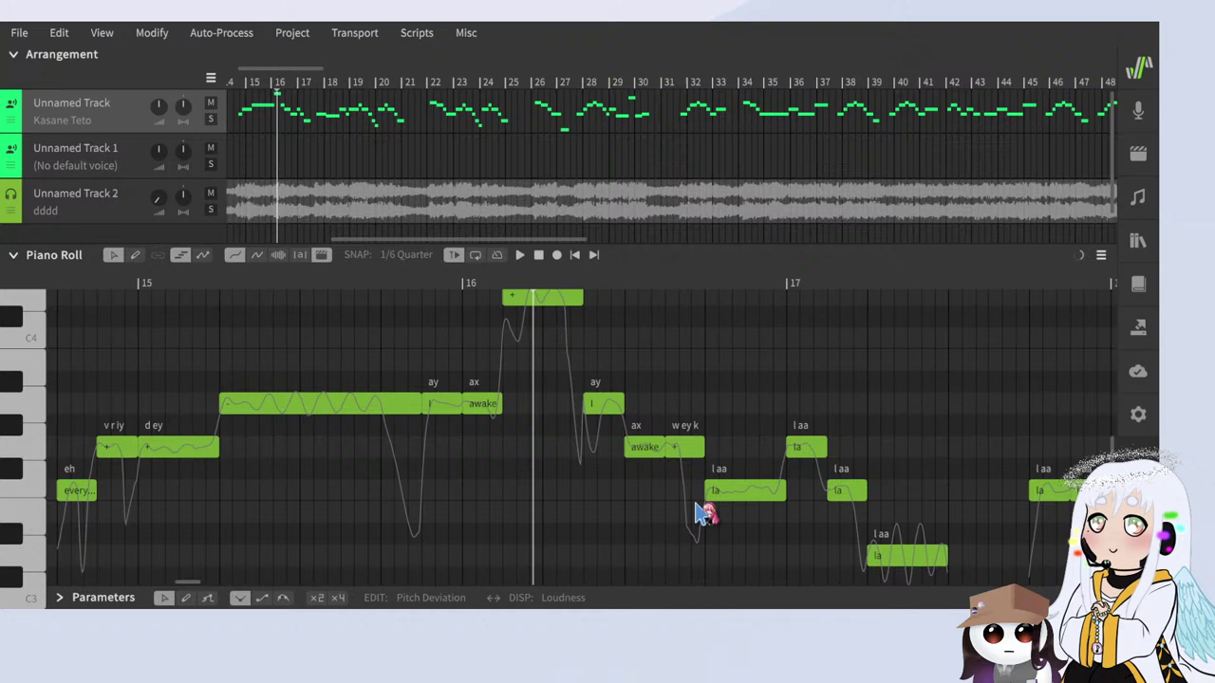
{"action": "double_click", "coordinate": [638, 446]}
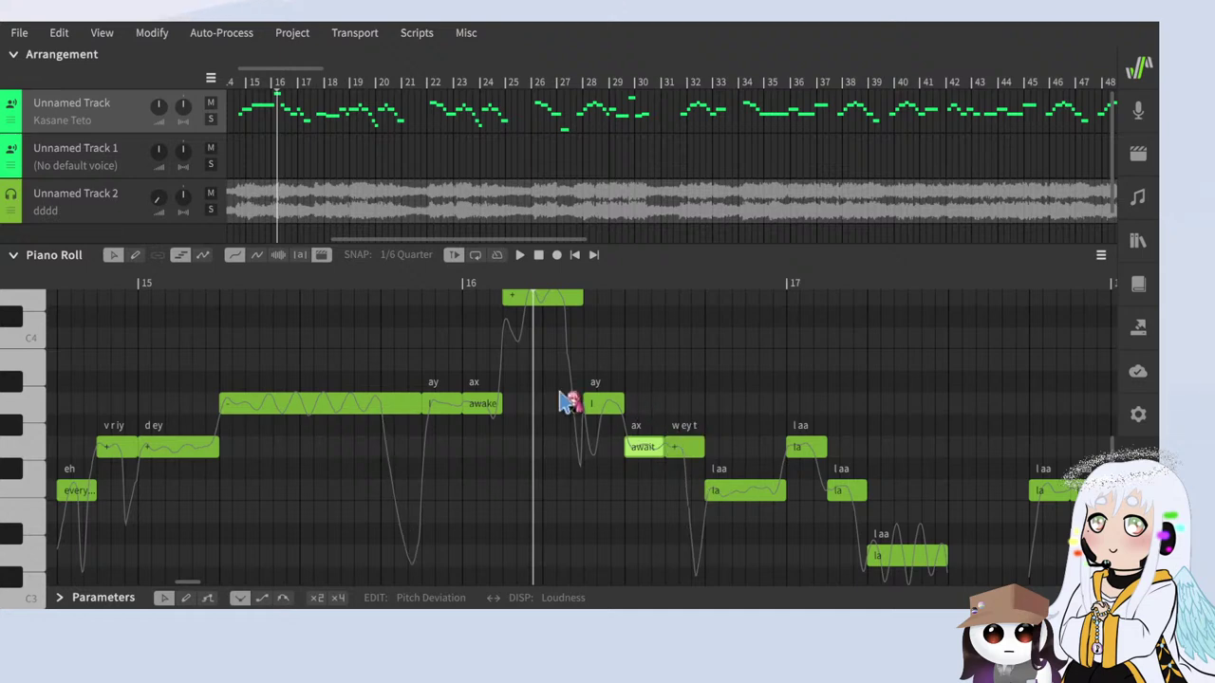
Step: Set the lyrics of the two placeholder notes following "await" to "my" and "fate"
{"action": "scroll", "coordinate": [648, 441], "scroll_direction": "down", "scroll_amount": 4}
{"action": "scroll", "coordinate": [645, 444], "scroll_direction": "up", "scroll_amount": 3}
{"action": "left_click", "coordinate": [559, 498]}
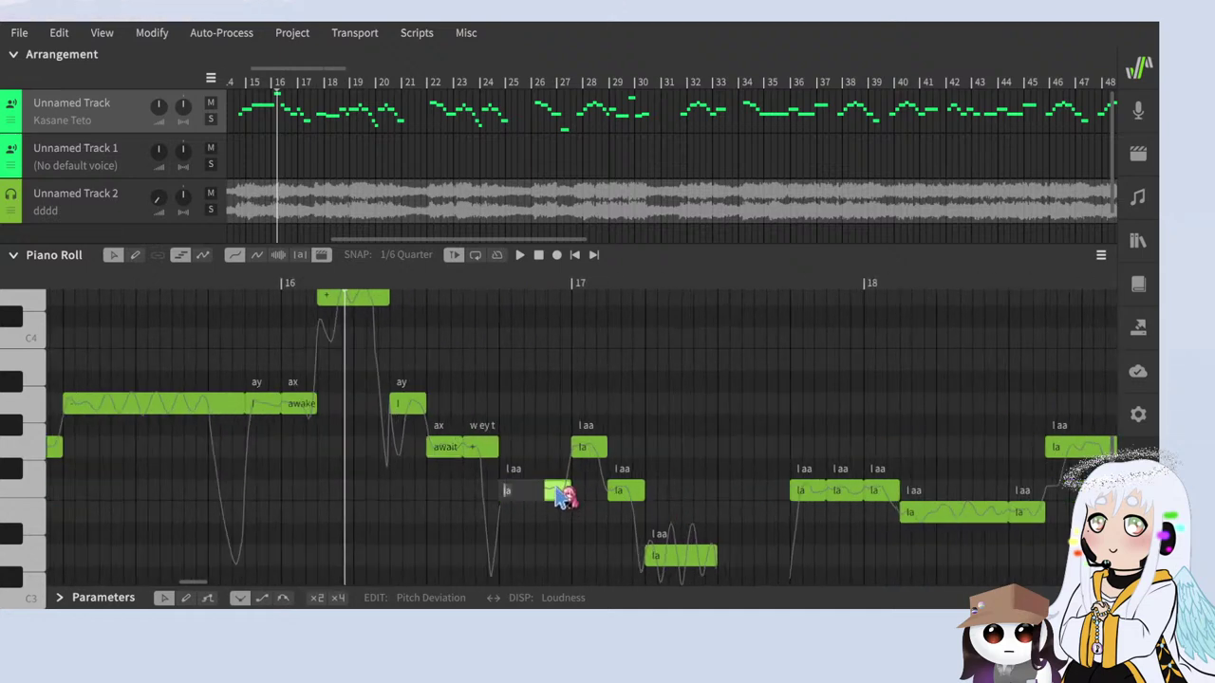
{"action": "type", "text": "my"}
{"action": "key", "text": "Return"}
{"action": "type", "text": "fa"}
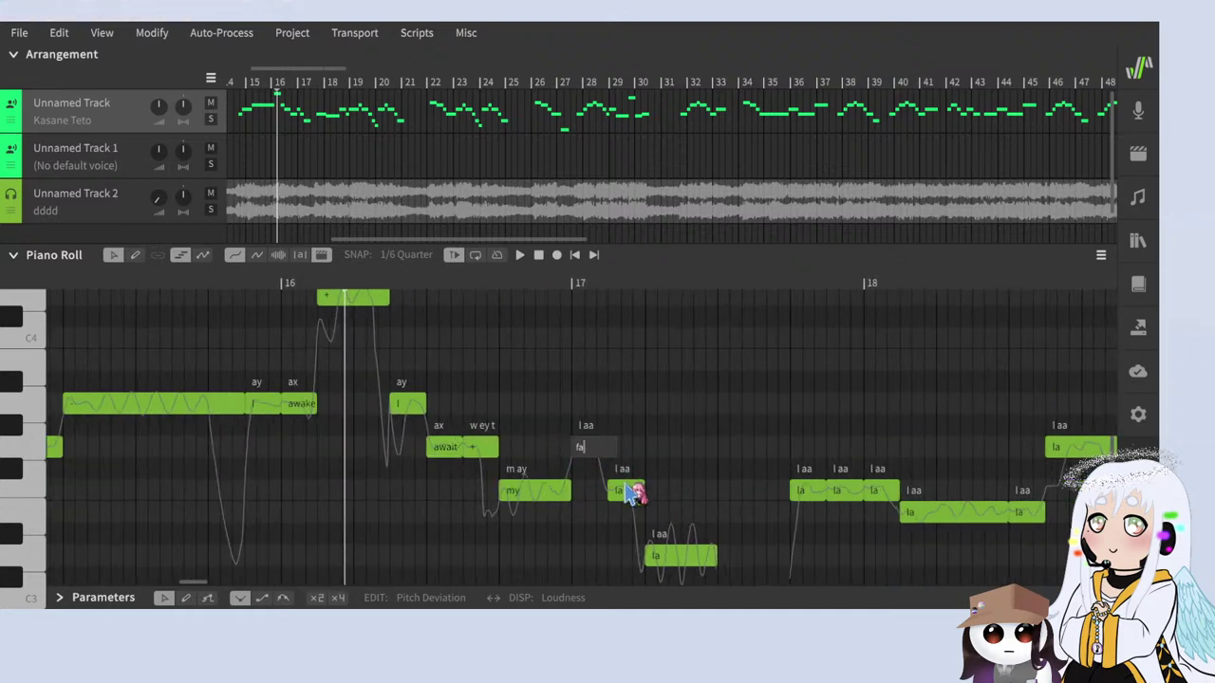
{"action": "type", "text": "te"}
{"action": "key", "text": "Tab"}
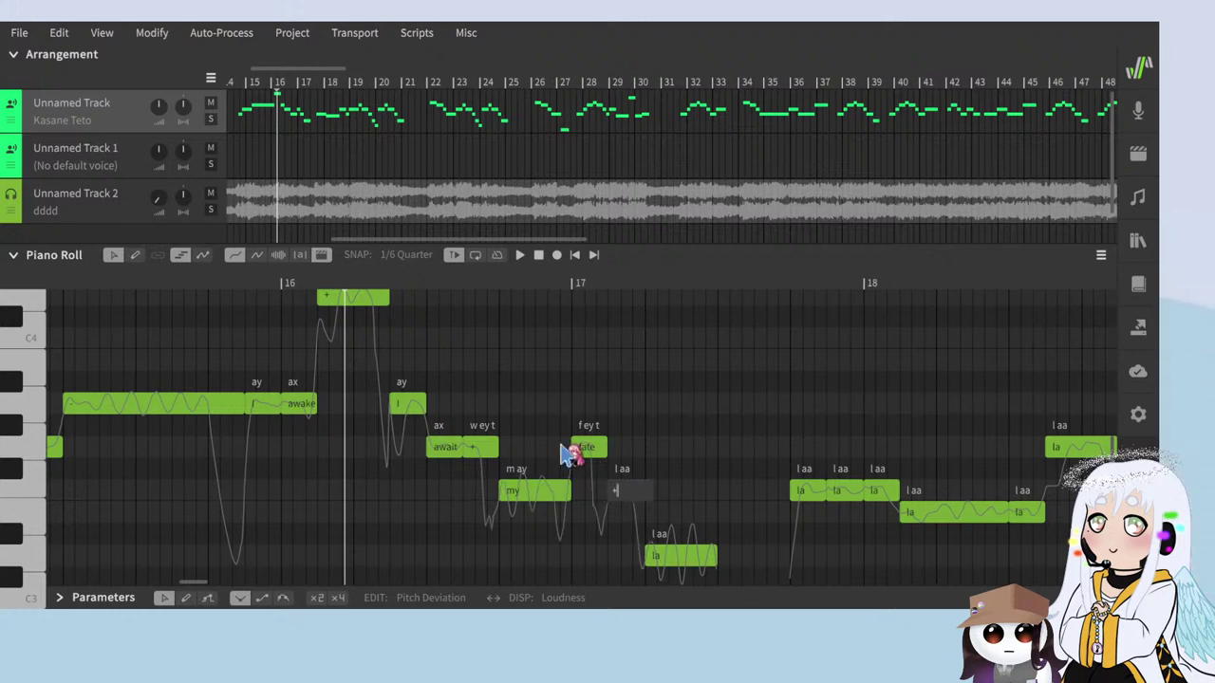
Step: Extend "fate" over the two notes after it by giving each the lyric "-"
{"action": "type", "text": "-"}
{"action": "key", "text": "Return"}
{"action": "scroll", "coordinate": [607, 412], "scroll_direction": "down", "scroll_amount": 1}
{"action": "double_click", "coordinate": [680, 515]}
{"action": "type", "text": "-"}
{"action": "key", "text": "Return"}
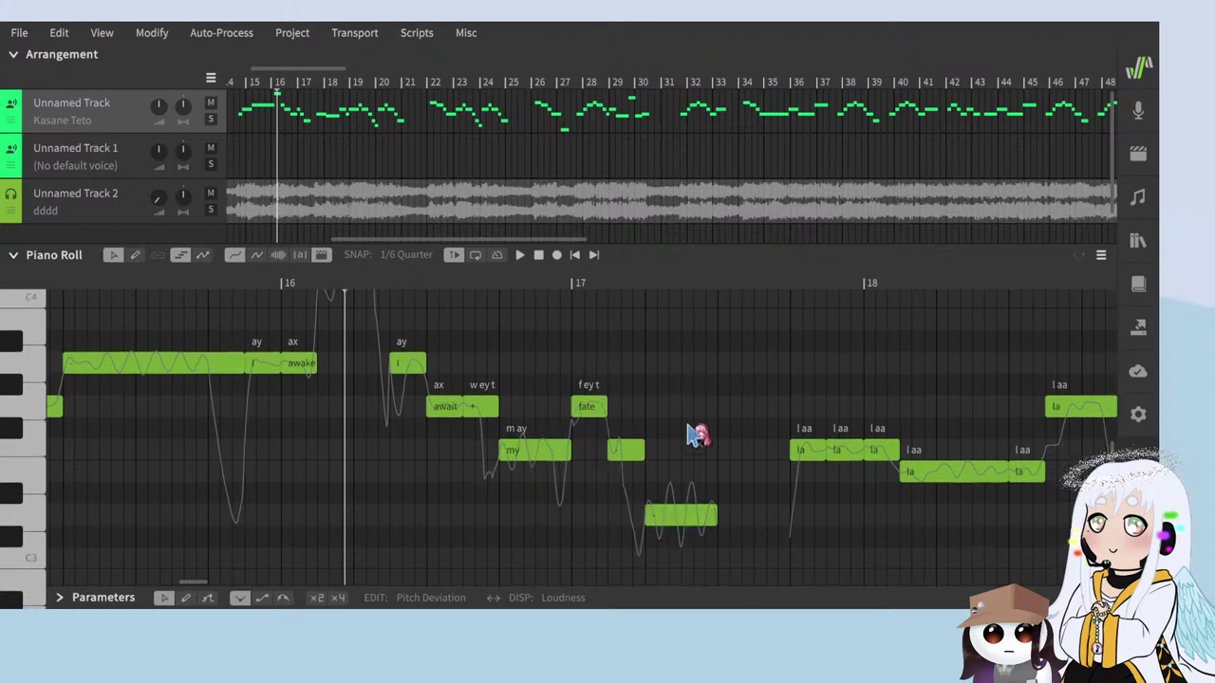
Step: Play back the phrase from just before bar 15 to the end of "fate" to check the new lyrics
{"action": "left_click", "coordinate": [215, 287]}
{"action": "key", "text": "space"}
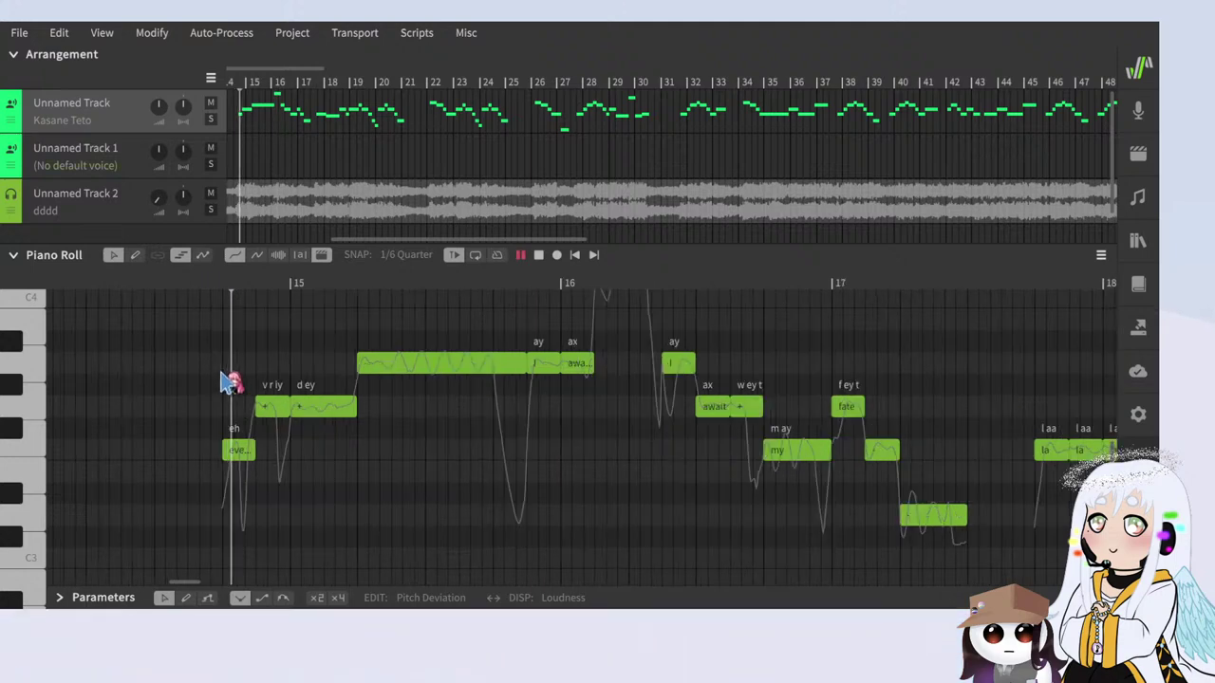
{"action": "scroll", "coordinate": [532, 444], "scroll_direction": "down", "scroll_amount": 4}
{"action": "scroll", "coordinate": [534, 450], "scroll_direction": "up", "scroll_amount": 6}
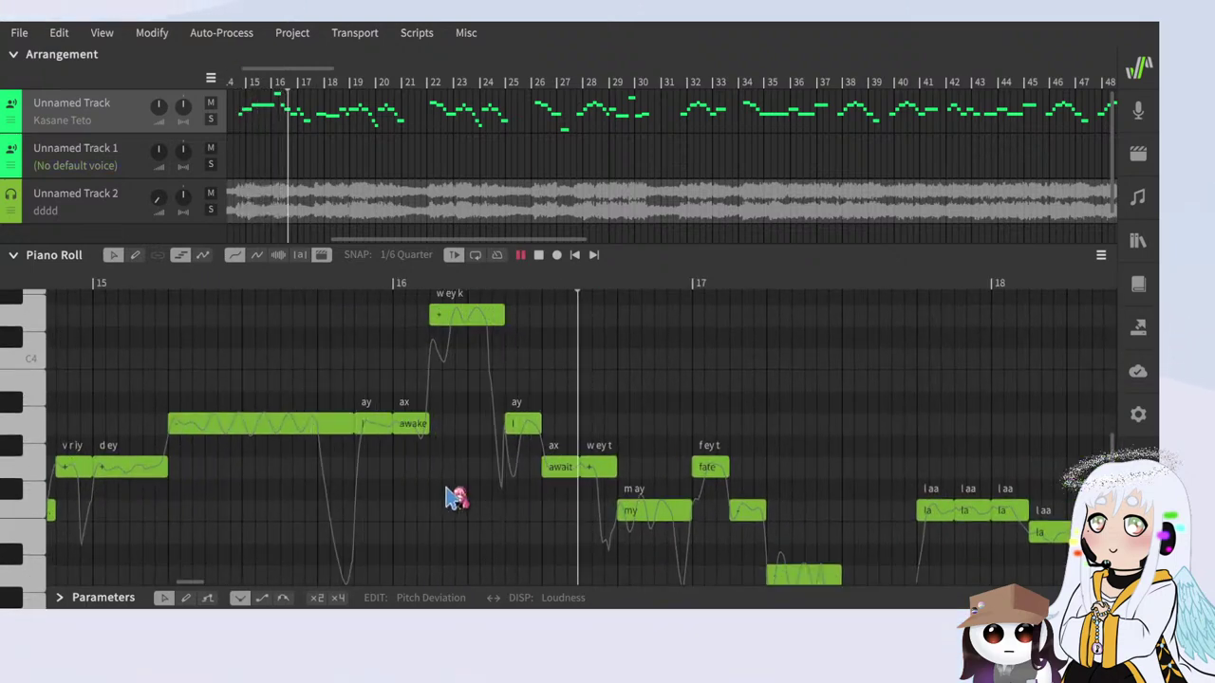
{"action": "scroll", "coordinate": [298, 436], "scroll_direction": "down", "scroll_amount": 1}
{"action": "key", "text": "space"}
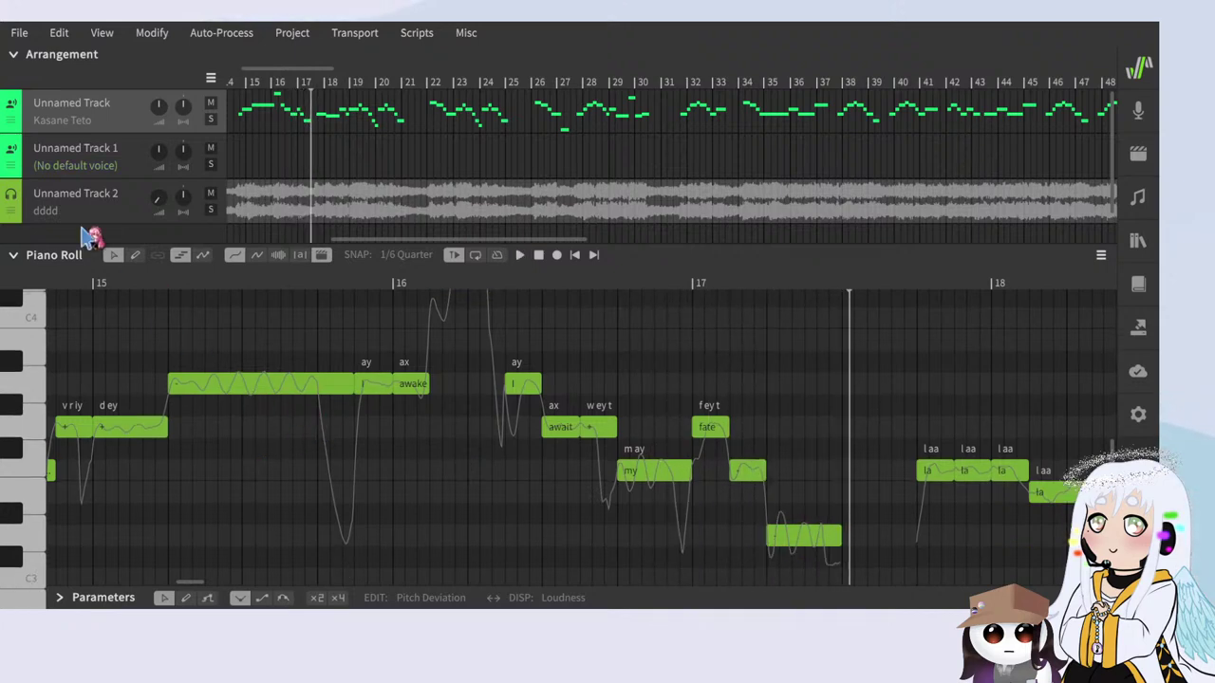
Step: Change the first track's voice to JUN
{"action": "left_click", "coordinate": [81, 127]}
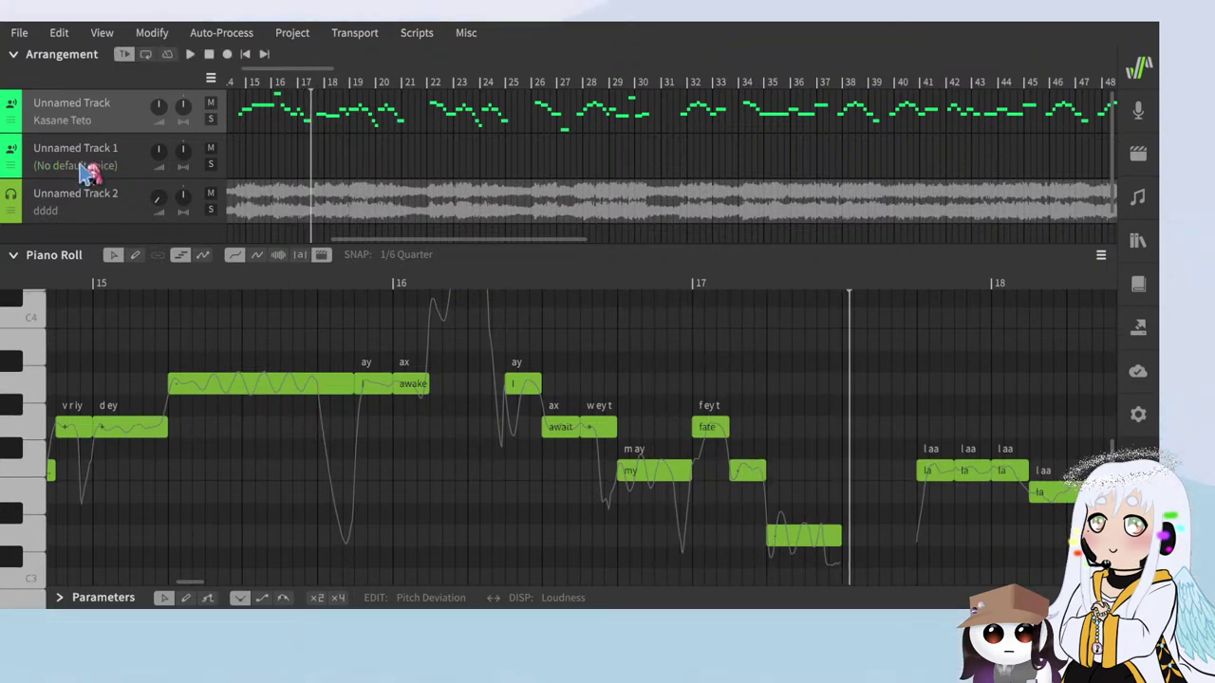
{"action": "left_click", "coordinate": [81, 164]}
{"action": "scroll", "coordinate": [481, 510], "scroll_direction": "down", "scroll_amount": 2}
{"action": "scroll", "coordinate": [470, 511], "scroll_direction": "up", "scroll_amount": 2}
{"action": "scroll", "coordinate": [488, 482], "scroll_direction": "down", "scroll_amount": 2}
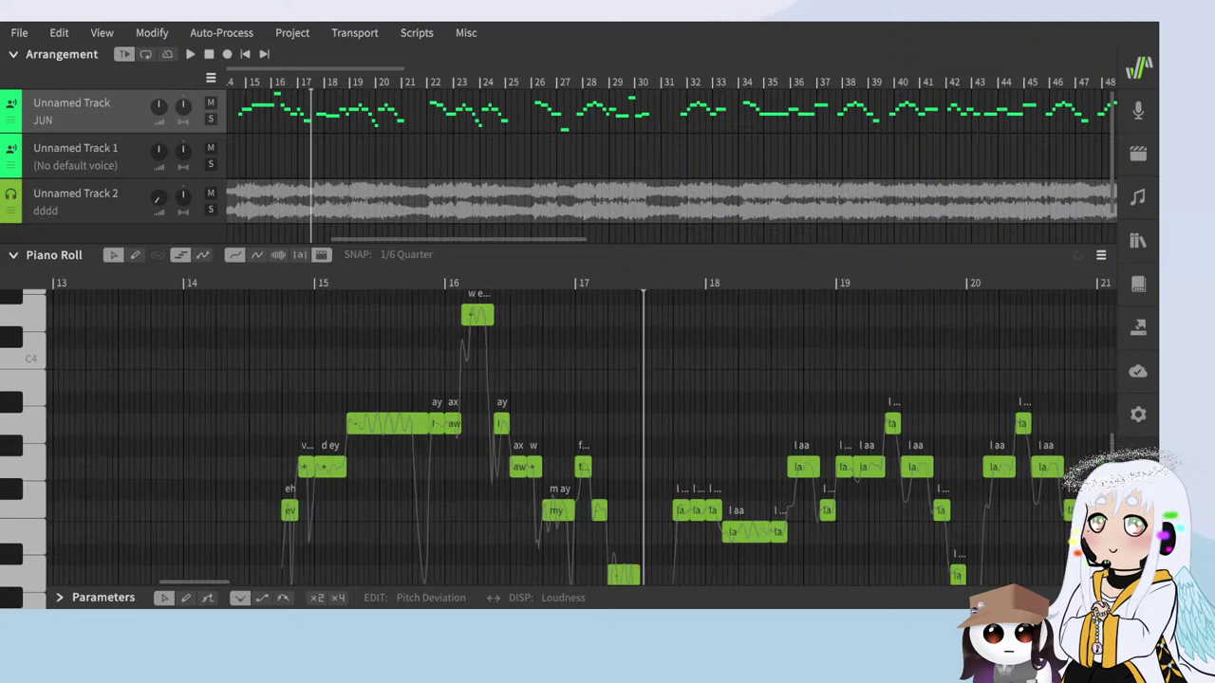
Step: Play back the phrase from bar 14 through the start of bar 18 with the JUN voice
{"action": "scroll", "coordinate": [239, 375], "scroll_direction": "down", "scroll_amount": 1}
{"action": "scroll", "coordinate": [243, 378], "scroll_direction": "up", "scroll_amount": 1}
{"action": "left_click", "coordinate": [223, 285]}
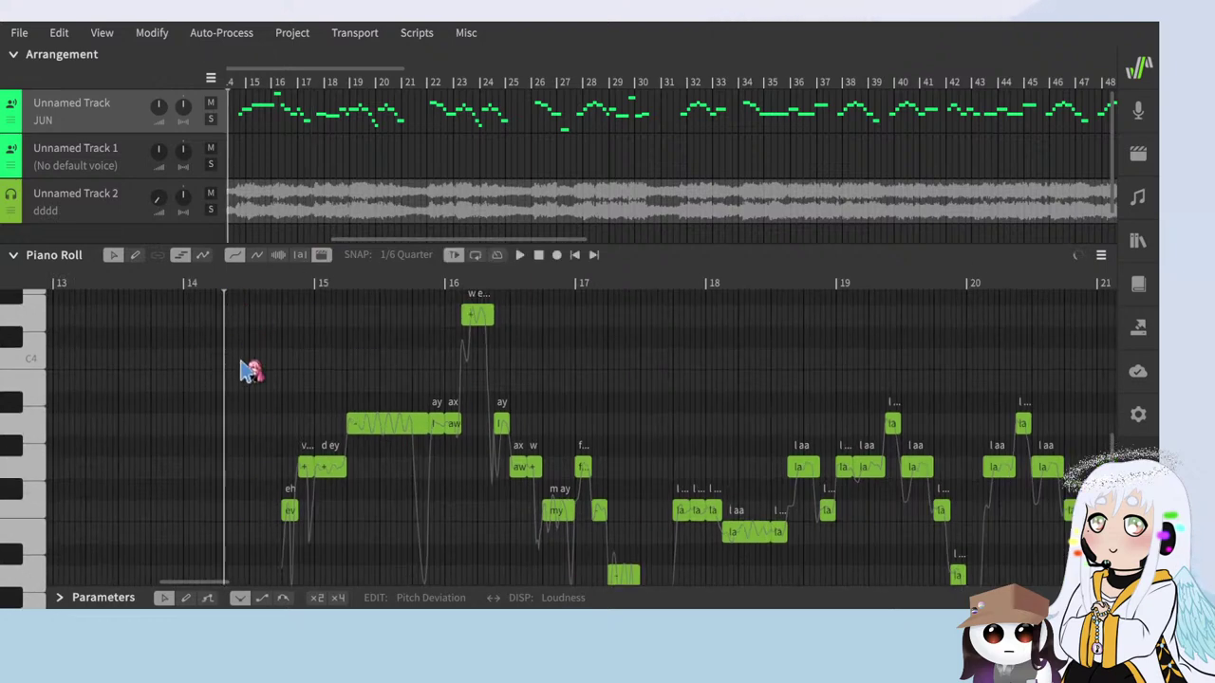
{"action": "scroll", "coordinate": [294, 465], "scroll_direction": "down", "scroll_amount": 2}
{"action": "key", "text": "space"}
{"action": "scroll", "coordinate": [373, 558], "scroll_direction": "up", "scroll_amount": 3}
{"action": "scroll", "coordinate": [396, 482], "scroll_direction": "up", "scroll_amount": 1}
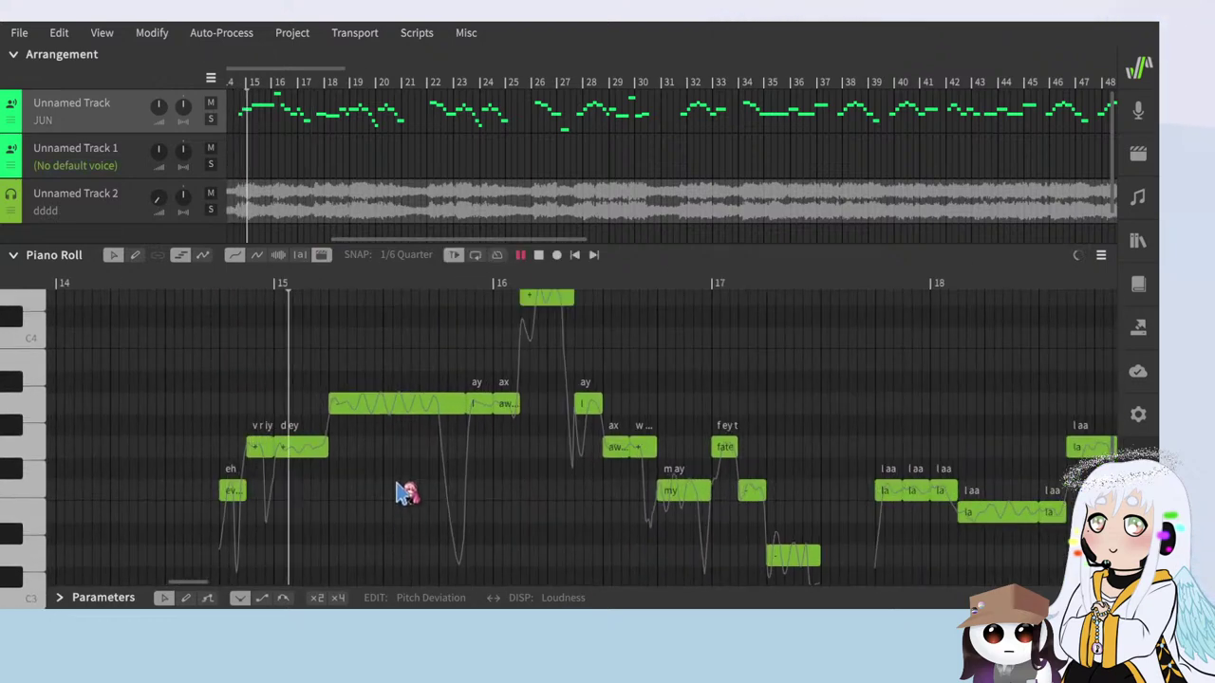
{"action": "scroll", "coordinate": [207, 455], "scroll_direction": "down", "scroll_amount": 1}
{"action": "scroll", "coordinate": [515, 555], "scroll_direction": "up", "scroll_amount": 2}
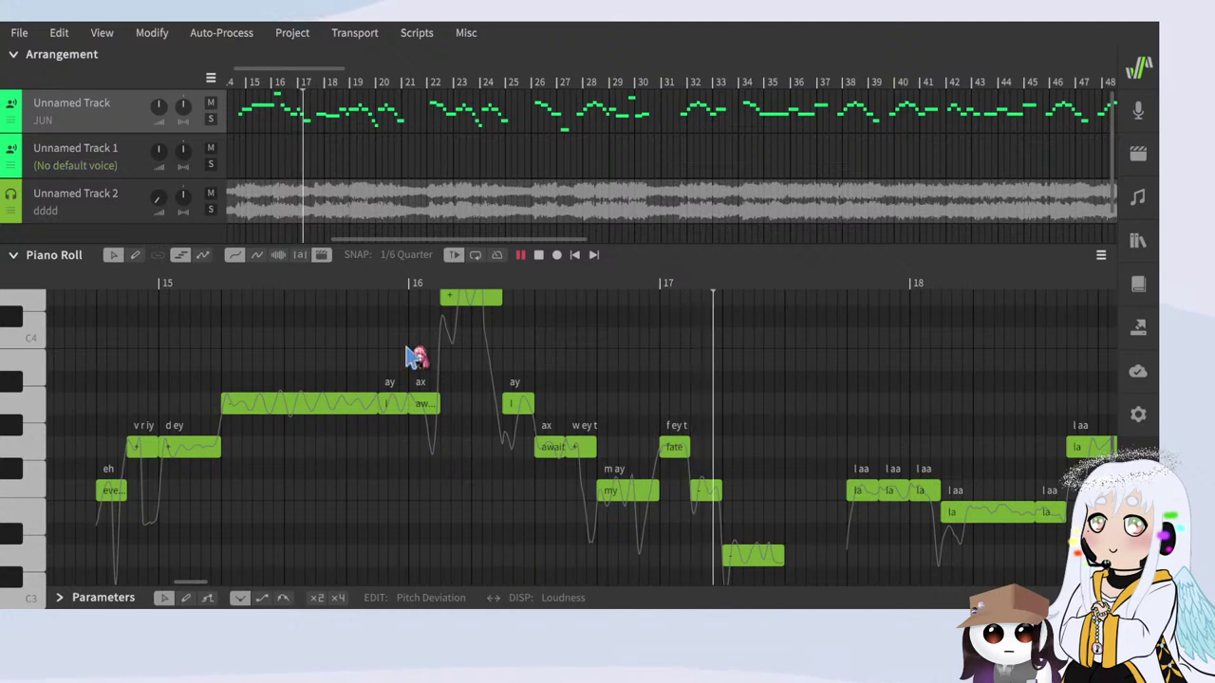
{"action": "scroll", "coordinate": [882, 506], "scroll_direction": "down", "scroll_amount": 2}
{"action": "scroll", "coordinate": [800, 513], "scroll_direction": "right", "scroll_amount": 2}
{"action": "scroll", "coordinate": [653, 456], "scroll_direction": "up", "scroll_amount": 1}
{"action": "key", "text": "space"}
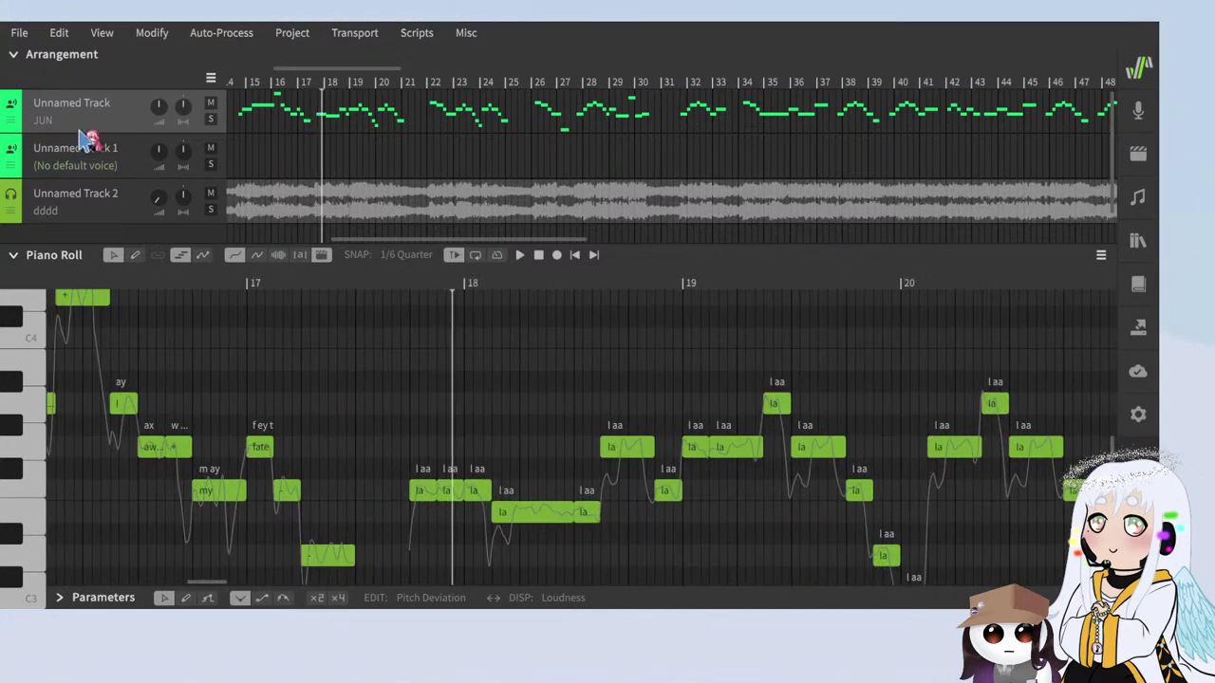
Step: Change the first track's voice to Qing Su and play back the phrase from before bar 15
{"action": "left_click", "coordinate": [53, 126]}
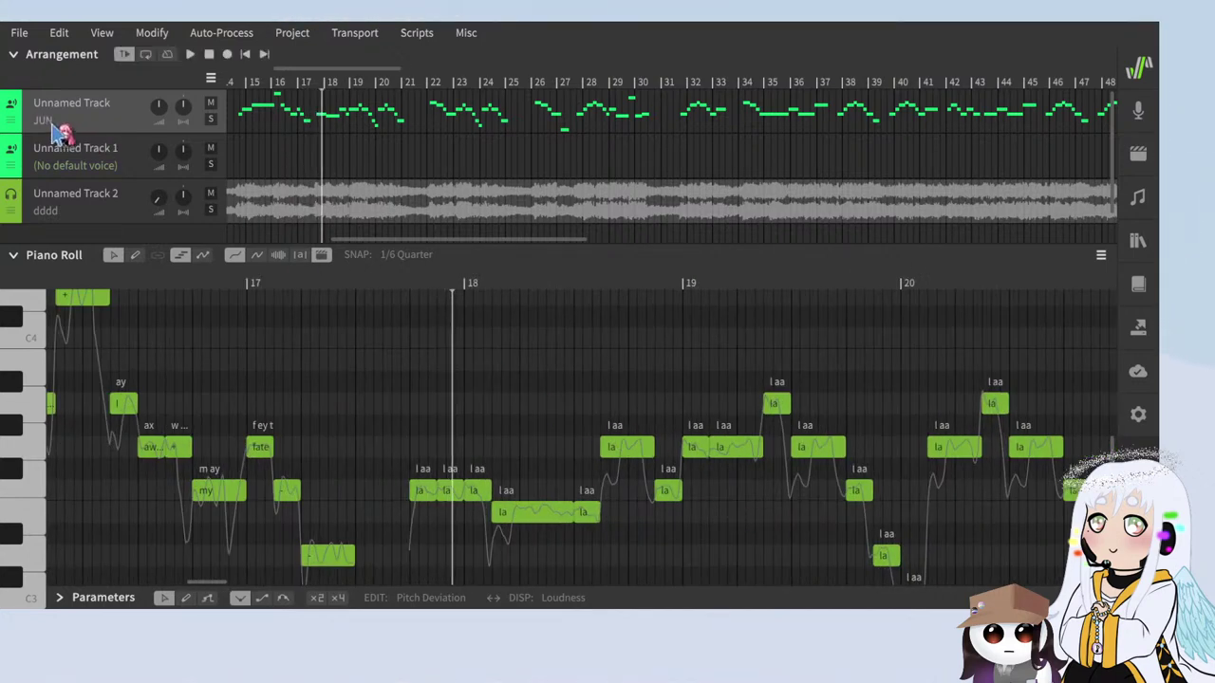
{"action": "scroll", "coordinate": [583, 415], "scroll_direction": "down", "scroll_amount": 2}
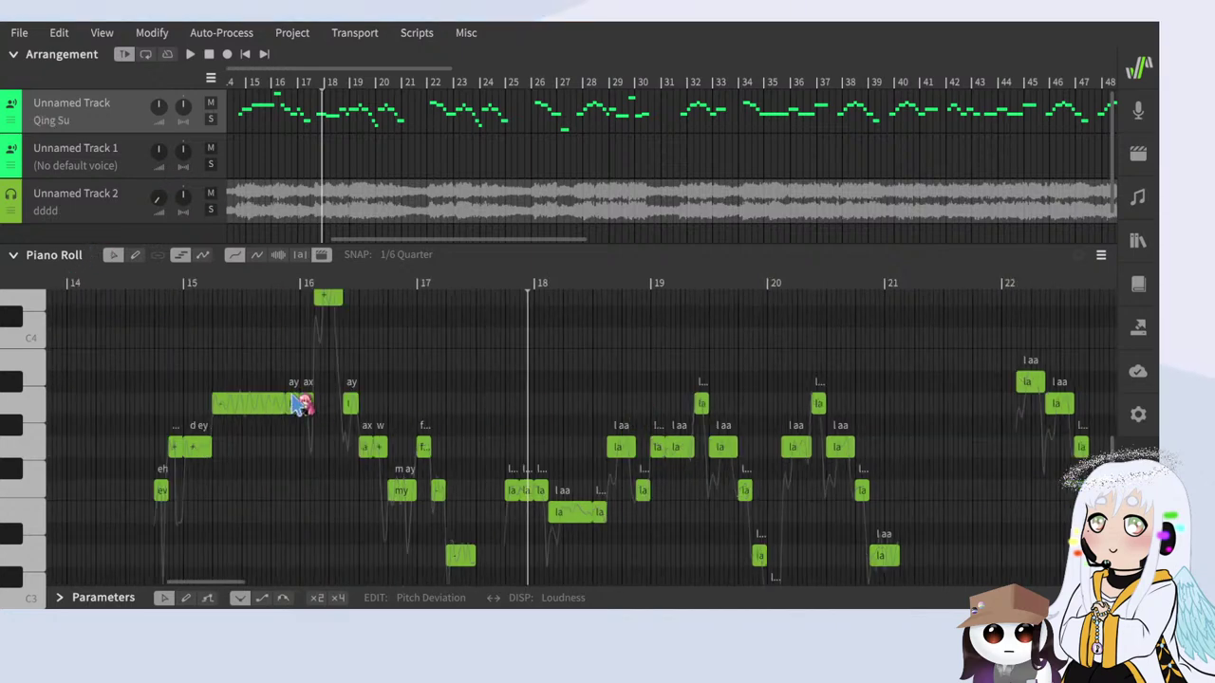
{"action": "left_click", "coordinate": [161, 292]}
{"action": "scroll", "coordinate": [232, 467], "scroll_direction": "up", "scroll_amount": 2}
{"action": "key", "text": "space"}
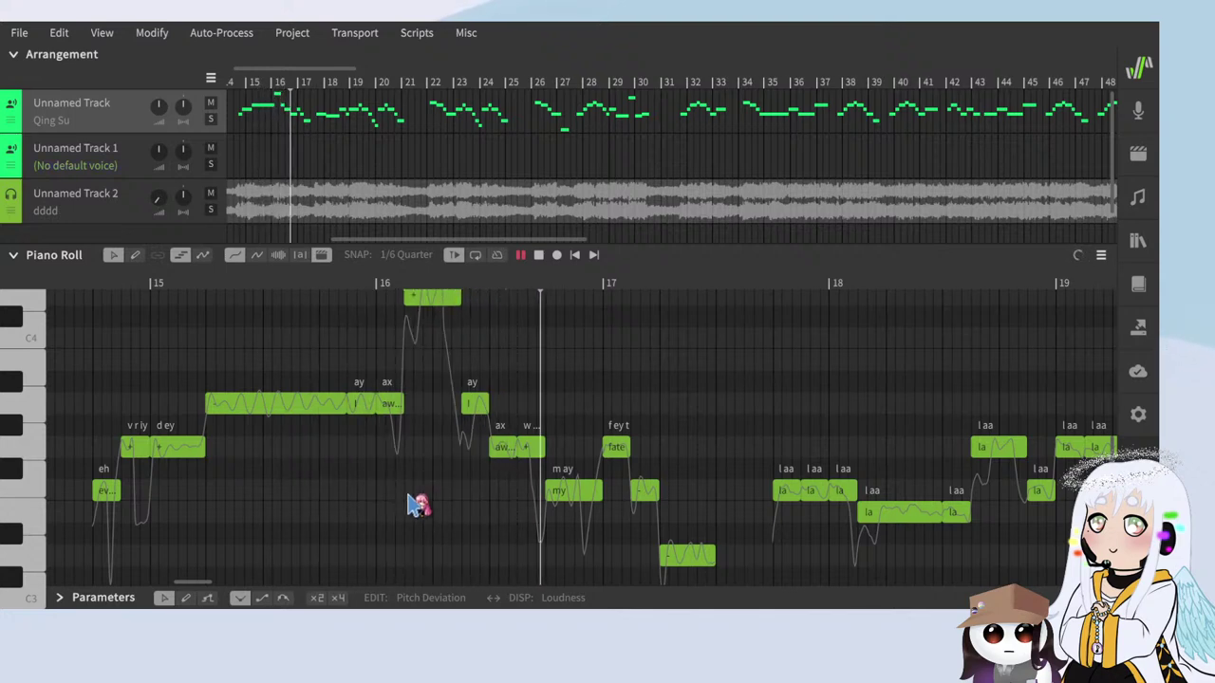
{"action": "scroll", "coordinate": [375, 438], "scroll_direction": "down", "scroll_amount": 1}
{"action": "scroll", "coordinate": [379, 469], "scroll_direction": "down", "scroll_amount": 3}
{"action": "key", "text": "space"}
{"action": "scroll", "coordinate": [693, 517], "scroll_direction": "up", "scroll_amount": 3}
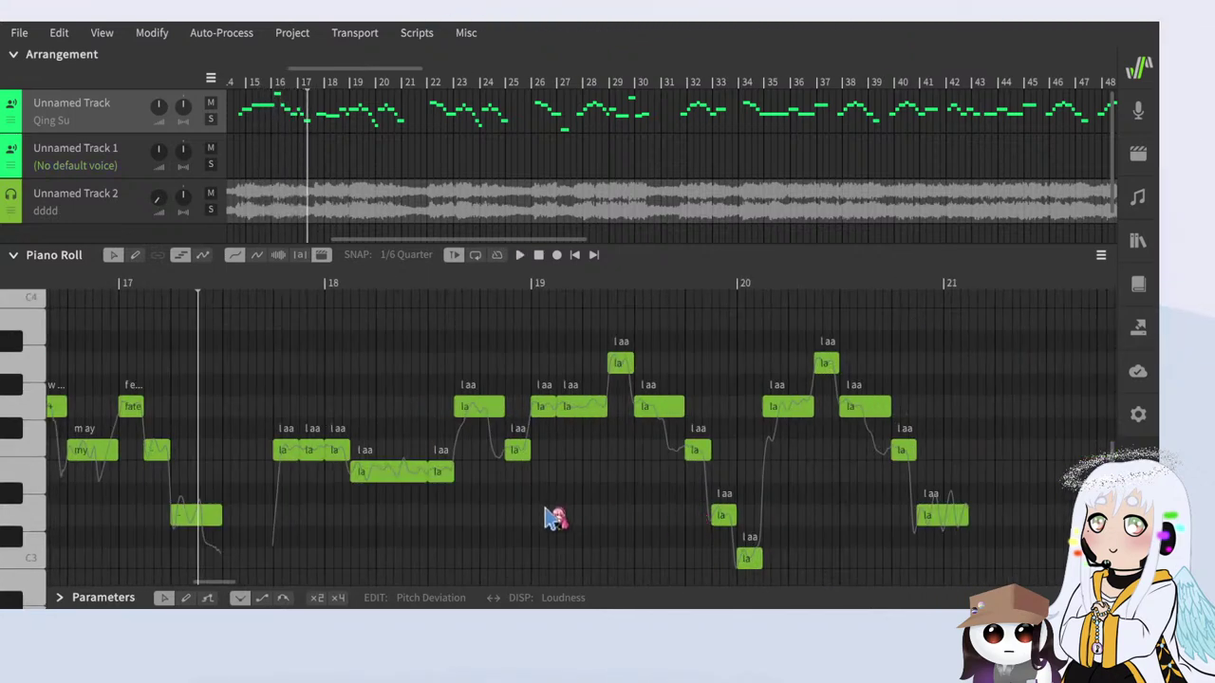
{"action": "scroll", "coordinate": [465, 514], "scroll_direction": "down", "scroll_amount": 2}
{"action": "scroll", "coordinate": [243, 498], "scroll_direction": "up", "scroll_amount": 2}
{"action": "scroll", "coordinate": [304, 518], "scroll_direction": "down", "scroll_amount": 3}
{"action": "scroll", "coordinate": [323, 520], "scroll_direction": "up", "scroll_amount": 3}
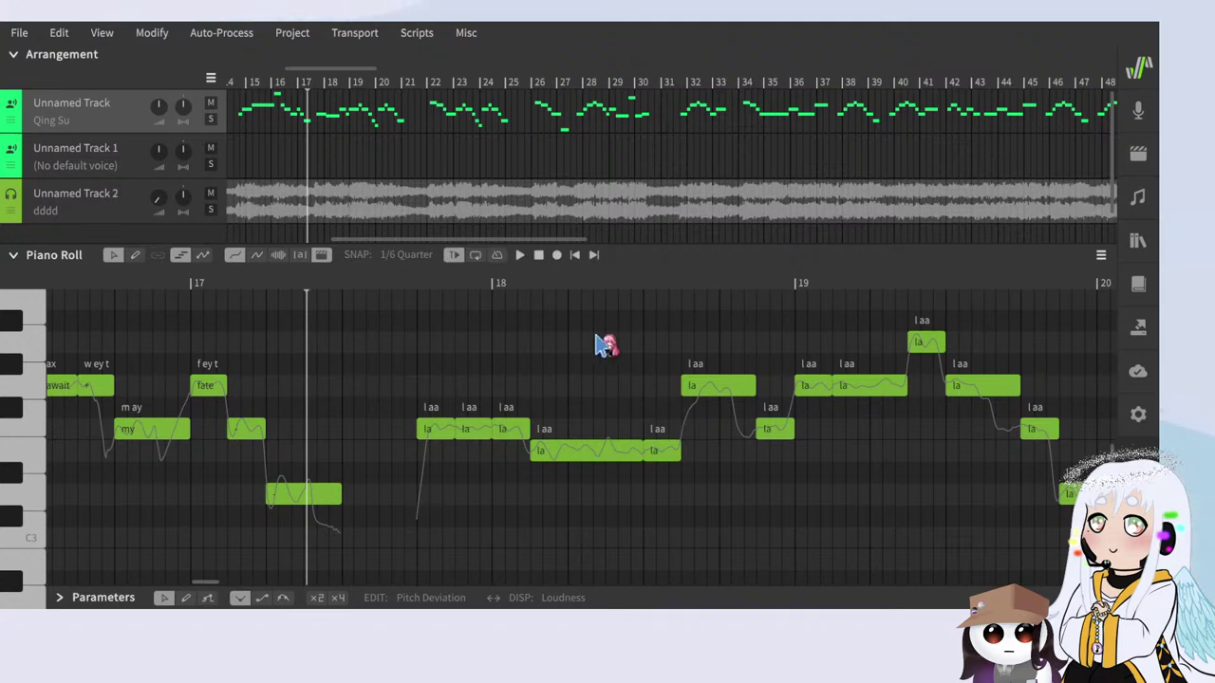
{"action": "scroll", "coordinate": [512, 308], "scroll_direction": "down", "scroll_amount": 3}
{"action": "scroll", "coordinate": [351, 335], "scroll_direction": "up", "scroll_amount": 5}
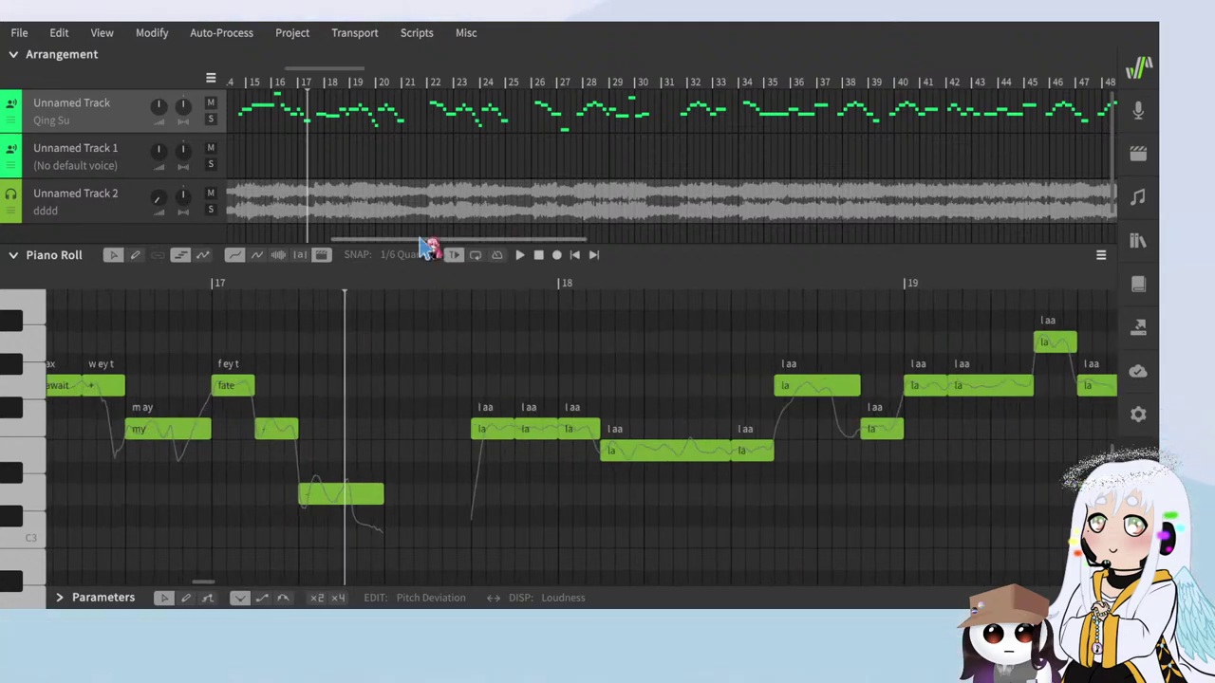
Step: Listen to the next phrase's opening and set its first two notes before bar 18 to "as" and "the"
{"action": "key", "text": "space"}
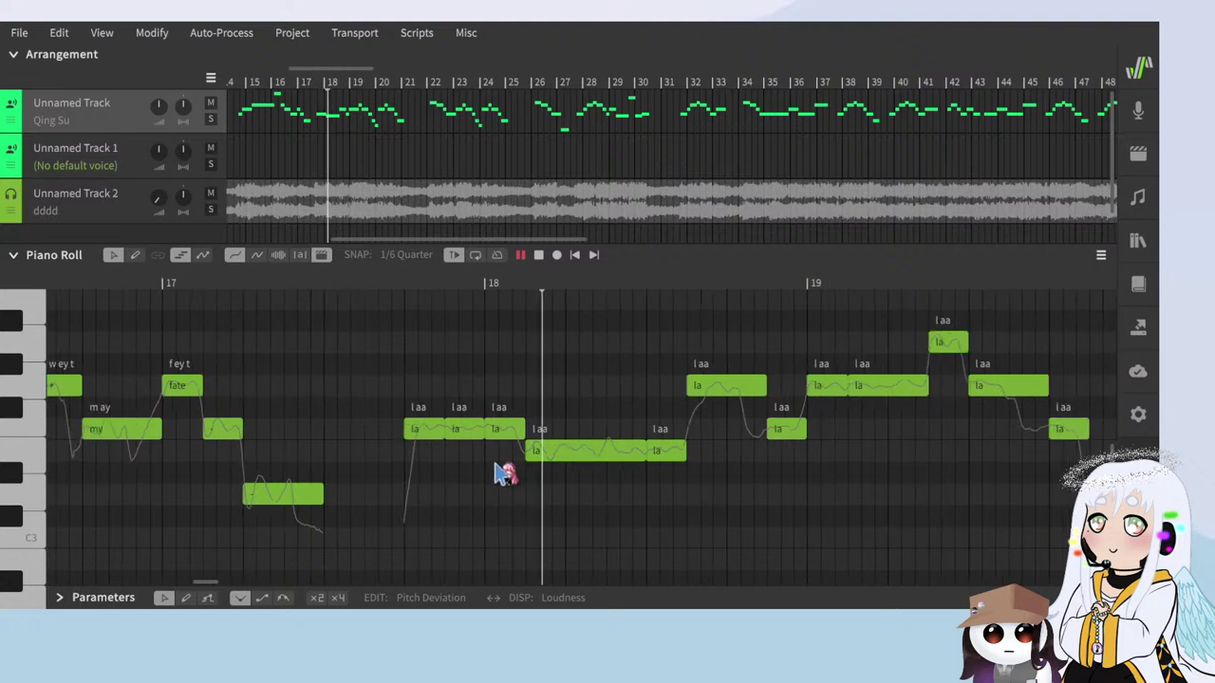
{"action": "key", "text": "space"}
{"action": "double_click", "coordinate": [429, 429]}
{"action": "type", "text": "as"}
{"action": "double_click", "coordinate": [468, 427]}
{"action": "type", "text": "it"}
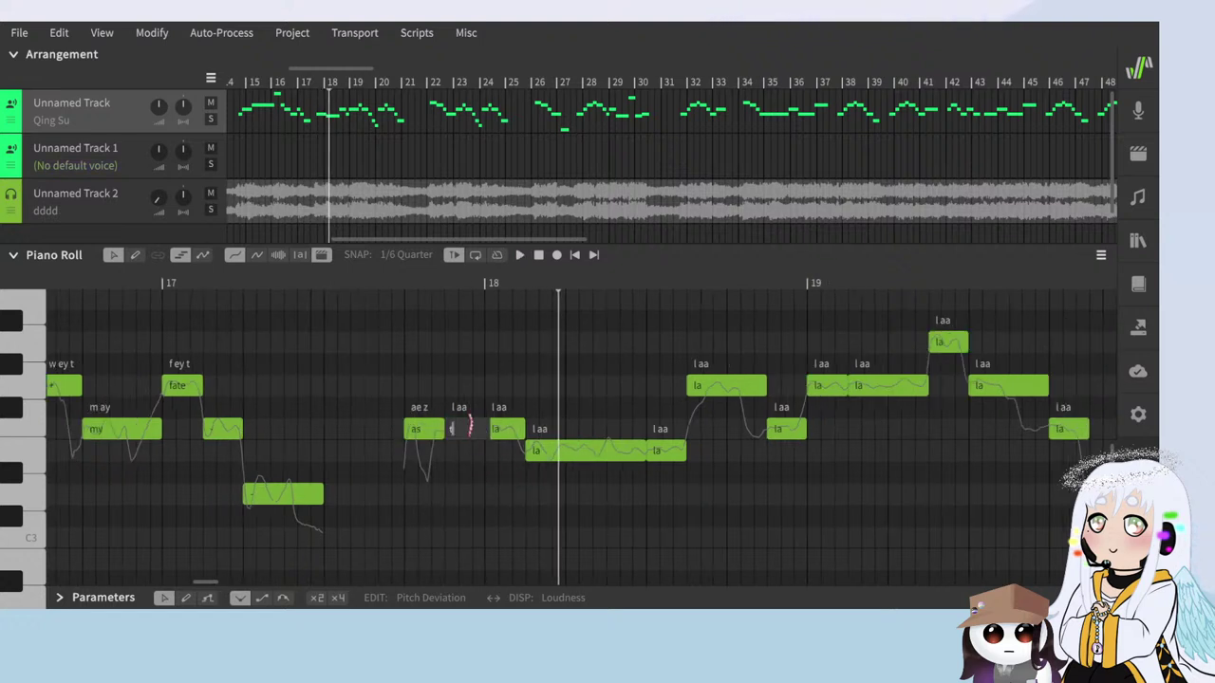
{"action": "type", "text": "he"}
{"action": "key", "text": "Return"}
Step: Set the note at bar 18 to "sky" and extend it over the following long note with "-"
{"action": "double_click", "coordinate": [501, 427]}
{"action": "type", "text": "sky"}
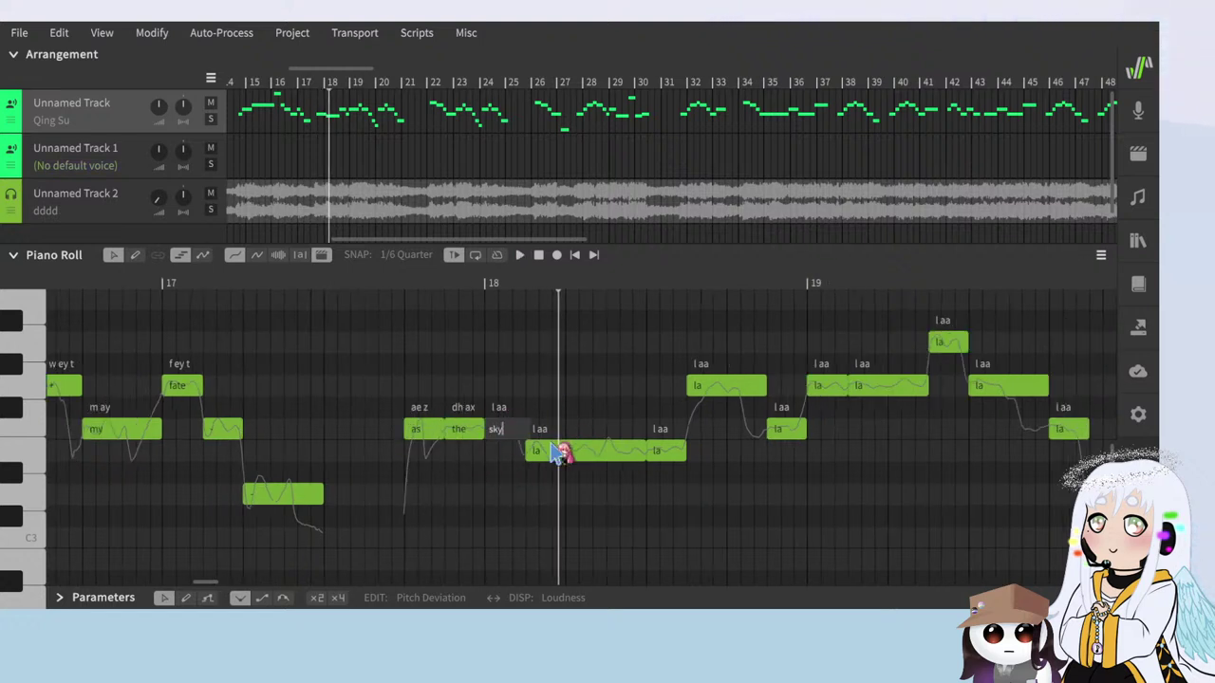
{"action": "double_click", "coordinate": [557, 451]}
{"action": "type", "text": "-"}
{"action": "left_click", "coordinate": [558, 413]}
Step: Play back the phrase "as the sky" from midway through bar 17 to check the lyrics
{"action": "left_click", "coordinate": [346, 283]}
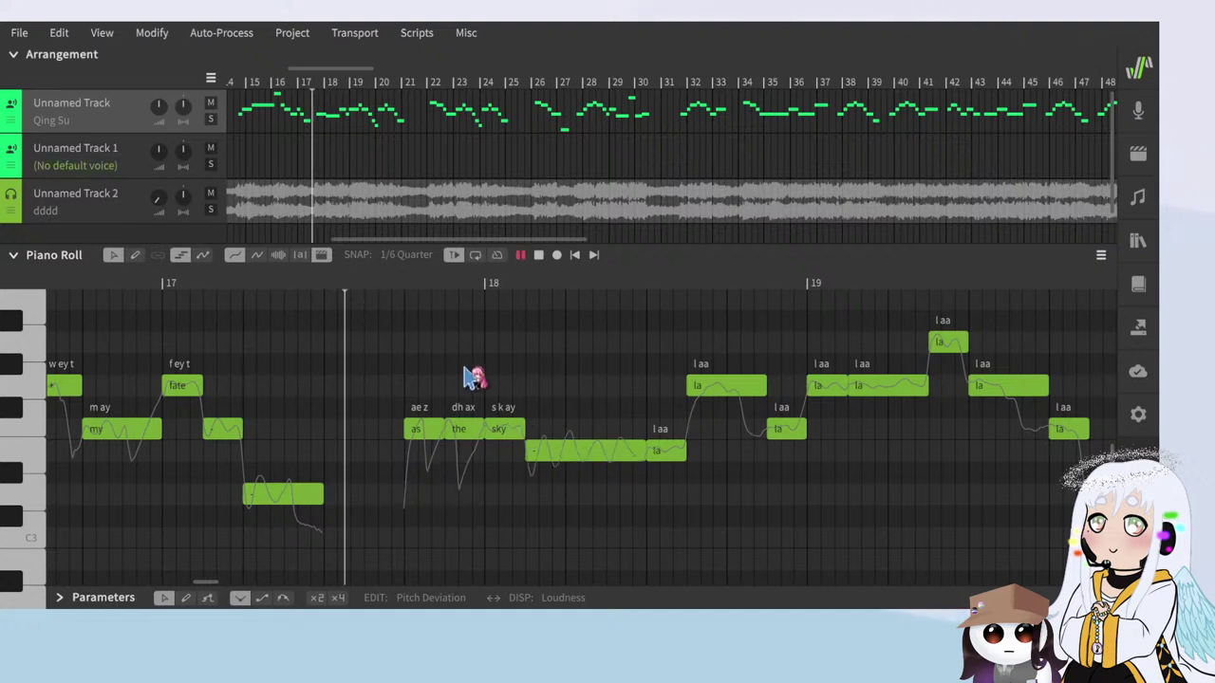
{"action": "key", "text": "space"}
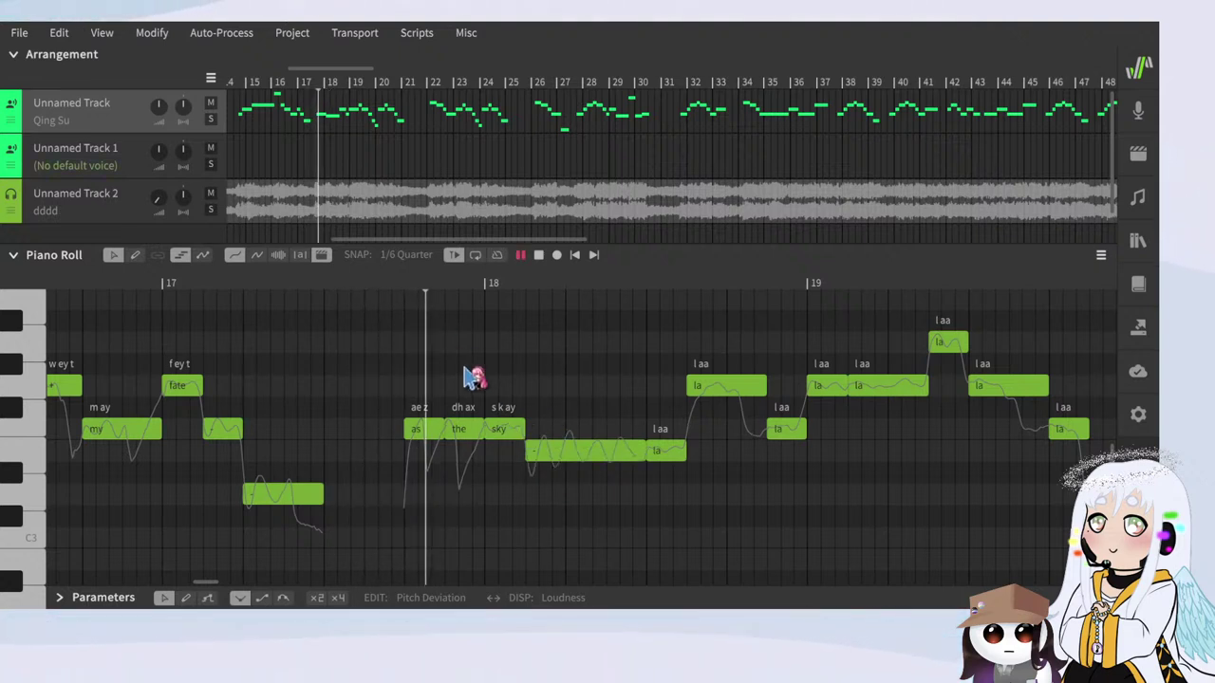
{"action": "scroll", "coordinate": [736, 501], "scroll_direction": "down", "scroll_amount": 2}
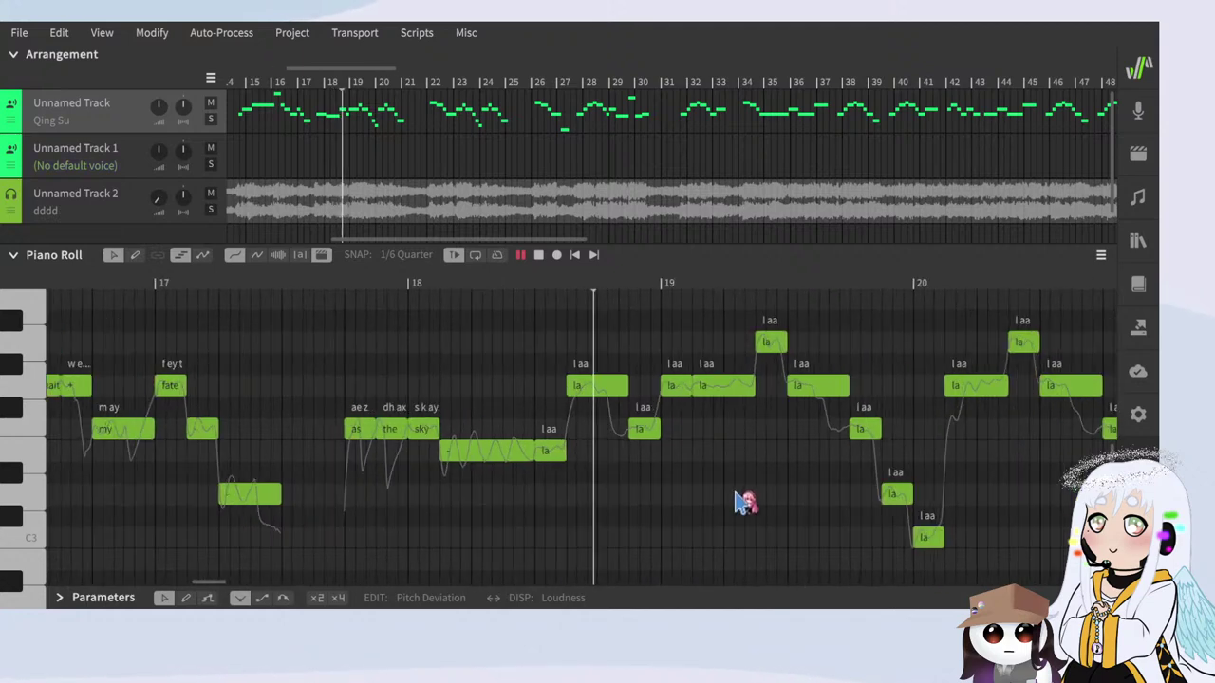
Step: Set the lyrics of the two notes following the held "sky" to "turns" and "blue"
{"action": "scroll", "coordinate": [745, 503], "scroll_direction": "up", "scroll_amount": 2, "text": "ctrl"}
{"action": "left_click", "coordinate": [433, 452]}
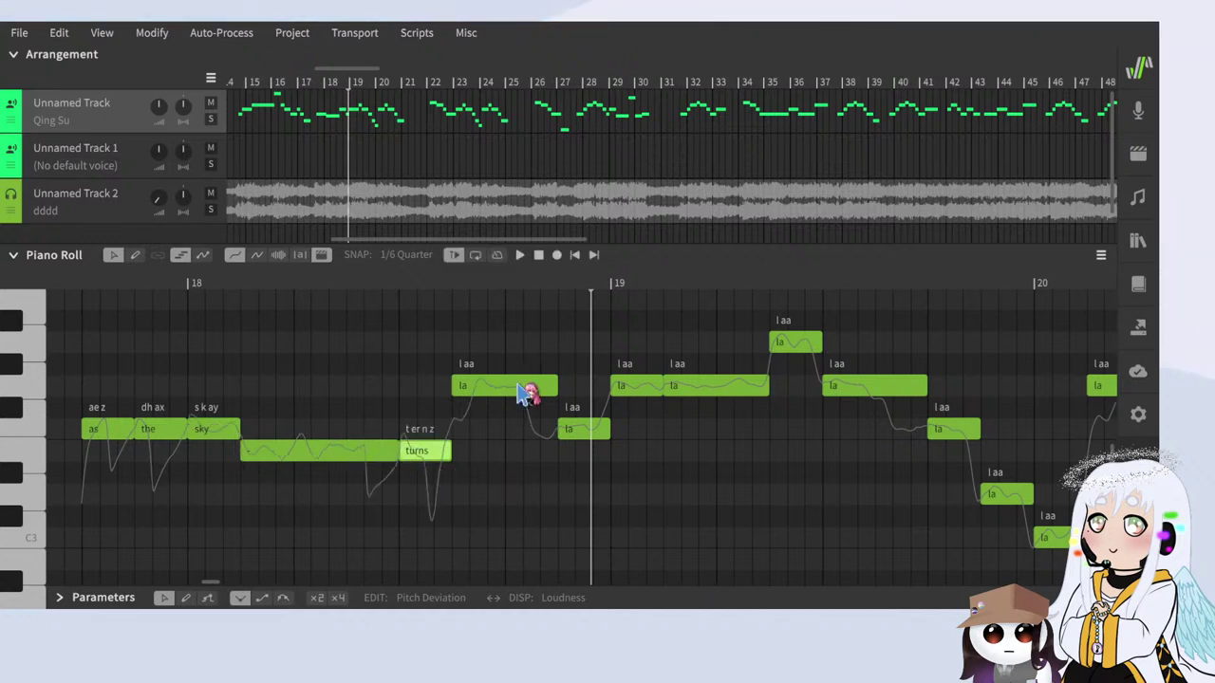
{"action": "double_click", "coordinate": [522, 391]}
{"action": "type", "text": "blue"}
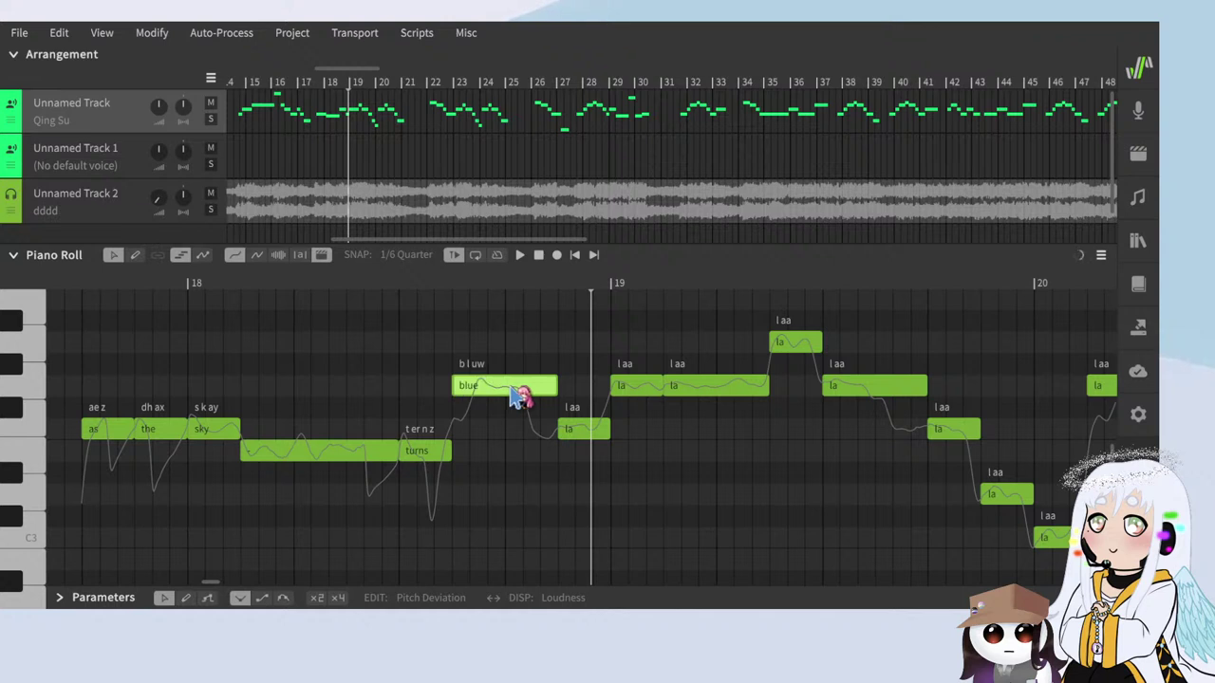
Step: Play back the vocal line from midway through bar 18 to check "turns blue"
{"action": "scroll", "coordinate": [510, 500], "scroll_direction": "down", "scroll_amount": 2, "text": "ctrl"}
{"action": "left_click", "coordinate": [335, 283]}
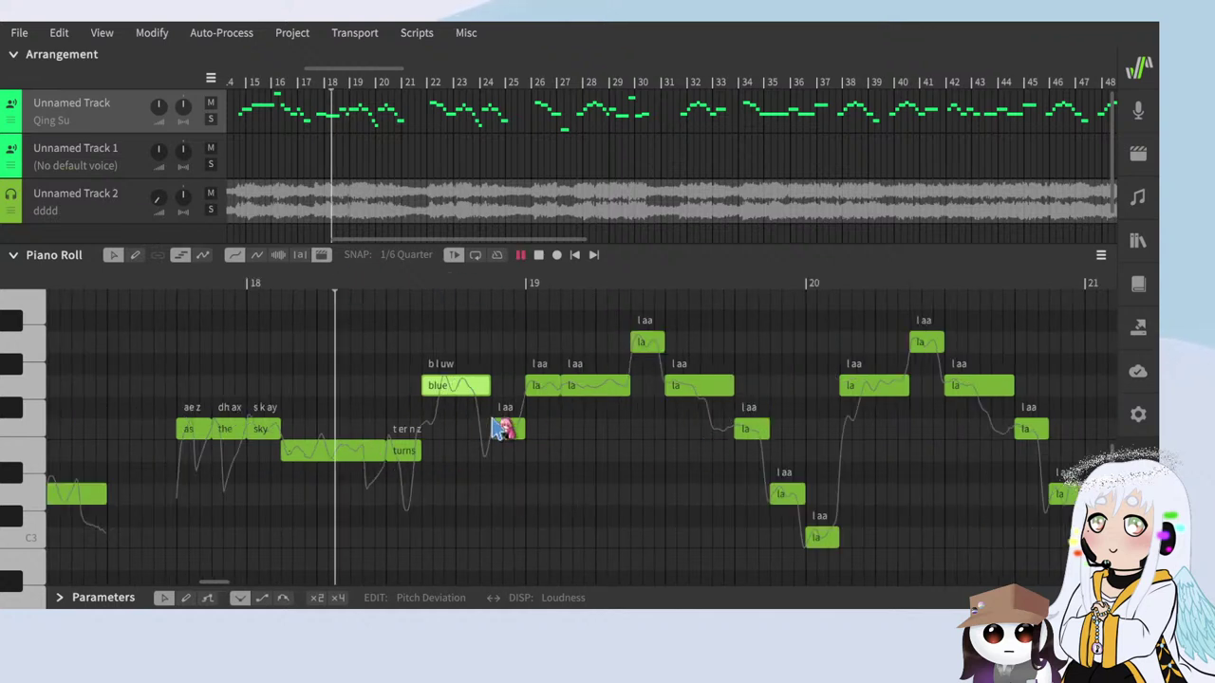
{"action": "scroll", "coordinate": [500, 429], "scroll_direction": "up", "scroll_amount": 2, "text": "ctrl"}
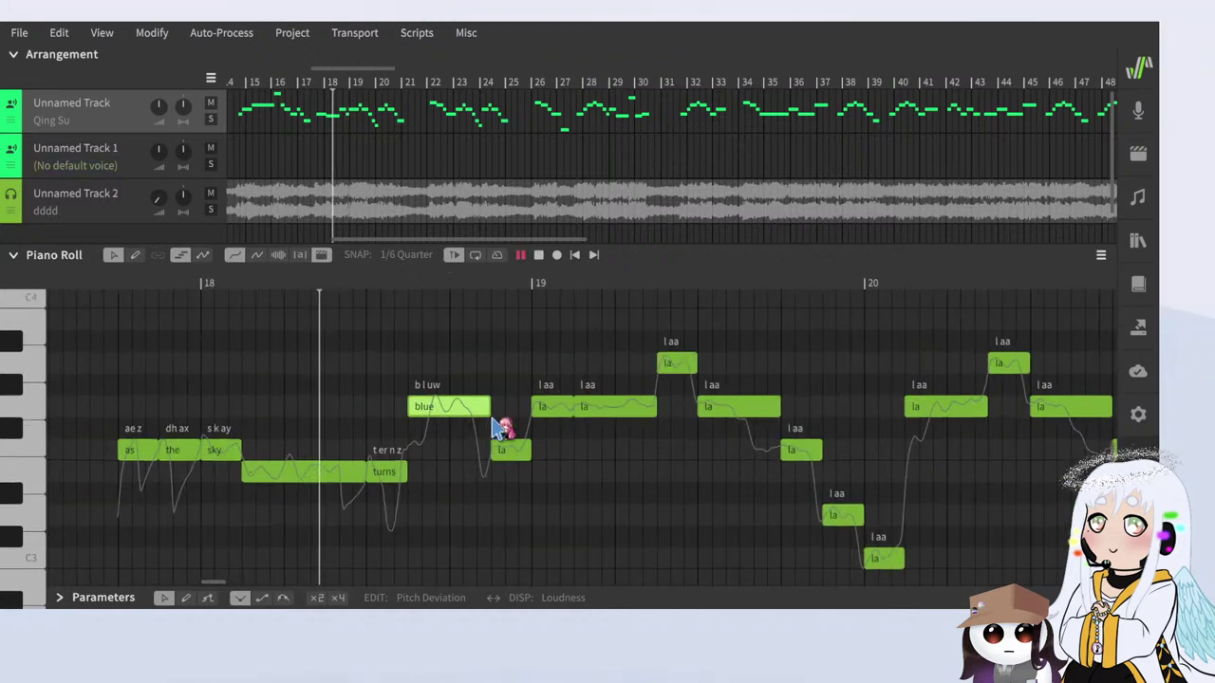
{"action": "key", "text": "space"}
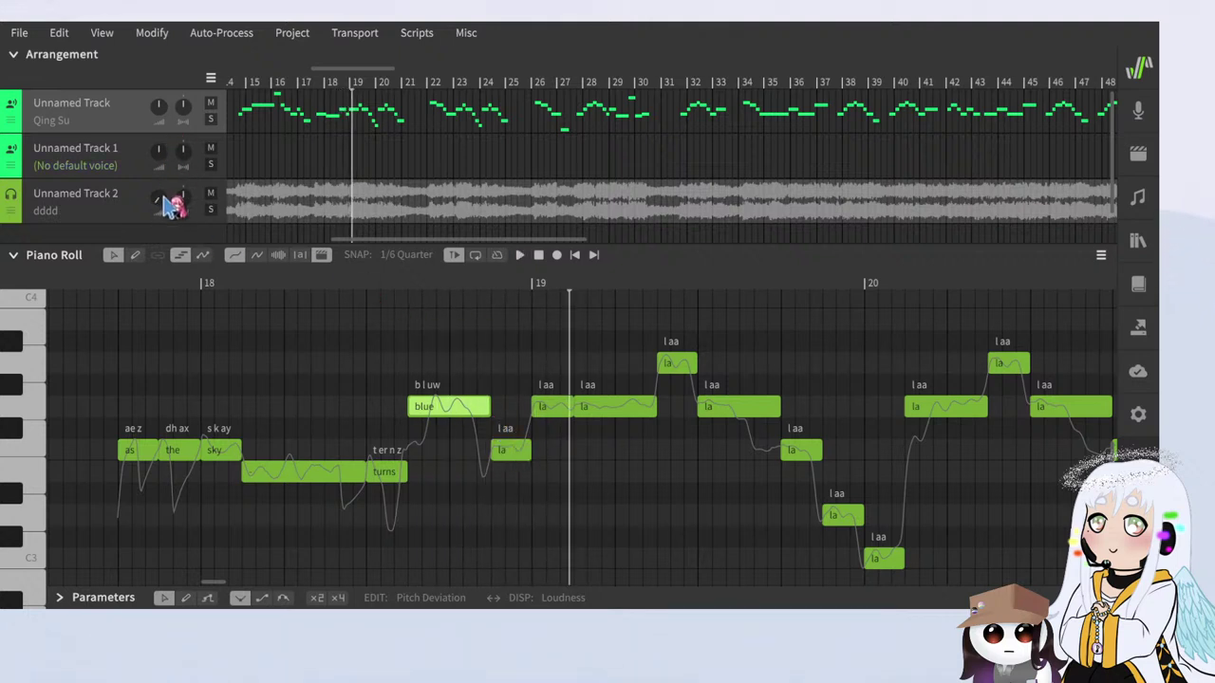
Step: Raise the volume of the backing audio track and replay the phrase from just before bar 18
{"action": "left_click_drag", "start_coordinate": [170, 207], "coordinate": [171, 189]}
{"action": "left_click", "coordinate": [106, 283]}
{"action": "key", "text": "space"}
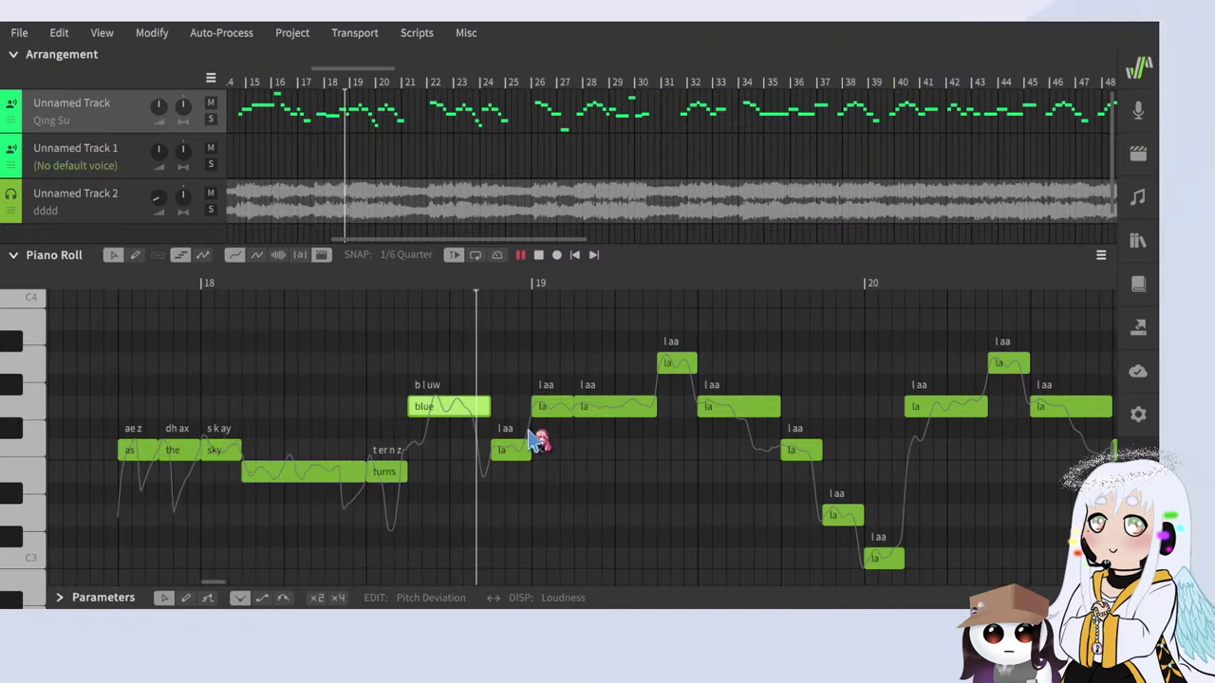
{"action": "key", "text": "space"}
Step: Set the lyrics of the two notes following "blue" to "to" and "gray"
{"action": "double_click", "coordinate": [472, 454]}
{"action": "type", "text": "to"}
{"action": "key", "text": "Return"}
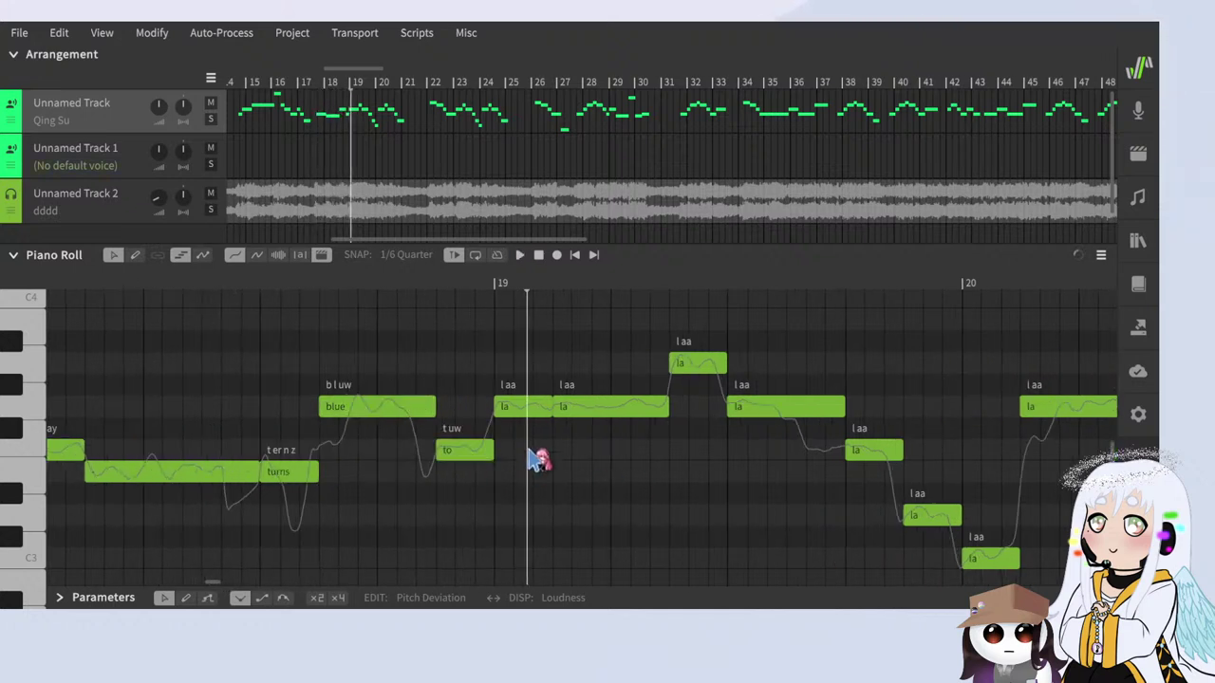
{"action": "double_click", "coordinate": [524, 408]}
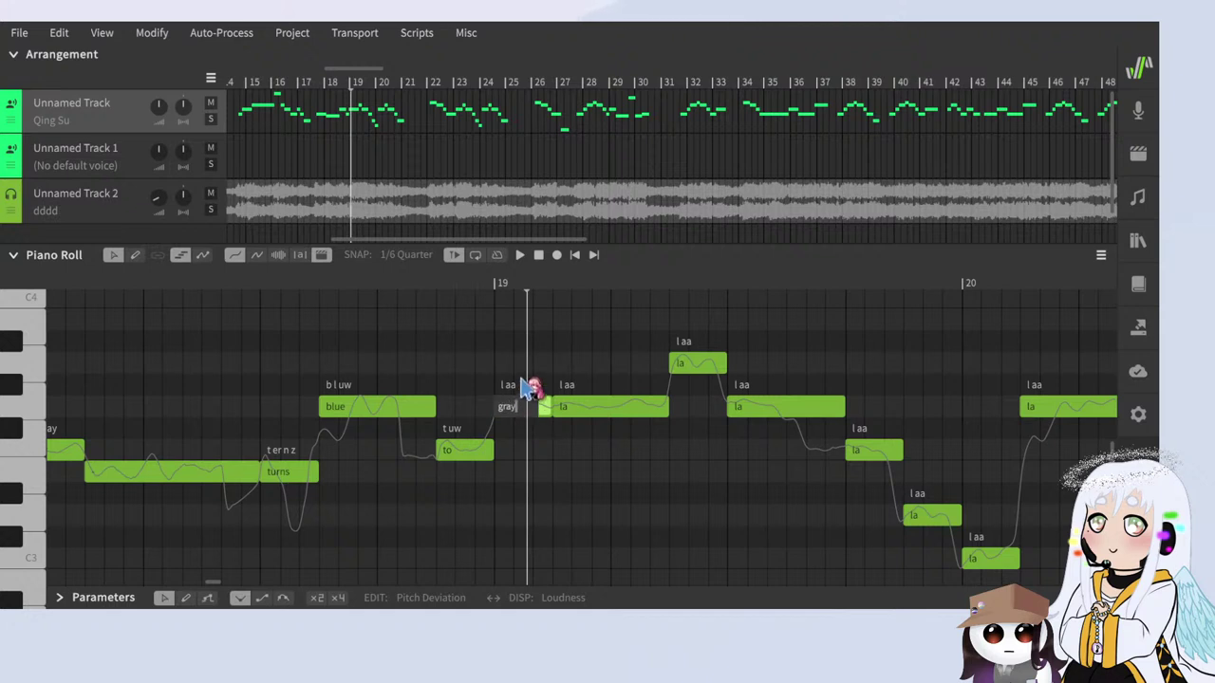
{"action": "type", "text": "gray"}
{"action": "key", "text": "Return"}
Step: Play back from late in bar 18 to check "to gray" and hear the notes that follow in bar 19
{"action": "left_click", "coordinate": [391, 282]}
{"action": "key", "text": "space"}
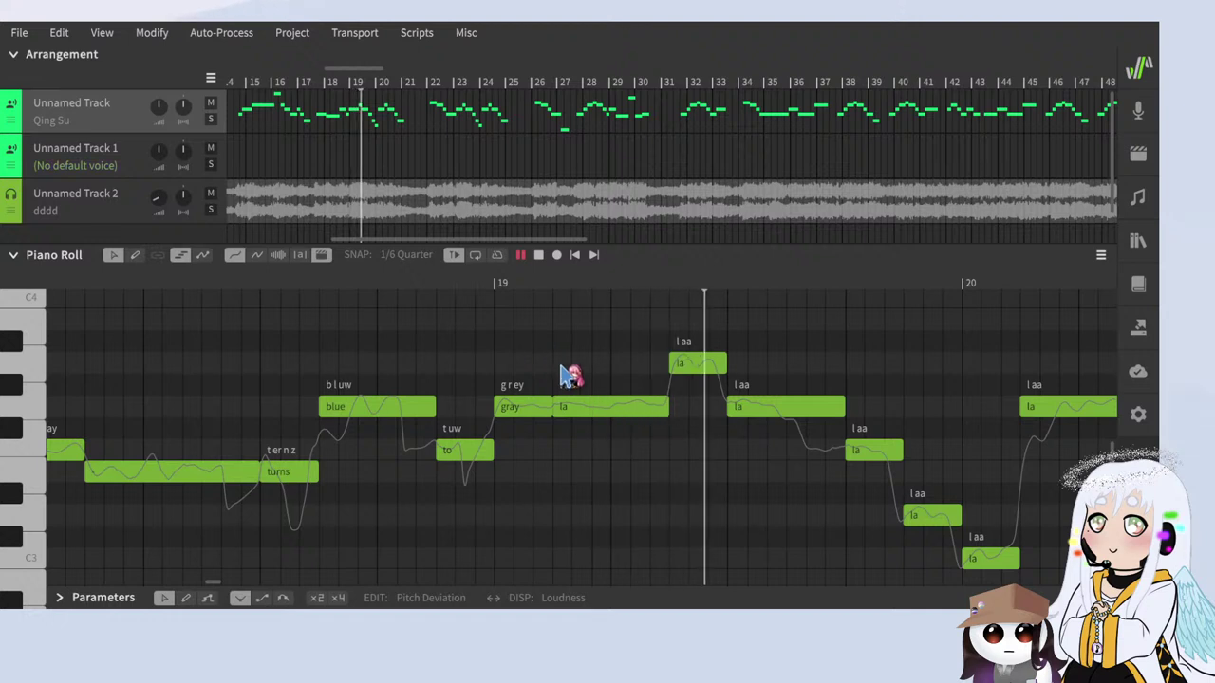
{"action": "key", "text": "space"}
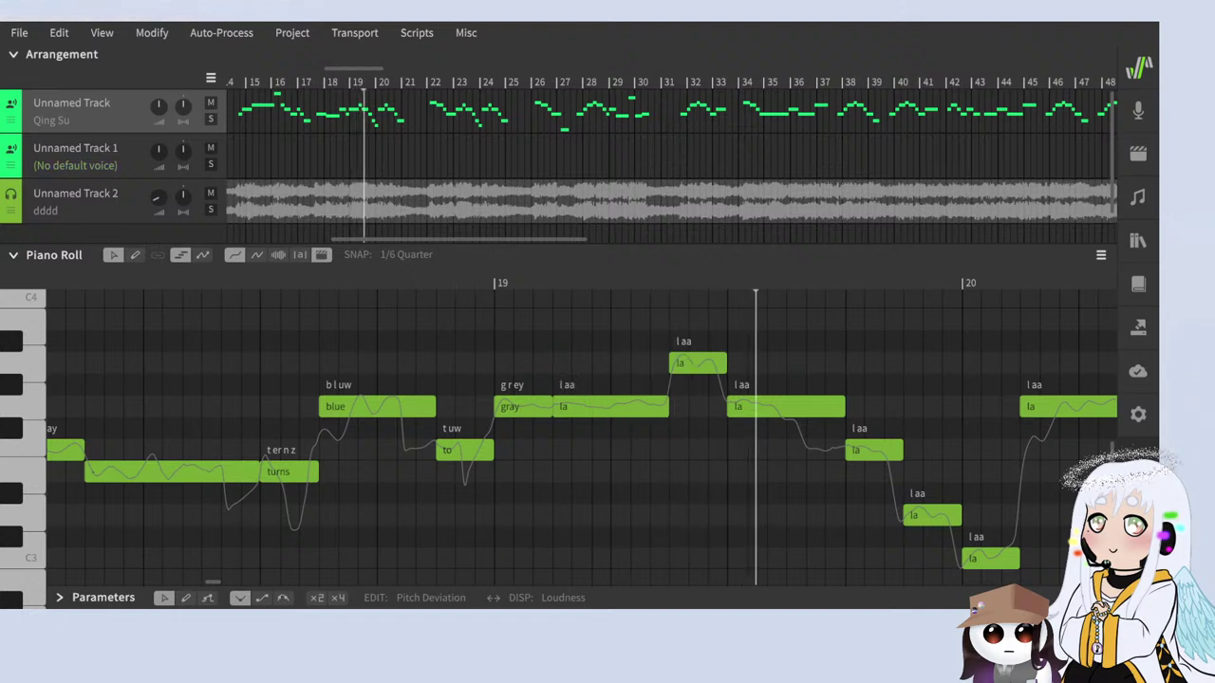
{"action": "scroll", "coordinate": [567, 493], "scroll_direction": "down", "scroll_amount": 3}
{"action": "scroll", "coordinate": [807, 559], "scroll_direction": "down", "scroll_amount": 1}
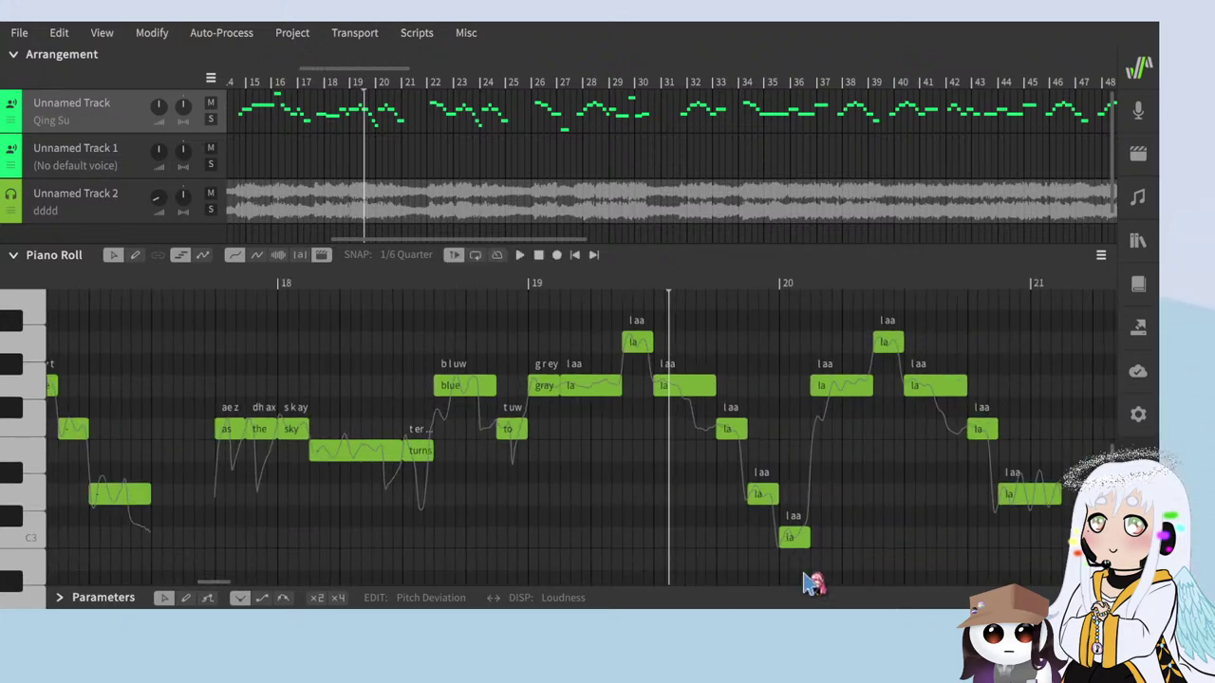
{"action": "scroll", "coordinate": [824, 552], "scroll_direction": "up", "scroll_amount": 3}
{"action": "left_click", "coordinate": [406, 287]}
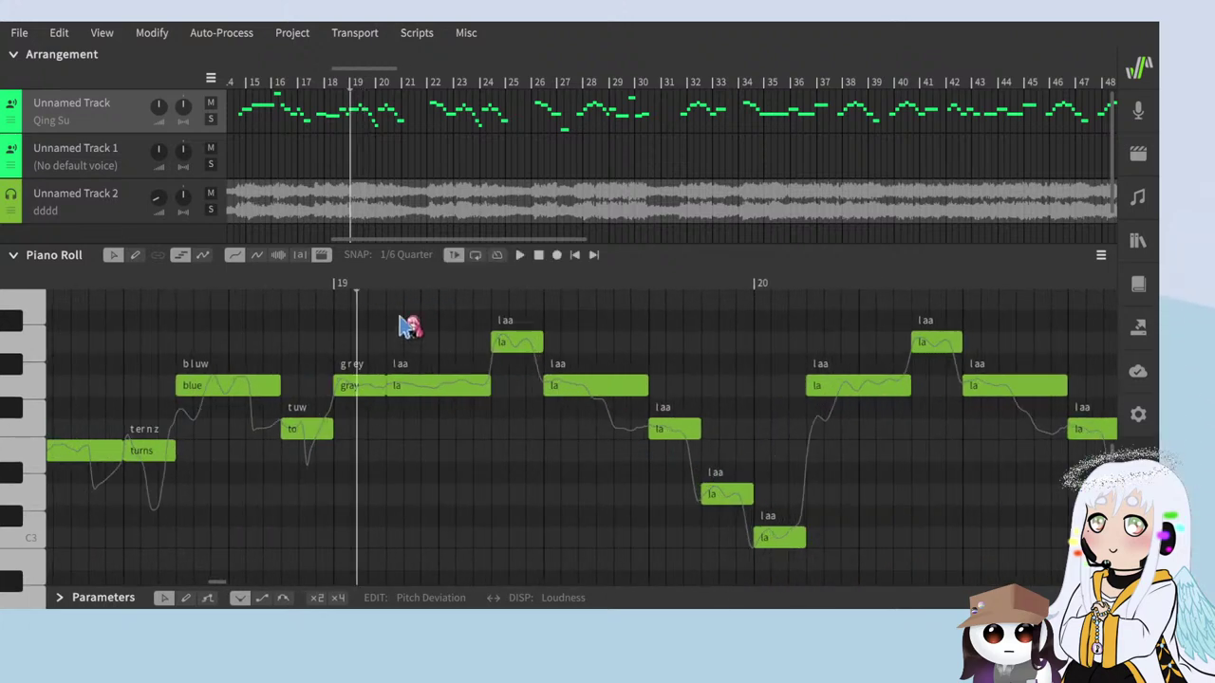
Step: Set the lyrics of the two notes following "gray" in bar 19 to "now" and "'I"
{"action": "double_click", "coordinate": [442, 385]}
{"action": "type", "text": "now"}
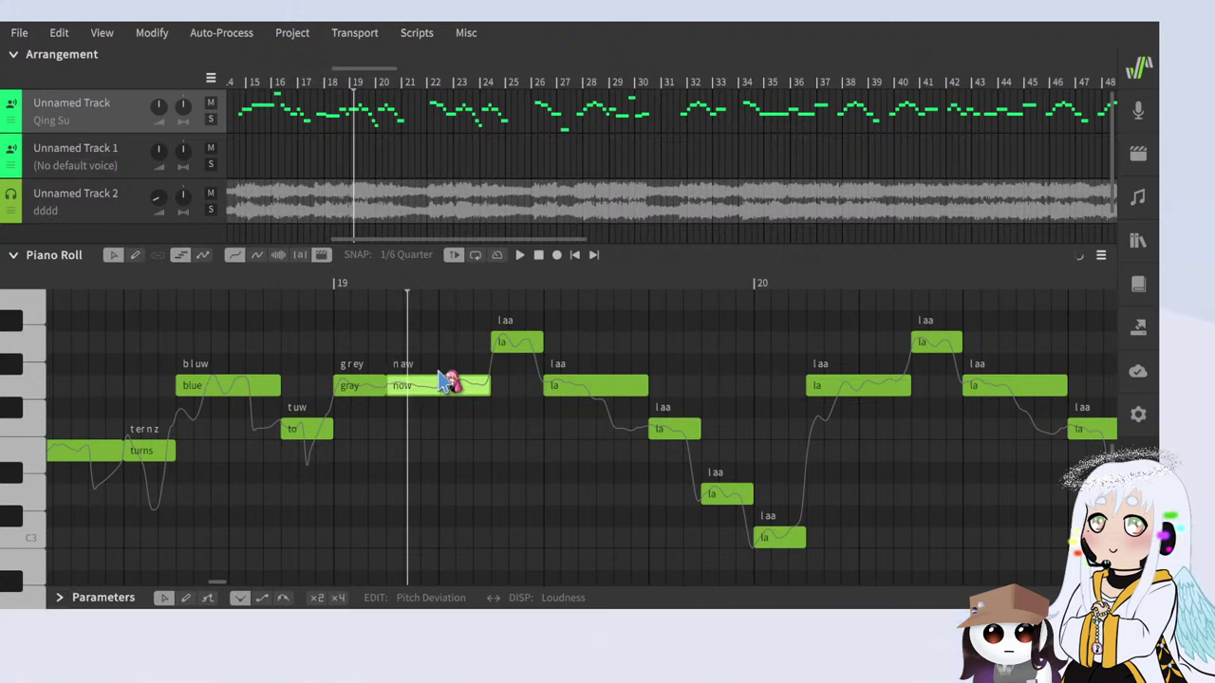
{"action": "left_click", "coordinate": [504, 346]}
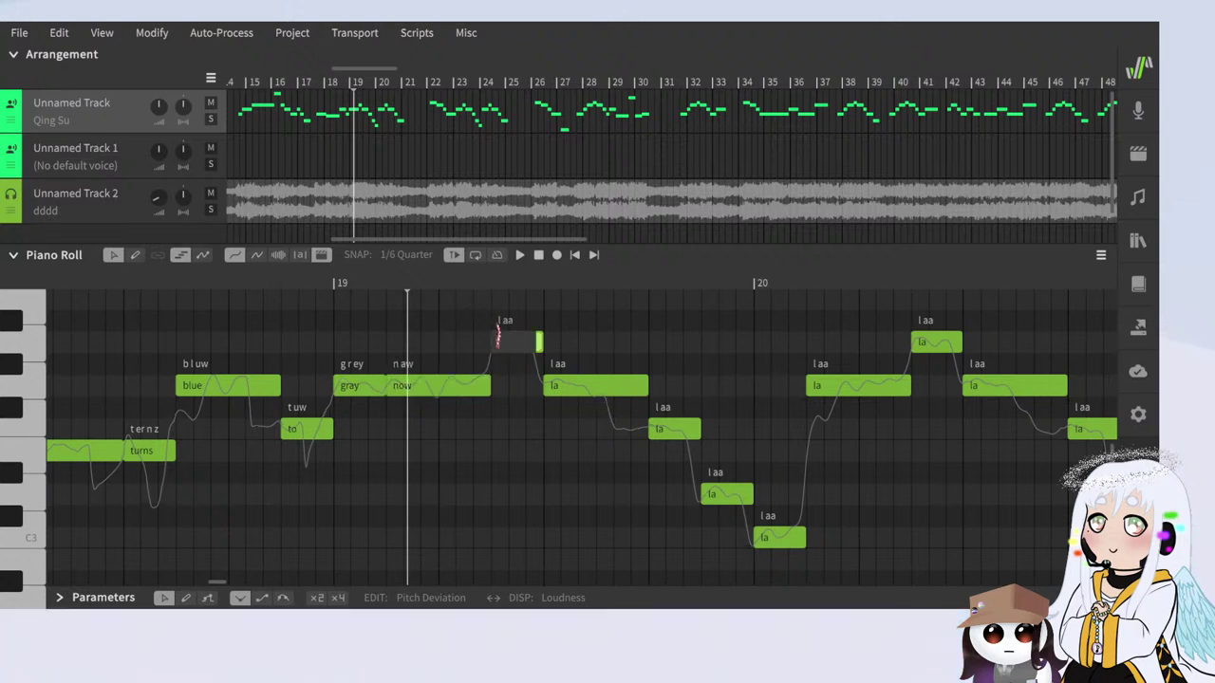
Step: Set the lyric of the long note following "'I" in bar 19 to "understand"
{"action": "double_click", "coordinate": [576, 386]}
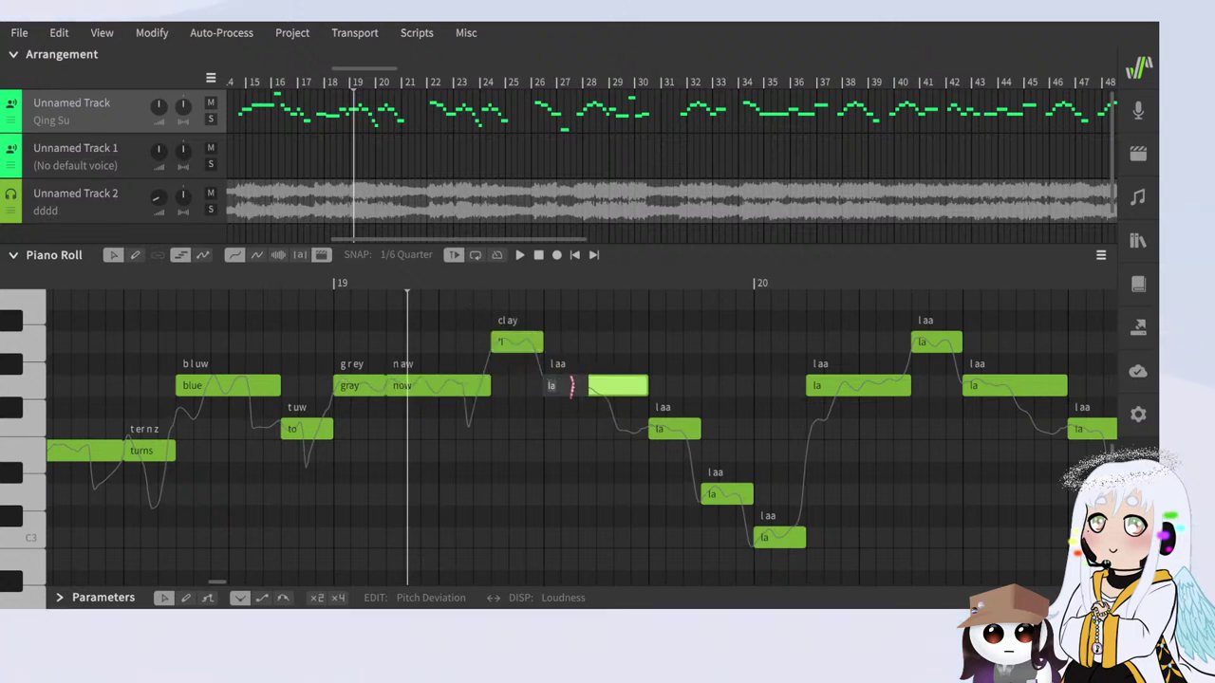
{"action": "type", "text": "unders"}
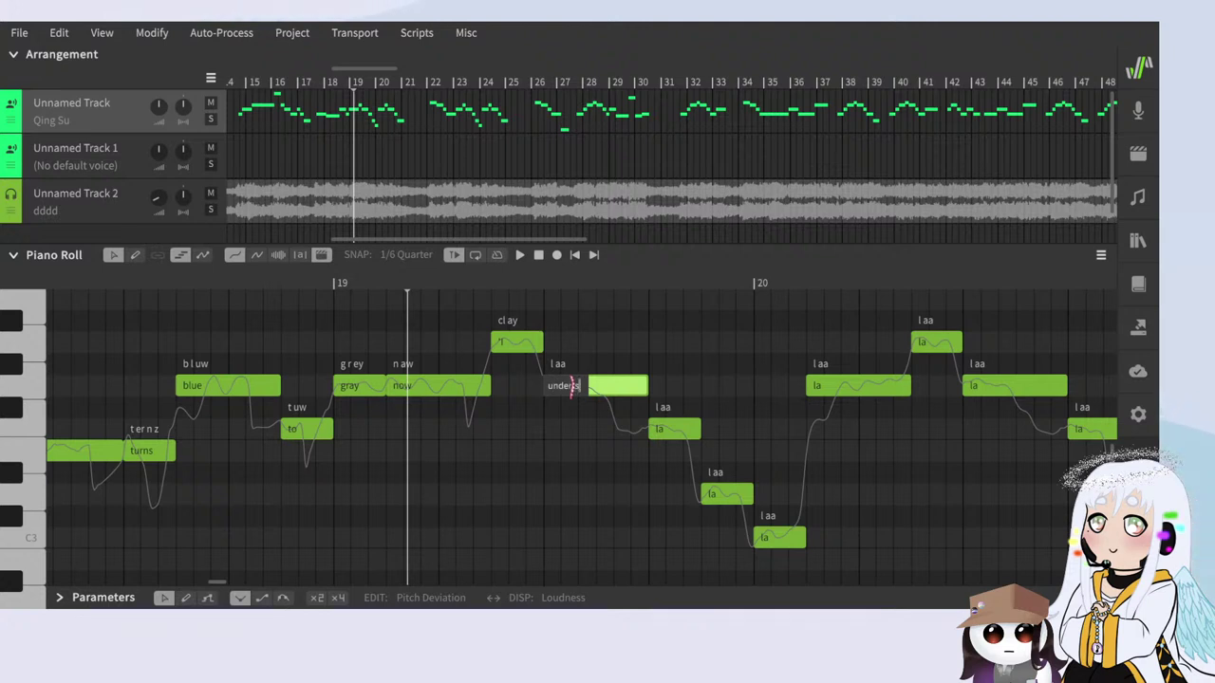
{"action": "type", "text": "tandf"}
{"action": "key", "text": "Return"}
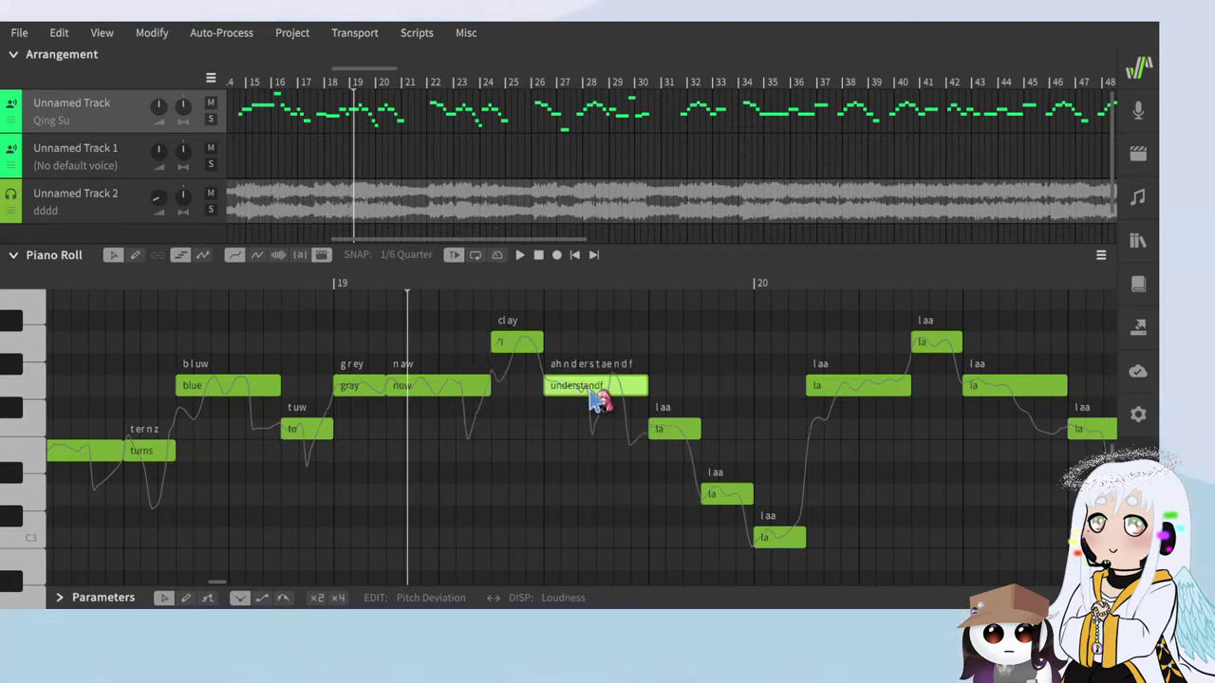
{"action": "double_click", "coordinate": [589, 390]}
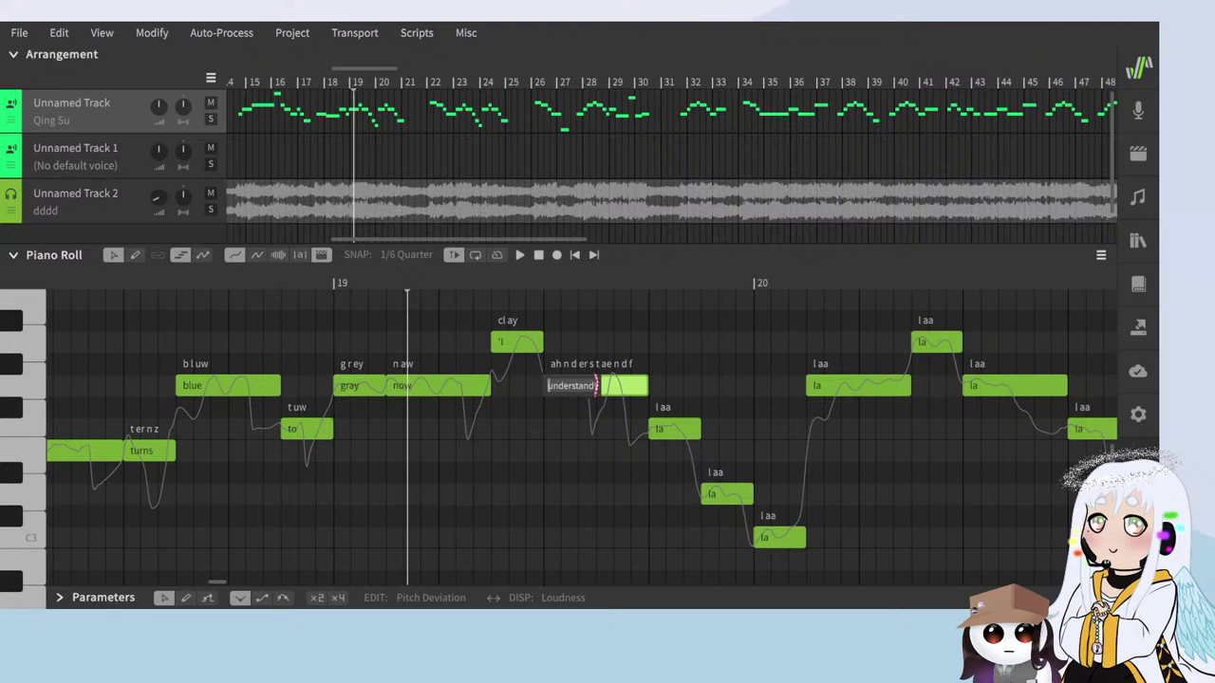
{"action": "key", "text": "Return"}
Step: Extend "understand" over the two descending notes before bar 20 with "-"
{"action": "double_click", "coordinate": [662, 431]}
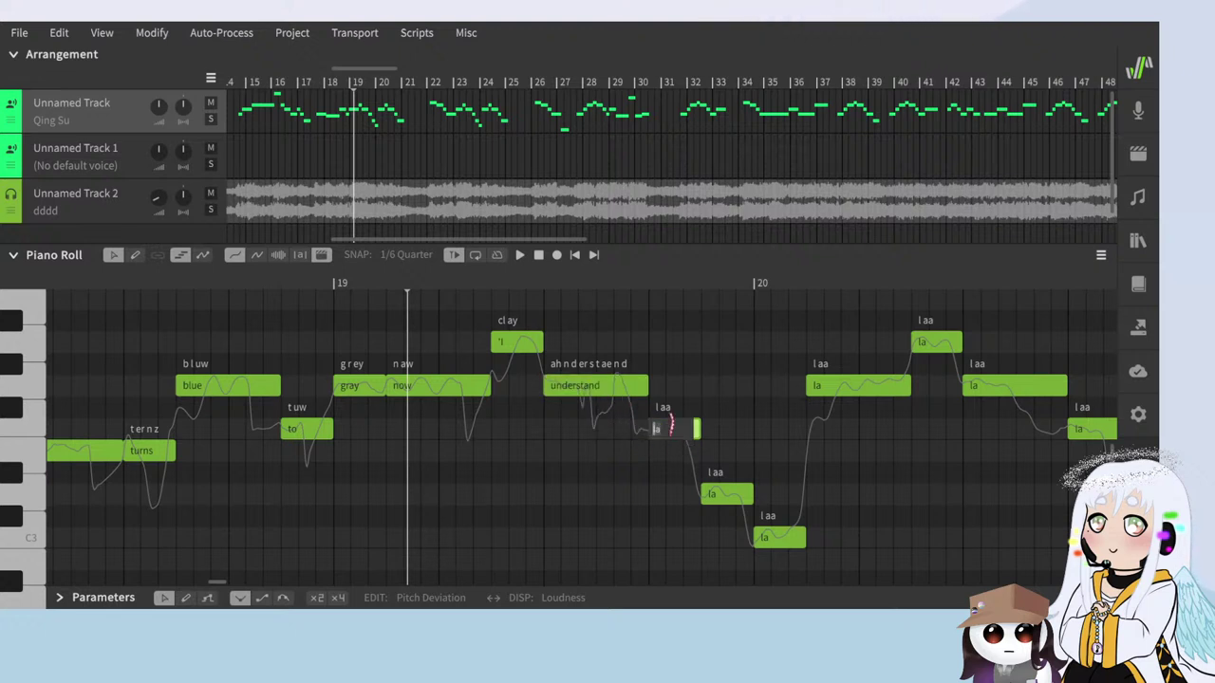
{"action": "type", "text": "-"}
{"action": "double_click", "coordinate": [721, 498]}
{"action": "type", "text": "-"}
{"action": "left_click", "coordinate": [733, 445]}
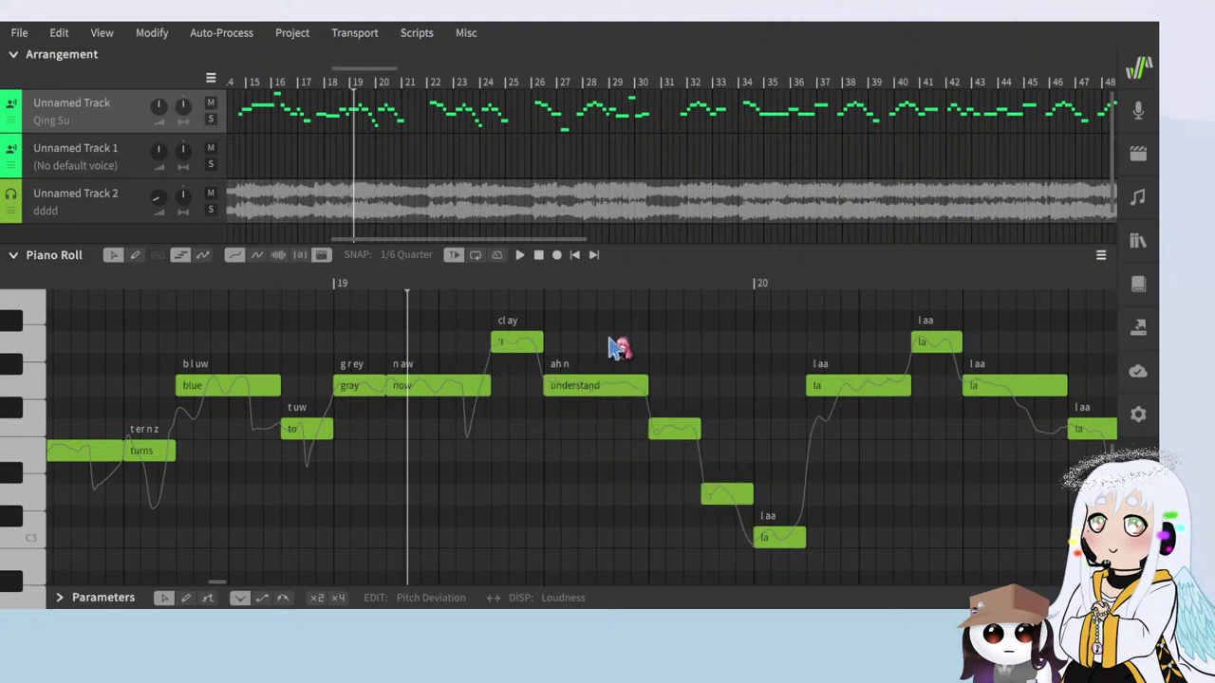
Step: Play back from just before bar 19 to check "gray now 'I understand"
{"action": "left_click", "coordinate": [290, 290]}
{"action": "key", "text": "space"}
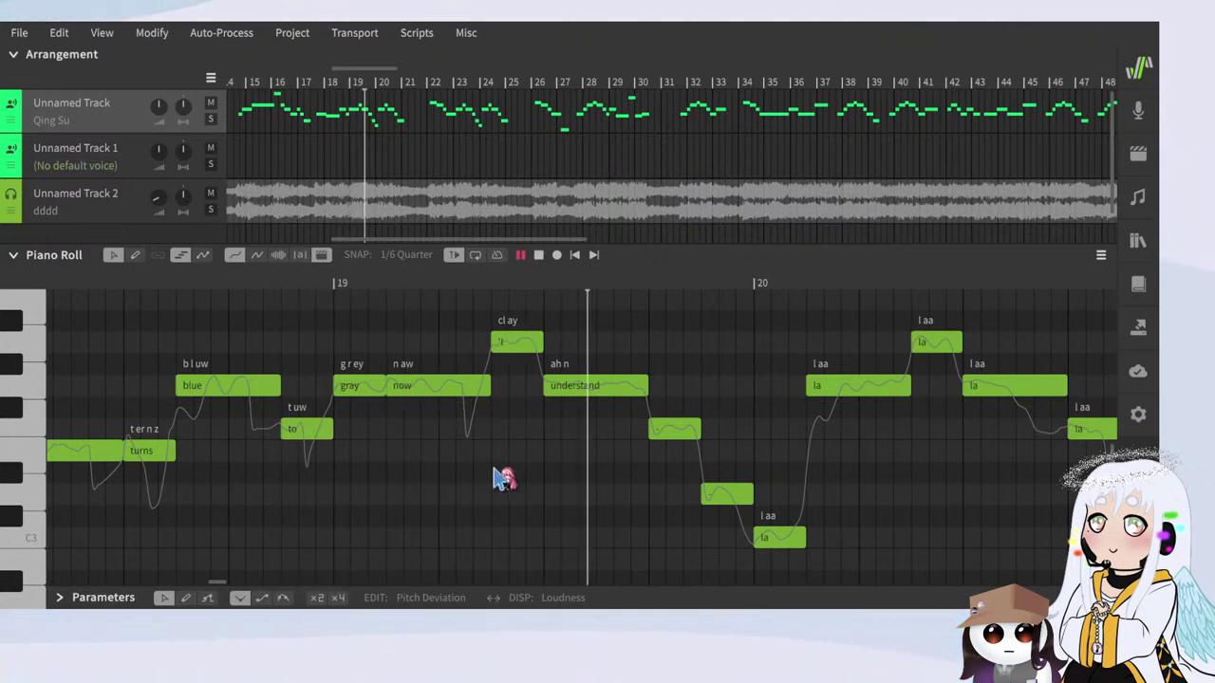
{"action": "key", "text": "space"}
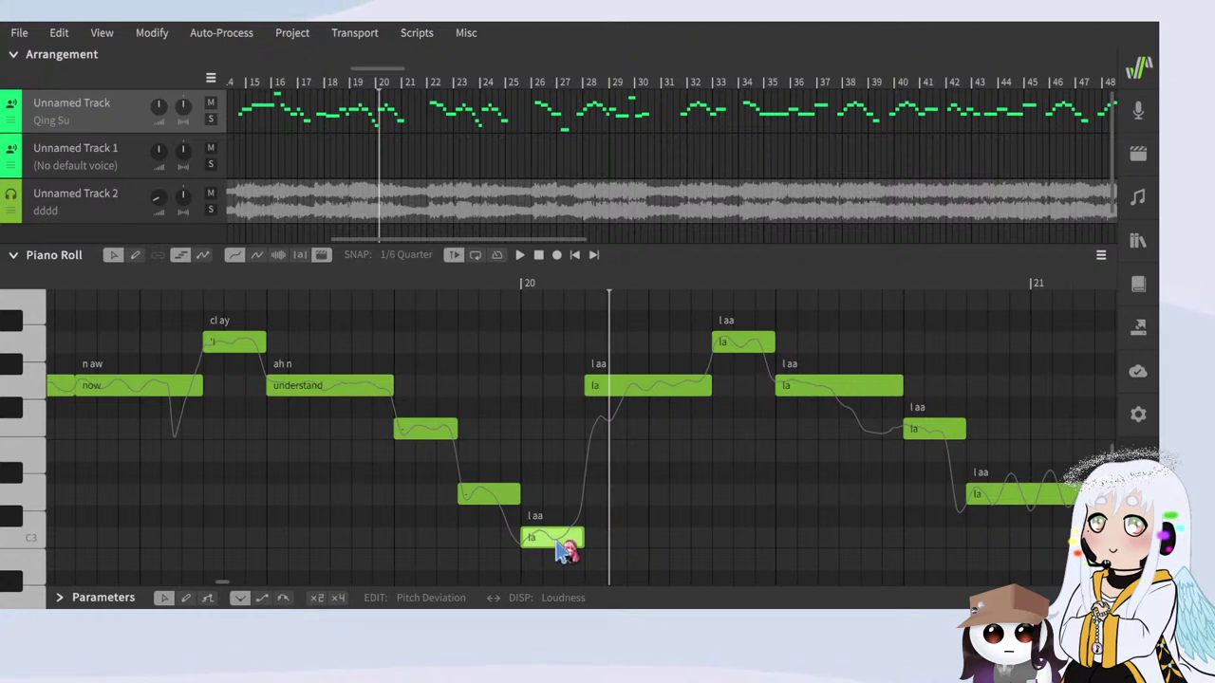
Step: Set the lyrics of the first three notes of bar 20 to "it", "might" and "be"
{"action": "double_click", "coordinate": [560, 541]}
{"action": "type", "text": "it"}
{"action": "key", "text": "Tab"}
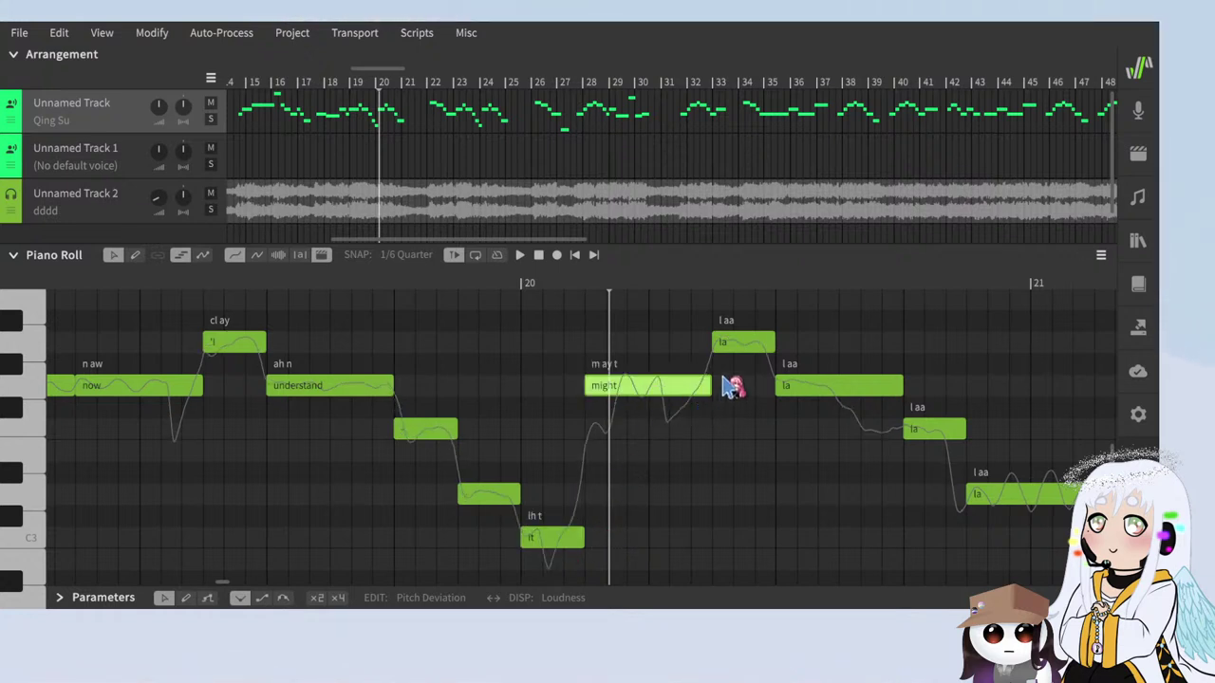
{"action": "key", "text": "Tab"}
{"action": "type", "text": "be"}
{"action": "key", "text": "Tab"}
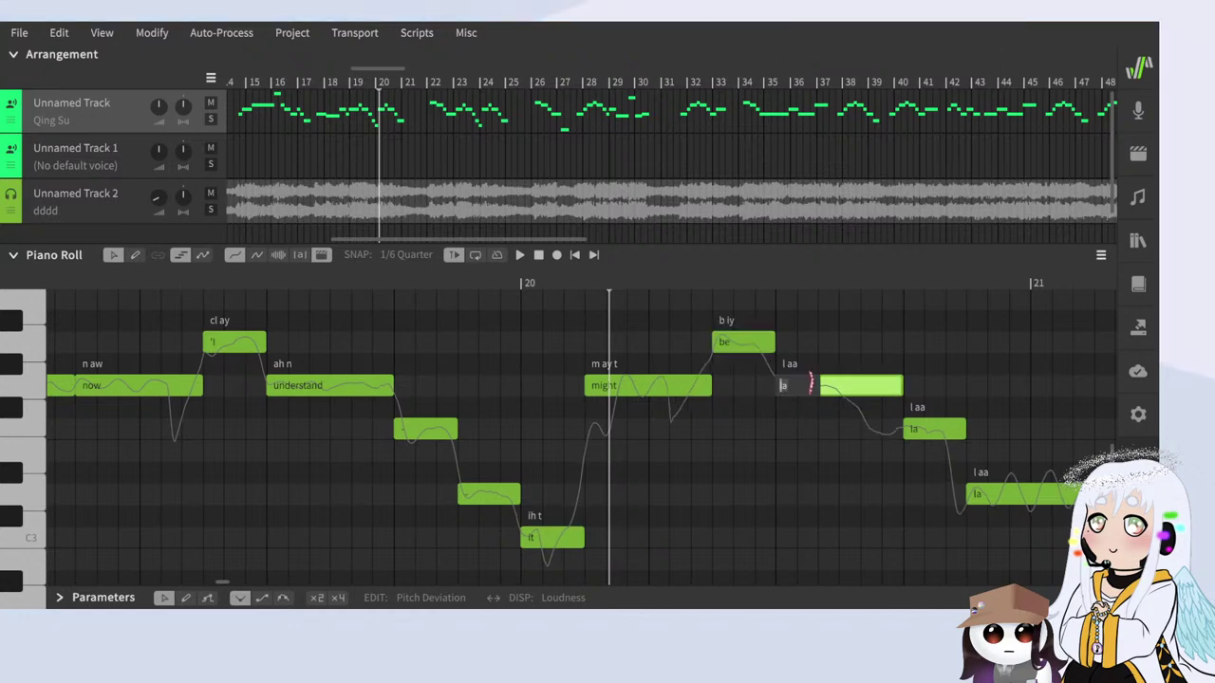
Step: Set the lyrics of the three notes following "be" in bar 20 to "my", "last" and "day"
{"action": "key", "text": "Return"}
{"action": "scroll", "coordinate": [801, 464], "scroll_direction": "right", "scroll_amount": 5}
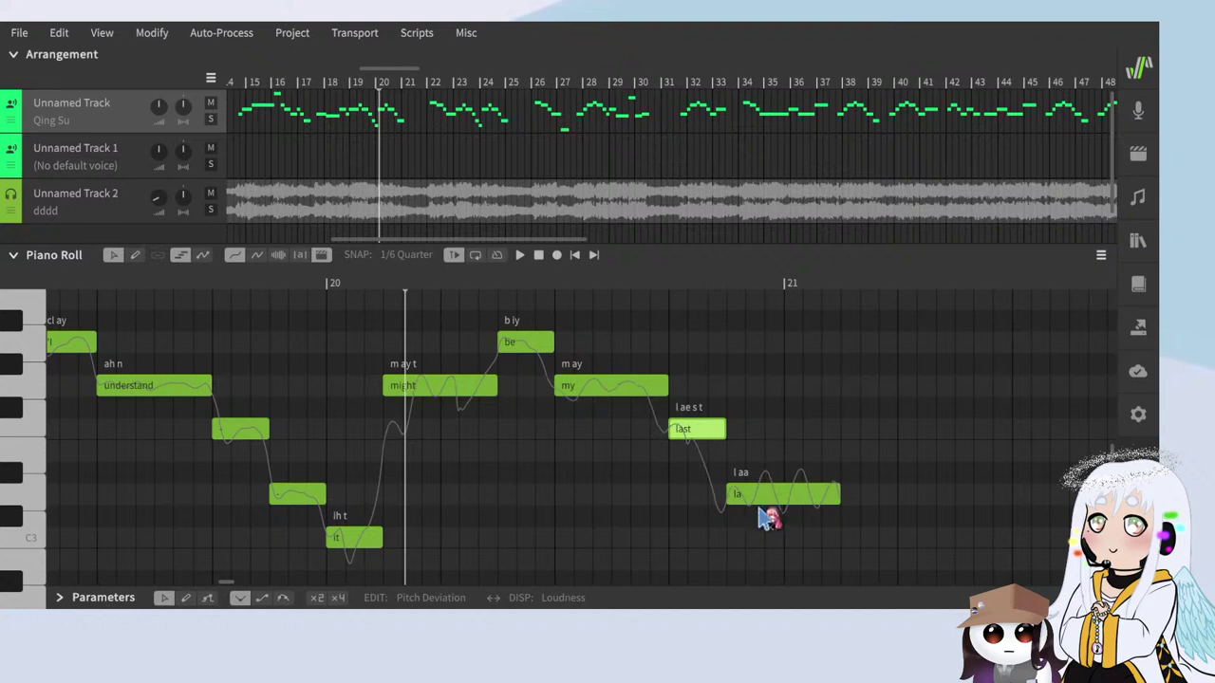
{"action": "key", "text": "Tab"}
{"action": "type", "text": "day"}
{"action": "key", "text": "Return"}
Step: Play back the phrase from midway through bar 18 into bar 20 to check how "understand" is sung
{"action": "scroll", "coordinate": [852, 394], "scroll_direction": "down", "scroll_amount": 3}
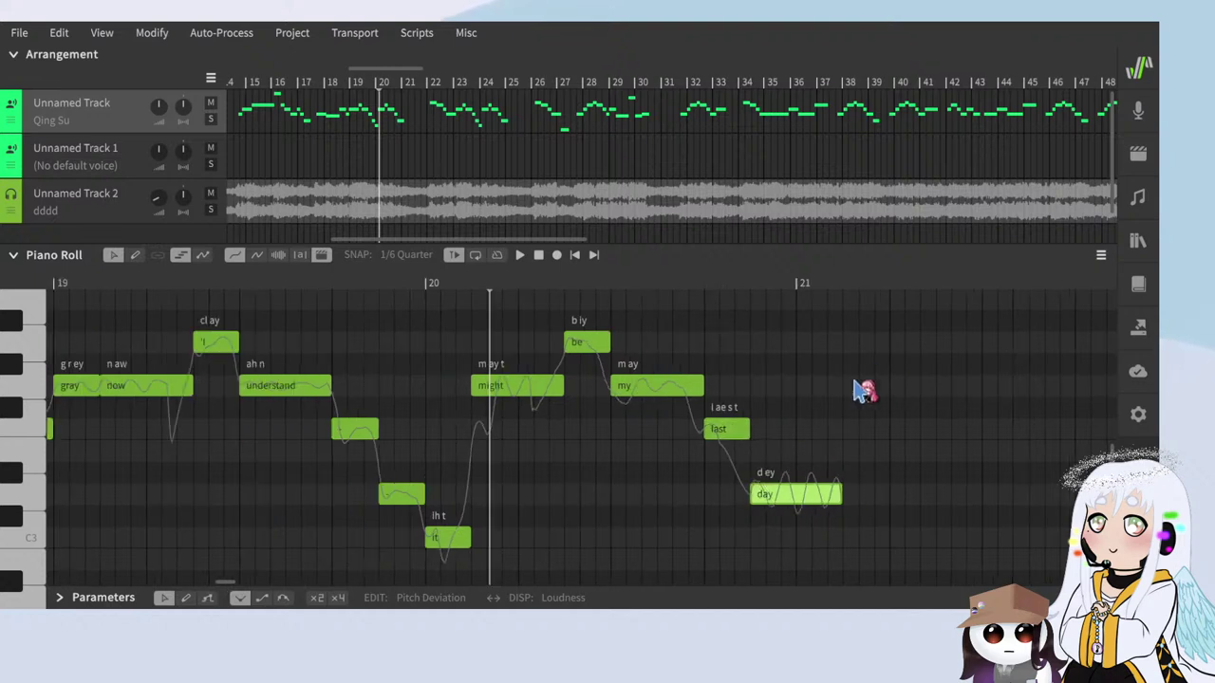
{"action": "left_click", "coordinate": [276, 305]}
{"action": "left_click", "coordinate": [227, 284]}
{"action": "key", "text": "space"}
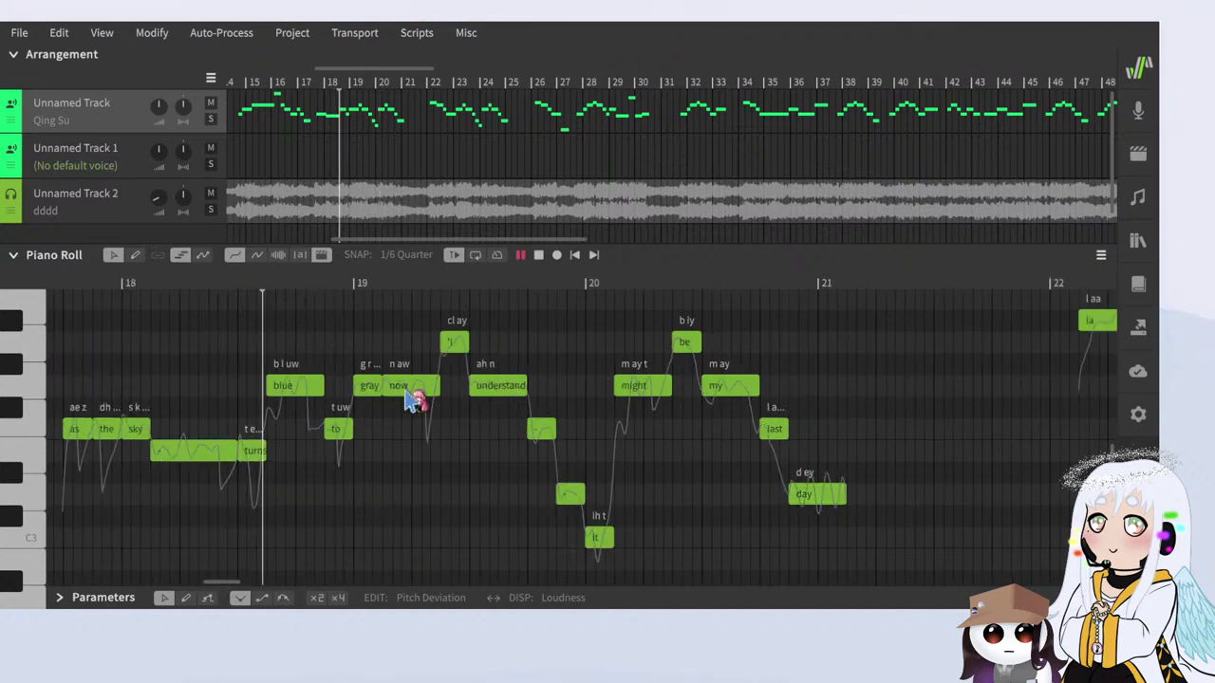
{"action": "scroll", "coordinate": [564, 533], "scroll_direction": "up", "scroll_amount": 3}
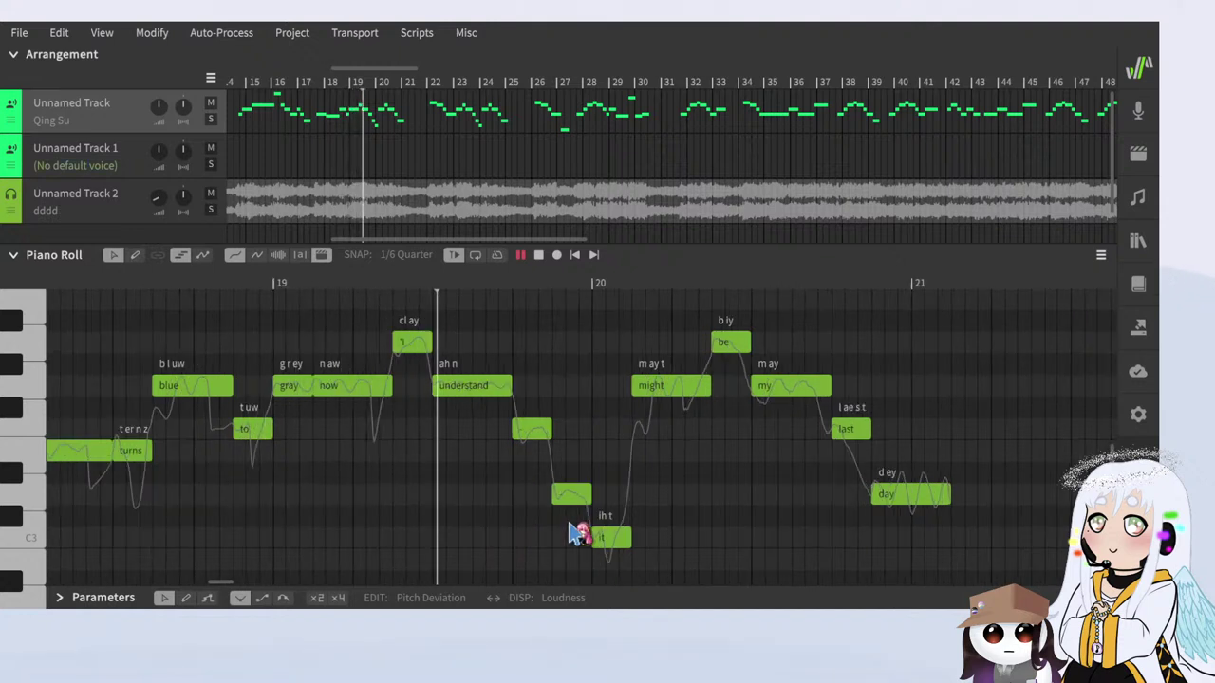
{"action": "key", "text": "space"}
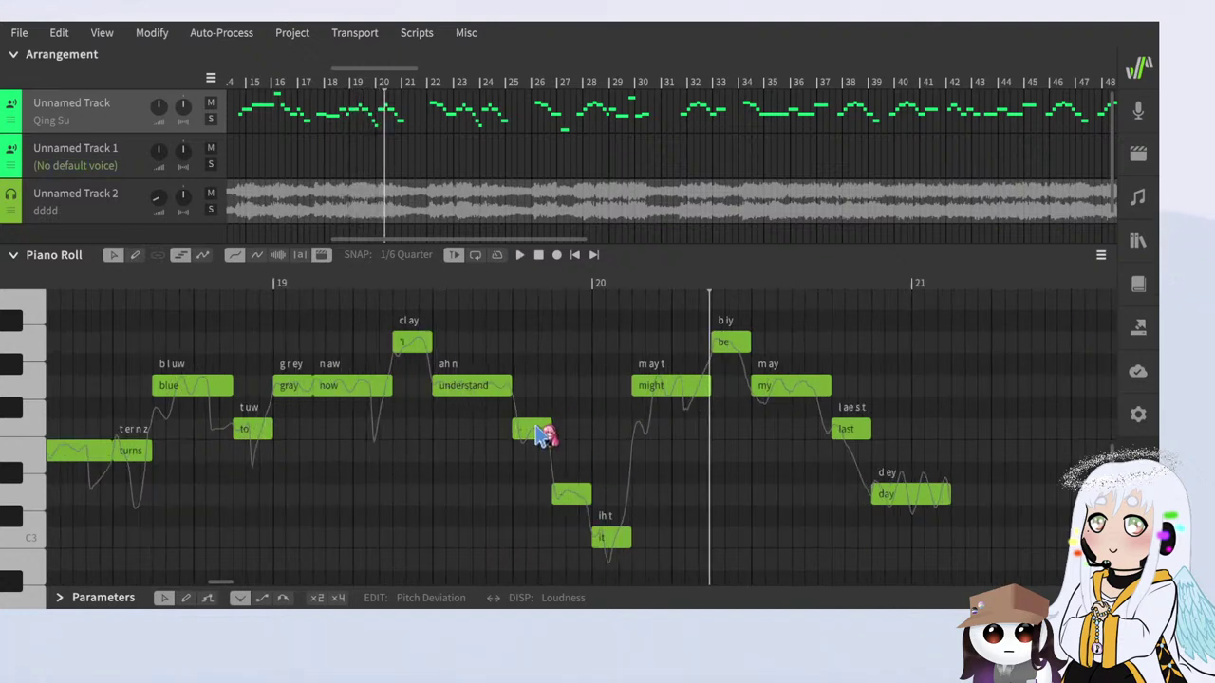
Step: Split the syllables of "understand" across the two descending notes before bar 20 using "+"
{"action": "double_click", "coordinate": [534, 428]}
{"action": "type", "text": "+"}
{"action": "key", "text": "Return"}
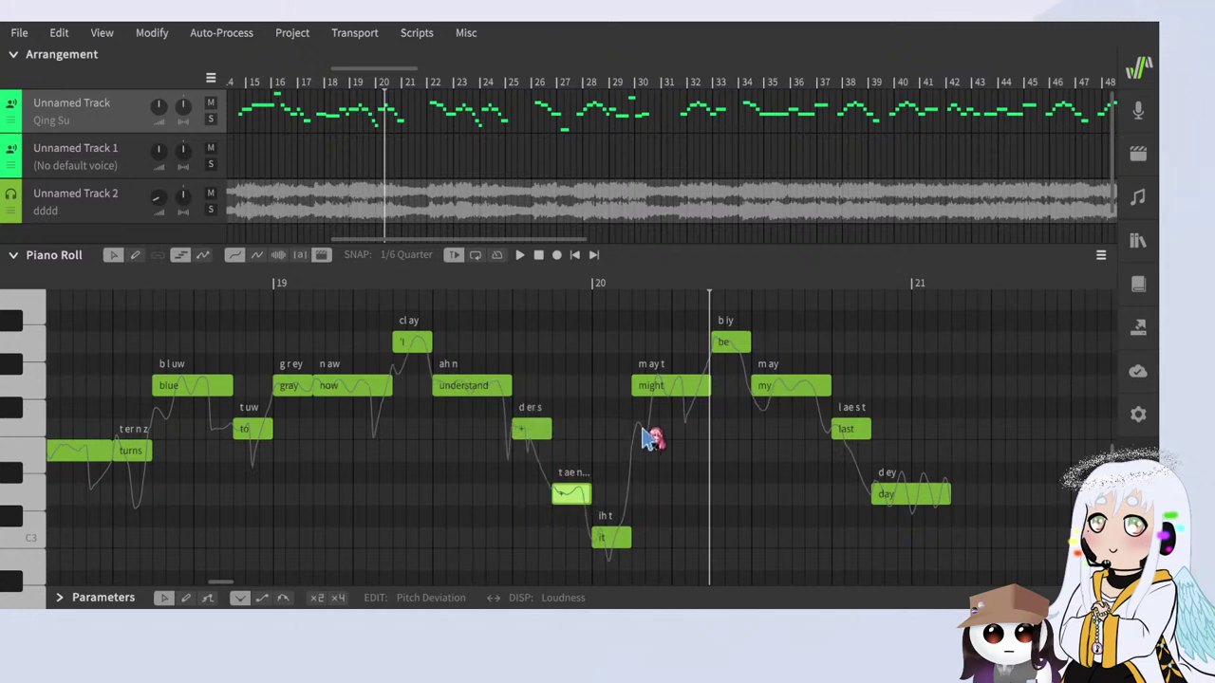
Step: Play back from the start of the "as the sky" phrase up to bar 22 to check its complete lyrics
{"action": "scroll", "coordinate": [721, 418], "scroll_direction": "down", "scroll_amount": 3}
{"action": "left_click", "coordinate": [179, 285]}
{"action": "scroll", "coordinate": [273, 379], "scroll_direction": "up", "scroll_amount": 2}
{"action": "key", "text": "space"}
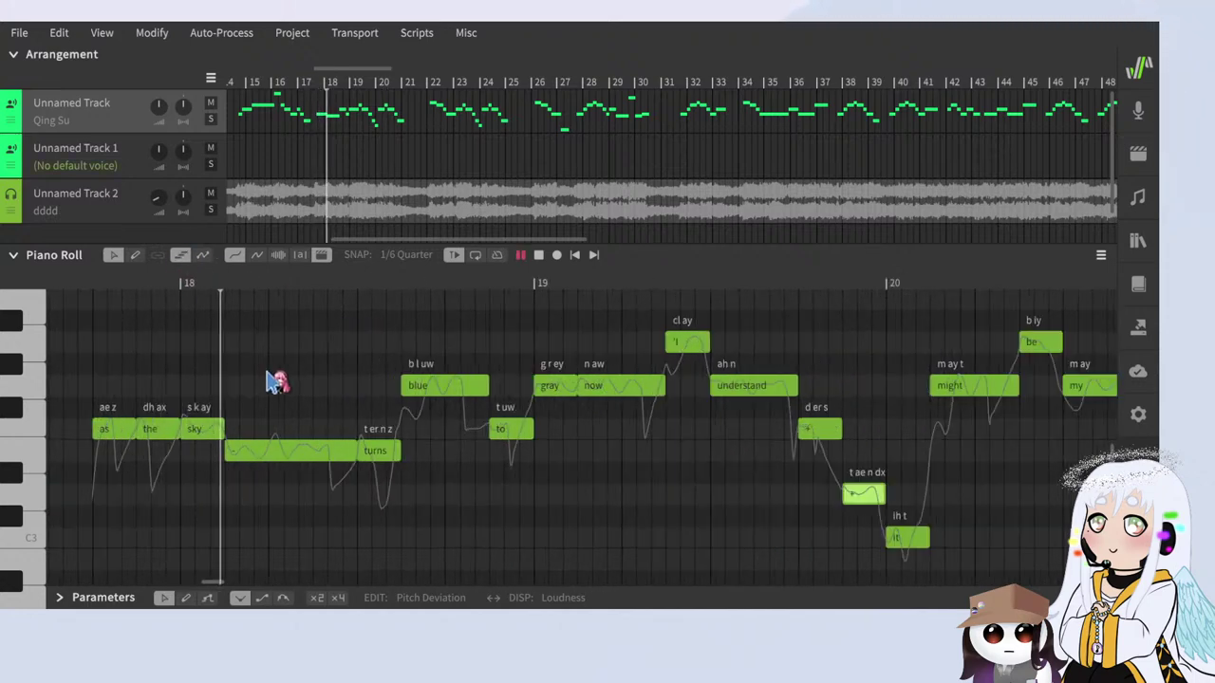
{"action": "scroll", "coordinate": [76, 81], "scroll_direction": "down", "scroll_amount": 2}
{"action": "scroll", "coordinate": [472, 504], "scroll_direction": "down", "scroll_amount": 4}
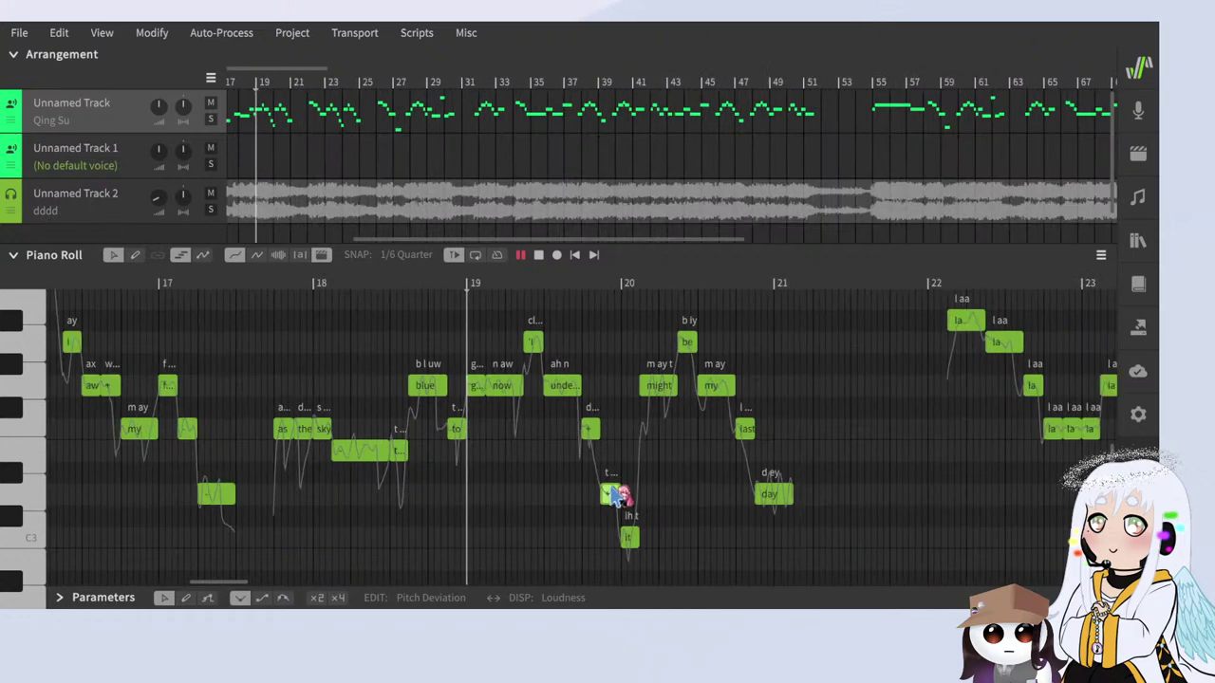
{"action": "scroll", "coordinate": [685, 513], "scroll_direction": "up", "scroll_amount": 3}
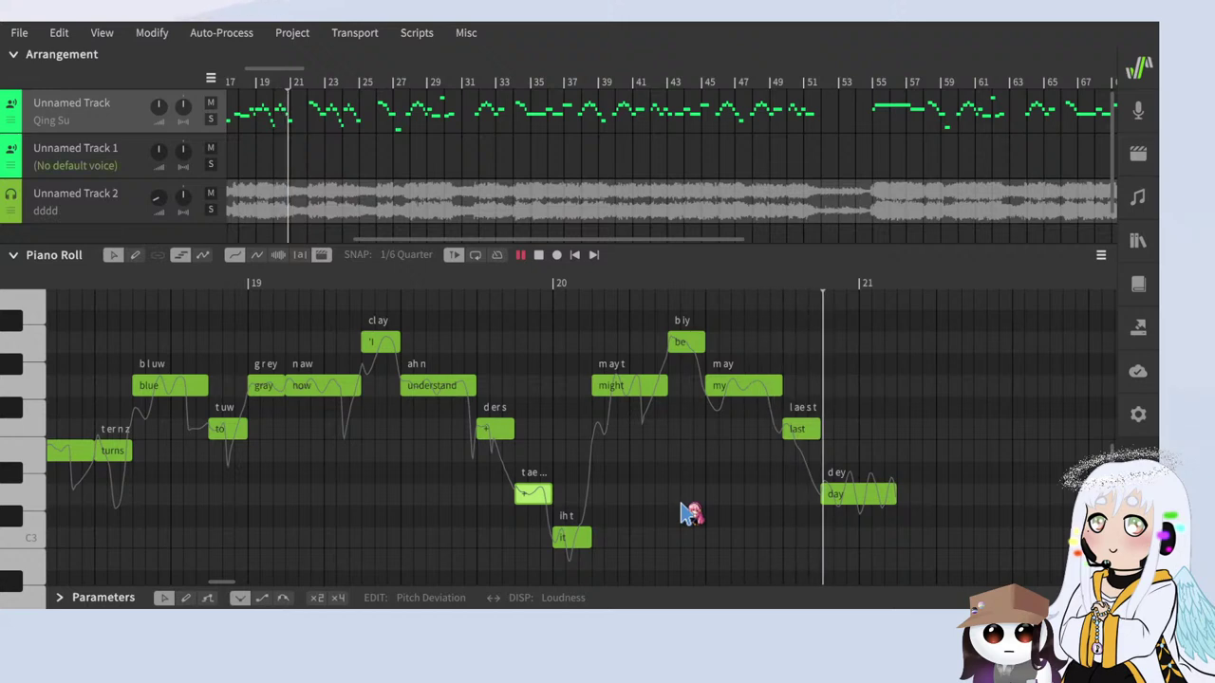
{"action": "scroll", "coordinate": [655, 474], "scroll_direction": "down", "scroll_amount": 2}
{"action": "scroll", "coordinate": [645, 446], "scroll_direction": "up", "scroll_amount": 3}
{"action": "scroll", "coordinate": [453, 396], "scroll_direction": "down", "scroll_amount": 3}
{"action": "scroll", "coordinate": [714, 421], "scroll_direction": "up", "scroll_amount": 3}
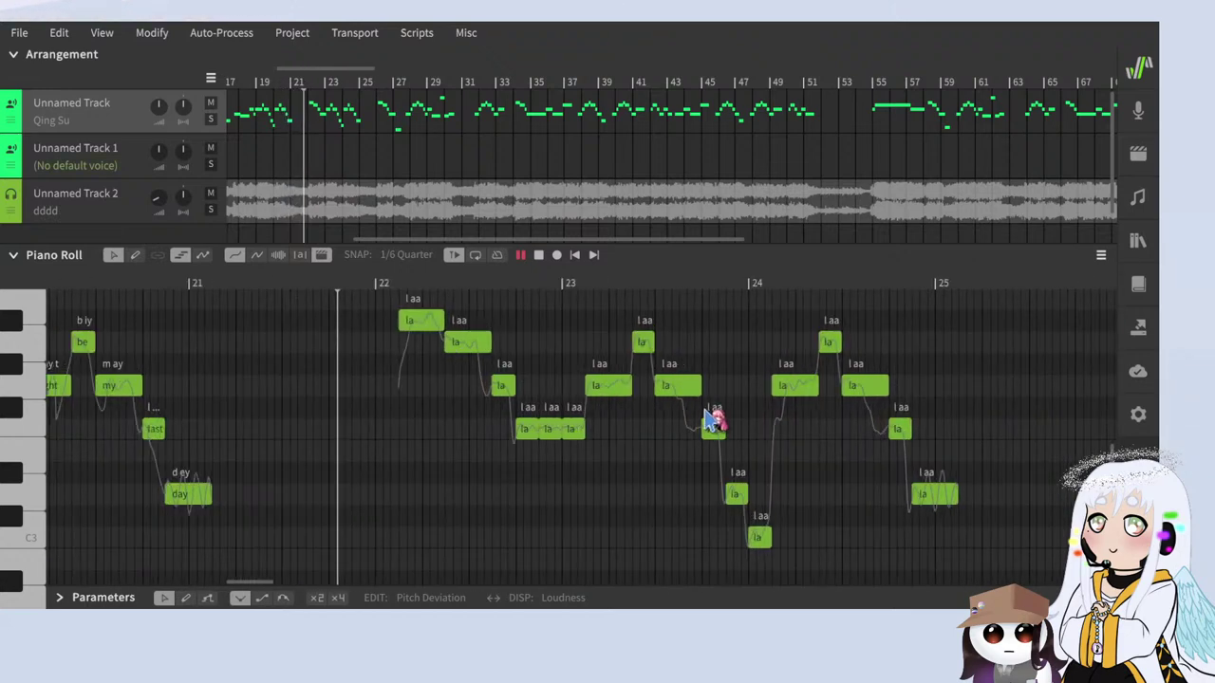
{"action": "scroll", "coordinate": [417, 381], "scroll_direction": "up", "scroll_amount": 4}
{"action": "key", "text": "space"}
Step: Set the lyrics of the first five notes of bar 22 to "might", "be", "my", "+" and "last"
{"action": "left_click", "coordinate": [443, 320]}
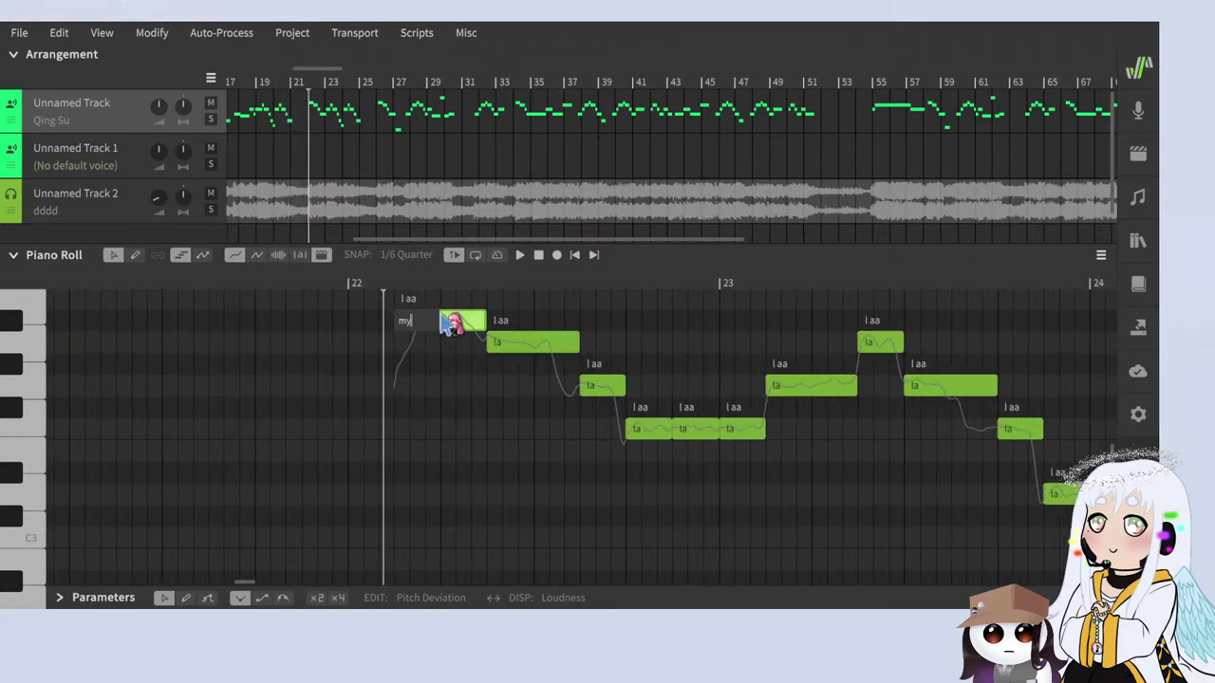
{"action": "key", "text": "Return"}
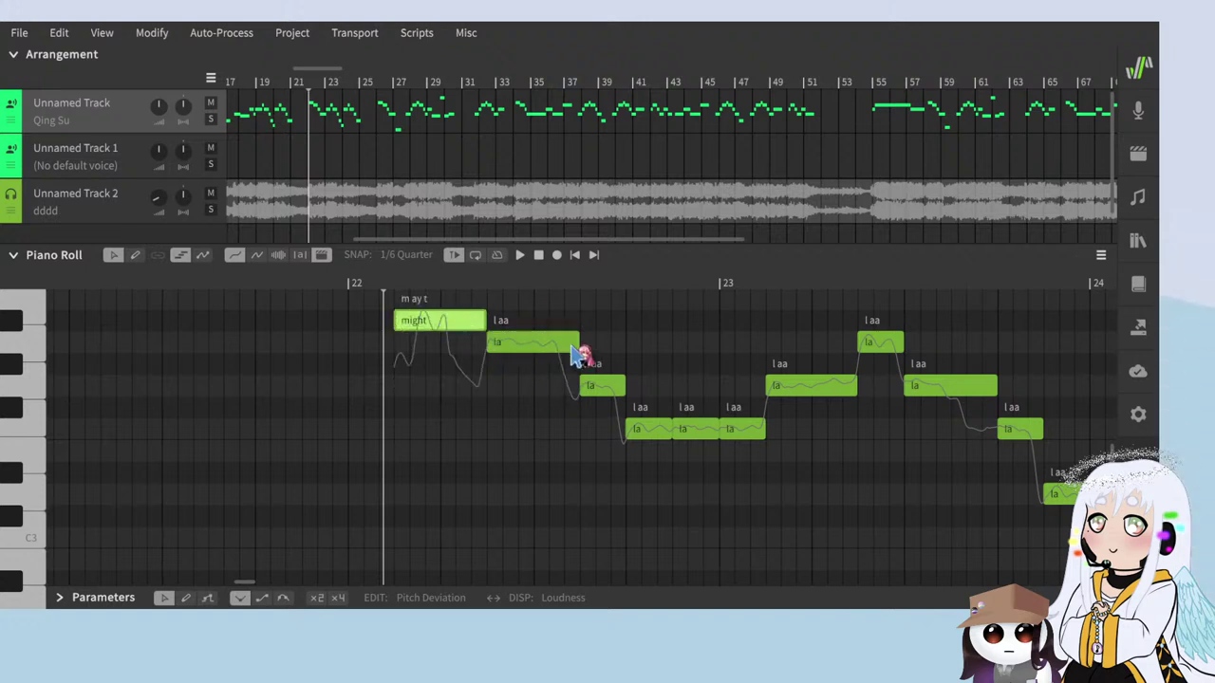
{"action": "key", "text": "Tab"}
{"action": "type", "text": "be"}
{"action": "key", "text": "Tab"}
{"action": "type", "text": "my"}
{"action": "key", "text": "Tab"}
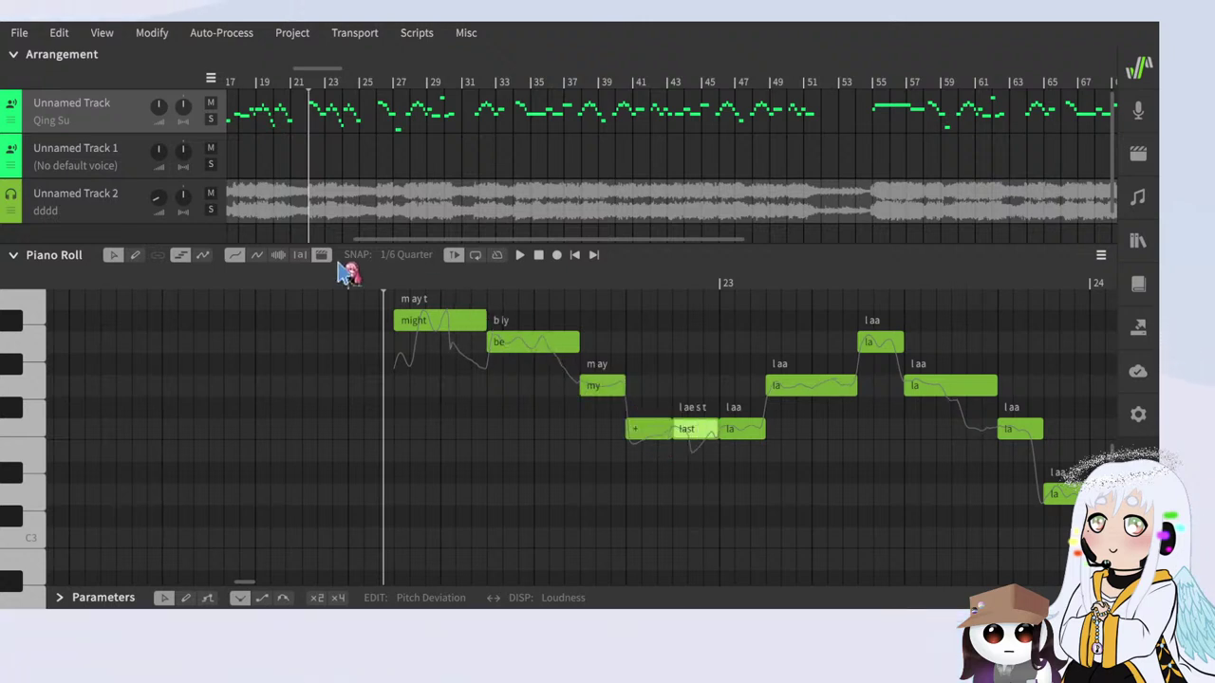
Step: Play back the phrase from the start of bar 22 into bar 23 to check the "might be my last" lyrics
{"action": "key", "text": "space"}
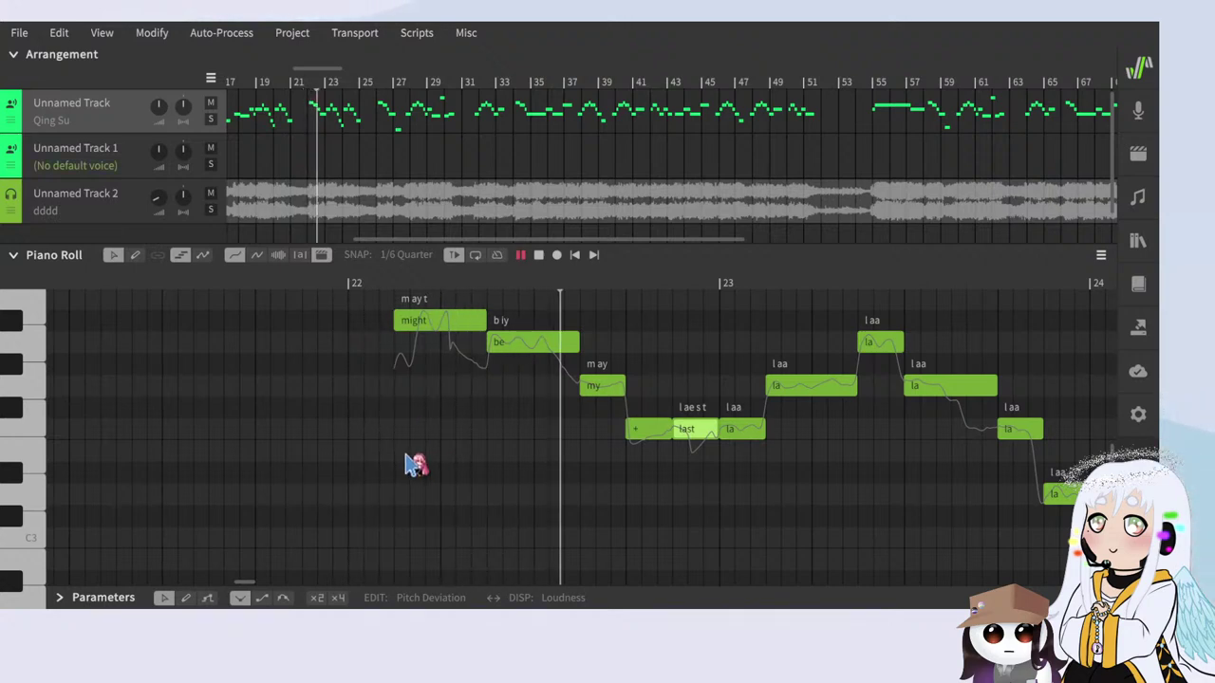
{"action": "key", "text": "space"}
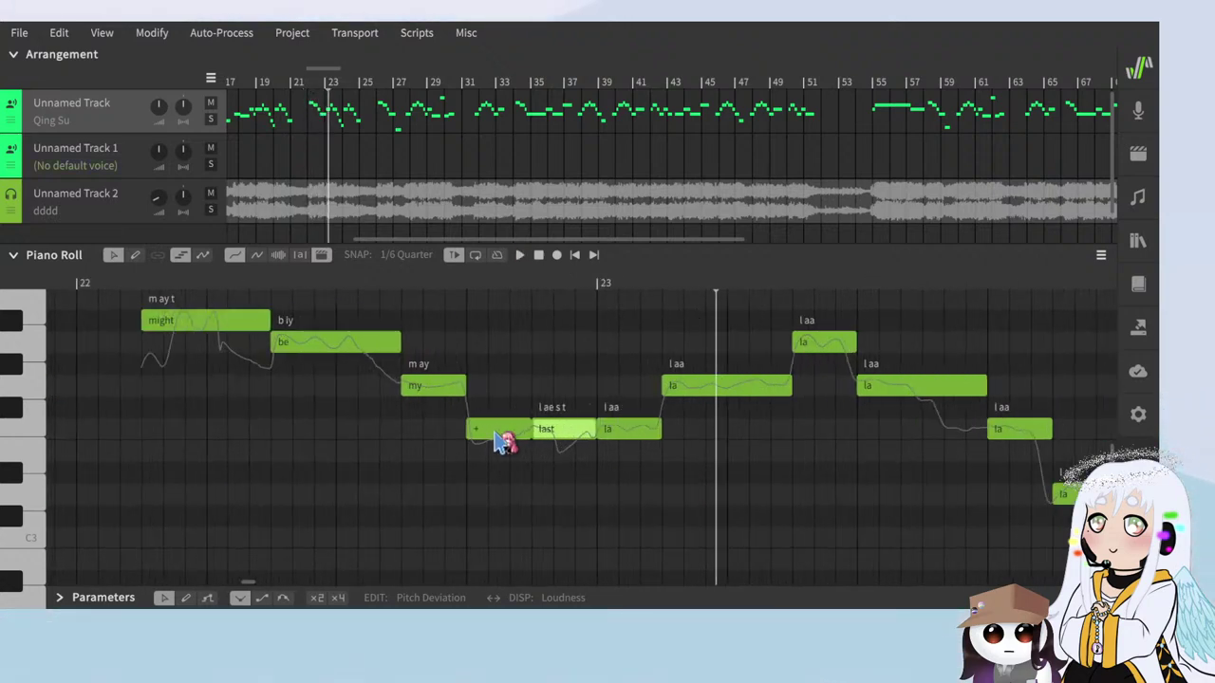
{"action": "left_click", "coordinate": [337, 282]}
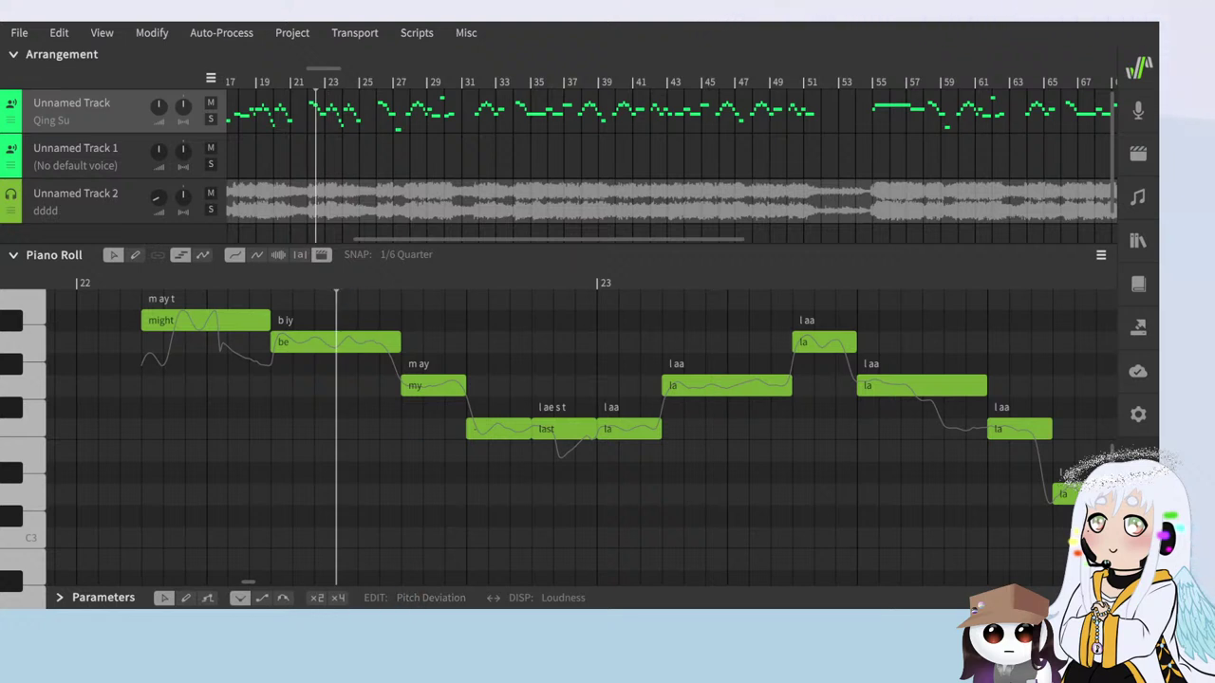
{"action": "key", "text": "space"}
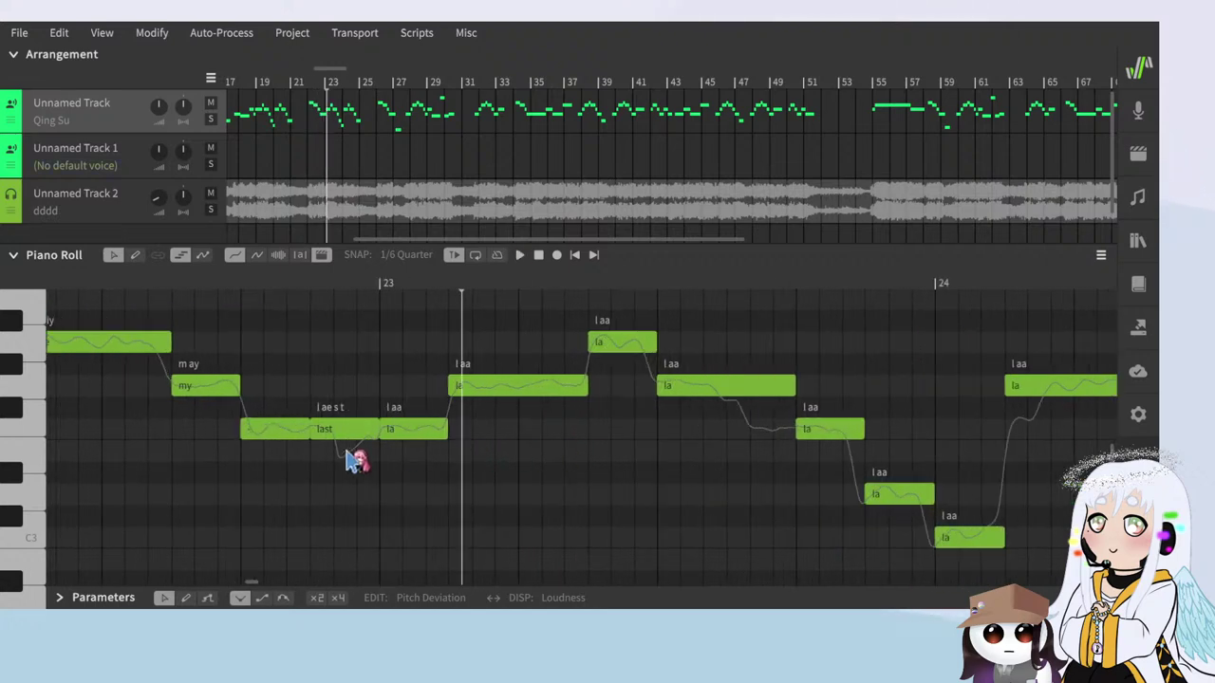
{"action": "scroll", "coordinate": [642, 537], "scroll_direction": "down", "scroll_amount": 2, "text": "ctrl"}
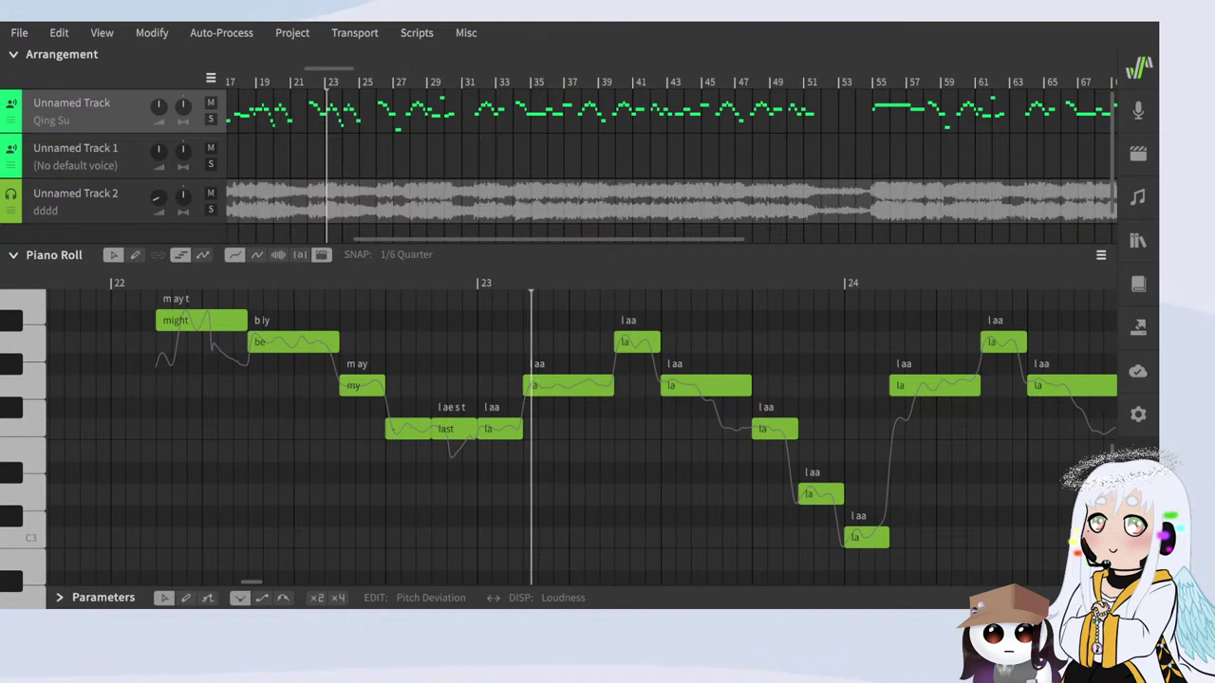
{"action": "key", "text": "space"}
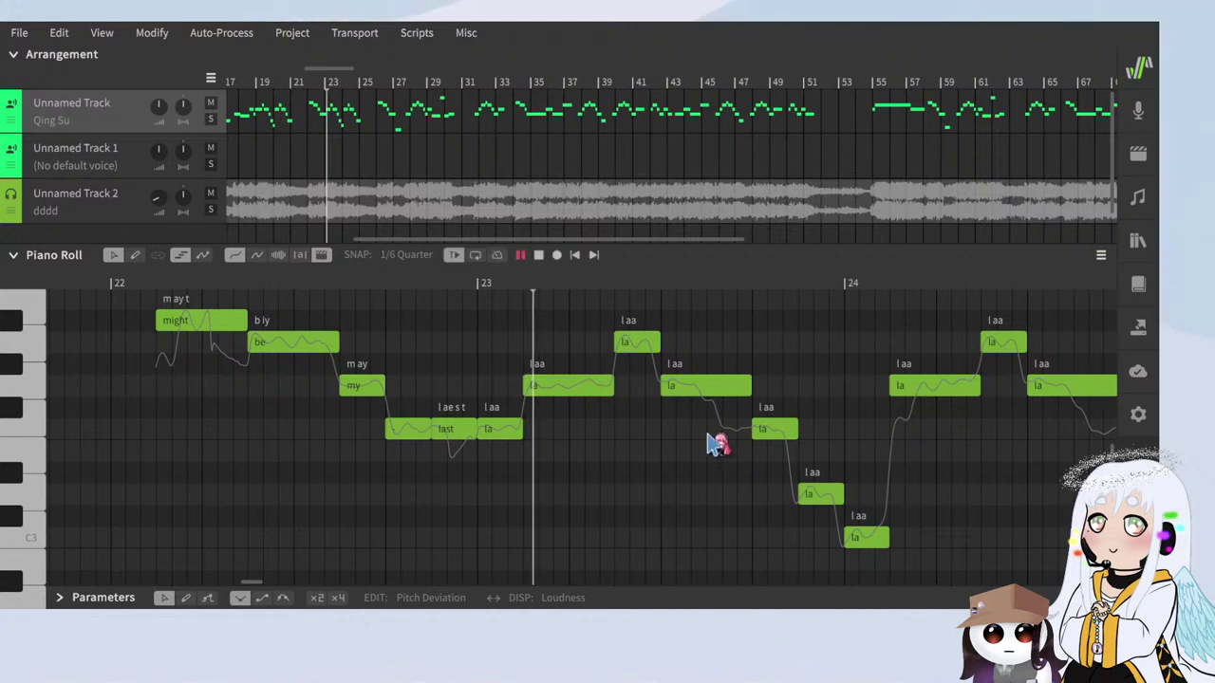
{"action": "key", "text": "space"}
Step: Set the lyrics of the four notes from the start of bar 23 to "day", "now", "'I" and "understand"
{"action": "double_click", "coordinate": [691, 387]}
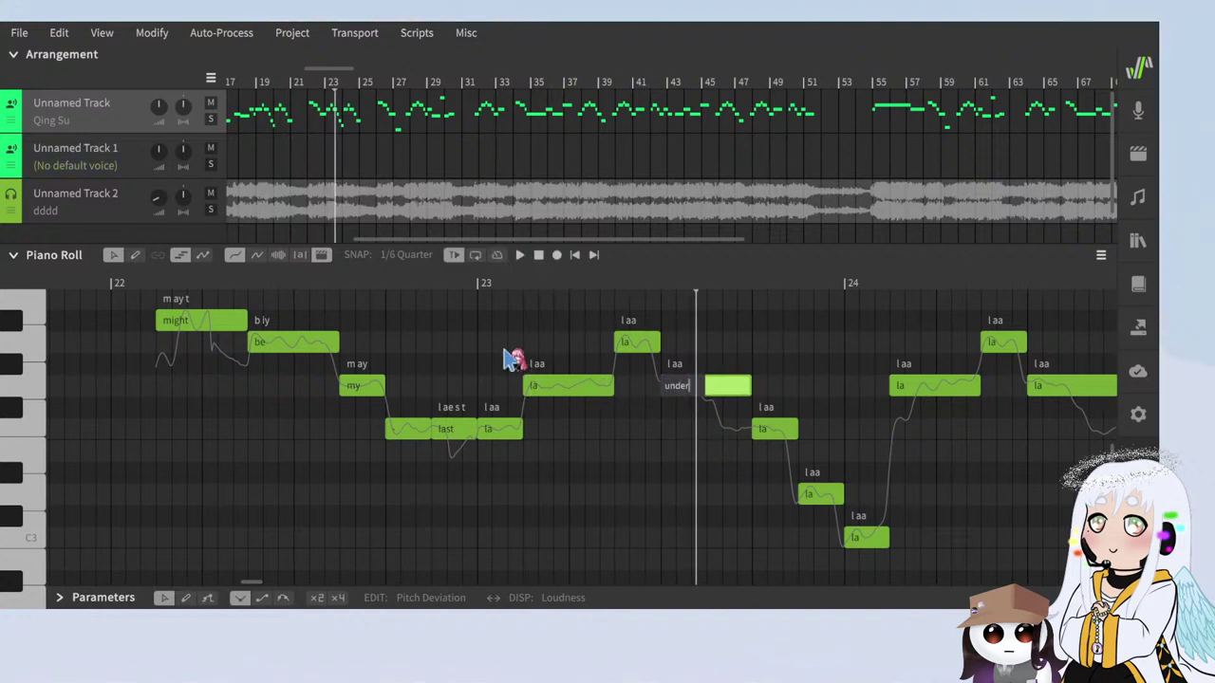
{"action": "type", "text": "understand"}
{"action": "key", "text": "Return"}
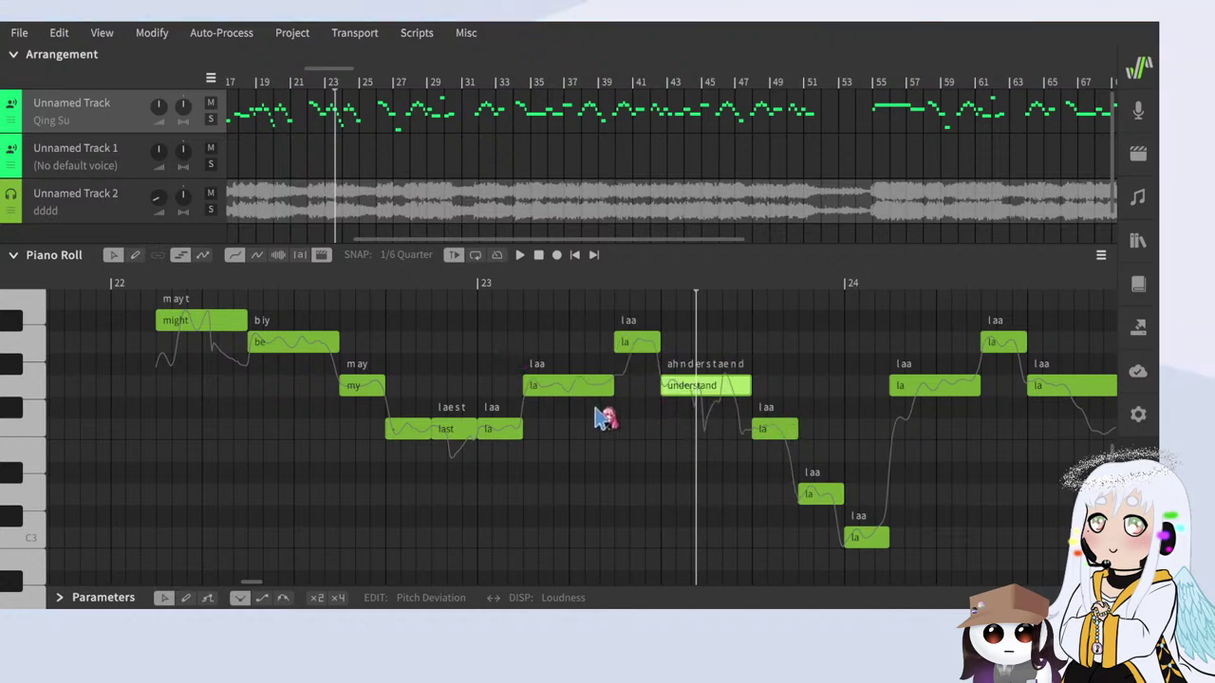
{"action": "double_click", "coordinate": [572, 389]}
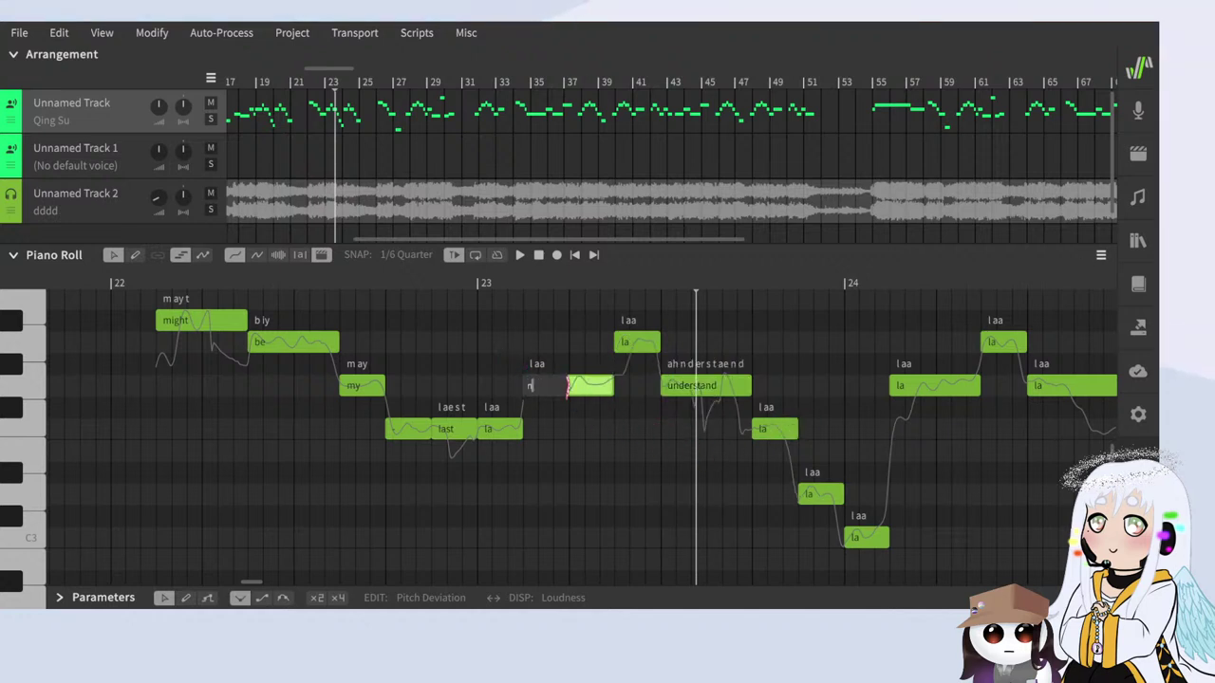
{"action": "double_click", "coordinate": [489, 429]}
{"action": "type", "text": "da"}
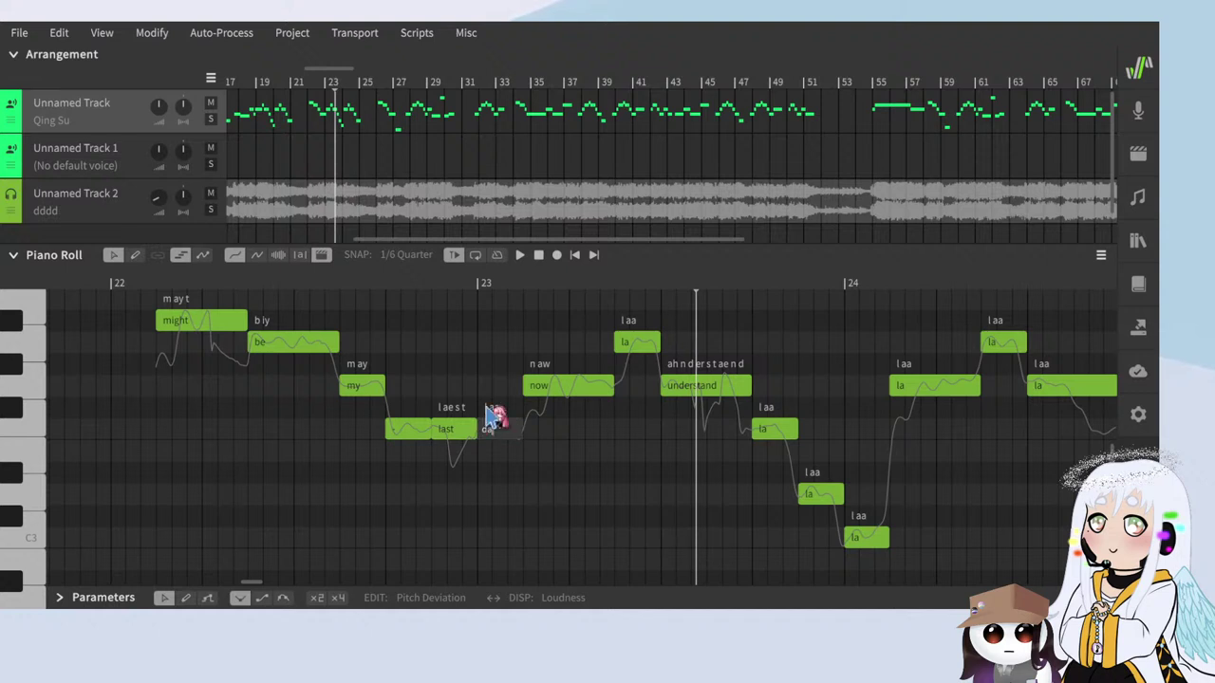
{"action": "type", "text": "y"}
{"action": "key", "text": "Return"}
{"action": "left_click", "coordinate": [634, 338]}
{"action": "type", "text": "'i"}
{"action": "key", "text": "Return"}
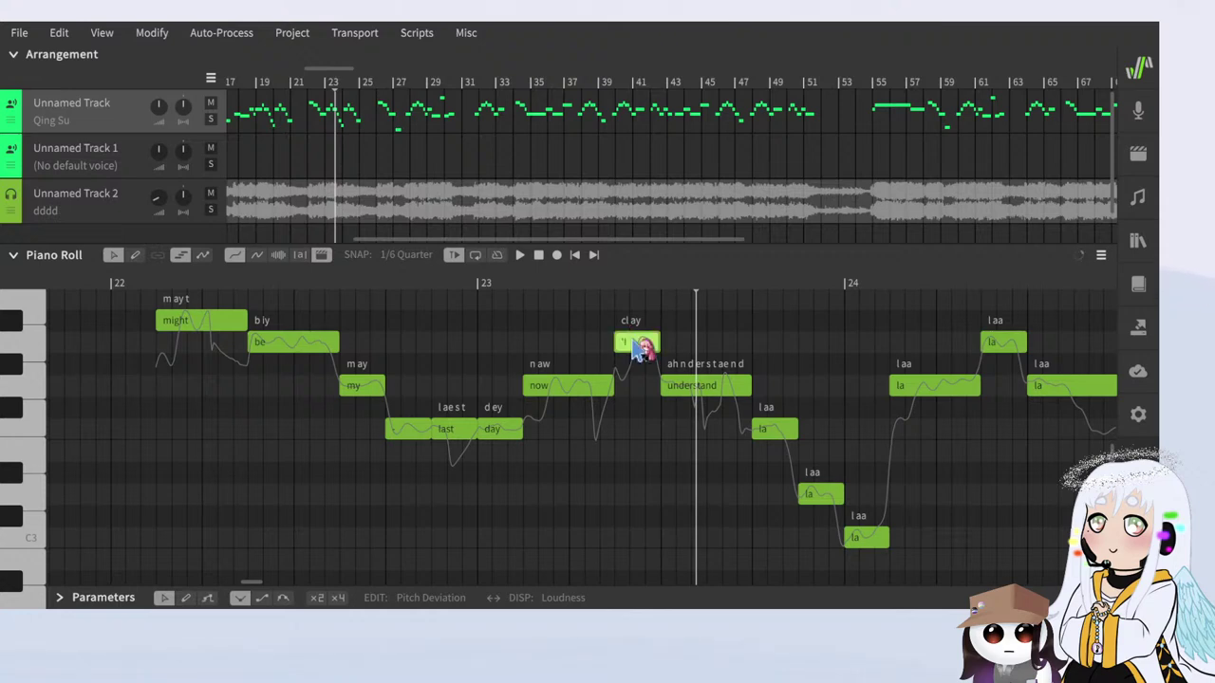
Step: Split "understand" across the two descending notes before bar 24 by setting both their lyrics to "+"
{"action": "scroll", "coordinate": [545, 379], "scroll_direction": "down", "scroll_amount": 4}
{"action": "scroll", "coordinate": [724, 429], "scroll_direction": "up", "scroll_amount": 5}
{"action": "left_click", "coordinate": [636, 425]}
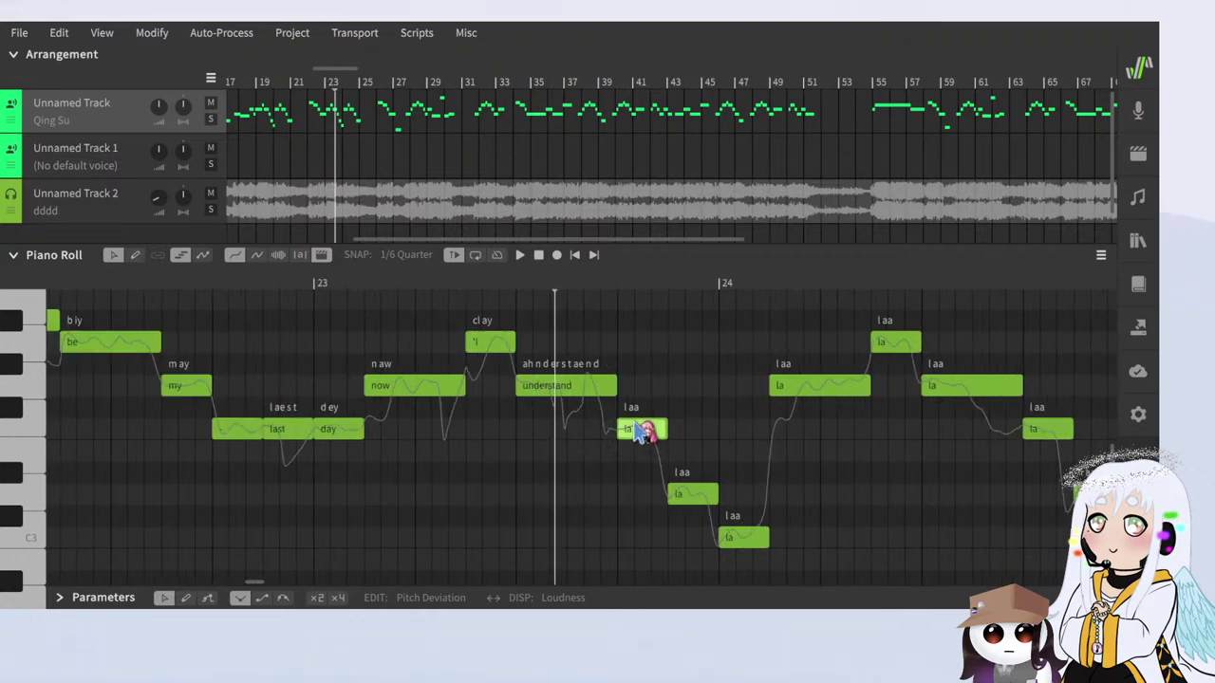
{"action": "type", "text": "+"}
{"action": "key", "text": "Return"}
{"action": "scroll", "coordinate": [638, 433], "scroll_direction": "down", "scroll_amount": 4}
{"action": "scroll", "coordinate": [711, 499], "scroll_direction": "up", "scroll_amount": 5}
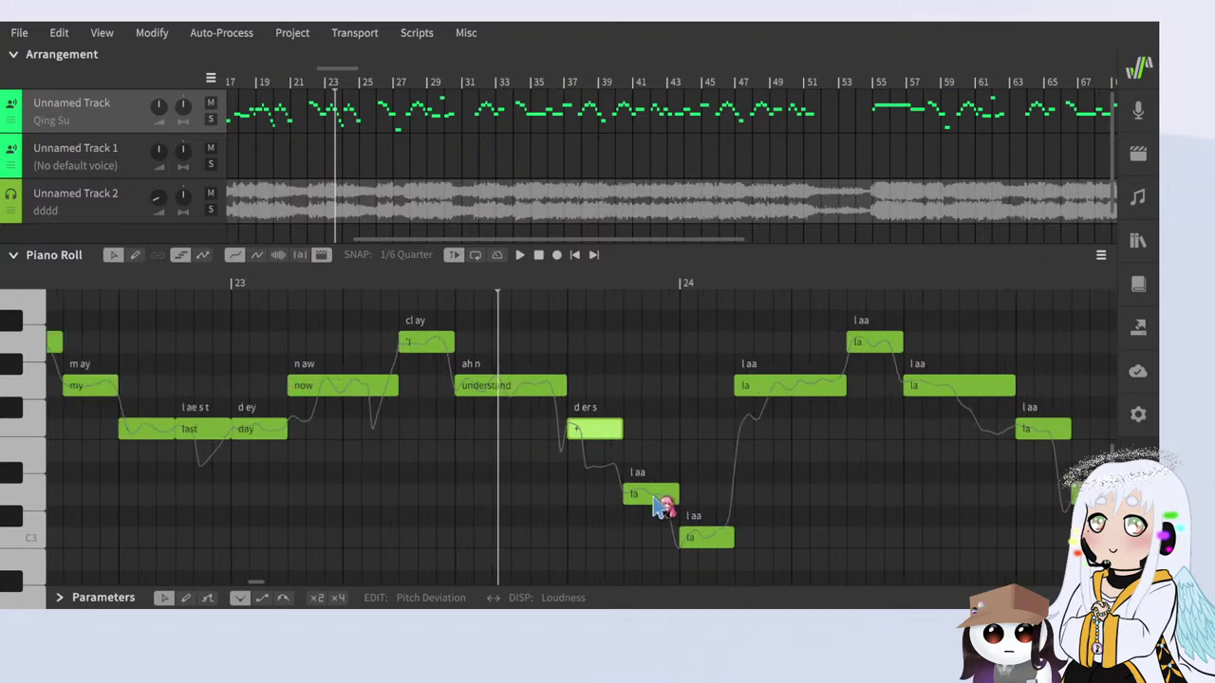
{"action": "double_click", "coordinate": [654, 497]}
{"action": "type", "text": "+"}
{"action": "key", "text": "Return"}
Step: Set the lyrics of the first two notes of bar 24 to "it" and "might"
{"action": "scroll", "coordinate": [685, 515], "scroll_direction": "down", "scroll_amount": 5}
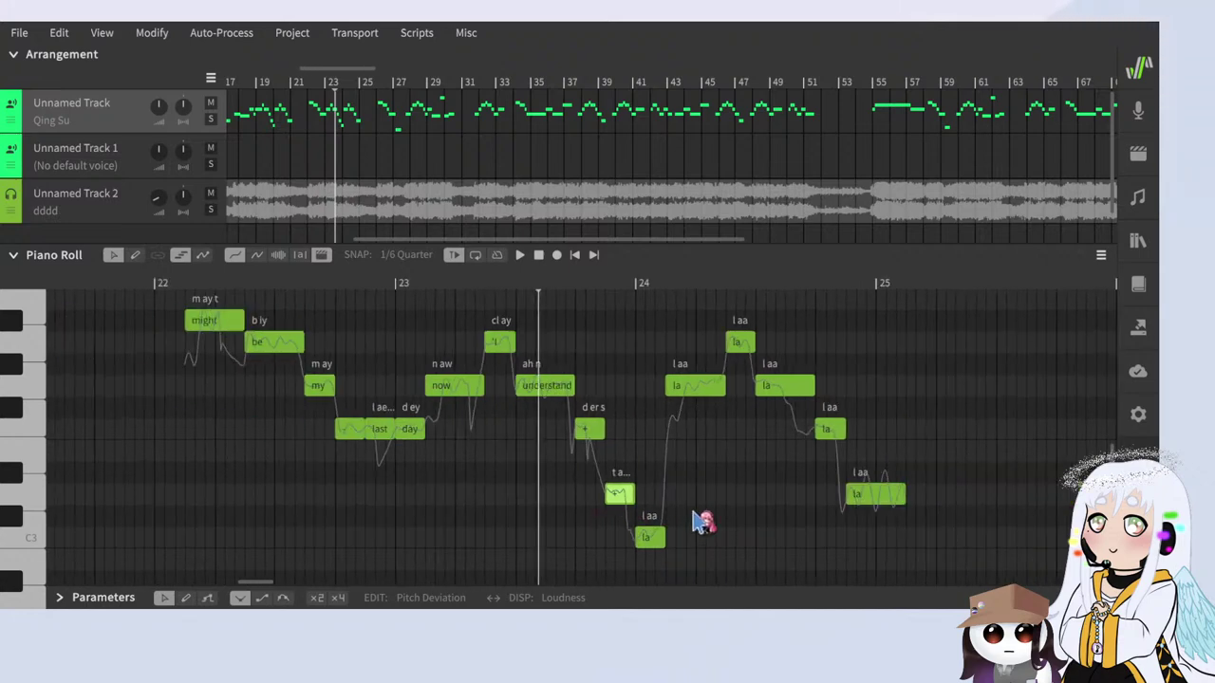
{"action": "scroll", "coordinate": [773, 528], "scroll_direction": "up", "scroll_amount": 5}
{"action": "scroll", "coordinate": [567, 402], "scroll_direction": "down", "scroll_amount": 1}
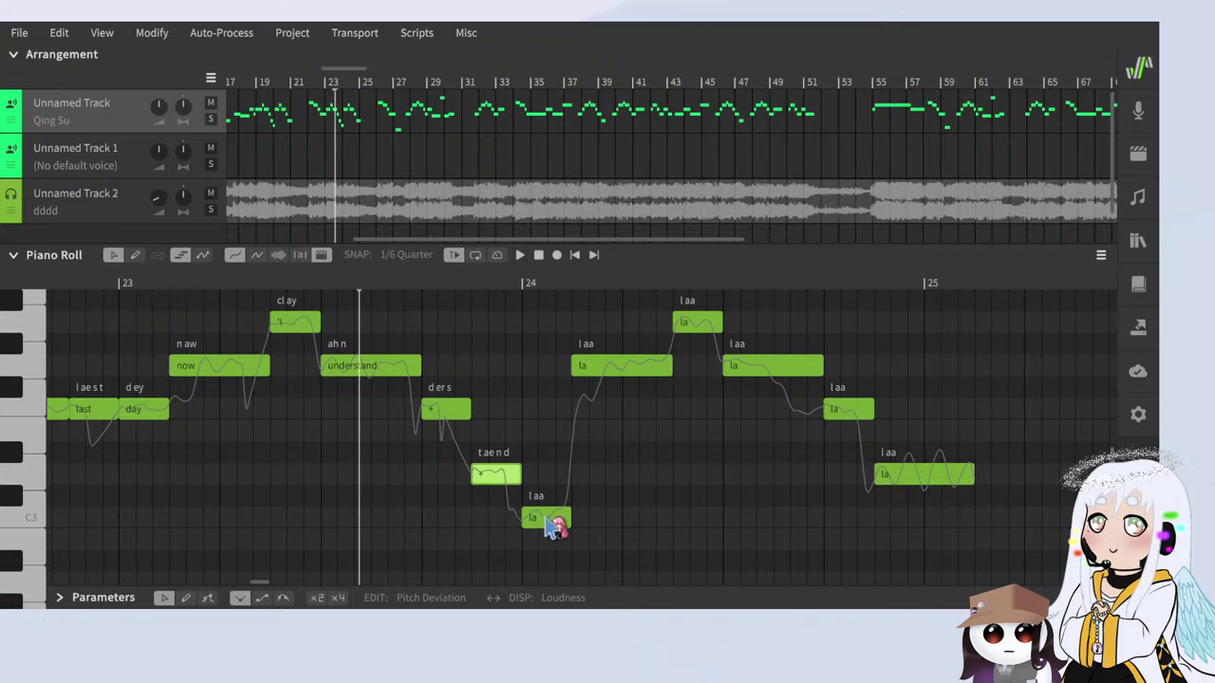
{"action": "left_click", "coordinate": [547, 518]}
{"action": "type", "text": "it"}
{"action": "key", "text": "Return"}
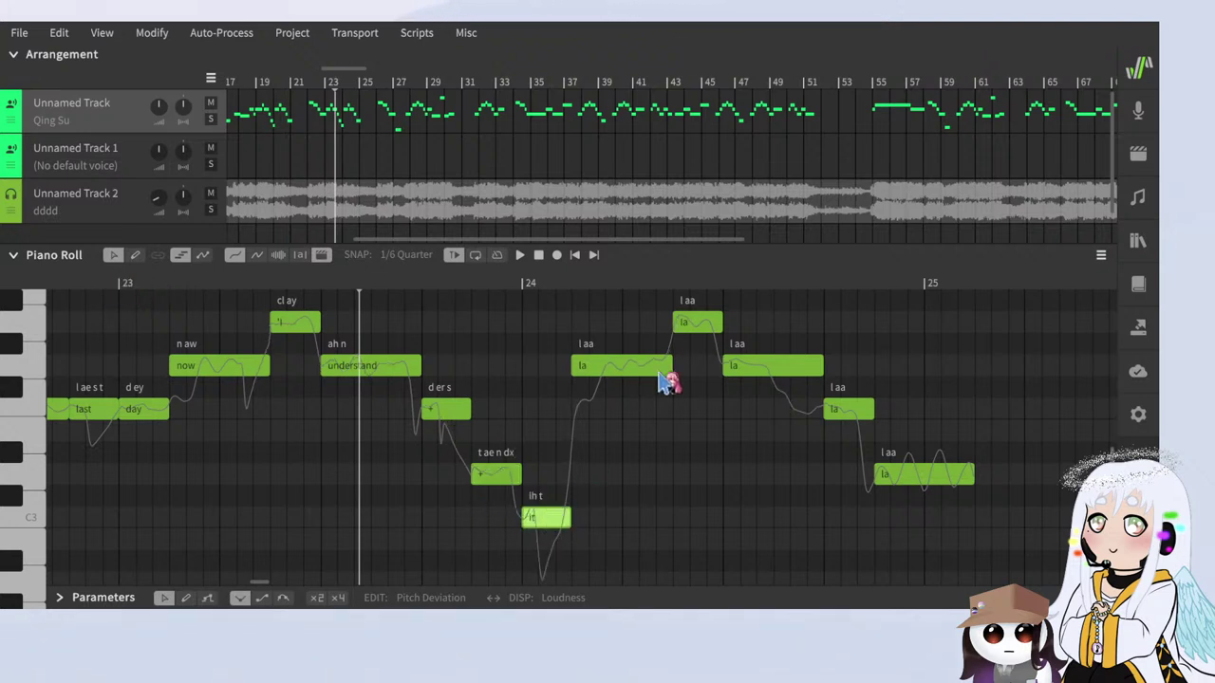
{"action": "double_click", "coordinate": [623, 366]}
{"action": "type", "text": "might"}
{"action": "key", "text": "Return"}
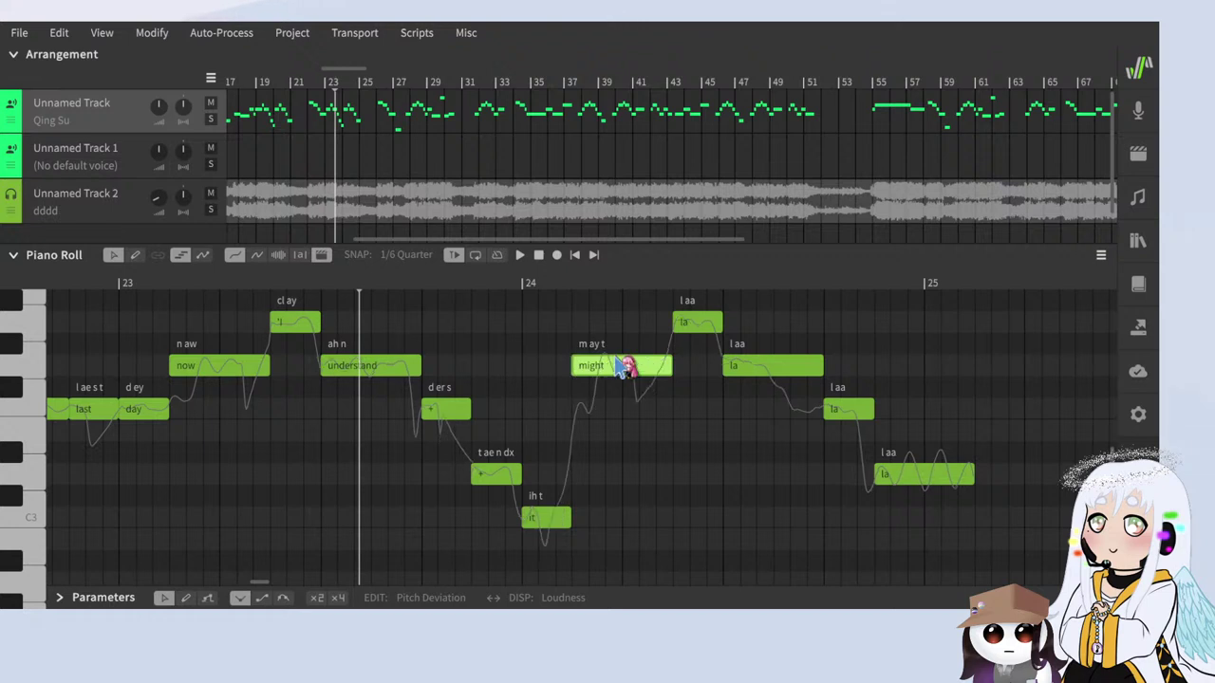
Step: Set the lyrics of the four notes following "might" in bar 24 to "be", "my", "last" and "day"
{"action": "double_click", "coordinate": [691, 324]}
{"action": "type", "text": "be"}
{"action": "key", "text": "Return"}
{"action": "double_click", "coordinate": [748, 366]}
{"action": "type", "text": "my"}
{"action": "key", "text": "Return"}
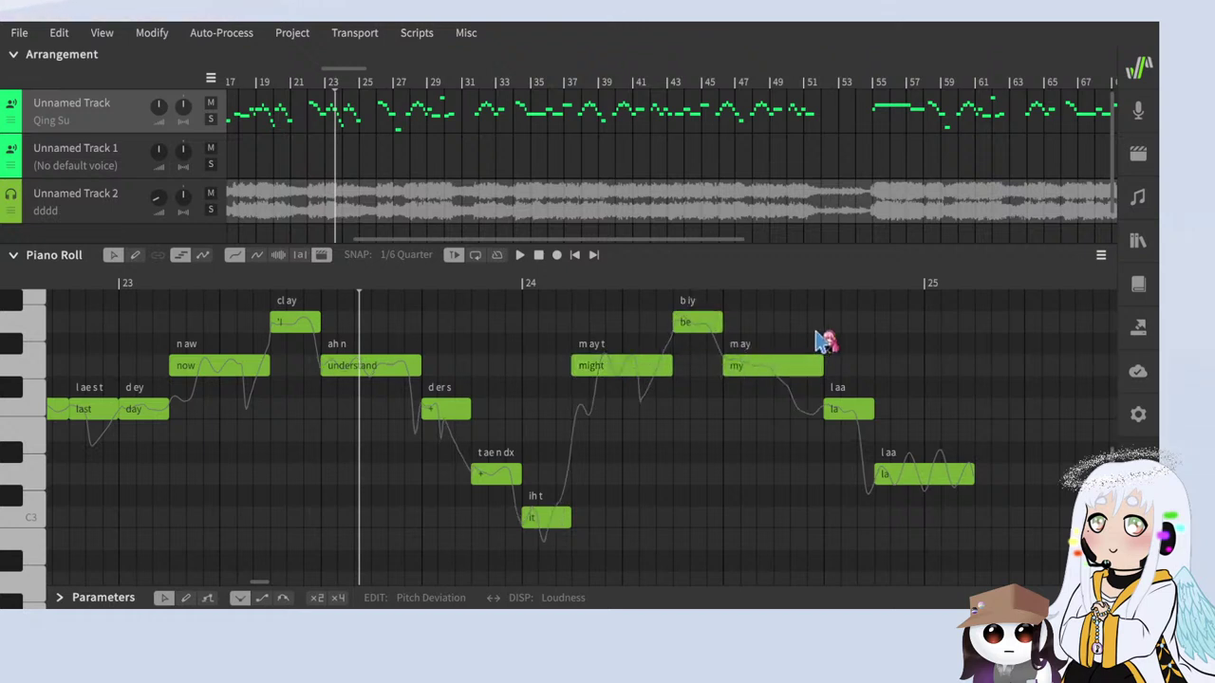
{"action": "double_click", "coordinate": [854, 411]}
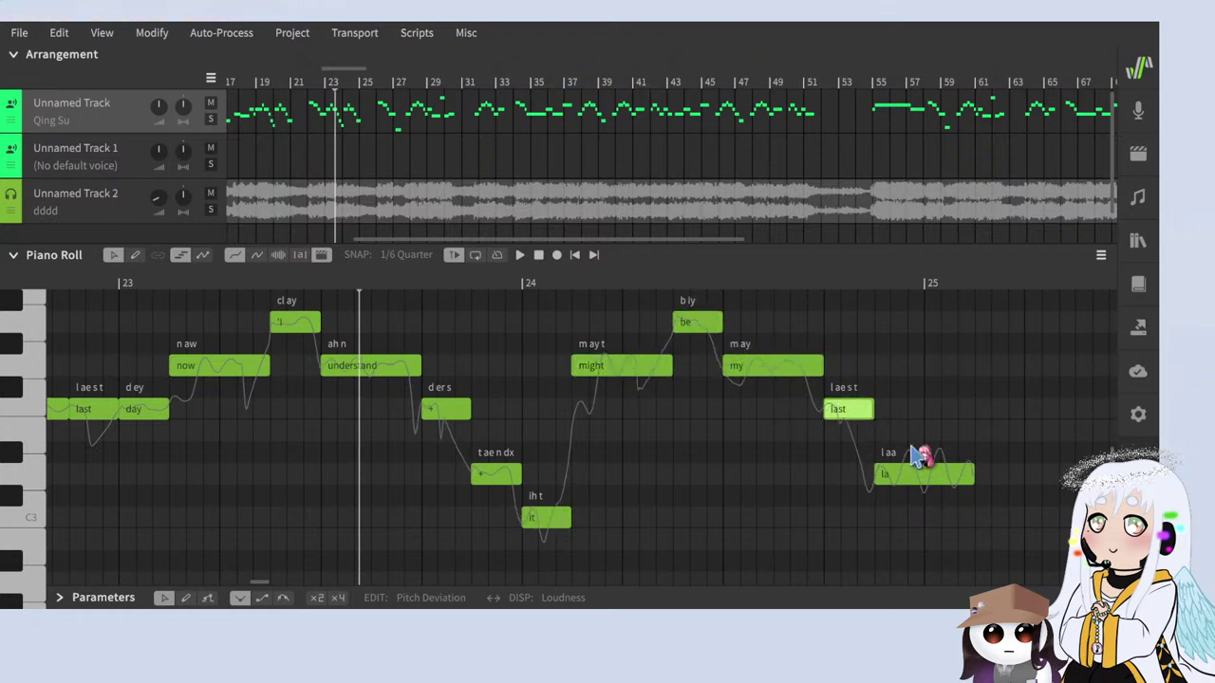
{"action": "double_click", "coordinate": [906, 474]}
{"action": "type", "text": "day"}
{"action": "key", "text": "Return"}
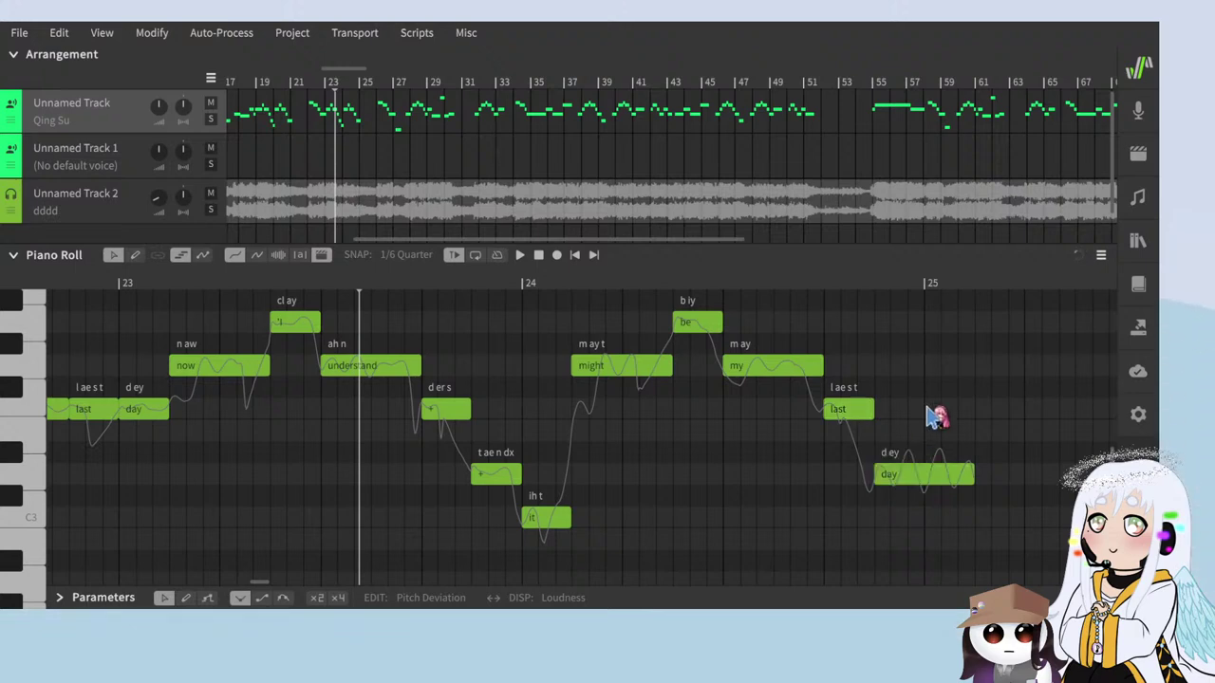
Step: Play back the "now I understand it might be my last day" phrase and continue through the notes of bar 26
{"action": "scroll", "coordinate": [934, 417], "scroll_direction": "down", "scroll_amount": 2}
{"action": "left_click", "coordinate": [332, 283]}
{"action": "scroll", "coordinate": [576, 477], "scroll_direction": "up", "scroll_amount": 2}
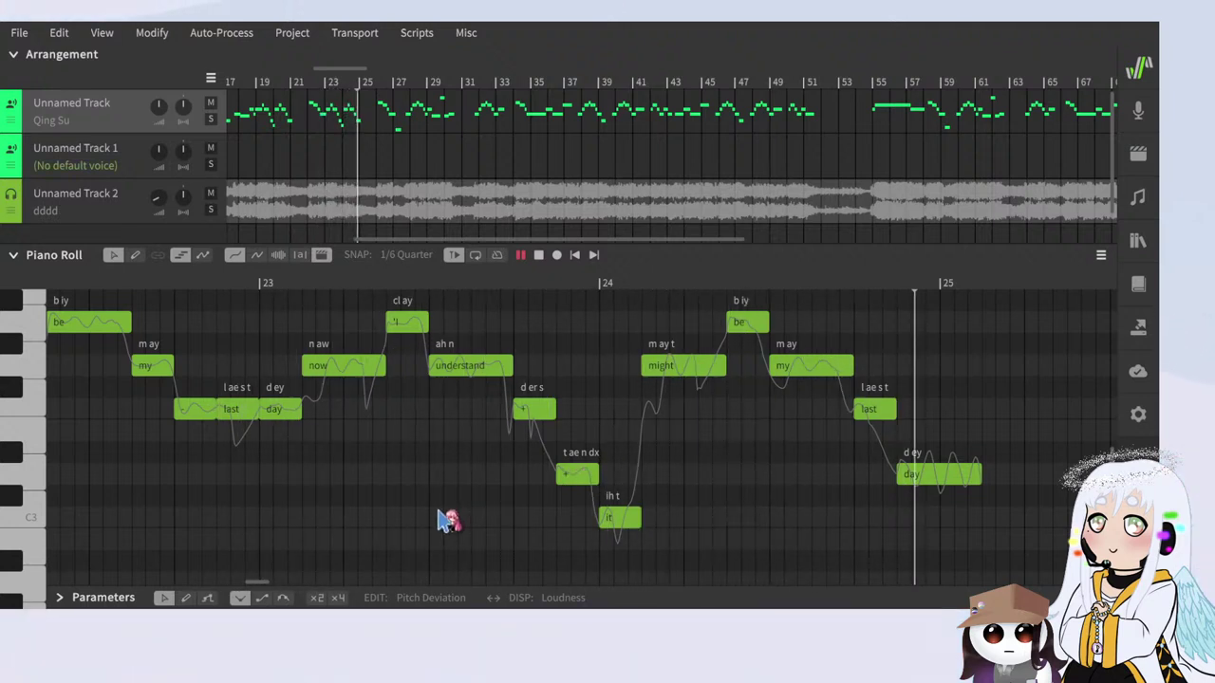
{"action": "scroll", "coordinate": [313, 474], "scroll_direction": "down", "scroll_amount": 3}
{"action": "scroll", "coordinate": [724, 515], "scroll_direction": "up", "scroll_amount": 2}
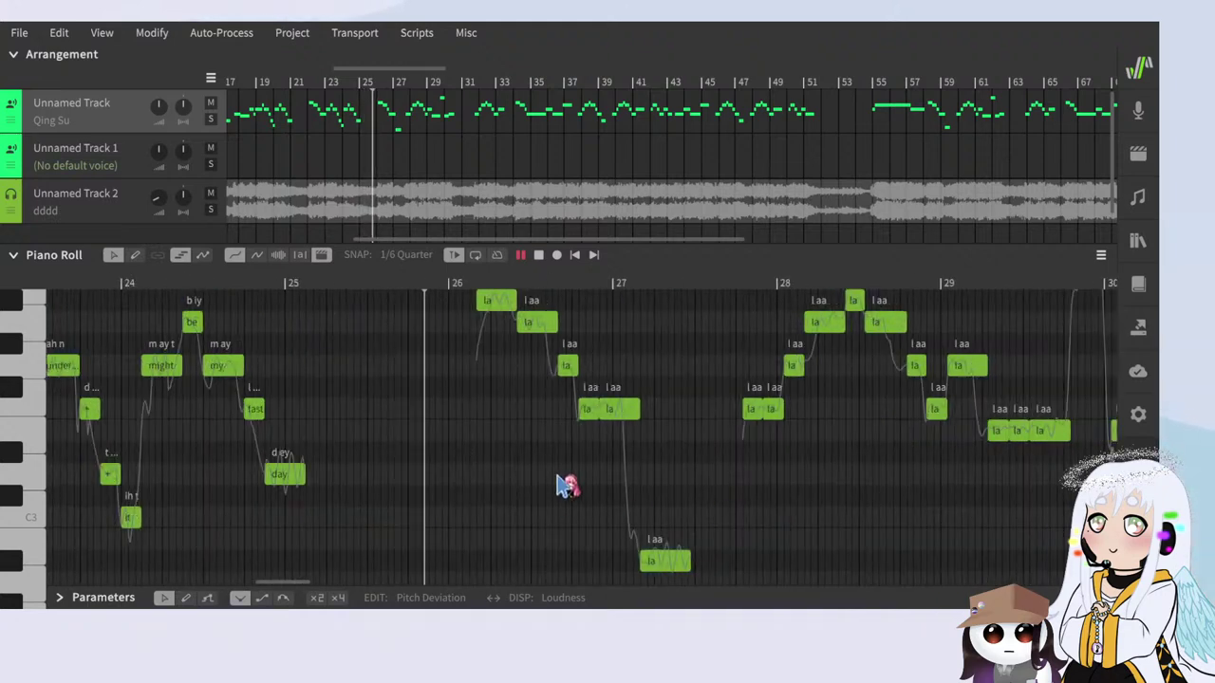
{"action": "scroll", "coordinate": [610, 488], "scroll_direction": "up", "scroll_amount": 3}
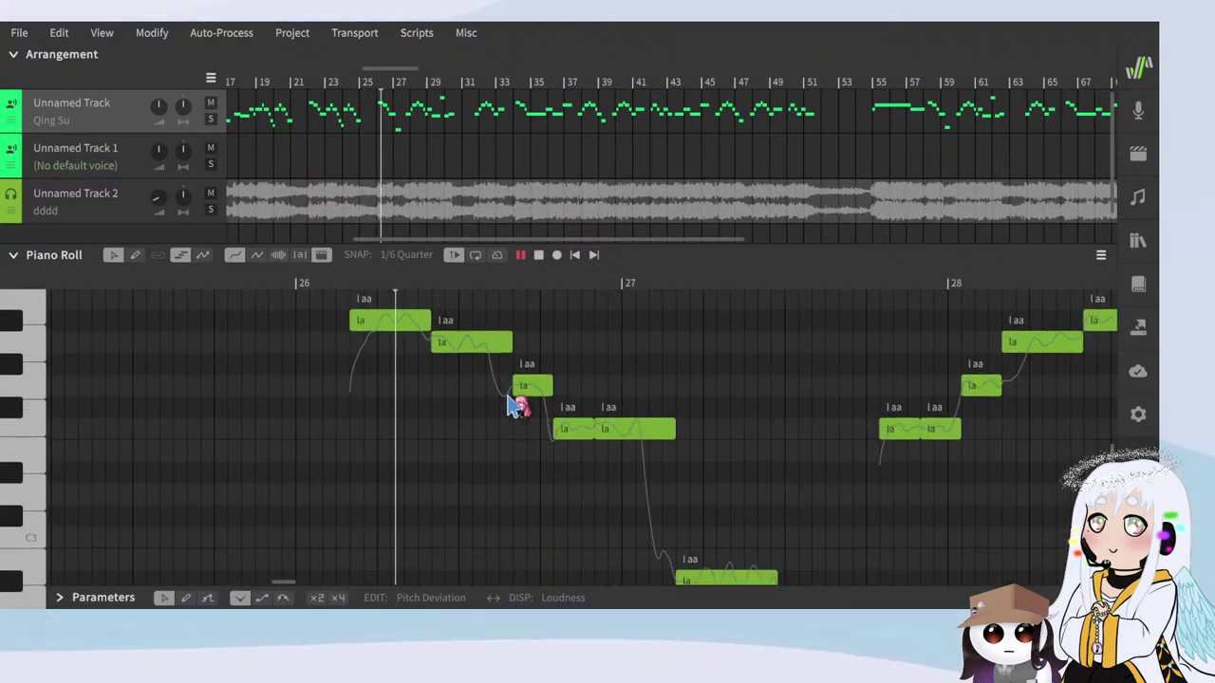
{"action": "key", "text": "space"}
Step: Set the lyrics of the first three notes of bar 26 to "might", "be" and "my"
{"action": "left_click", "coordinate": [407, 330]}
{"action": "double_click", "coordinate": [400, 323]}
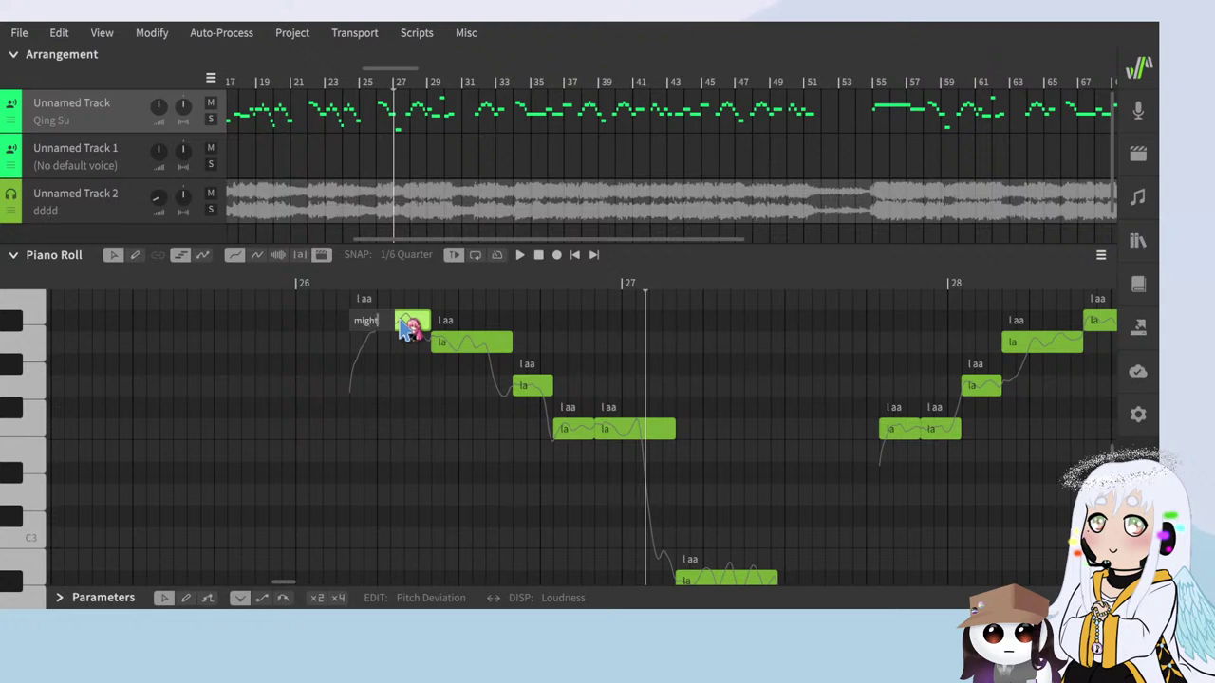
{"action": "key", "text": "Tab"}
{"action": "type", "text": "be"}
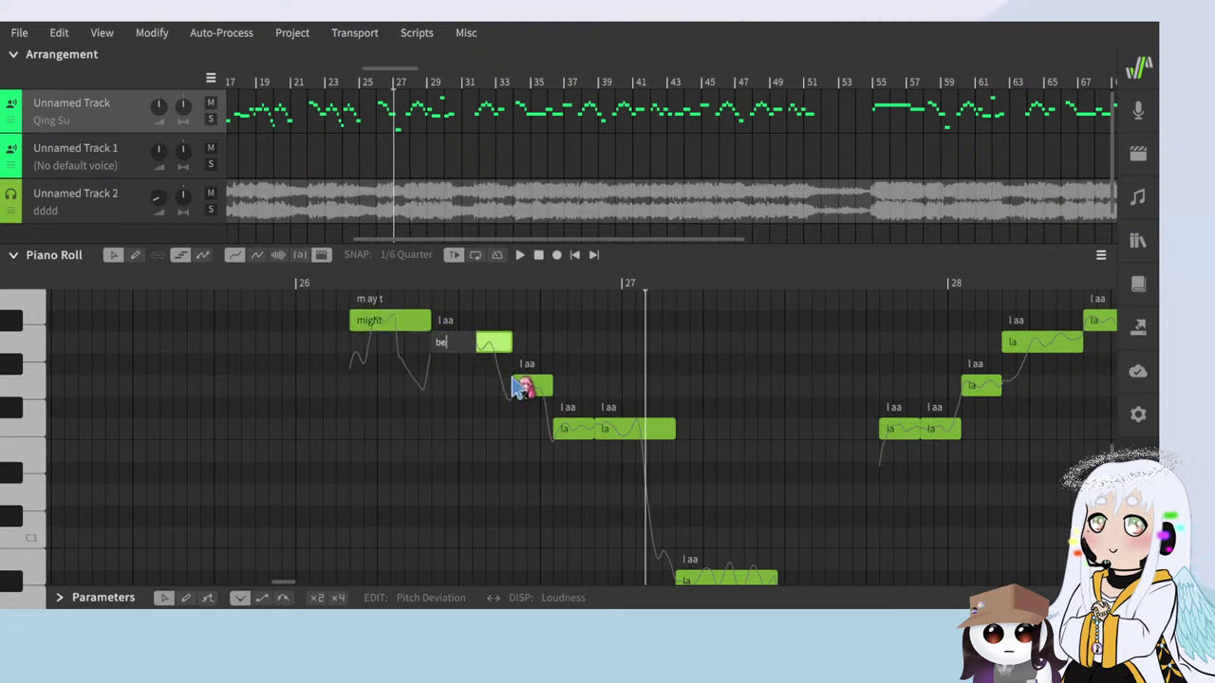
{"action": "key", "text": "Tab"}
{"action": "type", "text": "my"}
{"action": "key", "text": "Tab"}
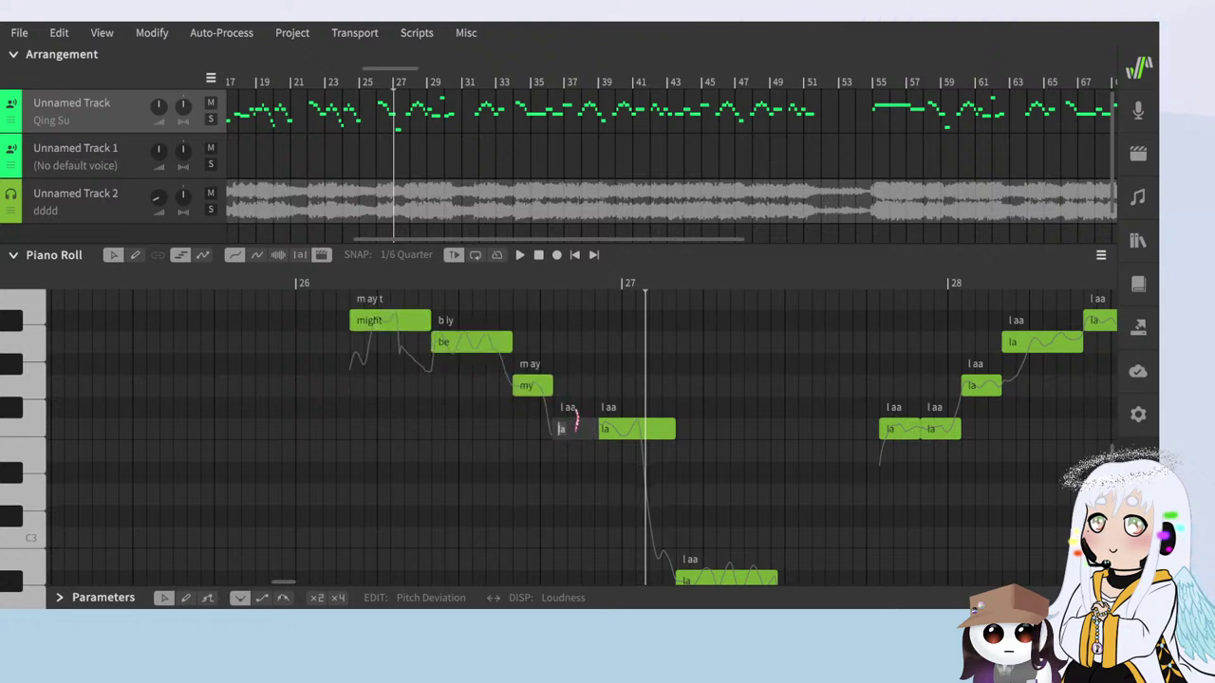
Step: Set the lyrics of the three notes after "my" to "-", "last" and "day", ending on the low note in bar 27
{"action": "type", "text": "0"}
{"action": "key", "text": "BackSpace"}
{"action": "type", "text": "-"}
{"action": "left_click", "coordinate": [701, 399]}
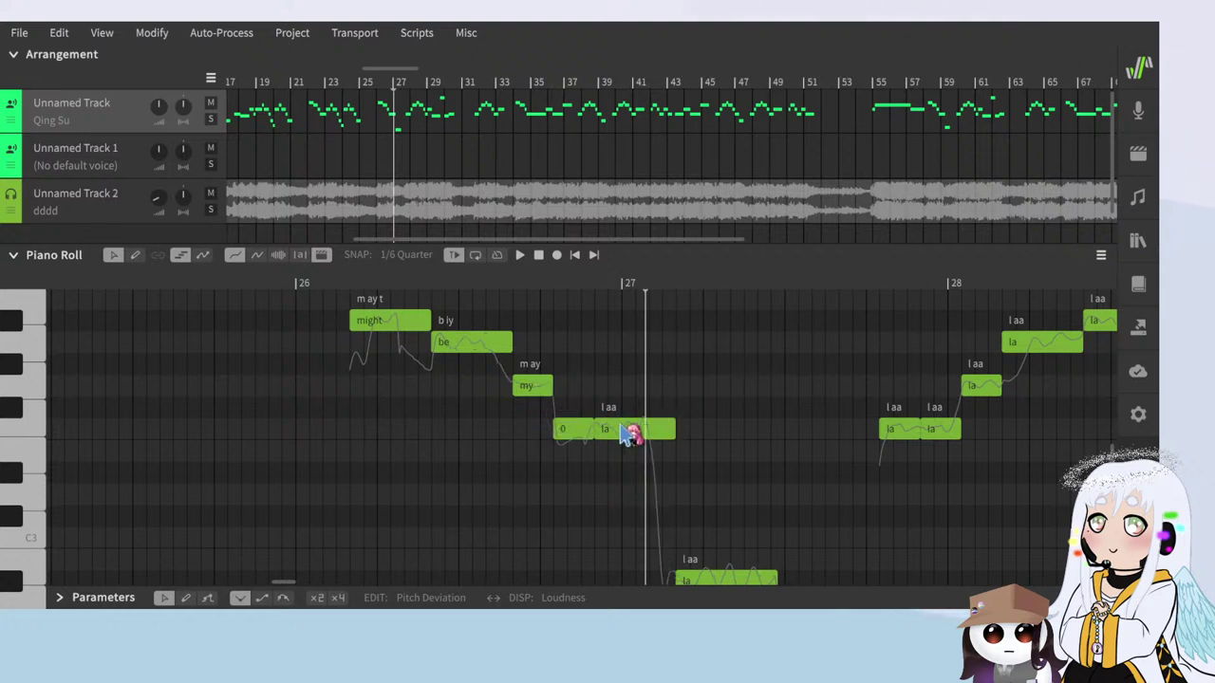
{"action": "double_click", "coordinate": [646, 427]}
{"action": "type", "text": "last"}
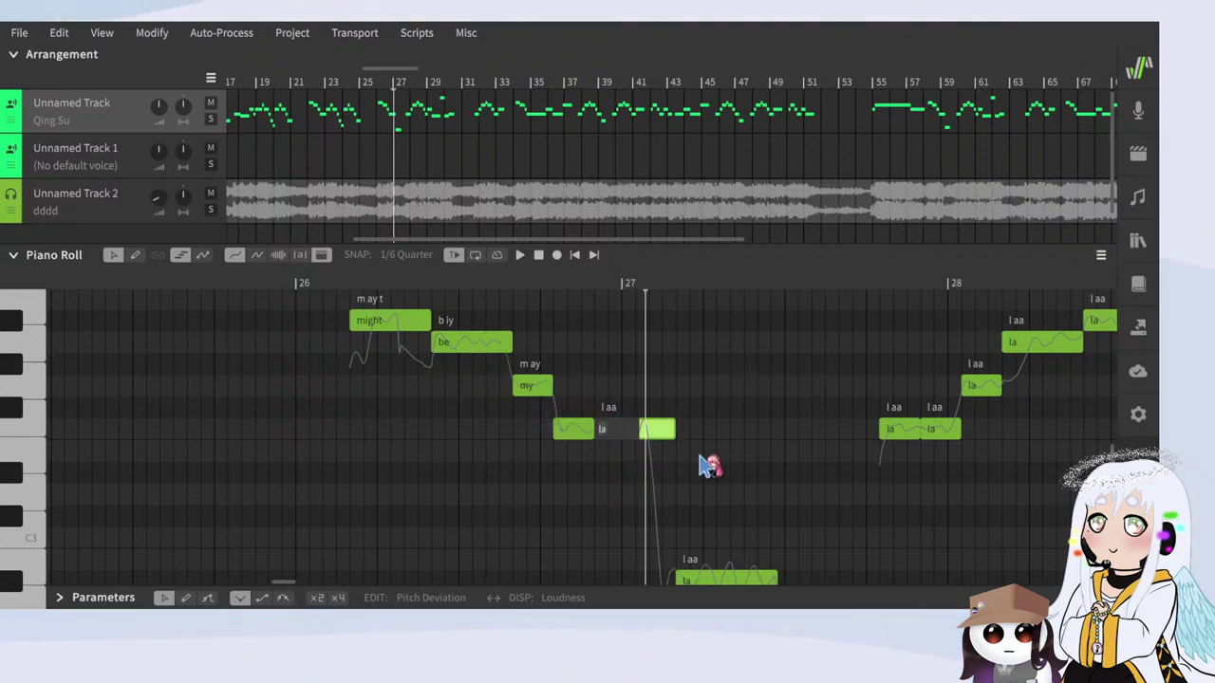
{"action": "key", "text": "Return"}
{"action": "scroll", "coordinate": [707, 465], "scroll_direction": "down", "scroll_amount": 1}
{"action": "double_click", "coordinate": [731, 532]}
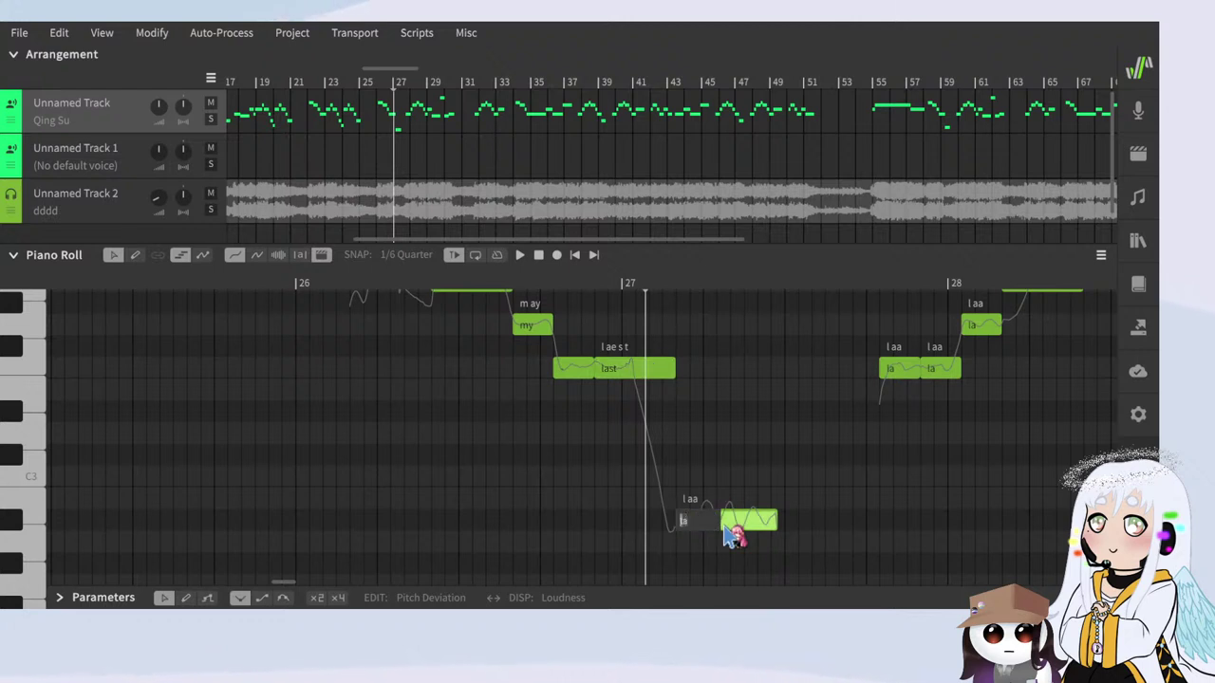
{"action": "type", "text": "day"}
{"action": "key", "text": "Return"}
{"action": "scroll", "coordinate": [352, 304], "scroll_direction": "up", "scroll_amount": 1}
Step: Play back the bar 26 "might be my last day" phrase and on to the start of bar 28
{"action": "key", "text": "space"}
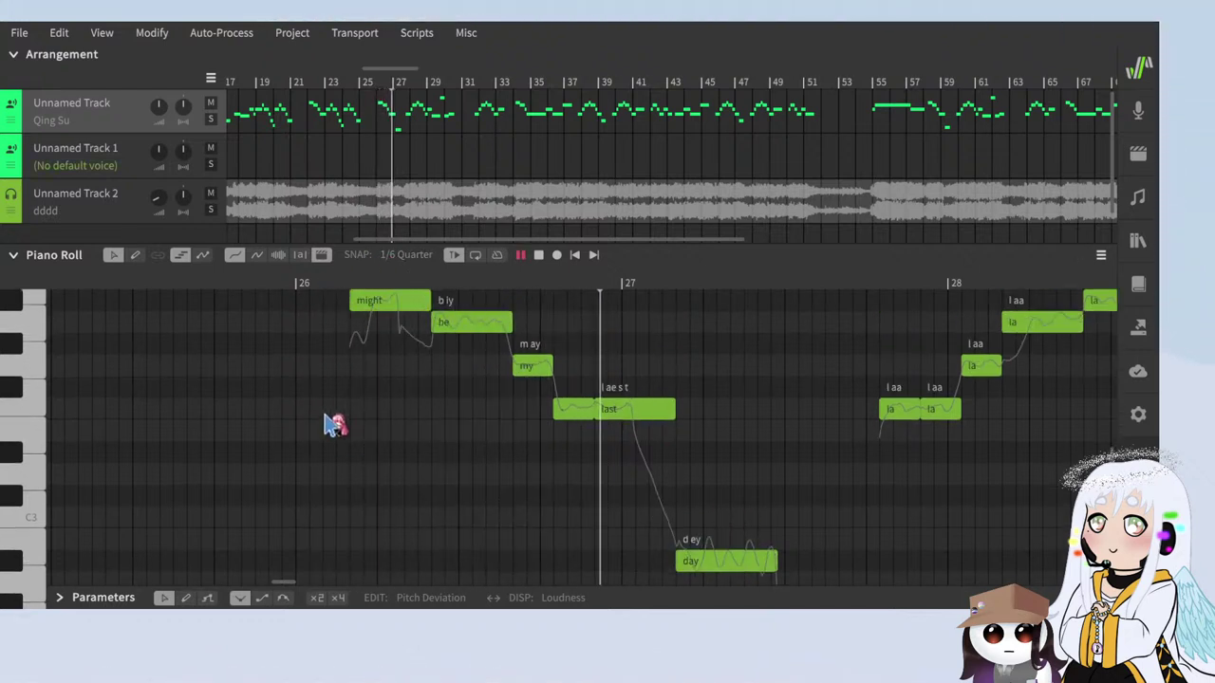
{"action": "scroll", "coordinate": [350, 429], "scroll_direction": "down", "scroll_amount": 3}
{"action": "scroll", "coordinate": [293, 461], "scroll_direction": "down", "scroll_amount": 5}
{"action": "scroll", "coordinate": [656, 466], "scroll_direction": "up", "scroll_amount": 5}
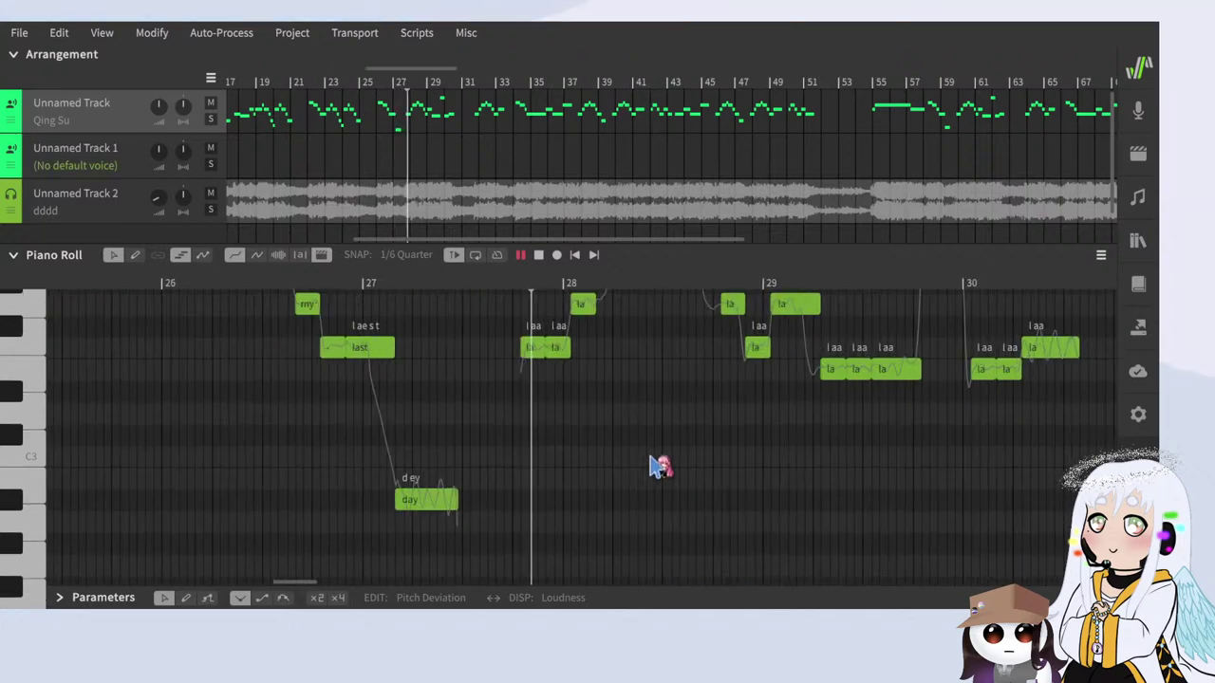
{"action": "key", "text": "space"}
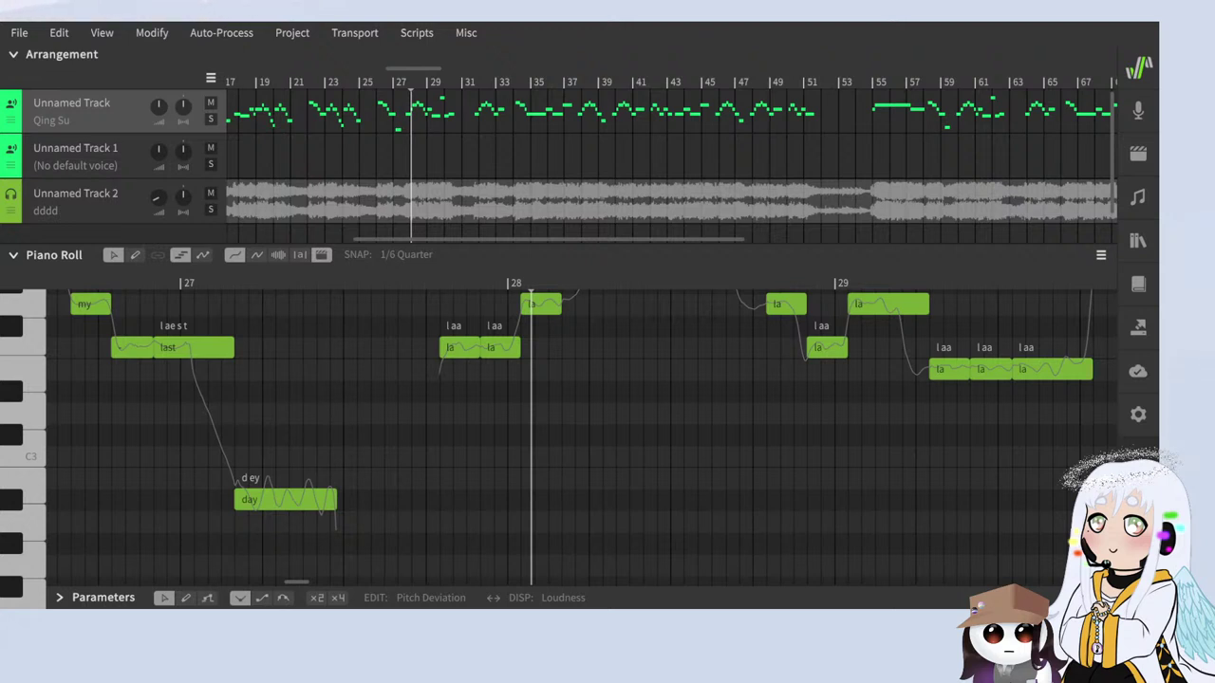
{"action": "scroll", "coordinate": [302, 381], "scroll_direction": "up", "scroll_amount": 1}
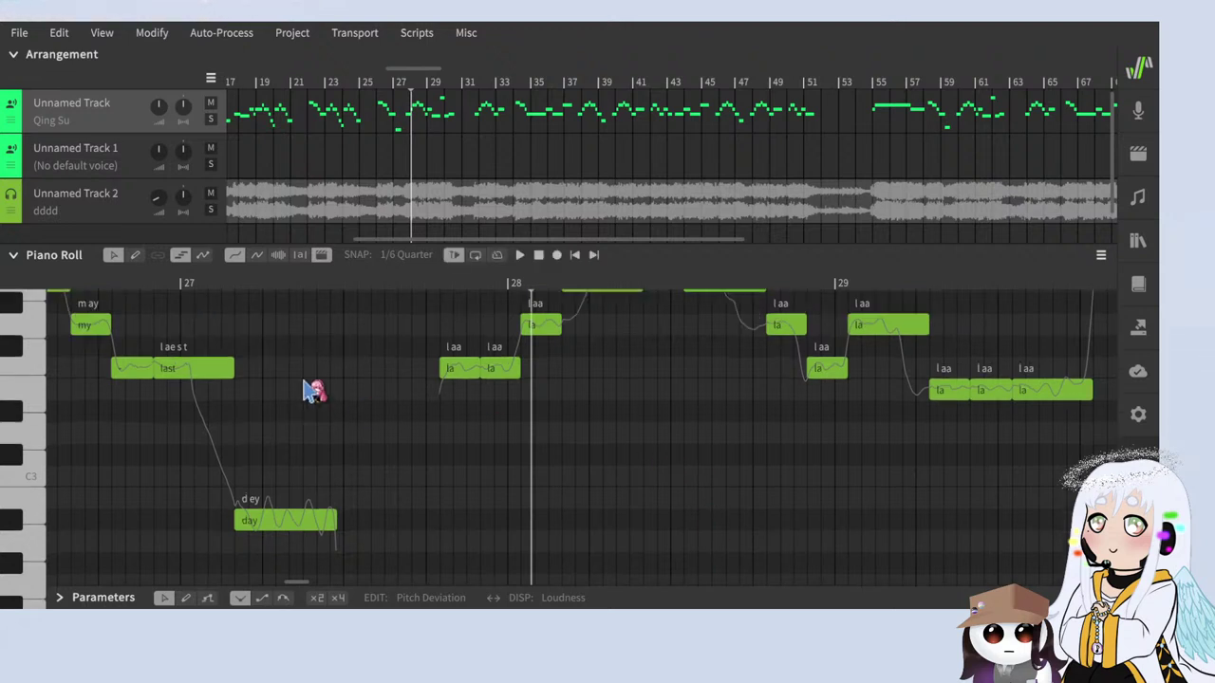
{"action": "scroll", "coordinate": [301, 381], "scroll_direction": "down", "scroll_amount": 2}
{"action": "scroll", "coordinate": [459, 433], "scroll_direction": "up", "scroll_amount": 1}
{"action": "scroll", "coordinate": [427, 443], "scroll_direction": "up", "scroll_amount": 1}
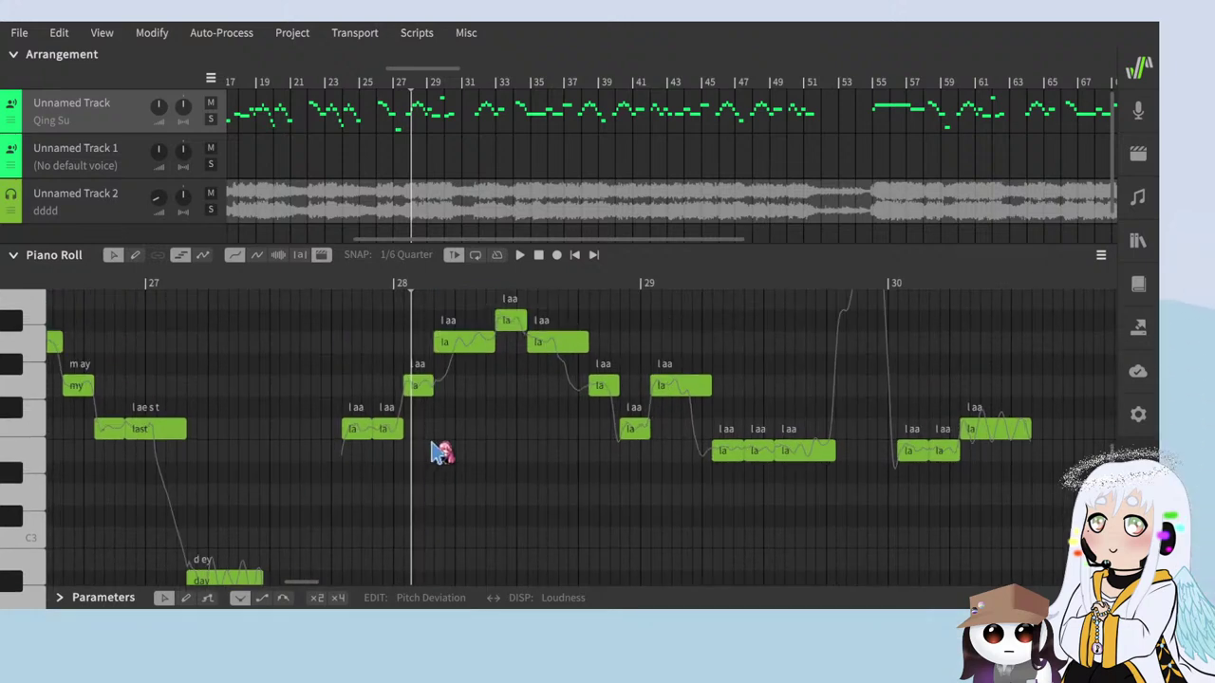
{"action": "scroll", "coordinate": [442, 453], "scroll_direction": "down", "scroll_amount": 1, "text": "ctrl"}
{"action": "scroll", "coordinate": [442, 453], "scroll_direction": "up", "scroll_amount": 1}
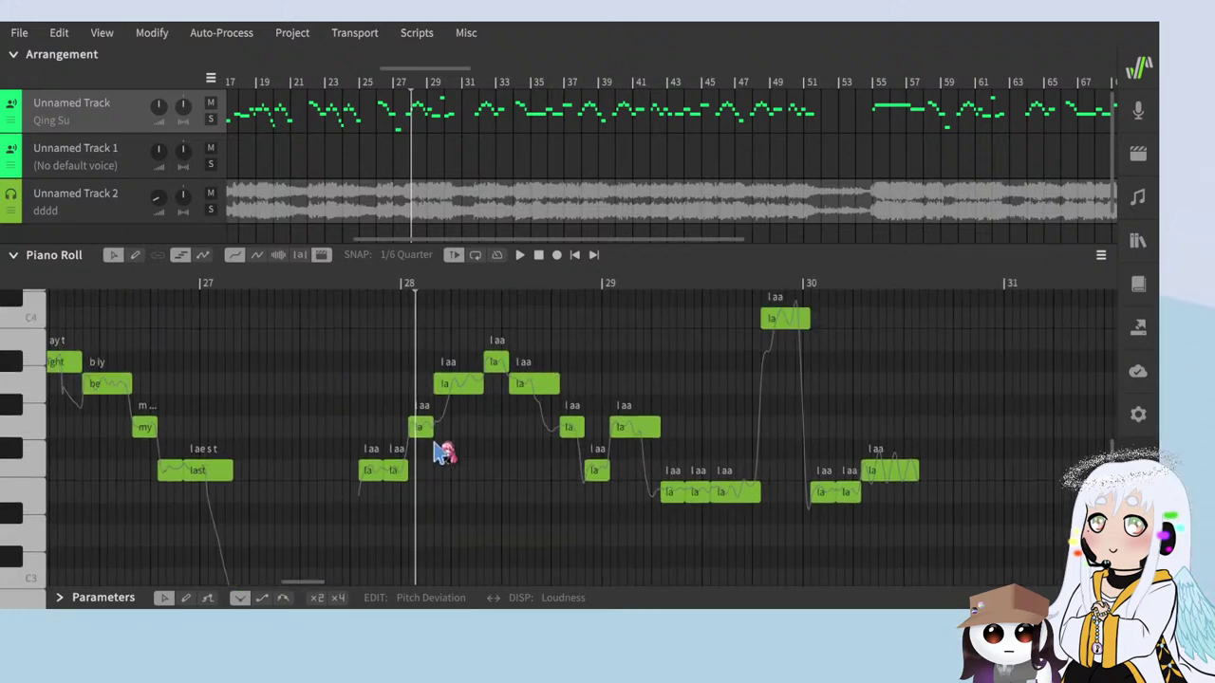
Step: Set the lyrics of the two notes just before bar 28 to "so" and "what"
{"action": "scroll", "coordinate": [491, 434], "scroll_direction": "down", "scroll_amount": 1, "text": "ctrl"}
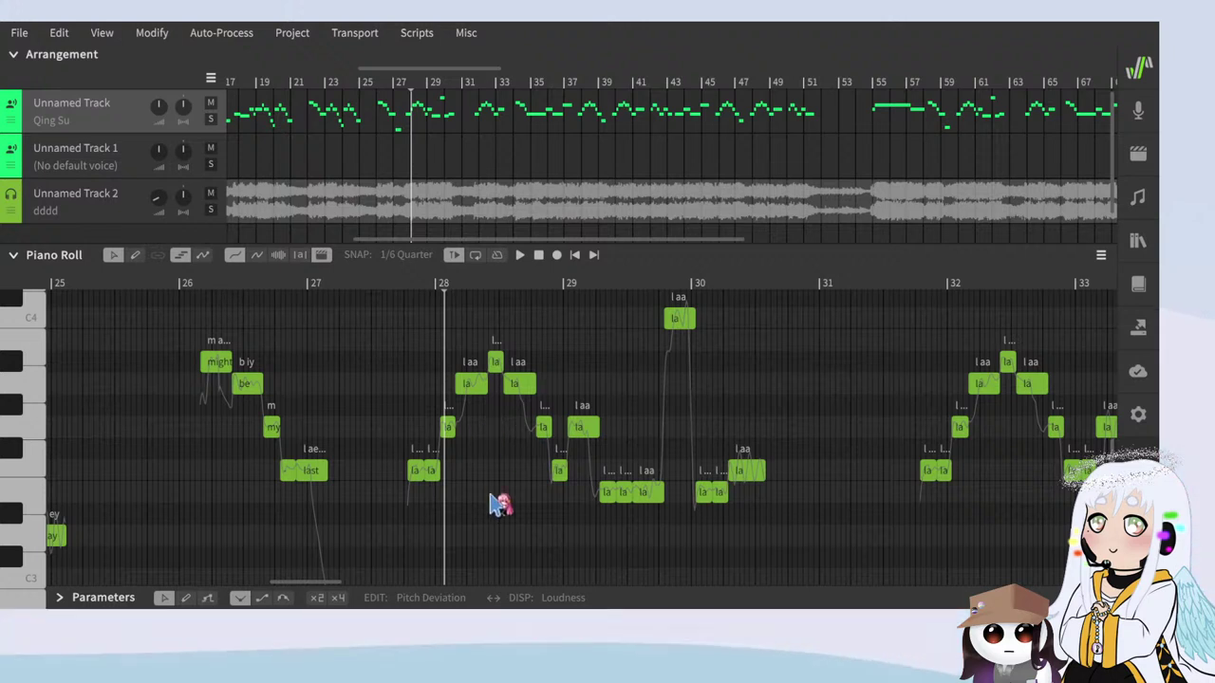
{"action": "scroll", "coordinate": [493, 500], "scroll_direction": "up", "scroll_amount": 1, "text": "ctrl"}
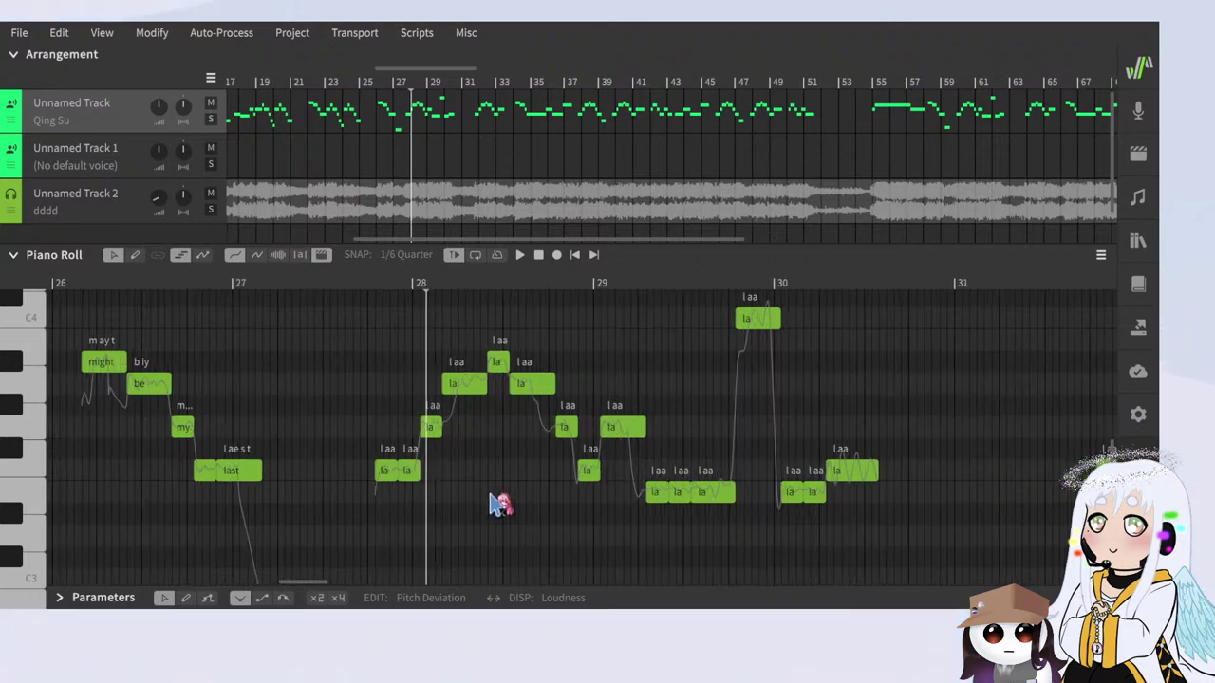
{"action": "scroll", "coordinate": [433, 393], "scroll_direction": "up", "scroll_amount": 1, "text": "ctrl"}
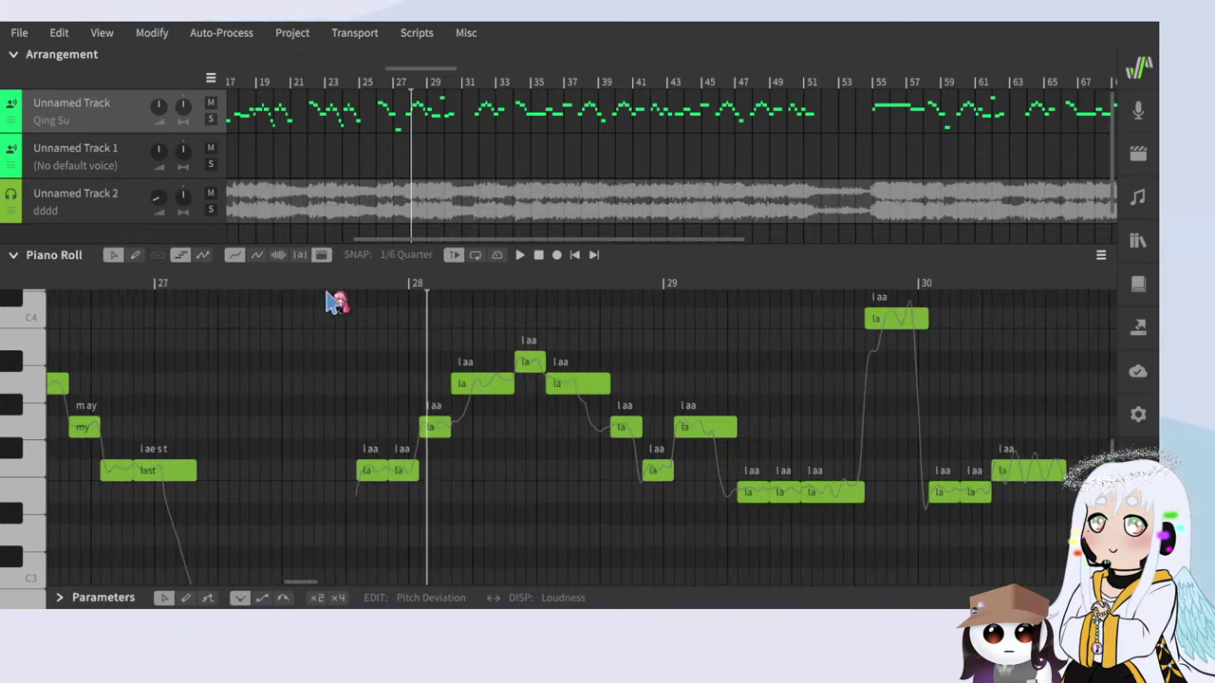
{"action": "left_click", "coordinate": [328, 284]}
{"action": "scroll", "coordinate": [407, 455], "scroll_direction": "down", "scroll_amount": 1}
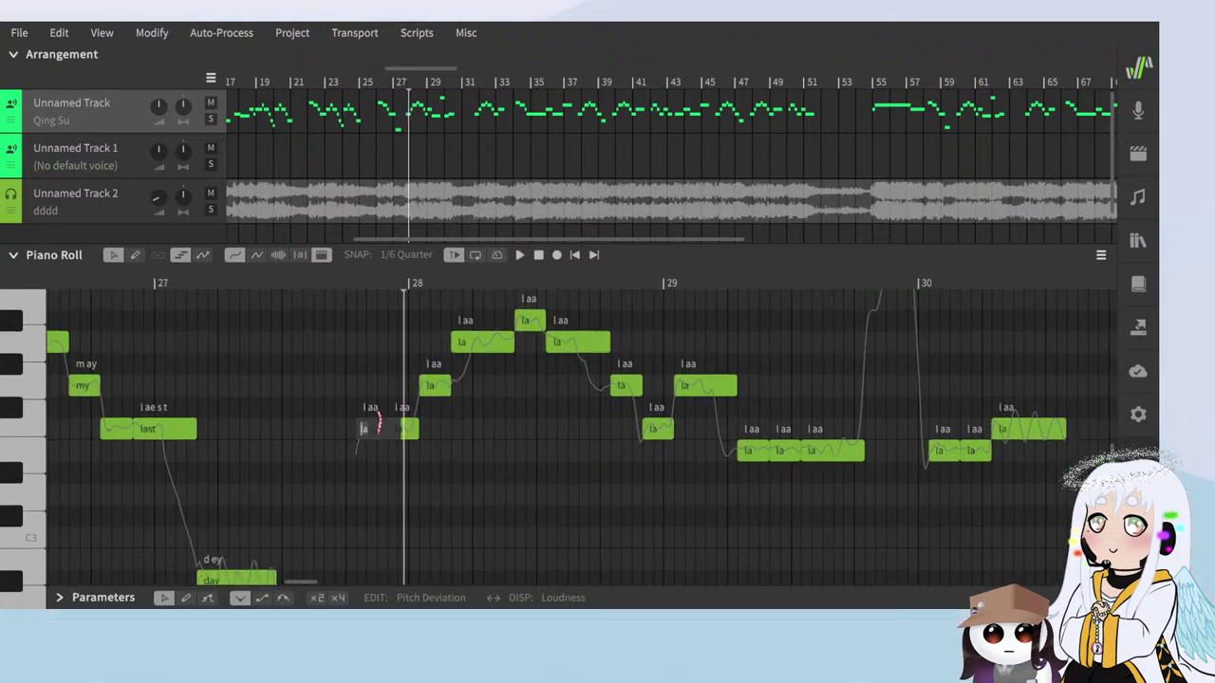
{"action": "key", "text": "Return"}
{"action": "double_click", "coordinate": [408, 429]}
{"action": "type", "text": "w"}
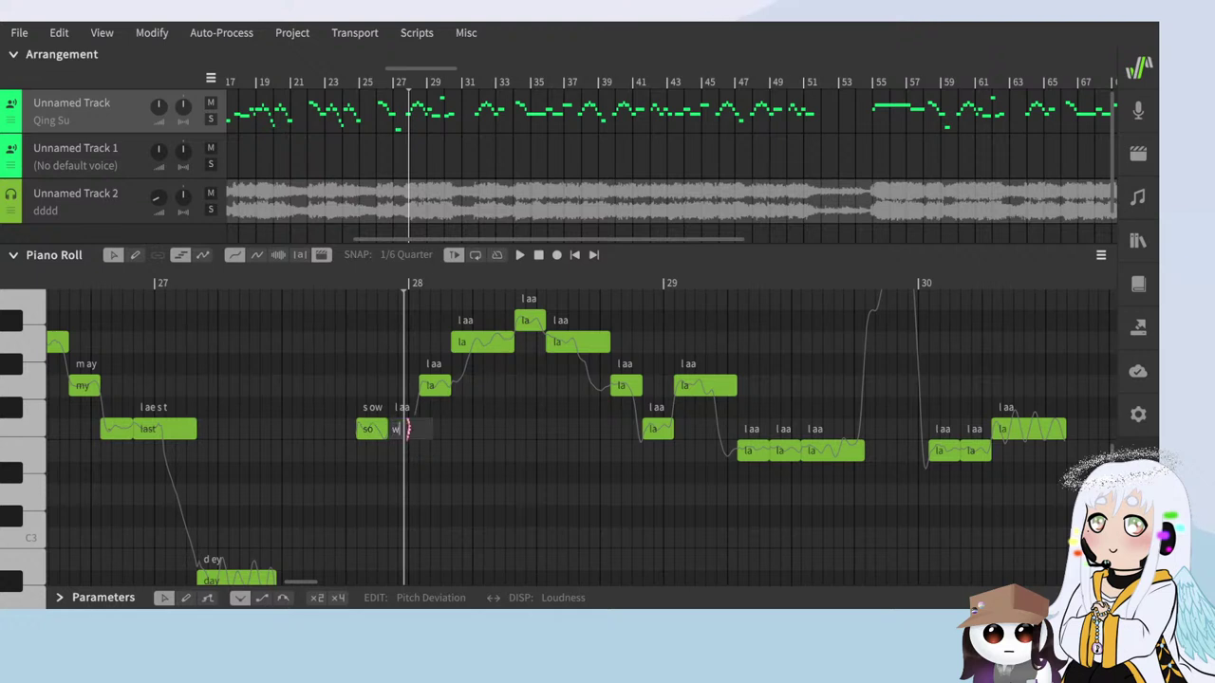
{"action": "type", "text": "hat"}
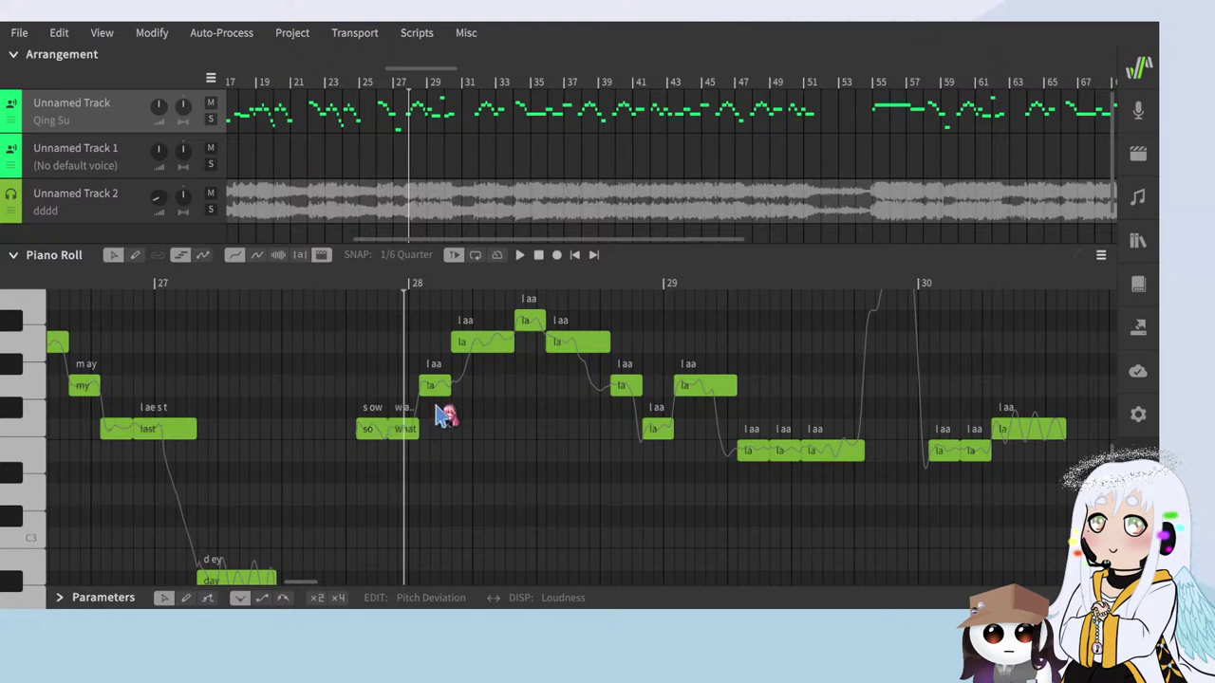
Step: Set the lyrics of the first two notes of bar 28 to "am" and "I"
{"action": "double_click", "coordinate": [430, 383]}
{"action": "type", "text": "a"}
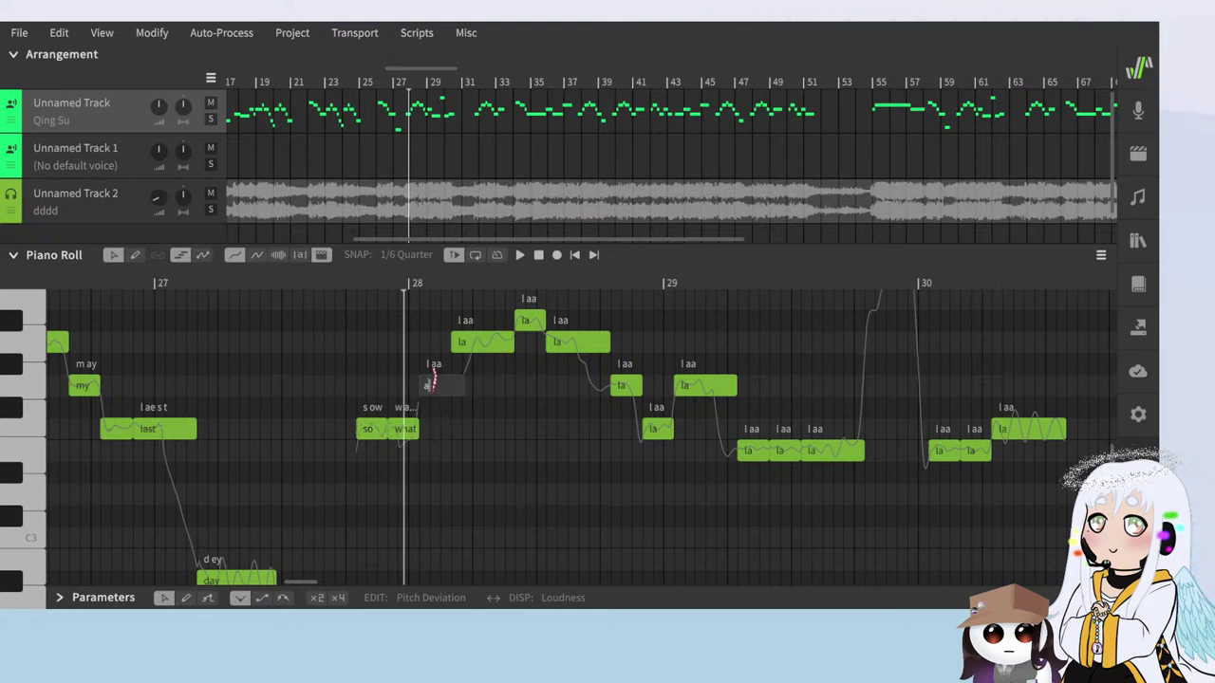
{"action": "type", "text": "m"}
{"action": "key", "text": "Return"}
{"action": "double_click", "coordinate": [488, 344]}
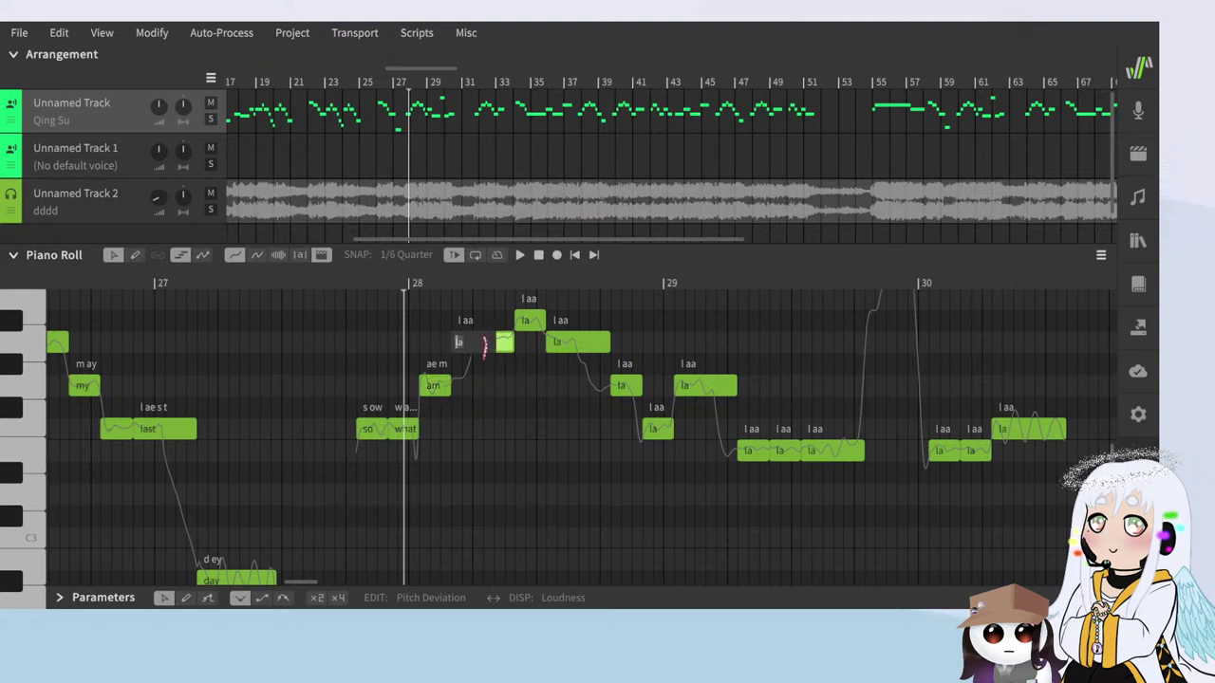
{"action": "type", "text": "I"}
{"action": "key", "text": "Return"}
Step: Split "supposed" across the next two notes of bar 28, entering the word on the peak note and "+" on the following one
{"action": "left_click", "coordinate": [527, 324]}
{"action": "double_click", "coordinate": [528, 324]}
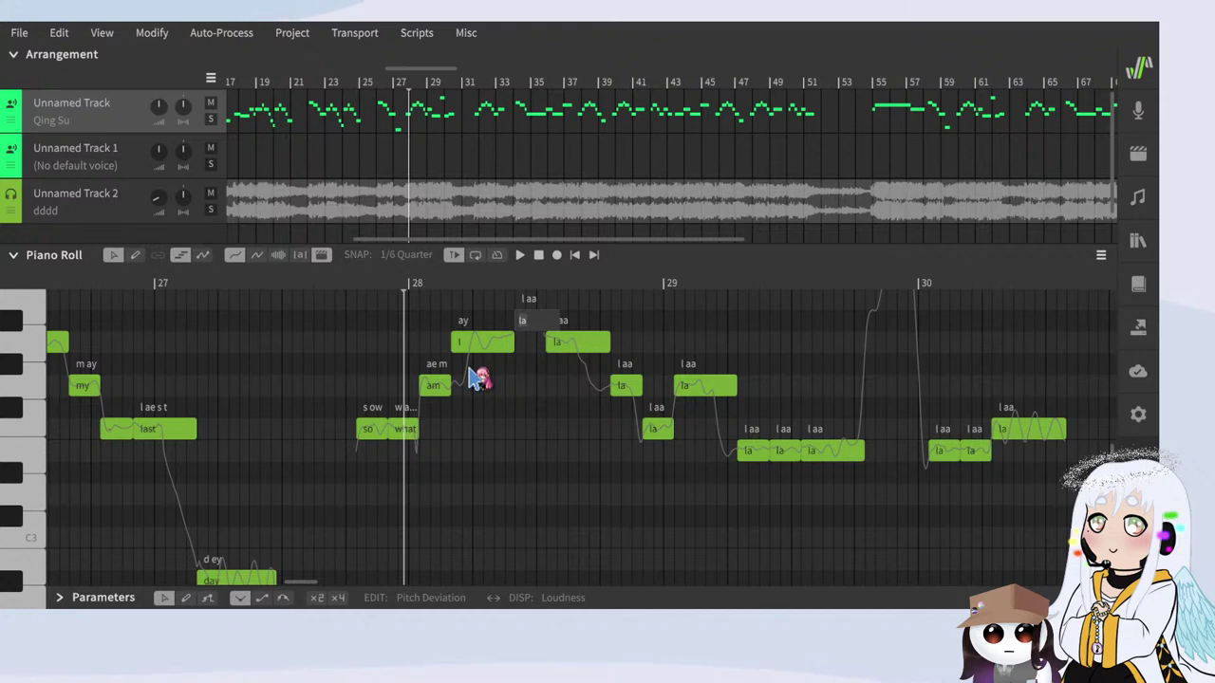
{"action": "type", "text": "suppose"}
{"action": "key", "text": "Return"}
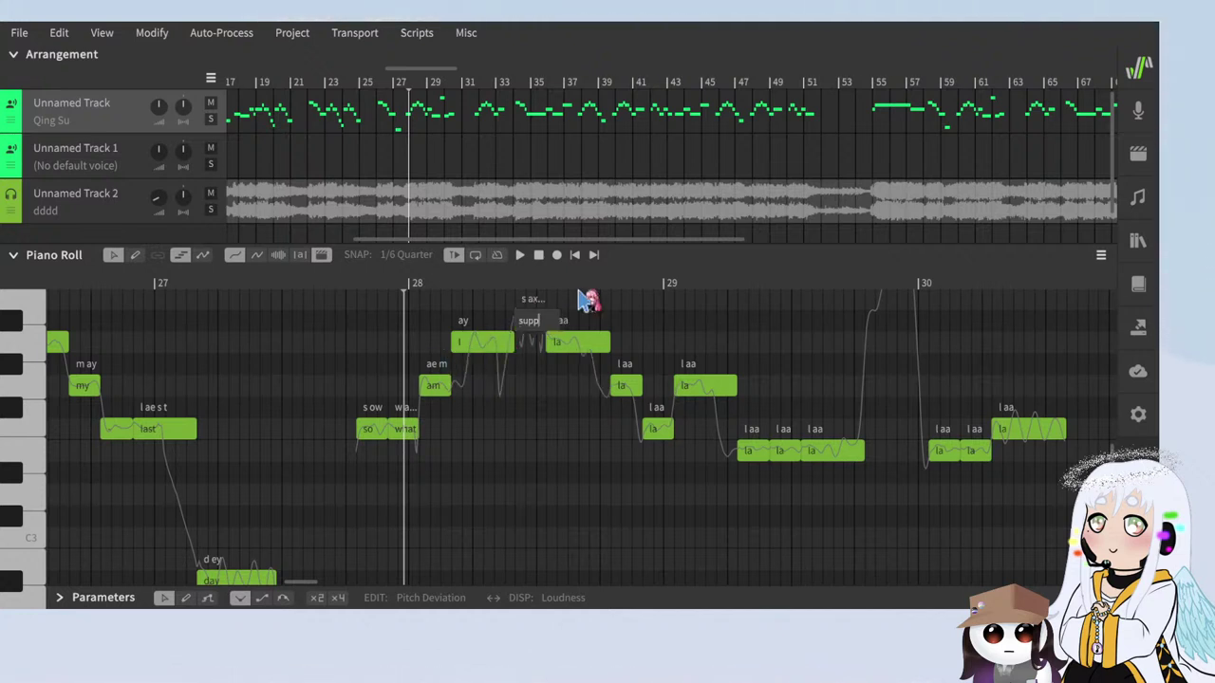
{"action": "double_click", "coordinate": [570, 342]}
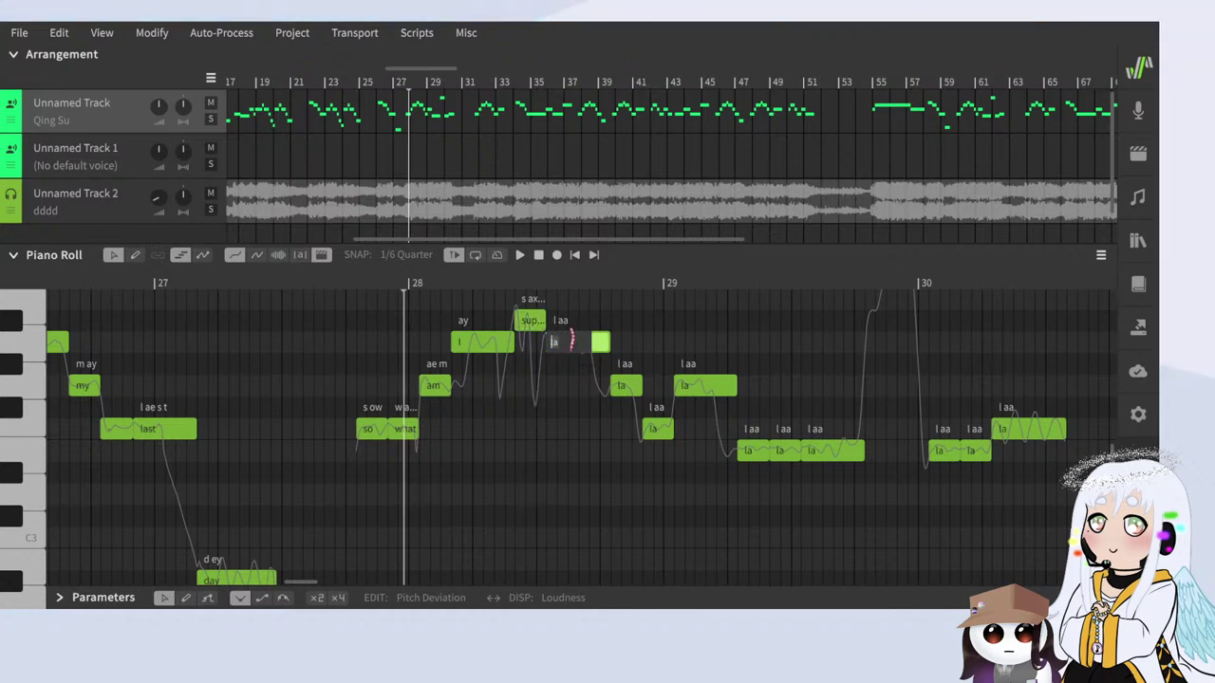
{"action": "type", "text": "+"}
{"action": "key", "text": "Return"}
Step: Set the lyrics of the three notes after "supposed" to "to", "do" and "now"
{"action": "double_click", "coordinate": [628, 385]}
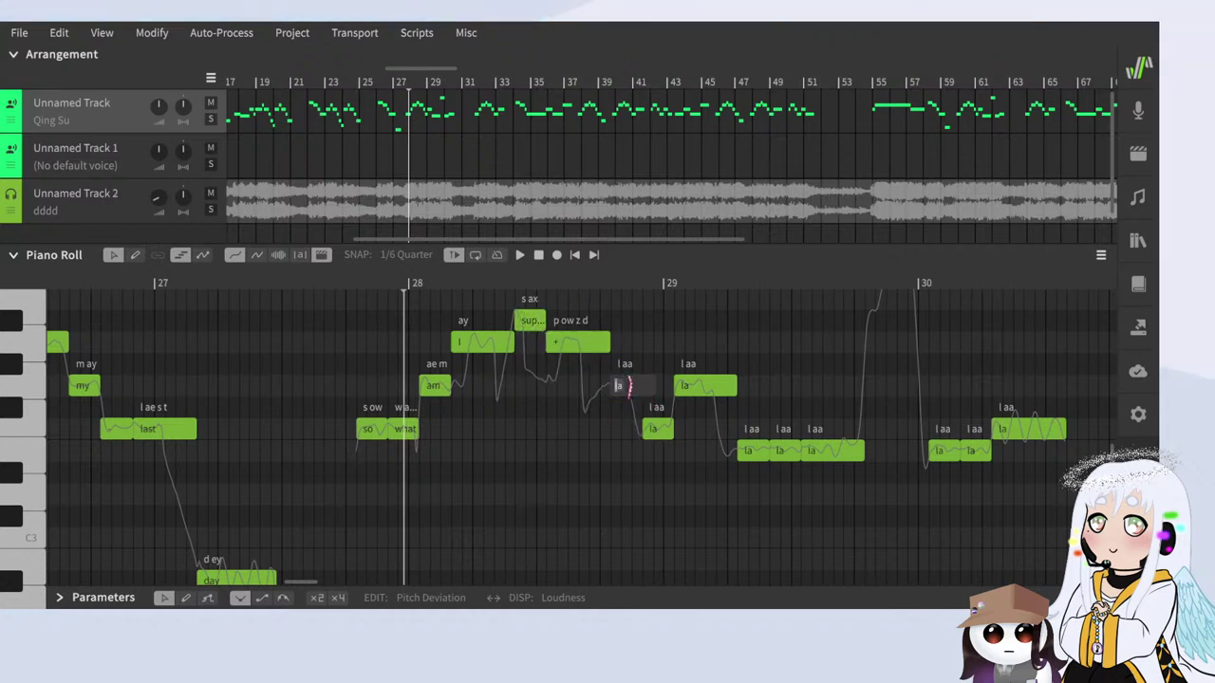
{"action": "type", "text": "to"}
{"action": "key", "text": "Return"}
{"action": "double_click", "coordinate": [655, 429]}
{"action": "type", "text": "d"}
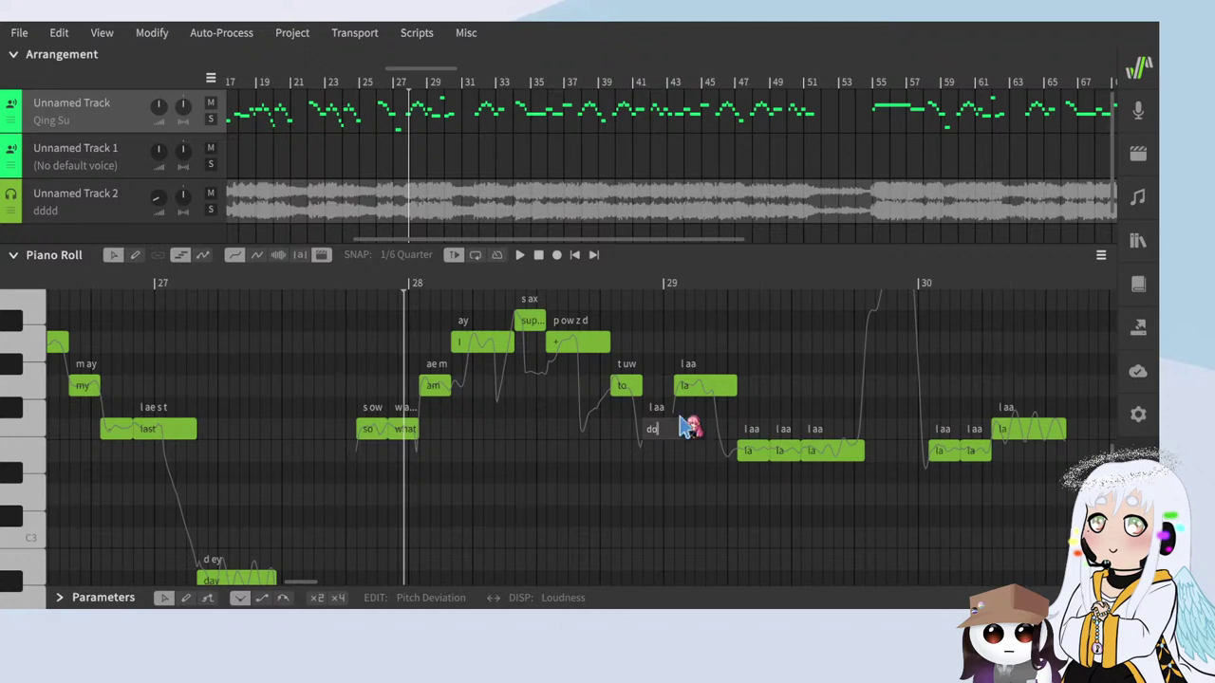
{"action": "type", "text": "o"}
{"action": "key", "text": "Return"}
{"action": "double_click", "coordinate": [699, 384]}
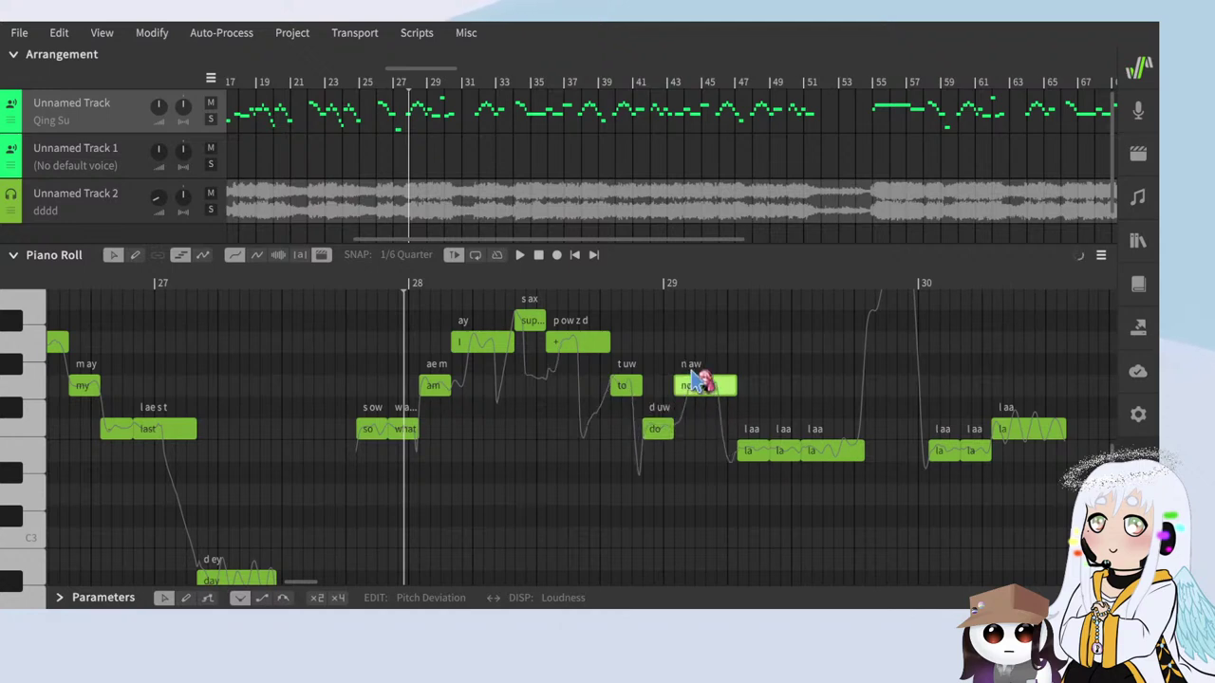
Step: Set the high note before bar 30 to "the" and the three notes after it to "-", "end" and "-"
{"action": "scroll", "coordinate": [602, 478], "scroll_direction": "down", "scroll_amount": 3}
{"action": "scroll", "coordinate": [791, 468], "scroll_direction": "up", "scroll_amount": 3}
{"action": "scroll", "coordinate": [806, 479], "scroll_direction": "up", "scroll_amount": 3}
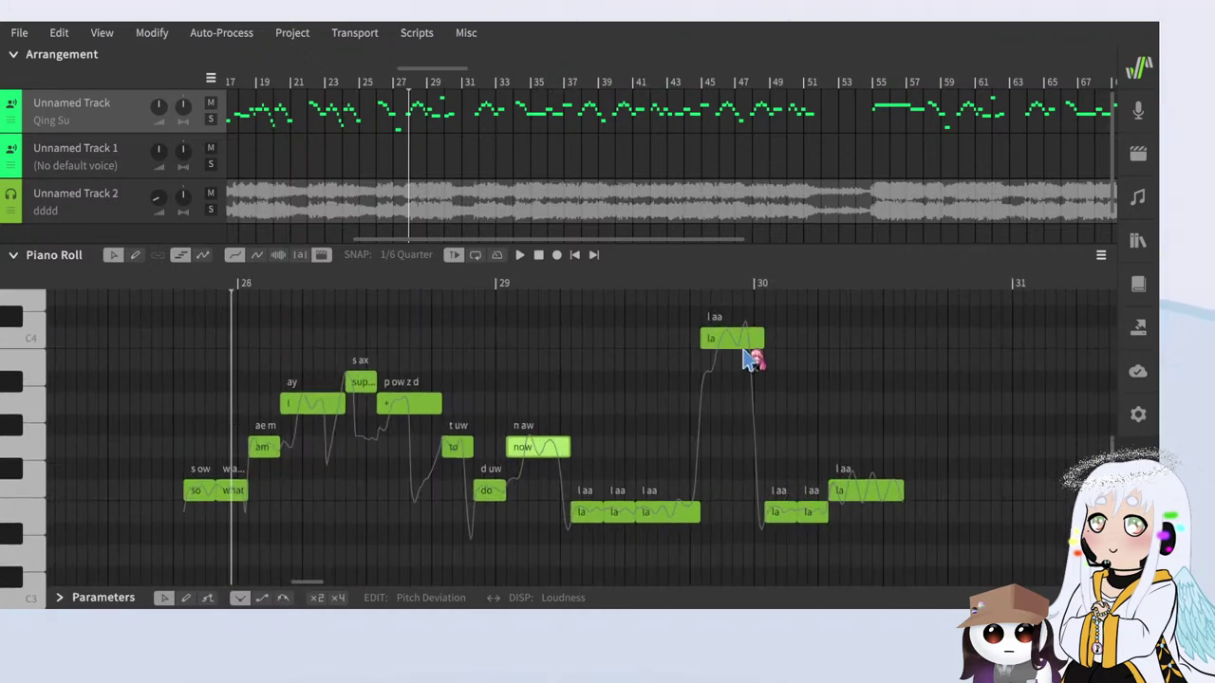
{"action": "left_click", "coordinate": [742, 339]}
{"action": "type", "text": "the"}
{"action": "key", "text": "Return"}
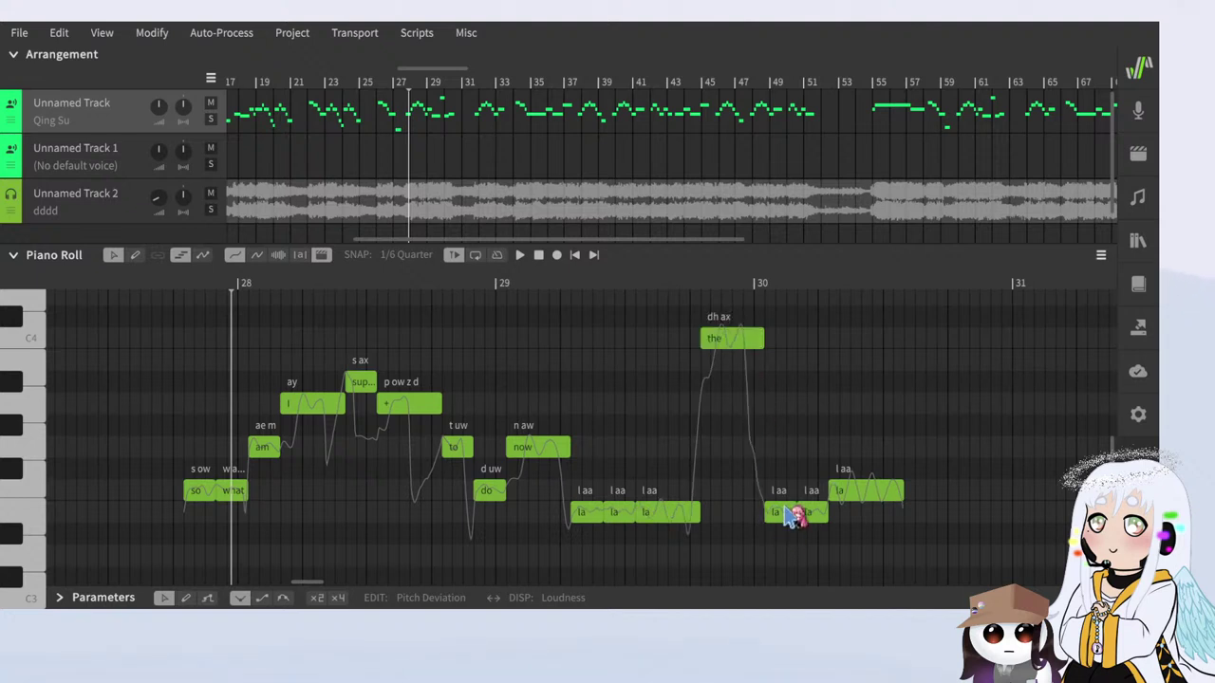
{"action": "double_click", "coordinate": [812, 512]}
{"action": "type", "text": "e"}
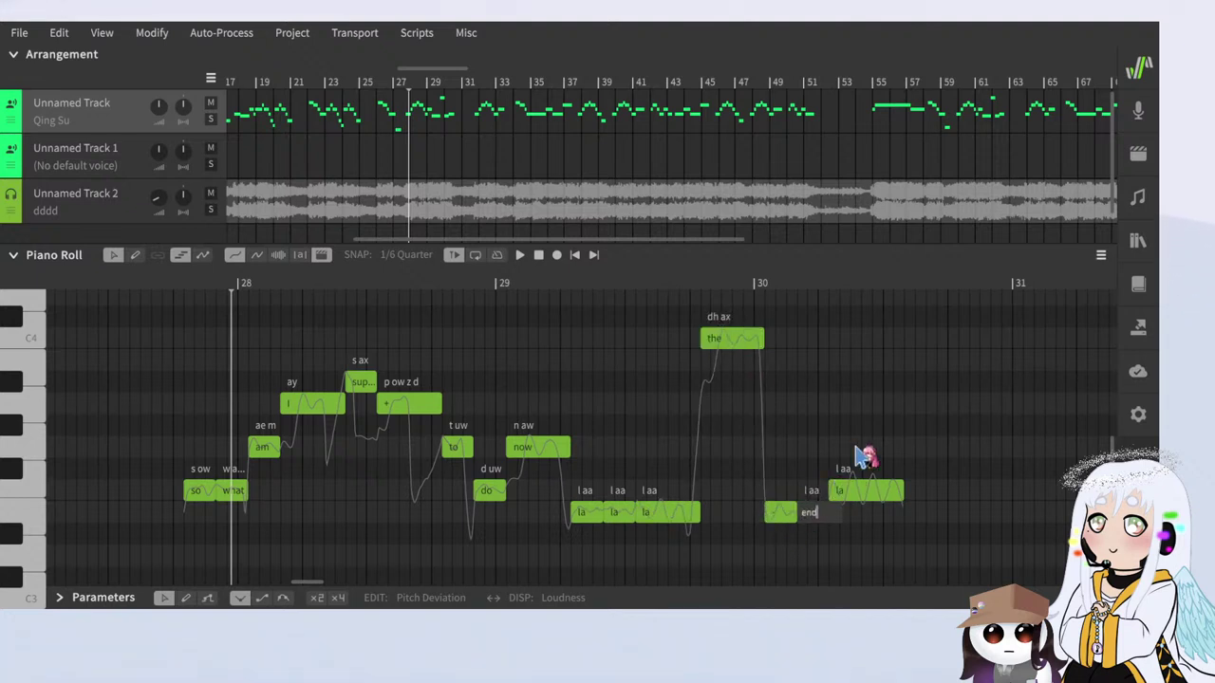
{"action": "type", "text": "nd"}
{"action": "double_click", "coordinate": [851, 490]}
{"action": "type", "text": "+"}
{"action": "key", "text": "Return"}
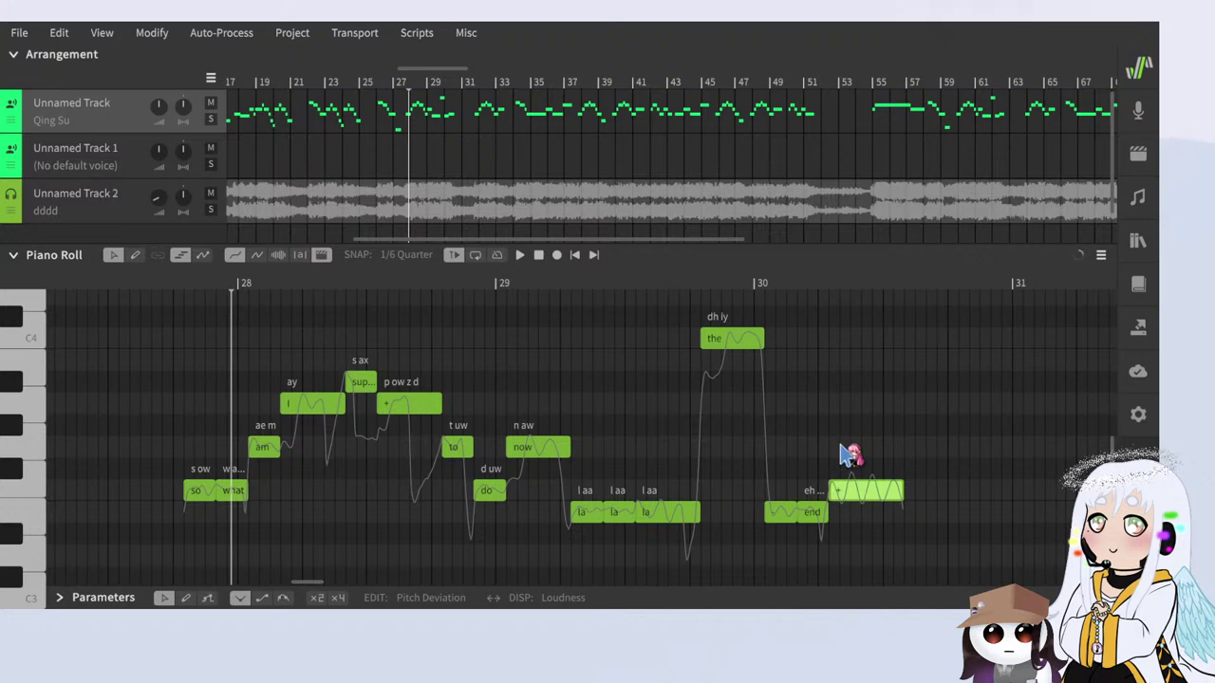
{"action": "left_click", "coordinate": [731, 282]}
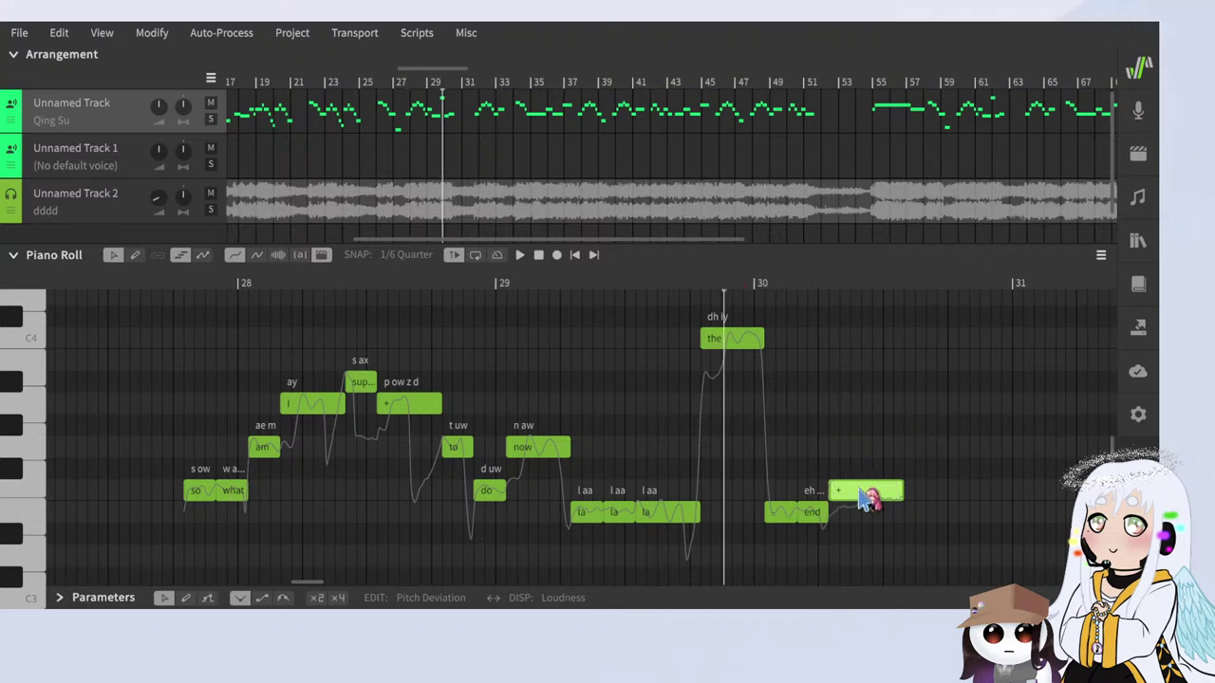
Step: Set the lyrics of the three low notes after "now" in bar 29 to "-", "I've" and "reached"
{"action": "double_click", "coordinate": [586, 516]}
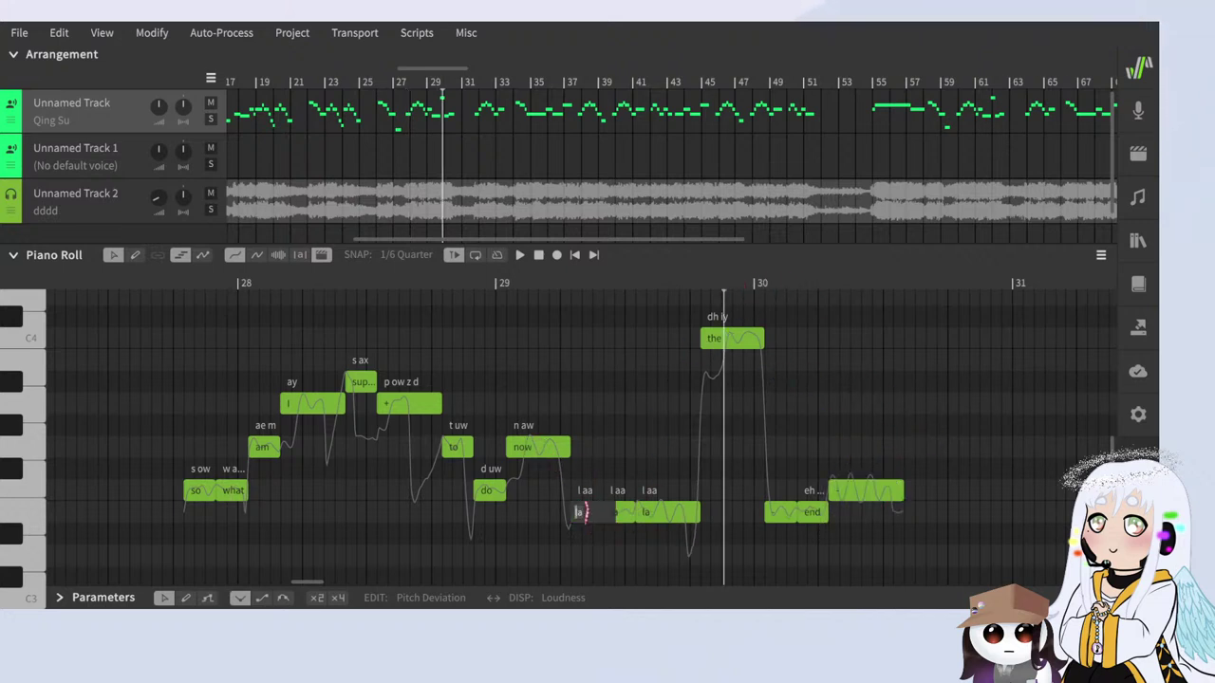
{"action": "type", "text": "-"}
{"action": "key", "text": "Tab"}
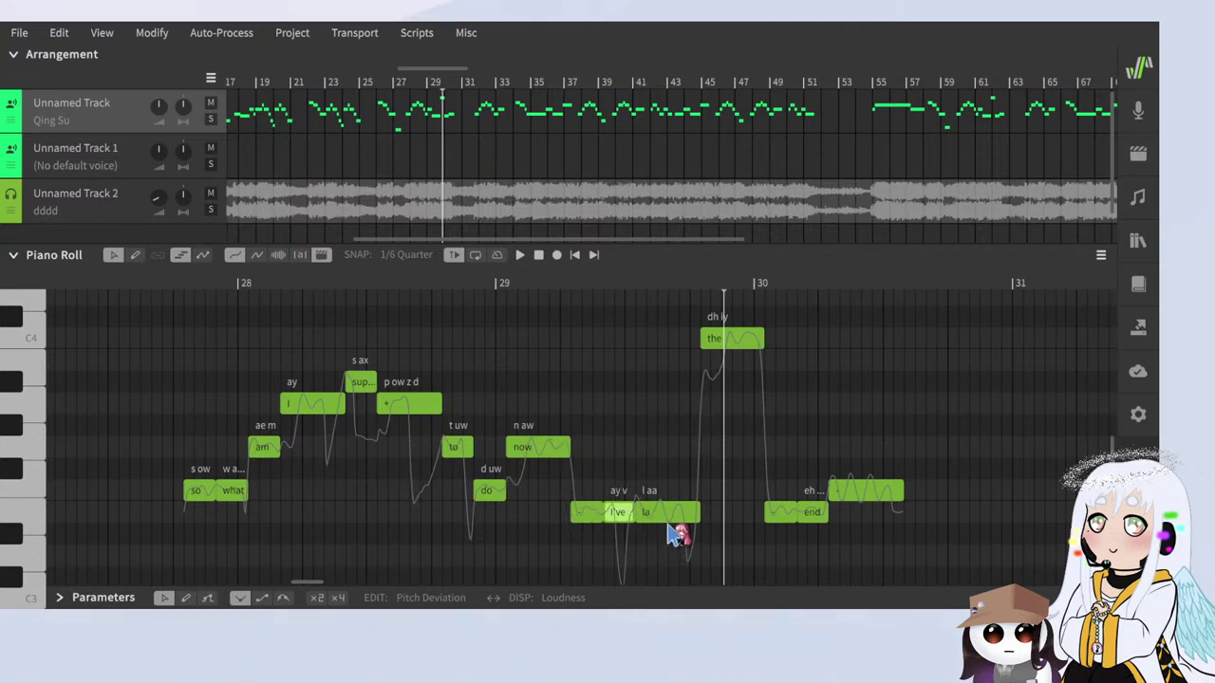
{"action": "double_click", "coordinate": [665, 523]}
{"action": "double_click", "coordinate": [664, 518]}
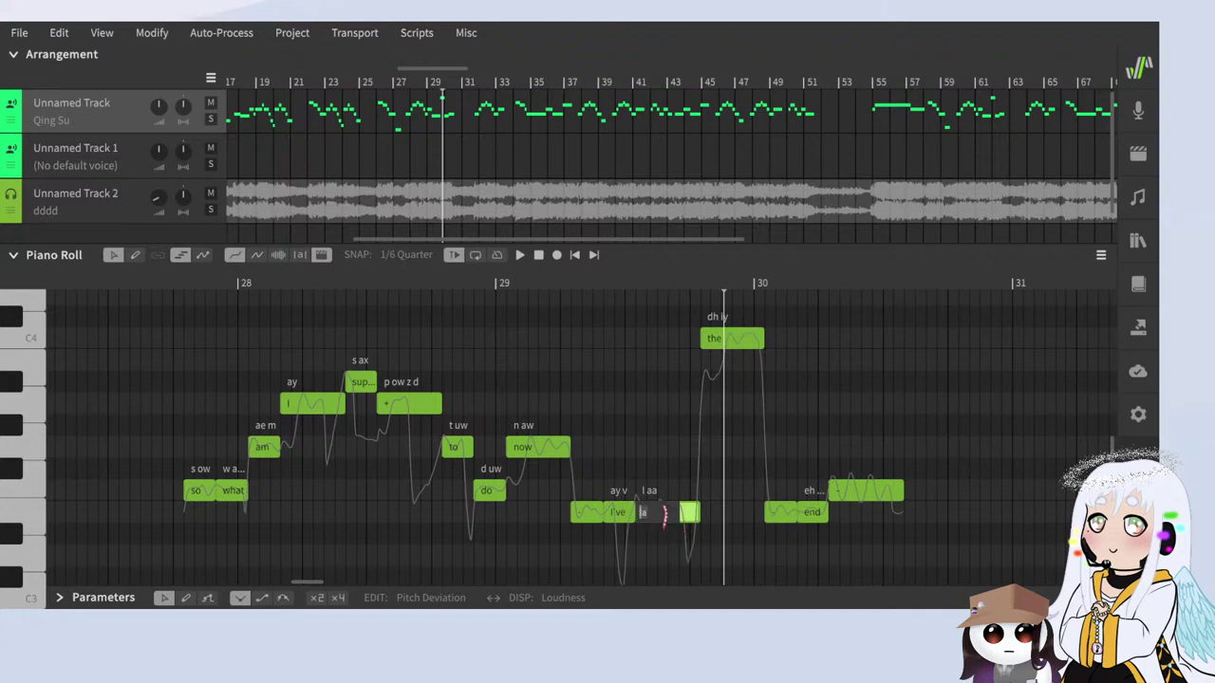
{"action": "scroll", "coordinate": [255, 318], "scroll_direction": "down", "scroll_amount": 2}
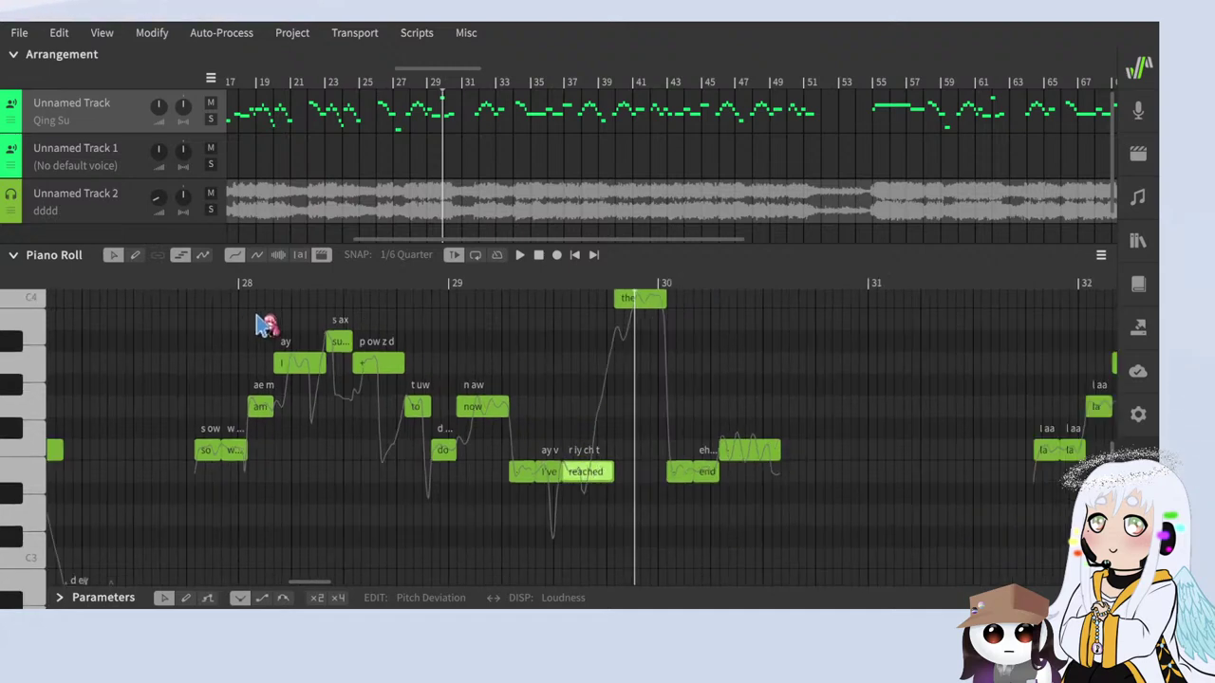
Step: Play back the phrase "so what am I supposed to do now I've reached the end" from before bar 28
{"action": "left_click", "coordinate": [167, 280]}
{"action": "key", "text": "space"}
{"action": "scroll", "coordinate": [474, 440], "scroll_direction": "up", "scroll_amount": 2}
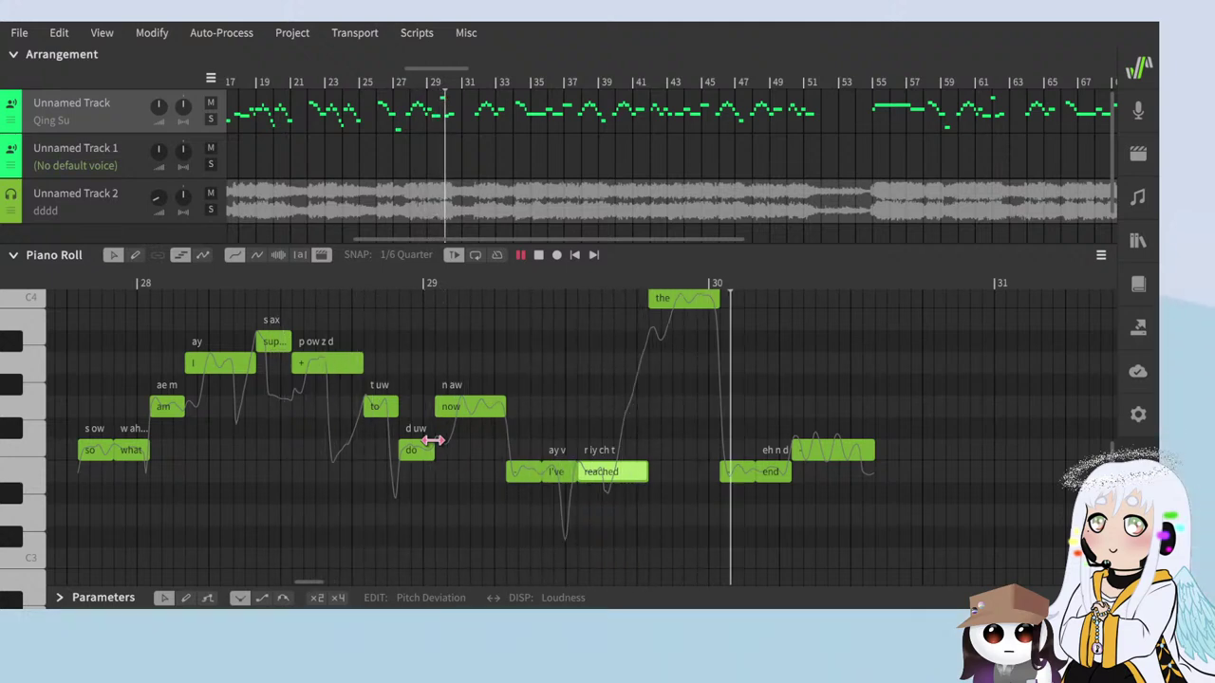
{"action": "scroll", "coordinate": [434, 439], "scroll_direction": "down", "scroll_amount": 2}
{"action": "key", "text": "space"}
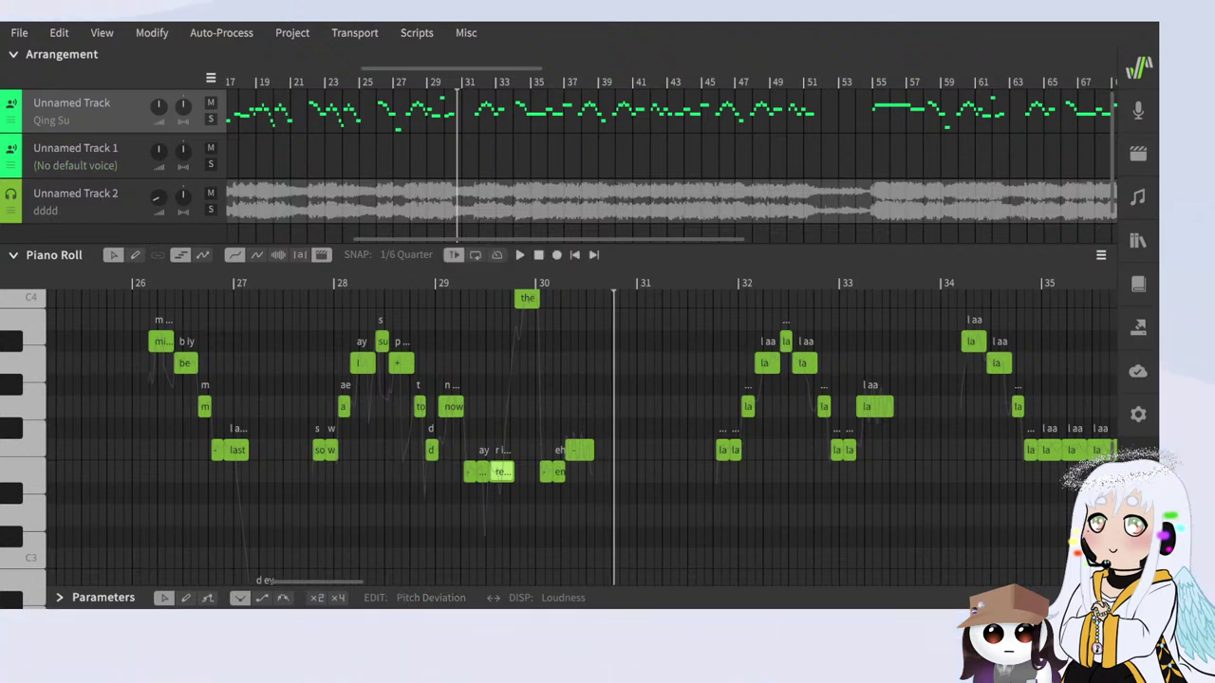
Step: Continue playback from the end of bar 30 into the opening notes of the bar 32 phrase
{"action": "scroll", "coordinate": [517, 440], "scroll_direction": "down", "scroll_amount": 1}
{"action": "scroll", "coordinate": [821, 451], "scroll_direction": "up", "scroll_amount": 3}
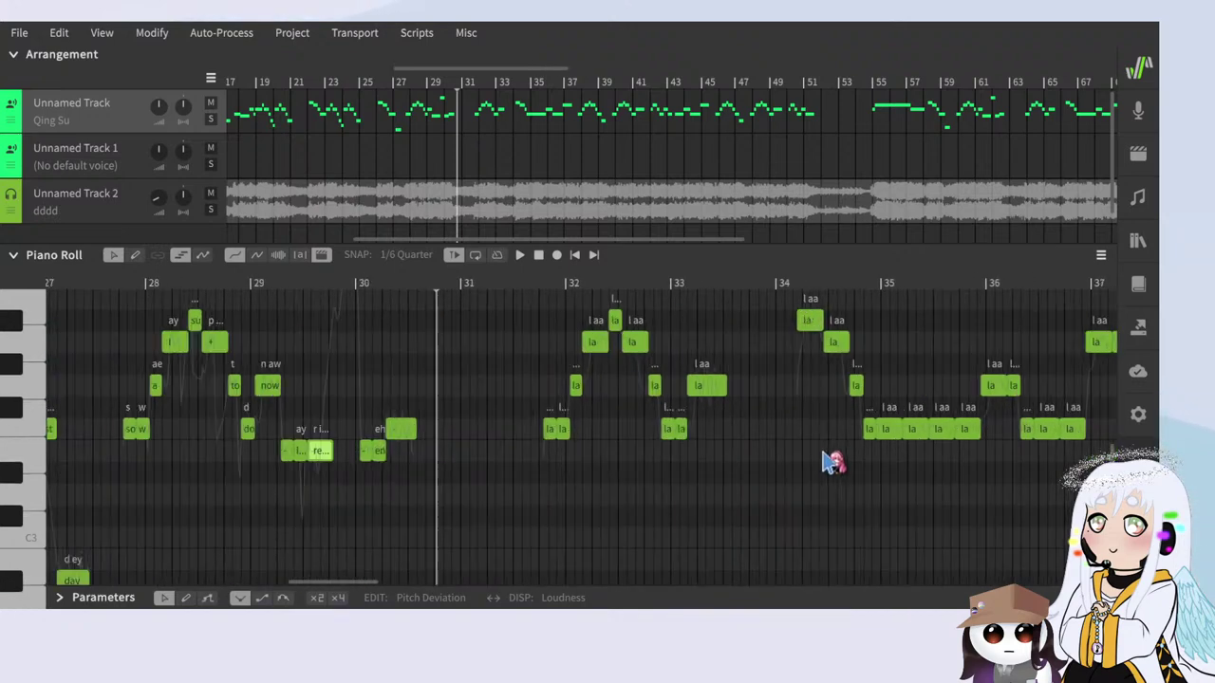
{"action": "key", "text": "space"}
{"action": "scroll", "coordinate": [721, 479], "scroll_direction": "up", "scroll_amount": 1}
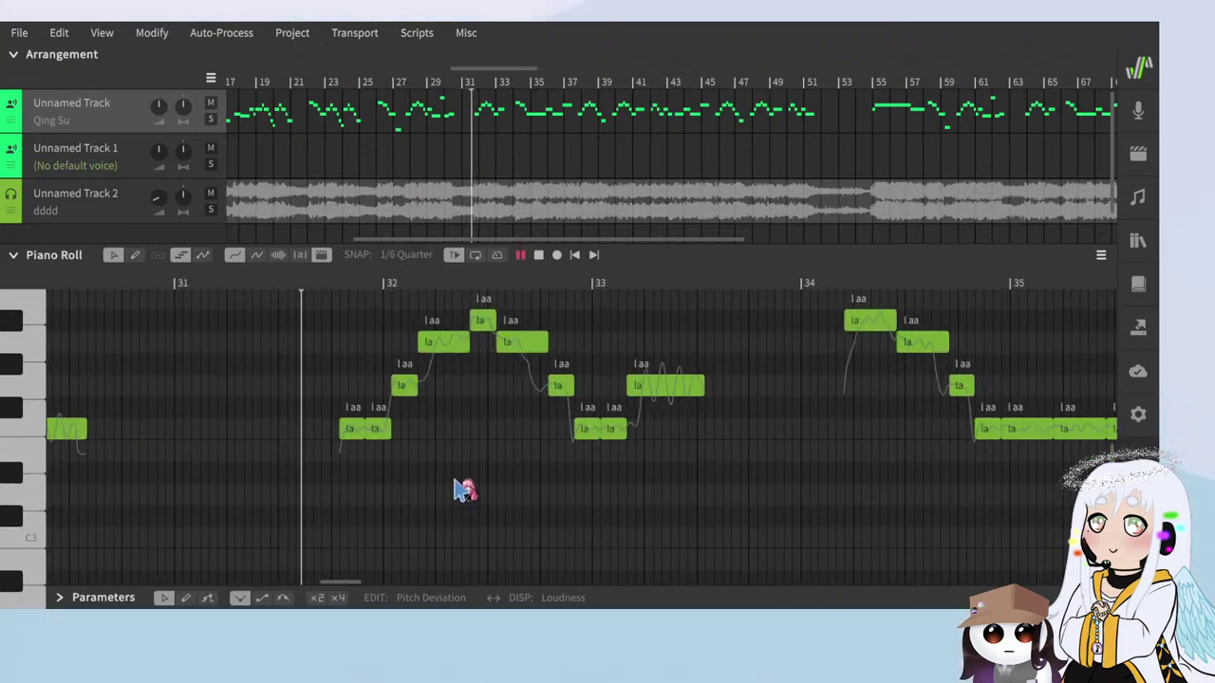
{"action": "key", "text": "space"}
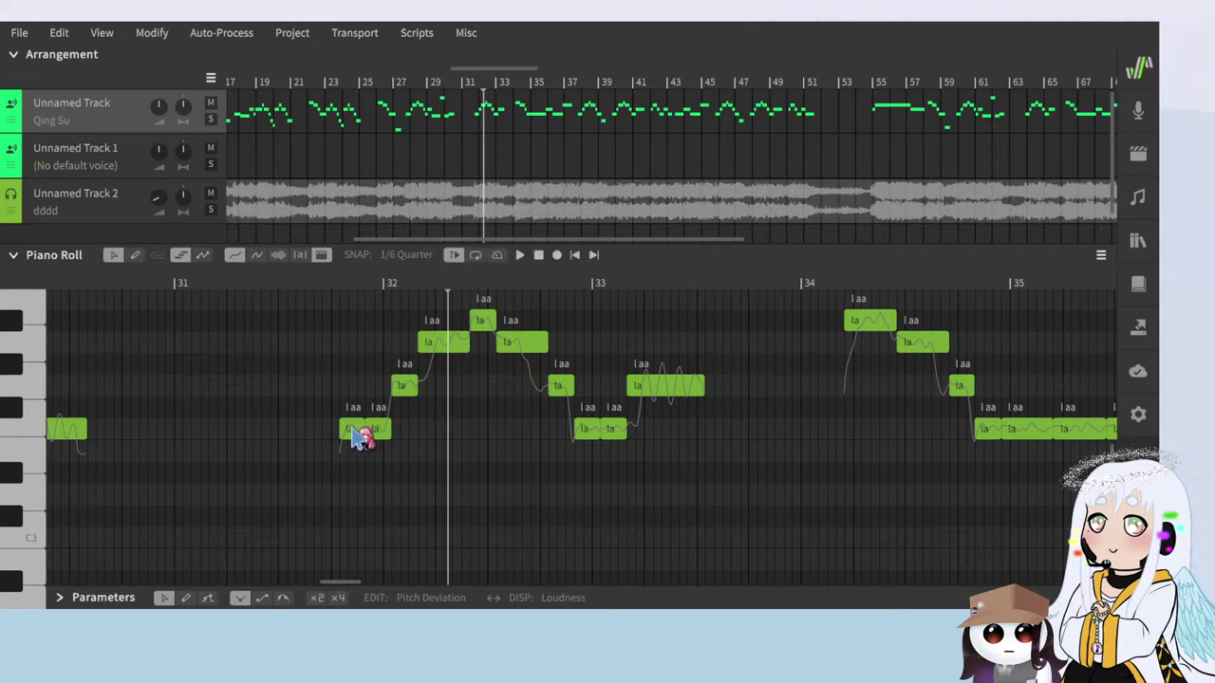
Step: Set the lyrics of the first four notes of the bar 32 phrase to "and", "if", "I" and "gained"
{"action": "scroll", "coordinate": [339, 434], "scroll_direction": "up", "scroll_amount": 1}
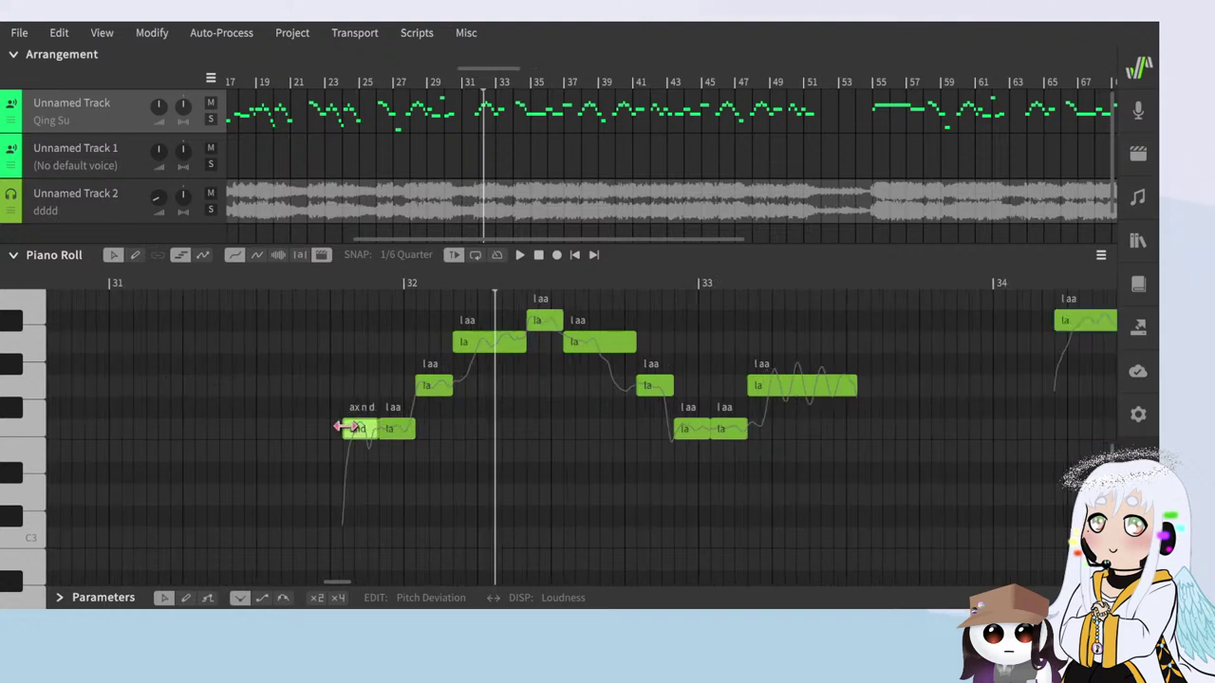
{"action": "double_click", "coordinate": [389, 429]}
{"action": "type", "text": "if"}
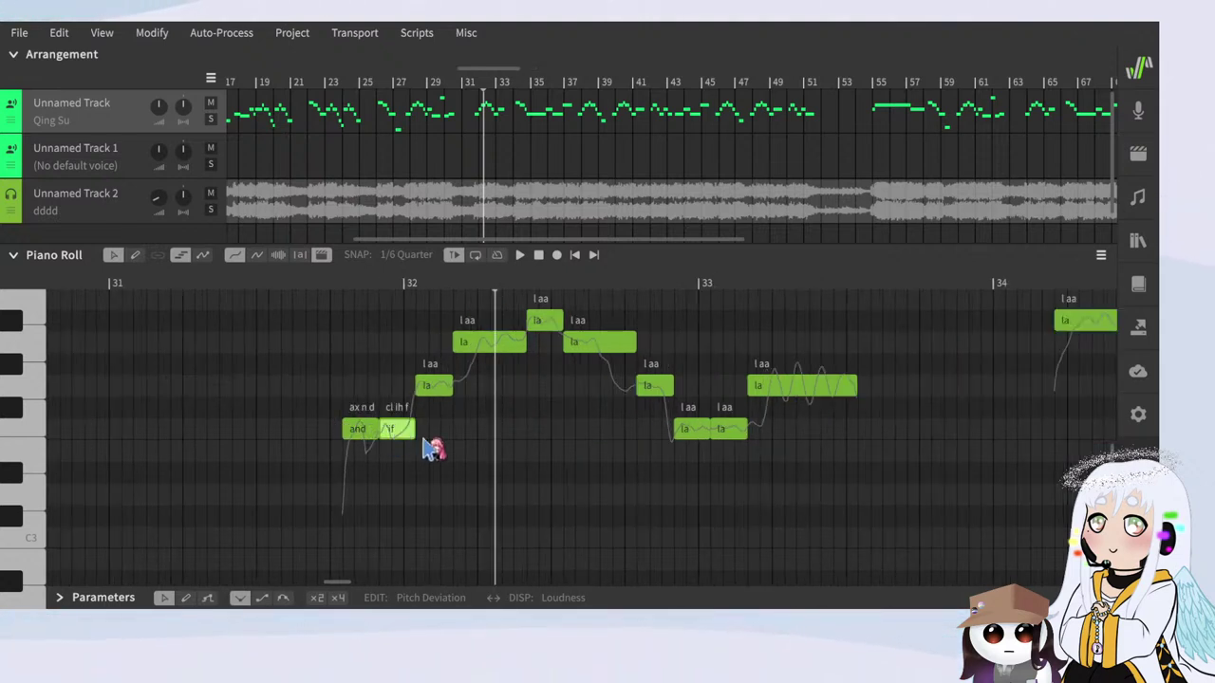
{"action": "key", "text": "Tab"}
{"action": "type", "text": "i"}
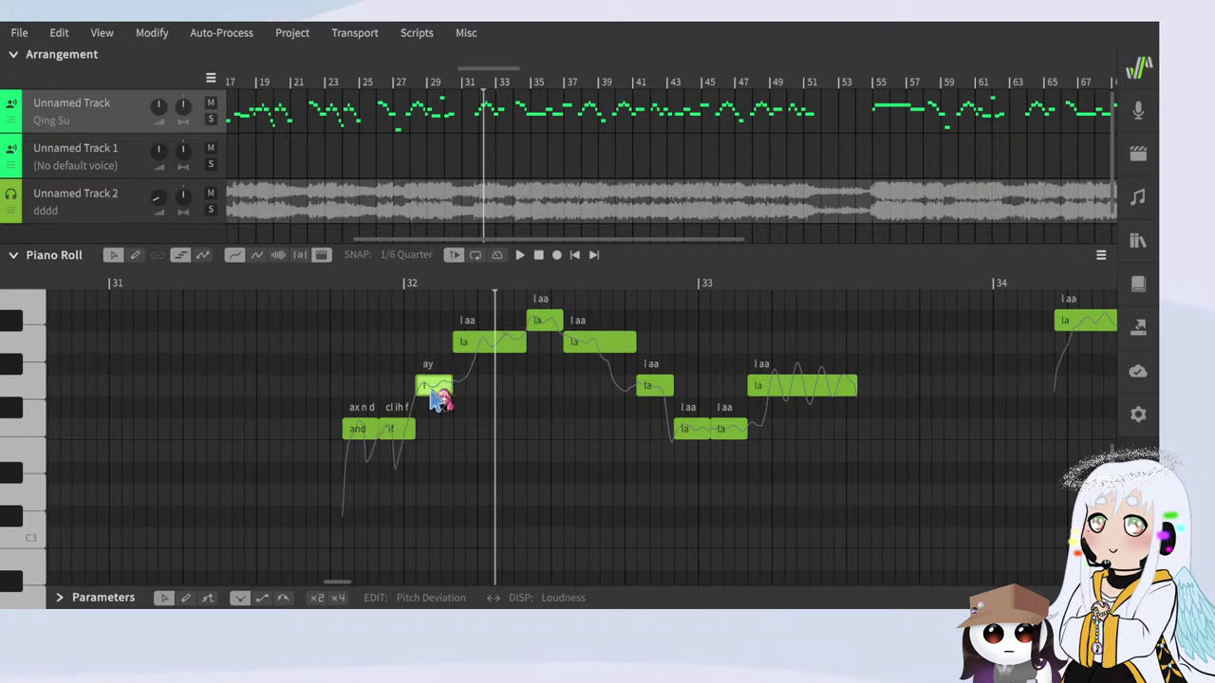
{"action": "key", "text": "Tab"}
{"action": "type", "text": "gained"}
{"action": "key", "text": "Return"}
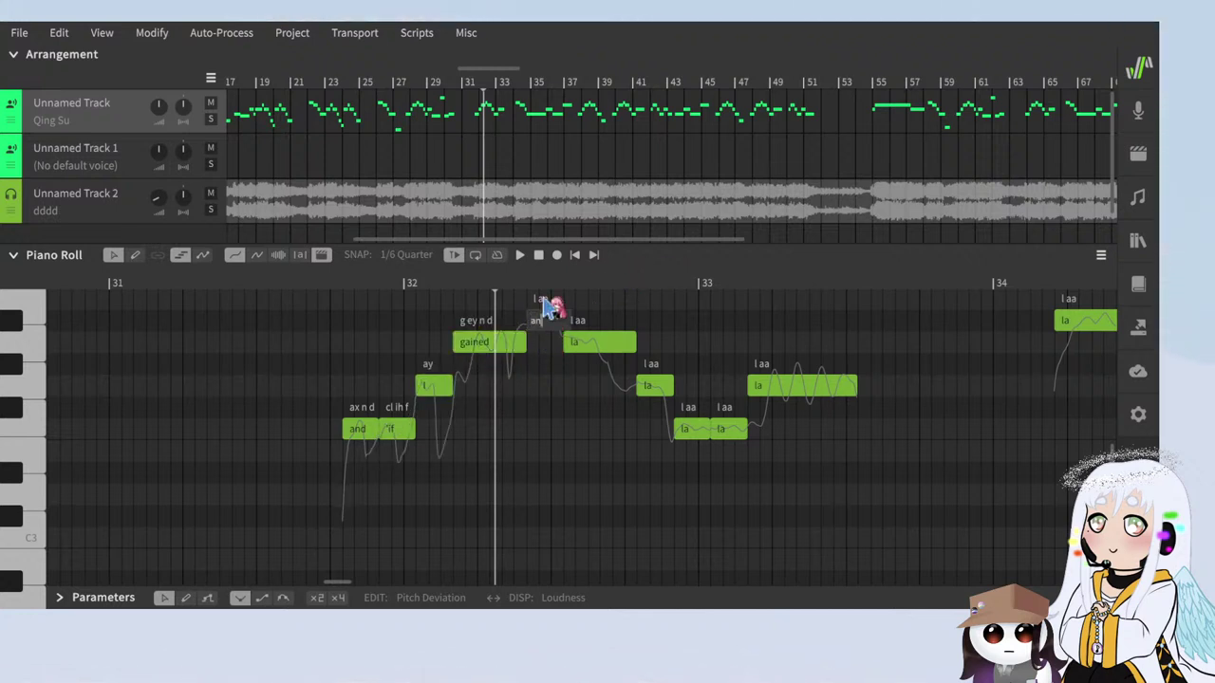
Step: Spread "another" over the next three notes of bar 32 with "+", and set the two low notes after it to "-" and "chance"
{"action": "double_click", "coordinate": [591, 342]}
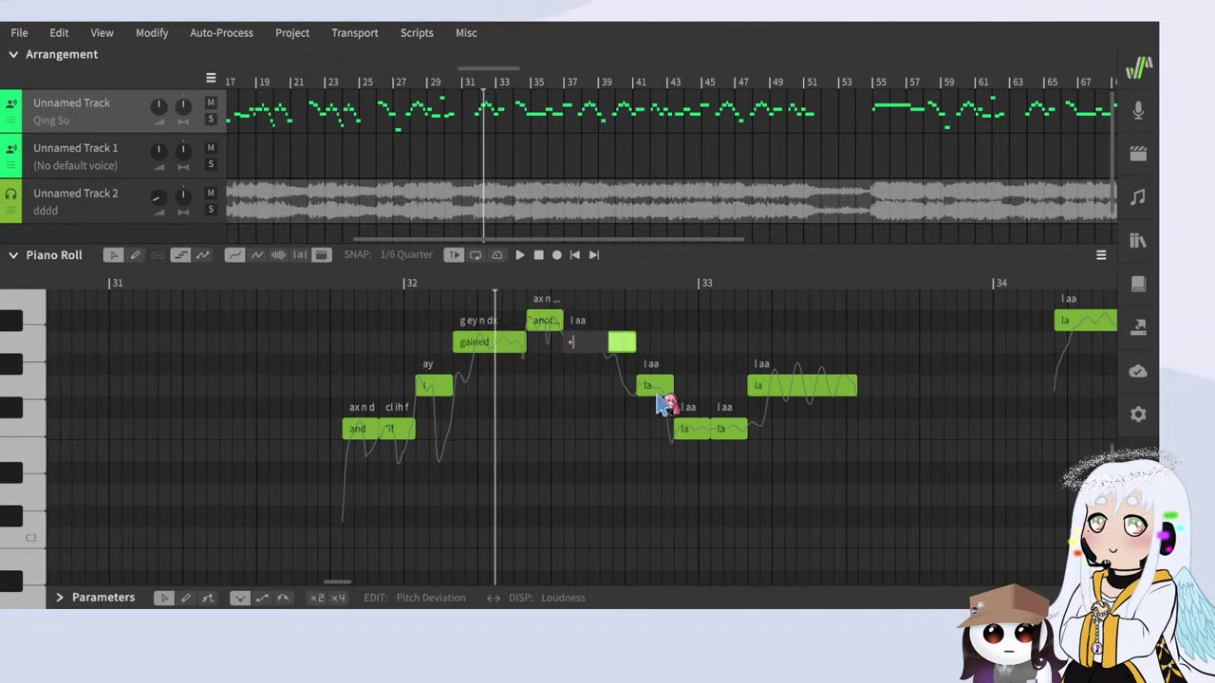
{"action": "double_click", "coordinate": [649, 387]}
{"action": "type", "text": "+"}
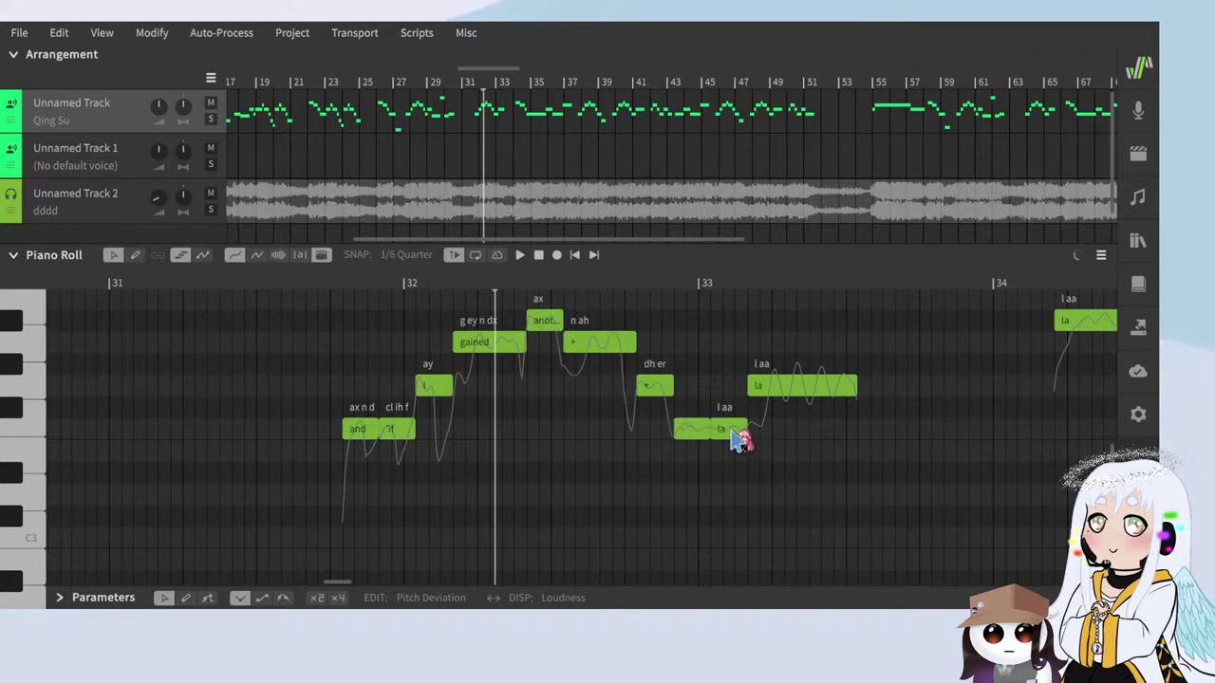
{"action": "type", "text": "chance"}
{"action": "key", "text": "Return"}
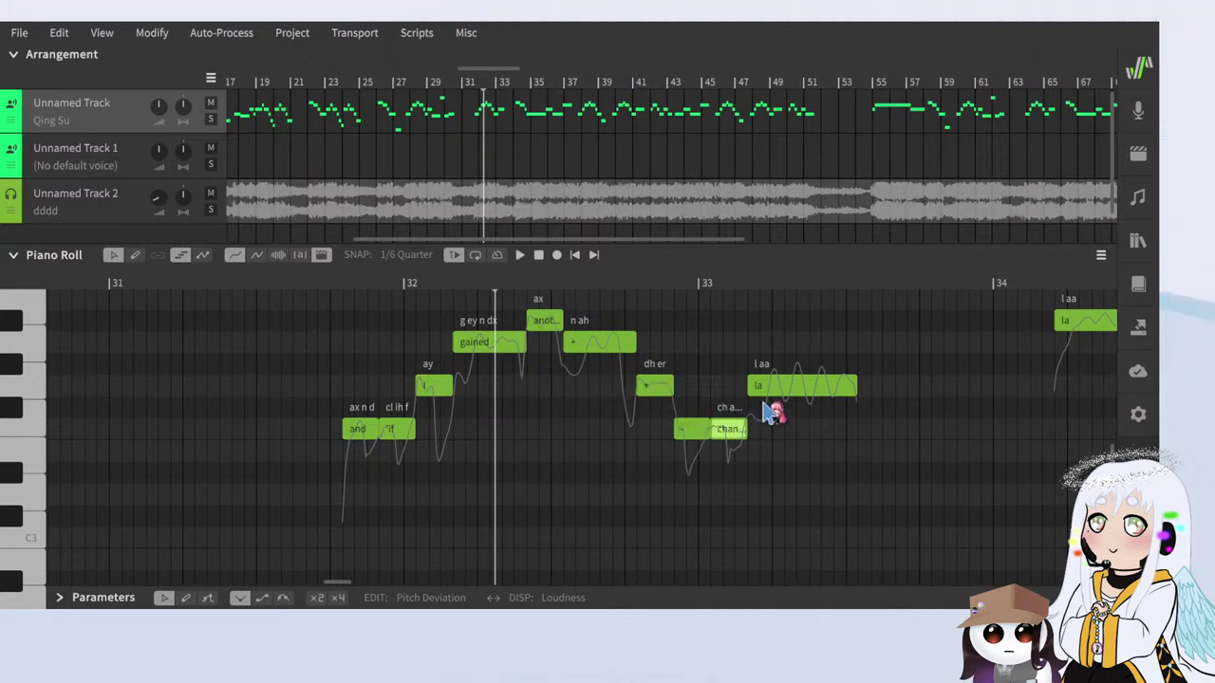
Step: Set the lyric of the long note ending the bar 33 phrase to "-" to sustain "chance"
{"action": "left_click", "coordinate": [763, 385]}
{"action": "double_click", "coordinate": [764, 386]}
{"action": "type", "text": "-"}
{"action": "left_click", "coordinate": [778, 453]}
Step: Play back the phrase "and if I gained another chance" from its first note before bar 32
{"action": "left_click", "coordinate": [347, 283]}
{"action": "key", "text": "space"}
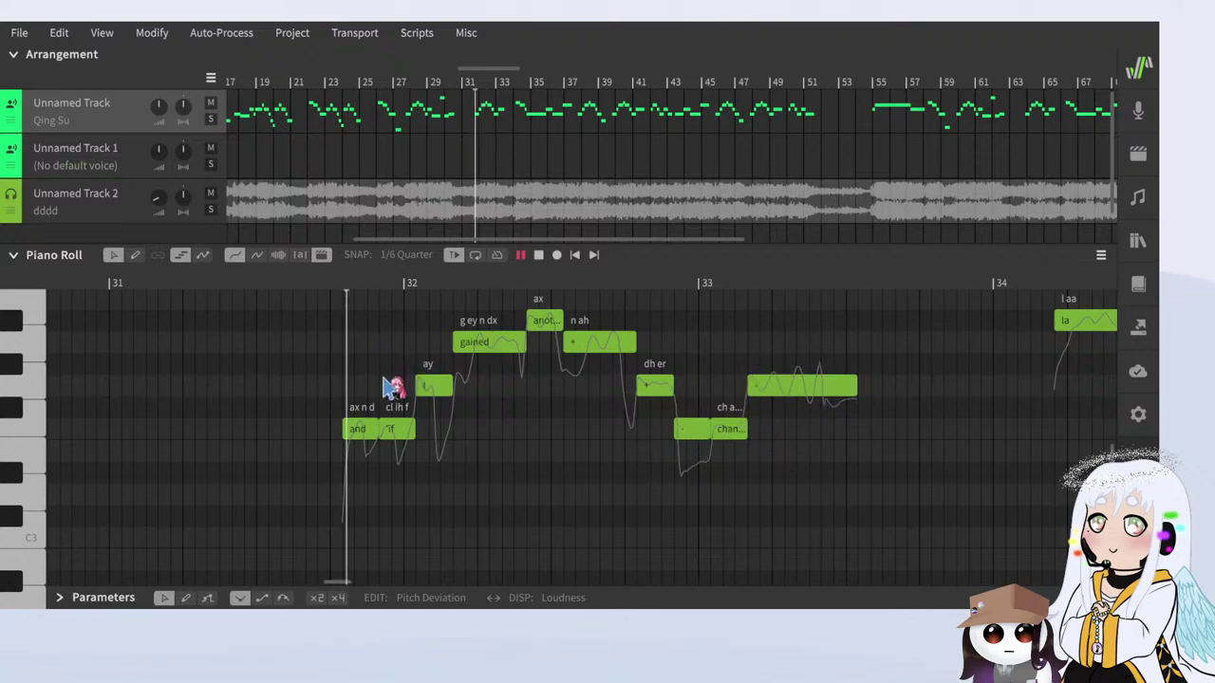
{"action": "scroll", "coordinate": [329, 427], "scroll_direction": "down", "scroll_amount": 3}
{"action": "scroll", "coordinate": [536, 462], "scroll_direction": "up", "scroll_amount": 2}
{"action": "scroll", "coordinate": [415, 469], "scroll_direction": "up", "scroll_amount": 1}
{"action": "scroll", "coordinate": [404, 477], "scroll_direction": "up", "scroll_amount": 2}
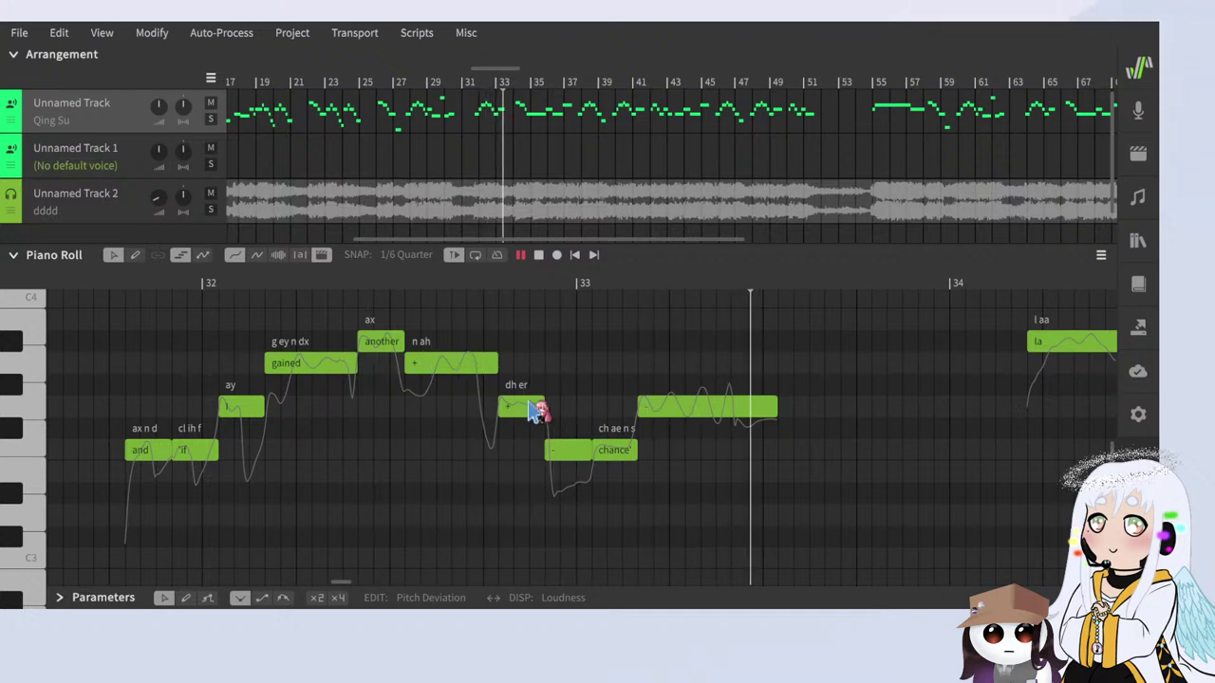
{"action": "key", "text": "space"}
{"action": "scroll", "coordinate": [704, 327], "scroll_direction": "down", "scroll_amount": 3}
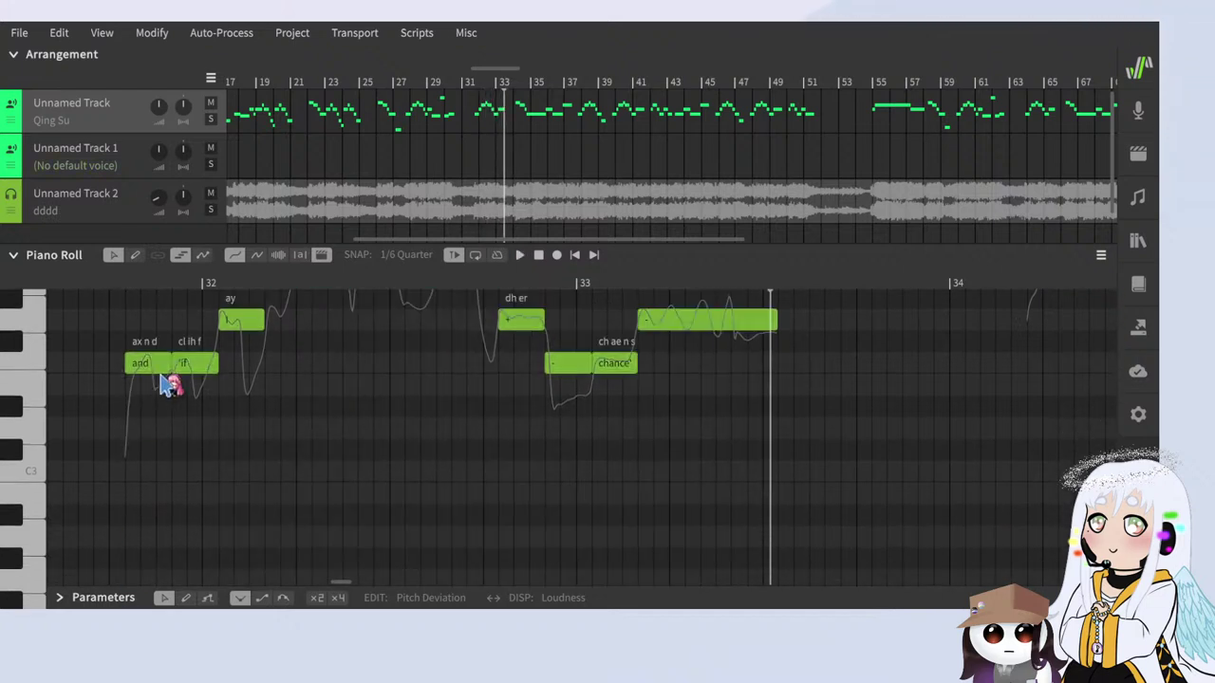
Step: Select the notes of the bar 32 phrase and replay it from just before its first note
{"action": "scroll", "coordinate": [174, 386], "scroll_direction": "up", "scroll_amount": 3}
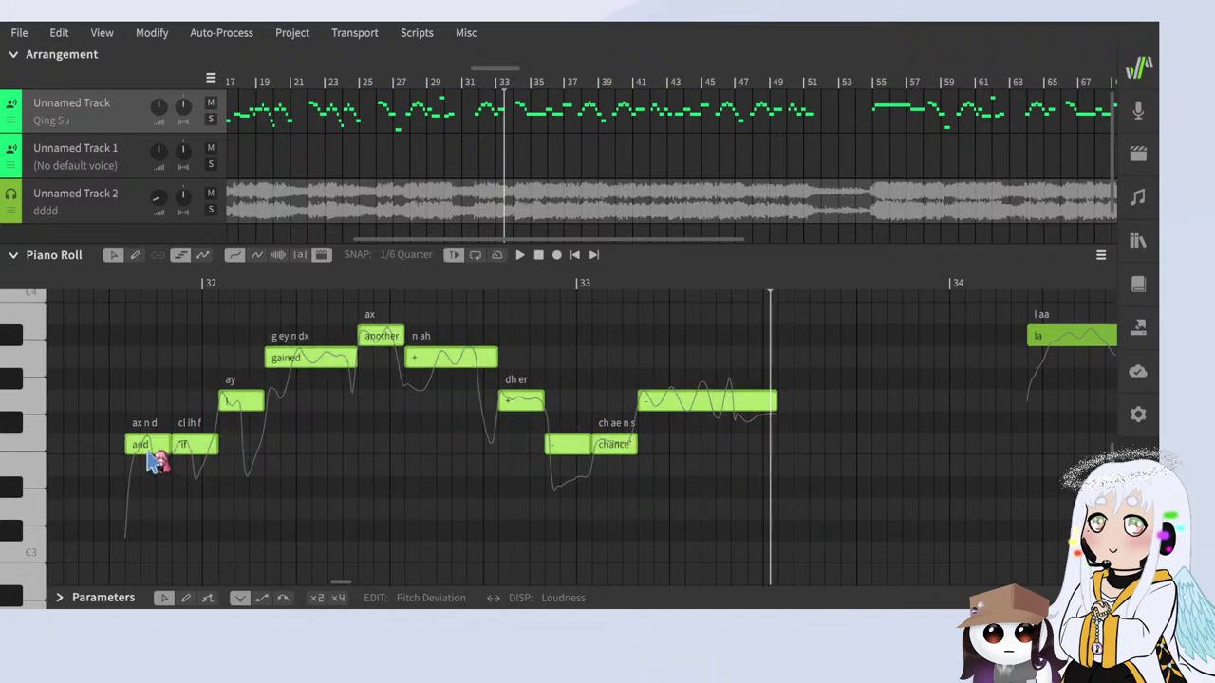
{"action": "scroll", "coordinate": [218, 380], "scroll_direction": "down", "scroll_amount": 2}
{"action": "left_click", "coordinate": [124, 285]}
{"action": "key", "text": "space"}
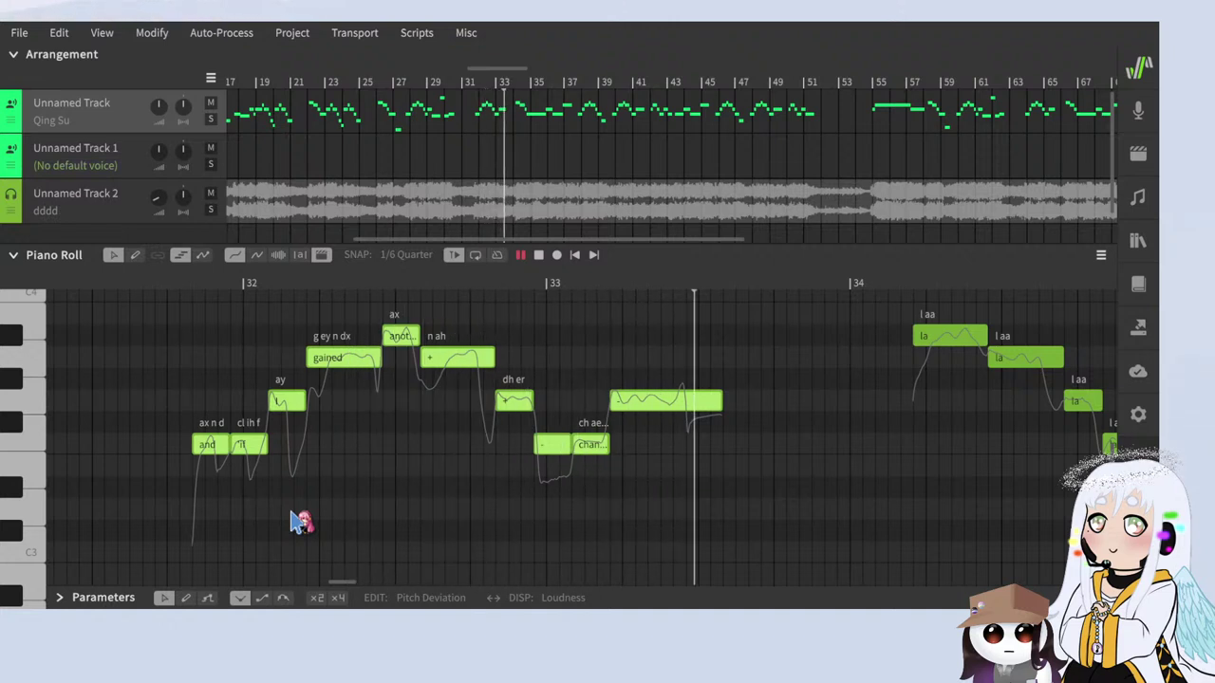
{"action": "left_click", "coordinate": [176, 289]}
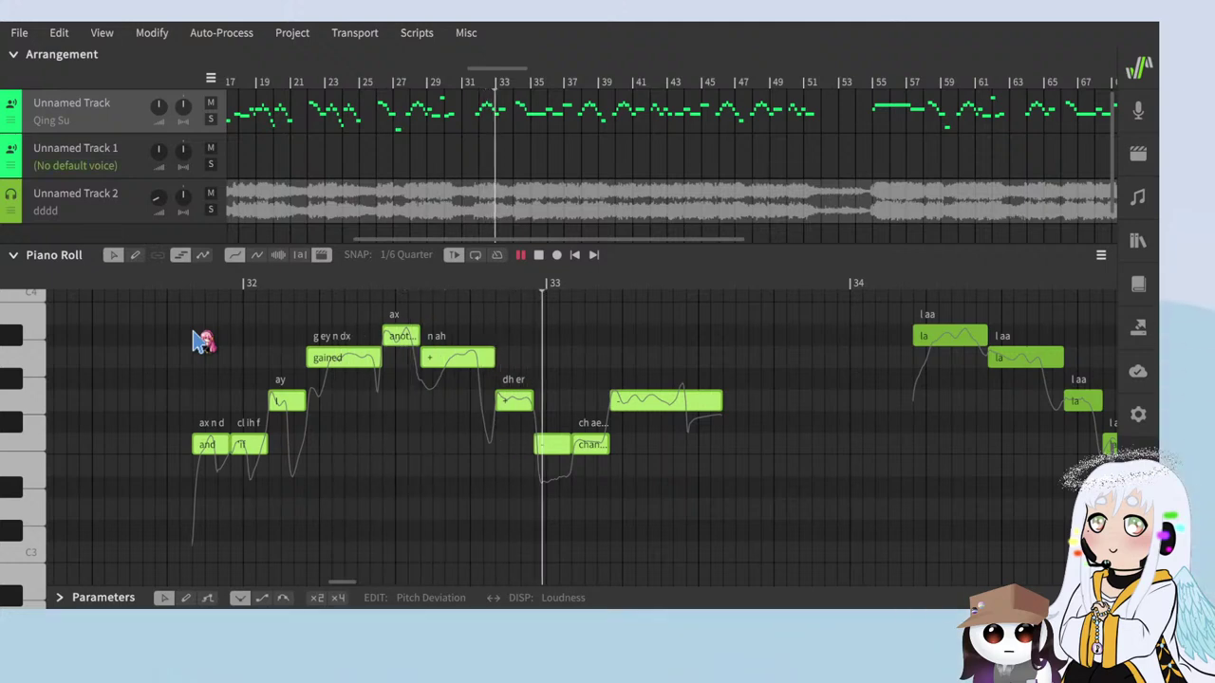
{"action": "scroll", "coordinate": [199, 340], "scroll_direction": "down", "scroll_amount": 3}
{"action": "scroll", "coordinate": [518, 454], "scroll_direction": "up", "scroll_amount": 4}
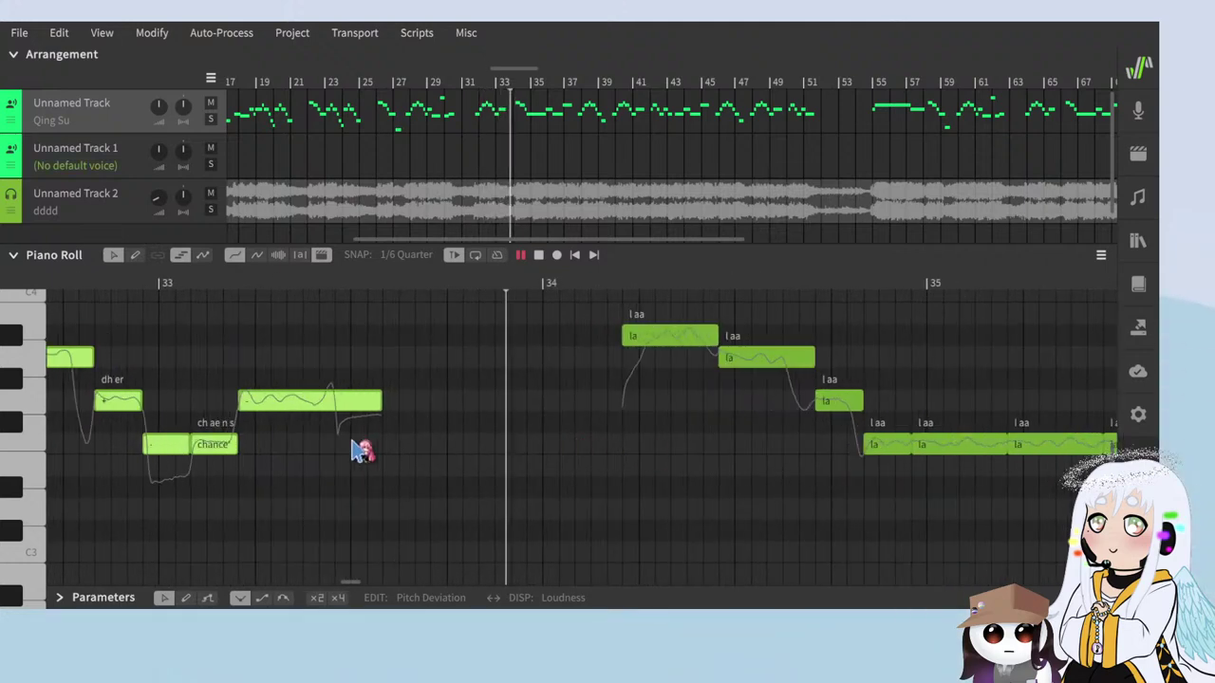
Step: Continue playback through the "la" notes of bars 34 to 38 to hear the next phrase
{"action": "scroll", "coordinate": [353, 443], "scroll_direction": "down", "scroll_amount": 6}
{"action": "scroll", "coordinate": [740, 456], "scroll_direction": "up", "scroll_amount": 5}
{"action": "scroll", "coordinate": [416, 444], "scroll_direction": "down", "scroll_amount": 4}
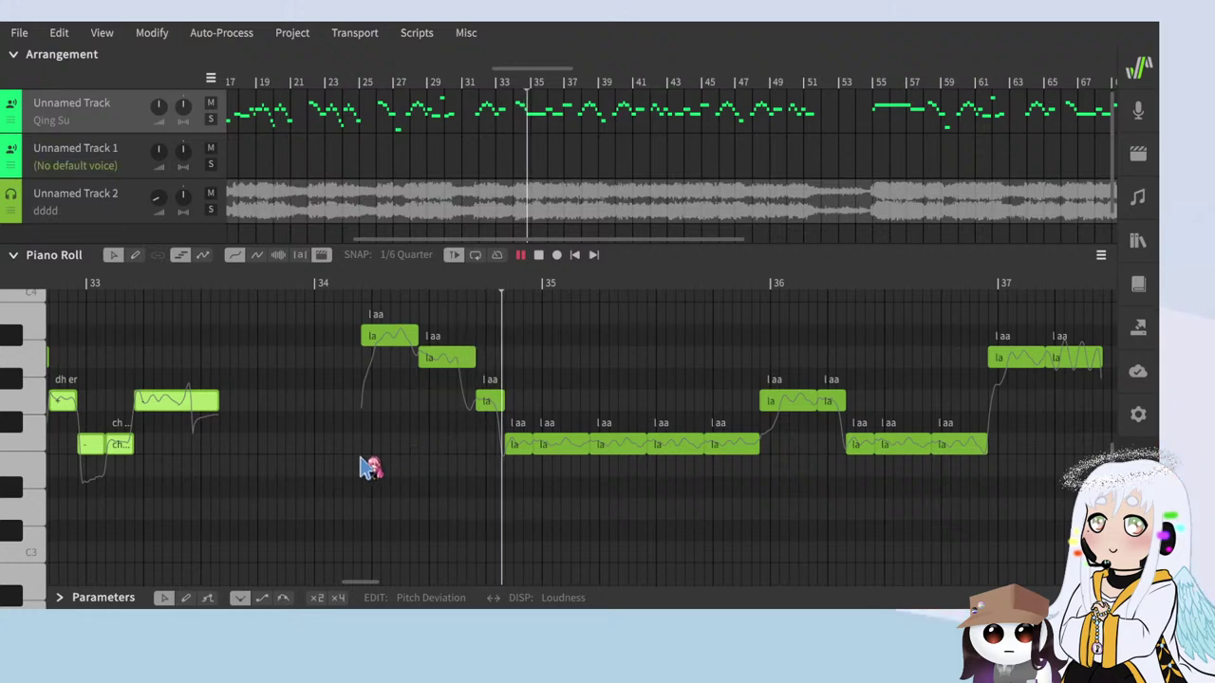
{"action": "scroll", "coordinate": [347, 468], "scroll_direction": "down", "scroll_amount": 2}
{"action": "scroll", "coordinate": [465, 496], "scroll_direction": "up", "scroll_amount": 2}
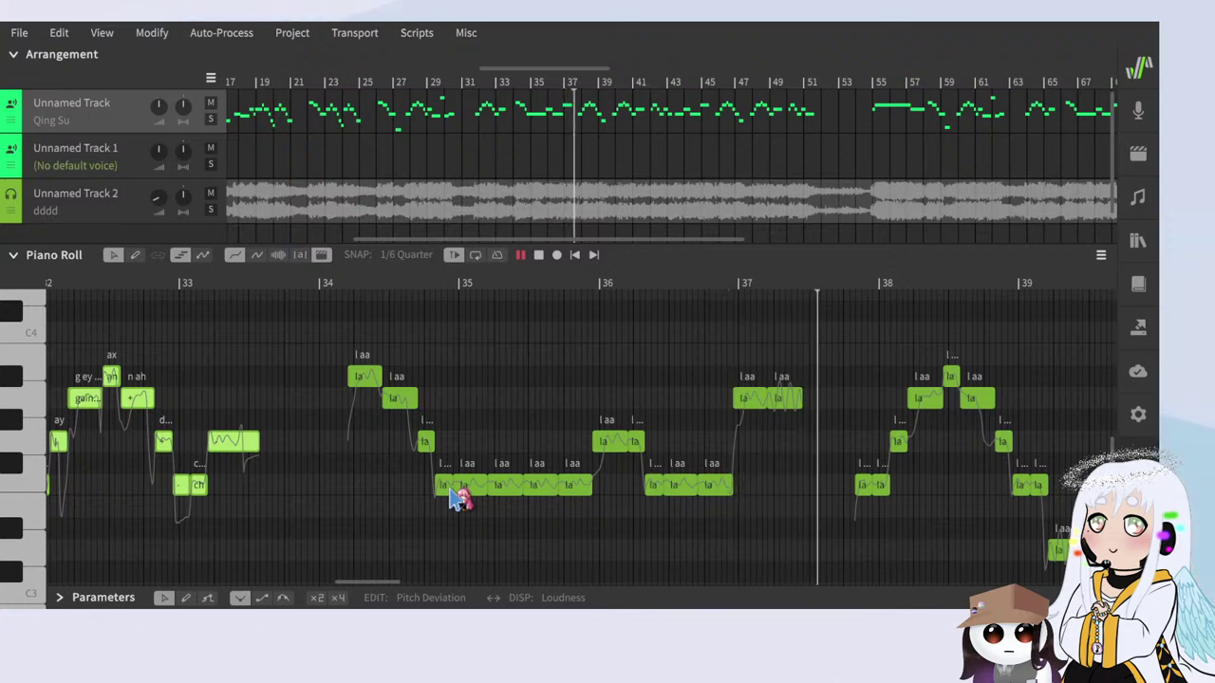
{"action": "scroll", "coordinate": [459, 489], "scroll_direction": "down", "scroll_amount": 2}
{"action": "scroll", "coordinate": [469, 477], "scroll_direction": "down", "scroll_amount": 1}
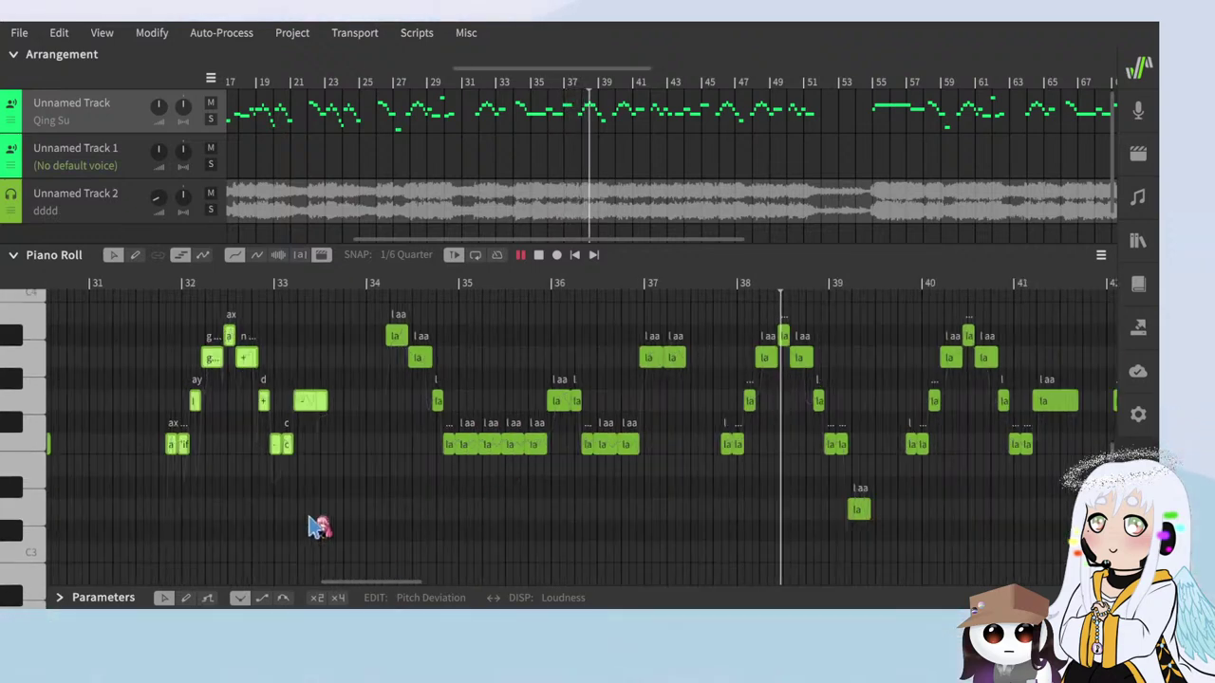
{"action": "key", "text": "space"}
Step: Try moving the selected bar 32 phrase one snap step (1/6 quarter) earlier and play it back
{"action": "left_click", "coordinate": [146, 288]}
{"action": "scroll", "coordinate": [137, 379], "scroll_direction": "up", "scroll_amount": 5}
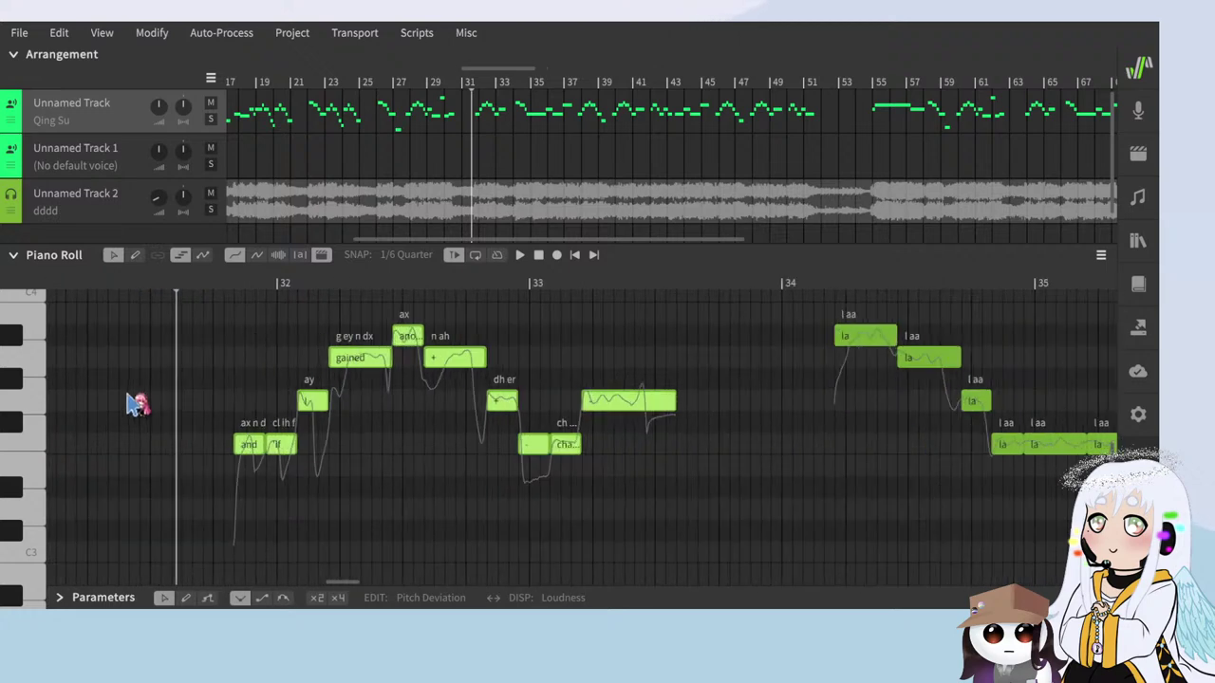
{"action": "key", "text": "space"}
{"action": "key", "text": "space"}
{"action": "left_click_drag", "start_coordinate": [315, 447], "coordinate": [305, 448]}
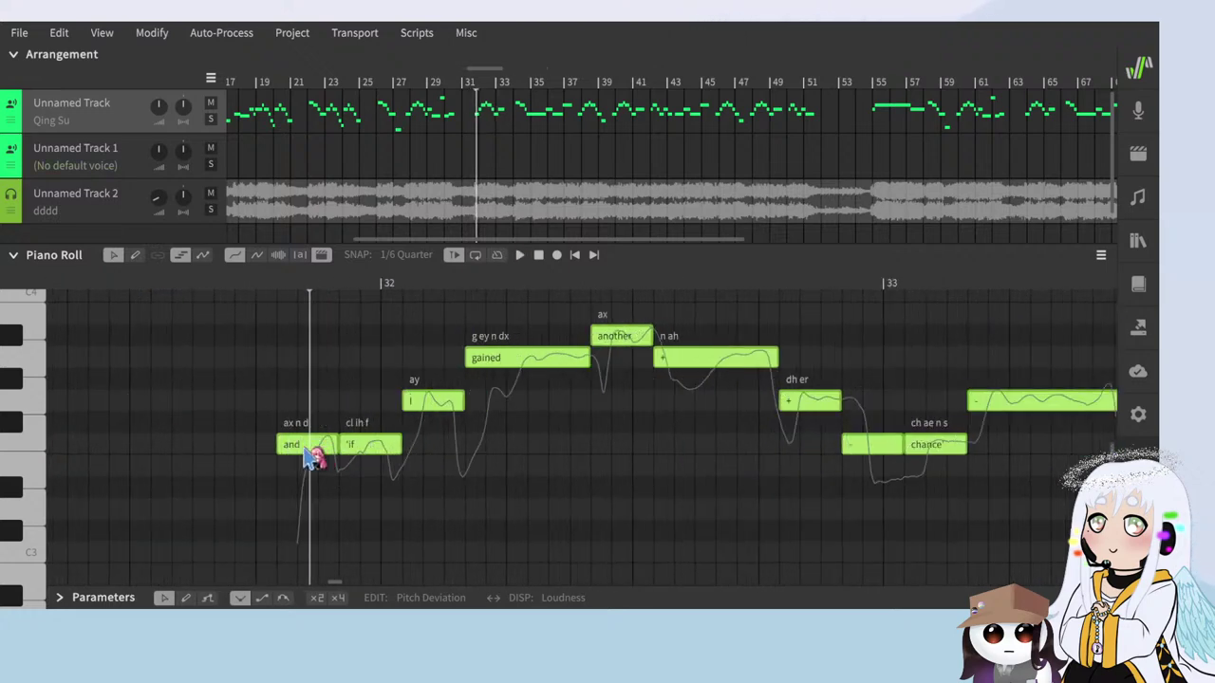
{"action": "left_click", "coordinate": [186, 284]}
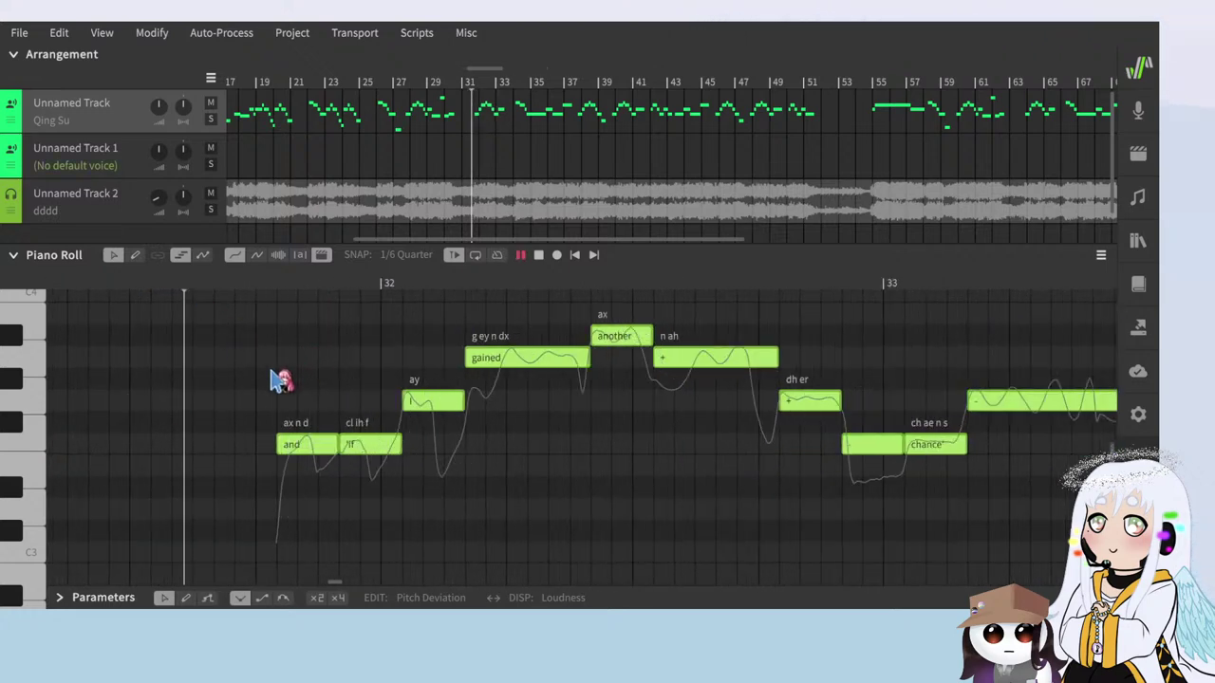
{"action": "key", "text": "space"}
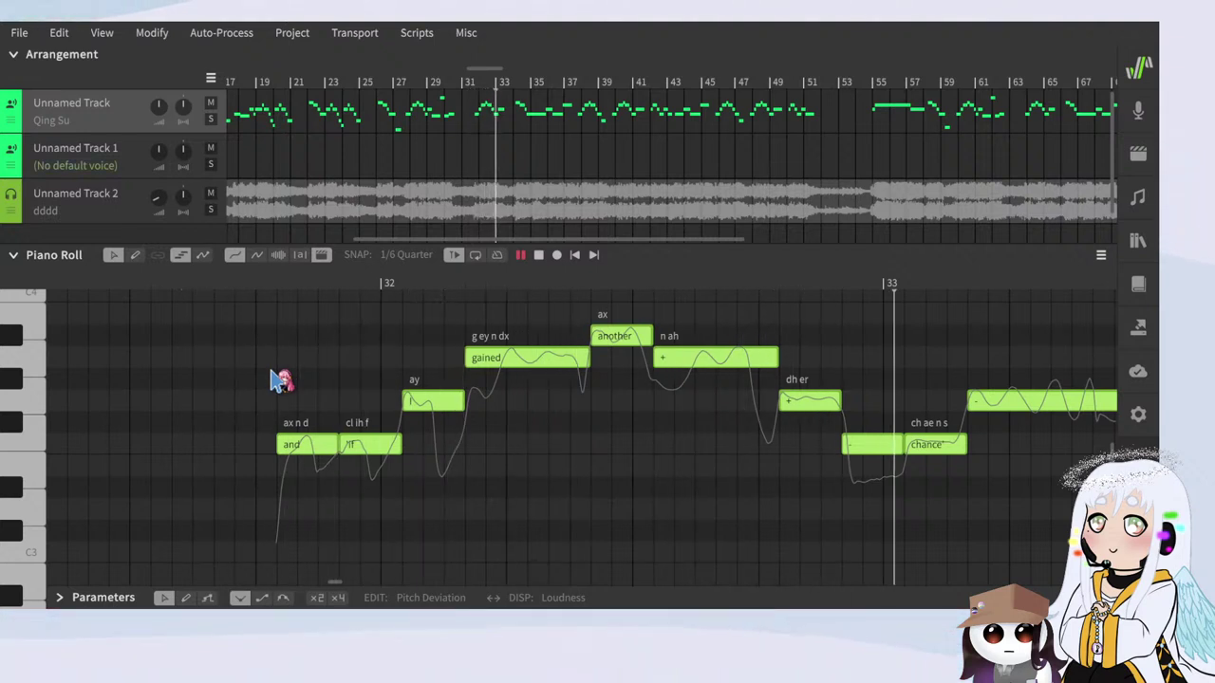
{"action": "scroll", "coordinate": [423, 404], "scroll_direction": "down", "scroll_amount": 5}
{"action": "key", "text": "space"}
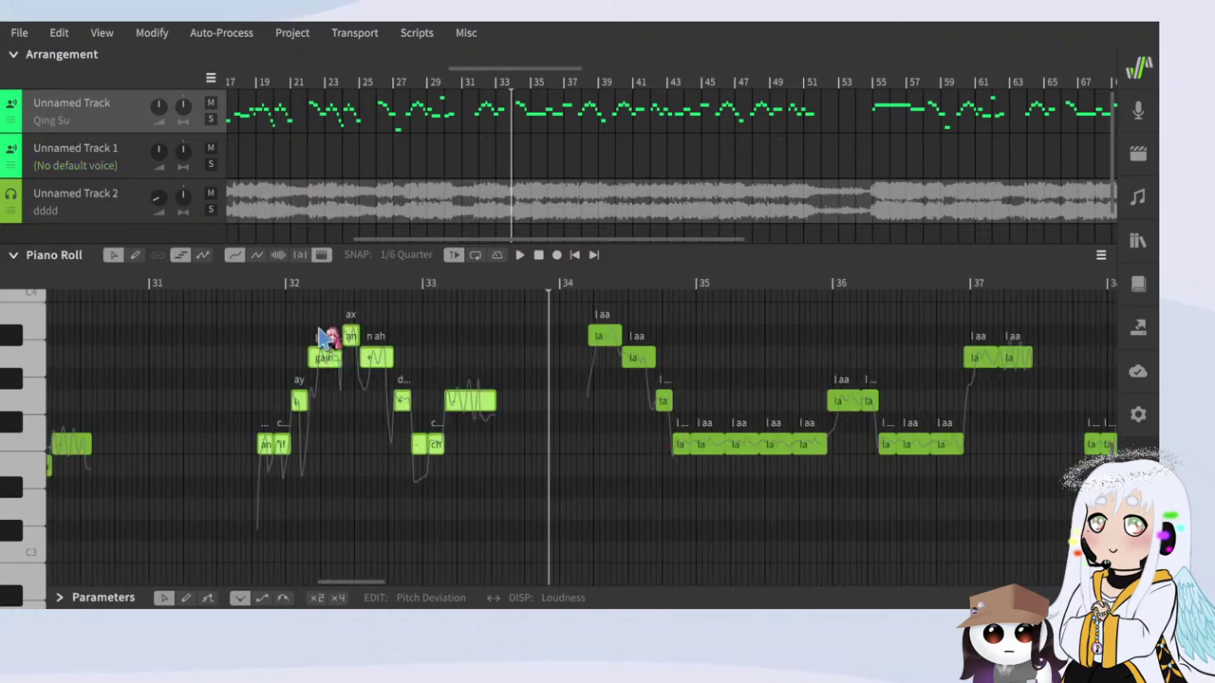
Step: Move the selected bar 32 phrase one snap step (1/6 quarter) later, back to its original timing
{"action": "left_click", "coordinate": [248, 279]}
{"action": "scroll", "coordinate": [278, 425], "scroll_direction": "up", "scroll_amount": 8}
{"action": "left_click_drag", "start_coordinate": [223, 442], "coordinate": [243, 441]}
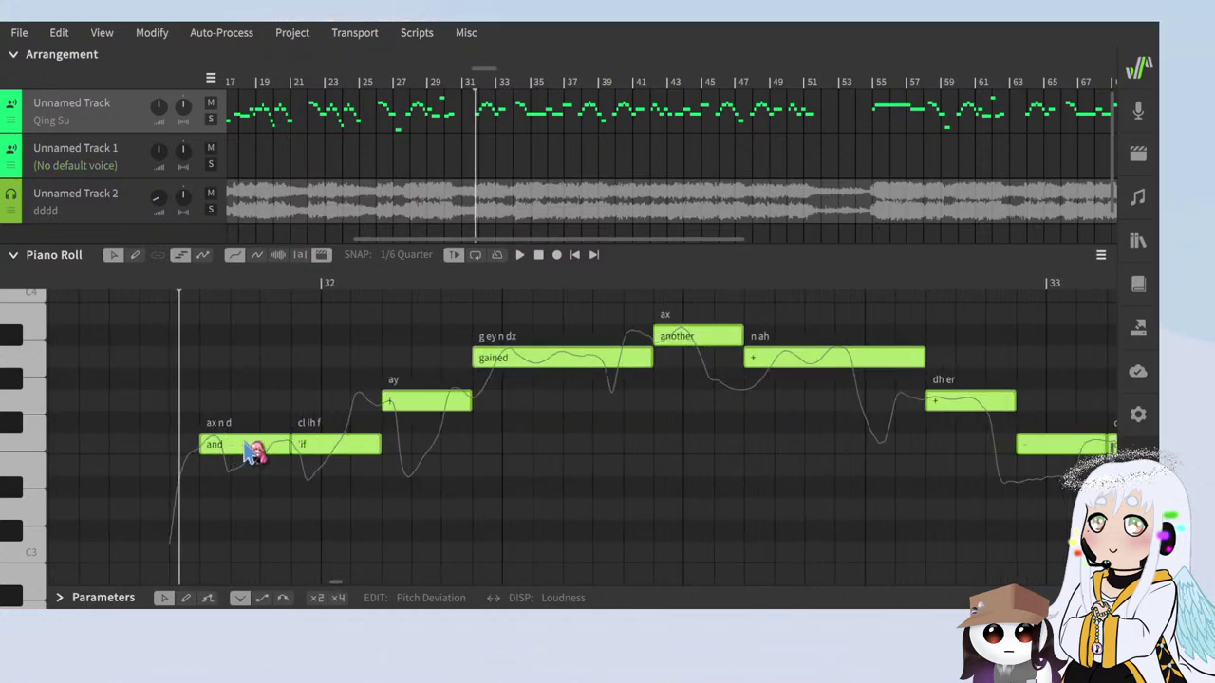
Step: Play from before bar 32 into the start of bar 35 to hear the next line's opening notes
{"action": "scroll", "coordinate": [127, 372], "scroll_direction": "down", "scroll_amount": 5}
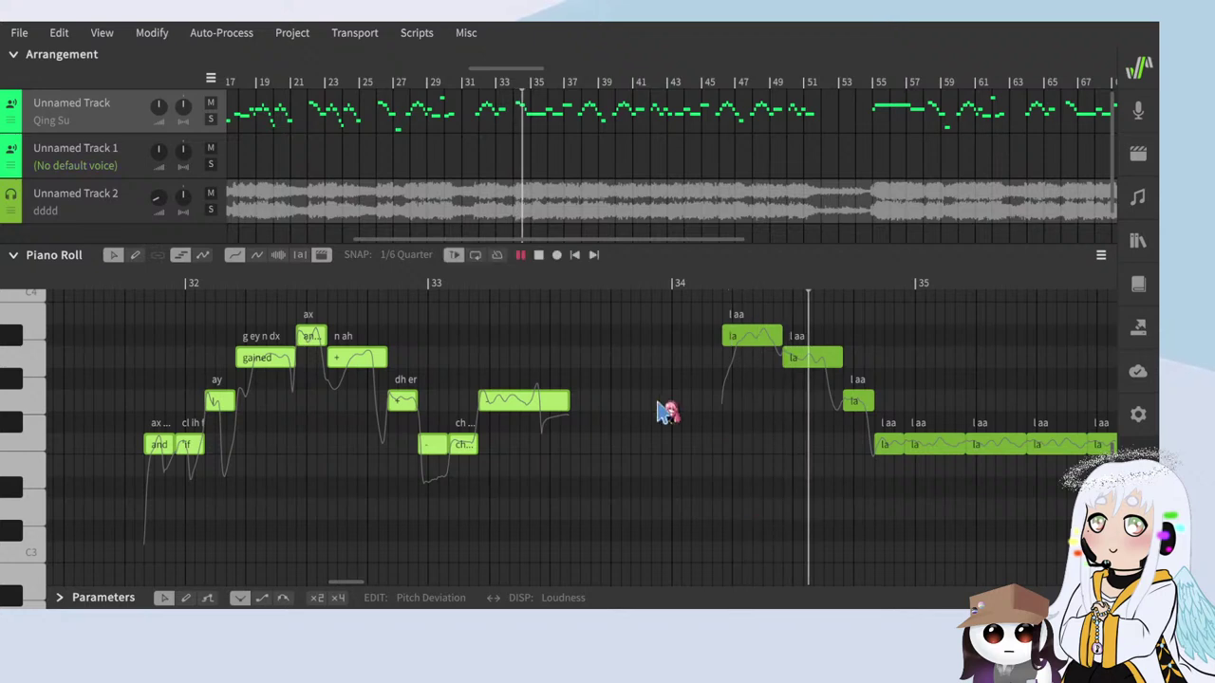
{"action": "scroll", "coordinate": [660, 410], "scroll_direction": "down", "scroll_amount": 4}
{"action": "scroll", "coordinate": [827, 423], "scroll_direction": "up", "scroll_amount": 5}
{"action": "key", "text": "space"}
Step: Set the lyrics of the first three notes of the bar 34 phrase to "would", "you" and "still"
{"action": "double_click", "coordinate": [465, 339]}
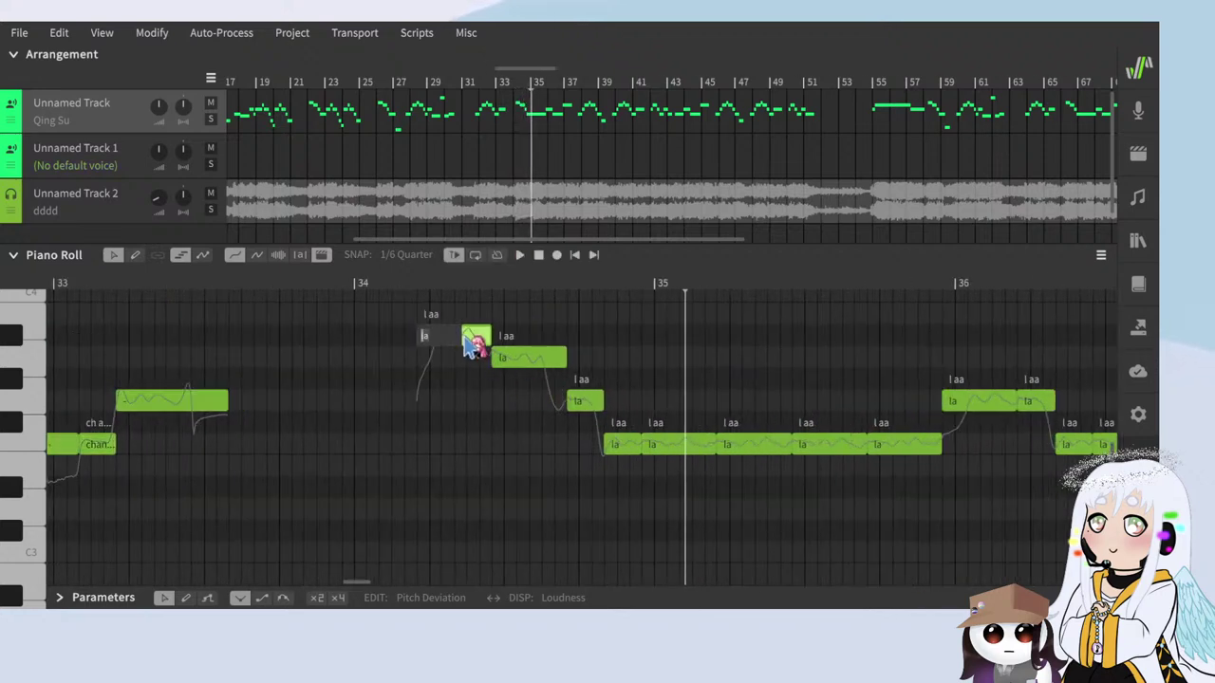
{"action": "type", "text": "would"}
{"action": "key", "text": "Tab"}
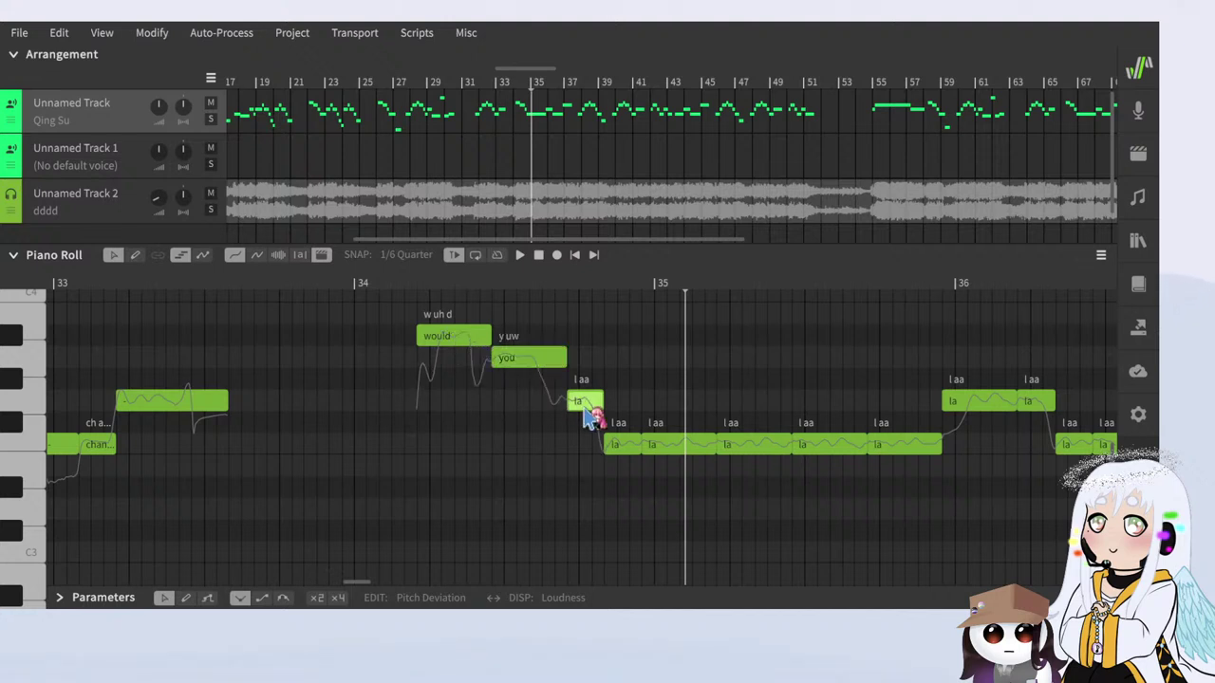
{"action": "double_click", "coordinate": [572, 392]}
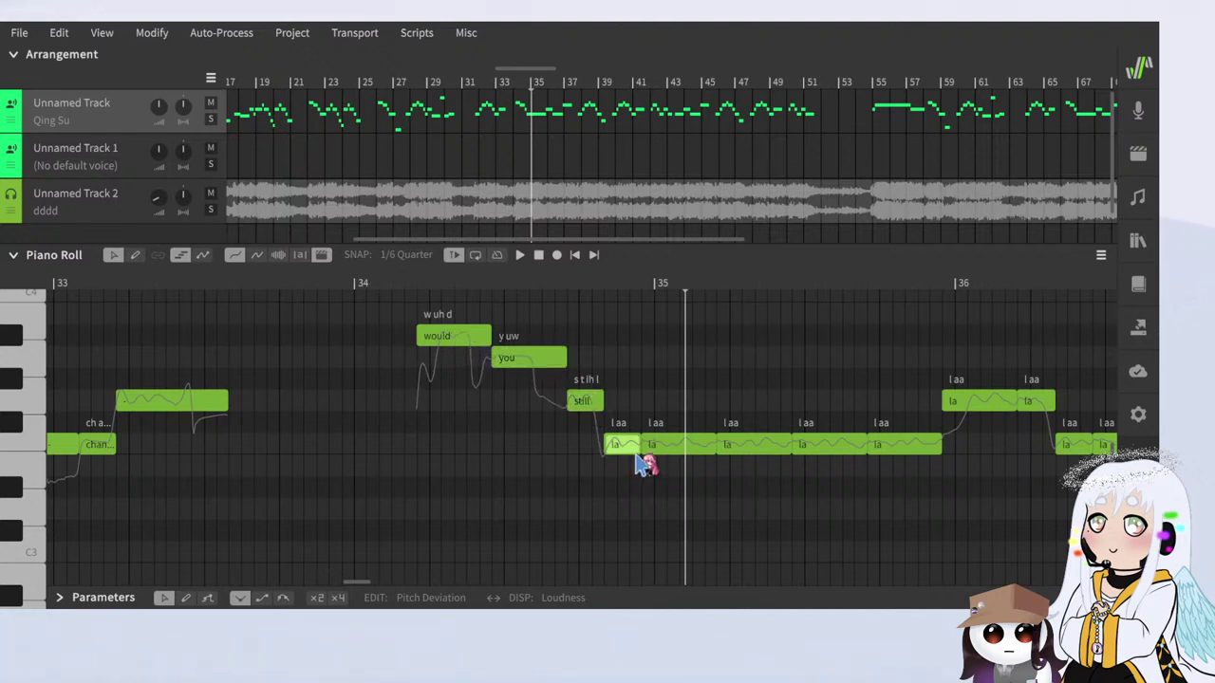
Step: Set the first three low notes around bar 35 to "-", "be" and "here", sustaining "still" on the first
{"action": "double_click", "coordinate": [691, 444]}
{"action": "type", "text": "be"}
{"action": "left_click", "coordinate": [705, 395]}
{"action": "double_click", "coordinate": [758, 445]}
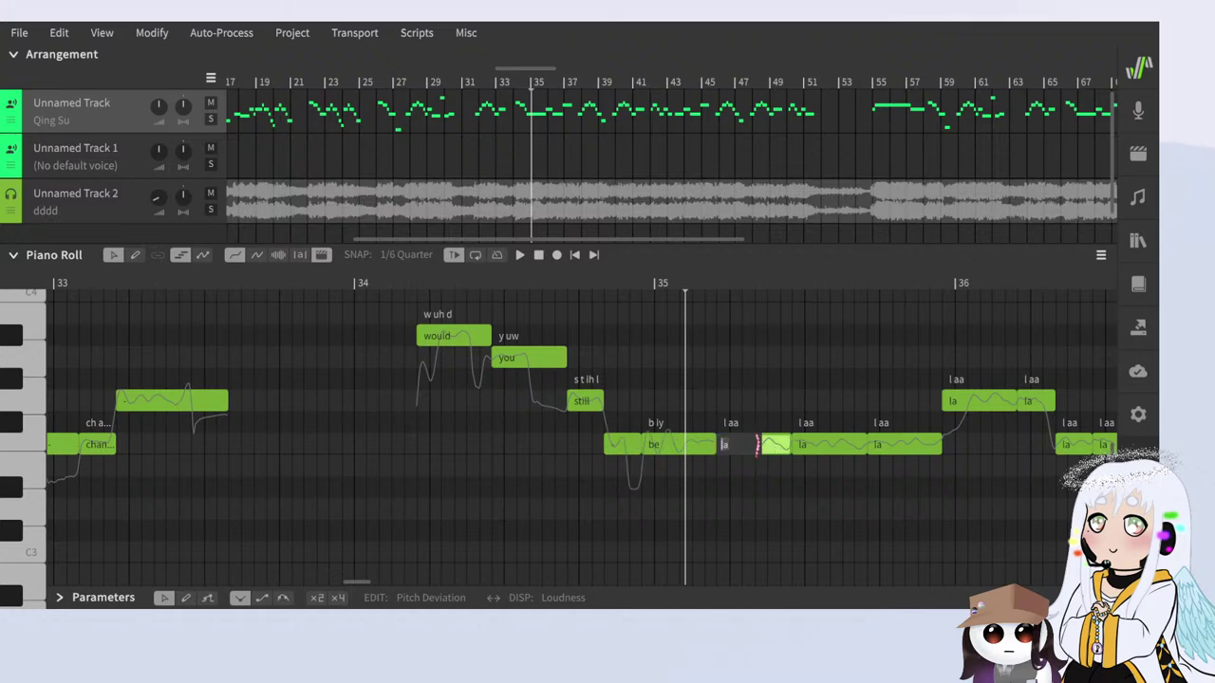
{"action": "type", "text": "here"}
{"action": "left_click", "coordinate": [314, 458]}
Step: Set the last two low notes before bar 36 to "please" and "don't"
{"action": "left_click_drag", "start_coordinate": [355, 582], "coordinate": [361, 576]}
{"action": "left_click", "coordinate": [701, 447]}
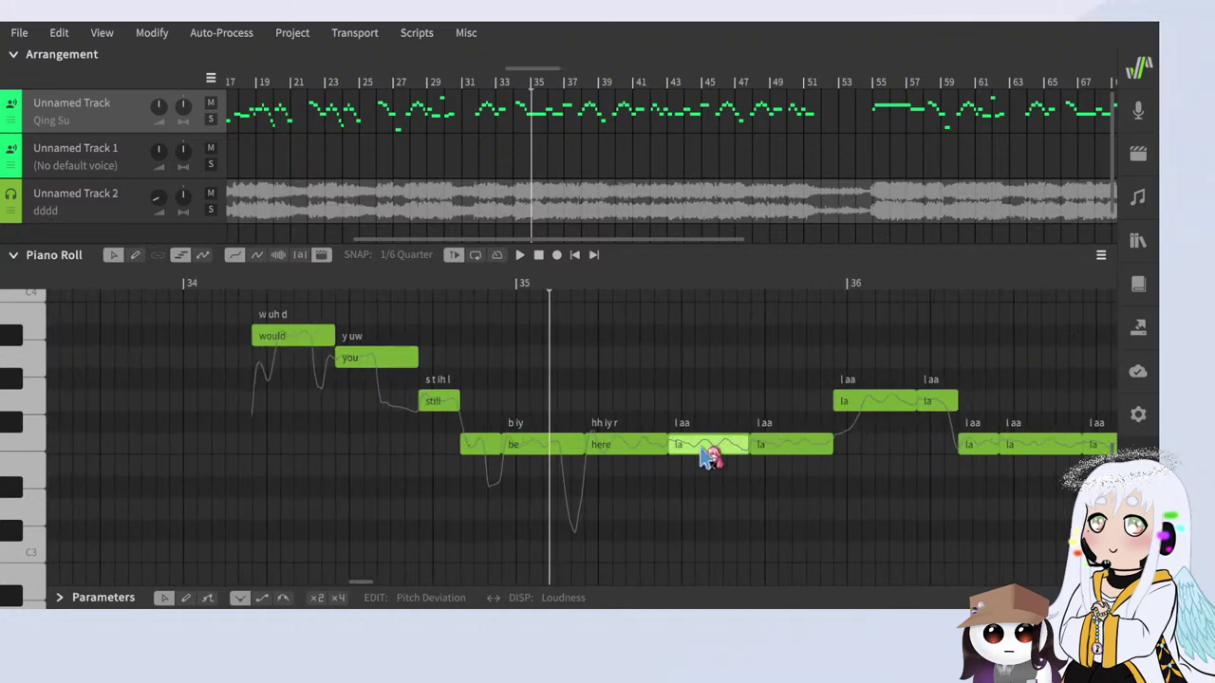
{"action": "scroll", "coordinate": [683, 446], "scroll_direction": "down", "scroll_amount": 4}
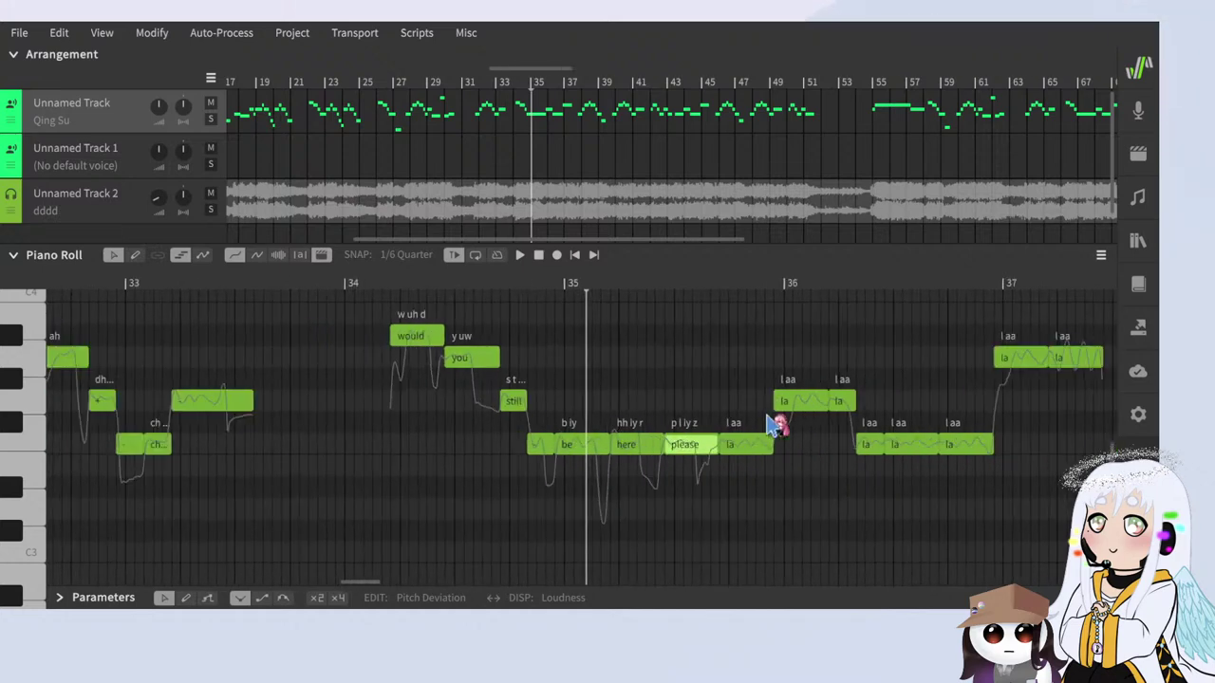
{"action": "scroll", "coordinate": [812, 448], "scroll_direction": "up", "scroll_amount": 5}
{"action": "double_click", "coordinate": [694, 444]}
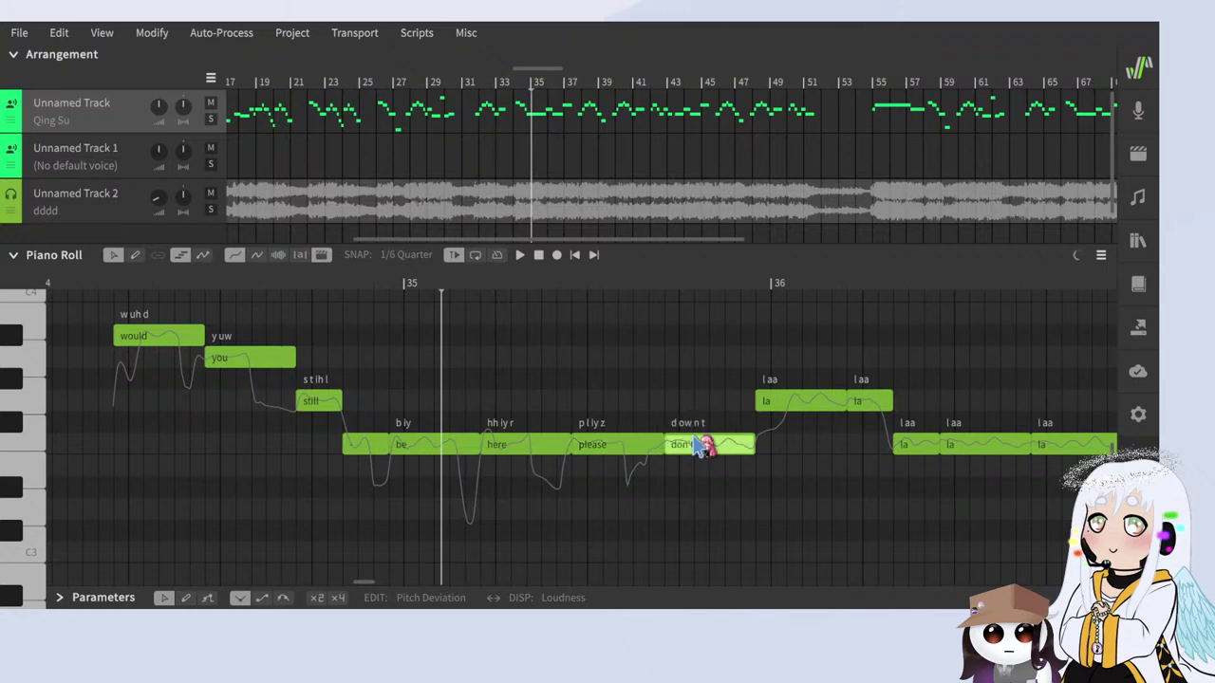
Step: Set the two notes at the start of bar 36 to "be" and "lonely", continuing the word with "-" and "+" on the next two
{"action": "scroll", "coordinate": [560, 438], "scroll_direction": "down", "scroll_amount": 5}
{"action": "scroll", "coordinate": [851, 430], "scroll_direction": "up", "scroll_amount": 3}
{"action": "double_click", "coordinate": [531, 401]}
{"action": "type", "text": "be"}
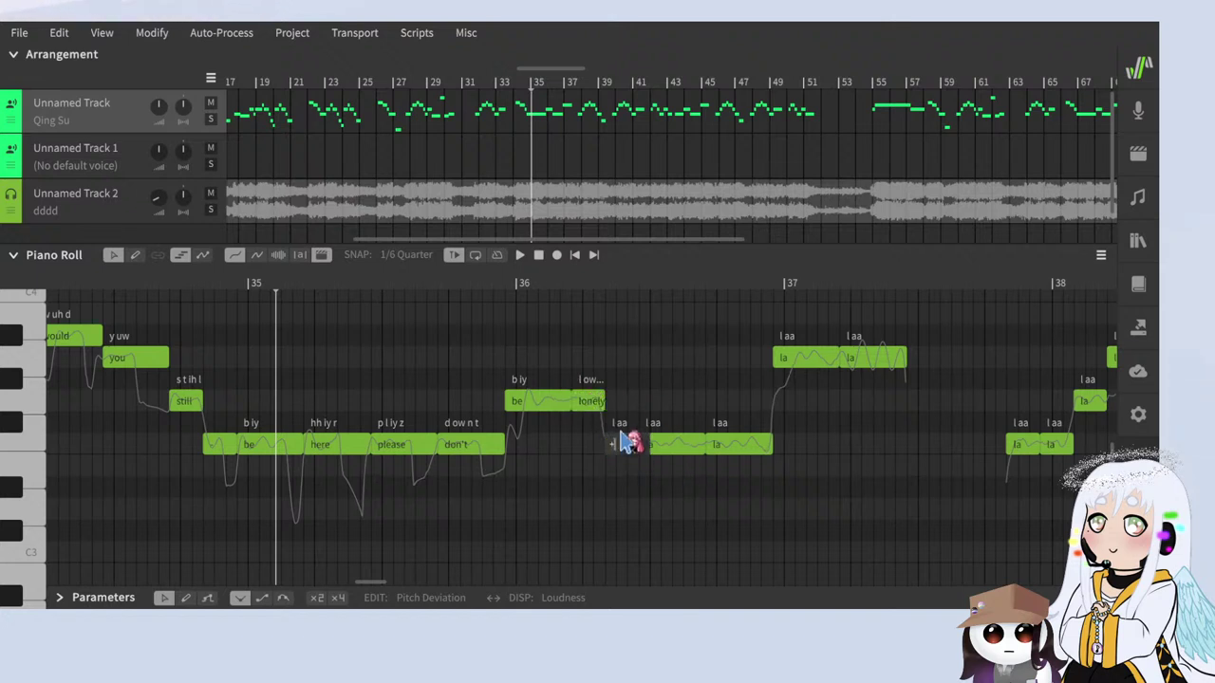
{"action": "scroll", "coordinate": [707, 504], "scroll_direction": "up", "scroll_amount": 2}
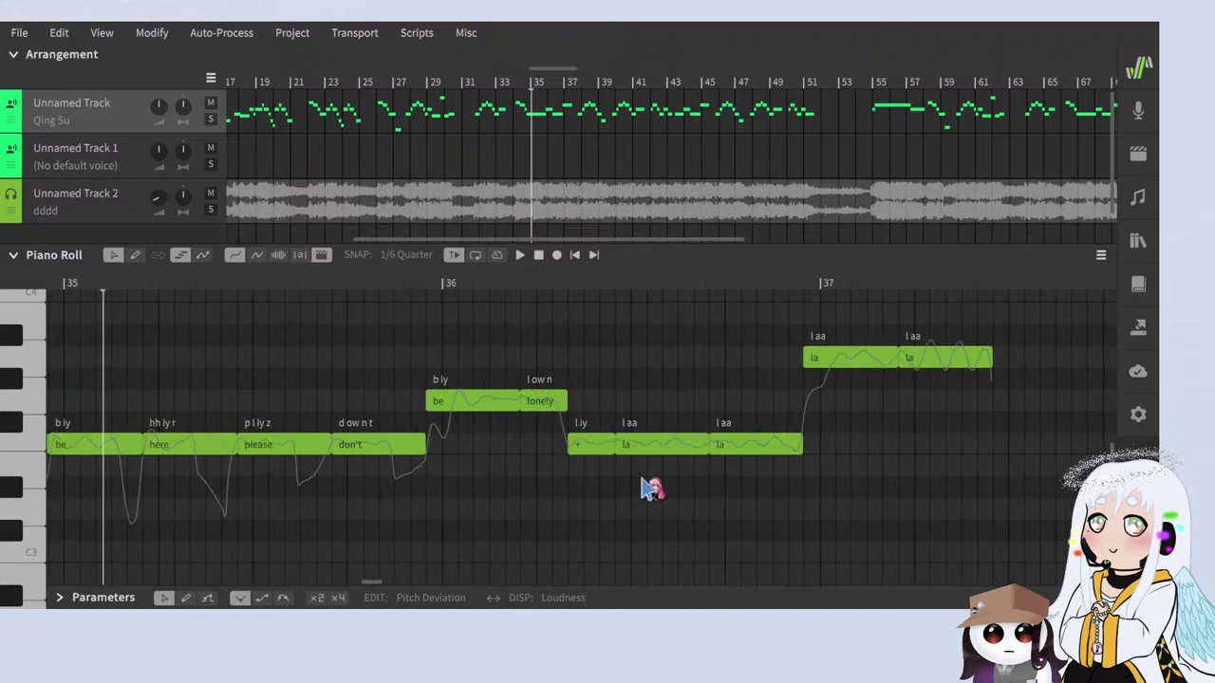
{"action": "double_click", "coordinate": [602, 449]}
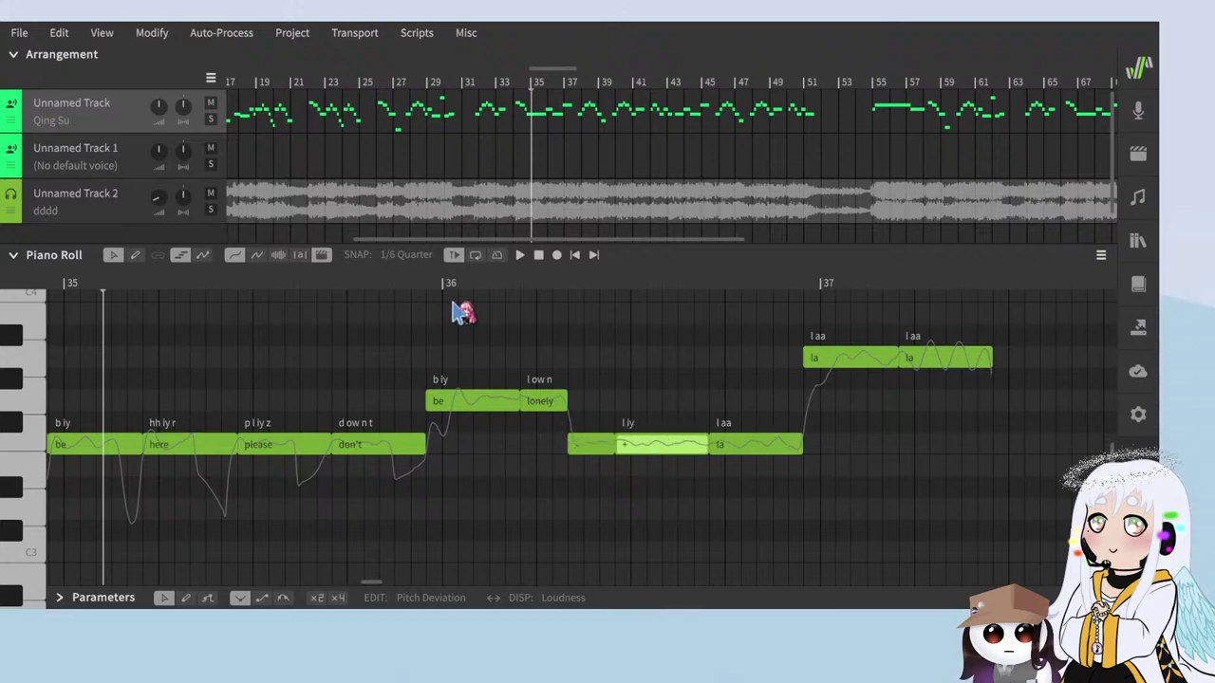
Step: Set the last low note before bar 37 to "when" and the two high notes after it to "I'm" and "gone"
{"action": "scroll", "coordinate": [353, 387], "scroll_direction": "down", "scroll_amount": 2}
{"action": "scroll", "coordinate": [987, 475], "scroll_direction": "up", "scroll_amount": 3}
{"action": "double_click", "coordinate": [541, 453]}
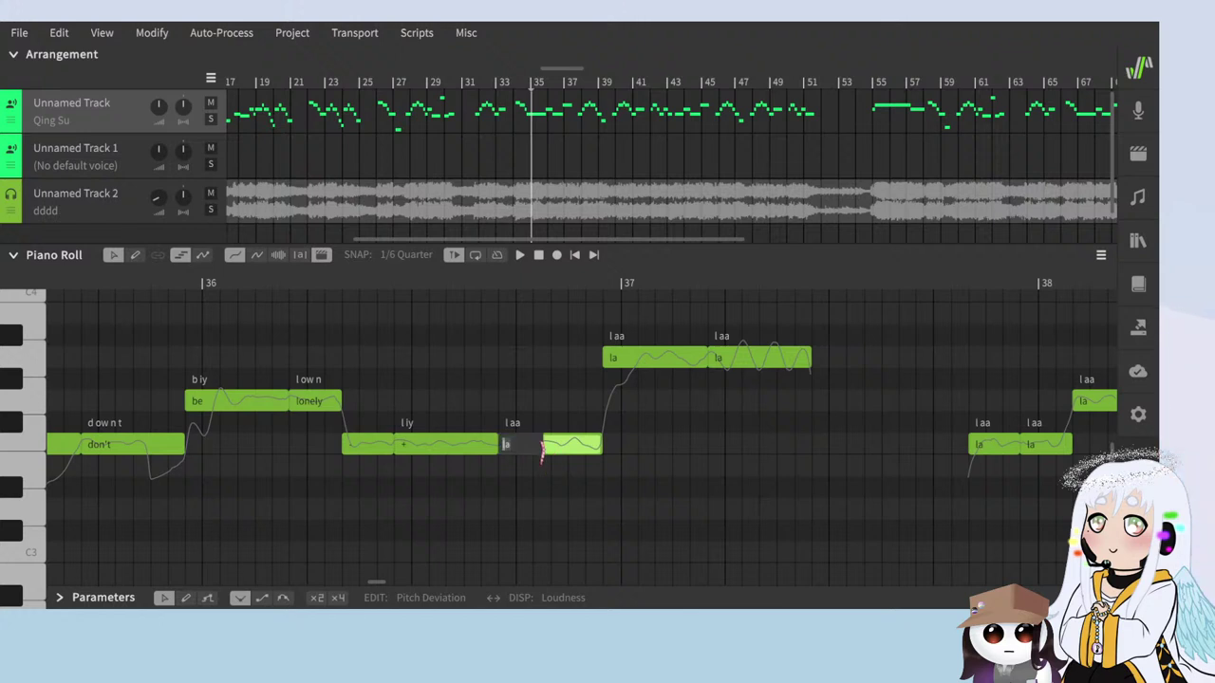
{"action": "type", "text": "when"}
{"action": "double_click", "coordinate": [638, 355]}
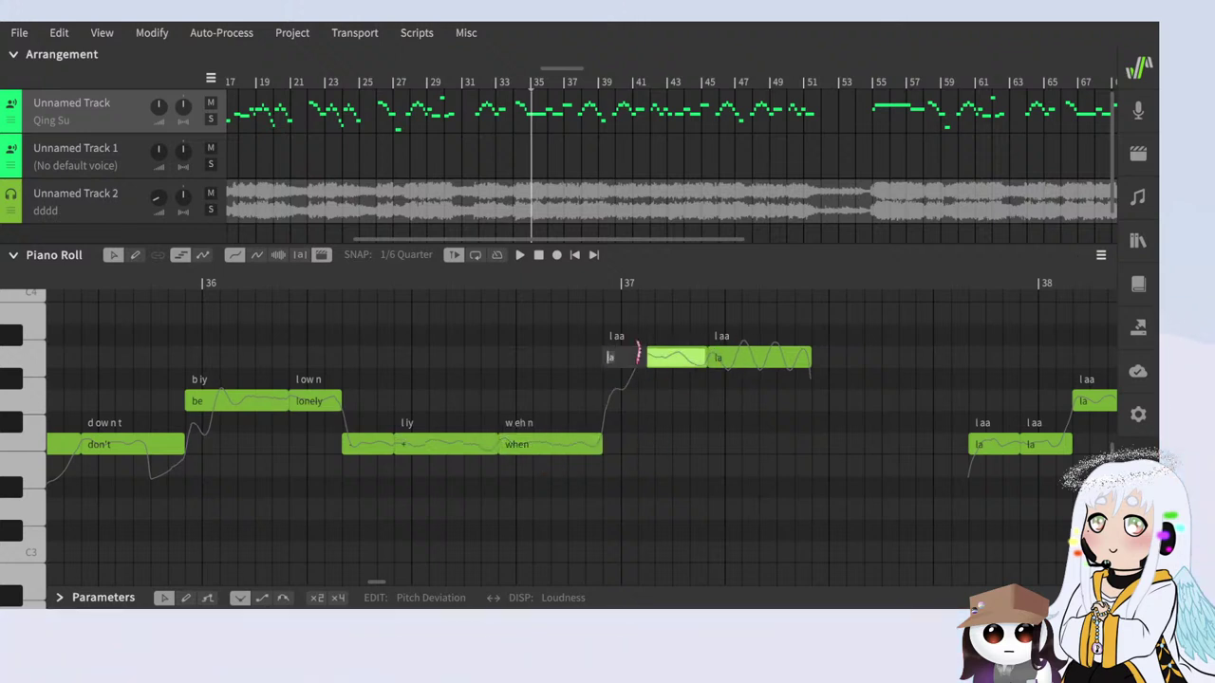
{"action": "left_click", "coordinate": [740, 359]}
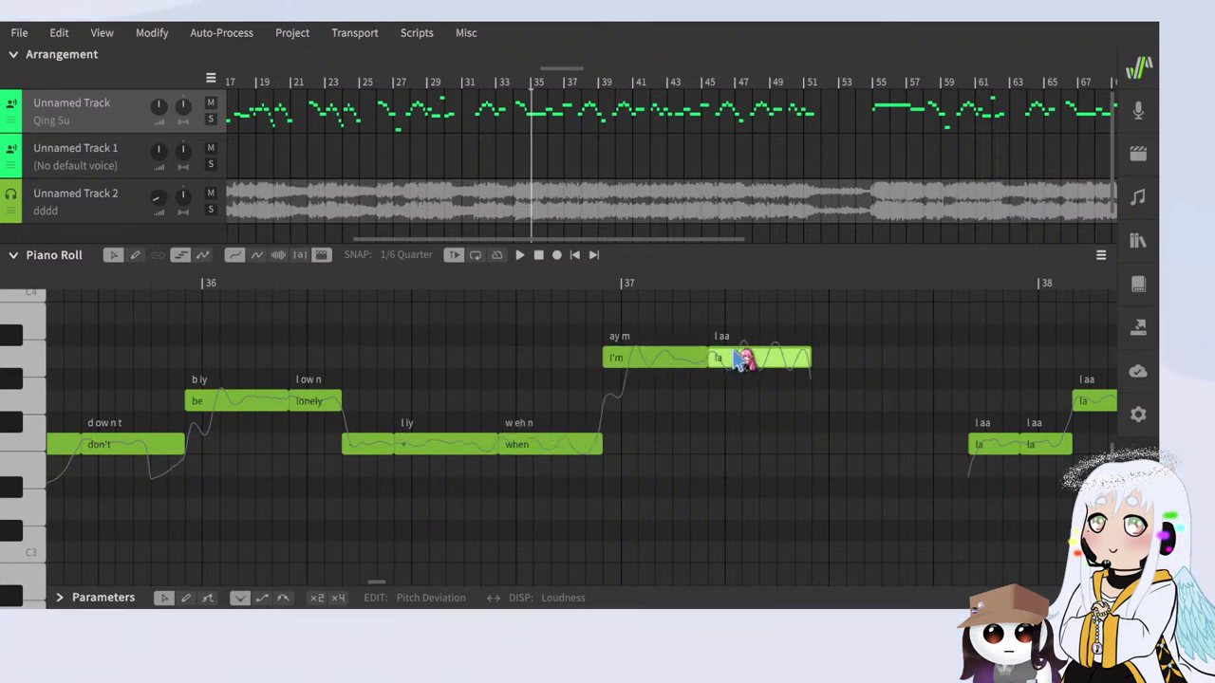
{"action": "type", "text": "gone"}
{"action": "key", "text": "Return"}
Step: Play back both new phrases from before bar 32 into the opening notes of the bar 38 phrase
{"action": "scroll", "coordinate": [745, 362], "scroll_direction": "down", "scroll_amount": 8}
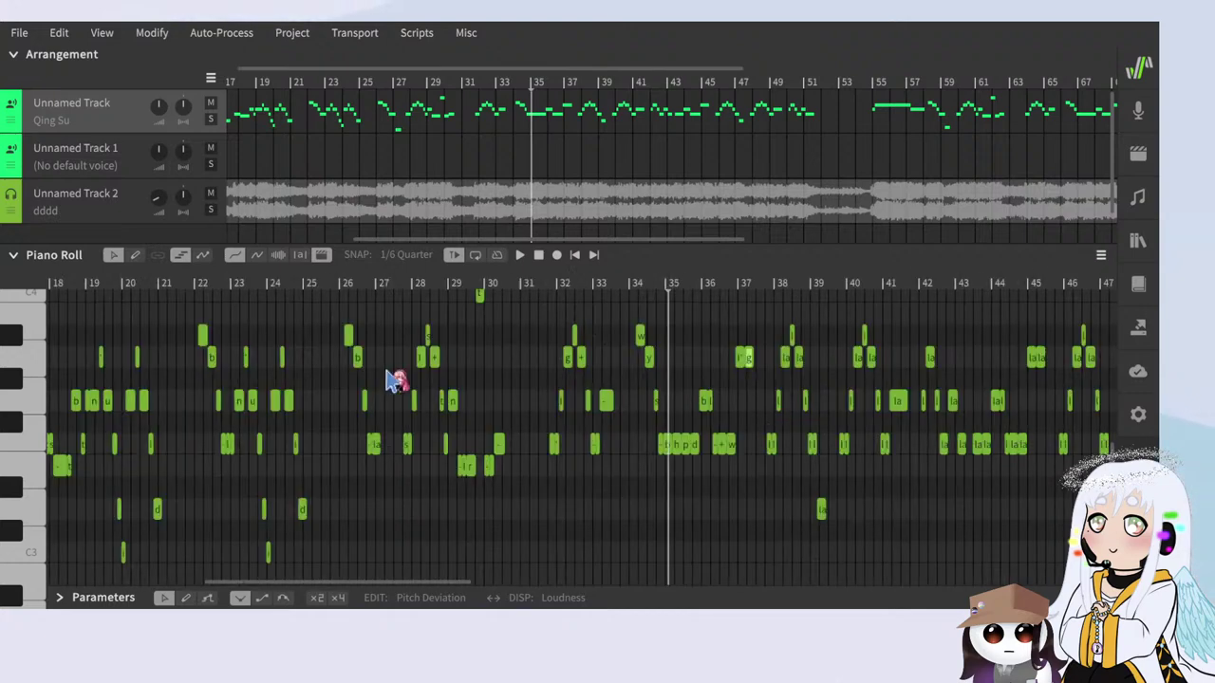
{"action": "scroll", "coordinate": [632, 432], "scroll_direction": "up", "scroll_amount": 3}
{"action": "left_click", "coordinate": [459, 285]}
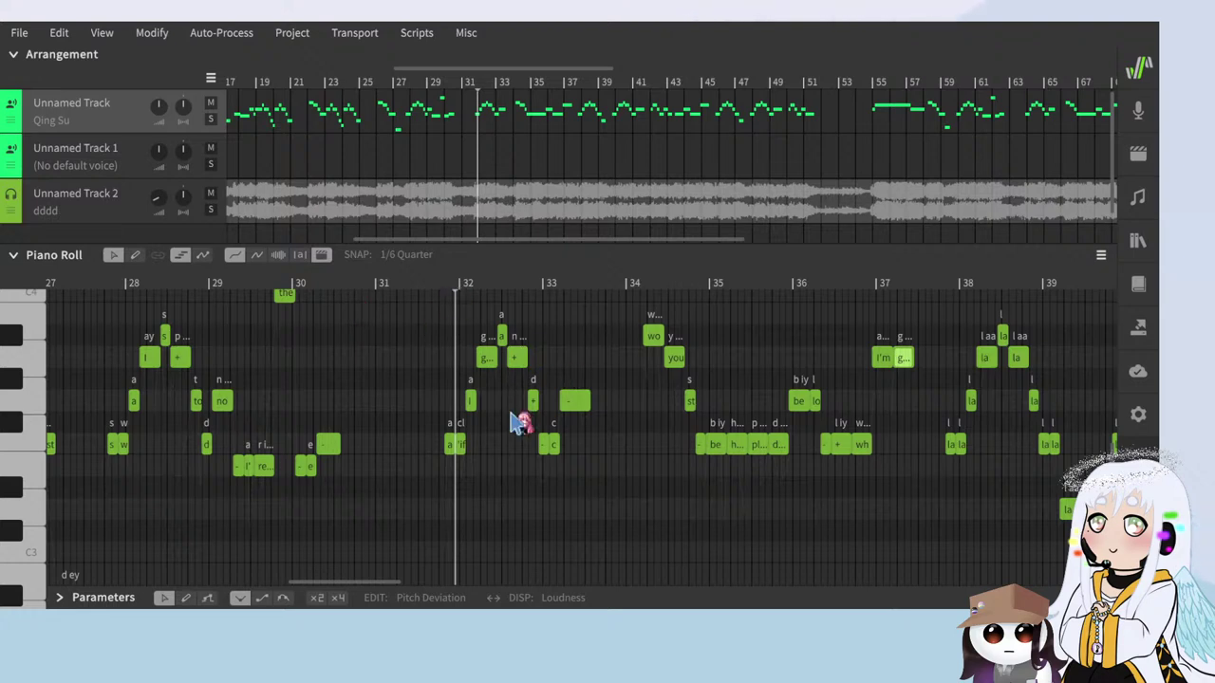
{"action": "key", "text": "space"}
{"action": "scroll", "coordinate": [542, 515], "scroll_direction": "up", "scroll_amount": 3}
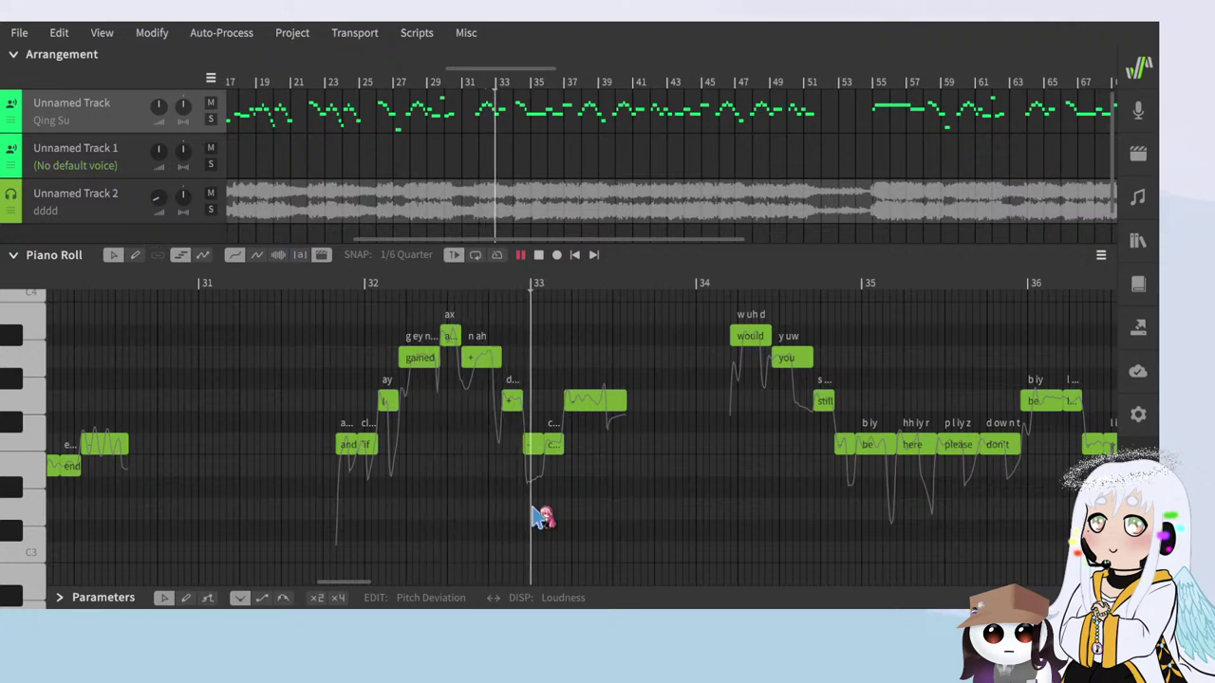
{"action": "scroll", "coordinate": [488, 449], "scroll_direction": "down", "scroll_amount": 3}
{"action": "scroll", "coordinate": [510, 482], "scroll_direction": "up", "scroll_amount": 5}
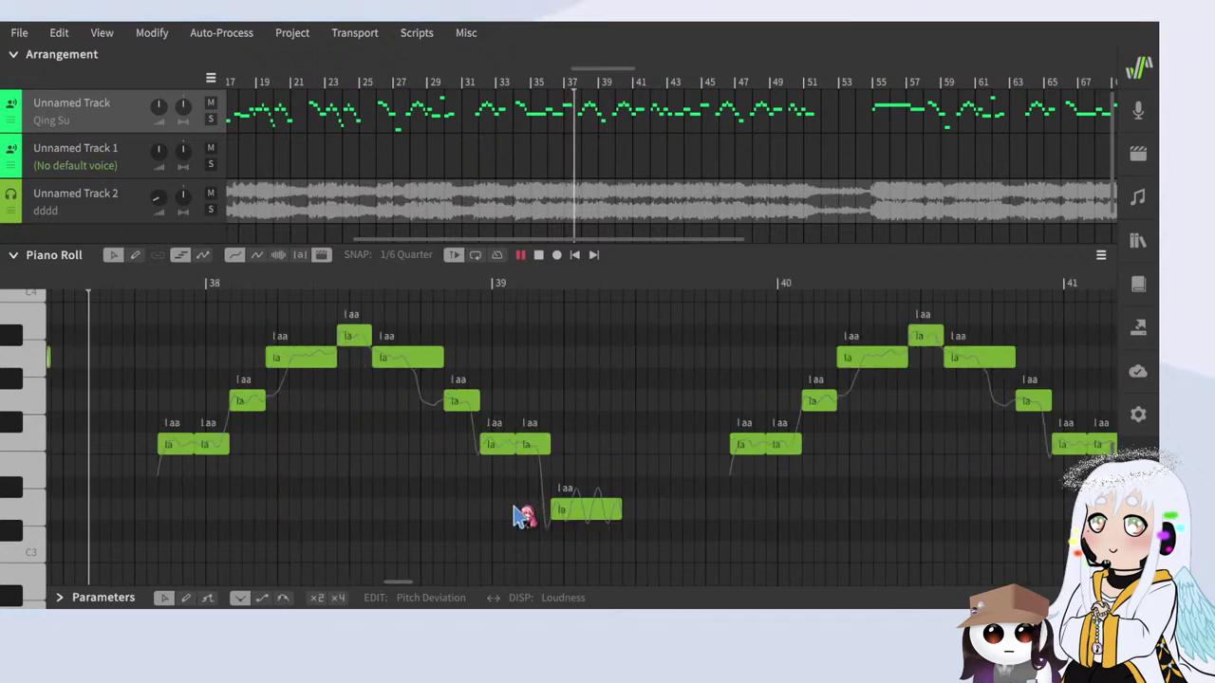
{"action": "scroll", "coordinate": [374, 450], "scroll_direction": "up", "scroll_amount": 3}
{"action": "key", "text": "space"}
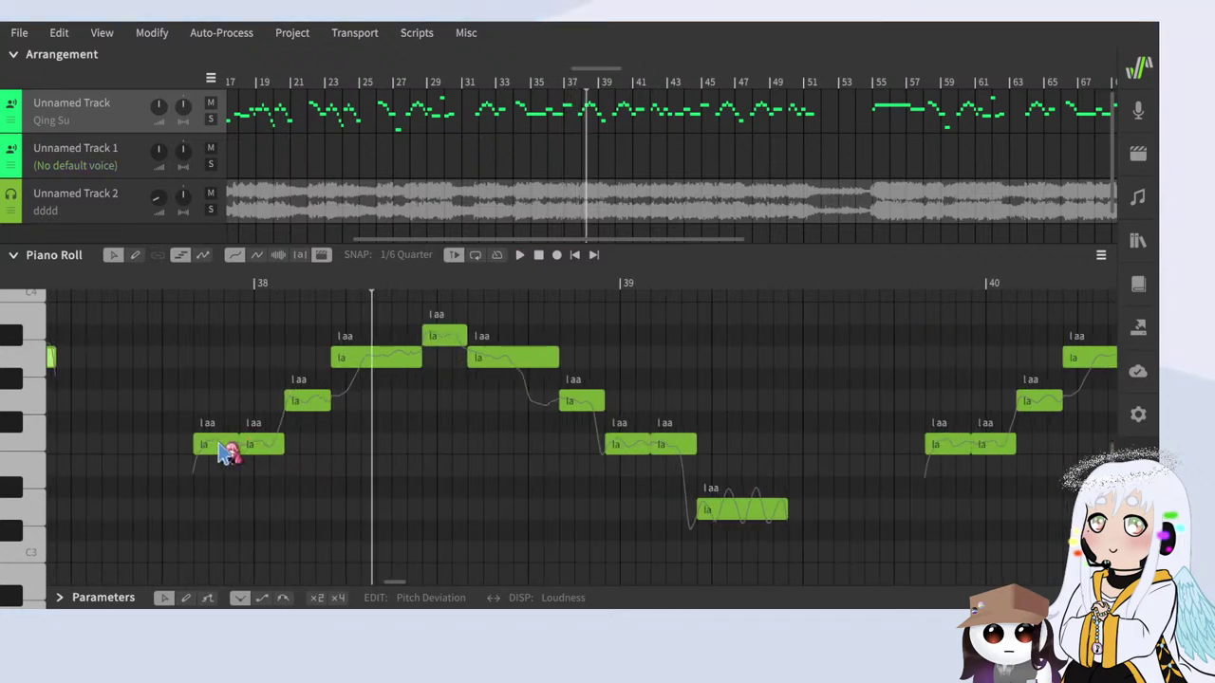
Step: Set the first four notes of the phrase around bar 38 to "I've", "been", "so" and "sad"
{"action": "type", "text": "I've"}
{"action": "key", "text": "Return"}
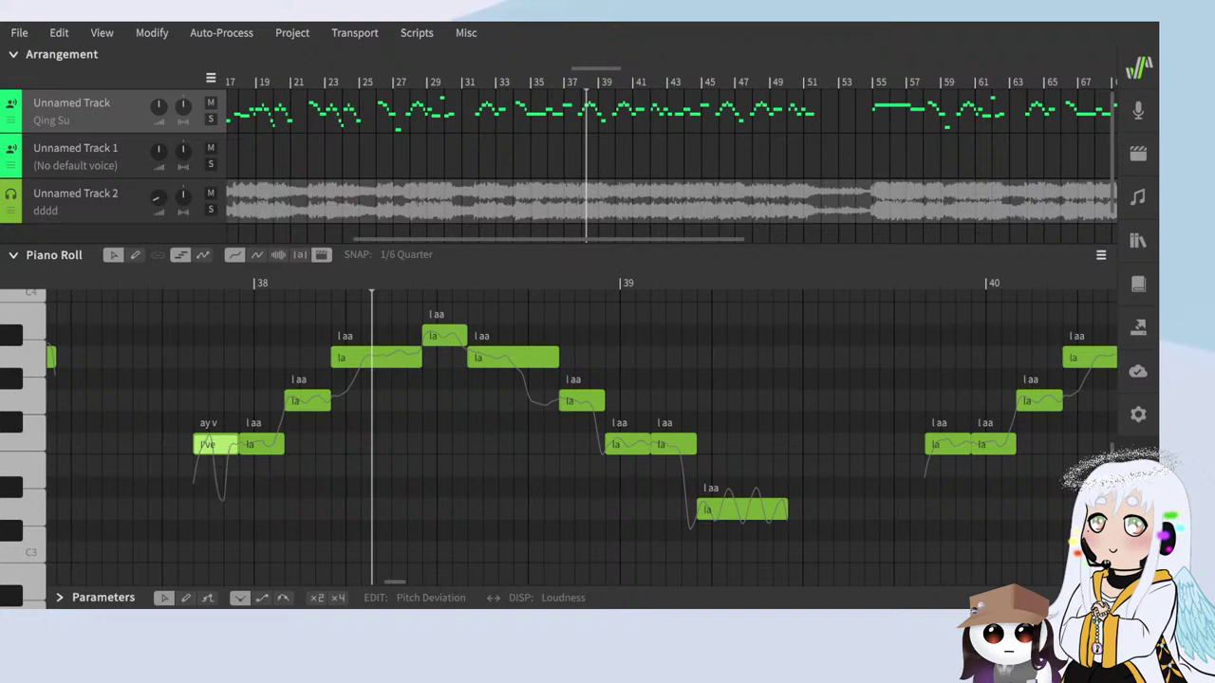
{"action": "double_click", "coordinate": [269, 442]}
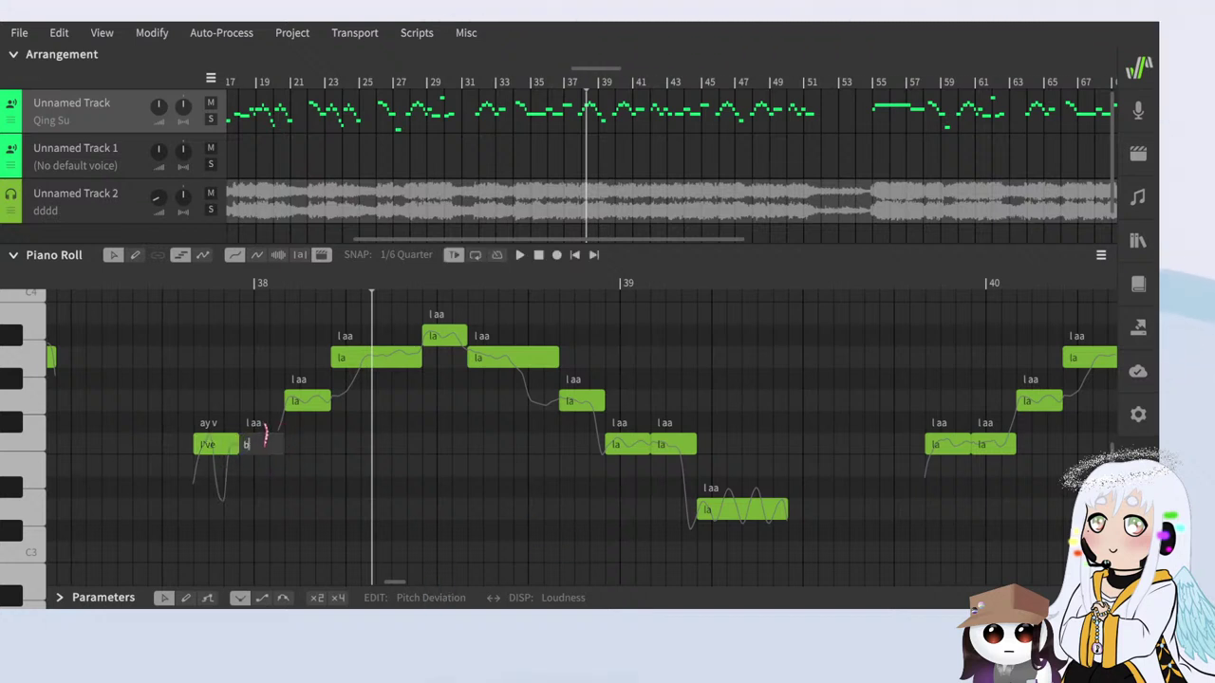
{"action": "type", "text": "been"}
{"action": "key", "text": "Return"}
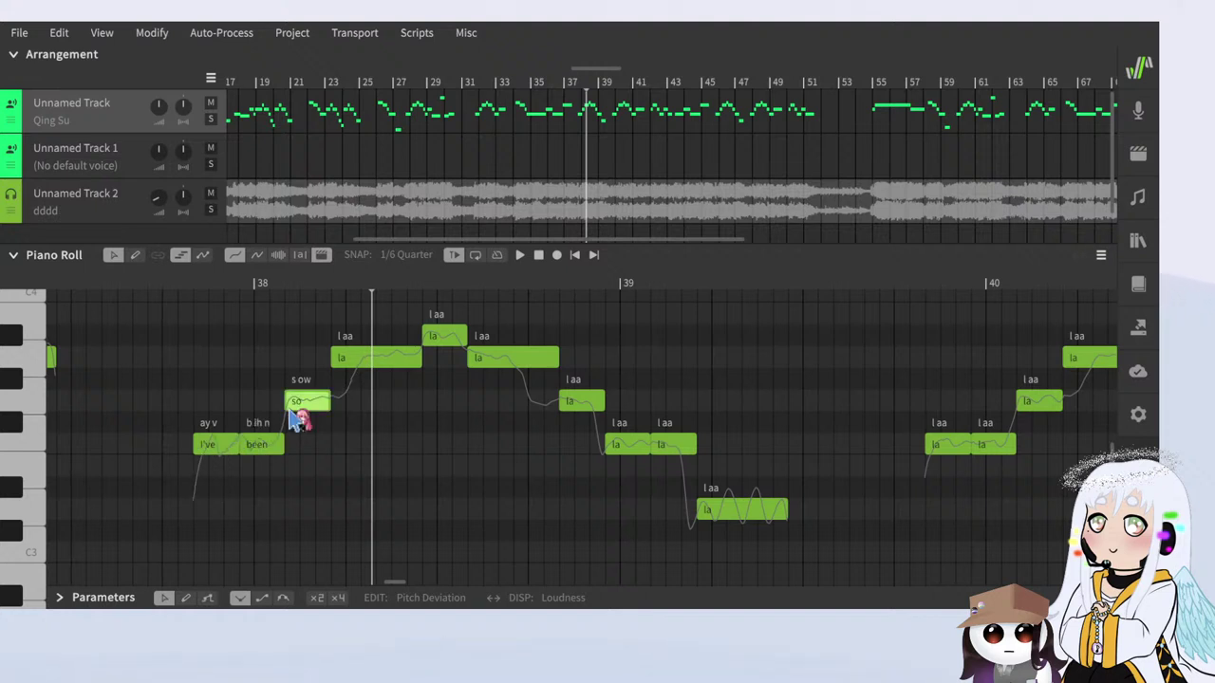
{"action": "double_click", "coordinate": [379, 358]}
{"action": "type", "text": "sad"}
{"action": "key", "text": "Return"}
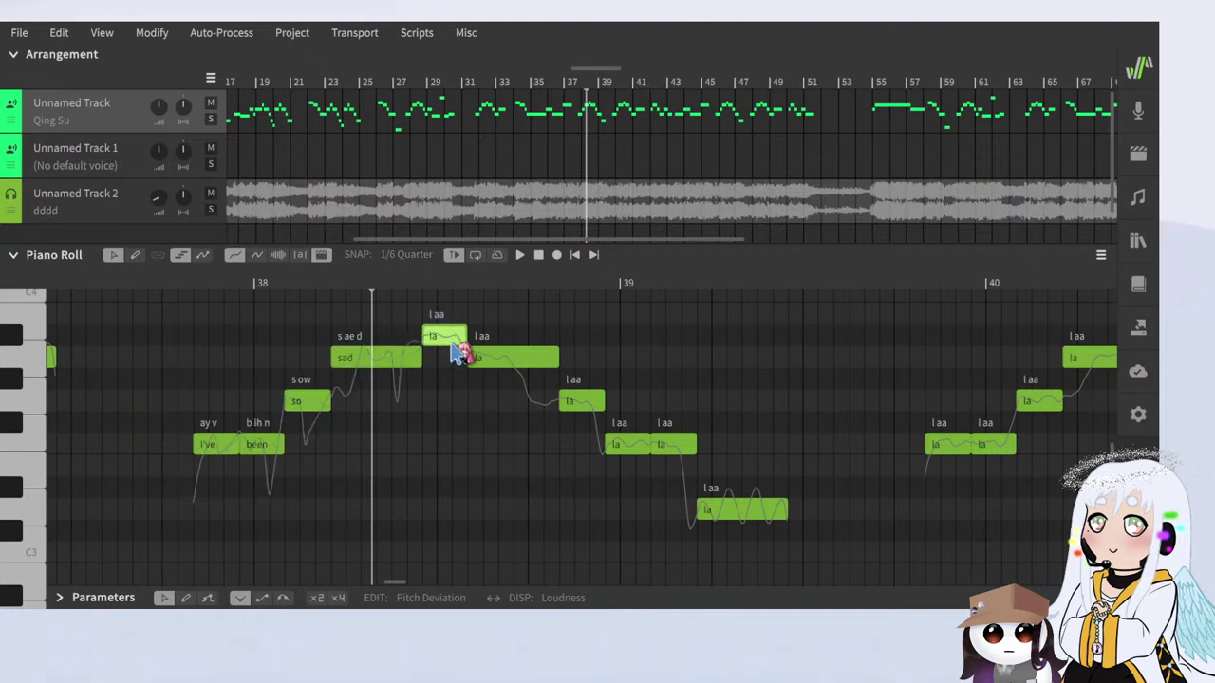
Step: Set the phrase's highest note to "for" and the two descending notes after it to "far" and "too"
{"action": "double_click", "coordinate": [499, 353]}
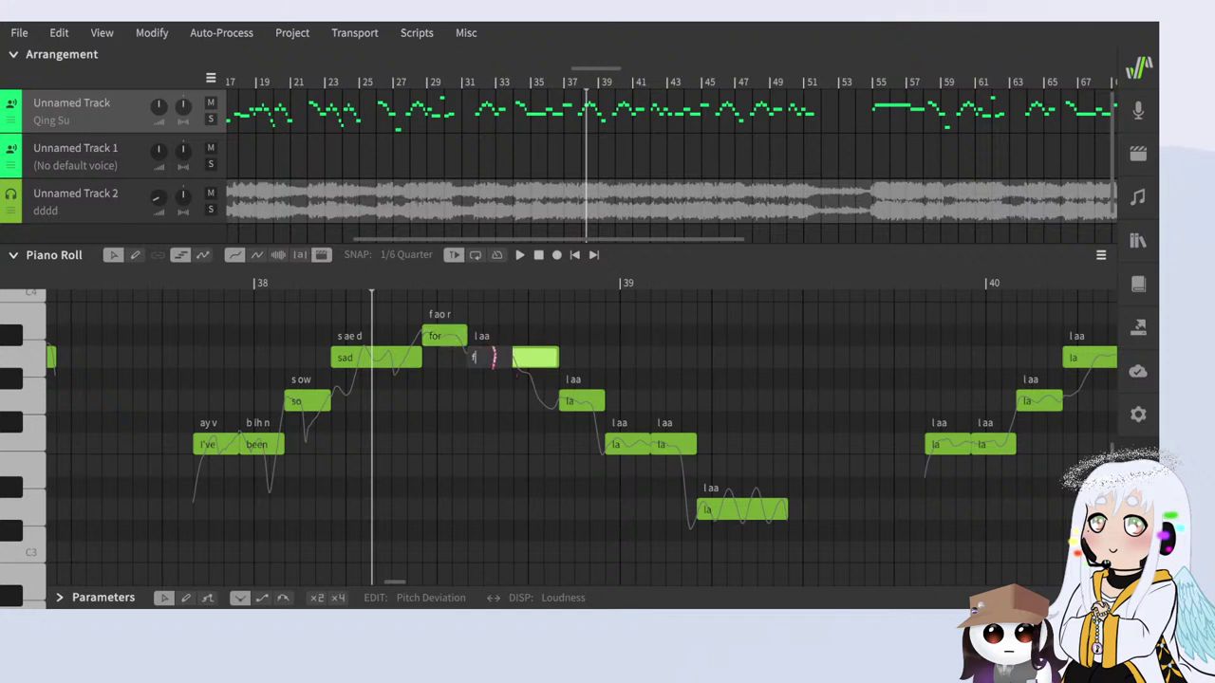
{"action": "type", "text": "far"}
{"action": "key", "text": "Return"}
{"action": "left_click", "coordinate": [587, 399]}
{"action": "type", "text": "too"}
{"action": "key", "text": "Return"}
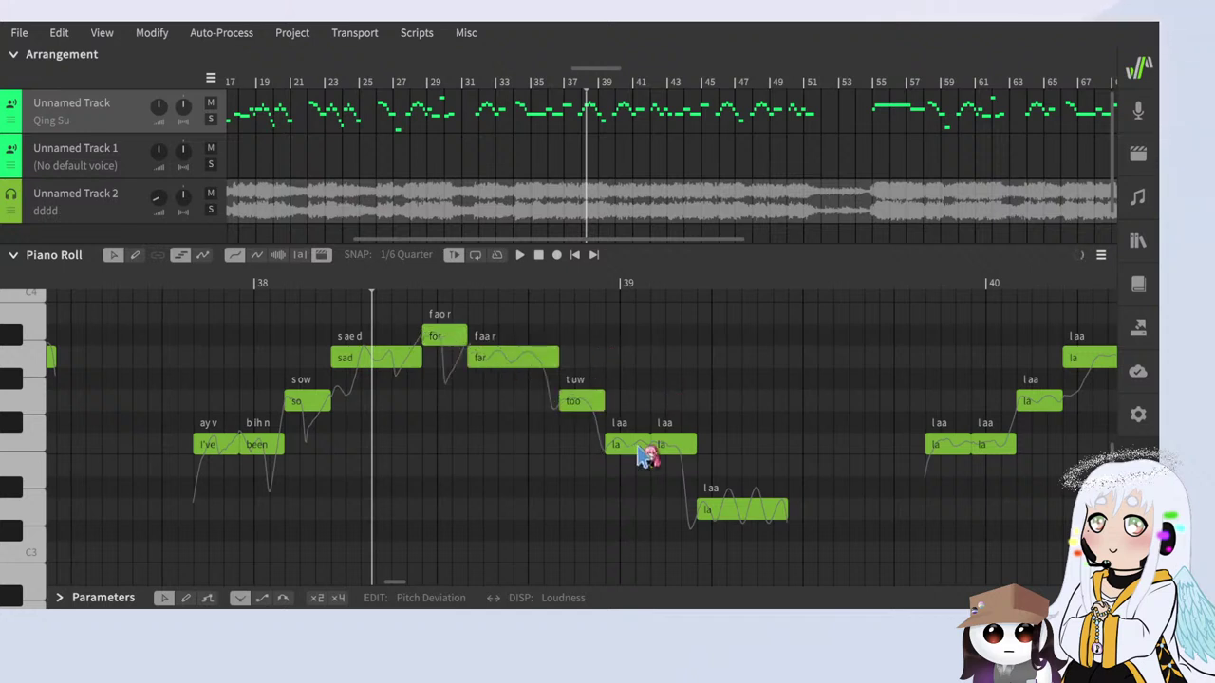
Step: Sustain "too" with "-" on the note at bar 39, set the next note to "long", and sustain it with "-" on the last low note
{"action": "left_click_drag", "start_coordinate": [637, 442], "coordinate": [650, 443]}
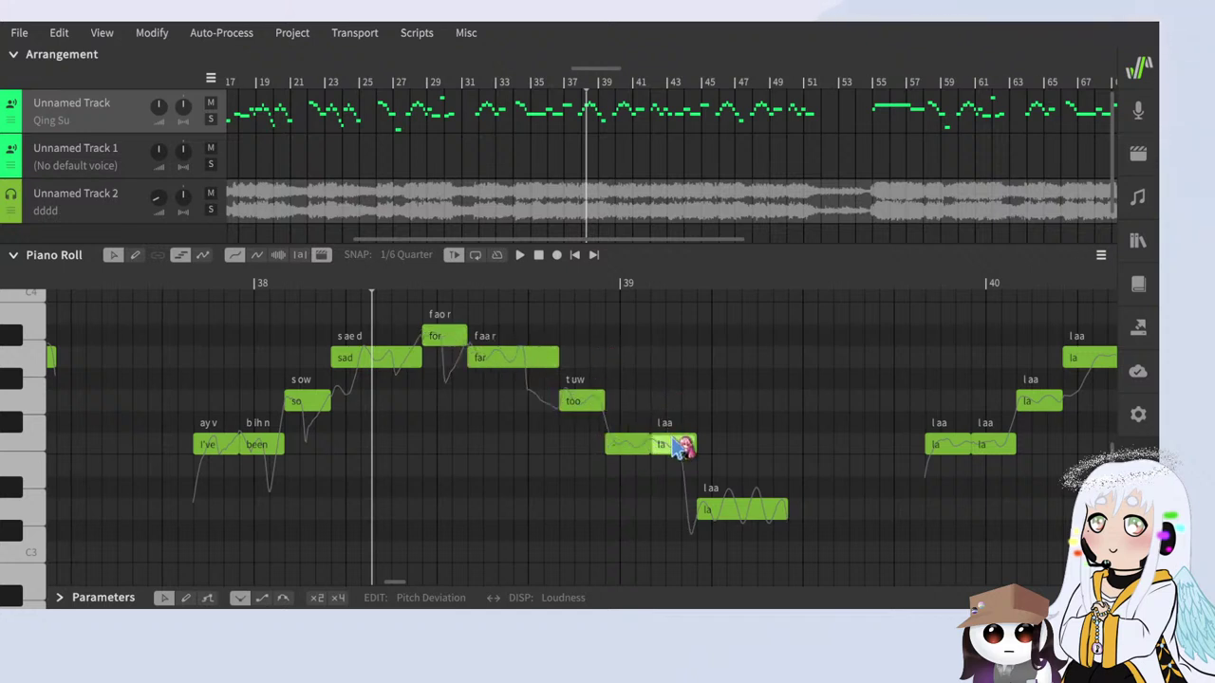
{"action": "type", "text": "long"}
{"action": "key", "text": "Return"}
{"action": "double_click", "coordinate": [743, 511]}
{"action": "type", "text": "-"}
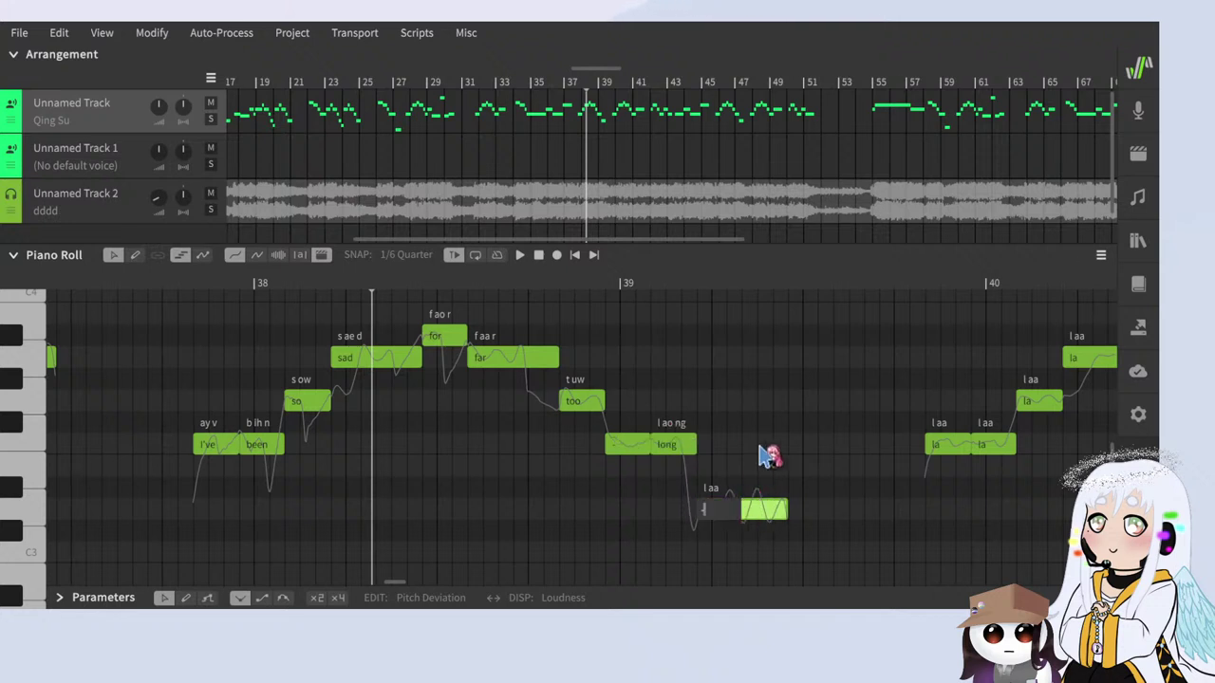
{"action": "key", "text": "Return"}
Step: Play back the new phrase from before bar 38 into the phrase around bar 40
{"action": "left_click", "coordinate": [135, 282]}
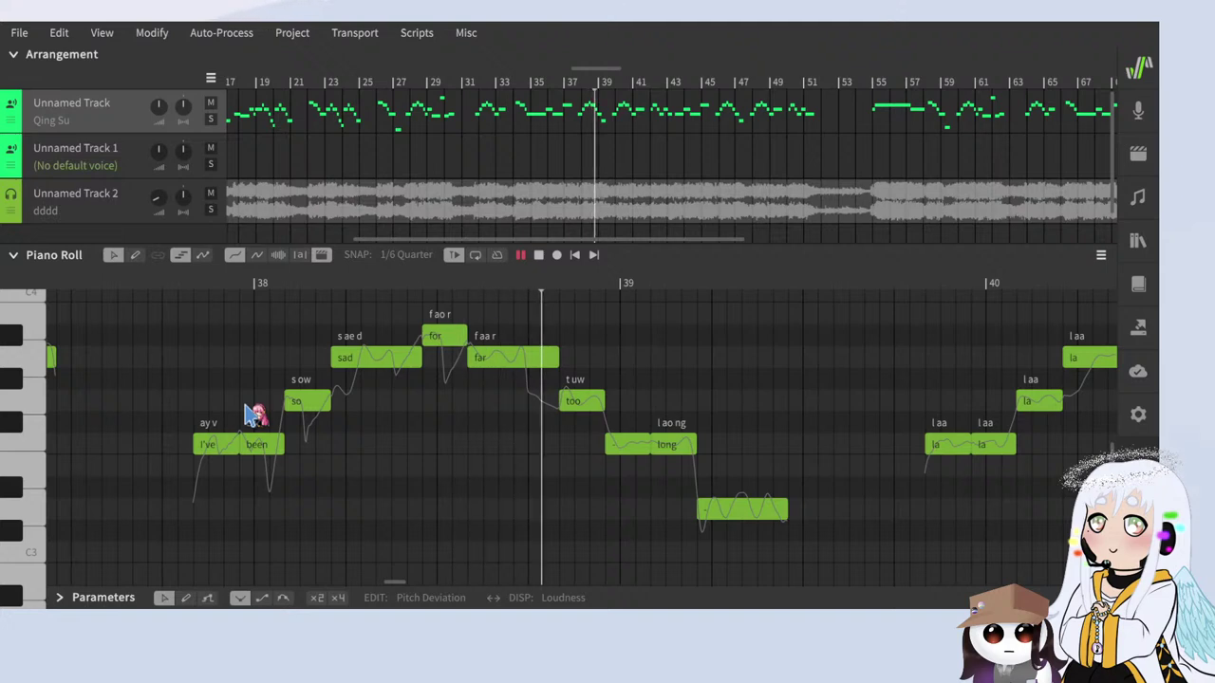
{"action": "scroll", "coordinate": [183, 421], "scroll_direction": "down", "scroll_amount": 5}
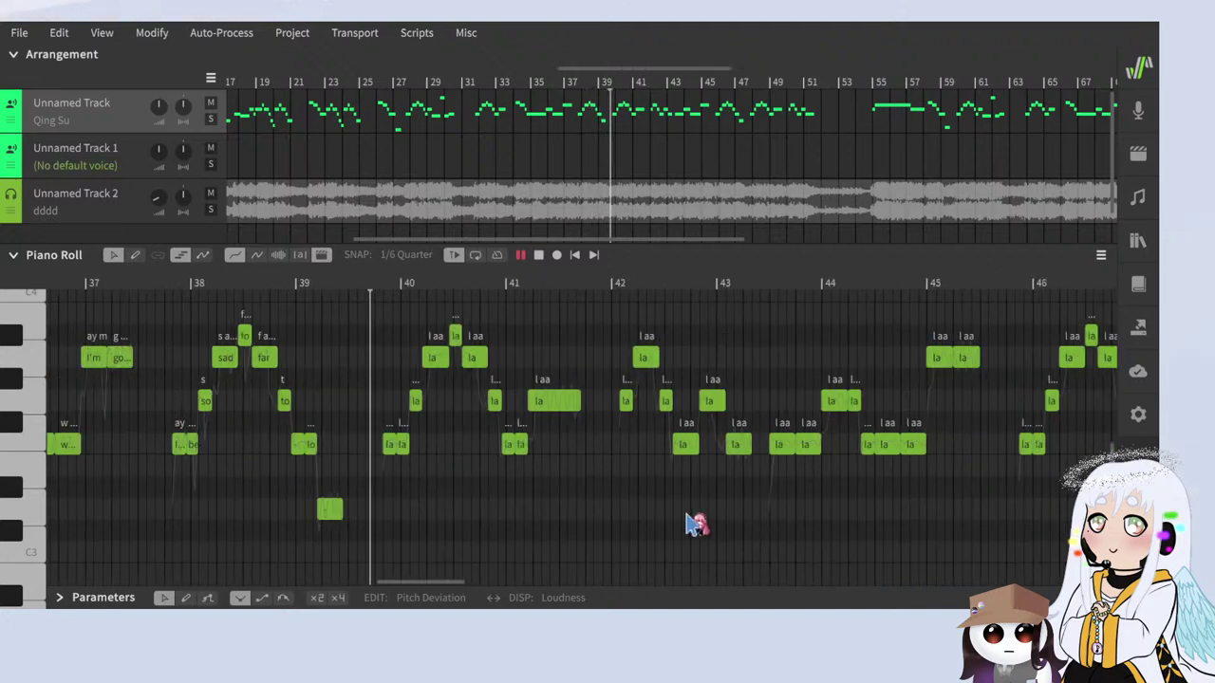
{"action": "scroll", "coordinate": [440, 498], "scroll_direction": "up", "scroll_amount": 2}
{"action": "scroll", "coordinate": [446, 507], "scroll_direction": "up", "scroll_amount": 1}
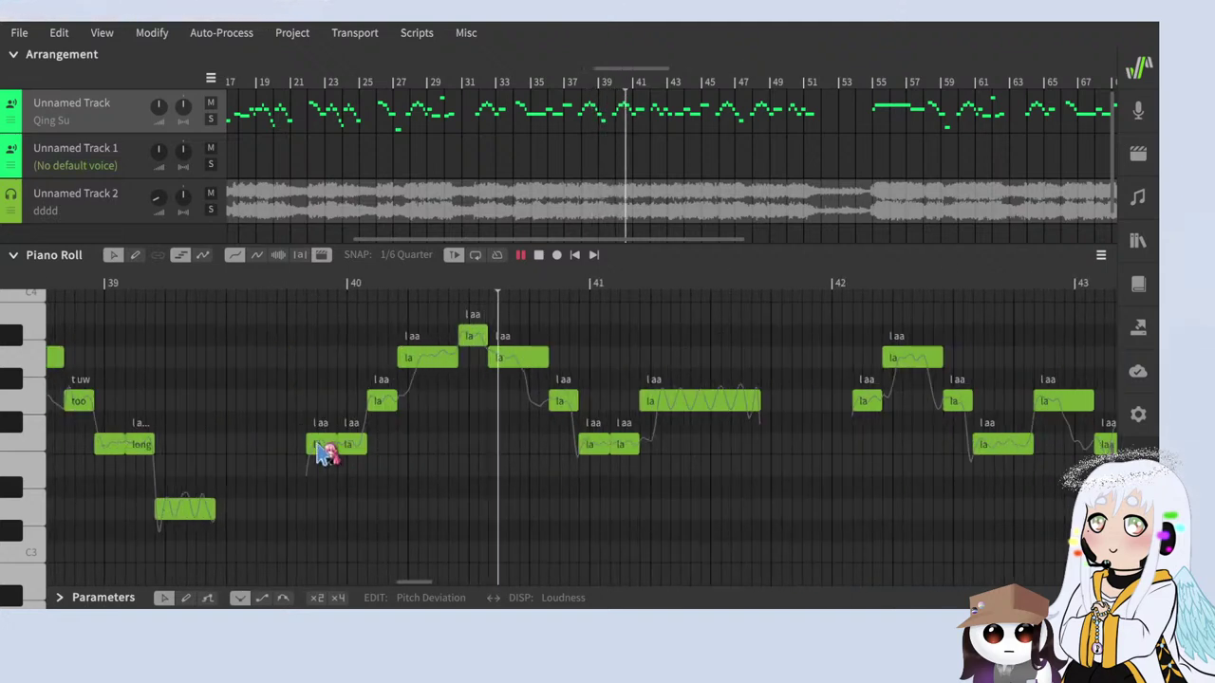
Step: Set the notes opening the bar 40 phrase to "and", "as", "I" and "gently", continuing the last word with "+" on the highest note
{"action": "type", "text": "and"}
{"action": "key", "text": "Return"}
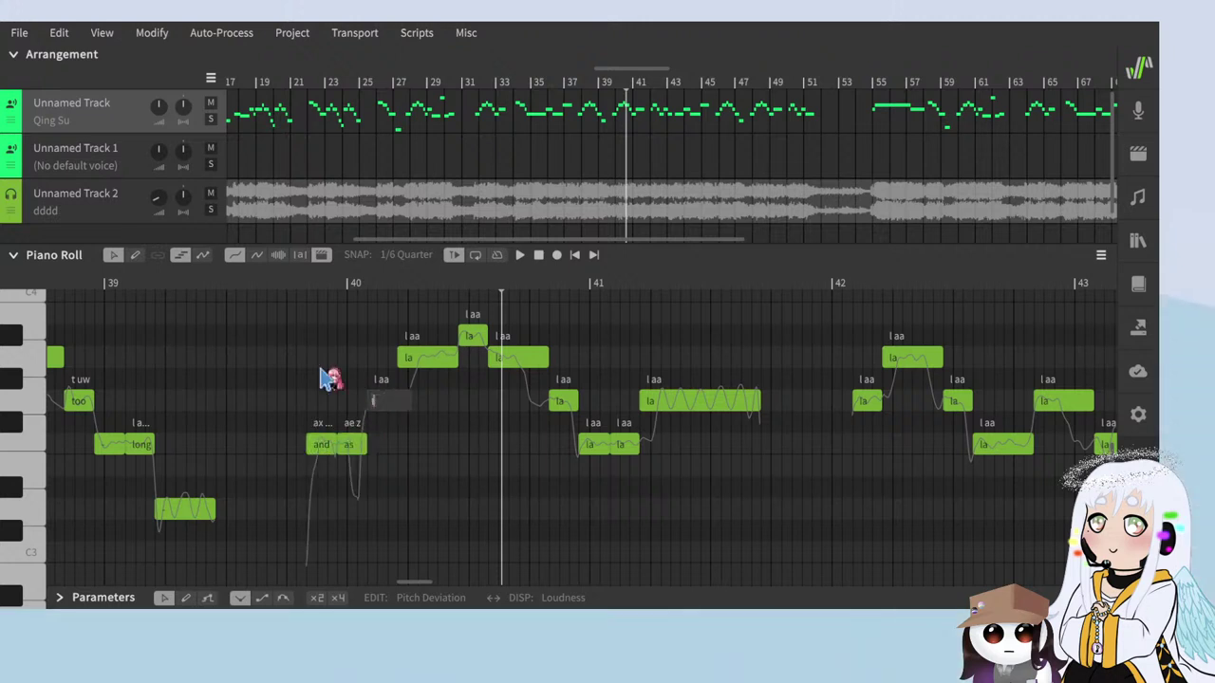
{"action": "scroll", "coordinate": [475, 428], "scroll_direction": "up", "scroll_amount": 1}
{"action": "double_click", "coordinate": [433, 361]}
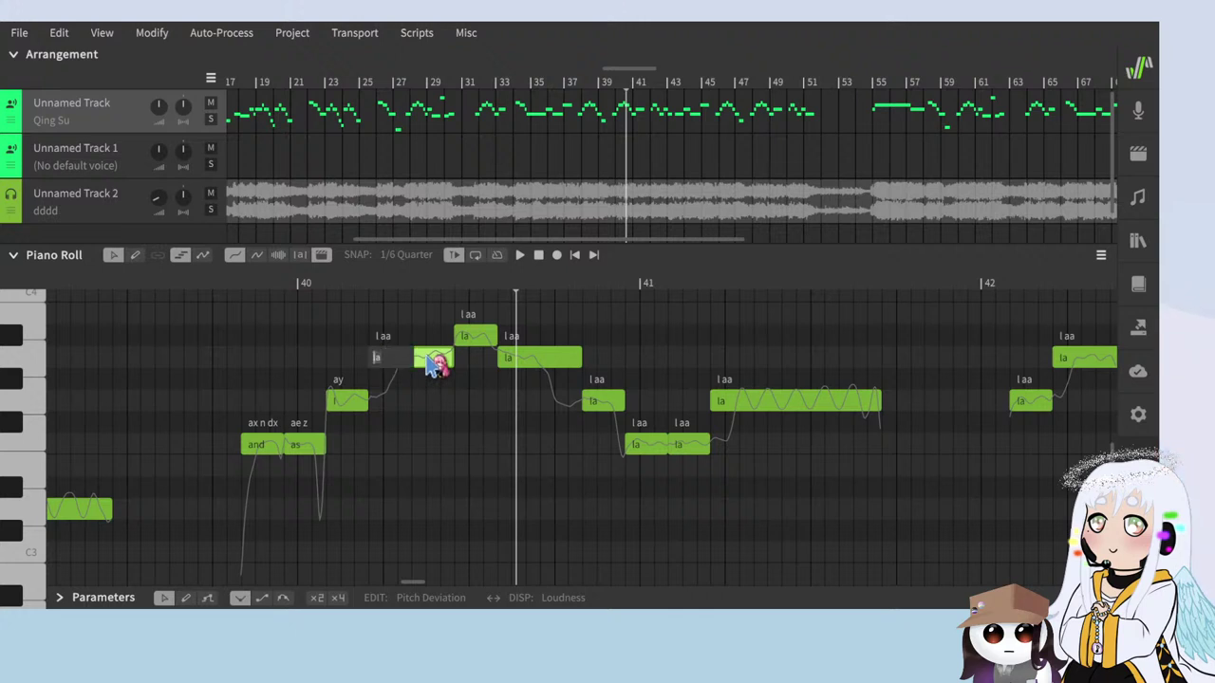
{"action": "type", "text": "gently"}
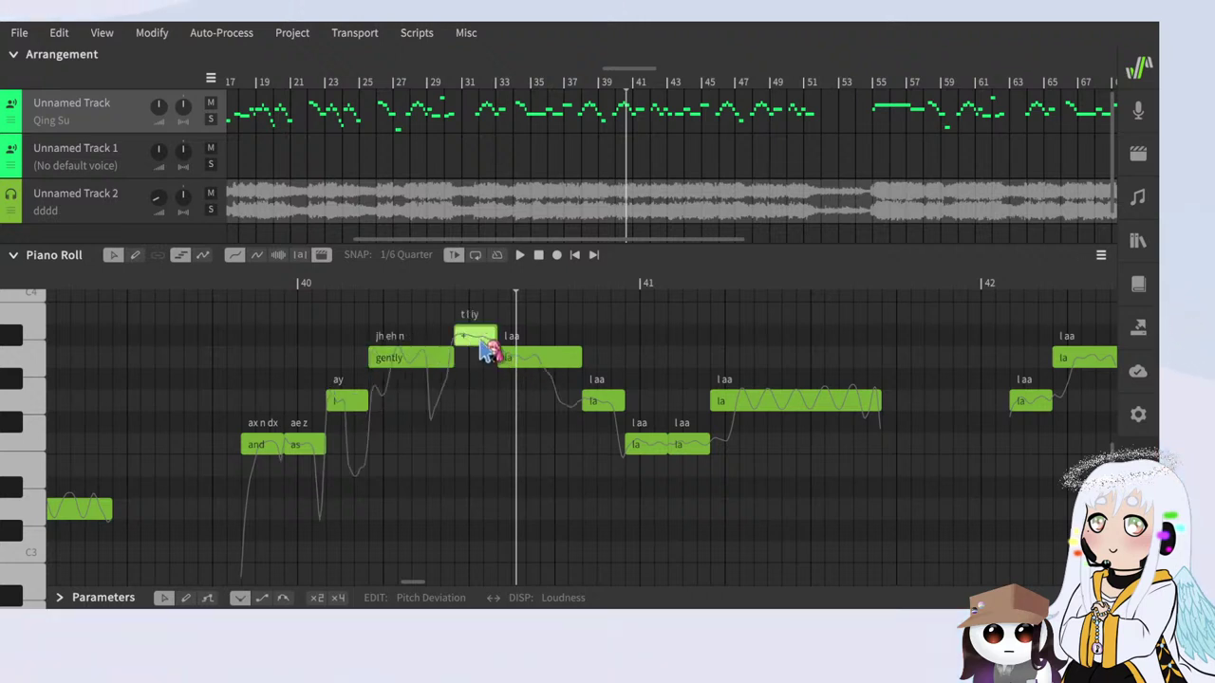
Step: Play back the start of the bar 40 phrase through "gently"
{"action": "left_click", "coordinate": [327, 284]}
{"action": "key", "text": "space"}
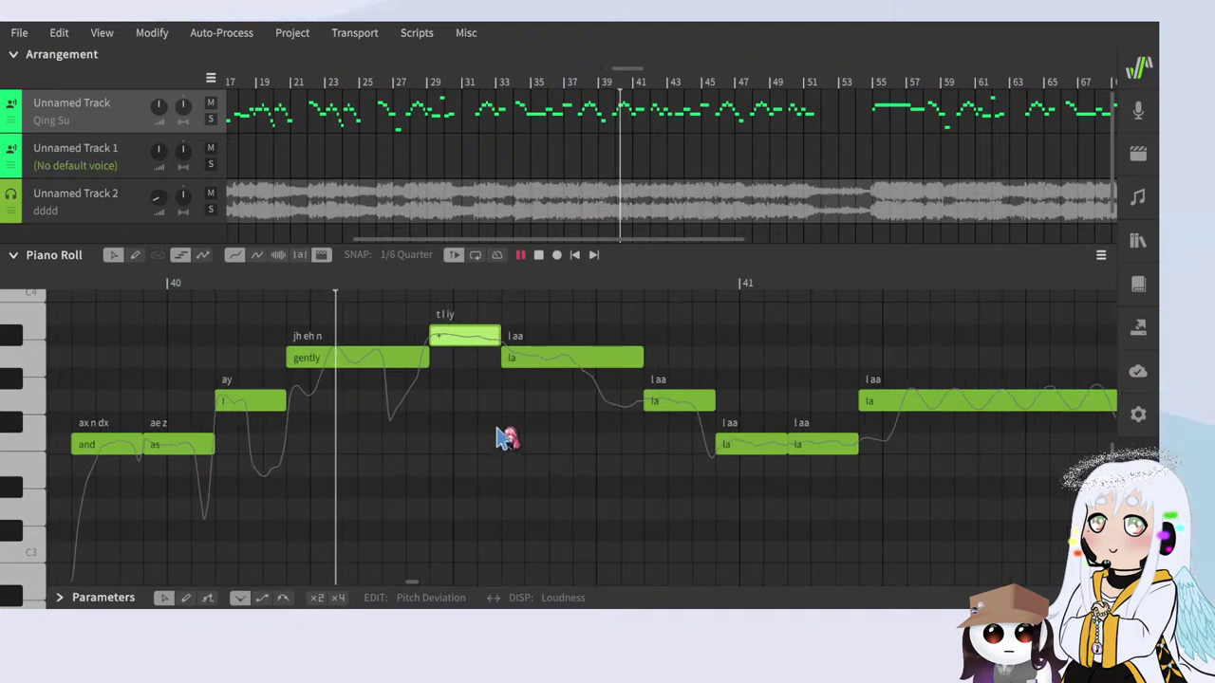
{"action": "key", "text": "space"}
Step: Set the long note after "gently" to "slip" and the following note before bar 41 to "'away"
{"action": "double_click", "coordinate": [557, 360]}
{"action": "type", "text": "slip"}
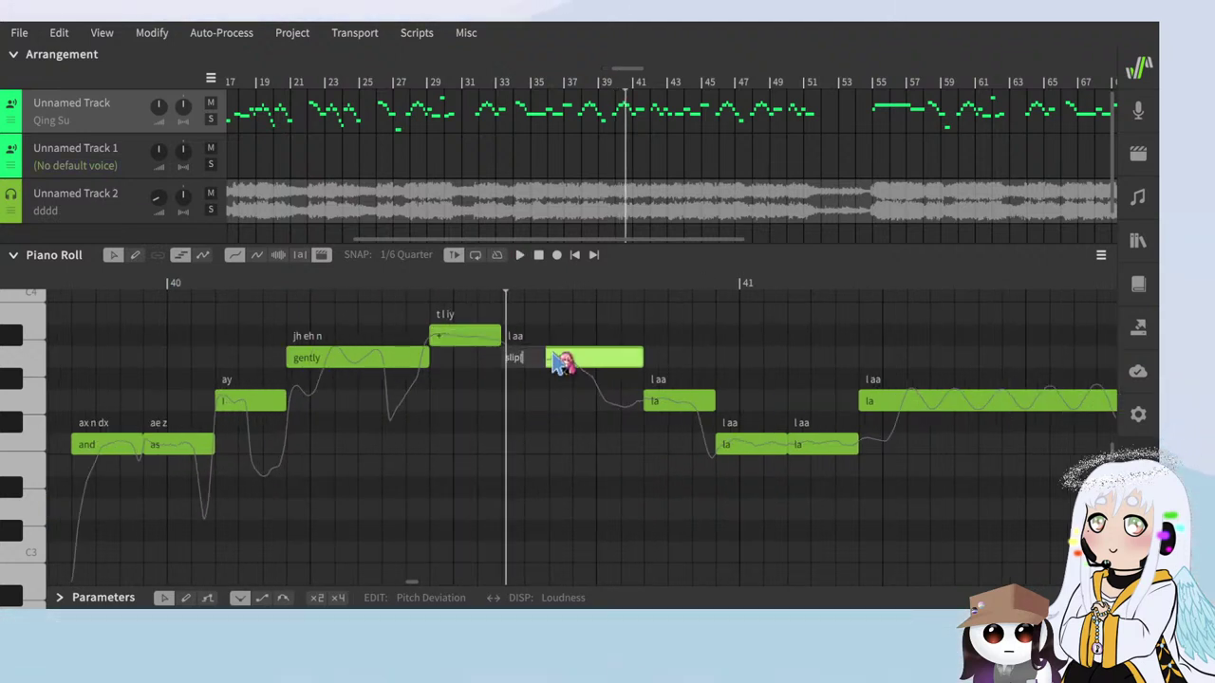
{"action": "scroll", "coordinate": [472, 417], "scroll_direction": "up", "scroll_amount": 2}
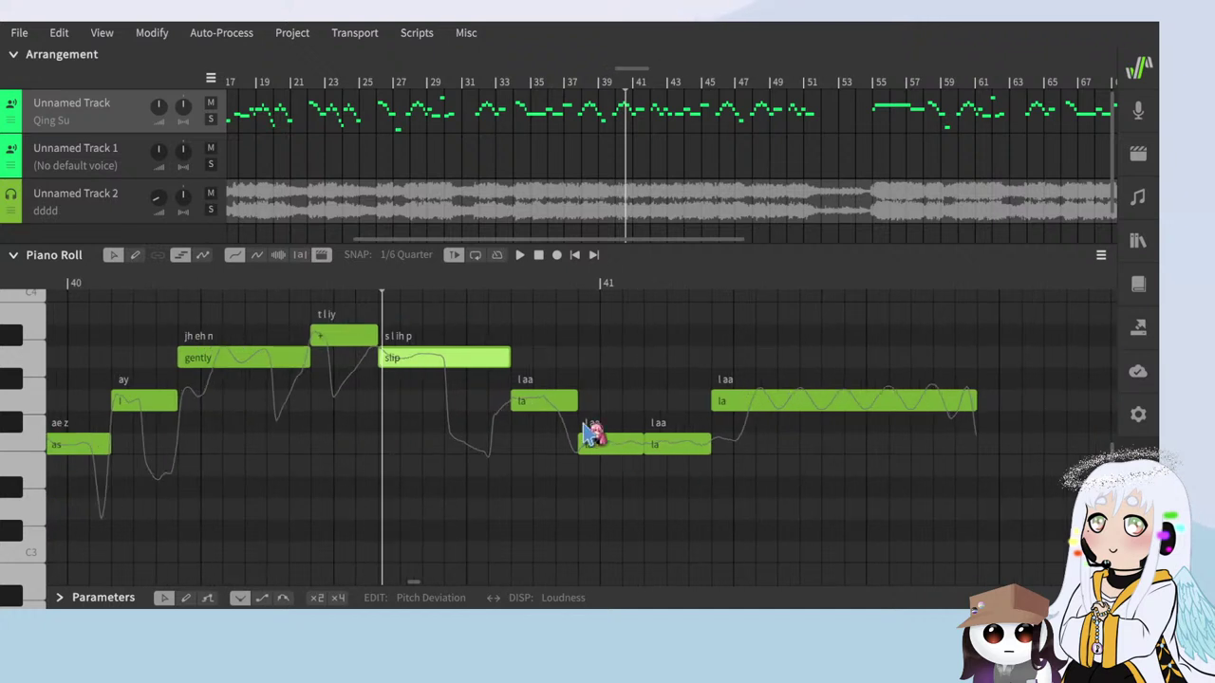
{"action": "left_click", "coordinate": [545, 405]}
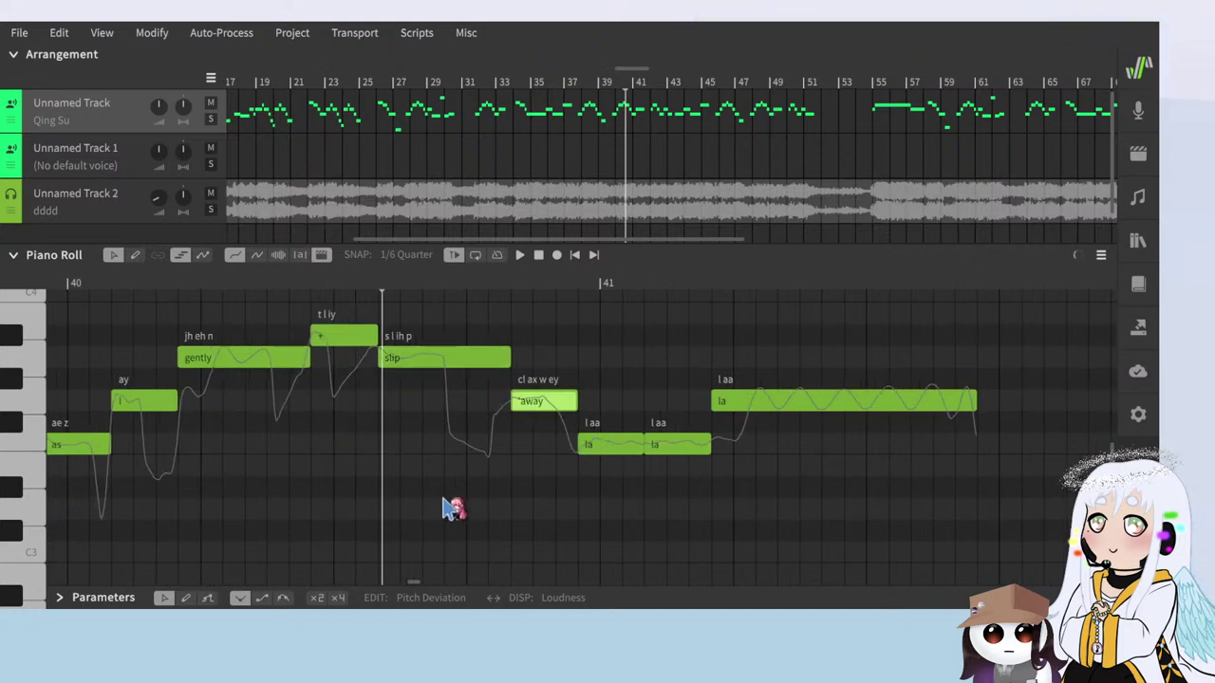
Step: Continue "'away" over the next three notes around bar 41 with "-", "+" and "-"
{"action": "double_click", "coordinate": [610, 453]}
{"action": "type", "text": "+"}
{"action": "double_click", "coordinate": [675, 446]}
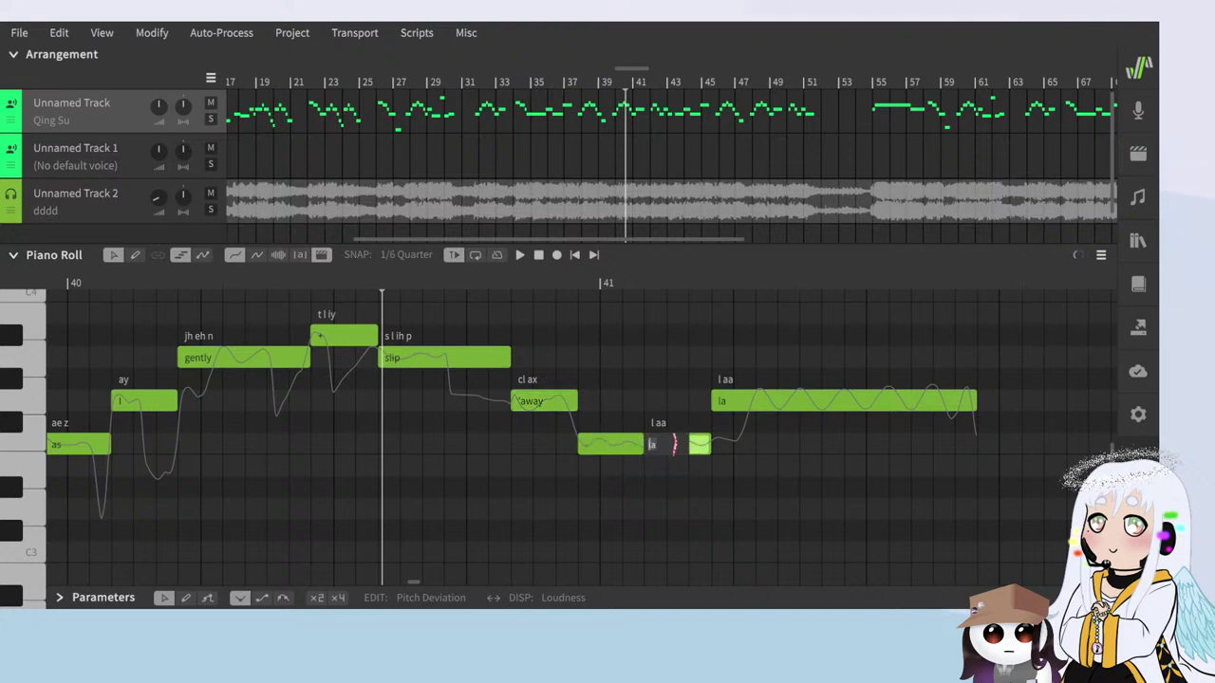
{"action": "type", "text": "+"}
{"action": "left_click", "coordinate": [747, 404]}
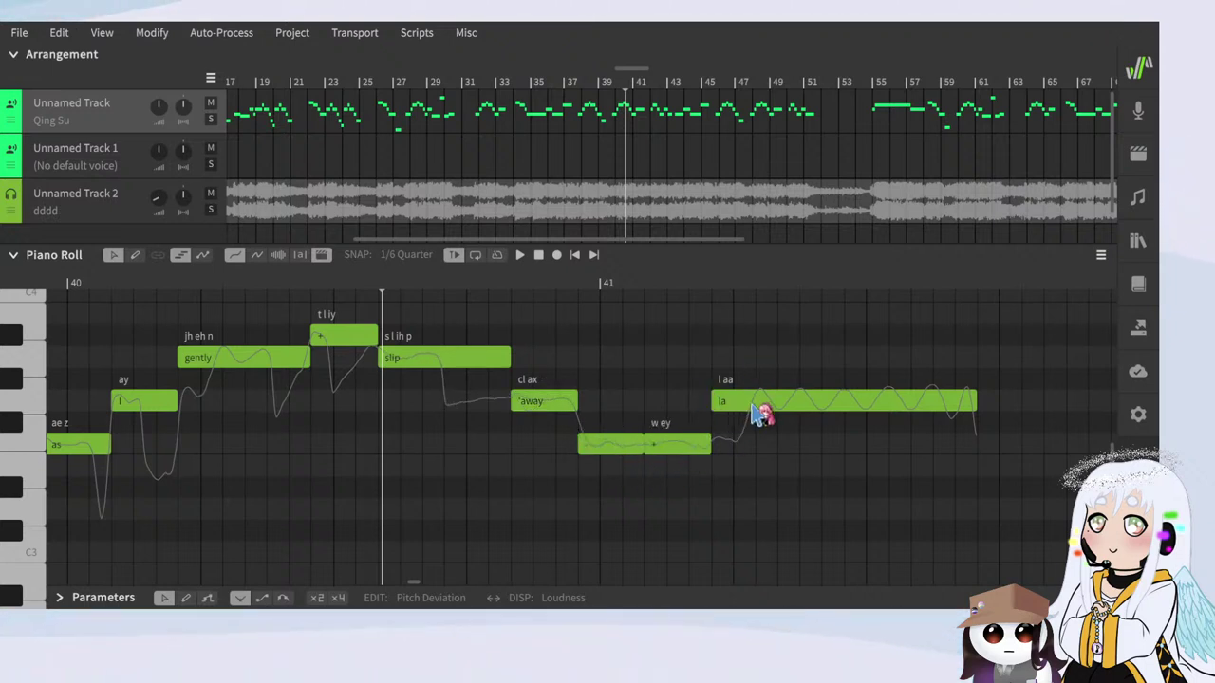
{"action": "left_click", "coordinate": [750, 406]}
Step: Play back the phrase from before bar 40 through "'away" and into the opening notes after bar 42
{"action": "scroll", "coordinate": [756, 344], "scroll_direction": "down", "scroll_amount": 2, "text": "ctrl"}
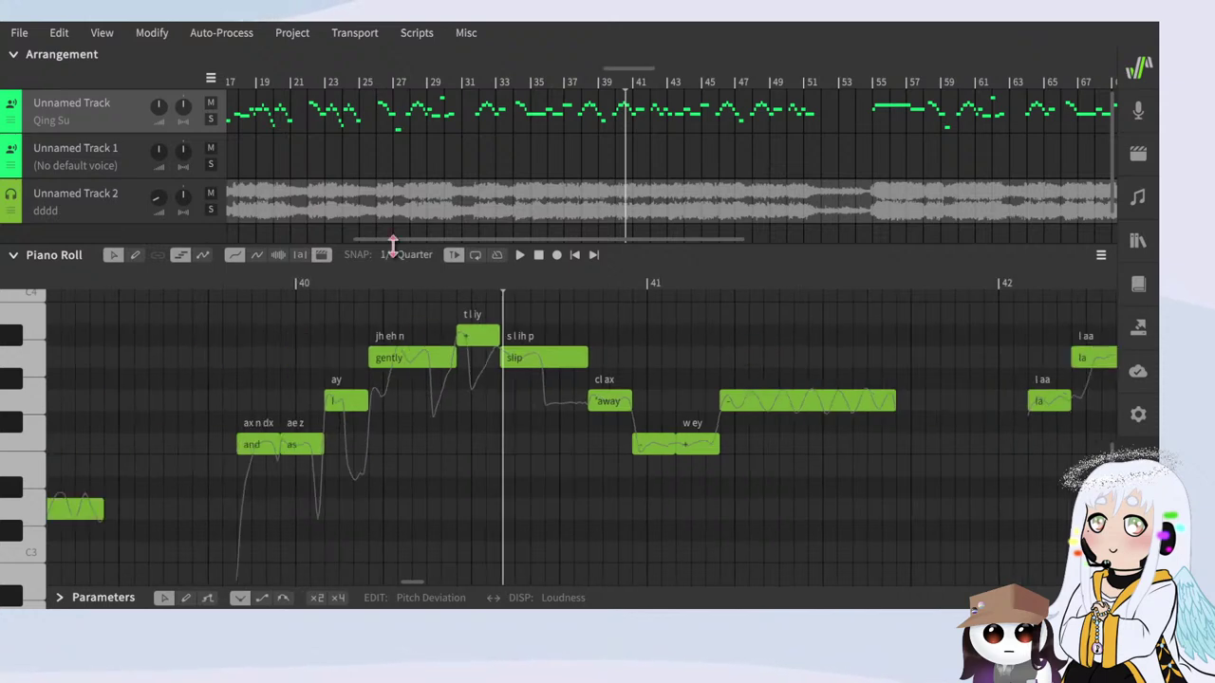
{"action": "left_click", "coordinate": [252, 285]}
{"action": "key", "text": "space"}
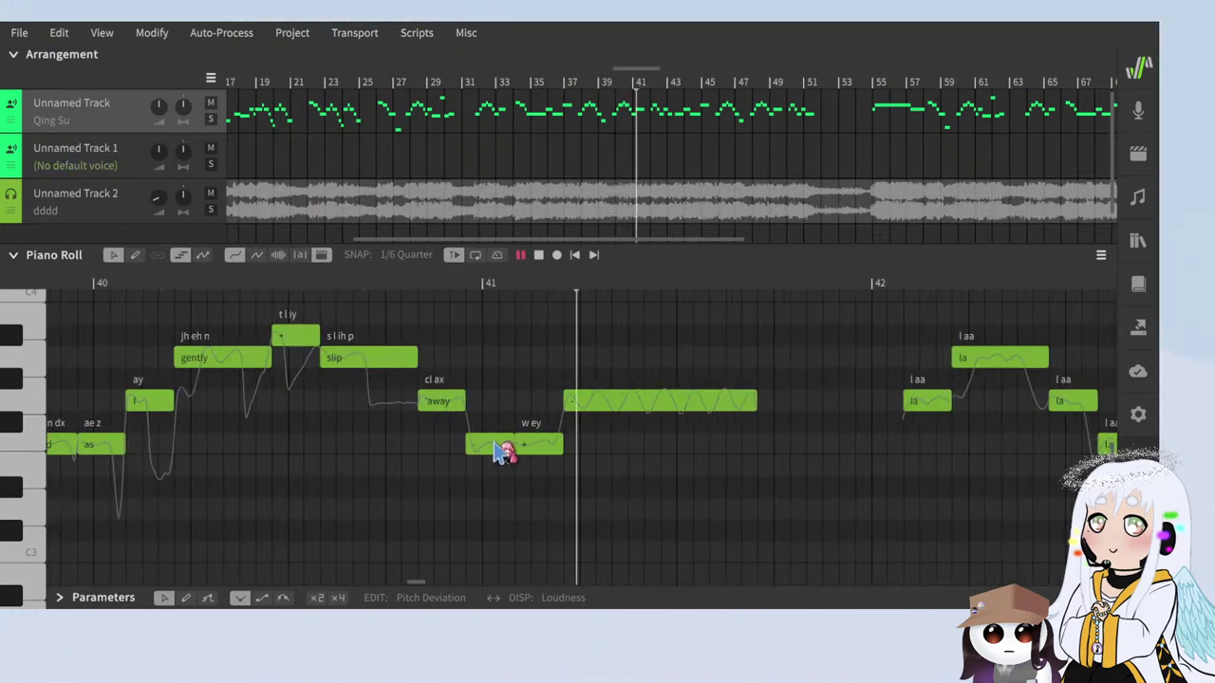
{"action": "key", "text": "space"}
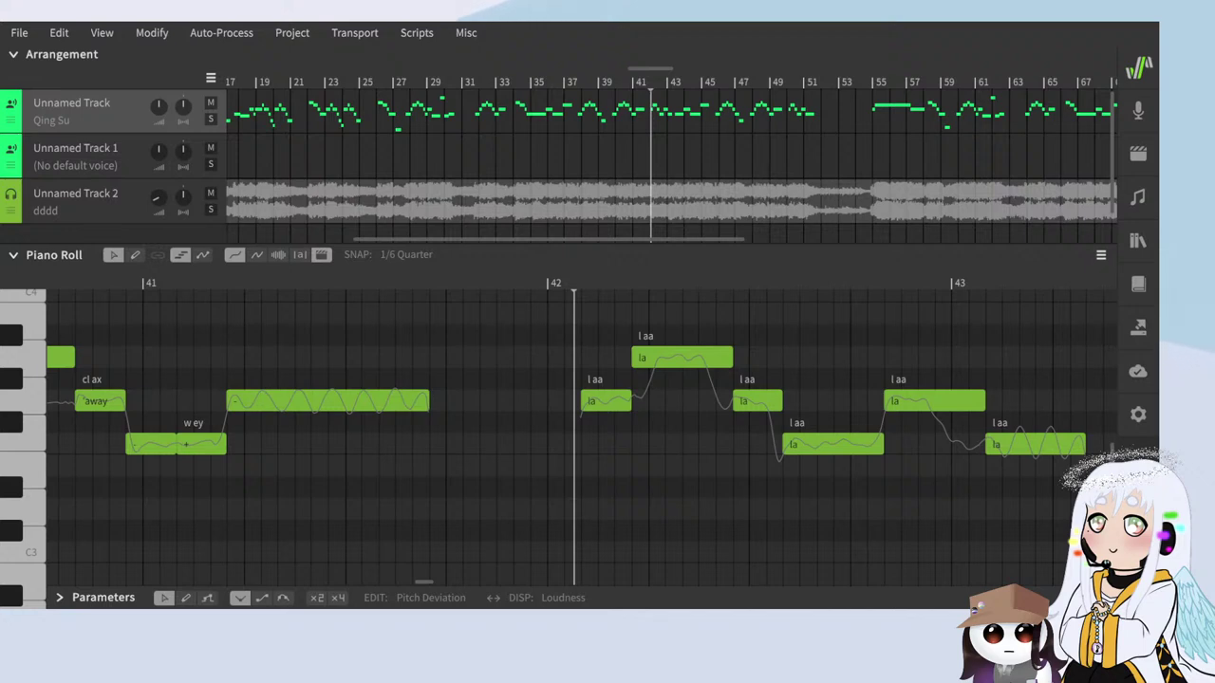
{"action": "scroll", "coordinate": [379, 374], "scroll_direction": "down", "scroll_amount": 1}
{"action": "scroll", "coordinate": [314, 393], "scroll_direction": "up", "scroll_amount": 3}
{"action": "key", "text": "space"}
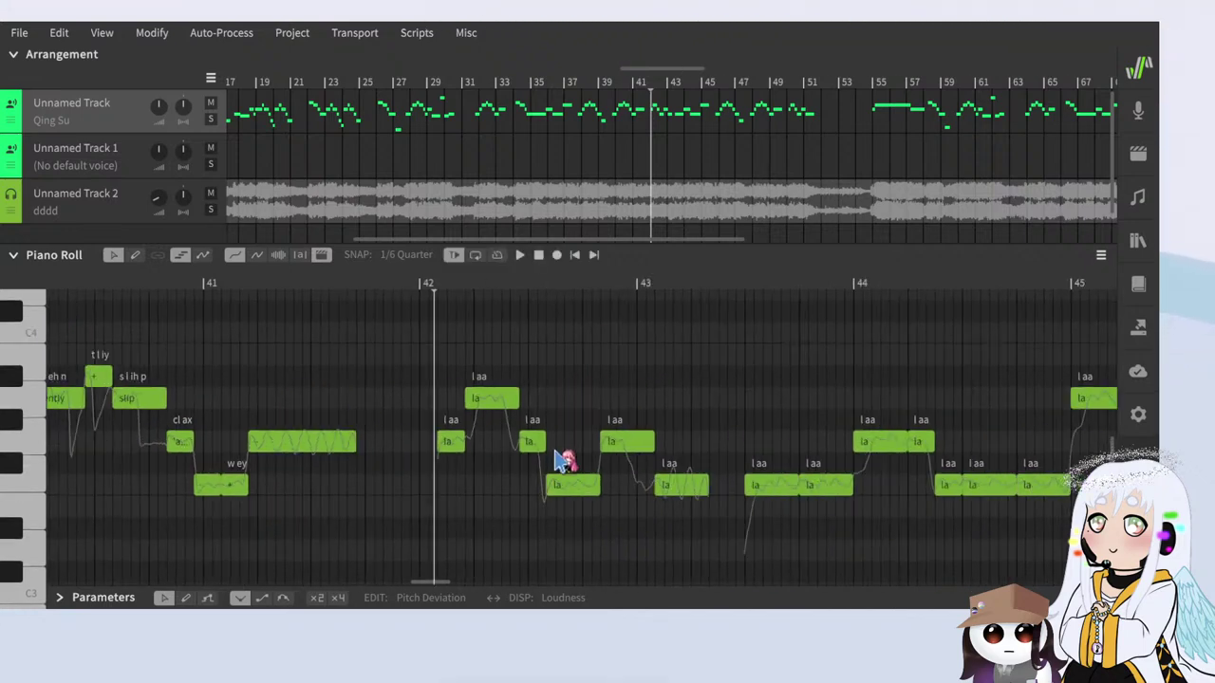
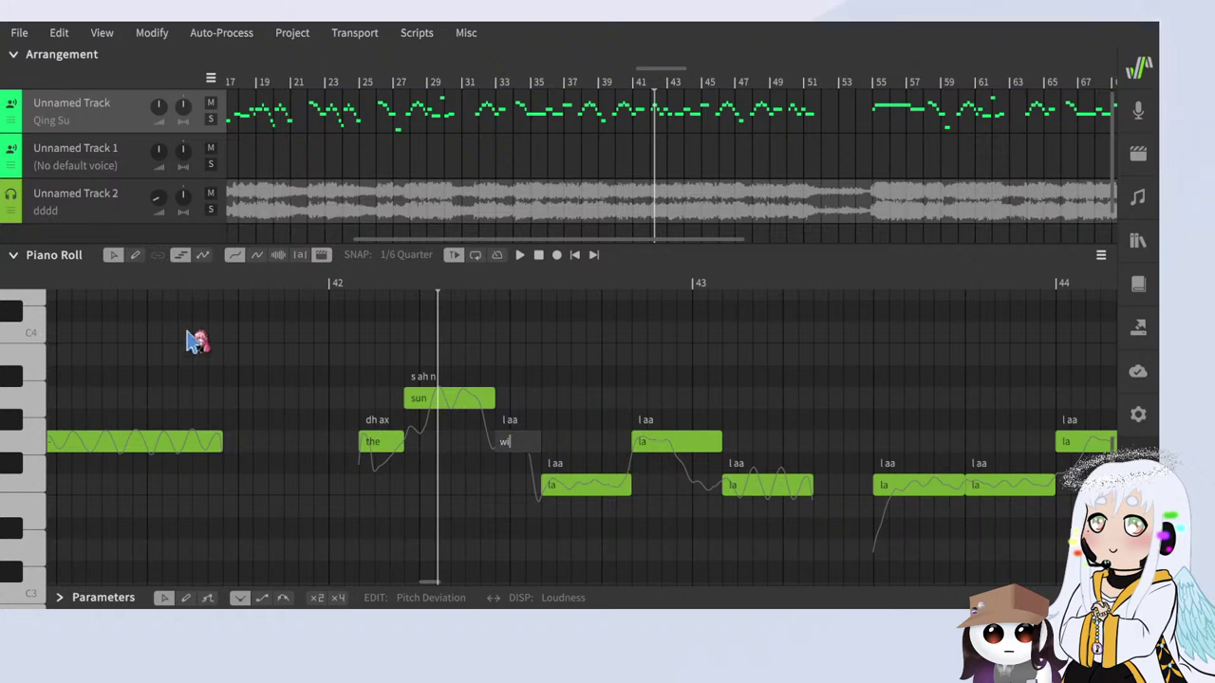
Step: Set the four notes after bar 42 to "the", "sun", "will" and "always", continuing "always" with "+" on the next note
{"action": "left_click", "coordinate": [582, 489]}
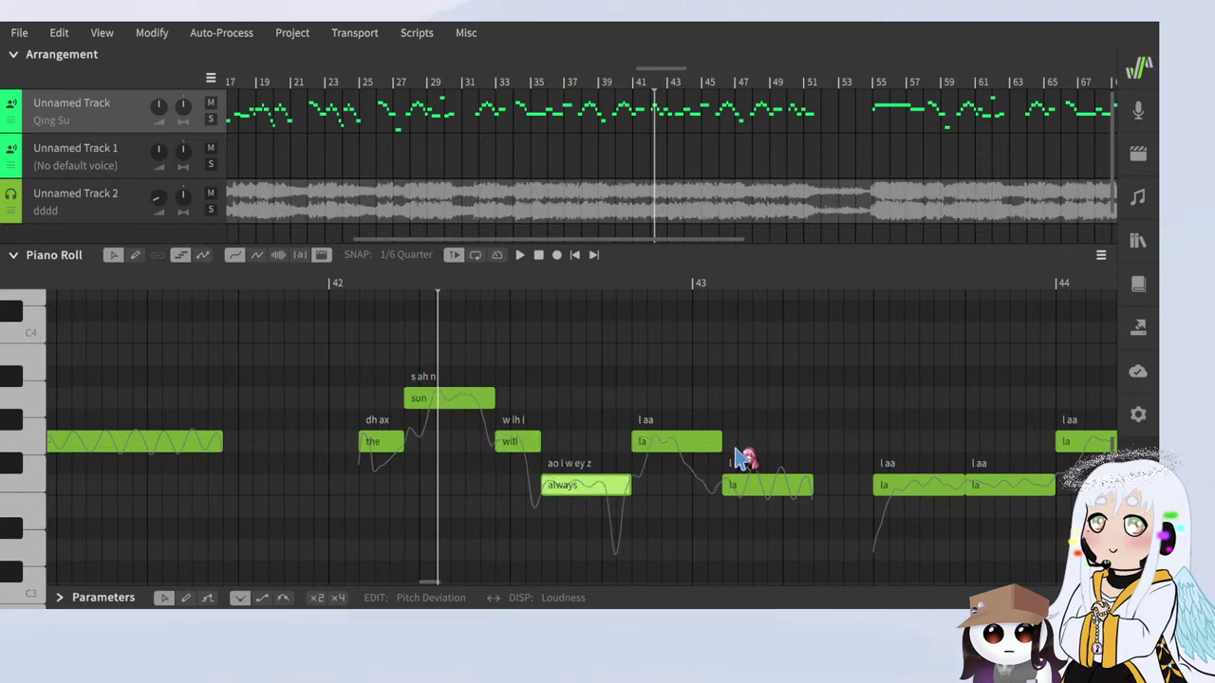
{"action": "left_click", "coordinate": [734, 455]}
{"action": "left_click", "coordinate": [664, 438]}
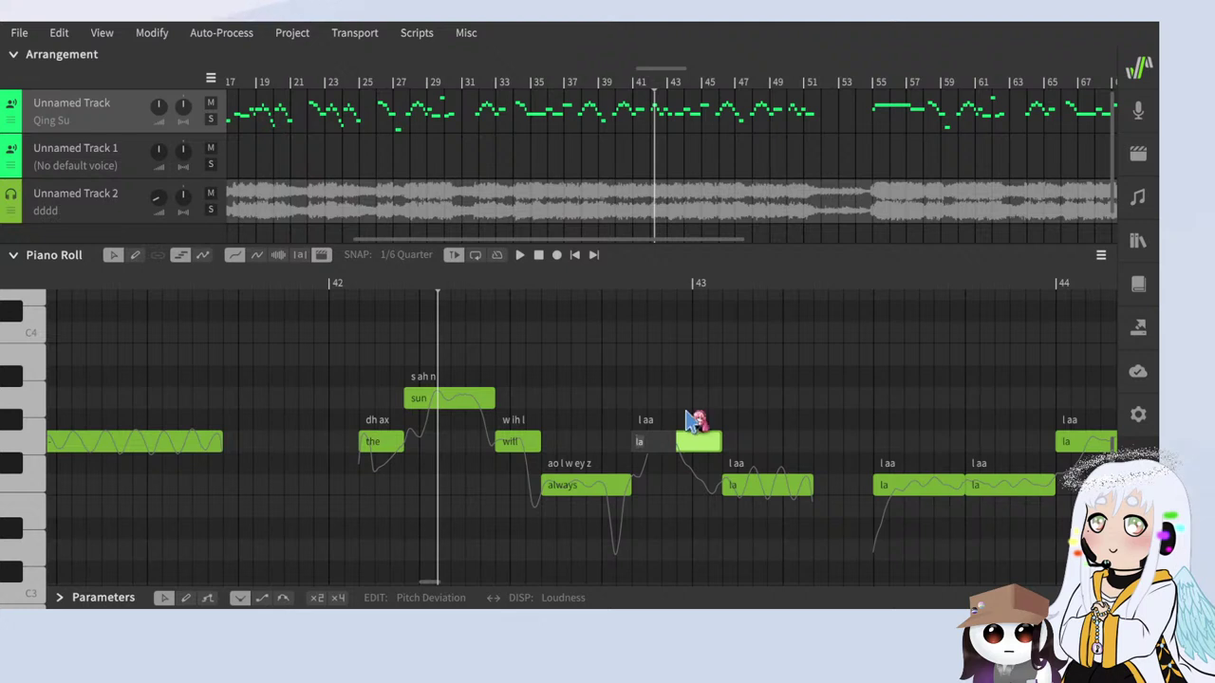
Step: Set the last note of the phrase, just after bar 43, to "stay"
{"action": "left_click", "coordinate": [766, 484]}
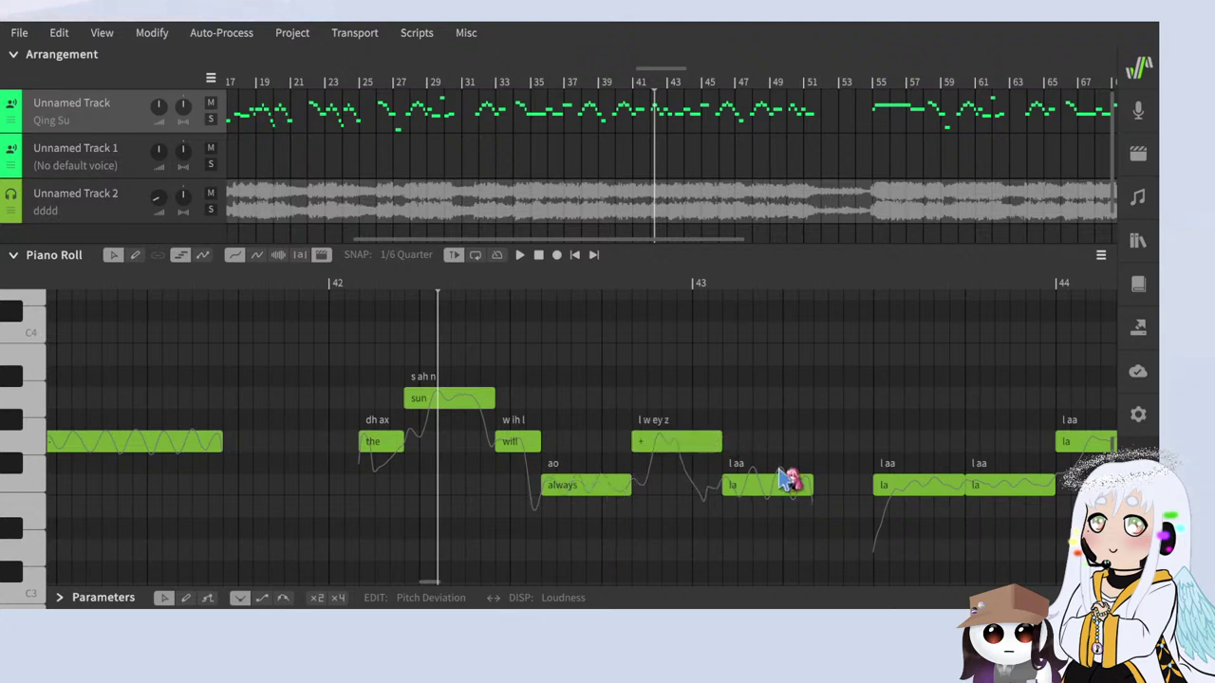
{"action": "key", "text": "Return"}
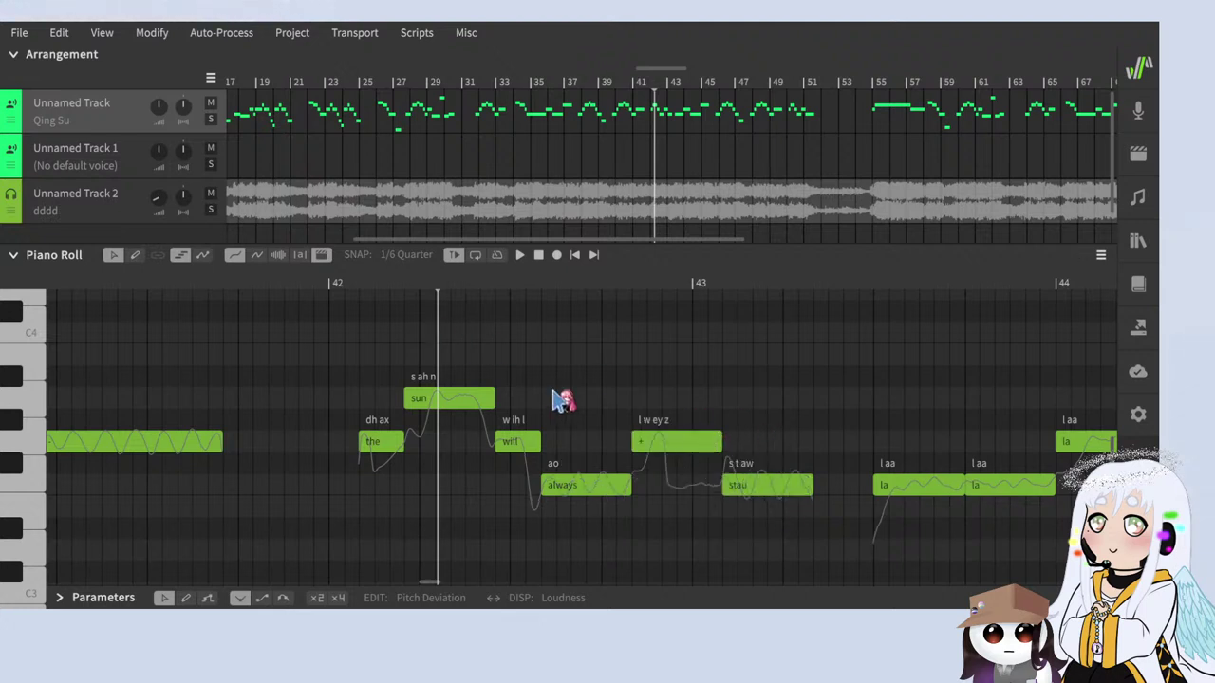
{"action": "double_click", "coordinate": [775, 494]}
{"action": "type", "text": "stay"}
{"action": "left_click", "coordinate": [814, 411]}
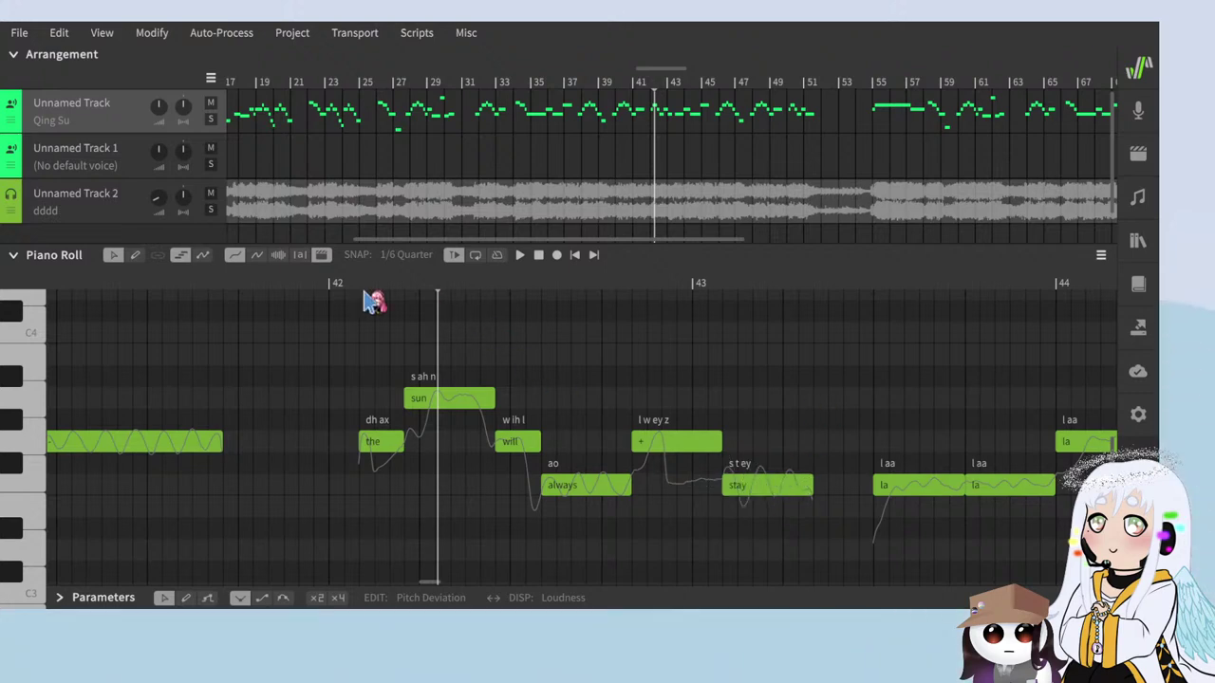
Step: Play back the phrase after bar 42 through "stay"
{"action": "key", "text": "space"}
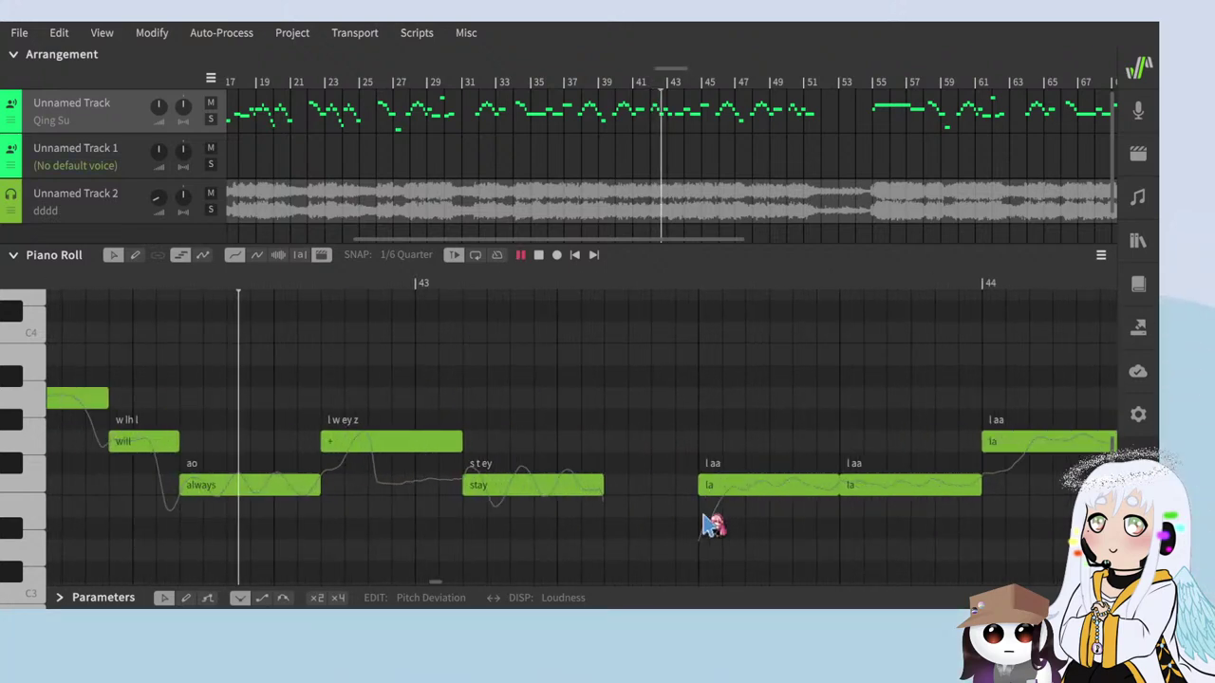
{"action": "key", "text": "space"}
{"action": "scroll", "coordinate": [633, 332], "scroll_direction": "down", "scroll_amount": 3}
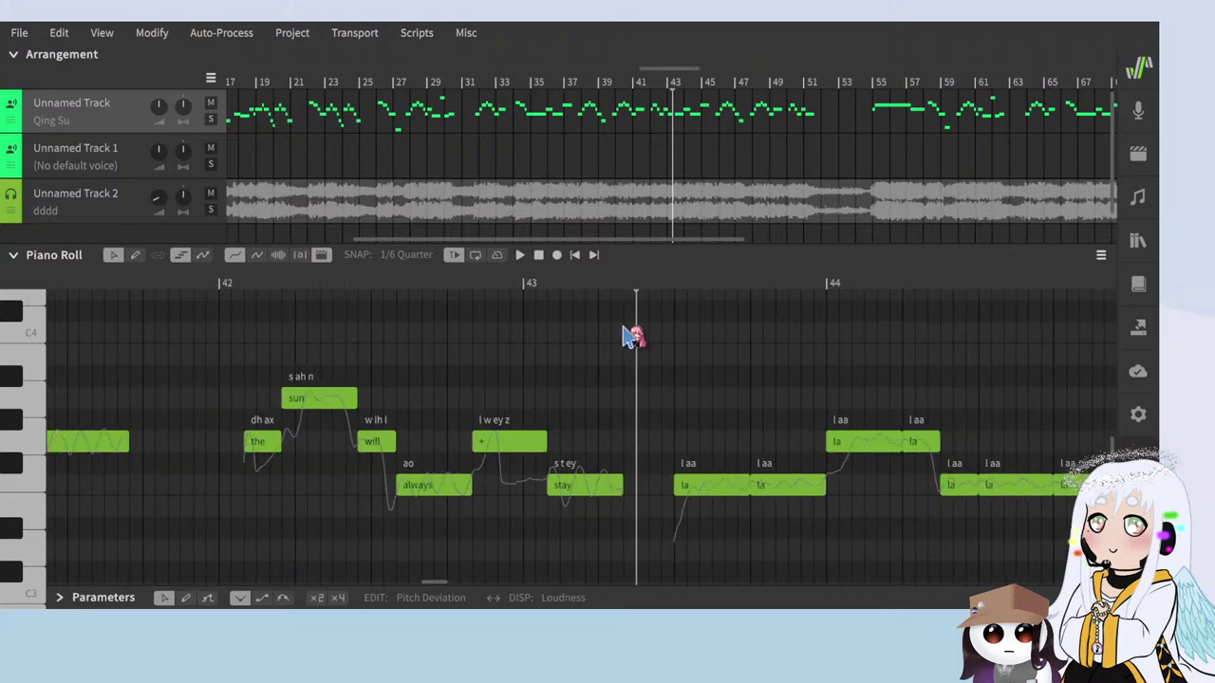
Step: Select all the notes from "the" to "stay" and move them later by one 1/6-quarter snap step
{"action": "left_click_drag", "start_coordinate": [601, 303], "coordinate": [259, 555]}
{"action": "scroll", "coordinate": [230, 505], "scroll_direction": "up", "scroll_amount": 3}
{"action": "left_click_drag", "start_coordinate": [306, 439], "coordinate": [321, 435]}
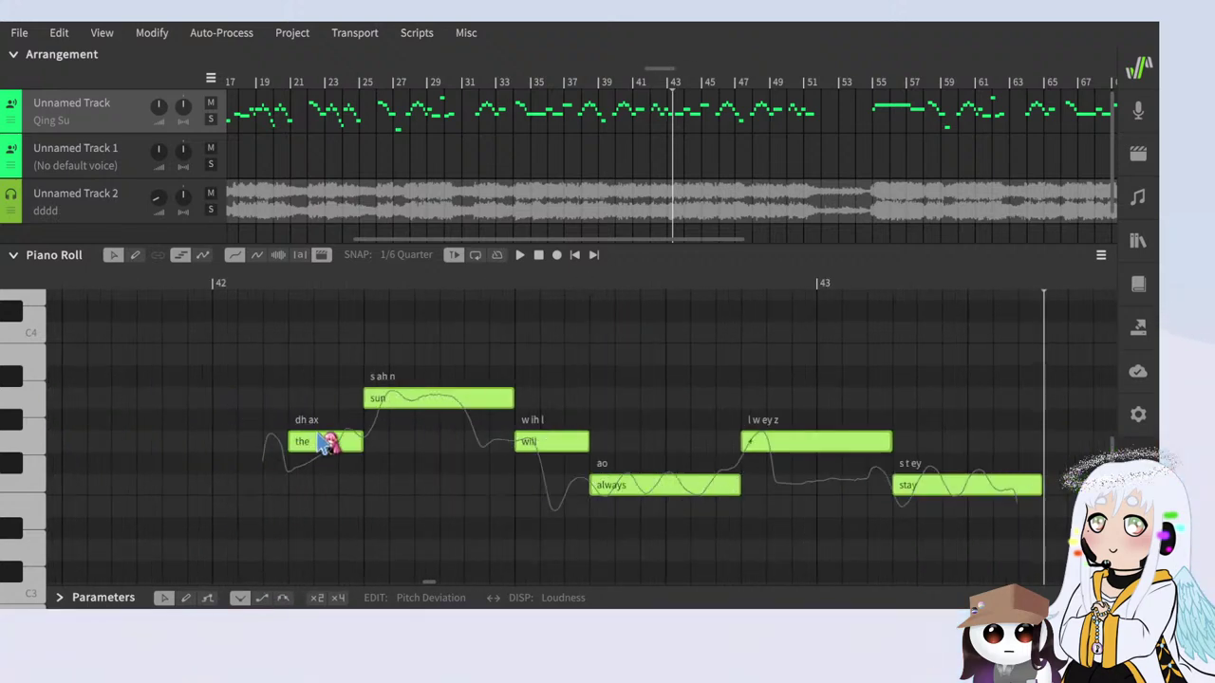
Step: Play back the shifted phrase from just before bar 42 into the notes around bar 44
{"action": "left_click", "coordinate": [180, 282]}
{"action": "scroll", "coordinate": [222, 359], "scroll_direction": "down", "scroll_amount": 3}
{"action": "key", "text": "space"}
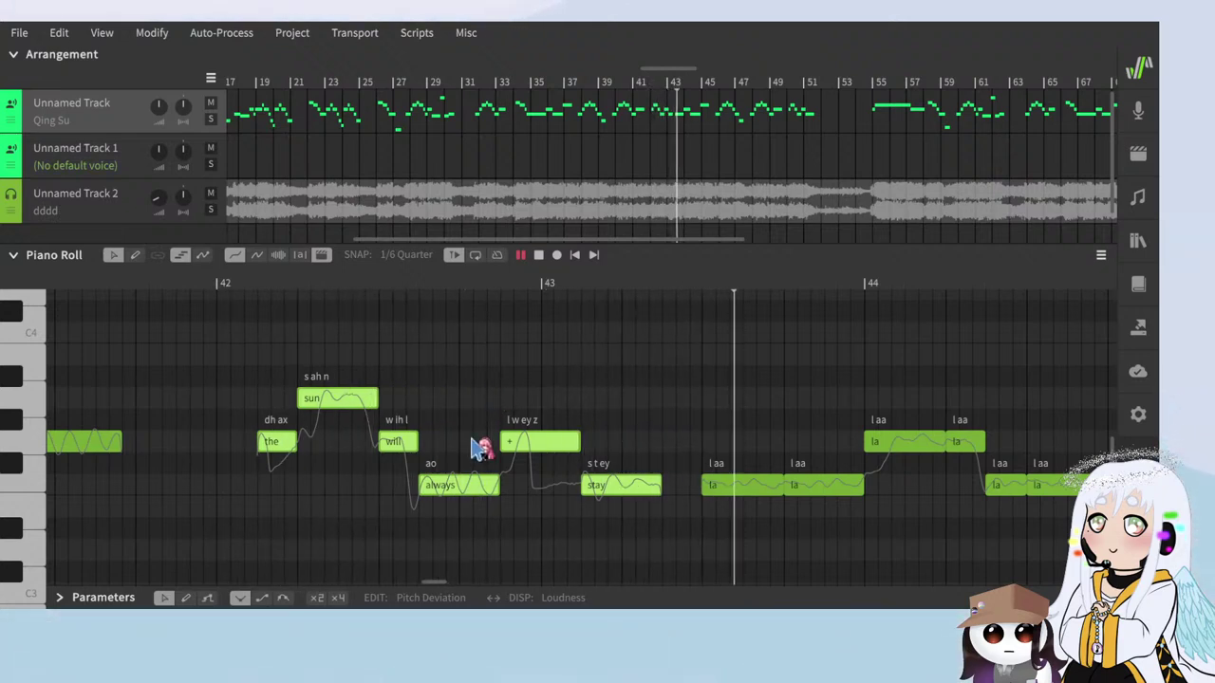
{"action": "scroll", "coordinate": [474, 448], "scroll_direction": "down", "scroll_amount": 5}
{"action": "scroll", "coordinate": [793, 463], "scroll_direction": "up", "scroll_amount": 4}
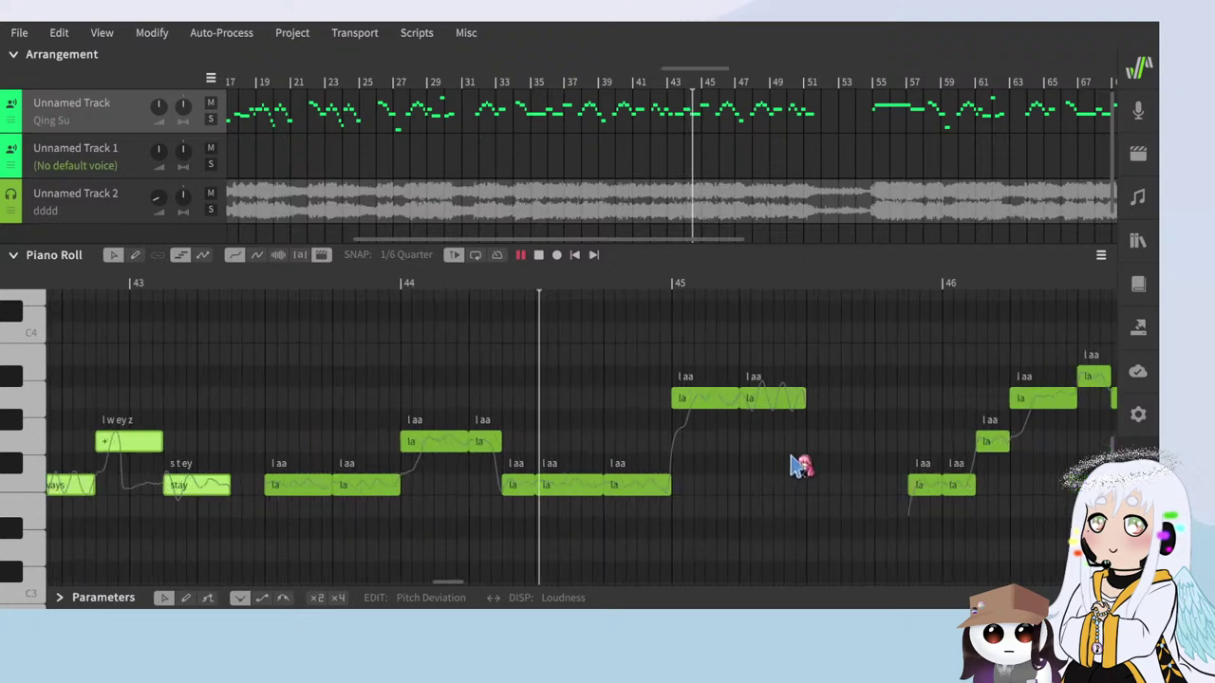
Step: Delete all the "la" notes between "stay" after bar 43 and the group starting just after bar 50
{"action": "key", "text": "space"}
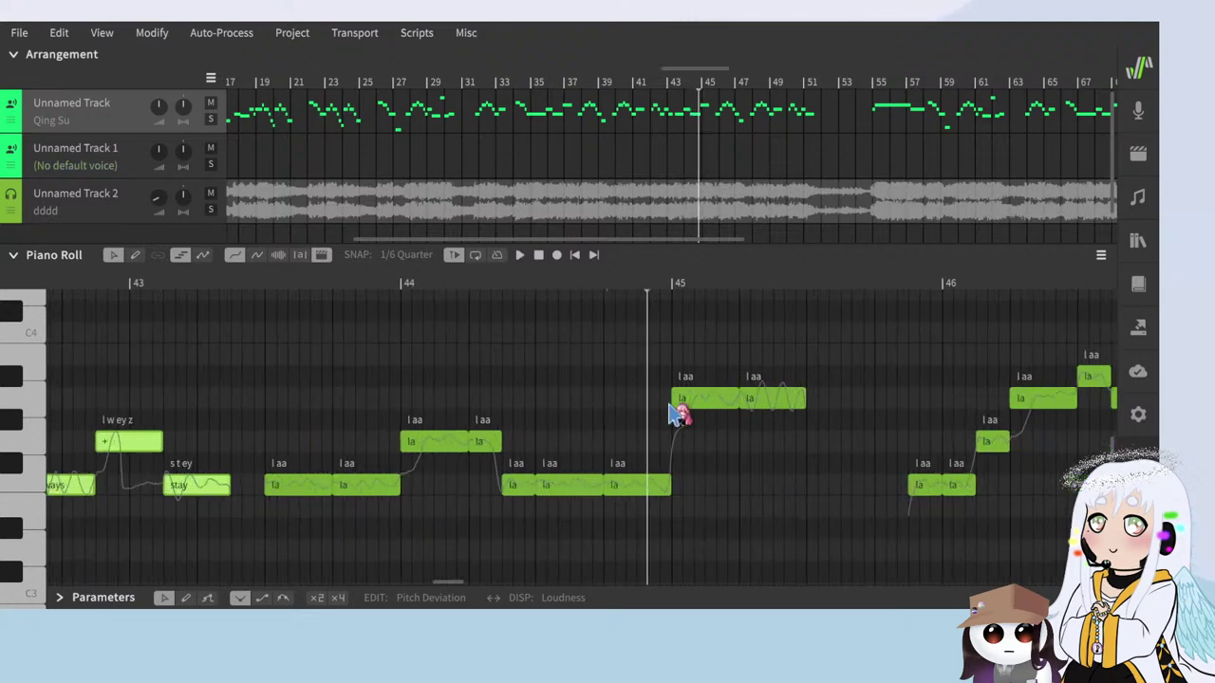
{"action": "key", "text": "space"}
{"action": "scroll", "coordinate": [674, 414], "scroll_direction": "down", "scroll_amount": 3}
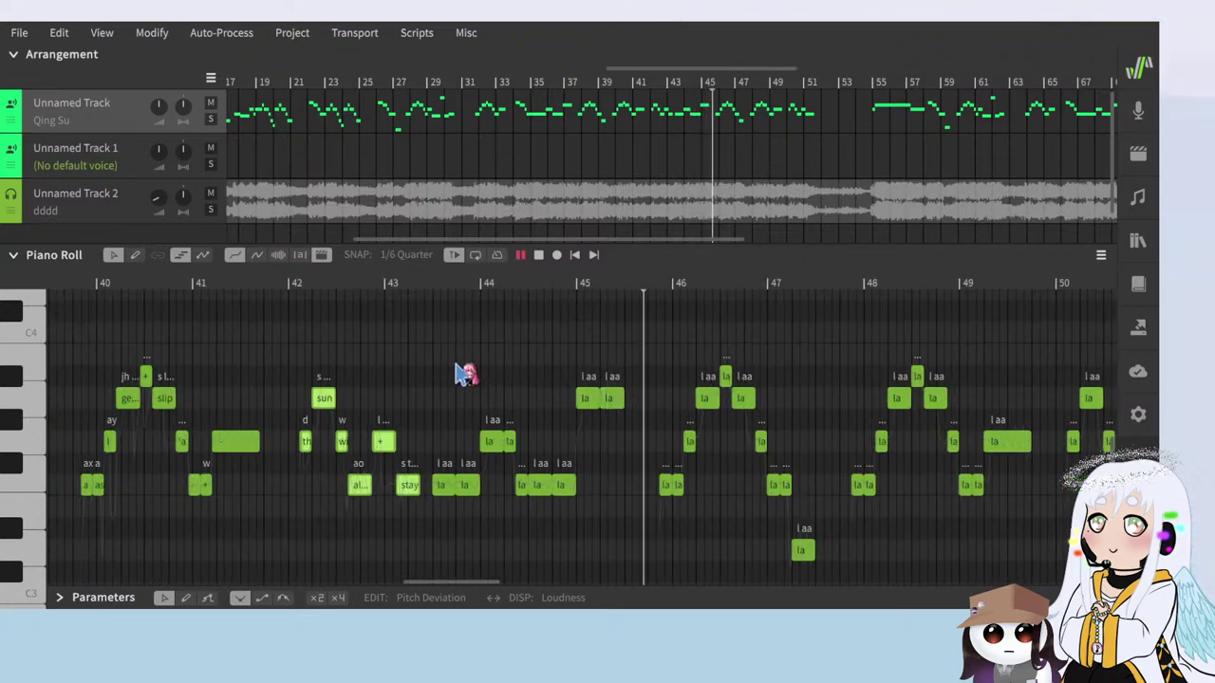
{"action": "left_click_drag", "start_coordinate": [443, 332], "coordinate": [768, 586]}
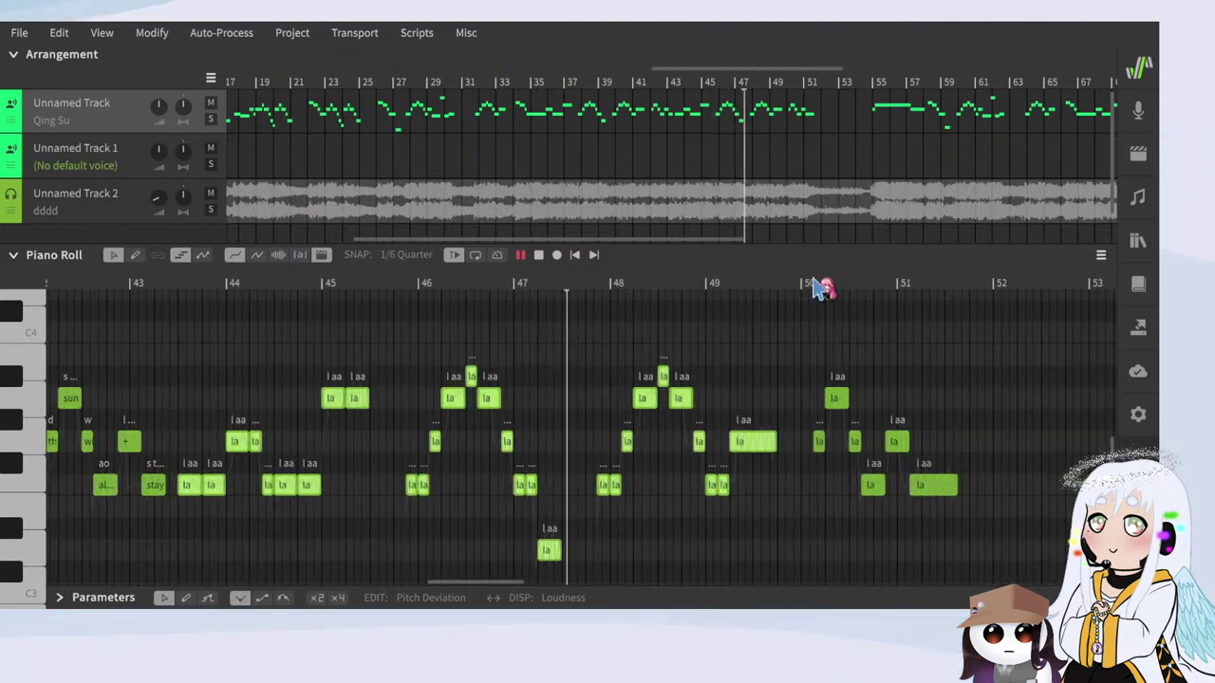
{"action": "key", "text": "Delete"}
{"action": "key", "text": "space"}
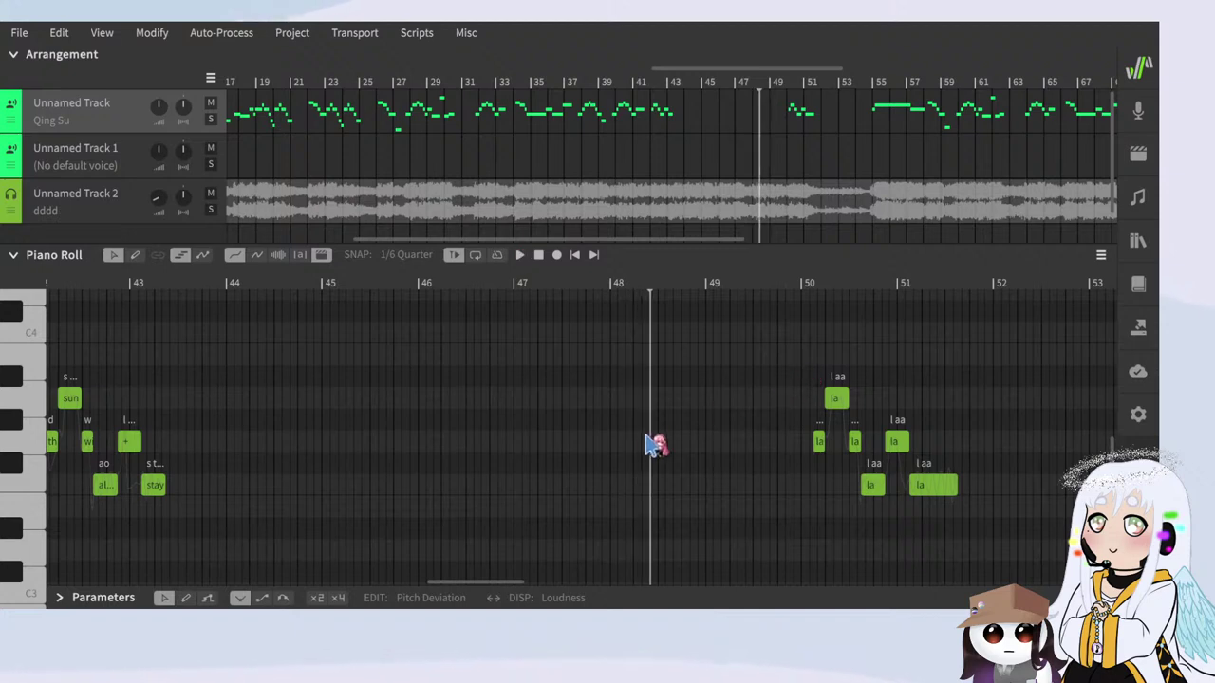
Step: Set the first three notes after bar 50 to "the", "sun" and "will"
{"action": "scroll", "coordinate": [652, 446], "scroll_direction": "down", "scroll_amount": 3}
{"action": "scroll", "coordinate": [930, 503], "scroll_direction": "up", "scroll_amount": 5}
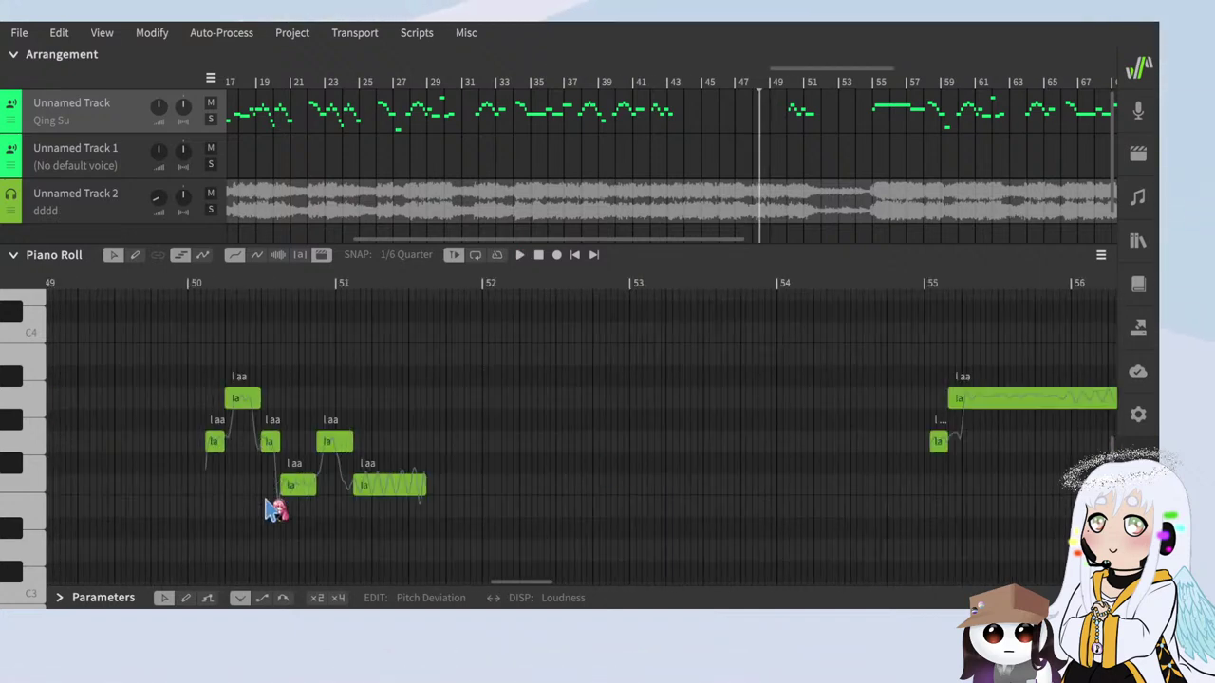
{"action": "scroll", "coordinate": [227, 493], "scroll_direction": "up", "scroll_amount": 3}
{"action": "scroll", "coordinate": [228, 465], "scroll_direction": "up", "scroll_amount": 1}
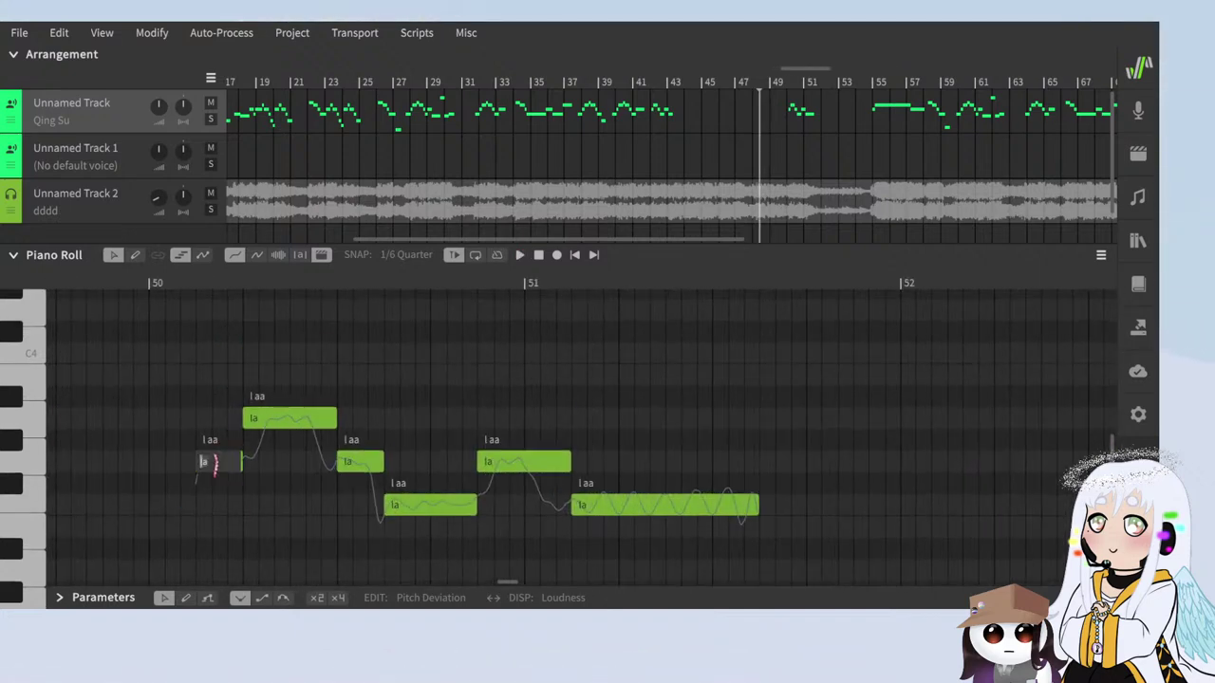
{"action": "type", "text": "the"}
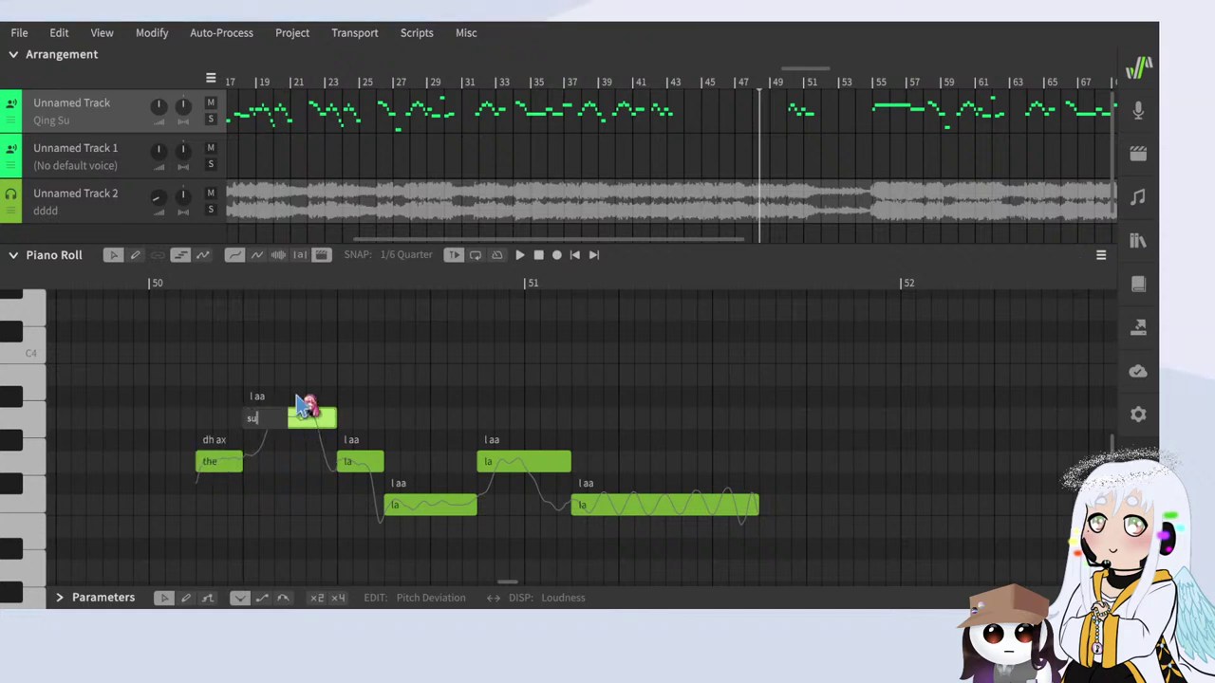
{"action": "double_click", "coordinate": [343, 462]}
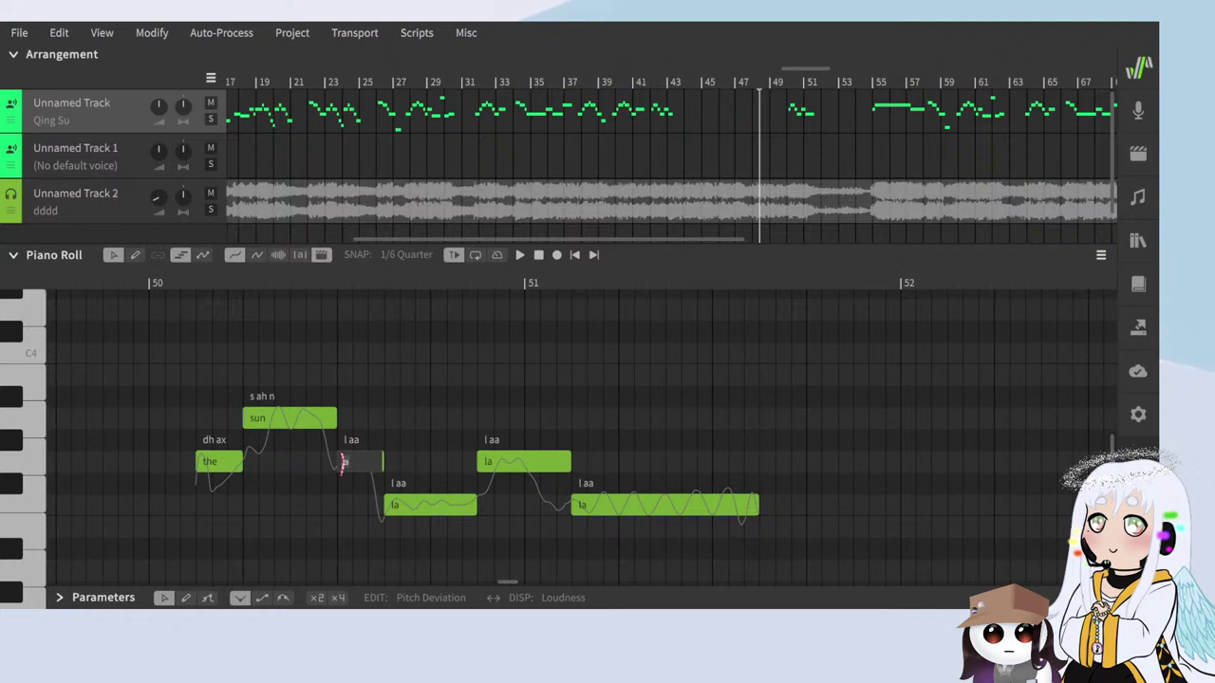
Step: Set the note after "will" to "always" and carry its second syllable onto the following note with "+"
{"action": "double_click", "coordinate": [429, 505]}
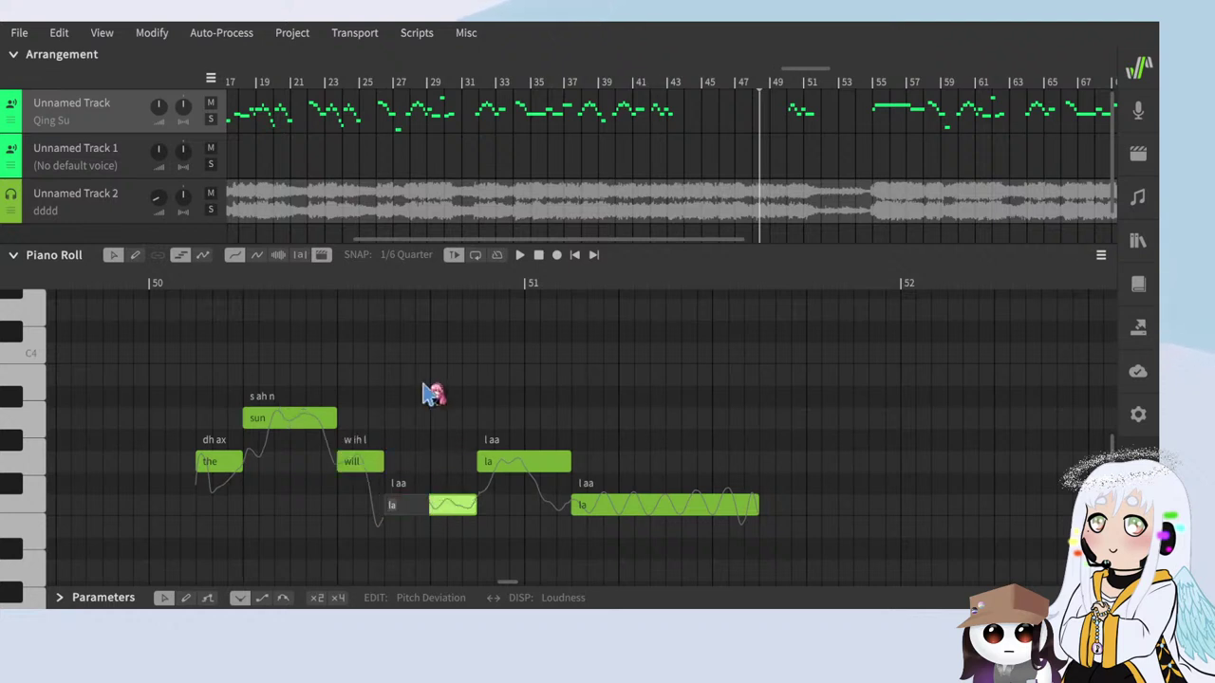
{"action": "type", "text": "always"}
{"action": "key", "text": "Return"}
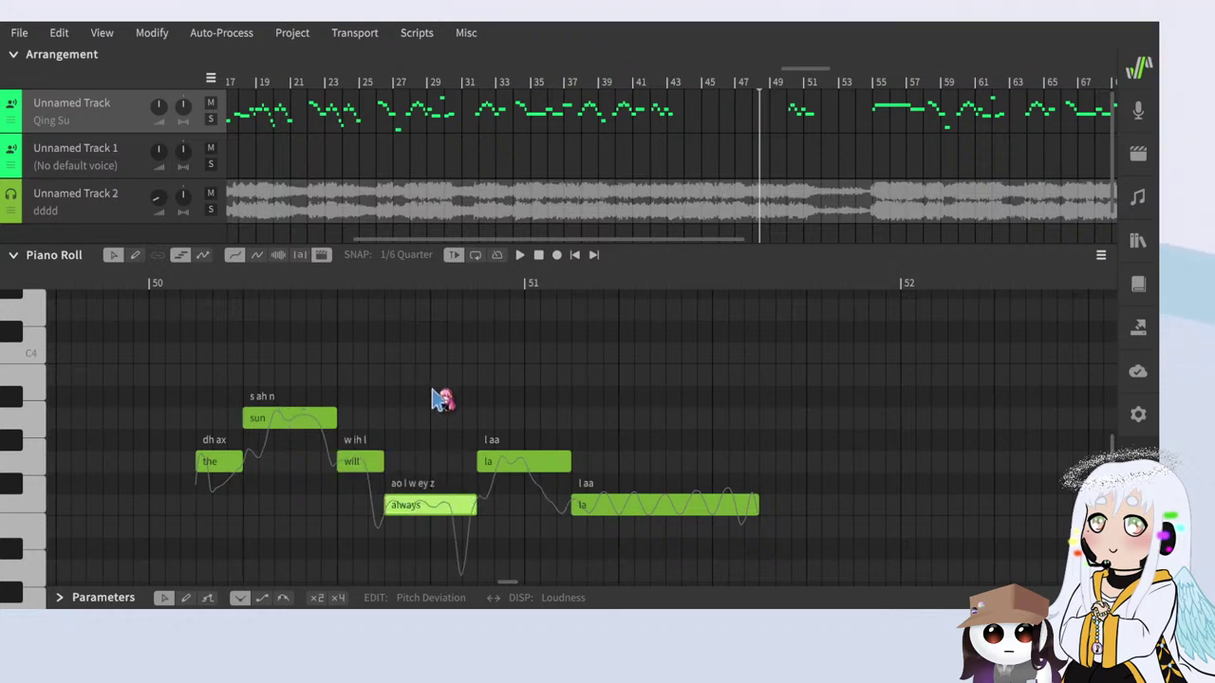
{"action": "double_click", "coordinate": [505, 461]}
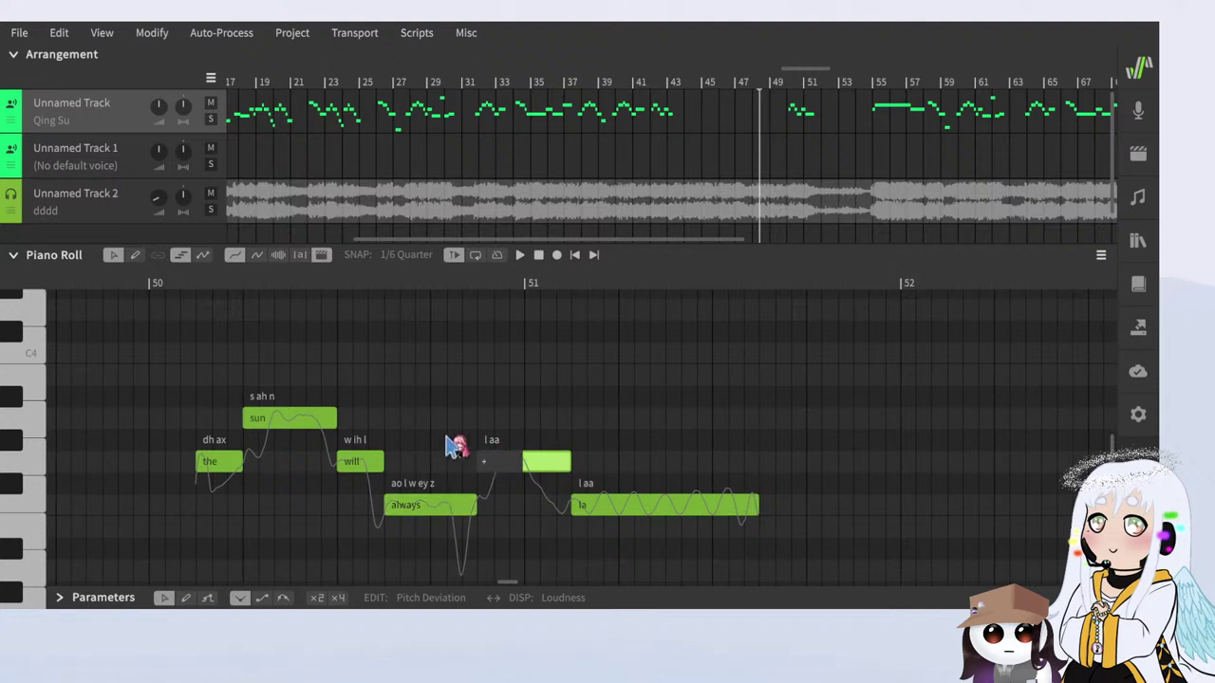
{"action": "type", "text": "+"}
{"action": "key", "text": "Return"}
Step: Set the last note after bar 51 to "stay" and lengthen its end by three 1/6-quarter snap steps
{"action": "double_click", "coordinate": [618, 513]}
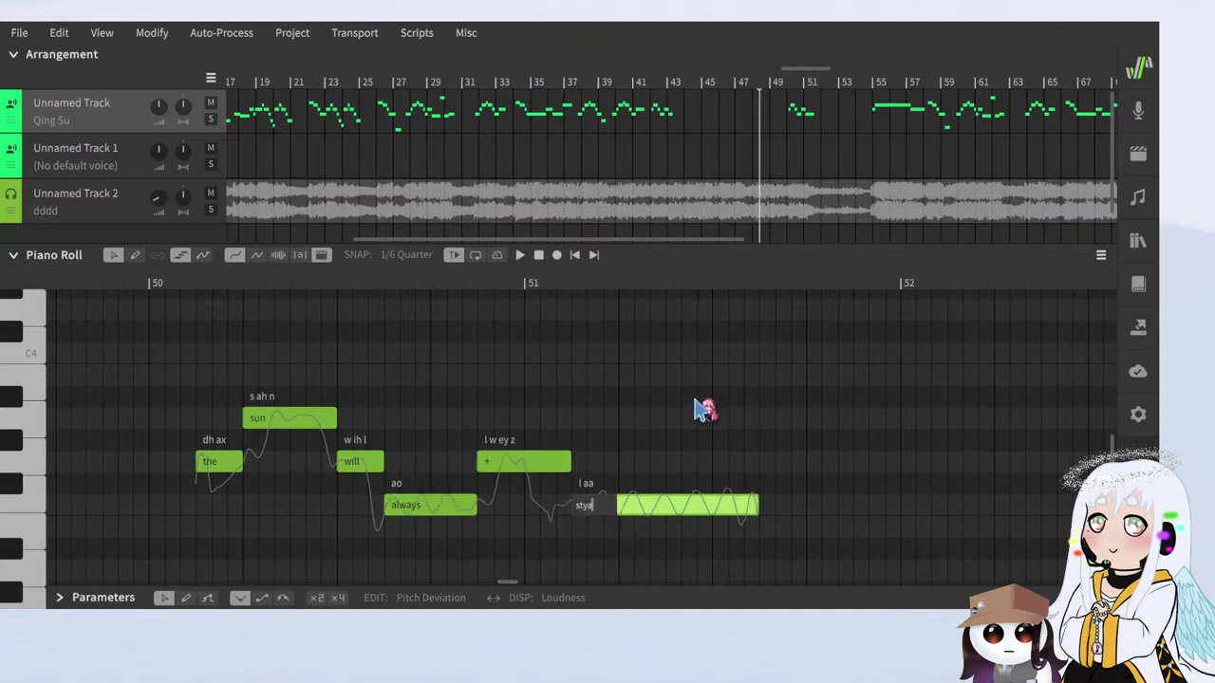
{"action": "type", "text": "stay"}
{"action": "key", "text": "Return"}
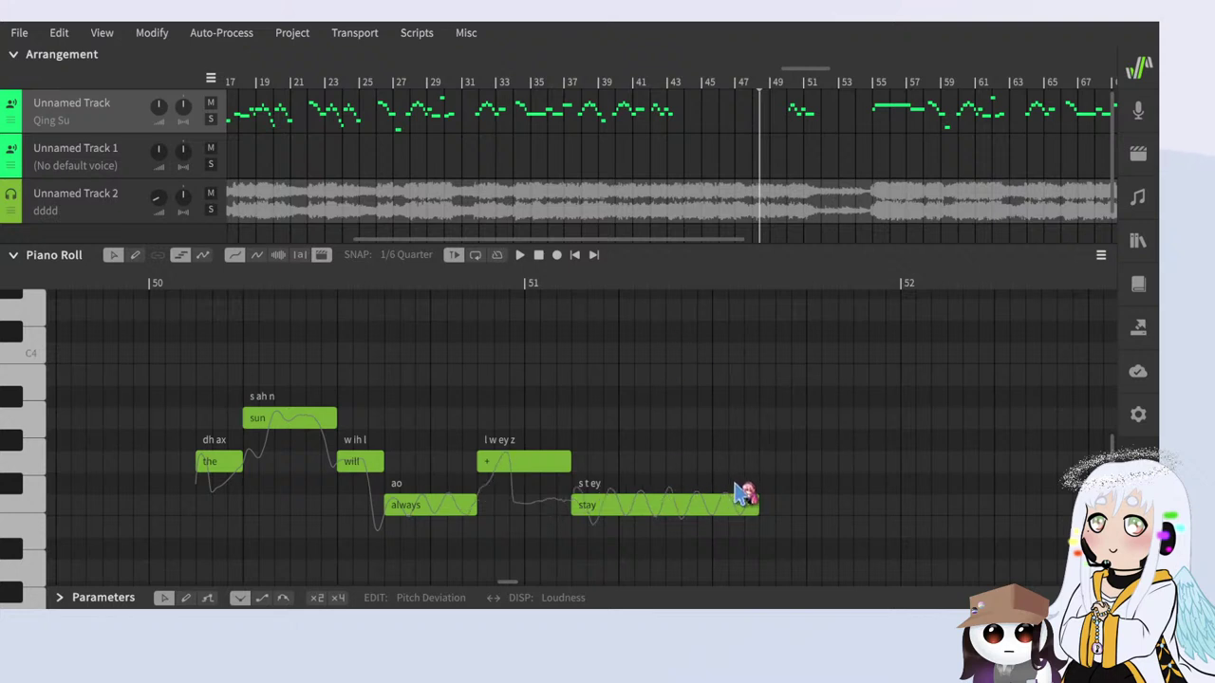
{"action": "left_click_drag", "start_coordinate": [756, 501], "coordinate": [813, 512]}
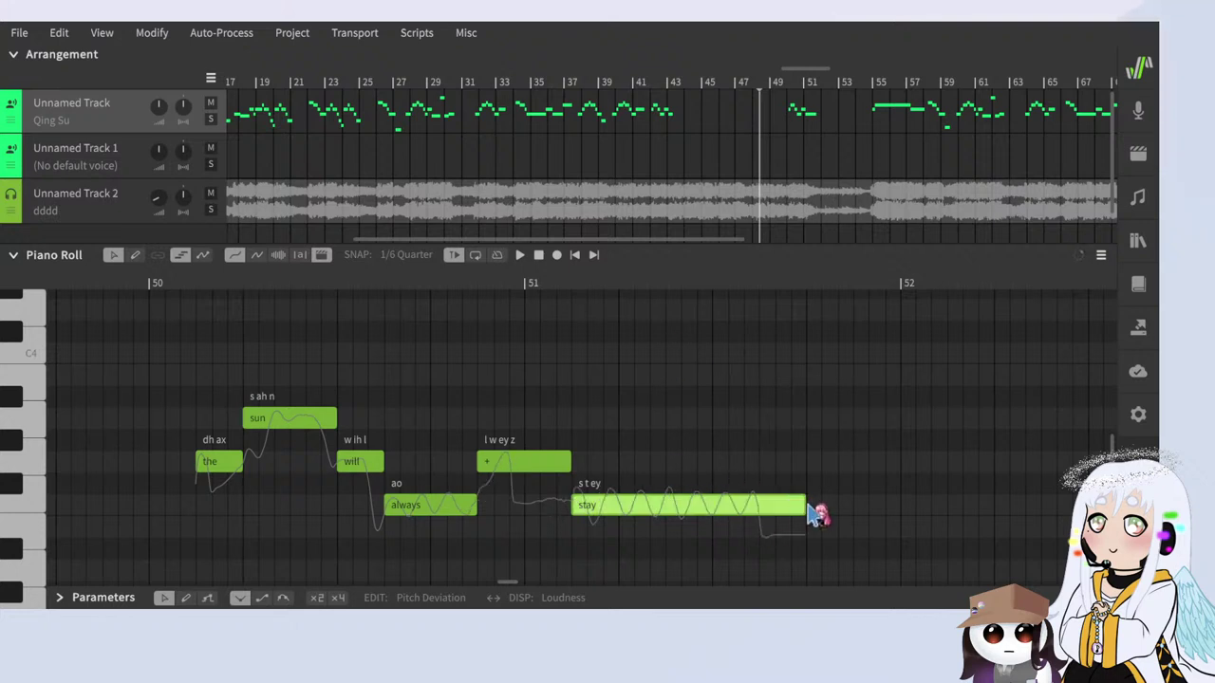
Step: Play back the phrase "the sun will always stay" around bars 50 to 52
{"action": "scroll", "coordinate": [751, 427], "scroll_direction": "down", "scroll_amount": 2}
{"action": "left_click", "coordinate": [313, 286]}
{"action": "scroll", "coordinate": [434, 434], "scroll_direction": "down", "scroll_amount": 1}
{"action": "key", "text": "space"}
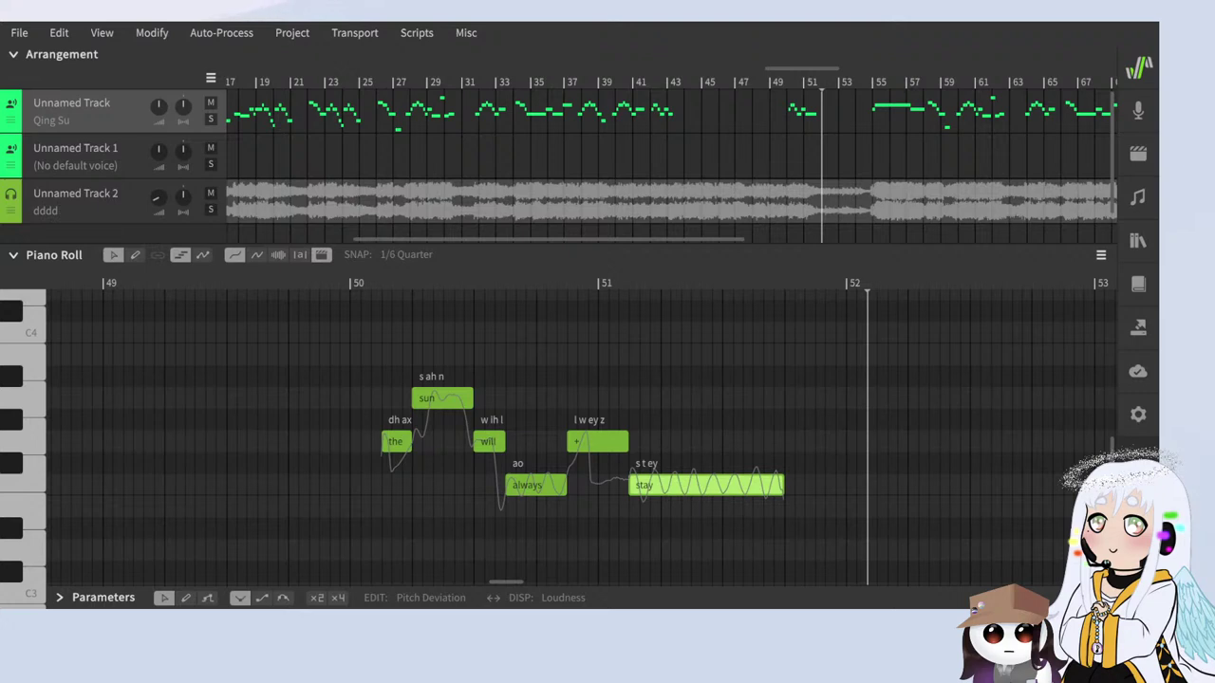
Step: Play back the start of the next section from just before bar 55
{"action": "scroll", "coordinate": [802, 424], "scroll_direction": "down", "scroll_amount": 4}
{"action": "scroll", "coordinate": [753, 448], "scroll_direction": "down", "scroll_amount": 4}
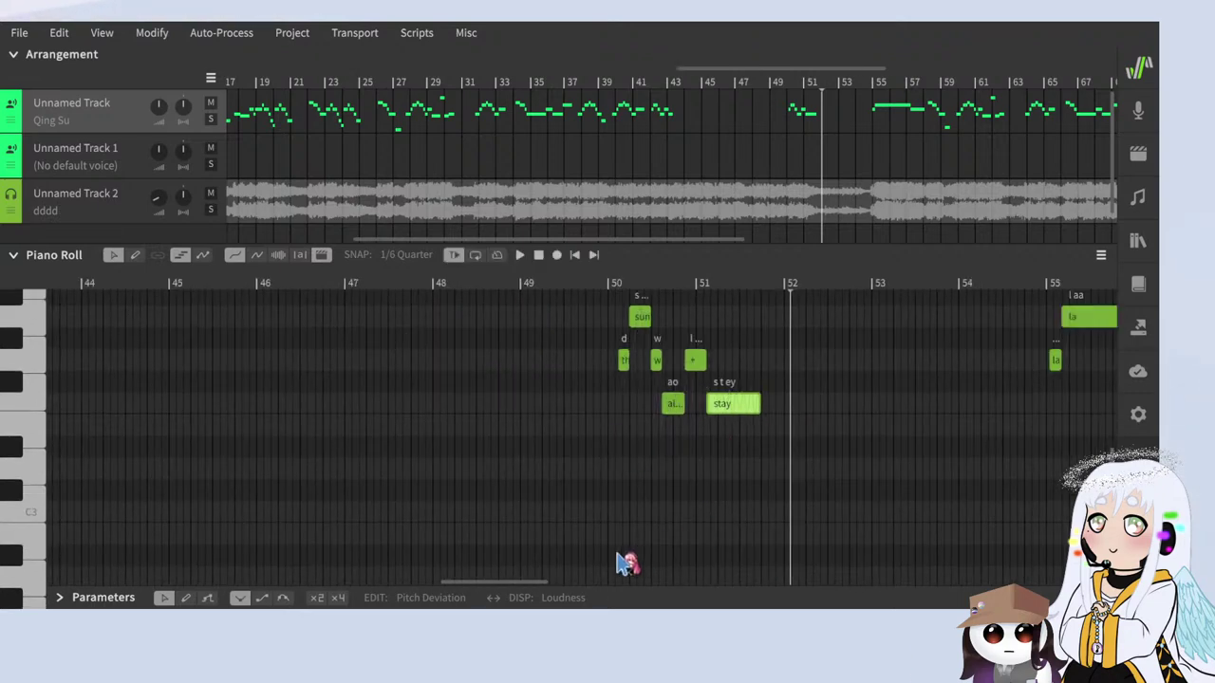
{"action": "scroll", "coordinate": [382, 415], "scroll_direction": "up", "scroll_amount": 2}
{"action": "scroll", "coordinate": [370, 415], "scroll_direction": "down", "scroll_amount": 4}
{"action": "scroll", "coordinate": [934, 494], "scroll_direction": "up", "scroll_amount": 3}
{"action": "scroll", "coordinate": [851, 474], "scroll_direction": "up", "scroll_amount": 1}
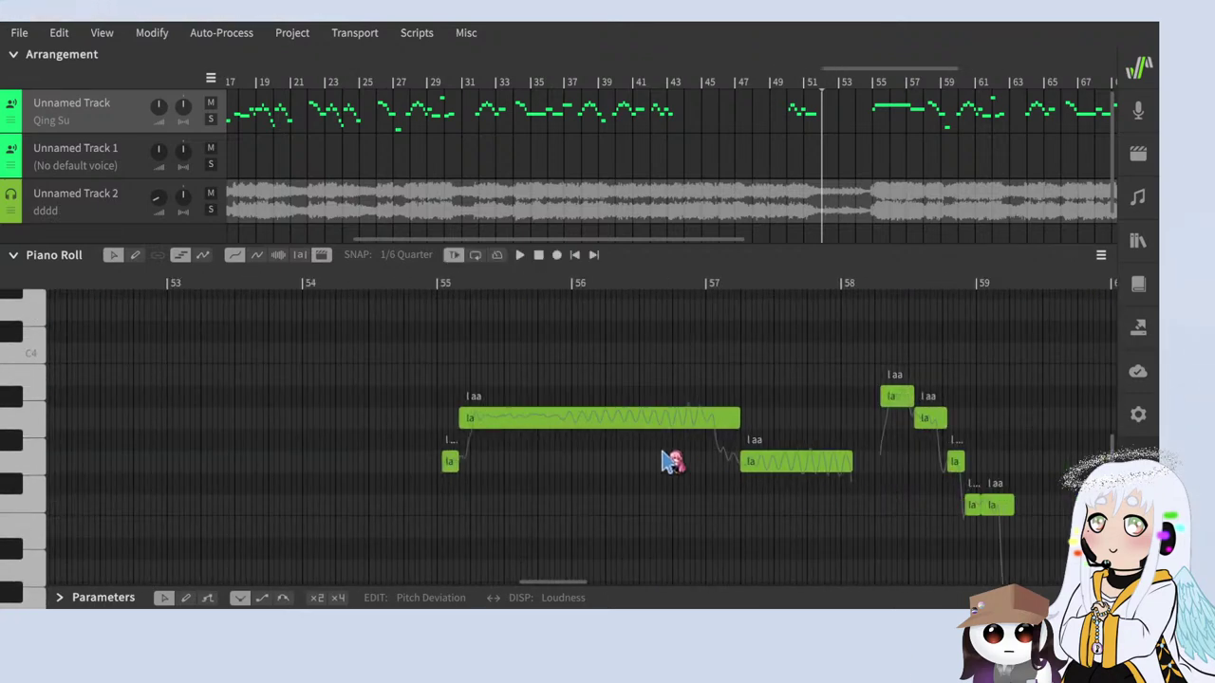
{"action": "scroll", "coordinate": [531, 436], "scroll_direction": "down", "scroll_amount": 1}
{"action": "scroll", "coordinate": [431, 313], "scroll_direction": "down", "scroll_amount": 1}
{"action": "left_click", "coordinate": [416, 284]}
{"action": "scroll", "coordinate": [453, 356], "scroll_direction": "up", "scroll_amount": 3}
{"action": "key", "text": "space"}
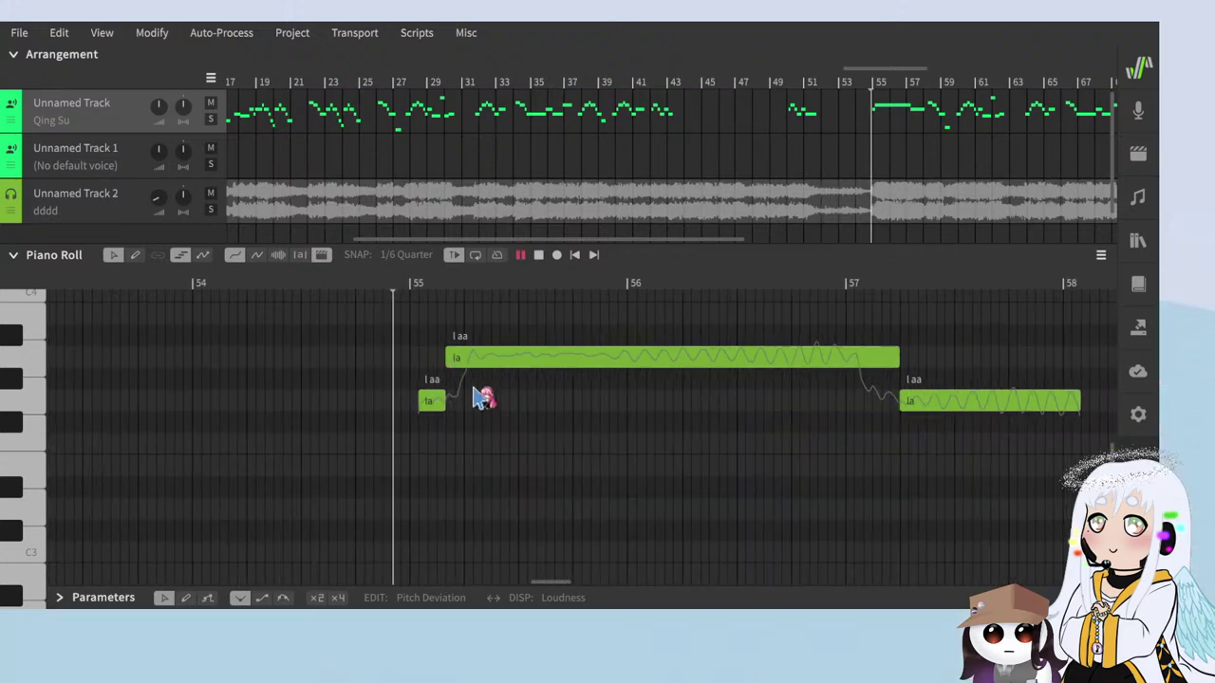
{"action": "key", "text": "space"}
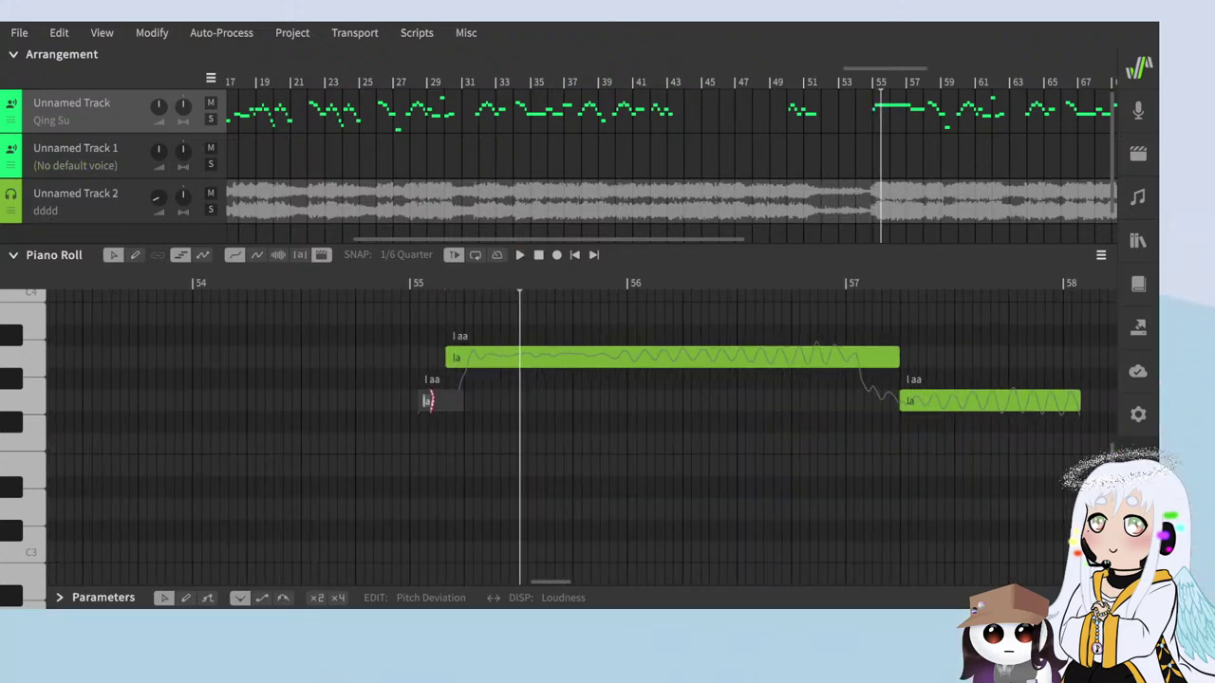
Step: Set the first two notes after bar 55 to "for" and "now", and sustain "now" over the third note with "-"
{"action": "key", "text": "Return"}
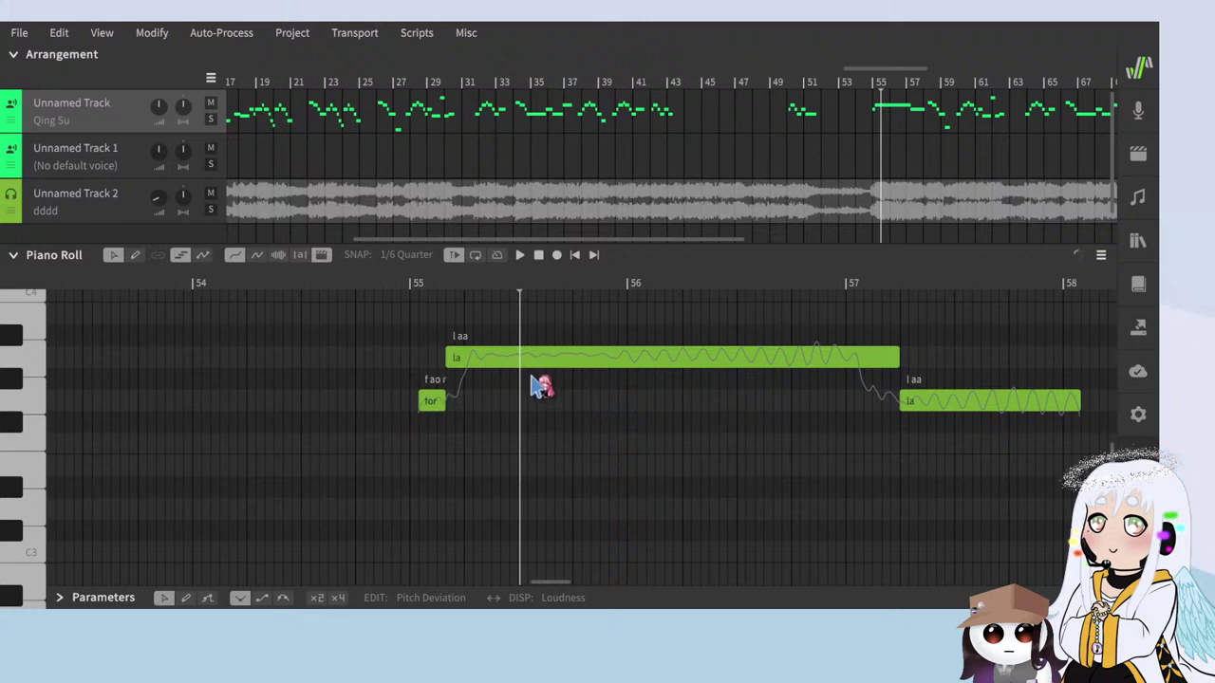
{"action": "left_click", "coordinate": [837, 418]}
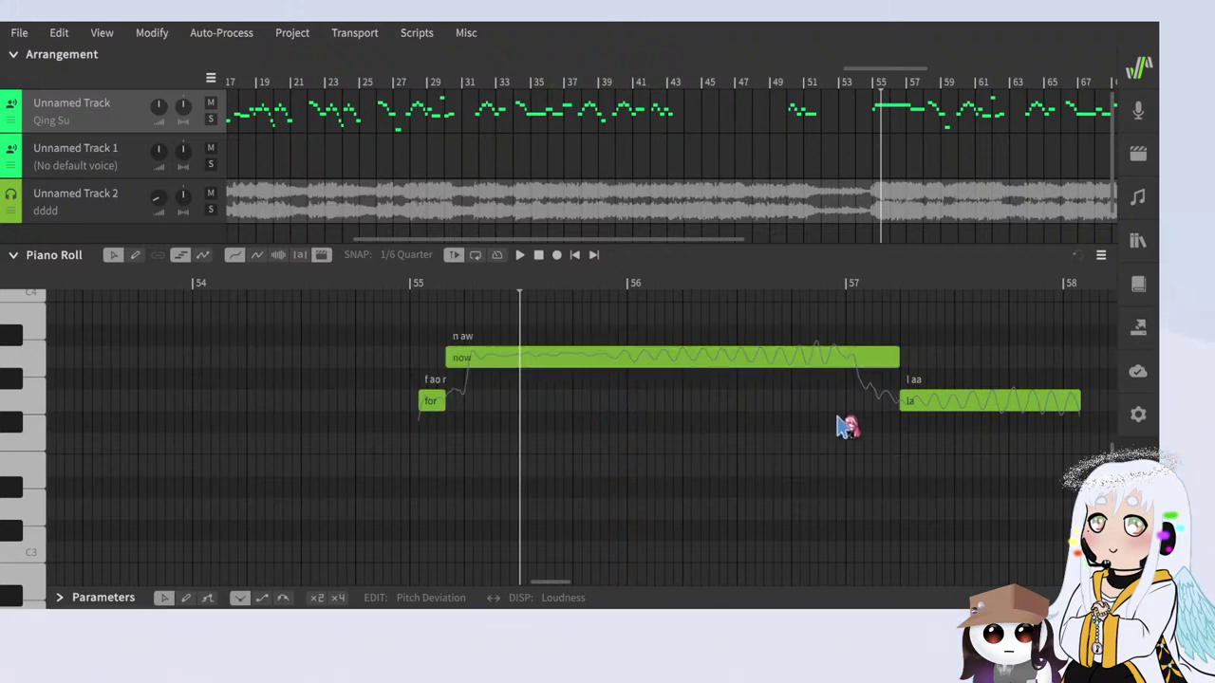
{"action": "double_click", "coordinate": [953, 403]}
{"action": "type", "text": "-"}
{"action": "left_click", "coordinate": [903, 460]}
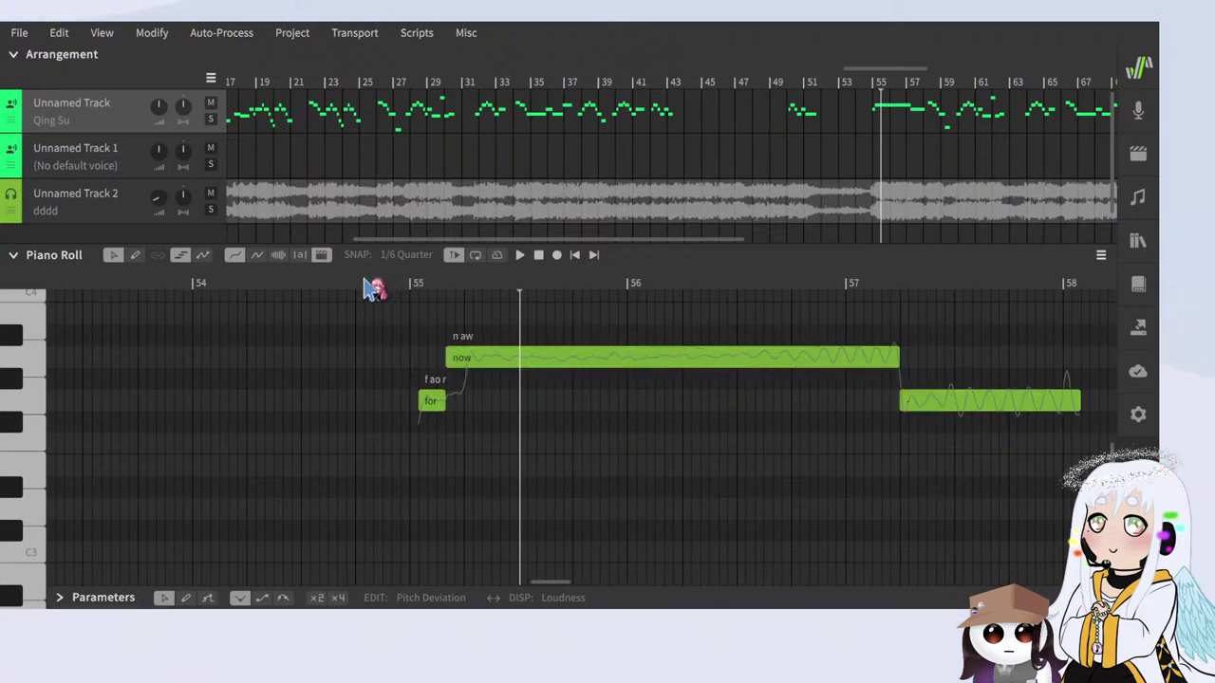
Step: Play back from just before bar 55 through "for now" and the unlabelled-lyric "la" notes up to bar 59
{"action": "left_click", "coordinate": [361, 282]}
{"action": "key", "text": "space"}
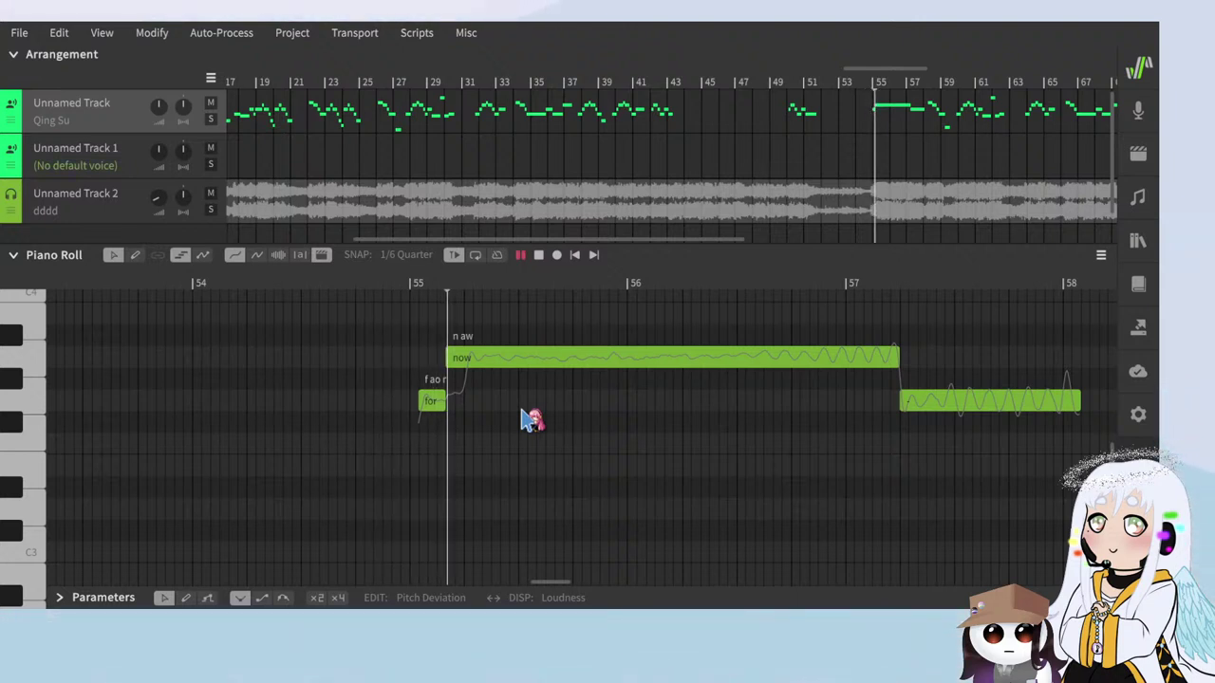
{"action": "scroll", "coordinate": [293, 417], "scroll_direction": "down", "scroll_amount": 3}
{"action": "scroll", "coordinate": [503, 484], "scroll_direction": "right", "scroll_amount": 3}
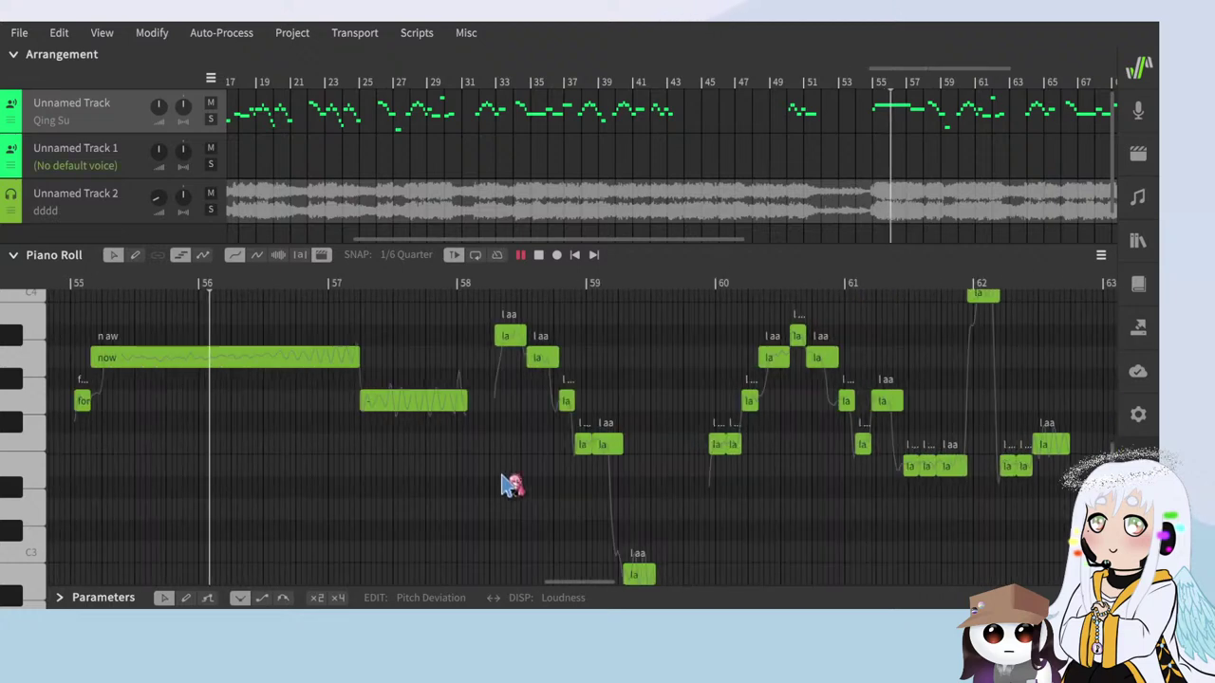
{"action": "scroll", "coordinate": [356, 454], "scroll_direction": "up", "scroll_amount": 2}
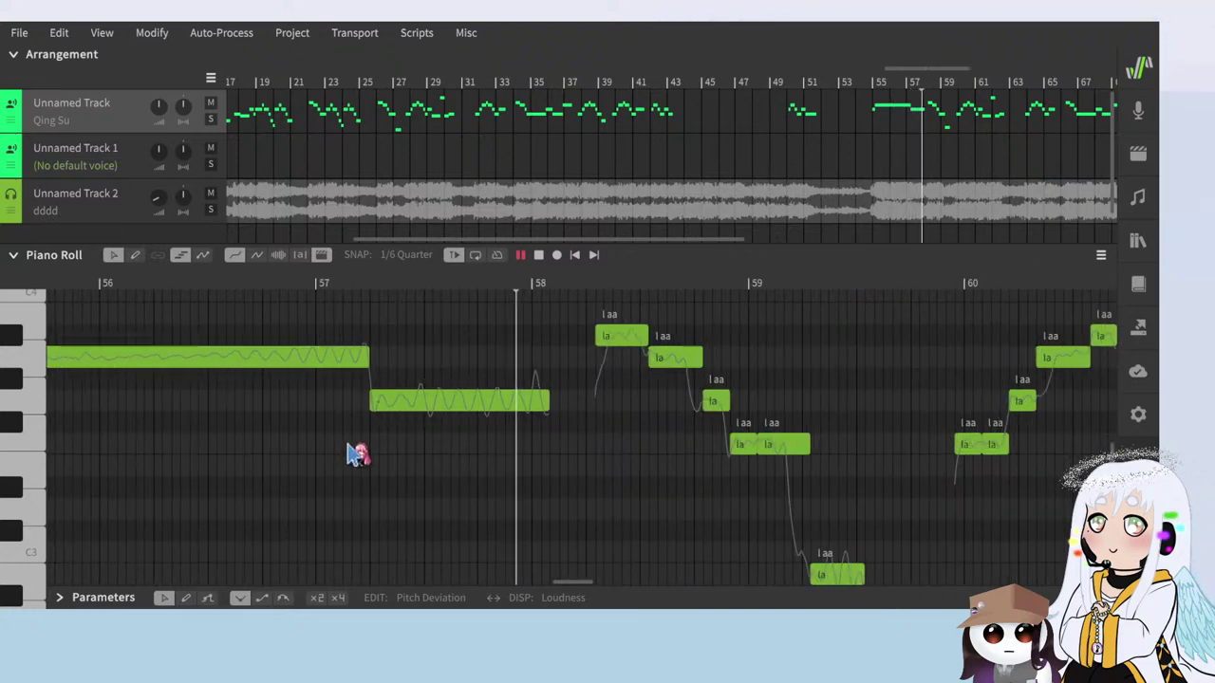
{"action": "scroll", "coordinate": [607, 491], "scroll_direction": "down", "scroll_amount": 4}
{"action": "scroll", "coordinate": [629, 494], "scroll_direction": "right", "scroll_amount": 2}
{"action": "scroll", "coordinate": [630, 496], "scroll_direction": "up", "scroll_amount": 5}
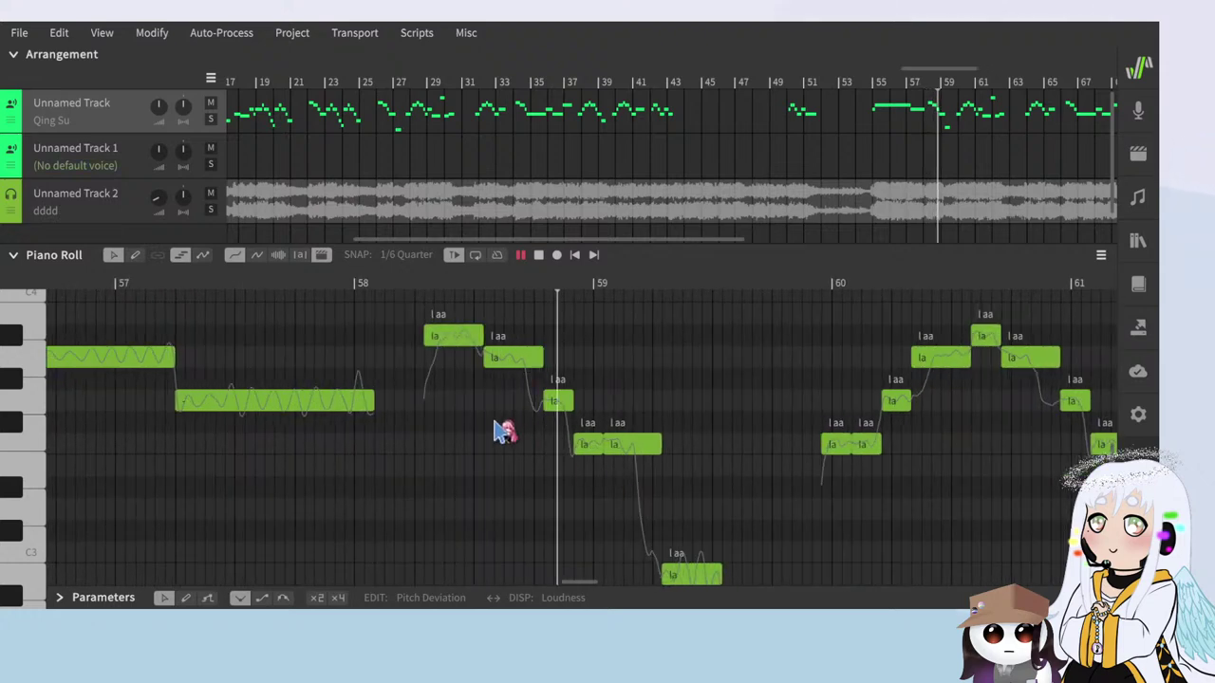
{"action": "scroll", "coordinate": [603, 443], "scroll_direction": "down", "scroll_amount": 1}
{"action": "key", "text": "space"}
Step: Set the first three notes after bar 58 to "this", "'is" and "my"
{"action": "double_click", "coordinate": [447, 311]}
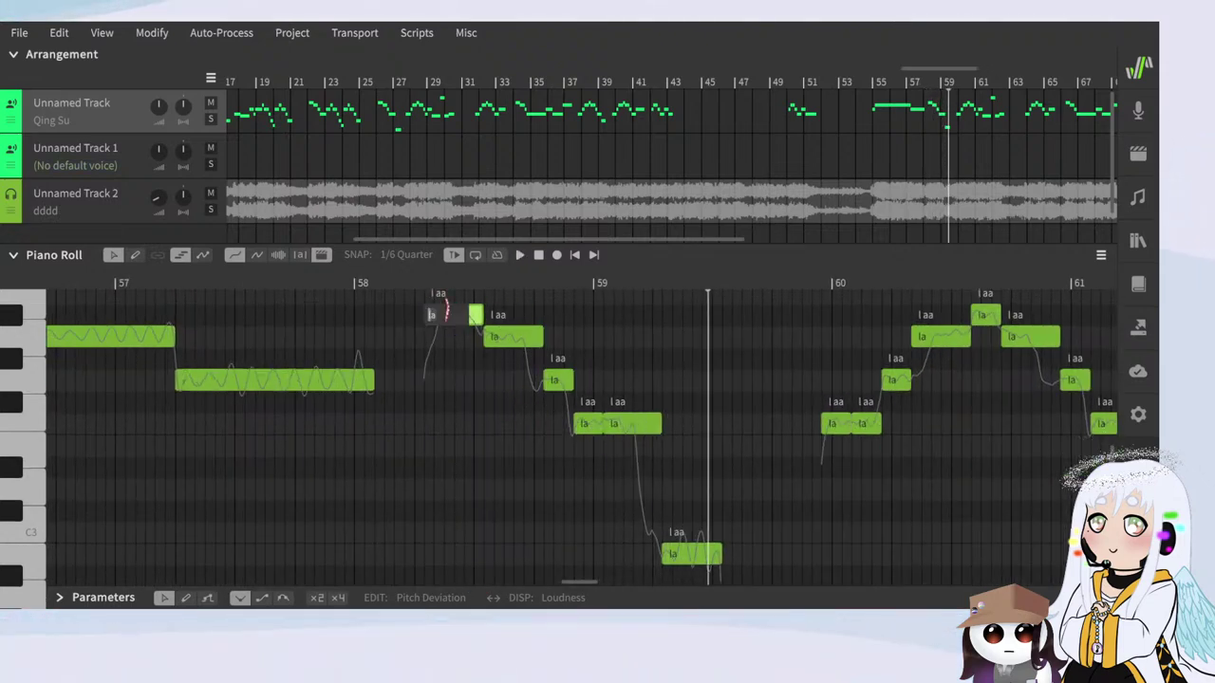
{"action": "type", "text": "this"}
{"action": "key", "text": "Tab"}
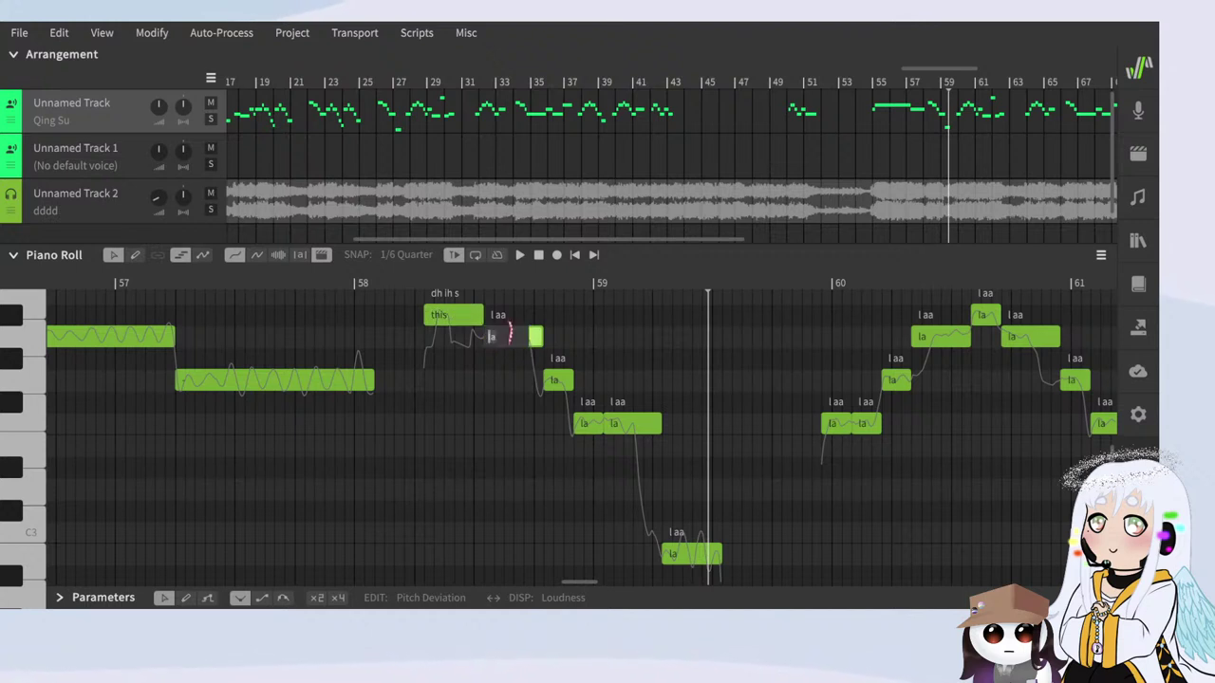
{"action": "type", "text": "is"}
{"action": "key", "text": "Tab"}
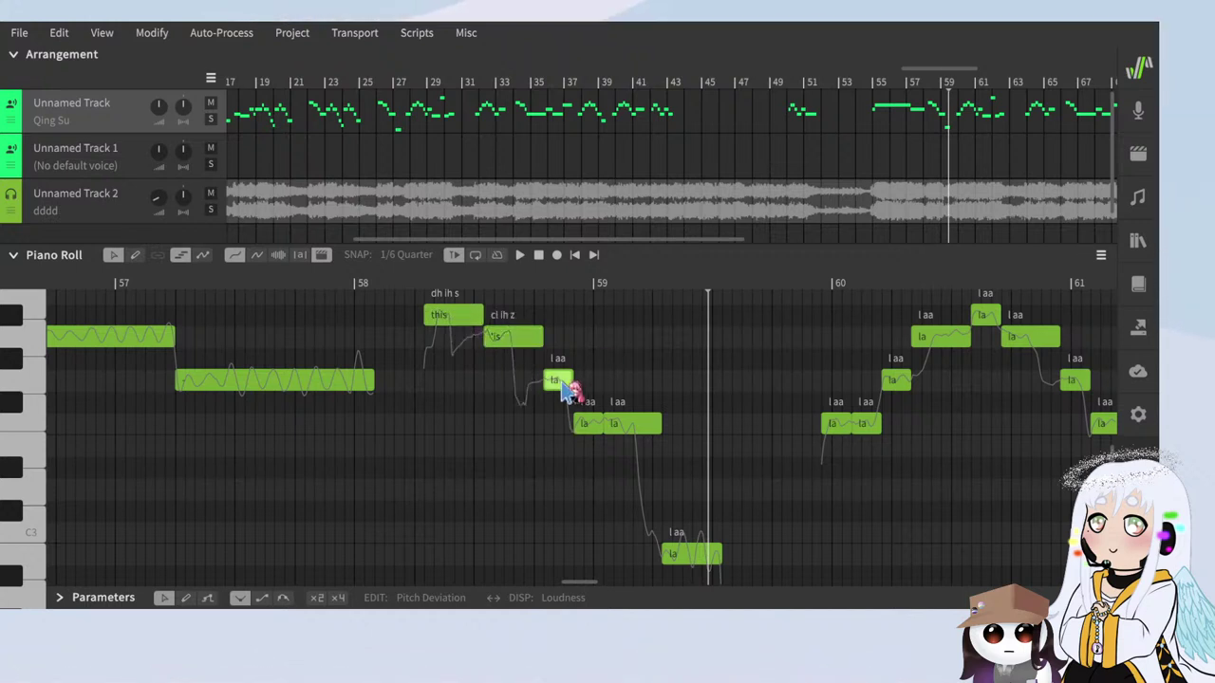
{"action": "type", "text": "my"}
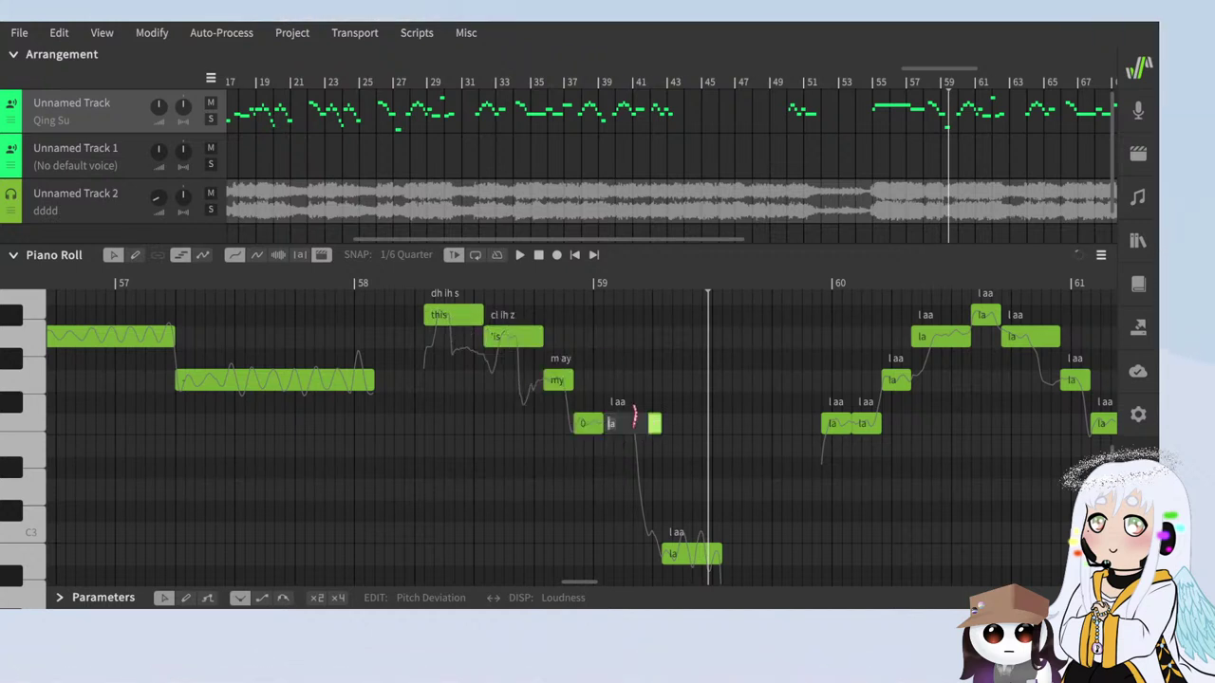
Step: Sustain "my" over the next note, and set the two notes after bar 59 to "goodbye" and "+"
{"action": "left_click", "coordinate": [620, 466]}
{"action": "double_click", "coordinate": [629, 425]}
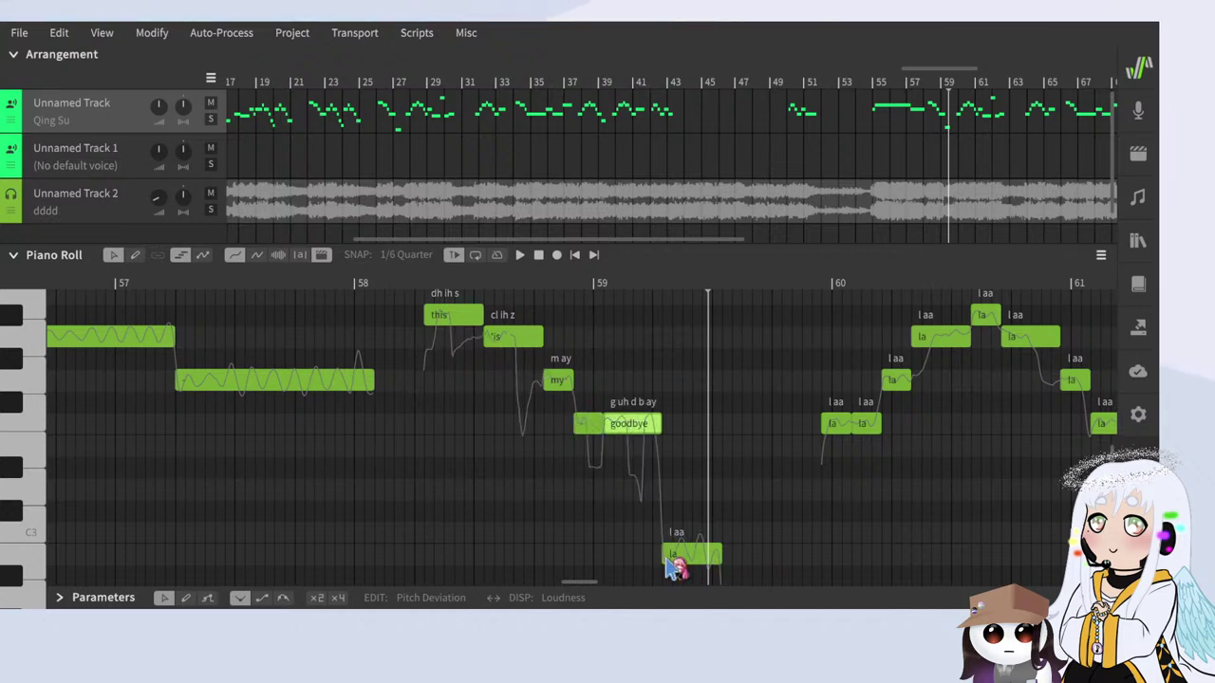
{"action": "left_click_drag", "start_coordinate": [671, 550], "coordinate": [668, 550]}
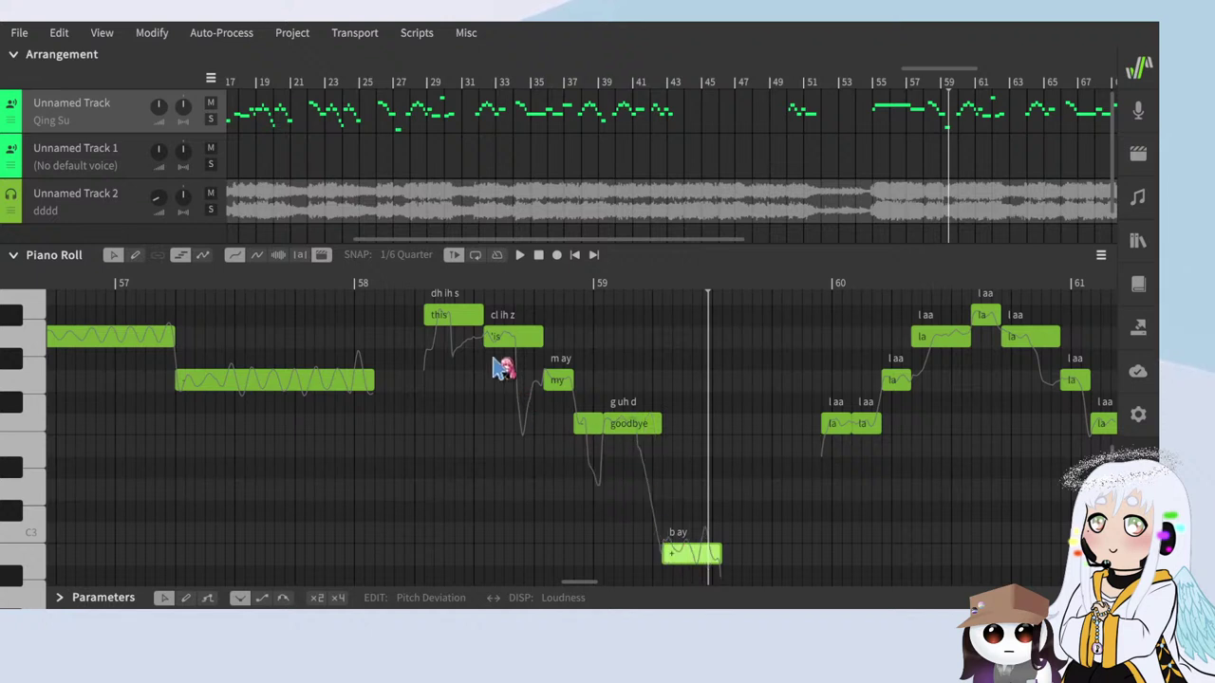
Step: Play back from bar 58, lower the "+" note of "goodbye" by one semitone and extend it to shortly before bar 60
{"action": "left_click", "coordinate": [374, 278]}
{"action": "key", "text": "space"}
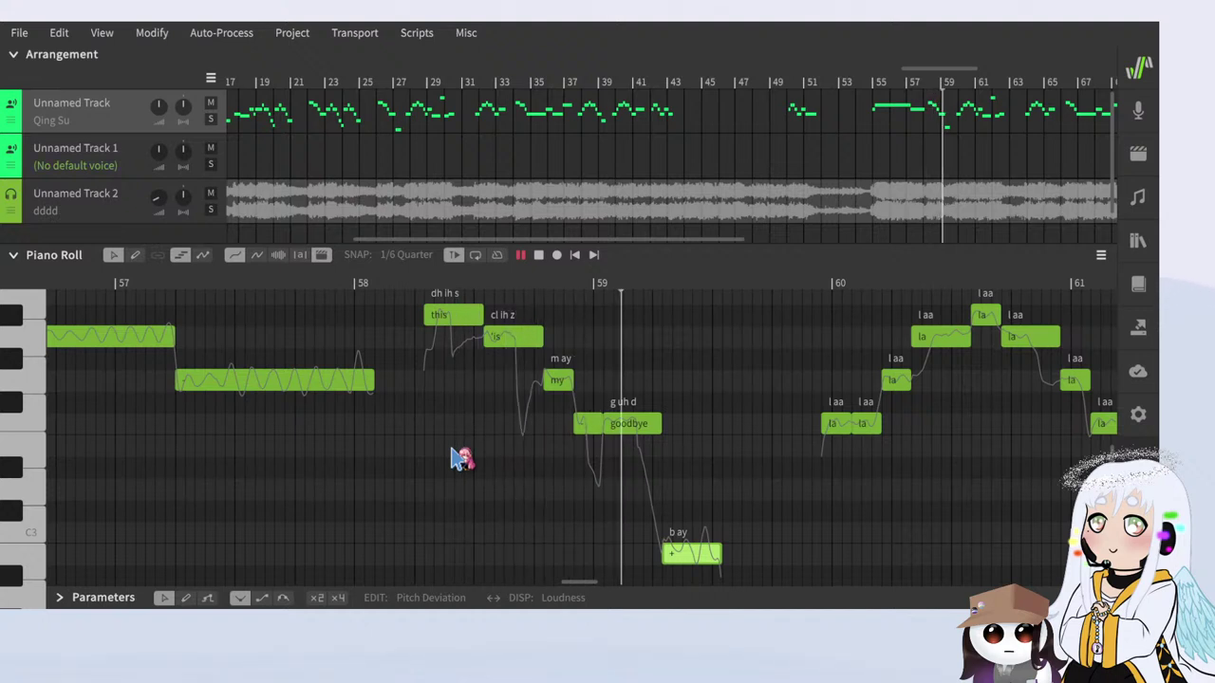
{"action": "scroll", "coordinate": [771, 531], "scroll_direction": "down", "scroll_amount": 2}
{"action": "key", "text": "space"}
{"action": "left_click_drag", "start_coordinate": [709, 491], "coordinate": [709, 513]}
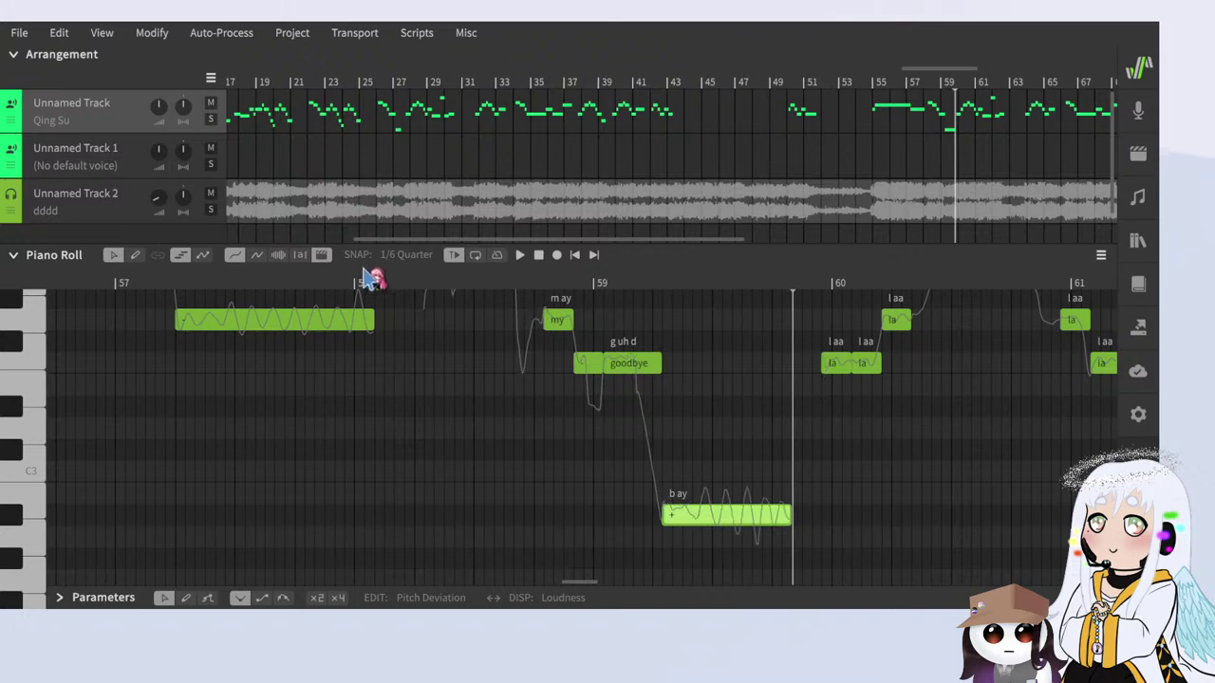
Step: Play back the phrase from bar 58 again to check the lowered, lengthened ending of "goodbye"
{"action": "left_click", "coordinate": [365, 276]}
{"action": "key", "text": "space"}
{"action": "scroll", "coordinate": [470, 421], "scroll_direction": "up", "scroll_amount": 3}
{"action": "scroll", "coordinate": [430, 423], "scroll_direction": "down", "scroll_amount": 3}
{"action": "scroll", "coordinate": [561, 463], "scroll_direction": "up", "scroll_amount": 3}
{"action": "scroll", "coordinate": [573, 471], "scroll_direction": "down", "scroll_amount": 1}
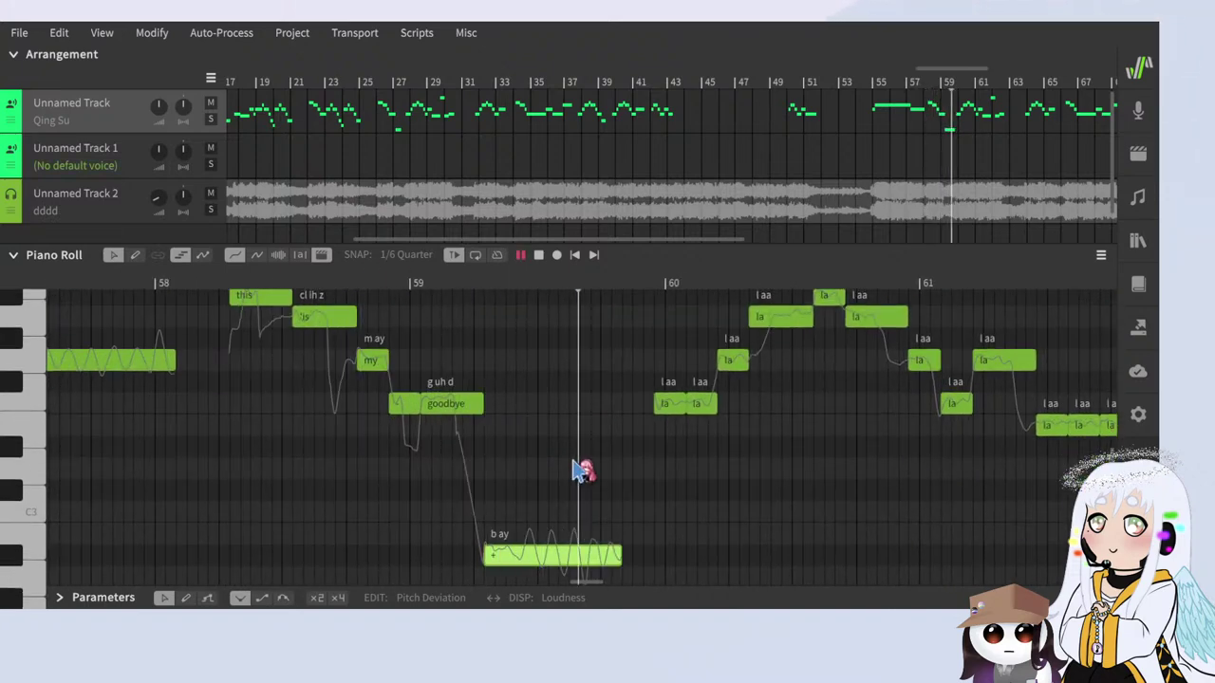
Step: Stop the playback and delete all remaining "la" notes from bar 60 to the end of the vocal track
{"action": "scroll", "coordinate": [461, 392], "scroll_direction": "up", "scroll_amount": 2}
{"action": "scroll", "coordinate": [460, 391], "scroll_direction": "down", "scroll_amount": 3}
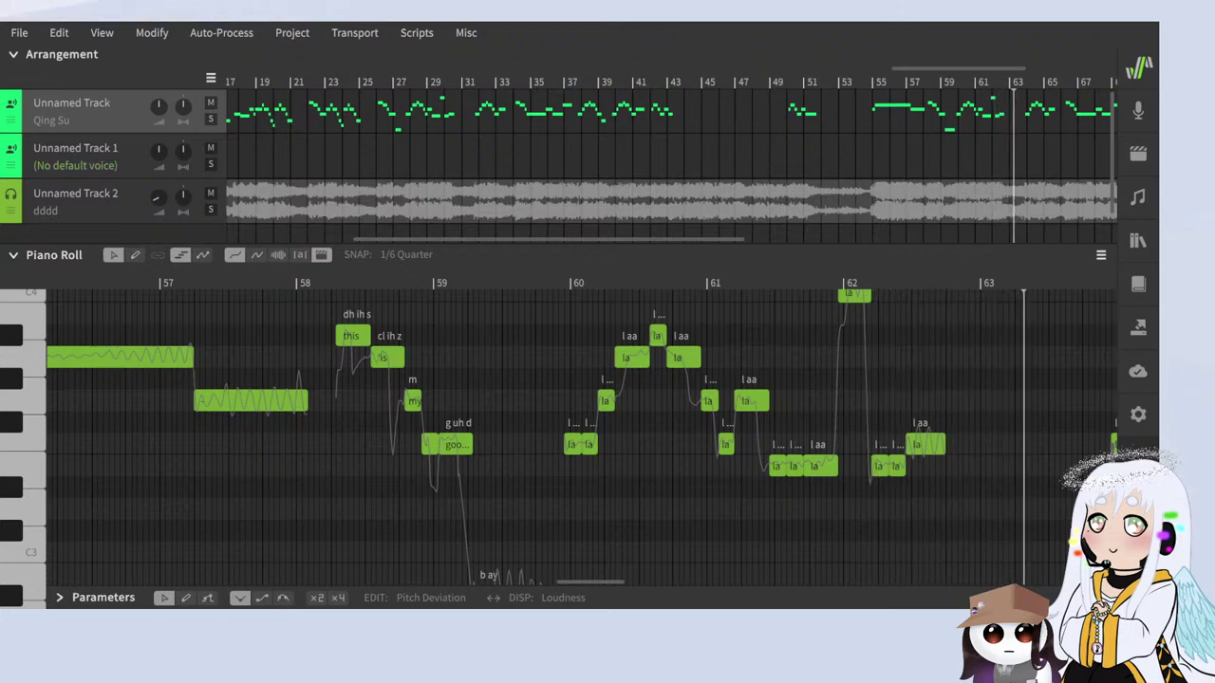
{"action": "scroll", "coordinate": [406, 374], "scroll_direction": "down", "scroll_amount": 3}
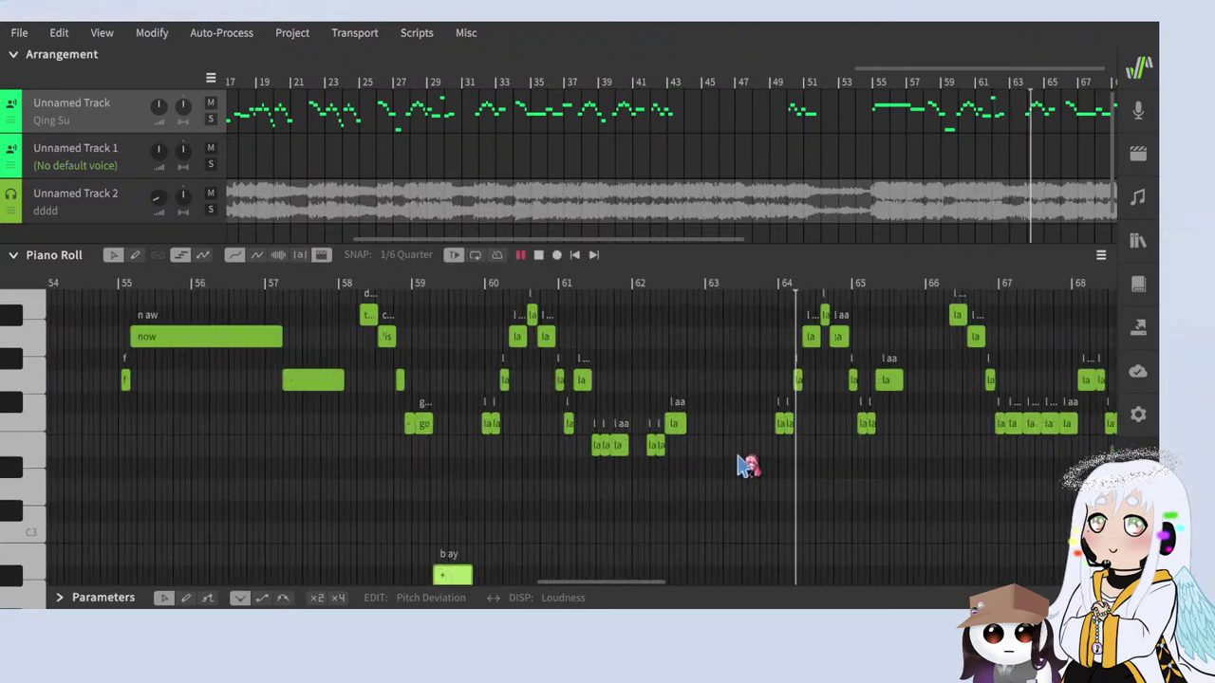
{"action": "key", "text": "space"}
{"action": "scroll", "coordinate": [496, 355], "scroll_direction": "up", "scroll_amount": 3}
{"action": "scroll", "coordinate": [505, 342], "scroll_direction": "down", "scroll_amount": 2}
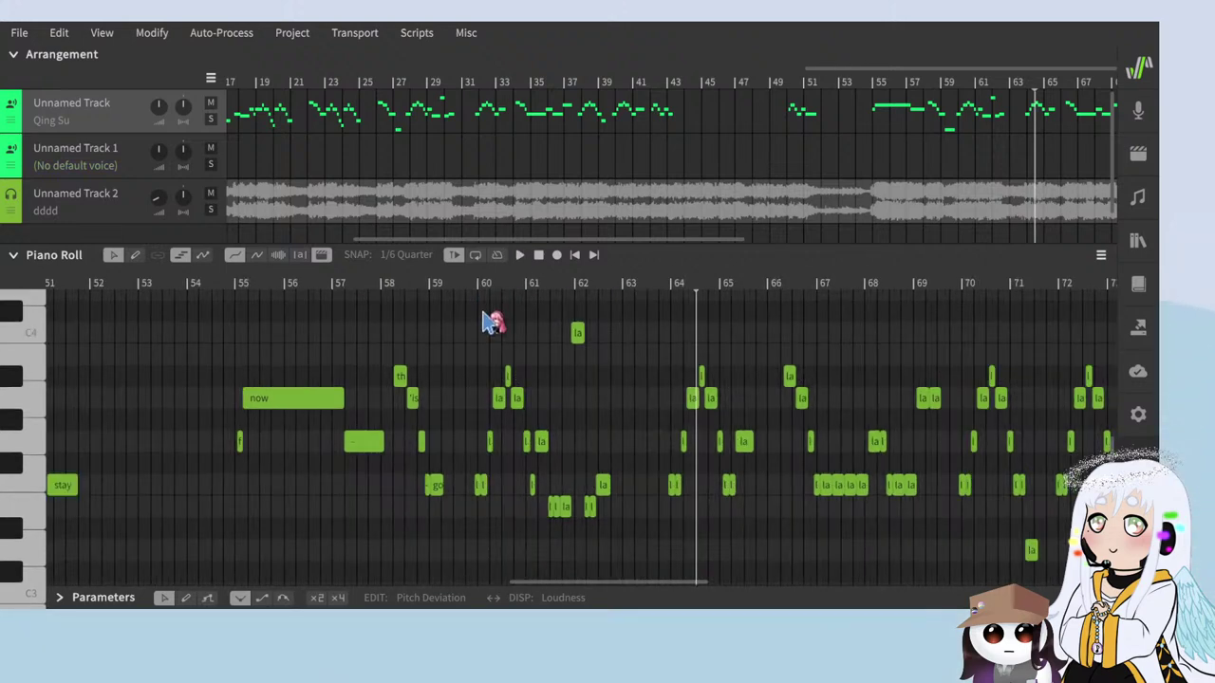
{"action": "left_click_drag", "start_coordinate": [482, 308], "coordinate": [1120, 579]}
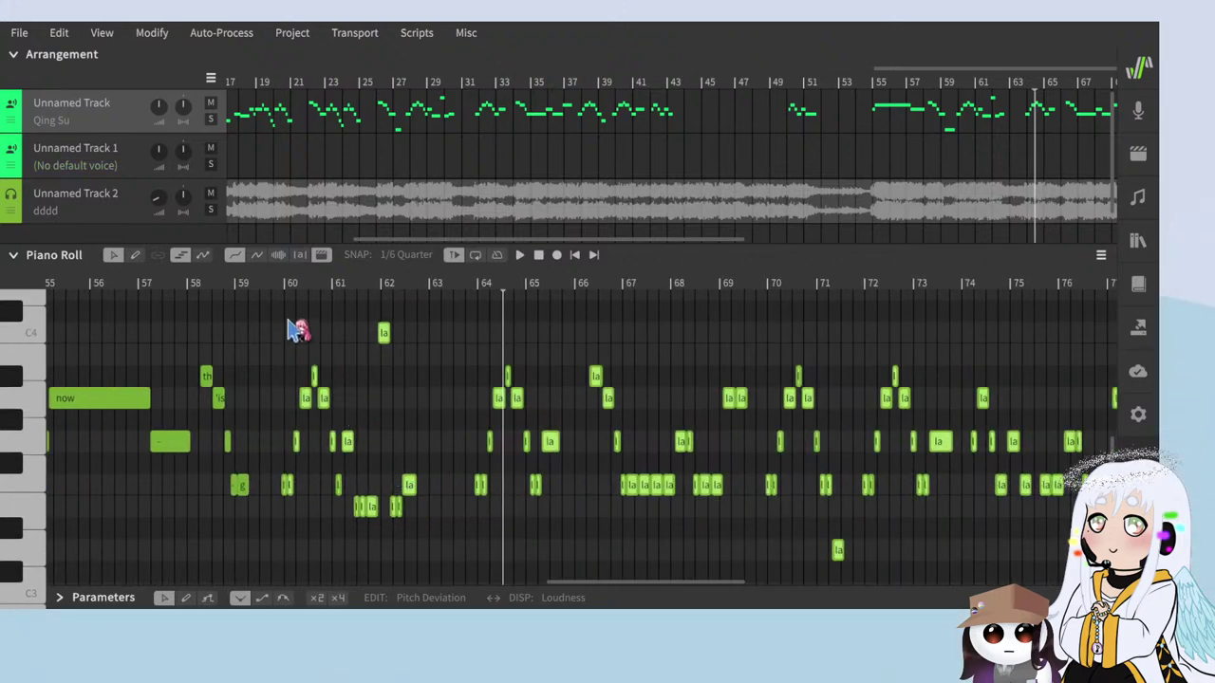
{"action": "left_click_drag", "start_coordinate": [297, 329], "coordinate": [962, 591]}
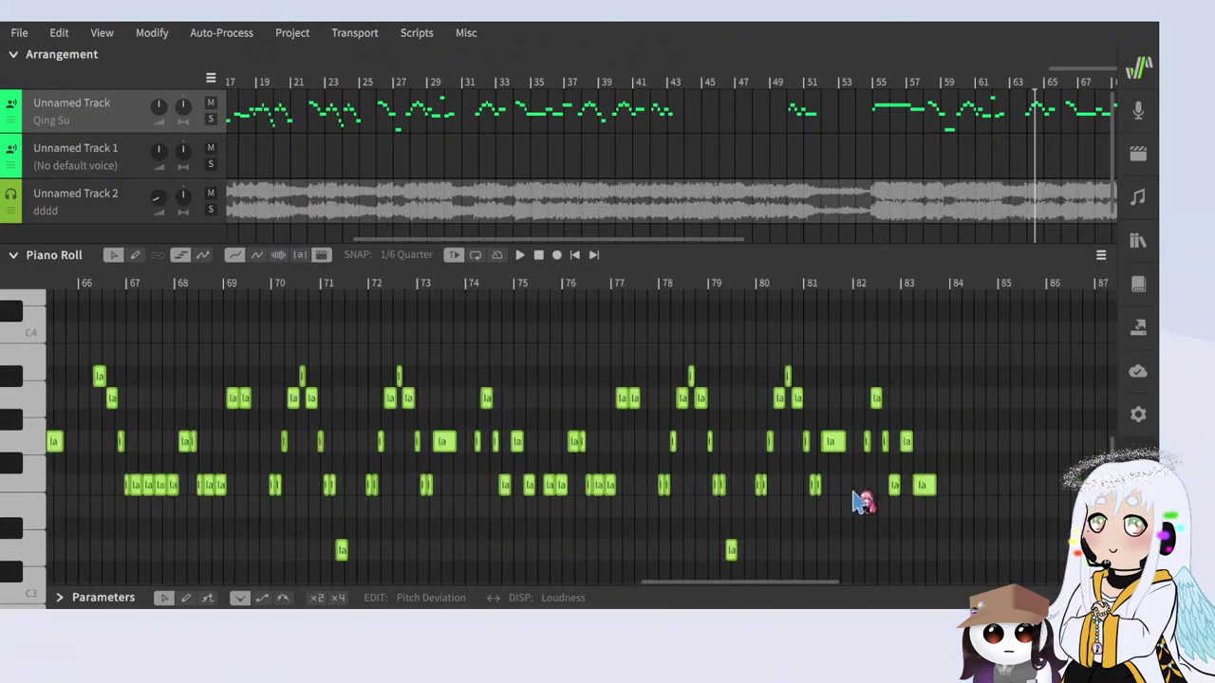
{"action": "key", "text": "Delete"}
Step: Play back the phrase "this 'is my goodbye" from just after bar 58 to its last note
{"action": "scroll", "coordinate": [996, 456], "scroll_direction": "up", "scroll_amount": 3}
{"action": "scroll", "coordinate": [886, 377], "scroll_direction": "down", "scroll_amount": 2}
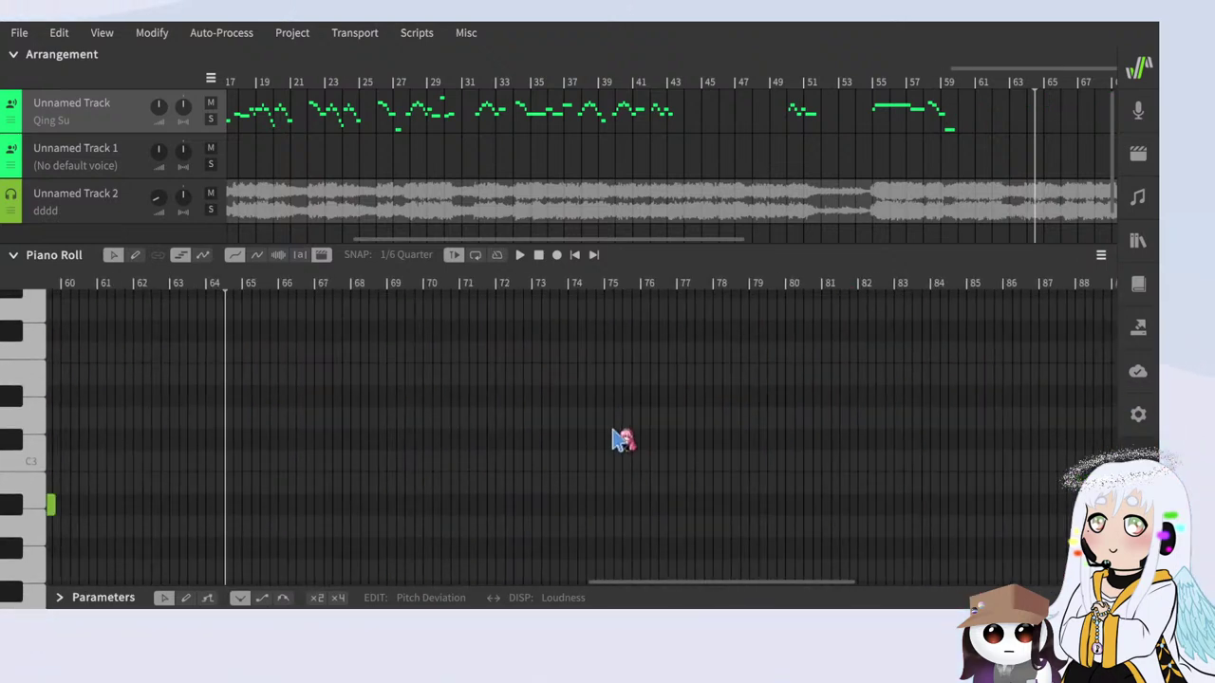
{"action": "scroll", "coordinate": [313, 465], "scroll_direction": "up", "scroll_amount": 3}
{"action": "left_click_drag", "start_coordinate": [696, 588], "coordinate": [583, 588]}
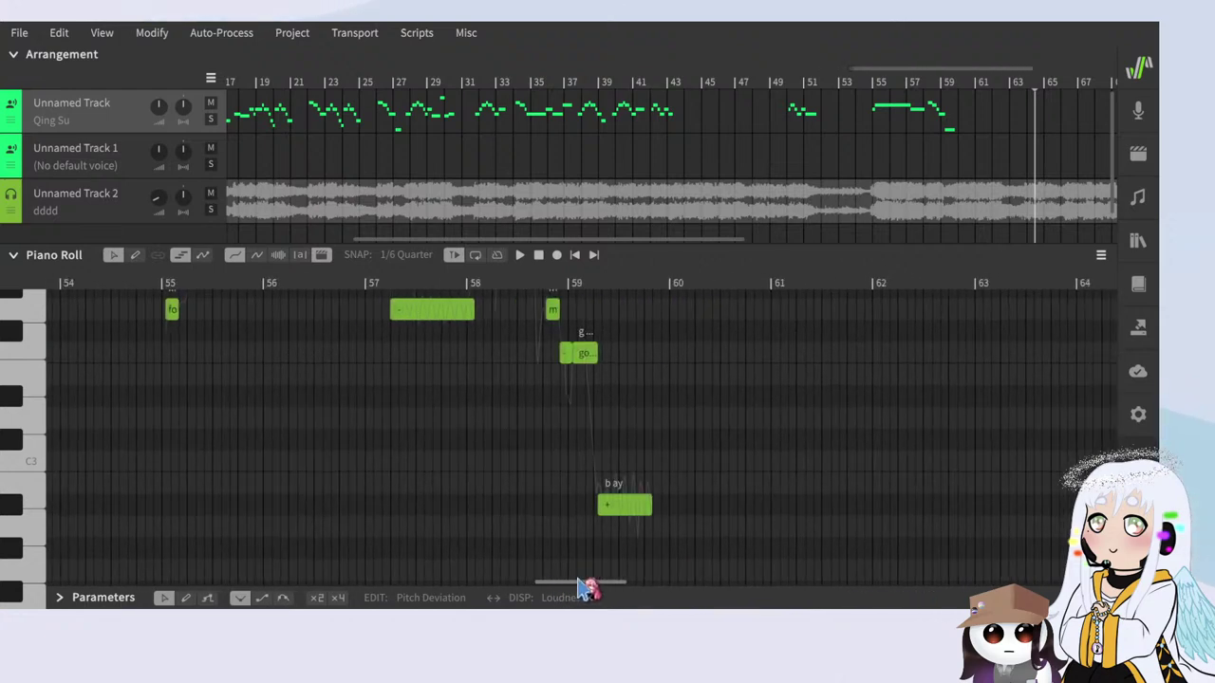
{"action": "scroll", "coordinate": [558, 434], "scroll_direction": "up", "scroll_amount": 3}
{"action": "left_click", "coordinate": [478, 283]}
{"action": "scroll", "coordinate": [556, 418], "scroll_direction": "up", "scroll_amount": 2}
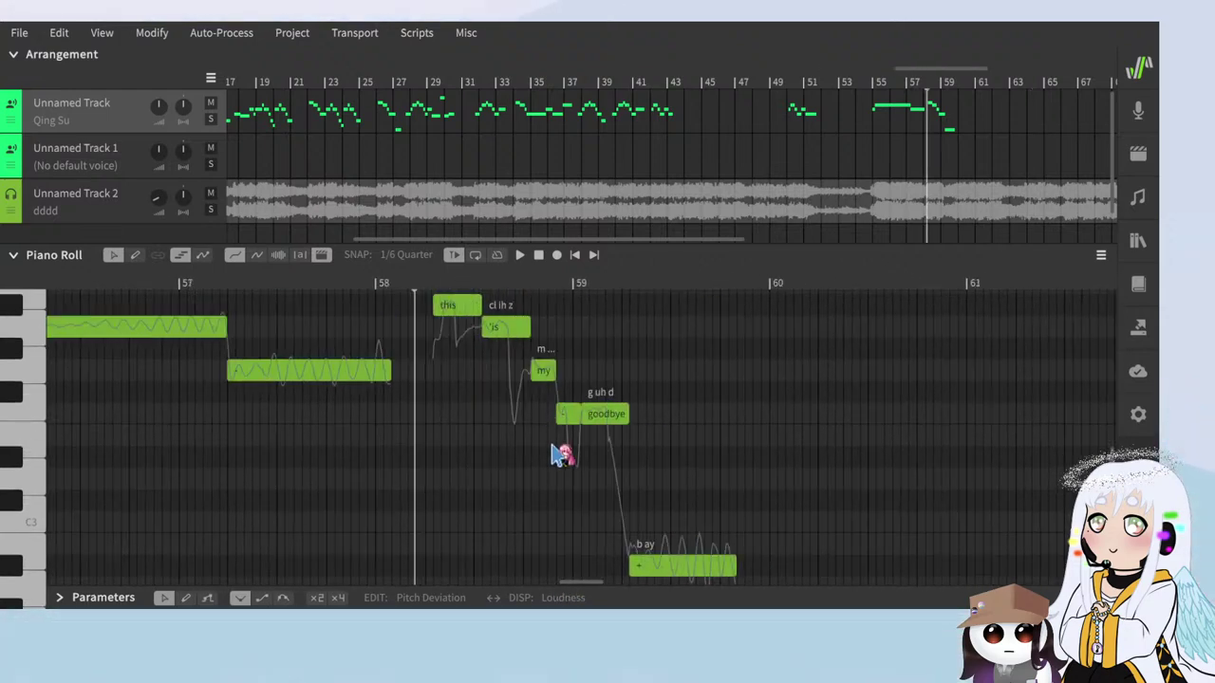
{"action": "scroll", "coordinate": [493, 502], "scroll_direction": "up", "scroll_amount": 1}
{"action": "key", "text": "space"}
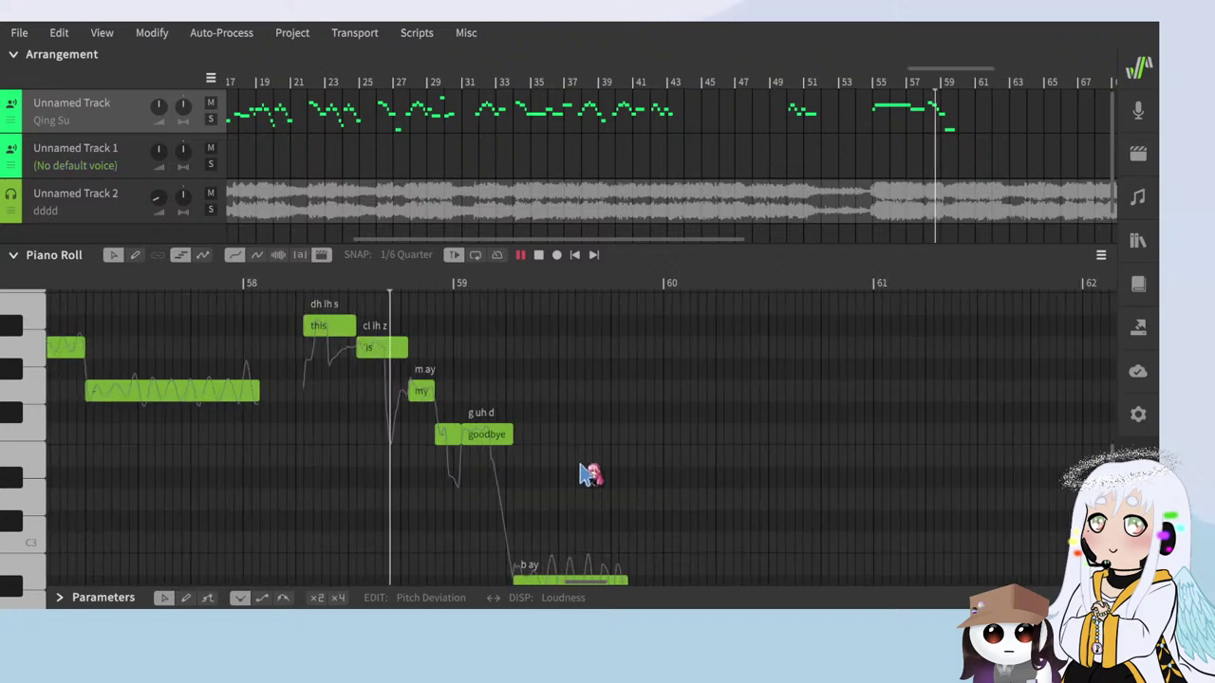
{"action": "scroll", "coordinate": [588, 475], "scroll_direction": "down", "scroll_amount": 3}
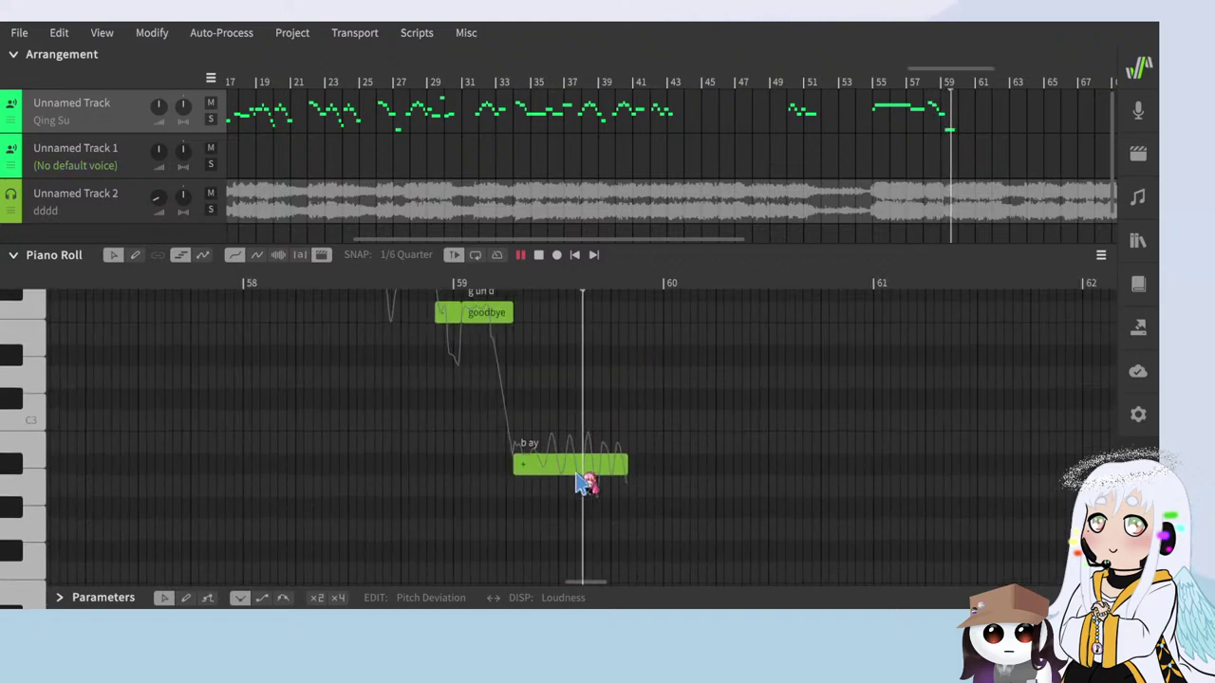
{"action": "scroll", "coordinate": [607, 480], "scroll_direction": "up", "scroll_amount": 1}
{"action": "scroll", "coordinate": [645, 475], "scroll_direction": "down", "scroll_amount": 2}
{"action": "key", "text": "space"}
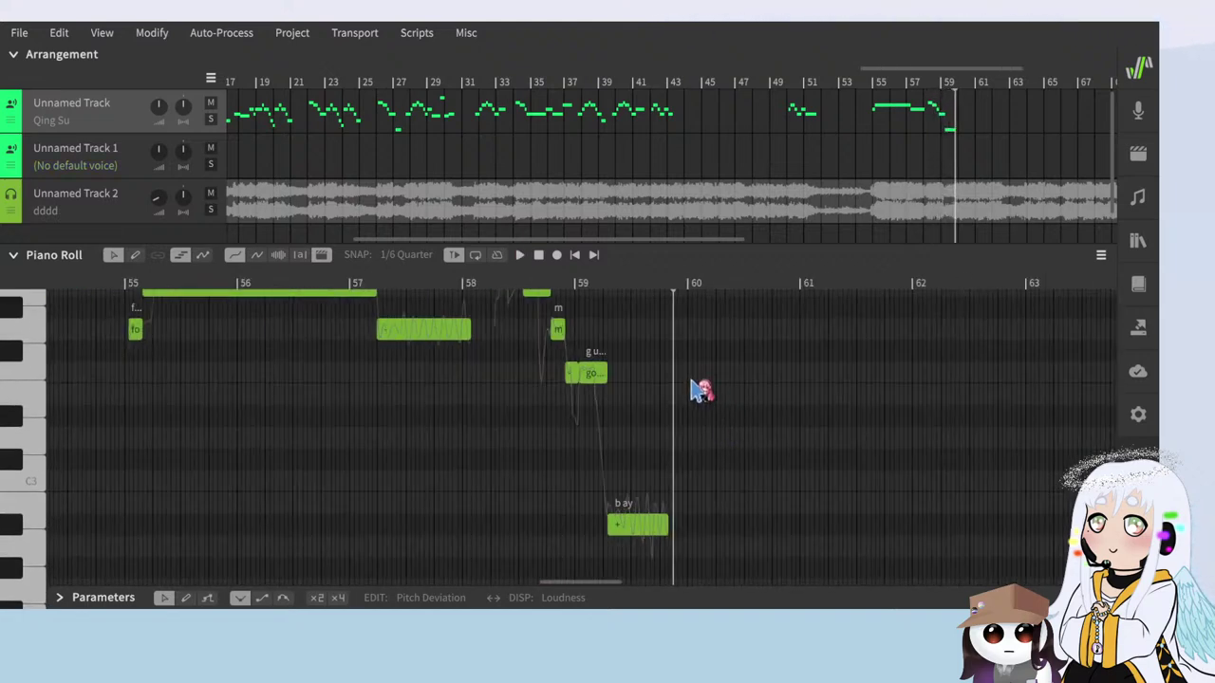
Step: Play back from just after bar 57 to check how the sustained "now" leads into the closing phrase
{"action": "left_click", "coordinate": [364, 290]}
{"action": "key", "text": "space"}
{"action": "scroll", "coordinate": [412, 375], "scroll_direction": "up", "scroll_amount": 2}
{"action": "scroll", "coordinate": [617, 427], "scroll_direction": "up", "scroll_amount": 1}
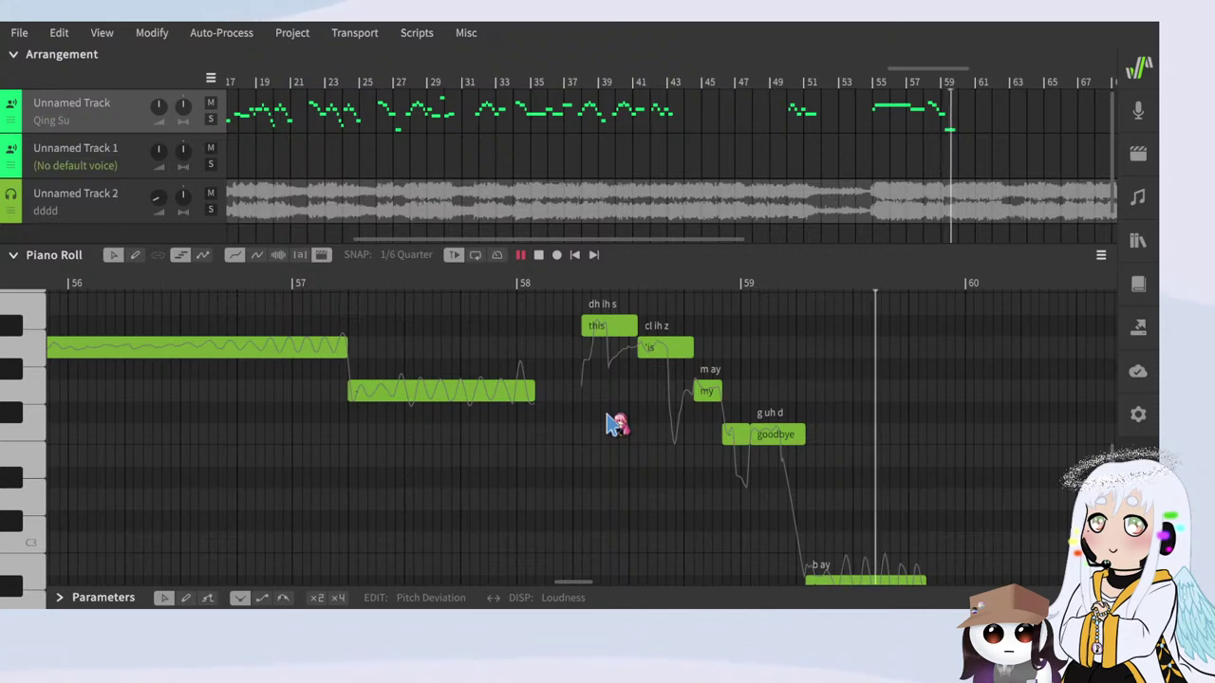
{"action": "key", "text": "space"}
{"action": "scroll", "coordinate": [936, 386], "scroll_direction": "down", "scroll_amount": 3}
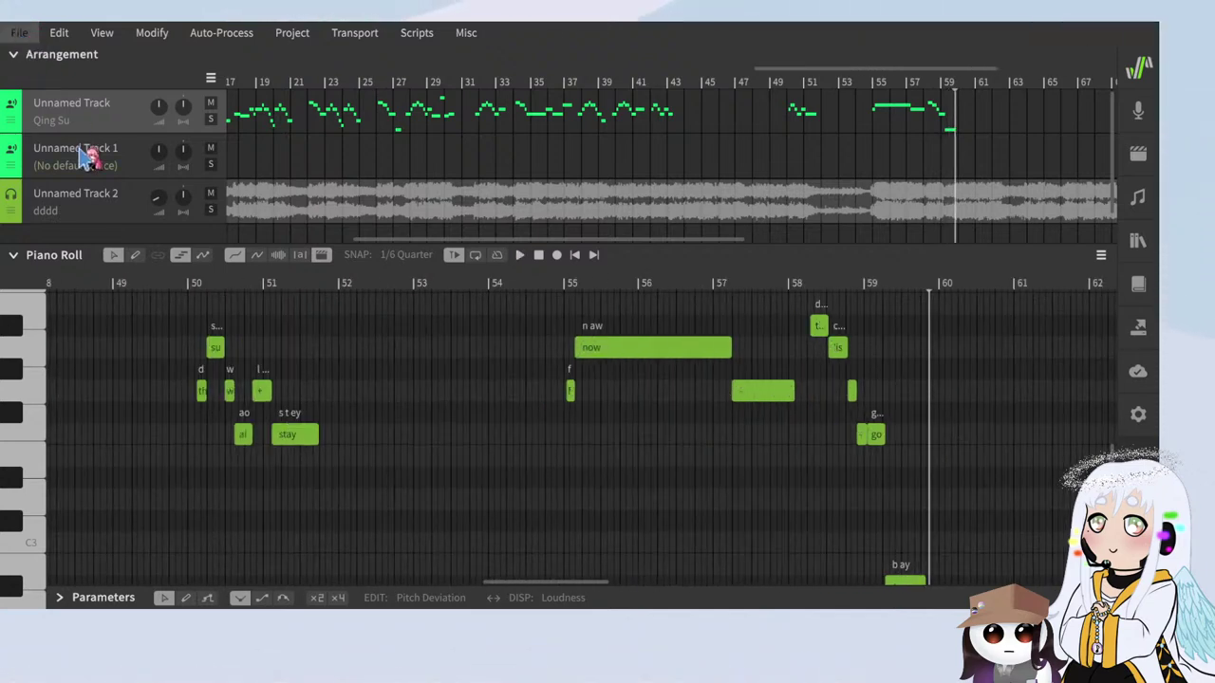
Step: Remove the backing audio track and bounce the Mix Down to the Desktop with the file name dhlkdlaks
{"action": "left_click", "coordinate": [1139, 325]}
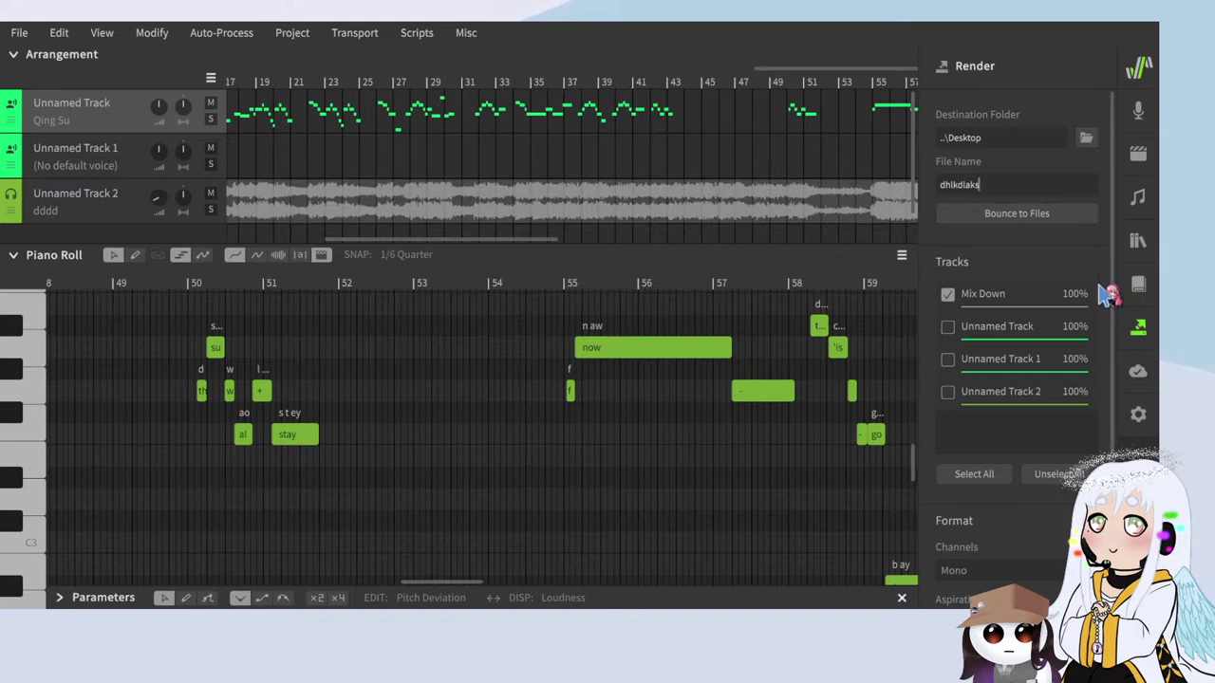
{"action": "left_click", "coordinate": [1016, 212]}
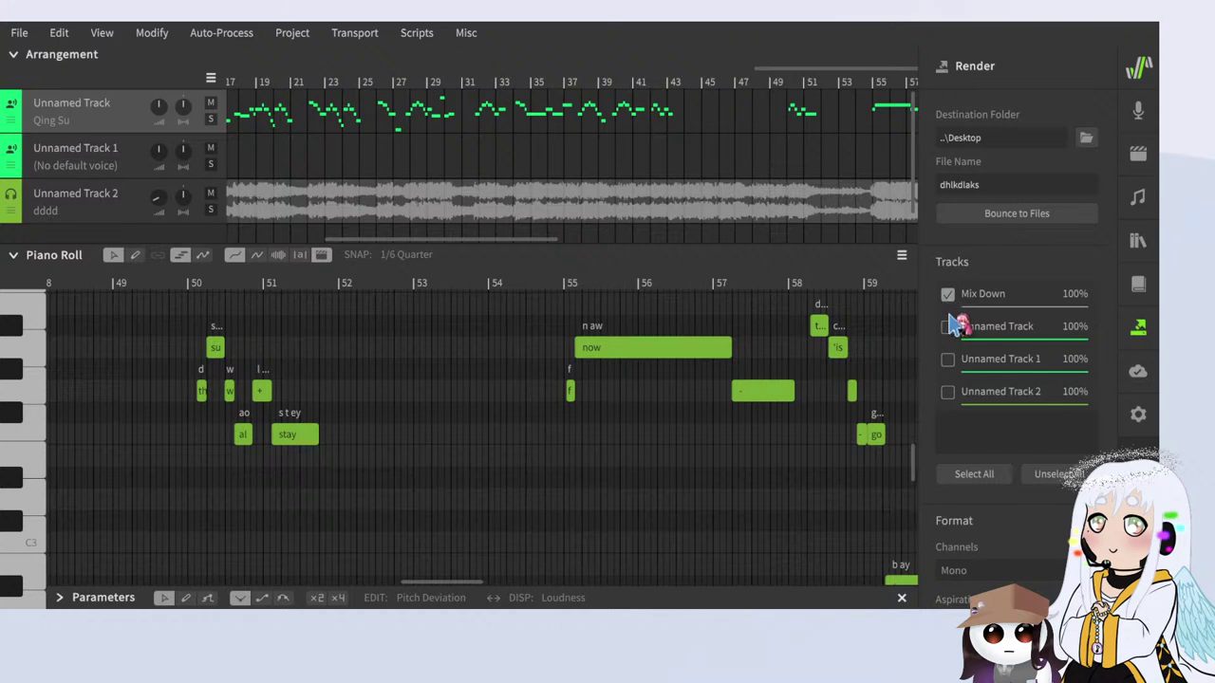
{"action": "left_click", "coordinate": [466, 212]}
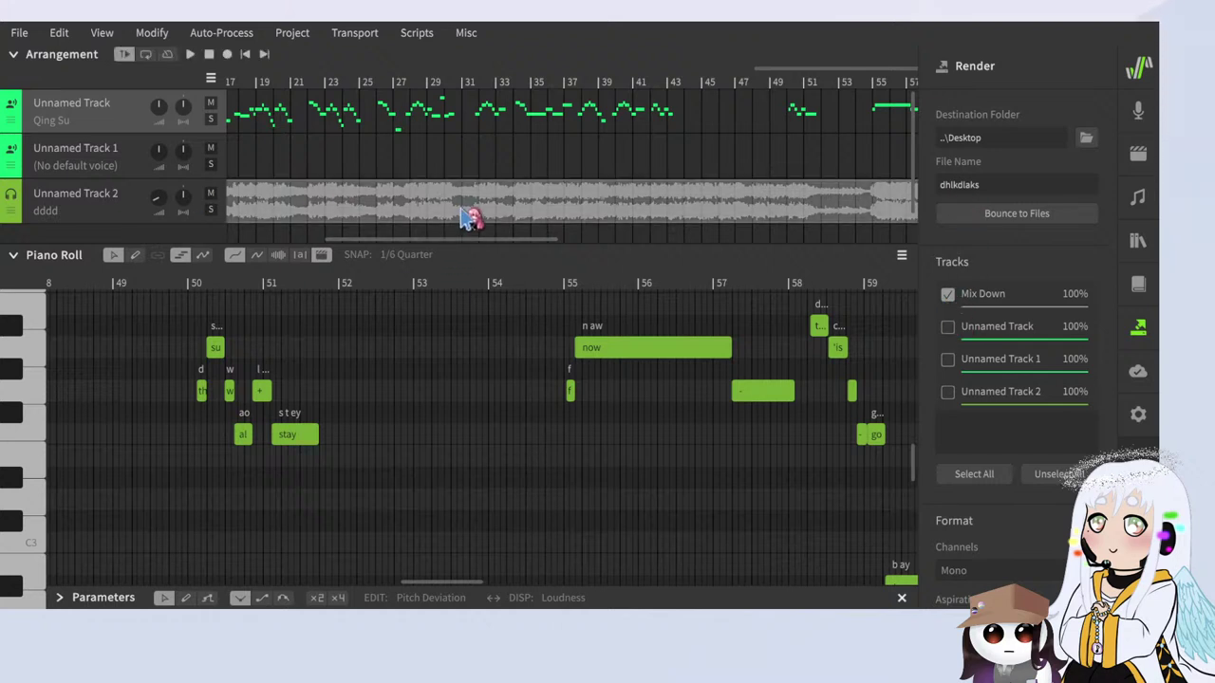
{"action": "key", "text": "Delete"}
{"action": "left_click", "coordinate": [1013, 216]}
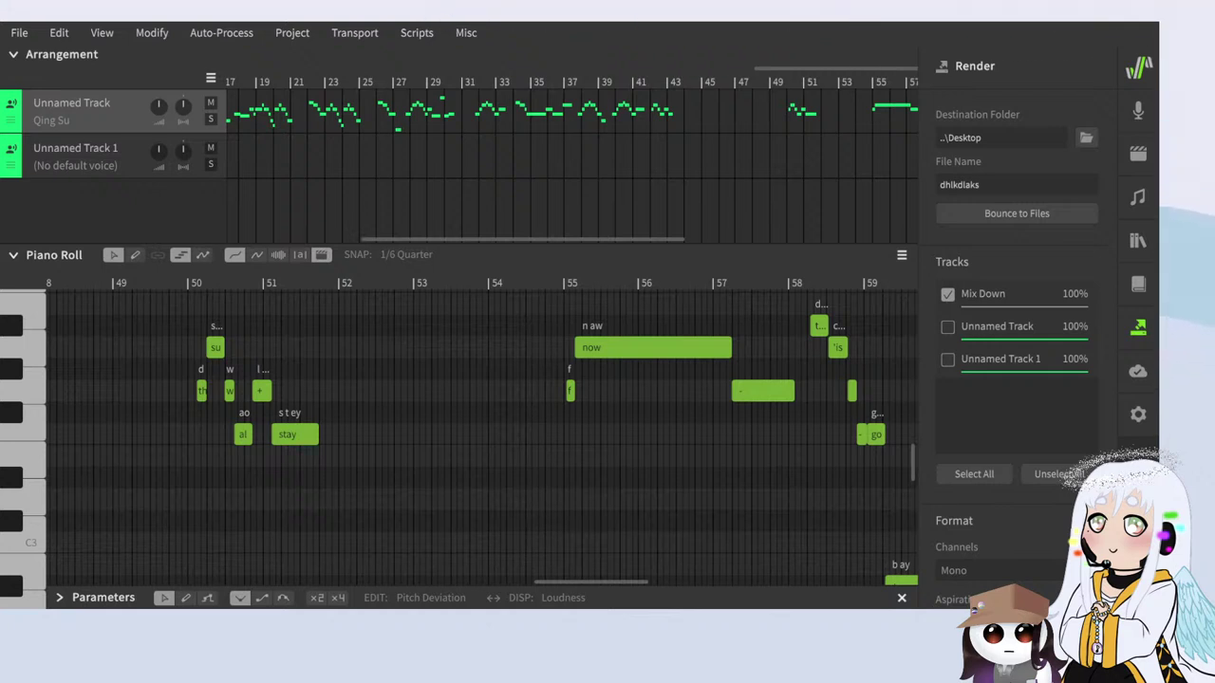
Step: Switch to FL Studio and import the rendered dhlkdlaks_MixDown file at bar 1 of Track 1 in the playlist
{"action": "left_click", "coordinate": [1088, 14]}
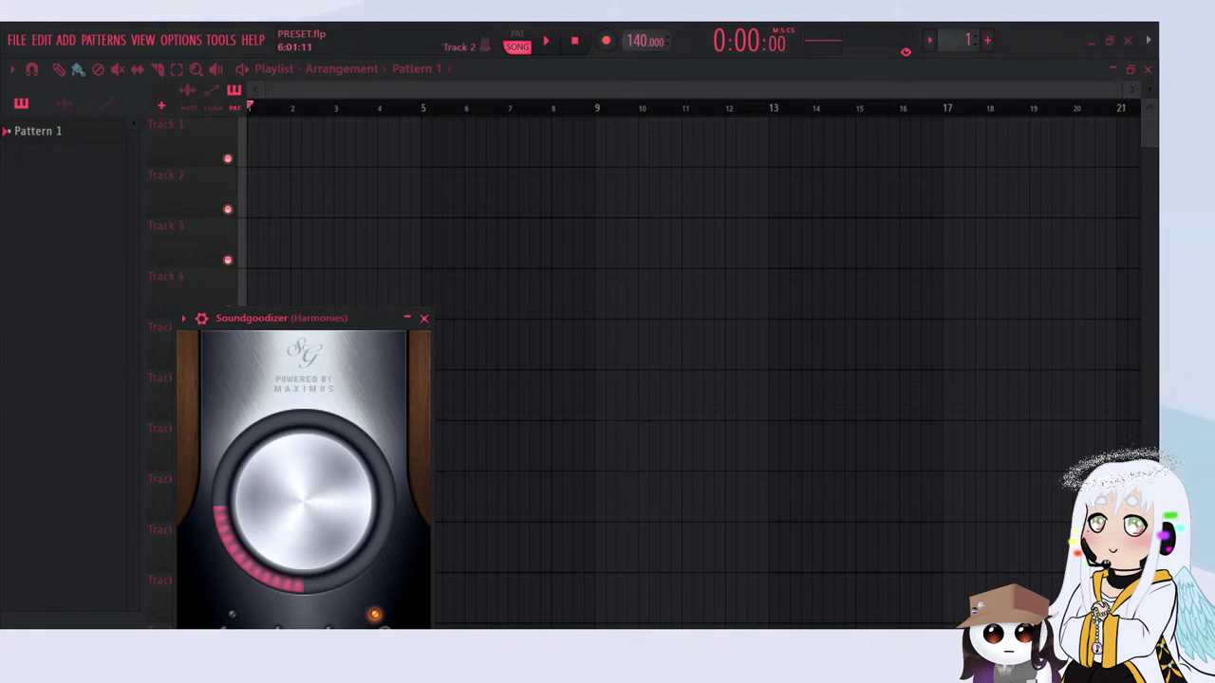
{"action": "left_click", "coordinate": [1109, 41]}
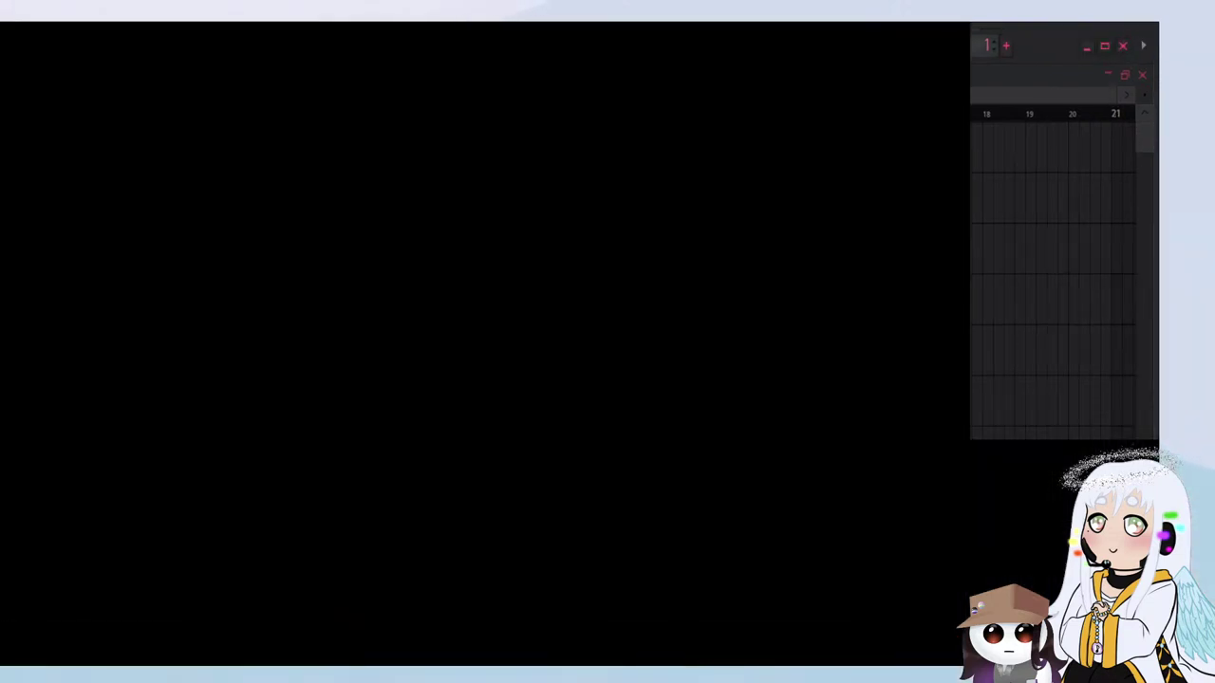
{"action": "left_click_drag", "start_coordinate": [949, 285], "coordinate": [394, 138]}
{"action": "left_click", "coordinate": [1107, 46]}
Step: Play the arrangement from just before bar 19 and move the dhlkdlaks_MixDown clip down to Track 2
{"action": "left_click", "coordinate": [904, 107]}
{"action": "key", "text": "space"}
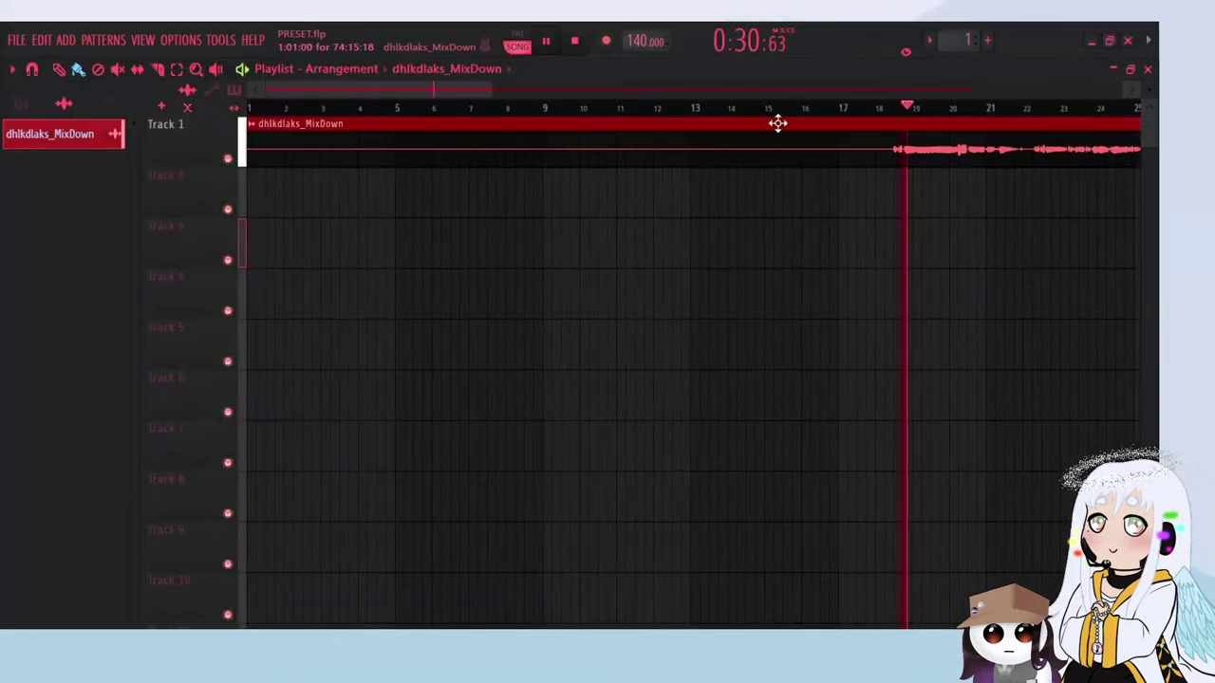
{"action": "scroll", "coordinate": [775, 241], "scroll_direction": "down", "scroll_amount": 3}
{"action": "scroll", "coordinate": [701, 269], "scroll_direction": "up", "scroll_amount": 3}
{"action": "left_click_drag", "start_coordinate": [709, 152], "coordinate": [713, 215]}
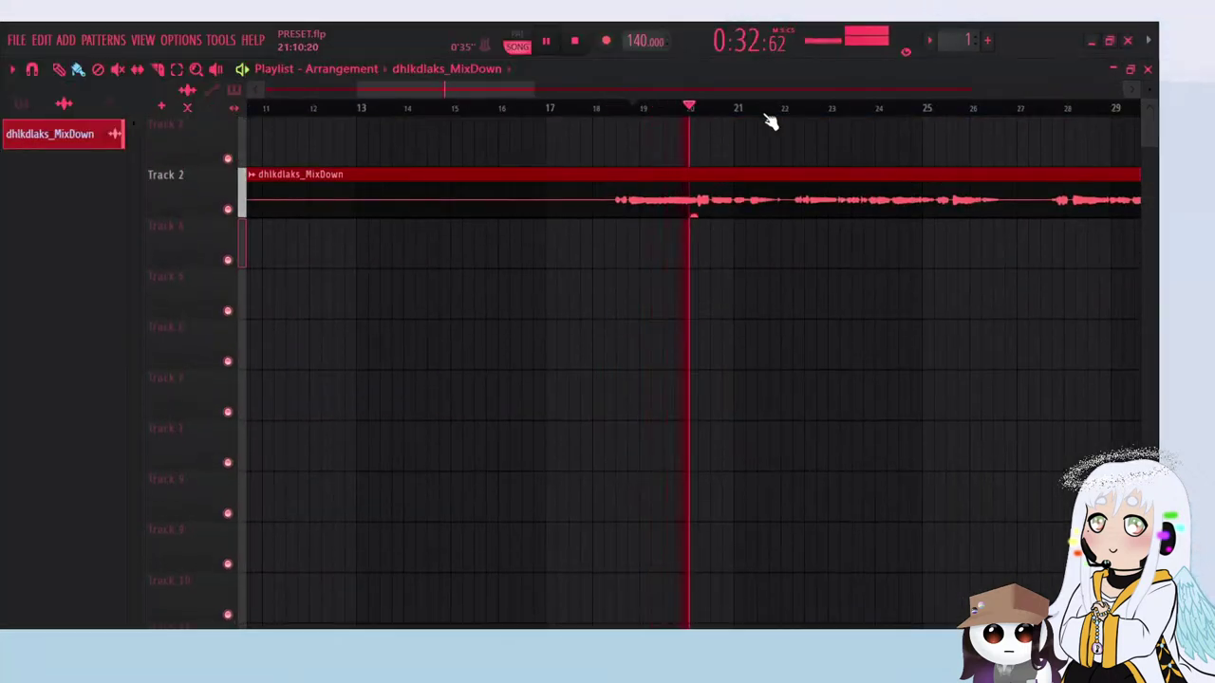
{"action": "scroll", "coordinate": [655, 379], "scroll_direction": "down", "scroll_amount": 2}
{"action": "key", "text": "space"}
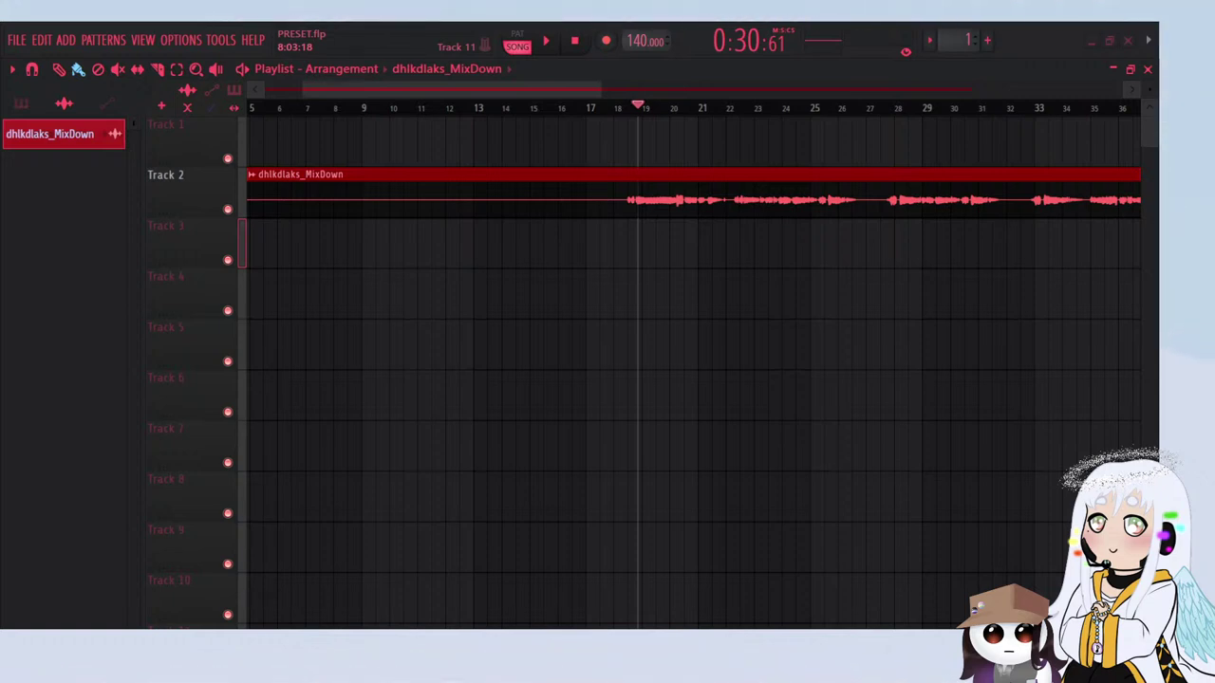
Step: Import the ASKING ALEXANDRA Gone MP3 at bar 1 of Track 1 and start playback with the vocals
{"action": "left_click_drag", "start_coordinate": [408, 193], "coordinate": [384, 142]}
{"action": "left_click_drag", "start_coordinate": [616, 143], "coordinate": [418, 139]}
{"action": "key", "text": "space"}
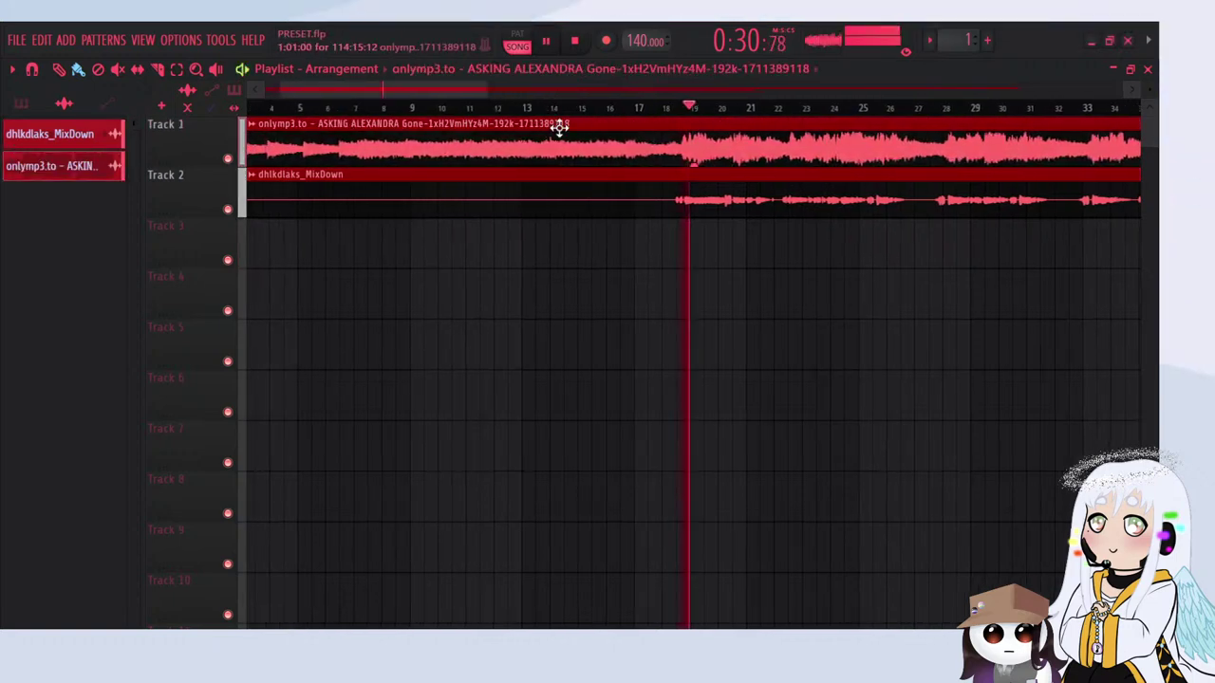
Step: Replay both clips from before the vocal entry and set the song clip's channel volume to 28%
{"action": "scroll", "coordinate": [702, 205], "scroll_direction": "up", "scroll_amount": 2}
{"action": "left_click_drag", "start_coordinate": [572, 109], "coordinate": [526, 111]}
{"action": "scroll", "coordinate": [603, 205], "scroll_direction": "up", "scroll_amount": 2}
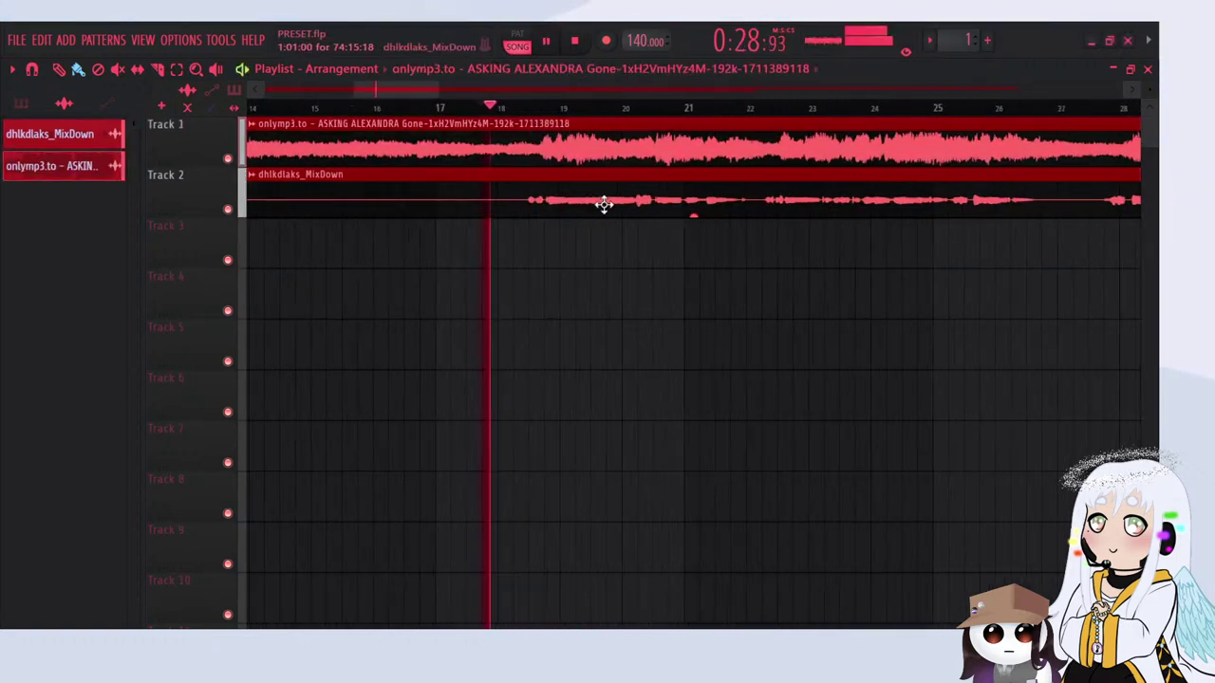
{"action": "double_click", "coordinate": [518, 162]}
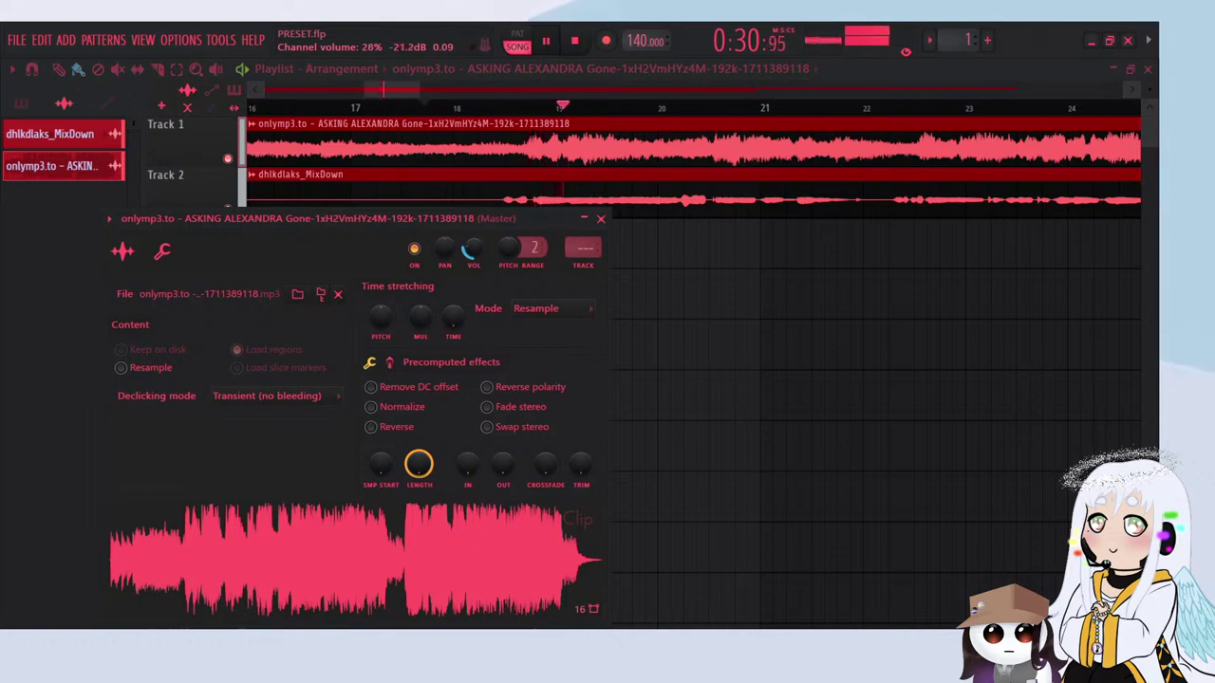
Step: Shift the mixdown clip on Track 2 to start at 1:05:23, replaying the vocal entry before bar 19 to match the song
{"action": "left_click_drag", "start_coordinate": [566, 189], "coordinate": [588, 168]}
{"action": "left_click", "coordinate": [518, 111]}
{"action": "scroll", "coordinate": [565, 200], "scroll_direction": "up", "scroll_amount": 2}
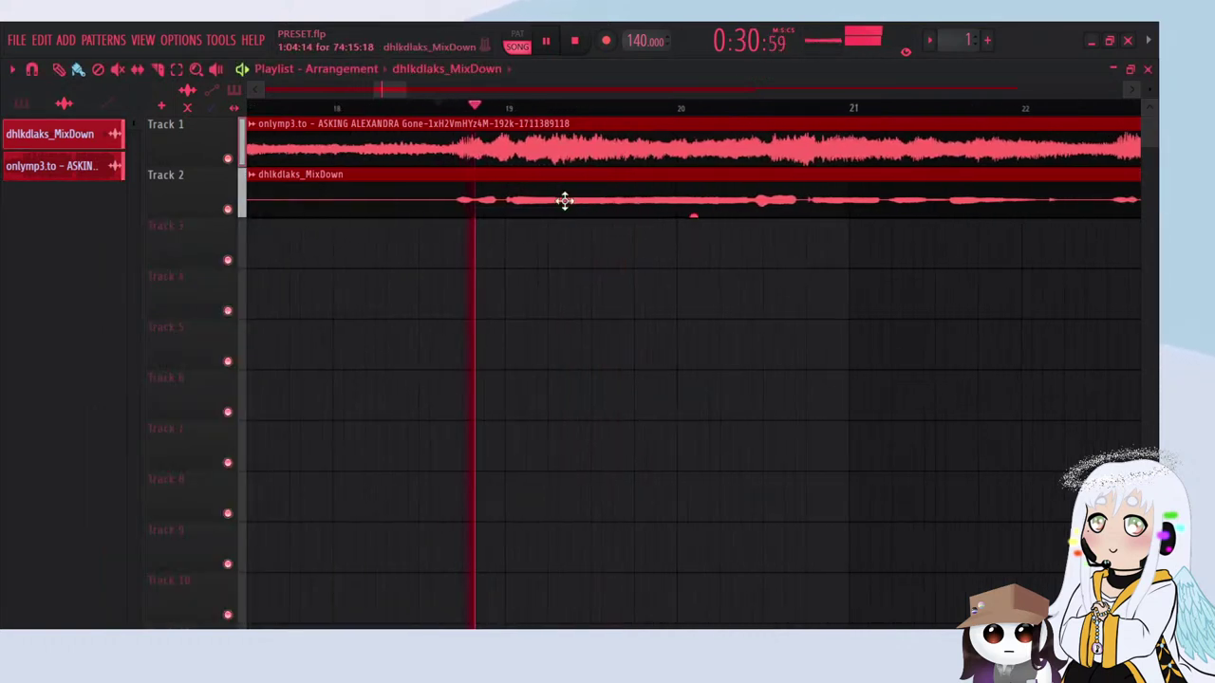
{"action": "left_click", "coordinate": [461, 110]}
{"action": "scroll", "coordinate": [537, 217], "scroll_direction": "up", "scroll_amount": 2}
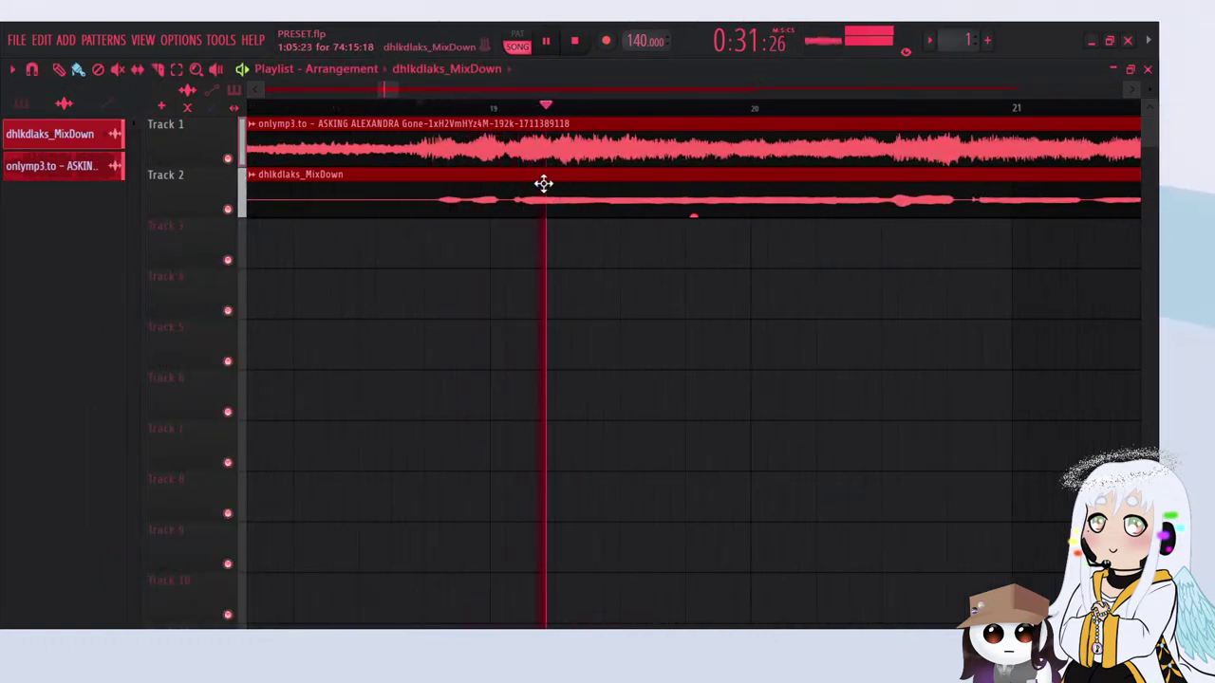
{"action": "left_click", "coordinate": [425, 106]}
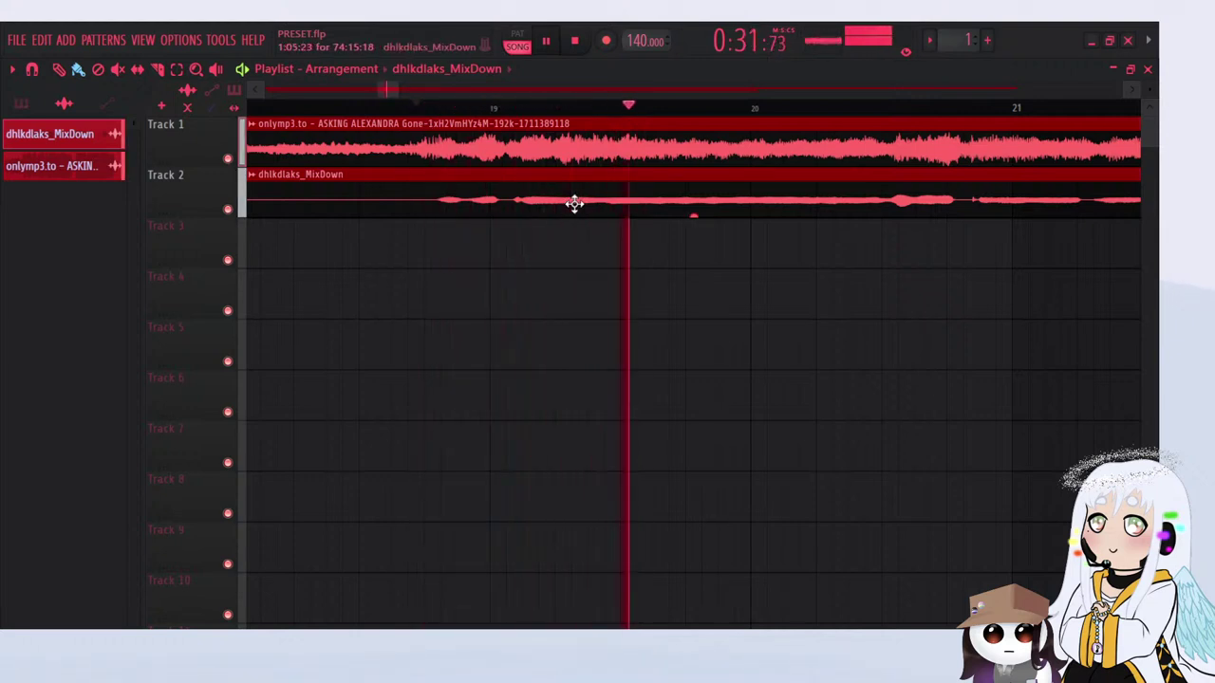
Step: Listen on through bars 20 to 22 and turn on Normalize for the dhlkdlaks_MixDown clip
{"action": "scroll", "coordinate": [314, 260], "scroll_direction": "down", "scroll_amount": 3}
{"action": "scroll", "coordinate": [567, 287], "scroll_direction": "up", "scroll_amount": 3}
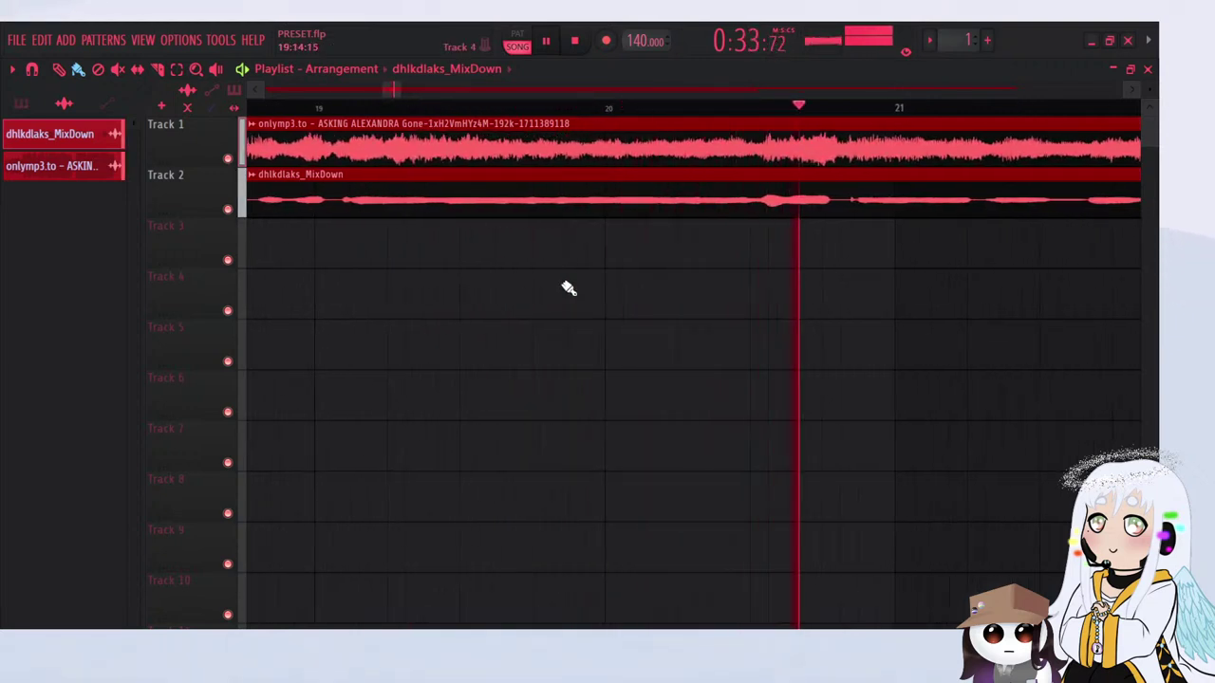
{"action": "scroll", "coordinate": [902, 203], "scroll_direction": "up", "scroll_amount": 3}
{"action": "scroll", "coordinate": [417, 362], "scroll_direction": "down", "scroll_amount": 2}
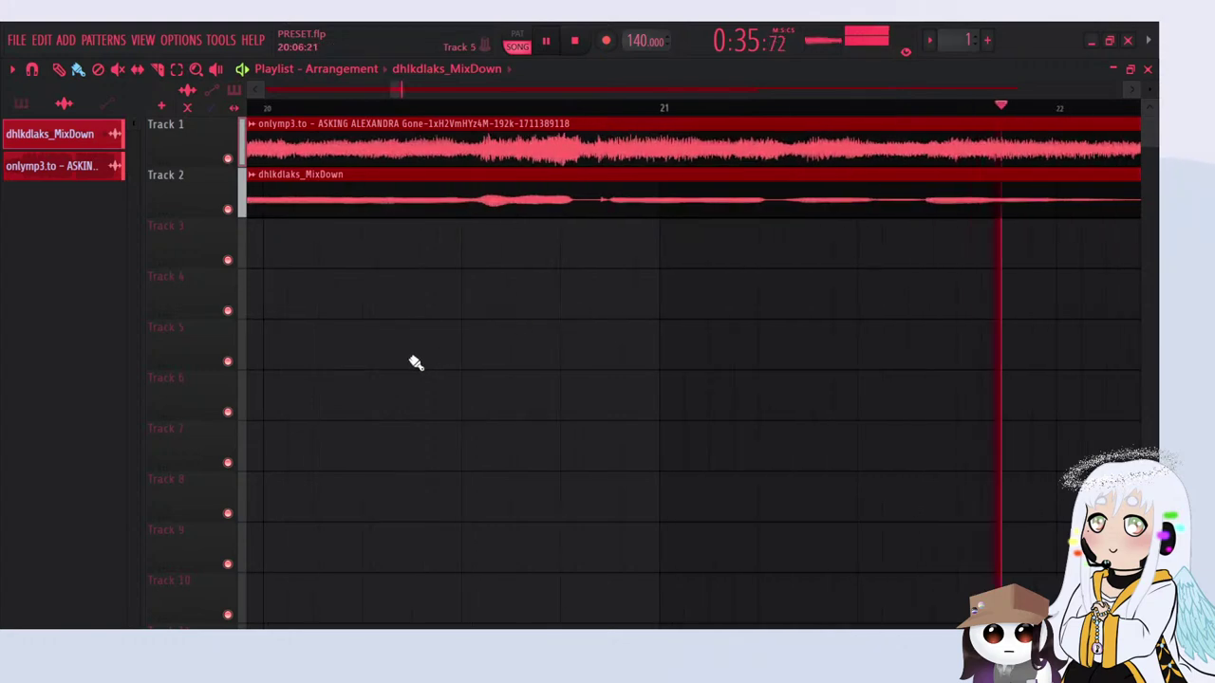
{"action": "scroll", "coordinate": [415, 363], "scroll_direction": "down", "scroll_amount": 2}
{"action": "double_click", "coordinate": [651, 211]}
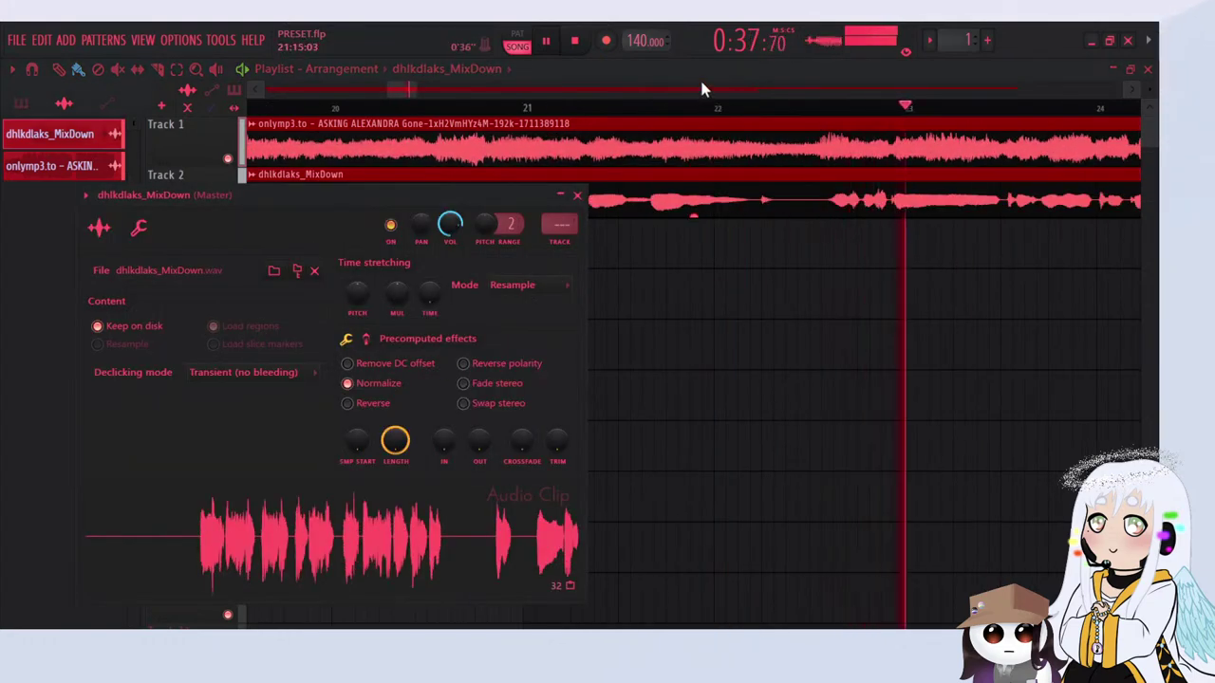
{"action": "left_click", "coordinate": [576, 194]}
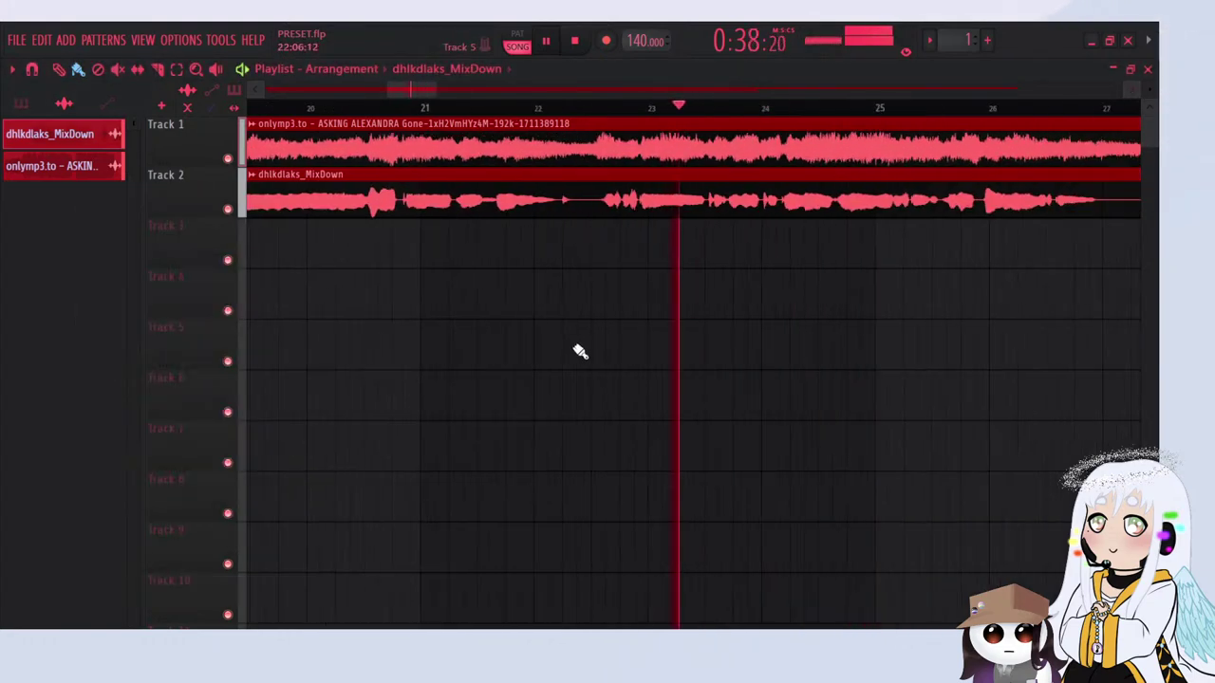
Step: Slice the mixdown clip on Track 2 in the gap between bars 22 and 23, and return to the Draw tool
{"action": "left_click", "coordinate": [159, 70]}
{"action": "left_click", "coordinate": [424, 198]}
{"action": "left_click", "coordinate": [59, 70]}
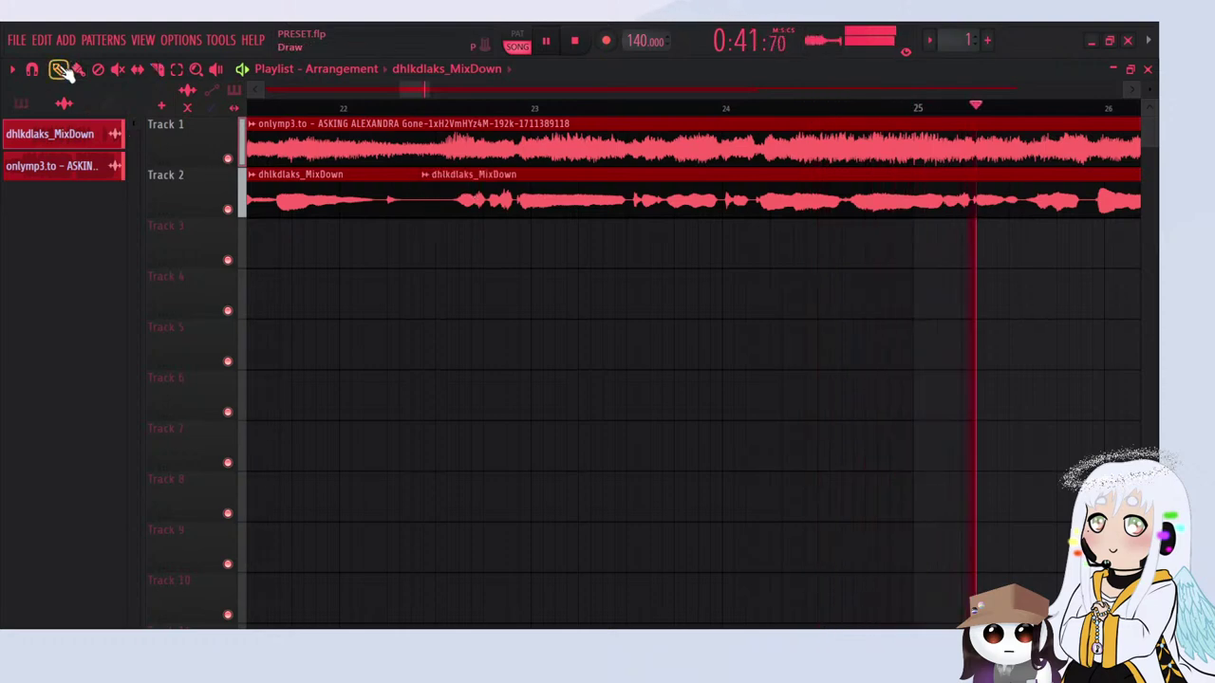
{"action": "scroll", "coordinate": [313, 270], "scroll_direction": "down", "scroll_amount": 4}
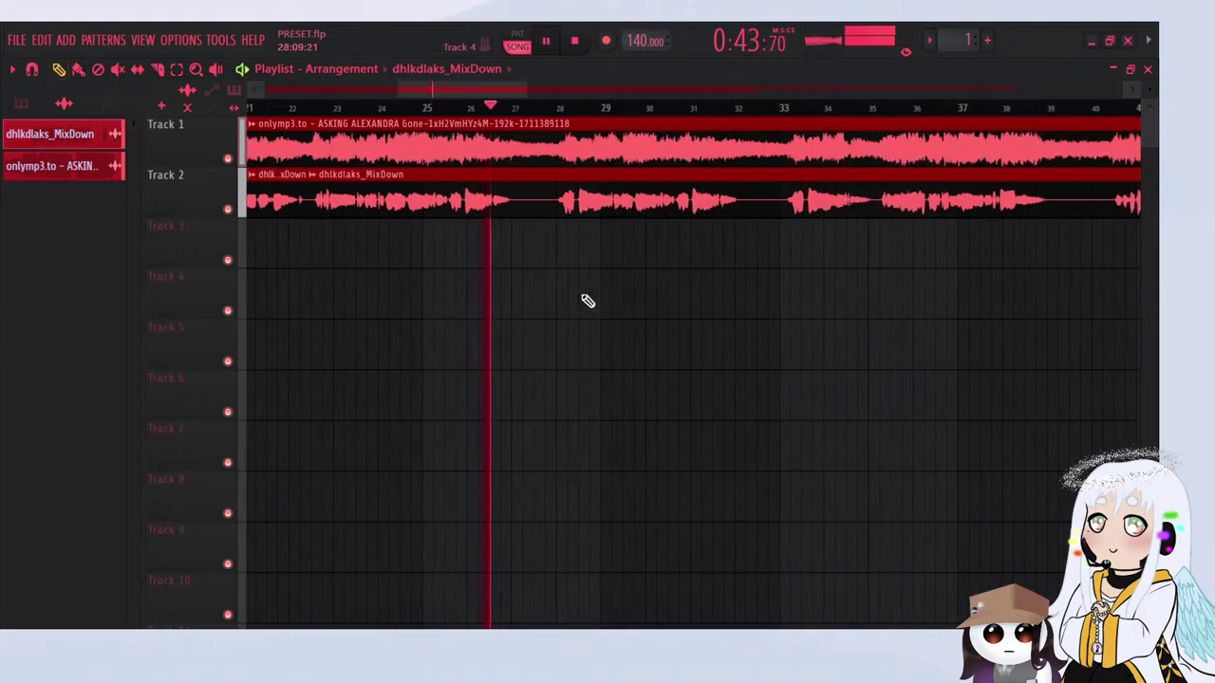
{"action": "scroll", "coordinate": [452, 198], "scroll_direction": "up", "scroll_amount": 6}
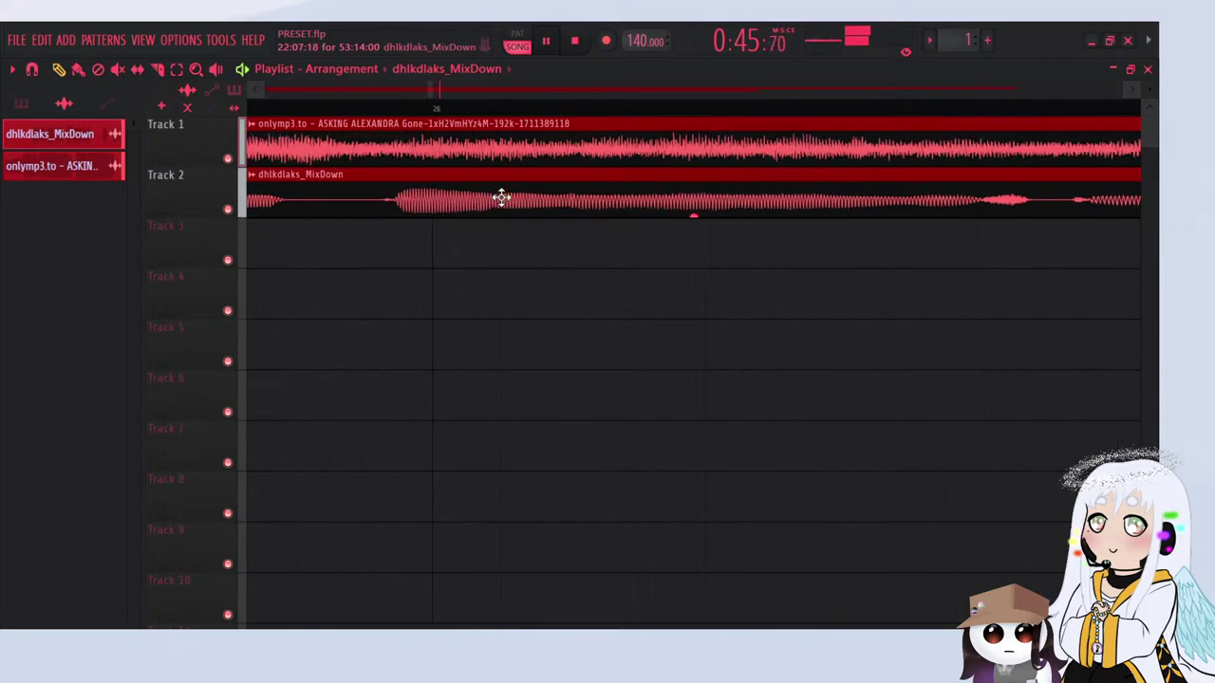
Step: Slice the mixdown clip on Track 2 just before bar 28 and again in the gap midway through bar 28
{"action": "scroll", "coordinate": [294, 306], "scroll_direction": "down", "scroll_amount": 5}
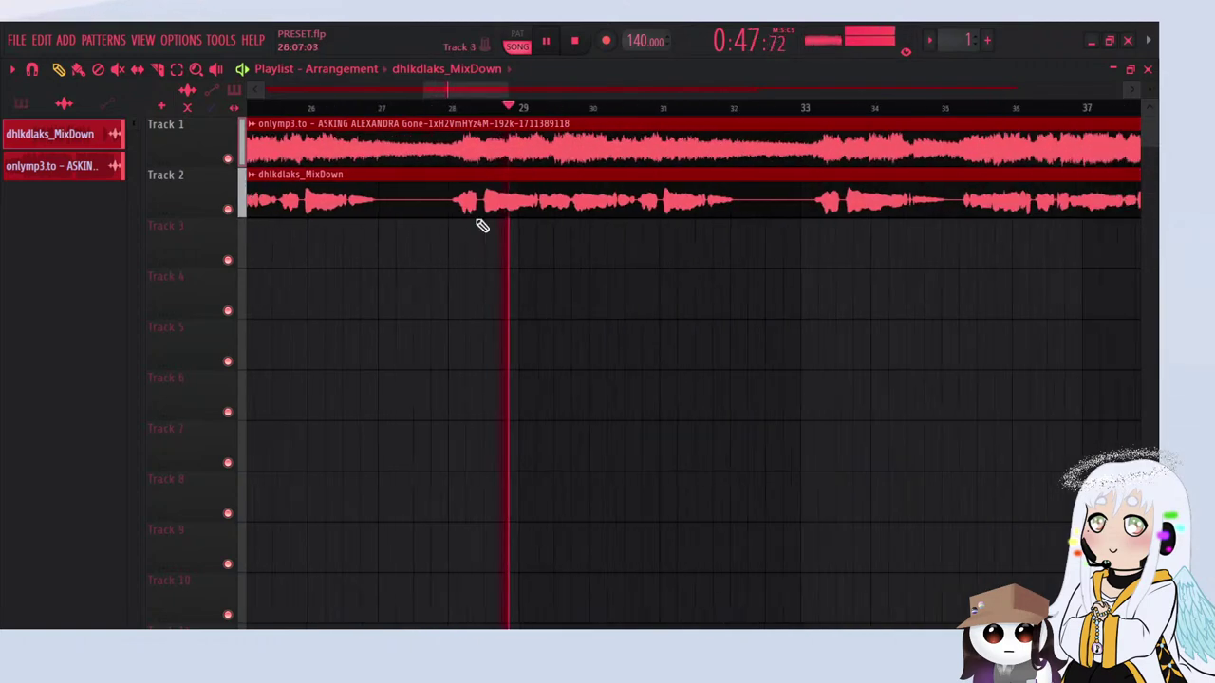
{"action": "left_click", "coordinate": [157, 69]}
{"action": "scroll", "coordinate": [432, 200], "scroll_direction": "up", "scroll_amount": 4}
{"action": "left_click_drag", "start_coordinate": [464, 221], "coordinate": [465, 192]}
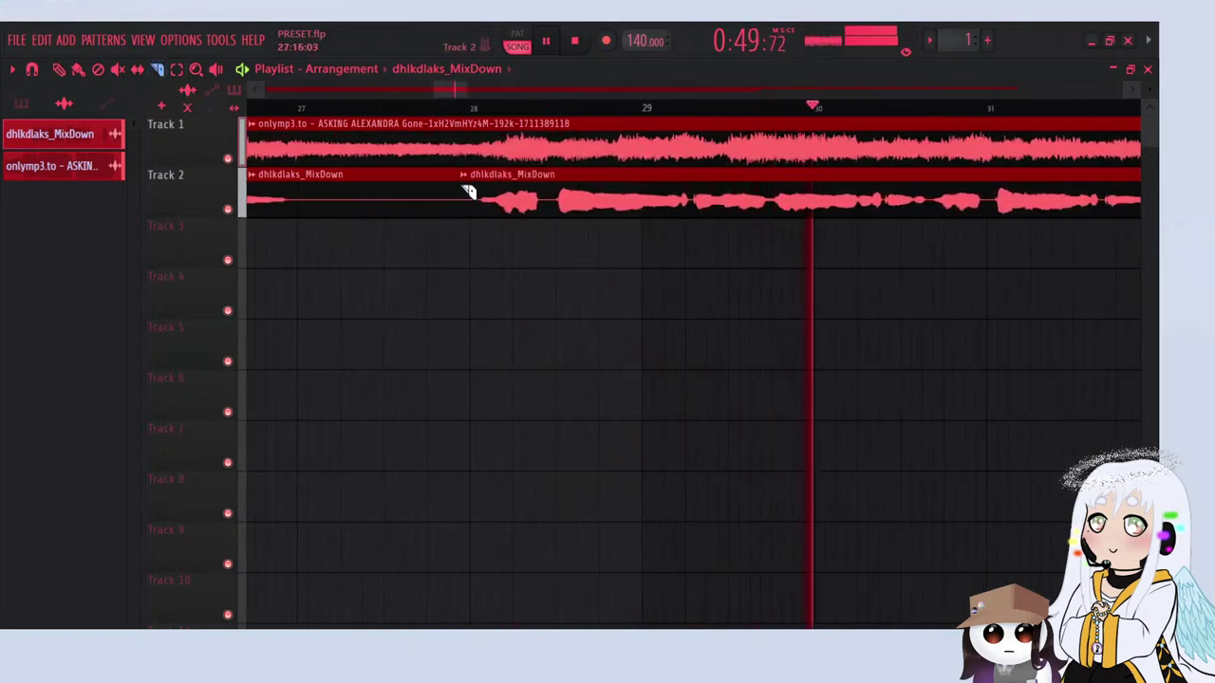
{"action": "scroll", "coordinate": [496, 163], "scroll_direction": "up", "scroll_amount": 2}
{"action": "scroll", "coordinate": [621, 228], "scroll_direction": "up", "scroll_amount": 2}
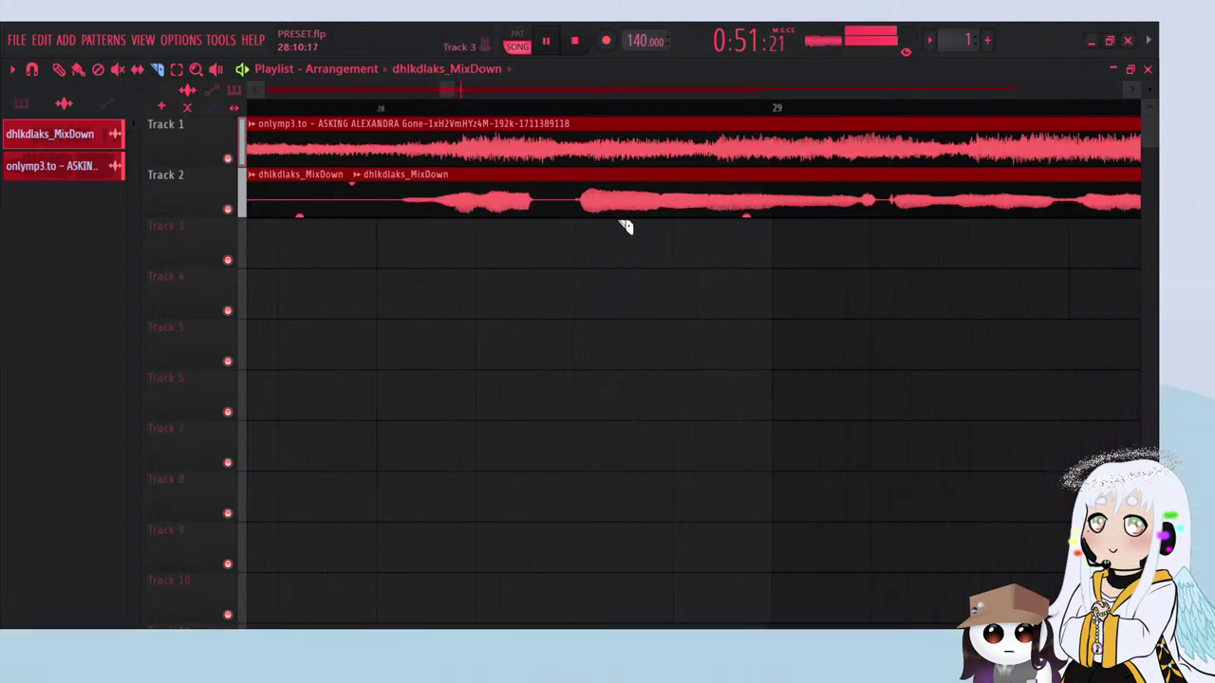
{"action": "left_click", "coordinate": [368, 109]}
{"action": "left_click_drag", "start_coordinate": [557, 223], "coordinate": [557, 179]}
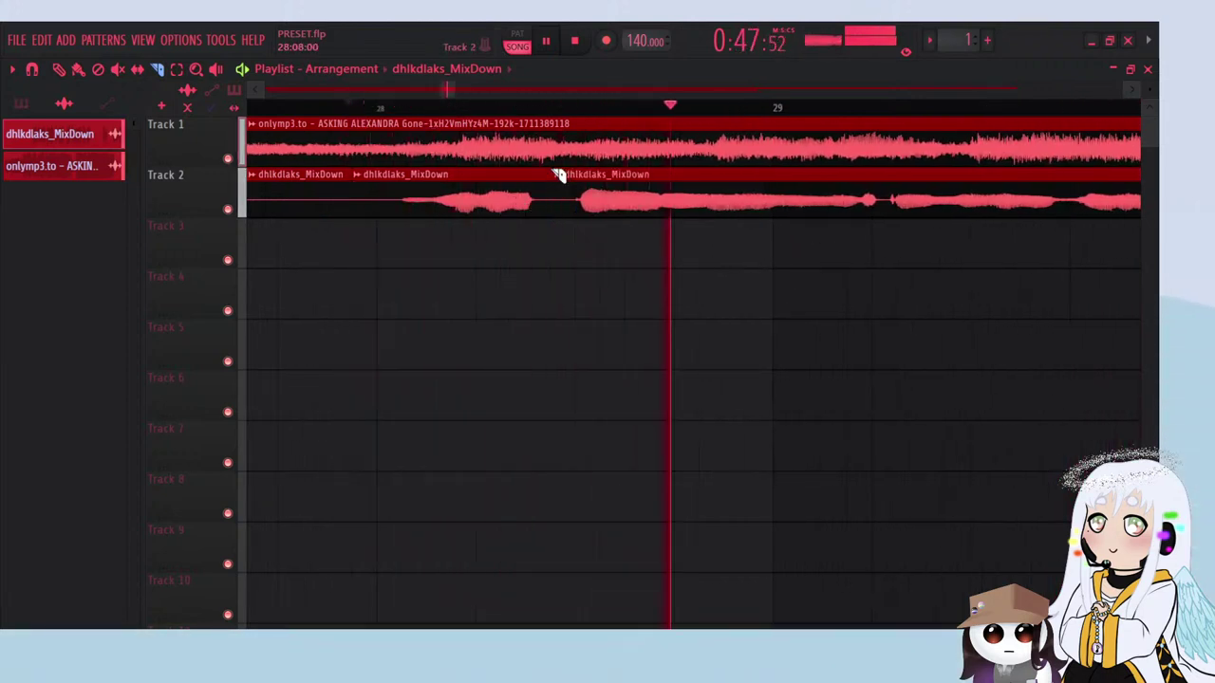
Step: Shift the short vocal slice at bar 28 and the clip following it slightly later, replaying the phrase to match the song
{"action": "left_click", "coordinate": [59, 69]}
{"action": "left_click", "coordinate": [347, 107]}
{"action": "left_click_drag", "start_coordinate": [487, 202], "coordinate": [500, 202]}
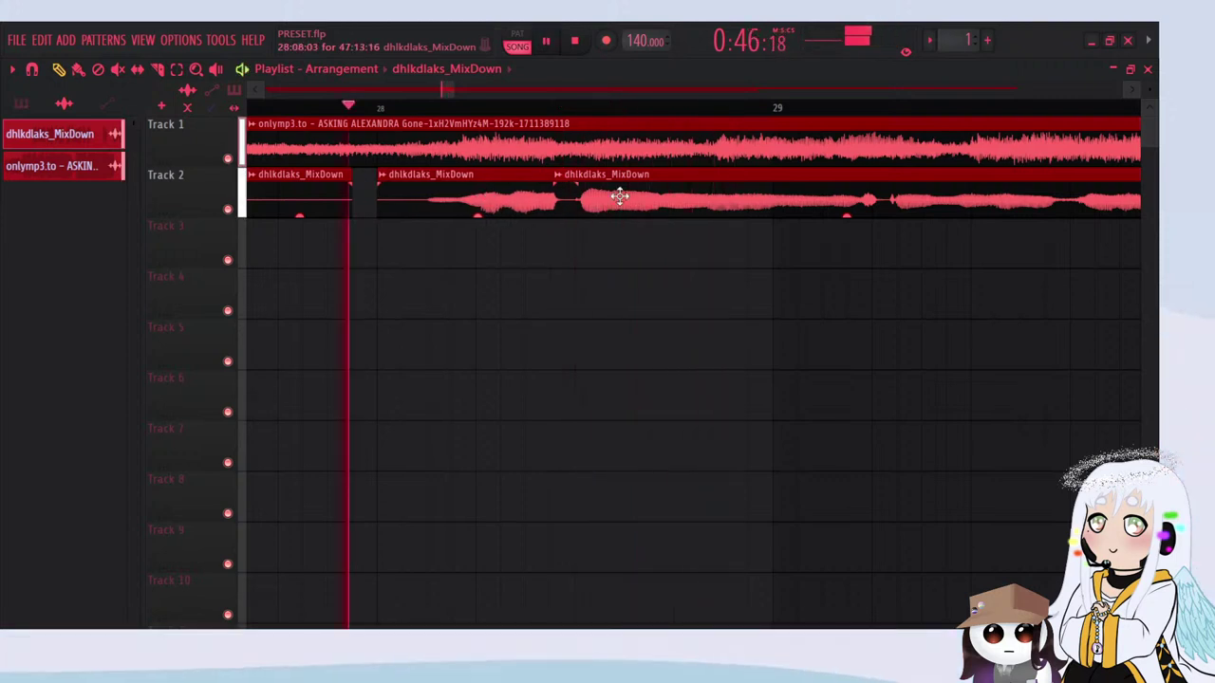
{"action": "left_click_drag", "start_coordinate": [618, 196], "coordinate": [626, 194]}
{"action": "left_click_drag", "start_coordinate": [470, 193], "coordinate": [495, 205]}
{"action": "key", "text": "space"}
{"action": "key", "text": "space"}
{"action": "key", "text": "space"}
{"action": "key", "text": "space"}
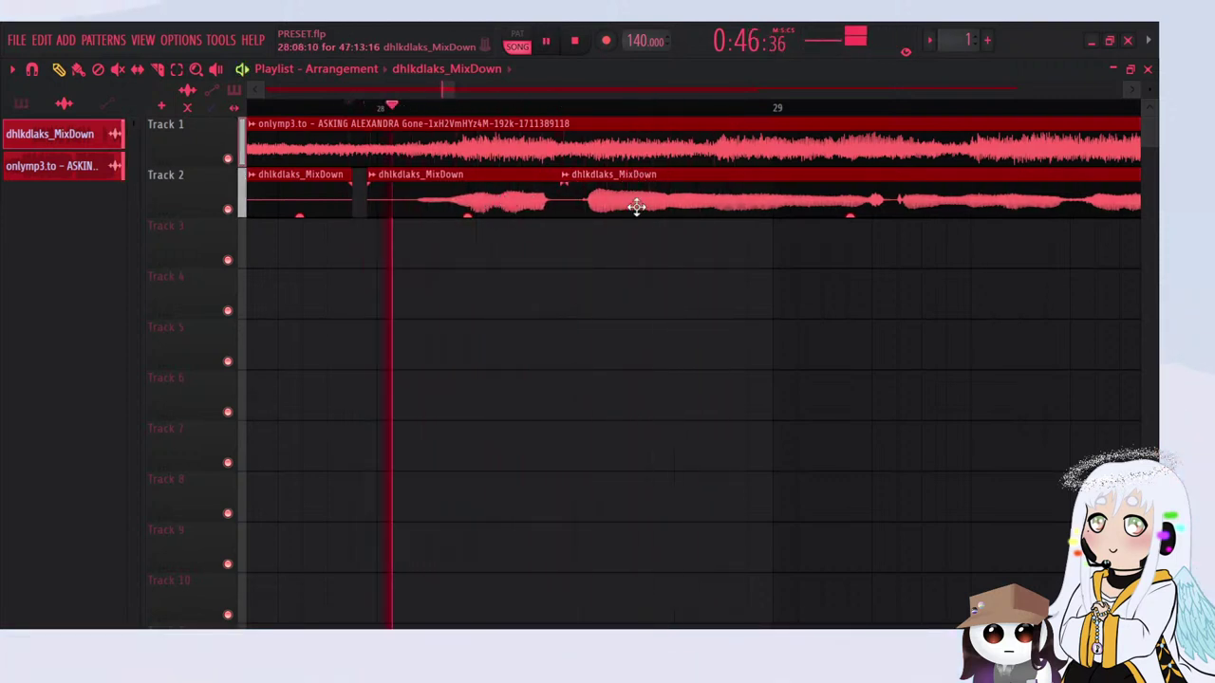
{"action": "left_click_drag", "start_coordinate": [688, 188], "coordinate": [701, 185]}
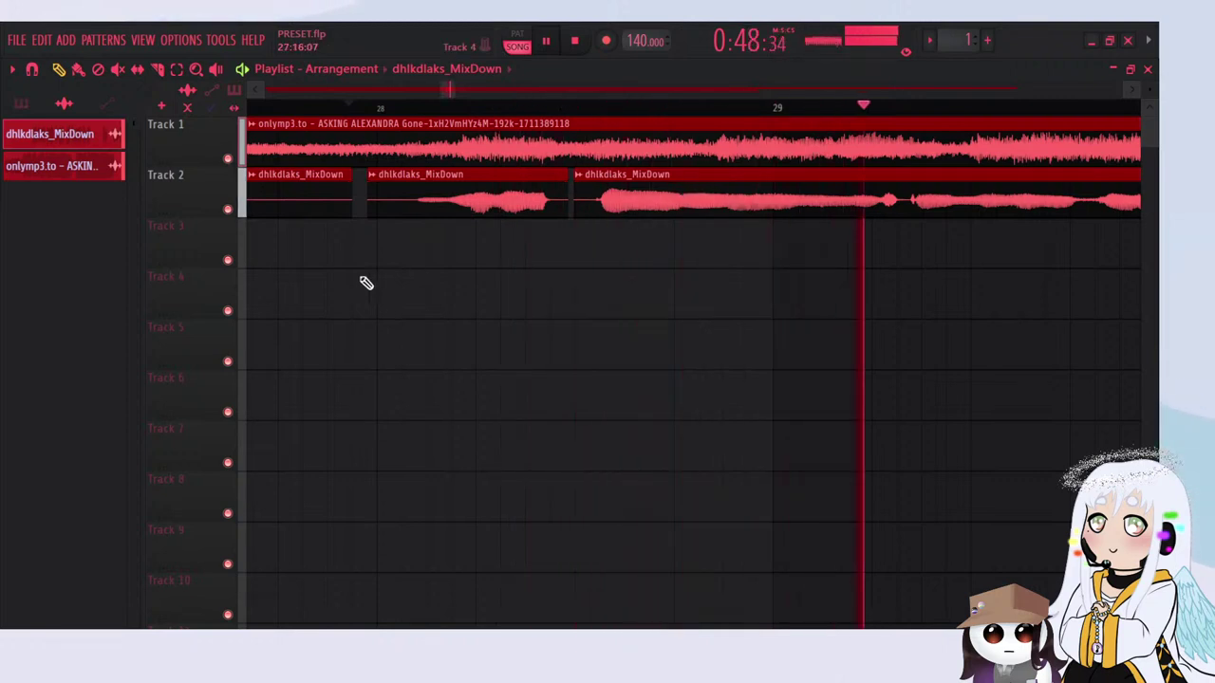
Step: Slice the mixdown clip on Track 2 at the short gap in bar 29 and nudge the later piece to start at 29:06:13
{"action": "scroll", "coordinate": [363, 279], "scroll_direction": "down", "scroll_amount": 4}
{"action": "scroll", "coordinate": [629, 319], "scroll_direction": "up", "scroll_amount": 3}
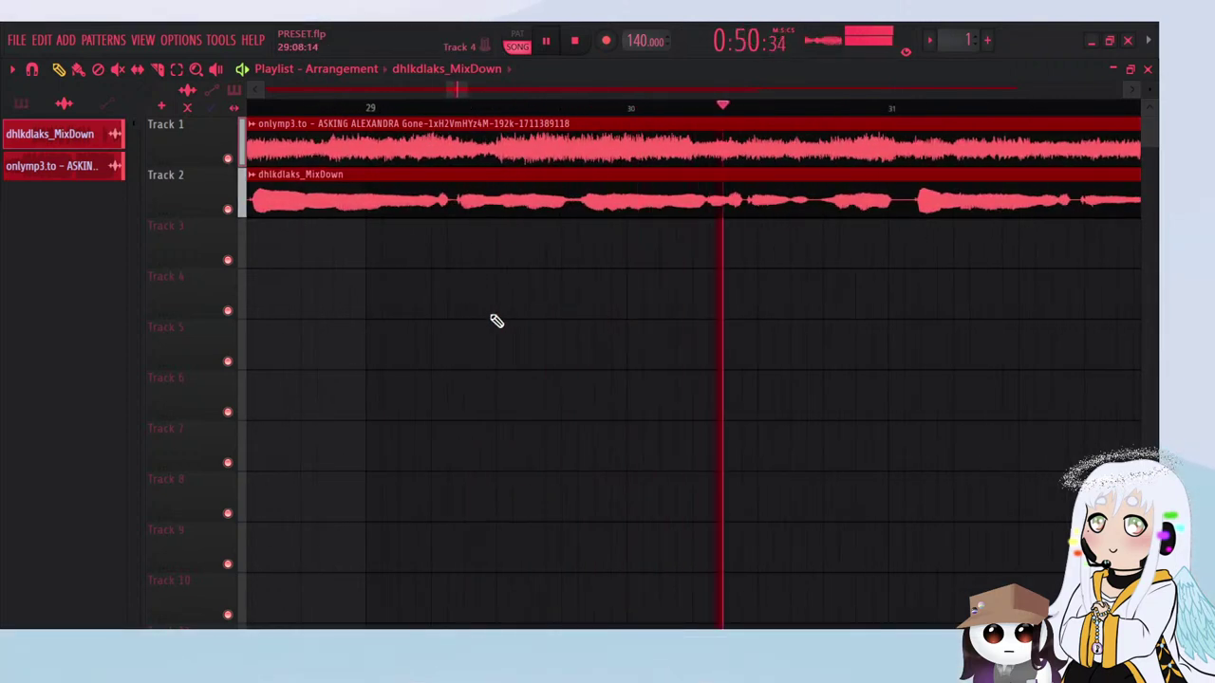
{"action": "left_click", "coordinate": [157, 69]}
{"action": "left_click", "coordinate": [459, 112]}
{"action": "scroll", "coordinate": [509, 274], "scroll_direction": "up", "scroll_amount": 2}
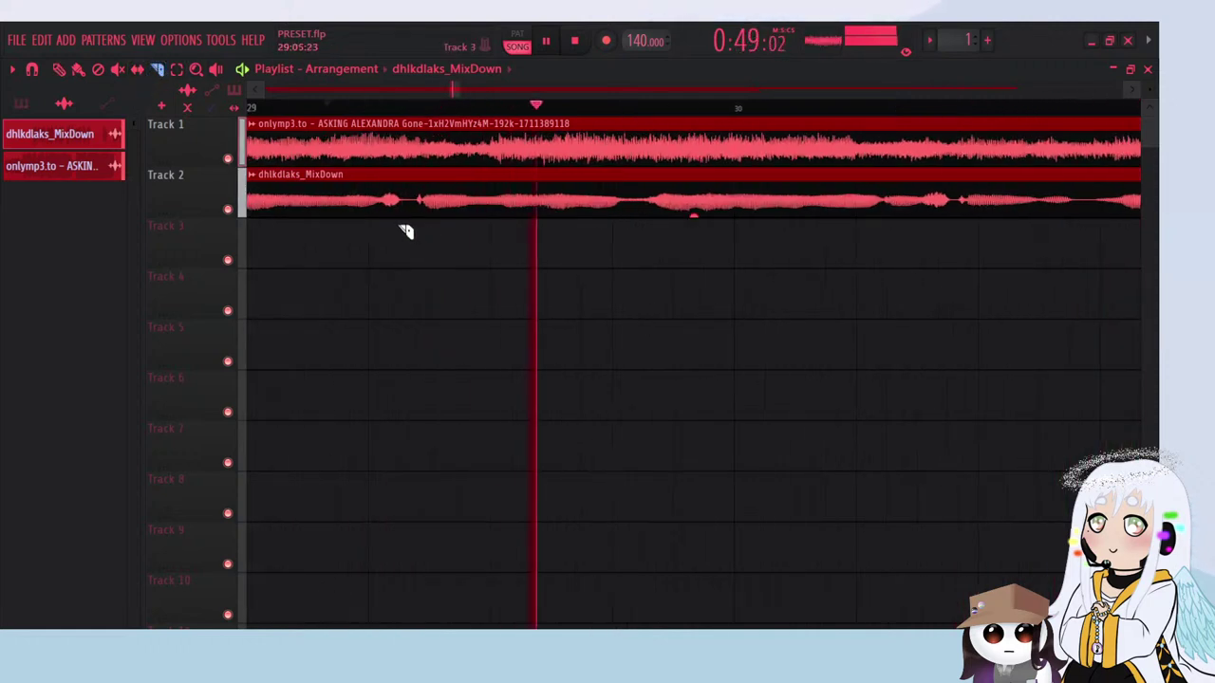
{"action": "left_click", "coordinate": [418, 201]}
{"action": "left_click", "coordinate": [59, 70]}
{"action": "key", "text": "space"}
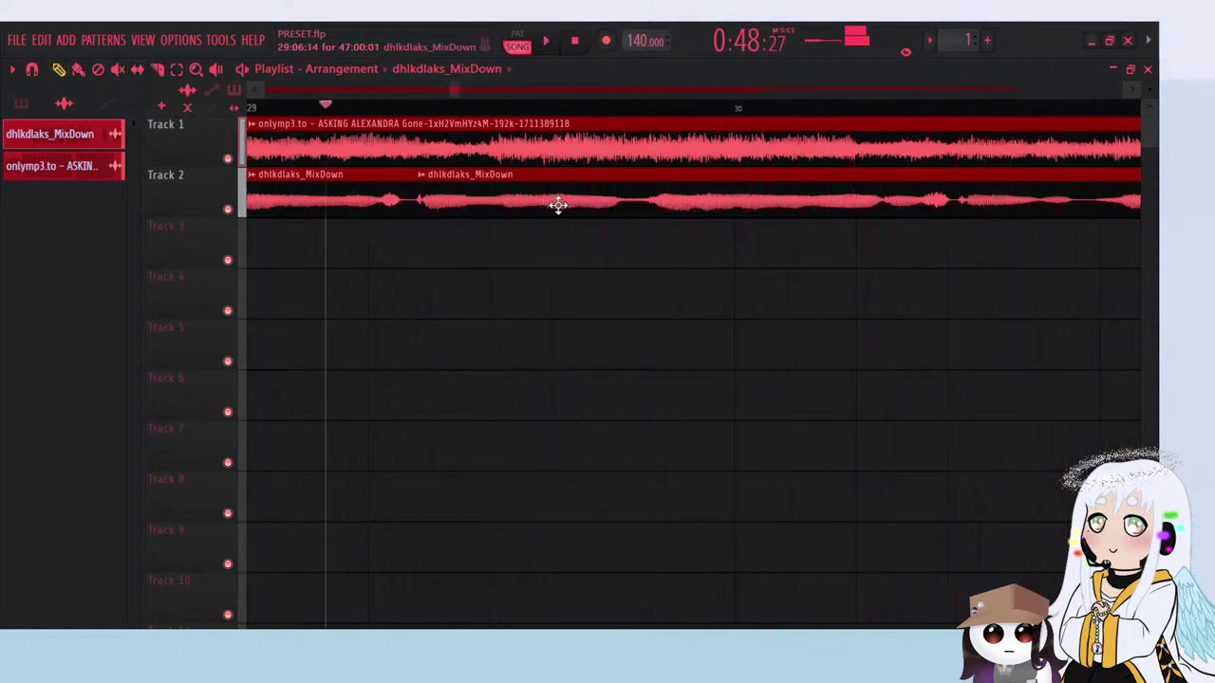
{"action": "left_click_drag", "start_coordinate": [557, 206], "coordinate": [553, 206]}
{"action": "key", "text": "space"}
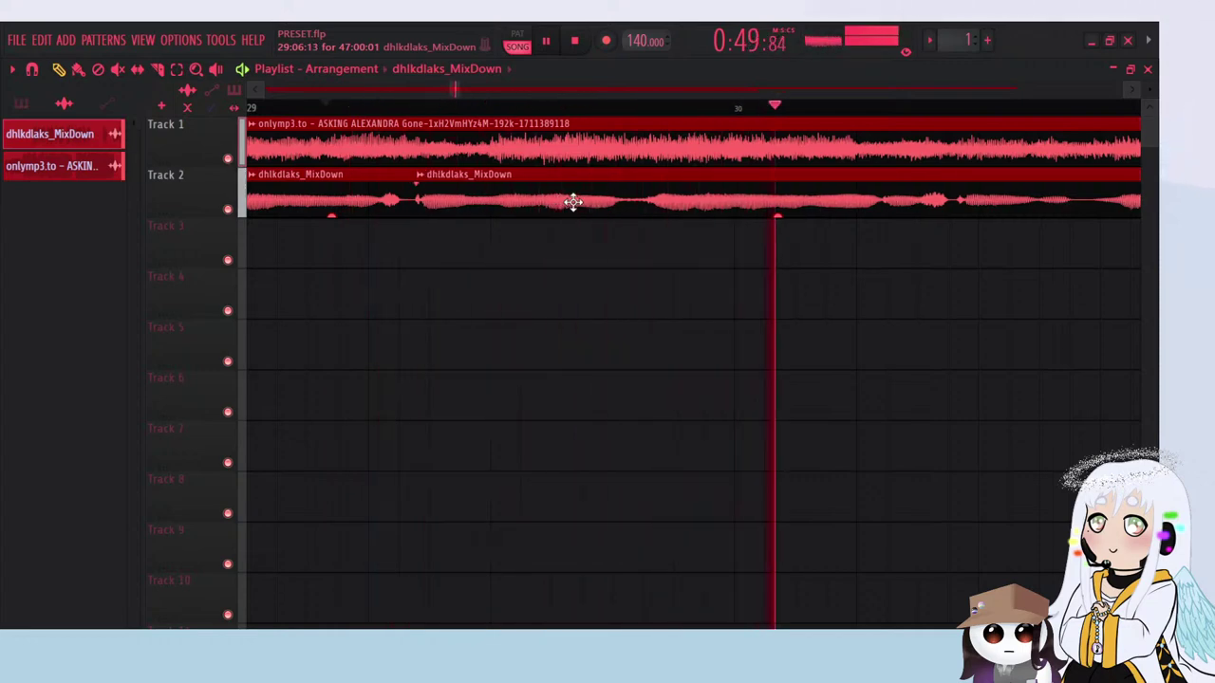
Step: Slice the mixdown clip on Track 2 at both ends of the silence between the bar 31 and bar 33 phrases
{"action": "scroll", "coordinate": [228, 282], "scroll_direction": "down", "scroll_amount": 3}
{"action": "left_click", "coordinate": [158, 69]}
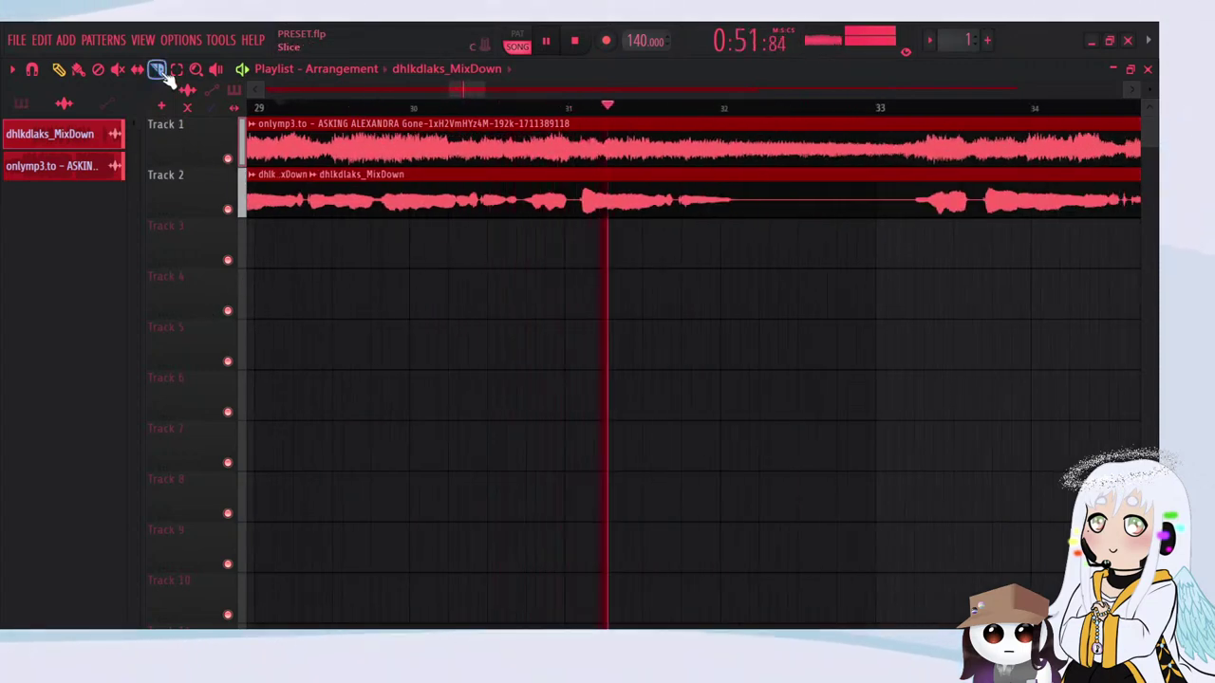
{"action": "scroll", "coordinate": [325, 225], "scroll_direction": "down", "scroll_amount": 2}
{"action": "scroll", "coordinate": [588, 237], "scroll_direction": "up", "scroll_amount": 4}
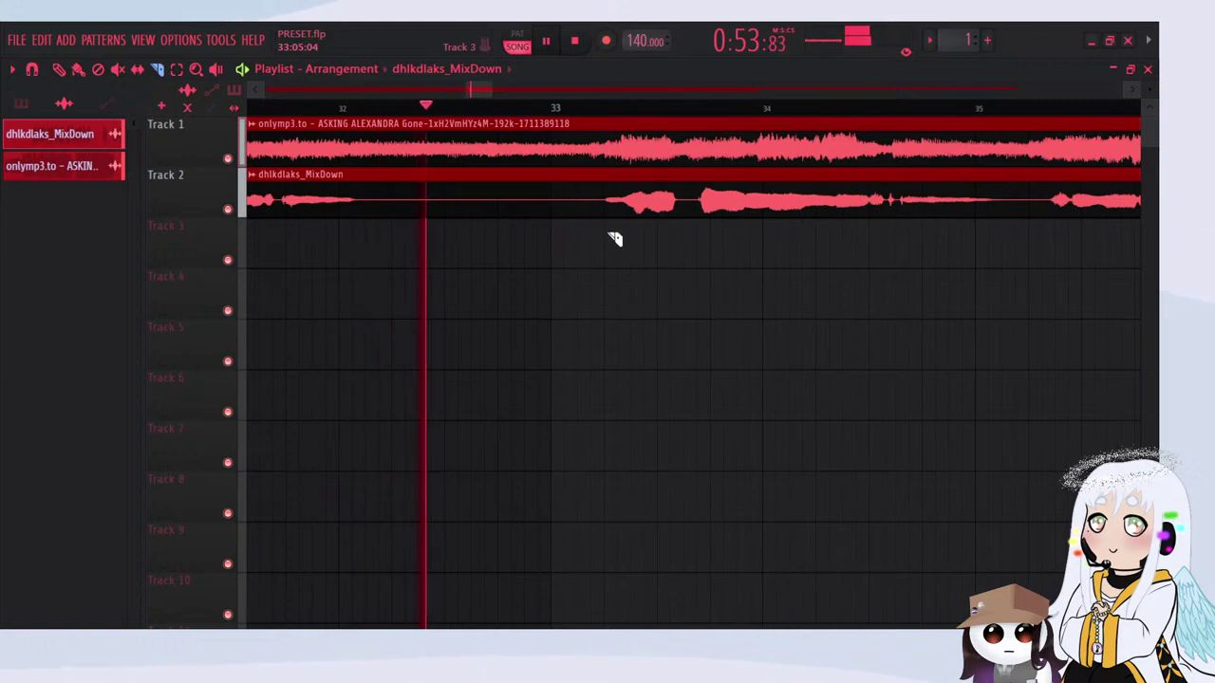
{"action": "left_click", "coordinate": [590, 199]}
{"action": "left_click_drag", "start_coordinate": [377, 197], "coordinate": [375, 194]}
{"action": "left_click", "coordinate": [60, 69]}
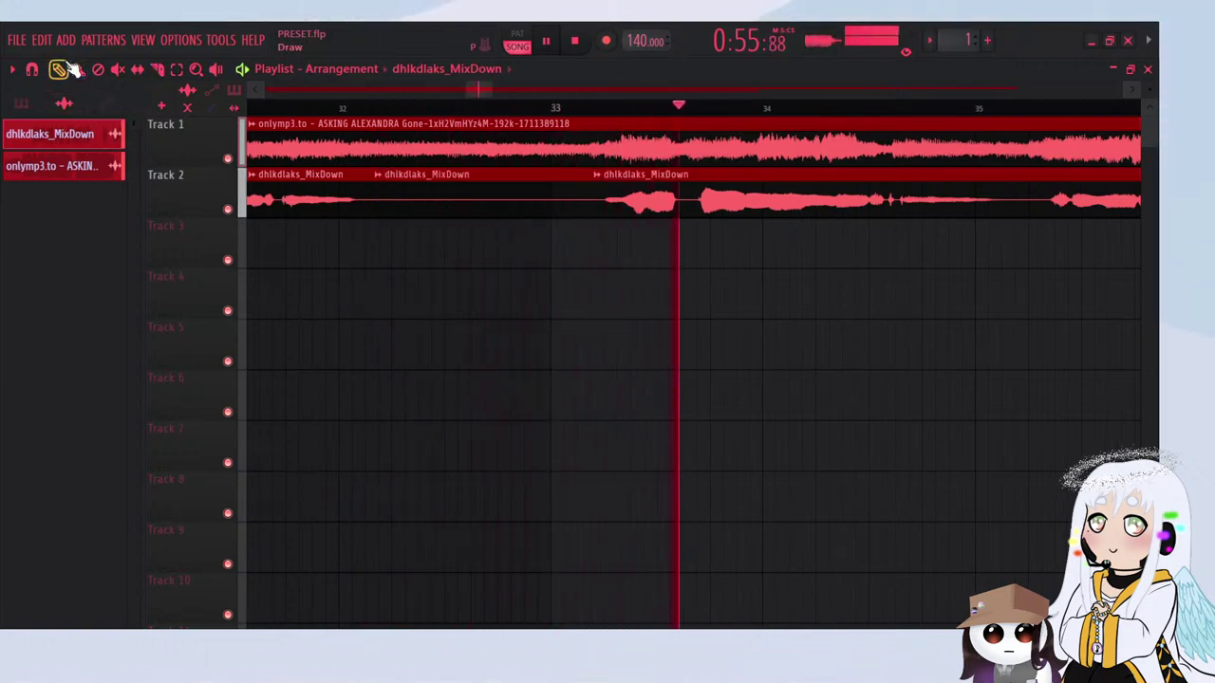
Step: Delete the silent piece before bar 33 and move the following vocal clip slightly earlier to match the song
{"action": "right_click", "coordinate": [570, 201]}
{"action": "left_click_drag", "start_coordinate": [757, 203], "coordinate": [741, 204]}
{"action": "scroll", "coordinate": [675, 232], "scroll_direction": "up", "scroll_amount": 3}
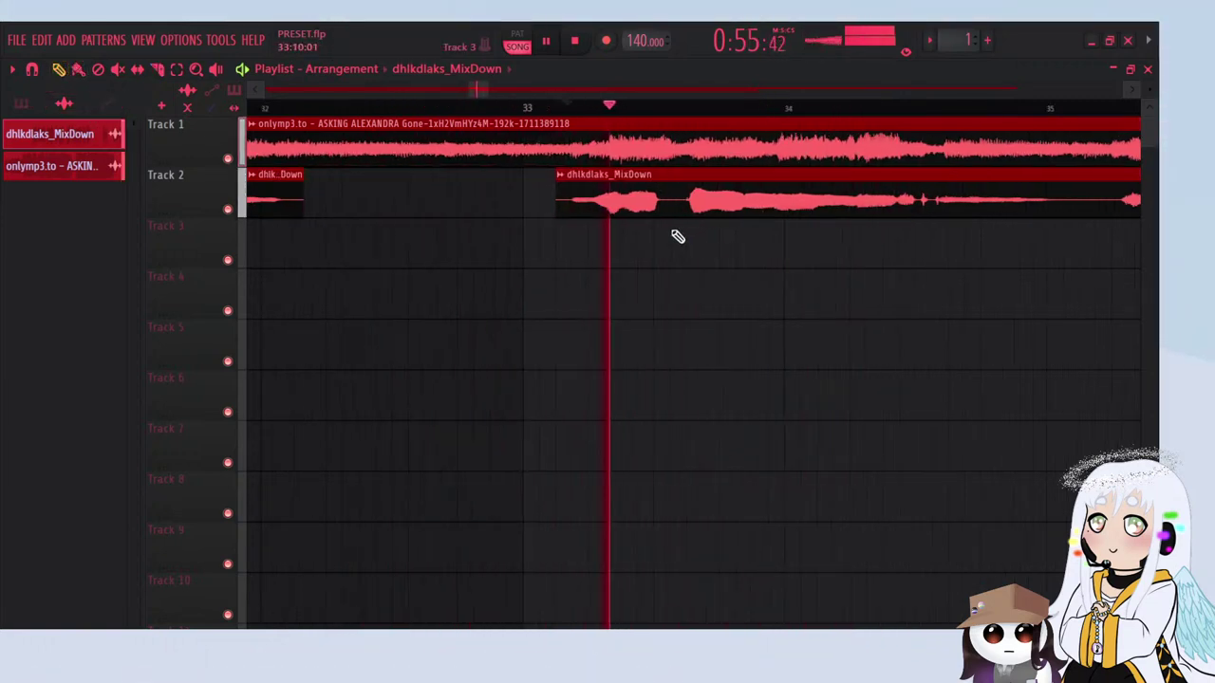
{"action": "scroll", "coordinate": [282, 304], "scroll_direction": "down", "scroll_amount": 4}
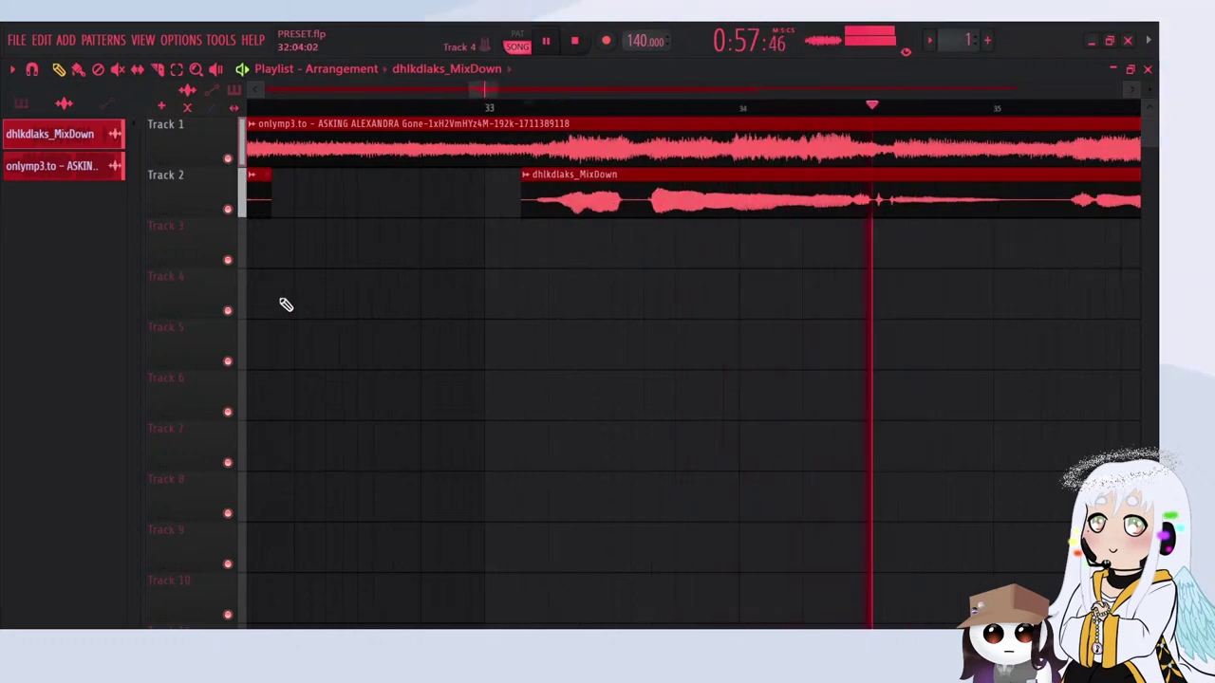
{"action": "key", "text": "ctrl+z"}
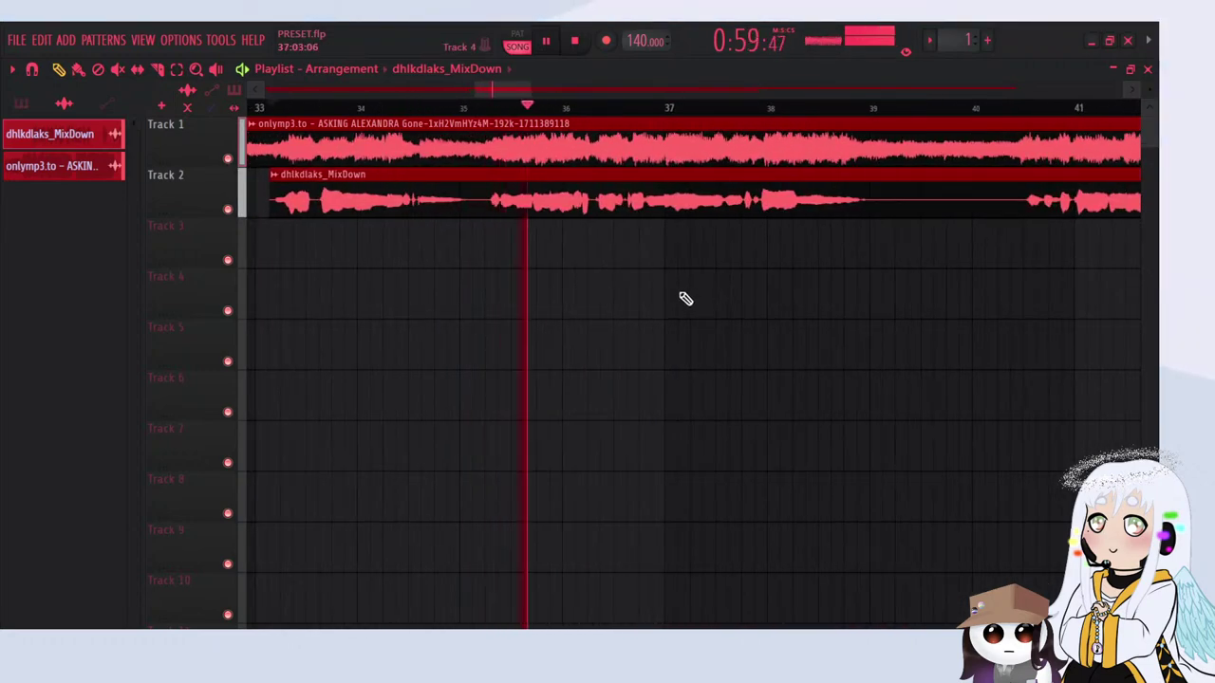
Step: Slice the mixdown clip on Track 2 just after bar 35 begins and shift the later piece to start at 35:04:06
{"action": "scroll", "coordinate": [669, 298], "scroll_direction": "up", "scroll_amount": 3}
{"action": "left_click", "coordinate": [156, 71]}
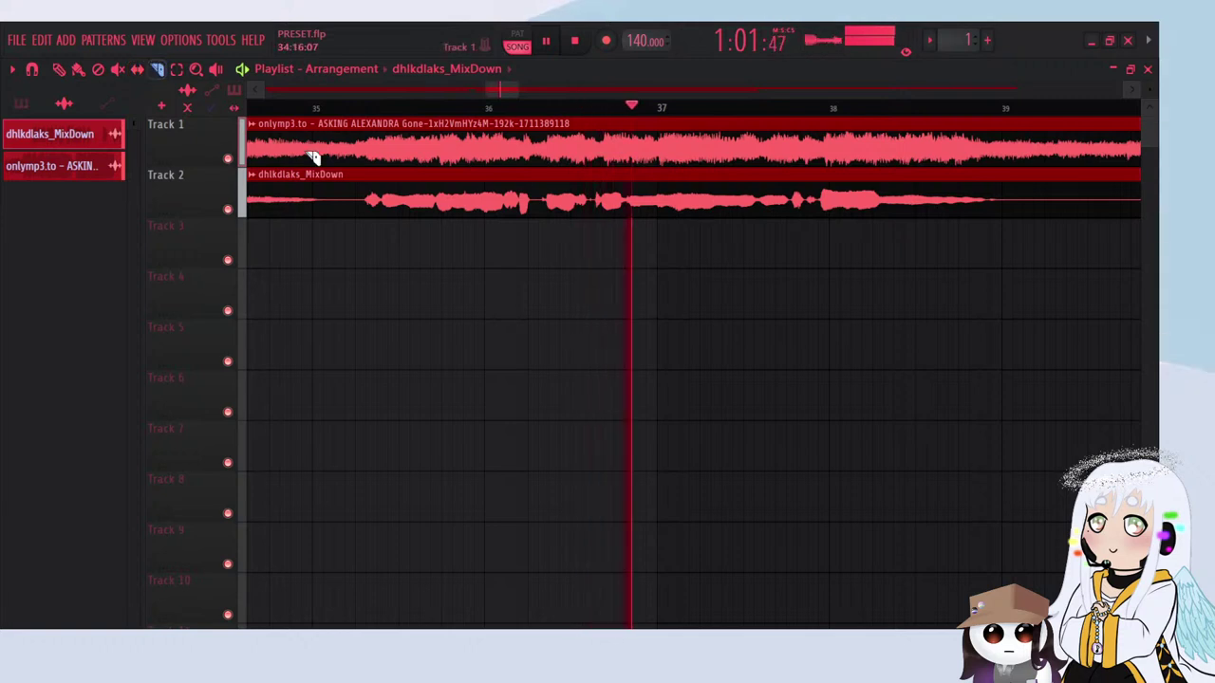
{"action": "left_click", "coordinate": [345, 180]}
{"action": "key", "text": "space"}
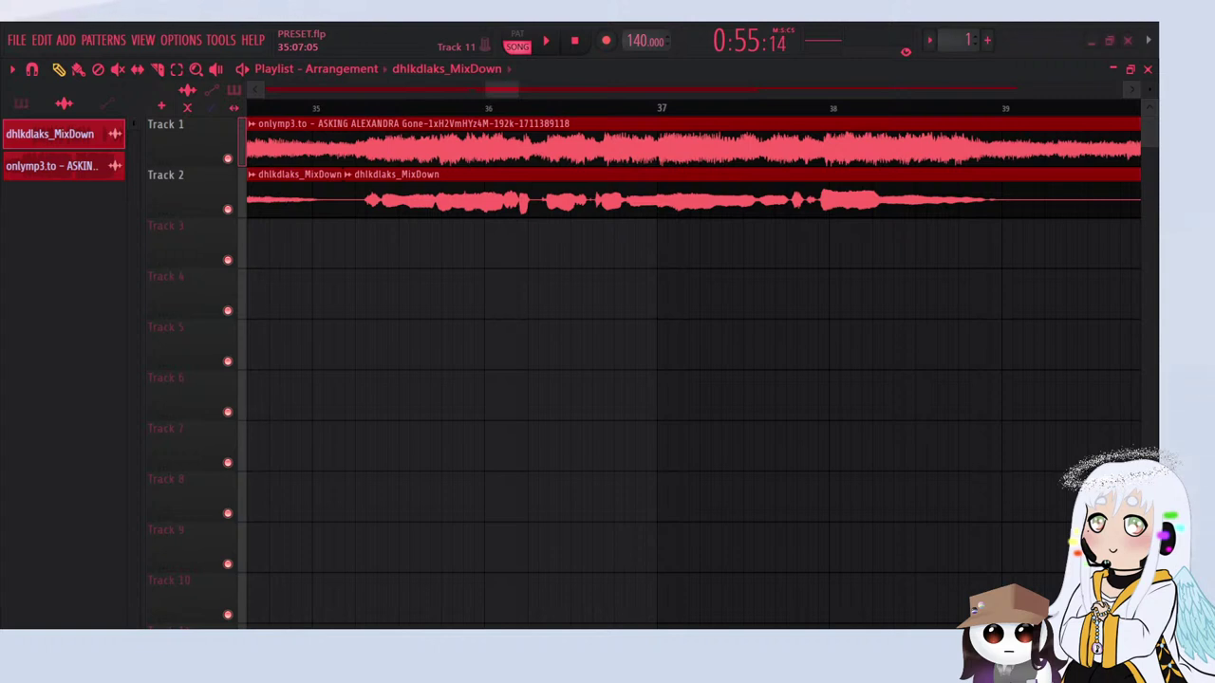
{"action": "scroll", "coordinate": [404, 186], "scroll_direction": "up", "scroll_amount": 4}
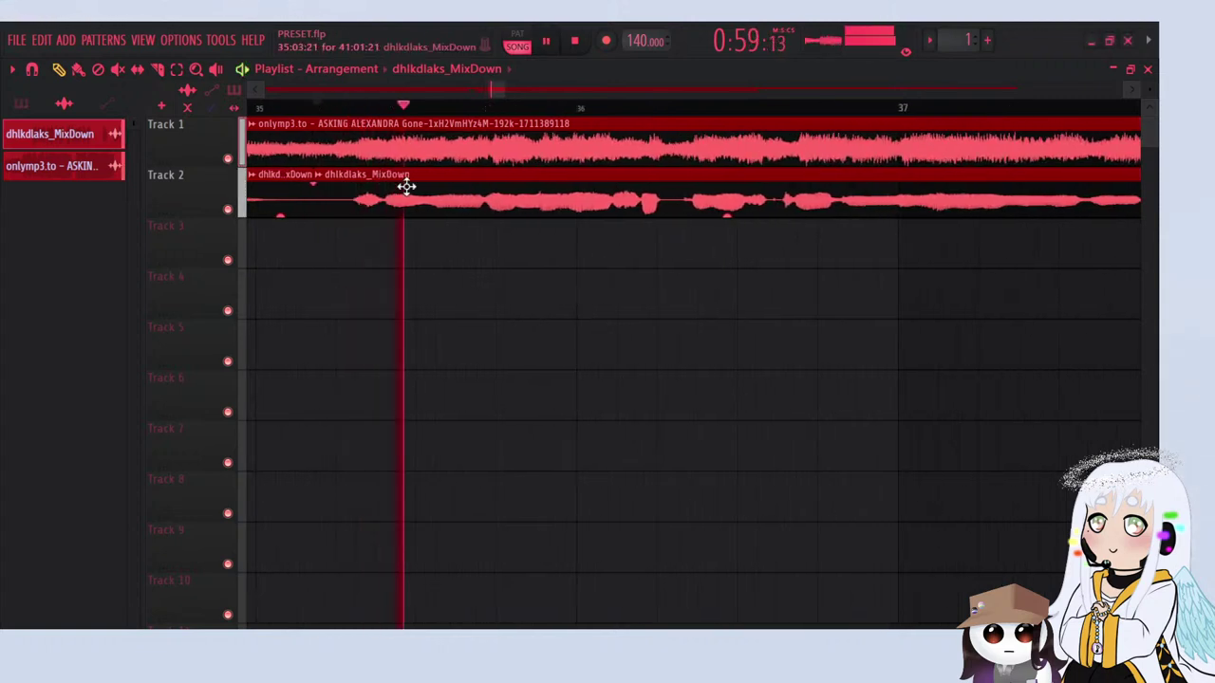
{"action": "left_click_drag", "start_coordinate": [442, 189], "coordinate": [447, 197]}
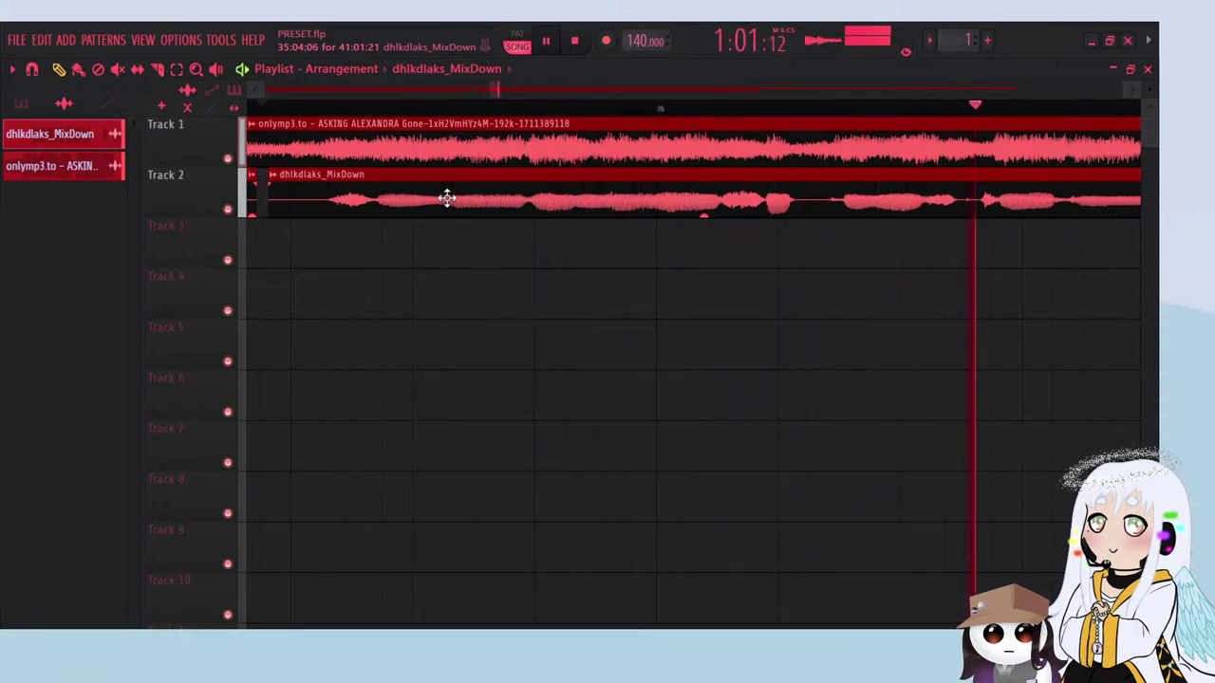
Step: Slice the mixdown clip on Track 2 in the silence midway through bar 40, just before the next vocal phrase
{"action": "scroll", "coordinate": [409, 339], "scroll_direction": "down", "scroll_amount": 3}
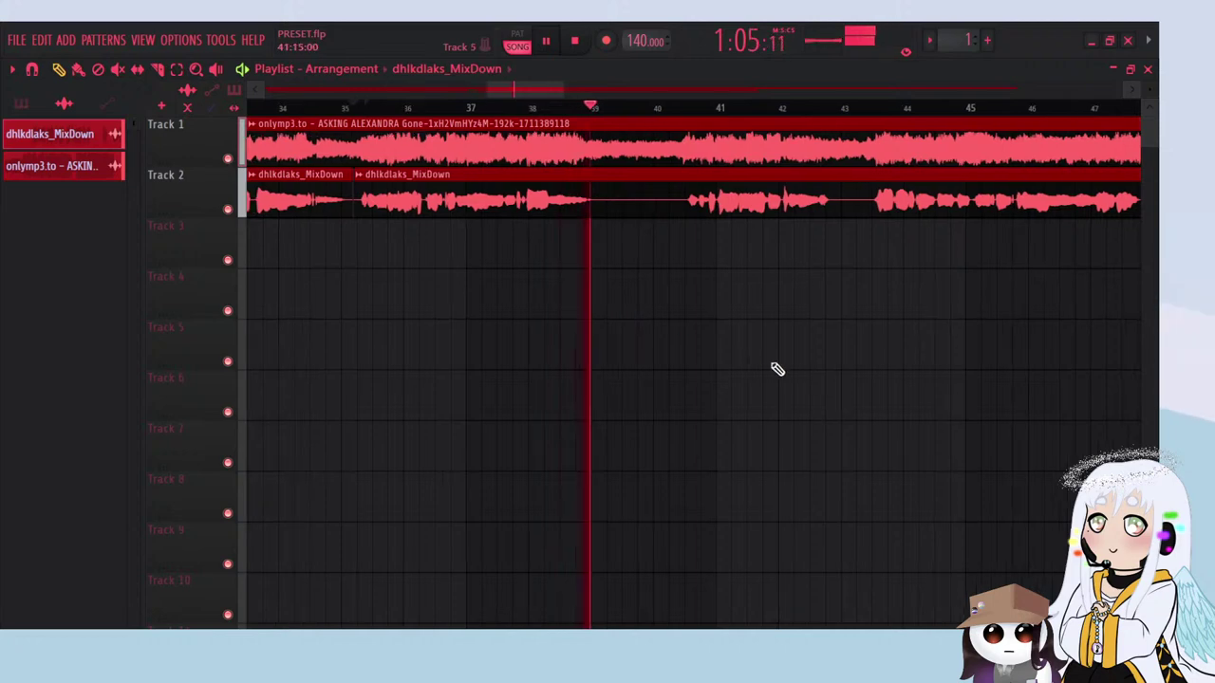
{"action": "scroll", "coordinate": [775, 369], "scroll_direction": "up", "scroll_amount": 2}
{"action": "scroll", "coordinate": [621, 291], "scroll_direction": "up", "scroll_amount": 2}
{"action": "scroll", "coordinate": [180, 299], "scroll_direction": "down", "scroll_amount": 3}
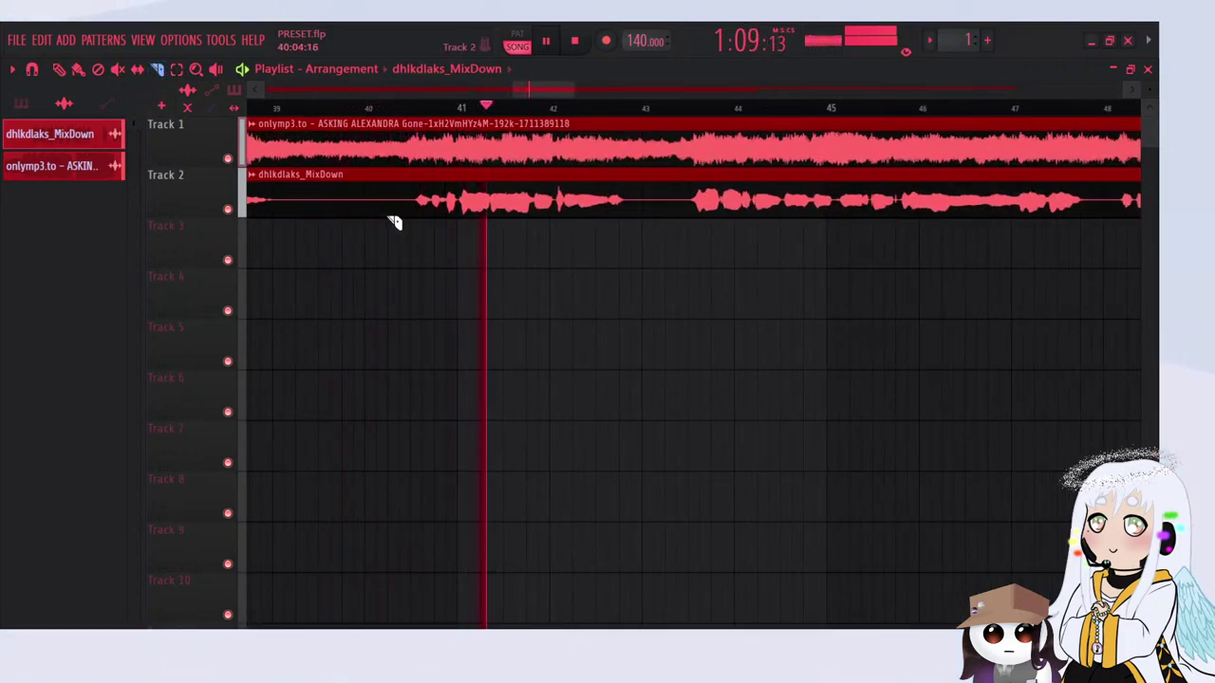
{"action": "scroll", "coordinate": [366, 206], "scroll_direction": "up", "scroll_amount": 2}
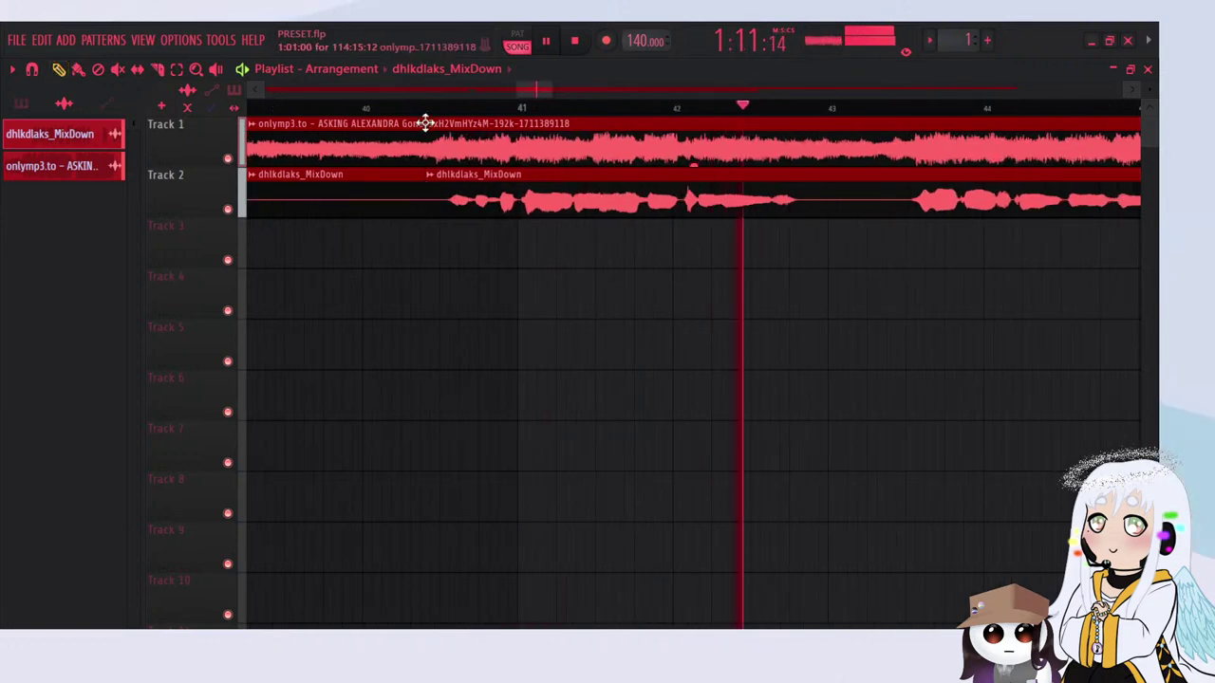
Step: Shift the vocal piece in bar 40 slightly earlier, replay its entry, and fine-tune its start to match the song
{"action": "scroll", "coordinate": [512, 211], "scroll_direction": "up", "scroll_amount": 2}
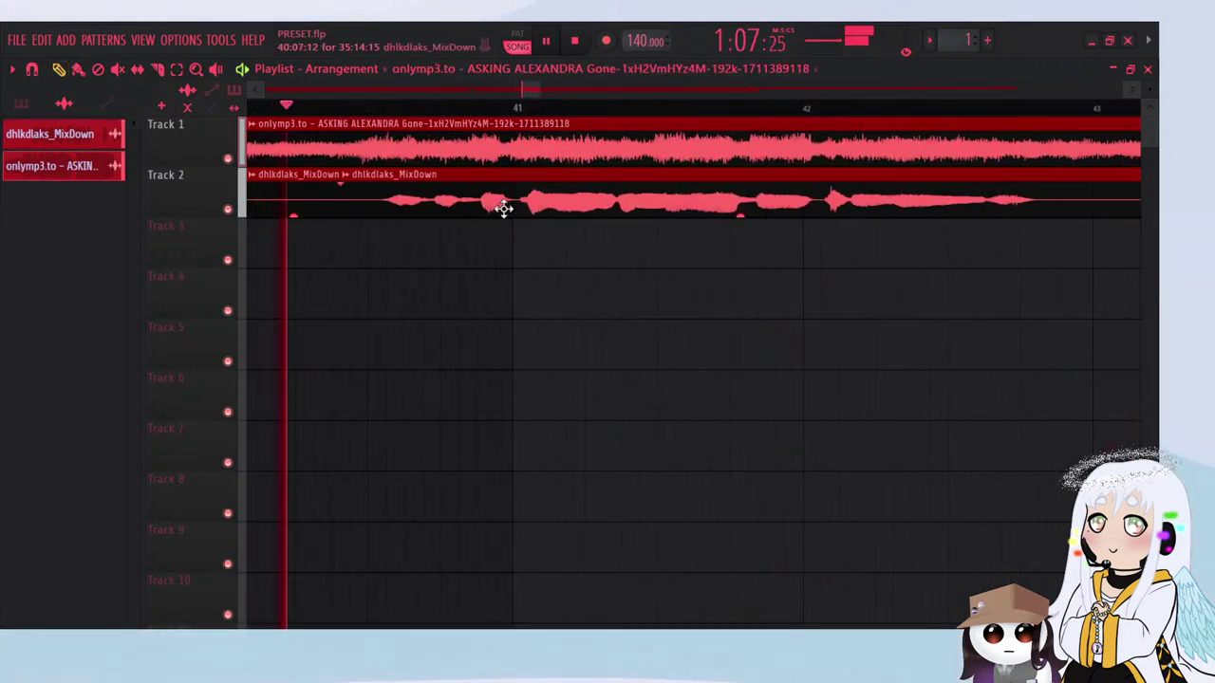
{"action": "left_click_drag", "start_coordinate": [487, 210], "coordinate": [503, 204]}
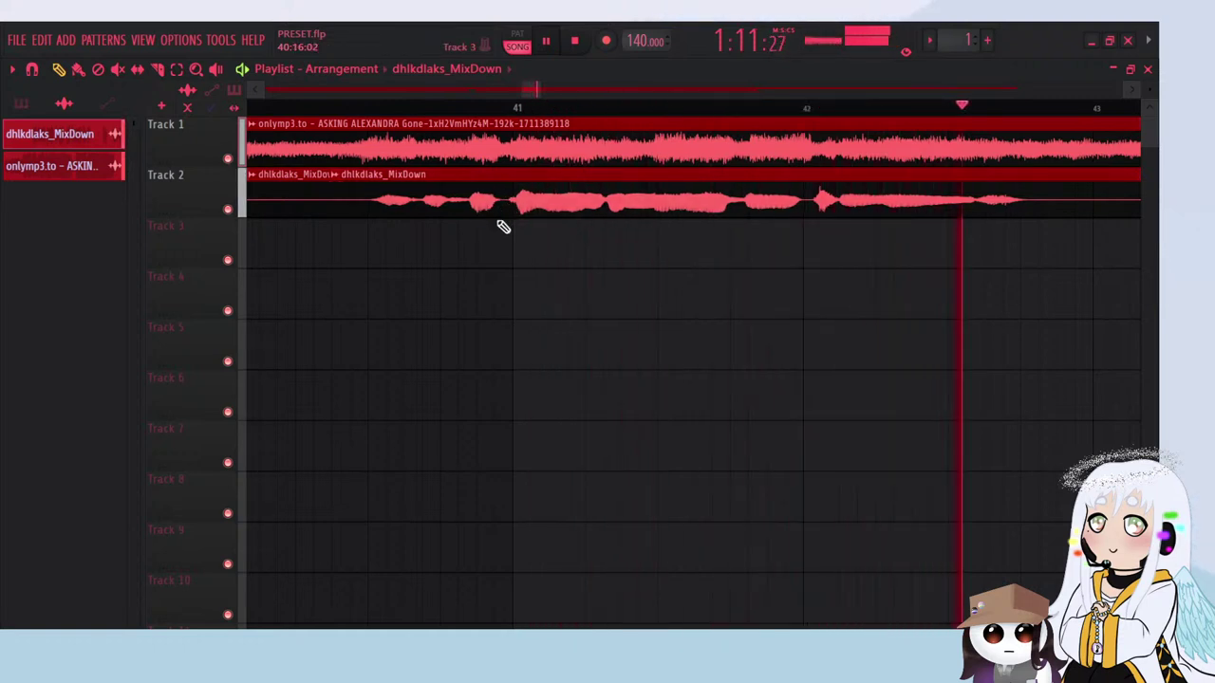
{"action": "left_click", "coordinate": [373, 106]}
{"action": "scroll", "coordinate": [390, 190], "scroll_direction": "up", "scroll_amount": 2}
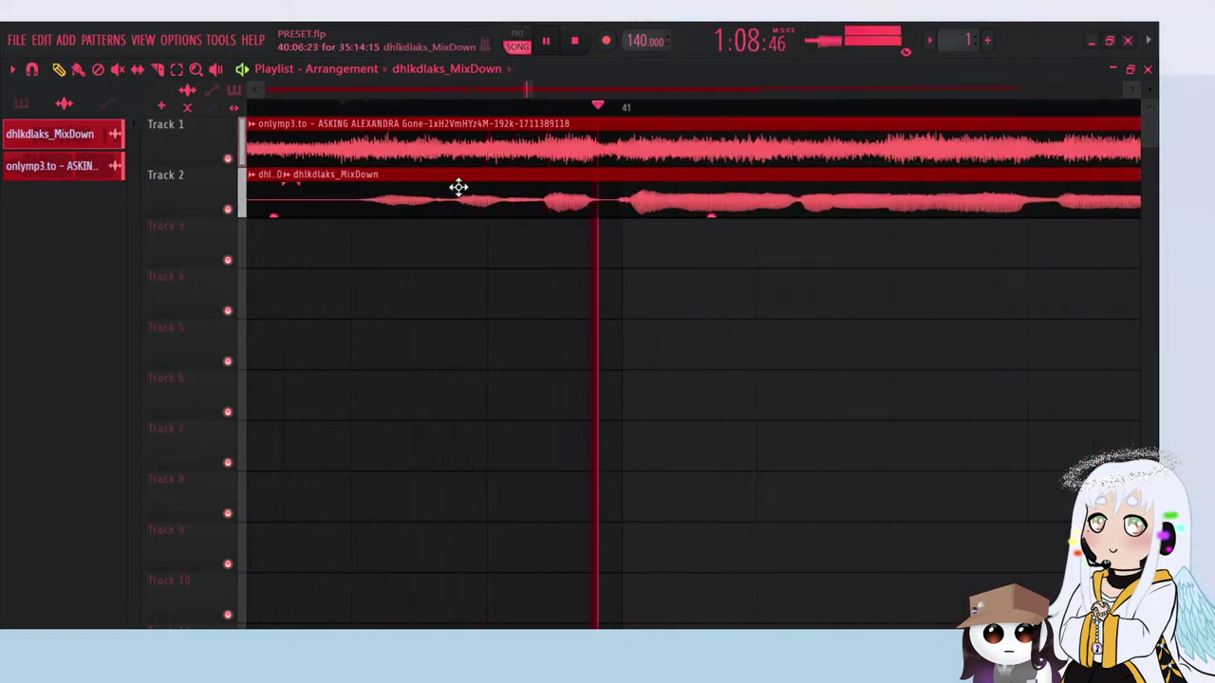
{"action": "left_click_drag", "start_coordinate": [459, 187], "coordinate": [463, 186]}
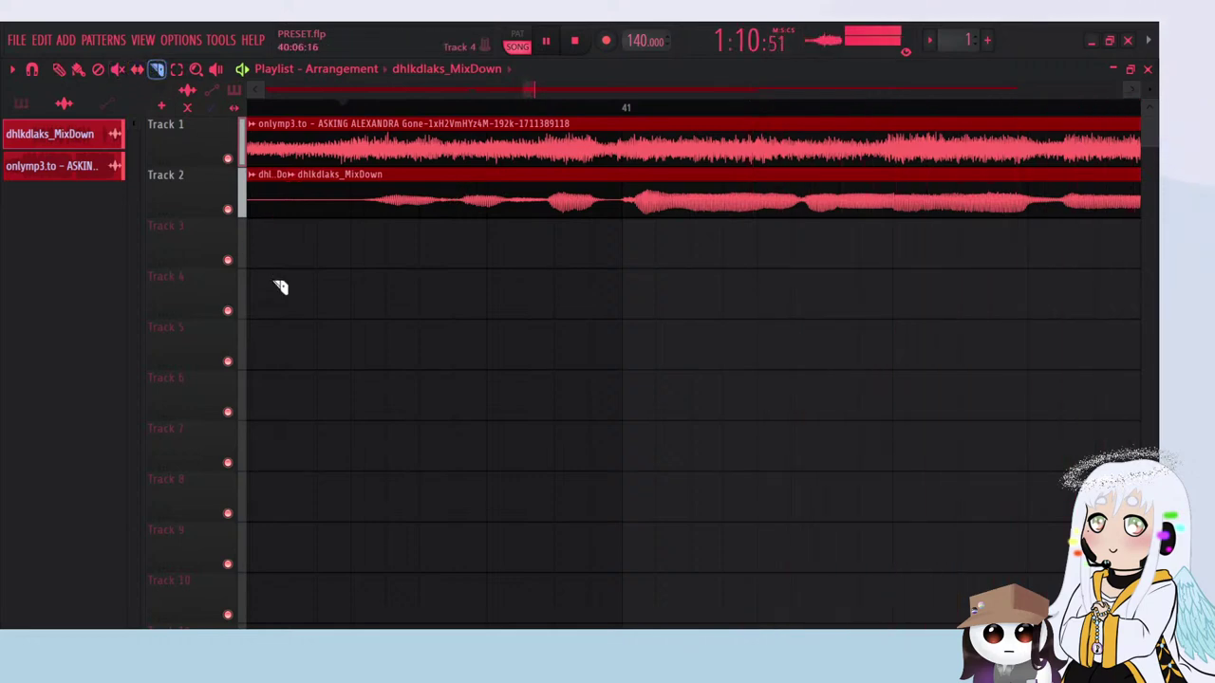
Step: Slice the mixdown clip before the phrase in bar 43, set the later piece to start at 43:08:10, and replay the entry
{"action": "scroll", "coordinate": [304, 304], "scroll_direction": "down", "scroll_amount": 3}
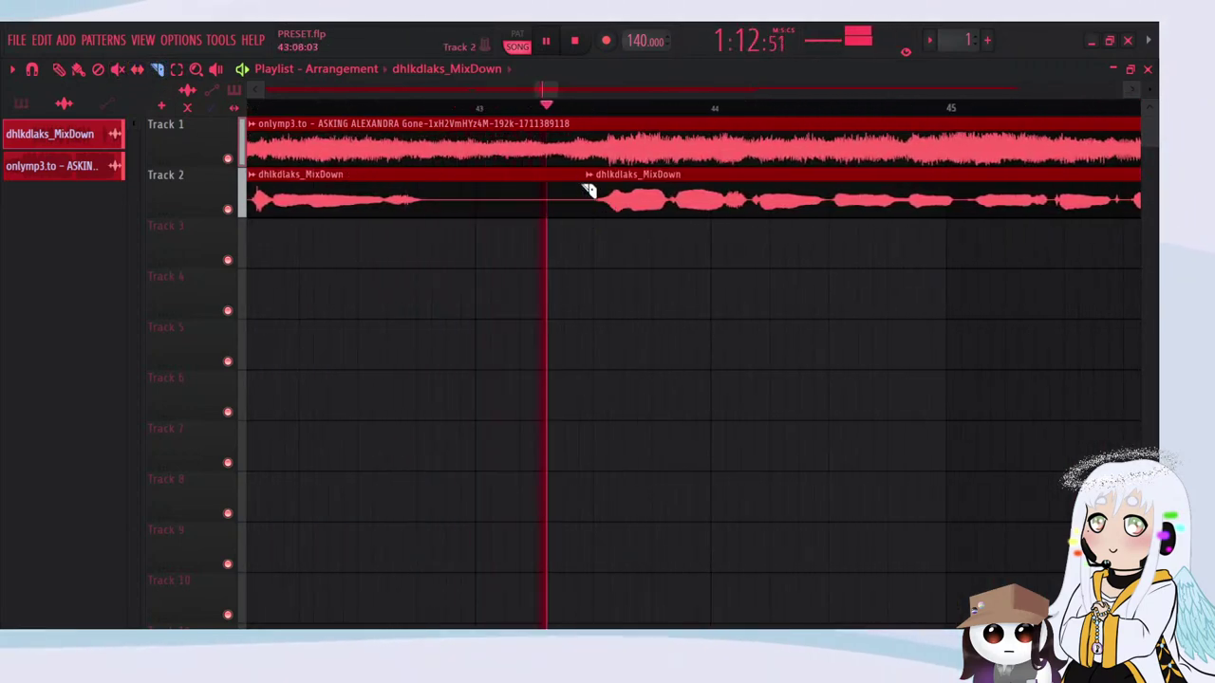
{"action": "scroll", "coordinate": [664, 187], "scroll_direction": "up", "scroll_amount": 2}
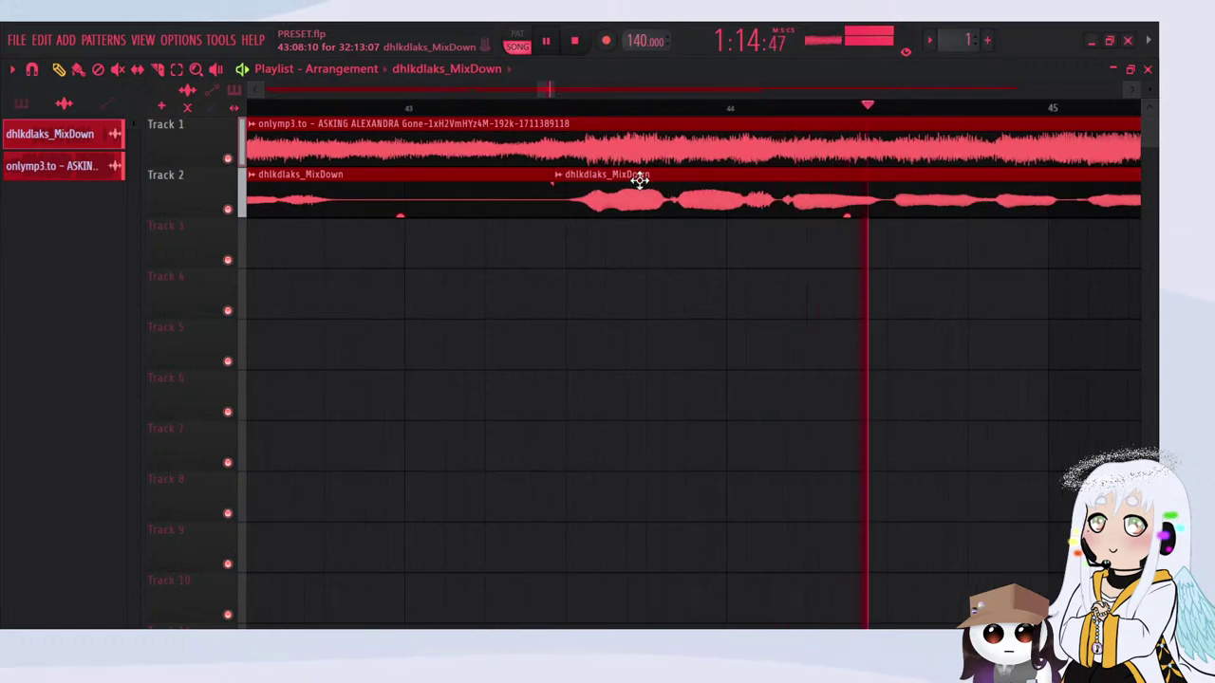
{"action": "left_click", "coordinate": [575, 110]}
{"action": "scroll", "coordinate": [636, 180], "scroll_direction": "up", "scroll_amount": 2}
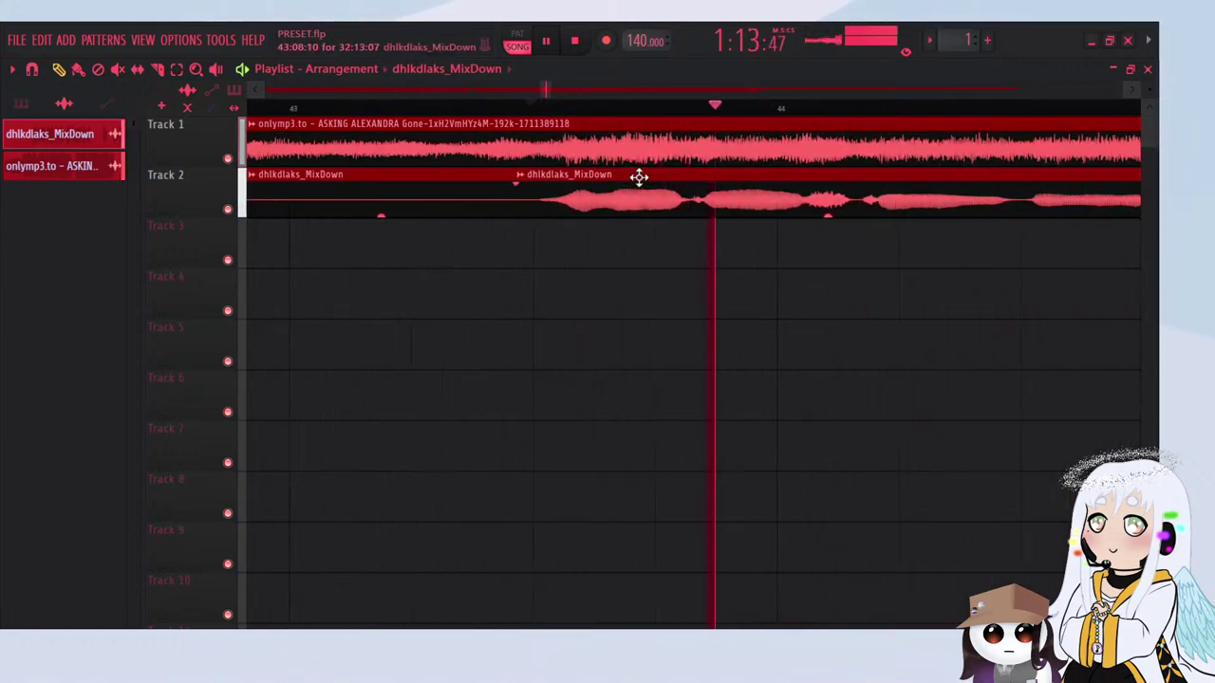
Step: Slice the mixdown clip on Track 2 at bar 48, shift the later piece slightly later, and replay from its entry
{"action": "scroll", "coordinate": [261, 196], "scroll_direction": "down", "scroll_amount": 3}
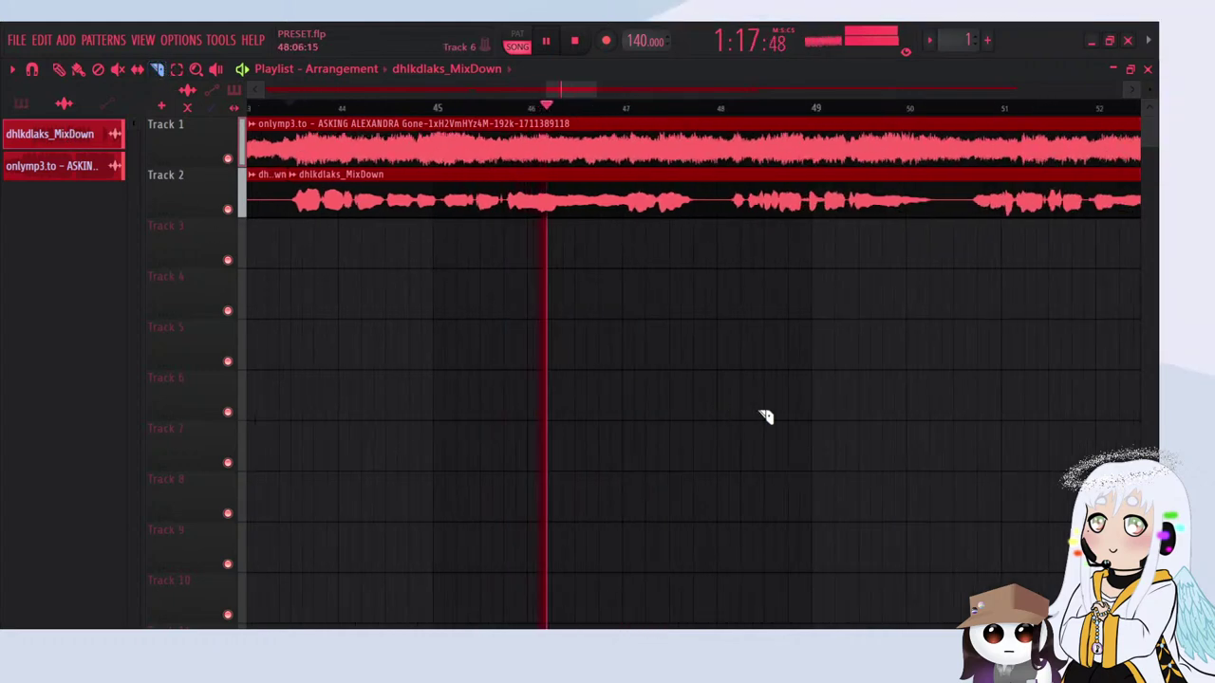
{"action": "scroll", "coordinate": [607, 374], "scroll_direction": "down", "scroll_amount": 2}
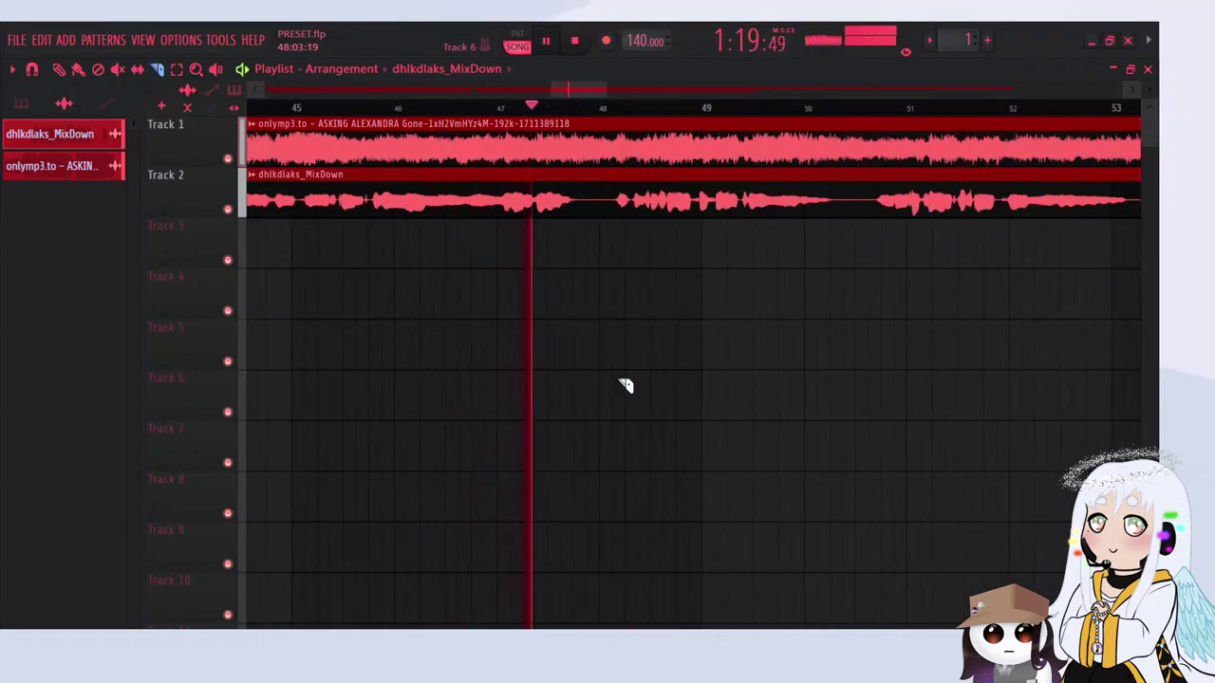
{"action": "scroll", "coordinate": [603, 368], "scroll_direction": "up", "scroll_amount": 3}
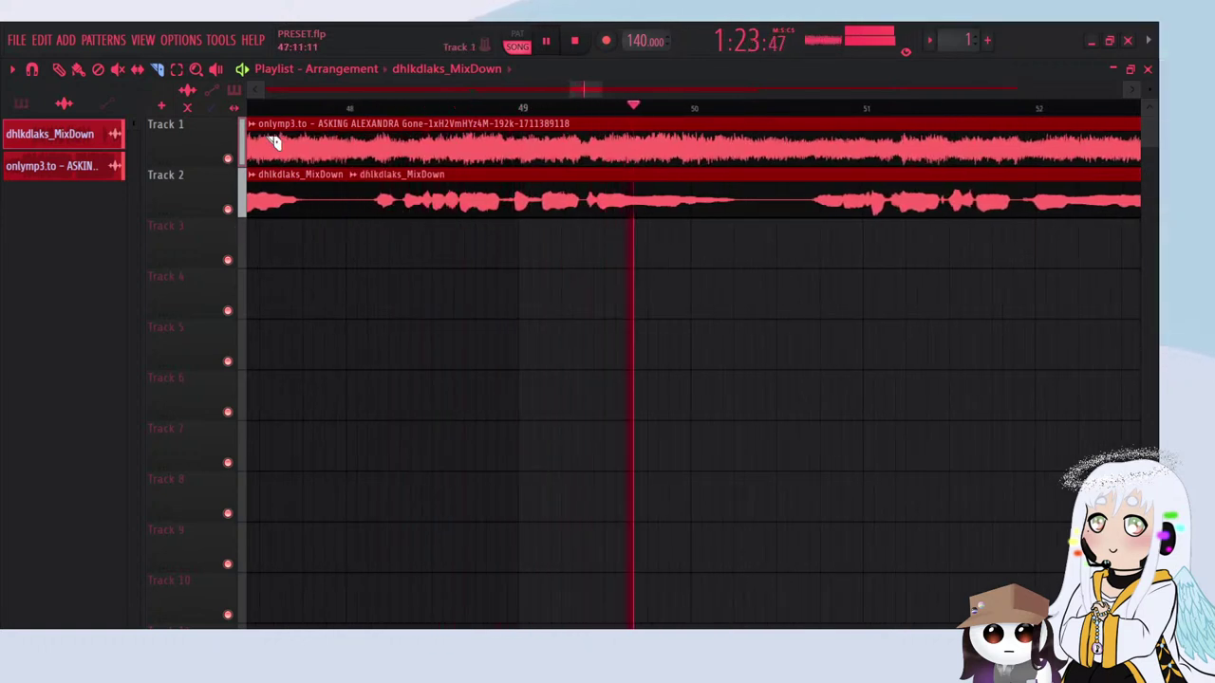
{"action": "left_click", "coordinate": [63, 73]}
{"action": "scroll", "coordinate": [318, 179], "scroll_direction": "up", "scroll_amount": 1}
{"action": "left_click_drag", "start_coordinate": [402, 184], "coordinate": [438, 207]}
{"action": "left_click", "coordinate": [373, 109]}
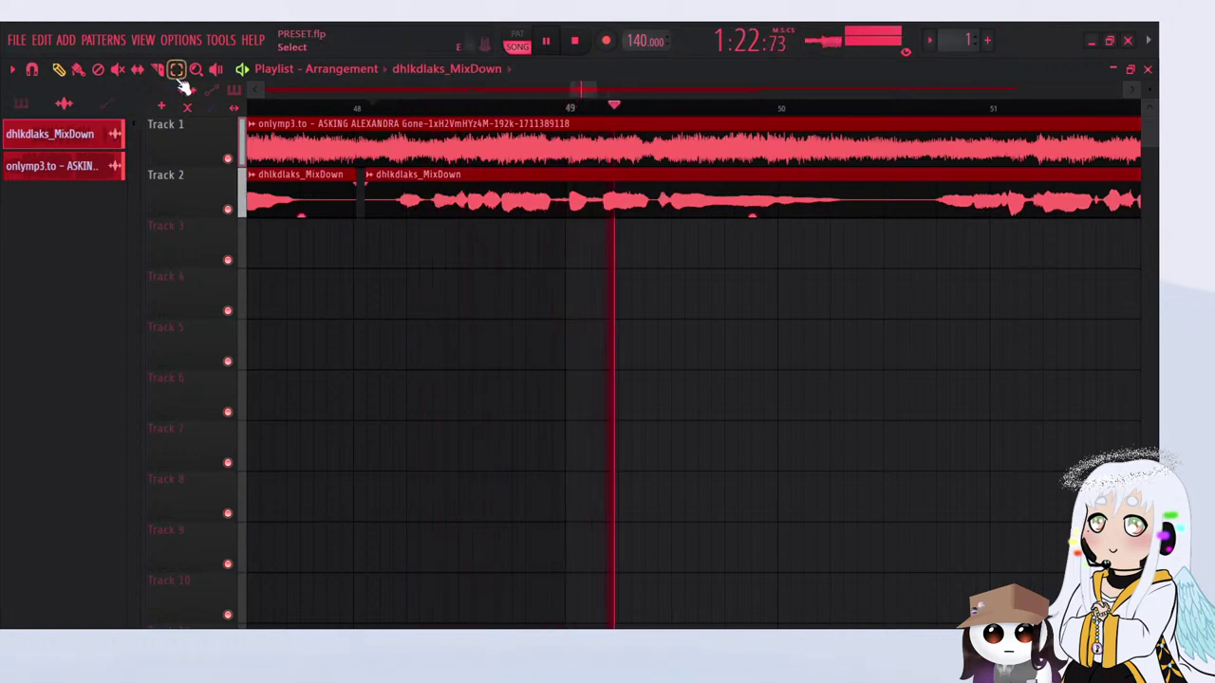
Step: Slice the mixdown clip on Track 2 in the silence midway through bar 50 and replay from the start of the later piece
{"action": "scroll", "coordinate": [303, 279], "scroll_direction": "down", "scroll_amount": 3}
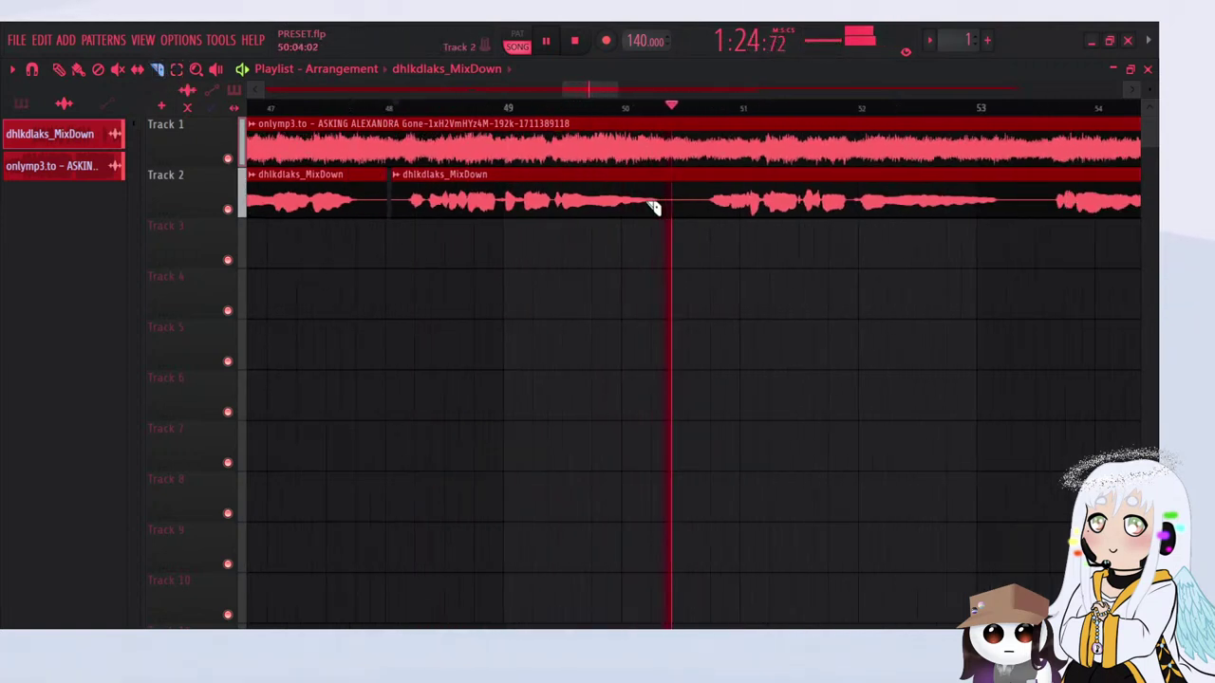
{"action": "scroll", "coordinate": [825, 231], "scroll_direction": "up", "scroll_amount": 1}
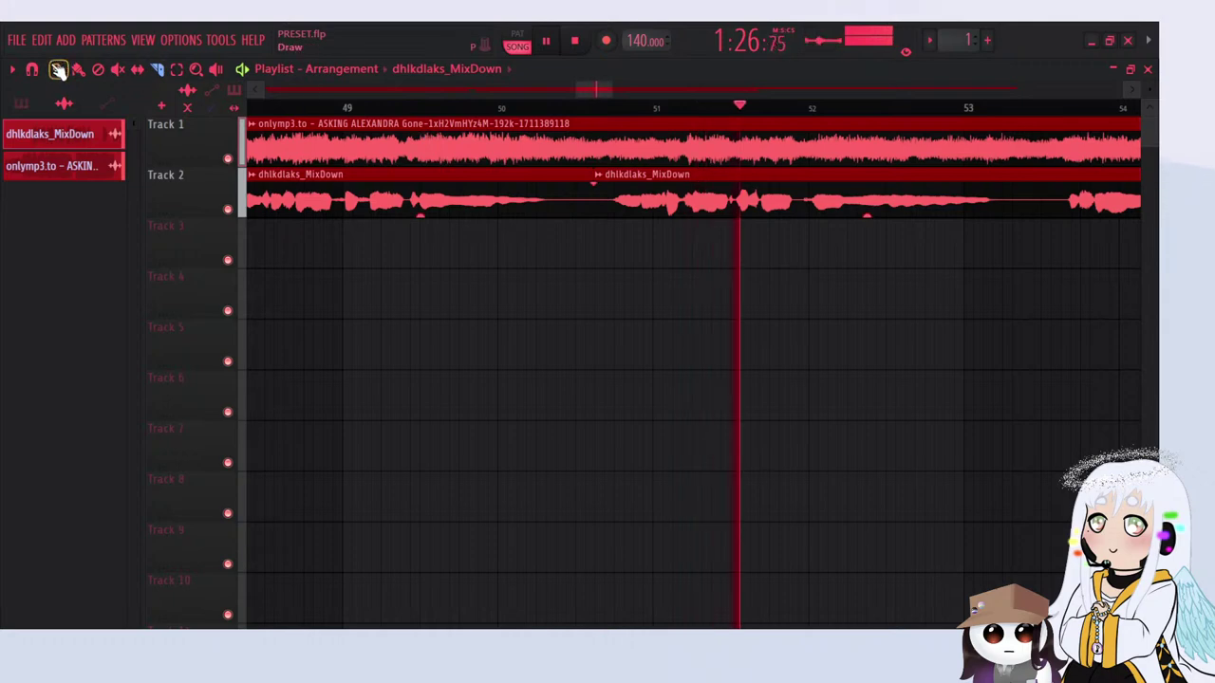
{"action": "scroll", "coordinate": [691, 195], "scroll_direction": "up", "scroll_amount": 3}
{"action": "left_click", "coordinate": [548, 107]}
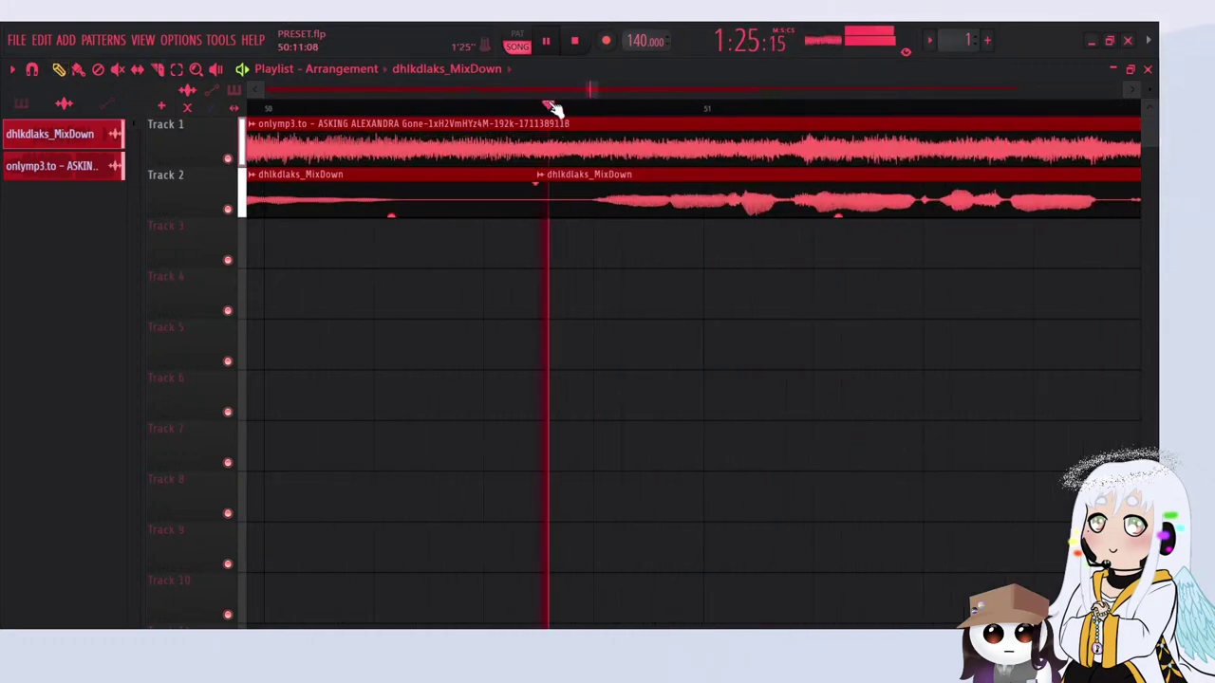
{"action": "scroll", "coordinate": [94, 309], "scroll_direction": "down", "scroll_amount": 3}
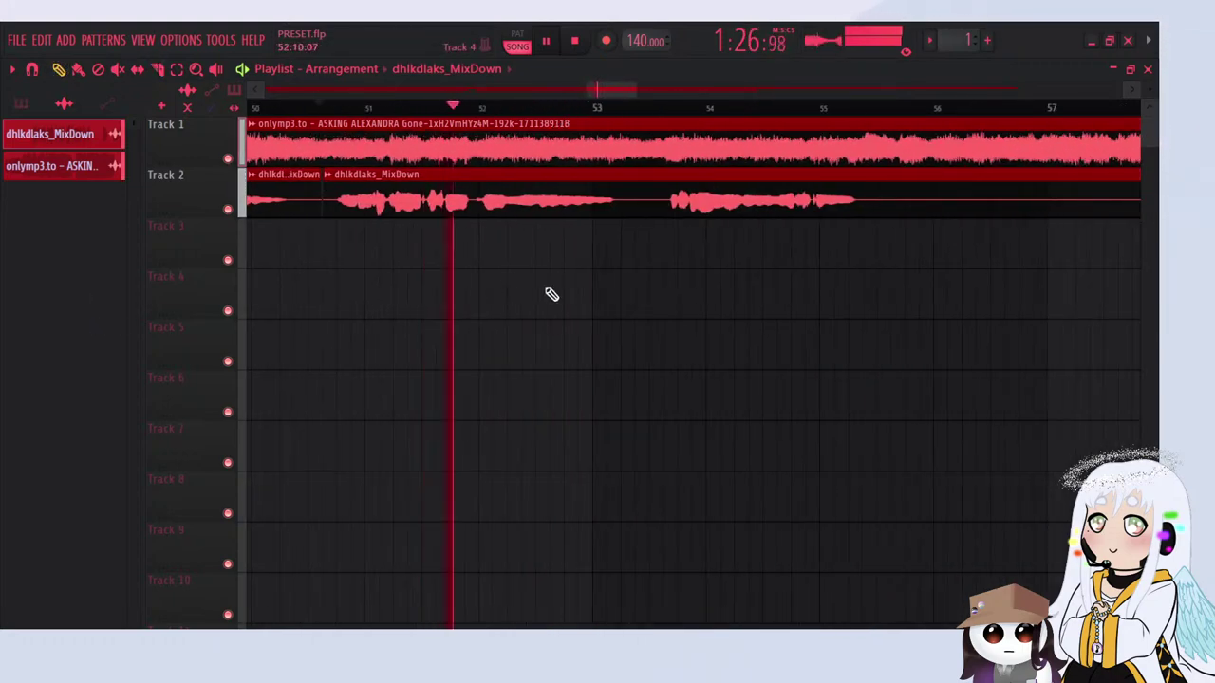
Step: Slice the mixdown clip on Track 2 in the silence midway through bar 53, before the next phrase, and replay its entry
{"action": "scroll", "coordinate": [651, 336], "scroll_direction": "up", "scroll_amount": 2}
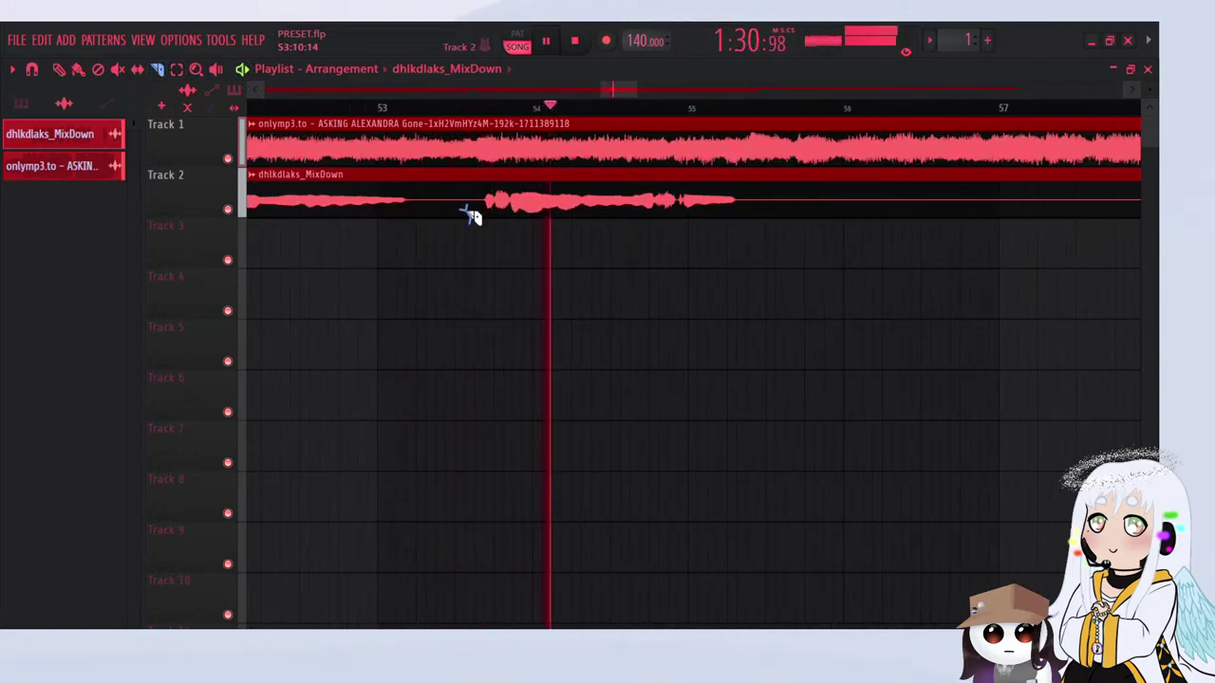
{"action": "left_click_drag", "start_coordinate": [463, 213], "coordinate": [463, 228]}
{"action": "left_click", "coordinate": [59, 70]}
{"action": "scroll", "coordinate": [651, 204], "scroll_direction": "up", "scroll_amount": 1}
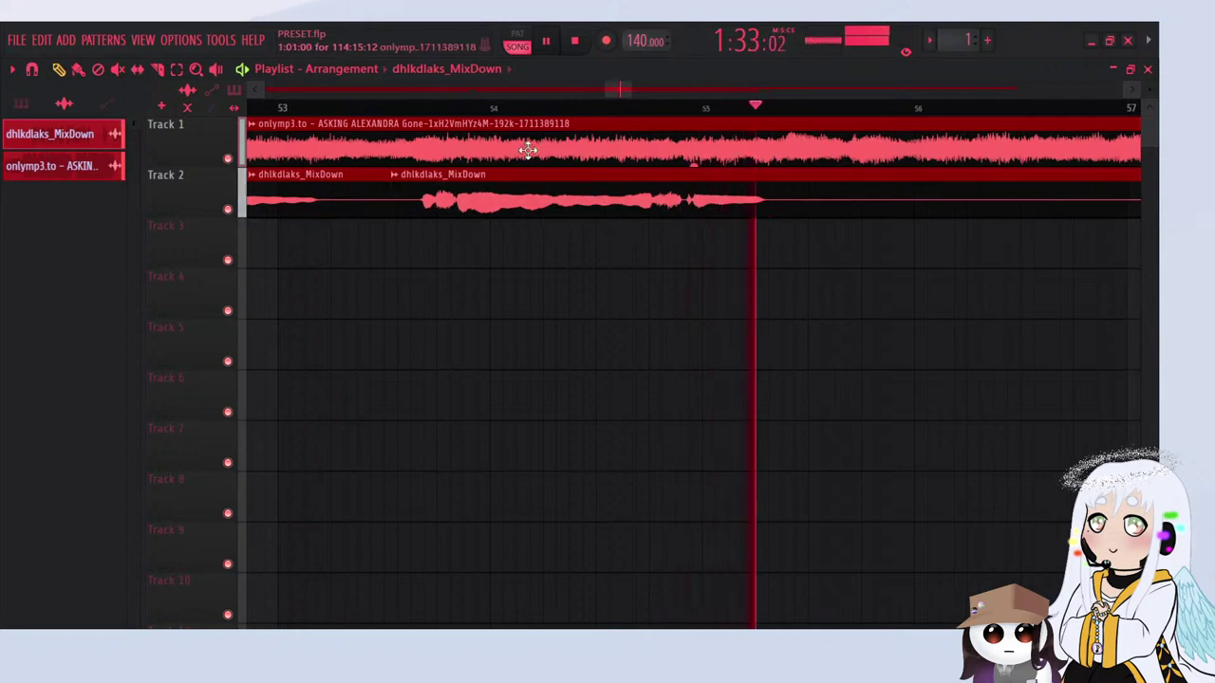
{"action": "left_click", "coordinate": [407, 108]}
{"action": "scroll", "coordinate": [438, 179], "scroll_direction": "up", "scroll_amount": 1}
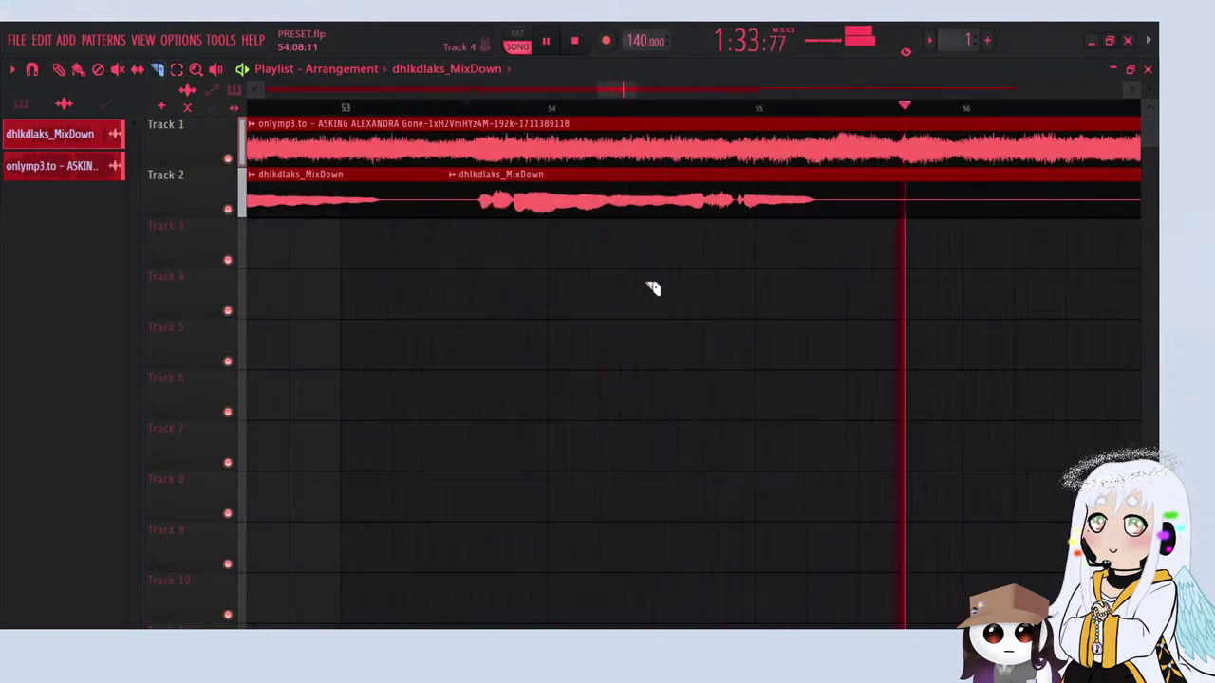
Step: Split the vocal clips on track 2 at about bar 45 and just after bar 56
{"action": "scroll", "coordinate": [759, 290], "scroll_direction": "down", "scroll_amount": 6}
{"action": "left_click", "coordinate": [513, 108]}
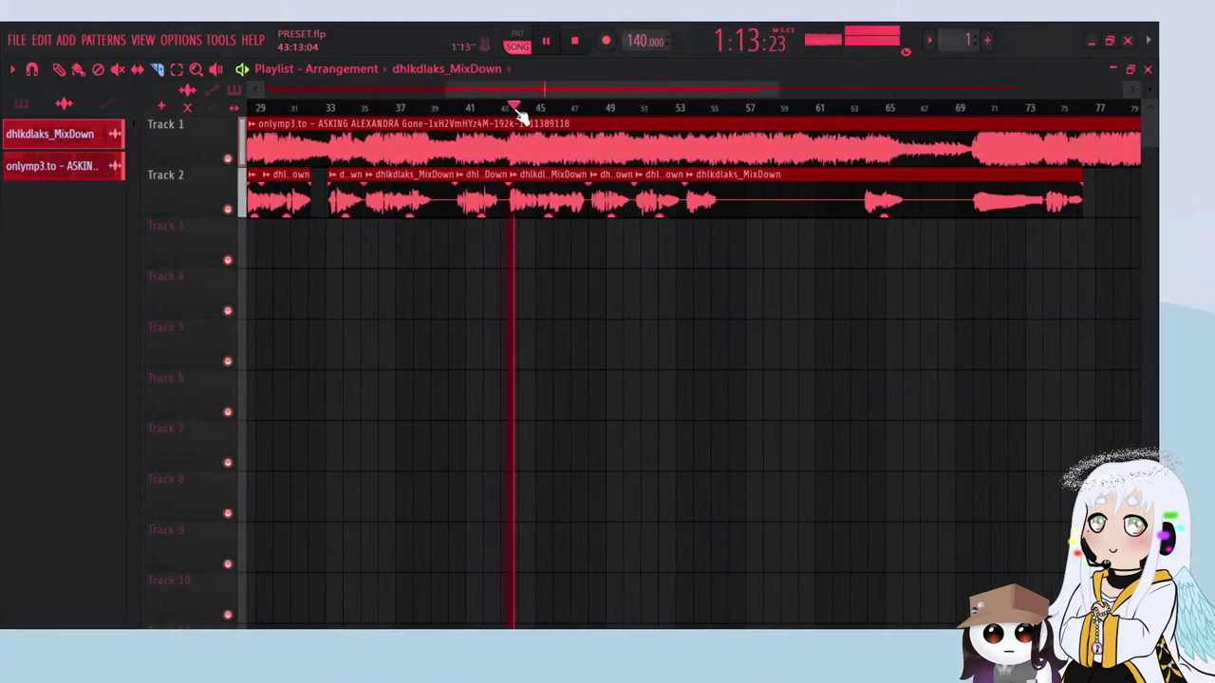
{"action": "scroll", "coordinate": [522, 212], "scroll_direction": "up", "scroll_amount": 6}
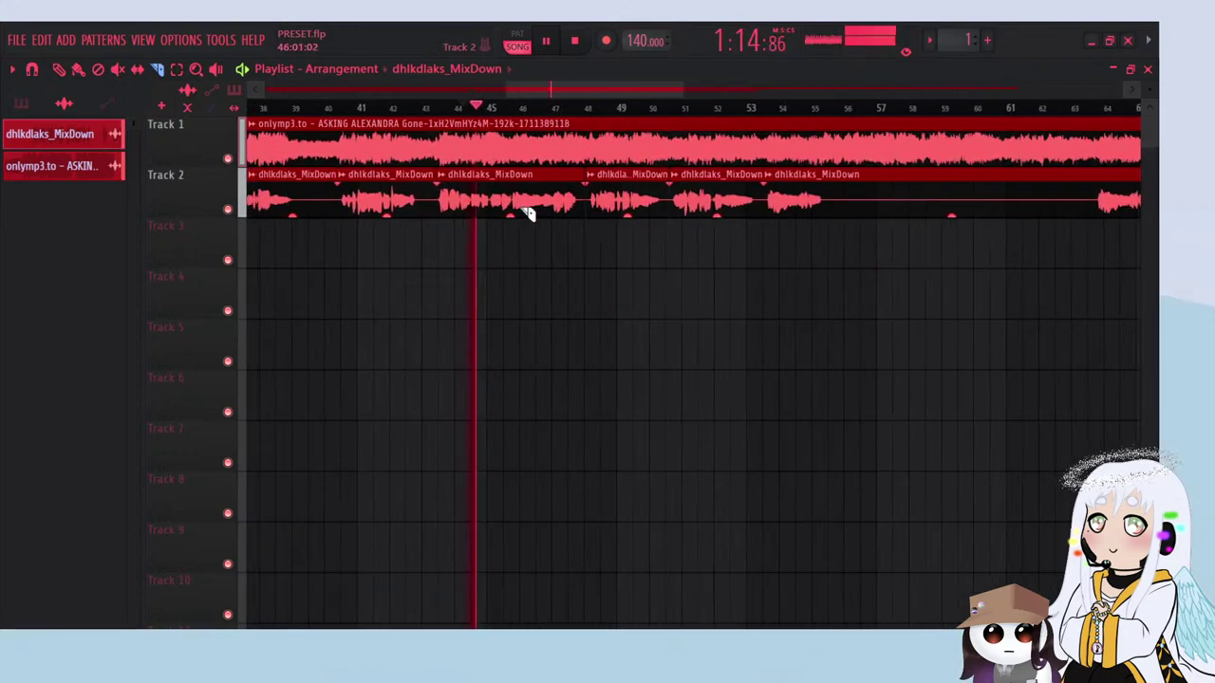
{"action": "left_click_drag", "start_coordinate": [539, 172], "coordinate": [537, 169]}
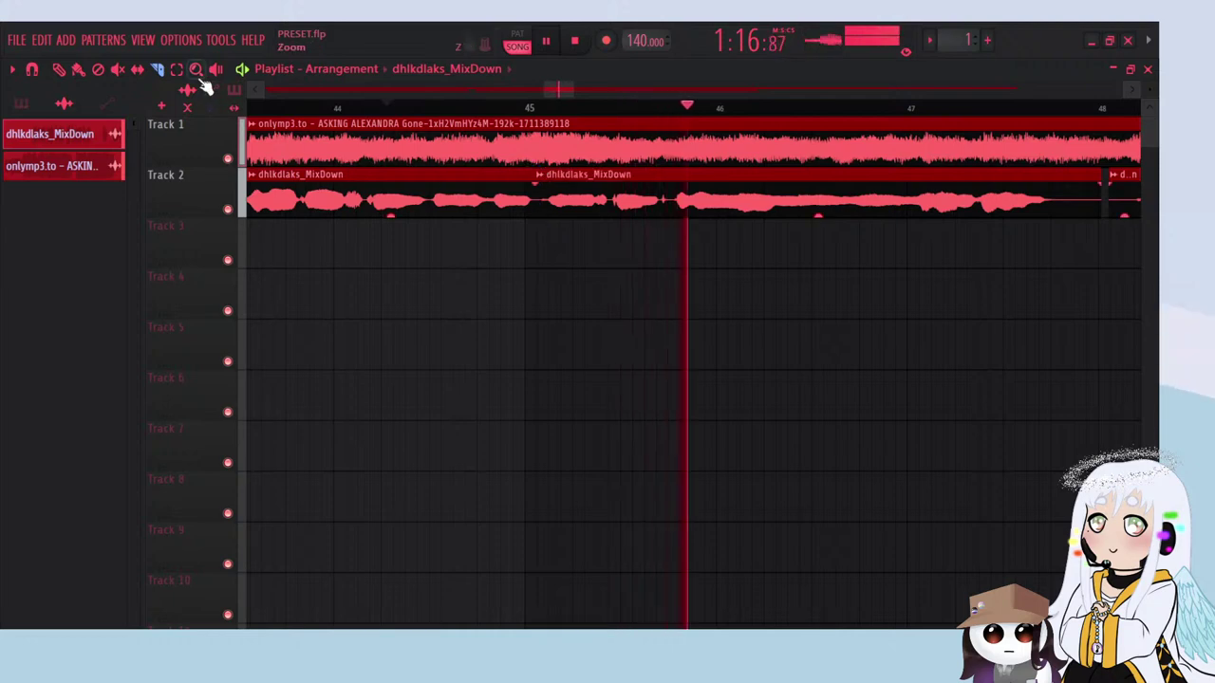
{"action": "left_click", "coordinate": [177, 71]}
{"action": "scroll", "coordinate": [113, 212], "scroll_direction": "down", "scroll_amount": 4}
{"action": "scroll", "coordinate": [389, 258], "scroll_direction": "down", "scroll_amount": 1}
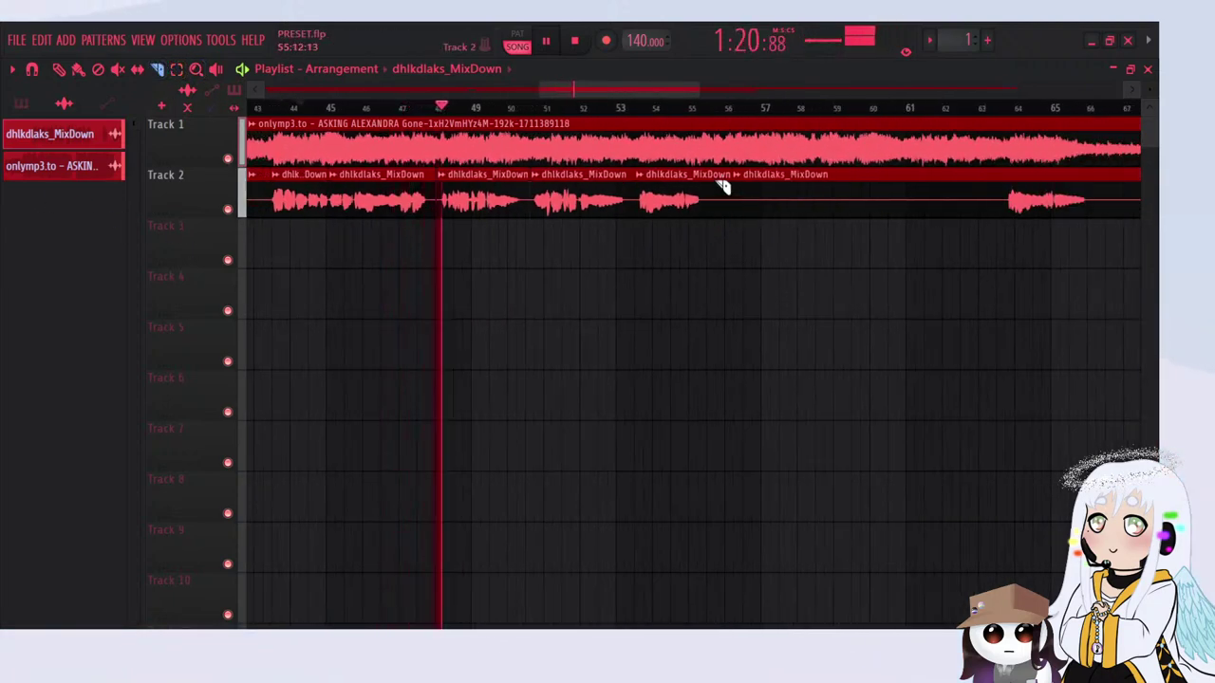
Step: Duplicate the three track 2 vocal clips spanning bars 45 to 53 onto track 3, starting at about bar 55, and play them back
{"action": "left_click_drag", "start_coordinate": [572, 232], "coordinate": [733, 225]}
{"action": "left_click", "coordinate": [138, 70]}
{"action": "left_click_drag", "start_coordinate": [694, 185], "coordinate": [670, 238]}
{"action": "left_click", "coordinate": [680, 109]}
{"action": "scroll", "coordinate": [694, 263], "scroll_direction": "up", "scroll_amount": 4}
{"action": "scroll", "coordinate": [668, 246], "scroll_direction": "up", "scroll_amount": 2}
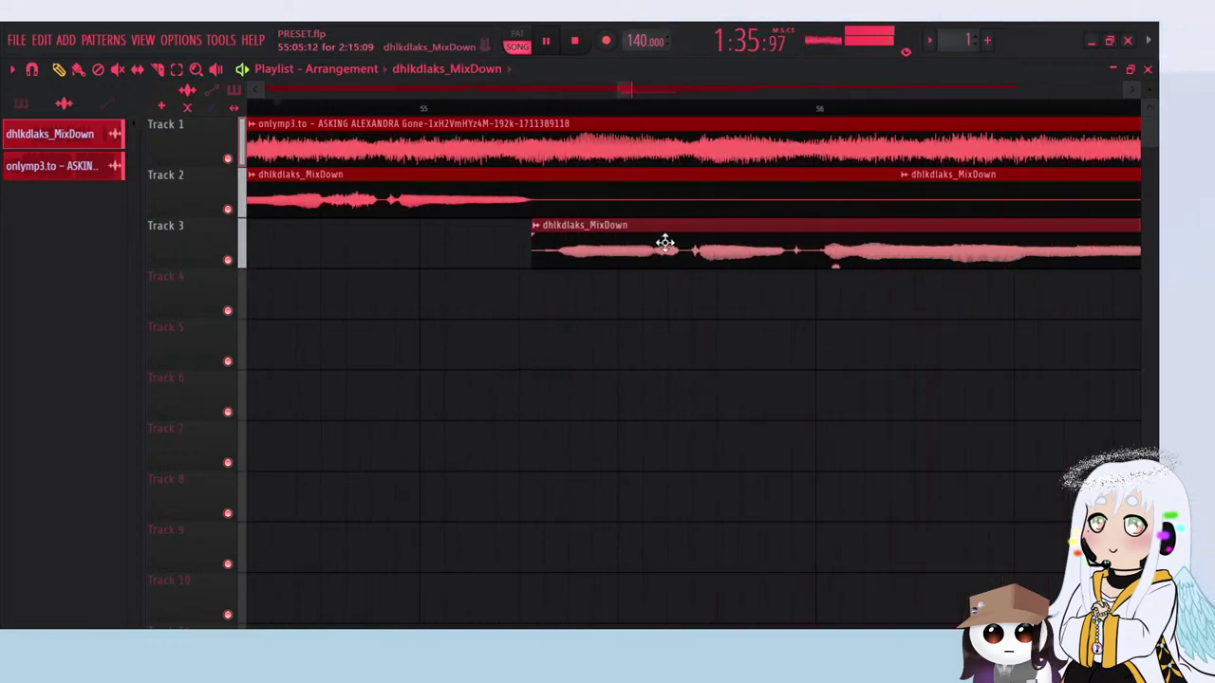
{"action": "scroll", "coordinate": [309, 302], "scroll_direction": "down", "scroll_amount": 6}
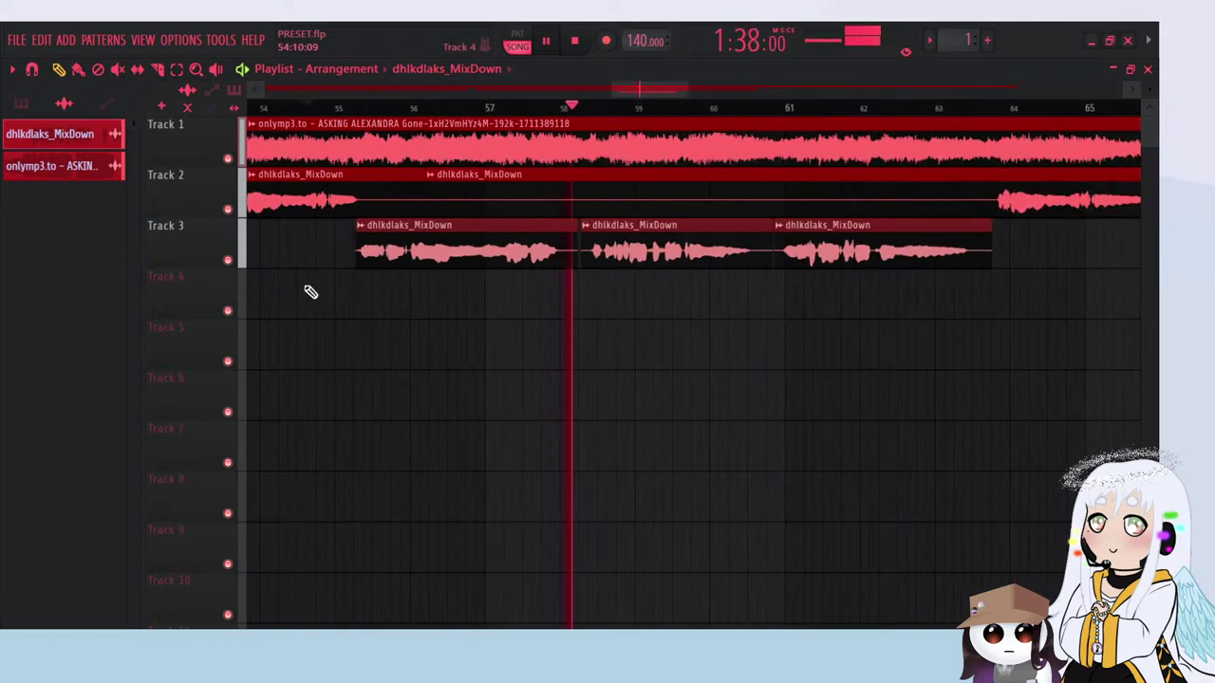
{"action": "scroll", "coordinate": [627, 282], "scroll_direction": "up", "scroll_amount": 6}
{"action": "scroll", "coordinate": [273, 326], "scroll_direction": "down", "scroll_amount": 7}
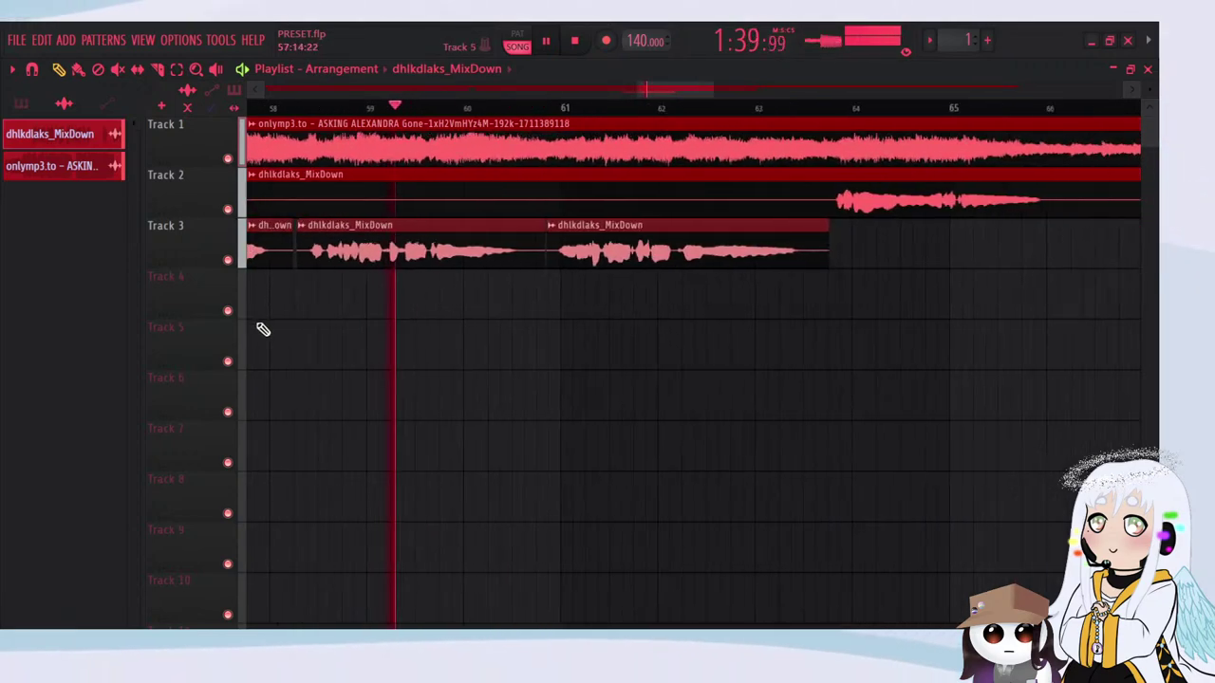
{"action": "left_click", "coordinate": [568, 398]}
{"action": "right_click", "coordinate": [599, 346]}
{"action": "right_click", "coordinate": [601, 380]}
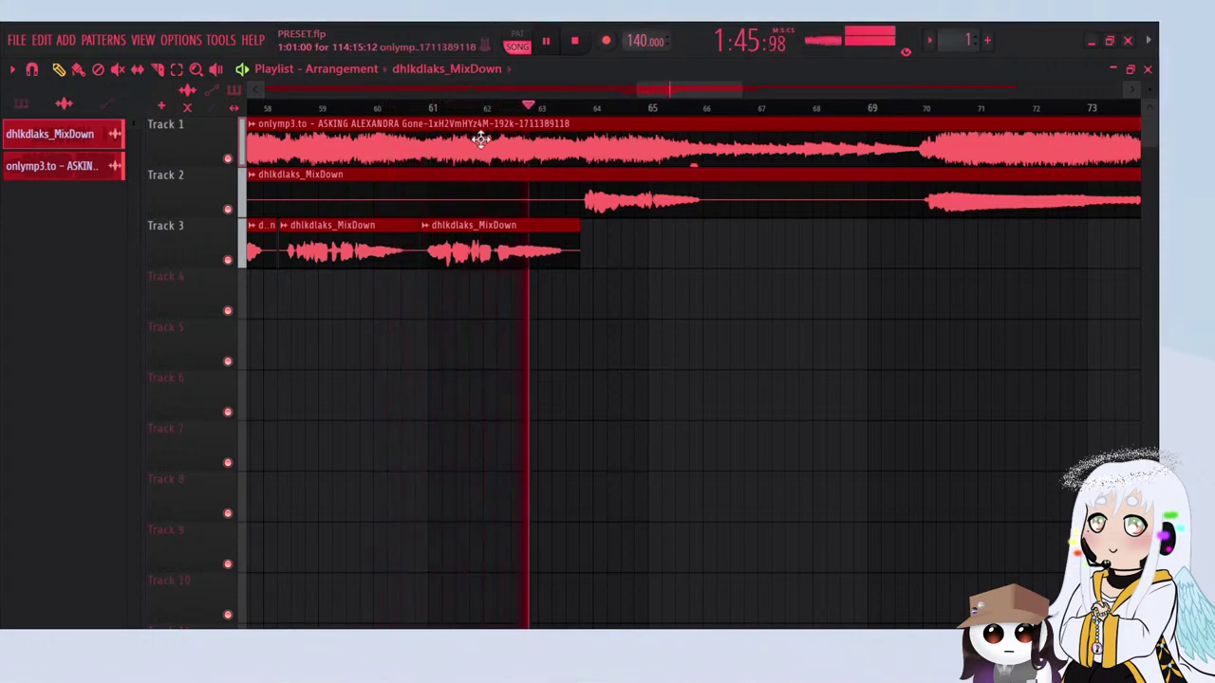
Step: Play back the last vocal section on track 2, restarting from about bar 69, and check it against the song
{"action": "scroll", "coordinate": [597, 331], "scroll_direction": "up", "scroll_amount": 3}
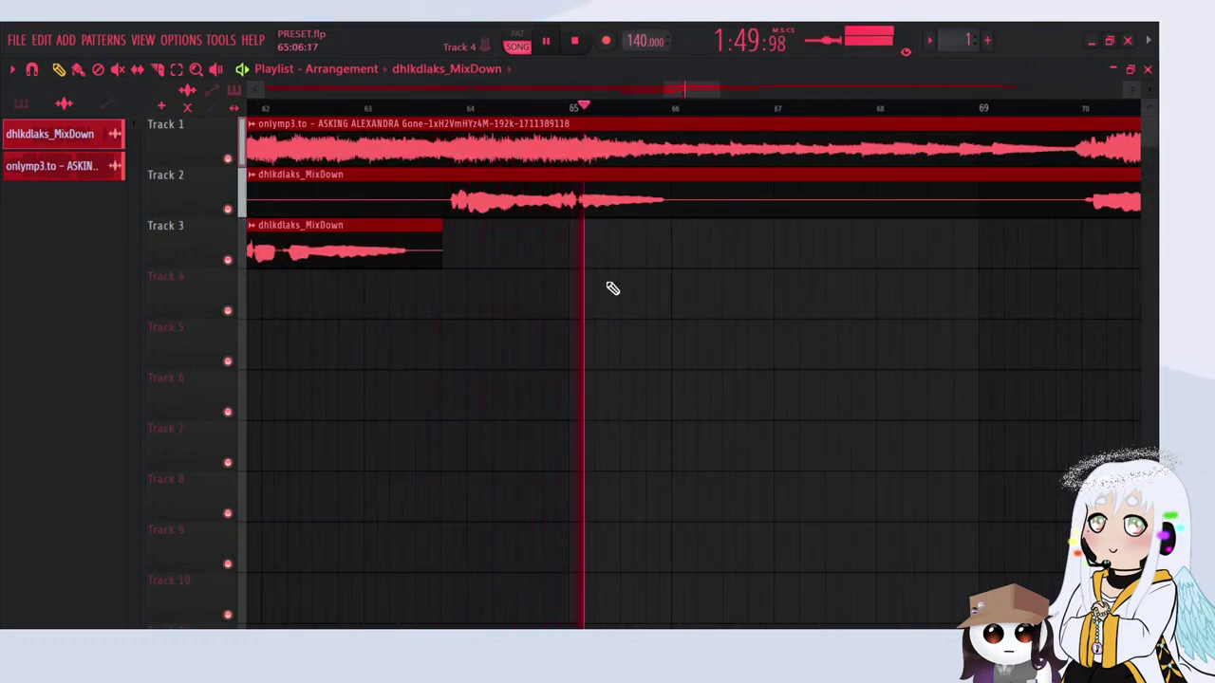
{"action": "scroll", "coordinate": [238, 350], "scroll_direction": "down", "scroll_amount": 3}
{"action": "scroll", "coordinate": [749, 291], "scroll_direction": "up", "scroll_amount": 2}
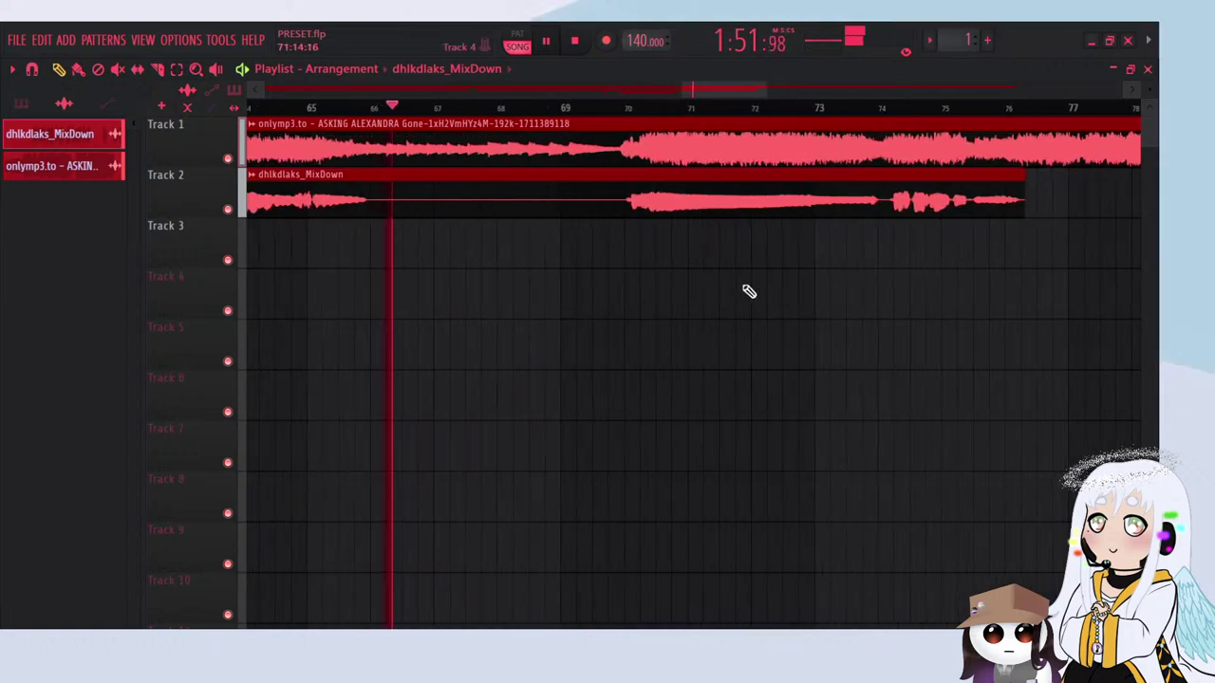
{"action": "left_click", "coordinate": [596, 108]}
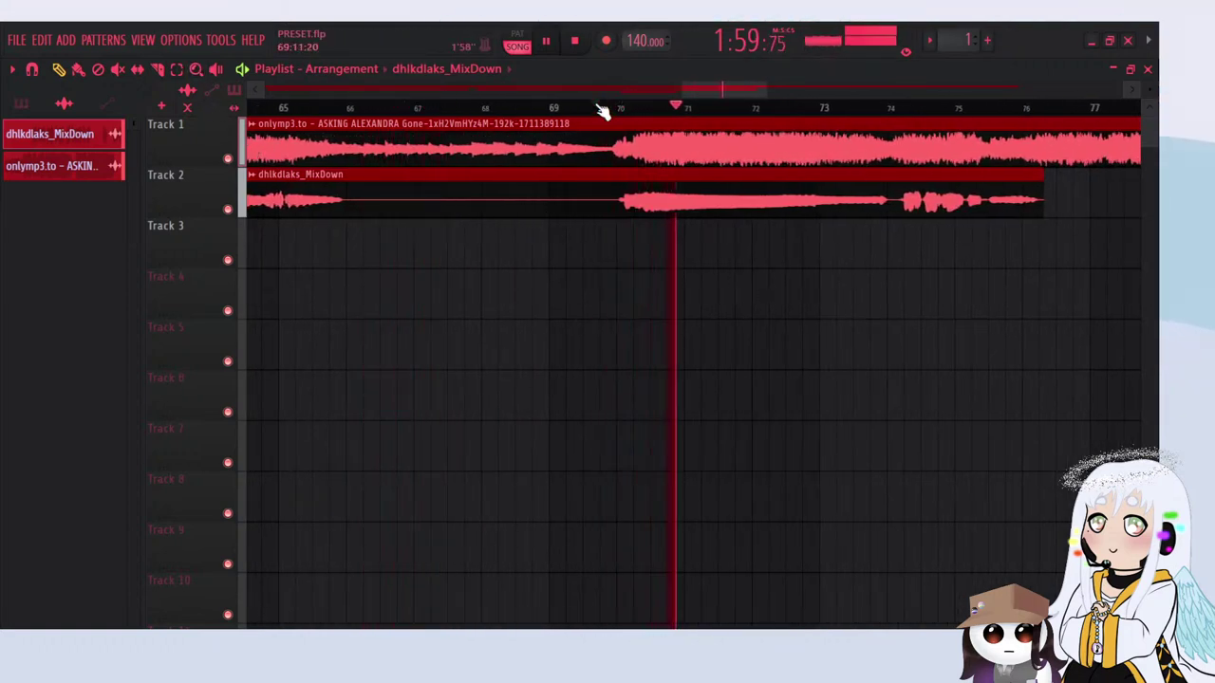
{"action": "scroll", "coordinate": [556, 306], "scroll_direction": "down", "scroll_amount": 1}
{"action": "scroll", "coordinate": [556, 305], "scroll_direction": "up", "scroll_amount": 1}
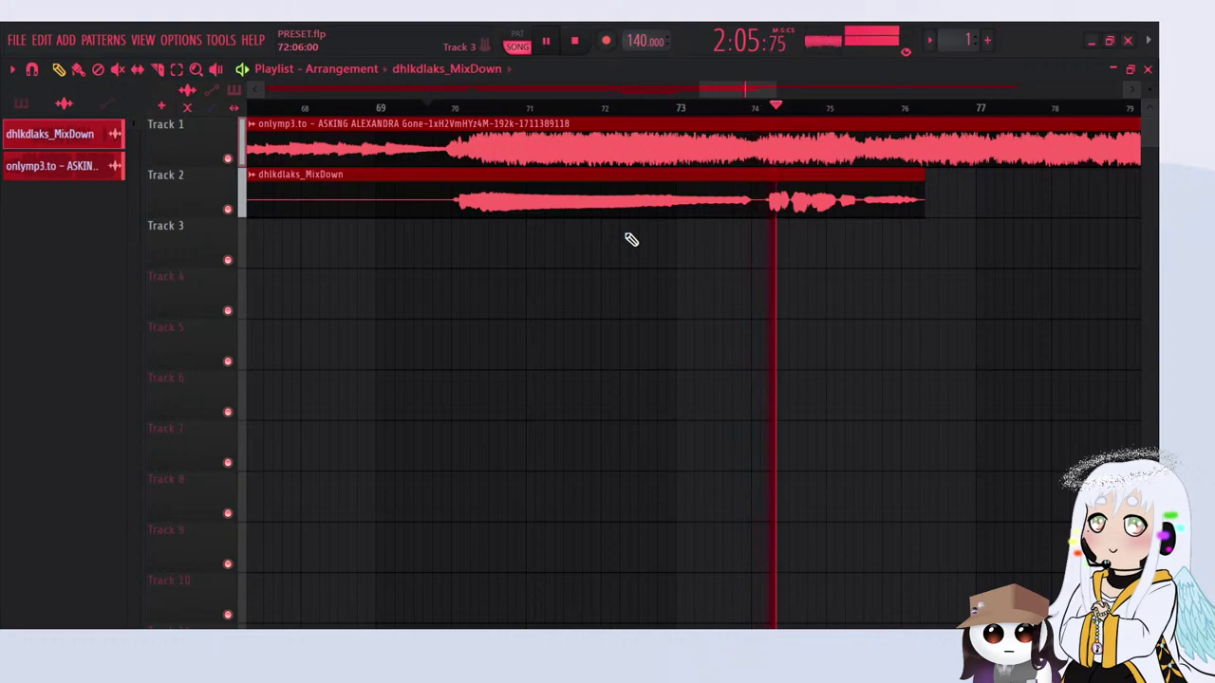
{"action": "scroll", "coordinate": [749, 318], "scroll_direction": "down", "scroll_amount": 1}
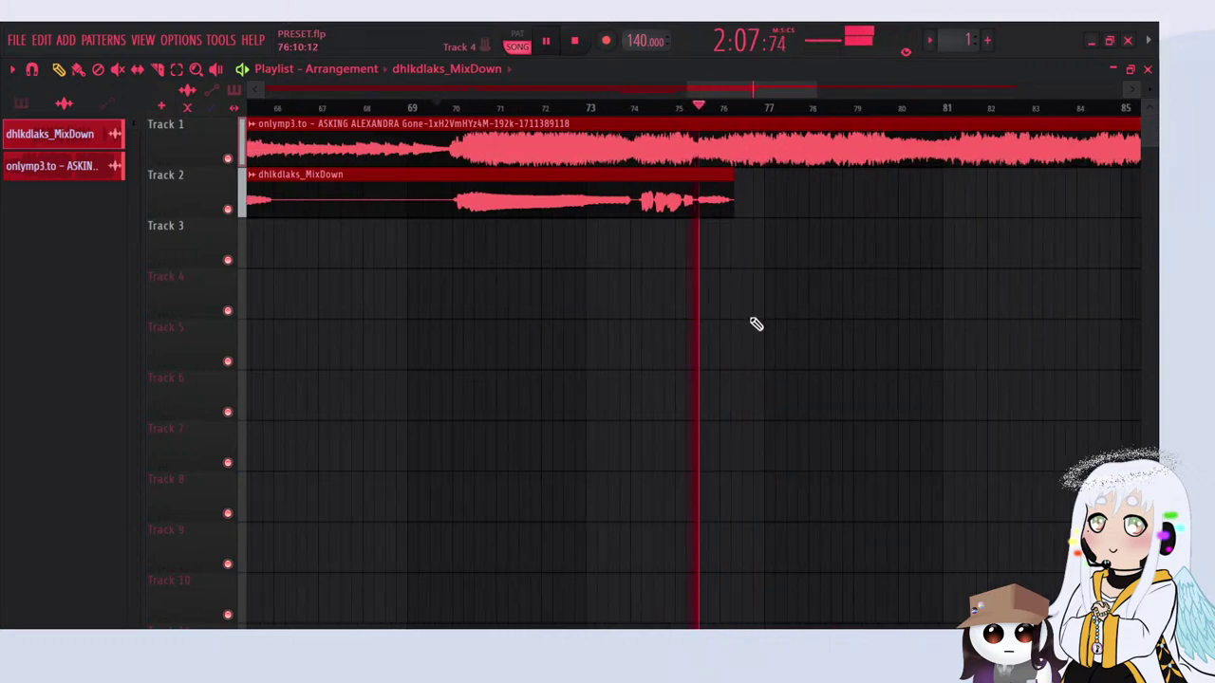
{"action": "scroll", "coordinate": [757, 321], "scroll_direction": "up", "scroll_amount": 1}
{"action": "scroll", "coordinate": [952, 297], "scroll_direction": "down", "scroll_amount": 1}
{"action": "scroll", "coordinate": [949, 295], "scroll_direction": "down", "scroll_amount": 5}
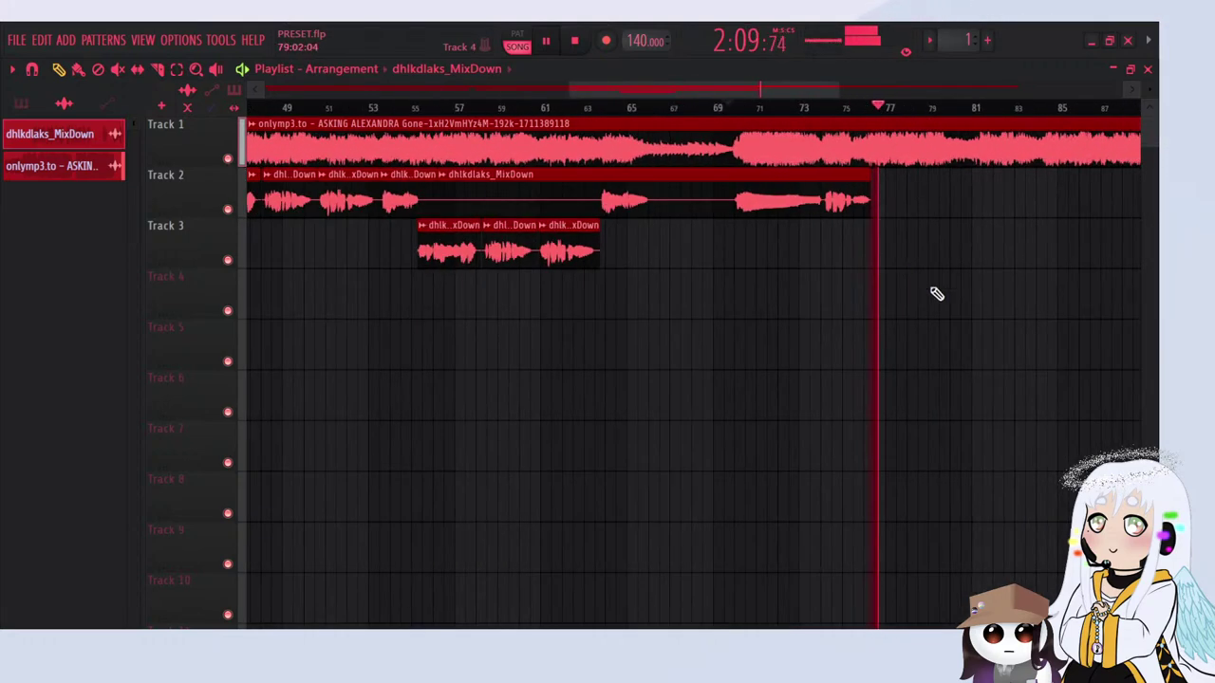
{"action": "scroll", "coordinate": [987, 304], "scroll_direction": "down", "scroll_amount": 3}
{"action": "scroll", "coordinate": [697, 274], "scroll_direction": "up", "scroll_amount": 2}
Step: Play from about bar 35 to find the repeated section, and split the last track 2 vocal clip just before bar 69
{"action": "left_click", "coordinate": [323, 110]}
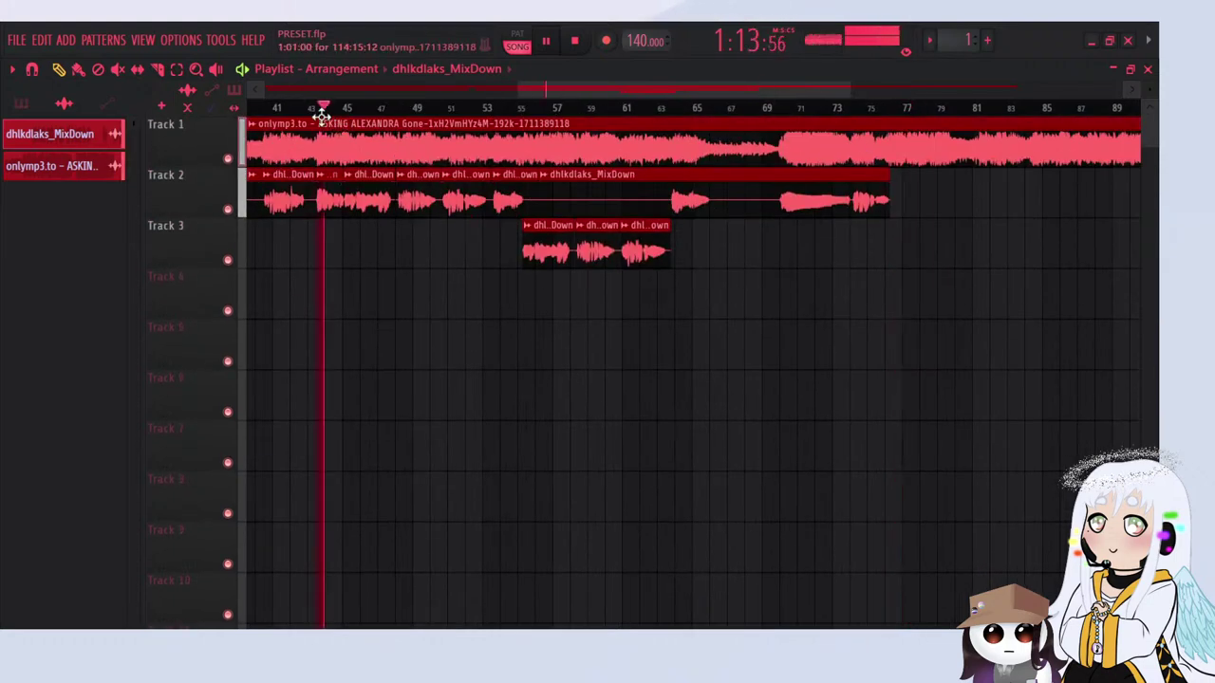
{"action": "scroll", "coordinate": [334, 111], "scroll_direction": "down", "scroll_amount": 2}
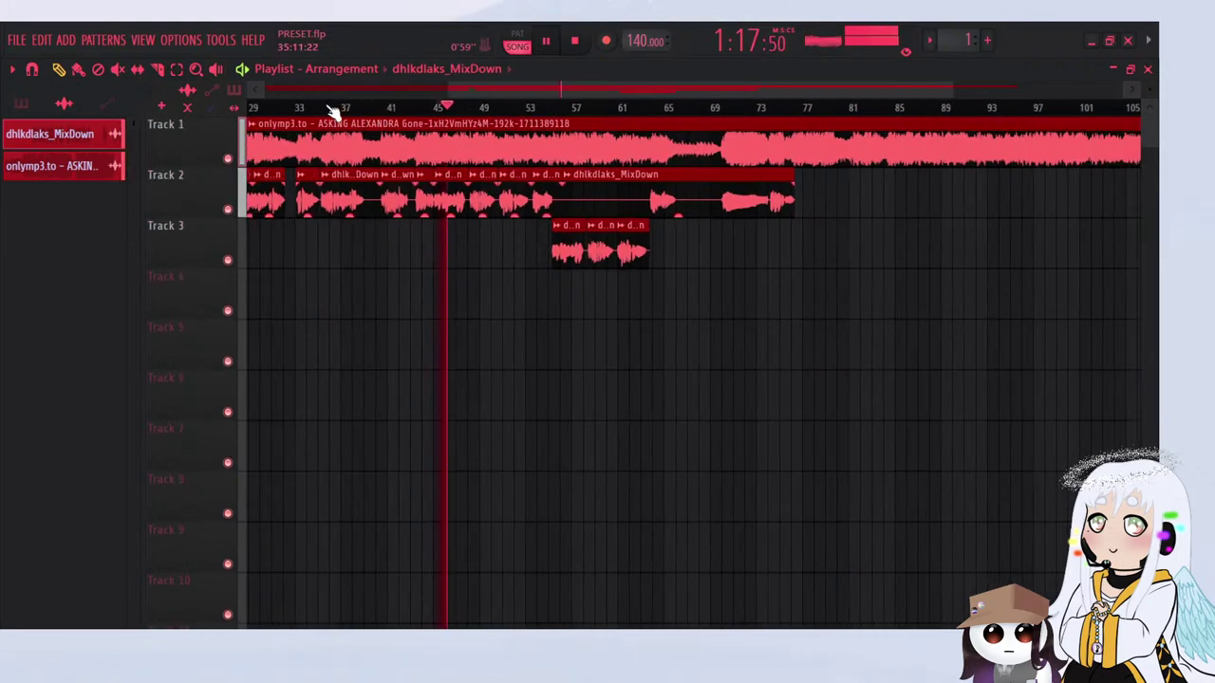
{"action": "scroll", "coordinate": [314, 111], "scroll_direction": "up", "scroll_amount": 2}
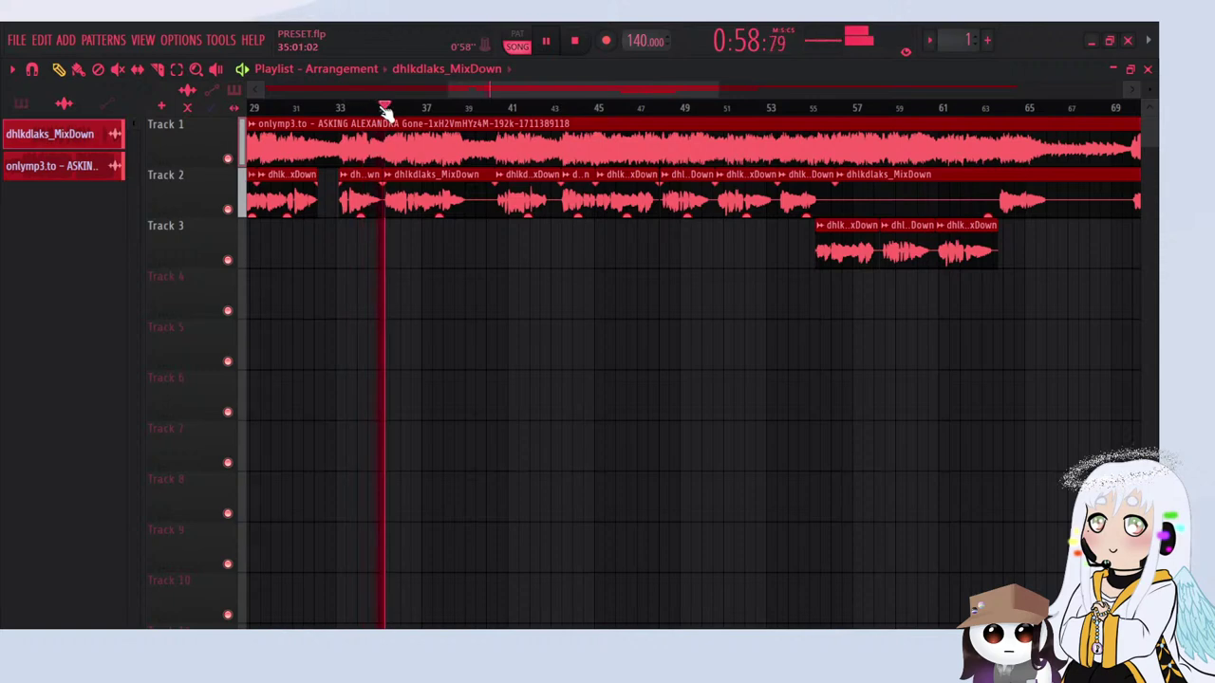
{"action": "scroll", "coordinate": [1025, 265], "scroll_direction": "down", "scroll_amount": 2}
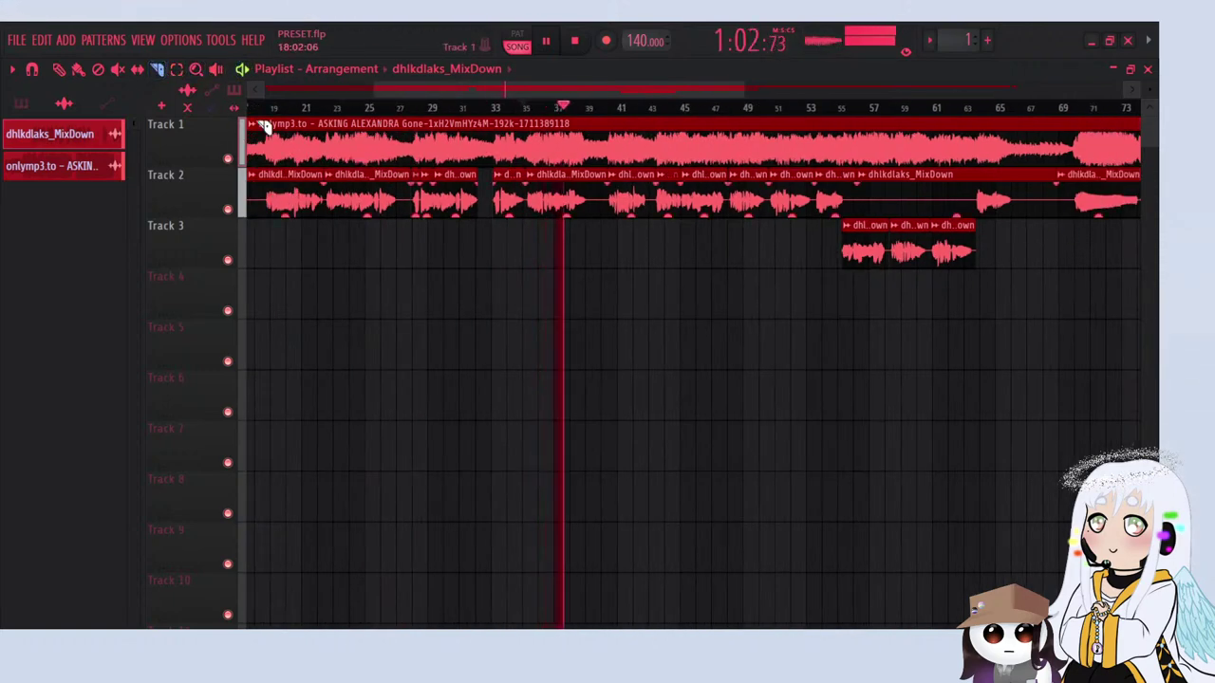
Step: Duplicate the vocal clips between bars 33 and 69 onto tracks 3 and 4, starting at about bar 79
{"action": "left_click", "coordinate": [176, 69]}
{"action": "mouse_move", "coordinate": [983, 313]}
{"action": "left_mouse_down"}
{"action": "mouse_move", "coordinate": [825, 242]}
{"action": "mouse_move", "coordinate": [534, 182]}
{"action": "mouse_move", "coordinate": [496, 186]}
{"action": "mouse_move", "coordinate": [456, 219]}
{"action": "mouse_move", "coordinate": [627, 277]}
{"action": "mouse_move", "coordinate": [793, 270]}
{"action": "left_mouse_up"}
{"action": "scroll", "coordinate": [271, 226], "scroll_direction": "down", "scroll_amount": 3}
{"action": "left_click", "coordinate": [61, 73]}
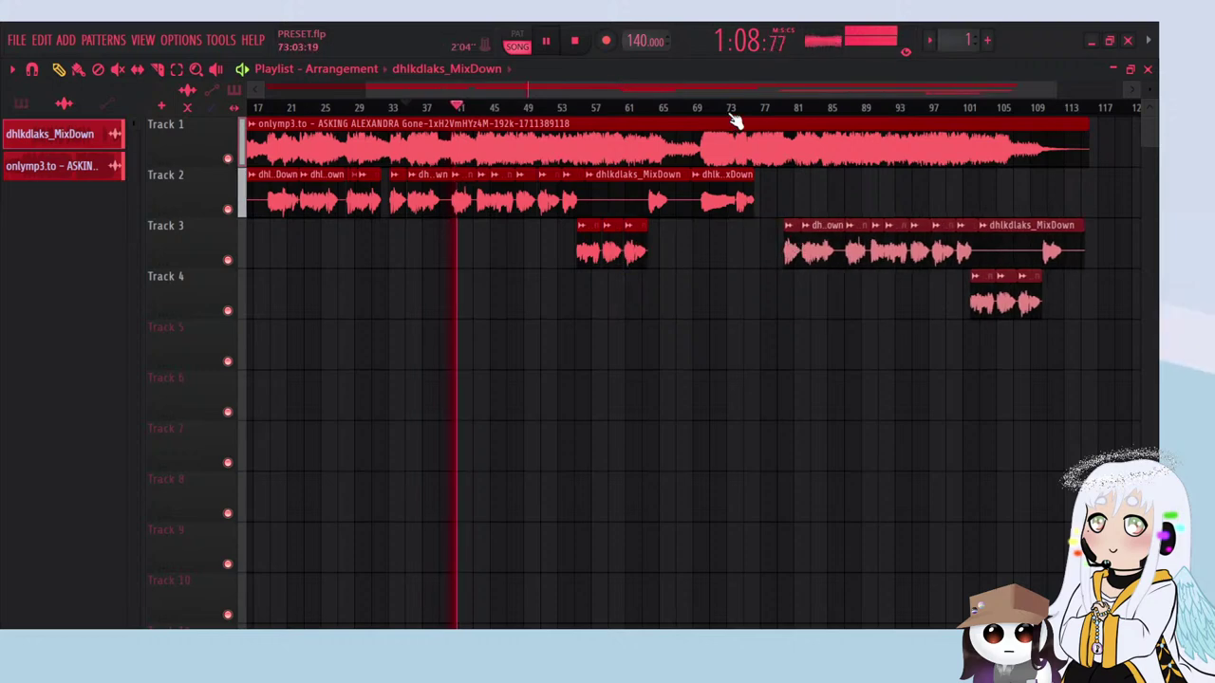
Step: Move the duplicated section earlier so its second clip starts just after bar 76, and delete the short clip leading it
{"action": "left_click", "coordinate": [737, 110]}
{"action": "scroll", "coordinate": [797, 249], "scroll_direction": "up", "scroll_amount": 4}
{"action": "scroll", "coordinate": [740, 271], "scroll_direction": "up", "scroll_amount": 2}
{"action": "left_click_drag", "start_coordinate": [736, 243], "coordinate": [310, 257]}
{"action": "scroll", "coordinate": [520, 246], "scroll_direction": "up", "scroll_amount": 5}
{"action": "left_click_drag", "start_coordinate": [732, 267], "coordinate": [568, 254]}
{"action": "right_click", "coordinate": [412, 246]}
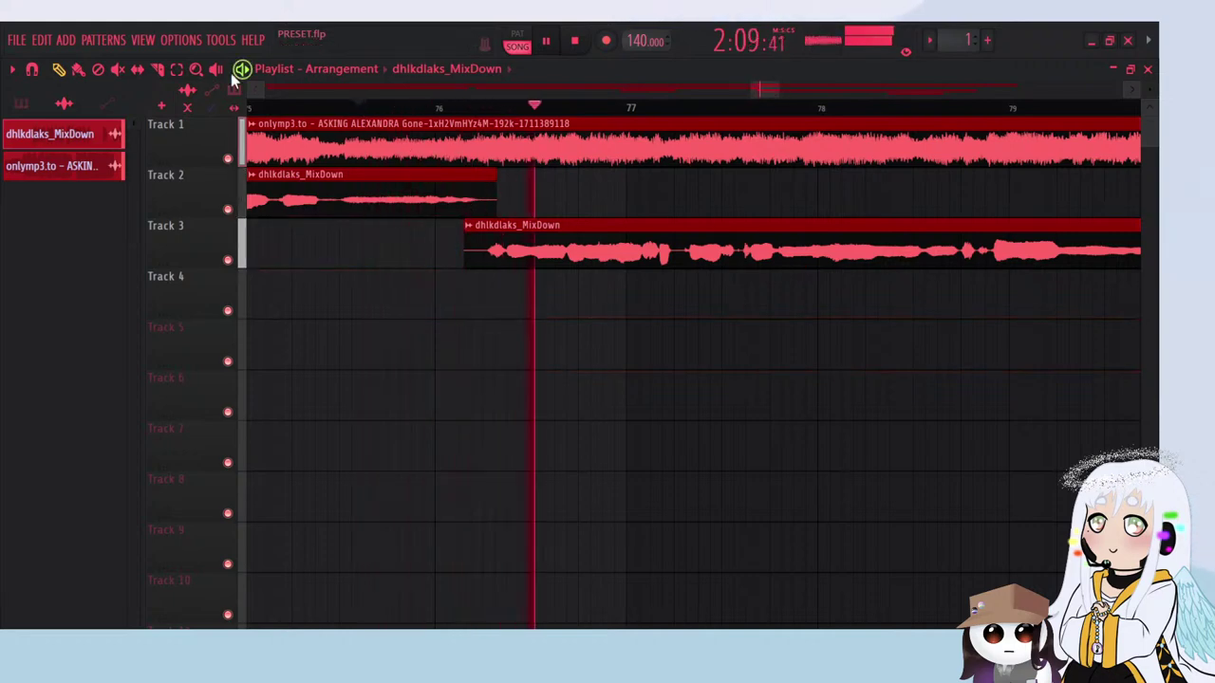
Step: Reselect the duplicated vocal clips on tracks 3 and 4, nudge them slightly earlier, and play from bar 76
{"action": "scroll", "coordinate": [447, 285], "scroll_direction": "down", "scroll_amount": 6}
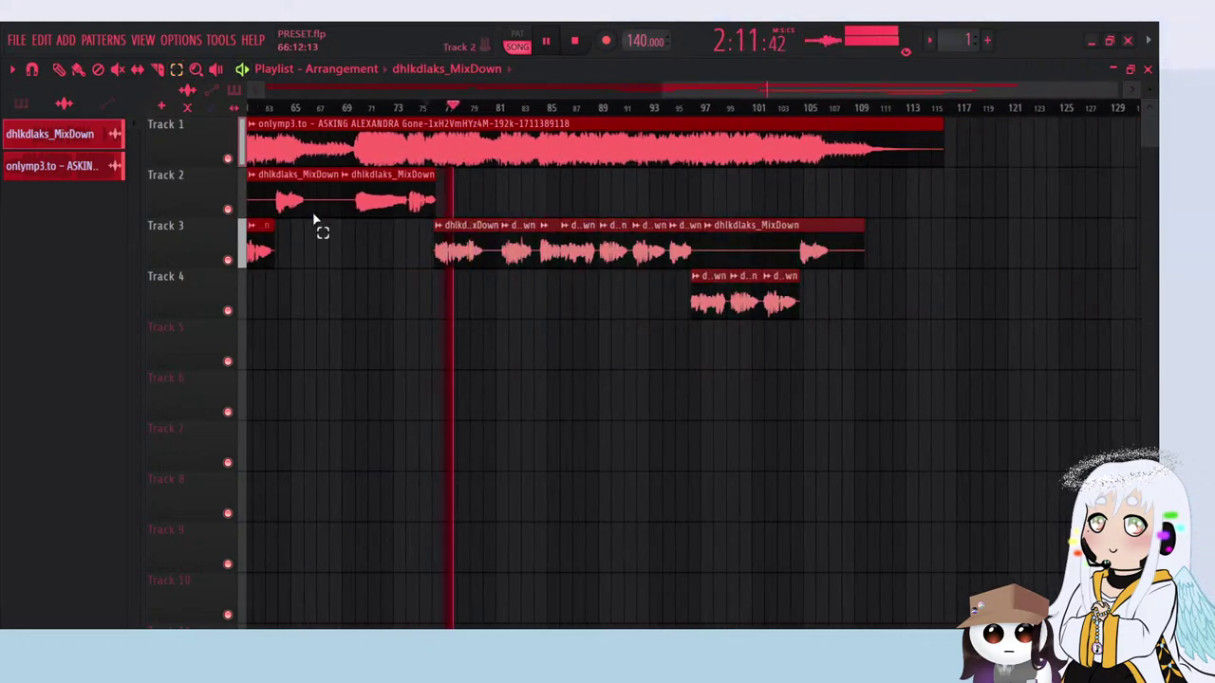
{"action": "scroll", "coordinate": [528, 269], "scroll_direction": "up", "scroll_amount": 6}
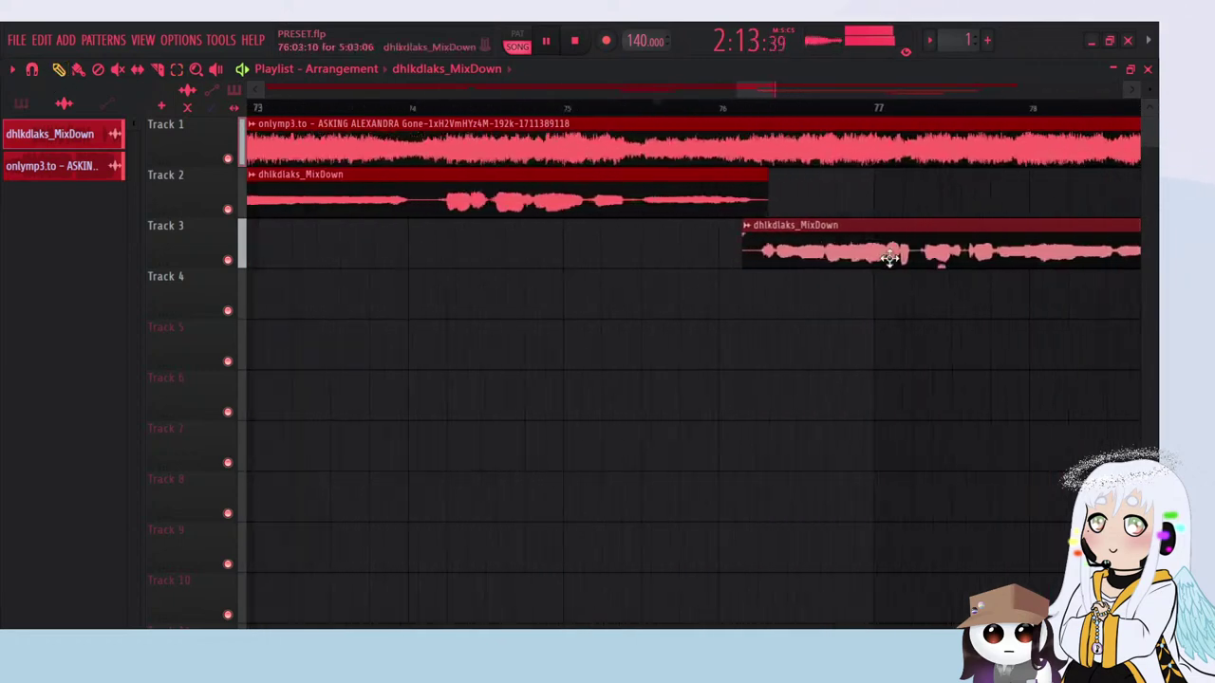
{"action": "scroll", "coordinate": [740, 286], "scroll_direction": "down", "scroll_amount": 2}
{"action": "scroll", "coordinate": [672, 306], "scroll_direction": "up", "scroll_amount": 2}
{"action": "left_click", "coordinate": [446, 108]}
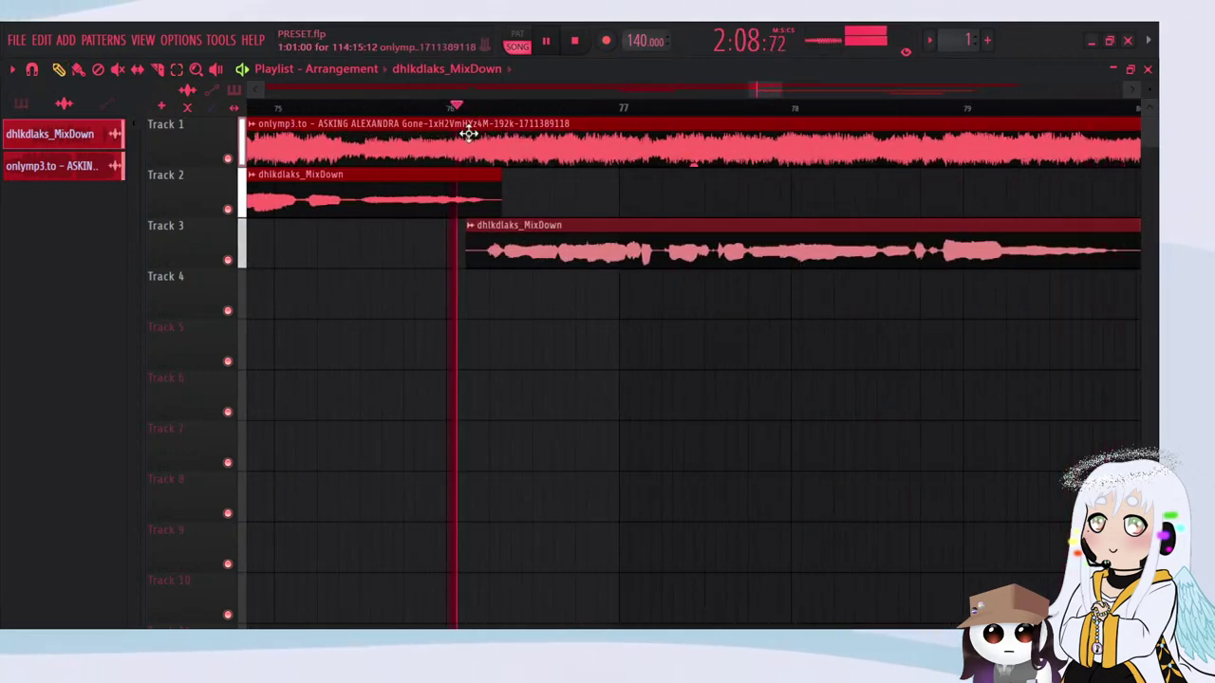
{"action": "scroll", "coordinate": [500, 234], "scroll_direction": "up", "scroll_amount": 2}
{"action": "scroll", "coordinate": [500, 234], "scroll_direction": "up", "scroll_amount": 1}
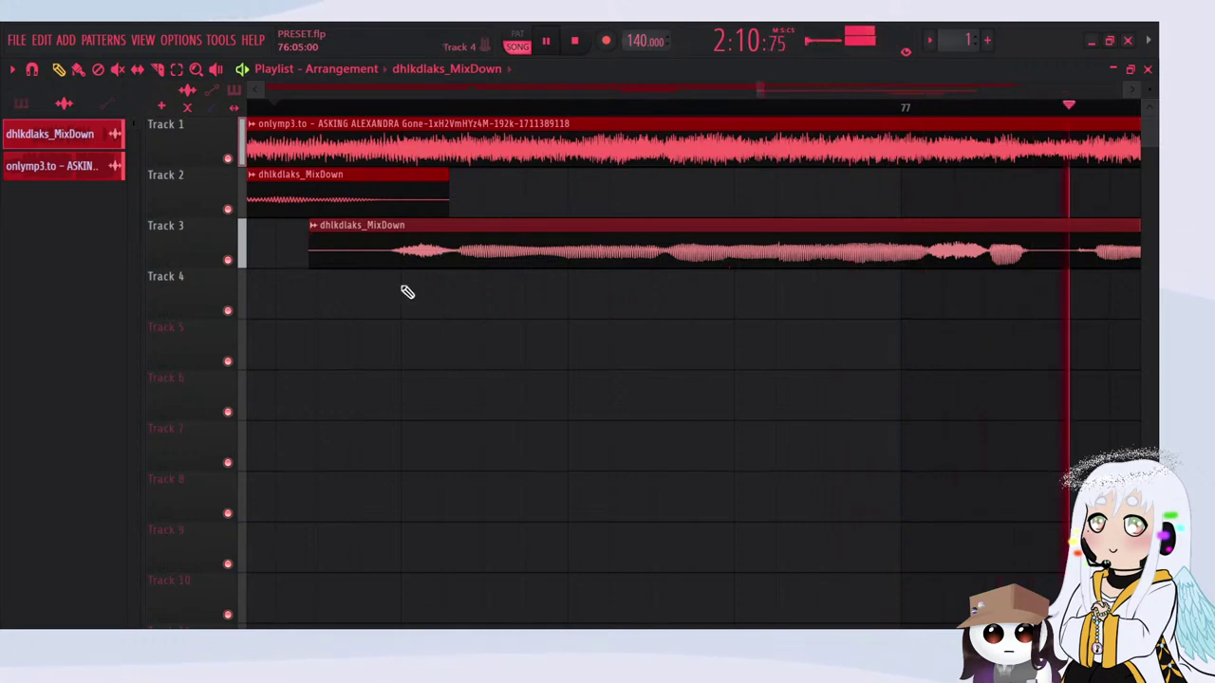
{"action": "scroll", "coordinate": [242, 332], "scroll_direction": "down", "scroll_amount": 3}
{"action": "scroll", "coordinate": [237, 347], "scroll_direction": "down", "scroll_amount": 2}
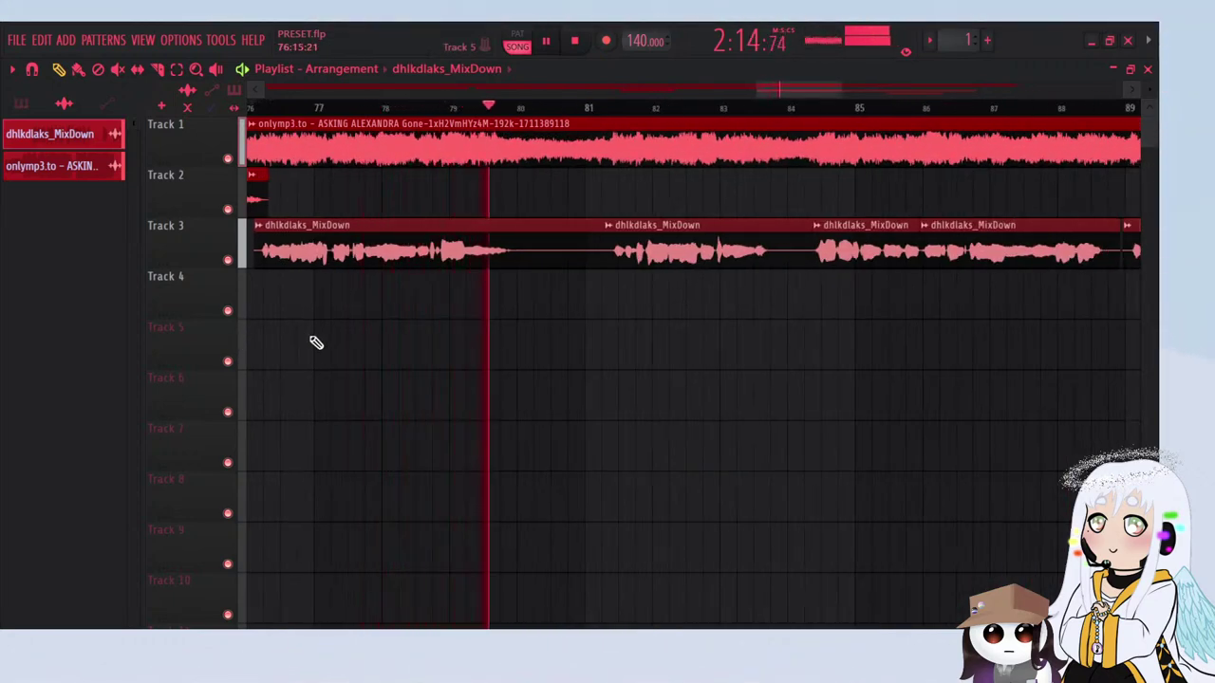
Step: Play the duplicated vocals from about bar 81 to check their timing, leaving no stray clip on track 8
{"action": "left_click", "coordinate": [610, 114]}
{"action": "scroll", "coordinate": [781, 471], "scroll_direction": "down", "scroll_amount": 2}
{"action": "scroll", "coordinate": [506, 472], "scroll_direction": "up", "scroll_amount": 3}
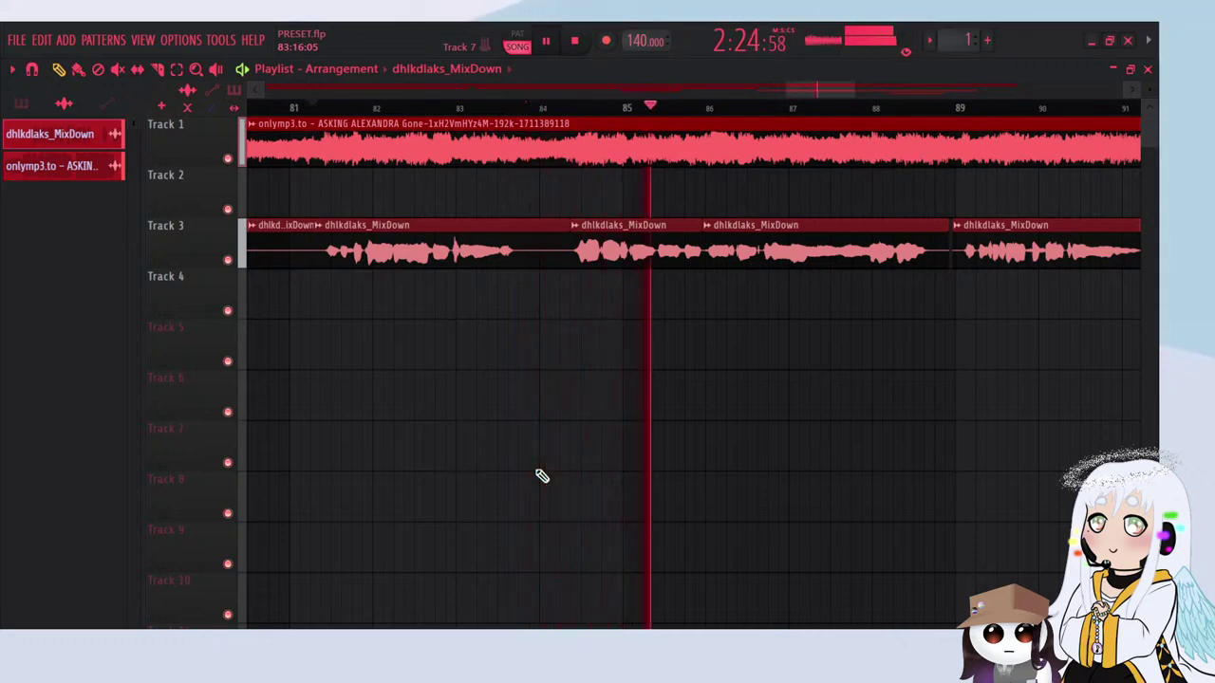
{"action": "scroll", "coordinate": [542, 475], "scroll_direction": "down", "scroll_amount": 2}
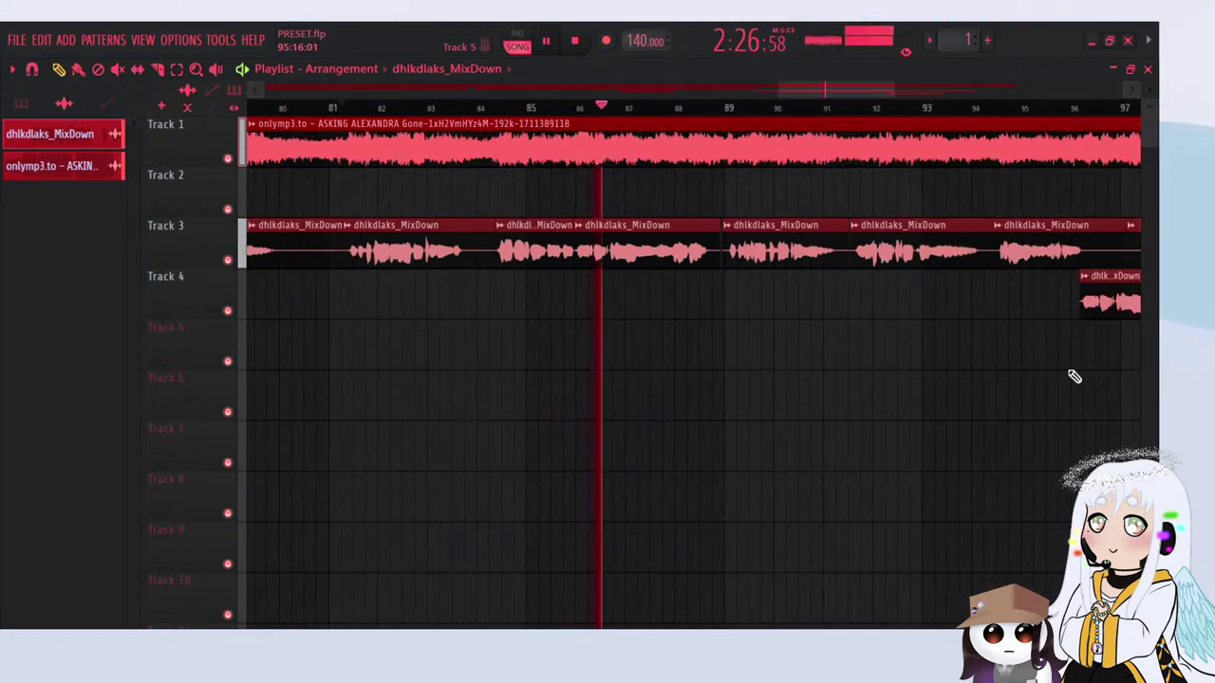
{"action": "scroll", "coordinate": [949, 427], "scroll_direction": "up", "scroll_amount": 3}
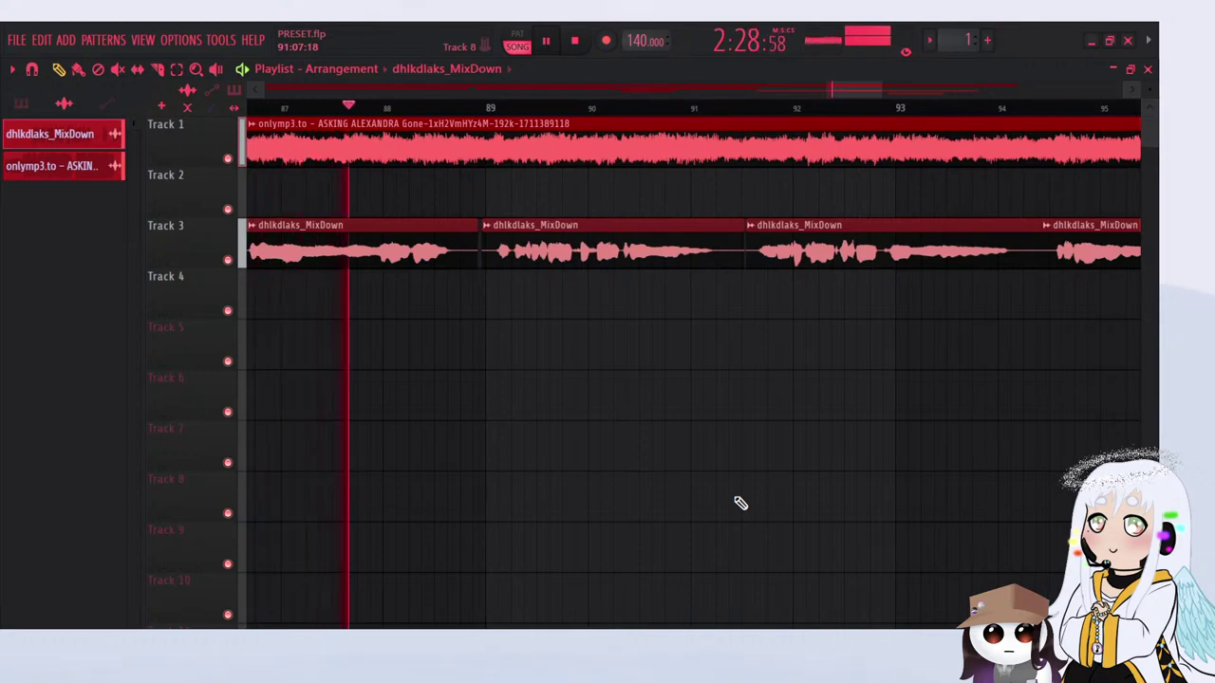
{"action": "left_click", "coordinate": [776, 499]}
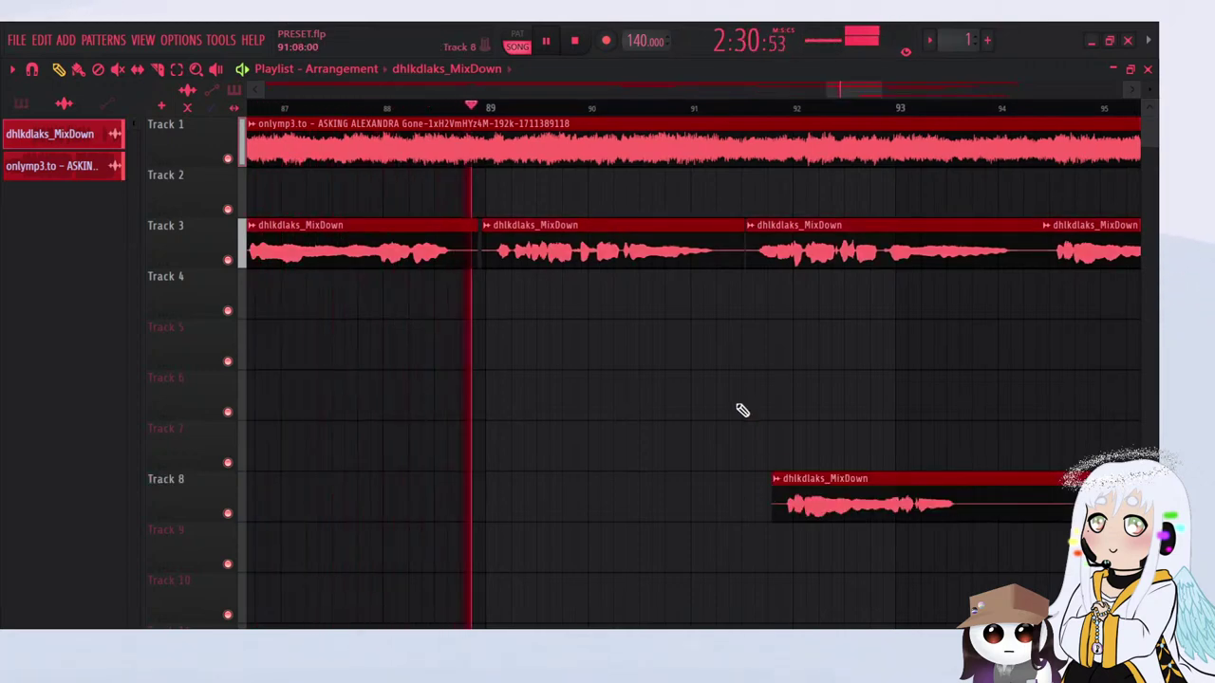
{"action": "right_click", "coordinate": [839, 476]}
Step: Replay the track 3 vocals from about bar 86 and check their alignment with the song
{"action": "scroll", "coordinate": [839, 474], "scroll_direction": "down", "scroll_amount": 2}
{"action": "scroll", "coordinate": [418, 313], "scroll_direction": "up", "scroll_amount": 4}
{"action": "scroll", "coordinate": [349, 232], "scroll_direction": "up", "scroll_amount": 1}
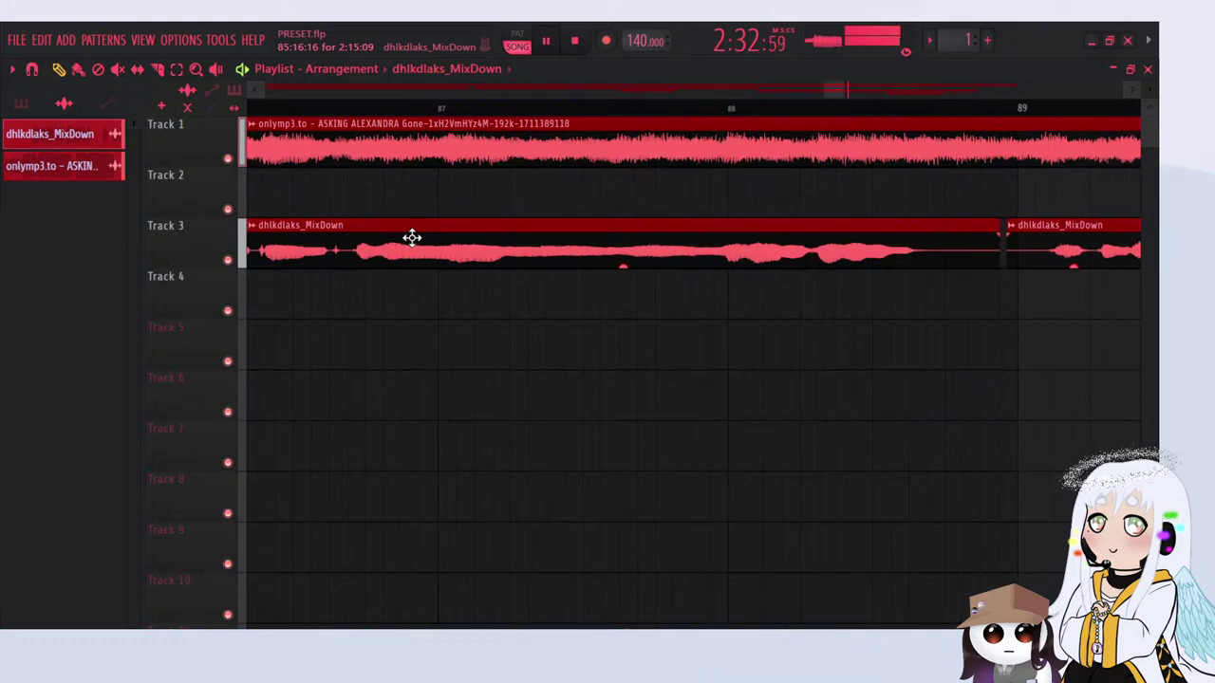
{"action": "scroll", "coordinate": [393, 227], "scroll_direction": "down", "scroll_amount": 2}
{"action": "left_click", "coordinate": [416, 110]}
{"action": "scroll", "coordinate": [488, 217], "scroll_direction": "up", "scroll_amount": 3}
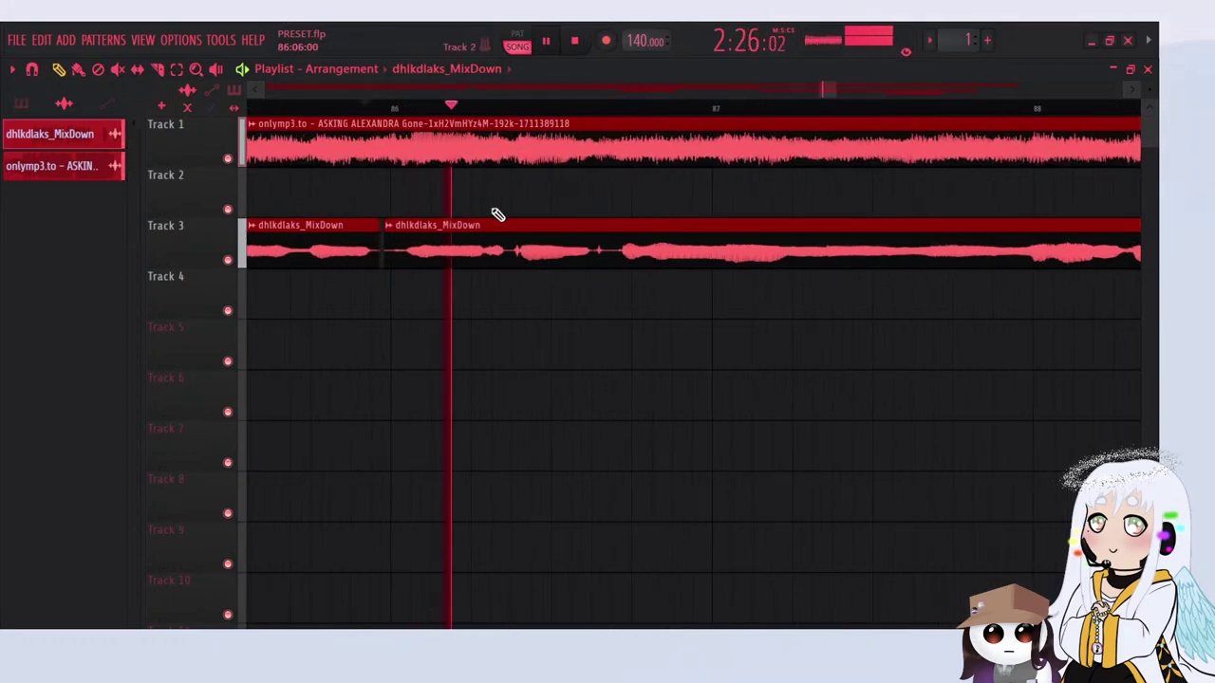
{"action": "scroll", "coordinate": [320, 275], "scroll_direction": "down", "scroll_amount": 3}
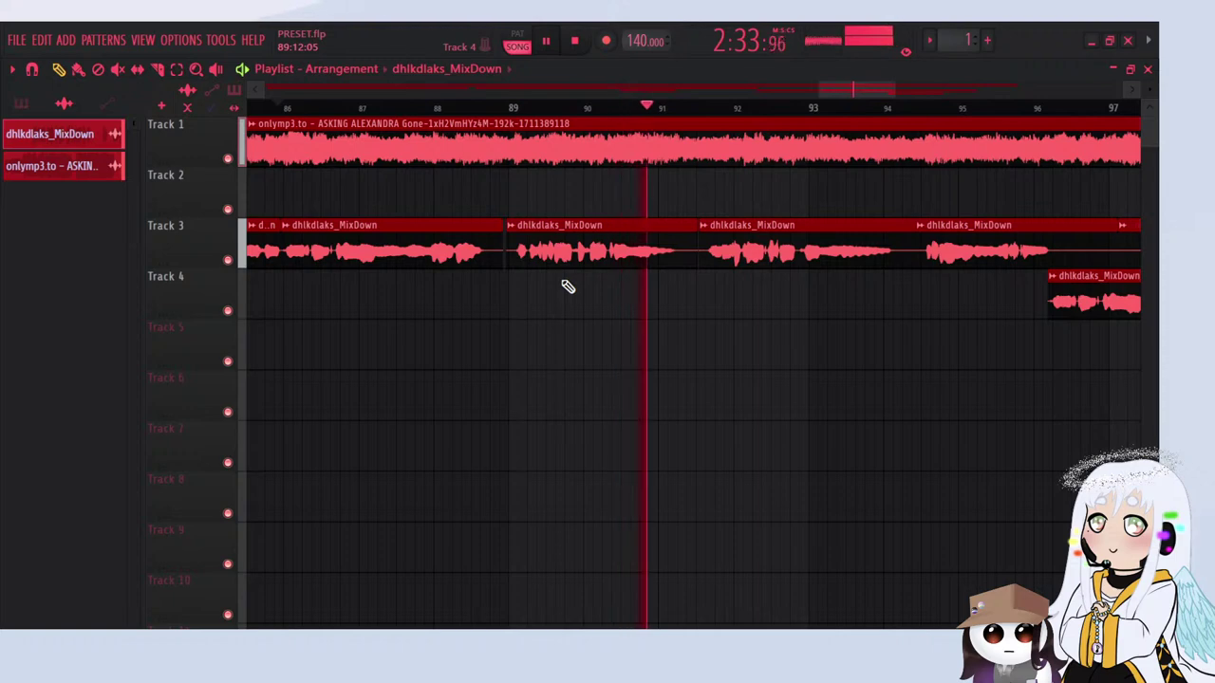
Step: Nudge the track 3 vocal clip that starts midway through bar 91 slightly earlier
{"action": "scroll", "coordinate": [732, 426], "scroll_direction": "up", "scroll_amount": 3}
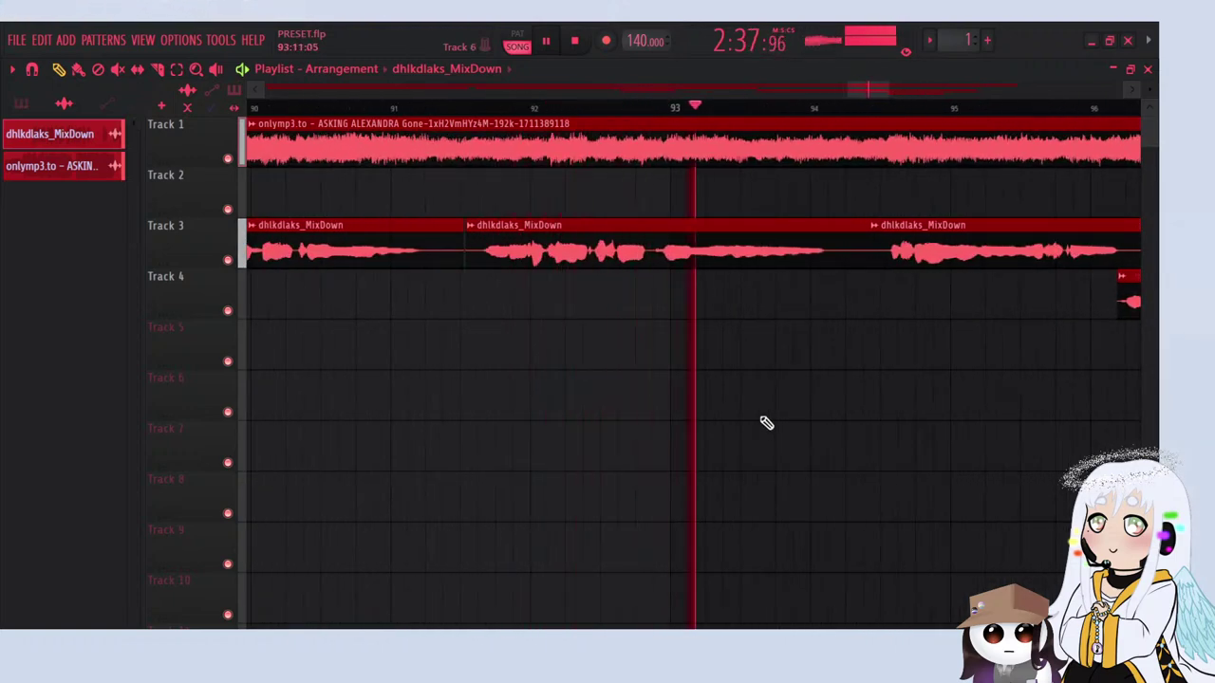
{"action": "scroll", "coordinate": [502, 281], "scroll_direction": "up", "scroll_amount": 6}
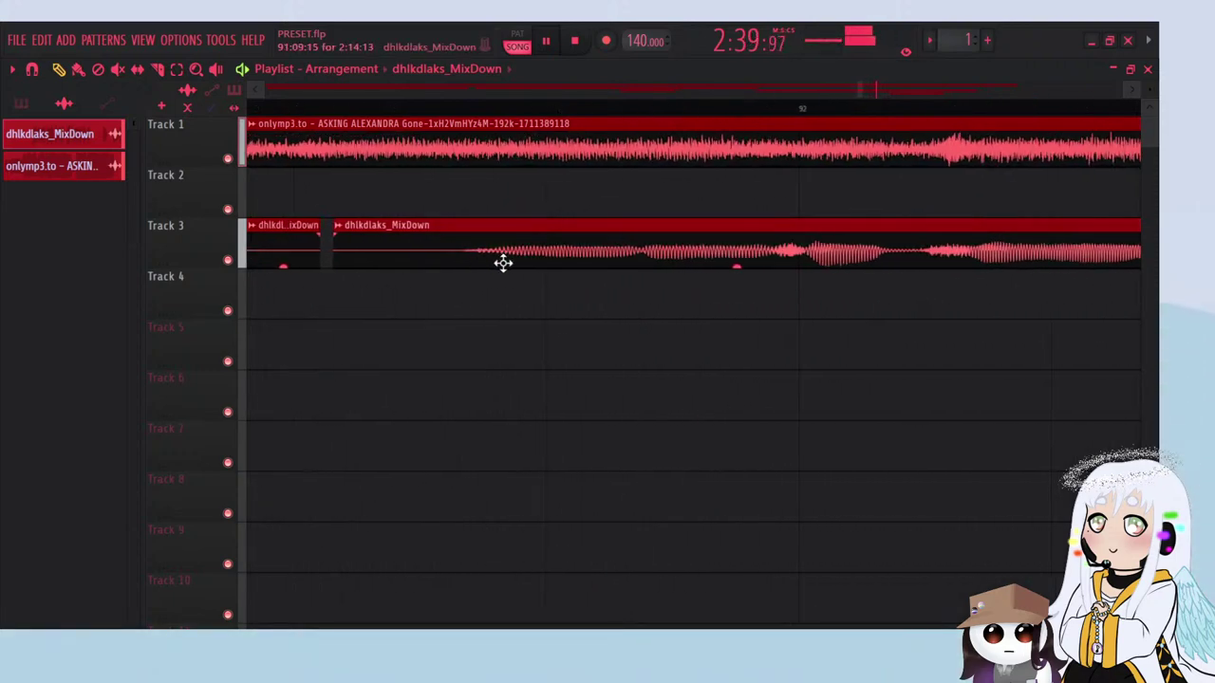
{"action": "left_click_drag", "start_coordinate": [502, 262], "coordinate": [496, 265]}
{"action": "scroll", "coordinate": [261, 317], "scroll_direction": "down", "scroll_amount": 7}
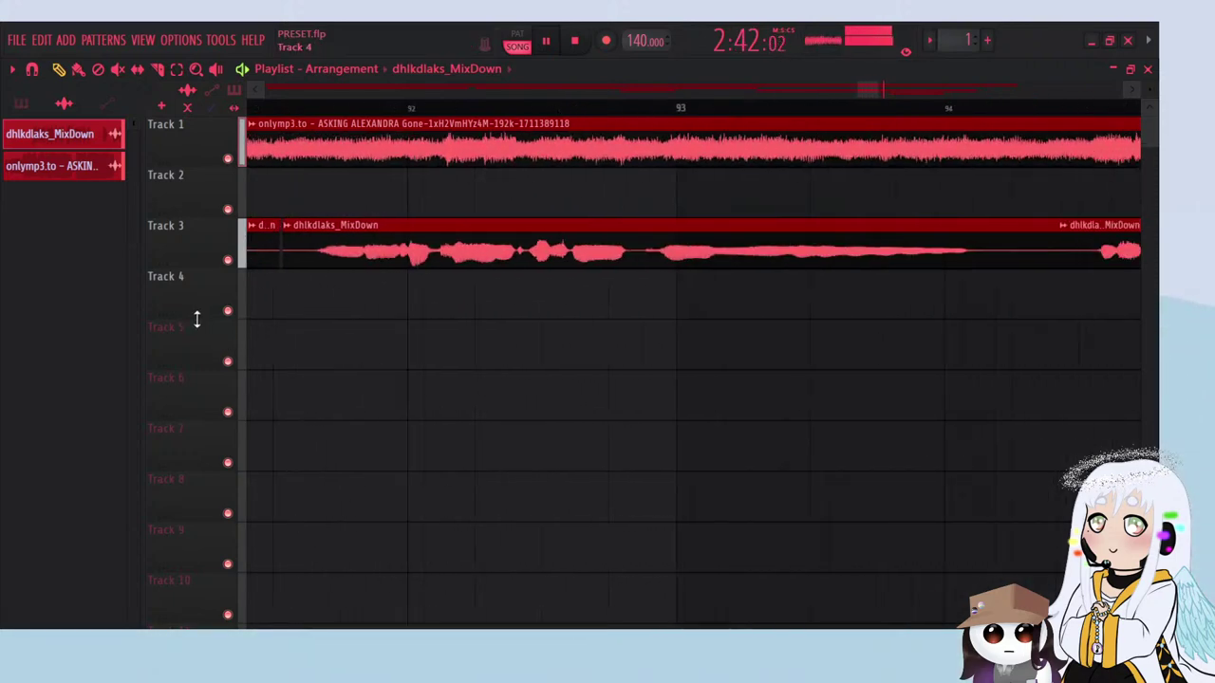
Step: Replay the track 3 vocals from about bar 94 and check their timing against the song
{"action": "scroll", "coordinate": [575, 258], "scroll_direction": "up", "scroll_amount": 2}
{"action": "scroll", "coordinate": [569, 252], "scroll_direction": "up", "scroll_amount": 3}
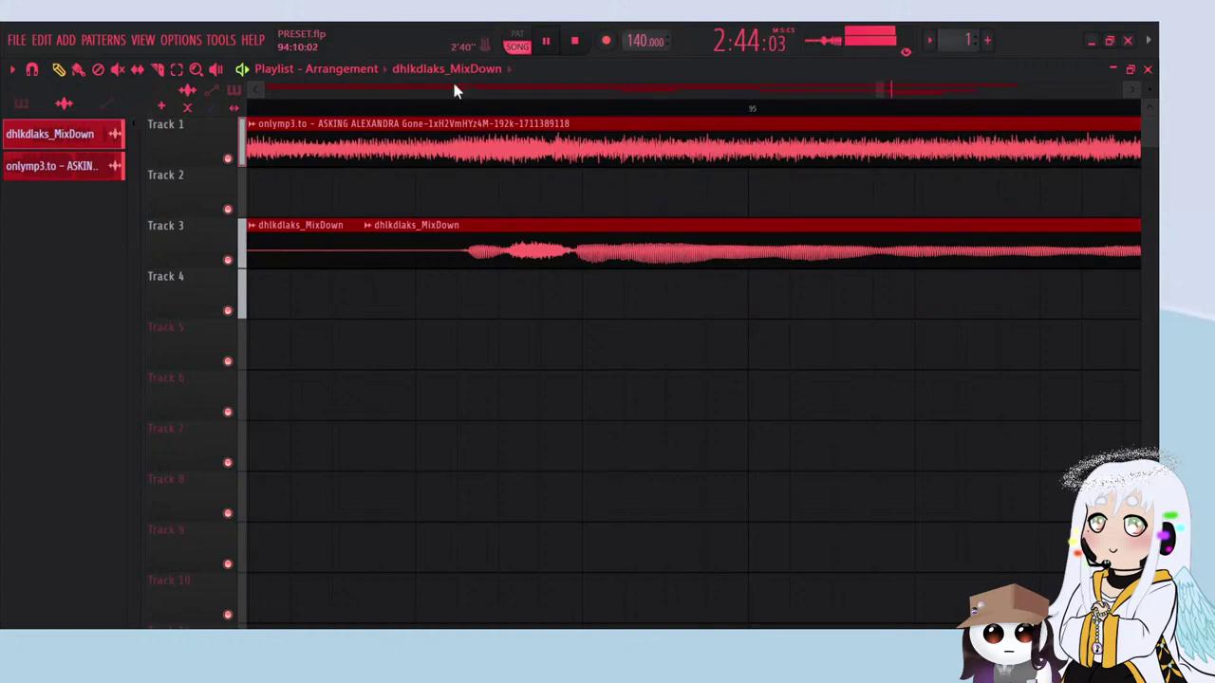
{"action": "left_click", "coordinate": [449, 107]}
{"action": "scroll", "coordinate": [508, 238], "scroll_direction": "up", "scroll_amount": 2}
{"action": "scroll", "coordinate": [333, 328], "scroll_direction": "down", "scroll_amount": 4}
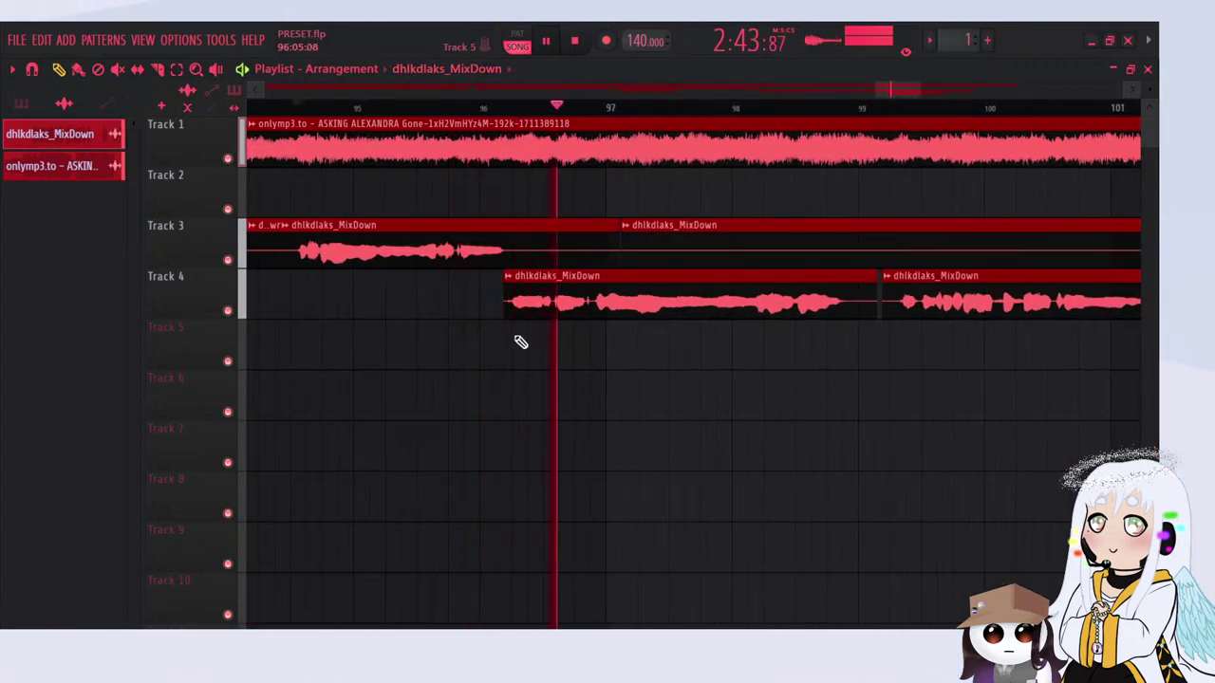
Step: Play on through the track 4 vocal clips from about bar 96 to 101, checking their alignment with the song
{"action": "scroll", "coordinate": [540, 349], "scroll_direction": "down", "scroll_amount": 2}
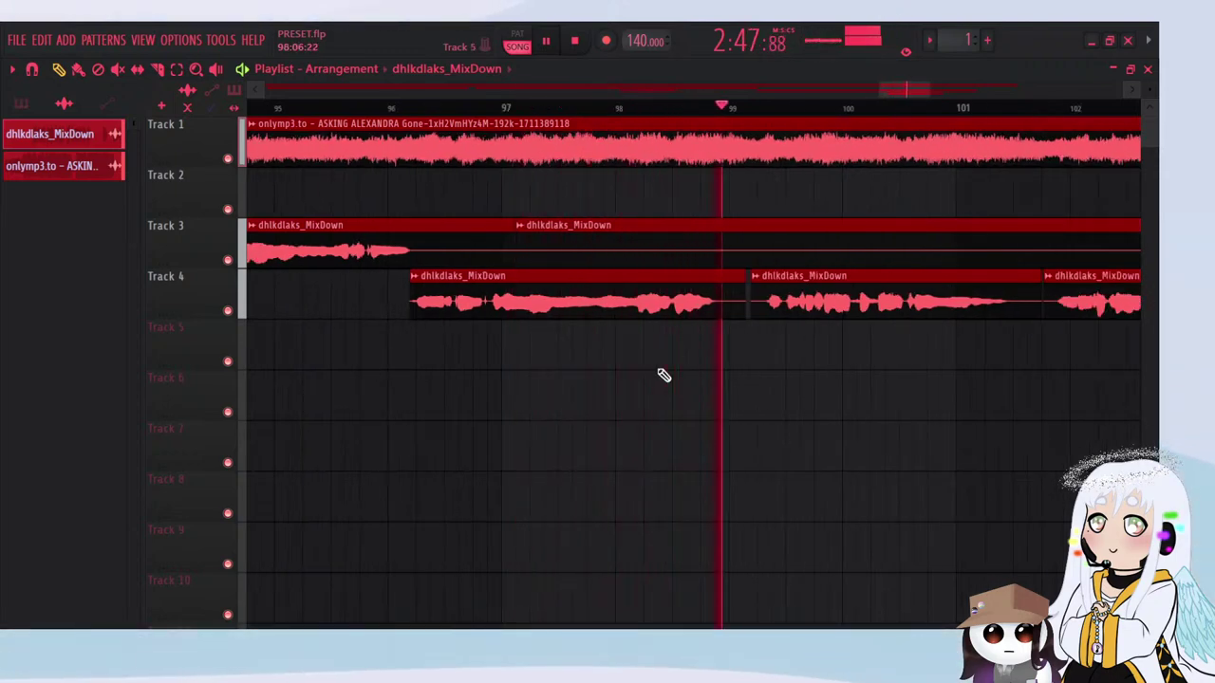
{"action": "scroll", "coordinate": [603, 329], "scroll_direction": "down", "scroll_amount": 1}
{"action": "scroll", "coordinate": [466, 267], "scroll_direction": "up", "scroll_amount": 5}
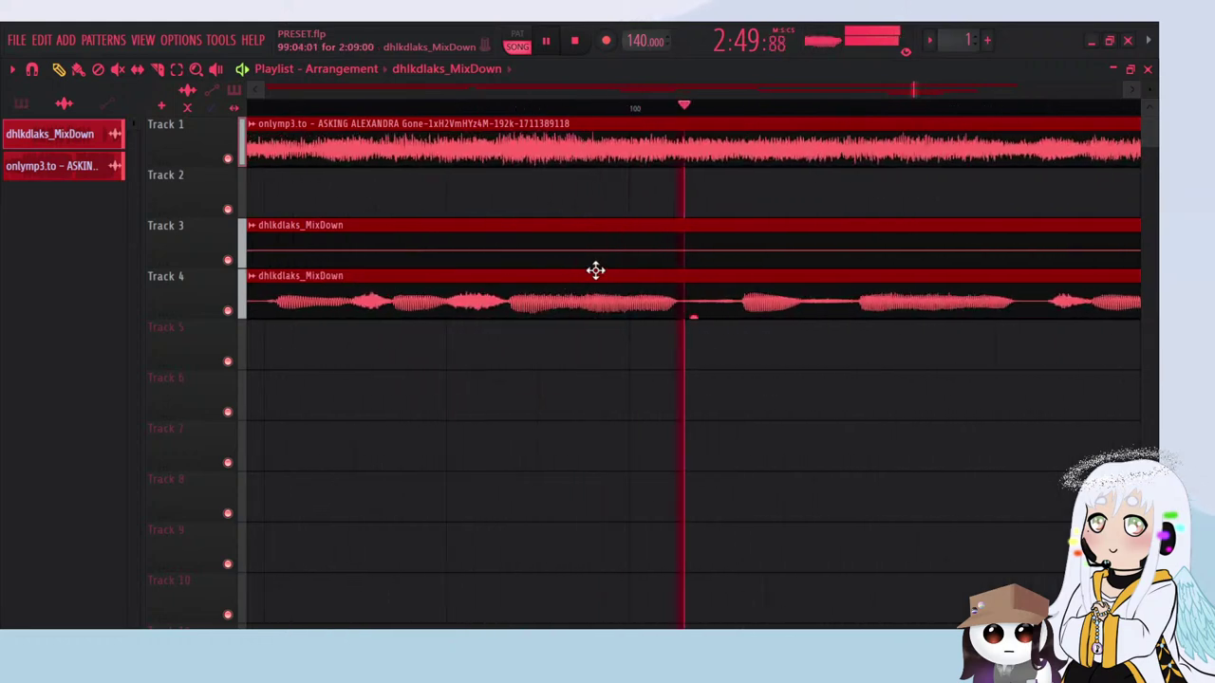
{"action": "scroll", "coordinate": [372, 385], "scroll_direction": "down", "scroll_amount": 5}
{"action": "scroll", "coordinate": [361, 392], "scroll_direction": "down", "scroll_amount": 4}
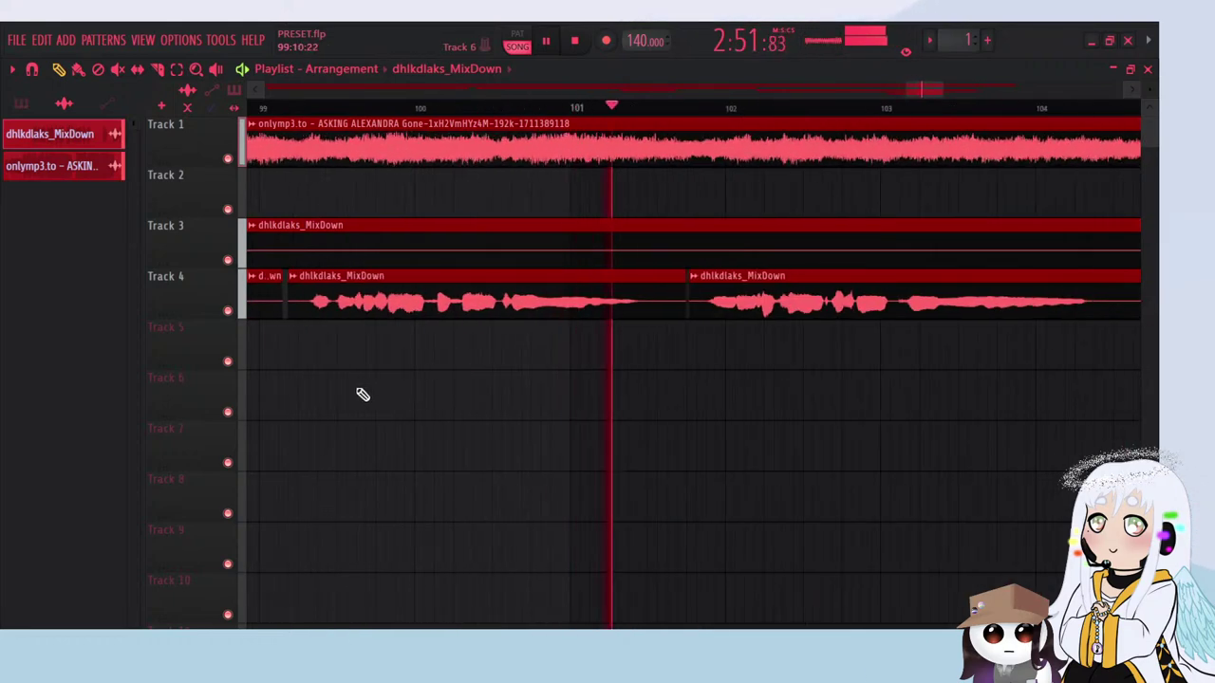
Step: Check the remaining track 4 vocals after bar 101, and replay the final track 3 phrase from just before bar 105
{"action": "scroll", "coordinate": [504, 404], "scroll_direction": "up", "scroll_amount": 5}
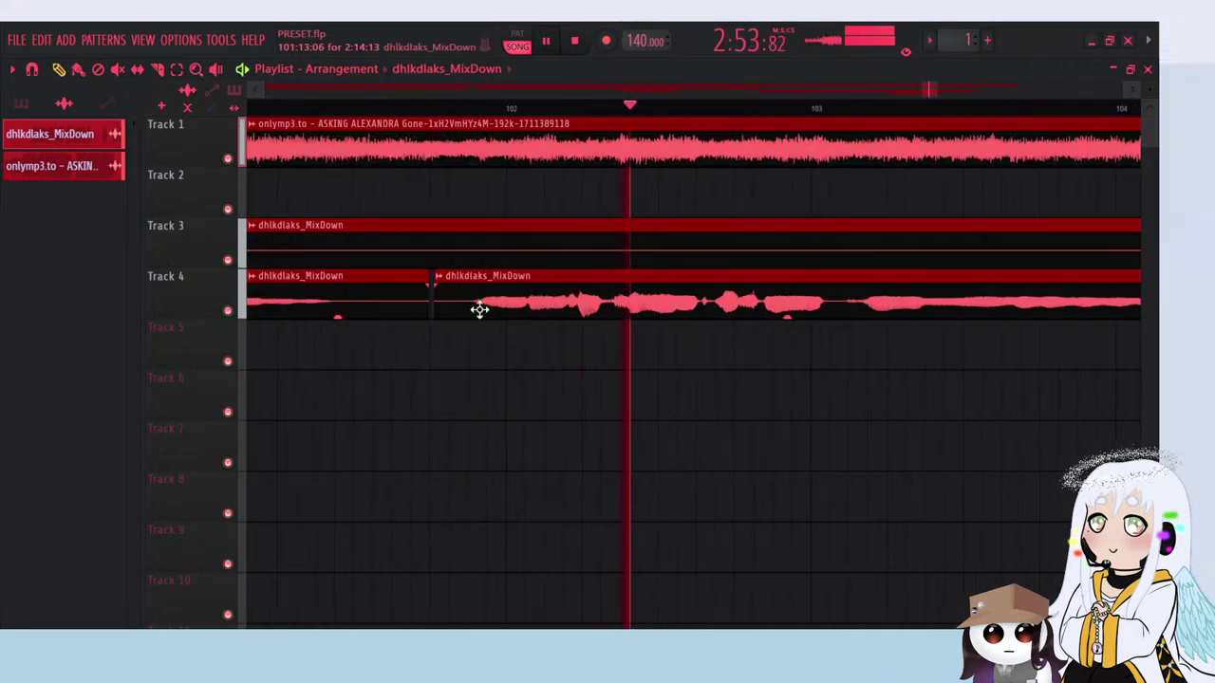
{"action": "scroll", "coordinate": [477, 309], "scroll_direction": "up", "scroll_amount": 4}
{"action": "scroll", "coordinate": [348, 409], "scroll_direction": "down", "scroll_amount": 6}
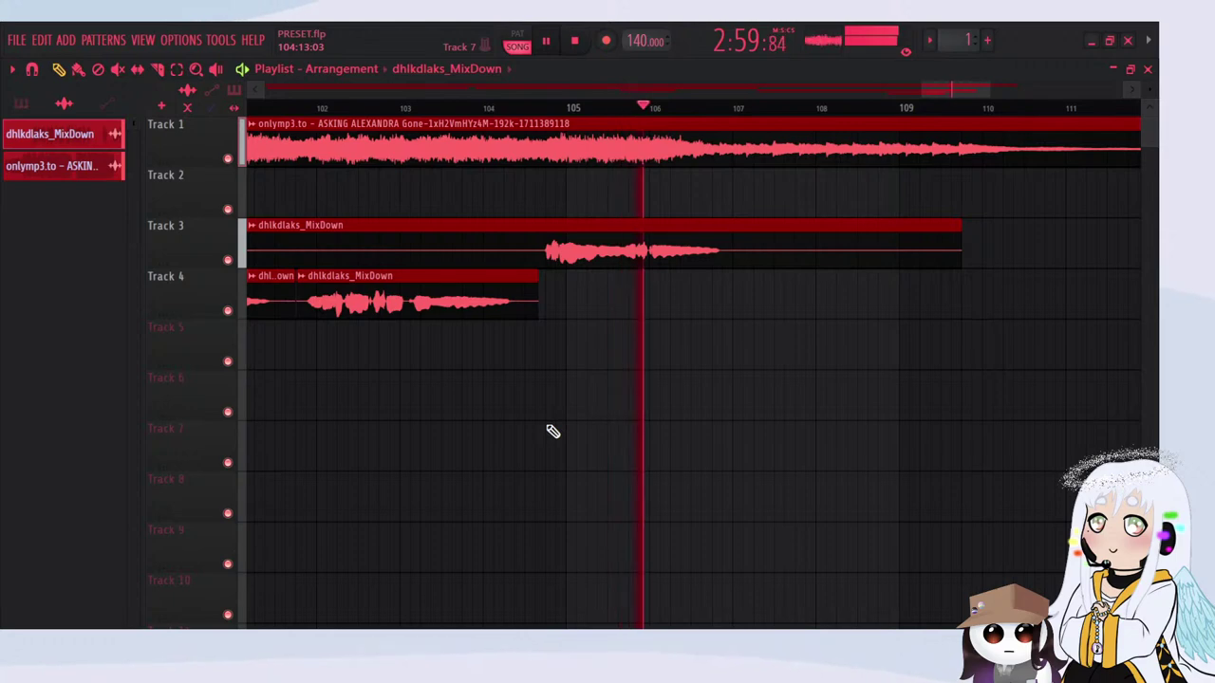
{"action": "scroll", "coordinate": [755, 370], "scroll_direction": "down", "scroll_amount": 3}
{"action": "scroll", "coordinate": [756, 367], "scroll_direction": "up", "scroll_amount": 10}
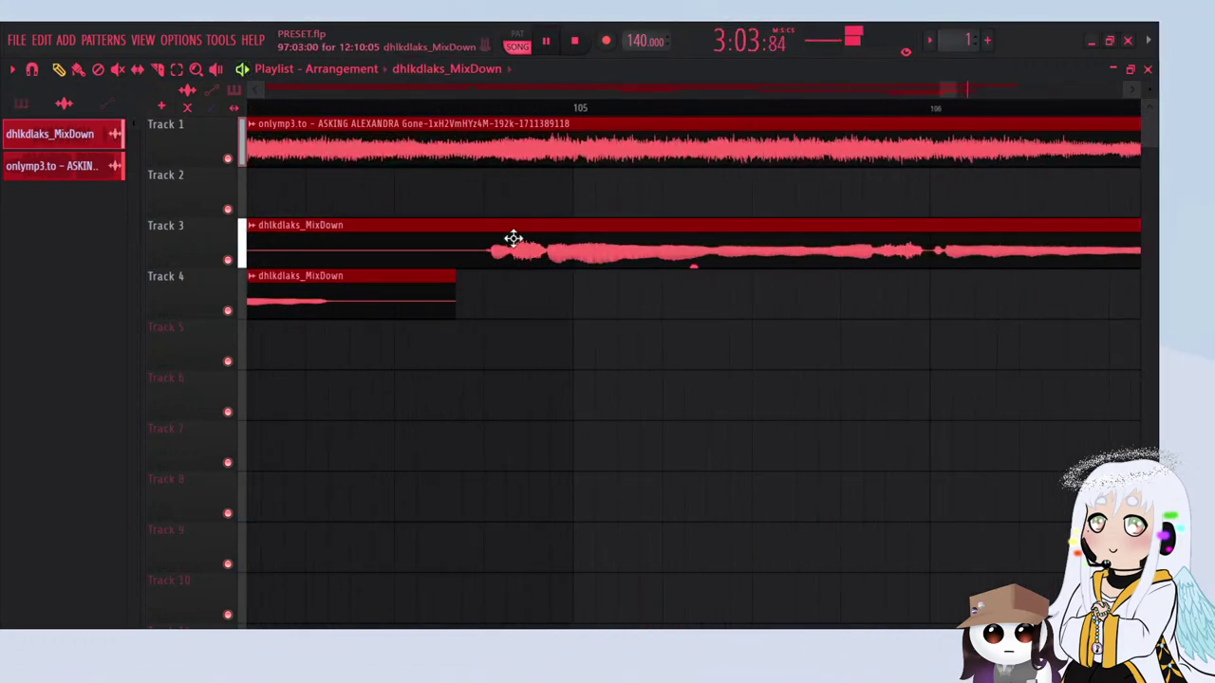
{"action": "left_click", "coordinate": [477, 107]}
Step: Mute the song on track 1 and play the vocals alone from about bar 50
{"action": "scroll", "coordinate": [692, 364], "scroll_direction": "down", "scroll_amount": 10}
{"action": "scroll", "coordinate": [585, 192], "scroll_direction": "down", "scroll_amount": 8}
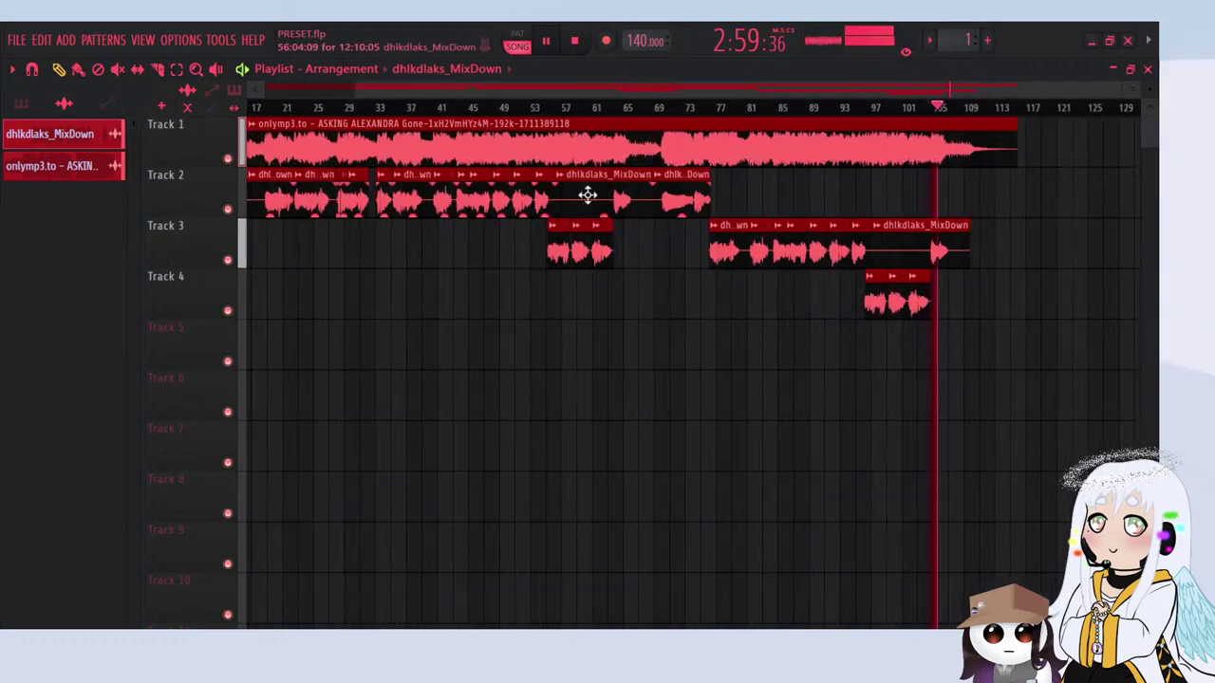
{"action": "left_click", "coordinate": [228, 160]}
{"action": "scroll", "coordinate": [769, 266], "scroll_direction": "down", "scroll_amount": 1}
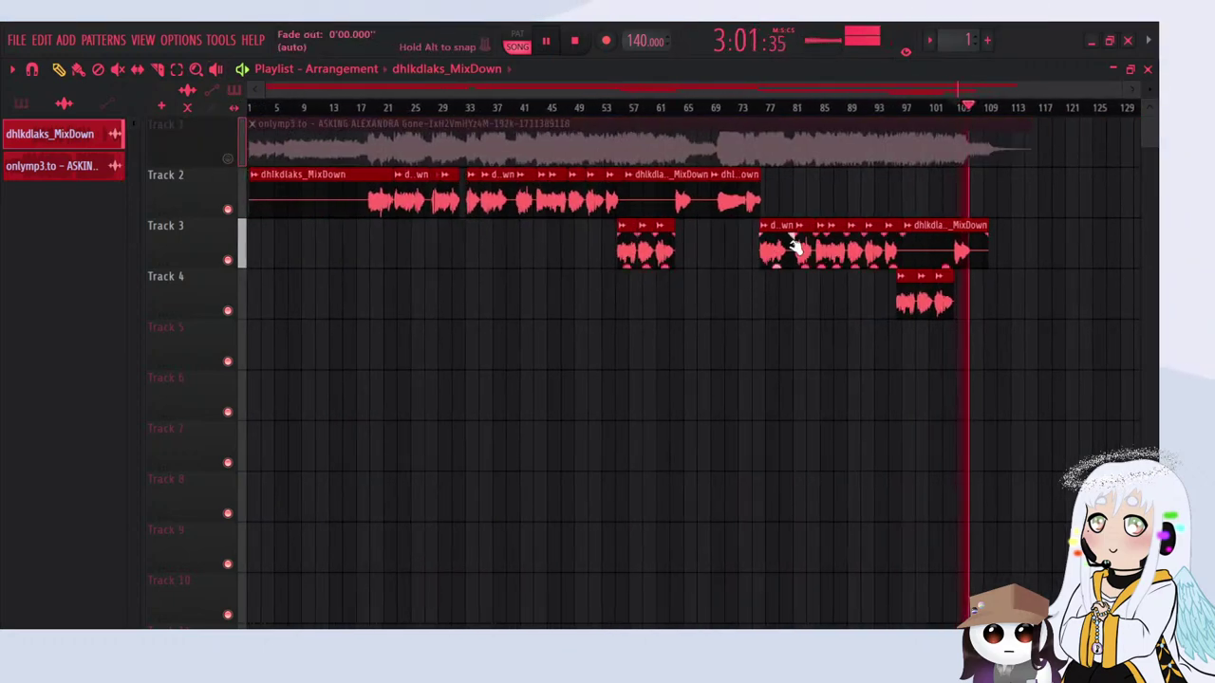
{"action": "left_click", "coordinate": [585, 109]}
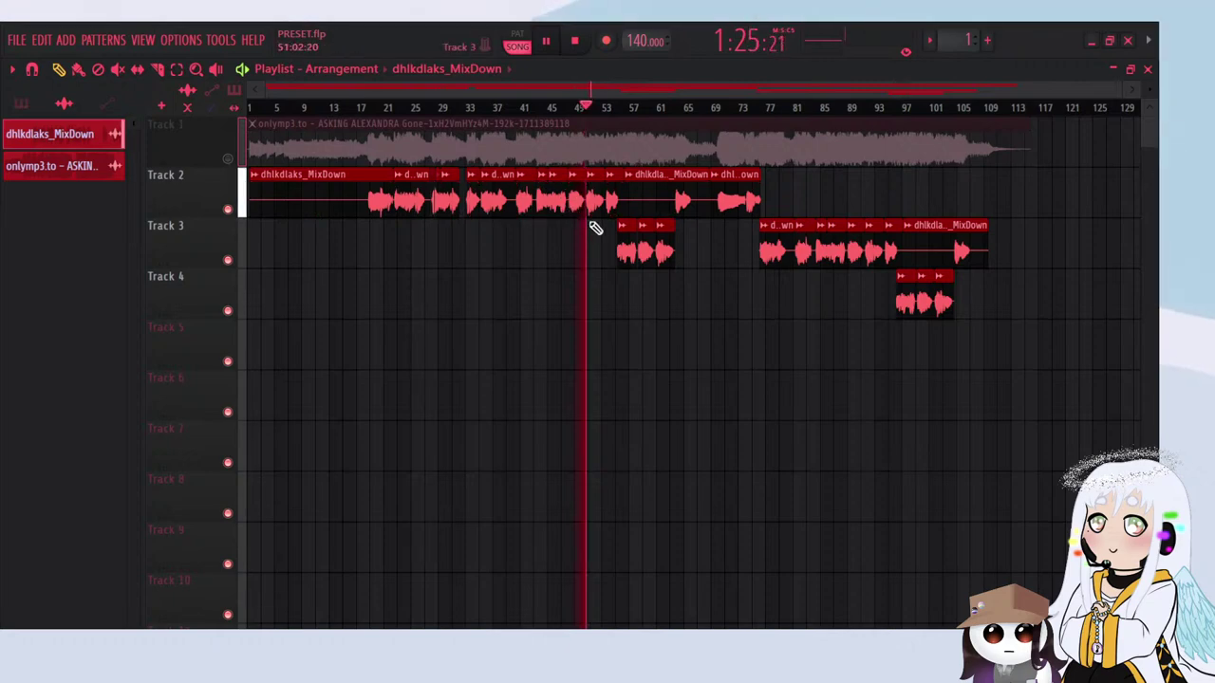
Step: Turn off Normalize in the channel settings of the dhlkdlaks_MixDown vocal audio
{"action": "scroll", "coordinate": [593, 242], "scroll_direction": "up", "scroll_amount": 6}
{"action": "double_click", "coordinate": [612, 204]}
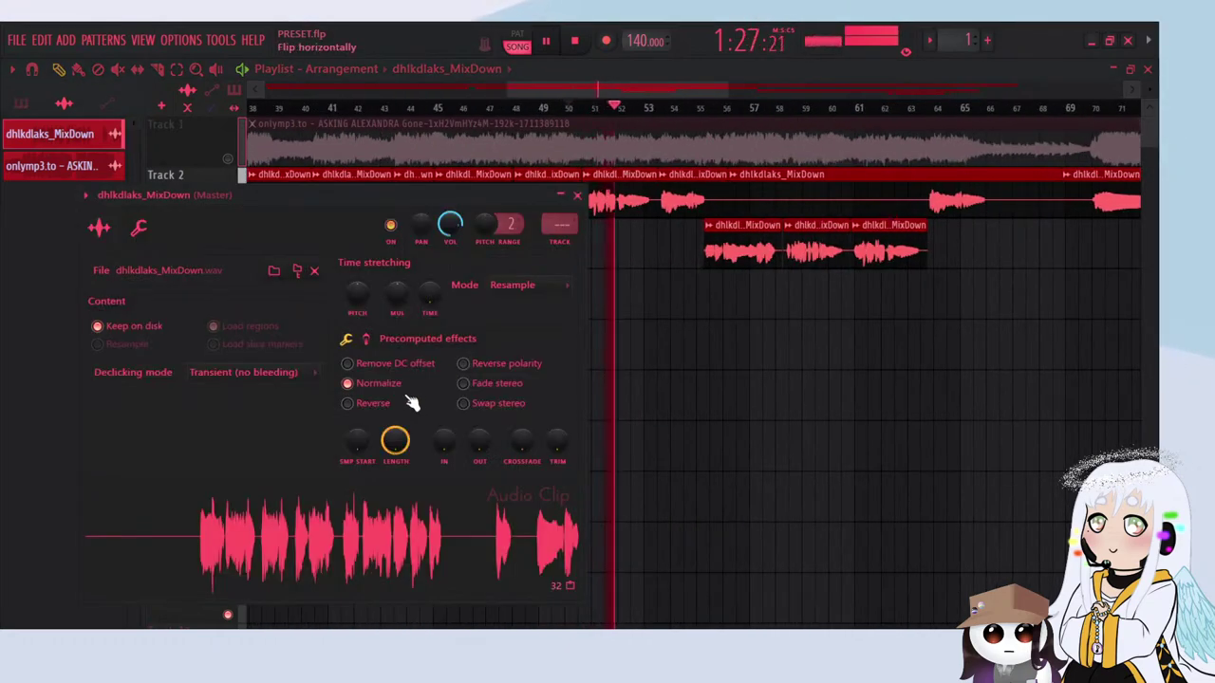
{"action": "left_click", "coordinate": [380, 384]}
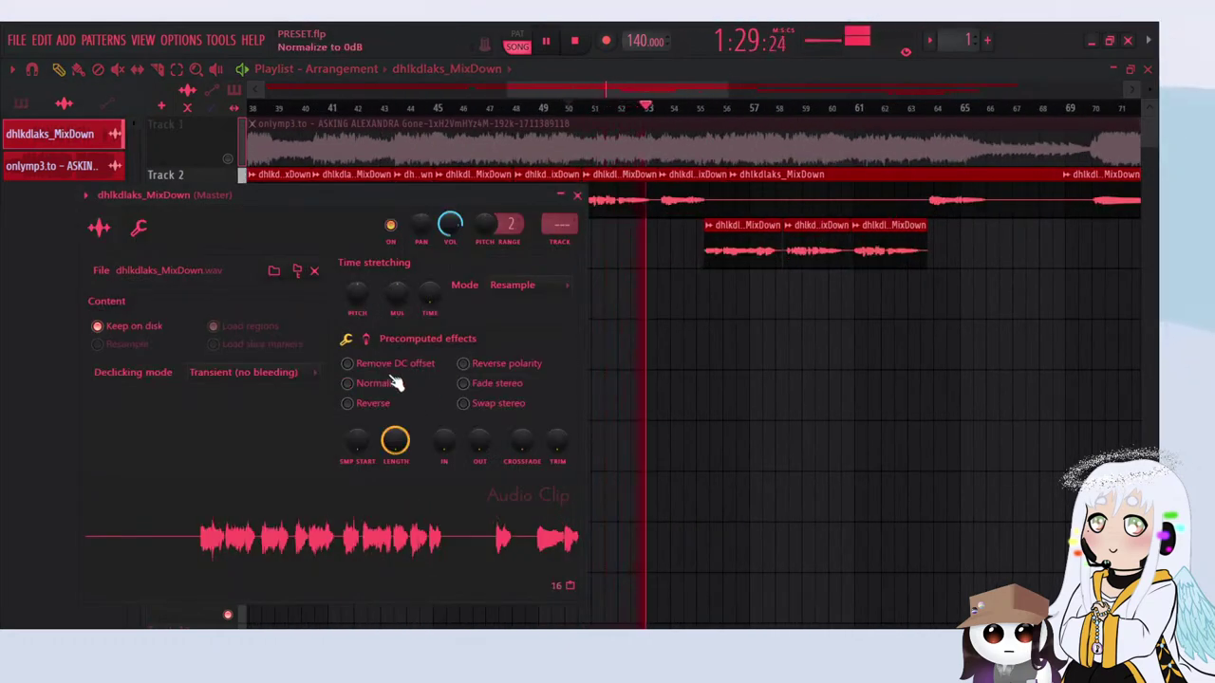
{"action": "left_click", "coordinate": [615, 90]}
Step: Slice off and delete the silent stretch before the first vocal phrase on track 2, at about bar 18, and stop playback
{"action": "scroll", "coordinate": [651, 385], "scroll_direction": "down", "scroll_amount": 6}
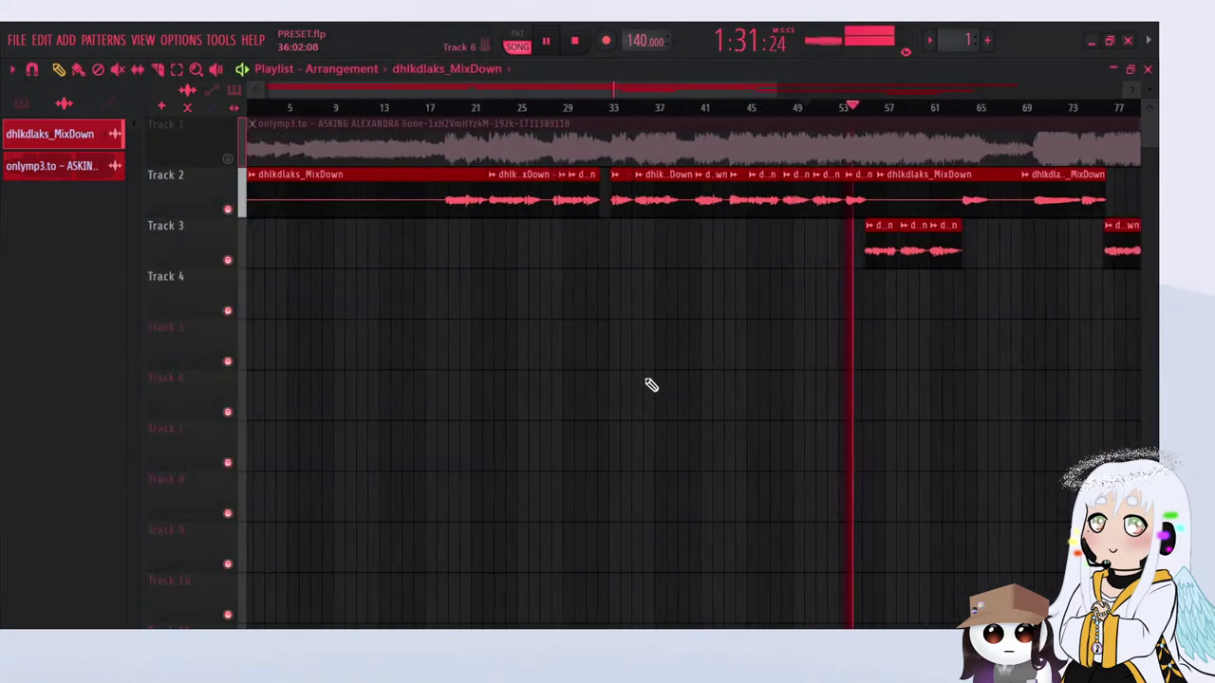
{"action": "left_click", "coordinate": [158, 69]}
{"action": "scroll", "coordinate": [327, 212], "scroll_direction": "up", "scroll_amount": 3}
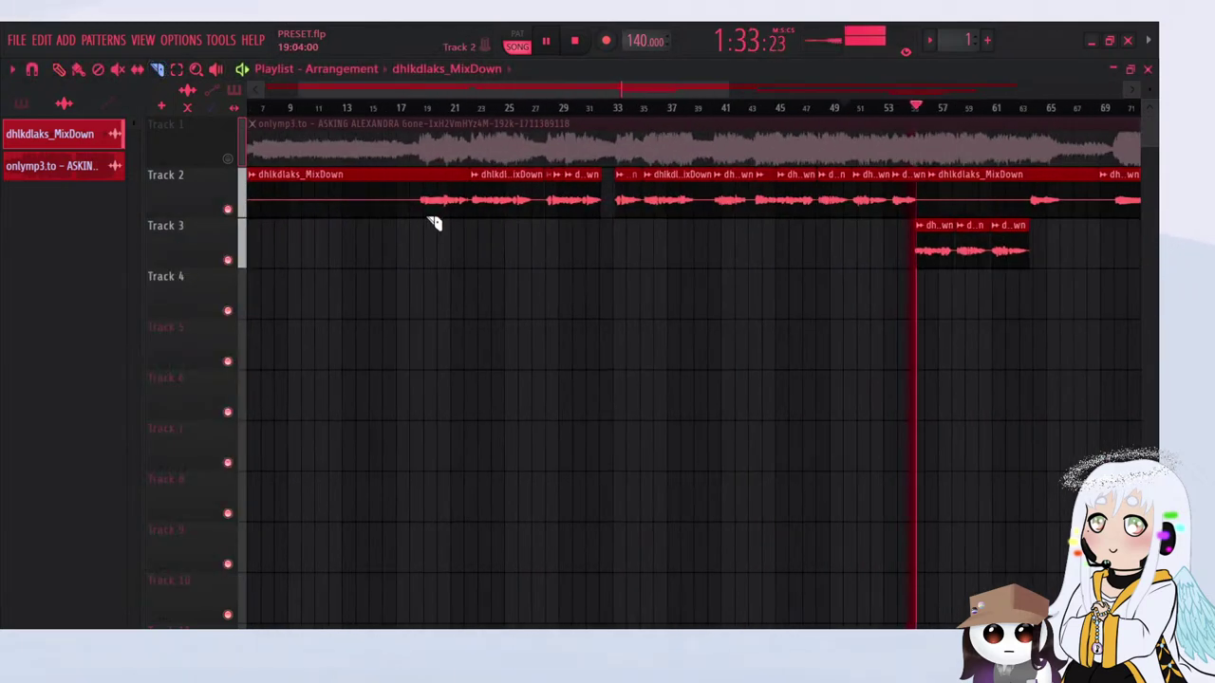
{"action": "scroll", "coordinate": [398, 252], "scroll_direction": "down", "scroll_amount": 3}
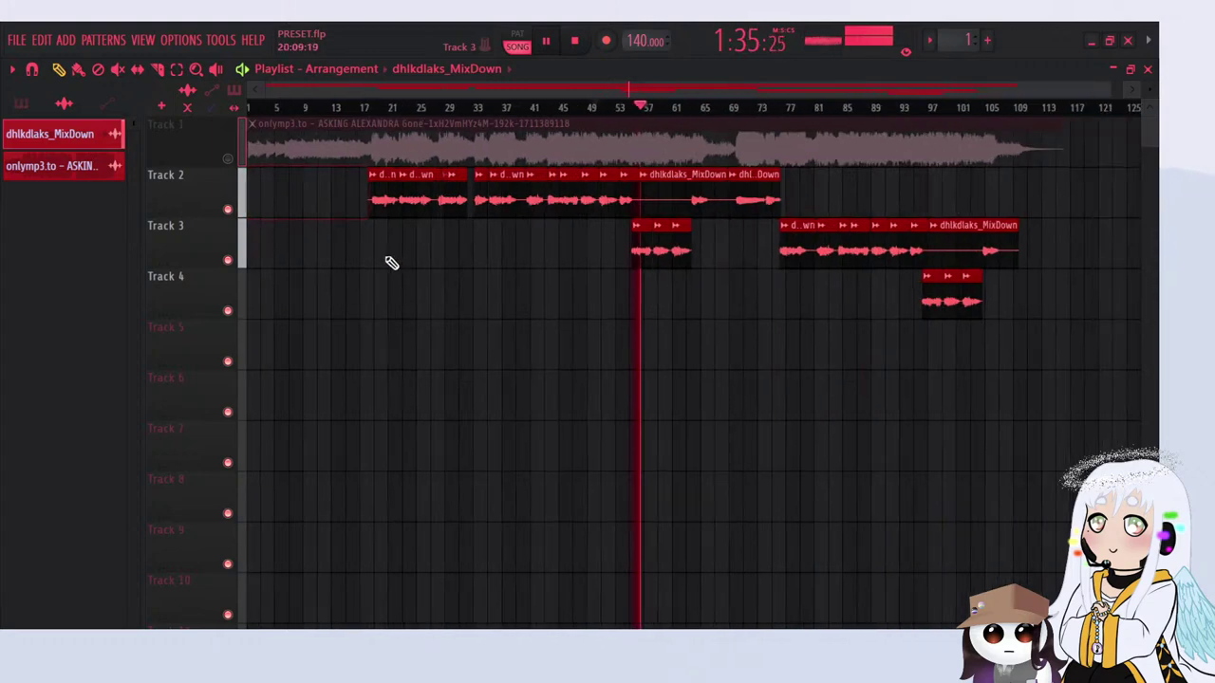
{"action": "key", "text": "space"}
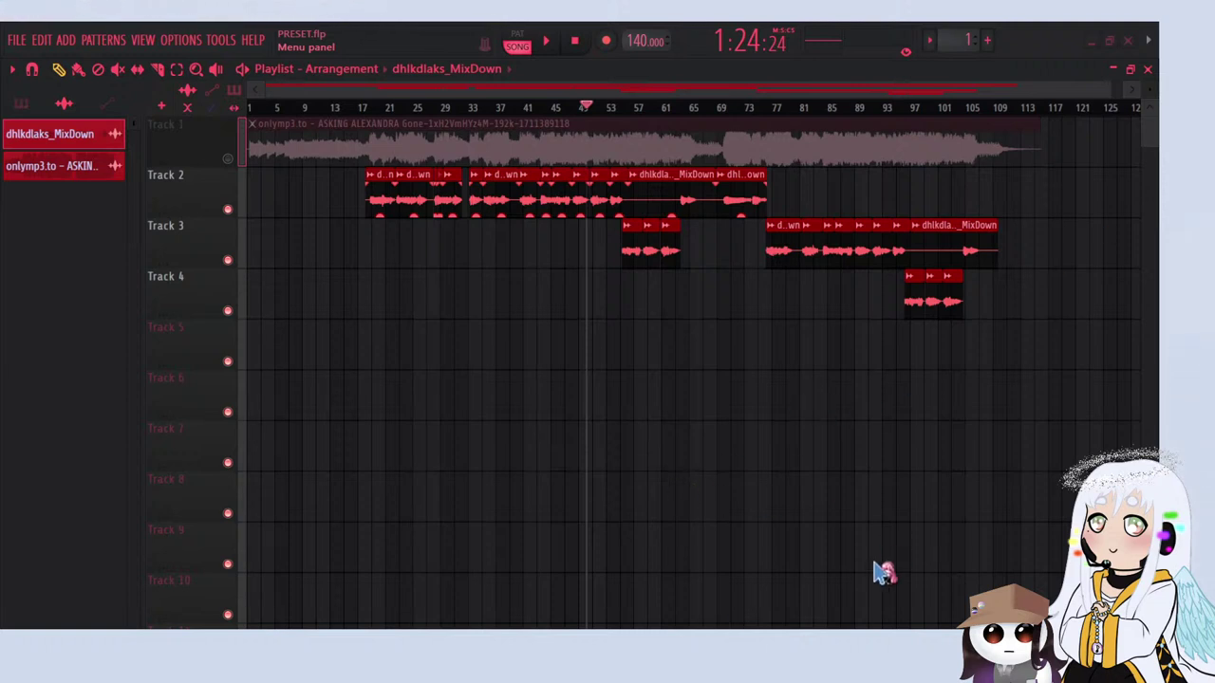
Step: Place the playhead at about bar 11 and raise the volume fader of the test mixer track slightly
{"action": "key", "text": "space"}
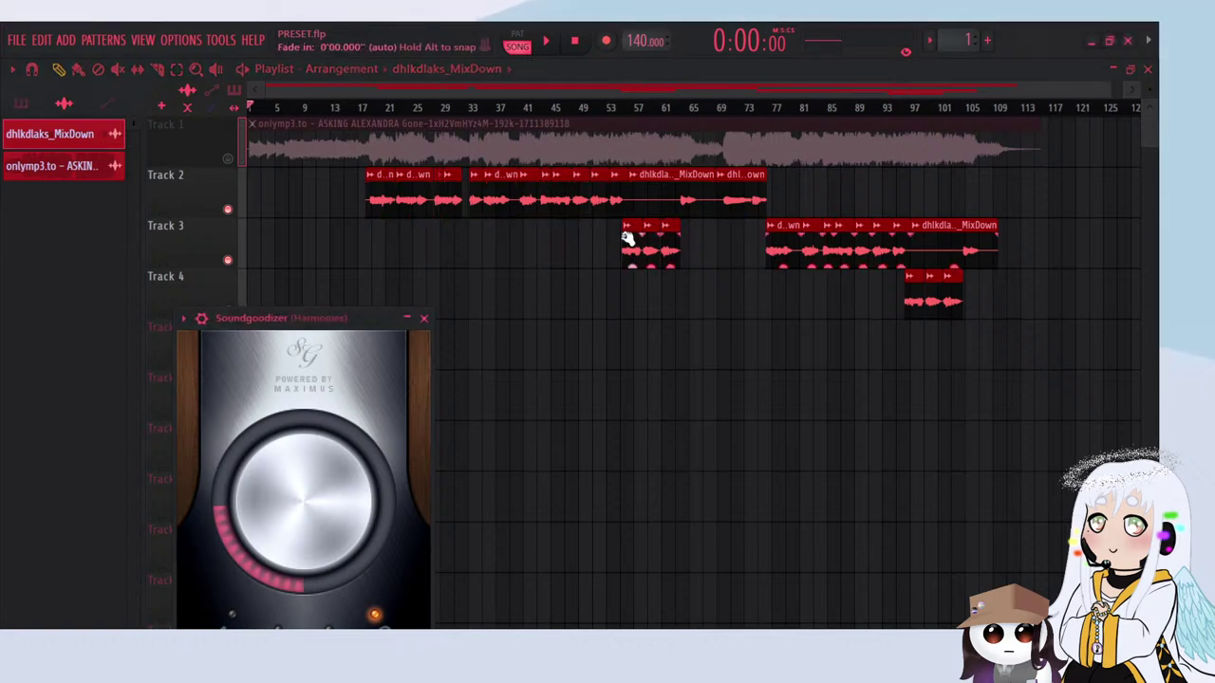
{"action": "left_click", "coordinate": [316, 110]}
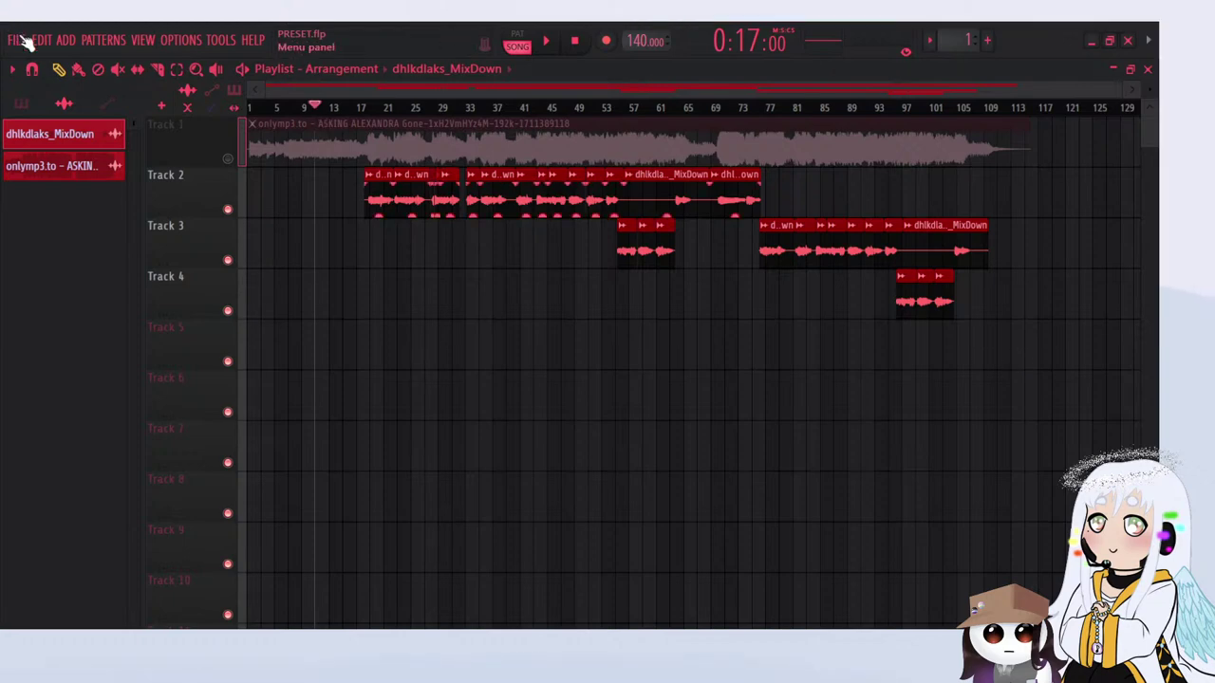
{"action": "key", "text": "F9"}
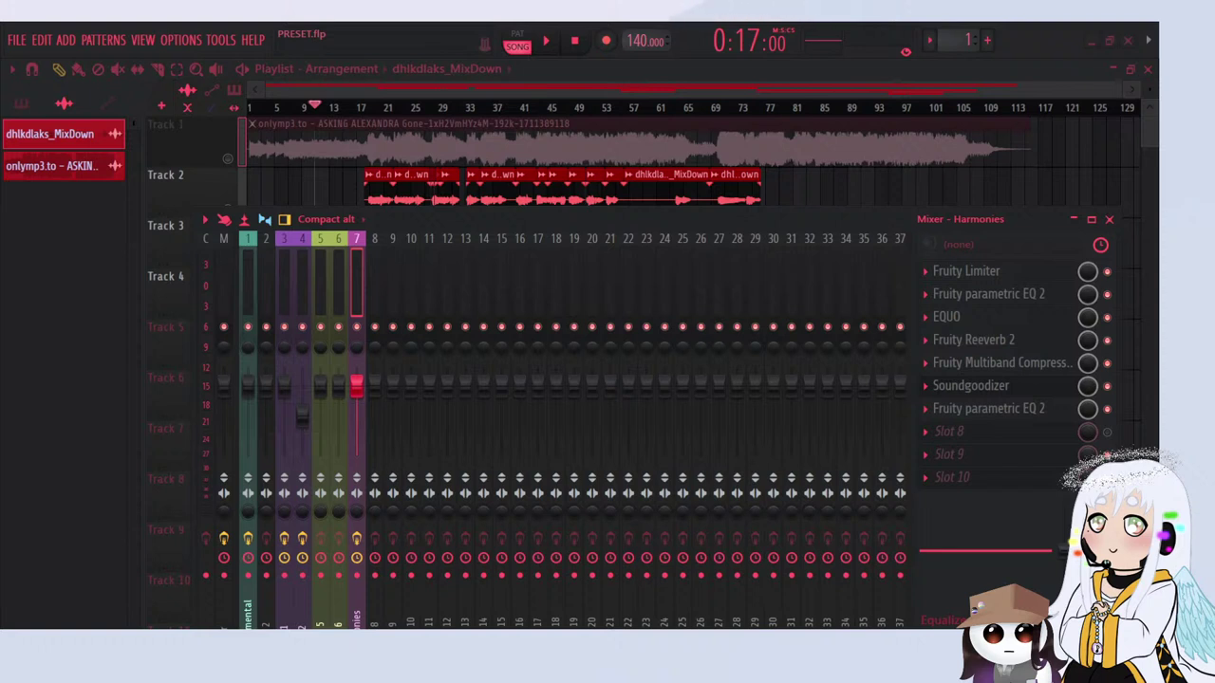
{"action": "left_click", "coordinate": [287, 264]}
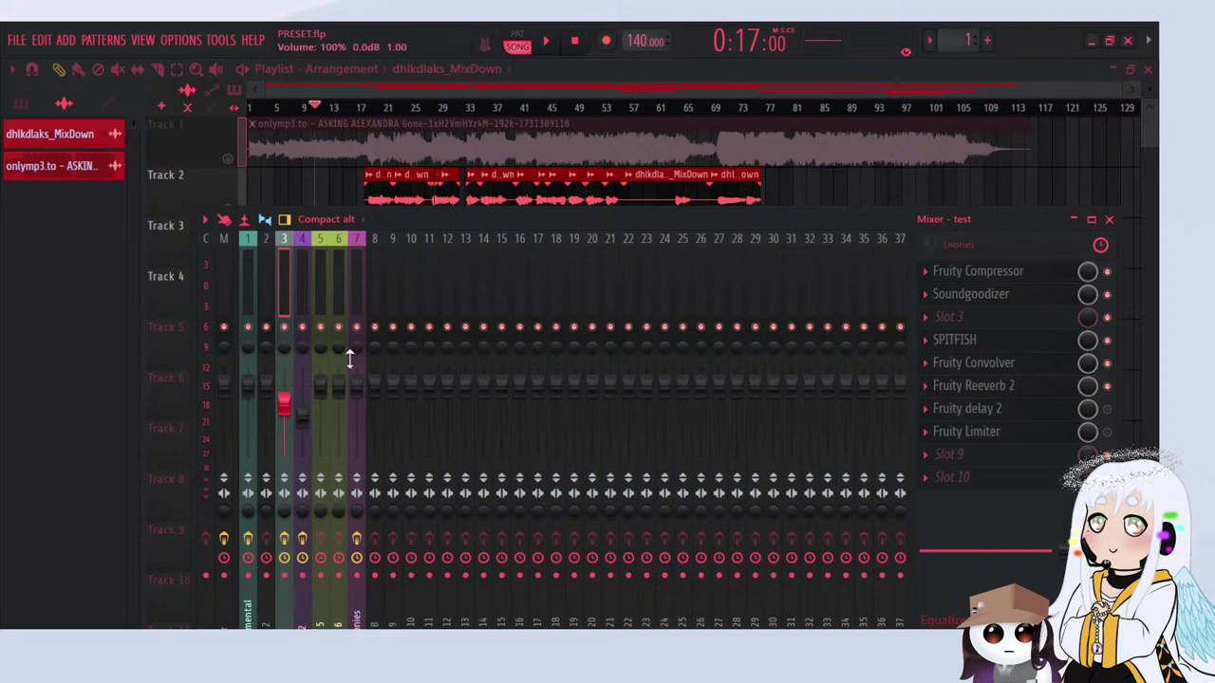
{"action": "left_click_drag", "start_coordinate": [289, 407], "coordinate": [289, 394]}
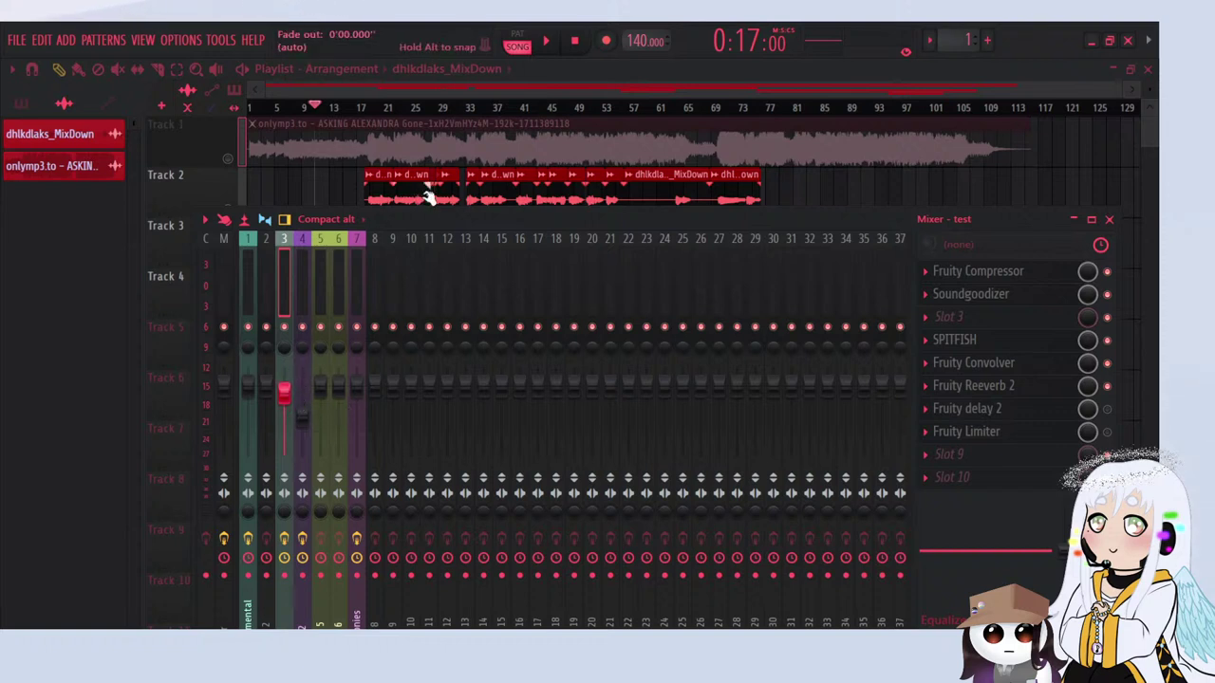
Step: Clear the playlist of all song and vocal clips
{"action": "right_click", "coordinate": [477, 209]}
{"action": "mouse_move", "coordinate": [476, 211]}
{"action": "left_mouse_down"}
{"action": "mouse_move", "coordinate": [824, 201]}
{"action": "mouse_move", "coordinate": [1095, 224]}
{"action": "mouse_move", "coordinate": [953, 252]}
{"action": "mouse_move", "coordinate": [565, 235]}
{"action": "mouse_move", "coordinate": [822, 254]}
{"action": "mouse_move", "coordinate": [903, 302]}
{"action": "left_mouse_up"}
{"action": "right_click", "coordinate": [788, 138]}
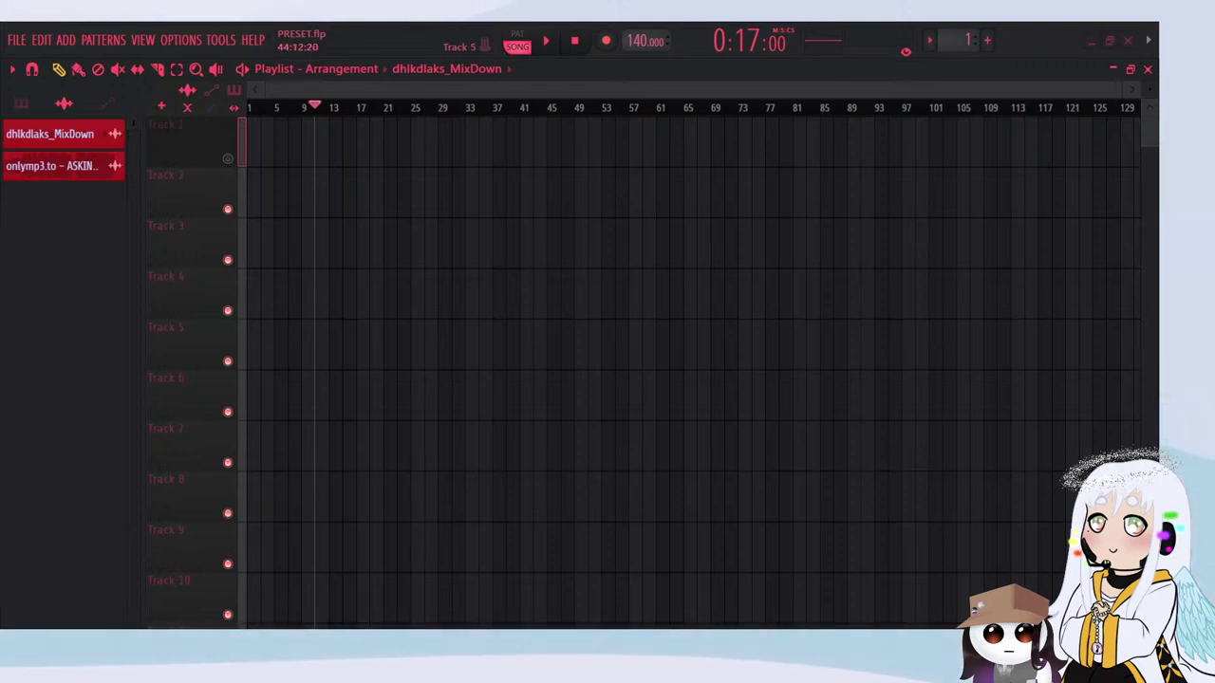
Step: Place the Asking Alexandria Gone Karaoke Version audio at the start of track 1, unmute the track and play it briefly
{"action": "left_click_drag", "start_coordinate": [388, 140], "coordinate": [312, 139]}
{"action": "key", "text": "space"}
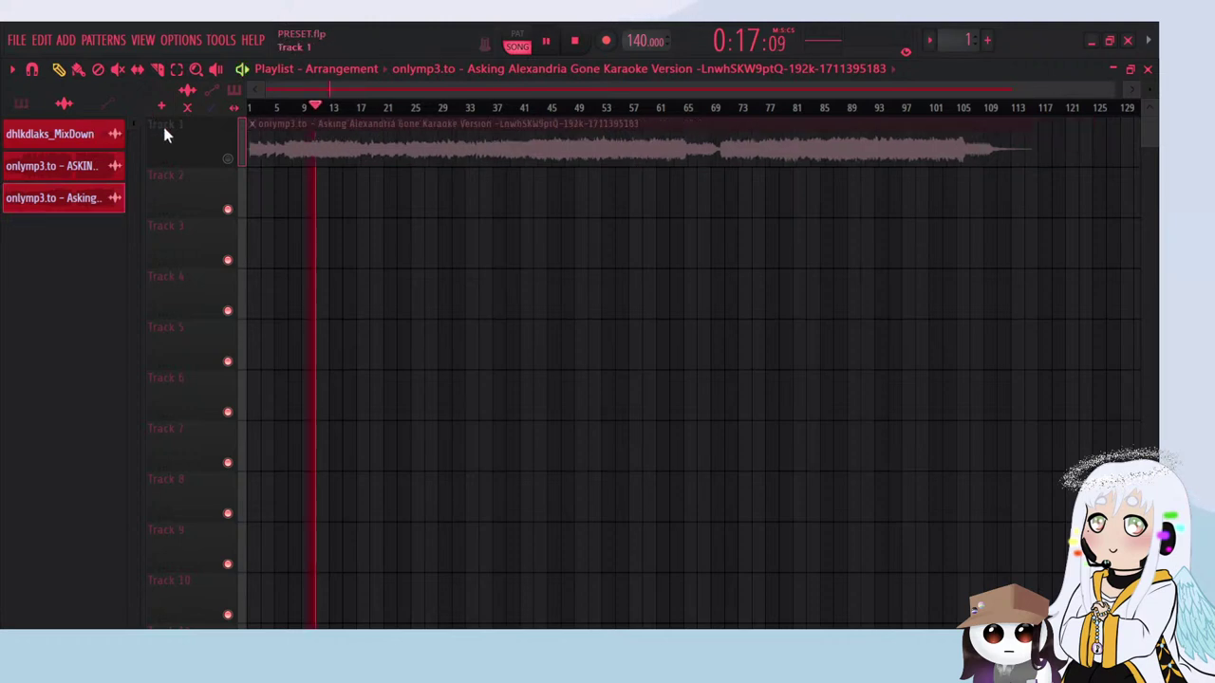
{"action": "key", "text": "space"}
{"action": "left_click", "coordinate": [228, 159]}
{"action": "key", "text": "space"}
{"action": "key", "text": "space"}
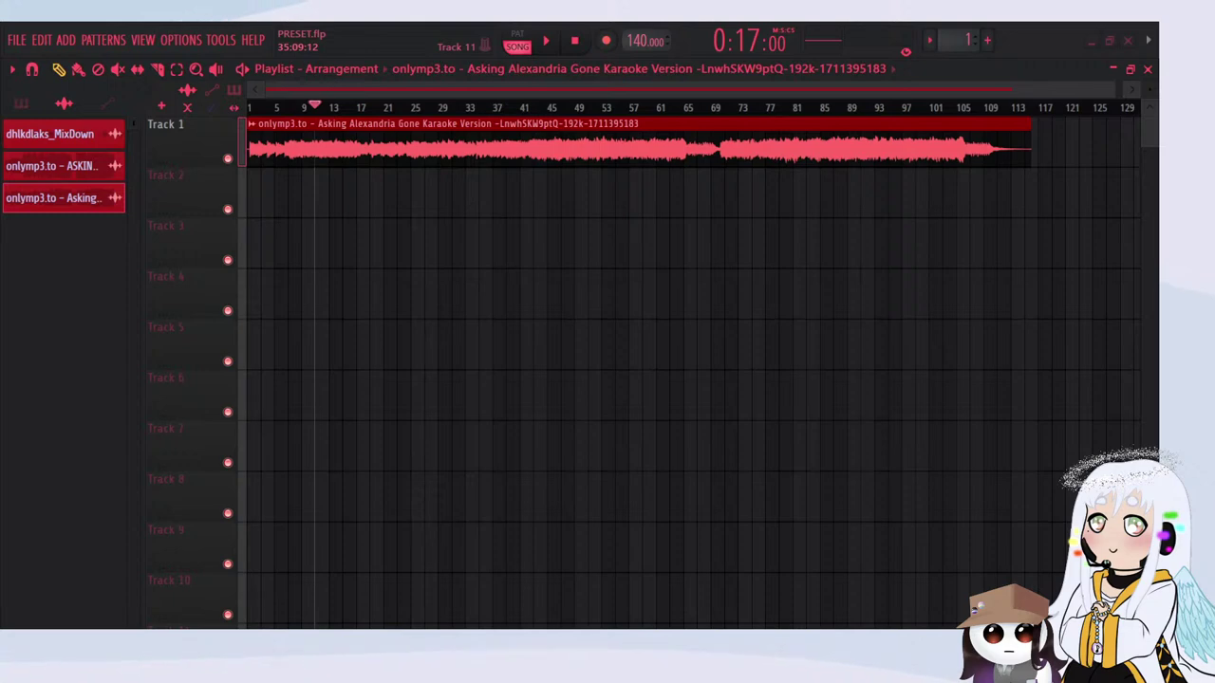
Step: Place the GONE_-_INFERENCE_VOCALS_QING_SU_output audio at the start of track 2 and play from about bar 17
{"action": "left_click_drag", "start_coordinate": [393, 296], "coordinate": [377, 296]}
{"action": "left_click_drag", "start_coordinate": [450, 315], "coordinate": [237, 194]}
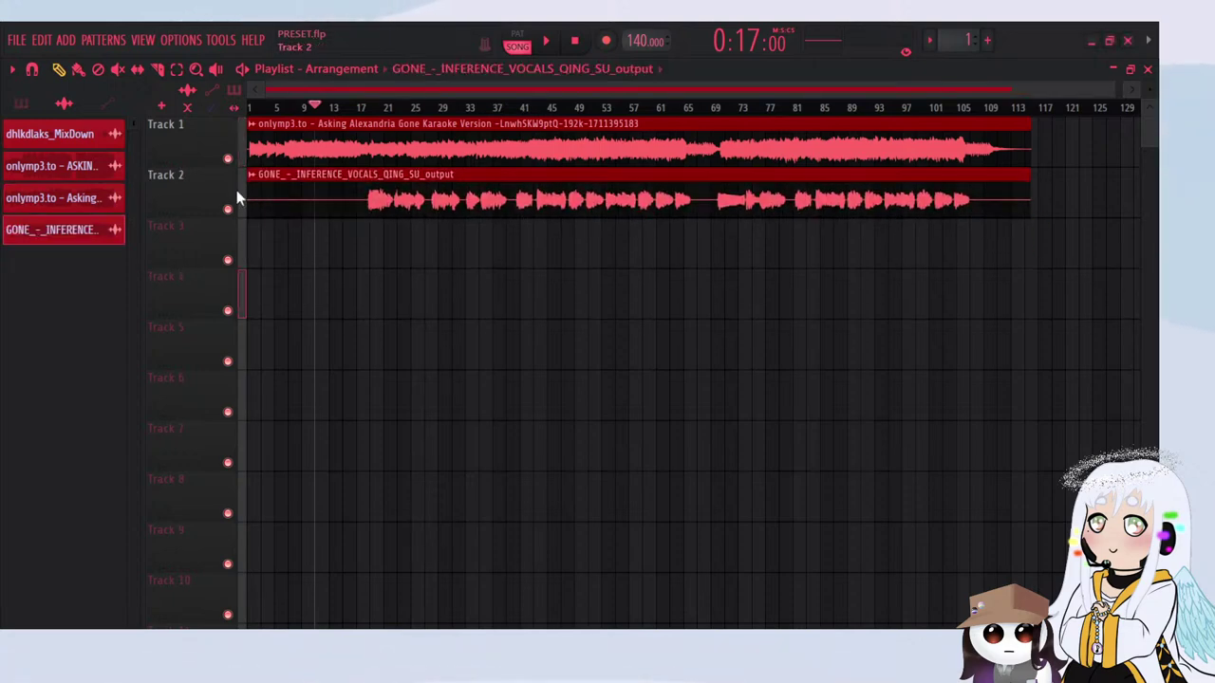
{"action": "key", "text": "space"}
{"action": "scroll", "coordinate": [361, 110], "scroll_direction": "up", "scroll_amount": 3}
{"action": "left_click", "coordinate": [332, 109]}
{"action": "left_click", "coordinate": [355, 109]}
{"action": "scroll", "coordinate": [326, 162], "scroll_direction": "up", "scroll_amount": 5}
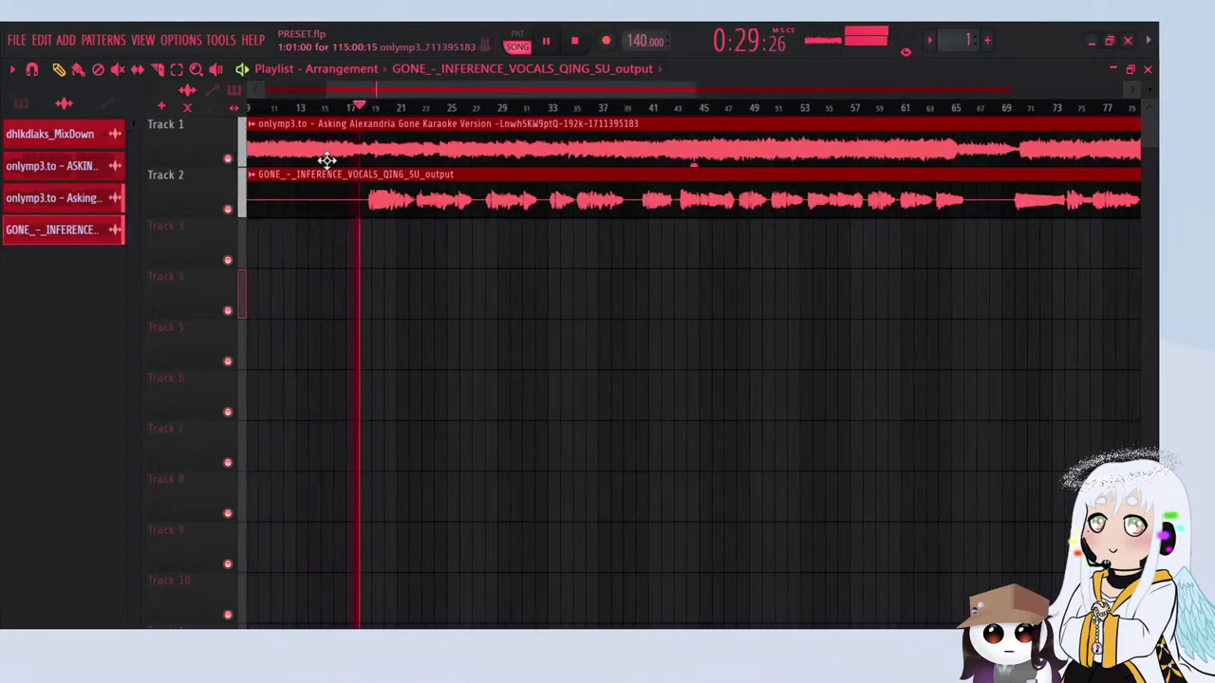
Step: Route the GONE_-_INFERENCE_VOCALS_QING_SU_output audio to mixer track 3
{"action": "double_click", "coordinate": [470, 190]}
{"action": "left_click_drag", "start_coordinate": [630, 294], "coordinate": [630, 297]}
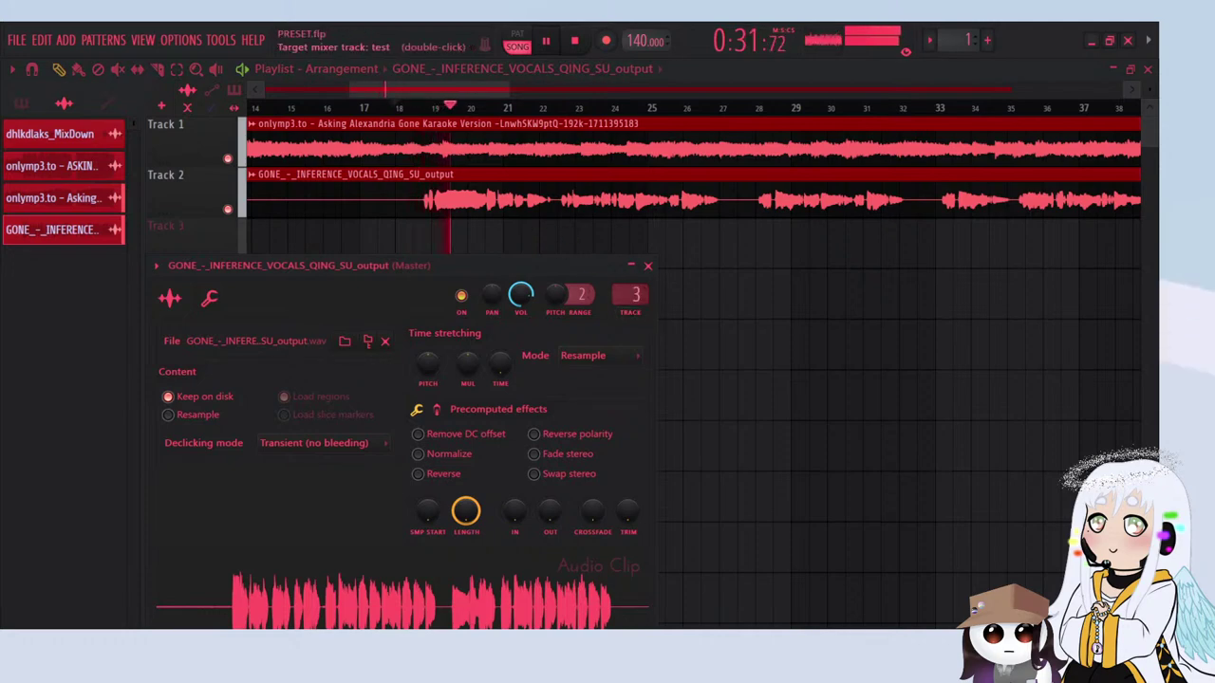
{"action": "left_click", "coordinate": [648, 266]}
Step: Disable Soundgoodizer on the test mixer track and set that track's volume to 100% (0.0 dB)
{"action": "scroll", "coordinate": [448, 201], "scroll_direction": "up", "scroll_amount": 5}
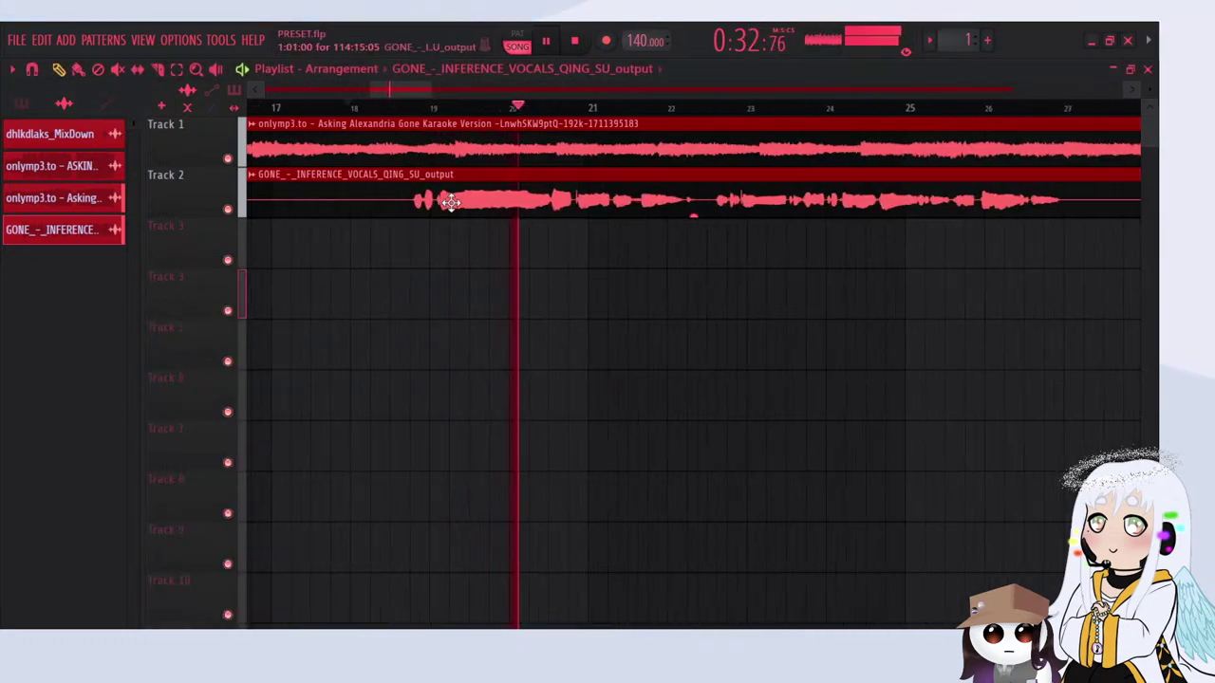
{"action": "left_click", "coordinate": [142, 41]}
{"action": "left_click", "coordinate": [162, 117]}
{"action": "left_click_drag", "start_coordinate": [296, 408], "coordinate": [296, 423]}
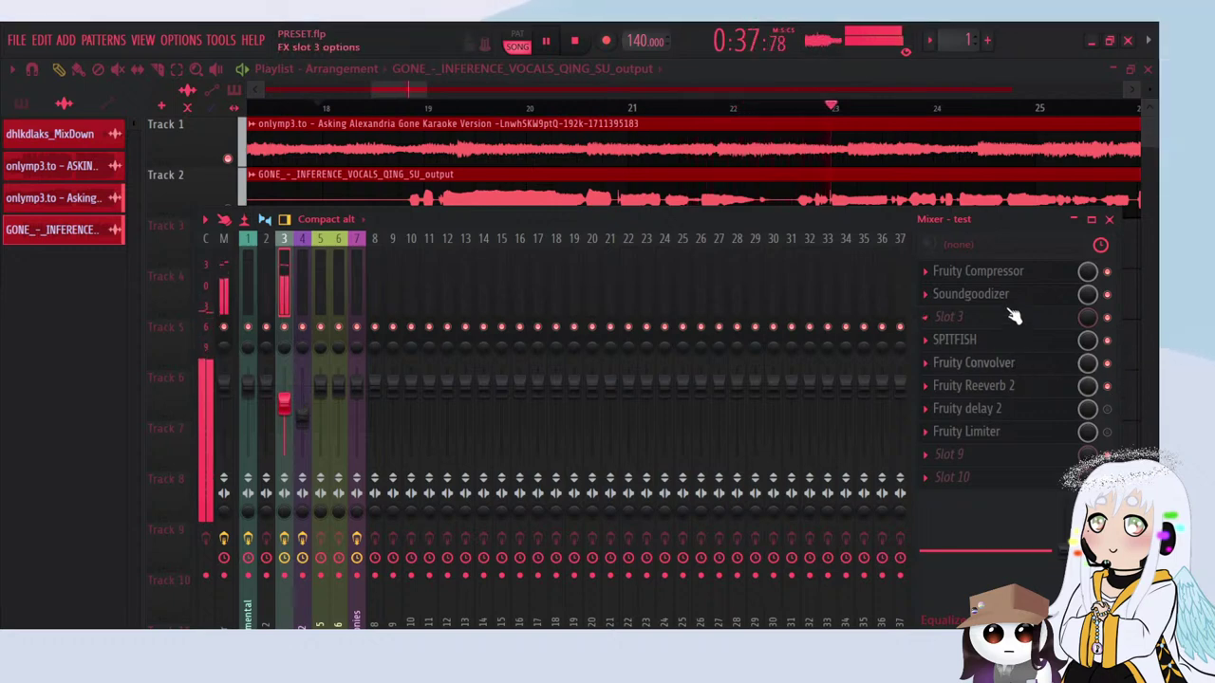
{"action": "left_click", "coordinate": [1107, 295]}
{"action": "left_click_drag", "start_coordinate": [283, 404], "coordinate": [291, 388]}
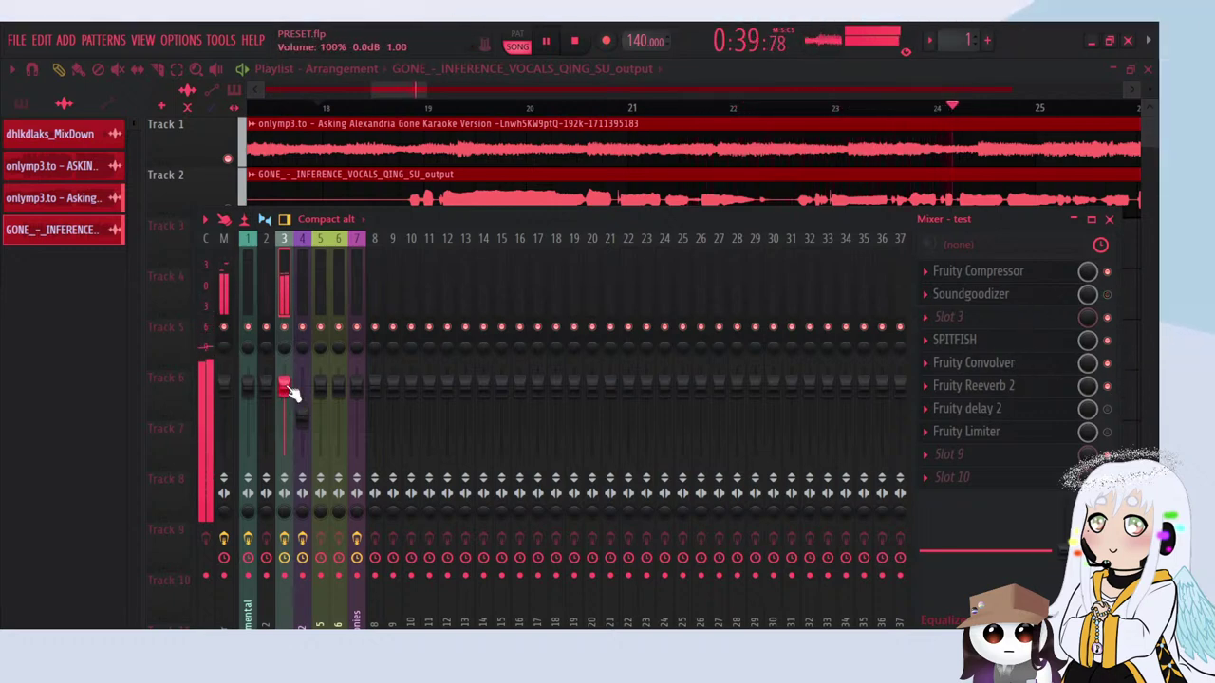
Step: Add another Fruity Reeverb 2 in slot 9 of the test mixer track with a 50% wet level, and stop playback
{"action": "left_click", "coordinate": [533, 226]}
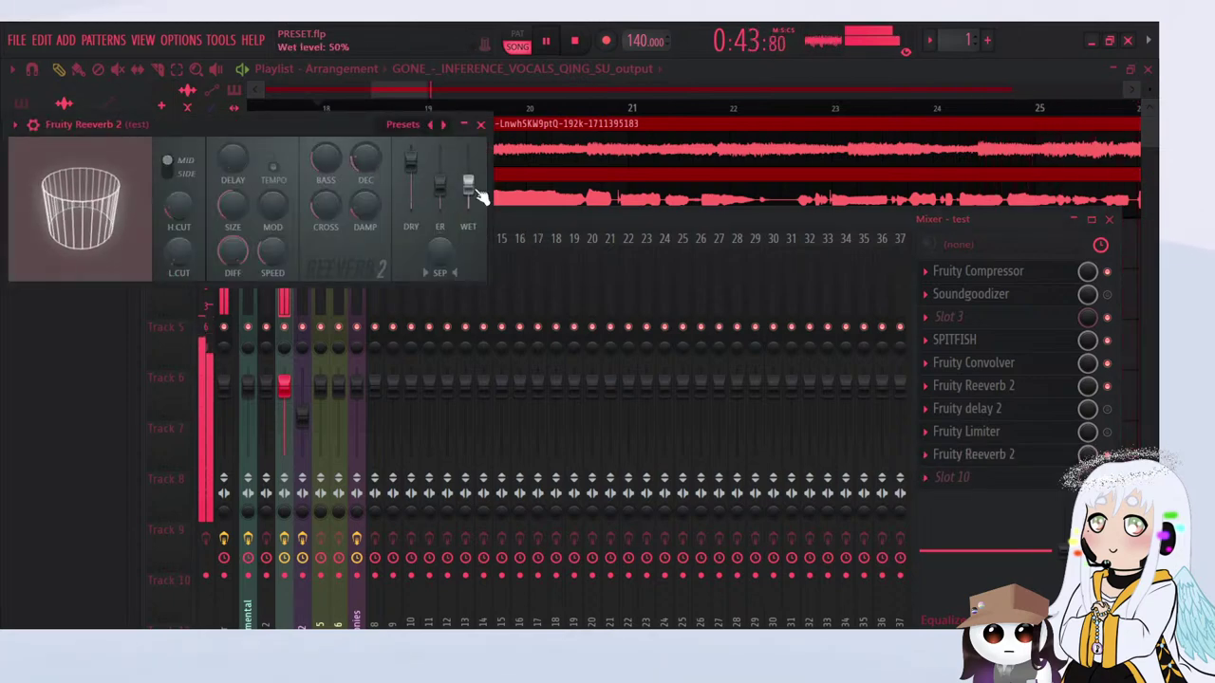
{"action": "left_click", "coordinate": [482, 124]}
{"action": "left_click_drag", "start_coordinate": [425, 89], "coordinate": [477, 90]}
{"action": "key", "text": "space"}
{"action": "scroll", "coordinate": [563, 336], "scroll_direction": "down", "scroll_amount": 5}
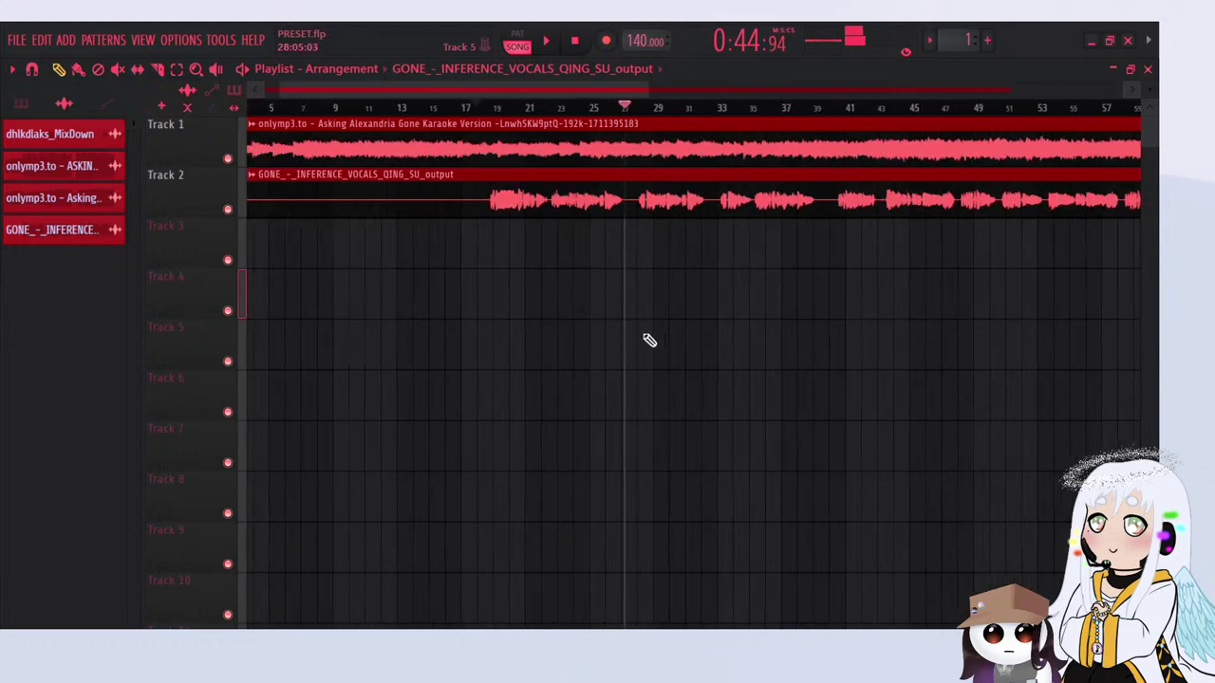
{"action": "scroll", "coordinate": [546, 309], "scroll_direction": "down", "scroll_amount": 2}
{"action": "scroll", "coordinate": [496, 334], "scroll_direction": "up", "scroll_amount": 1}
{"action": "scroll", "coordinate": [497, 337], "scroll_direction": "up", "scroll_amount": 2}
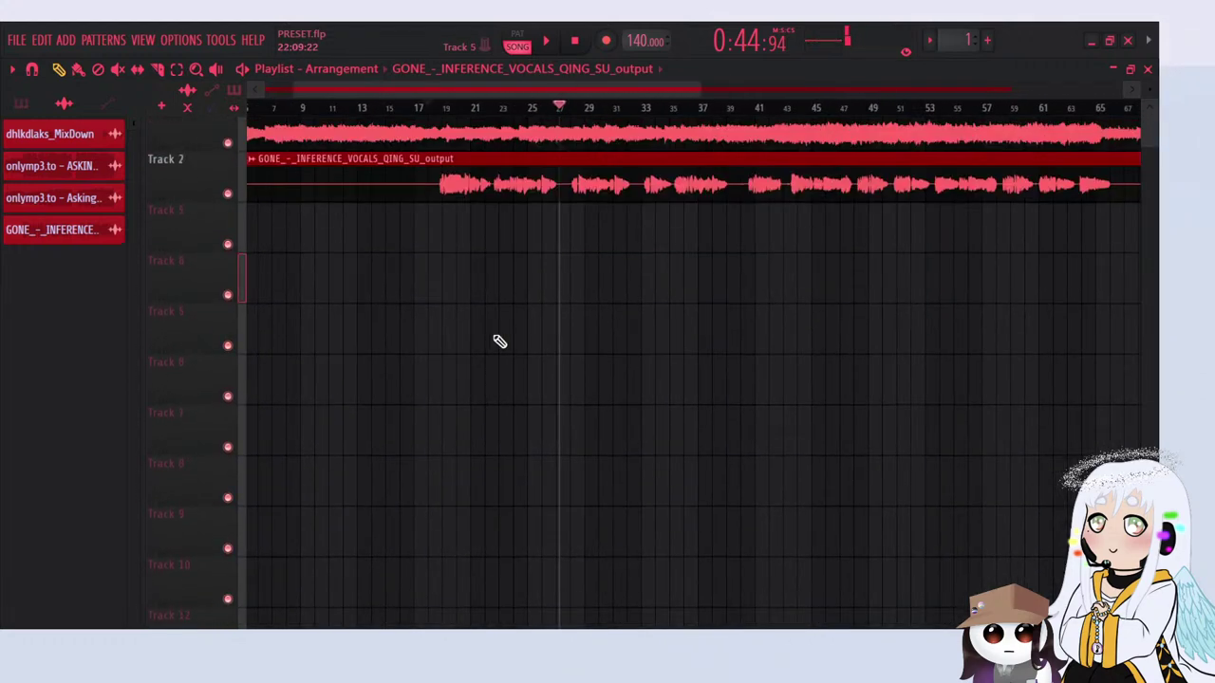
{"action": "scroll", "coordinate": [578, 372], "scroll_direction": "down", "scroll_amount": 2}
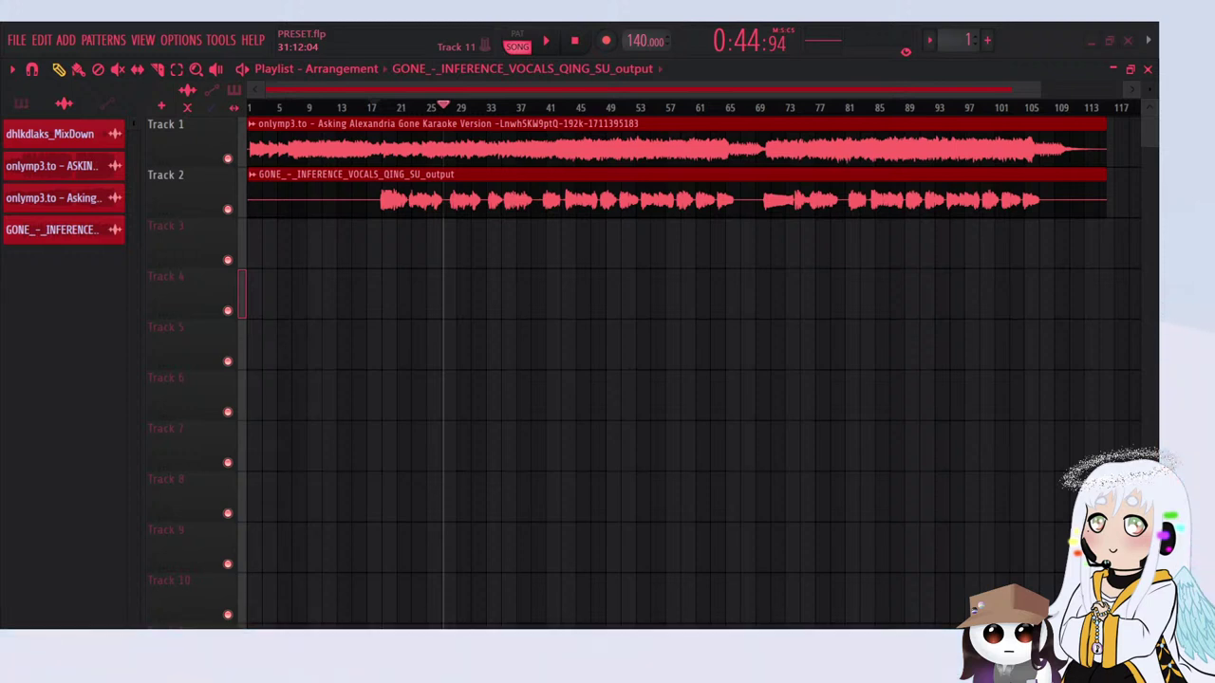
Step: Place the GONE_-_INFERENCE_VOCALS_QING_SU_output (1) audio at the start of track 3 and set the playback position to about bar 17
{"action": "left_click_drag", "start_coordinate": [414, 243], "coordinate": [393, 243]}
{"action": "left_click_drag", "start_coordinate": [466, 233], "coordinate": [323, 233]}
{"action": "key", "text": "space"}
{"action": "key", "text": "space"}
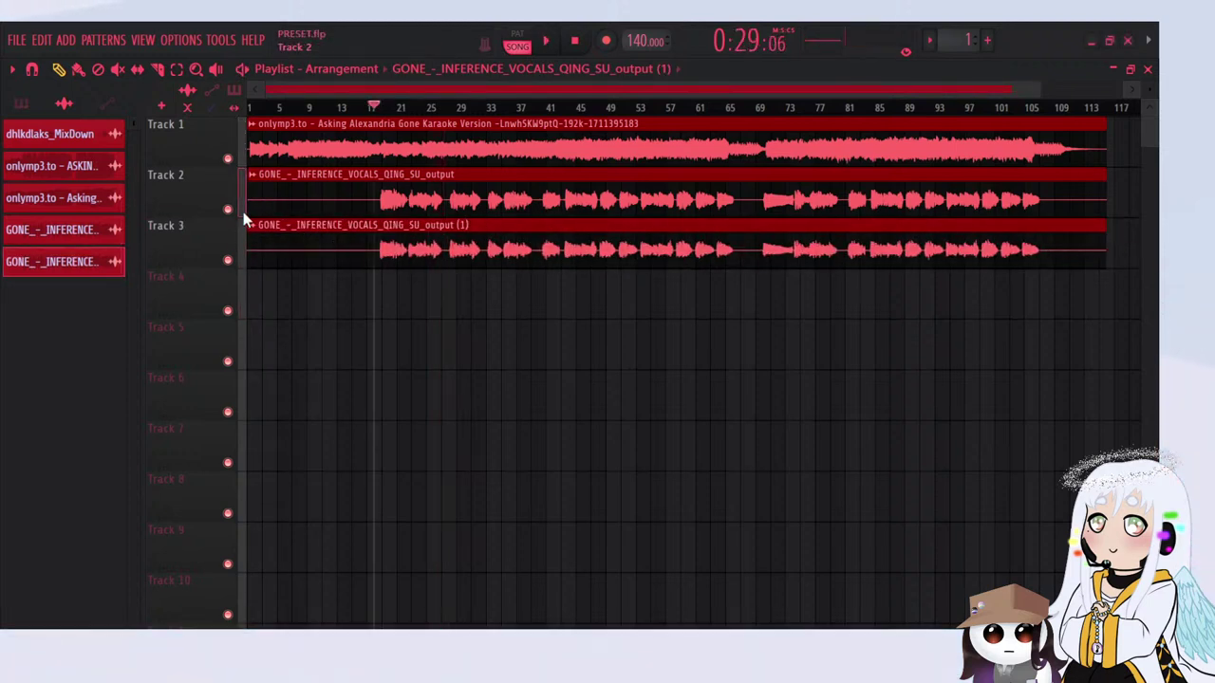
Step: Mute playlist track 2 and play the arrangement from about bar 17
{"action": "key", "text": "space"}
{"action": "left_click", "coordinate": [227, 210]}
{"action": "scroll", "coordinate": [358, 206], "scroll_direction": "up", "scroll_amount": 6}
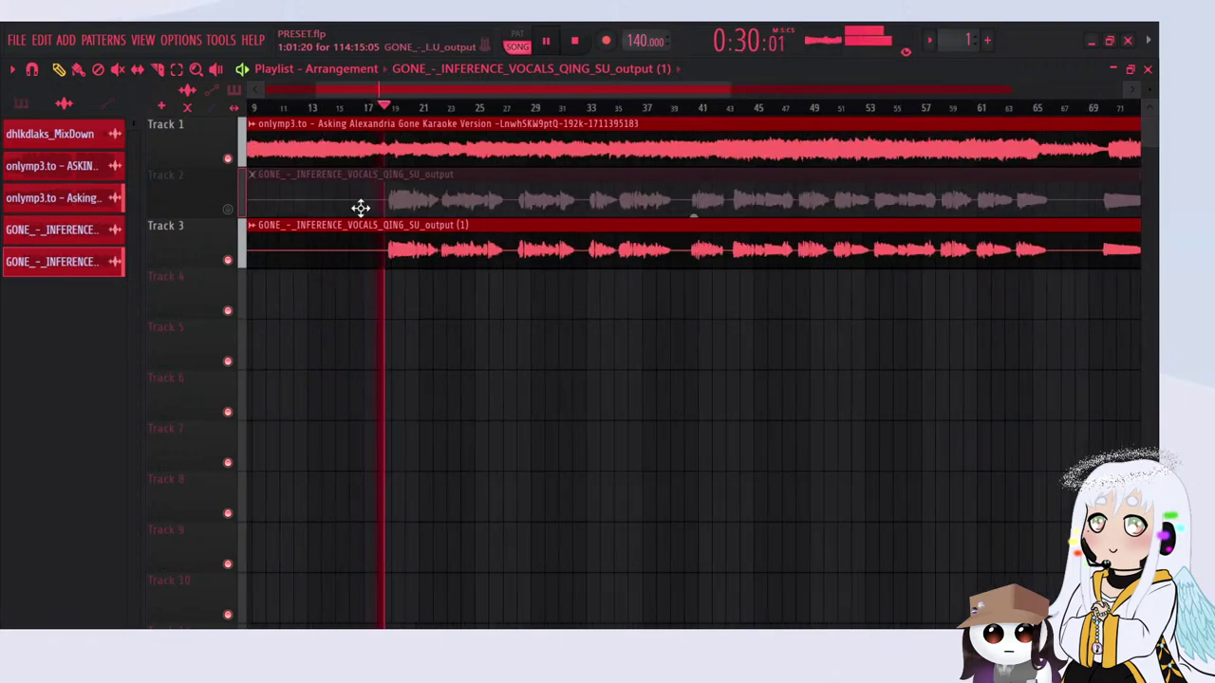
Step: Examine the track 3 vocals around bars 18 to 23 during playback and check the test mixer track's level
{"action": "double_click", "coordinate": [483, 239]}
{"action": "left_click_drag", "start_coordinate": [654, 320], "coordinate": [653, 299]}
{"action": "left_click", "coordinate": [569, 226]}
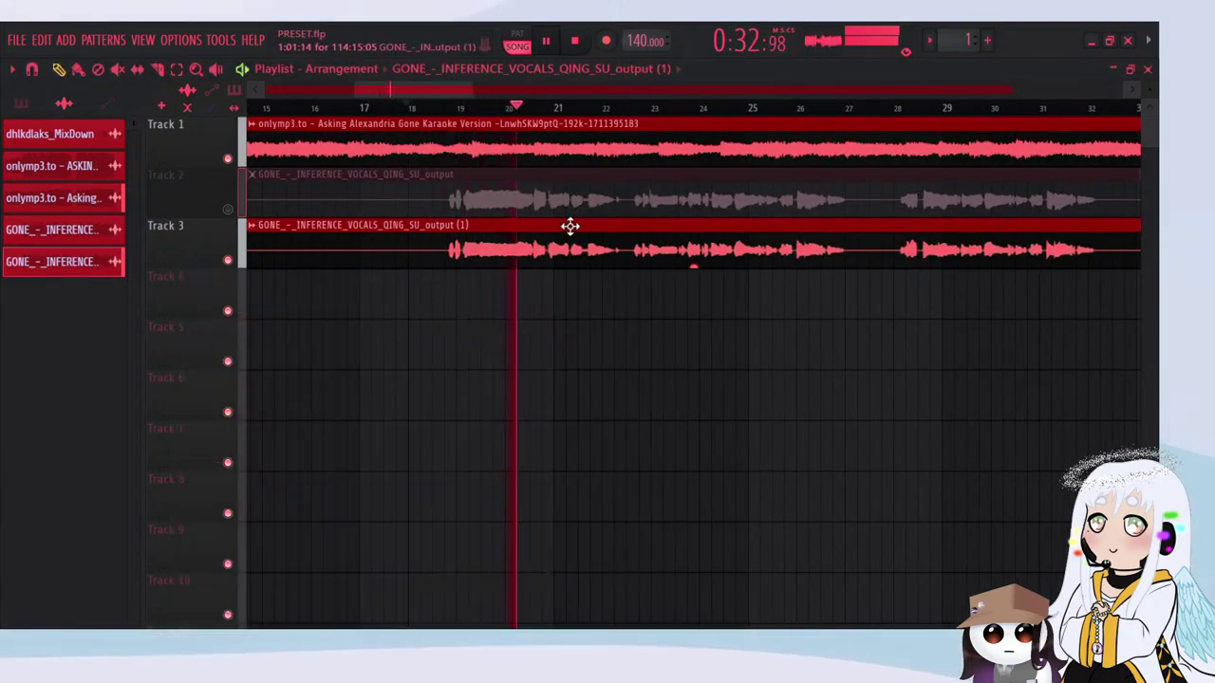
{"action": "scroll", "coordinate": [528, 247], "scroll_direction": "up", "scroll_amount": 3}
{"action": "scroll", "coordinate": [361, 263], "scroll_direction": "up", "scroll_amount": 2}
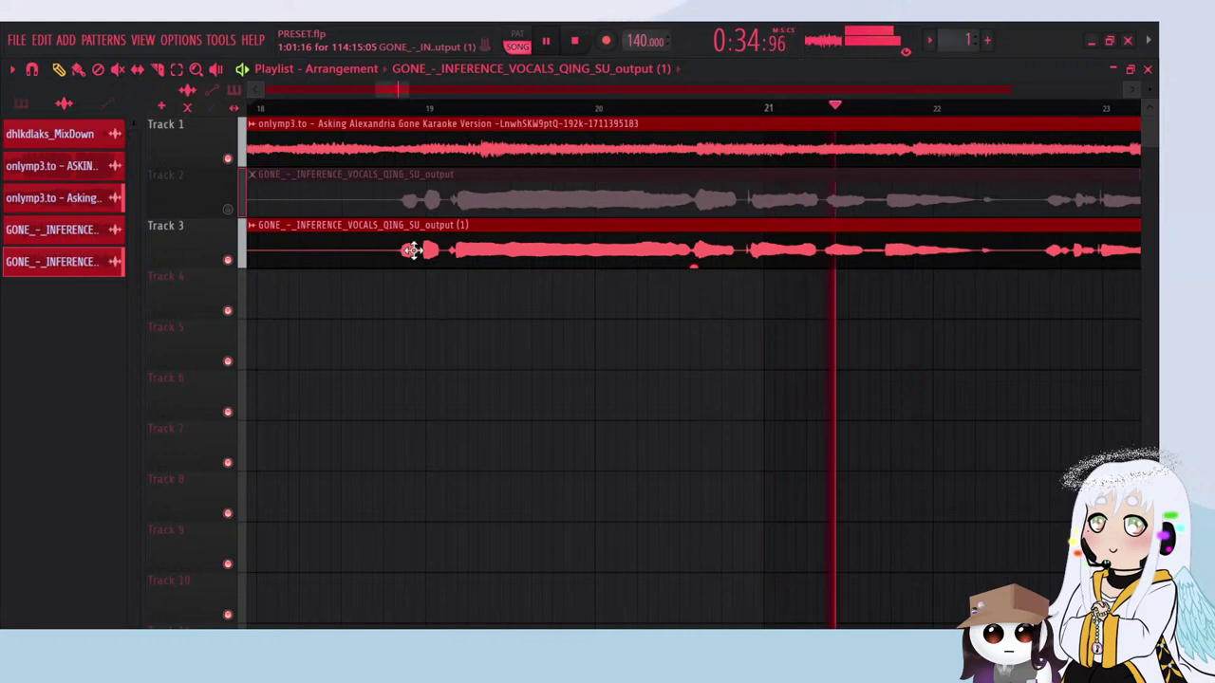
{"action": "scroll", "coordinate": [416, 248], "scroll_direction": "up", "scroll_amount": 1}
{"action": "scroll", "coordinate": [416, 248], "scroll_direction": "up", "scroll_amount": 1}
{"action": "scroll", "coordinate": [408, 218], "scroll_direction": "down", "scroll_amount": 3}
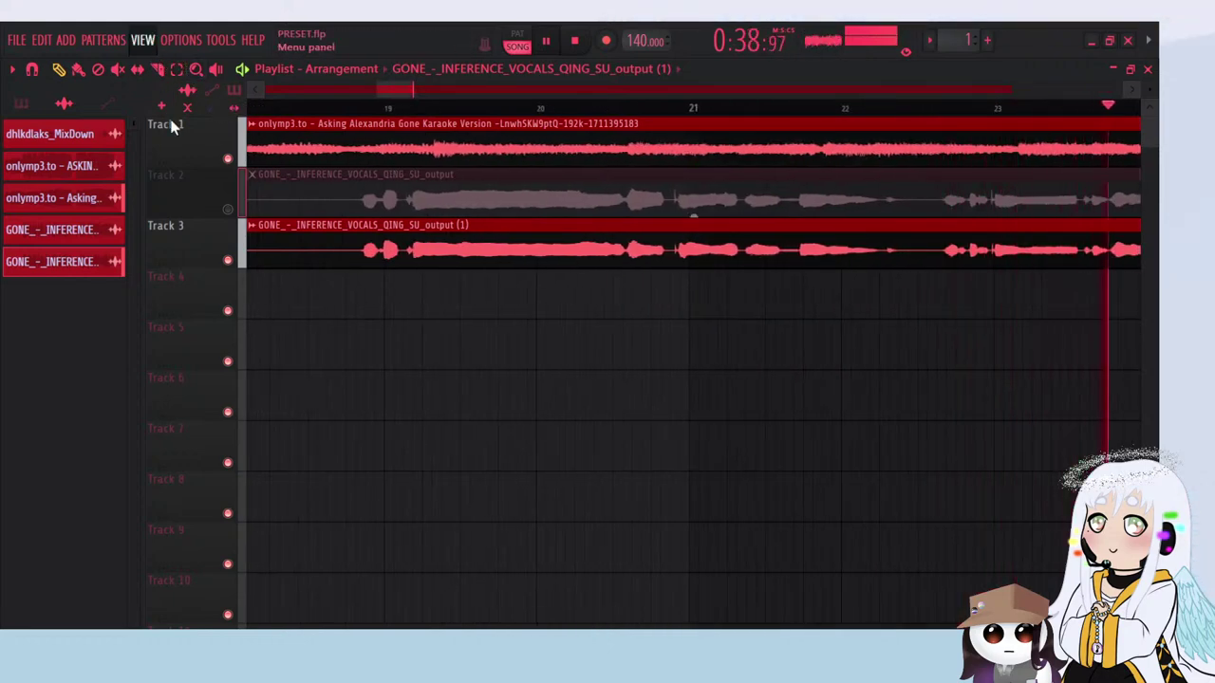
{"action": "key", "text": "F9"}
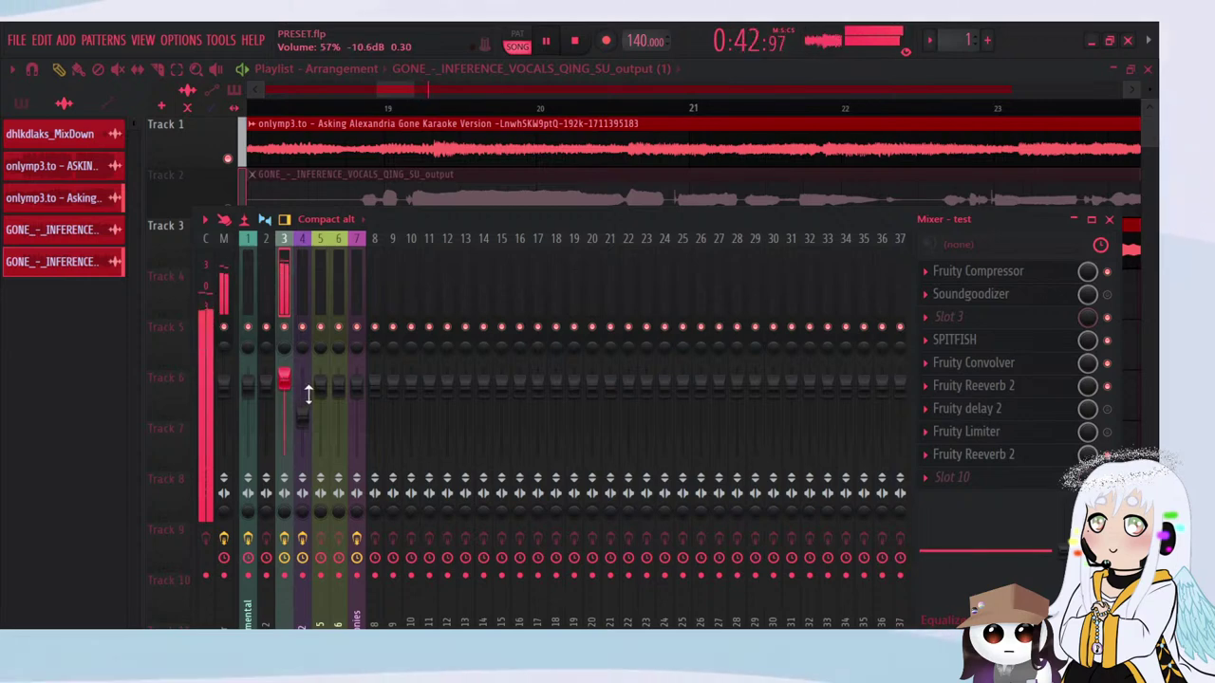
{"action": "key", "text": "F9"}
Step: Follow the playback through about bars 24 to 67, examining the track 3 vocals against the karaoke track
{"action": "scroll", "coordinate": [713, 89], "scroll_direction": "down", "scroll_amount": 3}
{"action": "scroll", "coordinate": [642, 344], "scroll_direction": "up", "scroll_amount": 3}
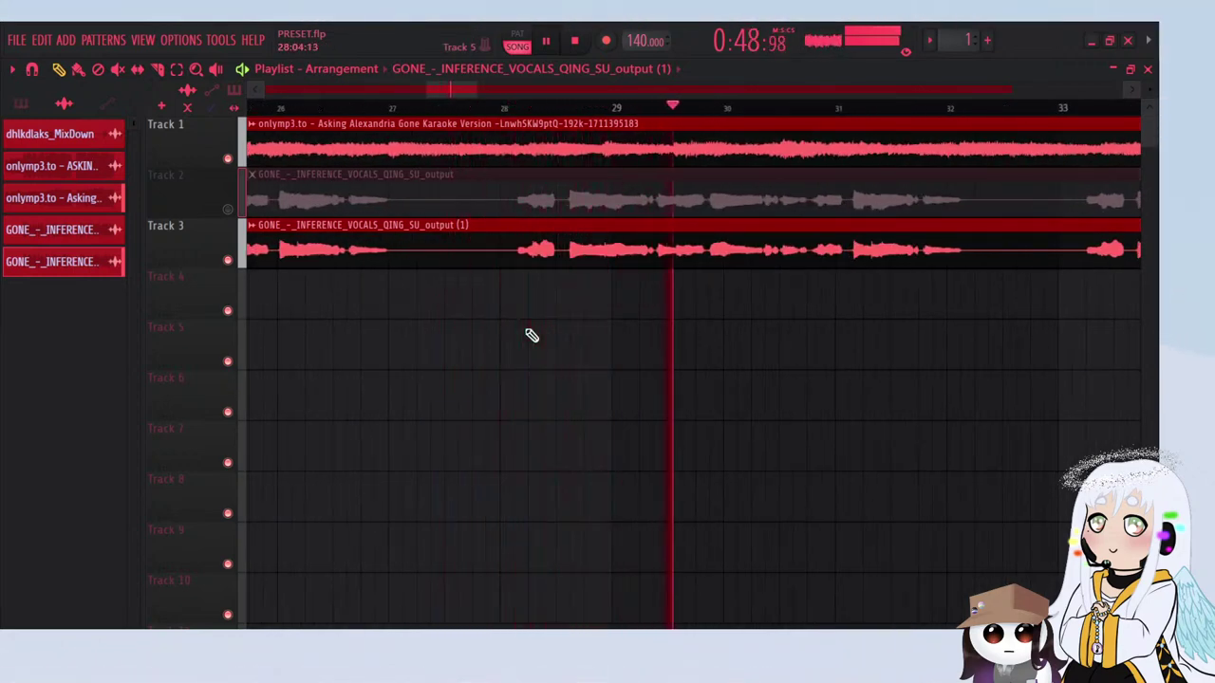
{"action": "scroll", "coordinate": [573, 328], "scroll_direction": "up", "scroll_amount": 6}
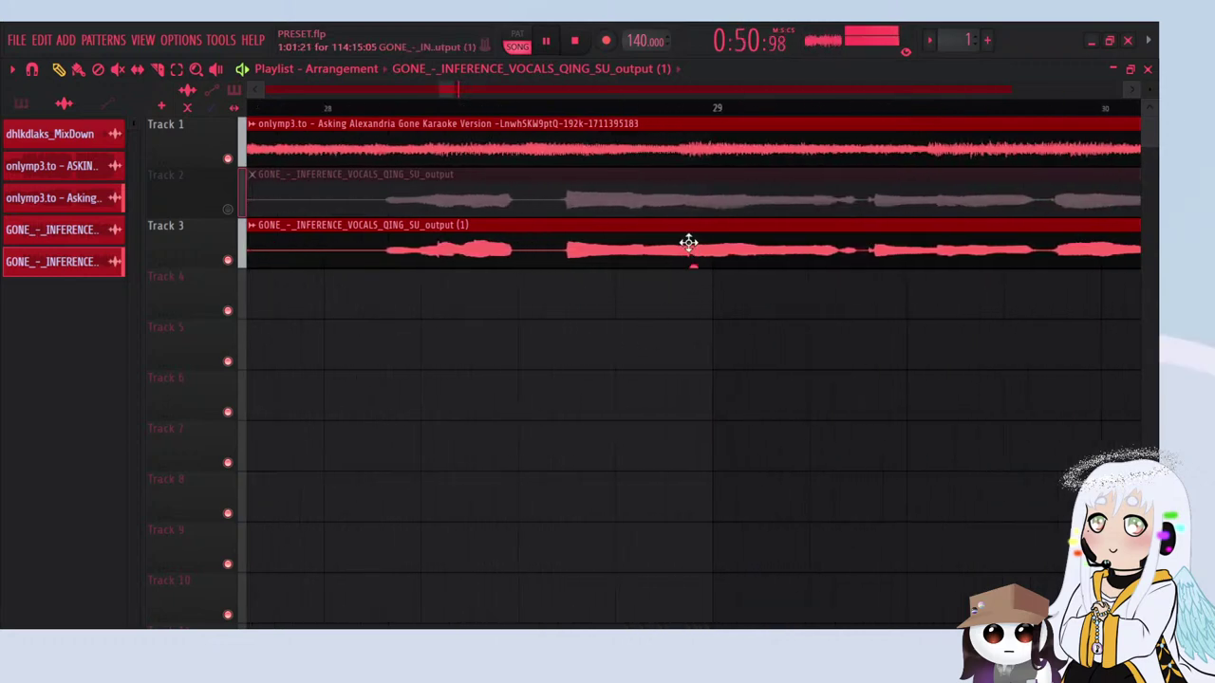
{"action": "scroll", "coordinate": [271, 403], "scroll_direction": "down", "scroll_amount": 6}
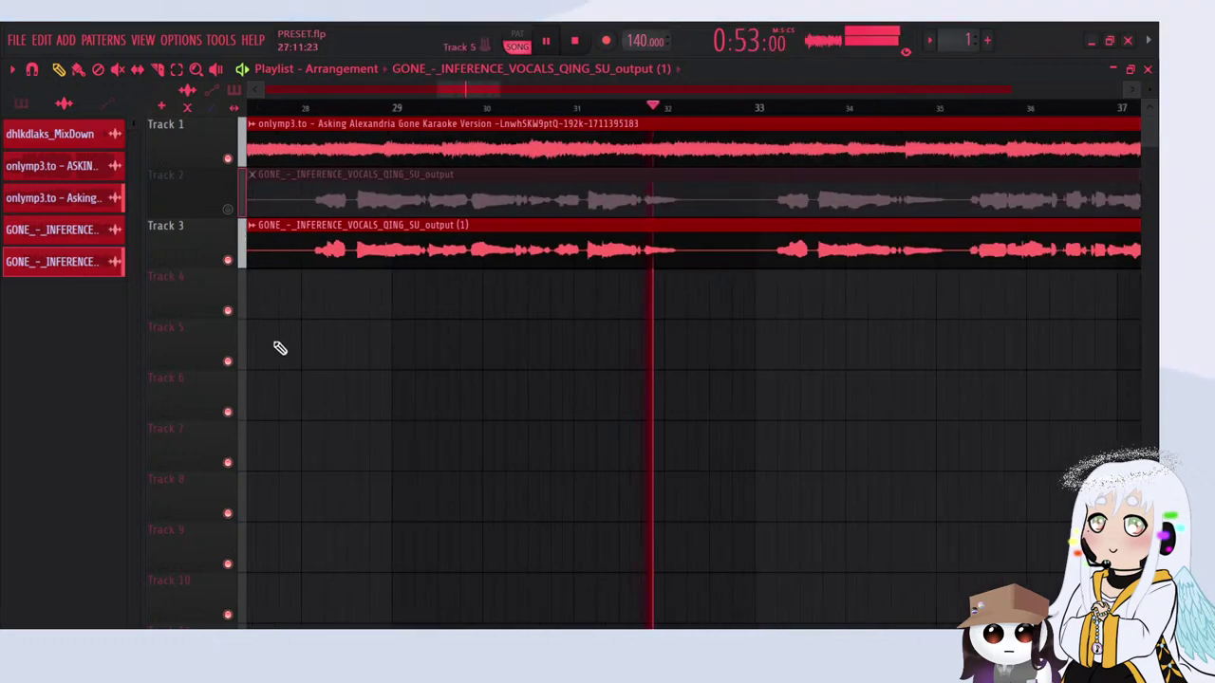
{"action": "scroll", "coordinate": [328, 311], "scroll_direction": "down", "scroll_amount": 3}
{"action": "scroll", "coordinate": [677, 350], "scroll_direction": "up", "scroll_amount": 3}
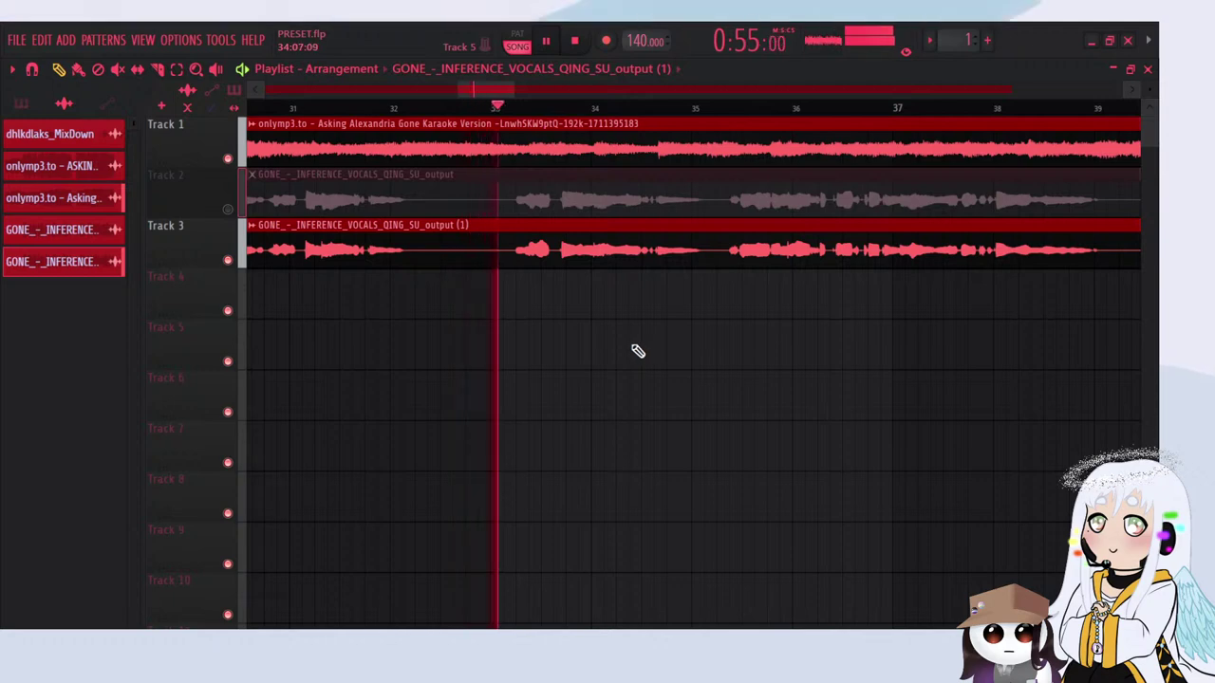
{"action": "scroll", "coordinate": [491, 350], "scroll_direction": "down", "scroll_amount": 2}
{"action": "scroll", "coordinate": [702, 369], "scroll_direction": "up", "scroll_amount": 3}
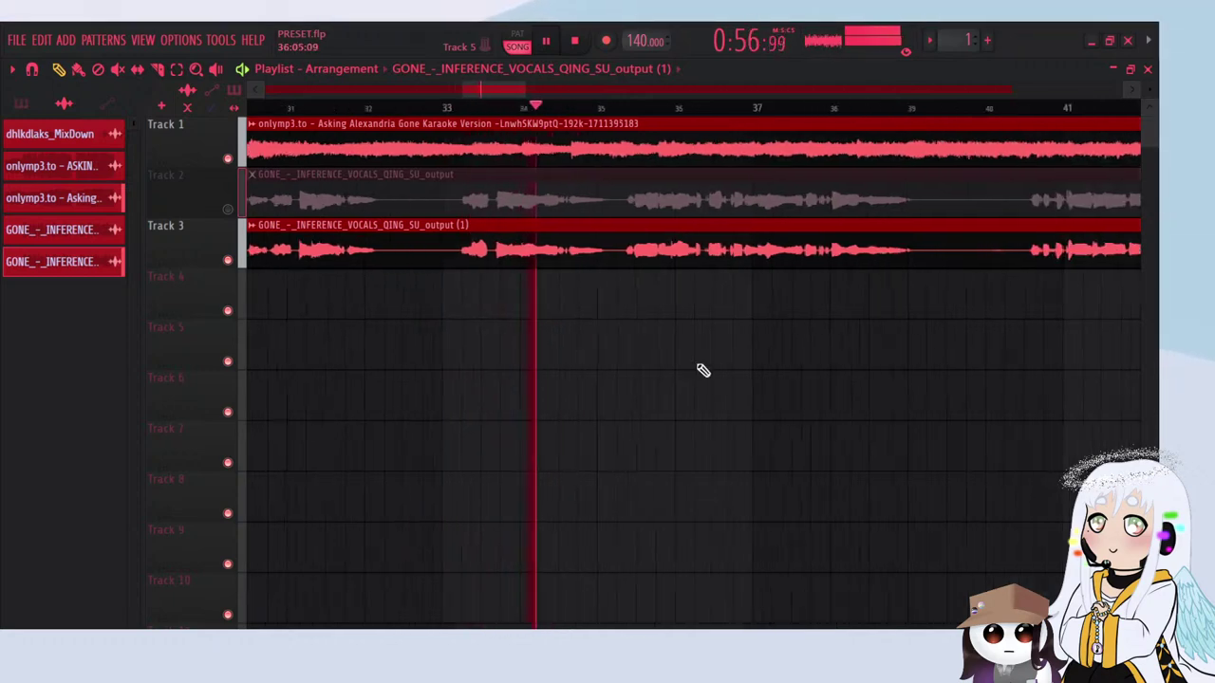
{"action": "scroll", "coordinate": [545, 336], "scroll_direction": "down", "scroll_amount": 3}
{"action": "scroll", "coordinate": [717, 378], "scroll_direction": "up", "scroll_amount": 3}
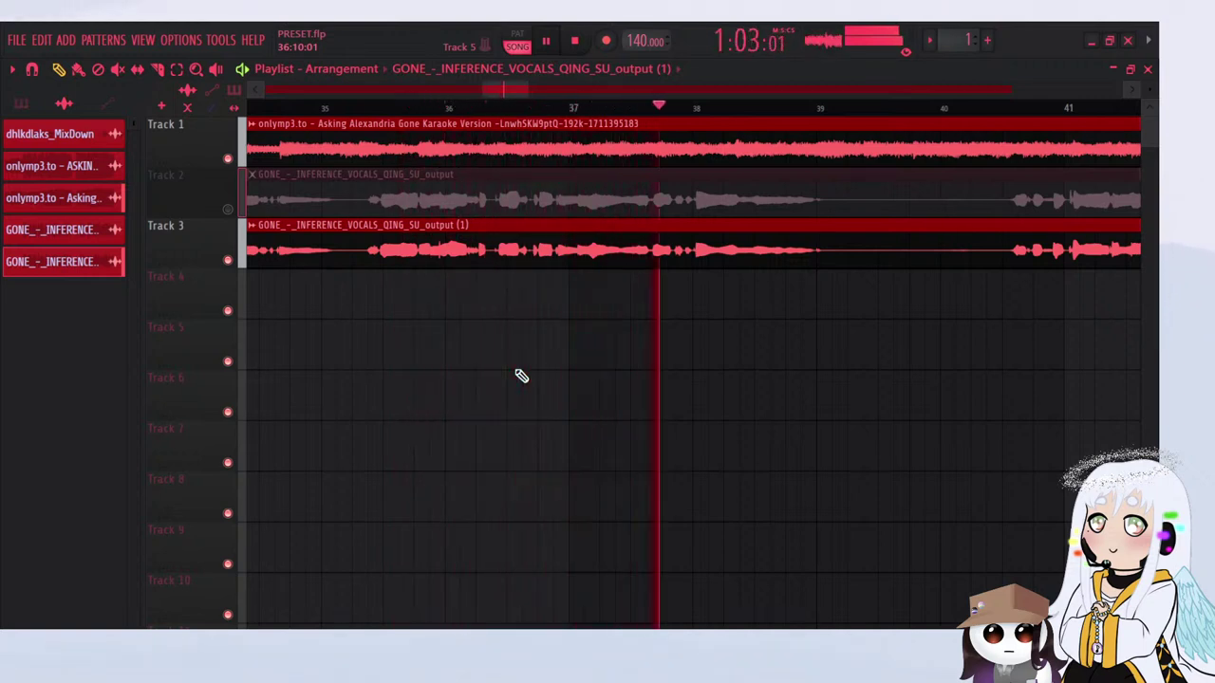
{"action": "scroll", "coordinate": [585, 333], "scroll_direction": "down", "scroll_amount": 4}
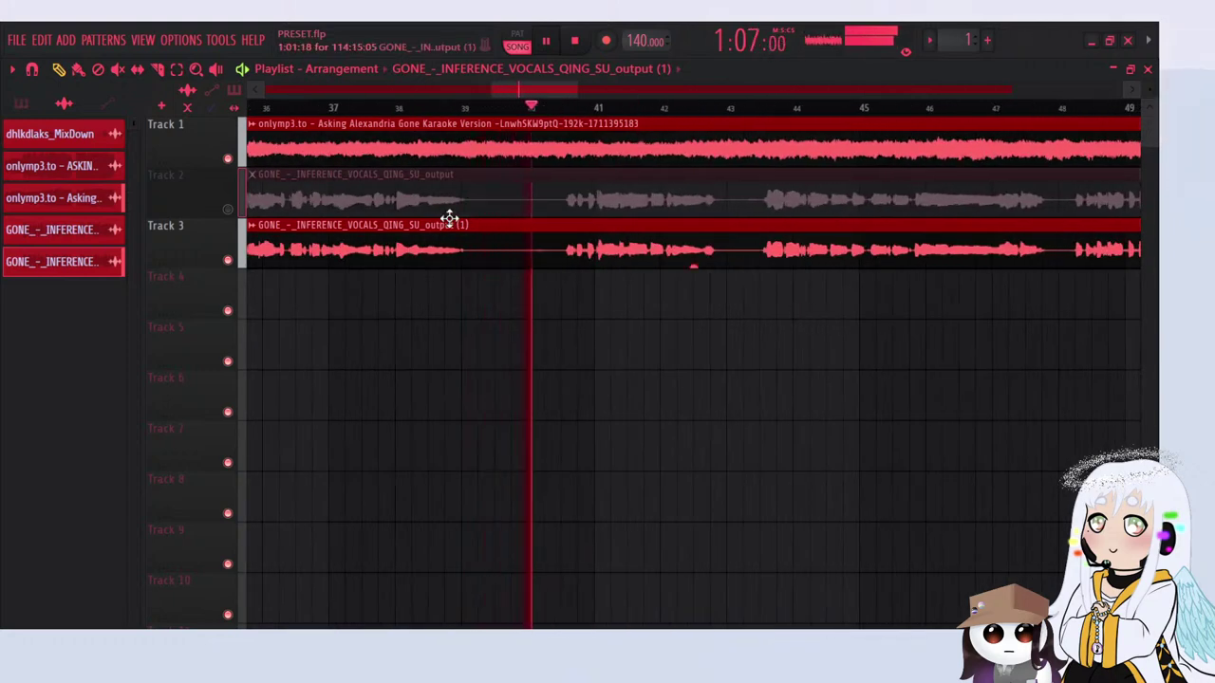
{"action": "scroll", "coordinate": [622, 295], "scroll_direction": "up", "scroll_amount": 3}
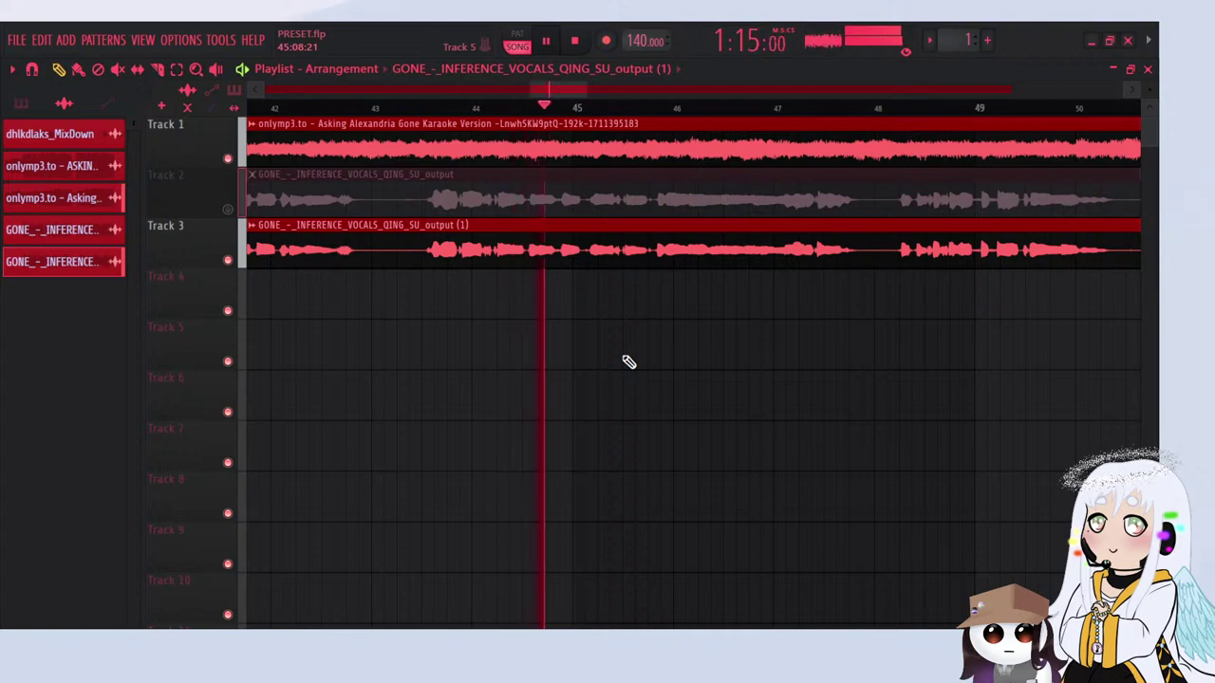
{"action": "scroll", "coordinate": [585, 289], "scroll_direction": "down", "scroll_amount": 2}
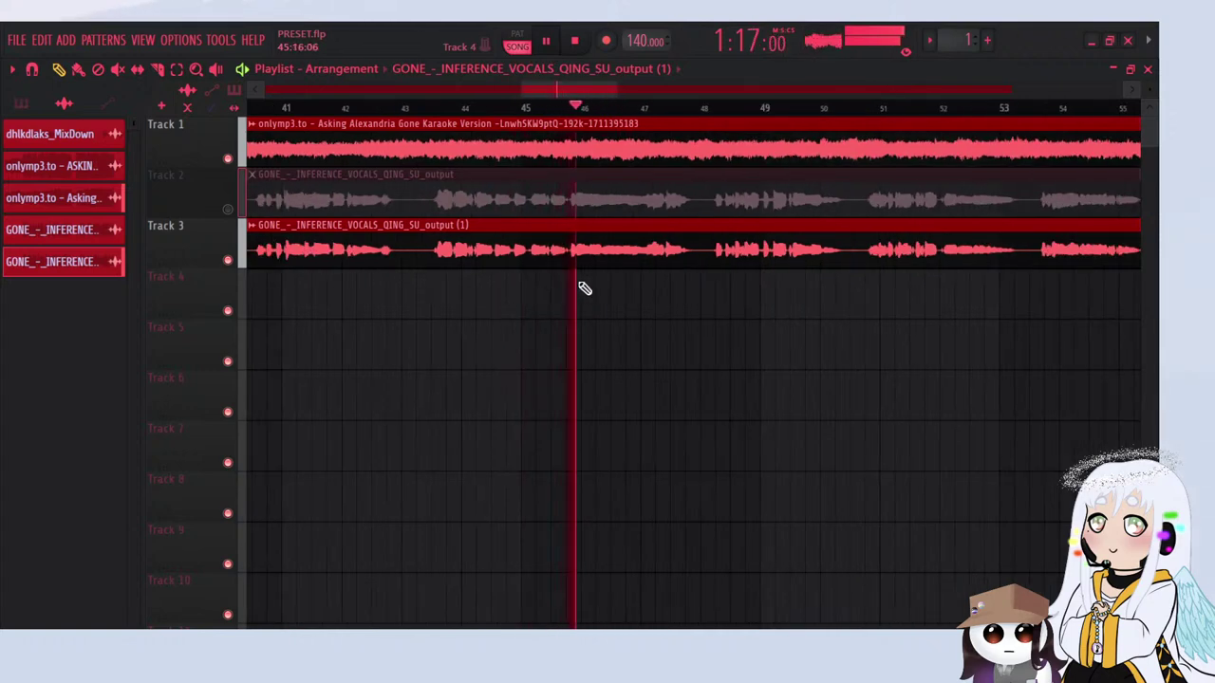
{"action": "scroll", "coordinate": [699, 388], "scroll_direction": "up", "scroll_amount": 1}
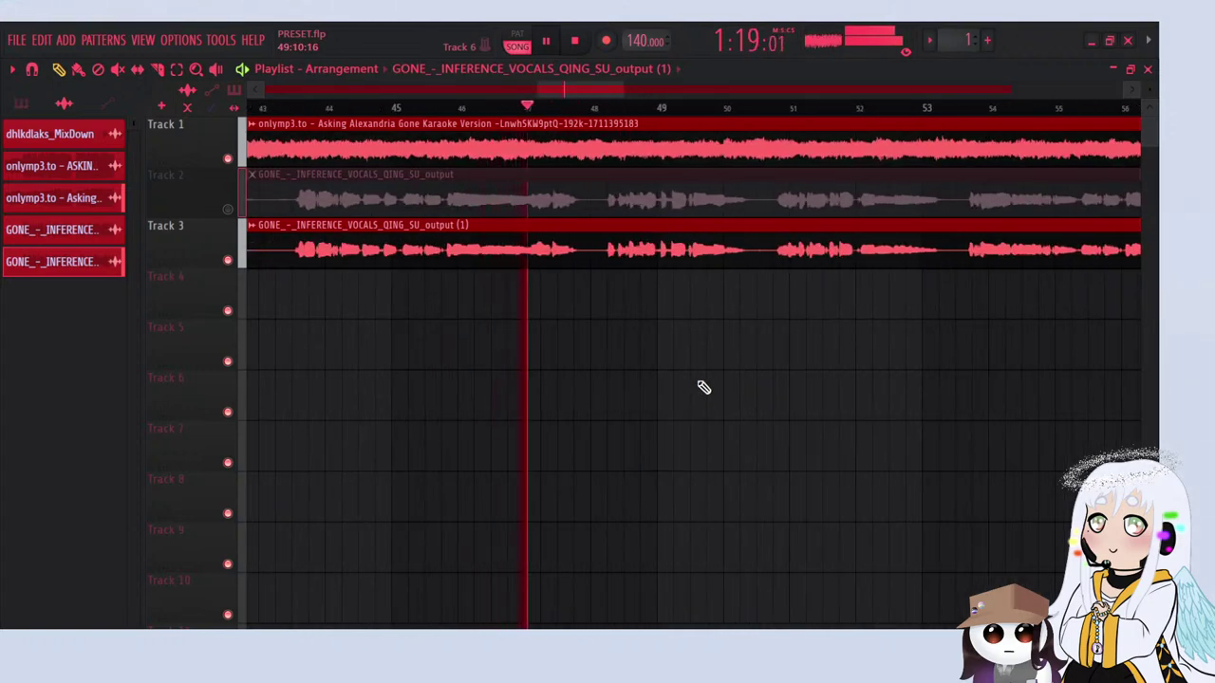
{"action": "scroll", "coordinate": [353, 333], "scroll_direction": "up", "scroll_amount": 2}
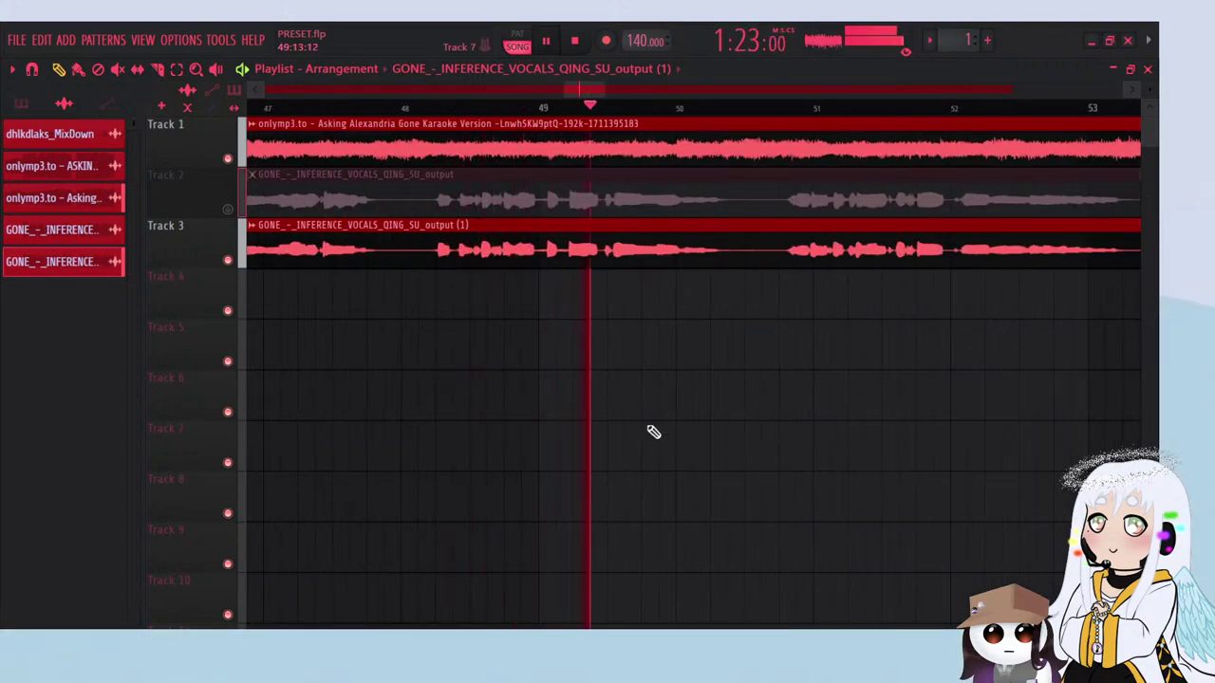
{"action": "scroll", "coordinate": [589, 370], "scroll_direction": "right", "scroll_amount": 5}
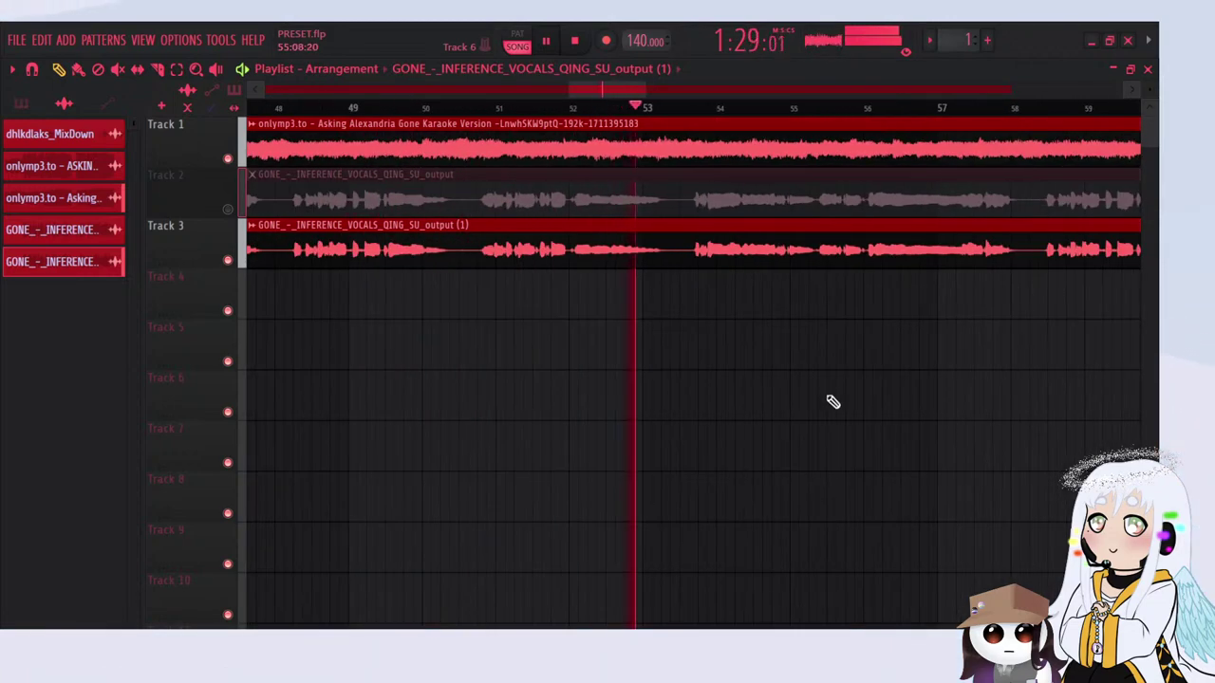
{"action": "scroll", "coordinate": [602, 336], "scroll_direction": "down", "scroll_amount": 3}
{"action": "scroll", "coordinate": [612, 357], "scroll_direction": "up", "scroll_amount": 1}
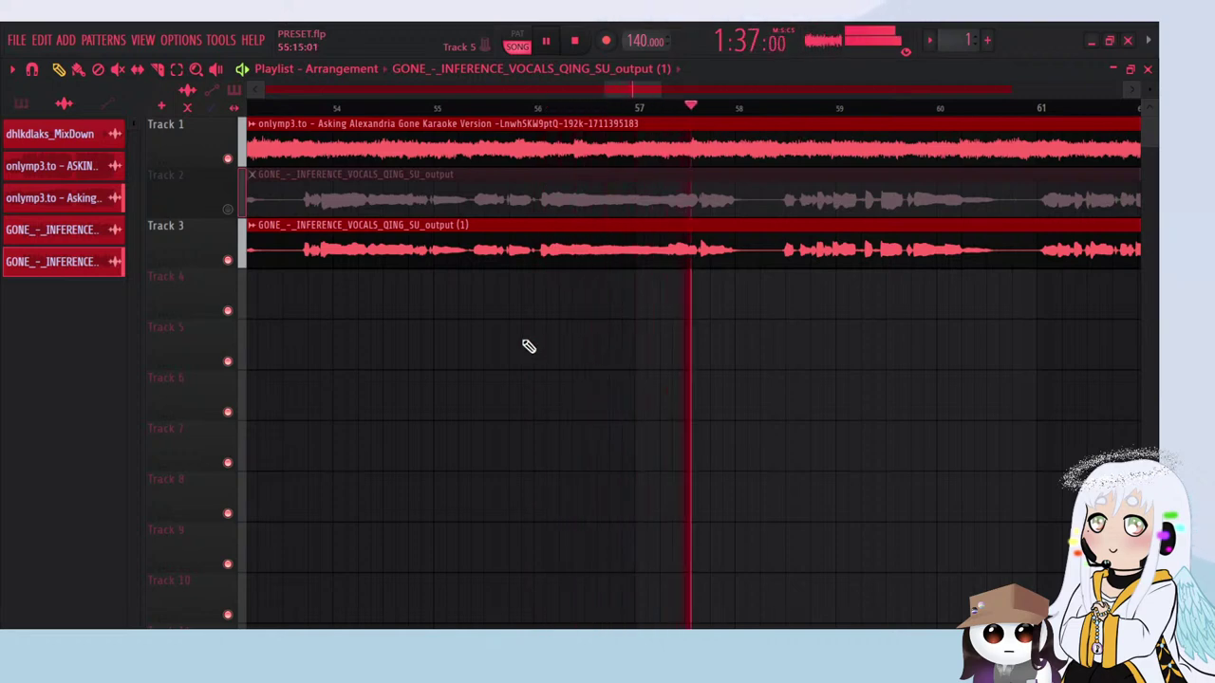
{"action": "scroll", "coordinate": [564, 337], "scroll_direction": "down", "scroll_amount": 2}
{"action": "scroll", "coordinate": [825, 319], "scroll_direction": "up", "scroll_amount": 1}
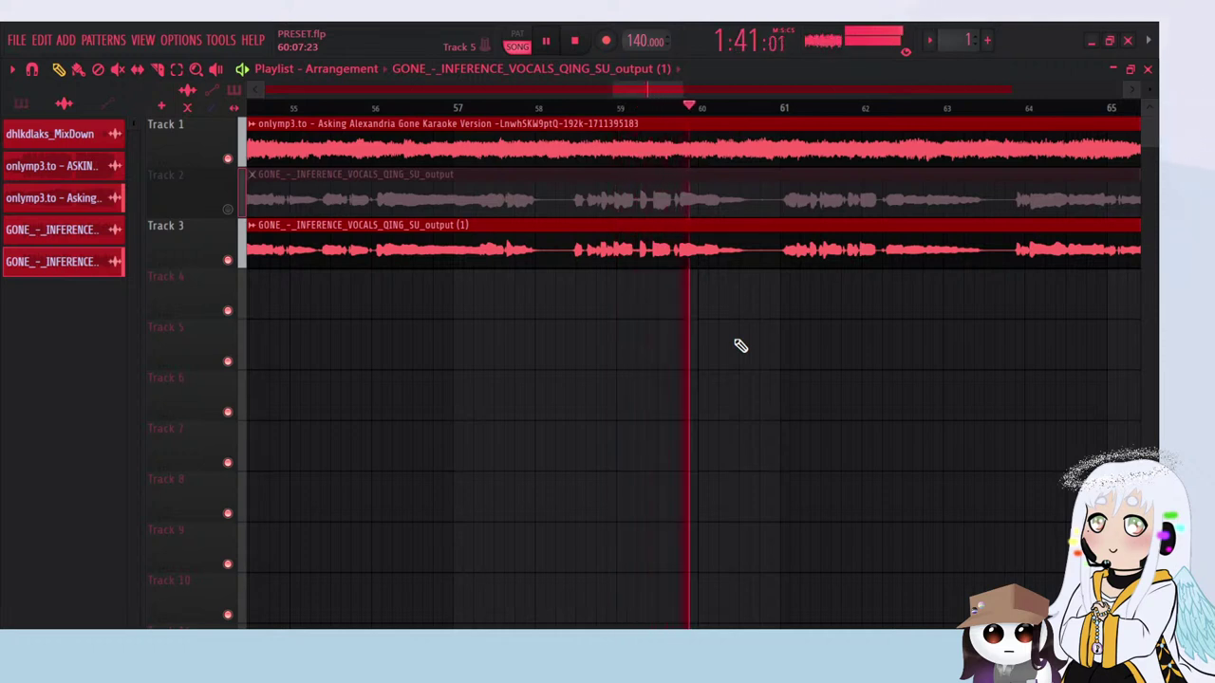
{"action": "scroll", "coordinate": [507, 505], "scroll_direction": "down", "scroll_amount": 2}
{"action": "scroll", "coordinate": [727, 413], "scroll_direction": "up", "scroll_amount": 2}
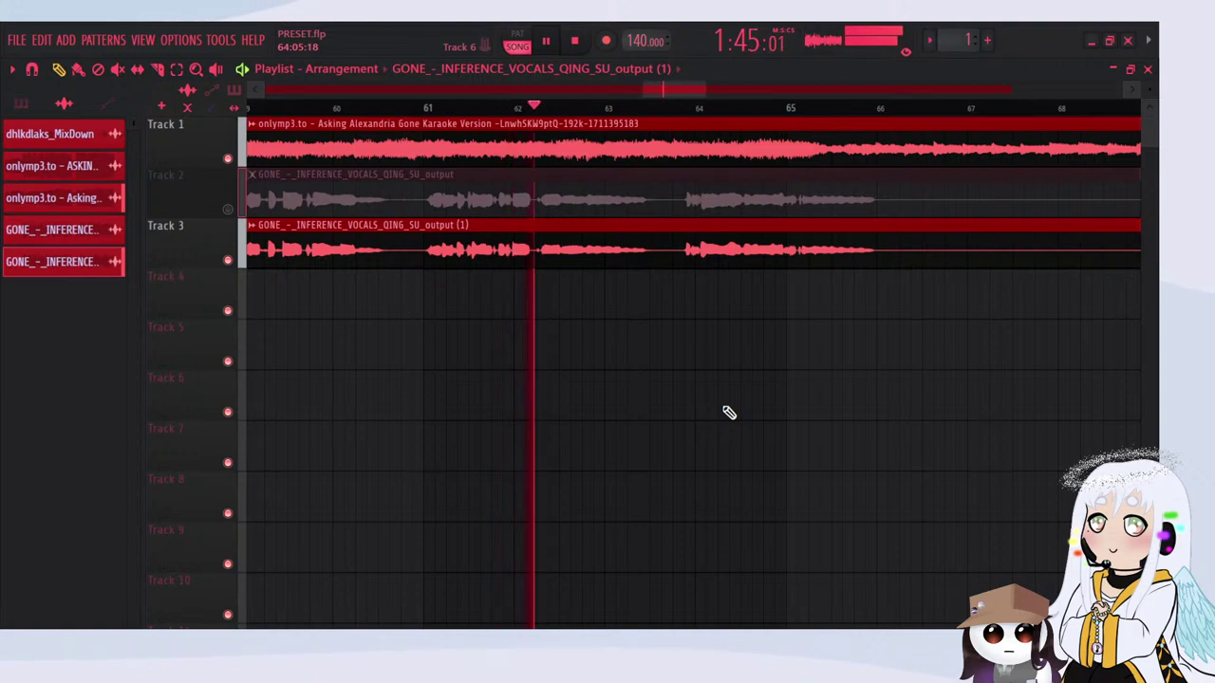
{"action": "scroll", "coordinate": [442, 426], "scroll_direction": "down", "scroll_amount": 3}
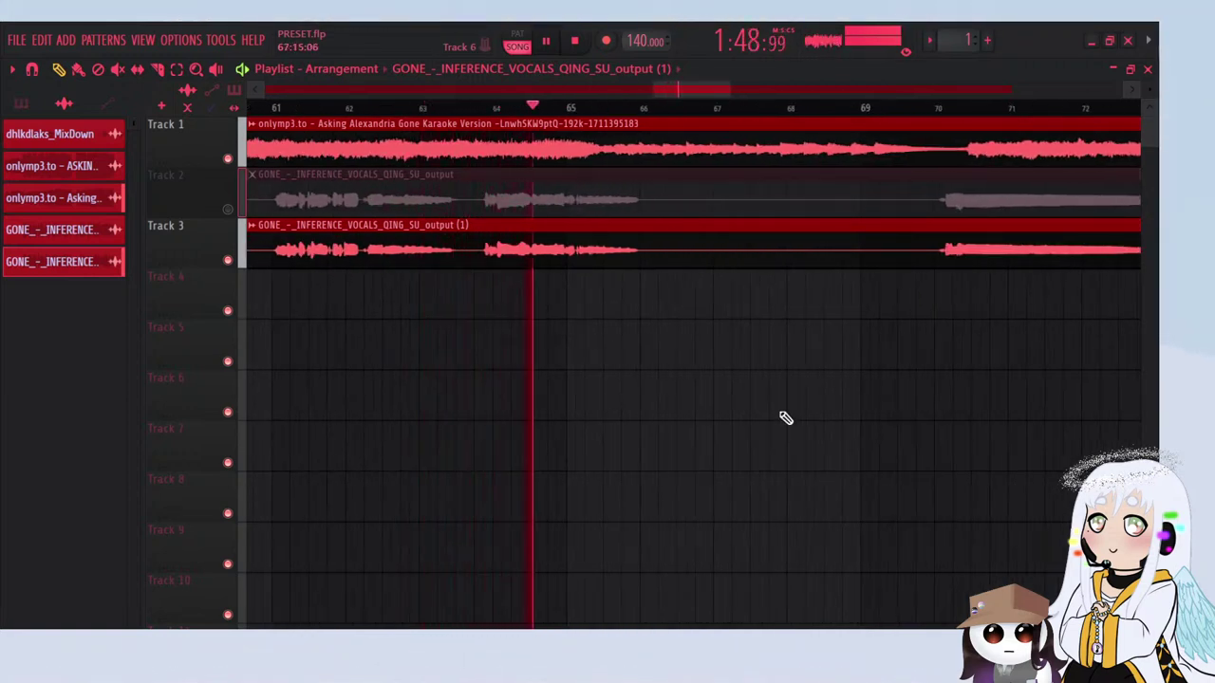
{"action": "scroll", "coordinate": [522, 399], "scroll_direction": "down", "scroll_amount": 3}
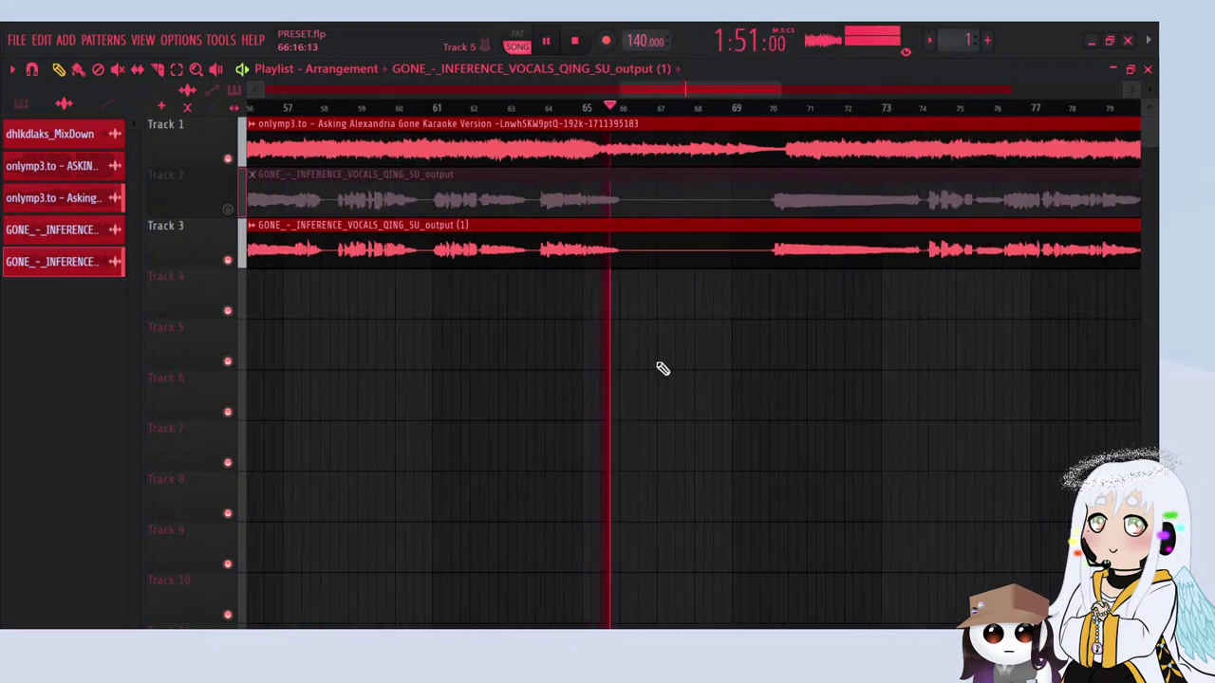
{"action": "scroll", "coordinate": [556, 383], "scroll_direction": "down", "scroll_amount": 3}
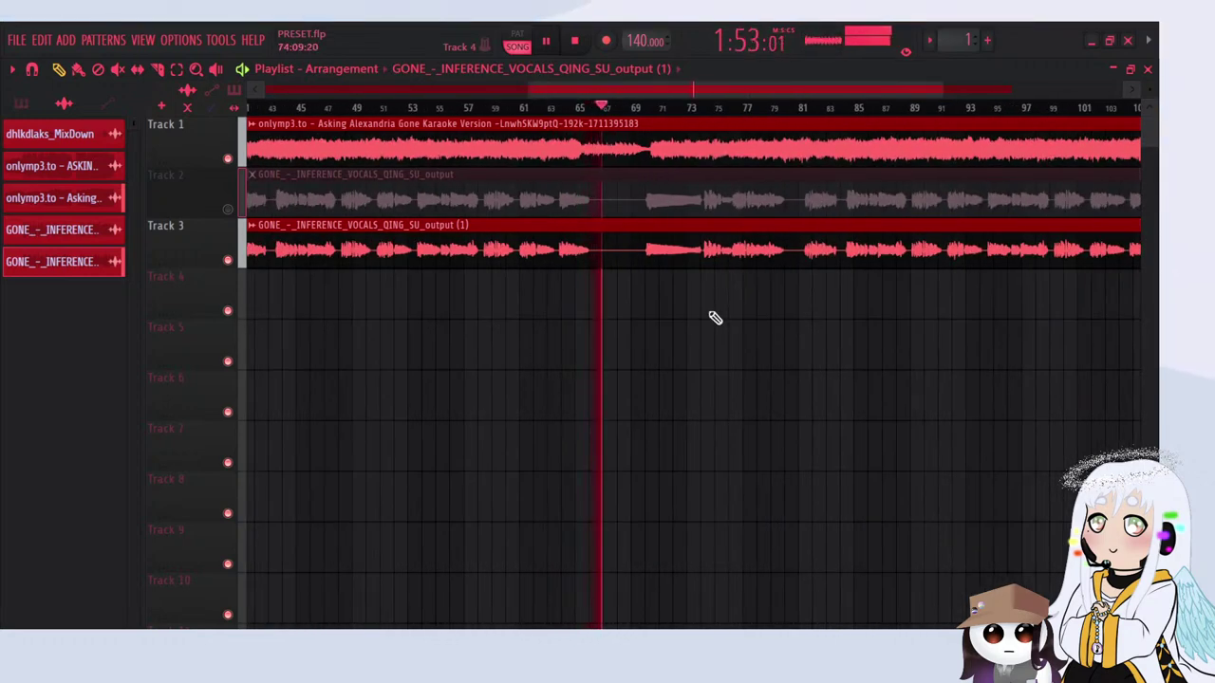
Step: Restart playback near bar 69 to hear the second vocal section and check the mixer levels
{"action": "key", "text": "space"}
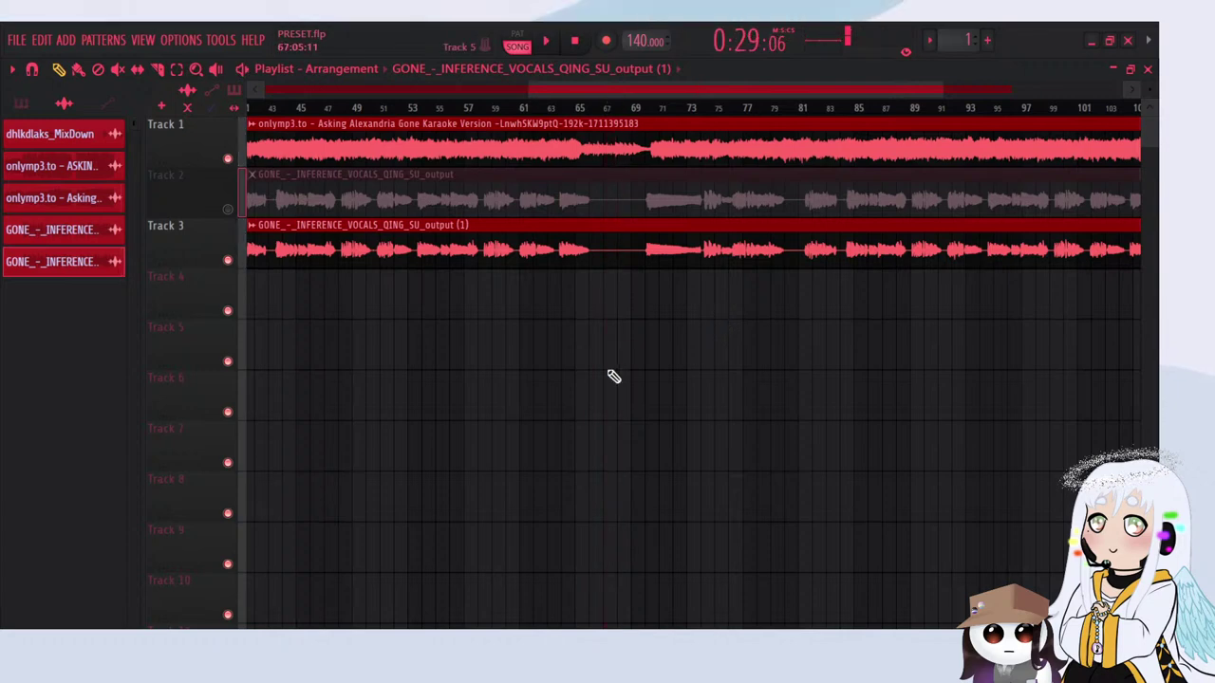
{"action": "left_click", "coordinate": [629, 106]}
{"action": "scroll", "coordinate": [642, 121], "scroll_direction": "up", "scroll_amount": 2}
{"action": "scroll", "coordinate": [813, 355], "scroll_direction": "up", "scroll_amount": 3}
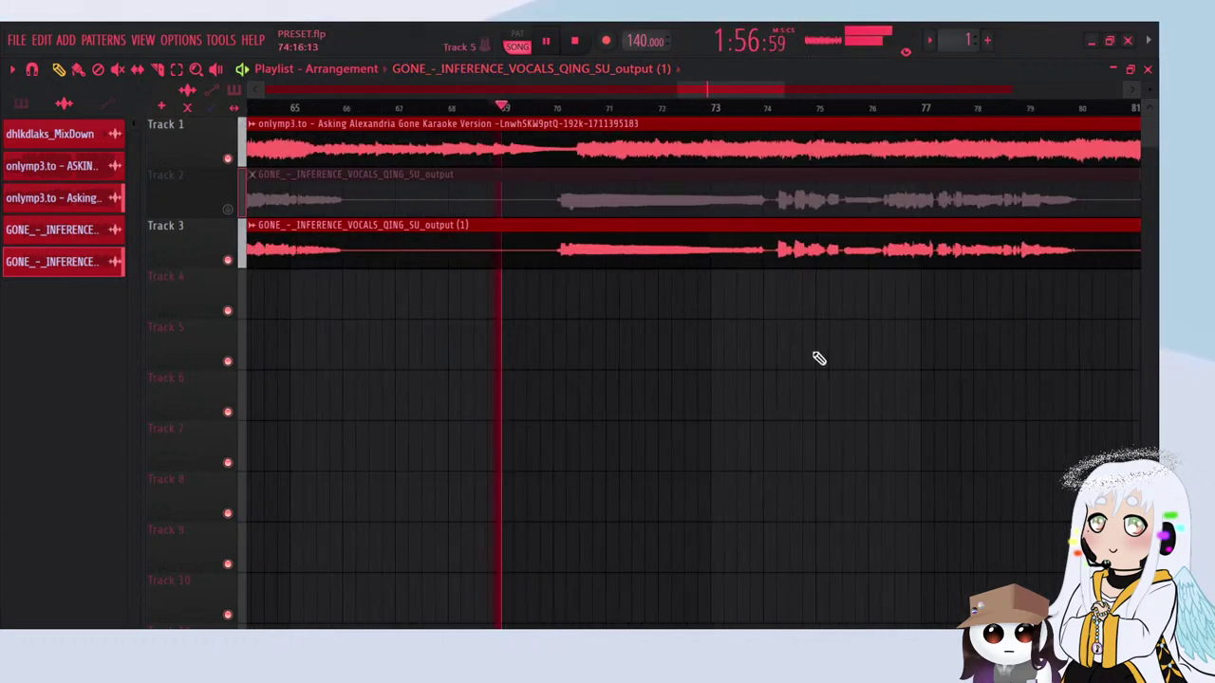
{"action": "scroll", "coordinate": [550, 140], "scroll_direction": "up", "scroll_amount": 5}
{"action": "key", "text": "space"}
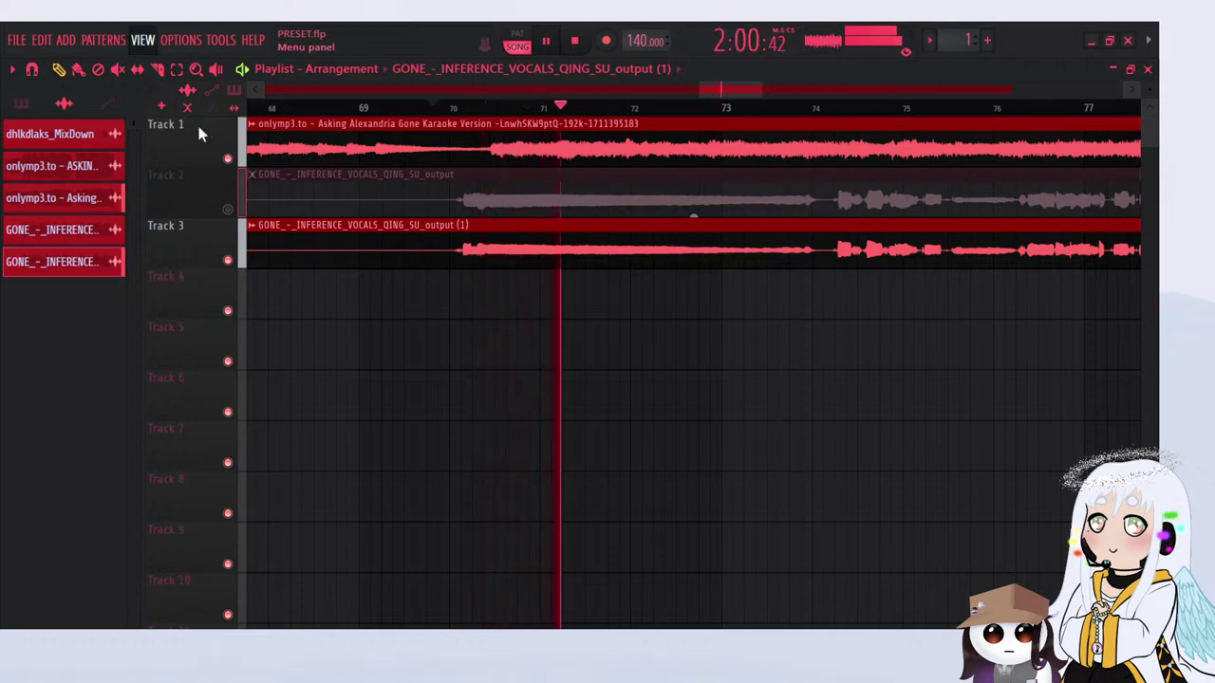
{"action": "key", "text": "F9"}
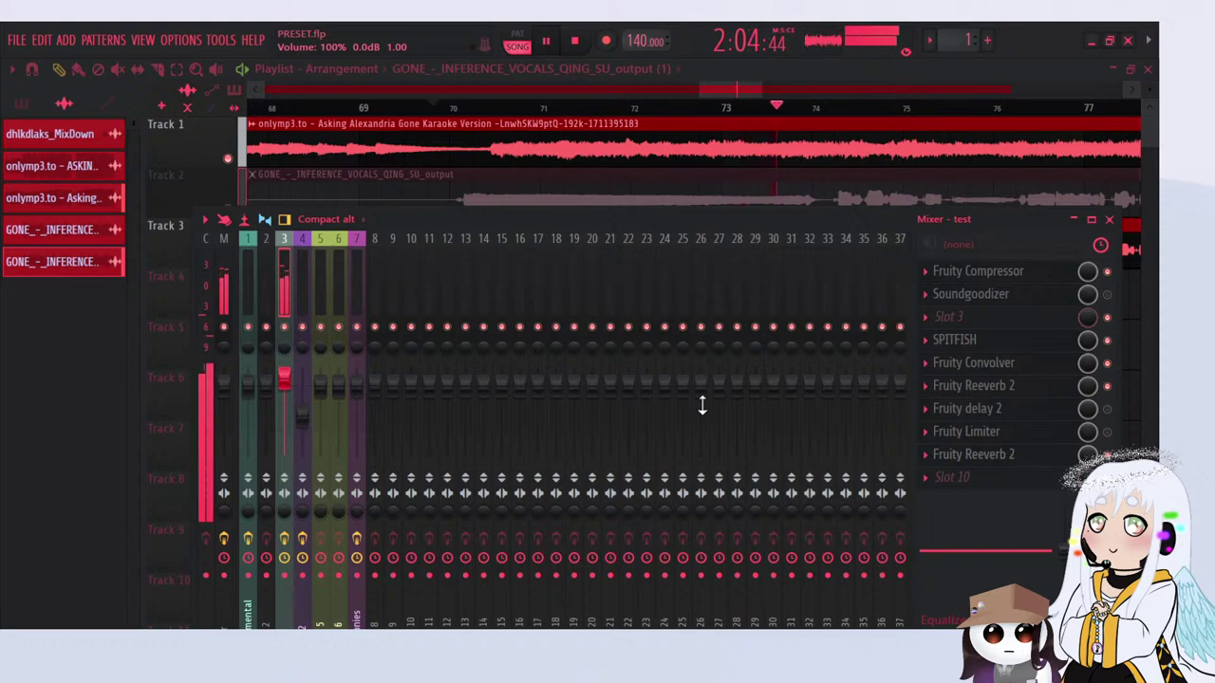
{"action": "key", "text": "F9"}
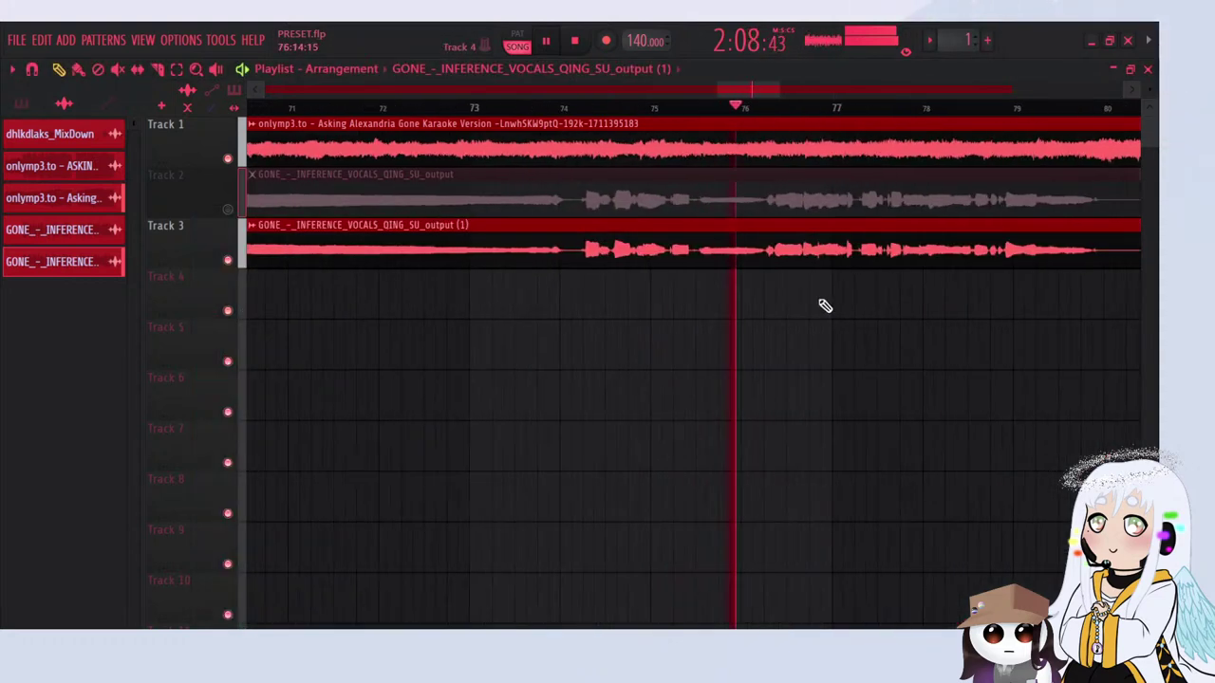
Step: Examine the track 3 vocals around bars 74 to 79, stop playback, and review the whole arrangement
{"action": "scroll", "coordinate": [440, 282], "scroll_direction": "down", "scroll_amount": 2}
{"action": "scroll", "coordinate": [715, 329], "scroll_direction": "up", "scroll_amount": 3}
{"action": "scroll", "coordinate": [664, 260], "scroll_direction": "up", "scroll_amount": 3}
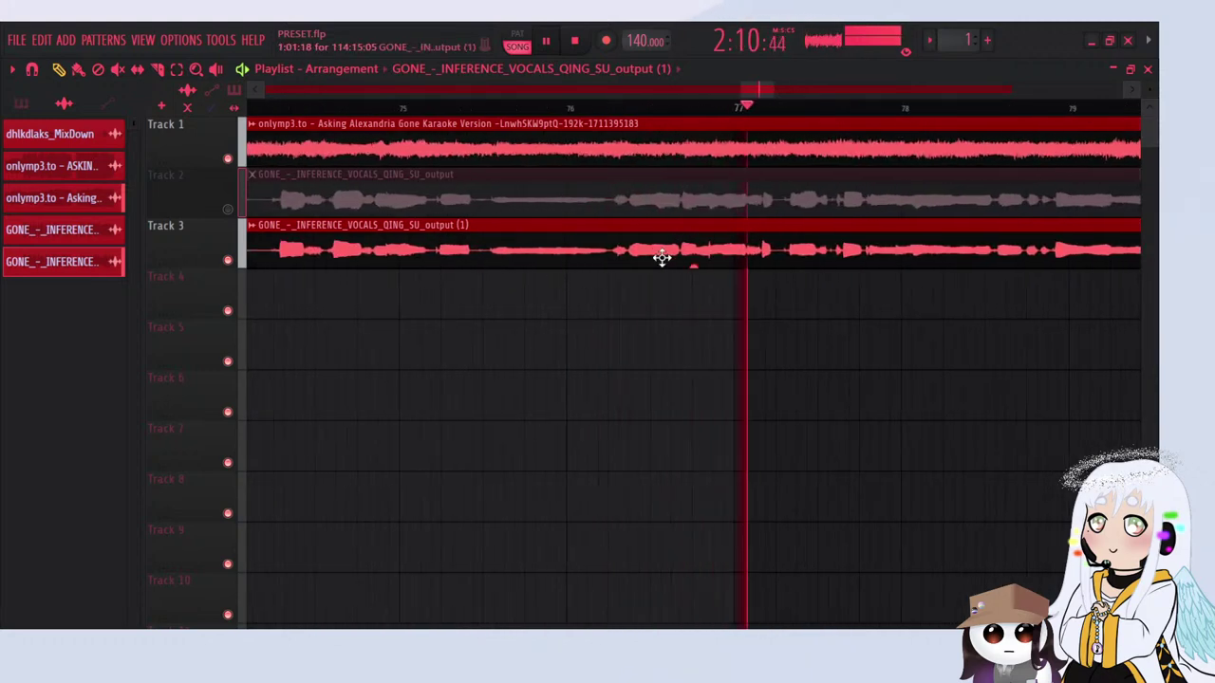
{"action": "scroll", "coordinate": [664, 252], "scroll_direction": "up", "scroll_amount": 3}
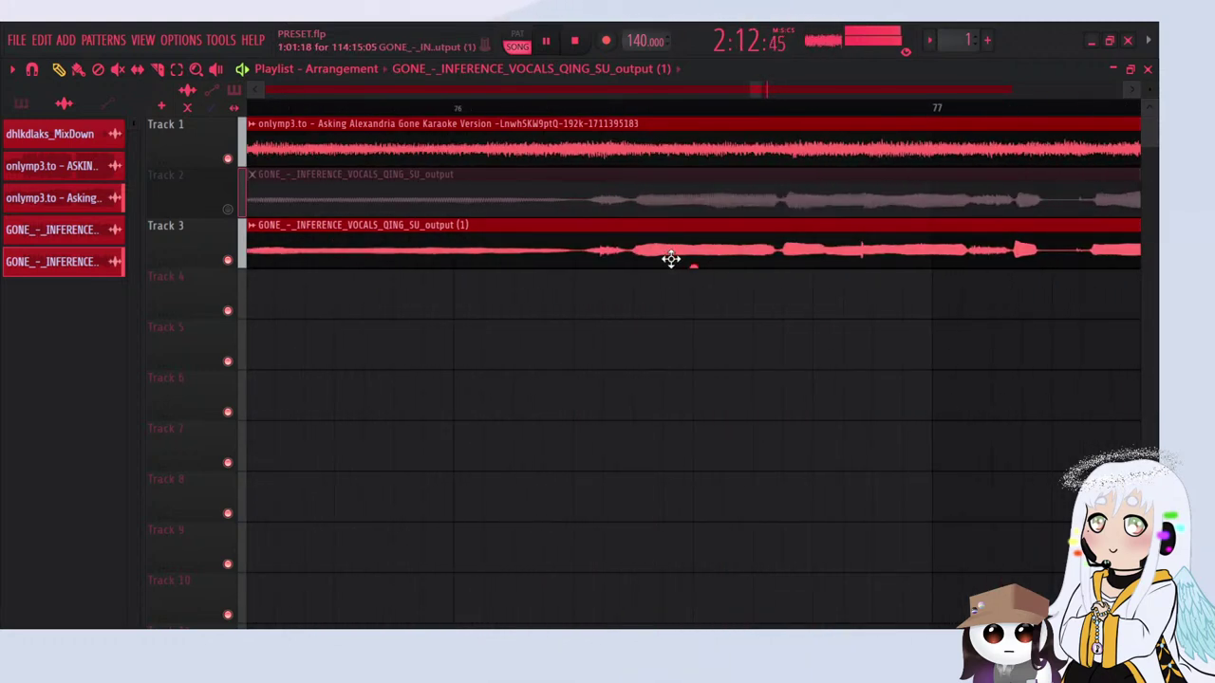
{"action": "scroll", "coordinate": [315, 433], "scroll_direction": "down", "scroll_amount": 4}
{"action": "scroll", "coordinate": [348, 401], "scroll_direction": "down", "scroll_amount": 2}
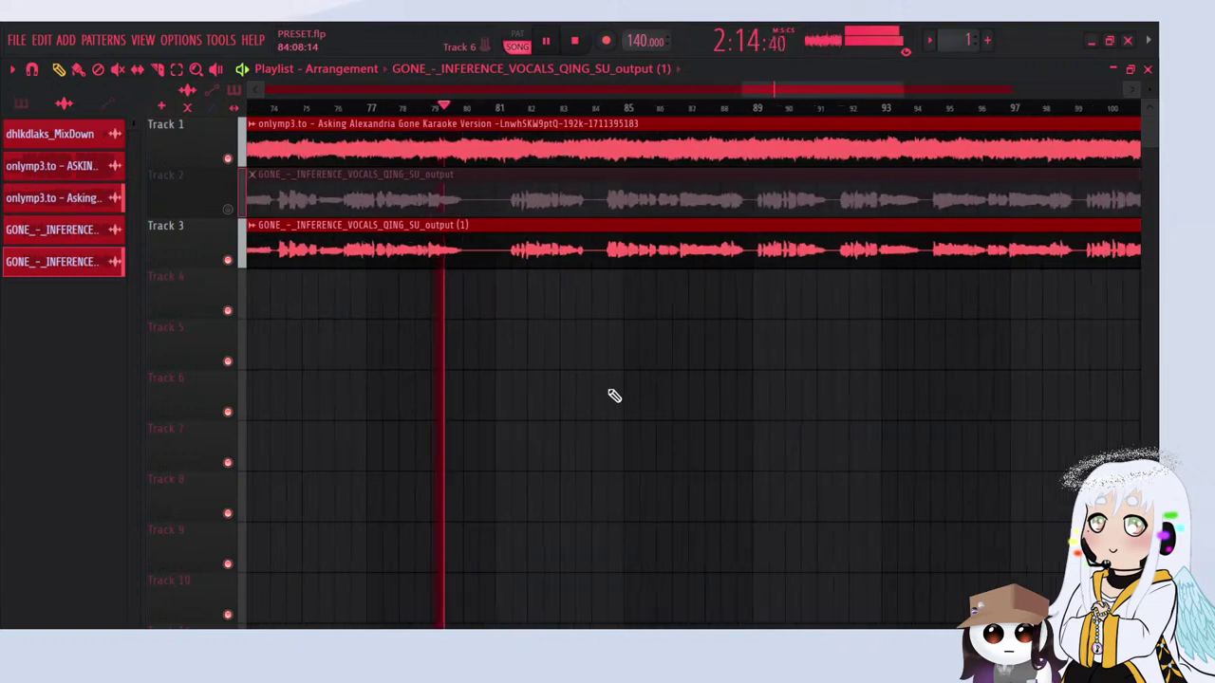
{"action": "key", "text": "space"}
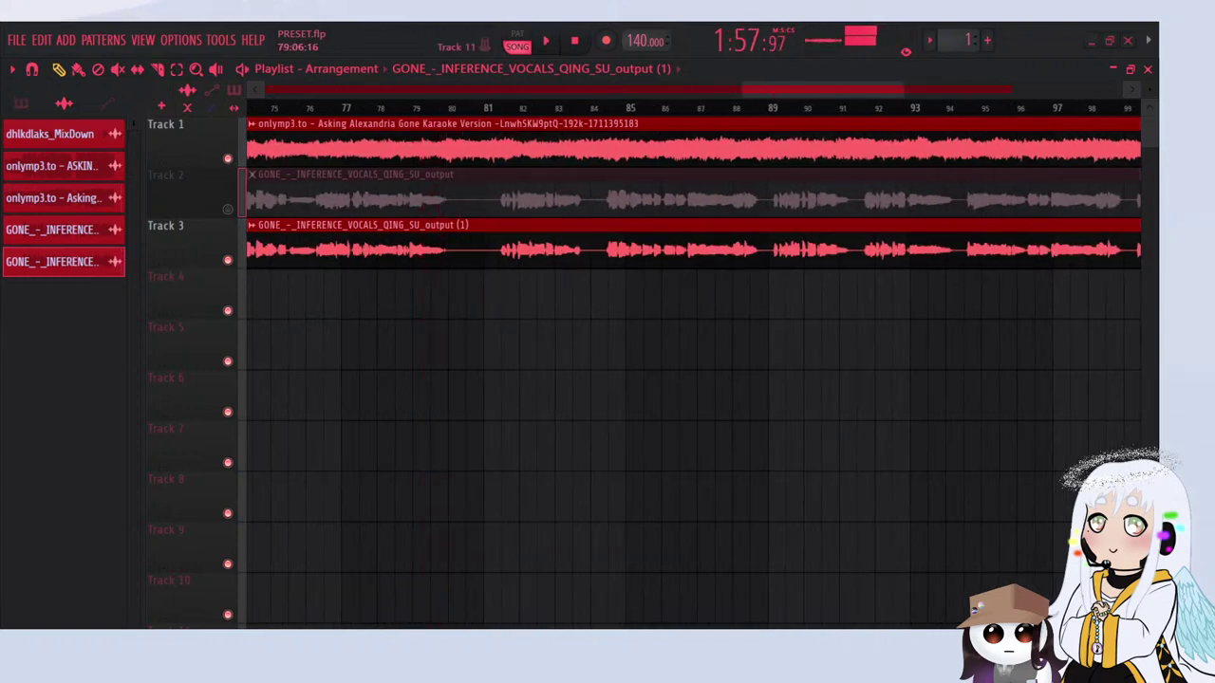
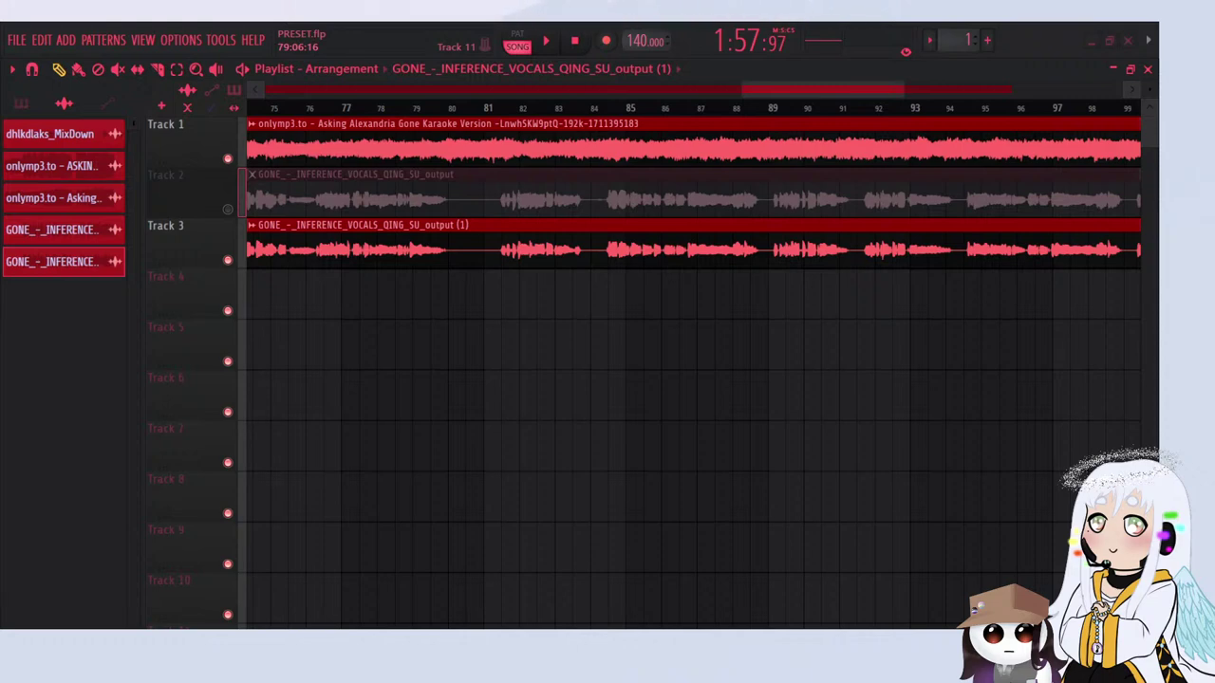
{"action": "scroll", "coordinate": [442, 288], "scroll_direction": "down", "scroll_amount": 5}
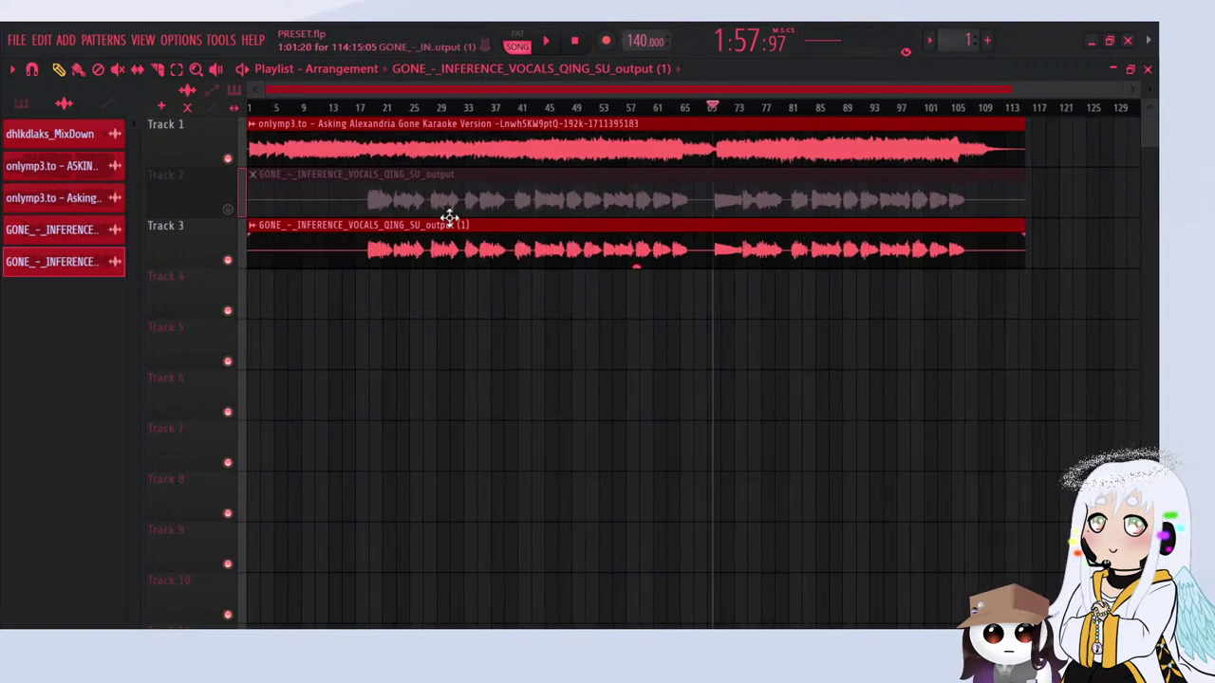
Step: Replay the arrangement from about bar 17, examine the first track 3 vocal phrases, and stop playback
{"action": "left_click", "coordinate": [355, 112]}
{"action": "key", "text": "space"}
{"action": "scroll", "coordinate": [350, 195], "scroll_direction": "up", "scroll_amount": 5}
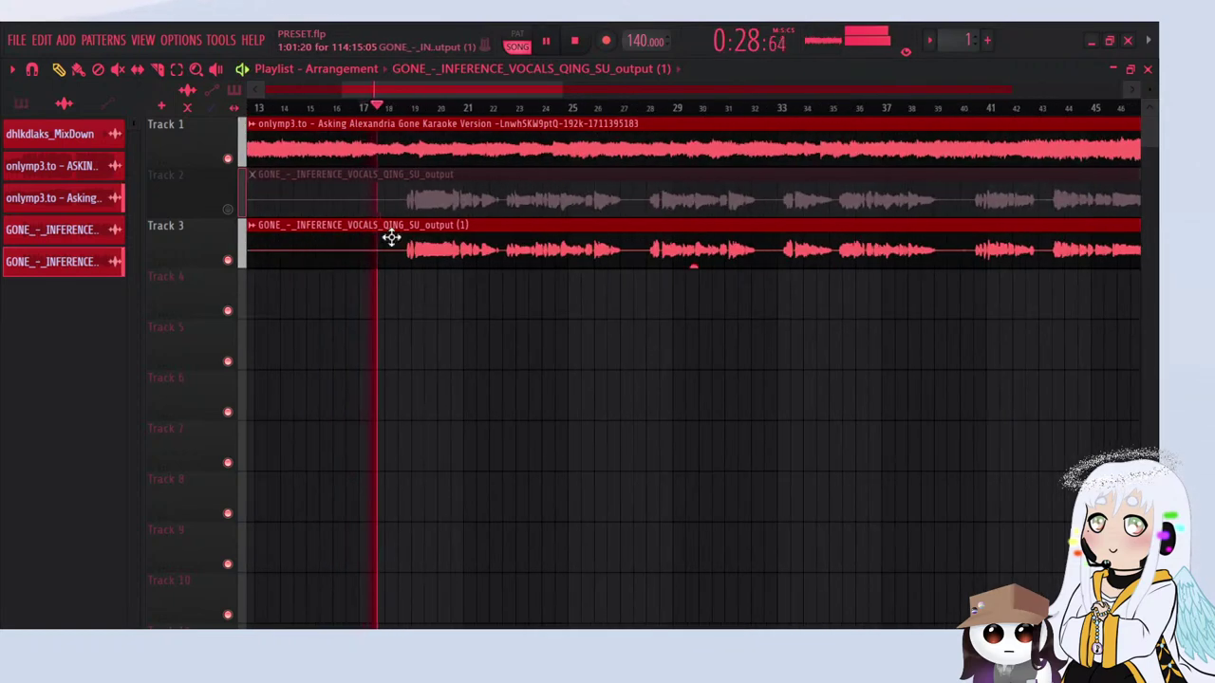
{"action": "scroll", "coordinate": [408, 217], "scroll_direction": "up", "scroll_amount": 3}
{"action": "key", "text": "space"}
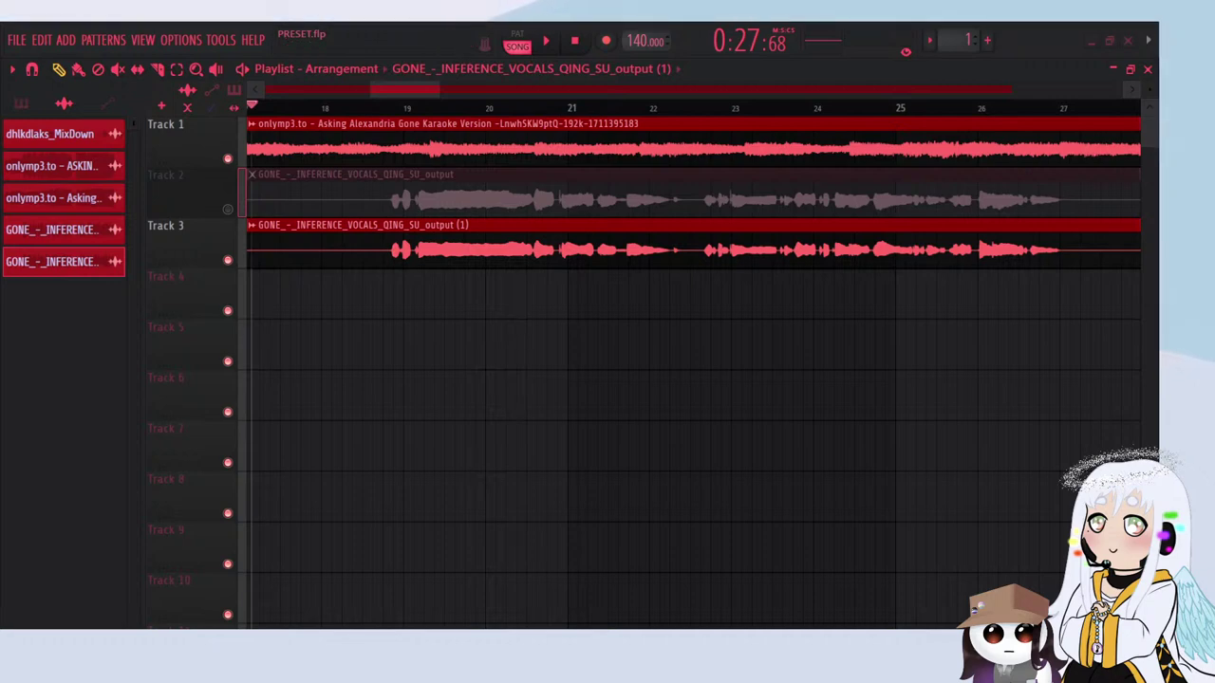
Step: Place the GONE_-_INFERENCE_VOCALS_QING_SU_output (2) clip on track 4 and roughly align its vocals with the track 3 clip
{"action": "scroll", "coordinate": [258, 395], "scroll_direction": "down", "scroll_amount": 5}
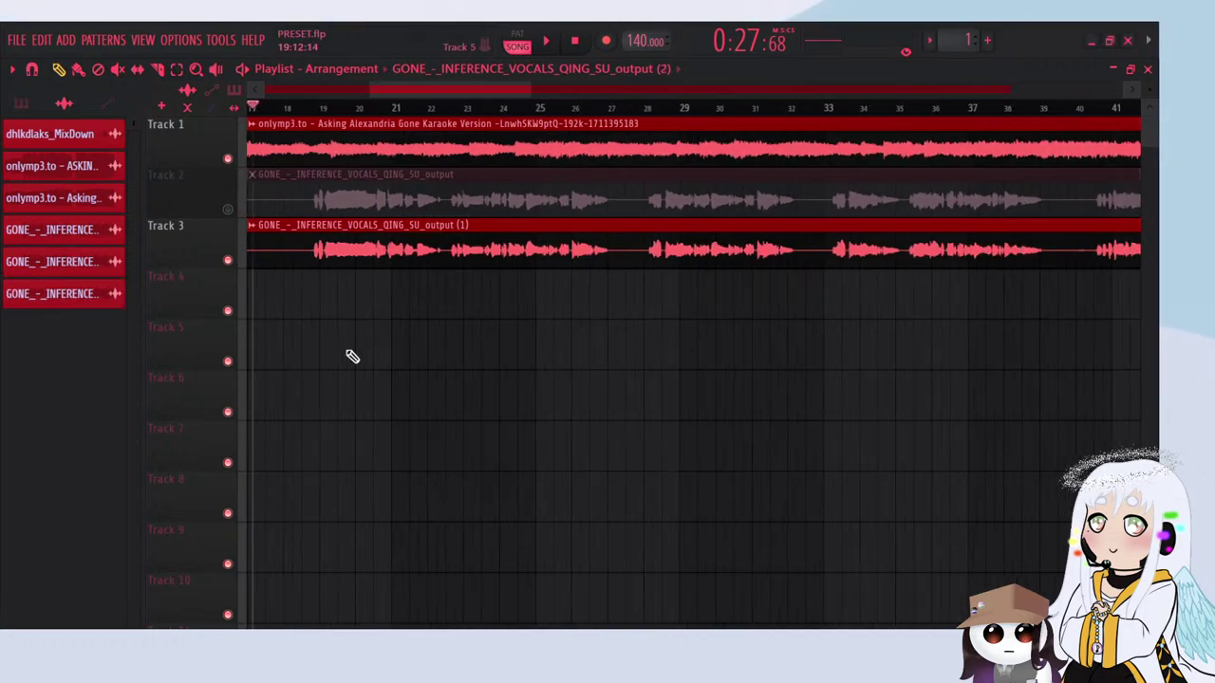
{"action": "left_click_drag", "start_coordinate": [106, 300], "coordinate": [334, 331]}
{"action": "scroll", "coordinate": [364, 356], "scroll_direction": "down", "scroll_amount": 3}
{"action": "left_click_drag", "start_coordinate": [573, 343], "coordinate": [410, 304]}
{"action": "scroll", "coordinate": [427, 313], "scroll_direction": "up", "scroll_amount": 6}
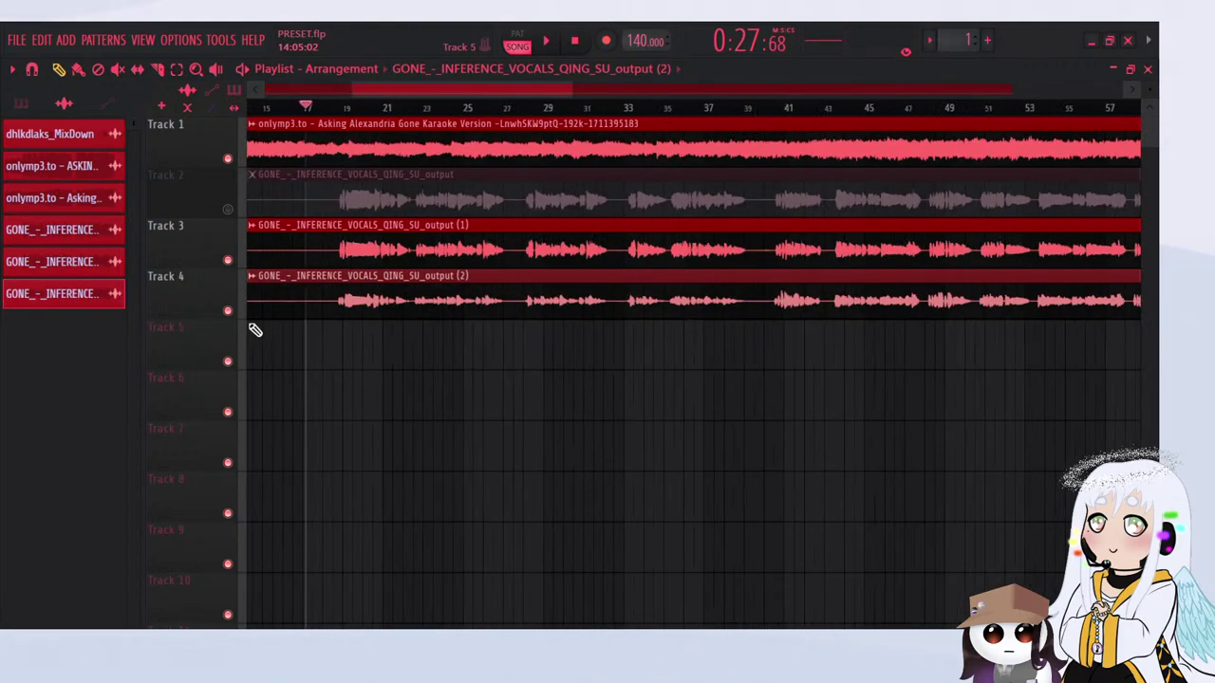
{"action": "scroll", "coordinate": [257, 290], "scroll_direction": "up", "scroll_amount": 4}
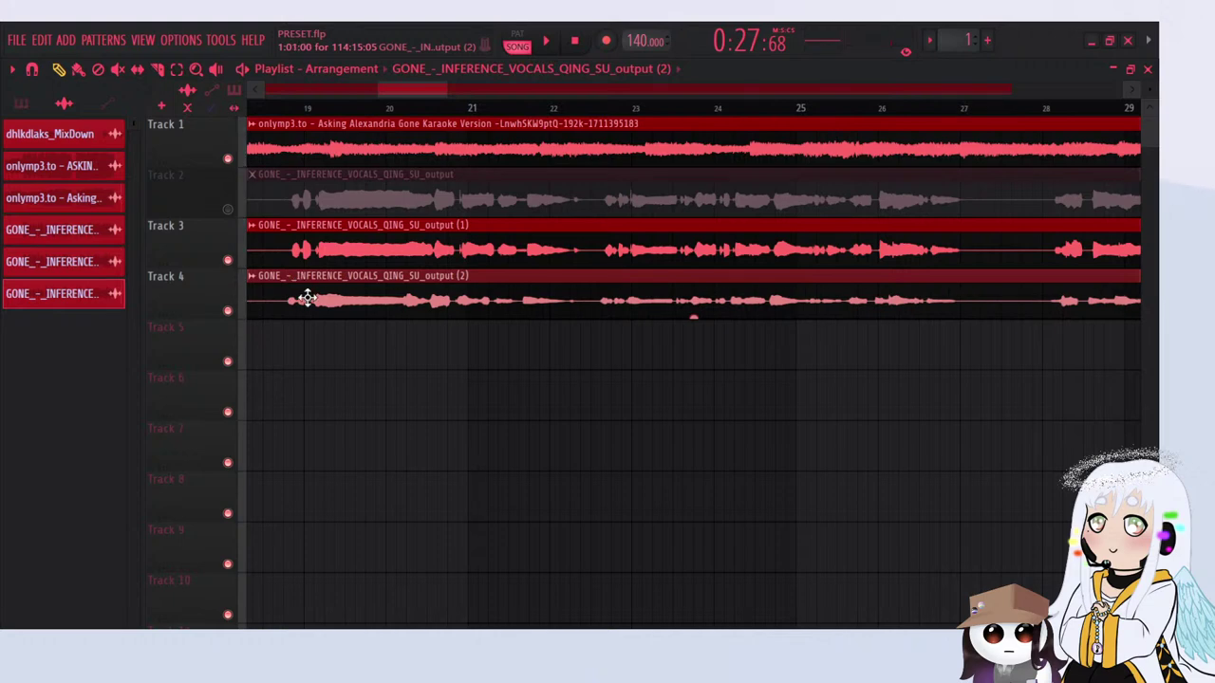
Step: Fine-align the track 4 clip with the vocals above during playback and mute track 3
{"action": "key", "text": "space"}
{"action": "left_click_drag", "start_coordinate": [276, 295], "coordinate": [288, 294]}
{"action": "left_click", "coordinate": [229, 260]}
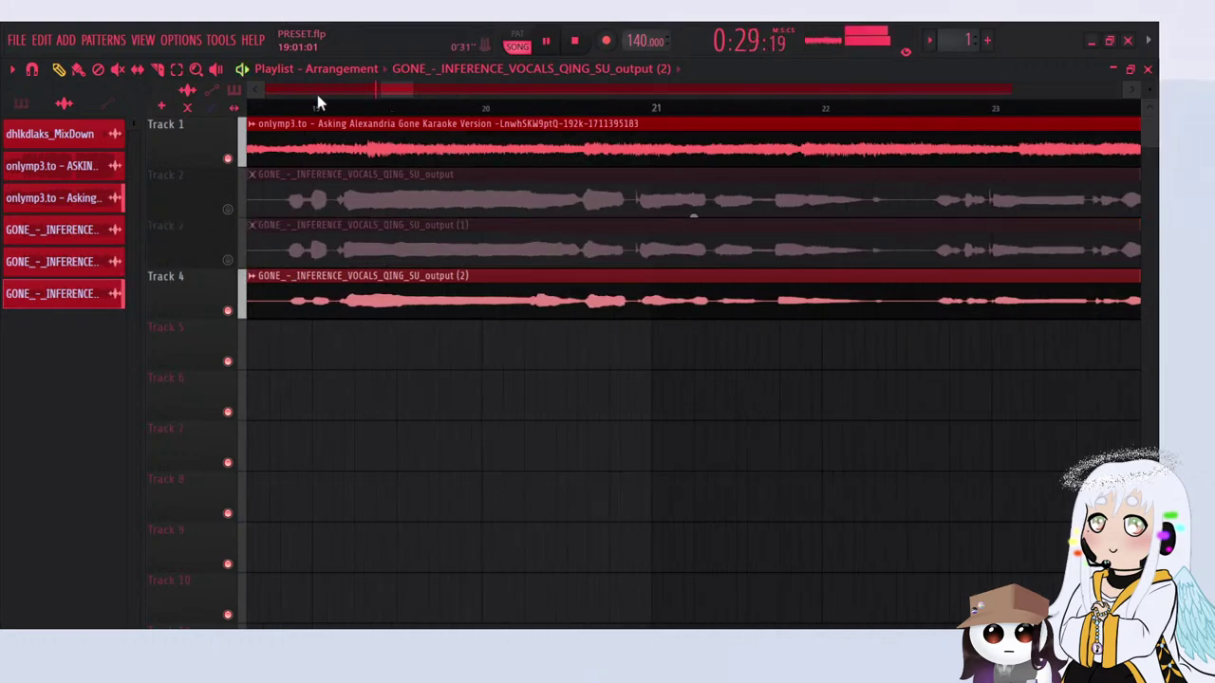
Step: Replay from about bar 19 and route the track 4 vocal clip to mixer track 3, test
{"action": "left_click", "coordinate": [296, 106]}
{"action": "scroll", "coordinate": [321, 306], "scroll_direction": "up", "scroll_amount": 1}
{"action": "scroll", "coordinate": [346, 304], "scroll_direction": "up", "scroll_amount": 1}
{"action": "double_click", "coordinate": [369, 304]}
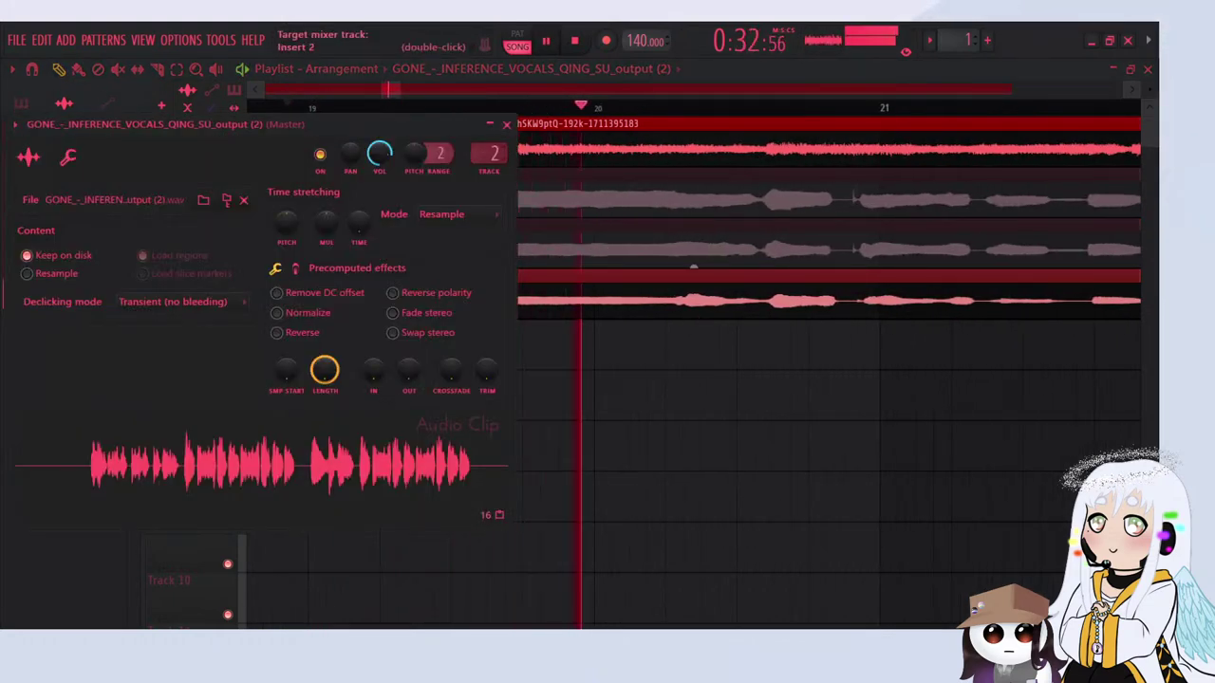
{"action": "key", "text": "Escape"}
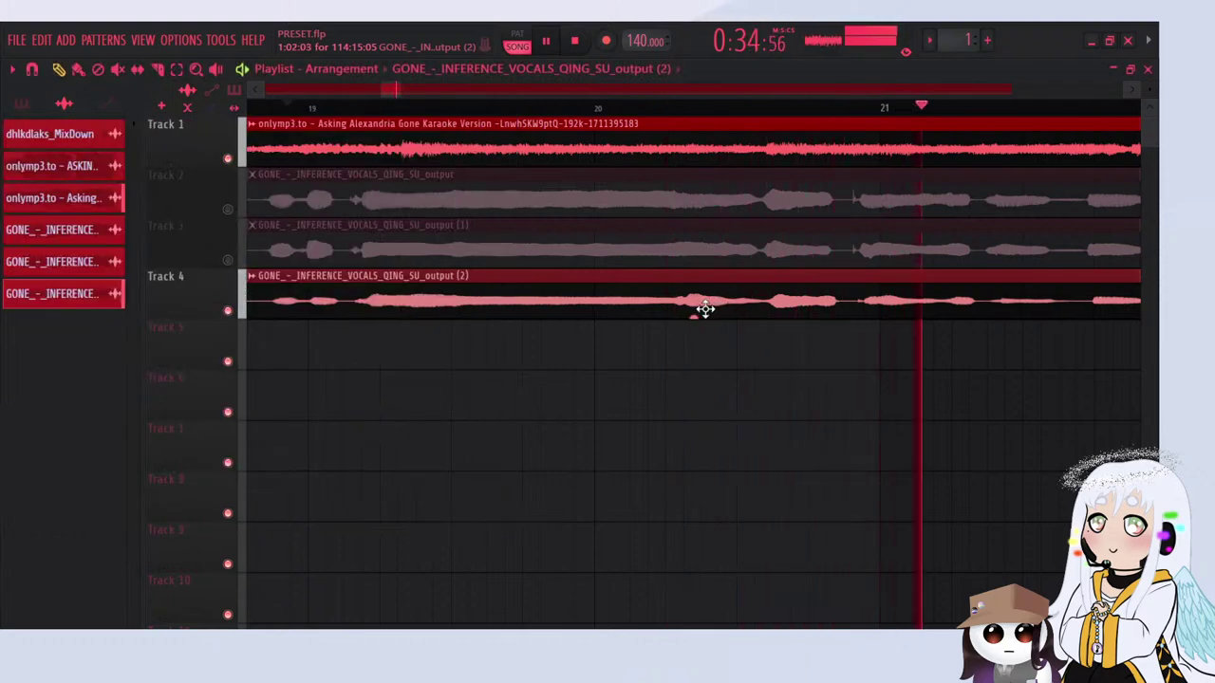
Step: Check the track 4 vocals against the karaoke track during playback and raise the test mixer track's volume slightly
{"action": "scroll", "coordinate": [454, 357], "scroll_direction": "down", "scroll_amount": 3}
{"action": "scroll", "coordinate": [453, 356], "scroll_direction": "up", "scroll_amount": 3}
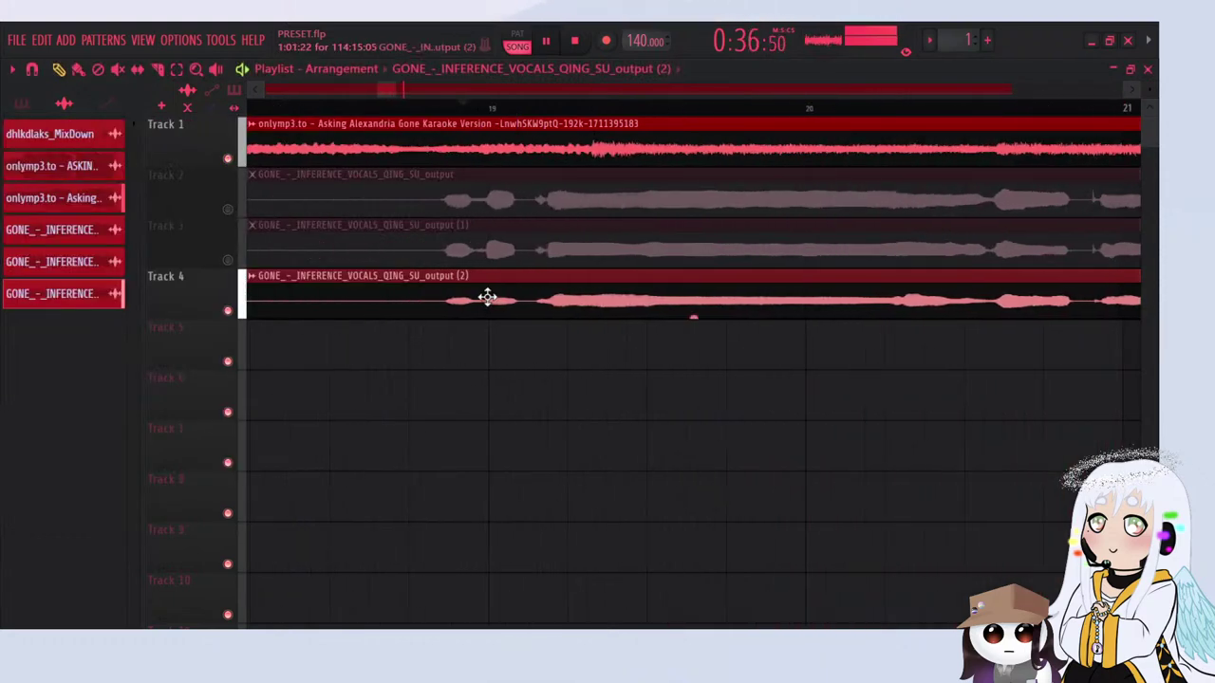
{"action": "scroll", "coordinate": [425, 399], "scroll_direction": "down", "scroll_amount": 3}
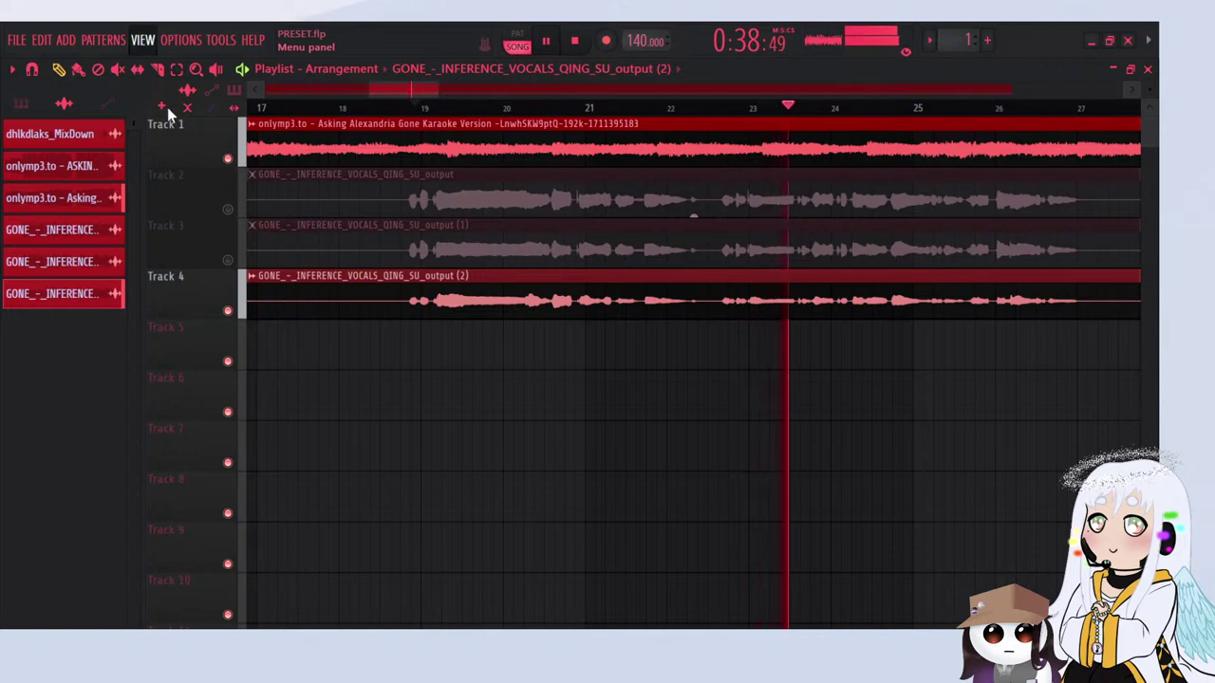
{"action": "key", "text": "F9"}
{"action": "left_click_drag", "start_coordinate": [285, 384], "coordinate": [291, 374]}
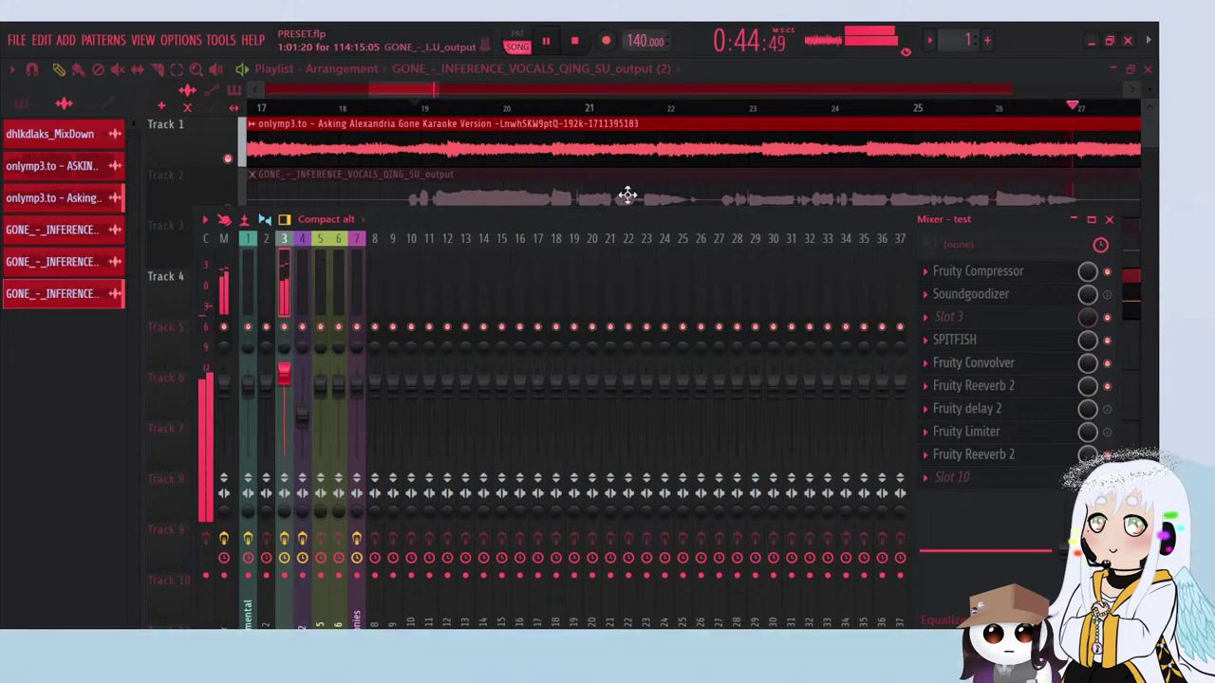
{"action": "key", "text": "F9"}
Step: Route the track 4 vocal clip to mixer track 4 and restart playback from about bar 19
{"action": "double_click", "coordinate": [664, 289]}
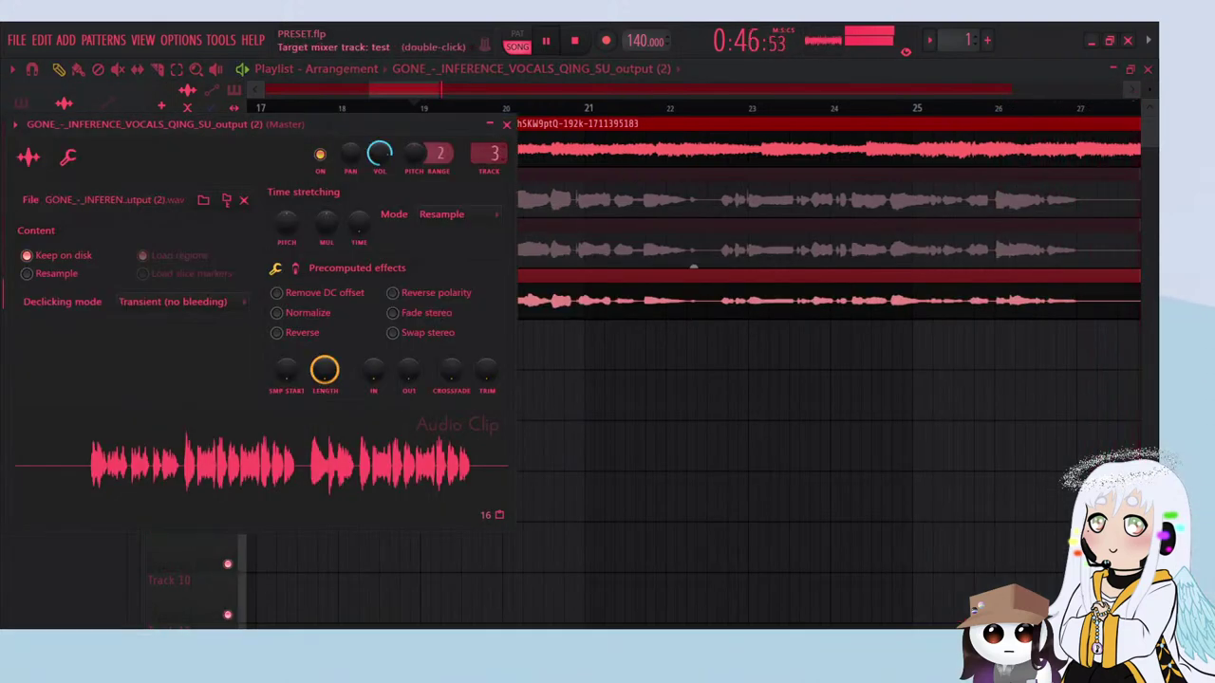
{"action": "left_click", "coordinate": [507, 125]}
{"action": "scroll", "coordinate": [386, 145], "scroll_direction": "down", "scroll_amount": 3}
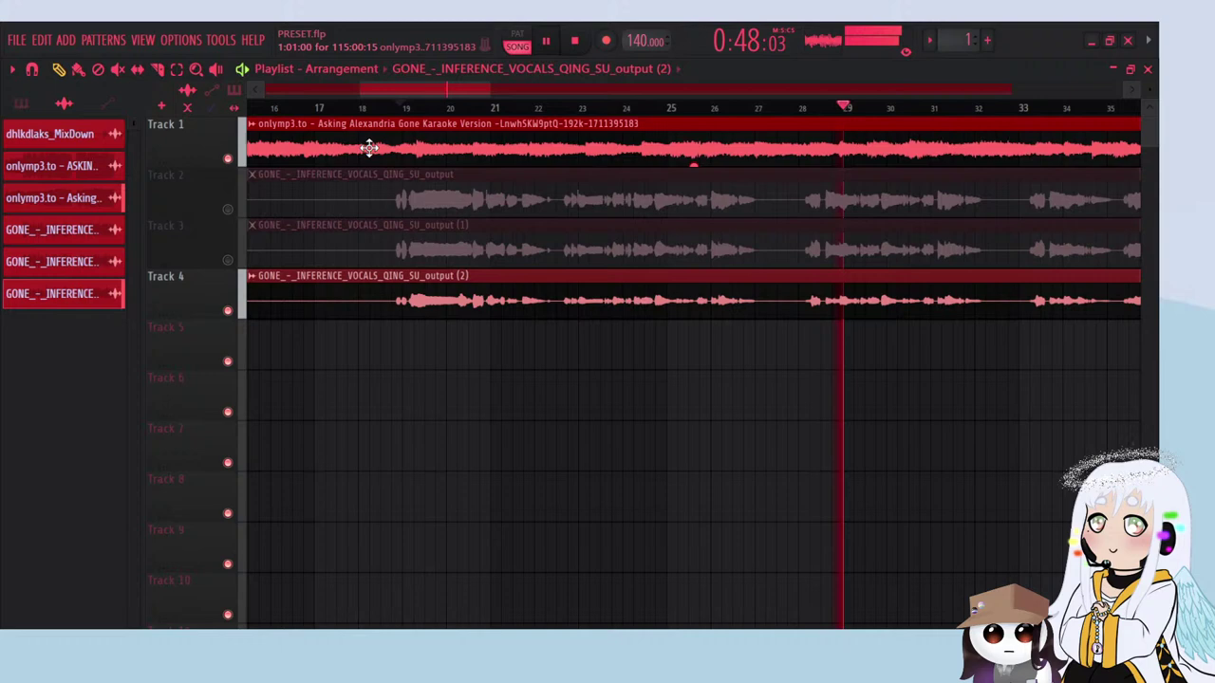
{"action": "left_click", "coordinate": [408, 108]}
Step: Disable Fruity Chorus on the Vocal 2 mixer track and add Fruity Reeverb 2 in slot 9
{"action": "key", "text": "F9"}
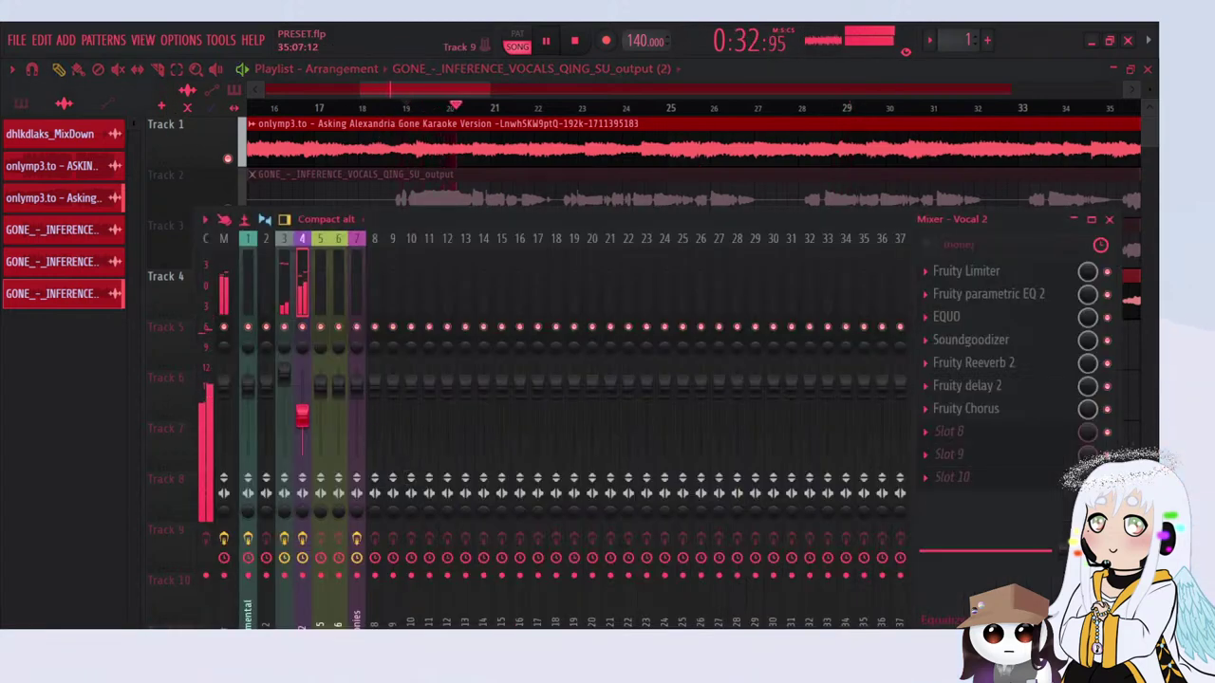
{"action": "left_click", "coordinate": [1107, 409]}
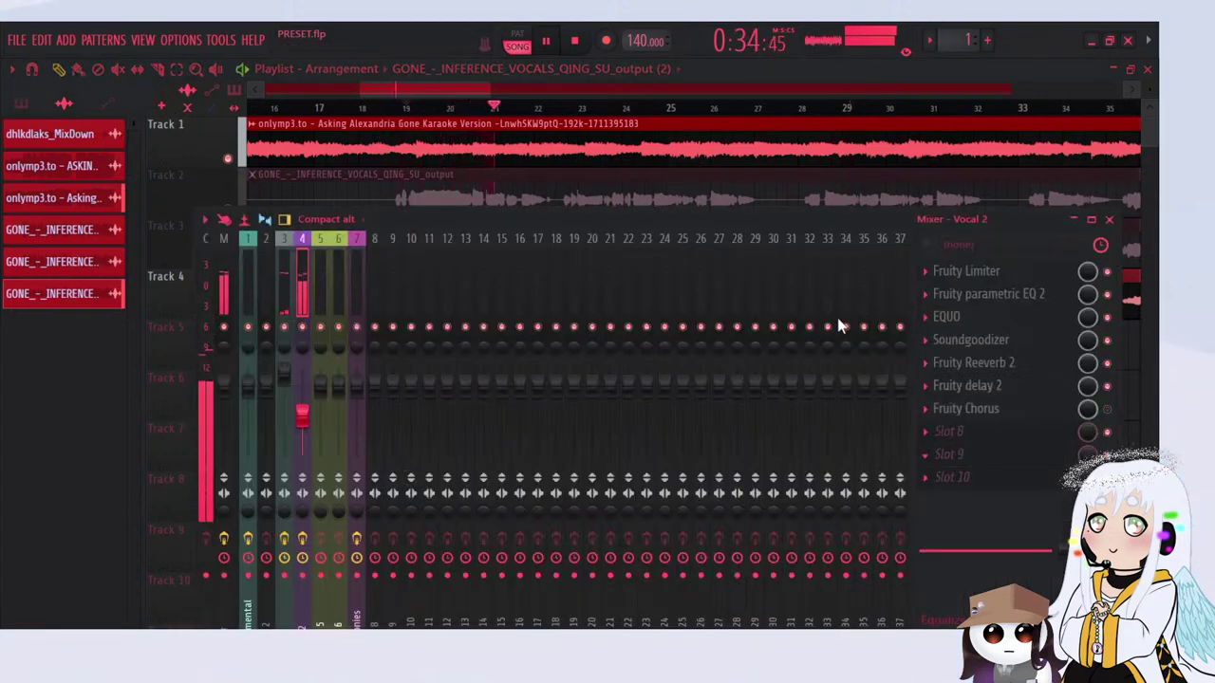
{"action": "left_click", "coordinate": [585, 224]}
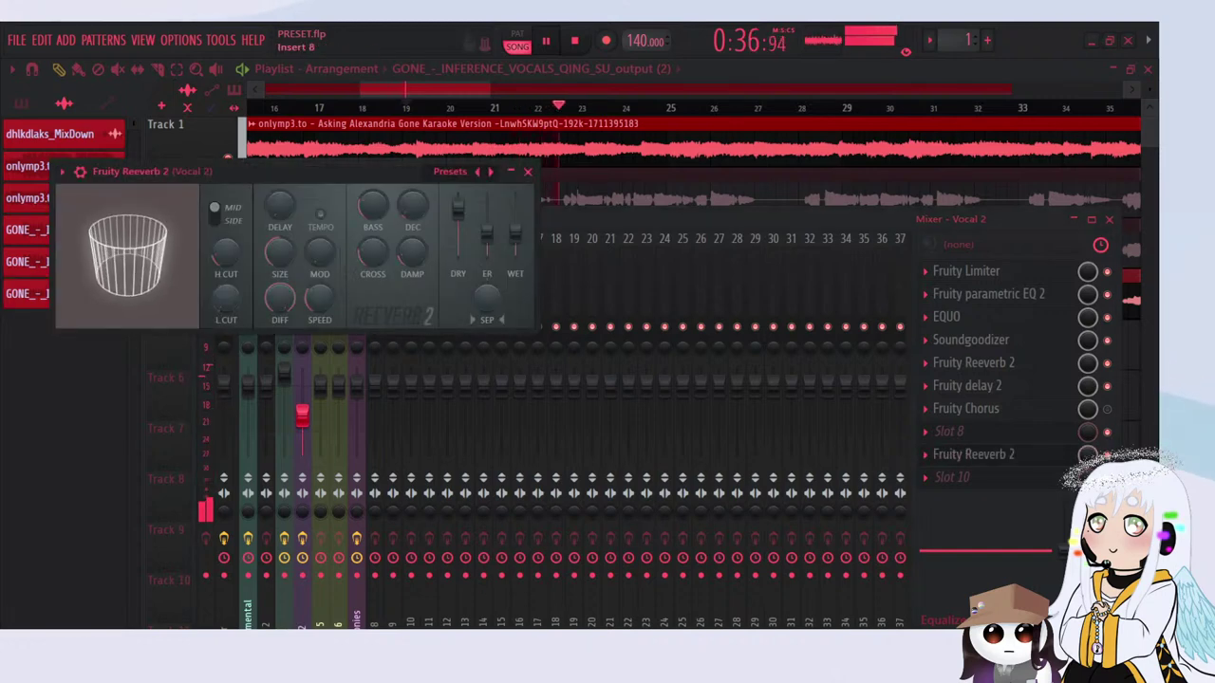
{"action": "left_click", "coordinate": [528, 171]}
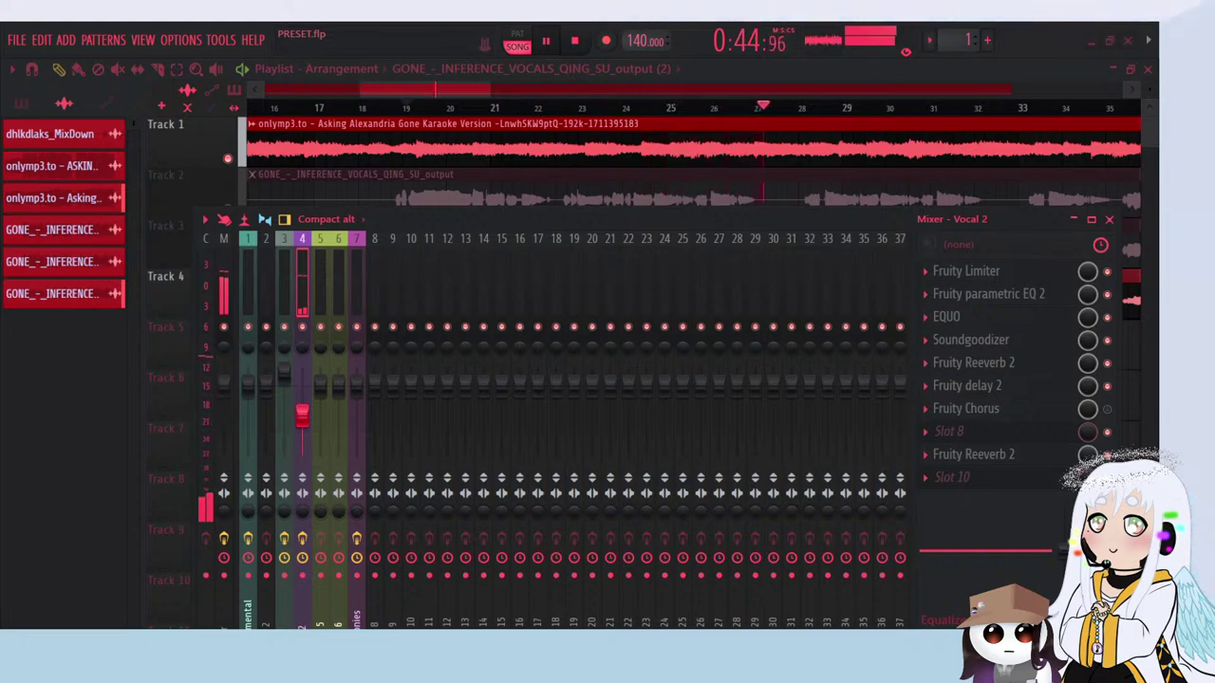
Step: Load the Pop adLibs preset onto mixer track 4 and adjust that track's volume
{"action": "double_click", "coordinate": [849, 361]}
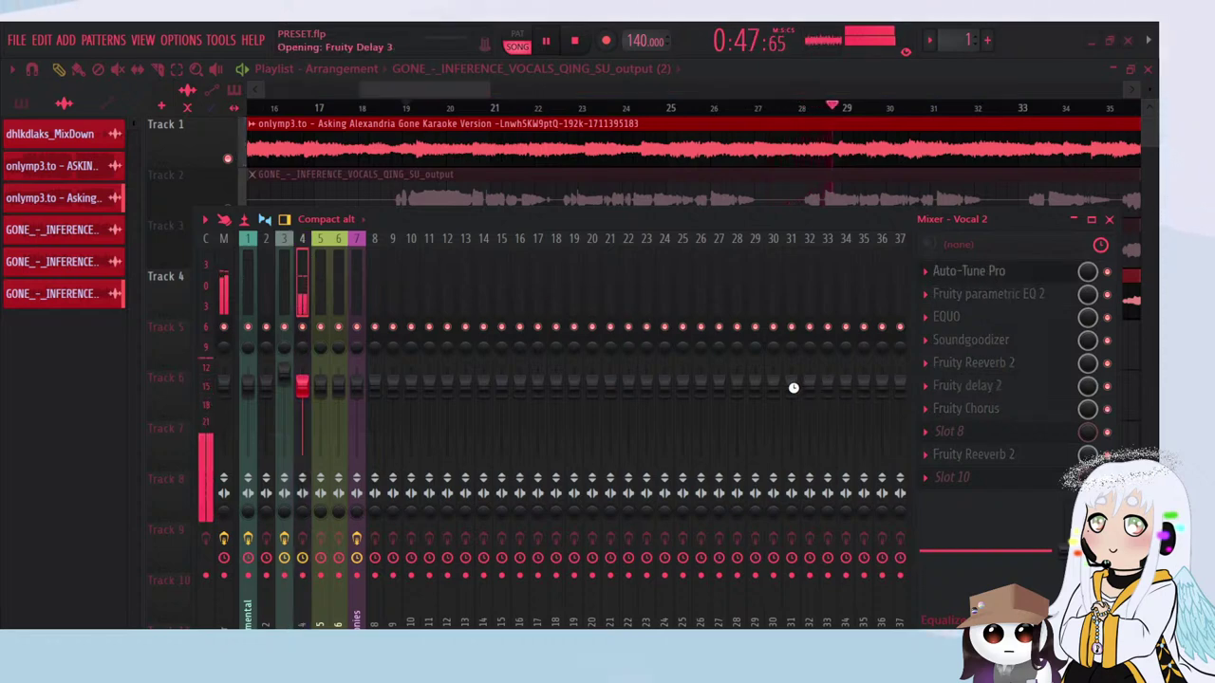
{"action": "left_click_drag", "start_coordinate": [305, 429], "coordinate": [305, 394]}
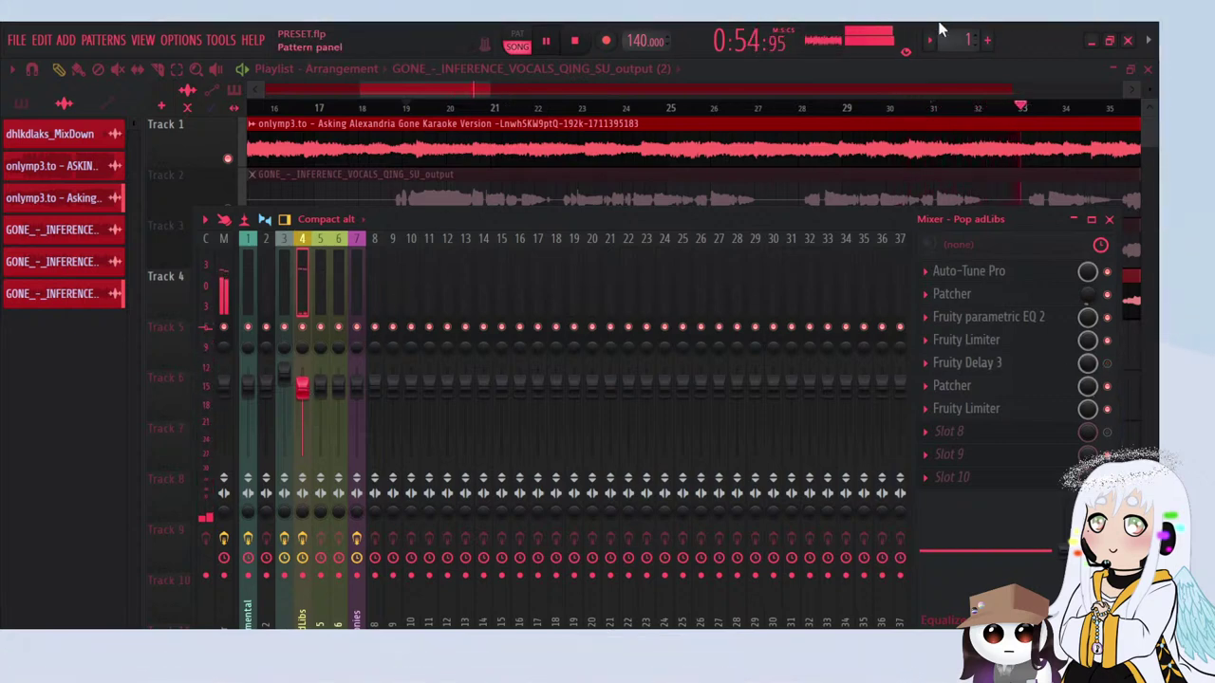
{"action": "key", "text": "F9"}
{"action": "scroll", "coordinate": [973, 377], "scroll_direction": "right", "scroll_amount": 3}
{"action": "scroll", "coordinate": [913, 365], "scroll_direction": "up", "scroll_amount": 4}
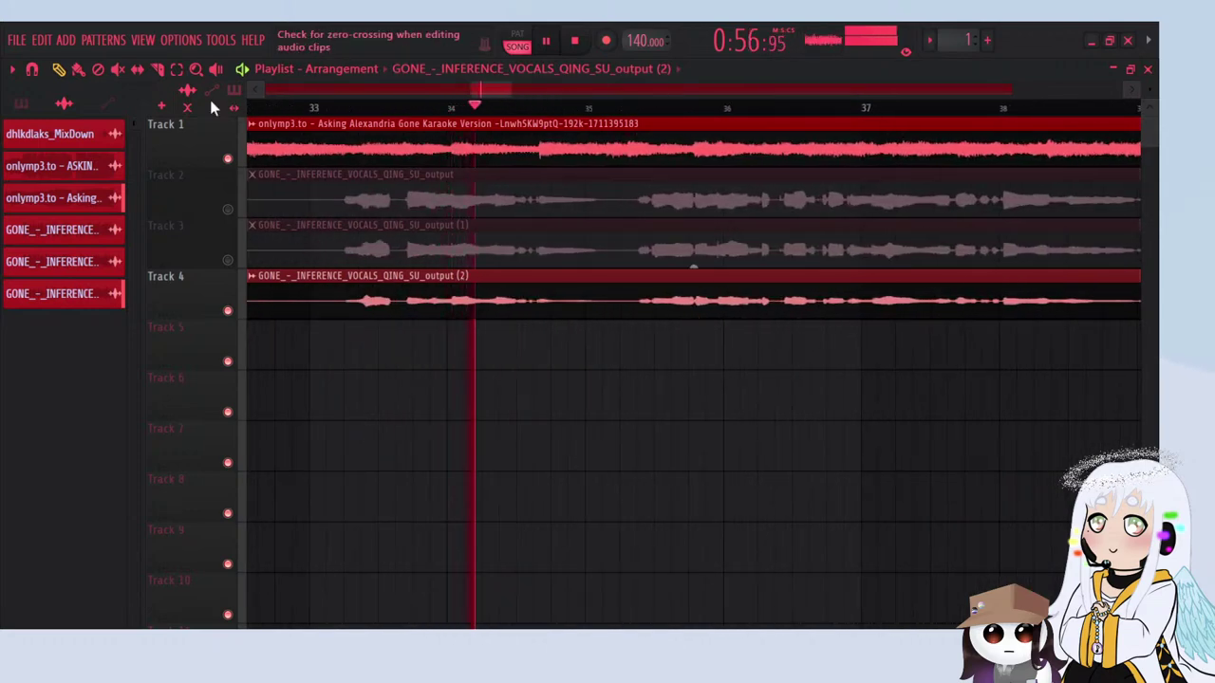
{"action": "left_click", "coordinate": [159, 71]}
{"action": "scroll", "coordinate": [531, 328], "scroll_direction": "down", "scroll_amount": 3}
{"action": "scroll", "coordinate": [530, 328], "scroll_direction": "down", "scroll_amount": 2}
{"action": "scroll", "coordinate": [588, 340], "scroll_direction": "up", "scroll_amount": 3}
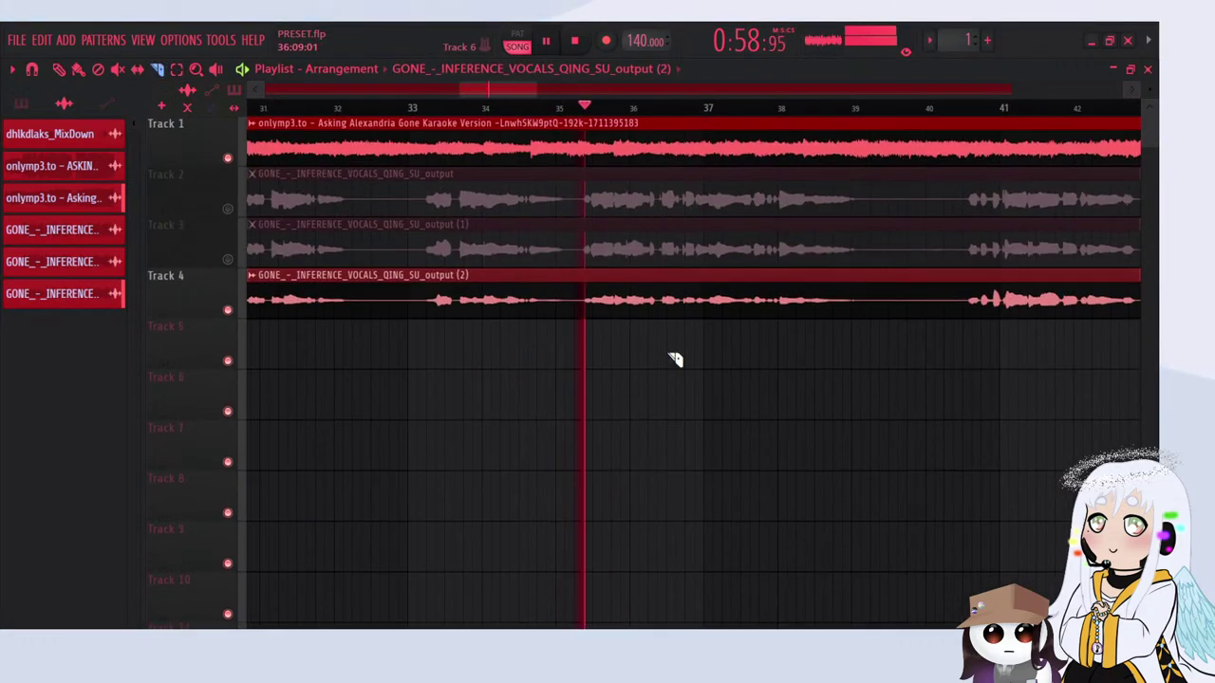
{"action": "left_click", "coordinate": [60, 72]}
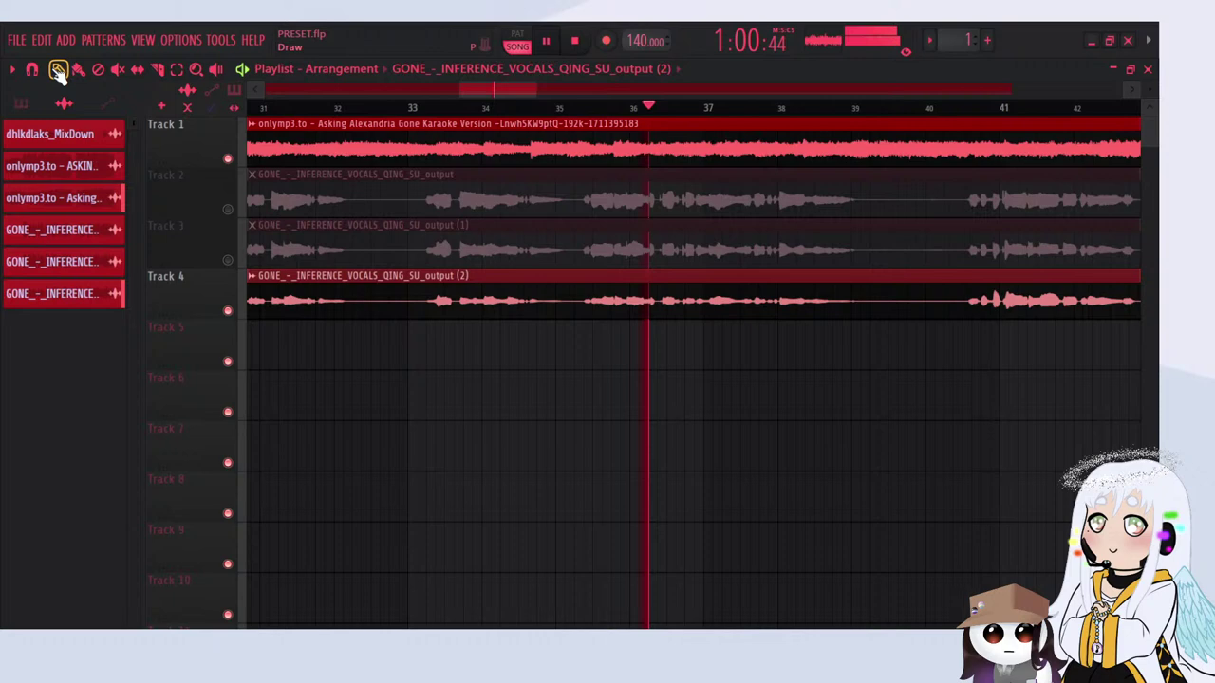
Step: Delete the muted vocal clip from track 2 and unmute track 3
{"action": "right_click", "coordinate": [573, 214]}
{"action": "scroll", "coordinate": [511, 254], "scroll_direction": "down", "scroll_amount": 2}
{"action": "left_click", "coordinate": [228, 259]}
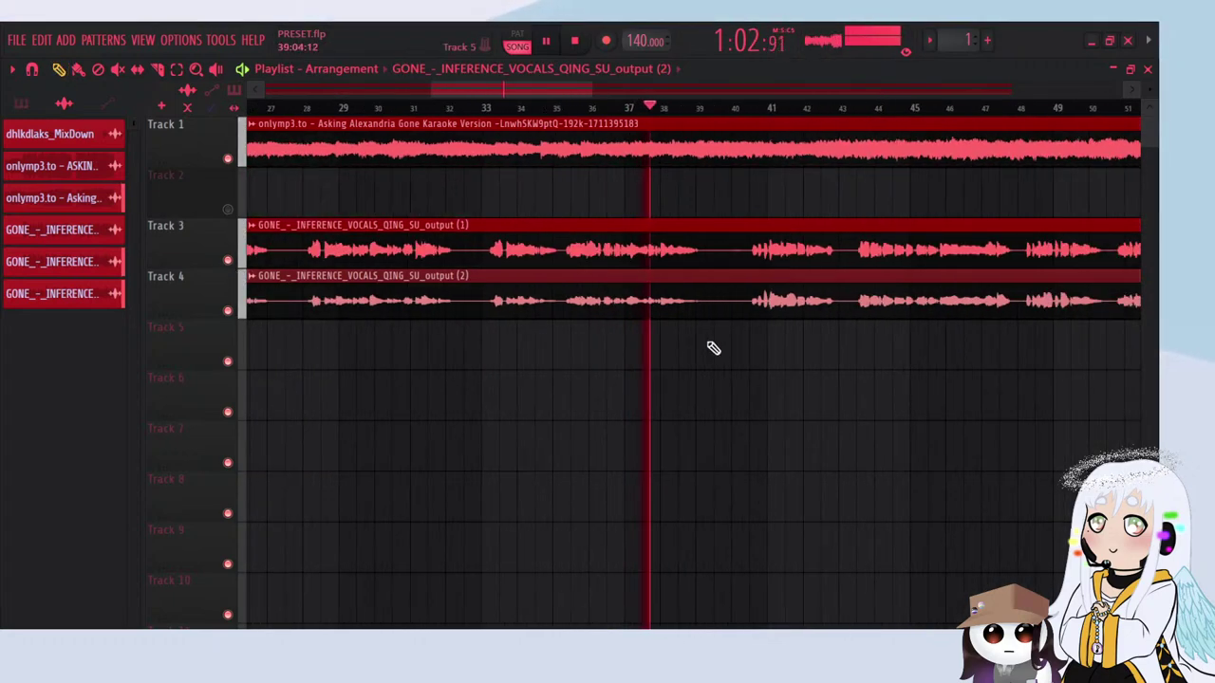
Step: Slice the track 3 and 4 vocal clips just before the first phrase near bar 19 and delete their silent leading parts
{"action": "scroll", "coordinate": [461, 280], "scroll_direction": "up", "scroll_amount": 4}
{"action": "scroll", "coordinate": [705, 436], "scroll_direction": "down", "scroll_amount": 6}
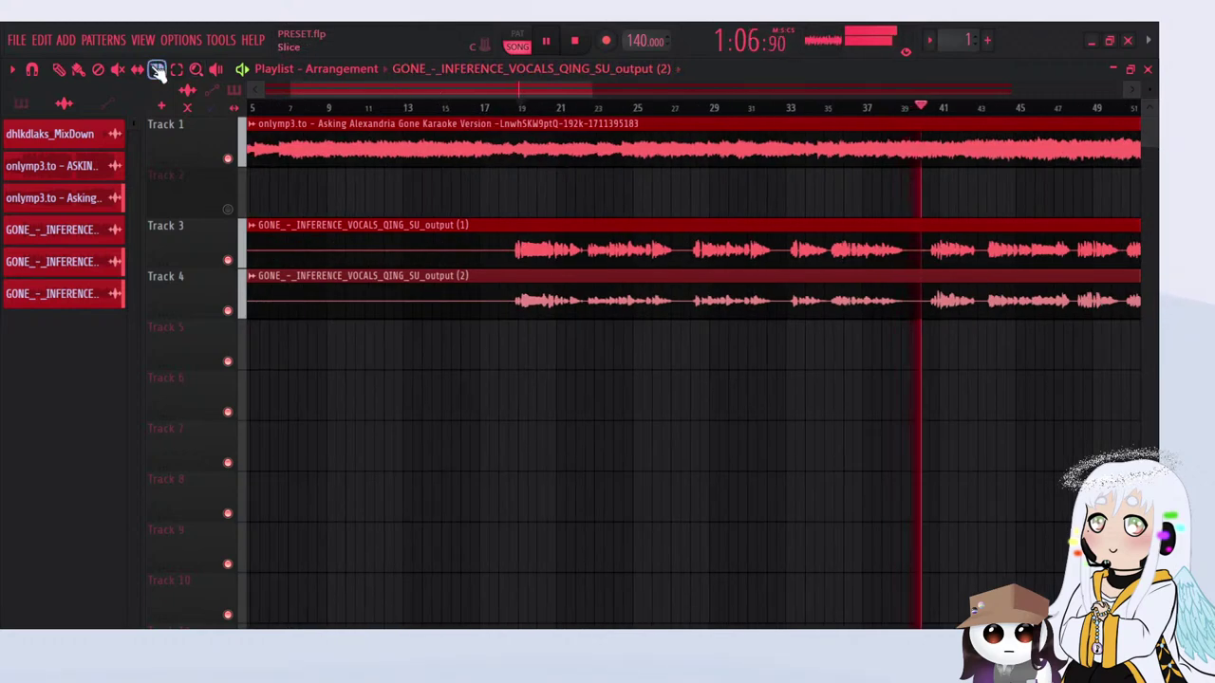
{"action": "scroll", "coordinate": [538, 303], "scroll_direction": "up", "scroll_amount": 1}
{"action": "left_click_drag", "start_coordinate": [546, 244], "coordinate": [535, 218]}
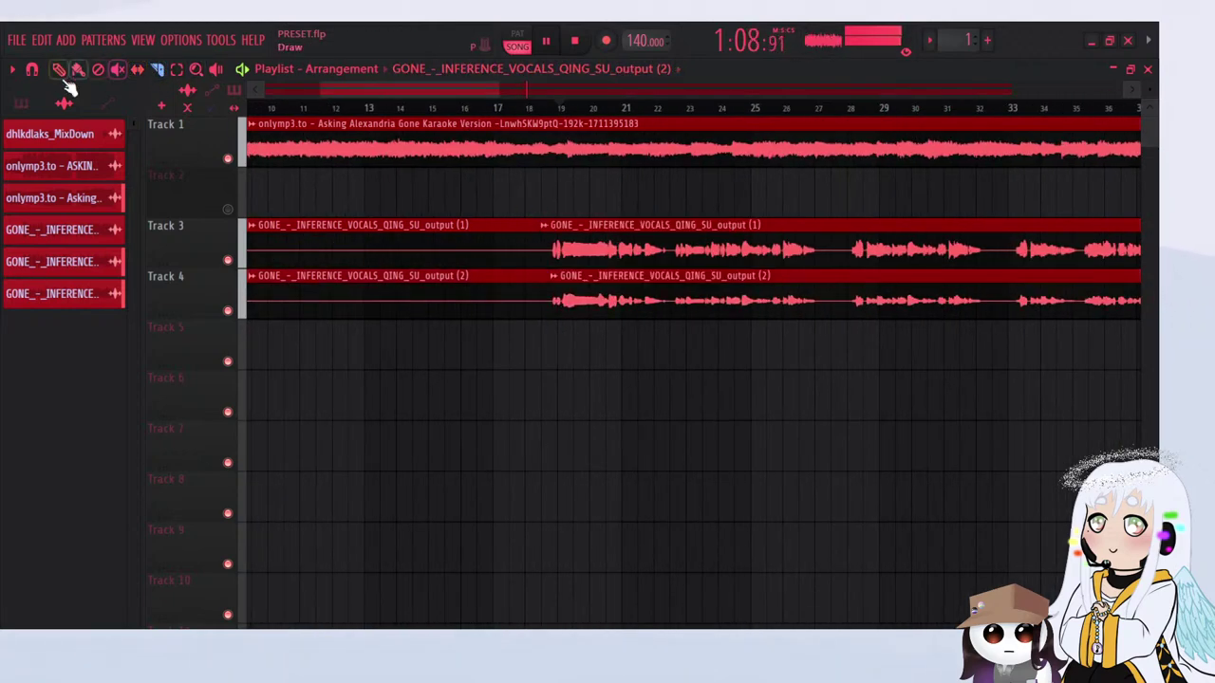
{"action": "left_click", "coordinate": [60, 71]}
{"action": "right_click", "coordinate": [494, 244]}
{"action": "right_click", "coordinate": [512, 292]}
{"action": "scroll", "coordinate": [603, 313], "scroll_direction": "up", "scroll_amount": 2}
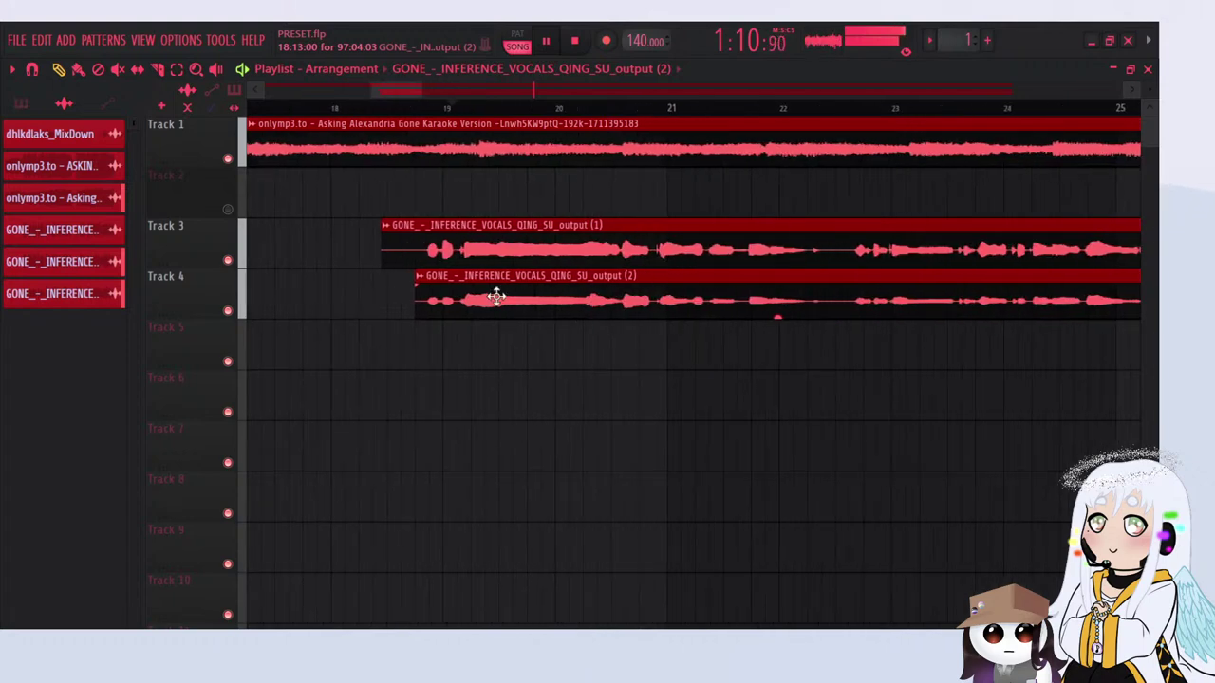
Step: Add RX 10 De-ess to the test mixer track and move it to slot 8, just before the last Fruity Reeverb 2
{"action": "left_click", "coordinate": [180, 128]}
{"action": "left_click", "coordinate": [284, 251]}
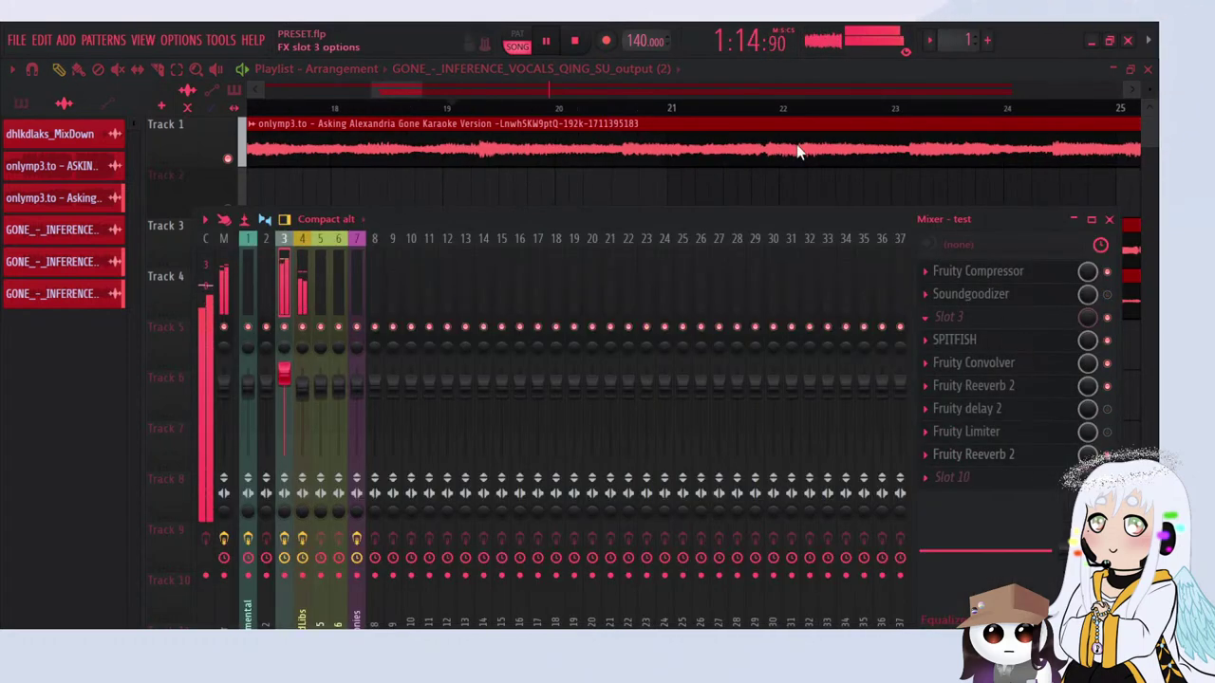
{"action": "left_click", "coordinate": [450, 398]}
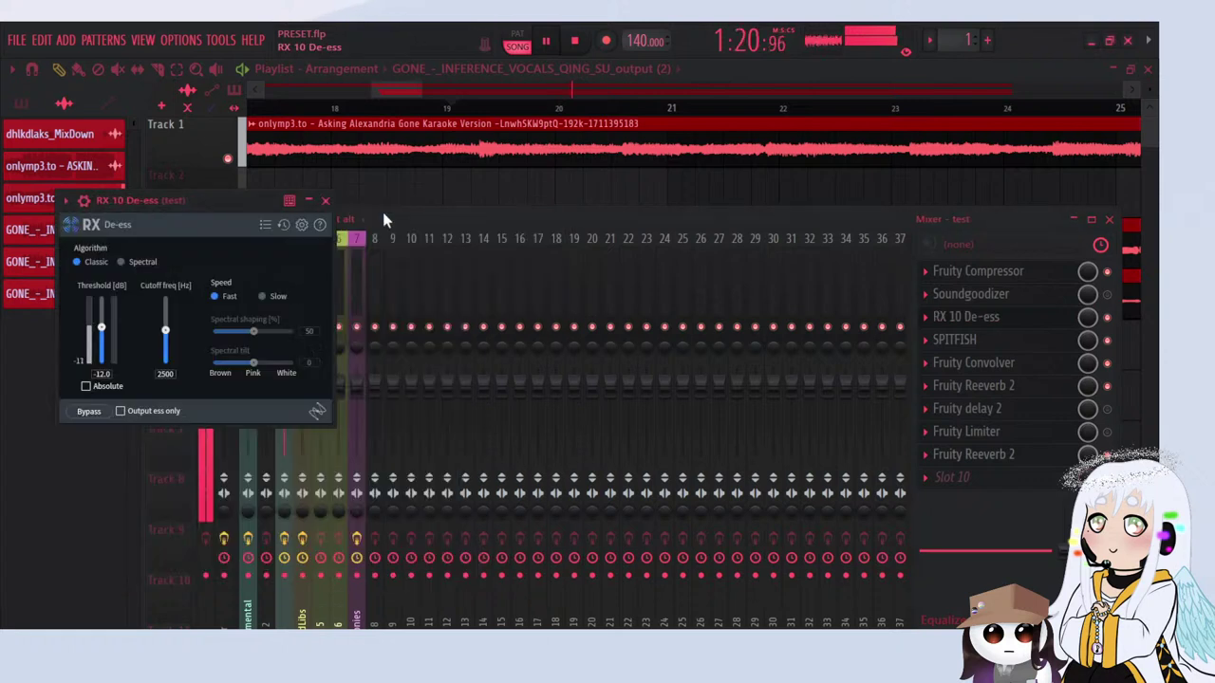
{"action": "left_click_drag", "start_coordinate": [212, 209], "coordinate": [416, 188]}
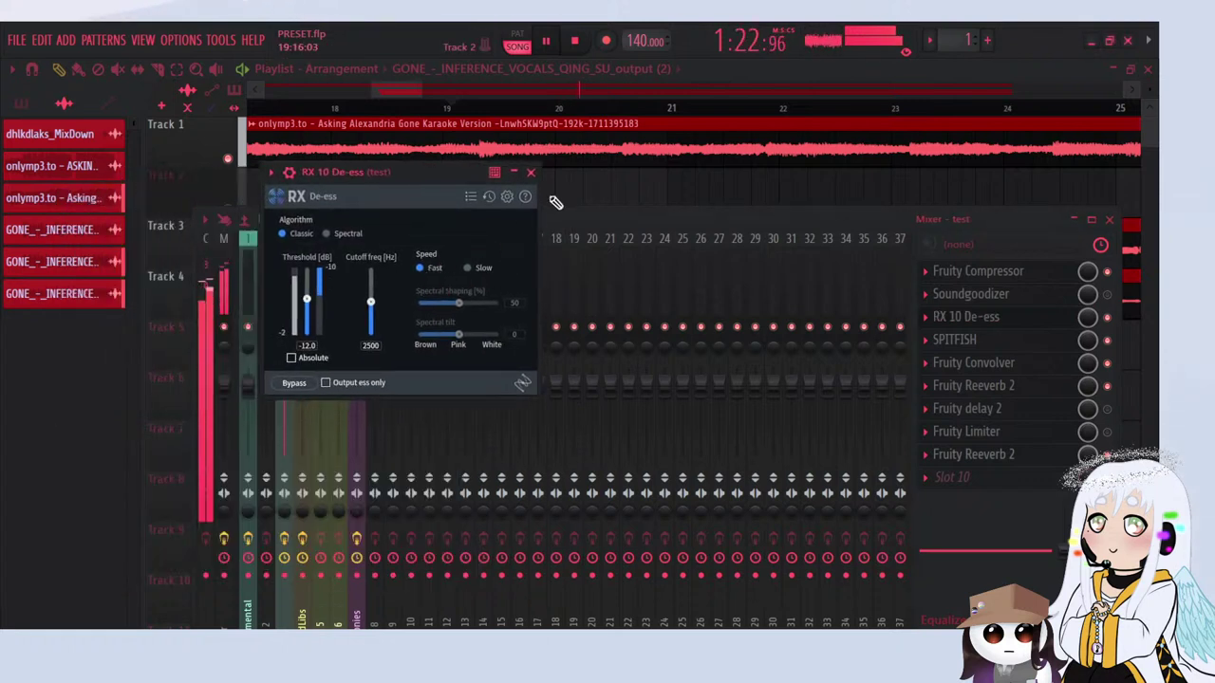
{"action": "left_click_drag", "start_coordinate": [977, 349], "coordinate": [983, 462]}
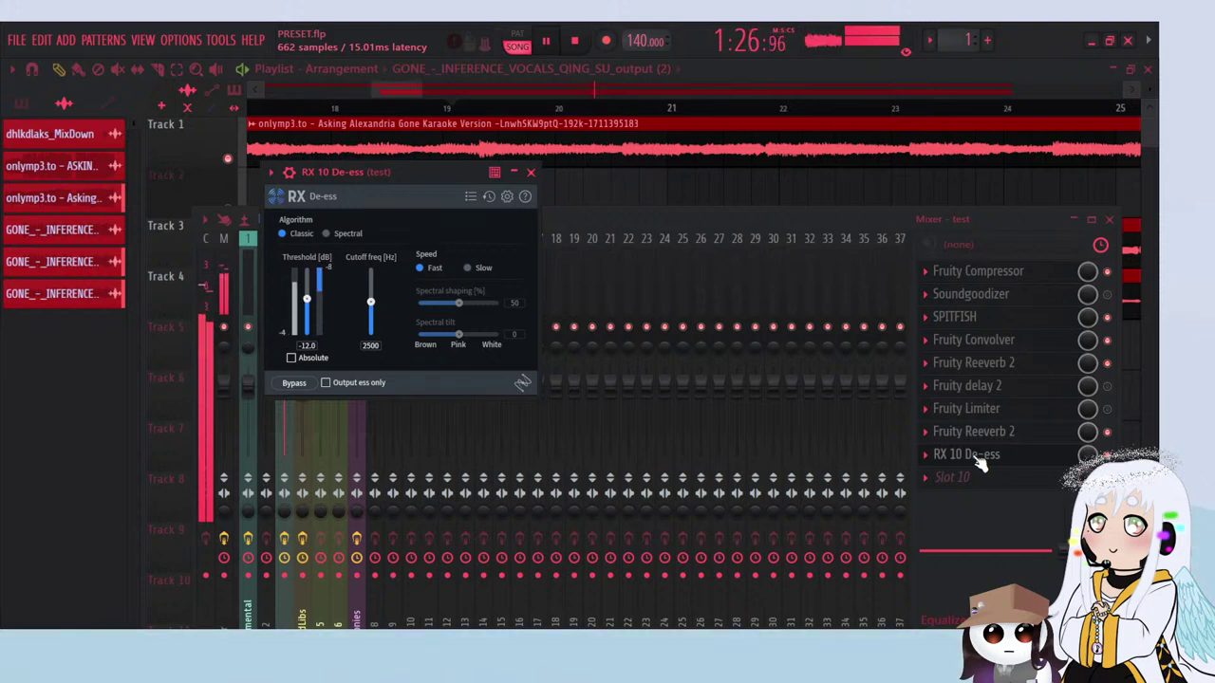
{"action": "scroll", "coordinate": [1001, 463], "scroll_direction": "up", "scroll_amount": 1}
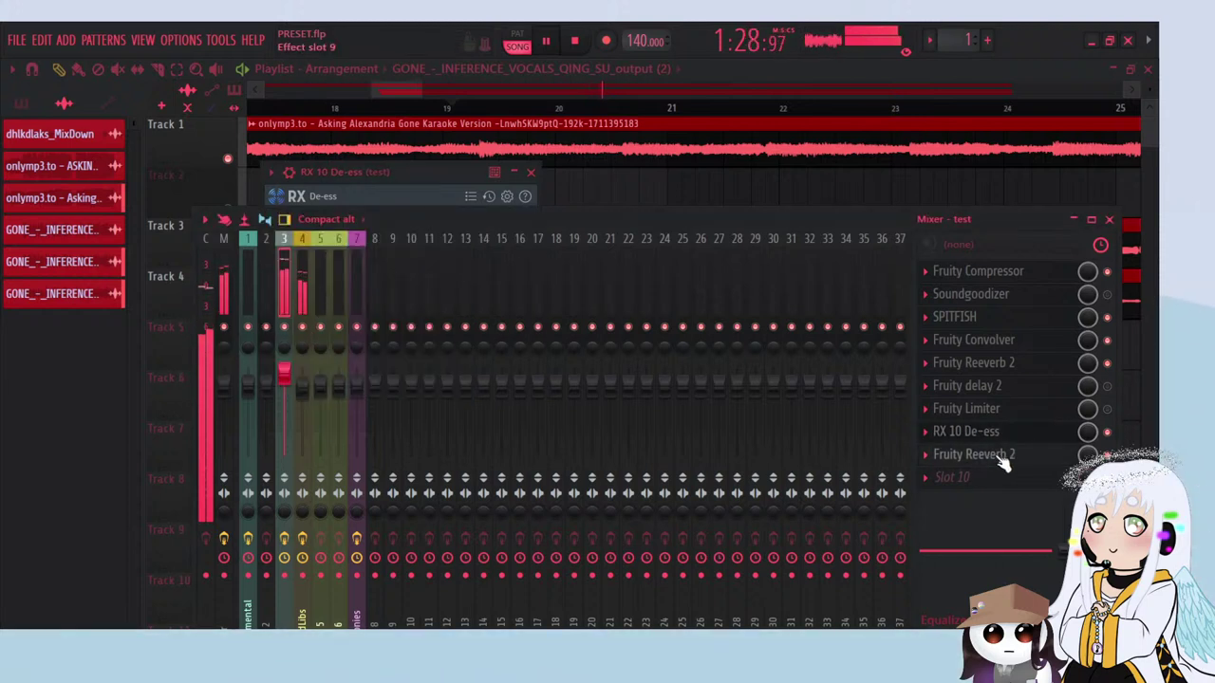
Step: Open the test track's last Fruity Reeverb 2, slightly lower the volumes of mixer tracks 3 and 4, and return to the playlist
{"action": "left_click", "coordinate": [1001, 463]}
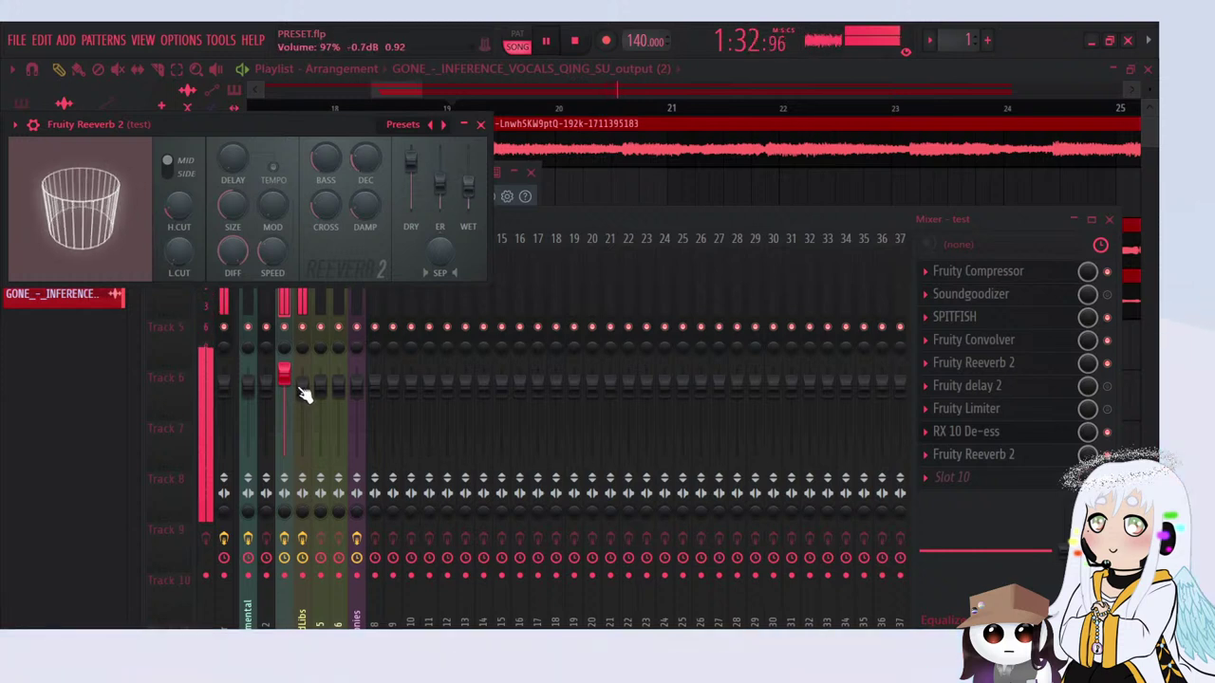
{"action": "mouse_move", "coordinate": [300, 389]}
{"action": "left_mouse_down"}
{"action": "mouse_move", "coordinate": [302, 410]}
{"action": "mouse_move", "coordinate": [285, 380]}
{"action": "left_mouse_up"}
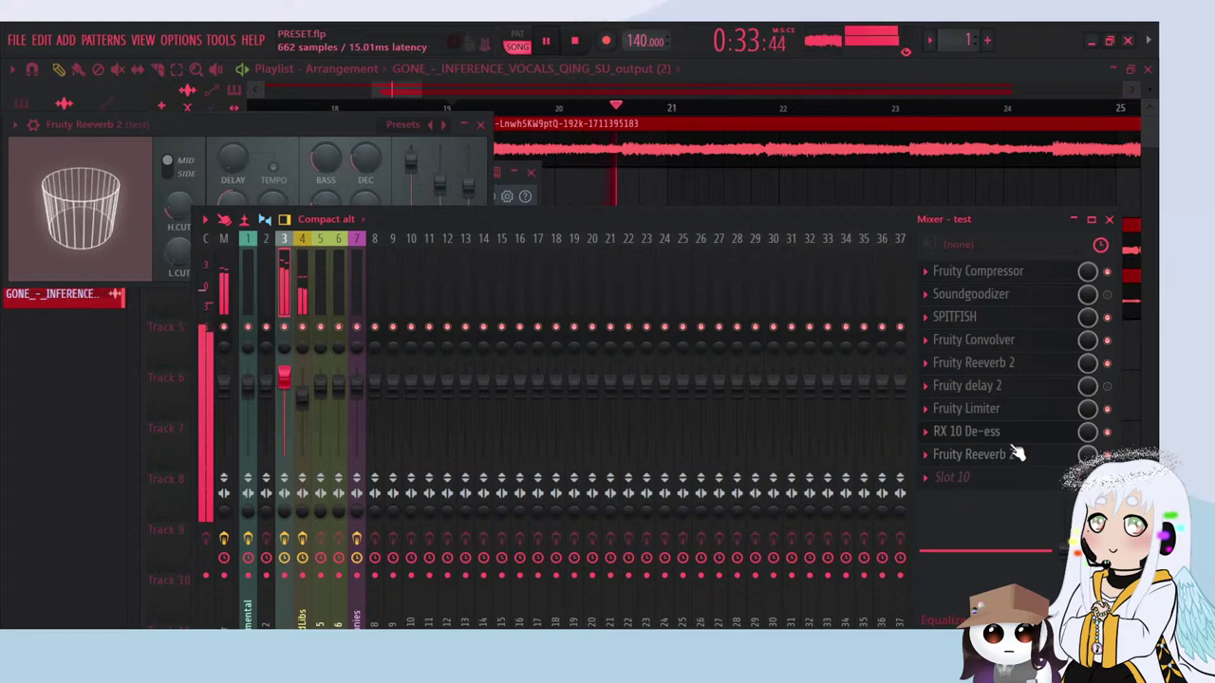
{"action": "left_click", "coordinate": [585, 75]}
Step: Mute track 4 to hear the track 3 vocals alone with the karaoke track
{"action": "left_click", "coordinate": [227, 310]}
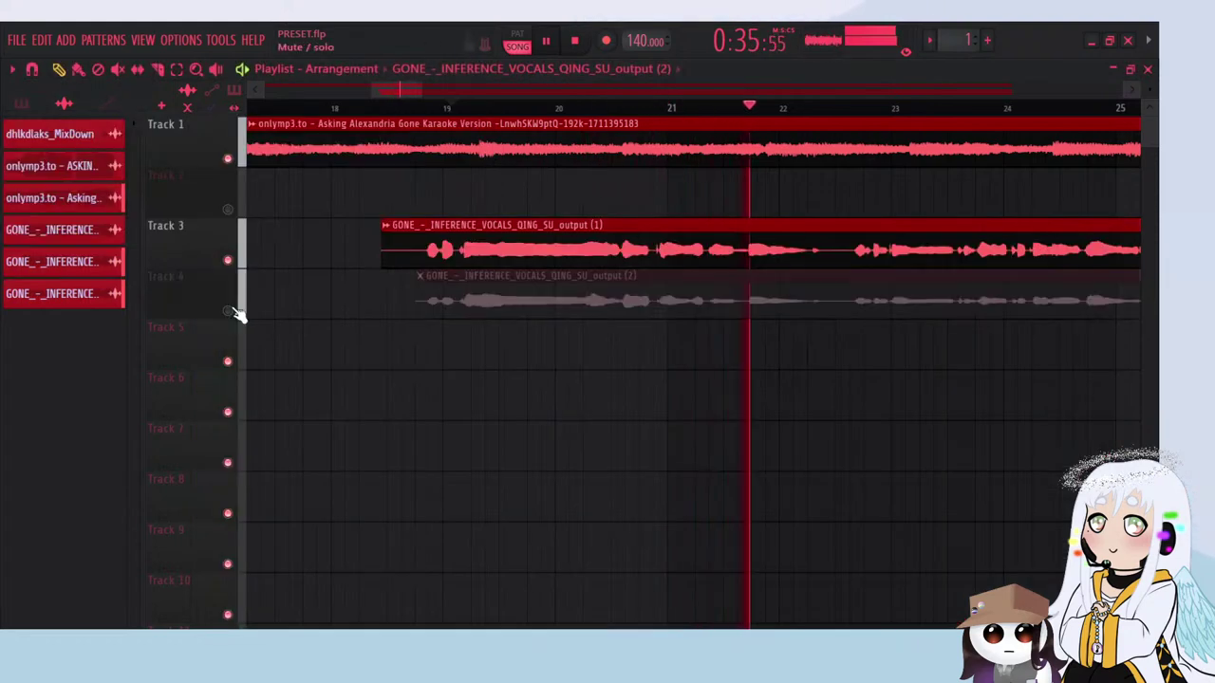
{"action": "scroll", "coordinate": [363, 366], "scroll_direction": "down", "scroll_amount": 2}
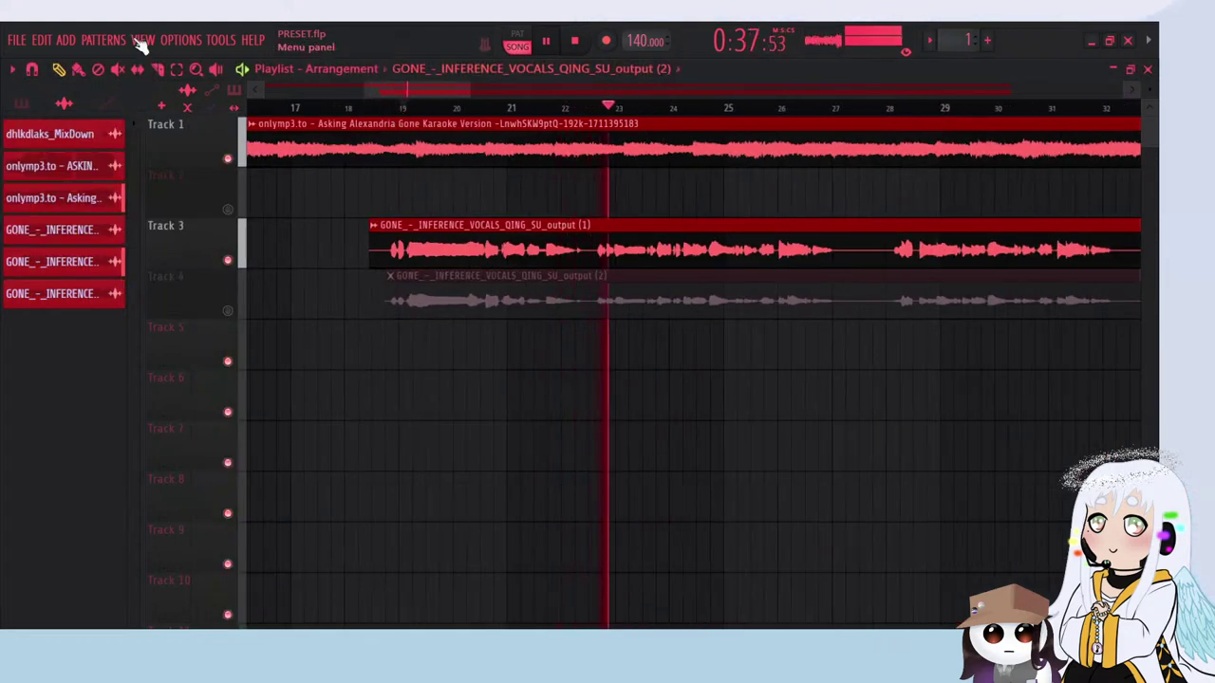
Step: Raise the test mixer track's volume slightly and replay the vocals from between bars 21 and 22
{"action": "key", "text": "F9"}
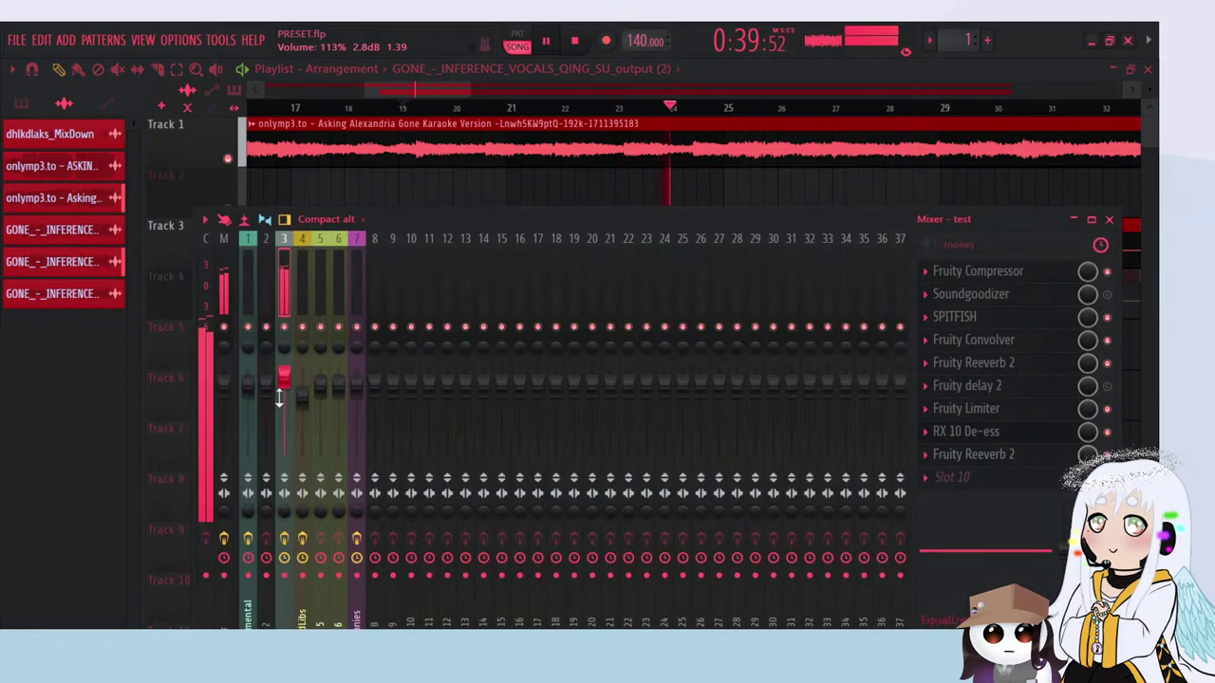
{"action": "left_click", "coordinate": [546, 111]}
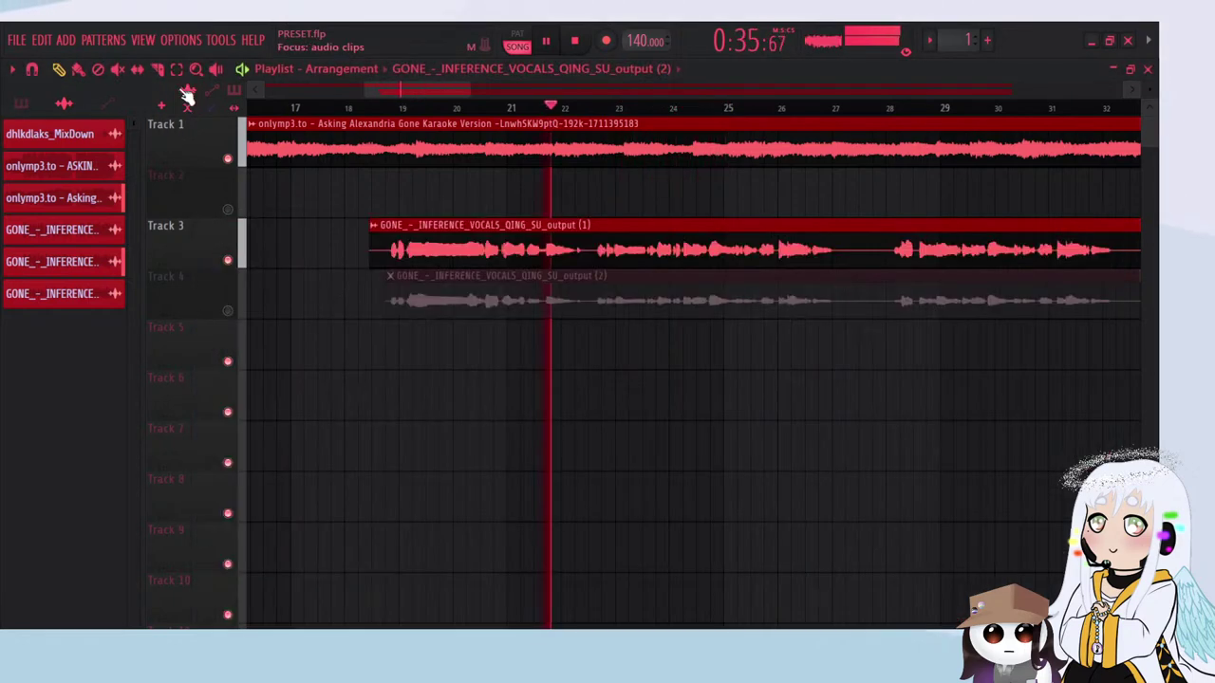
Step: Slice the track 3 vocal clip on both sides of the held phrase just before bar 24
{"action": "scroll", "coordinate": [542, 247], "scroll_direction": "up", "scroll_amount": 3}
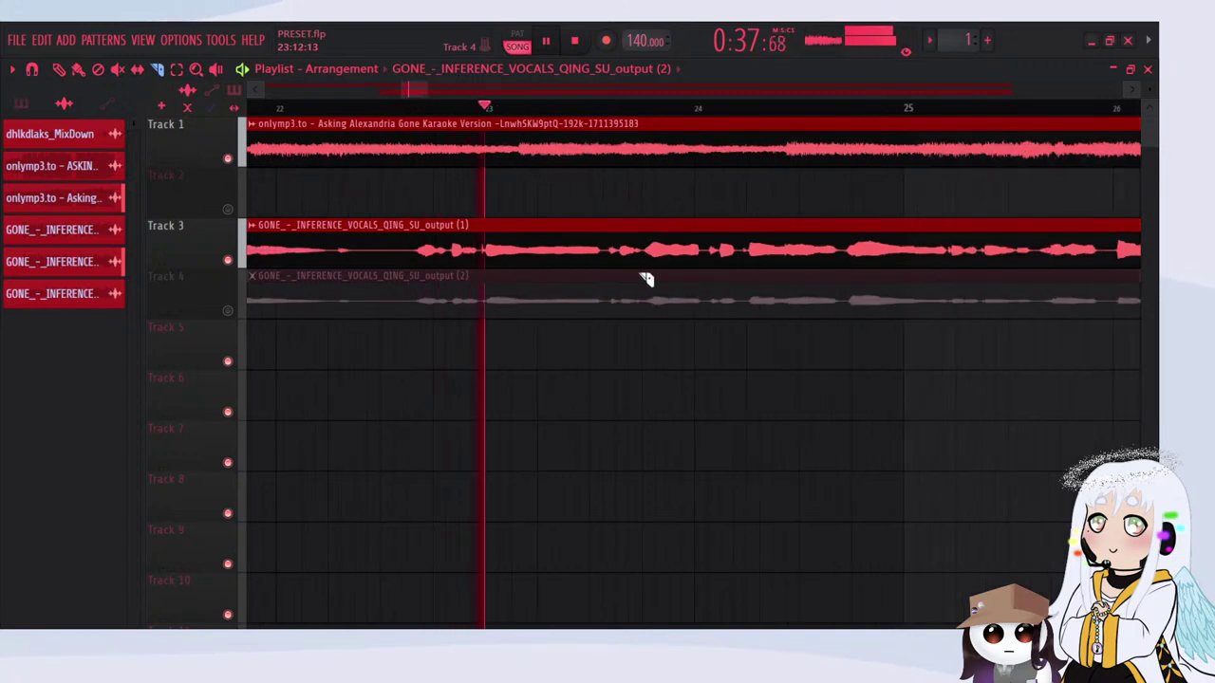
{"action": "scroll", "coordinate": [655, 285], "scroll_direction": "up", "scroll_amount": 5}
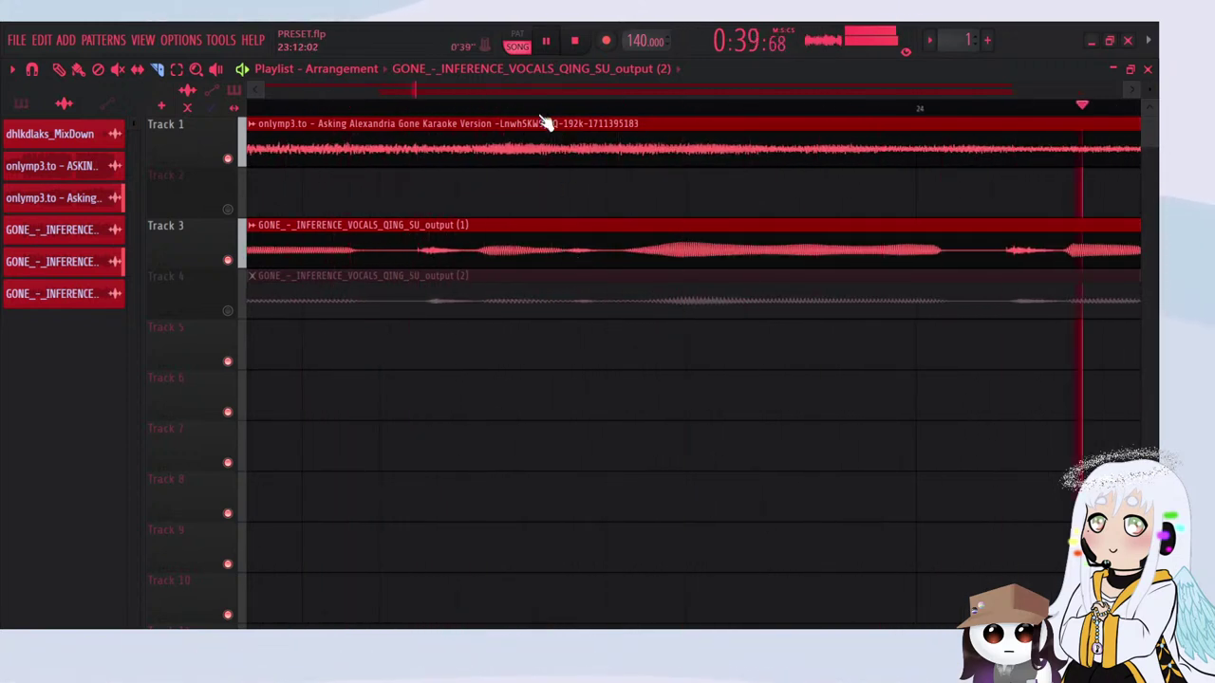
{"action": "left_click", "coordinate": [493, 109]}
{"action": "key", "text": "space"}
{"action": "key", "text": "space"}
{"action": "left_click_drag", "start_coordinate": [575, 276], "coordinate": [564, 193]}
{"action": "key", "text": "space"}
{"action": "scroll", "coordinate": [552, 253], "scroll_direction": "down", "scroll_amount": 3}
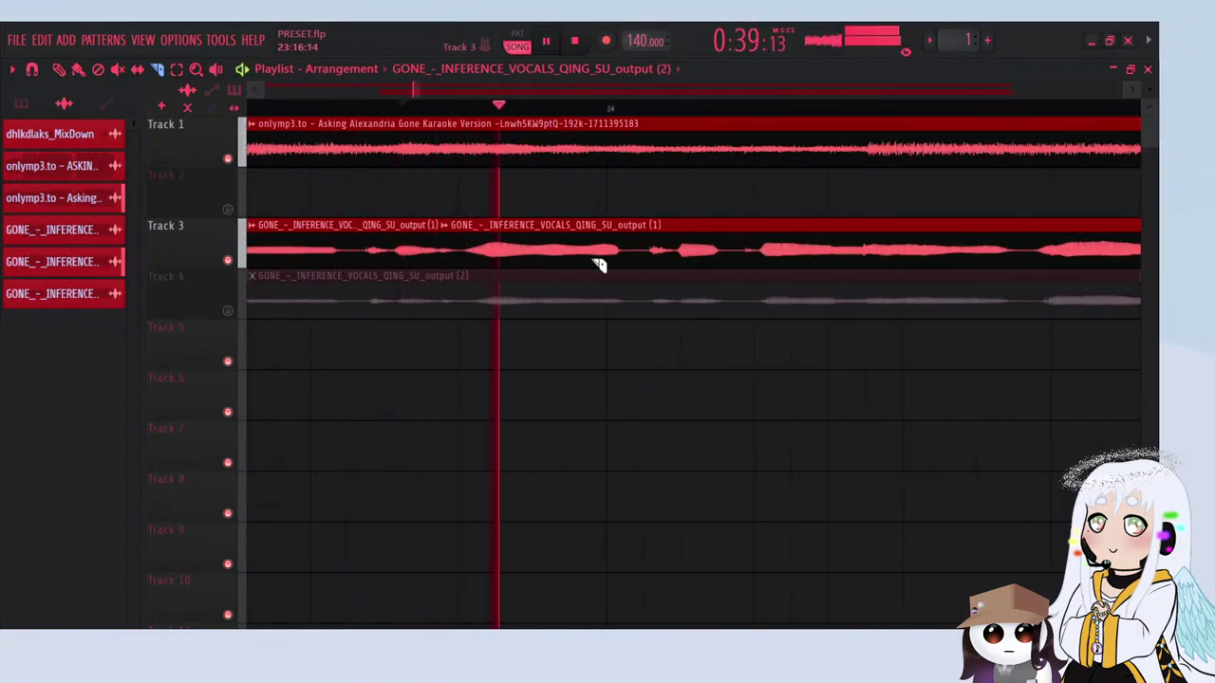
{"action": "left_click", "coordinate": [629, 249]}
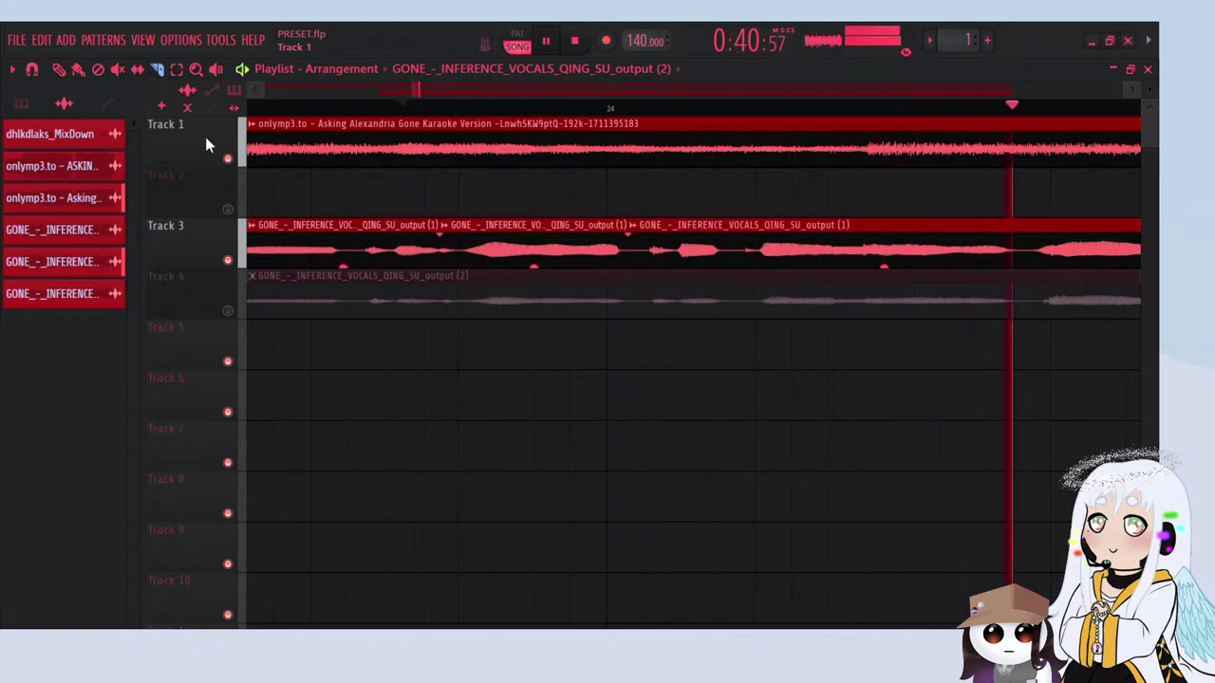
Step: Nudge the short track 3 slice before bar 24 slightly later and fade the clip edges around the gap
{"action": "left_click", "coordinate": [59, 72]}
{"action": "left_click", "coordinate": [522, 238]}
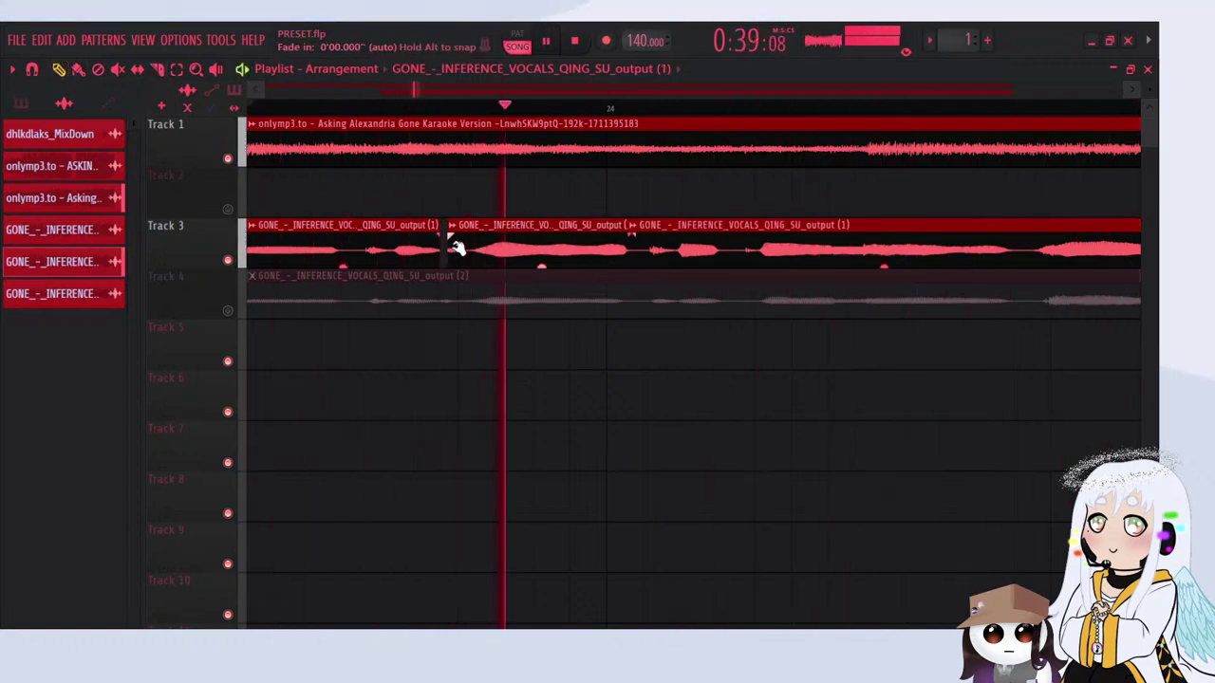
{"action": "left_click_drag", "start_coordinate": [452, 236], "coordinate": [488, 244]}
{"action": "key", "text": "space"}
{"action": "key", "text": "space"}
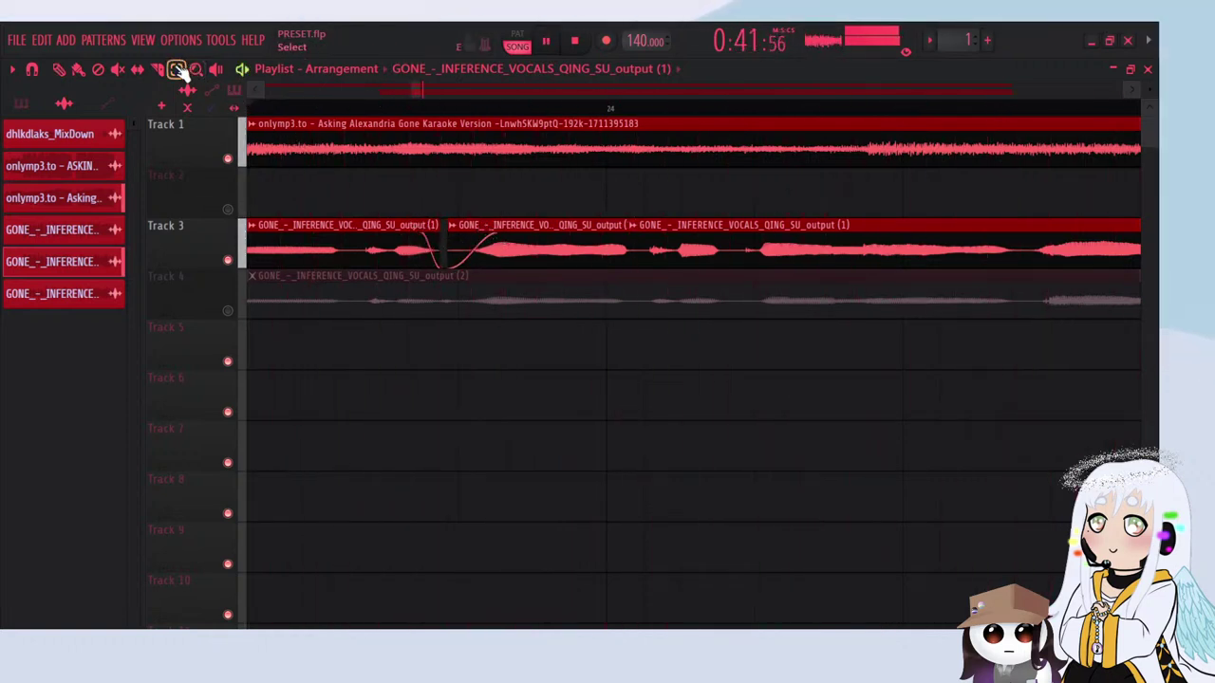
{"action": "left_click_drag", "start_coordinate": [511, 197], "coordinate": [529, 251]}
{"action": "left_click", "coordinate": [59, 70]}
{"action": "scroll", "coordinate": [554, 233], "scroll_direction": "up", "scroll_amount": 2}
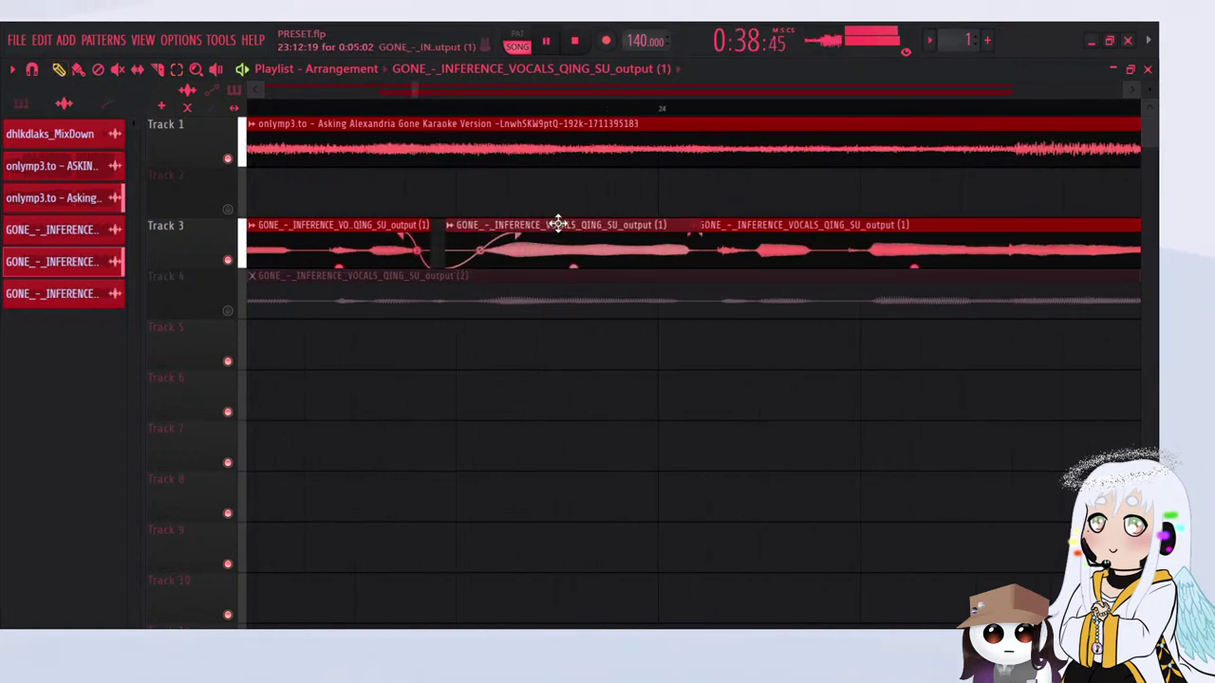
{"action": "key", "text": "space"}
Step: Slice the track 3 vocal clip at the silence around bar 28, just before the next phrase
{"action": "scroll", "coordinate": [411, 340], "scroll_direction": "down", "scroll_amount": 5}
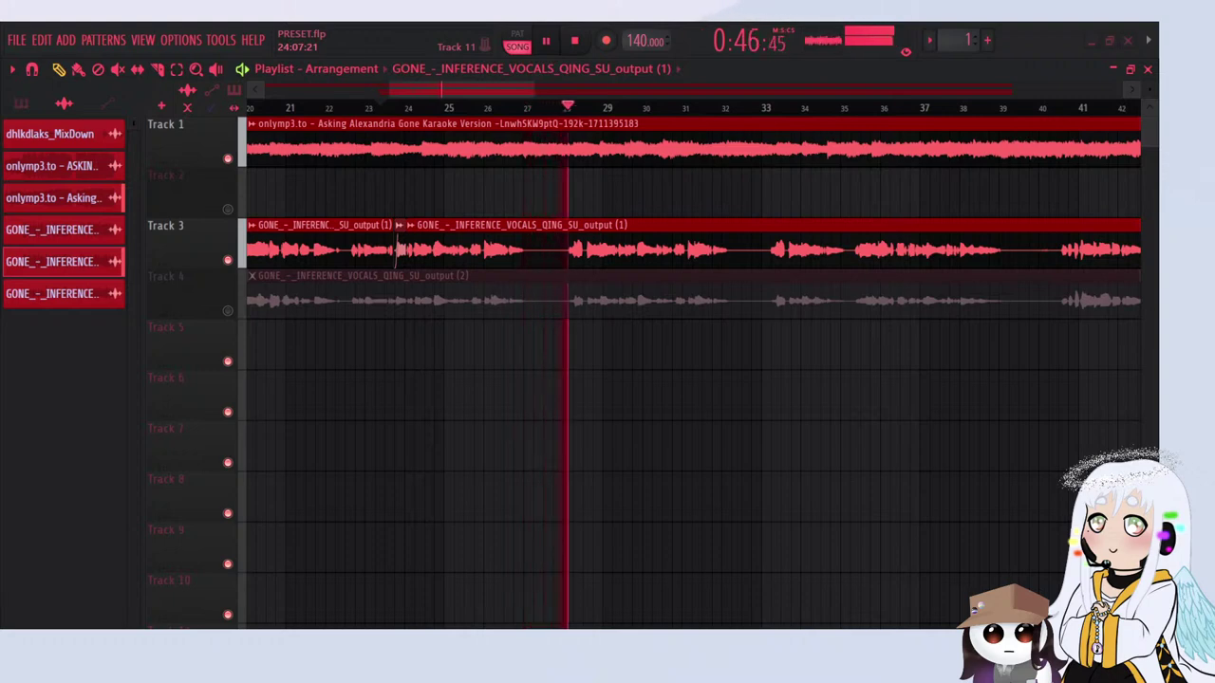
{"action": "scroll", "coordinate": [456, 370], "scroll_direction": "up", "scroll_amount": 2}
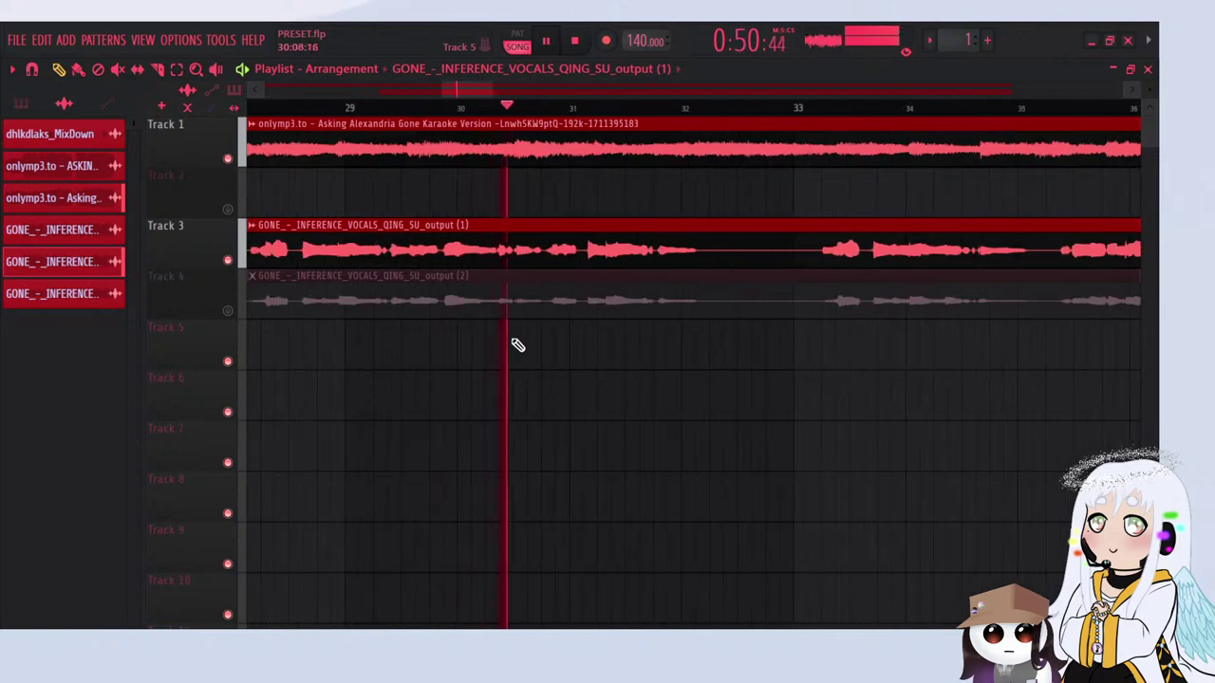
{"action": "scroll", "coordinate": [586, 309], "scroll_direction": "down", "scroll_amount": 2}
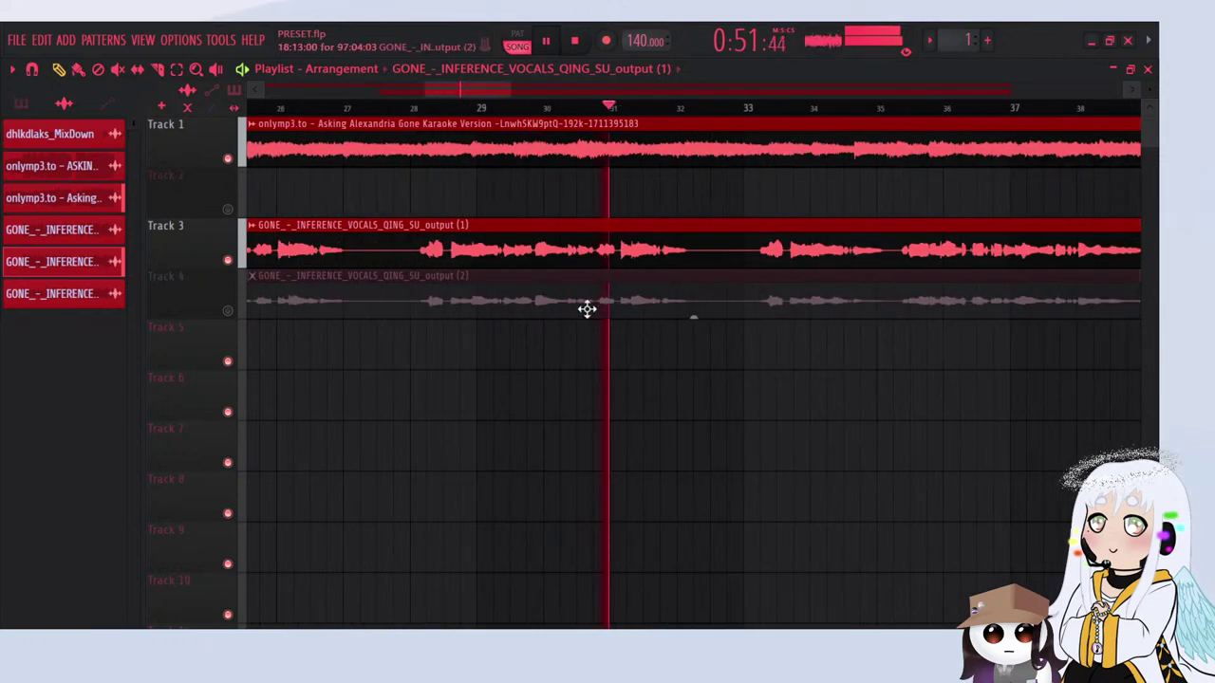
{"action": "left_click", "coordinate": [159, 71]}
{"action": "left_click_drag", "start_coordinate": [436, 272], "coordinate": [435, 222]}
{"action": "left_click", "coordinate": [59, 71]}
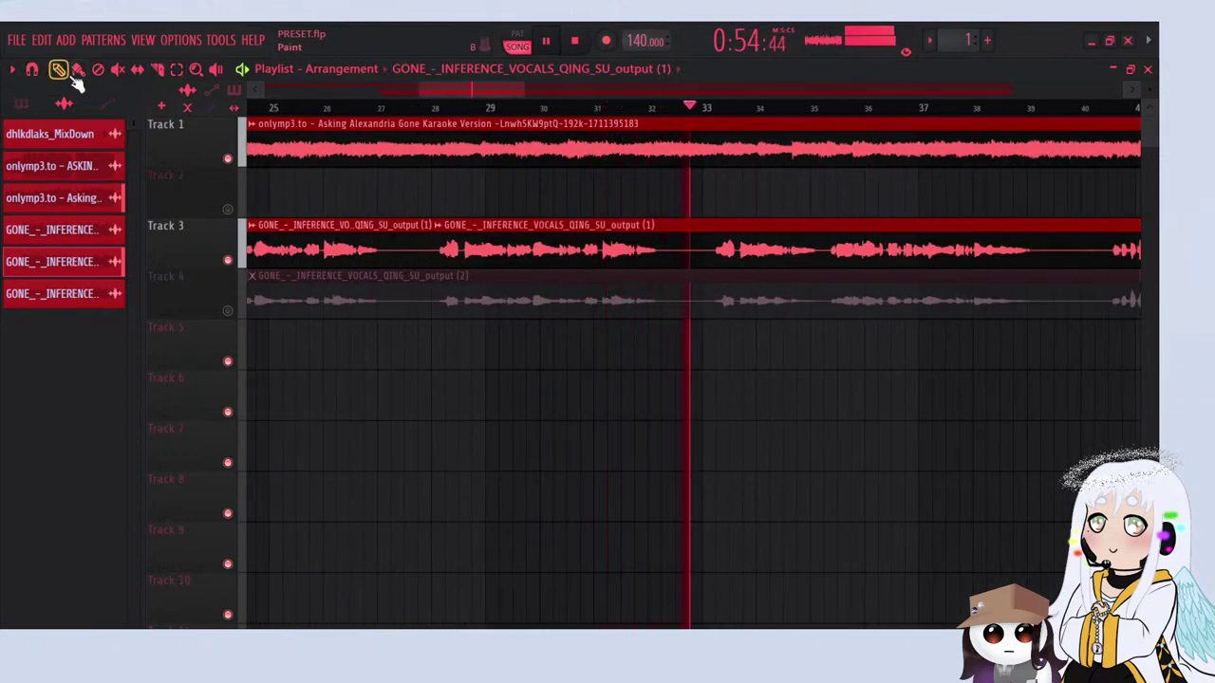
Step: Play on and examine the track 3 vocal phrases between bars 33 and 39 against the karaoke track
{"action": "left_click", "coordinate": [76, 76]}
{"action": "scroll", "coordinate": [746, 274], "scroll_direction": "up", "scroll_amount": 8}
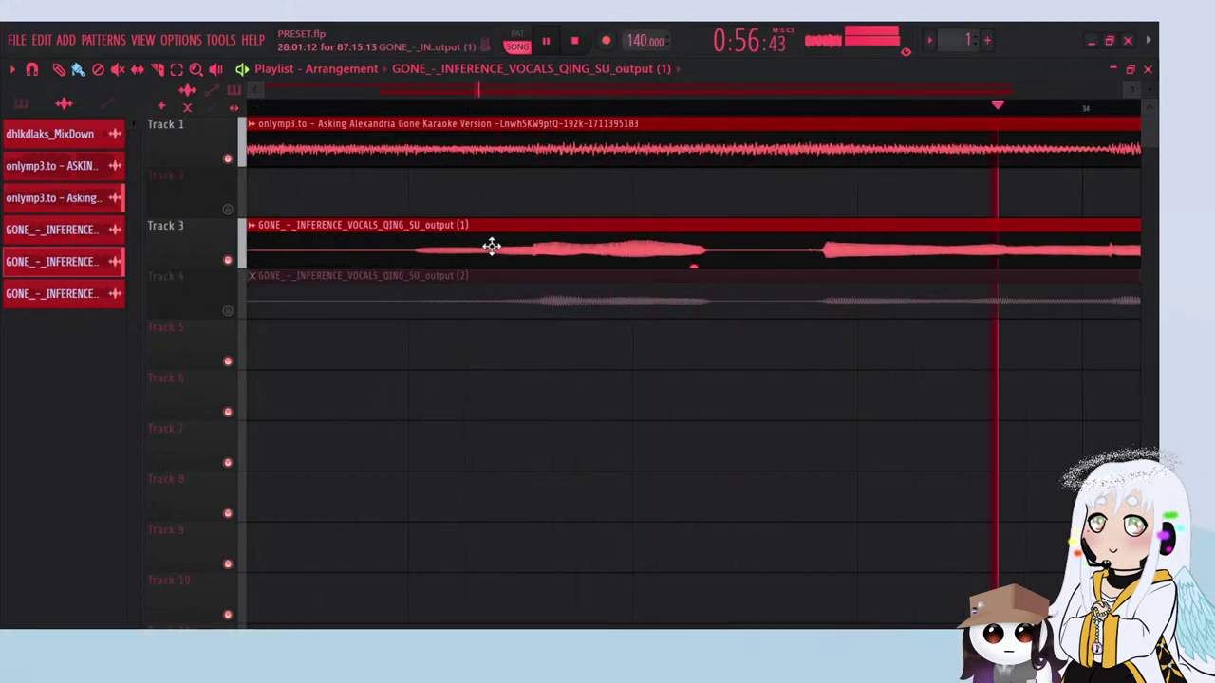
{"action": "scroll", "coordinate": [407, 366], "scroll_direction": "down", "scroll_amount": 4}
{"action": "scroll", "coordinate": [392, 358], "scroll_direction": "down", "scroll_amount": 2}
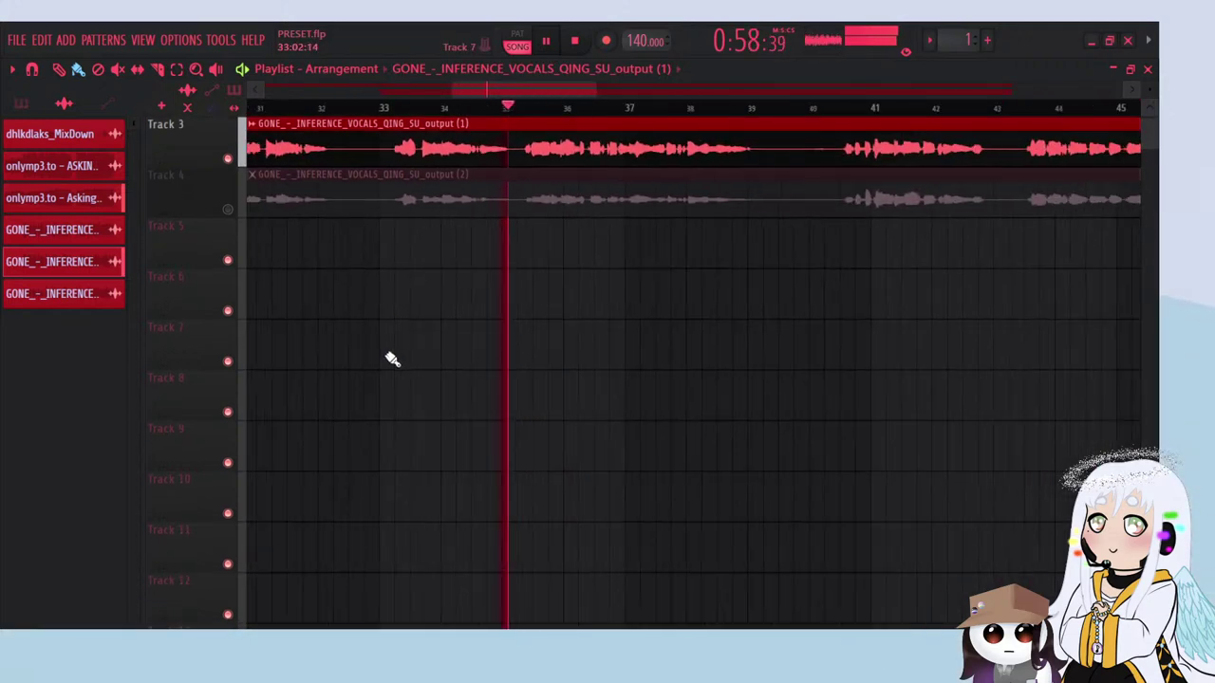
{"action": "scroll", "coordinate": [474, 387], "scroll_direction": "up", "scroll_amount": 2}
{"action": "scroll", "coordinate": [484, 393], "scroll_direction": "up", "scroll_amount": 4}
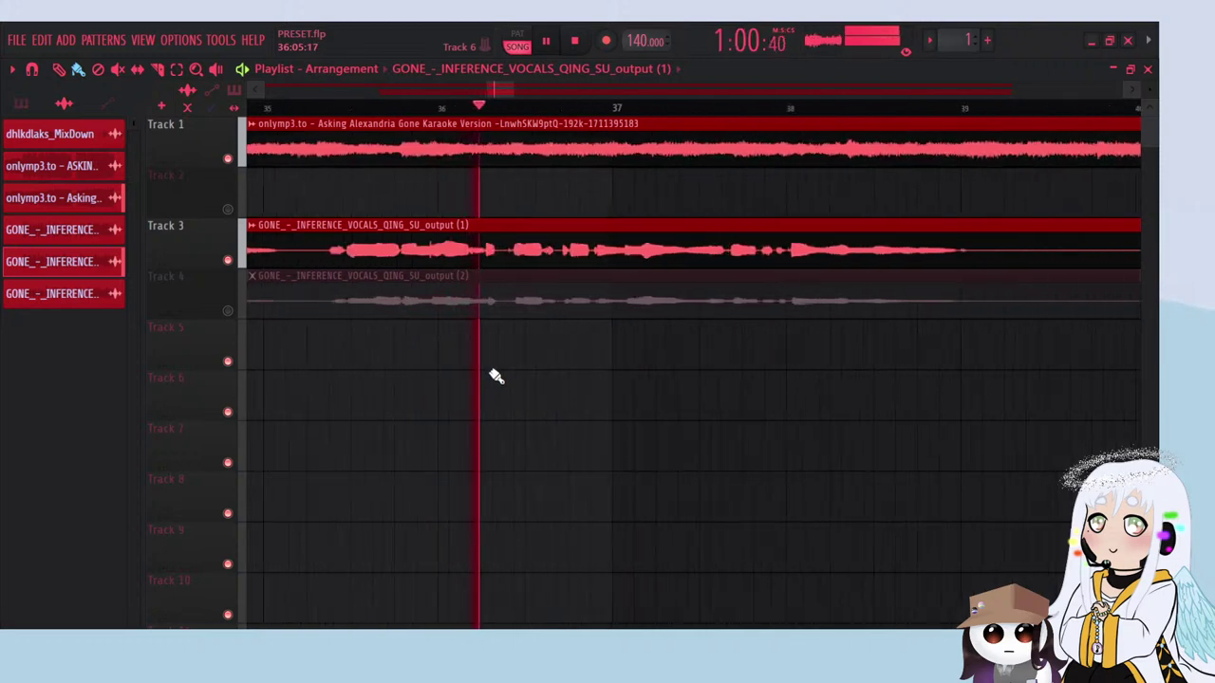
{"action": "scroll", "coordinate": [496, 375], "scroll_direction": "up", "scroll_amount": 1}
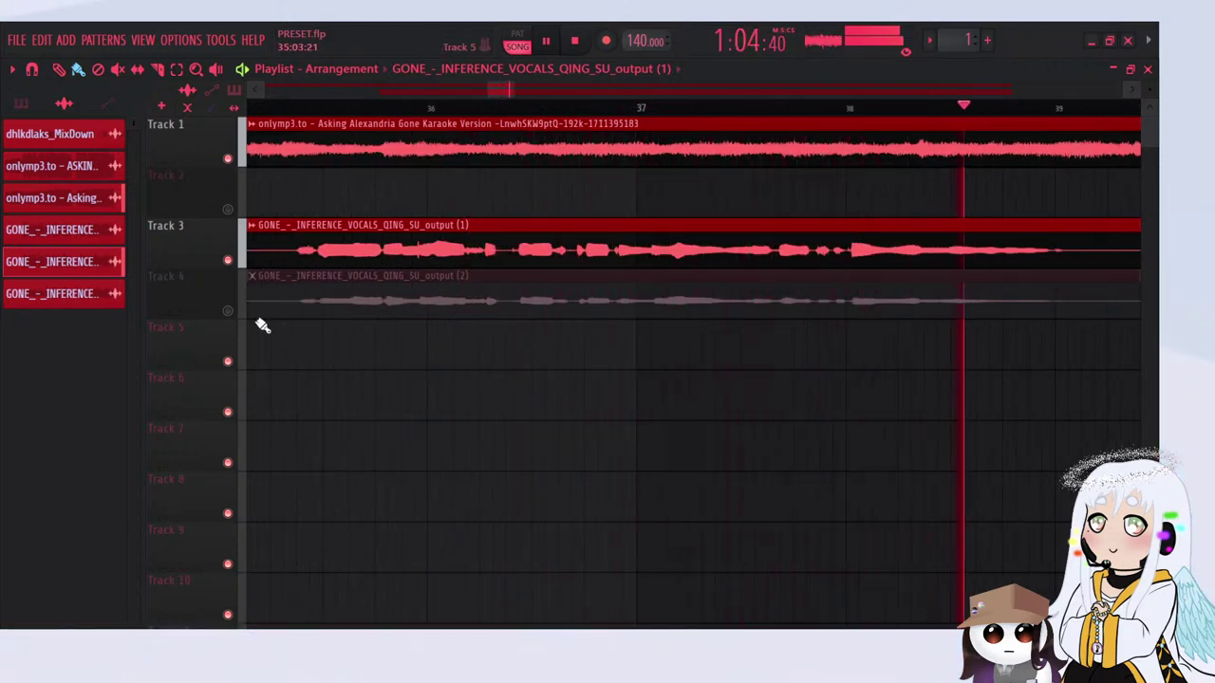
Step: Mute track 3, unmute track 4, replay from after bar 35 and raise the Pop adLibs mixer track's volume
{"action": "left_click", "coordinate": [227, 260]}
{"action": "left_click", "coordinate": [227, 310]}
{"action": "left_click", "coordinate": [289, 107]}
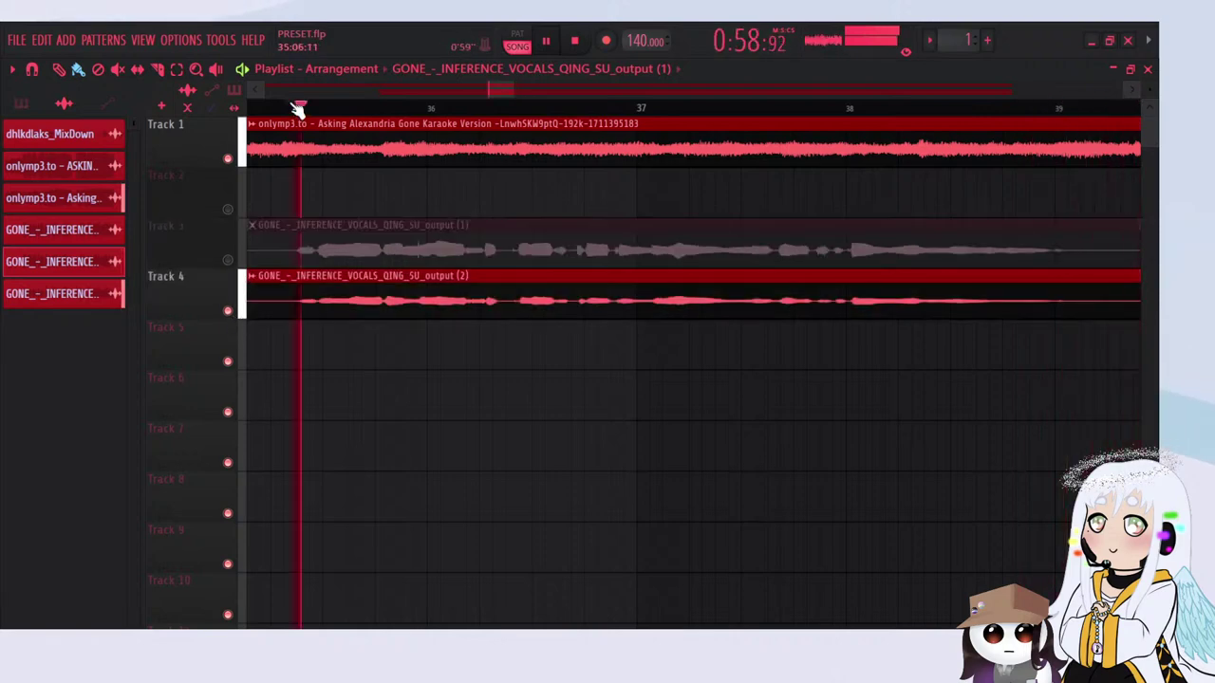
{"action": "key", "text": "F9"}
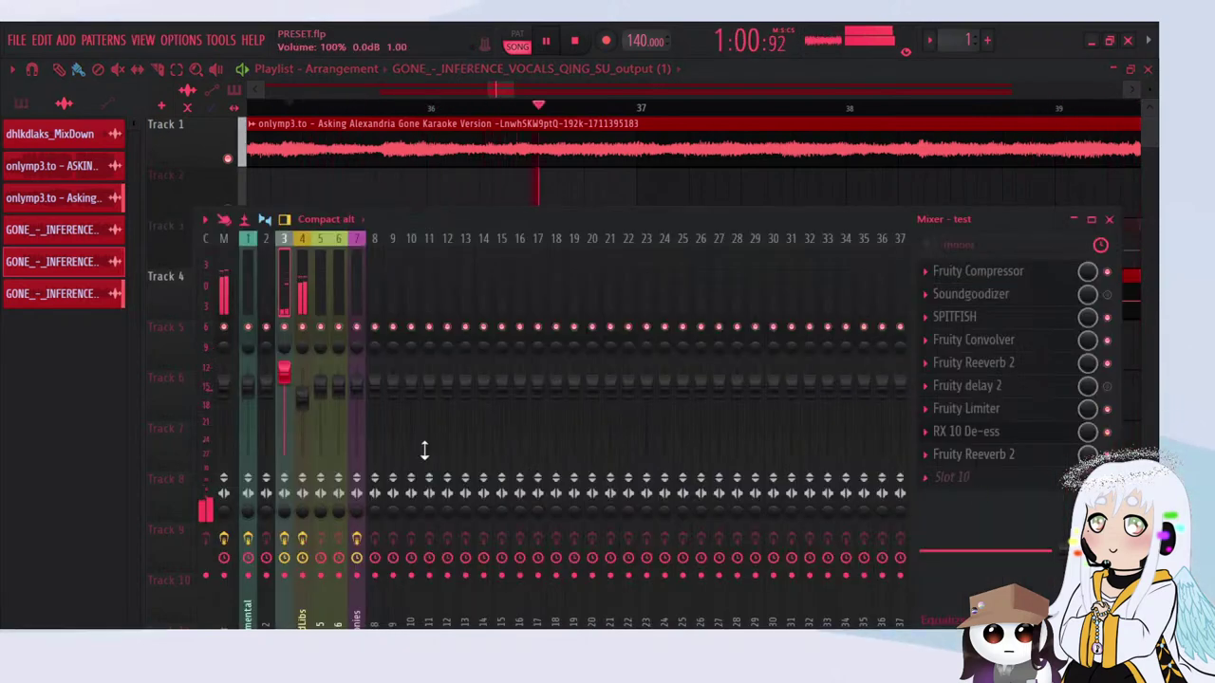
{"action": "left_click", "coordinate": [302, 384]}
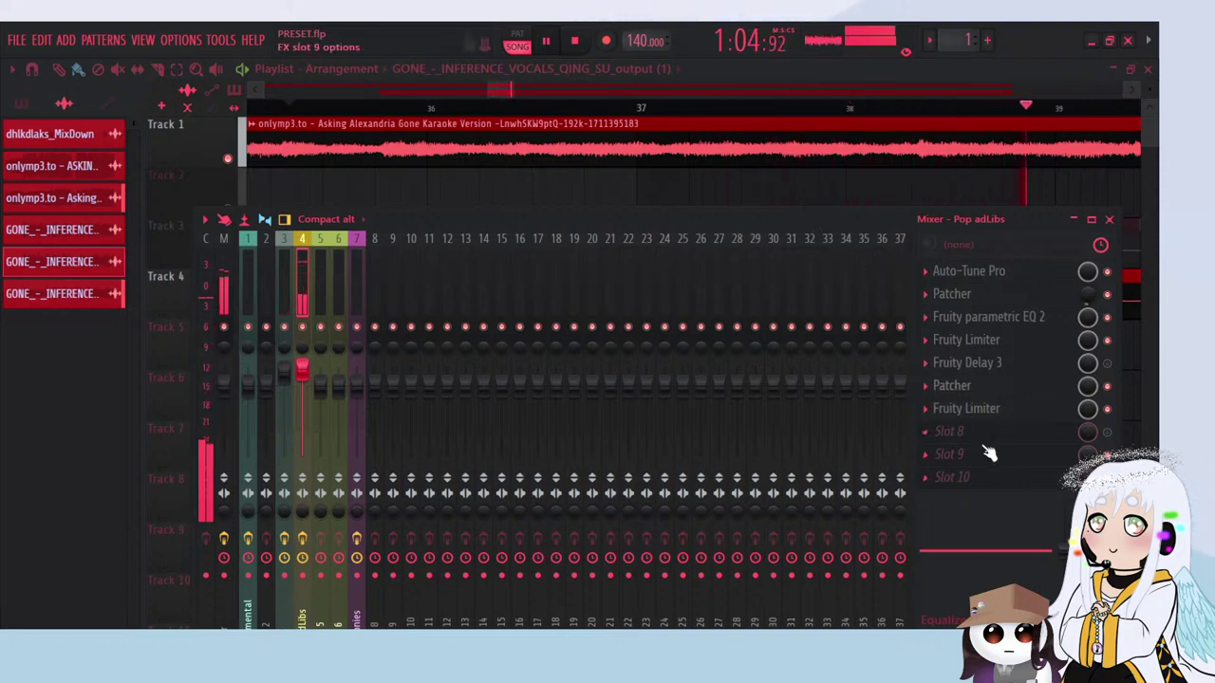
Step: Add kHs Ensemble to slot 9 of the Pop adLibs mixer track, adjust its detune and set it to 16 voices
{"action": "key", "text": "space"}
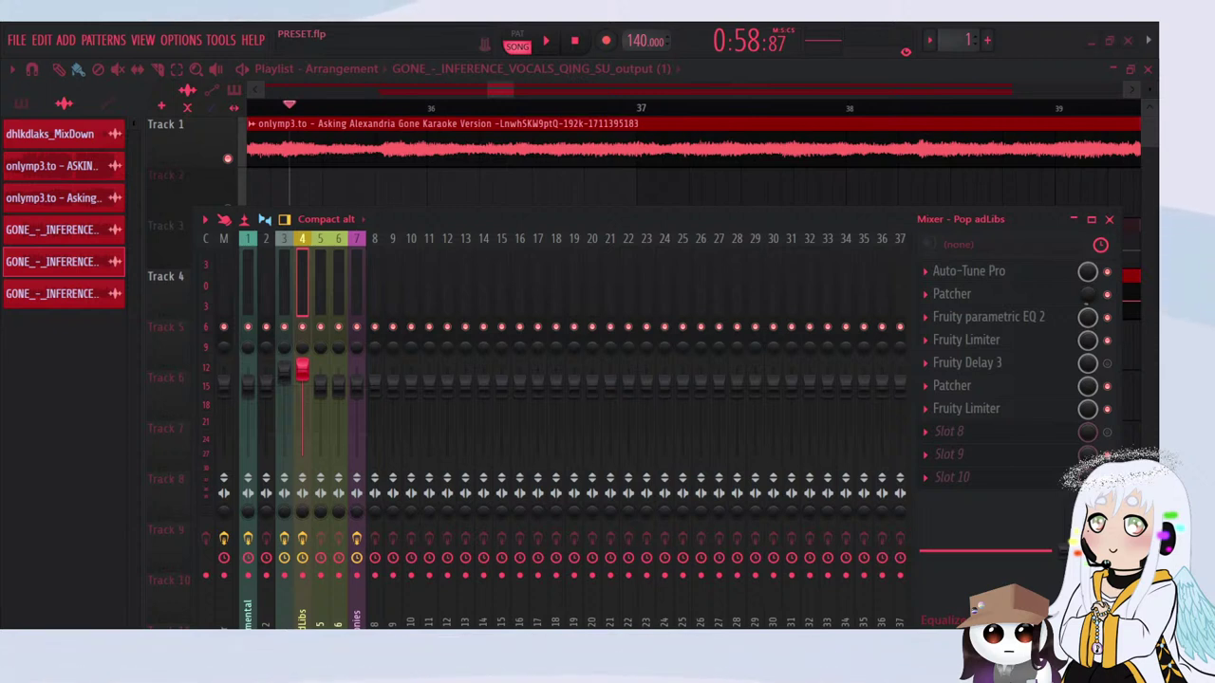
{"action": "left_click", "coordinate": [439, 489]}
{"action": "key", "text": "space"}
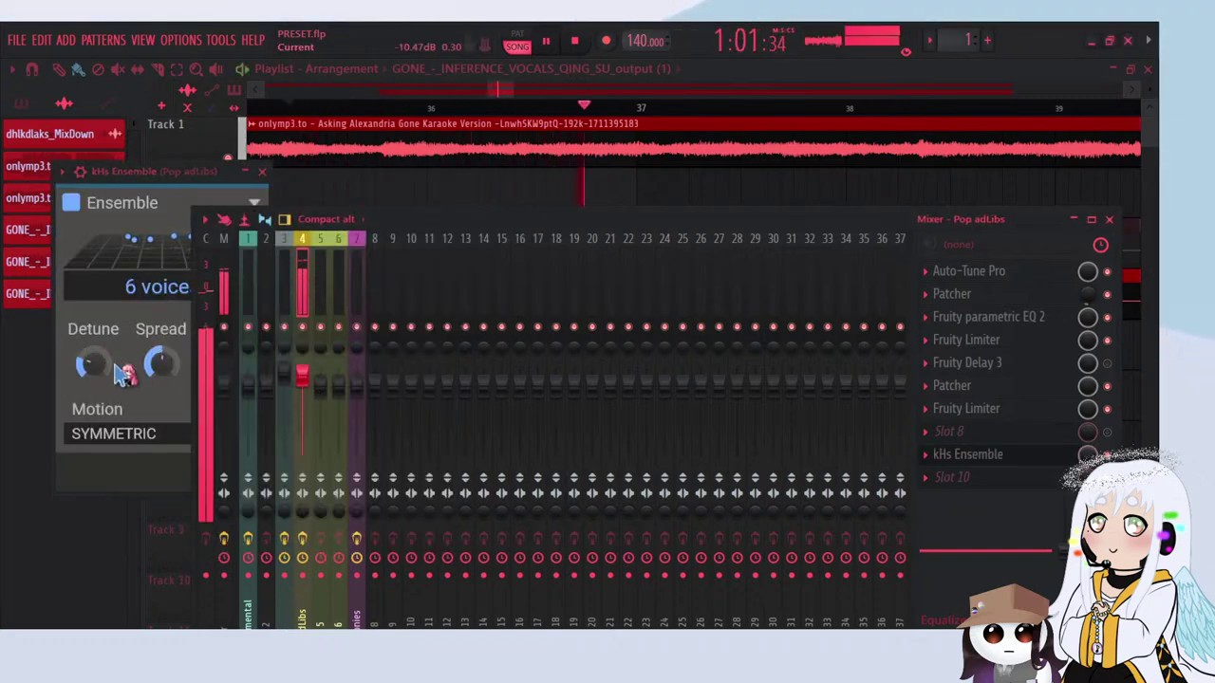
{"action": "left_click_drag", "start_coordinate": [111, 375], "coordinate": [112, 403]}
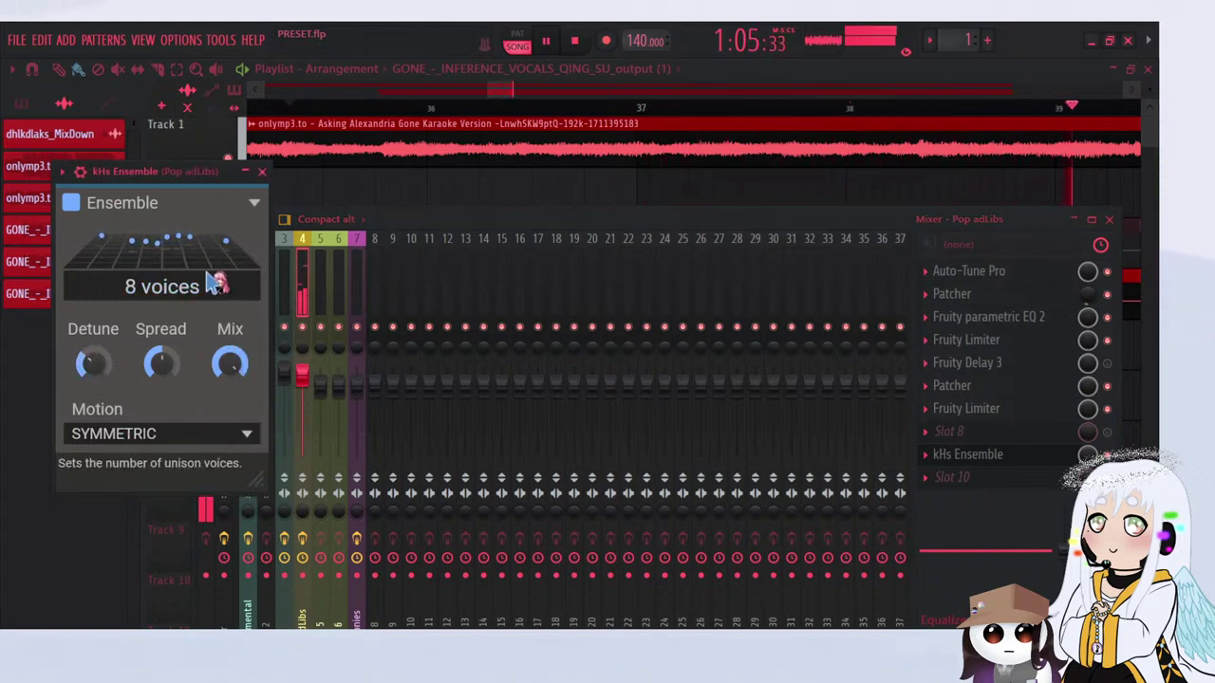
{"action": "left_click_drag", "start_coordinate": [217, 279], "coordinate": [218, 256]}
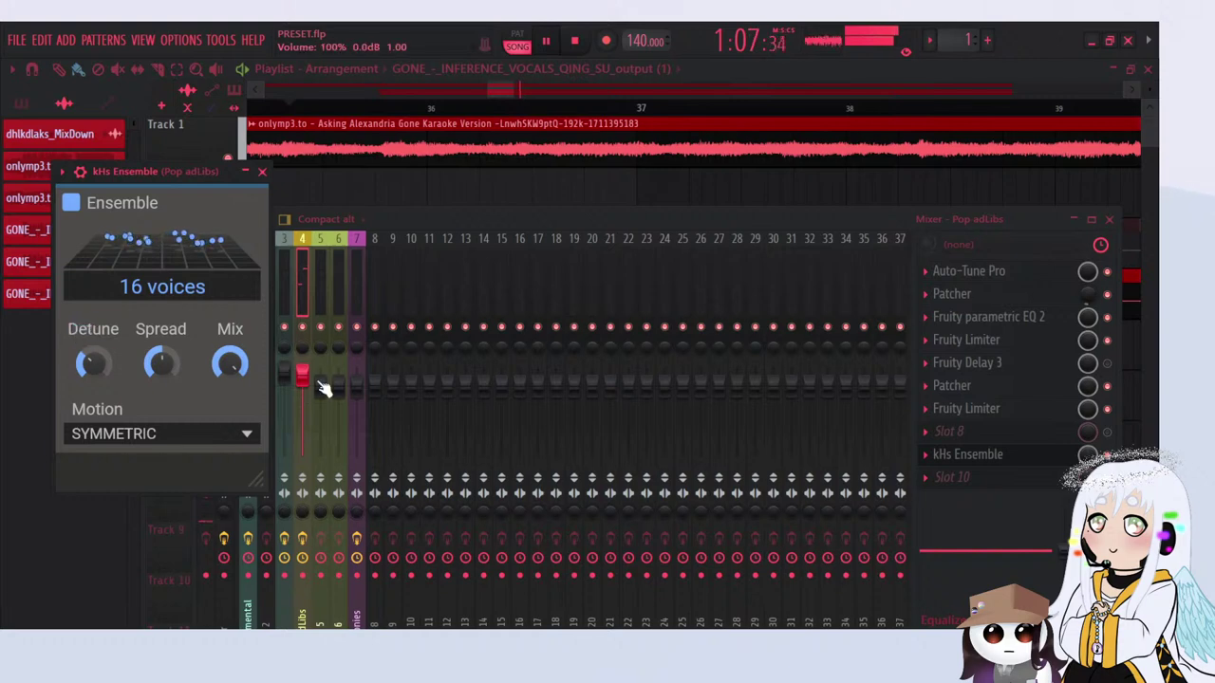
Step: Lower the Pop adLibs volume slightly, return to the playlist and unmute track 3
{"action": "left_click_drag", "start_coordinate": [306, 384], "coordinate": [311, 389]}
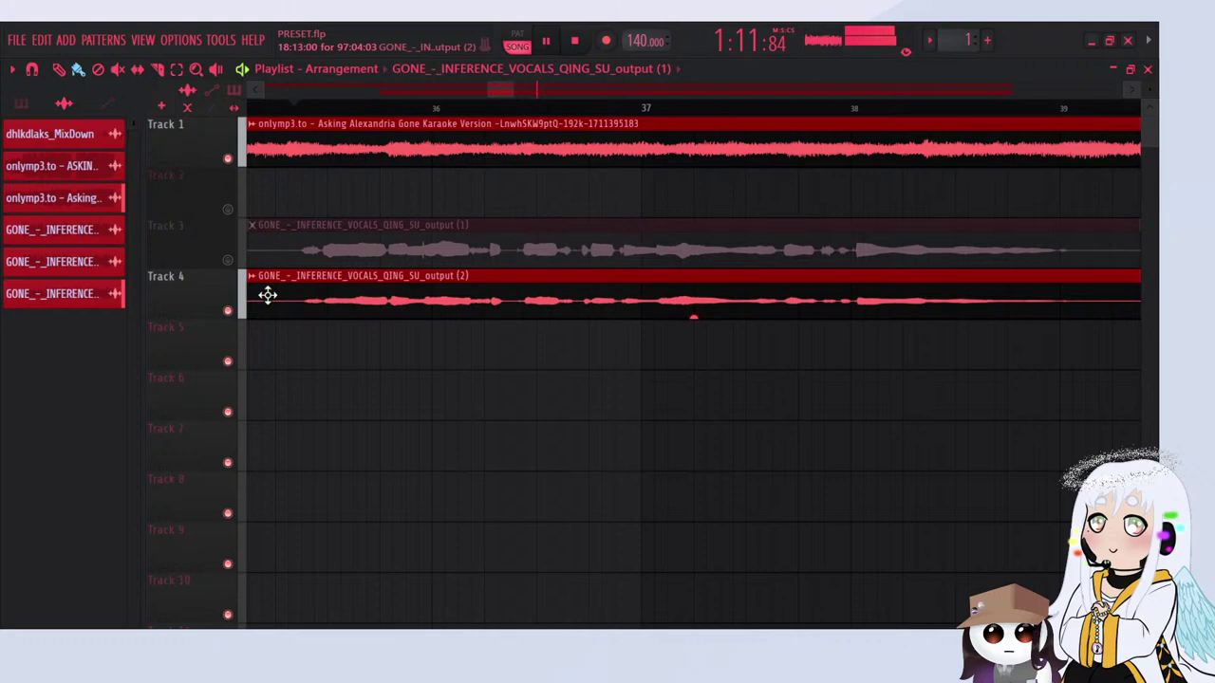
{"action": "left_click", "coordinate": [249, 245]}
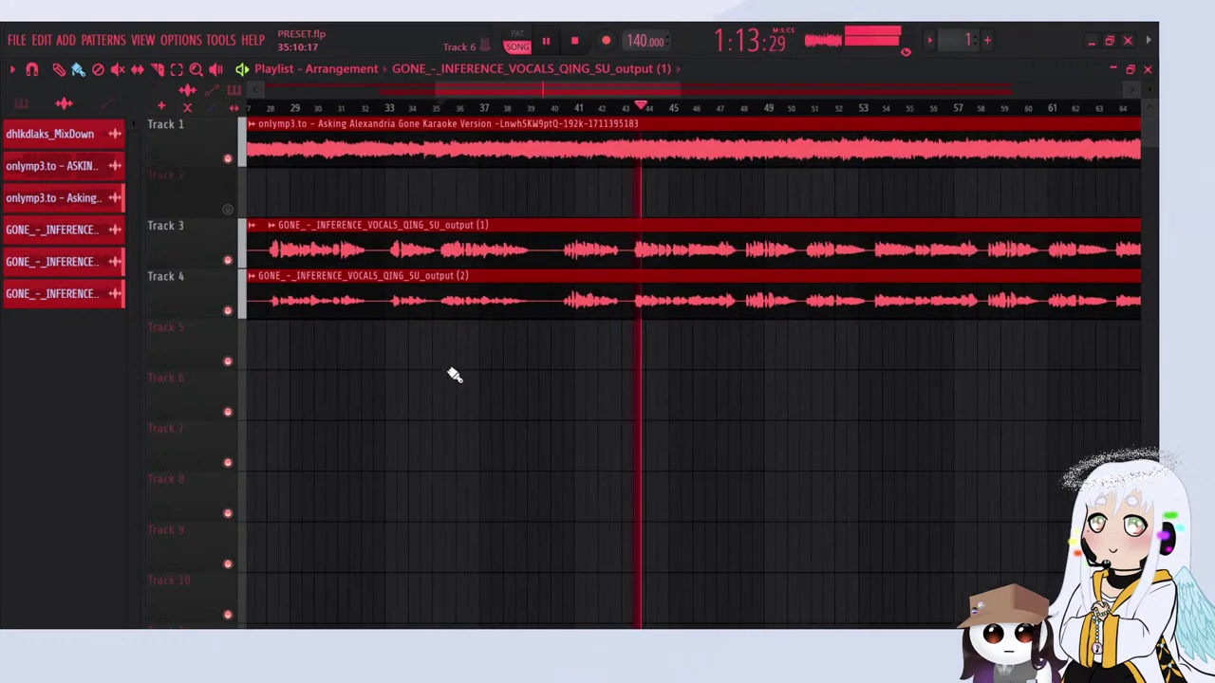
{"action": "scroll", "coordinate": [493, 376], "scroll_direction": "down", "scroll_amount": 5}
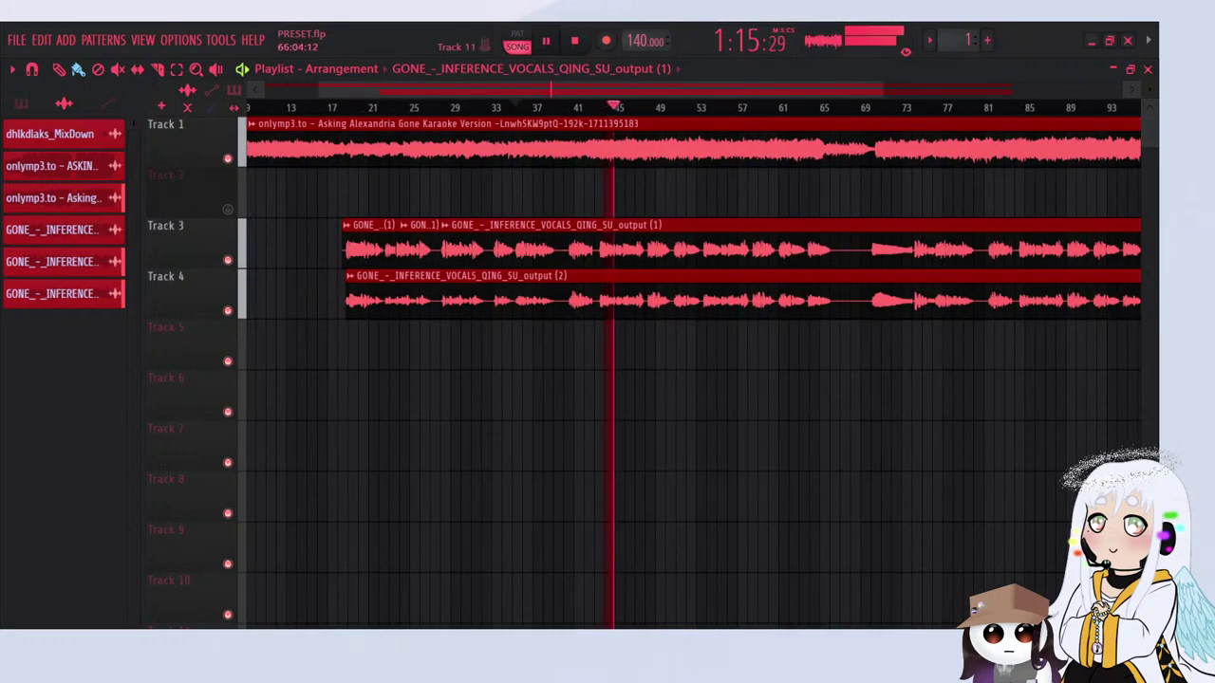
Step: Slice the track 4 vocal clip just before the phrase at bar 33 and delete the part before the cut
{"action": "left_click", "coordinate": [351, 120]}
{"action": "left_click", "coordinate": [351, 107]}
{"action": "scroll", "coordinate": [363, 326], "scroll_direction": "up", "scroll_amount": 3}
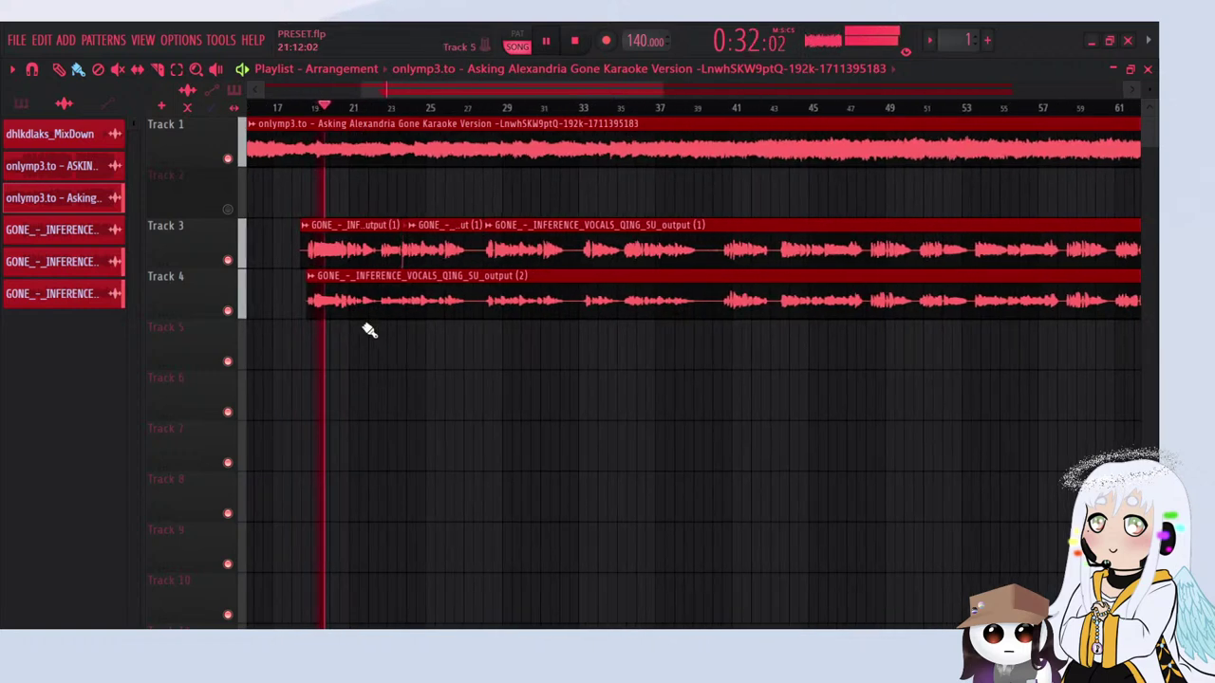
{"action": "left_click", "coordinate": [157, 71]}
{"action": "left_click", "coordinate": [623, 107]}
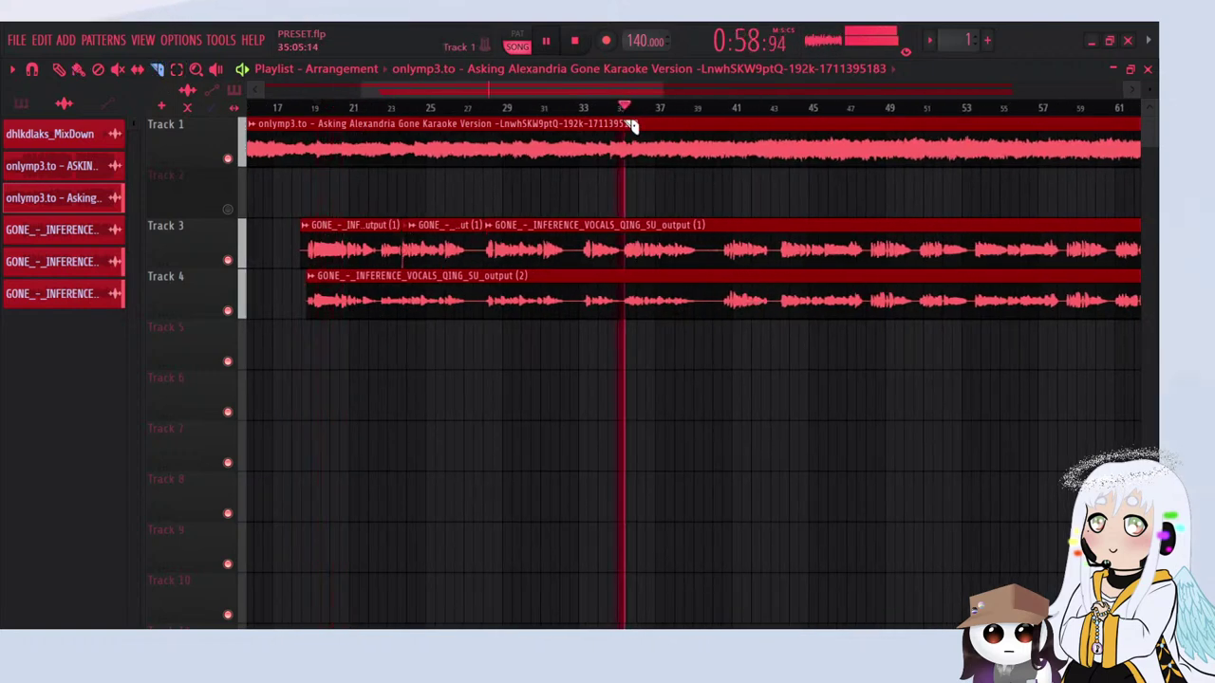
{"action": "left_click", "coordinate": [574, 107]}
{"action": "left_click", "coordinate": [550, 107]}
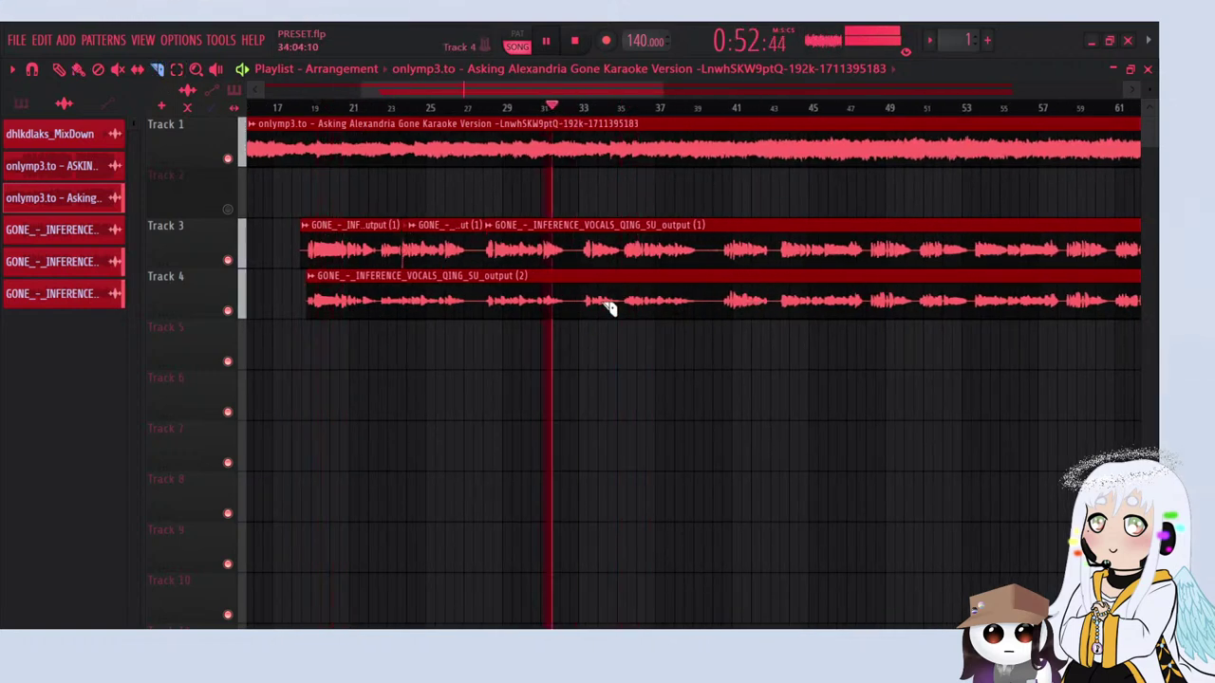
{"action": "left_click_drag", "start_coordinate": [579, 273], "coordinate": [576, 269]}
{"action": "left_click", "coordinate": [60, 71]}
{"action": "right_click", "coordinate": [428, 296]}
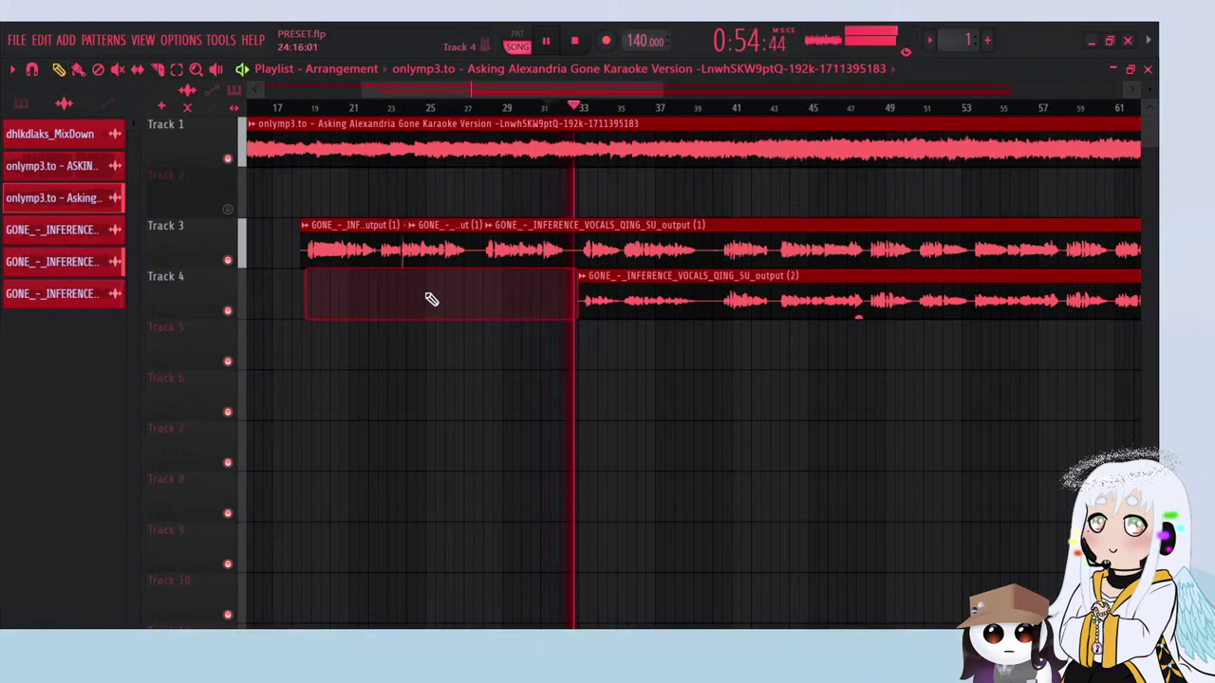
Step: Slice the track 4 vocal clip just before the phrase after bar 35 and delete the part before the cut
{"action": "scroll", "coordinate": [412, 300], "scroll_direction": "down", "scroll_amount": 2}
{"action": "scroll", "coordinate": [578, 301], "scroll_direction": "up", "scroll_amount": 3}
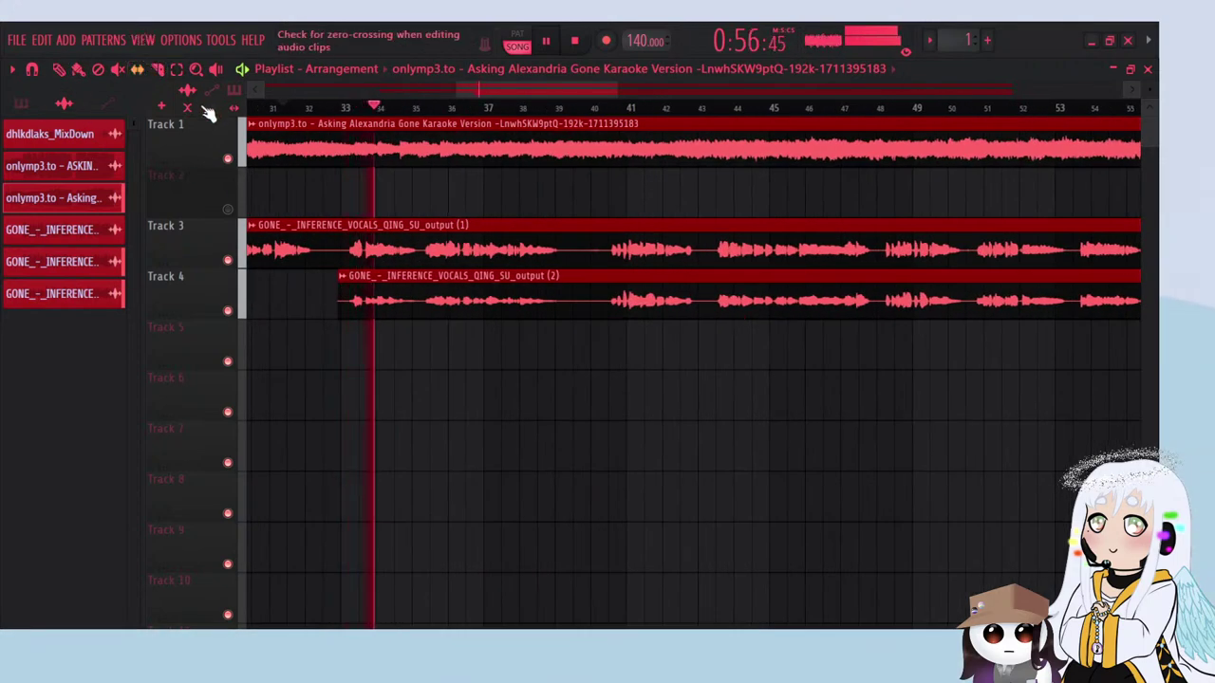
{"action": "key", "text": "ctrl+z"}
{"action": "scroll", "coordinate": [466, 325], "scroll_direction": "up", "scroll_amount": 3}
{"action": "left_click_drag", "start_coordinate": [487, 326], "coordinate": [487, 265]}
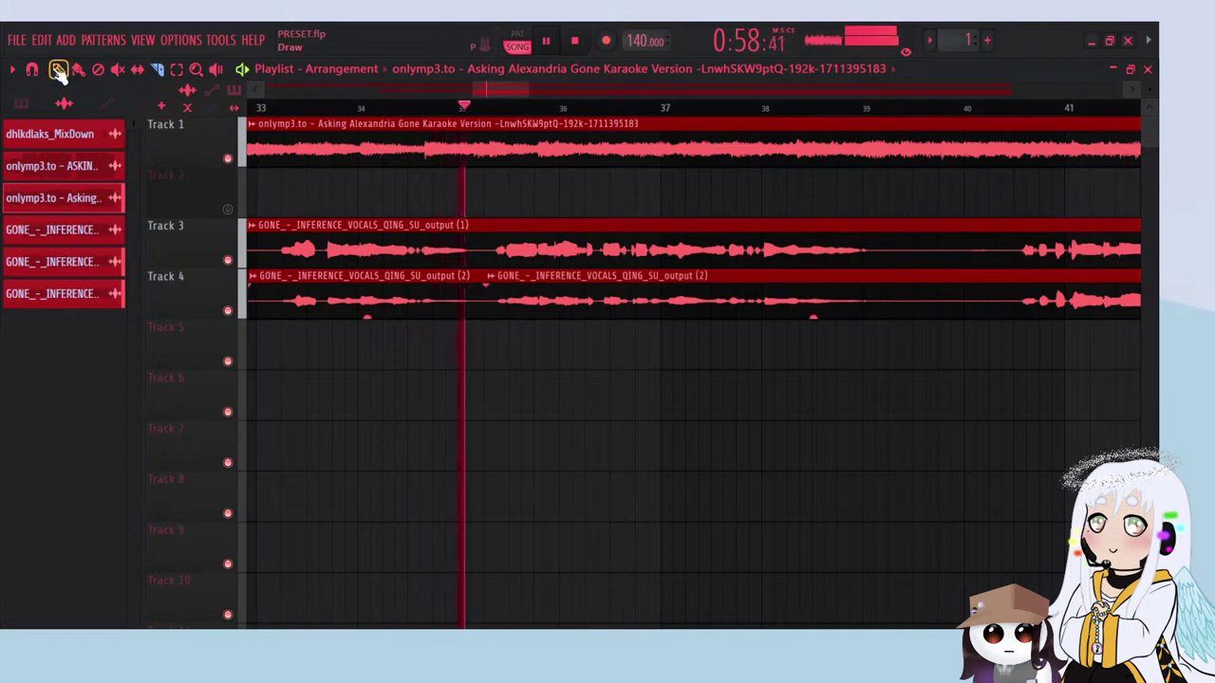
{"action": "left_click", "coordinate": [58, 68]}
{"action": "right_click", "coordinate": [446, 300]}
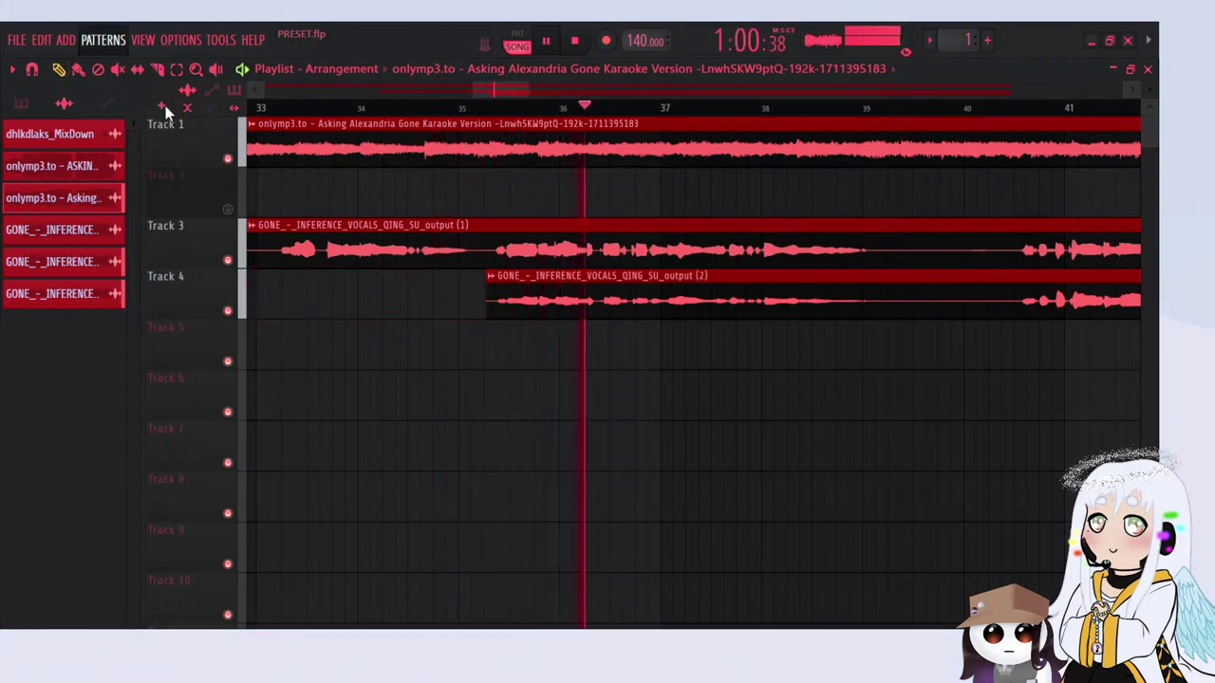
Step: Replace kHs Ensemble with Fruity Chorus in slot 9 of the Pop adLibs mixer track and fine-tune that track's volume
{"action": "key", "text": "F9"}
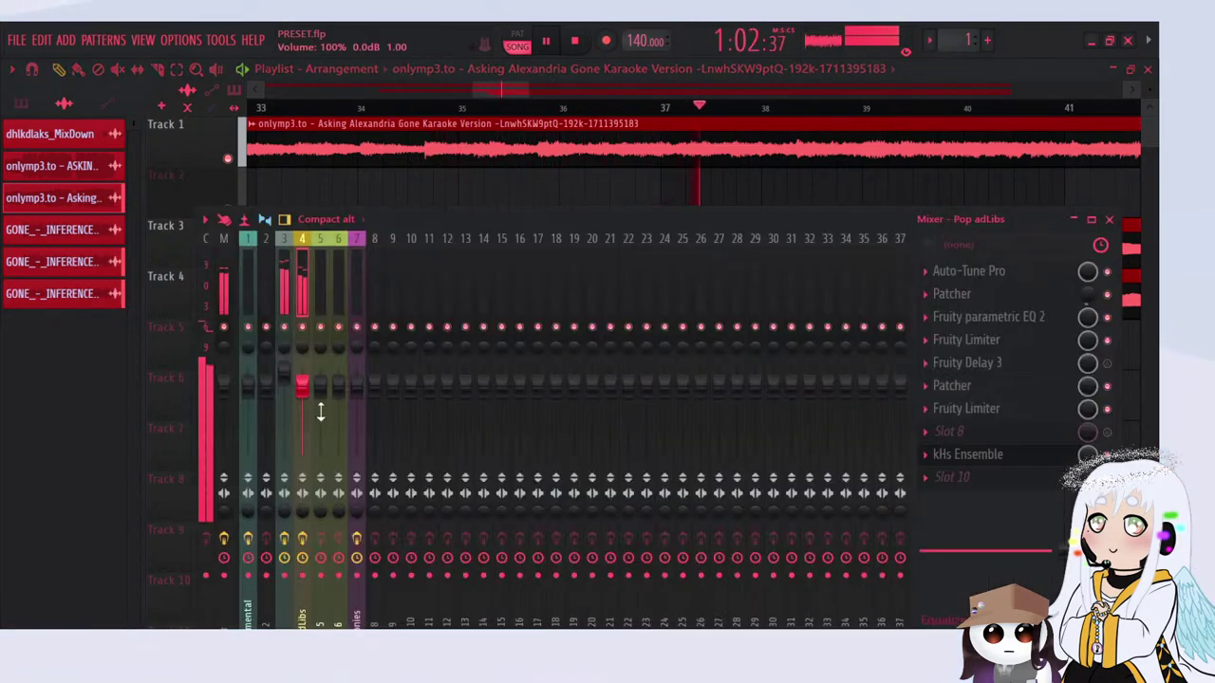
{"action": "left_click_drag", "start_coordinate": [306, 401], "coordinate": [306, 388]}
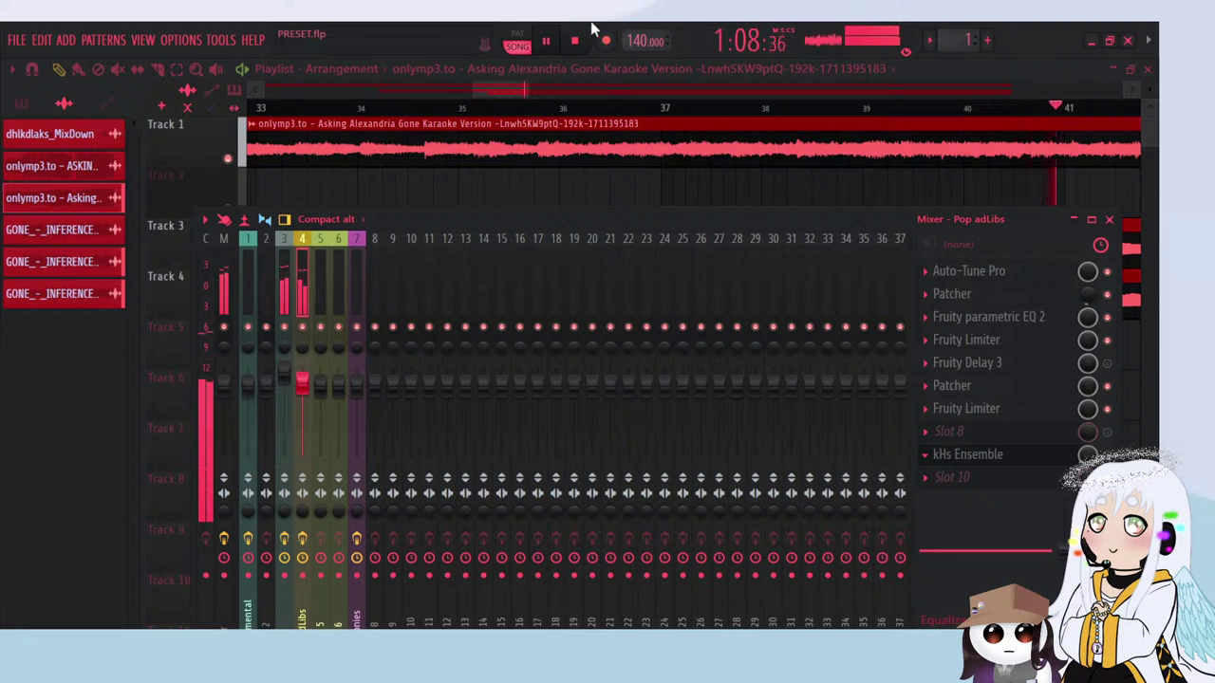
{"action": "left_click", "coordinate": [684, 61]}
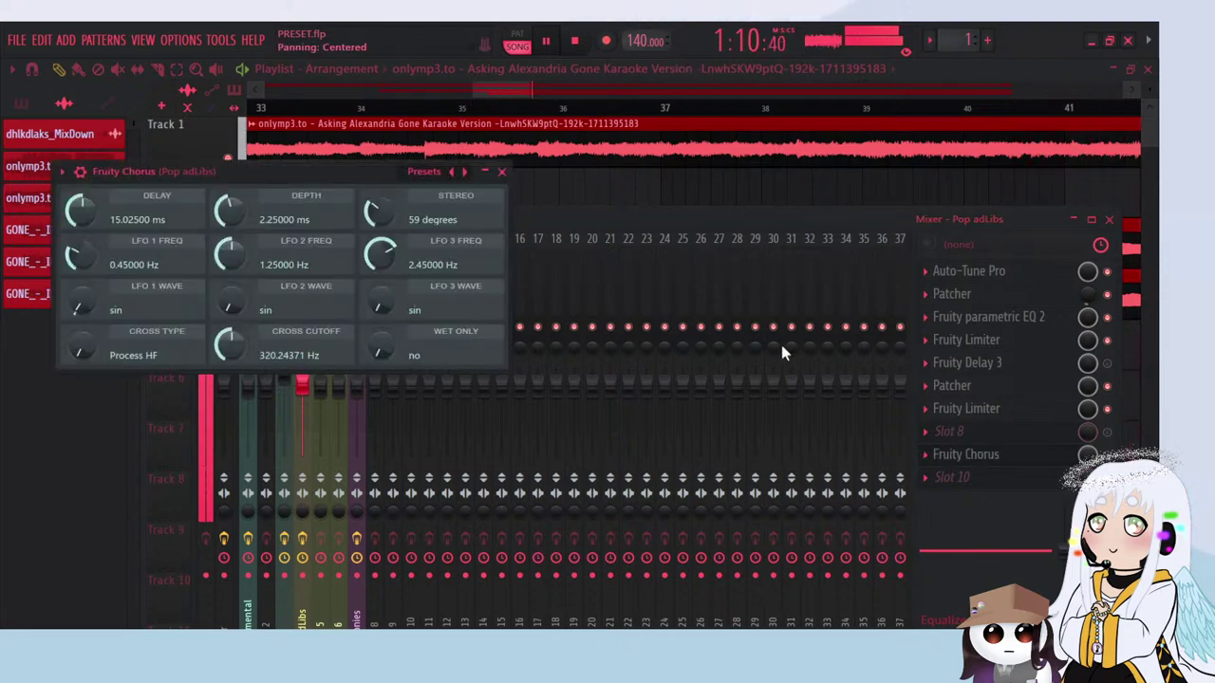
{"action": "left_click", "coordinate": [300, 410]}
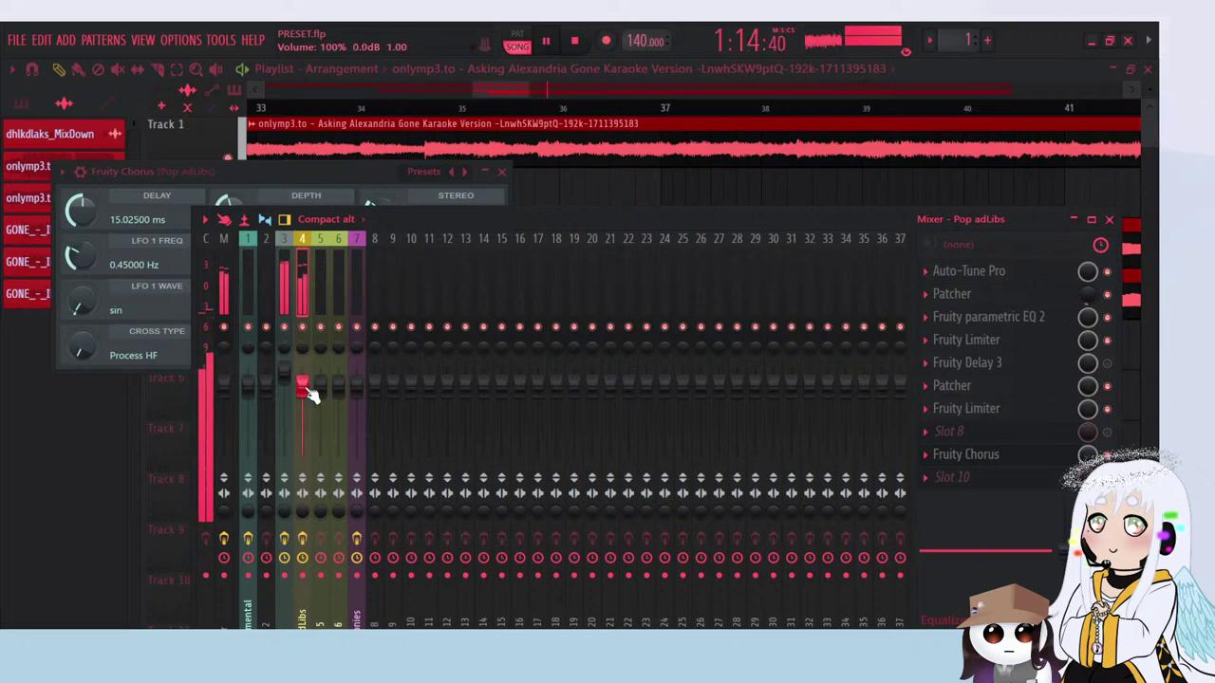
{"action": "left_click", "coordinate": [505, 98]}
{"action": "scroll", "coordinate": [418, 432], "scroll_direction": "down", "scroll_amount": 5}
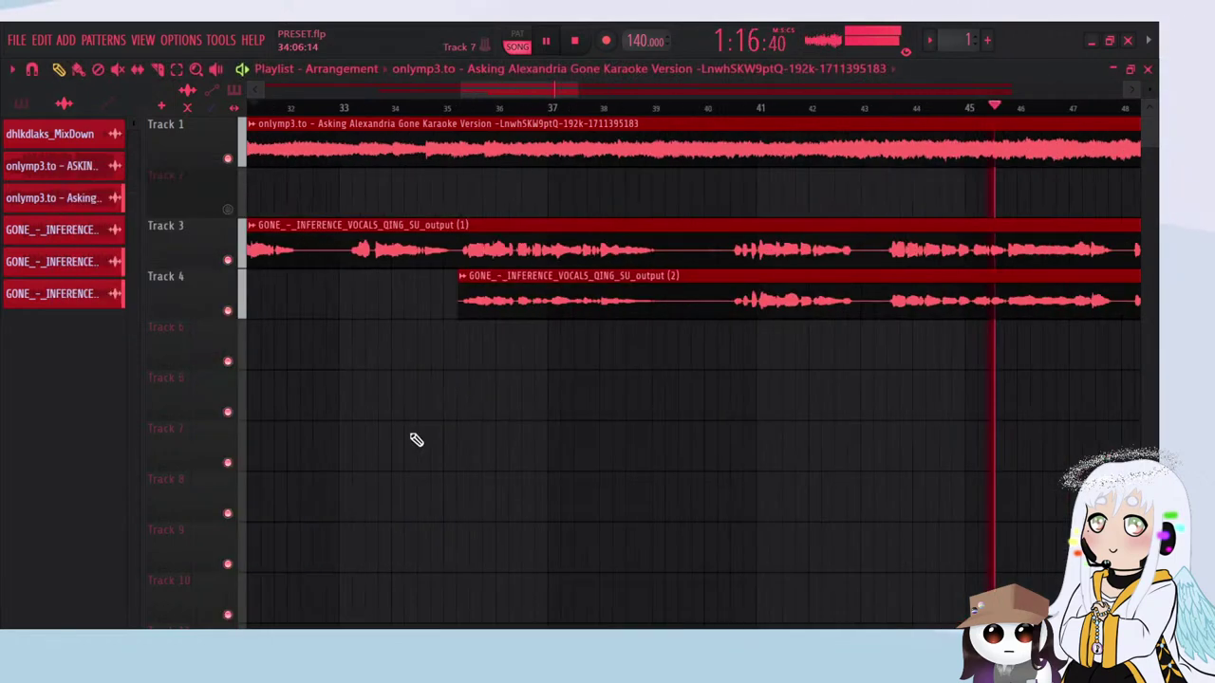
Step: Add Fruity Delay 3 to slot 10 of the test mixer track and load its Ping pong preset
{"action": "left_click", "coordinate": [146, 40]}
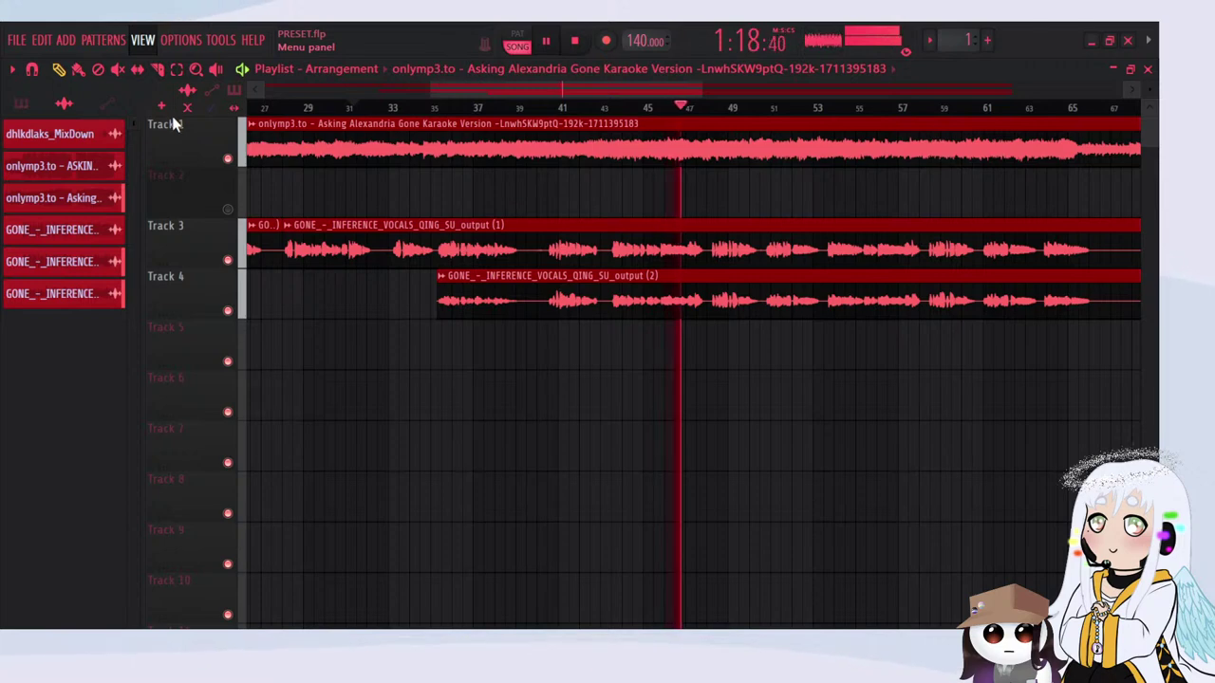
{"action": "key", "text": "F9"}
{"action": "left_click", "coordinate": [351, 108]}
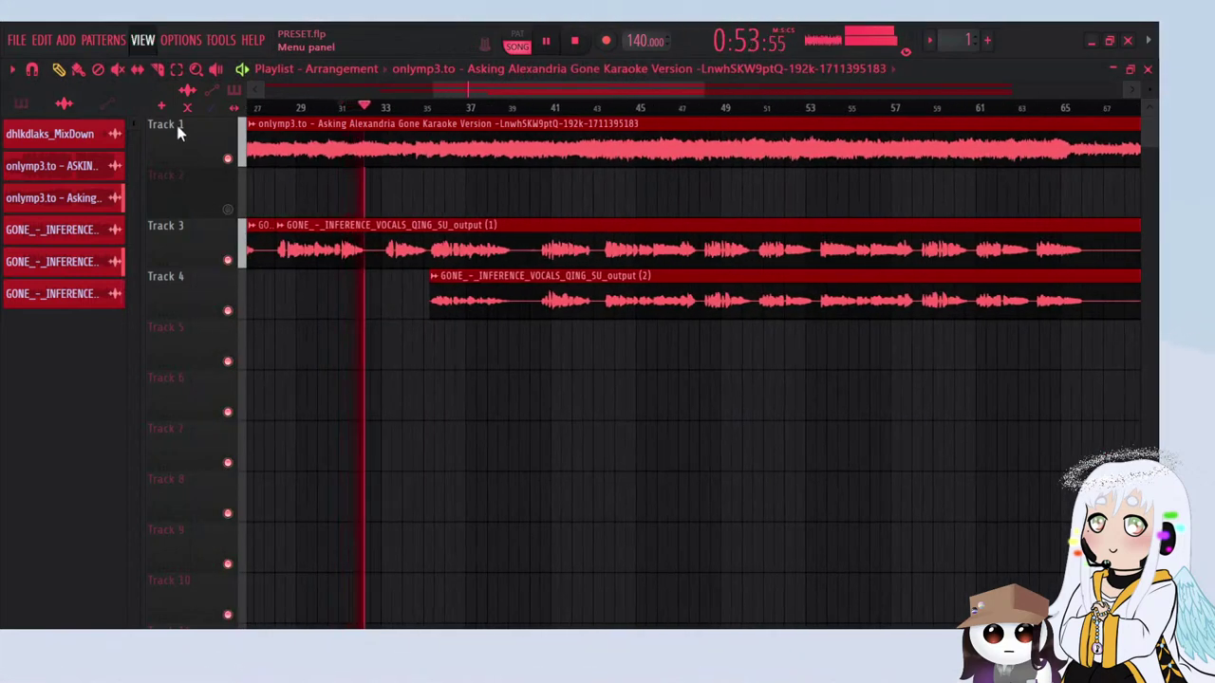
{"action": "key", "text": "space"}
{"action": "key", "text": "F9"}
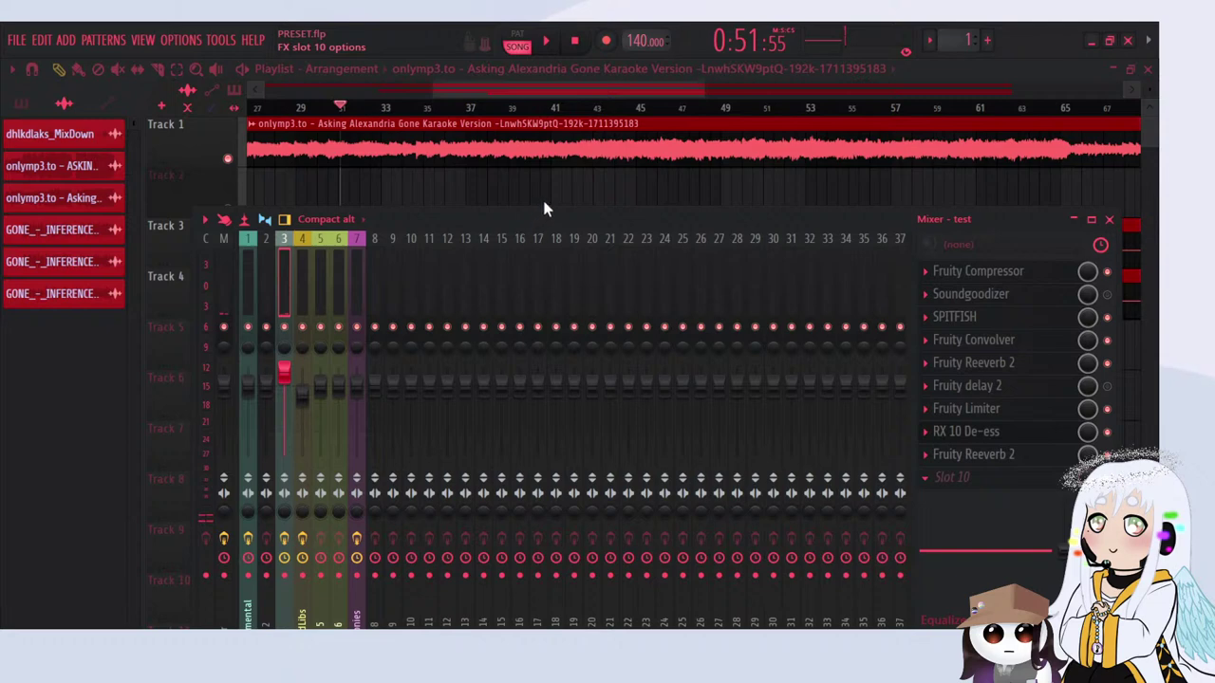
{"action": "key", "text": "space"}
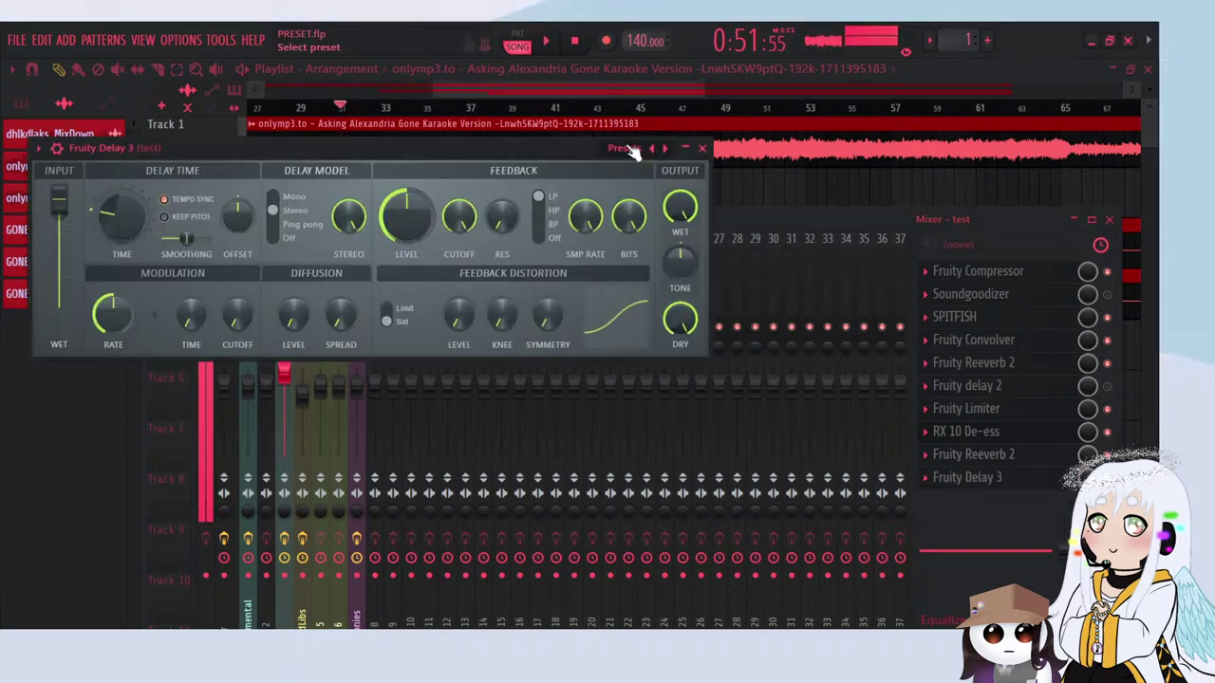
{"action": "left_click", "coordinate": [645, 284]}
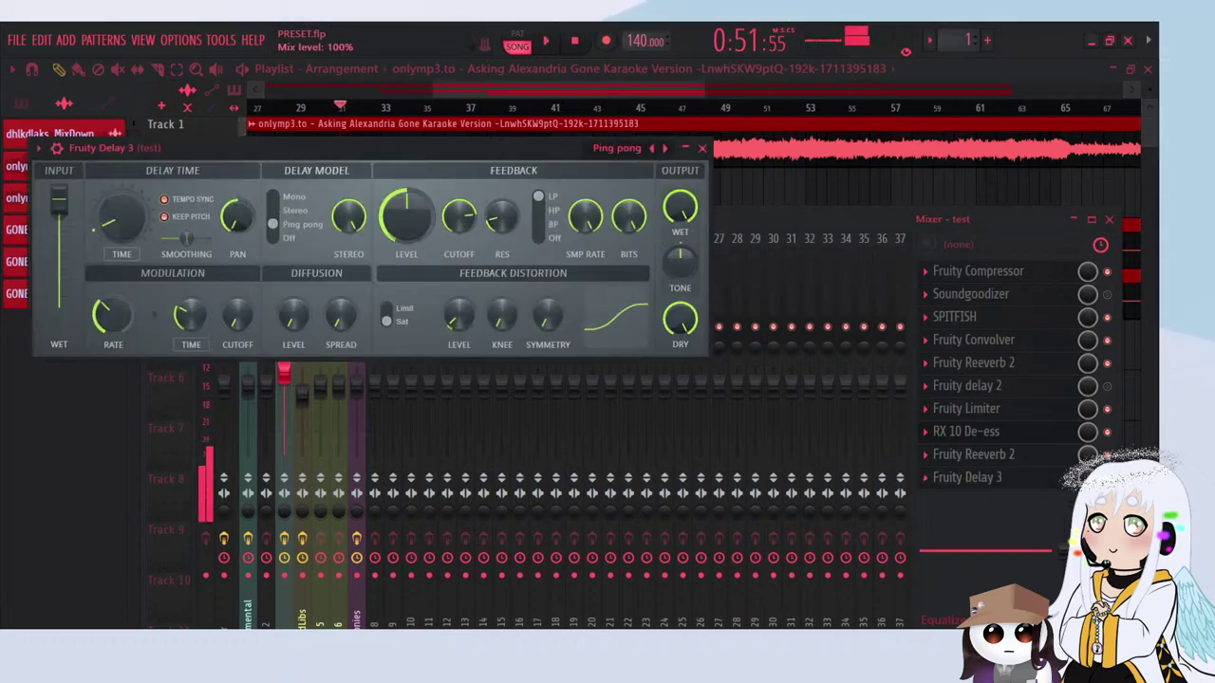
Step: Create an automation clip for the mix level of Fruity Delay 3 and find it in the playlist
{"action": "right_click", "coordinate": [1088, 478]}
{"action": "left_click", "coordinate": [1054, 541]}
{"action": "key", "text": "space"}
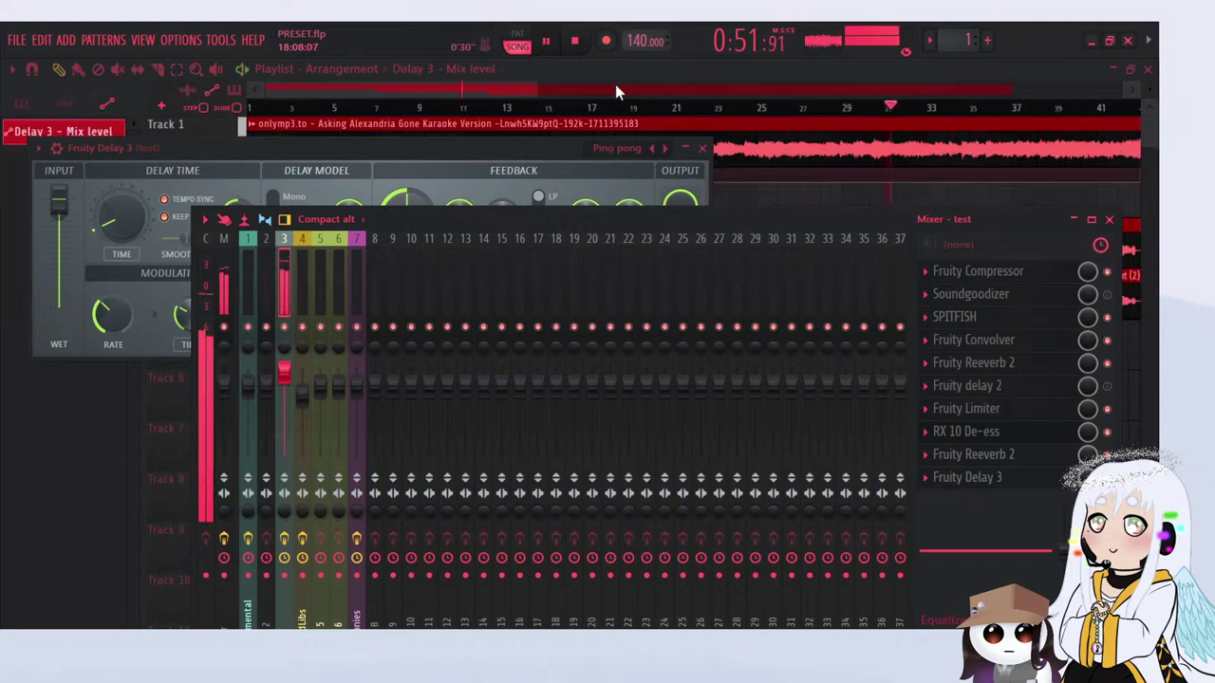
{"action": "left_click", "coordinate": [616, 76]}
{"action": "scroll", "coordinate": [748, 332], "scroll_direction": "down", "scroll_amount": 2}
{"action": "scroll", "coordinate": [747, 332], "scroll_direction": "up", "scroll_amount": 3}
{"action": "right_click", "coordinate": [575, 208]}
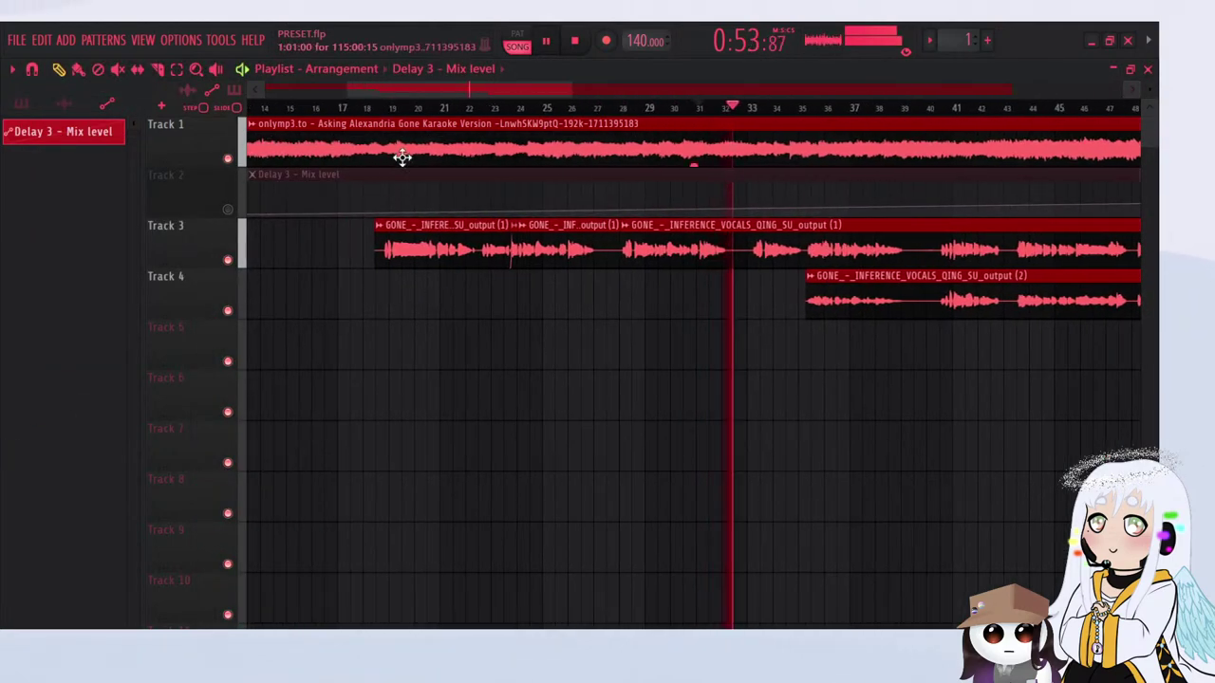
{"action": "left_click", "coordinate": [415, 108]}
{"action": "scroll", "coordinate": [442, 209], "scroll_direction": "up", "scroll_amount": 3}
{"action": "key", "text": "space"}
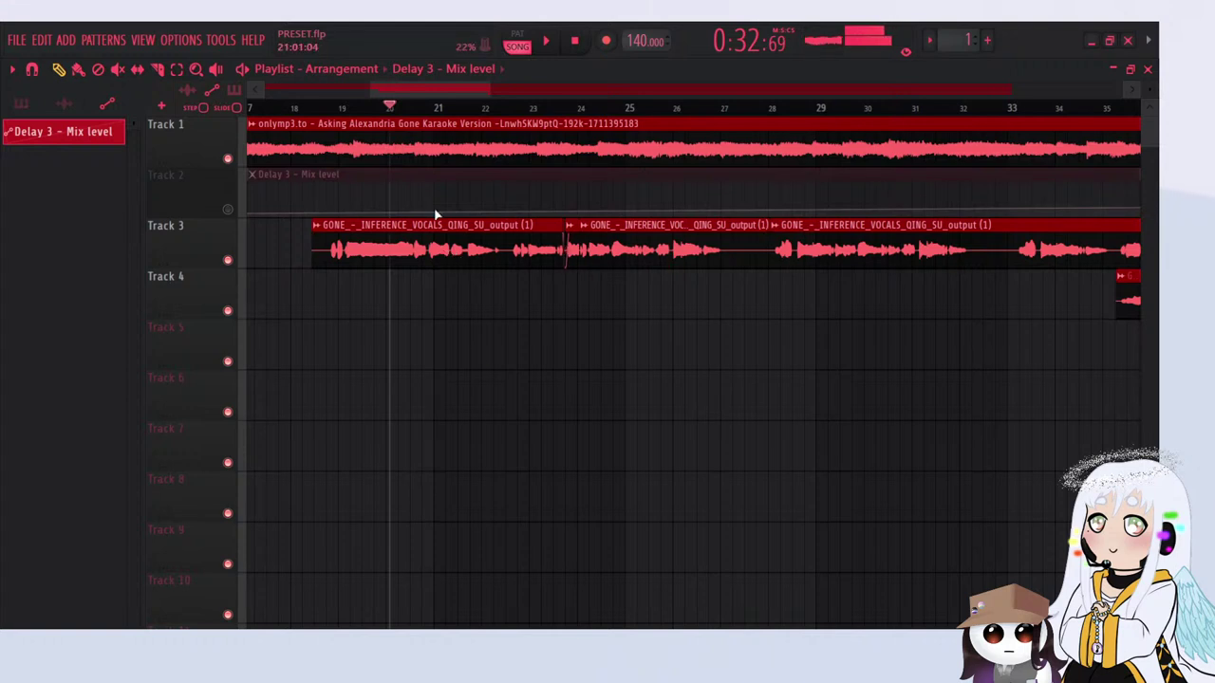
Step: Unmute the delay automation on track 2 and play the arrangement from around bar 18
{"action": "scroll", "coordinate": [456, 307], "scroll_direction": "up", "scroll_amount": 1}
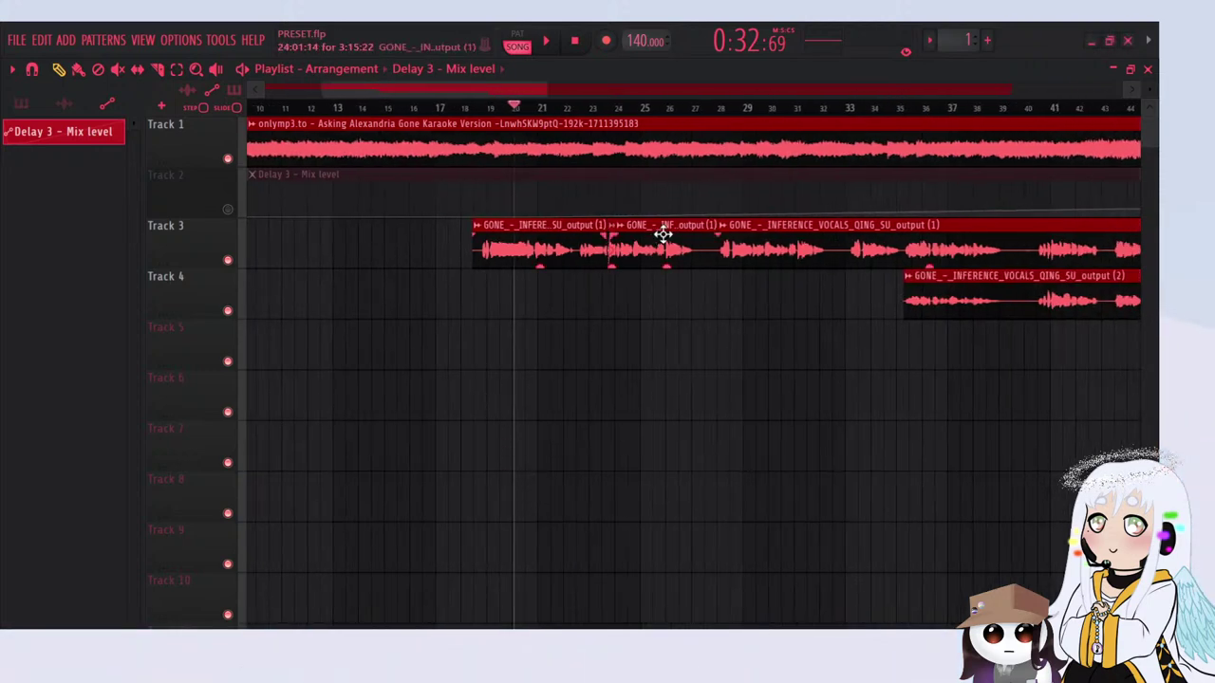
{"action": "scroll", "coordinate": [623, 287], "scroll_direction": "up", "scroll_amount": 1}
{"action": "scroll", "coordinate": [448, 143], "scroll_direction": "up", "scroll_amount": 1}
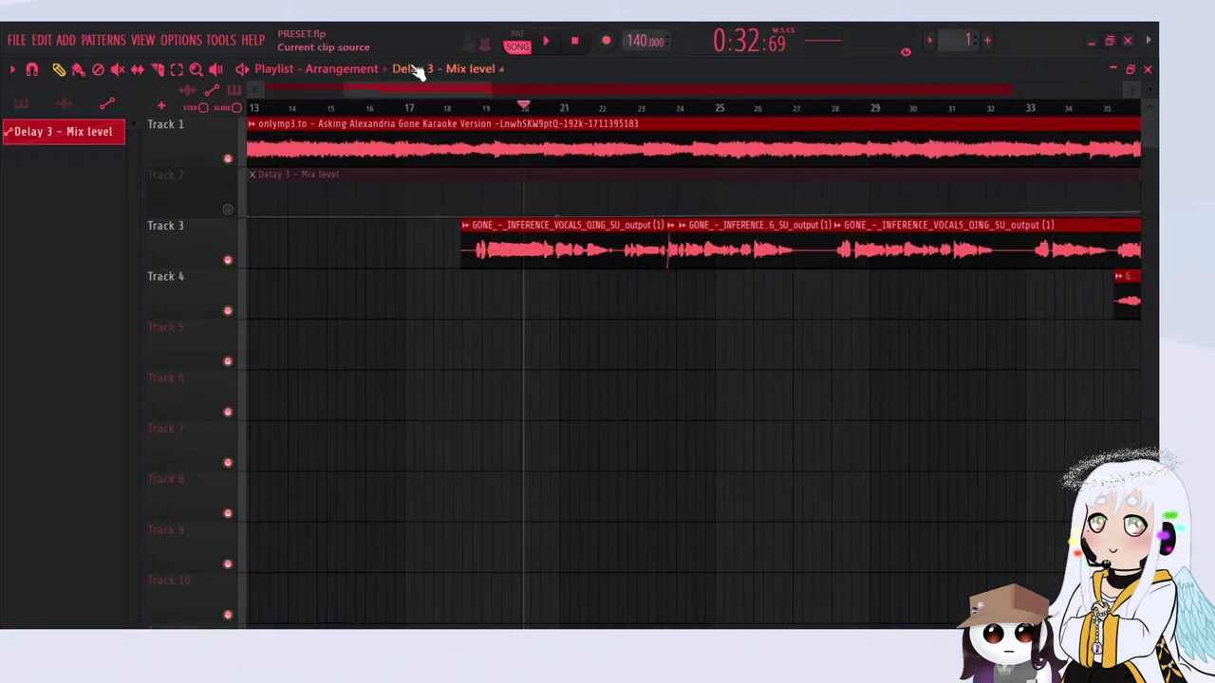
{"action": "left_click", "coordinate": [468, 108]}
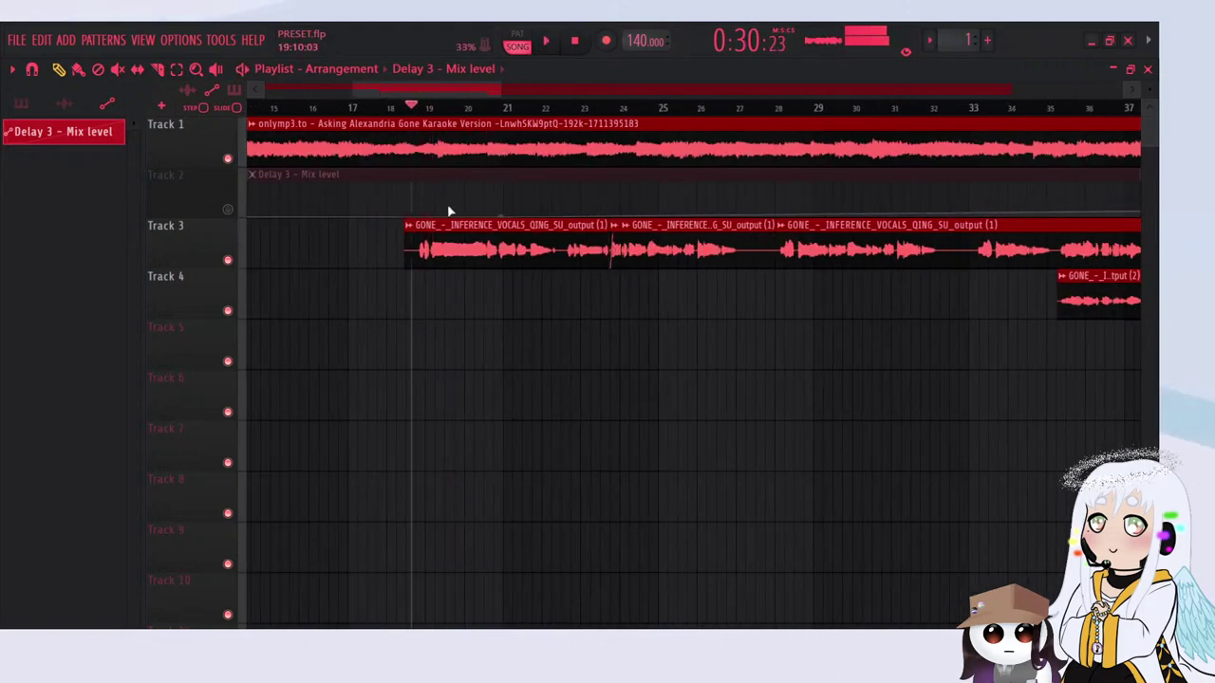
{"action": "scroll", "coordinate": [450, 210], "scroll_direction": "down", "scroll_amount": 2}
{"action": "key", "text": "space"}
{"action": "left_click", "coordinate": [228, 210]}
{"action": "scroll", "coordinate": [467, 207], "scroll_direction": "up", "scroll_amount": 2}
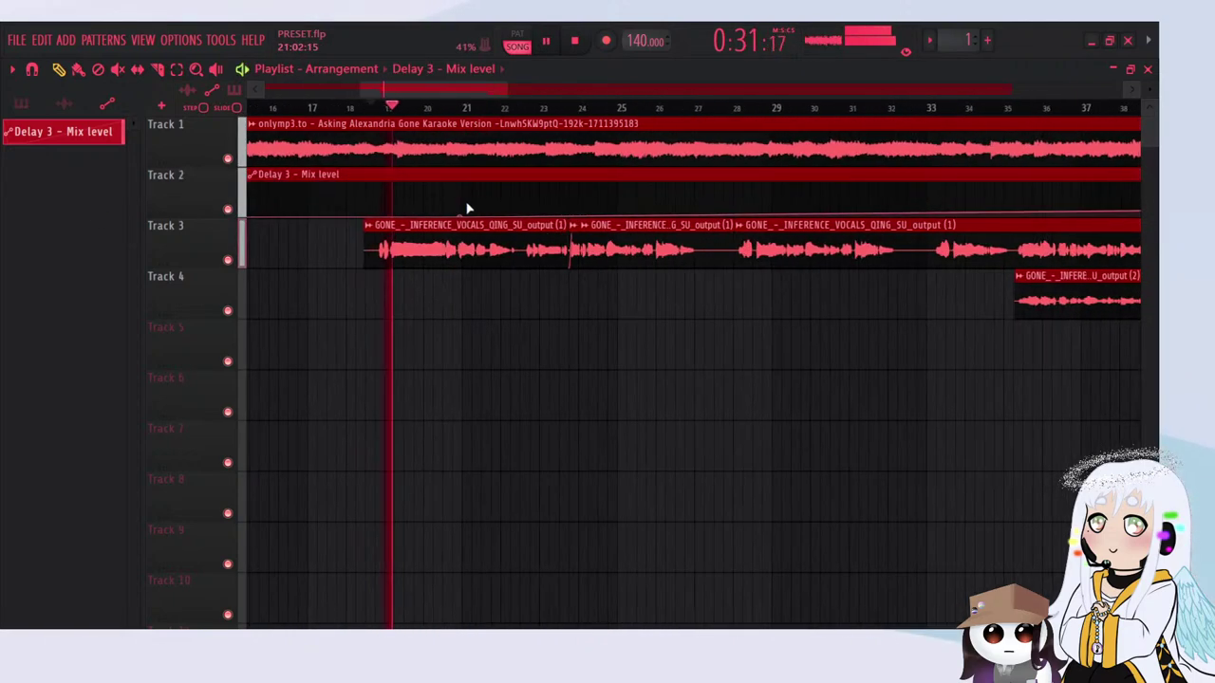
Step: Add Delay 3 mix level points for a swell that peaks after bar 22 and returns to zero before bar 24
{"action": "scroll", "coordinate": [517, 249], "scroll_direction": "up", "scroll_amount": 2}
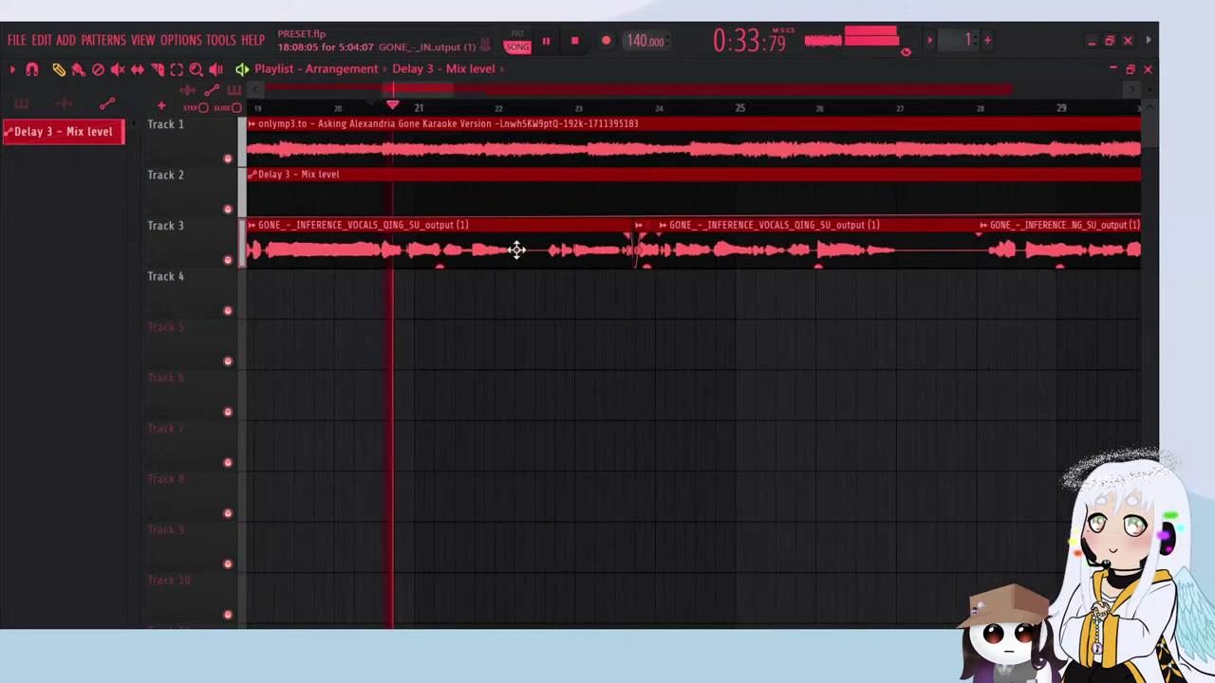
{"action": "scroll", "coordinate": [516, 249], "scroll_direction": "up", "scroll_amount": 1}
{"action": "right_click", "coordinate": [474, 215]}
{"action": "right_click", "coordinate": [523, 208]}
{"action": "right_click", "coordinate": [704, 218]}
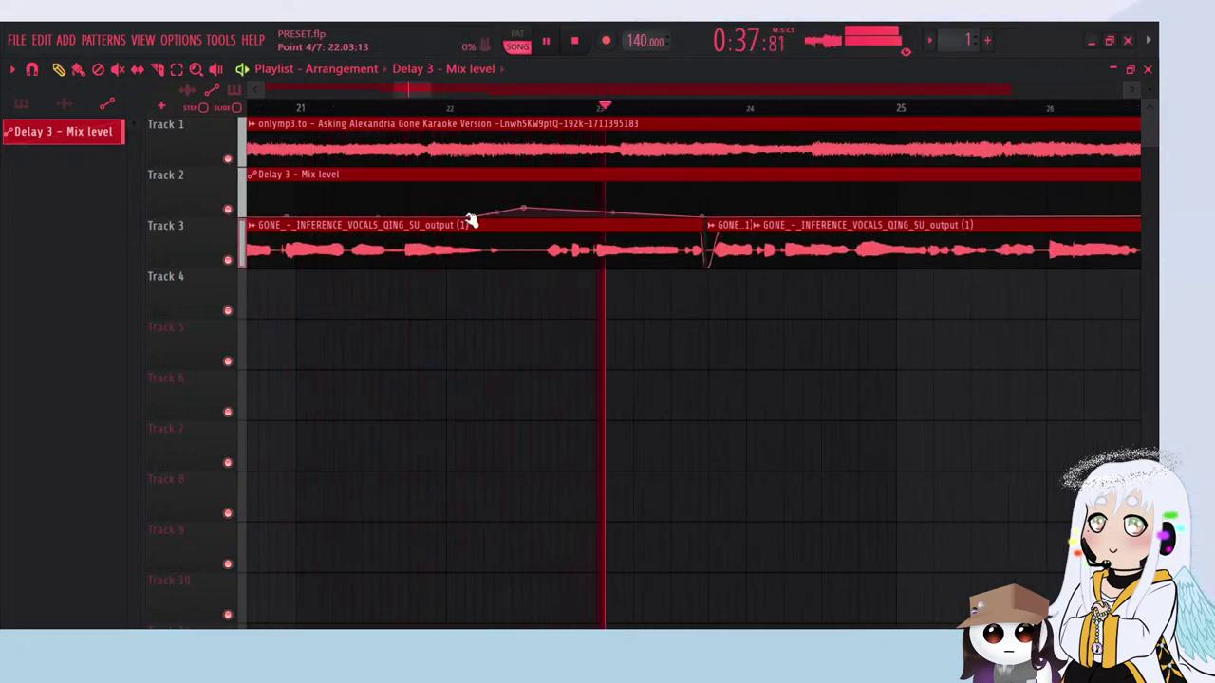
Step: Add a delay mix swell in the vocal gap after bar 27 and move its starting point earlier, between bars 26 and 27
{"action": "scroll", "coordinate": [252, 307], "scroll_direction": "down", "scroll_amount": 5}
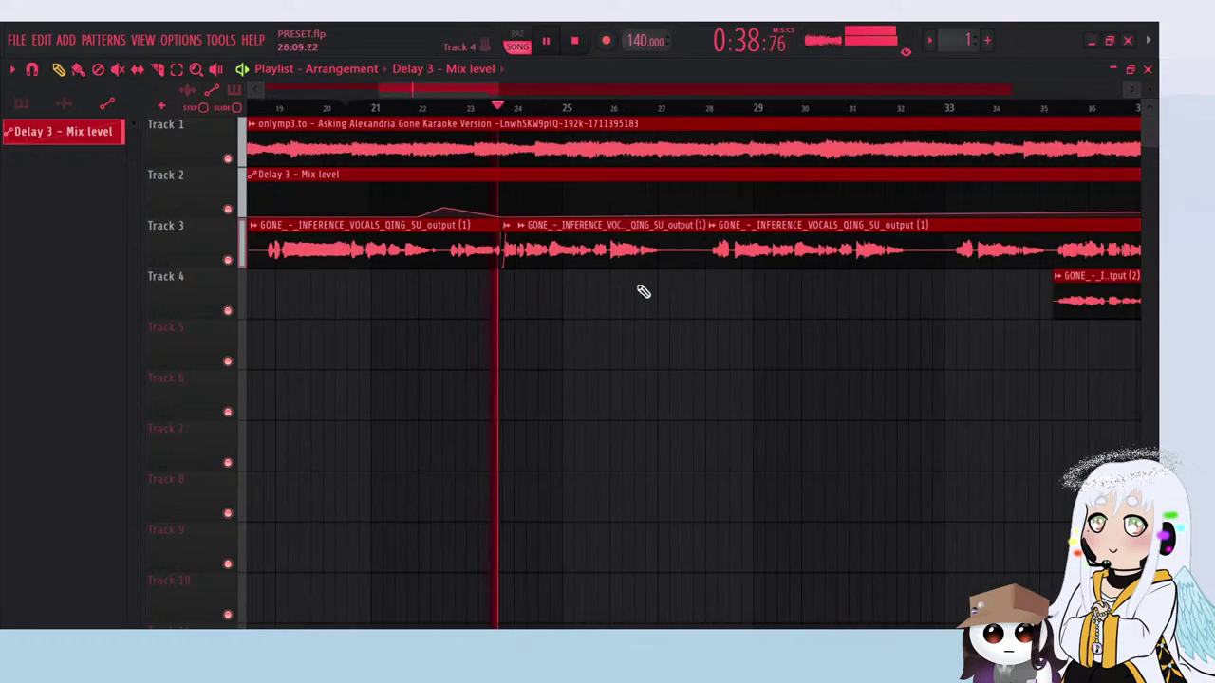
{"action": "scroll", "coordinate": [661, 228], "scroll_direction": "up", "scroll_amount": 5}
{"action": "right_click", "coordinate": [673, 205]}
{"action": "right_click", "coordinate": [812, 215]}
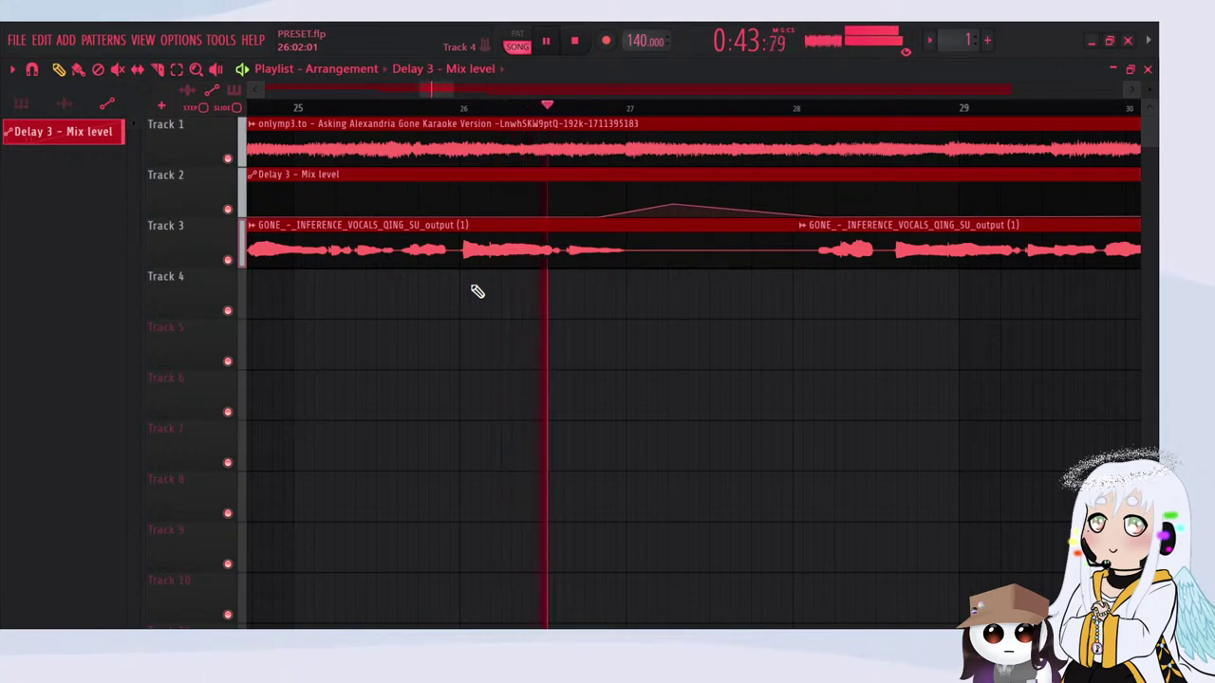
{"action": "scroll", "coordinate": [525, 309], "scroll_direction": "down", "scroll_amount": 1}
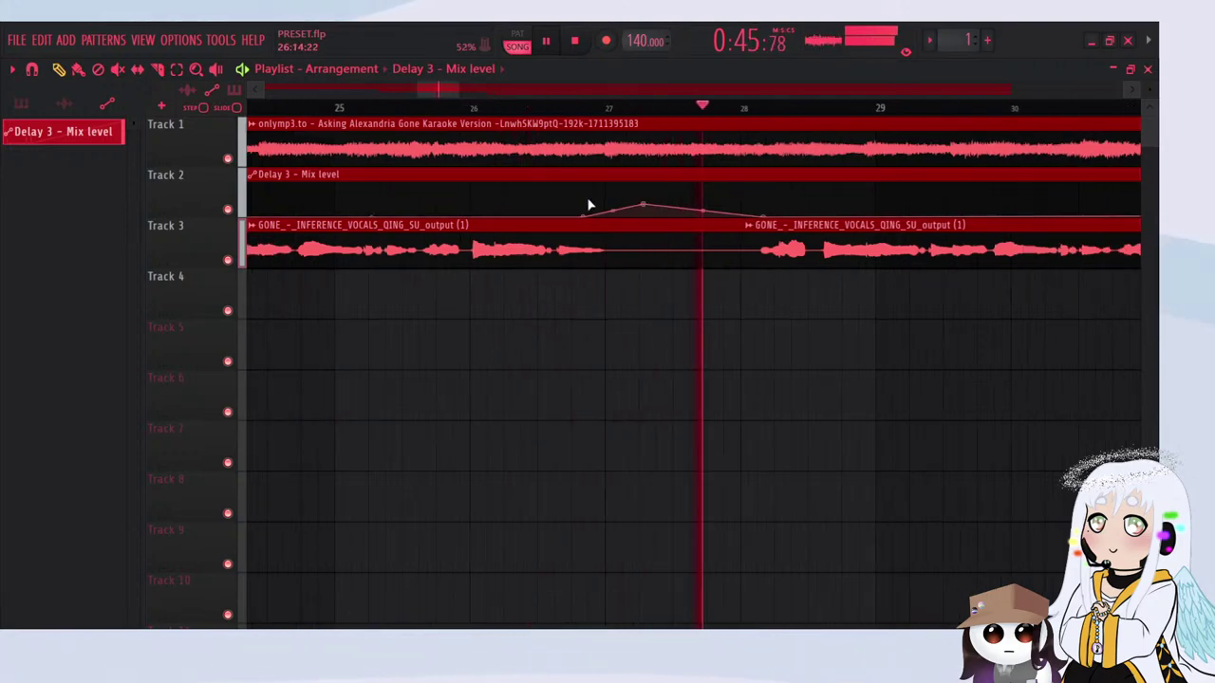
{"action": "left_click_drag", "start_coordinate": [586, 217], "coordinate": [529, 217]}
Step: Slice the track 3 vocal clip in the gap after bar 32 and return to drawing mode
{"action": "scroll", "coordinate": [384, 318], "scroll_direction": "down", "scroll_amount": 3}
{"action": "scroll", "coordinate": [329, 356], "scroll_direction": "down", "scroll_amount": 3}
{"action": "scroll", "coordinate": [742, 305], "scroll_direction": "up", "scroll_amount": 3}
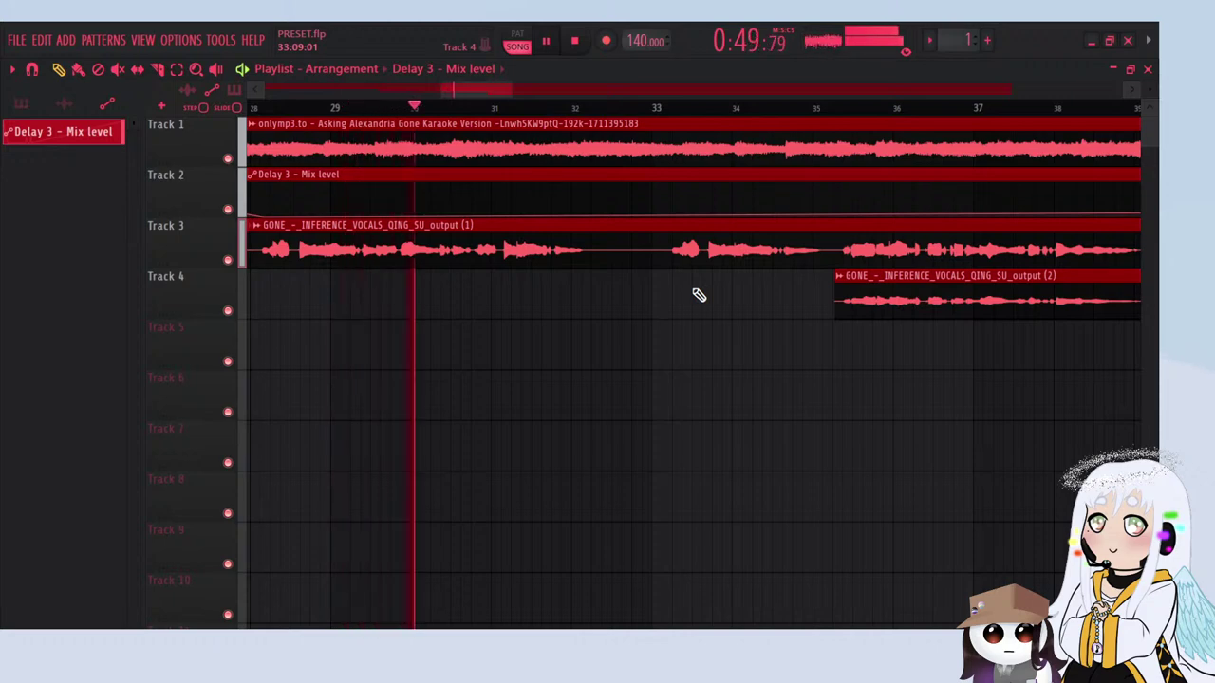
{"action": "scroll", "coordinate": [715, 263], "scroll_direction": "down", "scroll_amount": 3}
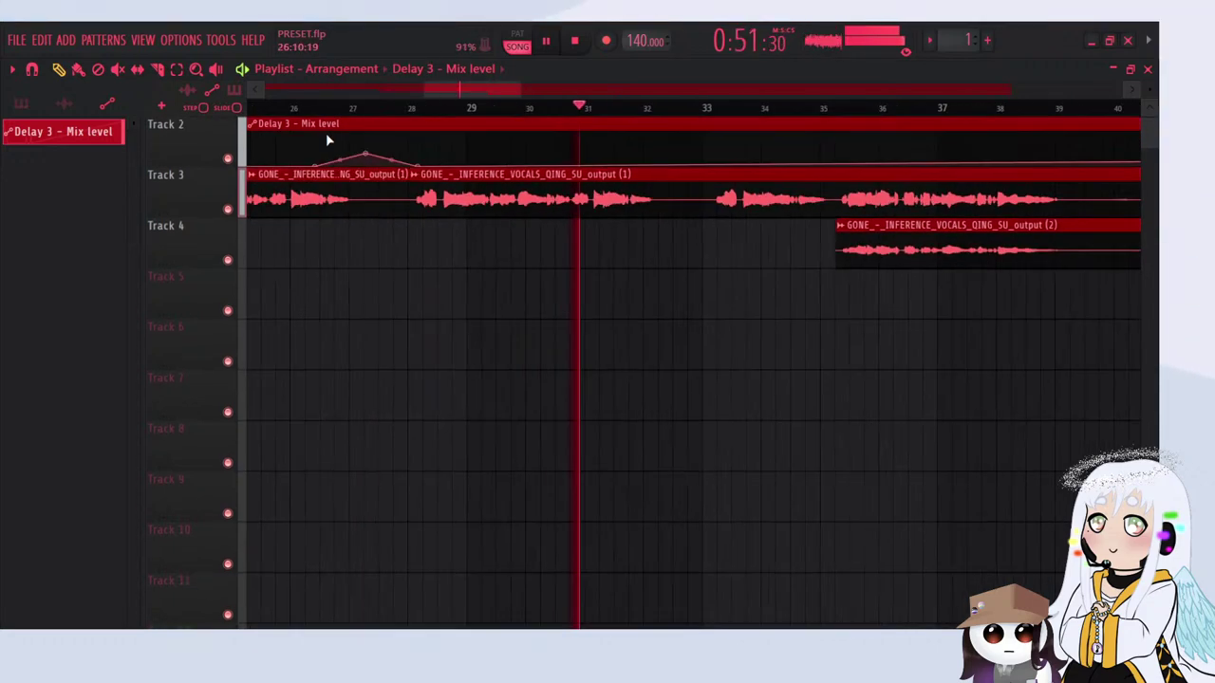
{"action": "left_click", "coordinate": [157, 69]}
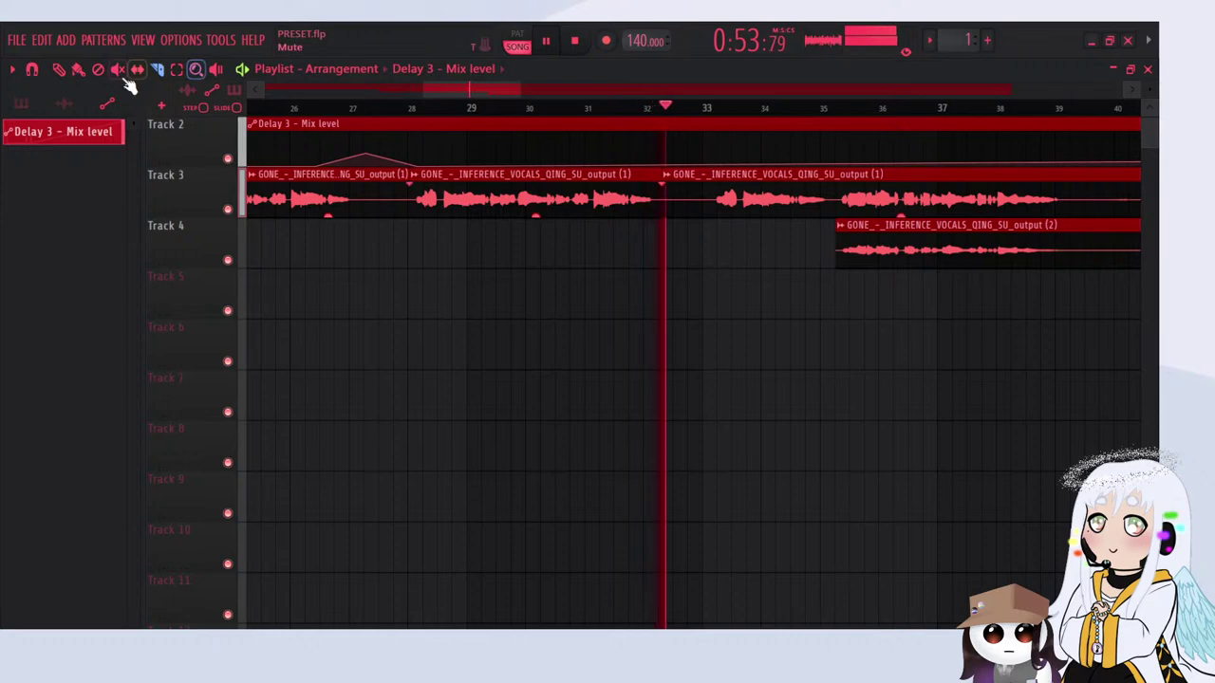
{"action": "left_click", "coordinate": [59, 71]}
Step: Shape a delay mix swell that peaks after bar 32 and falls back to zero between bars 33 and 34
{"action": "scroll", "coordinate": [422, 198], "scroll_direction": "up", "scroll_amount": 7}
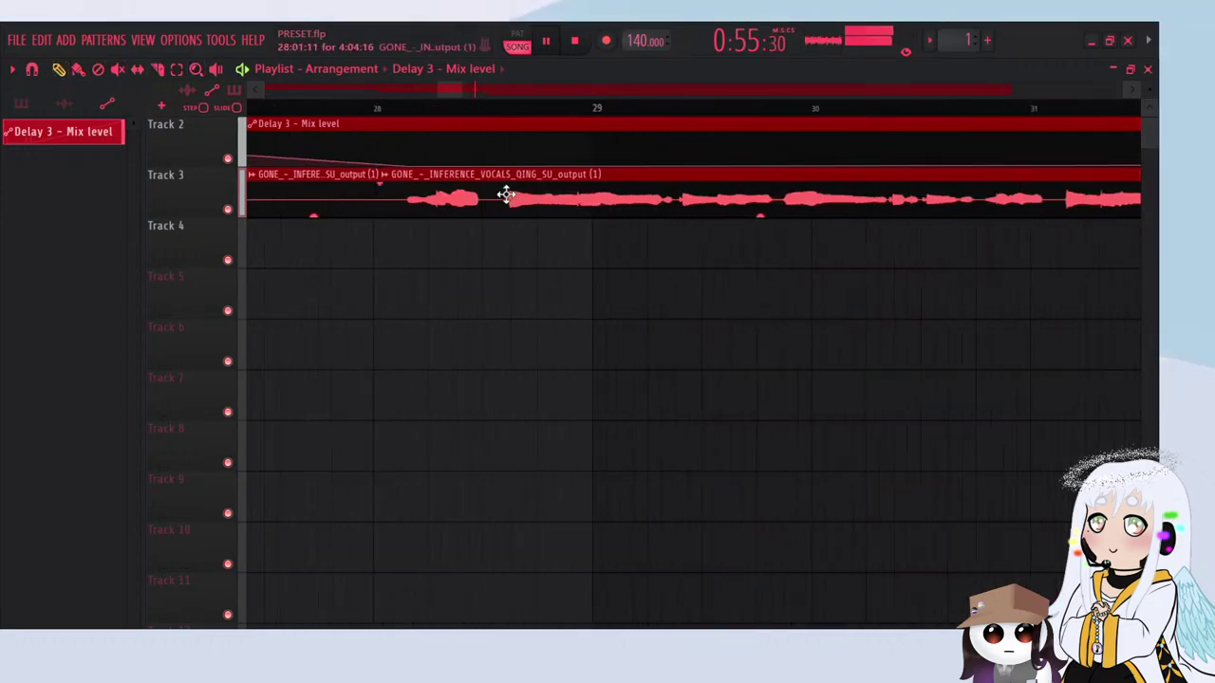
{"action": "left_click", "coordinate": [417, 206]}
{"action": "scroll", "coordinate": [249, 323], "scroll_direction": "down", "scroll_amount": 4}
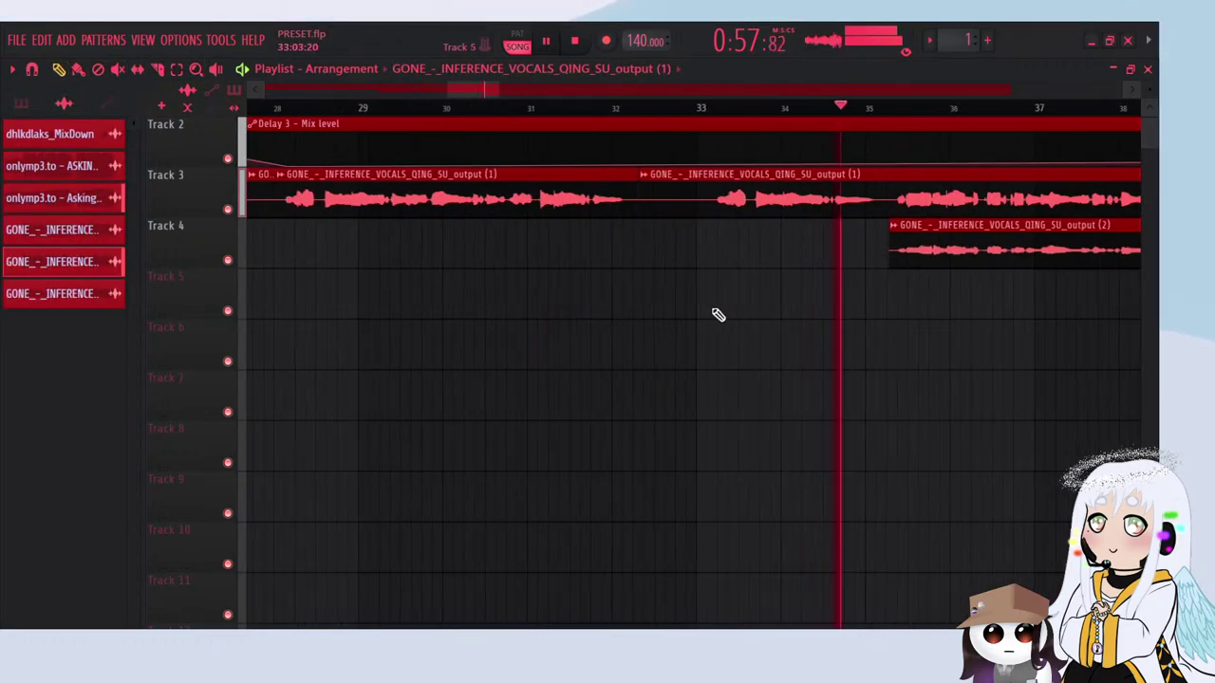
{"action": "scroll", "coordinate": [719, 314], "scroll_direction": "up", "scroll_amount": 4}
{"action": "right_click", "coordinate": [516, 216]}
{"action": "right_click", "coordinate": [594, 208]}
{"action": "right_click", "coordinate": [668, 205]}
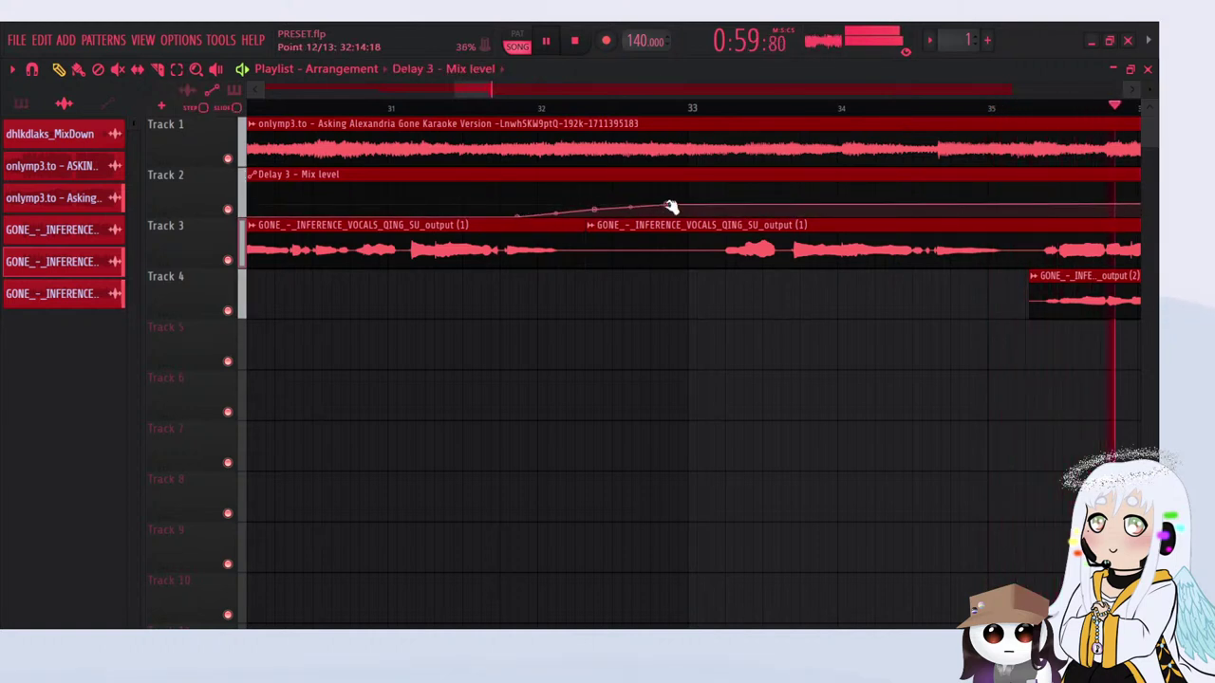
{"action": "left_click_drag", "start_coordinate": [669, 204], "coordinate": [792, 216]}
{"action": "left_click", "coordinate": [457, 107]}
{"action": "left_click_drag", "start_coordinate": [595, 209], "coordinate": [604, 204]}
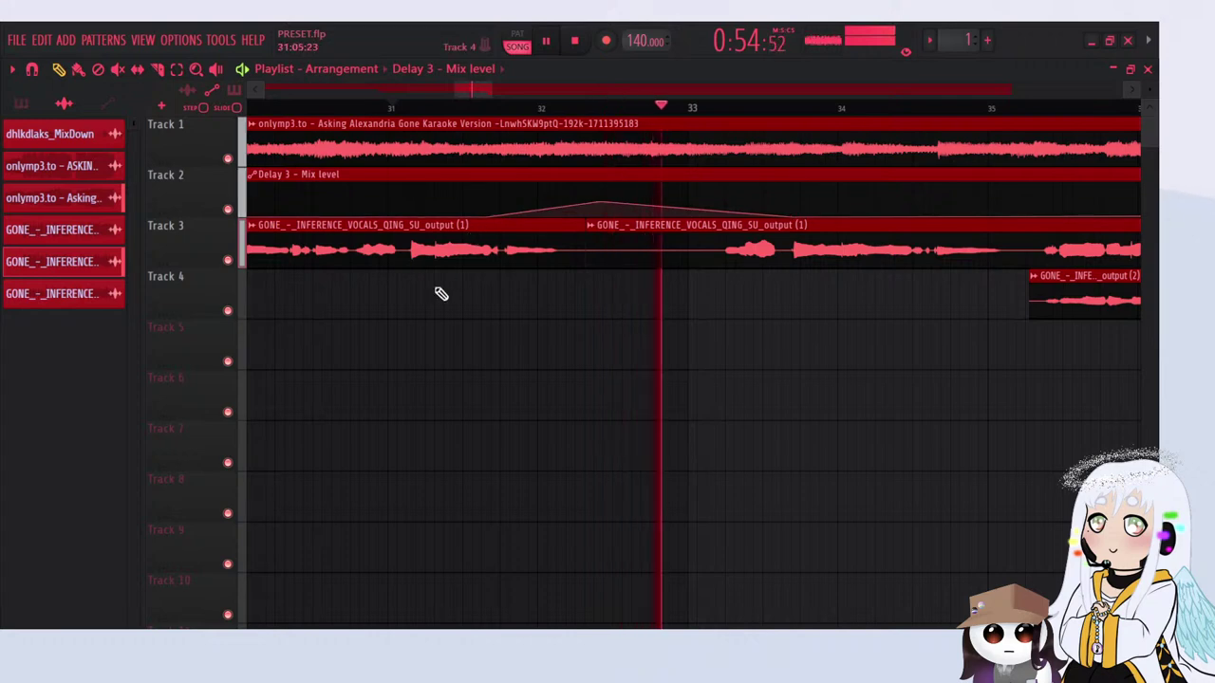
Step: Add a delay mix swell that peaks after bar 39 and returns to zero just after bar 40
{"action": "scroll", "coordinate": [493, 327], "scroll_direction": "down", "scroll_amount": 2}
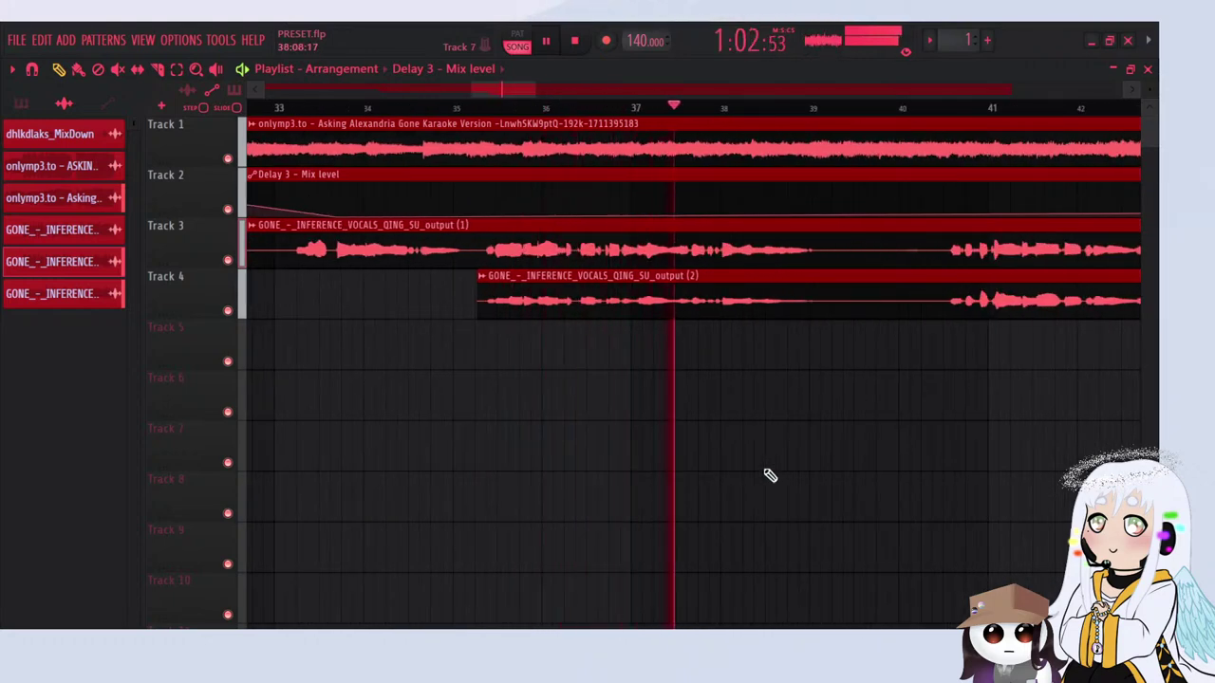
{"action": "scroll", "coordinate": [806, 417], "scroll_direction": "down", "scroll_amount": 1}
{"action": "scroll", "coordinate": [759, 356], "scroll_direction": "up", "scroll_amount": 2}
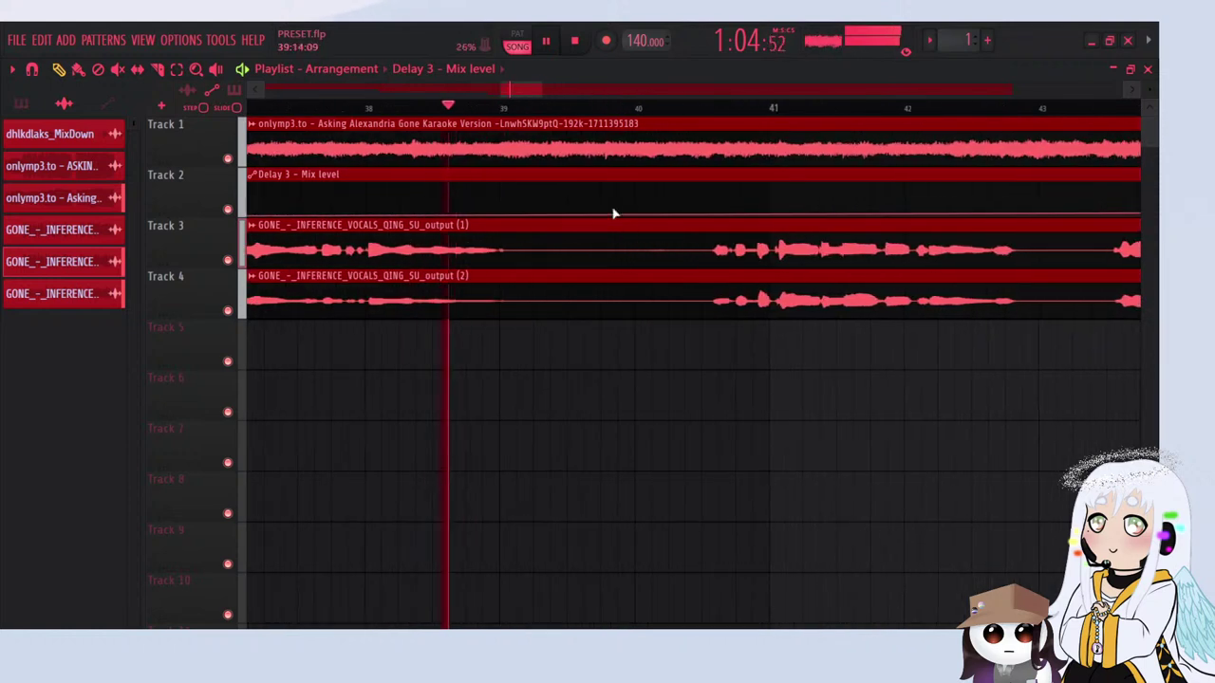
{"action": "left_click_drag", "start_coordinate": [528, 207], "coordinate": [546, 206]}
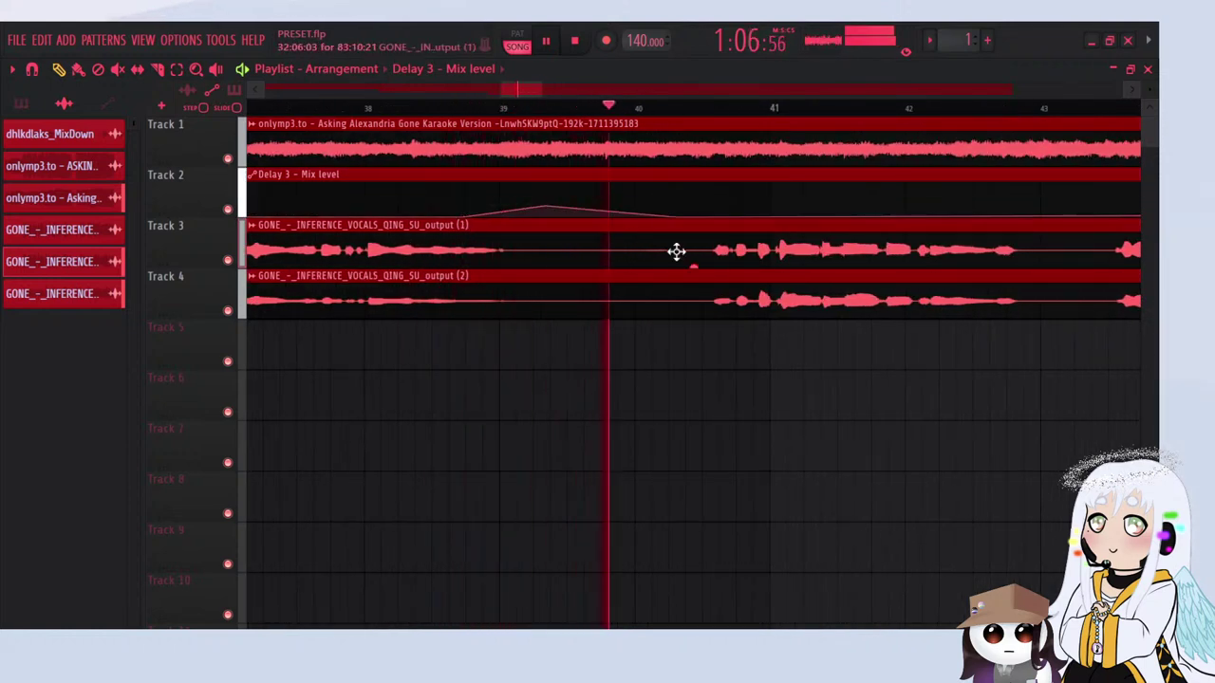
Step: Slice the track 3 and 4 vocal clips after bars 39 and 40 and delete the silent pieces between the cuts
{"action": "left_click_drag", "start_coordinate": [710, 303], "coordinate": [667, 264]}
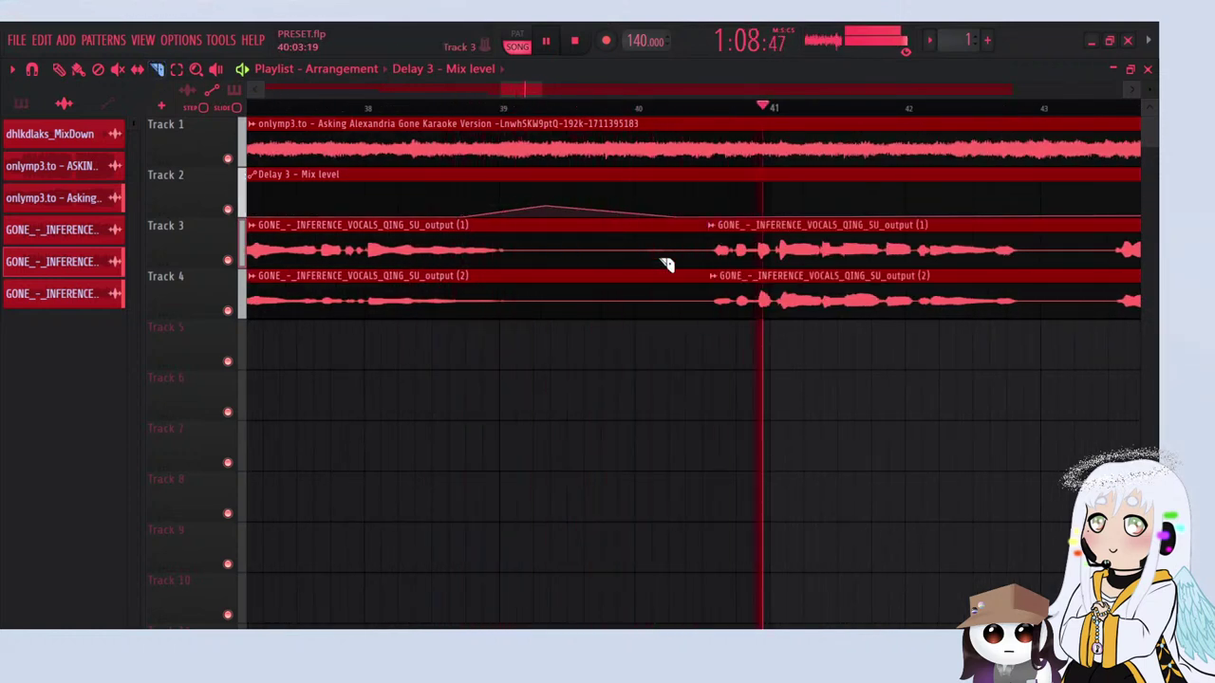
{"action": "left_click_drag", "start_coordinate": [530, 313], "coordinate": [525, 220]}
{"action": "left_click", "coordinate": [59, 71]}
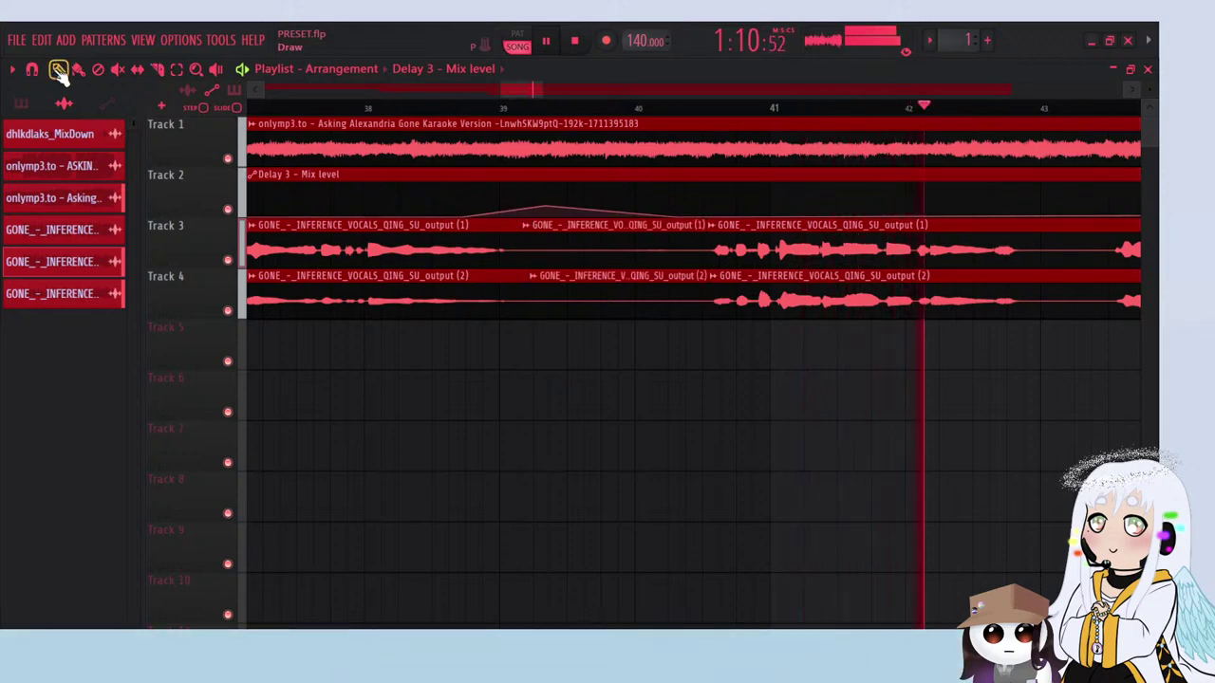
{"action": "right_click", "coordinate": [603, 258]}
{"action": "right_click", "coordinate": [606, 292]}
Step: Add a delay mix swell that peaks at bar 43 and returns to zero by bar 44
{"action": "scroll", "coordinate": [664, 266], "scroll_direction": "down", "scroll_amount": 3}
{"action": "scroll", "coordinate": [843, 152], "scroll_direction": "up", "scroll_amount": 3}
{"action": "right_click", "coordinate": [540, 216]}
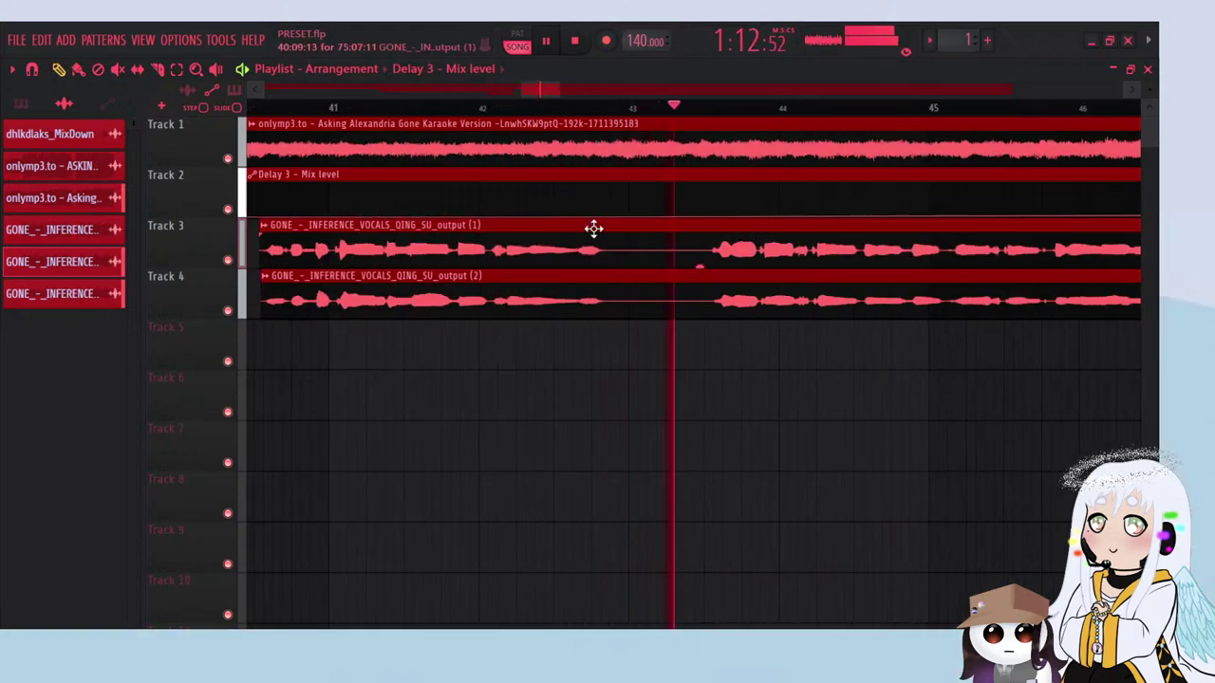
{"action": "right_click", "coordinate": [641, 205]}
{"action": "right_click", "coordinate": [768, 214]}
{"action": "scroll", "coordinate": [408, 275], "scroll_direction": "down", "scroll_amount": 3}
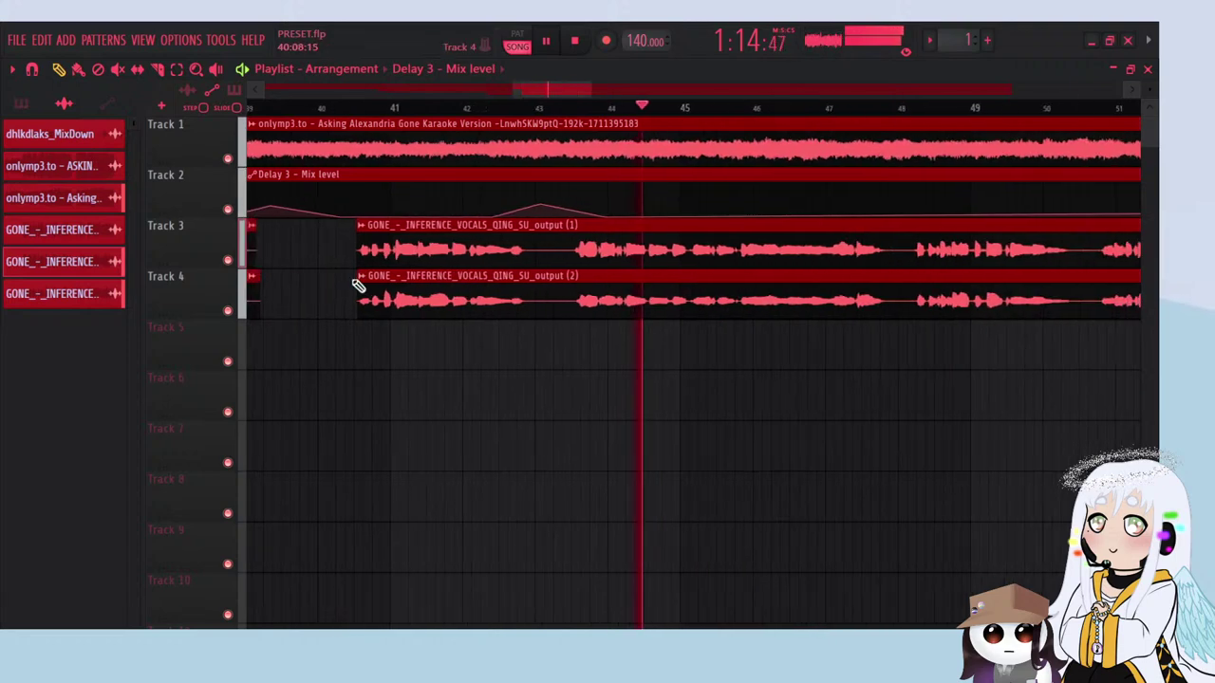
Step: Add a delay mix swell that peaks at about 28% just before bar 48 and returns to zero around bar 49
{"action": "scroll", "coordinate": [703, 268], "scroll_direction": "up", "scroll_amount": 3}
{"action": "right_click", "coordinate": [540, 216]}
{"action": "right_click", "coordinate": [625, 200]}
{"action": "left_click_drag", "start_coordinate": [628, 202], "coordinate": [613, 209]}
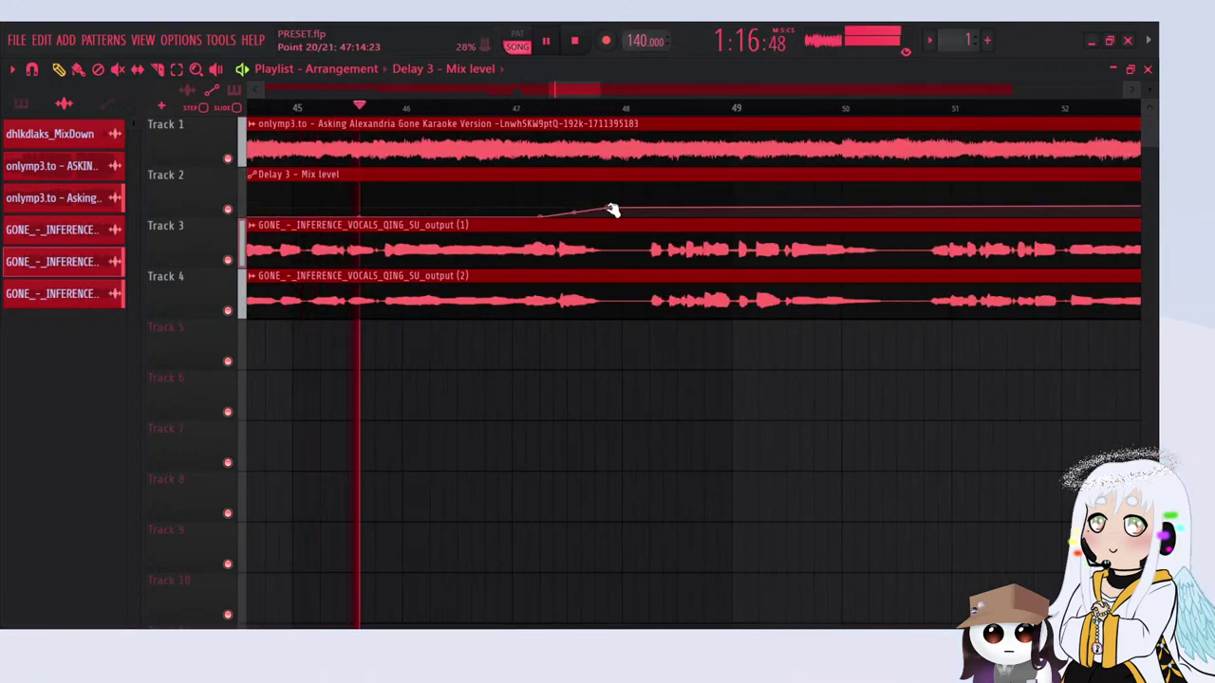
Step: Add a delay mix swell that peaks between bars 50 and 51 and returns to zero after bar 52
{"action": "left_click_drag", "start_coordinate": [862, 215], "coordinate": [889, 208]}
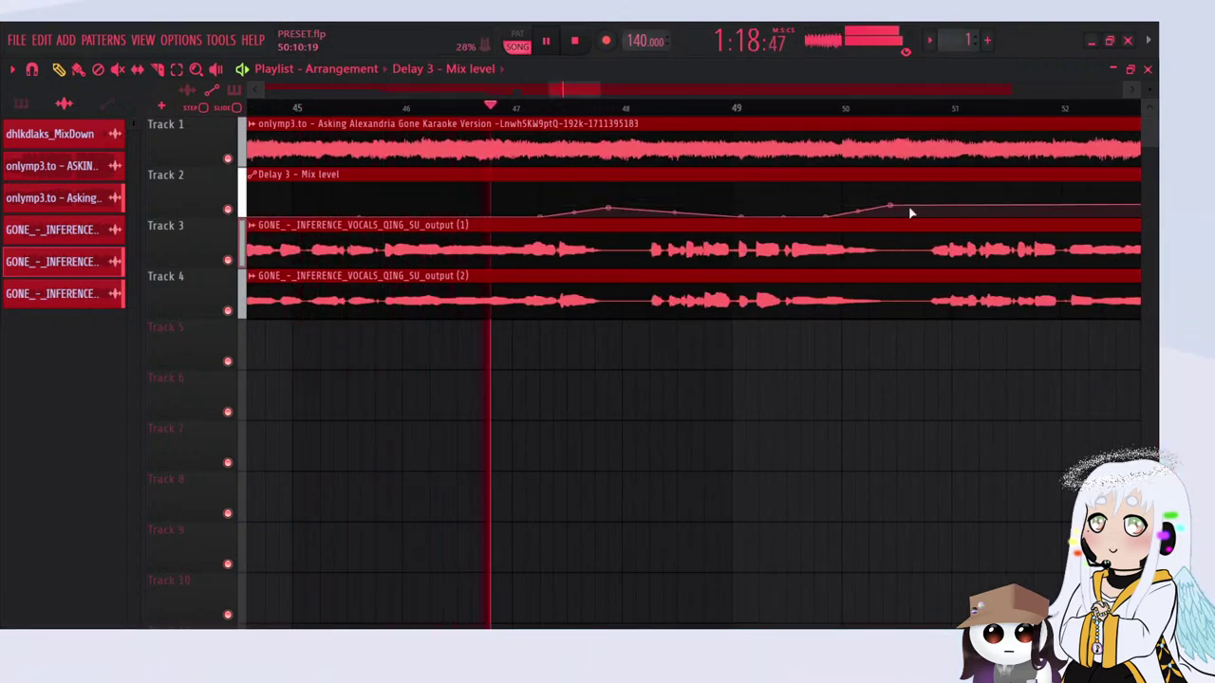
{"action": "right_click", "coordinate": [1114, 216]}
{"action": "scroll", "coordinate": [572, 289], "scroll_direction": "down", "scroll_amount": 3}
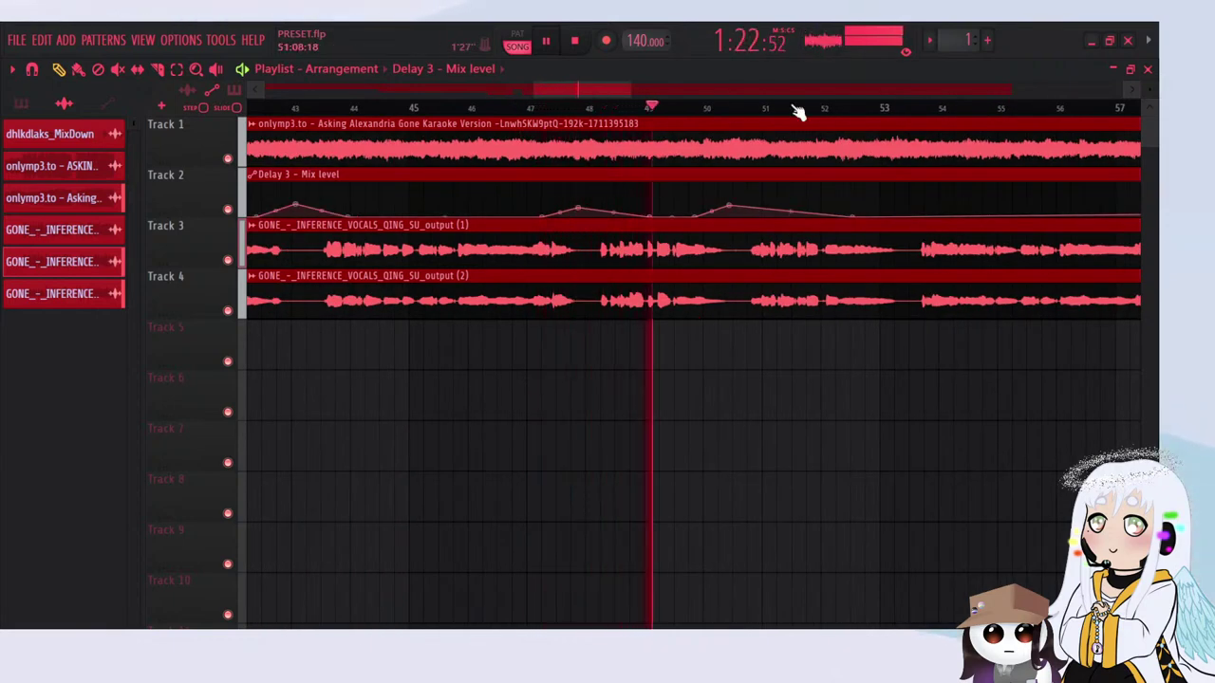
Step: Slice the track 3 and 4 vocal clips after bar 48 and twice after bar 50, deleting the silent pieces between the bar 50 cuts
{"action": "scroll", "coordinate": [684, 461], "scroll_direction": "up", "scroll_amount": 2}
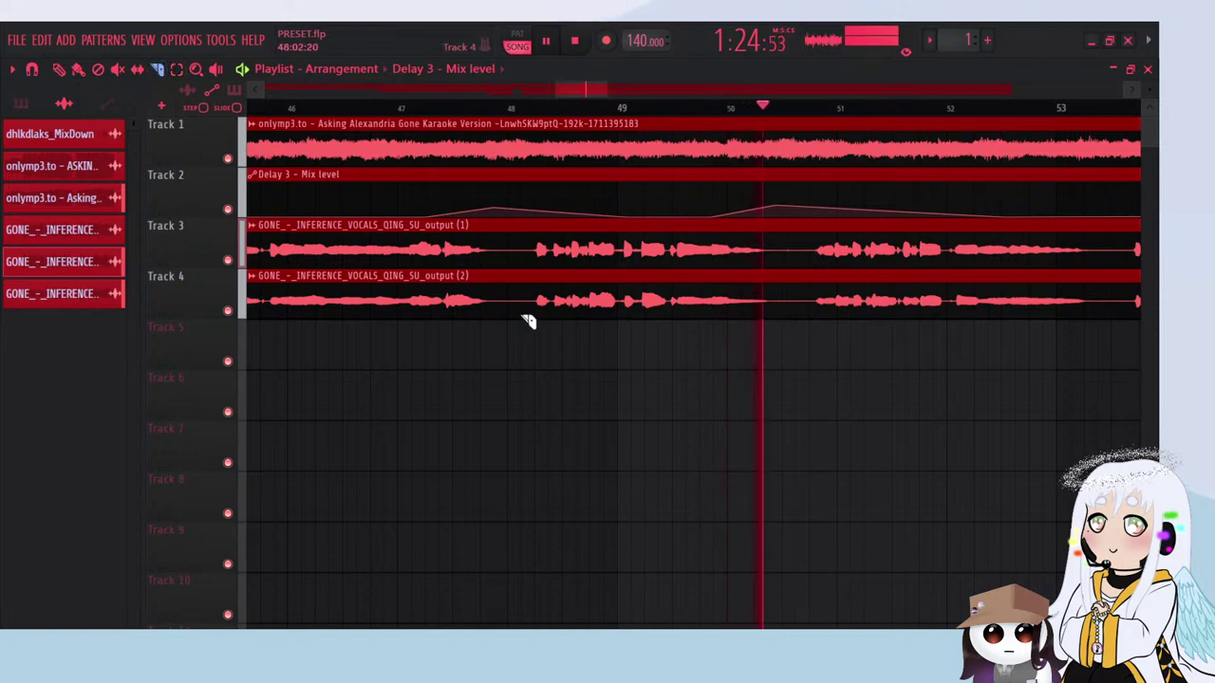
{"action": "left_click_drag", "start_coordinate": [518, 320], "coordinate": [515, 215]}
{"action": "left_click_drag", "start_coordinate": [816, 274], "coordinate": [802, 270]}
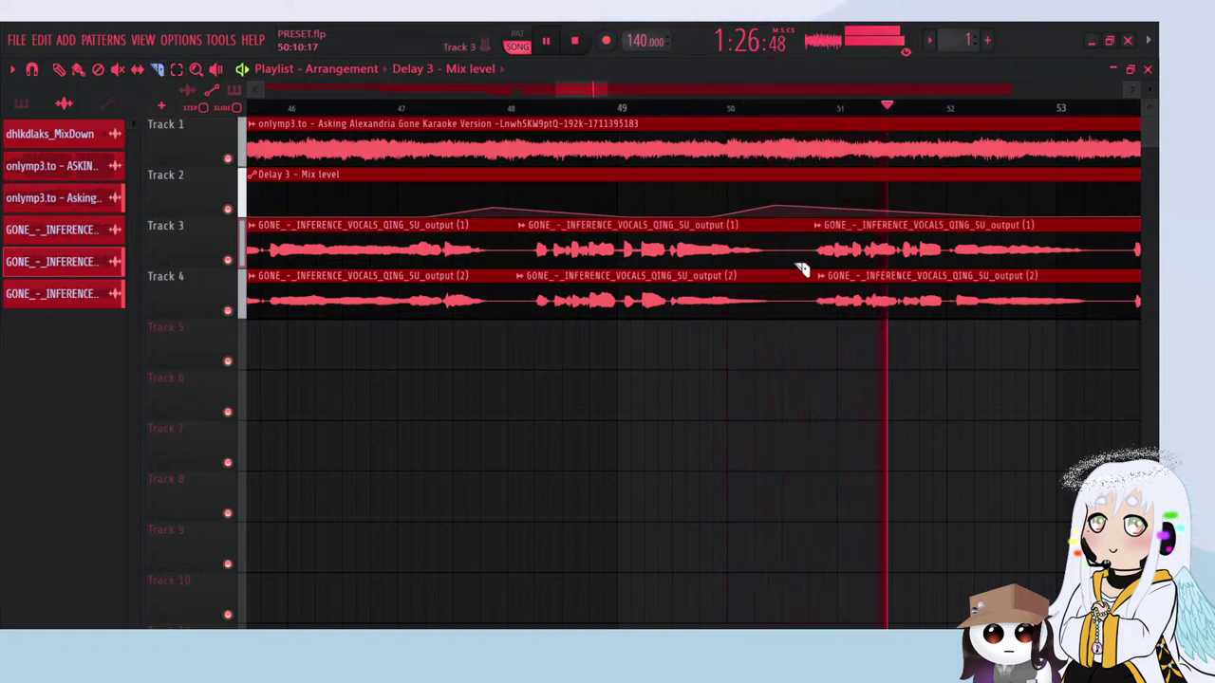
{"action": "left_click_drag", "start_coordinate": [784, 223], "coordinate": [784, 221]}
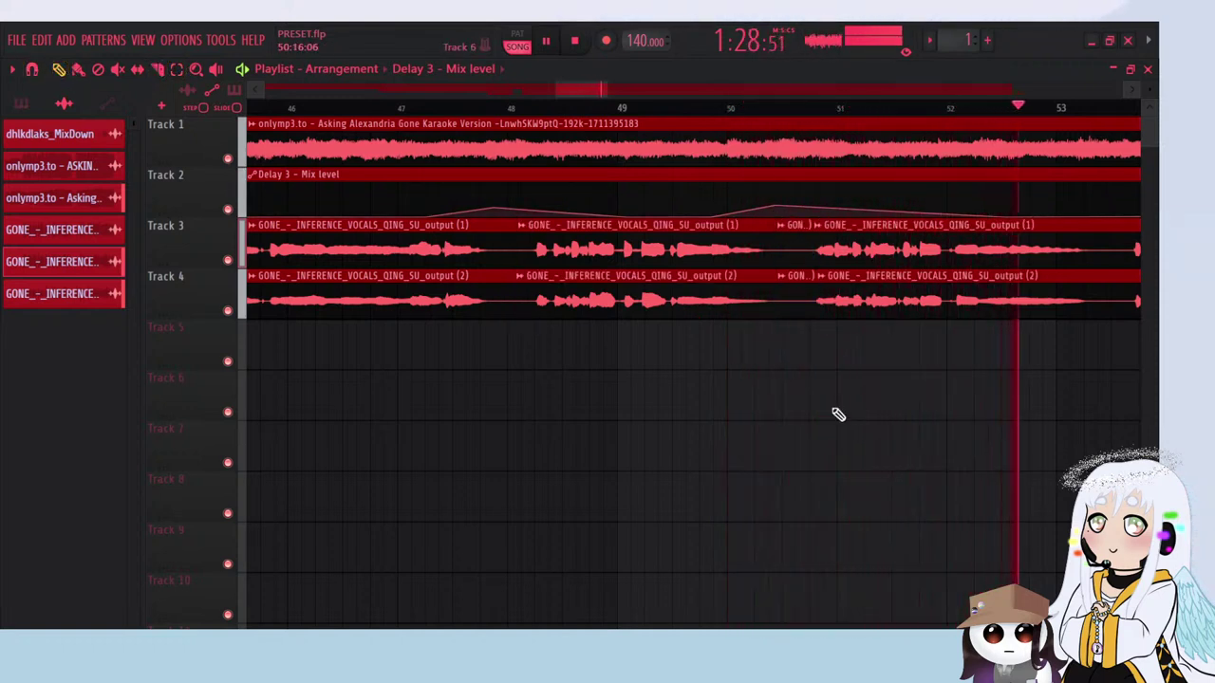
{"action": "right_click", "coordinate": [791, 294]}
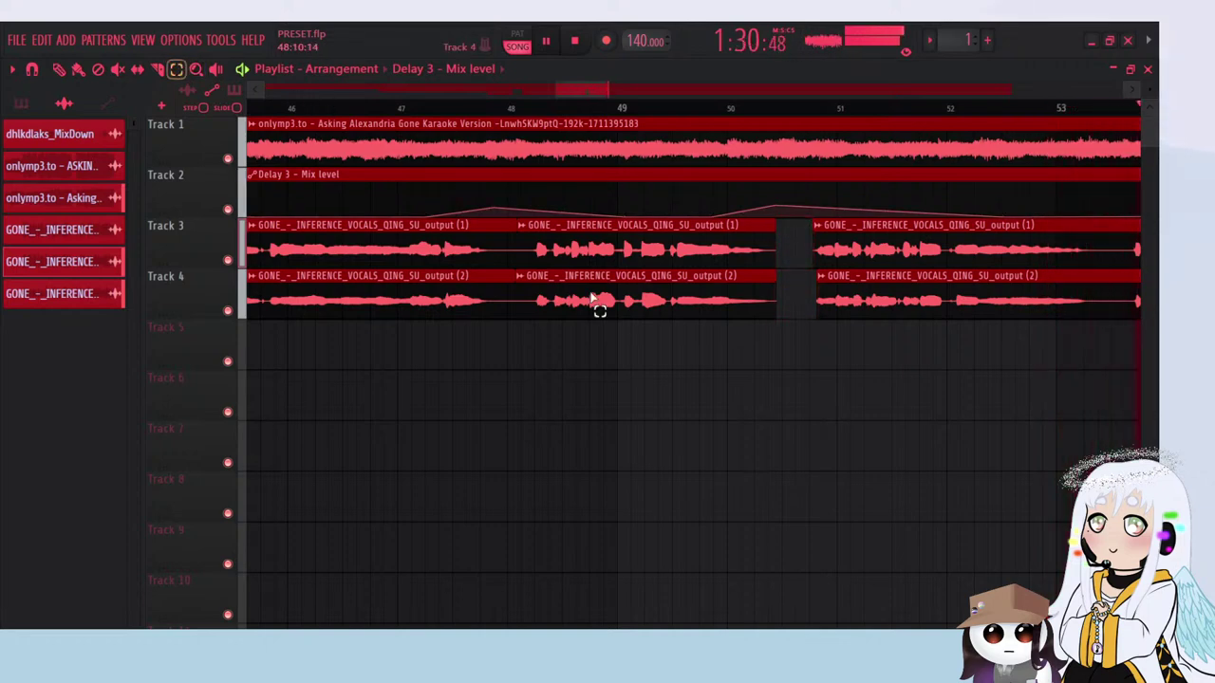
Step: Select the track 3 and 4 vocal clips between bars 48 and 50 and replay the passage to check their timing
{"action": "left_click_drag", "start_coordinate": [598, 222], "coordinate": [605, 357]}
{"action": "scroll", "coordinate": [529, 276], "scroll_direction": "up", "scroll_amount": 8}
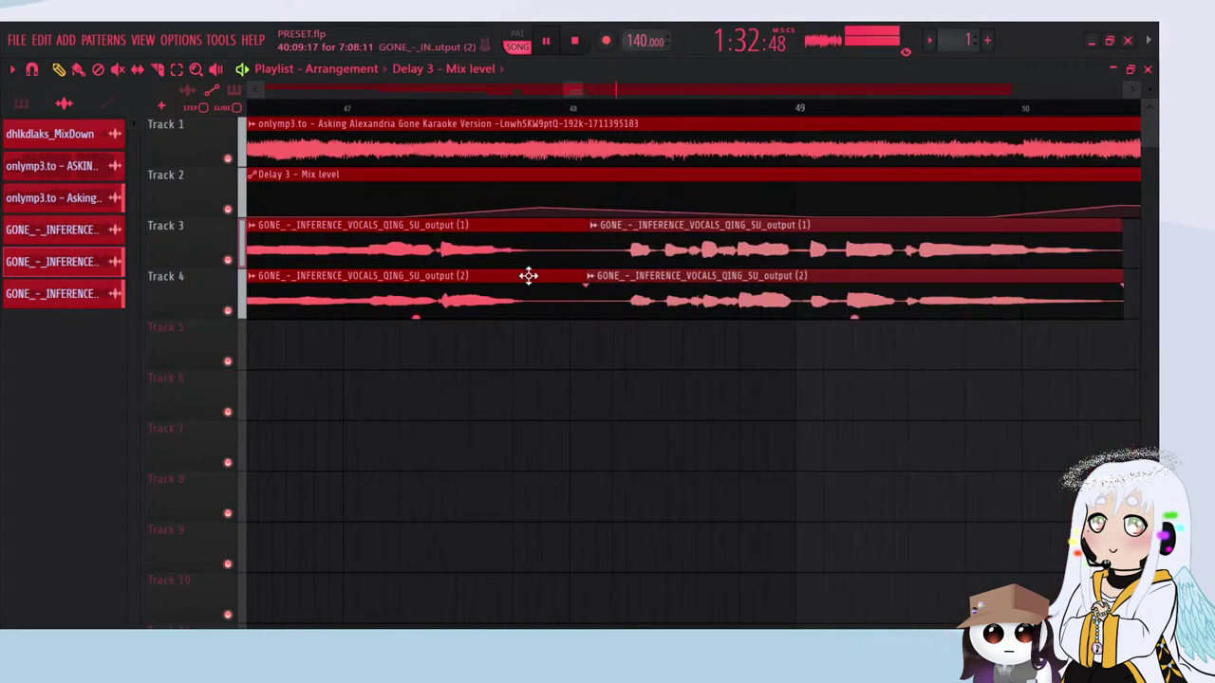
{"action": "left_click", "coordinate": [444, 109]}
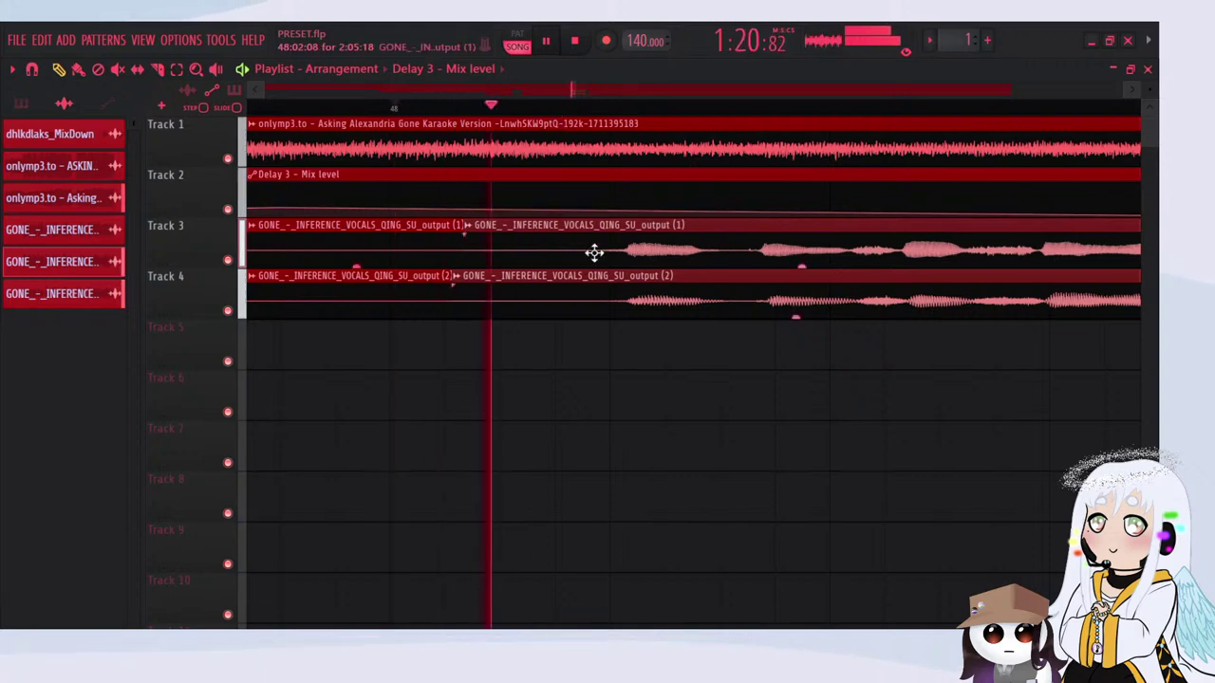
{"action": "scroll", "coordinate": [263, 309], "scroll_direction": "down", "scroll_amount": 5}
{"action": "scroll", "coordinate": [393, 420], "scroll_direction": "down", "scroll_amount": 2}
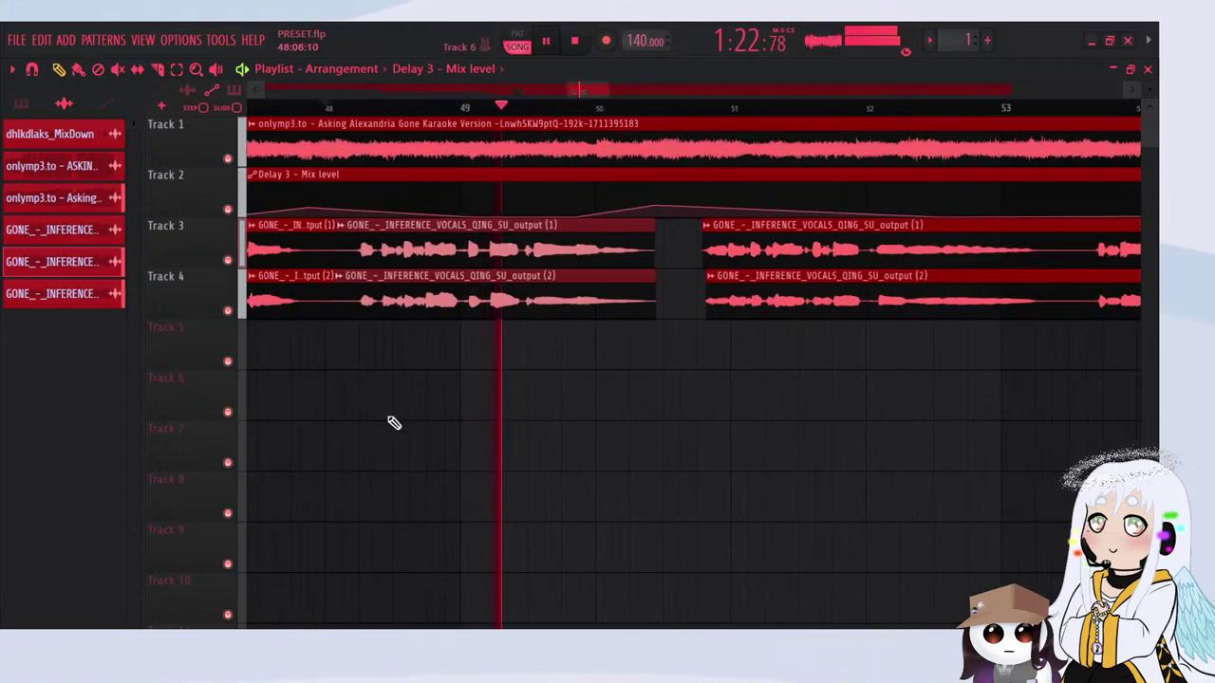
{"action": "scroll", "coordinate": [677, 497], "scroll_direction": "down", "scroll_amount": 2}
{"action": "scroll", "coordinate": [778, 415], "scroll_direction": "up", "scroll_amount": 2}
{"action": "left_click", "coordinate": [800, 475]}
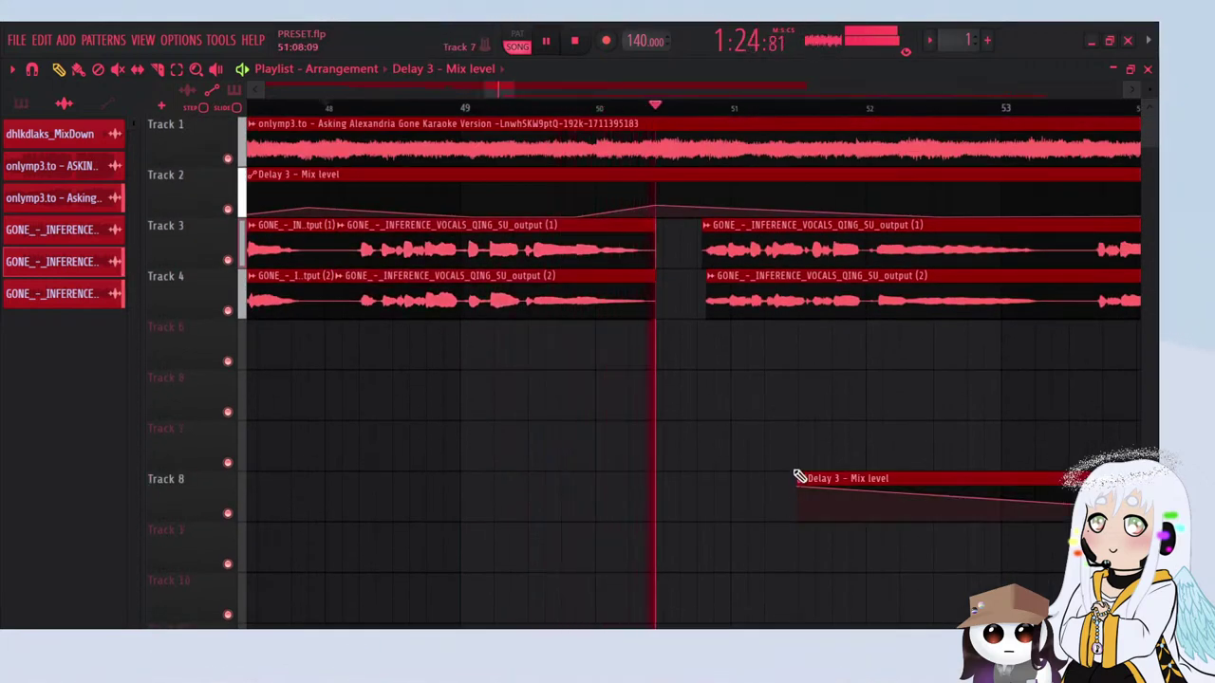
{"action": "right_click", "coordinate": [800, 475]}
Step: Add a delay mix swell that peaks at about 47% after bar 53 and returns to zero before bar 54
{"action": "scroll", "coordinate": [441, 404], "scroll_direction": "down", "scroll_amount": 2}
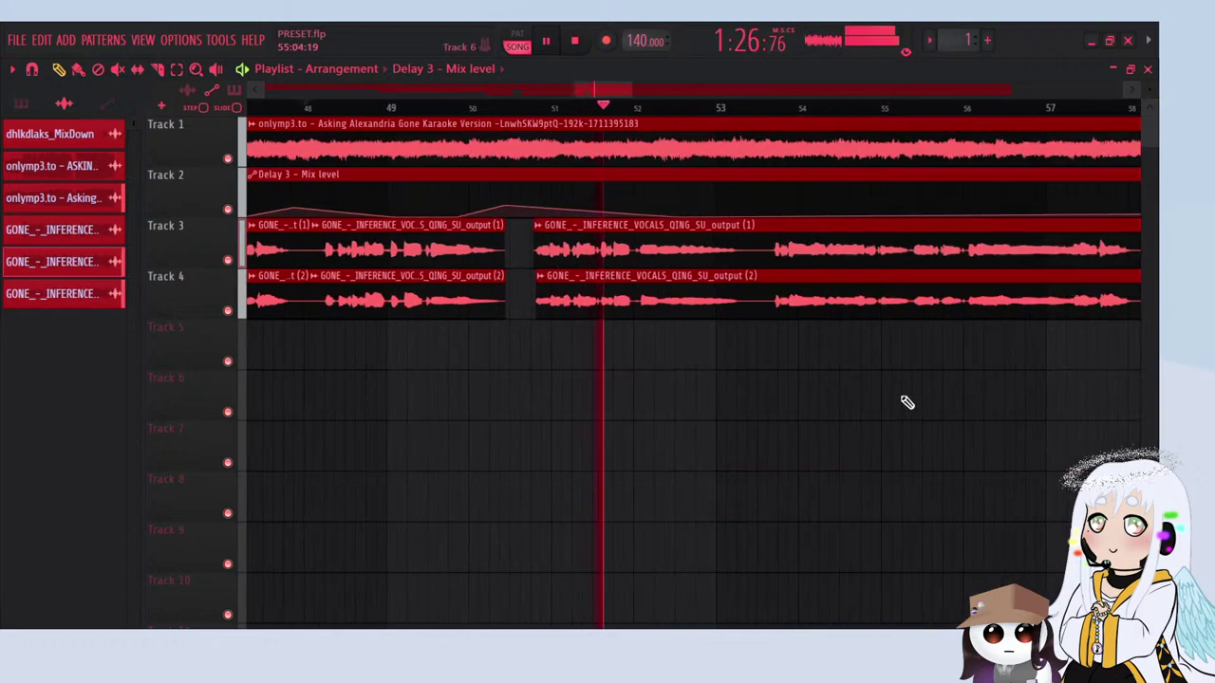
{"action": "scroll", "coordinate": [902, 404], "scroll_direction": "up", "scroll_amount": 3}
{"action": "right_click", "coordinate": [545, 216]}
{"action": "right_click", "coordinate": [608, 184]}
{"action": "left_click_drag", "start_coordinate": [709, 201], "coordinate": [712, 258]}
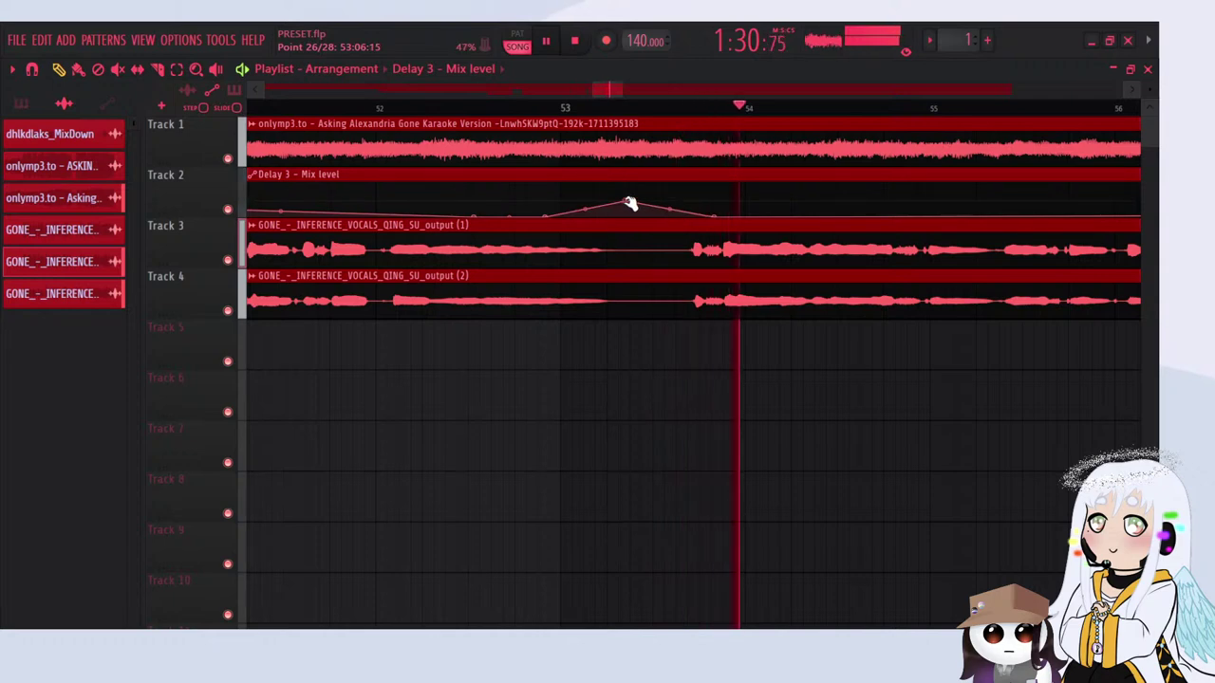
Step: Add a delay mix swell that peaks just after bar 58 and returns to zero just after bar 59
{"action": "scroll", "coordinate": [618, 192], "scroll_direction": "down", "scroll_amount": 3}
{"action": "scroll", "coordinate": [673, 224], "scroll_direction": "up", "scroll_amount": 2}
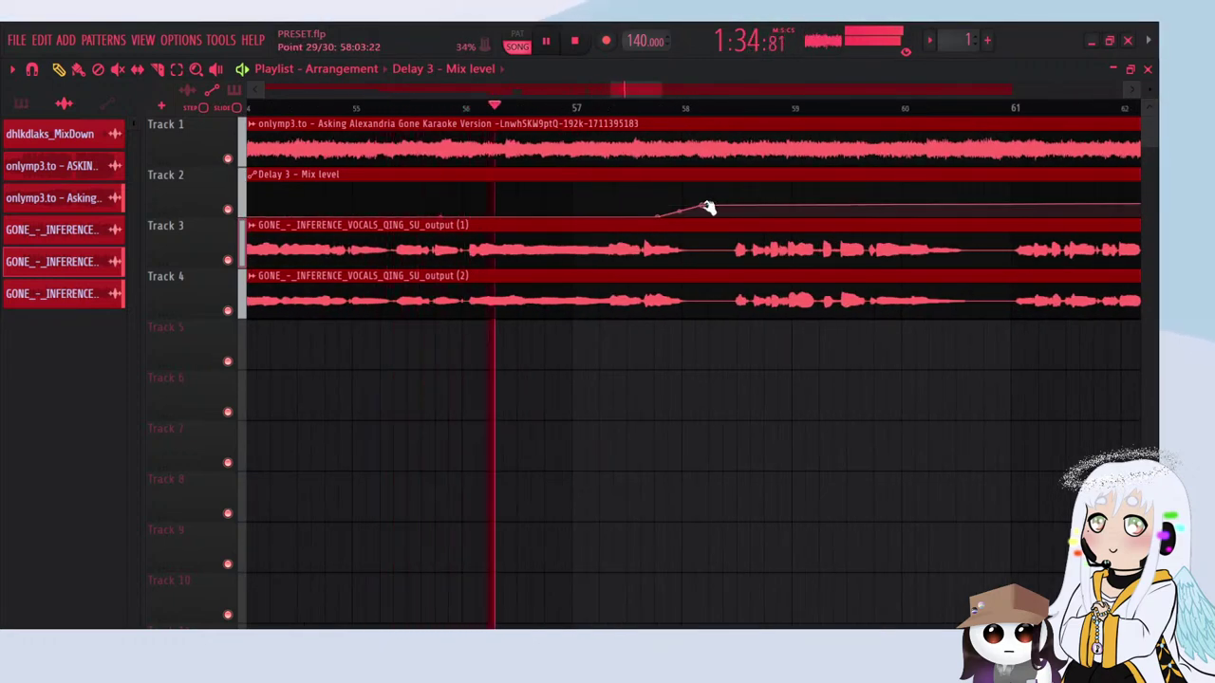
{"action": "left_click_drag", "start_coordinate": [703, 204], "coordinate": [703, 202]}
{"action": "left_click_drag", "start_coordinate": [808, 203], "coordinate": [810, 275]}
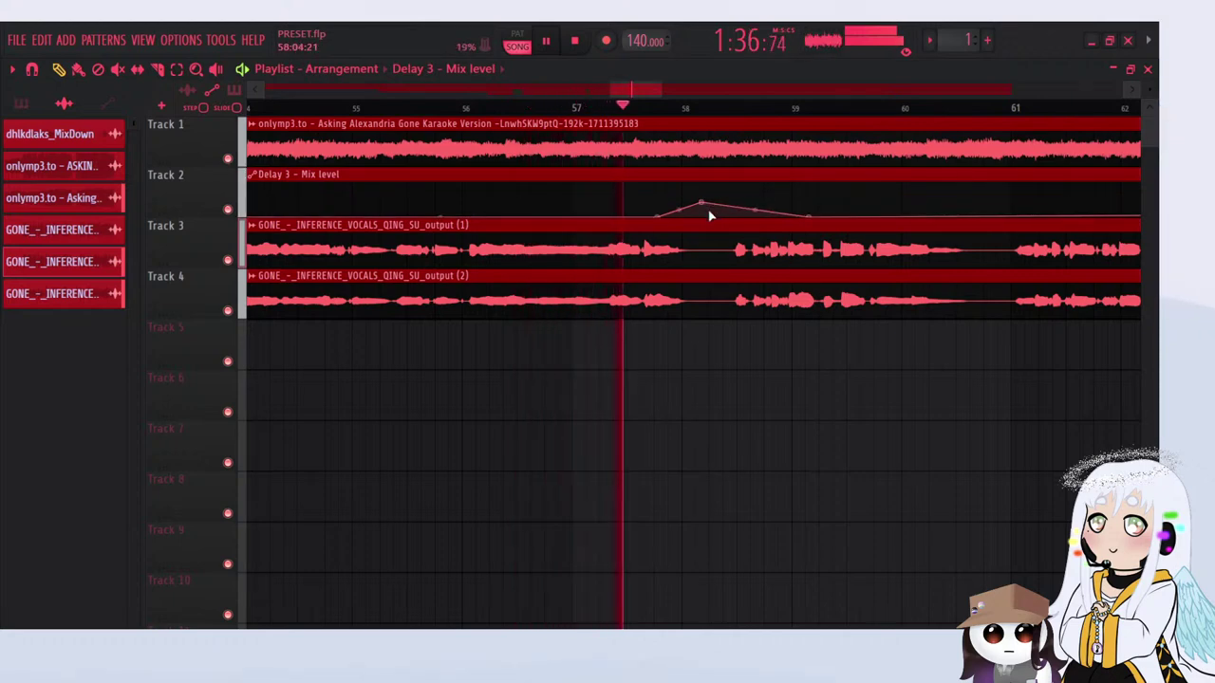
Step: Add a delay mix swell that peaks between bars 60 and 61 and returns to zero between bars 61 and 62
{"action": "left_click_drag", "start_coordinate": [705, 204], "coordinate": [263, 332]}
{"action": "right_click", "coordinate": [531, 206]}
{"action": "right_click", "coordinate": [560, 204]}
{"action": "mouse_move", "coordinate": [531, 206]}
{"action": "left_mouse_down"}
{"action": "mouse_move", "coordinate": [488, 218]}
{"action": "mouse_move", "coordinate": [535, 207]}
{"action": "left_mouse_up"}
{"action": "right_click", "coordinate": [663, 214]}
{"action": "scroll", "coordinate": [379, 250], "scroll_direction": "down", "scroll_amount": 1}
{"action": "scroll", "coordinate": [379, 250], "scroll_direction": "down", "scroll_amount": 4}
Step: Add a small delay mix swell that peaks between bars 63 and 64 and returns to zero just after bar 64
{"action": "scroll", "coordinate": [567, 229], "scroll_direction": "up", "scroll_amount": 5}
{"action": "right_click", "coordinate": [502, 206]}
{"action": "right_click", "coordinate": [533, 197]}
{"action": "right_click", "coordinate": [618, 206]}
{"action": "scroll", "coordinate": [390, 262], "scroll_direction": "down", "scroll_amount": 4}
{"action": "left_click_drag", "start_coordinate": [619, 206], "coordinate": [946, 218]}
Step: Add a delay mix swell after bar 65 that peaks at about 38% after bar 66 and returns to zero after bar 68
{"action": "scroll", "coordinate": [569, 227], "scroll_direction": "up", "scroll_amount": 4}
{"action": "right_click", "coordinate": [605, 215]}
{"action": "right_click", "coordinate": [685, 205]}
{"action": "right_click", "coordinate": [743, 197]}
{"action": "scroll", "coordinate": [412, 328], "scroll_direction": "down", "scroll_amount": 4}
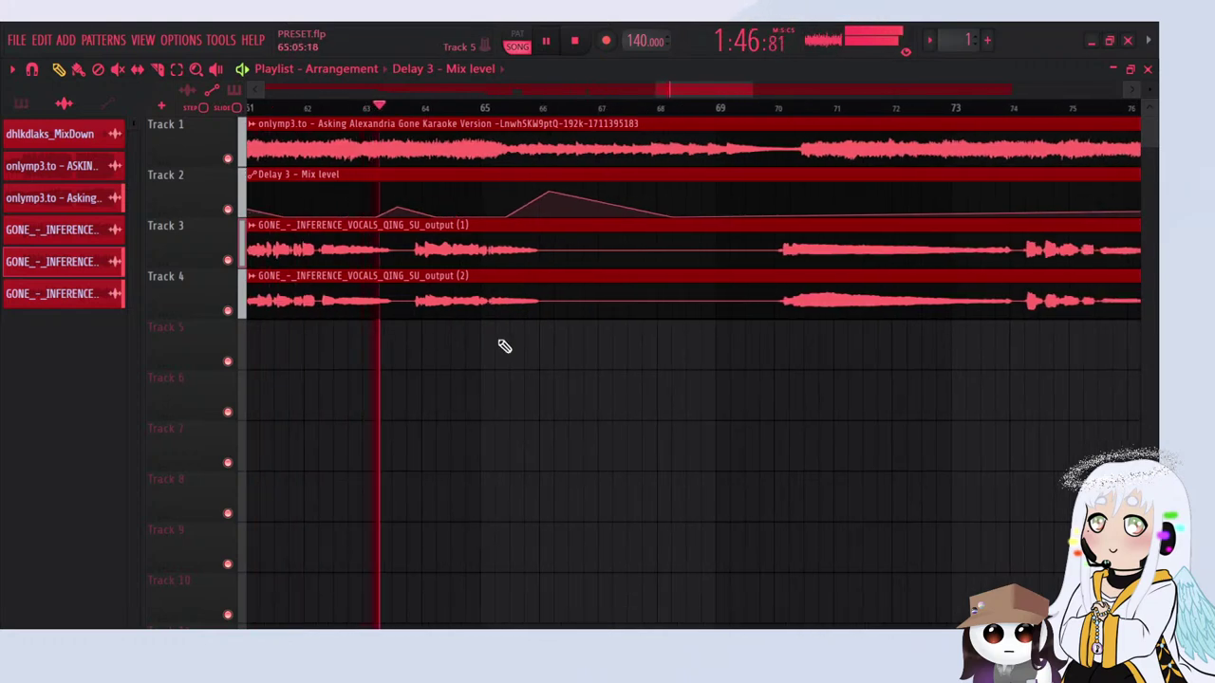
{"action": "scroll", "coordinate": [506, 243], "scroll_direction": "down", "scroll_amount": 2}
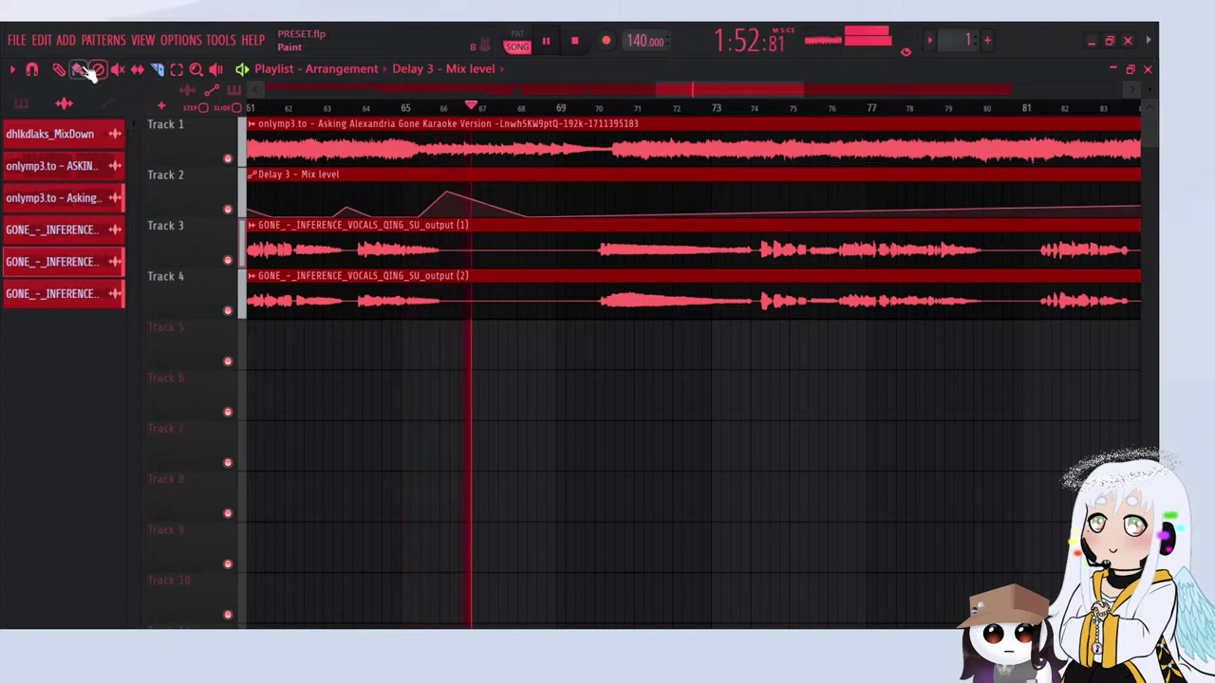
{"action": "scroll", "coordinate": [428, 180], "scroll_direction": "up", "scroll_amount": 2}
{"action": "left_click_drag", "start_coordinate": [516, 194], "coordinate": [515, 202]}
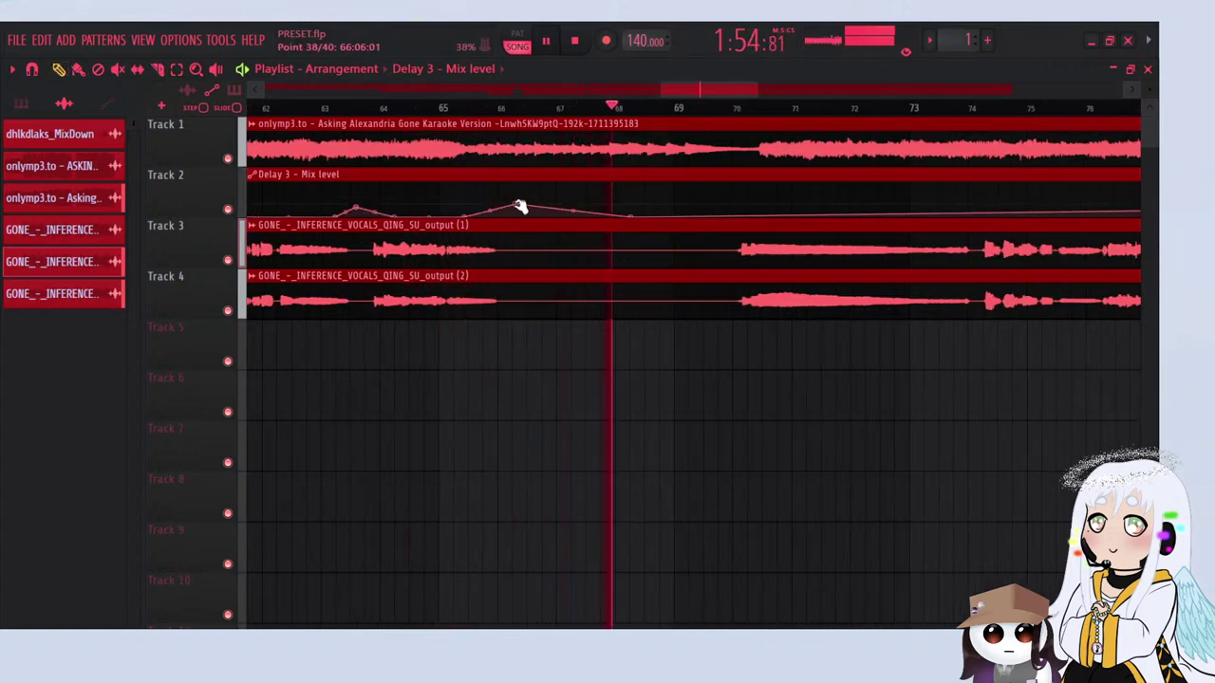
Step: Slice the track 4 vocal clip after bar 66 and before bar 81 and delete the piece between the cuts
{"action": "left_click_drag", "start_coordinate": [533, 247], "coordinate": [297, 250]}
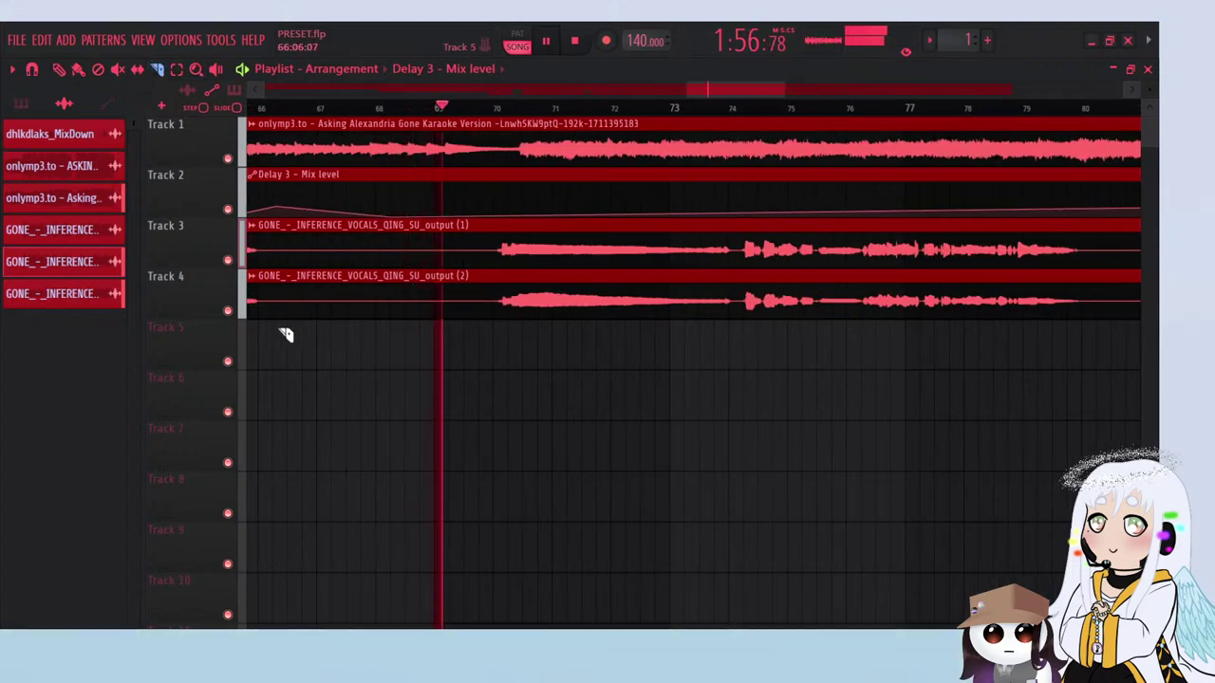
{"action": "left_click_drag", "start_coordinate": [288, 332], "coordinate": [293, 271]}
{"action": "scroll", "coordinate": [393, 288], "scroll_direction": "down", "scroll_amount": 3}
{"action": "left_click_drag", "start_coordinate": [822, 335], "coordinate": [822, 271]}
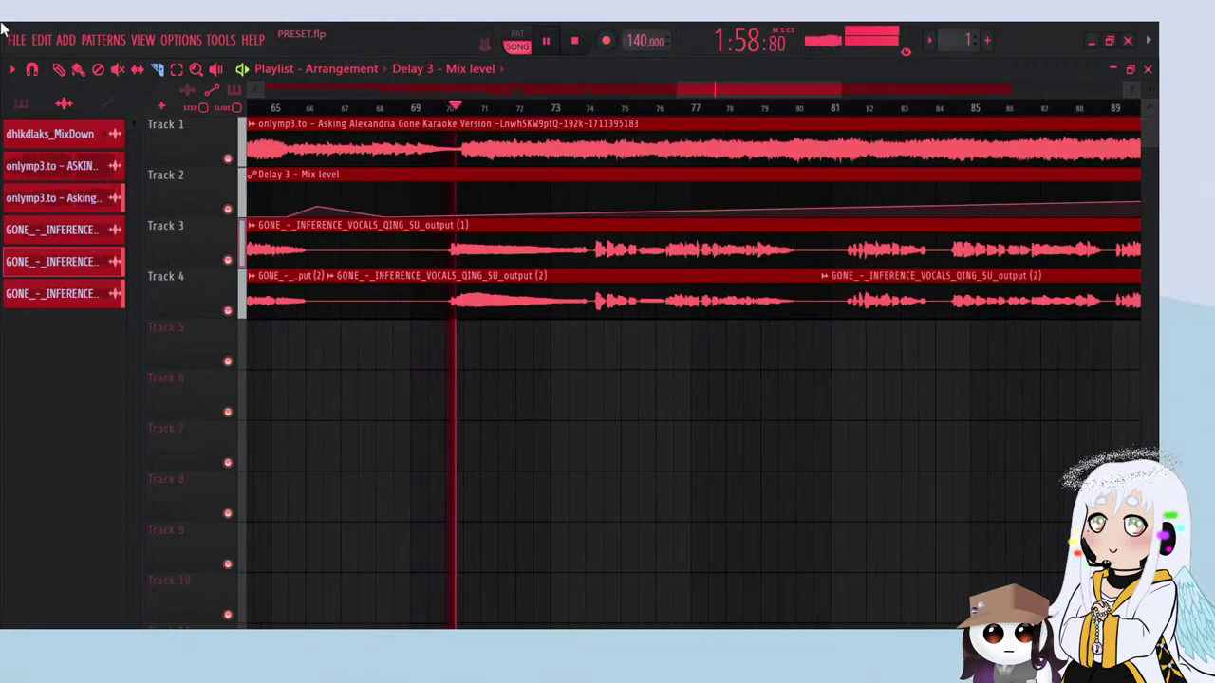
{"action": "right_click", "coordinate": [479, 302]}
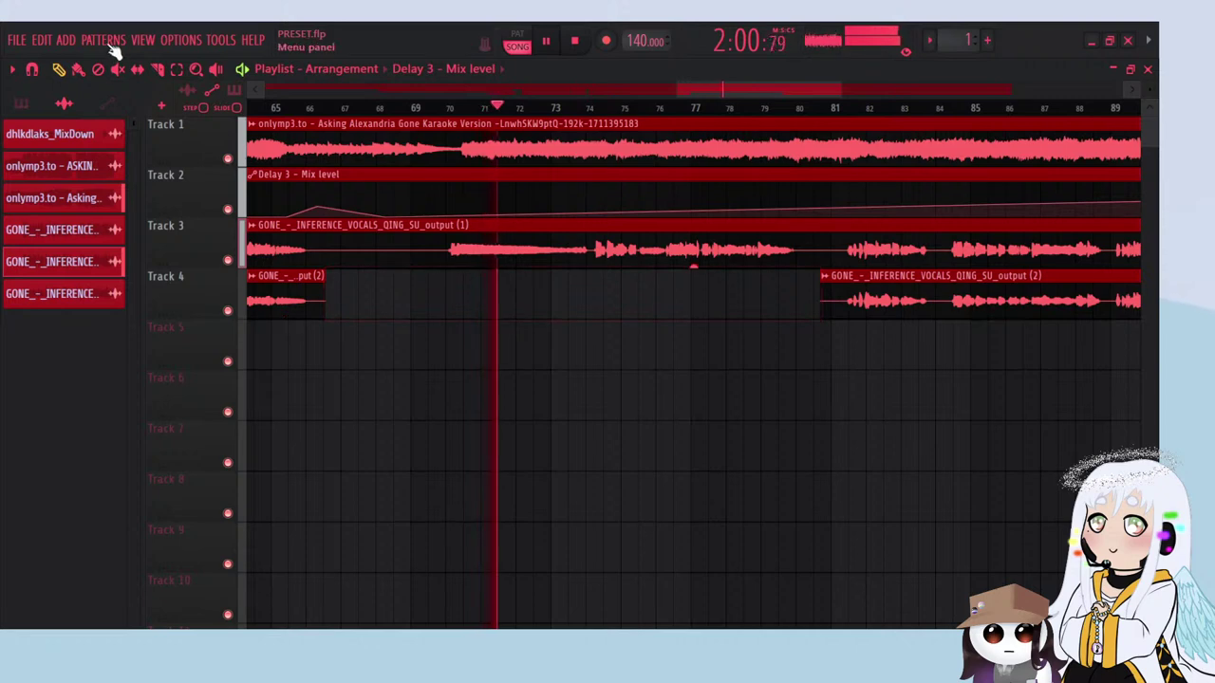
Step: Try to cut out the silent part of the track 3 vocal clip between bars 66 and 70
{"action": "scroll", "coordinate": [312, 268], "scroll_direction": "up", "scroll_amount": 2}
{"action": "left_click", "coordinate": [317, 249]}
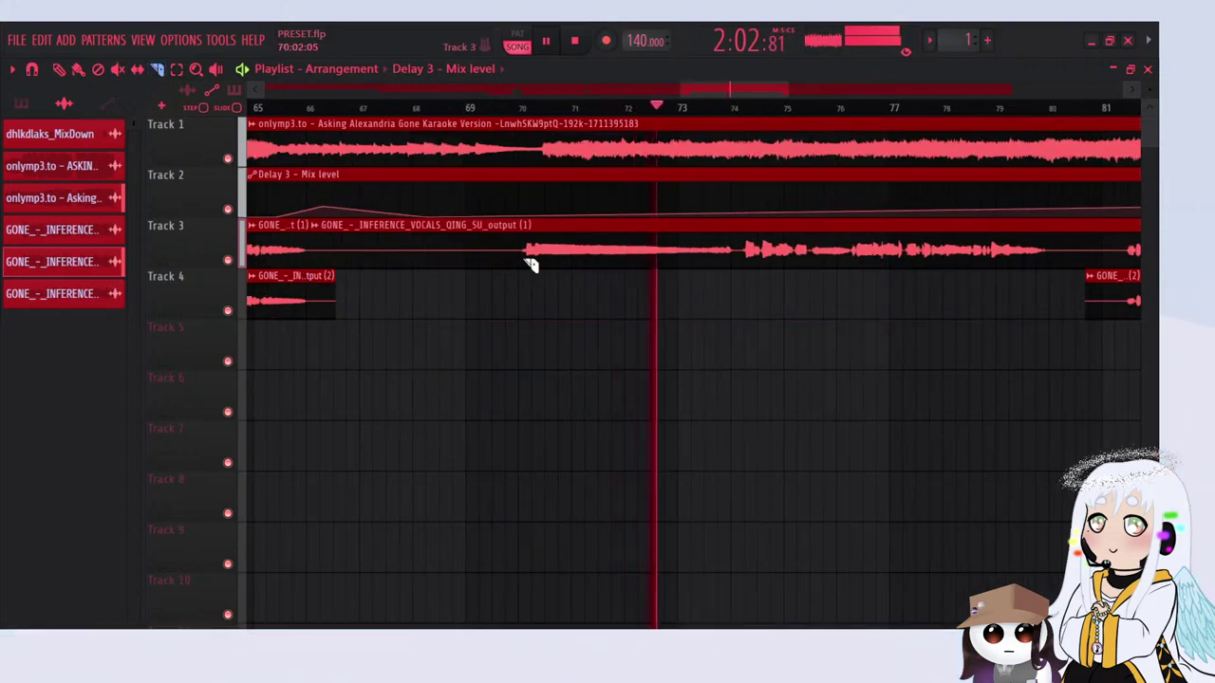
{"action": "left_click_drag", "start_coordinate": [515, 226], "coordinate": [513, 223]}
{"action": "left_click", "coordinate": [78, 73]}
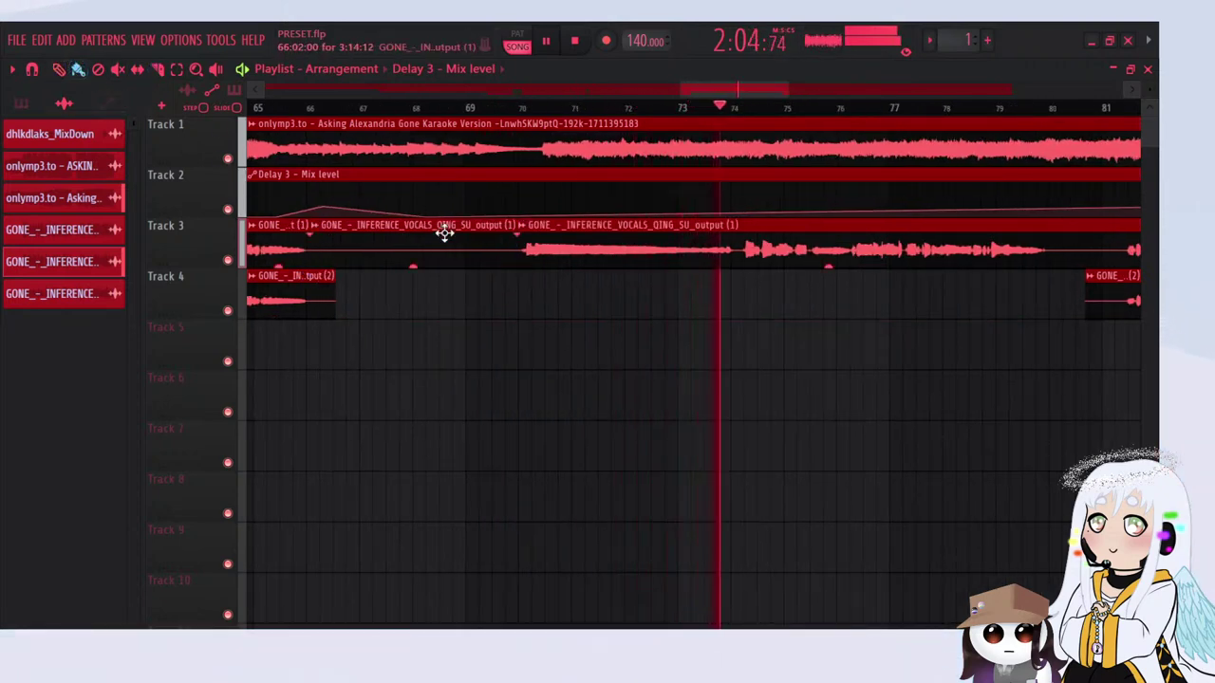
{"action": "right_click", "coordinate": [444, 233]}
Step: Add a zero-level delay mix point between bars 79 and 80
{"action": "scroll", "coordinate": [408, 266], "scroll_direction": "down", "scroll_amount": 2}
{"action": "scroll", "coordinate": [669, 351], "scroll_direction": "up", "scroll_amount": 3}
{"action": "scroll", "coordinate": [406, 334], "scroll_direction": "down", "scroll_amount": 2}
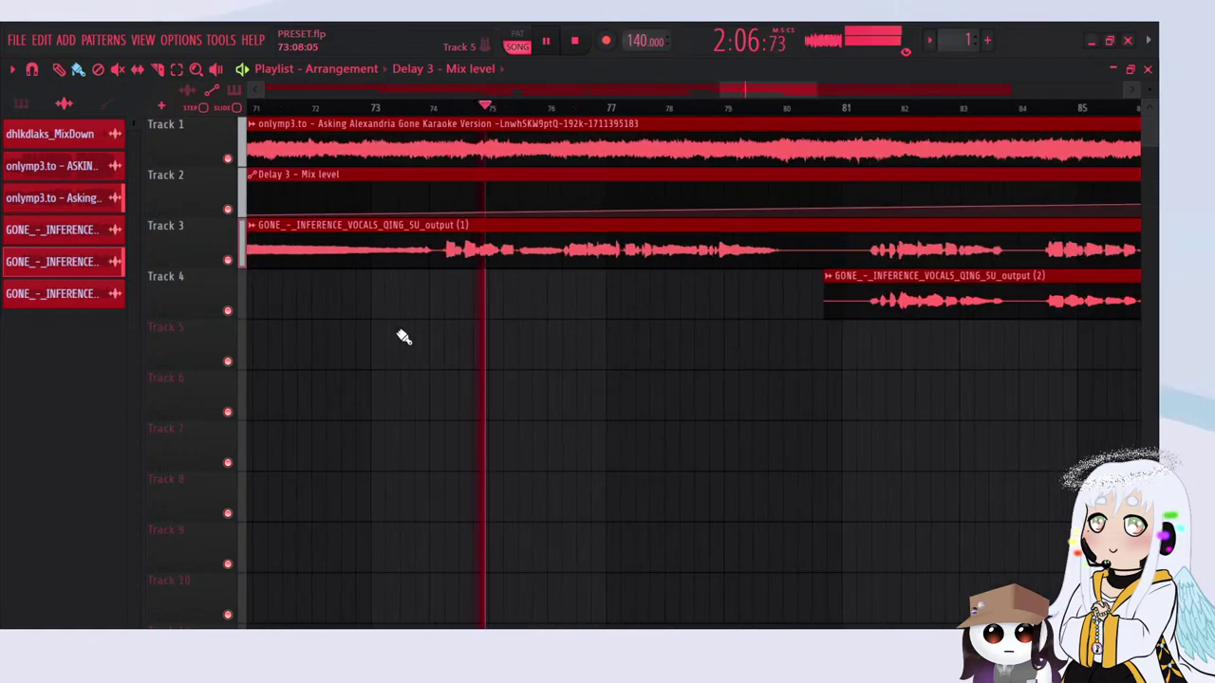
{"action": "right_click", "coordinate": [769, 216]}
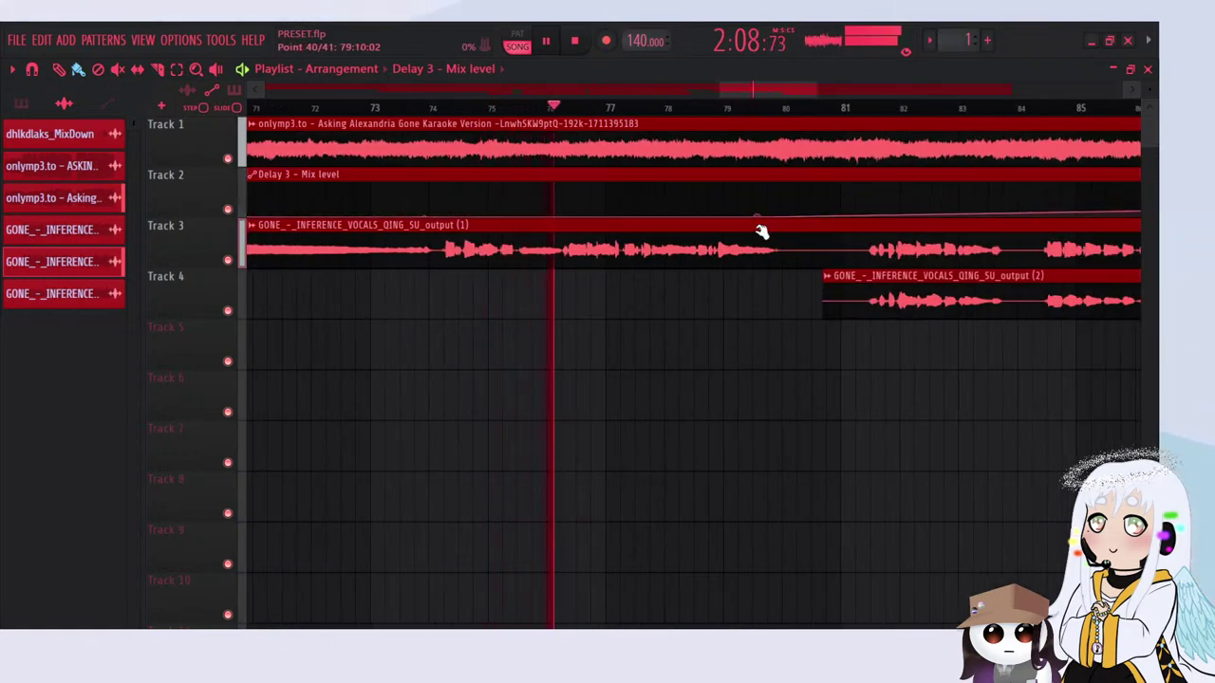
Step: Undo the last delay mix point, the track 3 cuts and the removal of the long track 4 piece
{"action": "key", "text": "ctrl+z"}
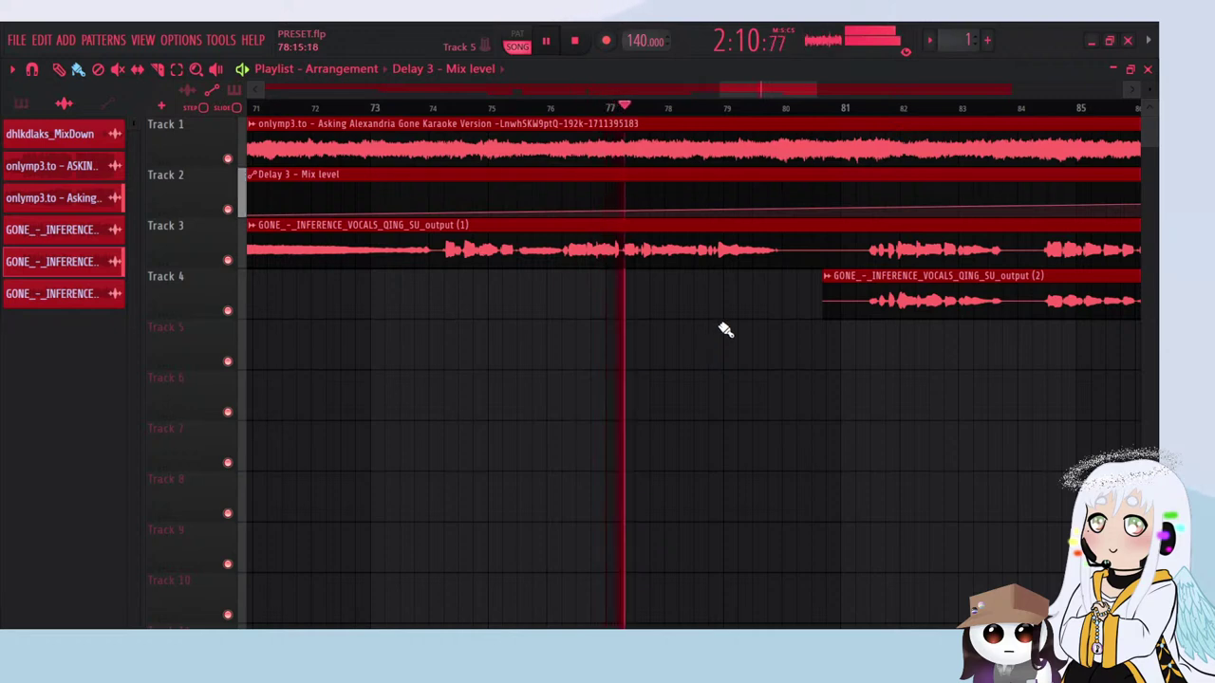
{"action": "key", "text": "ctrl+z"}
{"action": "key", "text": "ctrl+z"}
Step: Replay from bar 75, slice the track 4 vocal clip just after bar 76 and delete the piece before the cut
{"action": "scroll", "coordinate": [711, 332], "scroll_direction": "down", "scroll_amount": 2}
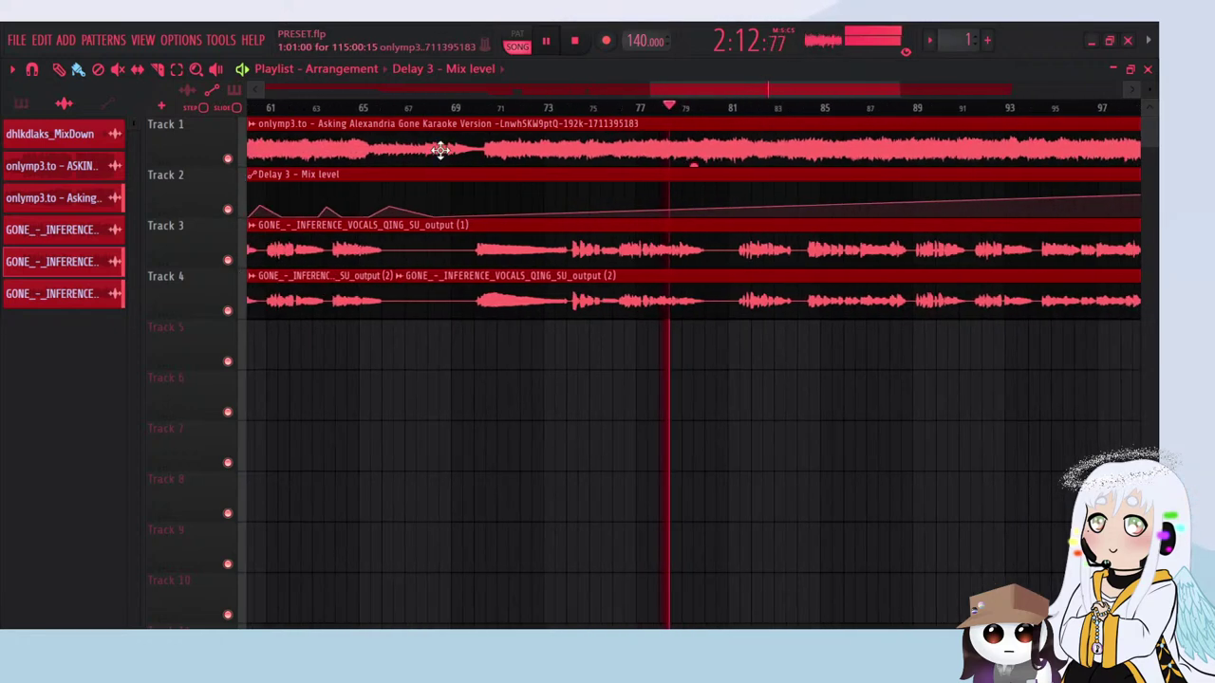
{"action": "scroll", "coordinate": [578, 338], "scroll_direction": "up", "scroll_amount": 2}
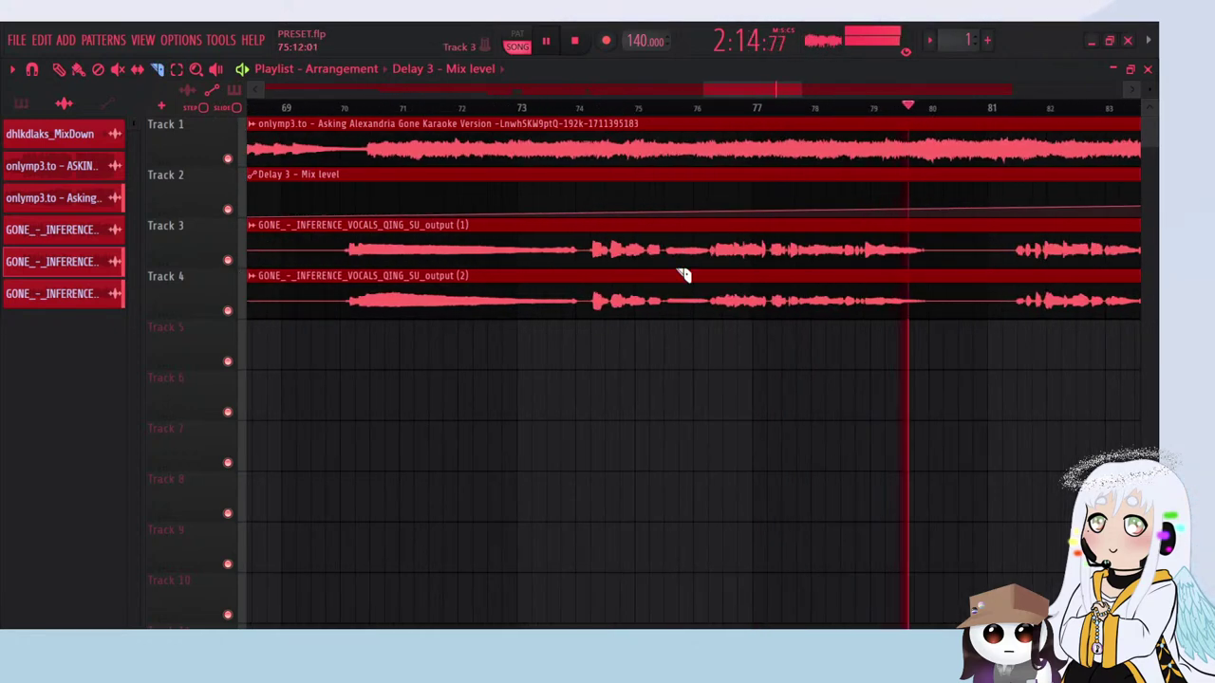
{"action": "left_click", "coordinate": [651, 114]}
{"action": "scroll", "coordinate": [714, 326], "scroll_direction": "up", "scroll_amount": 1}
{"action": "left_click_drag", "start_coordinate": [697, 322], "coordinate": [698, 279]}
{"action": "scroll", "coordinate": [726, 343], "scroll_direction": "down", "scroll_amount": 2}
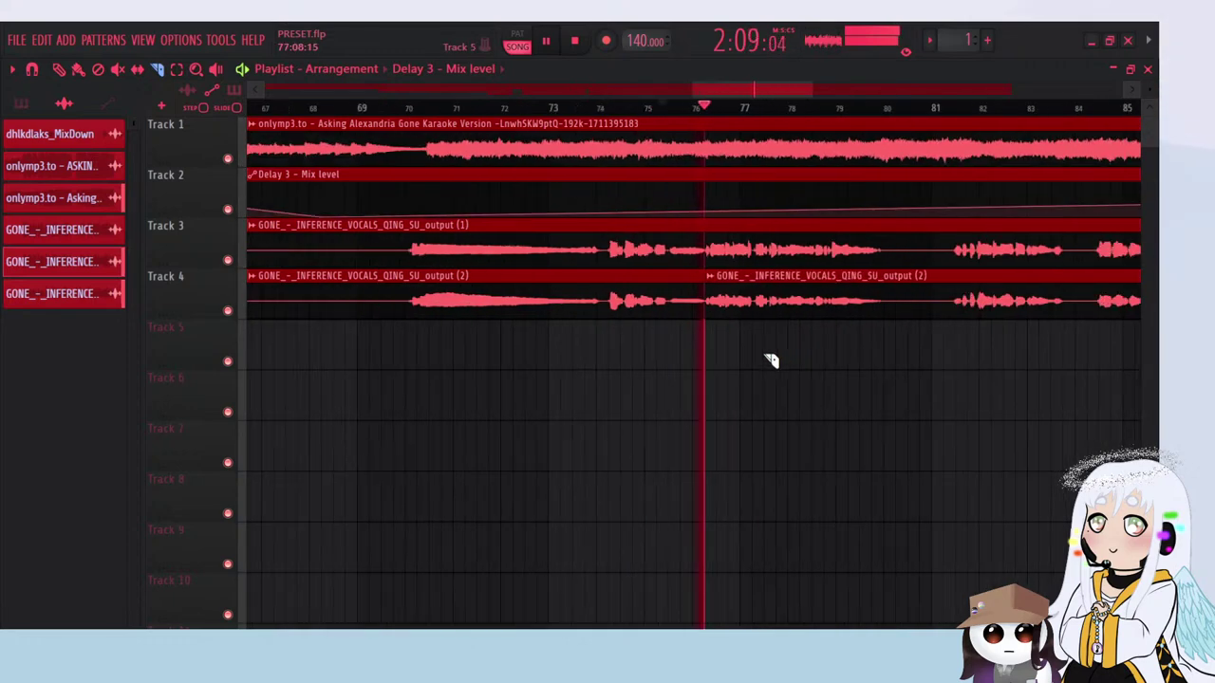
{"action": "right_click", "coordinate": [521, 306]}
Step: Add a delay mix swell that peaks just after bar 80 and returns to zero between bars 81 and 82
{"action": "scroll", "coordinate": [718, 217], "scroll_direction": "up", "scroll_amount": 2}
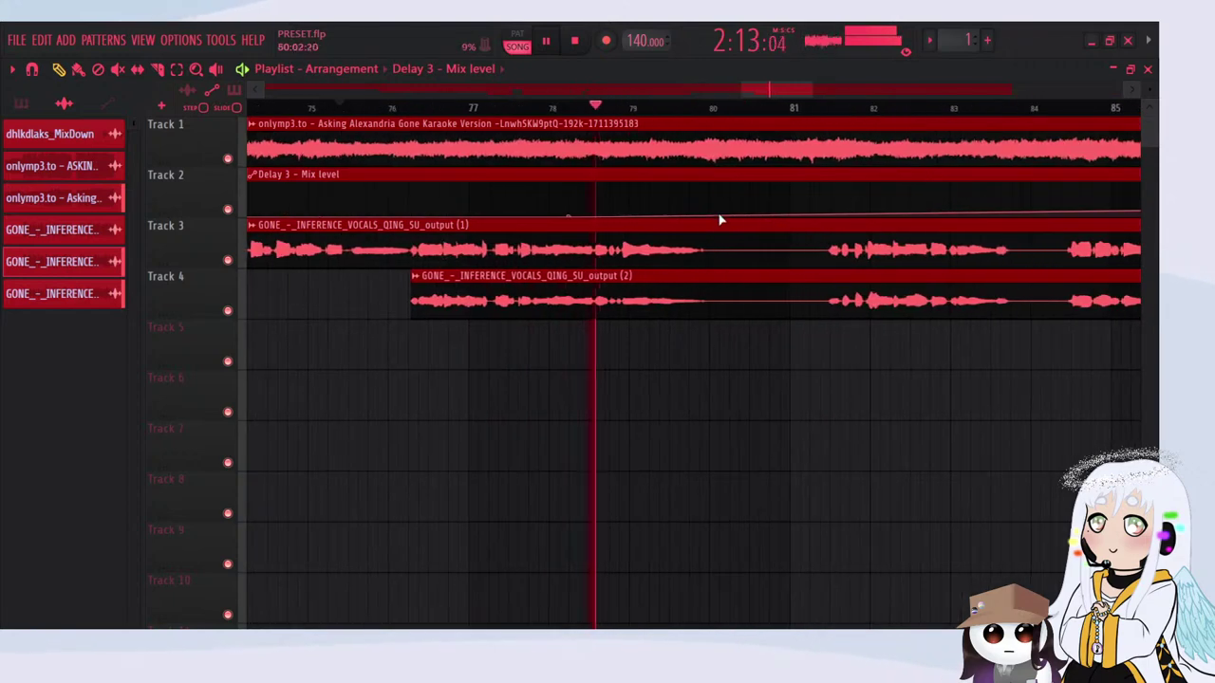
{"action": "left_click_drag", "start_coordinate": [662, 235], "coordinate": [730, 203]}
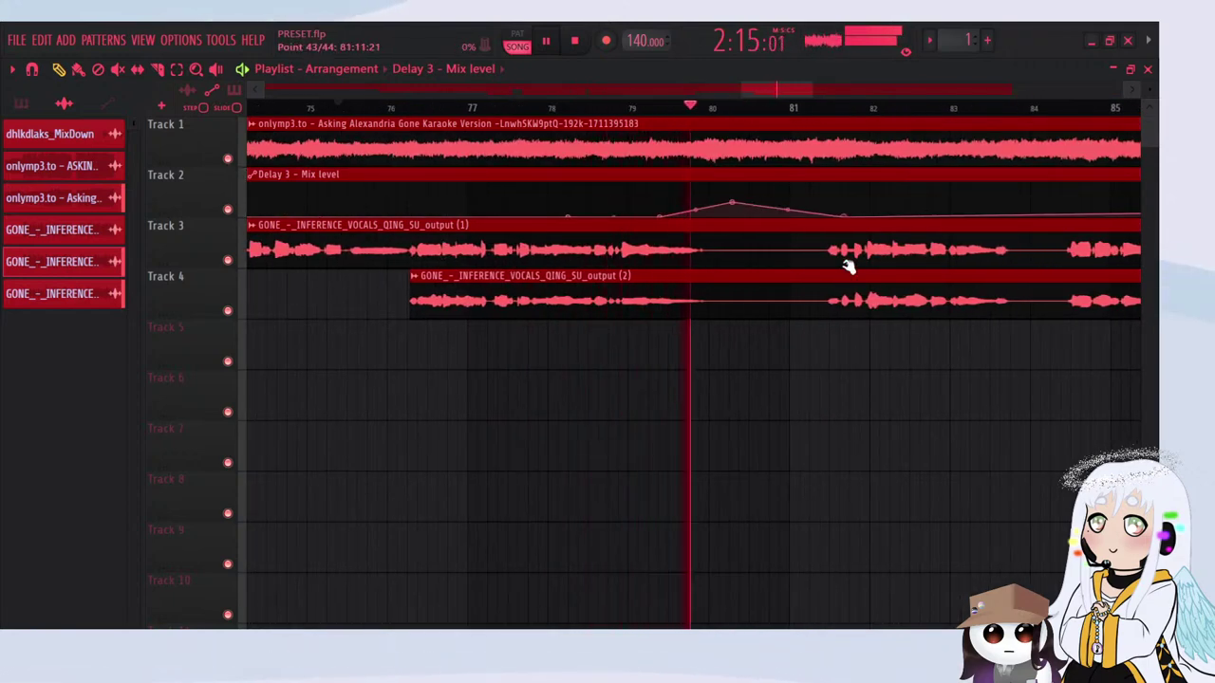
{"action": "scroll", "coordinate": [755, 222], "scroll_direction": "down", "scroll_amount": 1}
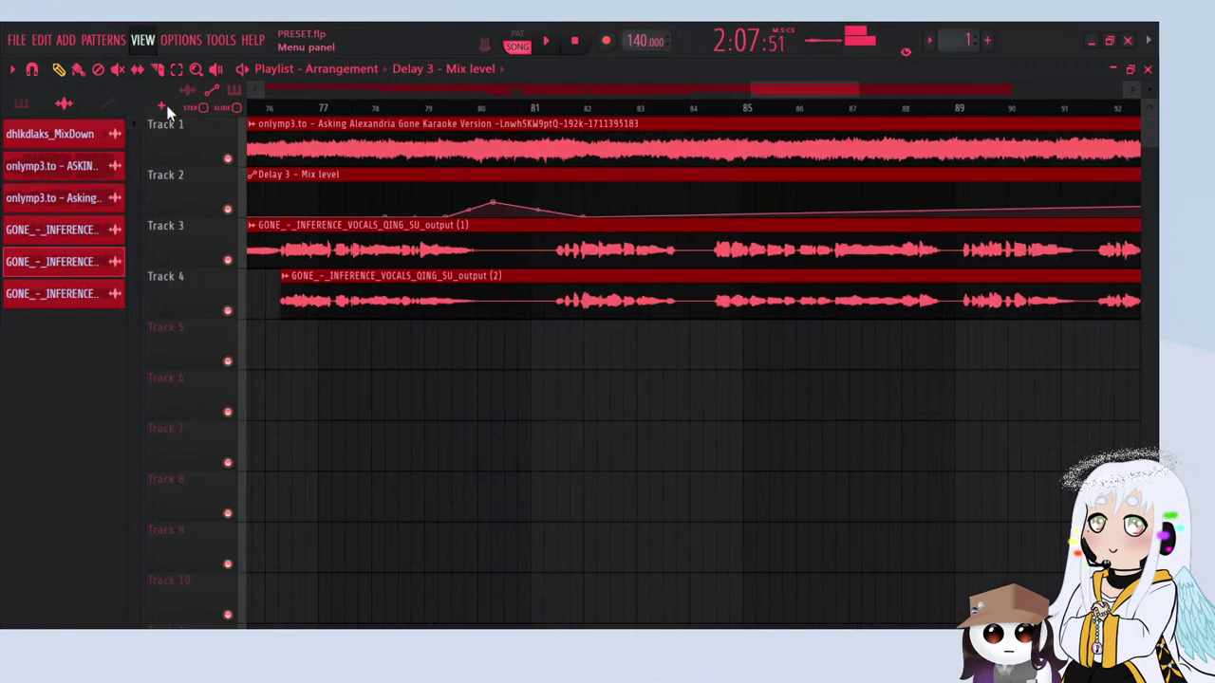
Step: Audition the Resonator preset in the Fruity Delay 3 effect on the test mixer track
{"action": "key", "text": "F9"}
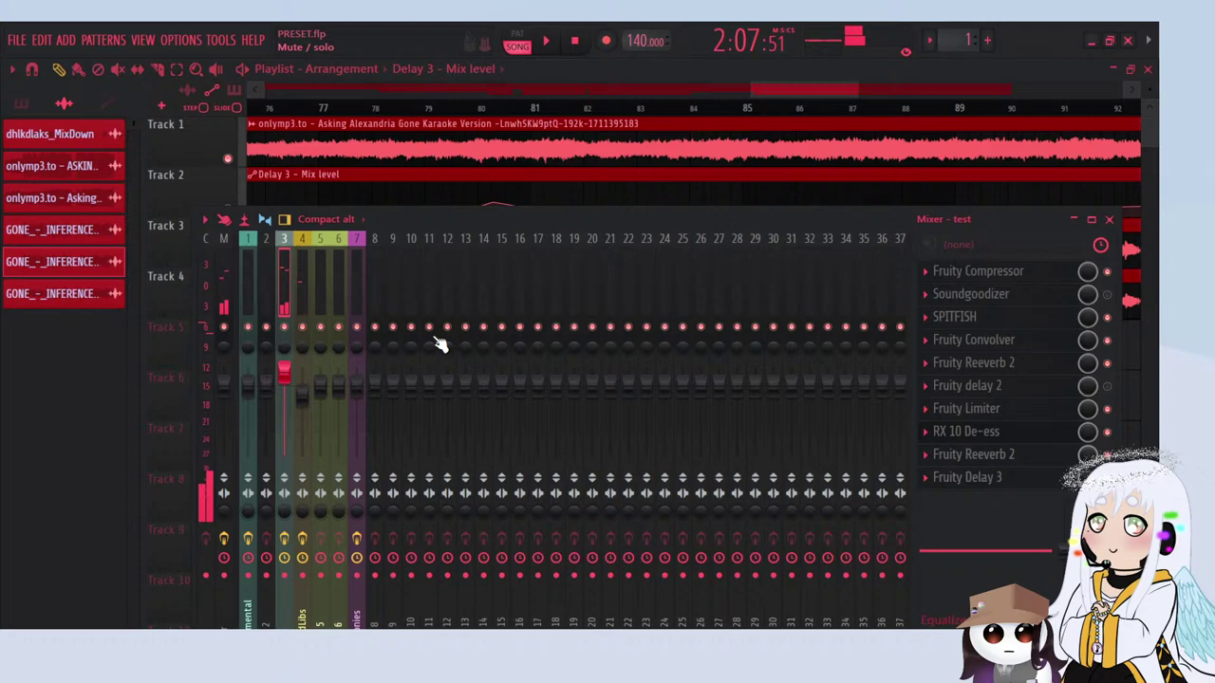
{"action": "left_click", "coordinate": [1004, 477]}
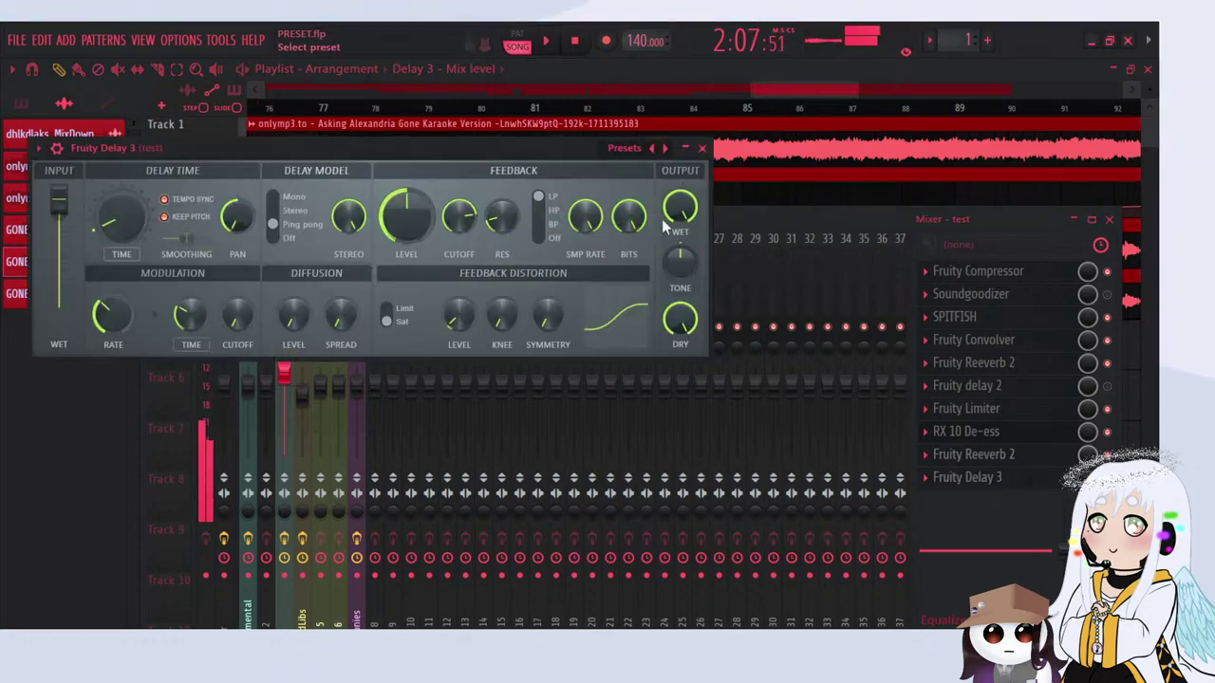
{"action": "left_click", "coordinate": [683, 245]}
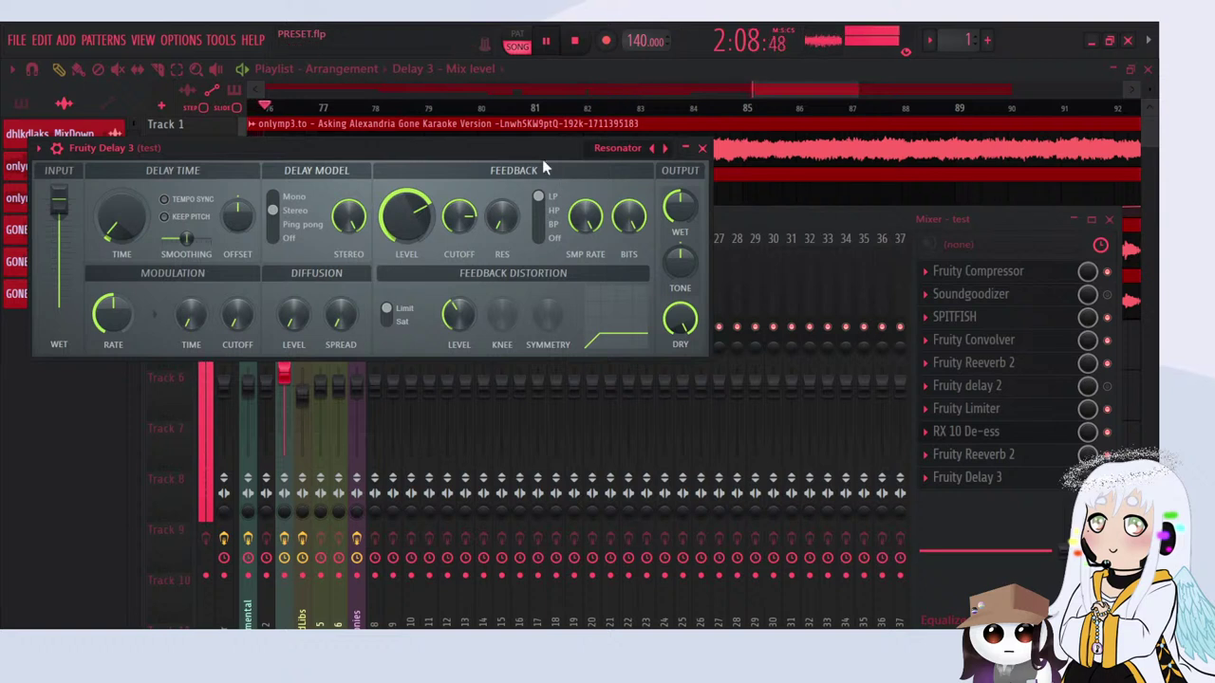
{"action": "left_click_drag", "start_coordinate": [543, 168], "coordinate": [651, 220]}
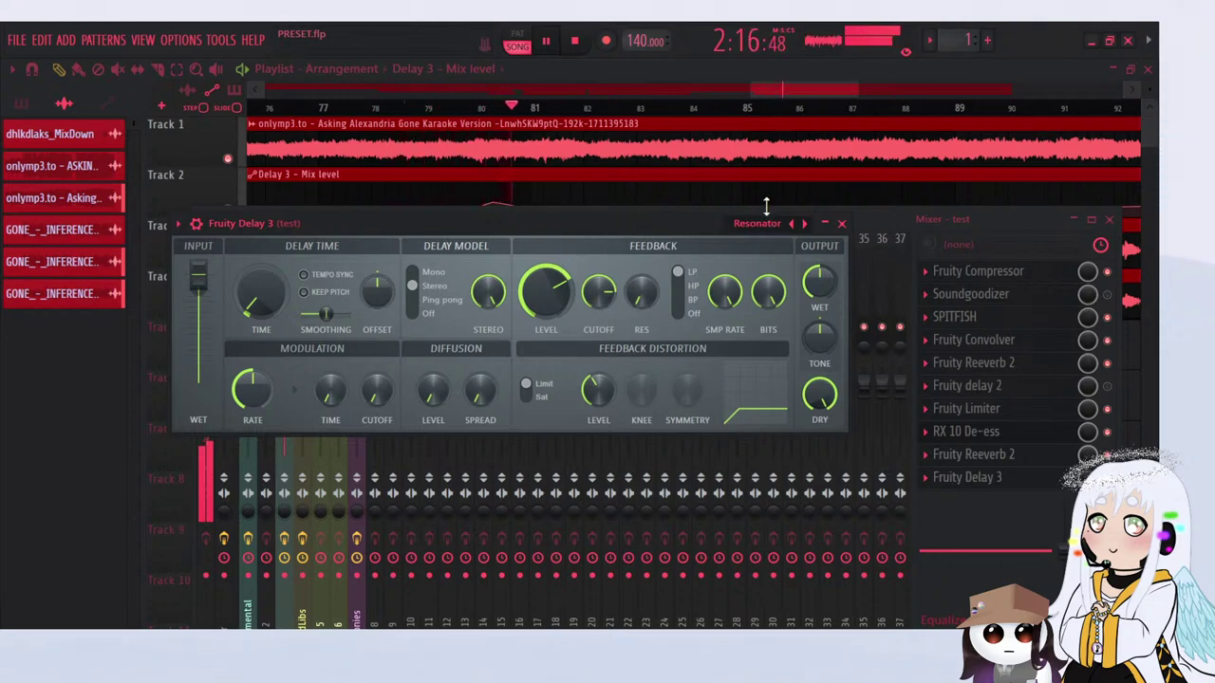
Step: Mute the karaoke track and adjust the delay mix peak just after bar 80 to 38% while replaying the section
{"action": "left_click", "coordinate": [228, 158]}
{"action": "left_click", "coordinate": [423, 106]}
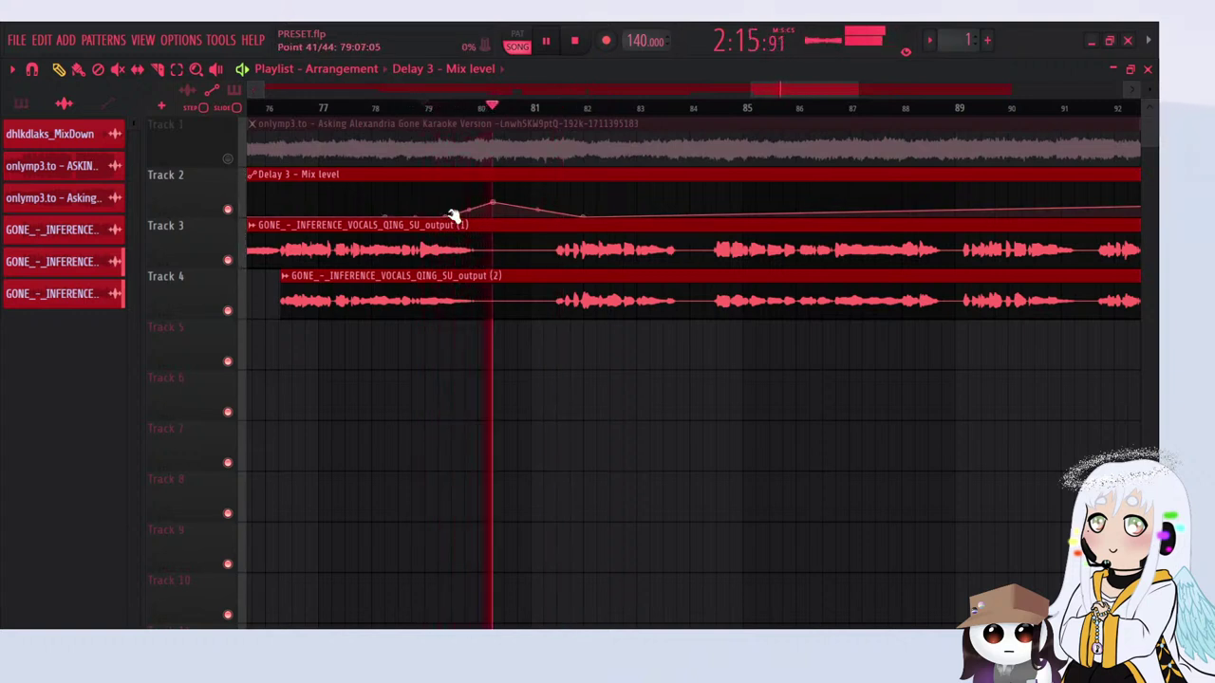
{"action": "mouse_move", "coordinate": [494, 203]}
{"action": "left_mouse_down"}
{"action": "mouse_move", "coordinate": [492, 182]}
{"action": "mouse_move", "coordinate": [496, 204]}
{"action": "left_mouse_up"}
{"action": "left_click", "coordinate": [454, 110]}
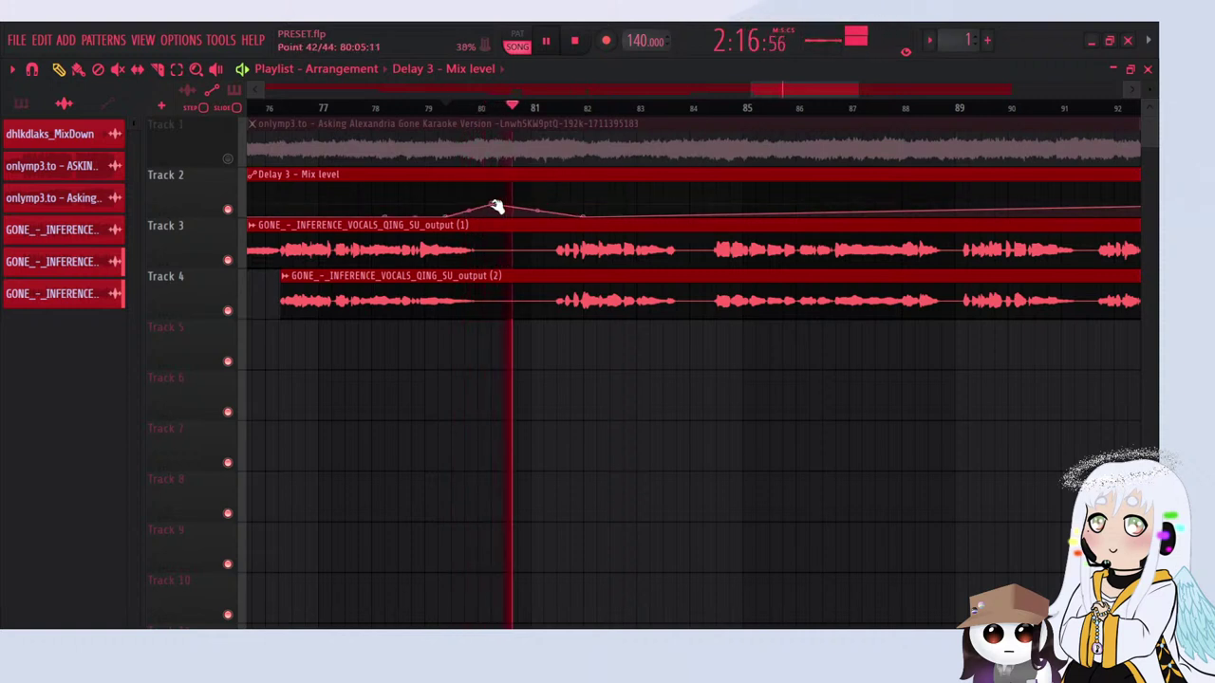
Step: Slice the track 3 and track 4 vocals near bar 80 and after bar 81, deleting the silent pieces between the cuts
{"action": "left_click", "coordinate": [158, 70]}
{"action": "scroll", "coordinate": [474, 312], "scroll_direction": "up", "scroll_amount": 3}
{"action": "left_click_drag", "start_coordinate": [504, 332], "coordinate": [537, 222]}
{"action": "left_click_drag", "start_coordinate": [670, 224], "coordinate": [669, 222]}
{"action": "left_click", "coordinate": [60, 70]}
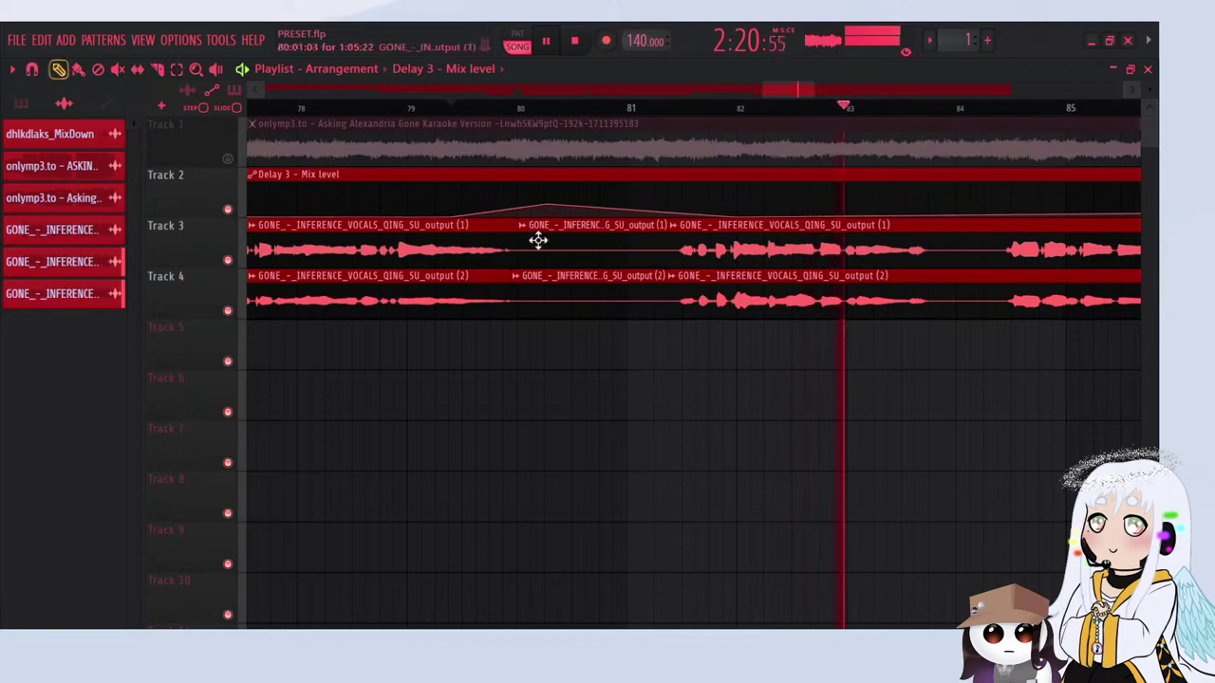
{"action": "right_click", "coordinate": [546, 246]}
{"action": "right_click", "coordinate": [567, 294]}
{"action": "scroll", "coordinate": [612, 414], "scroll_direction": "down", "scroll_amount": 3}
Step: Audition the Tape and Bandpass presets in Fruity Delay 3 on the vocals around bar 80
{"action": "key", "text": "space"}
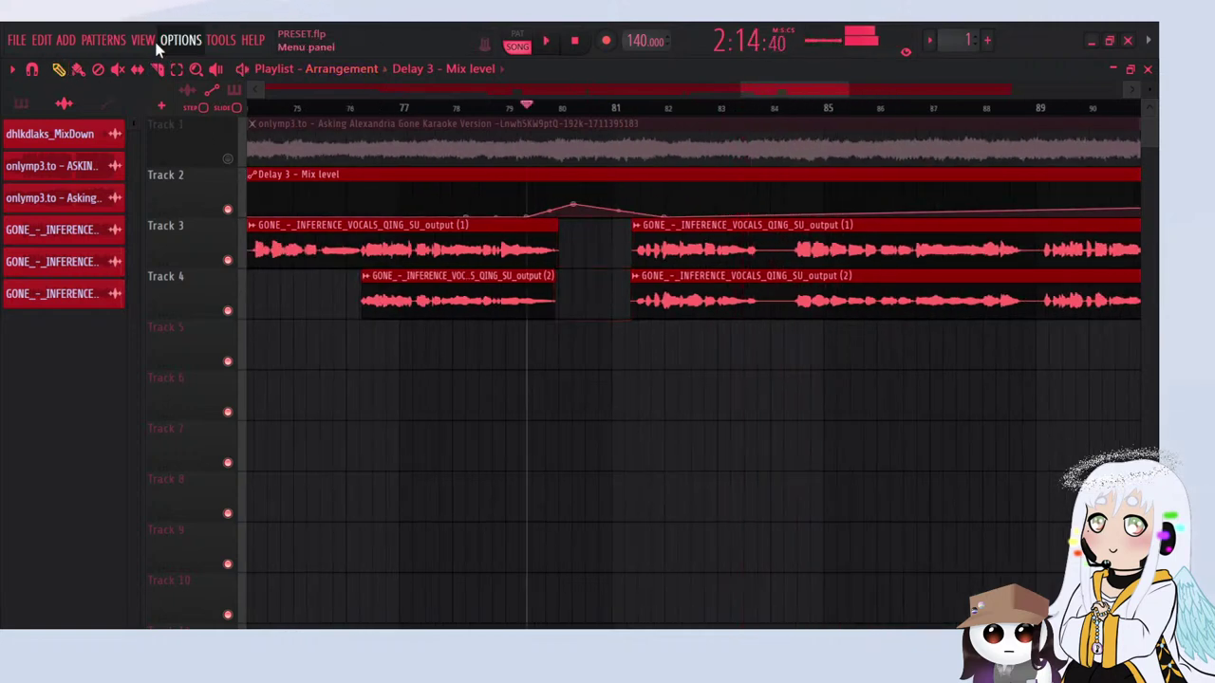
{"action": "key", "text": "F9"}
{"action": "key", "text": "space"}
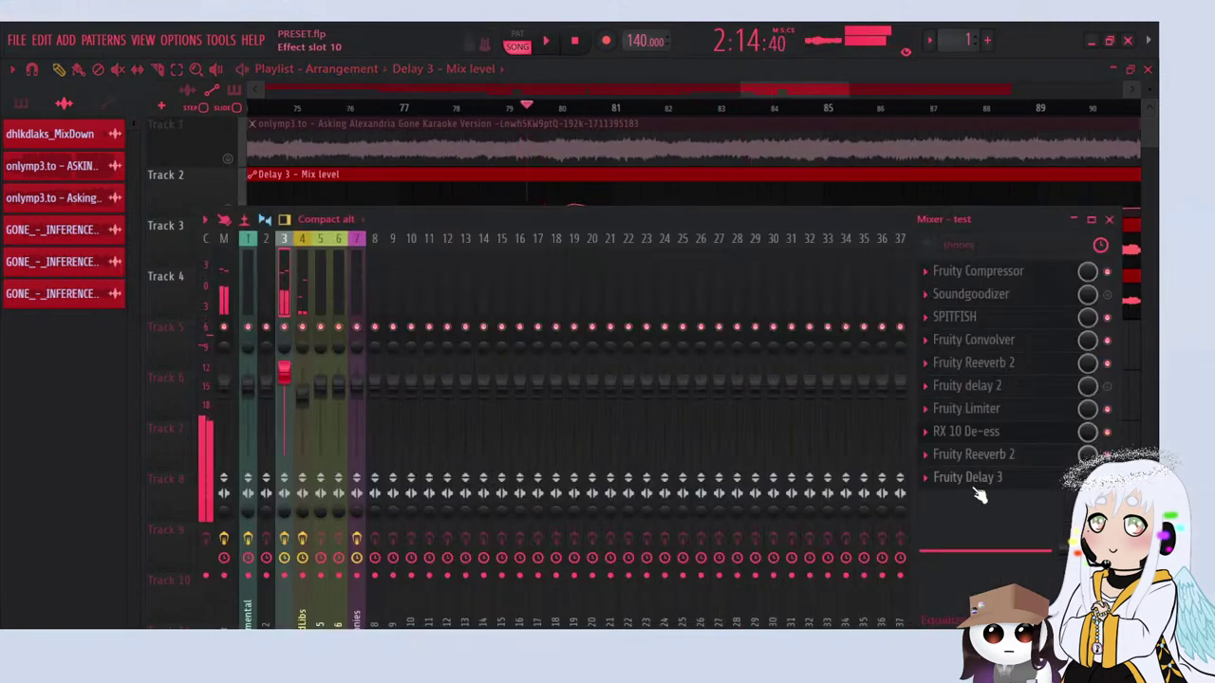
{"action": "left_click", "coordinate": [997, 479]}
{"action": "left_click", "coordinate": [805, 224]}
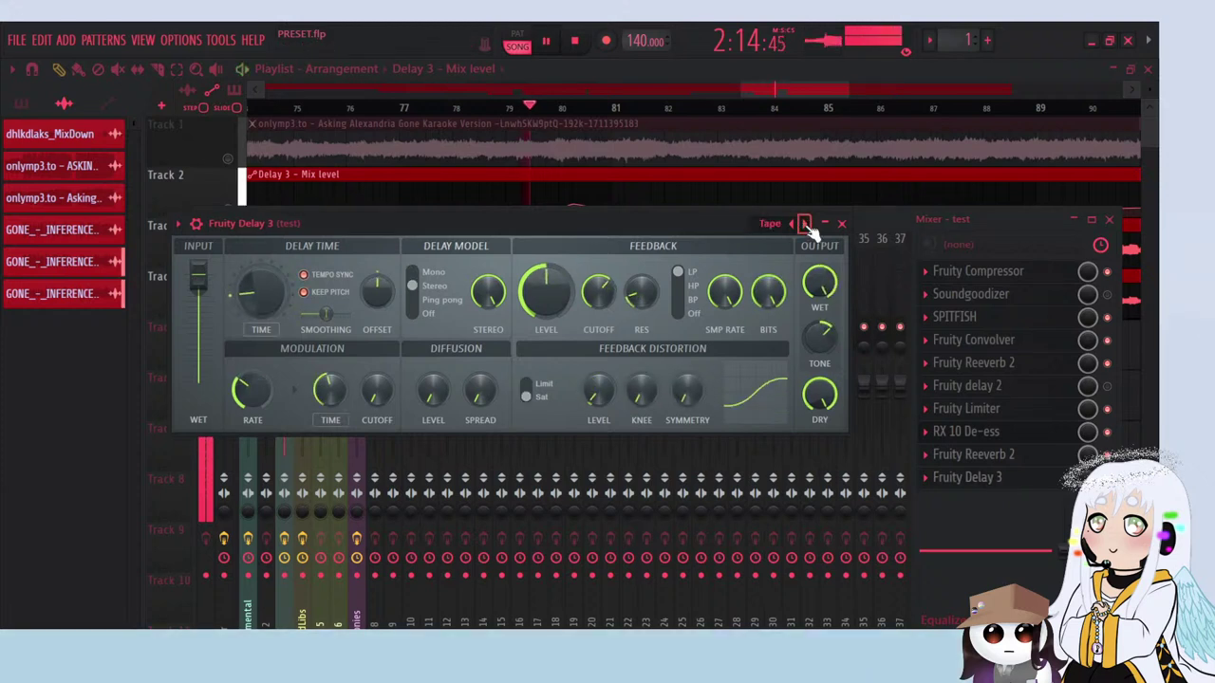
{"action": "key", "text": "space"}
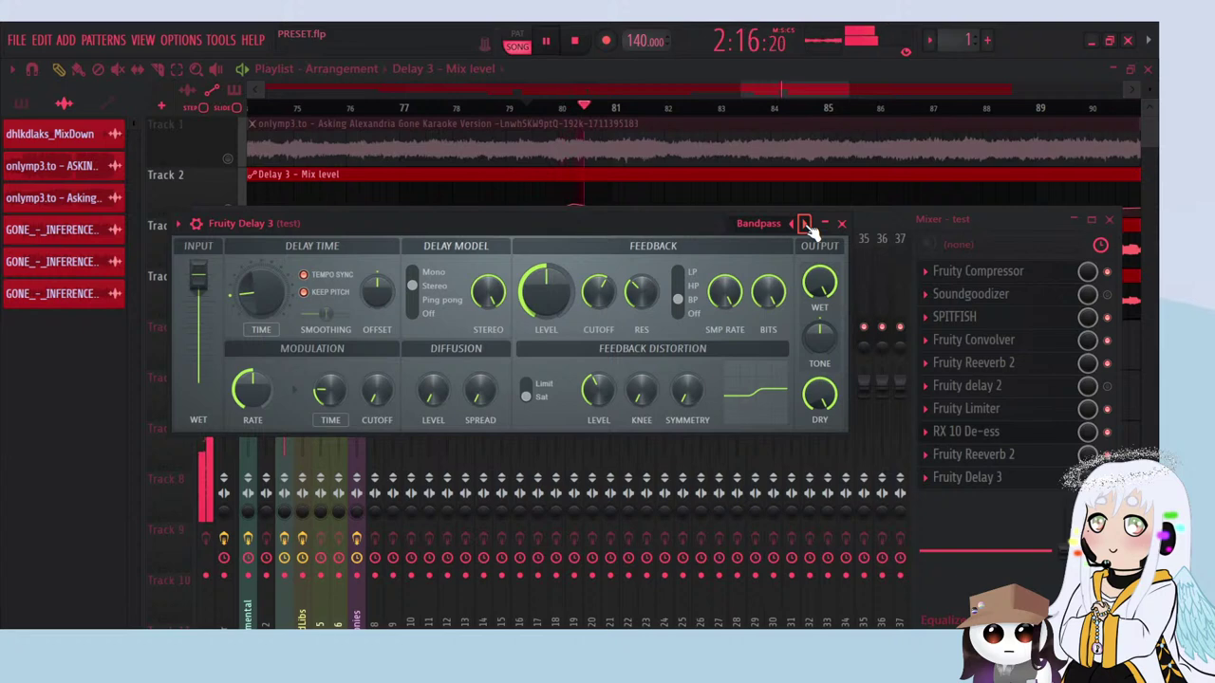
{"action": "key", "text": "space"}
{"action": "key", "text": "space"}
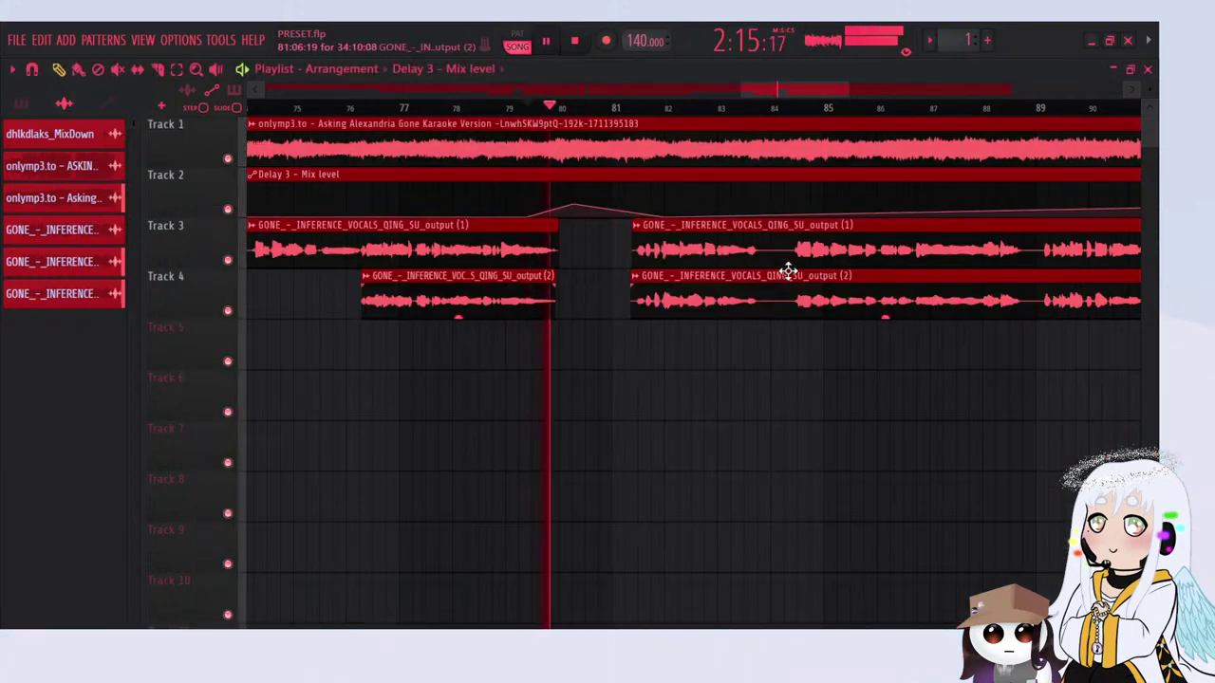
Step: Nudge the delay mix peak just after bar 80 and mute the karaoke track again
{"action": "mouse_move", "coordinate": [576, 206]}
{"action": "left_mouse_down"}
{"action": "mouse_move", "coordinate": [578, 195]}
{"action": "mouse_move", "coordinate": [576, 206]}
{"action": "left_mouse_up"}
{"action": "key", "text": "space"}
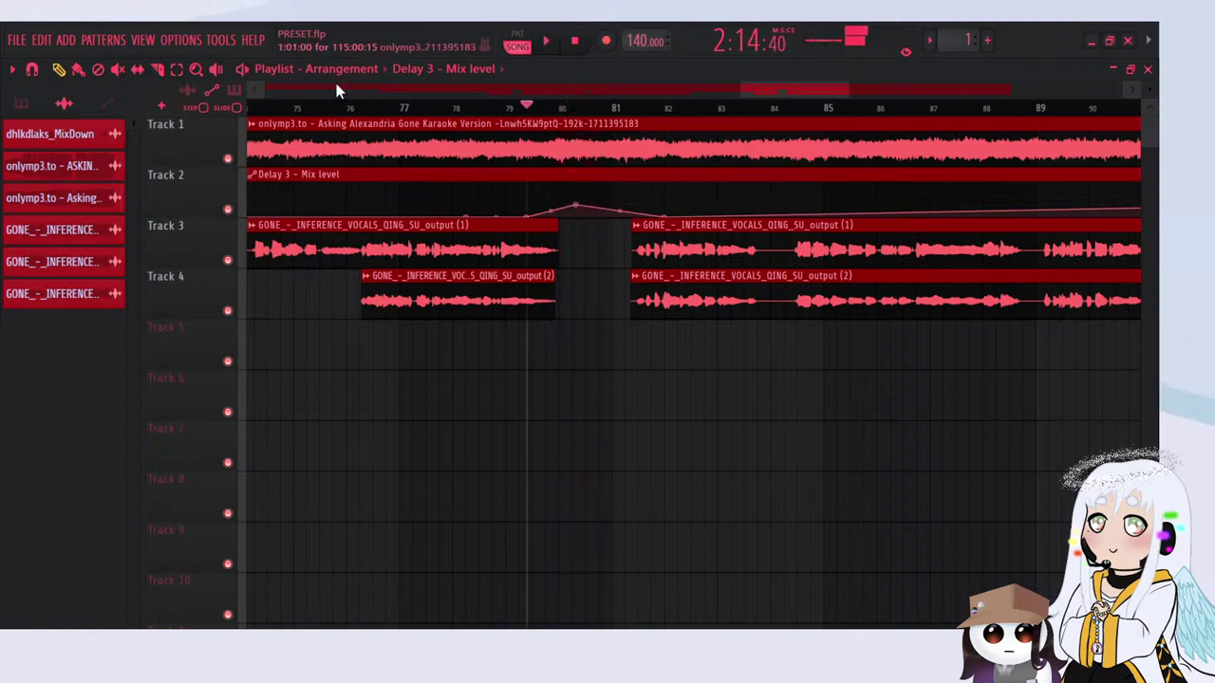
{"action": "left_click", "coordinate": [228, 159]}
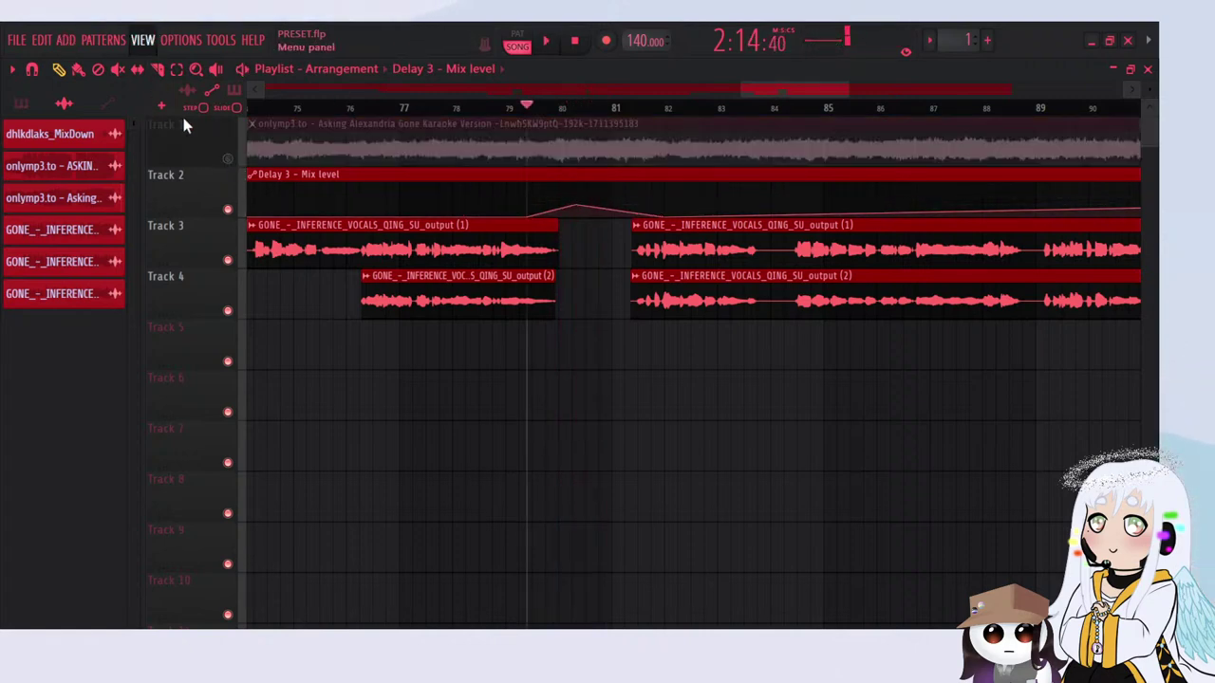
Step: Load the Diffused preset in Fruity Delay 3 and play the vocal ending near bar 80 through it
{"action": "key", "text": "F9"}
{"action": "left_click", "coordinate": [983, 486]}
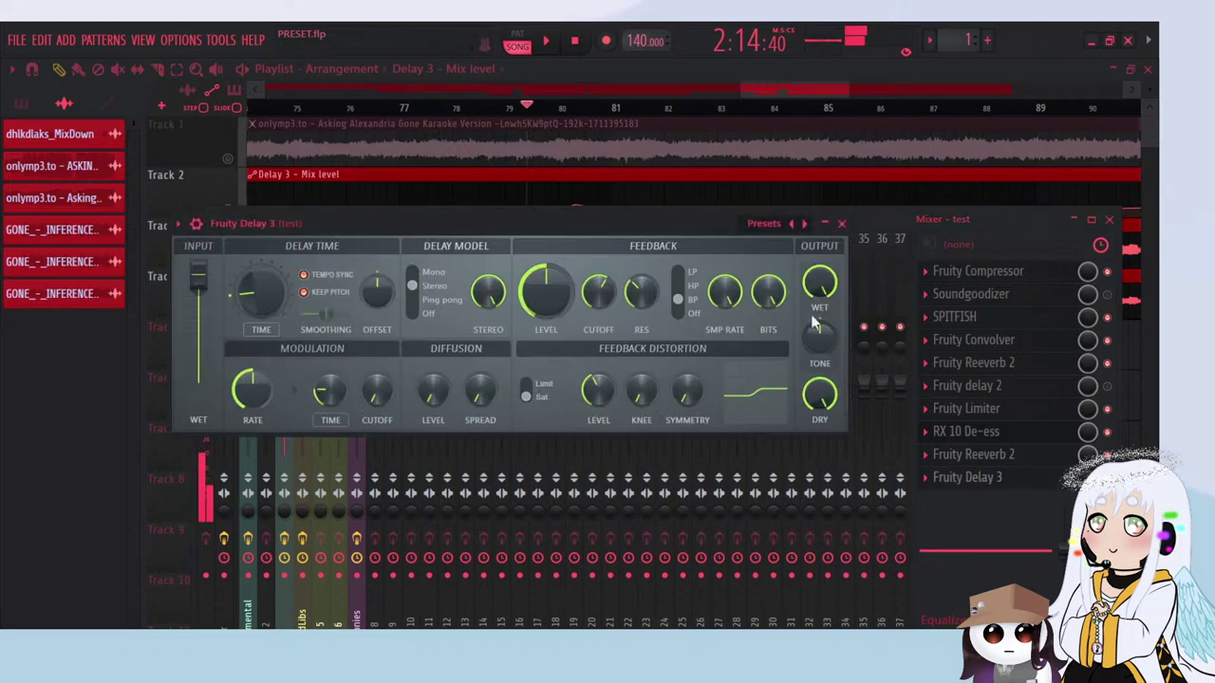
{"action": "left_click", "coordinate": [804, 224]}
{"action": "key", "text": "space"}
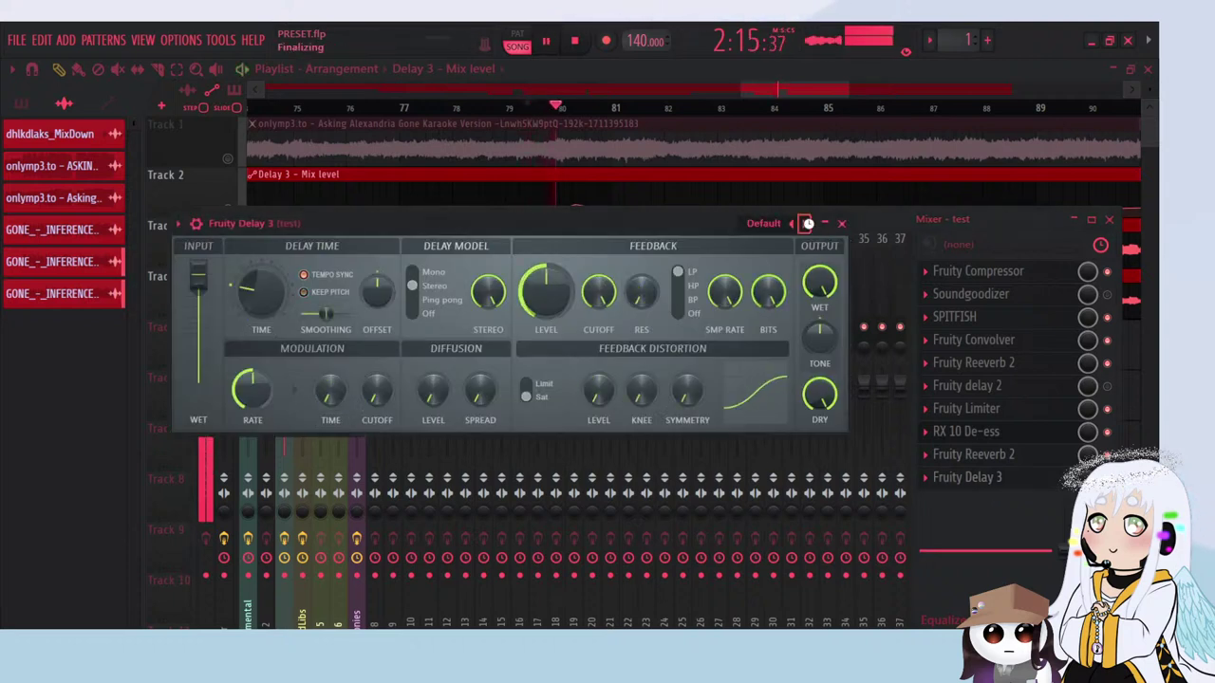
{"action": "left_click", "coordinate": [805, 223]}
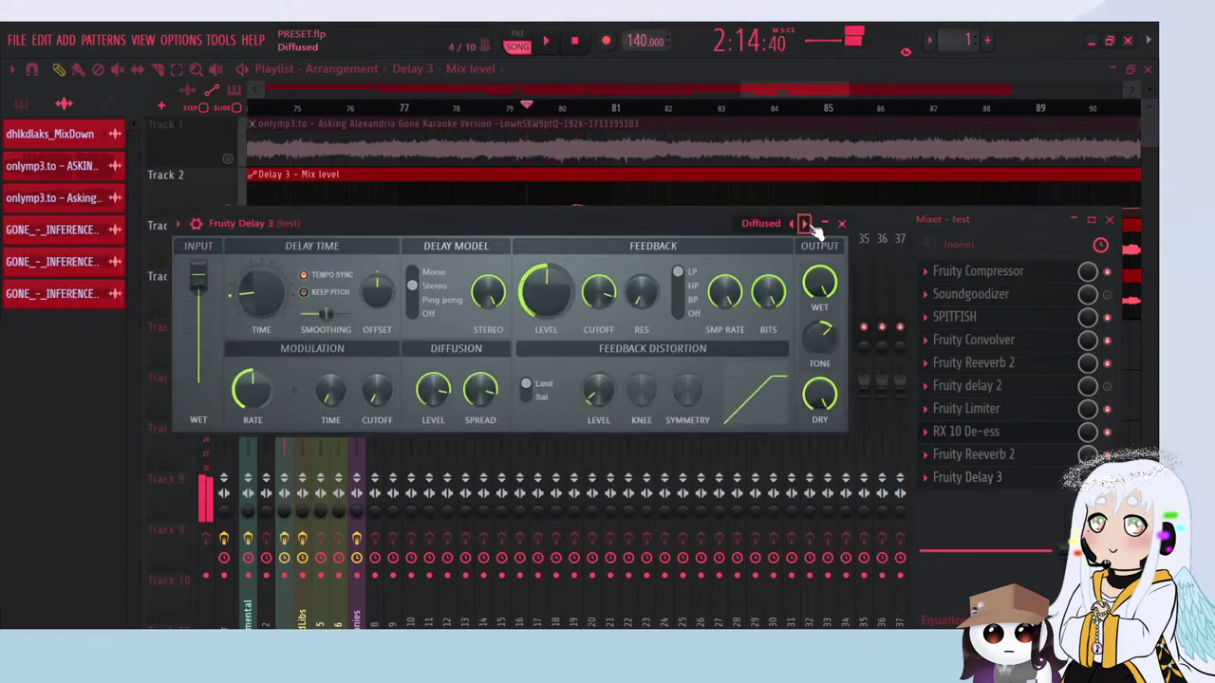
{"action": "key", "text": "space"}
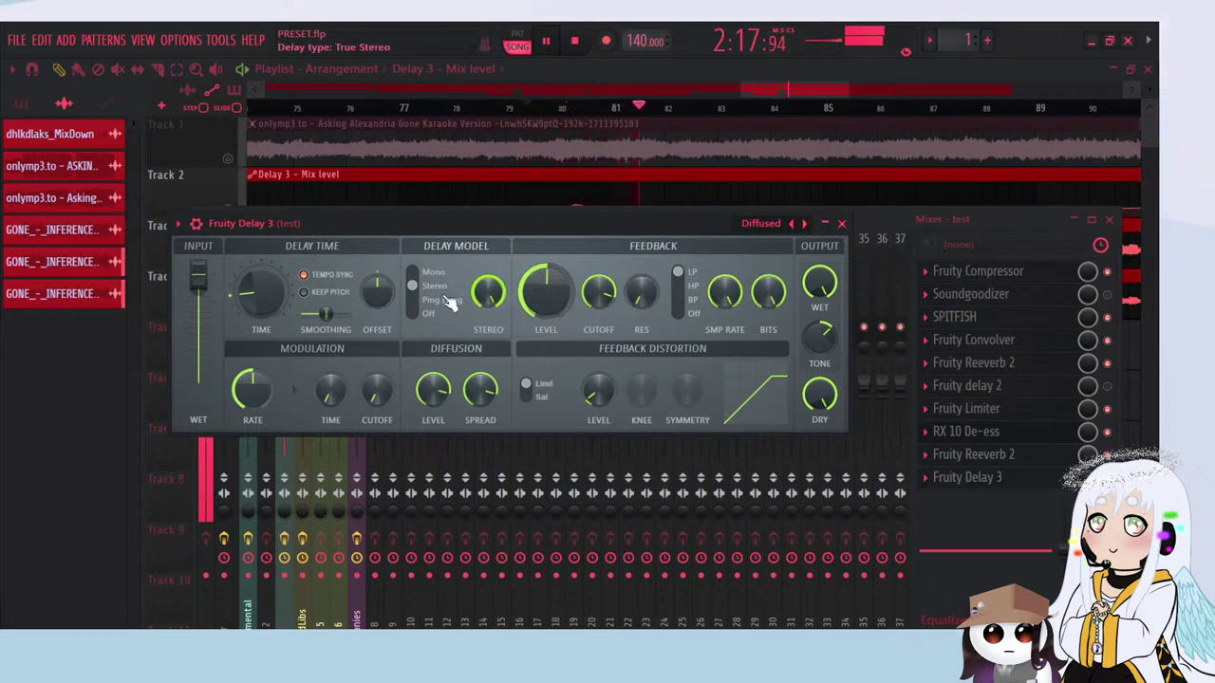
Step: Try longer and shorter delay times in Fruity Delay 3 and set the time back to its preset position
{"action": "left_click_drag", "start_coordinate": [271, 291], "coordinate": [270, 272]}
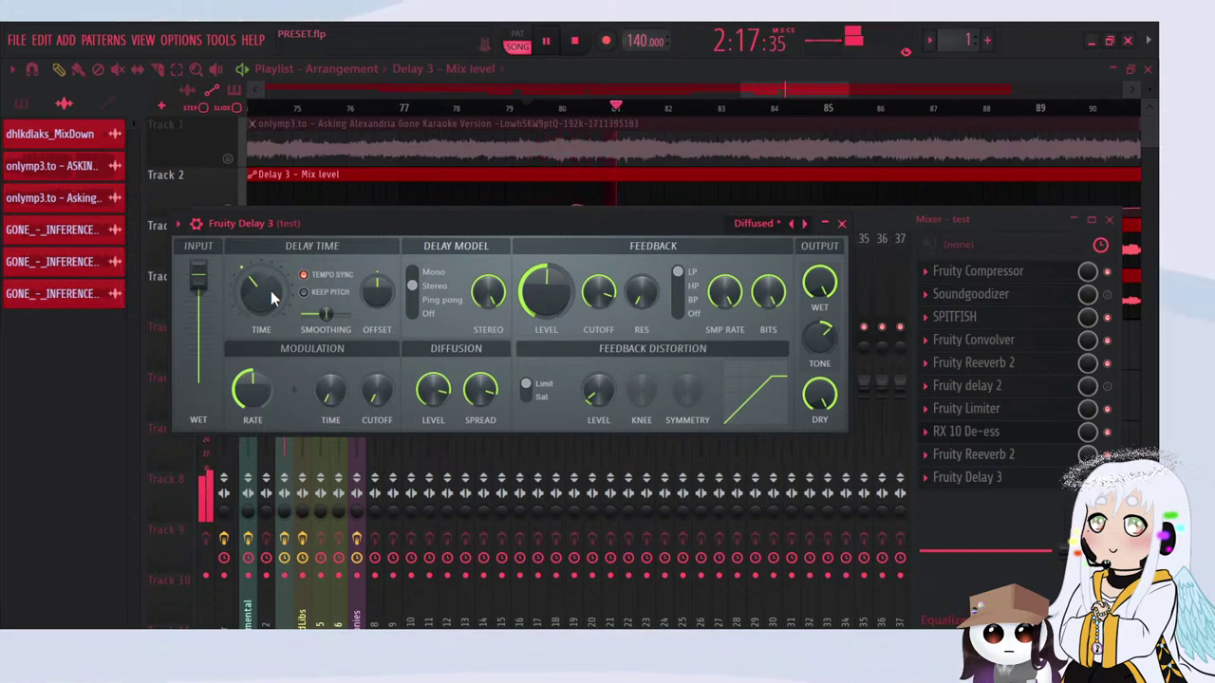
{"action": "key", "text": "space"}
{"action": "left_click_drag", "start_coordinate": [270, 289], "coordinate": [269, 315]}
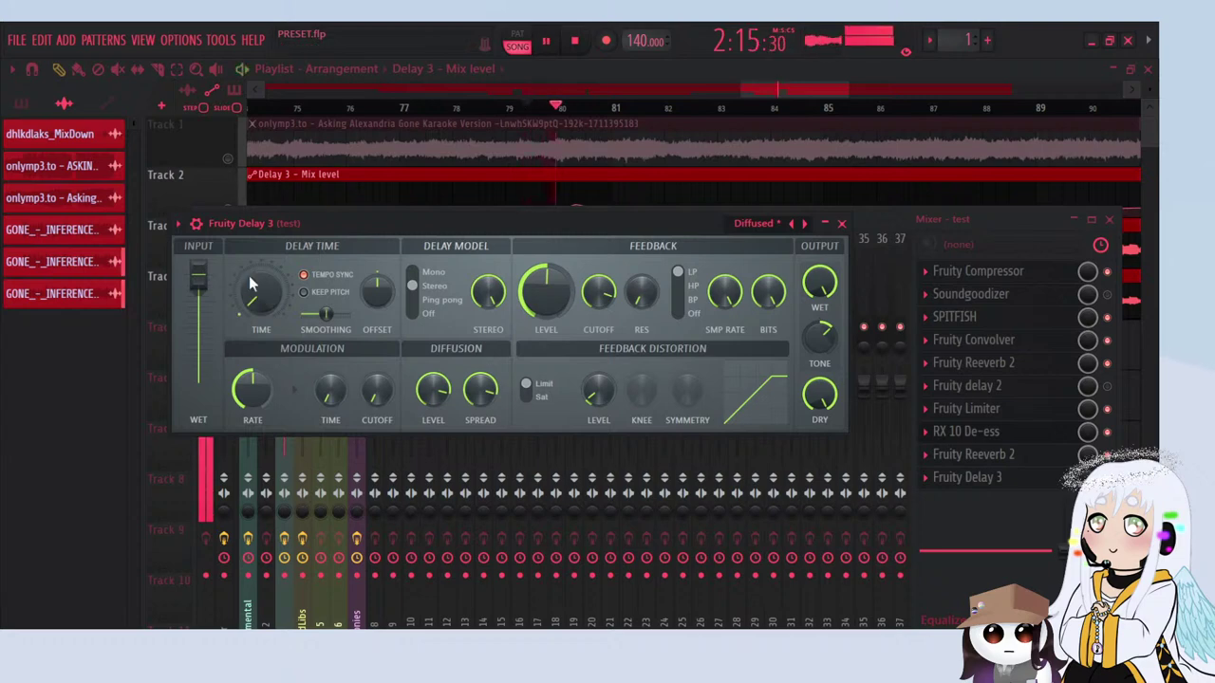
{"action": "key", "text": "space"}
{"action": "key", "text": "space"}
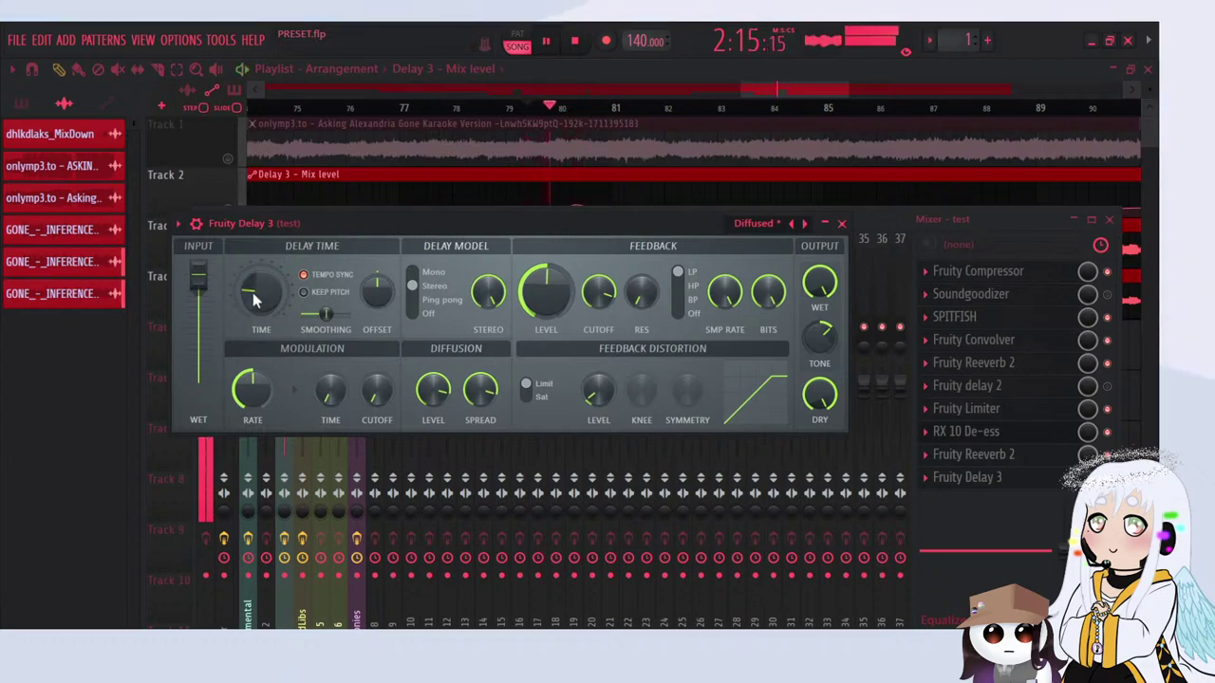
Step: Unmute the karaoke track and add a delay mix swell that starts at 83:08:10, peaks at bar 84 and returns to zero before bar 85
{"action": "left_click", "coordinate": [228, 158]}
{"action": "scroll", "coordinate": [460, 247], "scroll_direction": "down", "scroll_amount": 3}
{"action": "scroll", "coordinate": [703, 283], "scroll_direction": "up", "scroll_amount": 3}
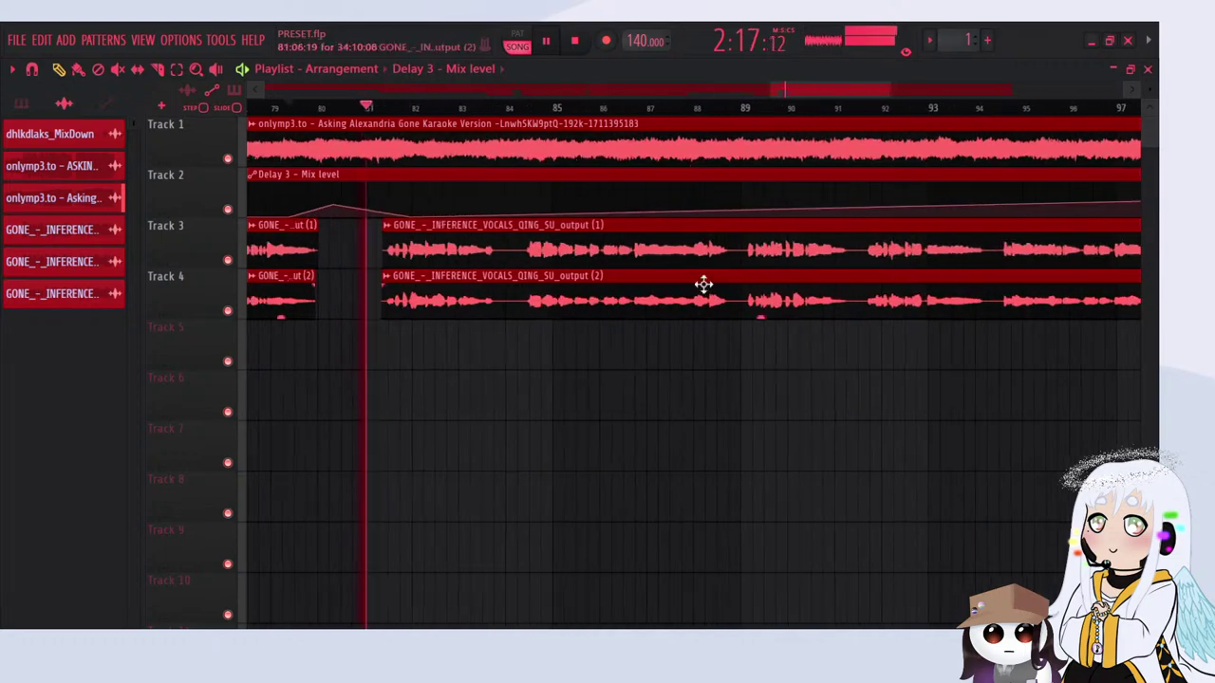
{"action": "scroll", "coordinate": [478, 190], "scroll_direction": "up", "scroll_amount": 2}
{"action": "scroll", "coordinate": [482, 193], "scroll_direction": "up", "scroll_amount": 2}
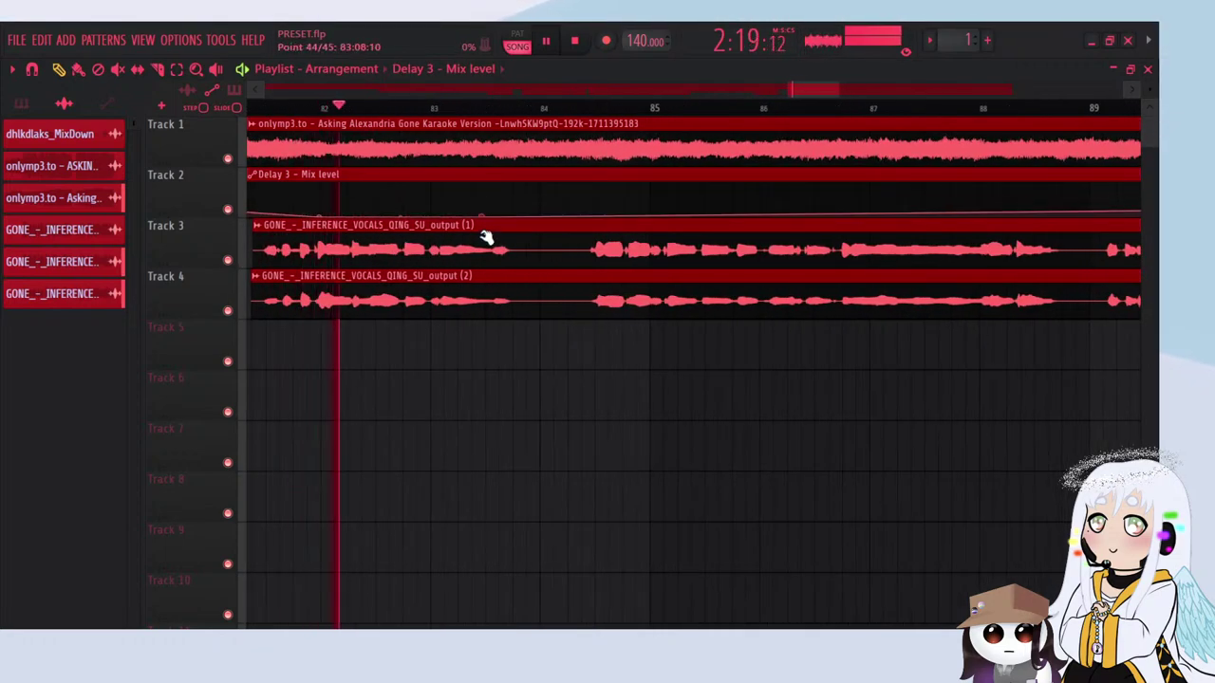
{"action": "left_click_drag", "start_coordinate": [543, 211], "coordinate": [544, 208]}
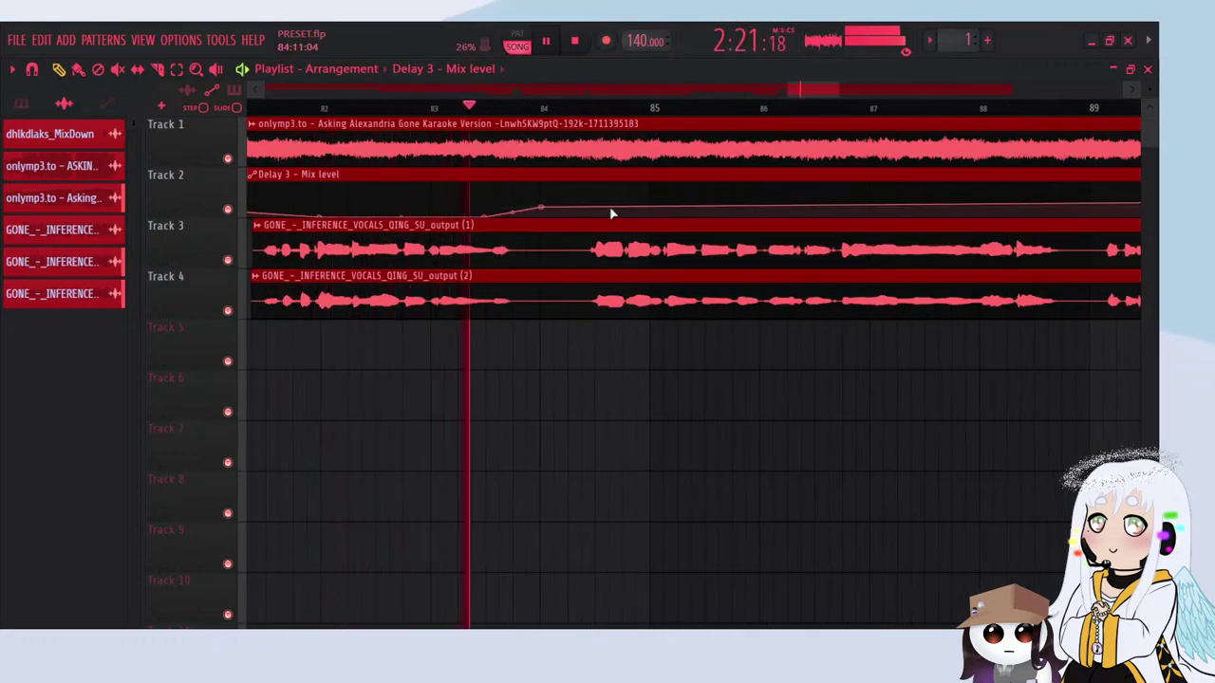
{"action": "right_click", "coordinate": [634, 212]}
{"action": "left_click_drag", "start_coordinate": [634, 212], "coordinate": [638, 249]}
{"action": "scroll", "coordinate": [422, 337], "scroll_direction": "down", "scroll_amount": 2}
Step: Add a delay mix swell that starts at 88:08:22, peaks just before bar 89 and returns to zero shortly after it
{"action": "scroll", "coordinate": [522, 344], "scroll_direction": "up", "scroll_amount": 3}
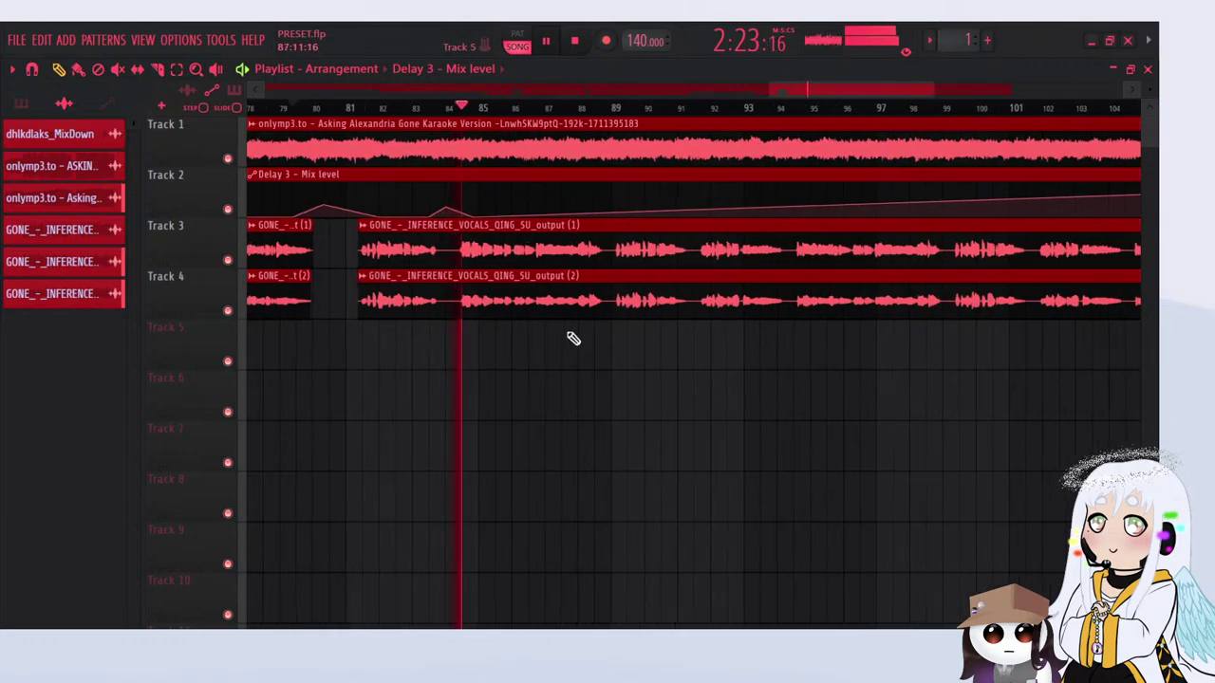
{"action": "scroll", "coordinate": [613, 221], "scroll_direction": "up", "scroll_amount": 1}
{"action": "right_click", "coordinate": [595, 220]}
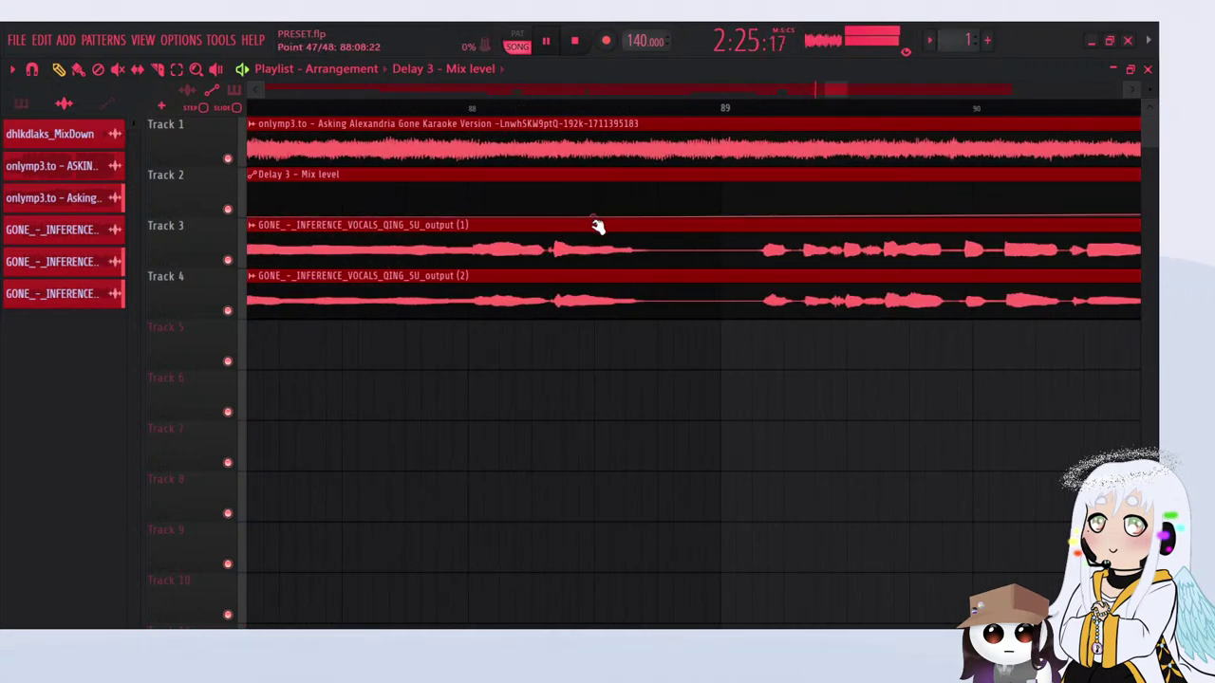
{"action": "right_click", "coordinate": [694, 195]}
{"action": "right_click", "coordinate": [730, 203]}
{"action": "left_click_drag", "start_coordinate": [730, 203], "coordinate": [795, 238]}
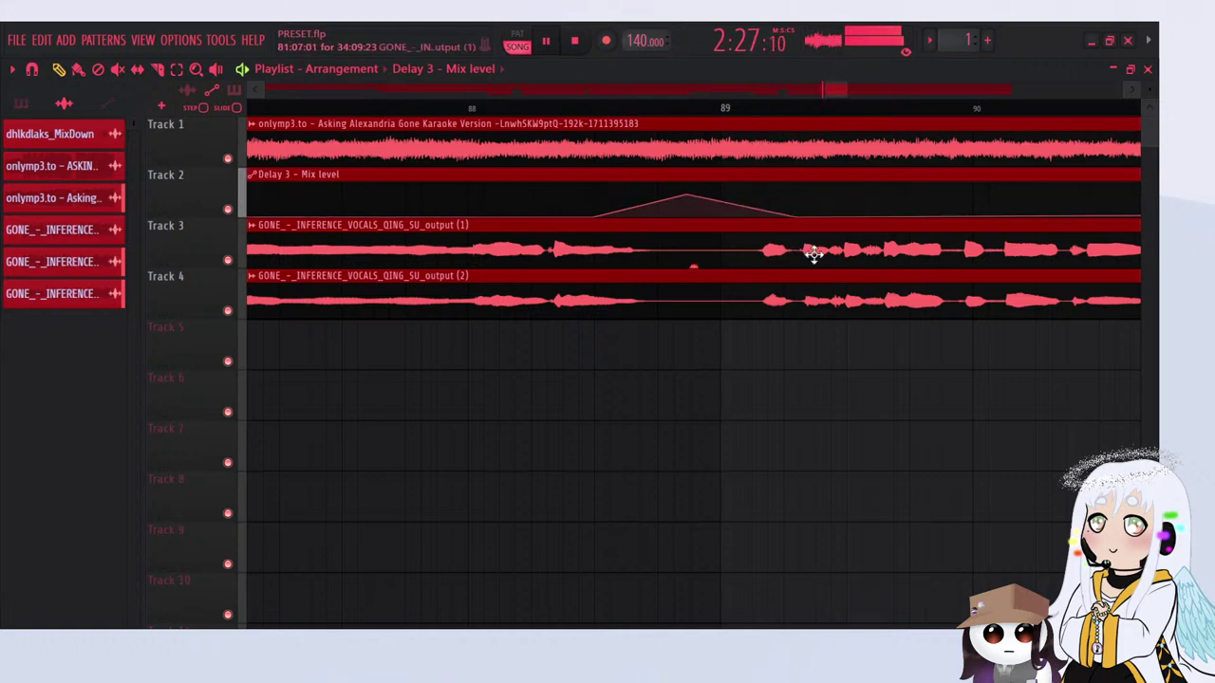
{"action": "scroll", "coordinate": [810, 252], "scroll_direction": "down", "scroll_amount": 2}
{"action": "scroll", "coordinate": [661, 281], "scroll_direction": "down", "scroll_amount": 2}
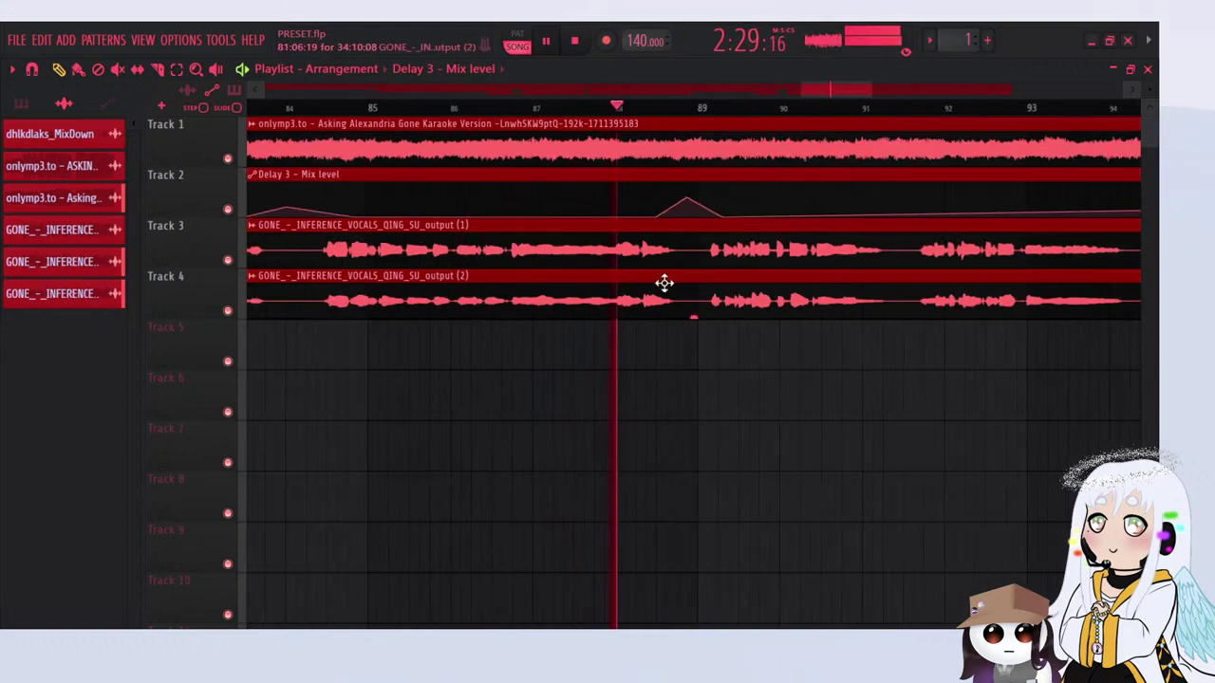
Step: Replay from before bar 85 and slice the track 3 and 4 vocals on both sides of the short phrase at bar 86
{"action": "left_click", "coordinate": [356, 108]}
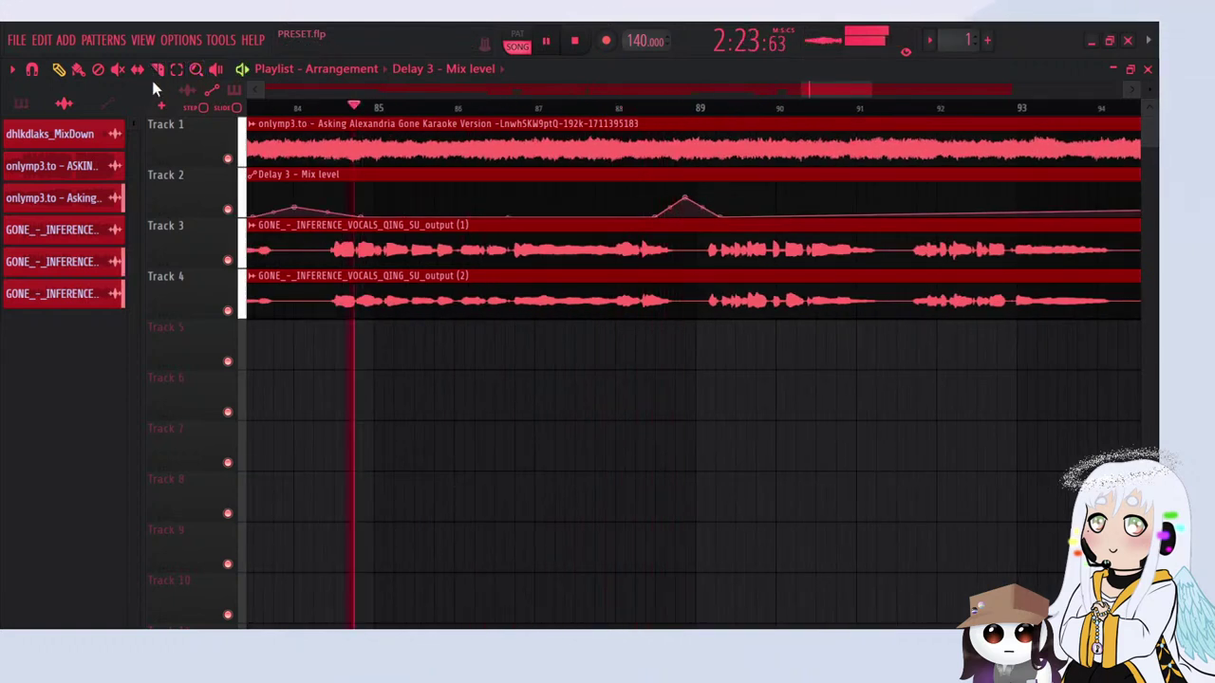
{"action": "scroll", "coordinate": [426, 257], "scroll_direction": "up", "scroll_amount": 3}
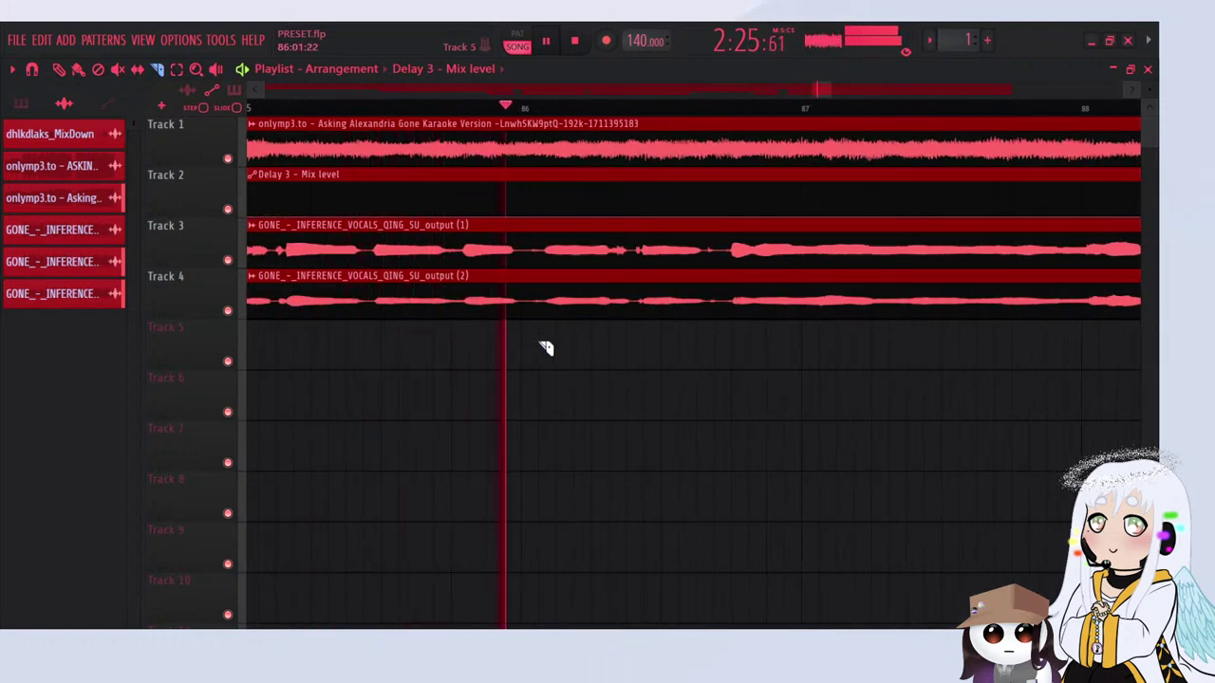
{"action": "left_click_drag", "start_coordinate": [532, 324], "coordinate": [515, 226]}
{"action": "left_click_drag", "start_coordinate": [630, 329], "coordinate": [636, 225]}
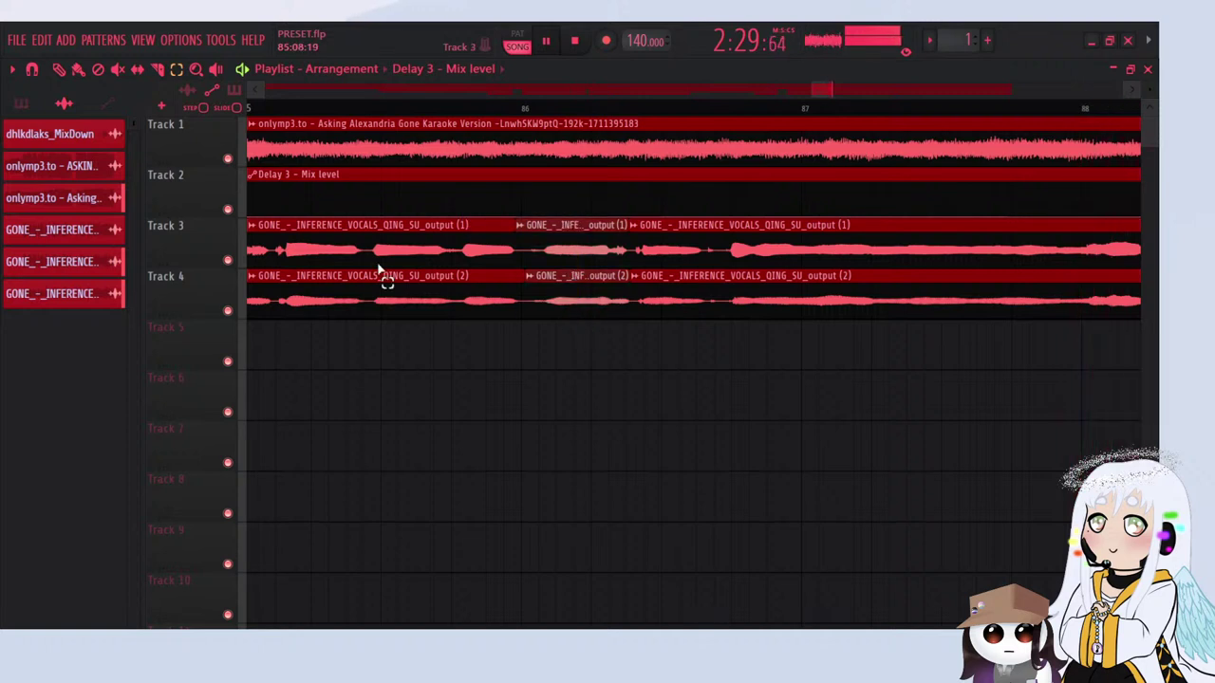
Step: Shift the isolated phrase at bar 86 slightly later on tracks 3 and 4 and replay it to check the timing
{"action": "left_click", "coordinate": [383, 108]}
{"action": "scroll", "coordinate": [442, 235], "scroll_direction": "up", "scroll_amount": 3}
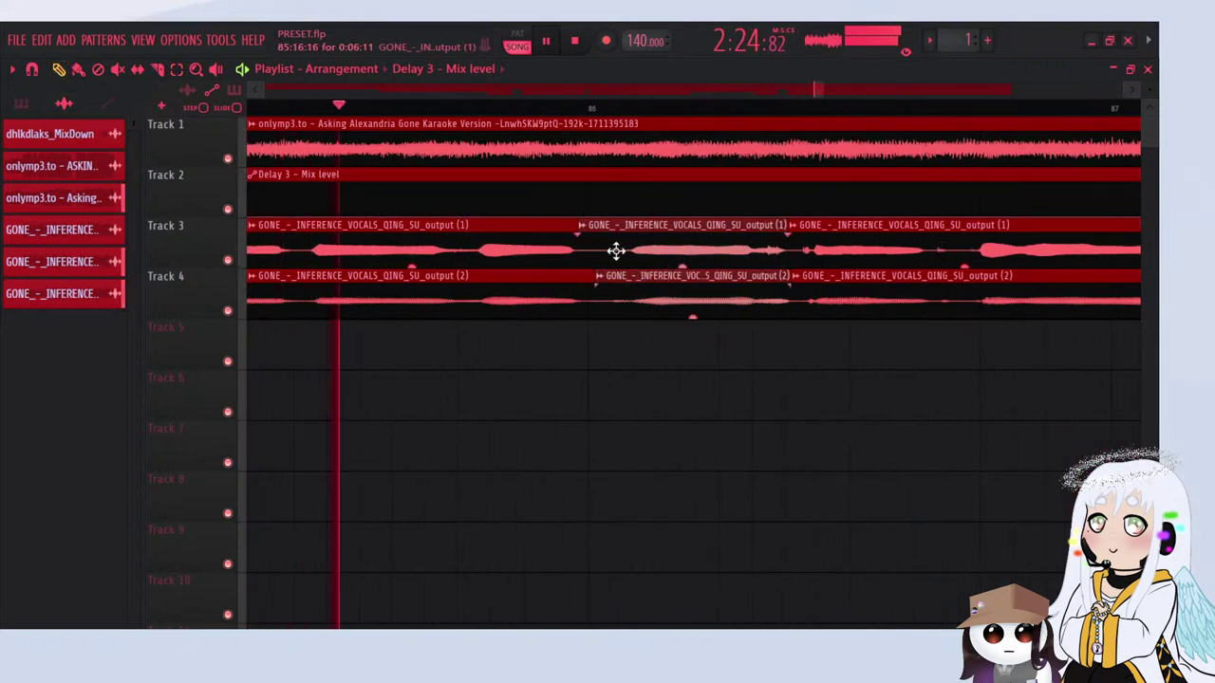
{"action": "left_click_drag", "start_coordinate": [616, 253], "coordinate": [622, 254]}
{"action": "left_click_drag", "start_coordinate": [667, 304], "coordinate": [673, 301]}
{"action": "key", "text": "space"}
{"action": "key", "text": "space"}
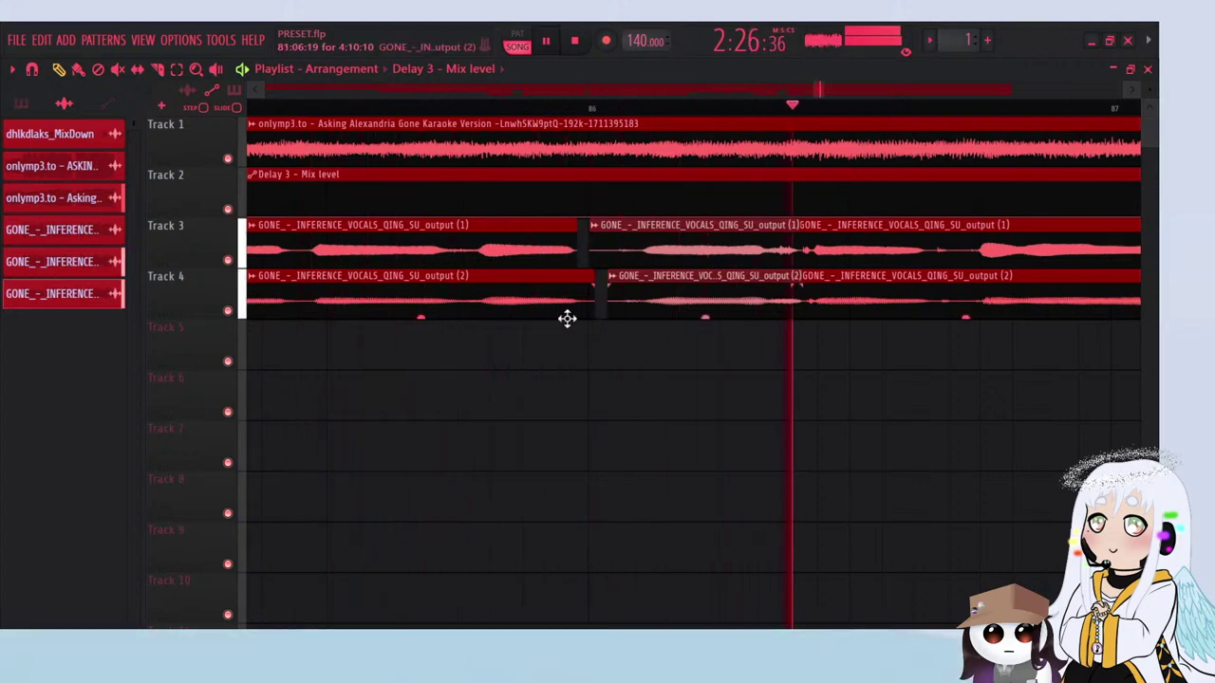
Step: Add a delay mix swell that peaks at 91:07:04 and returns to zero before bar 92
{"action": "scroll", "coordinate": [328, 380], "scroll_direction": "down", "scroll_amount": 4}
{"action": "scroll", "coordinate": [317, 383], "scroll_direction": "down", "scroll_amount": 4}
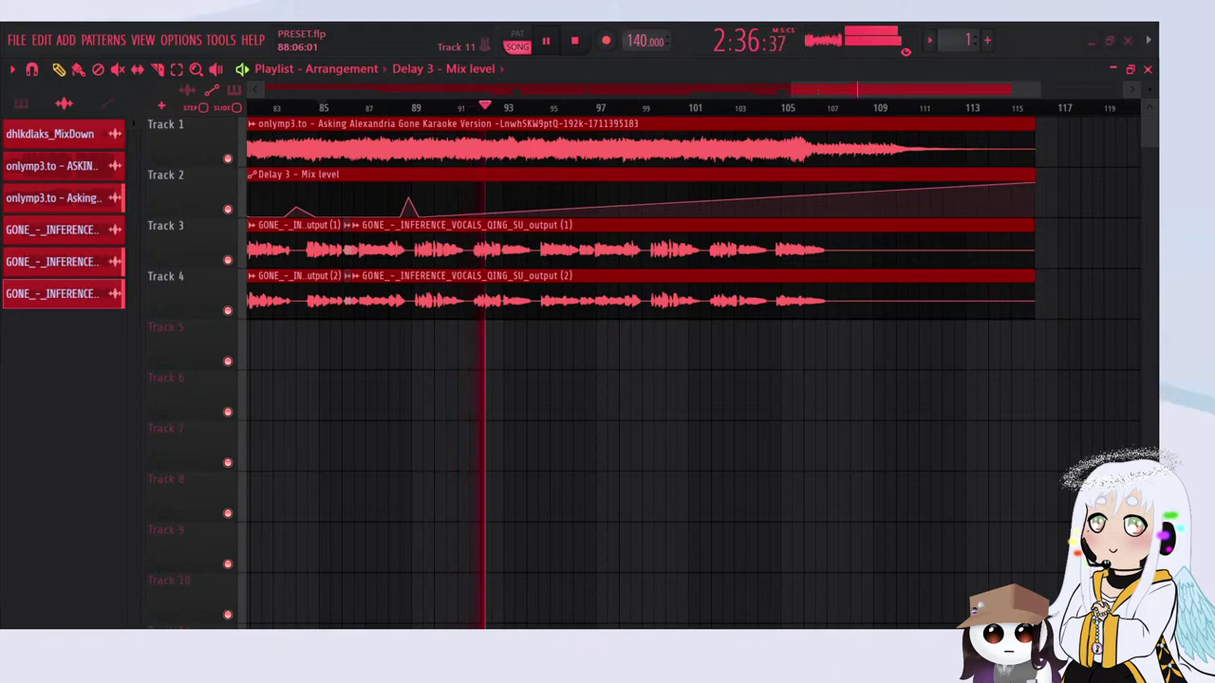
{"action": "scroll", "coordinate": [432, 209], "scroll_direction": "up", "scroll_amount": 2}
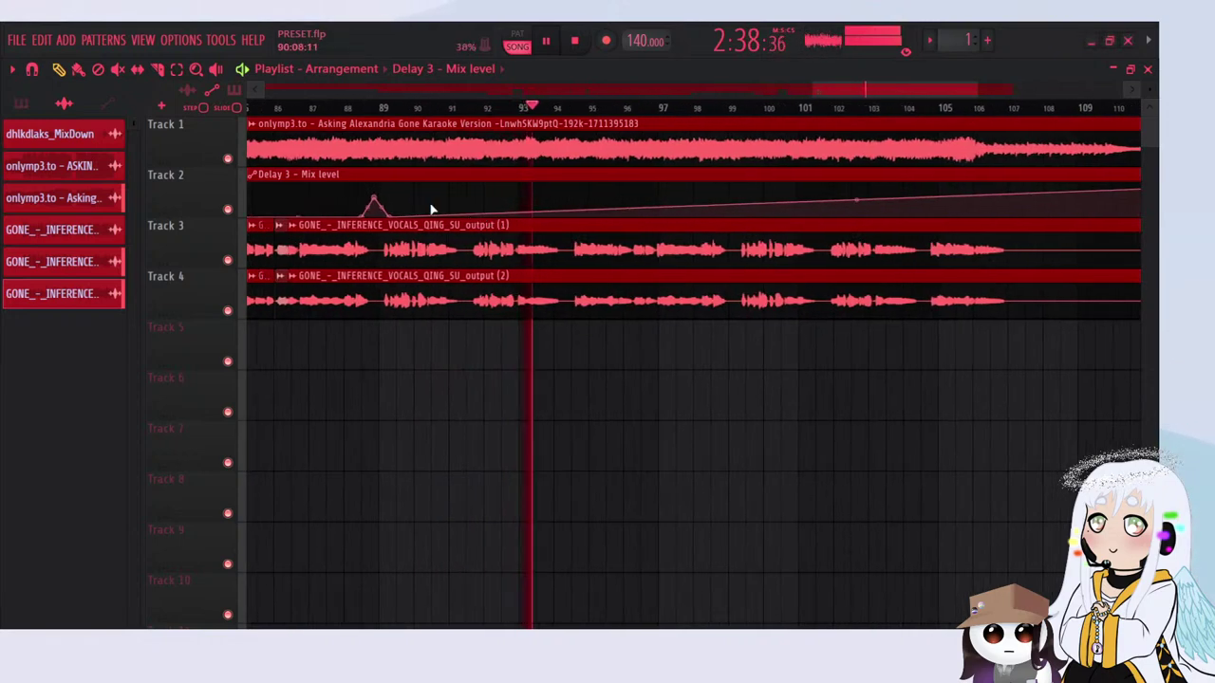
{"action": "scroll", "coordinate": [441, 213], "scroll_direction": "up", "scroll_amount": 6}
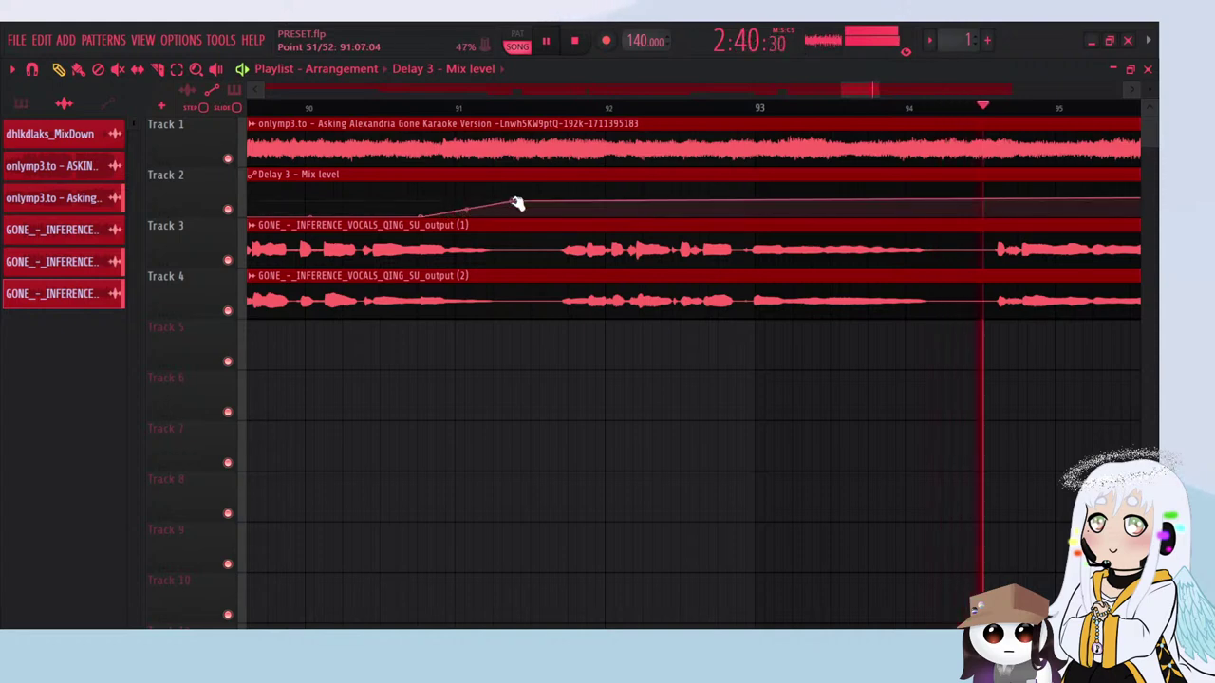
{"action": "right_click", "coordinate": [582, 216]}
Step: Add a delay mix swell that starts at 93:15:03, peaks shortly after bar 94 and returns to zero at about bar 95
{"action": "scroll", "coordinate": [512, 228], "scroll_direction": "right", "scroll_amount": 3}
{"action": "right_click", "coordinate": [629, 218]}
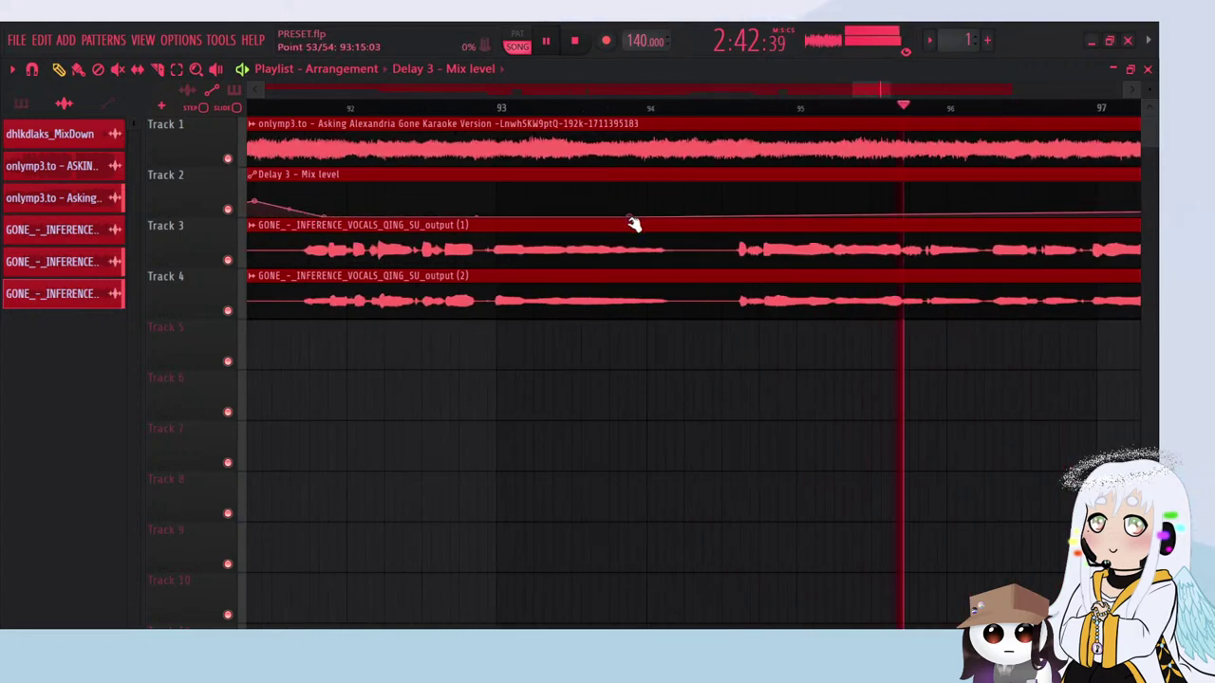
{"action": "left_click_drag", "start_coordinate": [633, 225], "coordinate": [705, 209]}
{"action": "scroll", "coordinate": [716, 316], "scroll_direction": "down", "scroll_amount": 3}
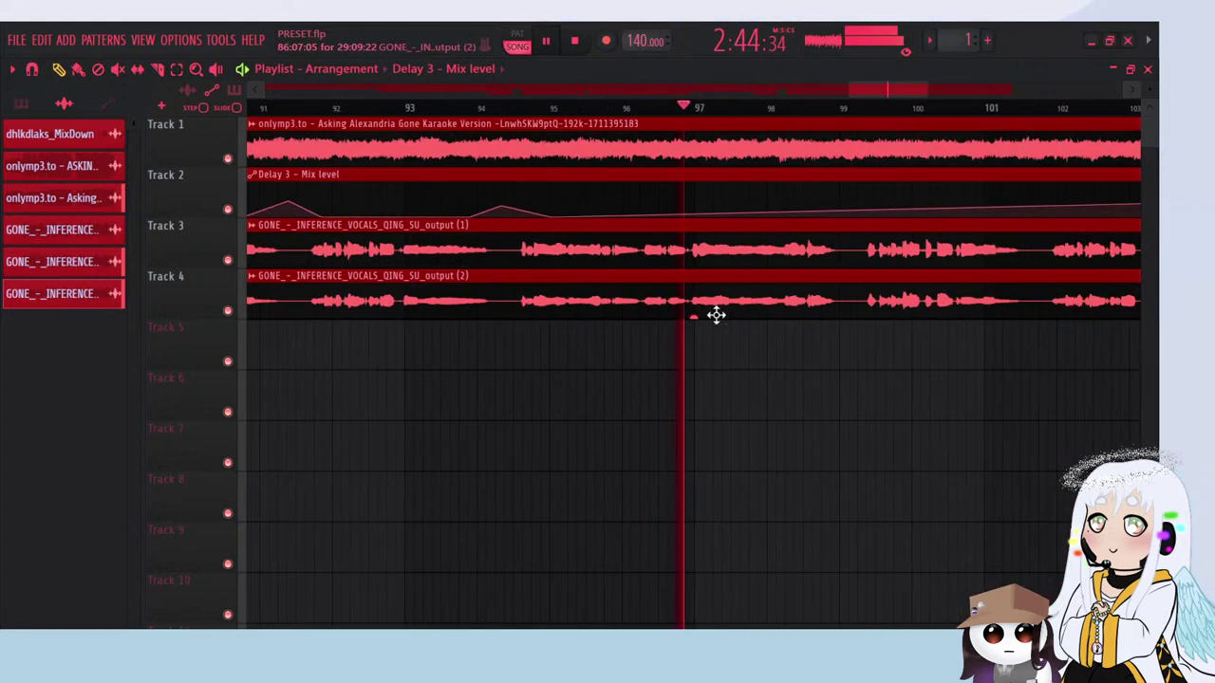
Step: Add a delay mix swell that starts midway through bar 98, peaks at 99:03:17 and returns to zero at about bar 100
{"action": "scroll", "coordinate": [723, 312], "scroll_direction": "right", "scroll_amount": 3}
{"action": "scroll", "coordinate": [725, 307], "scroll_direction": "up", "scroll_amount": 3}
{"action": "right_click", "coordinate": [544, 216]}
{"action": "right_click", "coordinate": [636, 205]}
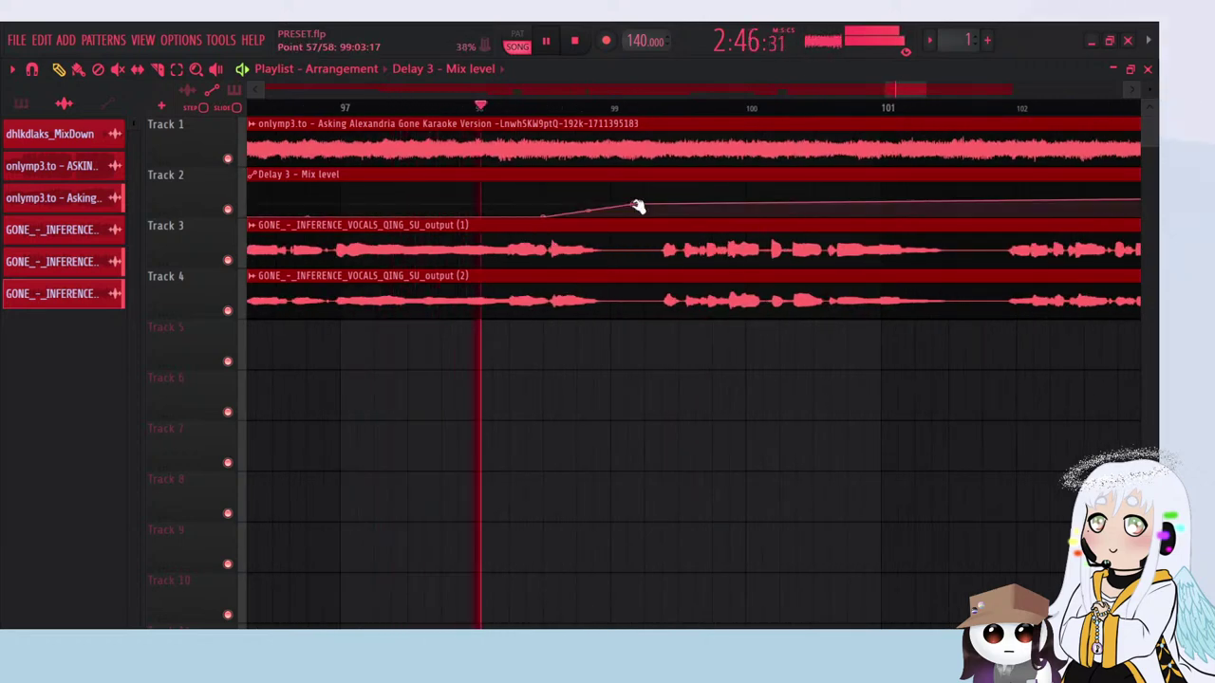
{"action": "right_click", "coordinate": [755, 216]}
Step: Add two delay mix swells, peaking midway through bar 101 and in bar 104, each returning to zero about a bar after its peak
{"action": "scroll", "coordinate": [344, 295], "scroll_direction": "down", "scroll_amount": 3}
{"action": "scroll", "coordinate": [345, 295], "scroll_direction": "right", "scroll_amount": 3}
{"action": "scroll", "coordinate": [518, 289], "scroll_direction": "up", "scroll_amount": 3}
{"action": "right_click", "coordinate": [645, 216]}
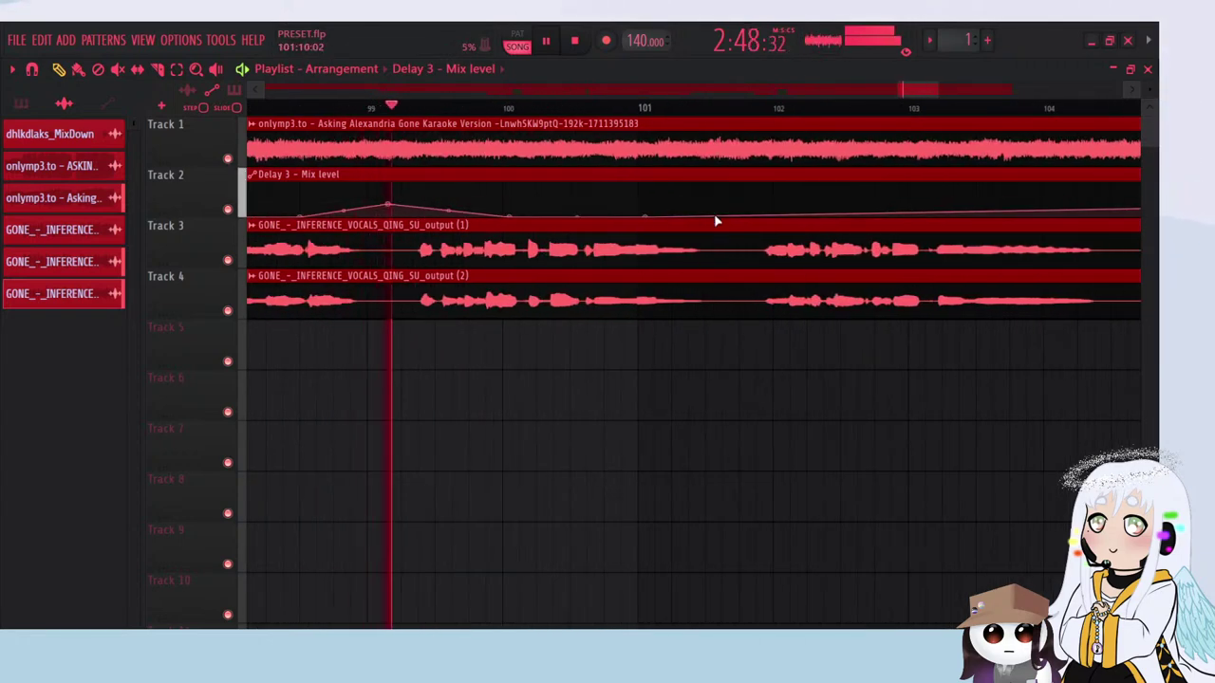
{"action": "mouse_move", "coordinate": [716, 221]}
{"action": "left_mouse_down"}
{"action": "mouse_move", "coordinate": [724, 200]}
{"action": "mouse_move", "coordinate": [662, 200]}
{"action": "mouse_move", "coordinate": [726, 200]}
{"action": "mouse_move", "coordinate": [714, 207]}
{"action": "left_mouse_up"}
{"action": "scroll", "coordinate": [673, 269], "scroll_direction": "down", "scroll_amount": 2}
{"action": "scroll", "coordinate": [673, 268], "scroll_direction": "up", "scroll_amount": 1}
{"action": "right_click", "coordinate": [816, 217]}
{"action": "scroll", "coordinate": [461, 266], "scroll_direction": "down", "scroll_amount": 3}
{"action": "scroll", "coordinate": [654, 256], "scroll_direction": "up", "scroll_amount": 2}
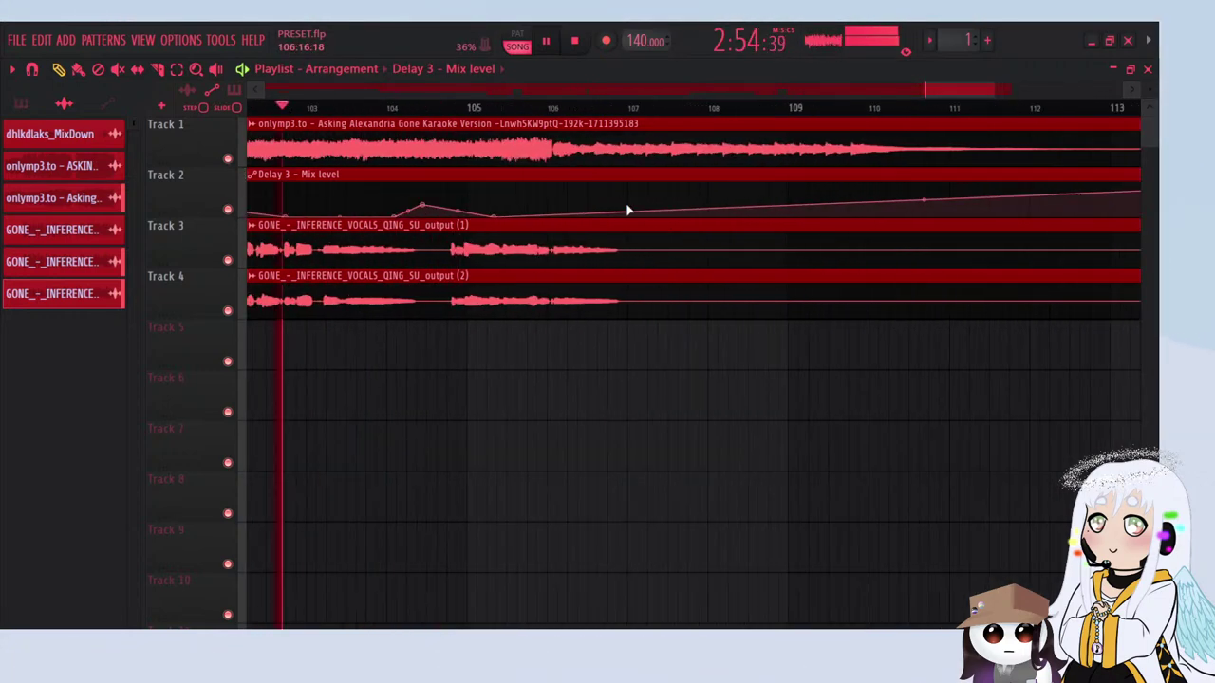
Step: Add a delay mix swell that peaks in bar 107, returns to zero before bar 111 and stays at zero to the clip's end
{"action": "right_click", "coordinate": [597, 217]}
{"action": "right_click", "coordinate": [665, 200]}
{"action": "left_click_drag", "start_coordinate": [923, 199], "coordinate": [928, 218]}
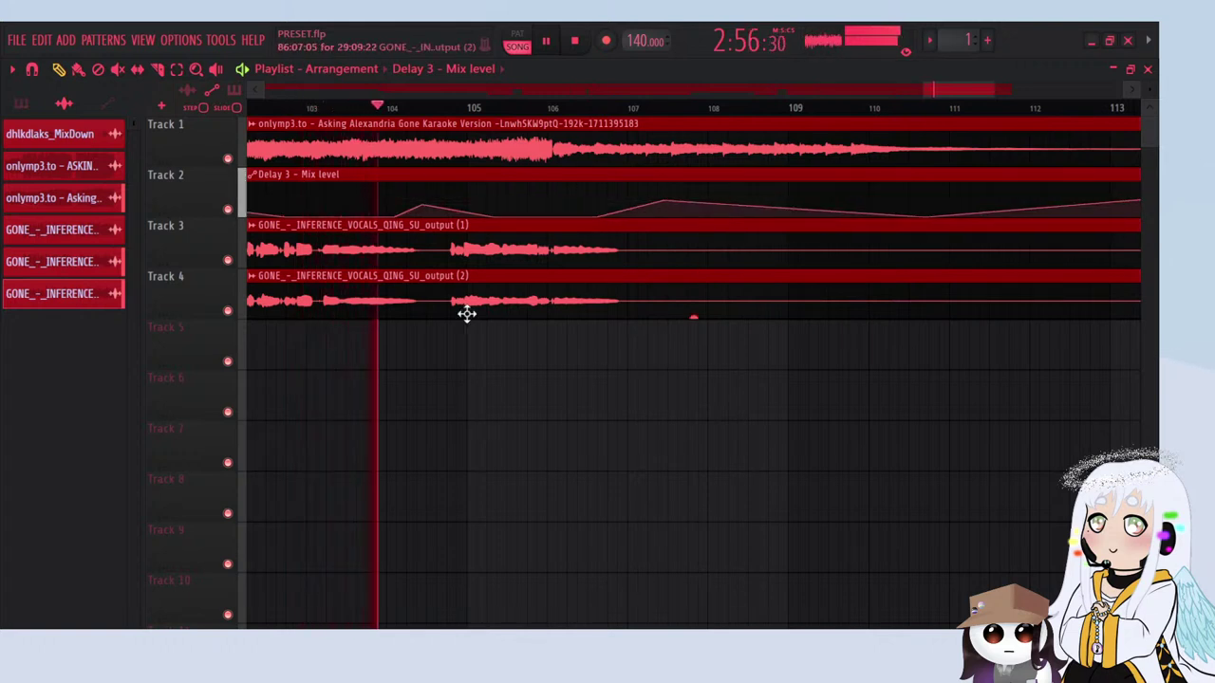
{"action": "scroll", "coordinate": [467, 314], "scroll_direction": "down", "scroll_amount": 2}
{"action": "left_click_drag", "start_coordinate": [784, 201], "coordinate": [789, 369]}
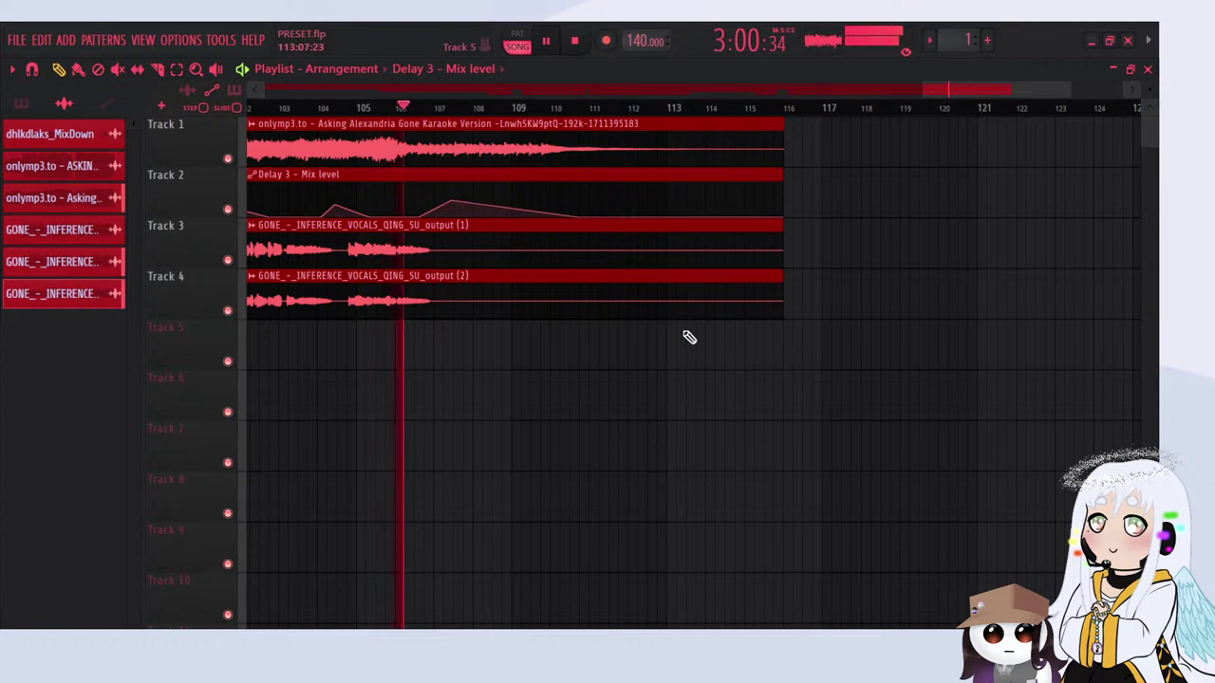
Step: Slice the track 3 and 4 vocals at about bar 107 and delete the silent tails after the cut
{"action": "left_click", "coordinate": [161, 71]}
{"action": "scroll", "coordinate": [428, 274], "scroll_direction": "up", "scroll_amount": 3}
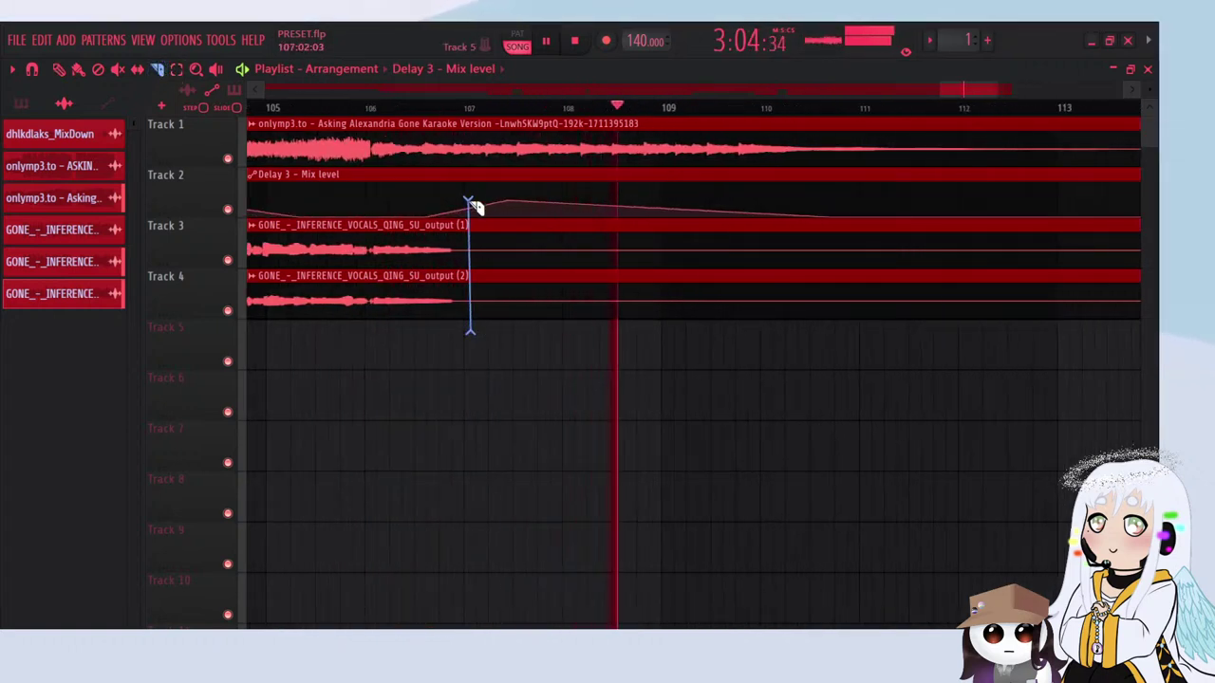
{"action": "left_click_drag", "start_coordinate": [470, 332], "coordinate": [468, 201]}
{"action": "left_click", "coordinate": [60, 70]}
{"action": "right_click", "coordinate": [546, 257]}
{"action": "right_click", "coordinate": [575, 300]}
{"action": "scroll", "coordinate": [615, 361], "scroll_direction": "down", "scroll_amount": 3}
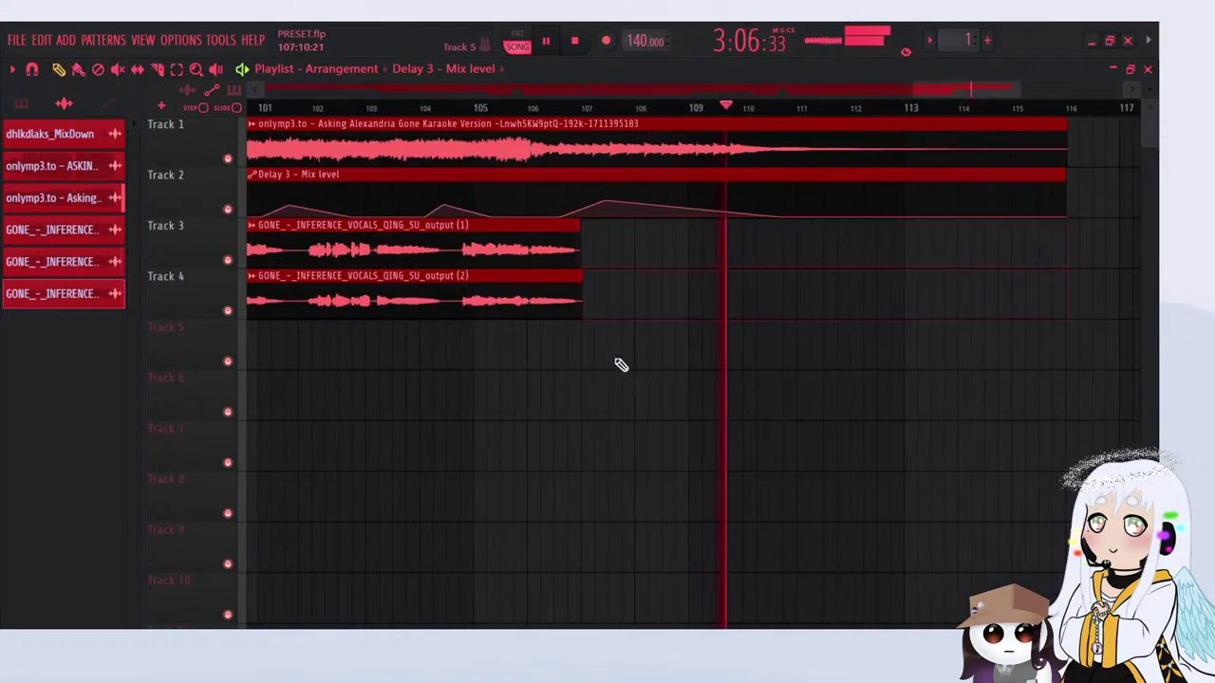
Step: Stop playback and lower the starting point of the Delay 3 mix level automation to zero
{"action": "left_click", "coordinate": [158, 69]}
{"action": "scroll", "coordinate": [466, 298], "scroll_direction": "up", "scroll_amount": 2}
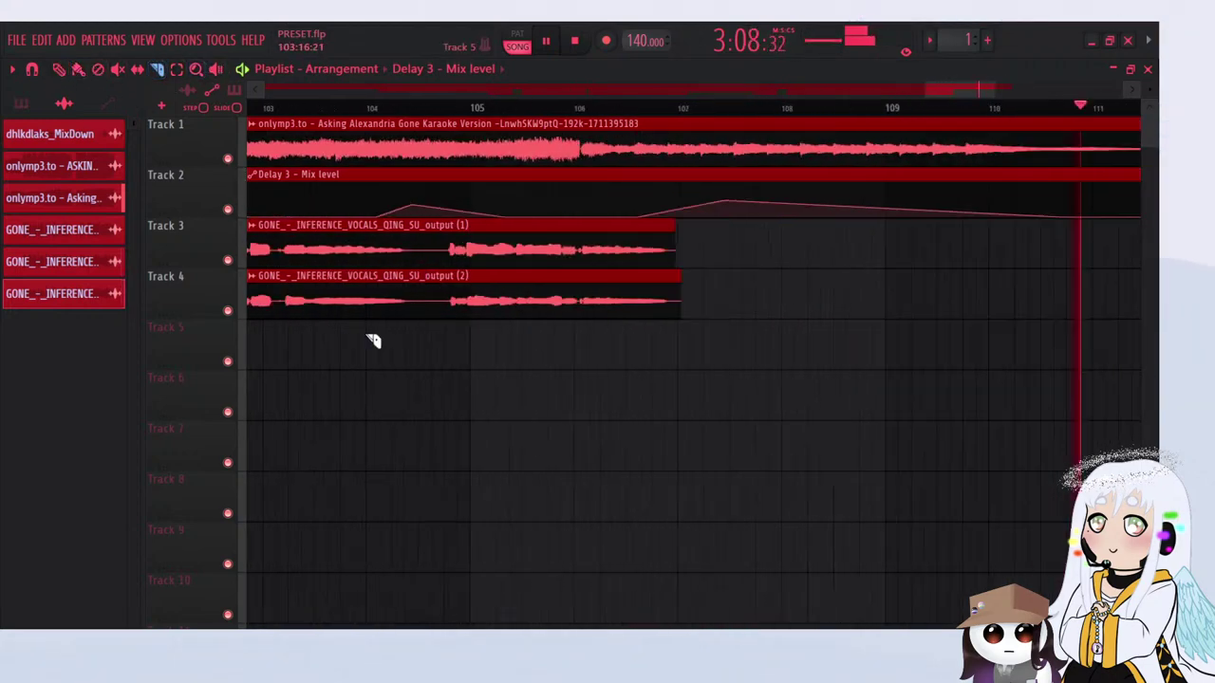
{"action": "scroll", "coordinate": [645, 306], "scroll_direction": "down", "scroll_amount": 5}
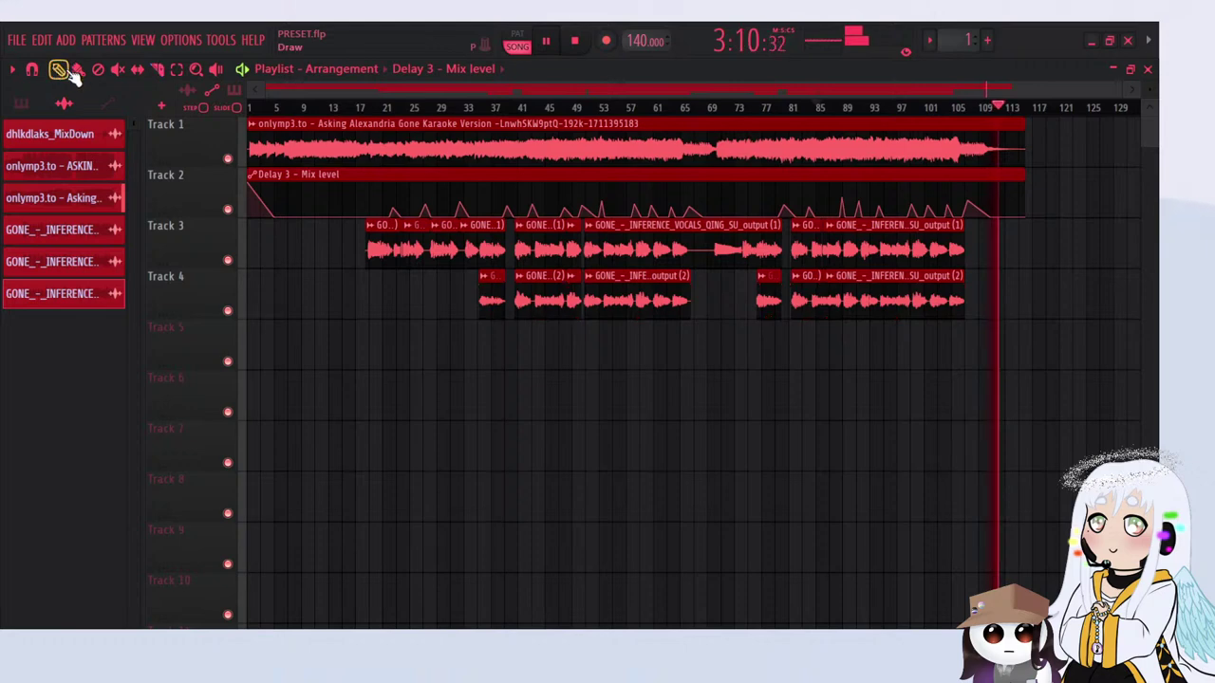
{"action": "key", "text": "space"}
{"action": "left_click", "coordinate": [98, 71]}
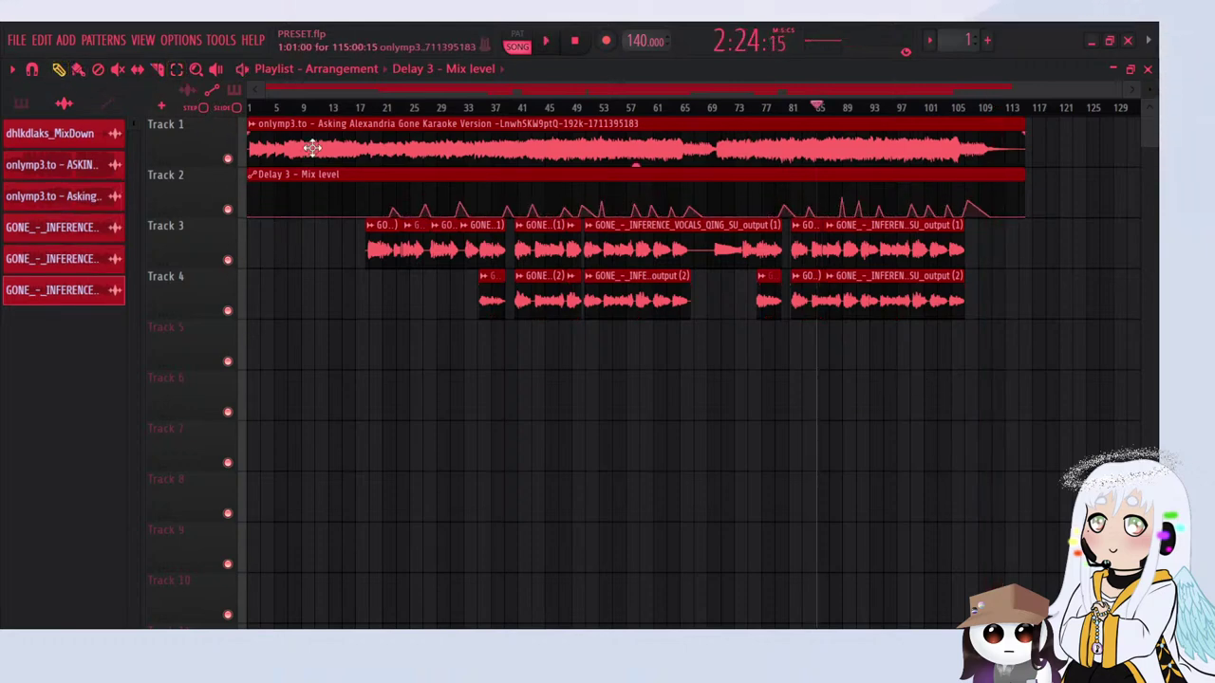
Step: Open the karaoke clip's settings, set the playback position near bar 11 and show its Instrumental mixer track
{"action": "double_click", "coordinate": [389, 152]}
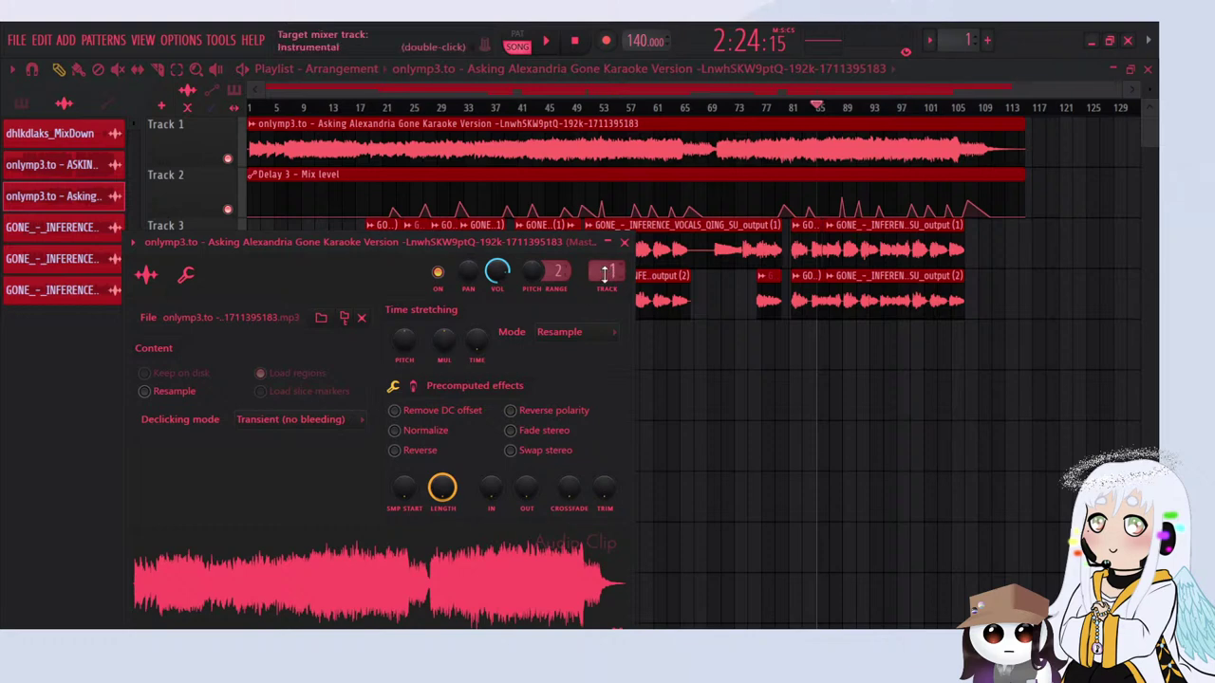
{"action": "left_click", "coordinate": [315, 106]}
{"action": "key", "text": "F9"}
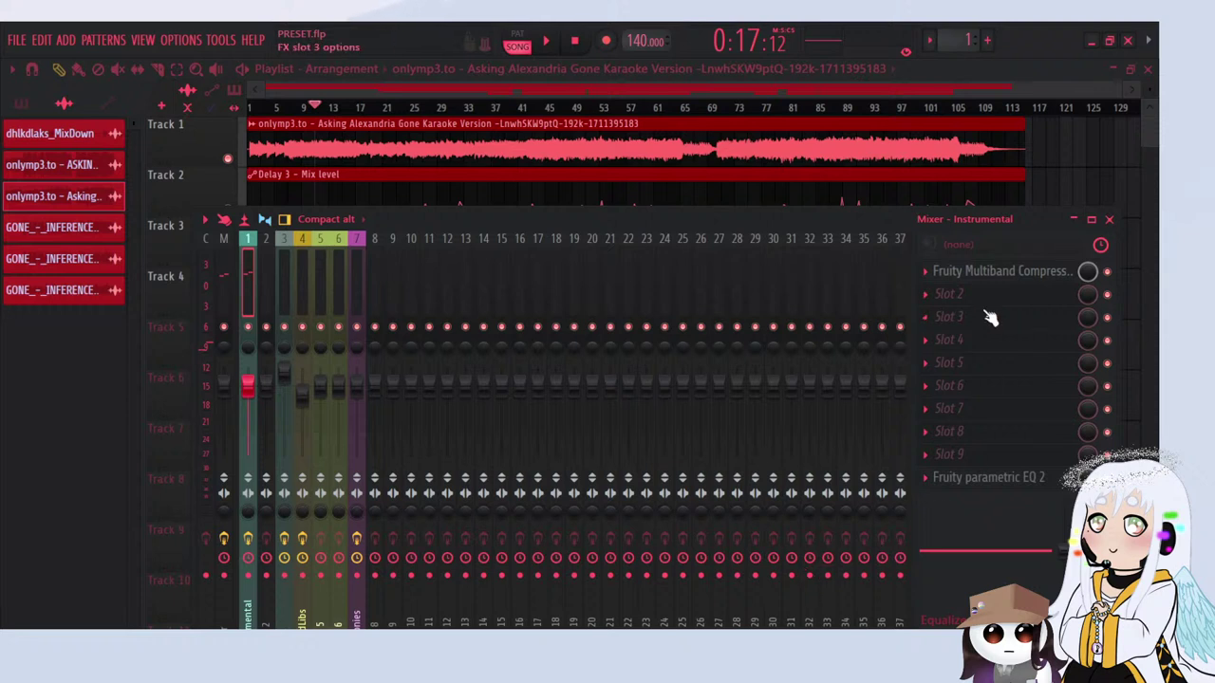
Step: During playback, disable the Instrumental track's Fruity Multiband Compressor and add Fruity Reeverb 2 in slot 3 with a 34% wet level
{"action": "key", "text": "space"}
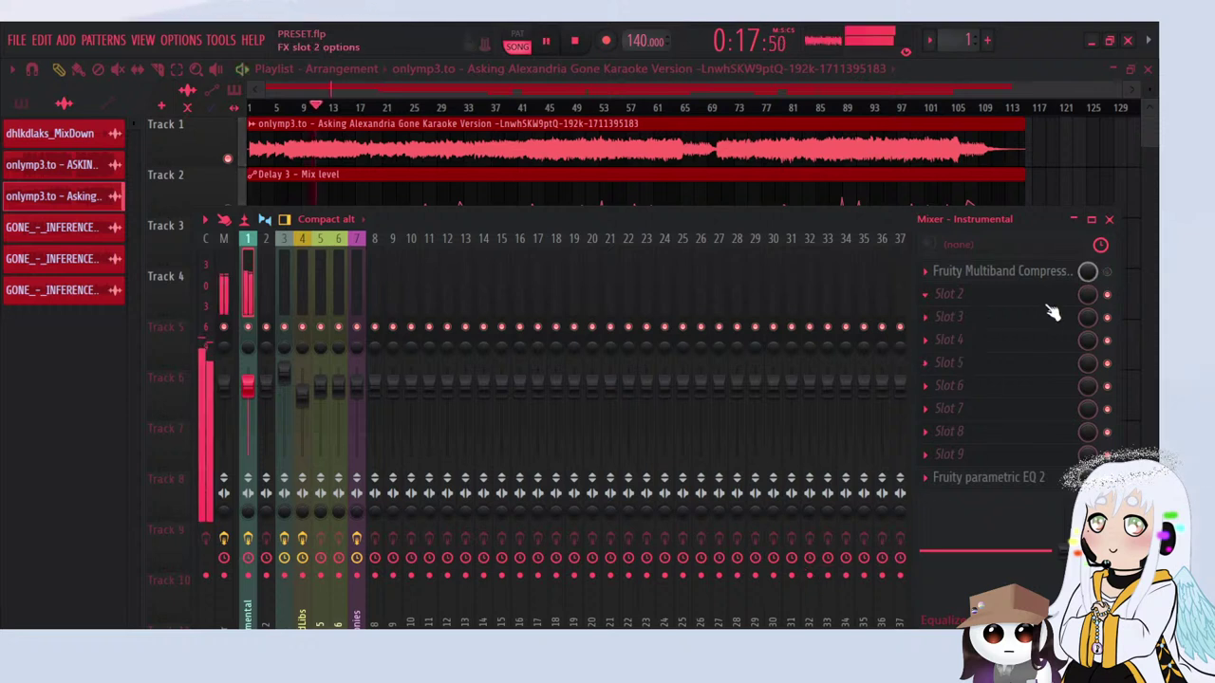
{"action": "left_click", "coordinate": [571, 232]}
{"action": "left_click_drag", "start_coordinate": [609, 328], "coordinate": [609, 333]}
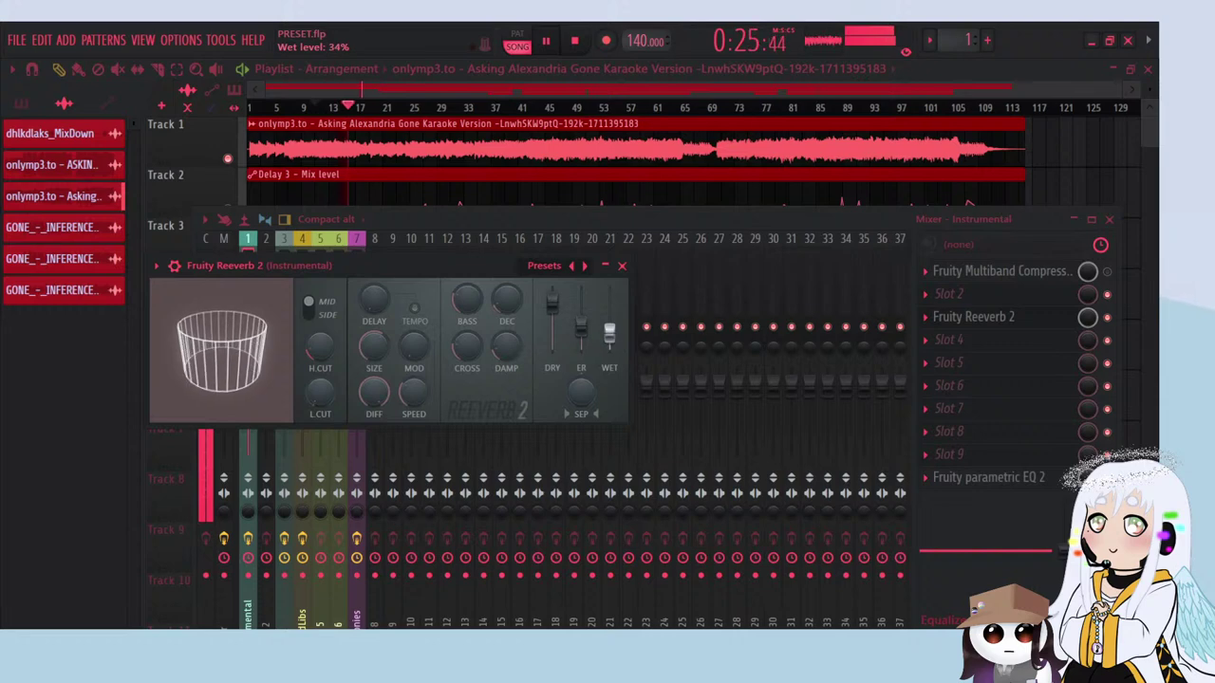
Step: Add Soundgoodizer to slot 4 of the Instrumental track with preset C and a low amount
{"action": "left_click", "coordinate": [1006, 342]}
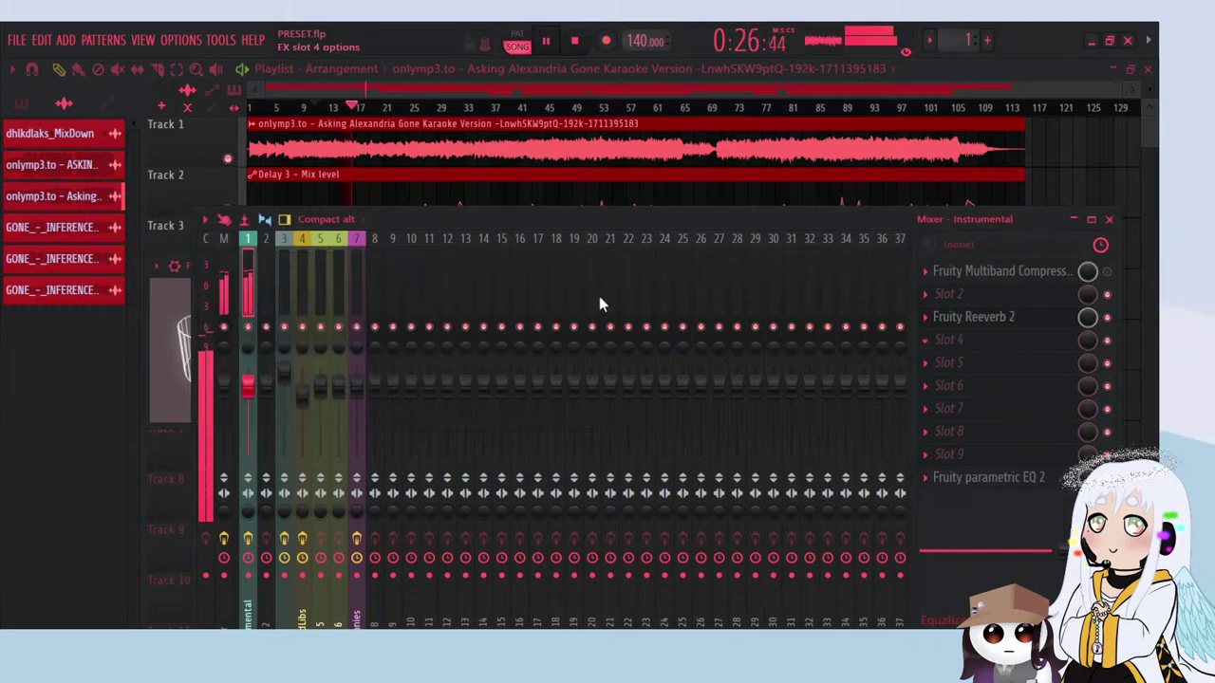
{"action": "left_click", "coordinate": [580, 485]}
{"action": "left_click_drag", "start_coordinate": [328, 465], "coordinate": [372, 553]}
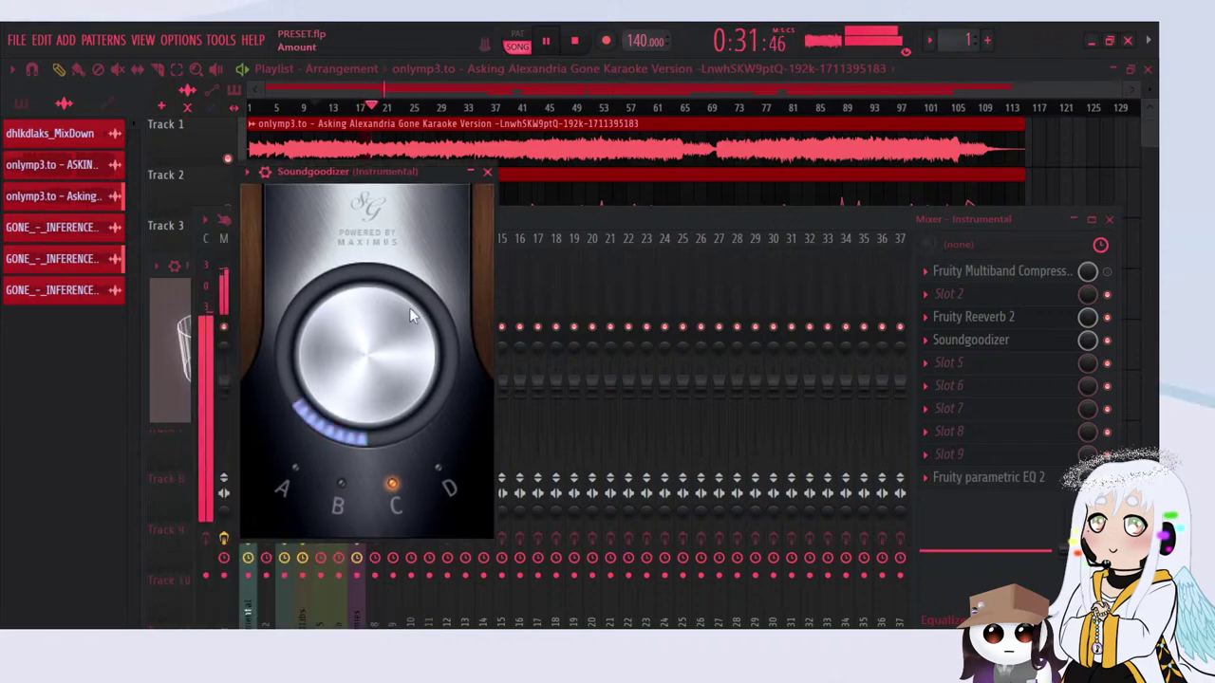
{"action": "left_click", "coordinate": [489, 176]}
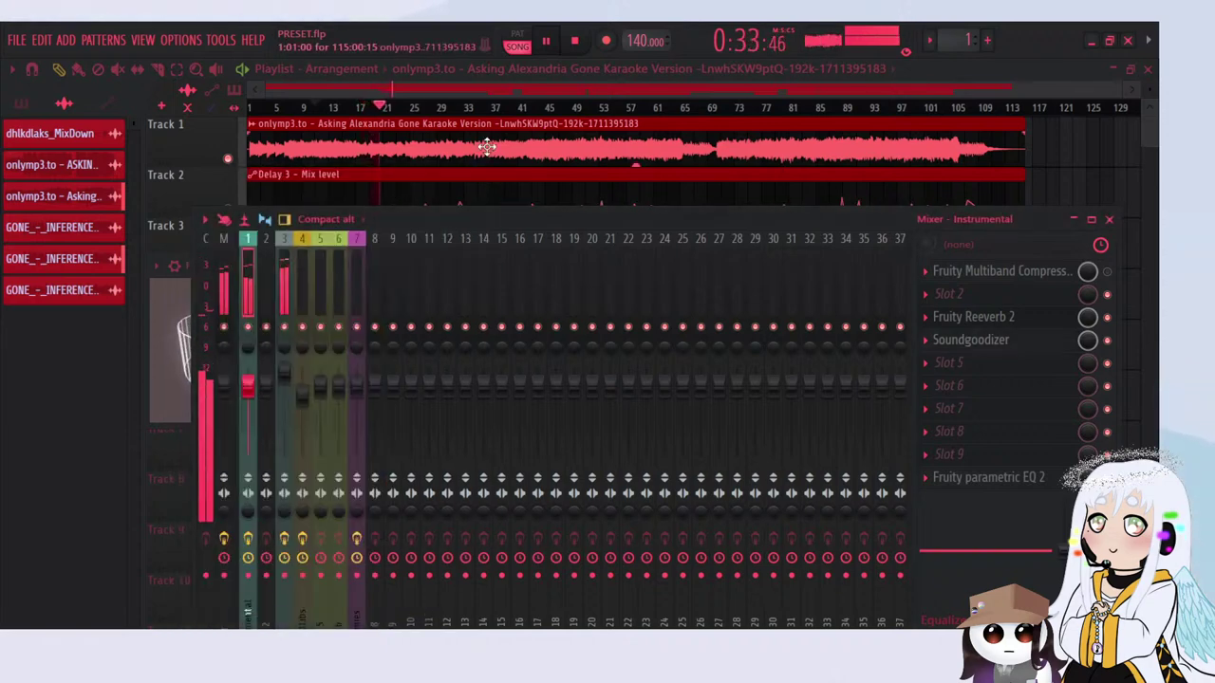
Step: Lower the karaoke clip's volume slightly and check the levels in the mixer
{"action": "double_click", "coordinate": [485, 144]}
{"action": "left_click_drag", "start_coordinate": [498, 271], "coordinate": [497, 274]}
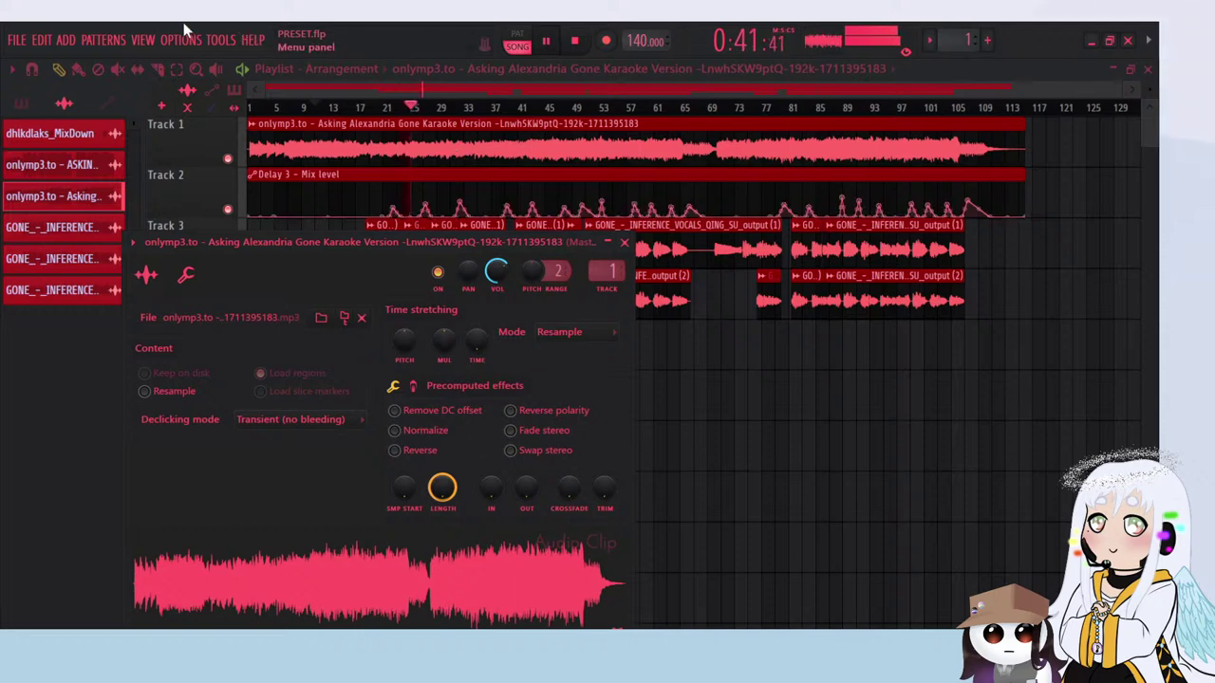
{"action": "key", "text": "F9"}
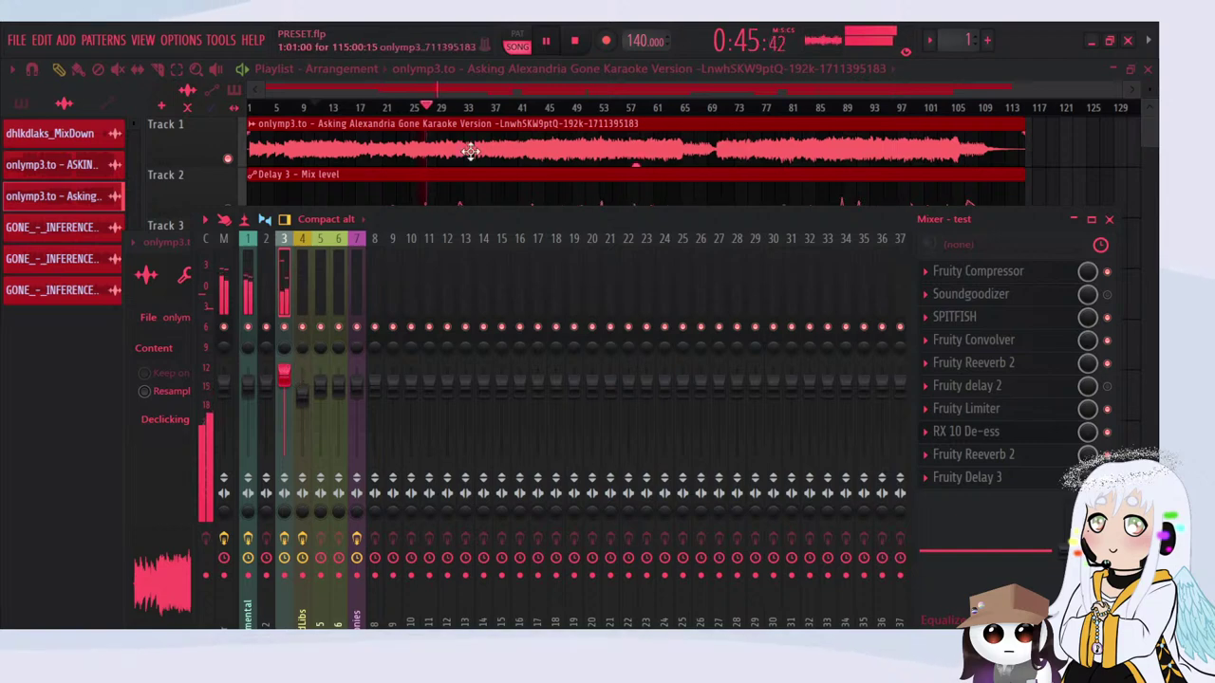
{"action": "key", "text": "F9"}
Step: Listen through the vocals from about bar 27 to bar 37 to review the mix against the karaoke track
{"action": "scroll", "coordinate": [528, 306], "scroll_direction": "up", "scroll_amount": 5}
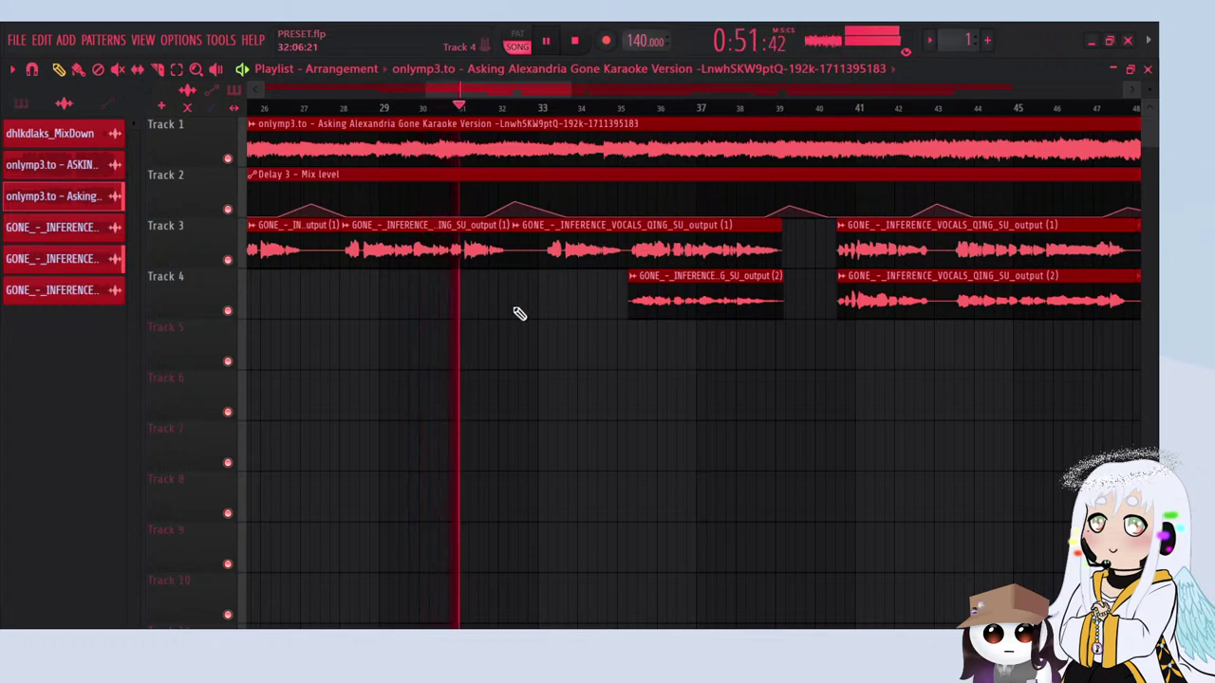
{"action": "scroll", "coordinate": [515, 312], "scroll_direction": "up", "scroll_amount": 3}
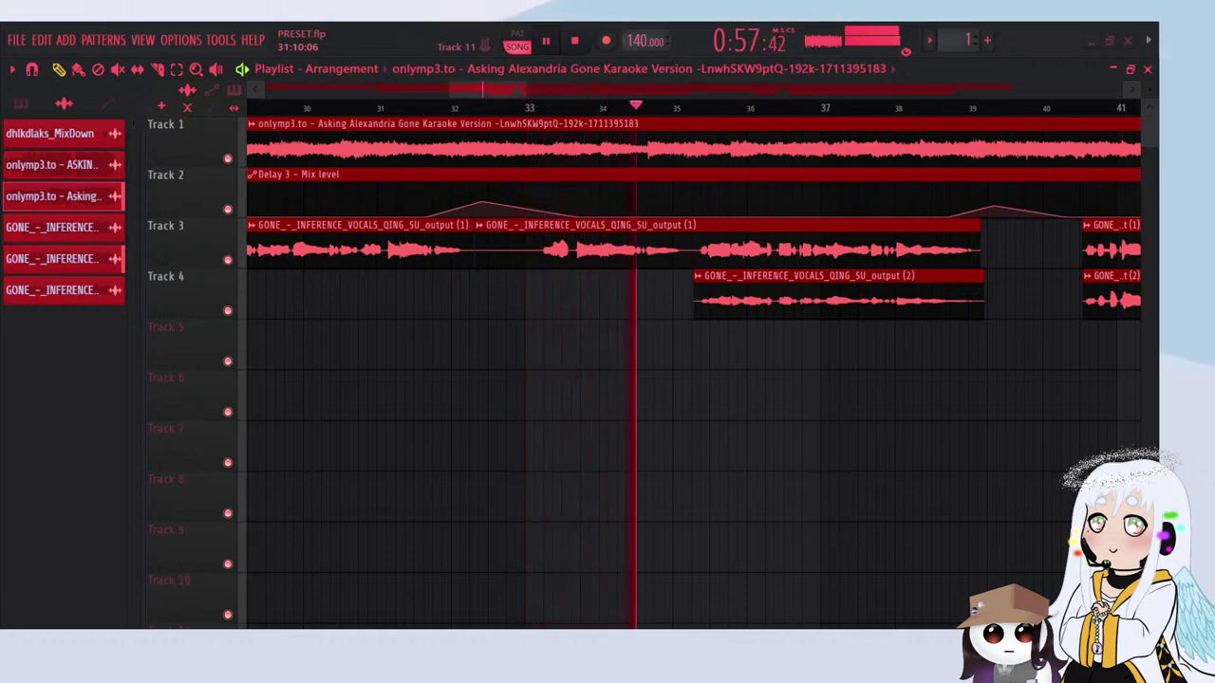
{"action": "scroll", "coordinate": [554, 512], "scroll_direction": "down", "scroll_amount": 1}
{"action": "scroll", "coordinate": [740, 351], "scroll_direction": "up", "scroll_amount": 2}
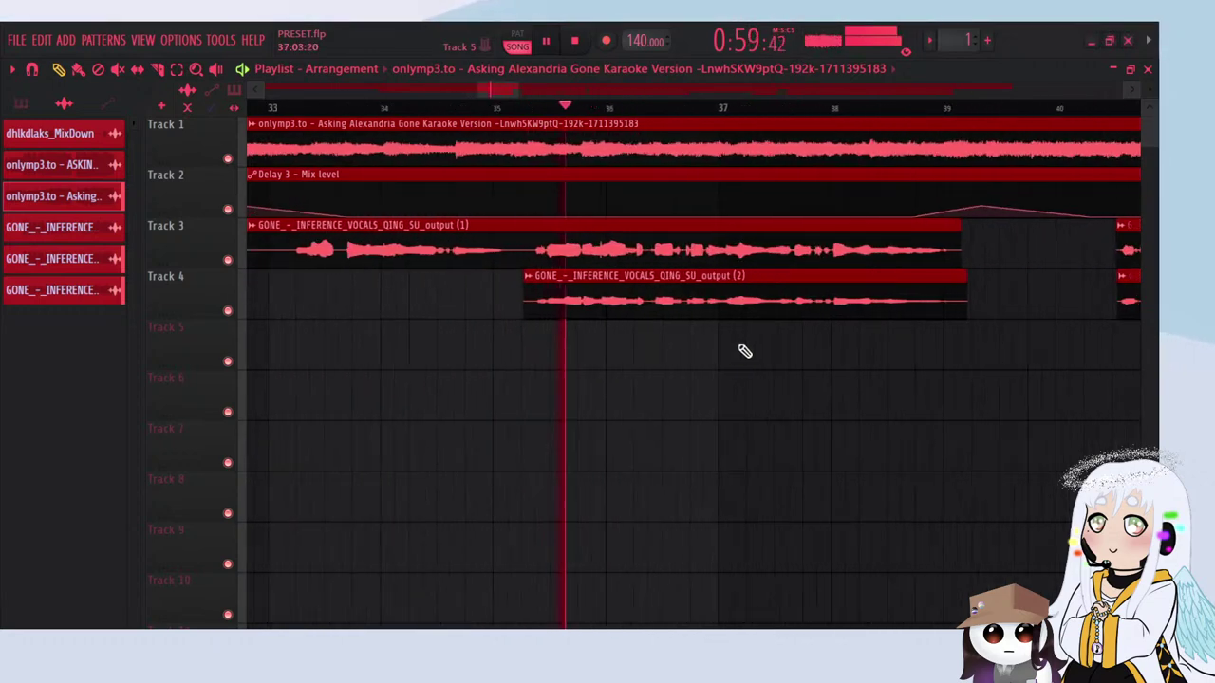
{"action": "scroll", "coordinate": [394, 284], "scroll_direction": "down", "scroll_amount": 1}
{"action": "scroll", "coordinate": [394, 285], "scroll_direction": "down", "scroll_amount": 1}
Step: Show the mixer and select mixer track 4 to inspect the second vocal layer's channel
{"action": "left_click", "coordinate": [143, 40]}
{"action": "left_click", "coordinate": [192, 112]}
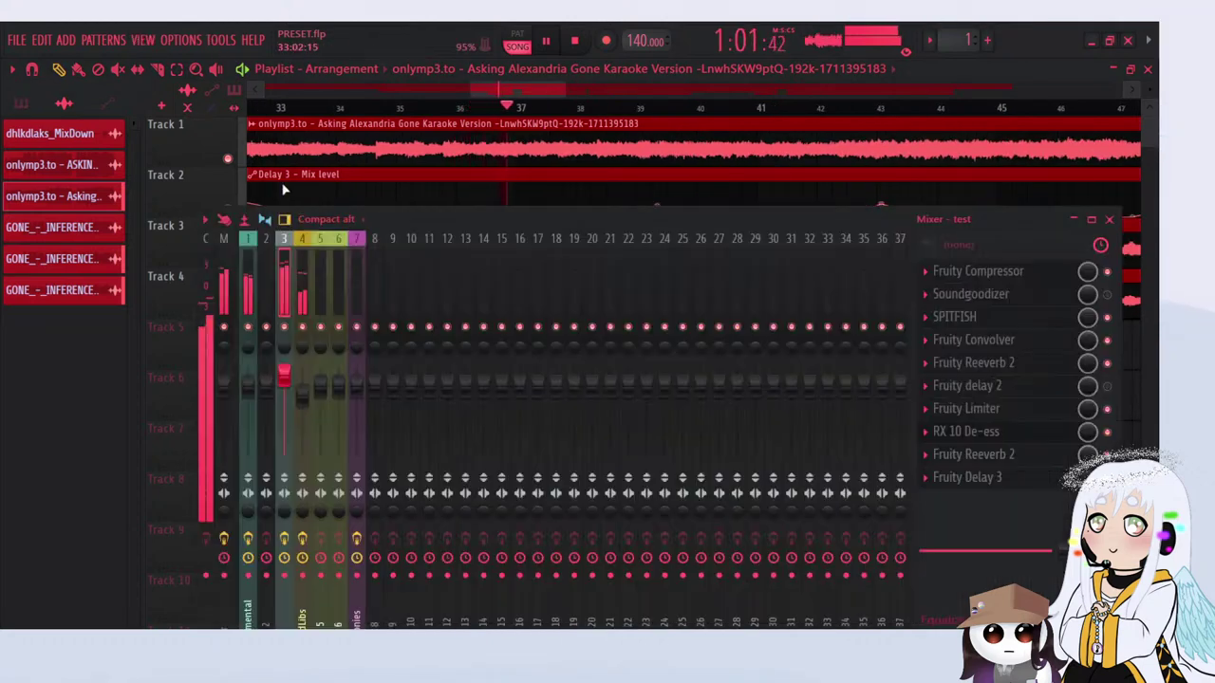
{"action": "left_click", "coordinate": [304, 248]}
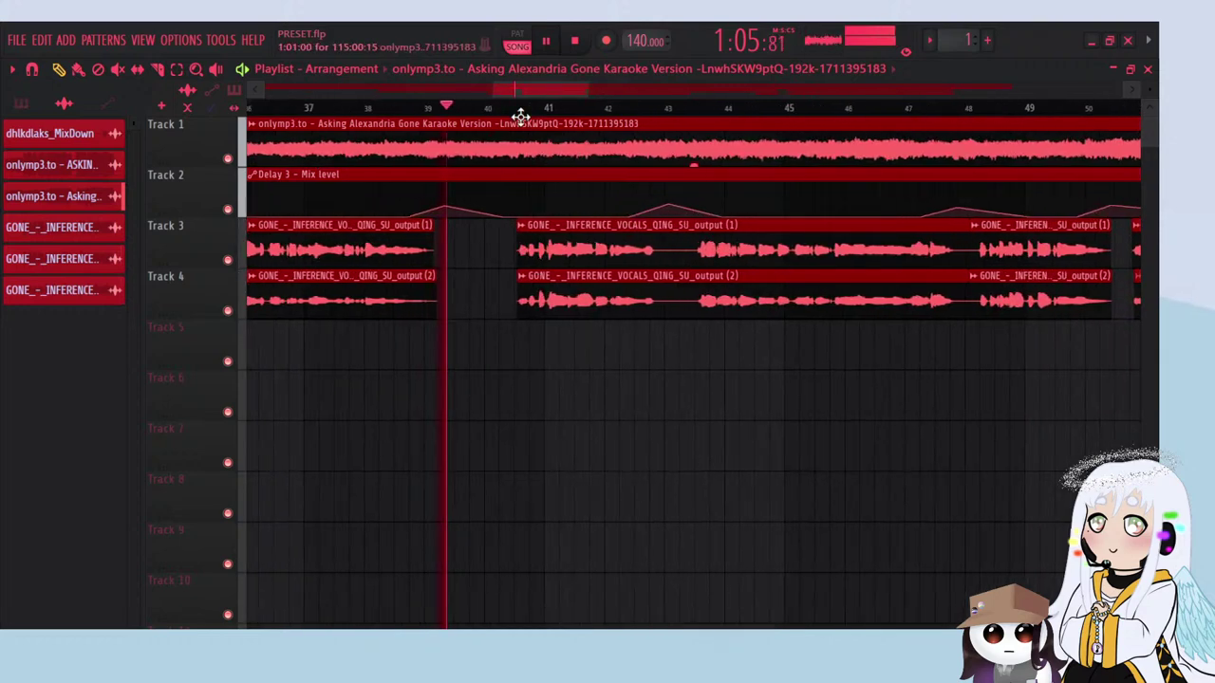
Step: Replay around bar 45, slice the track 3 and 4 vocals on both sides of the short phrase there and select the isolated phrase
{"action": "scroll", "coordinate": [626, 342], "scroll_direction": "up", "scroll_amount": 2}
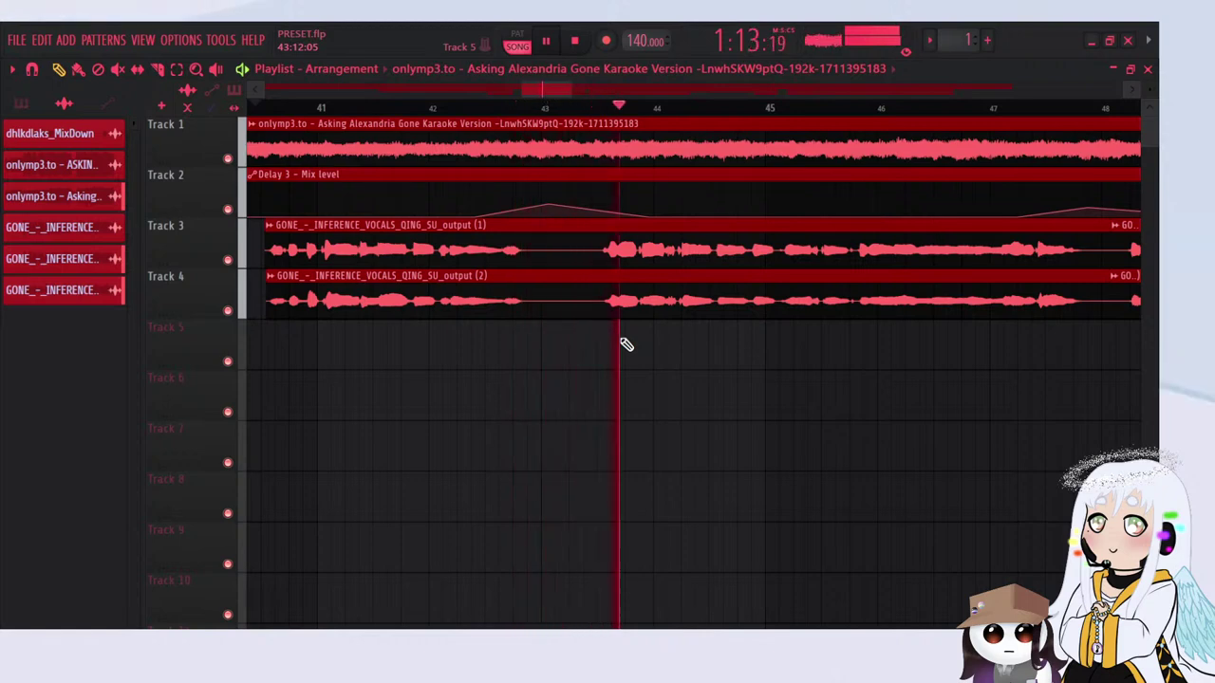
{"action": "scroll", "coordinate": [712, 351], "scroll_direction": "down", "scroll_amount": 1}
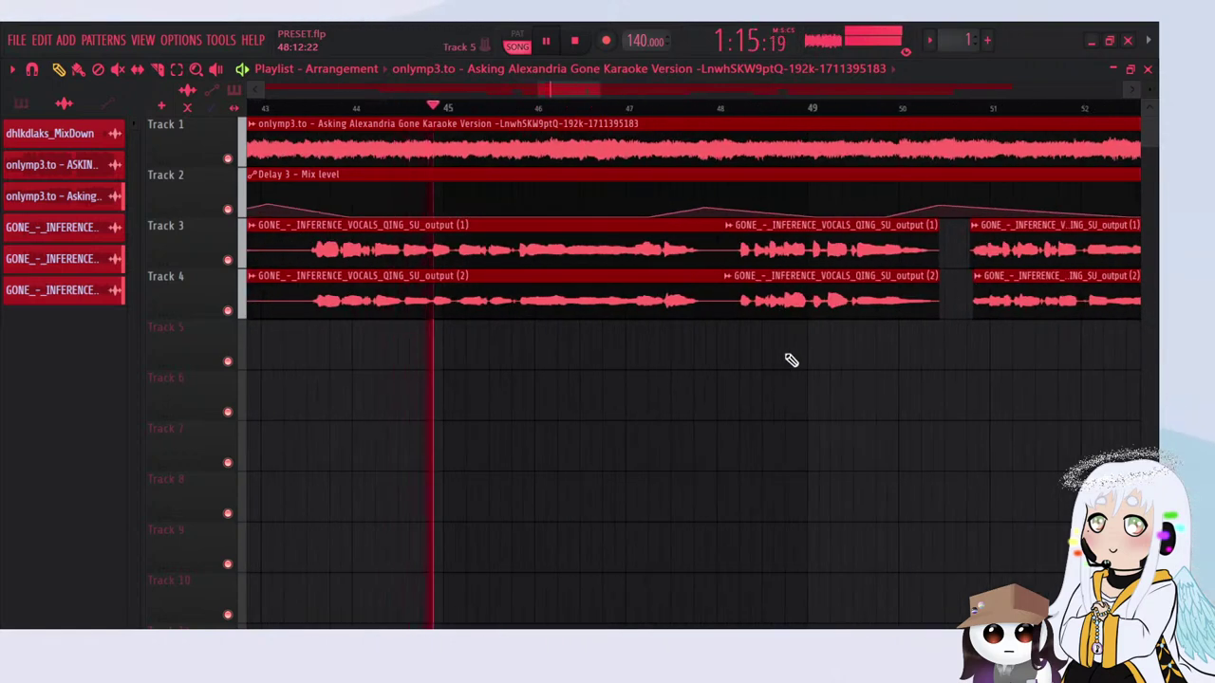
{"action": "left_click", "coordinate": [159, 71]}
{"action": "scroll", "coordinate": [446, 148], "scroll_direction": "up", "scroll_amount": 2}
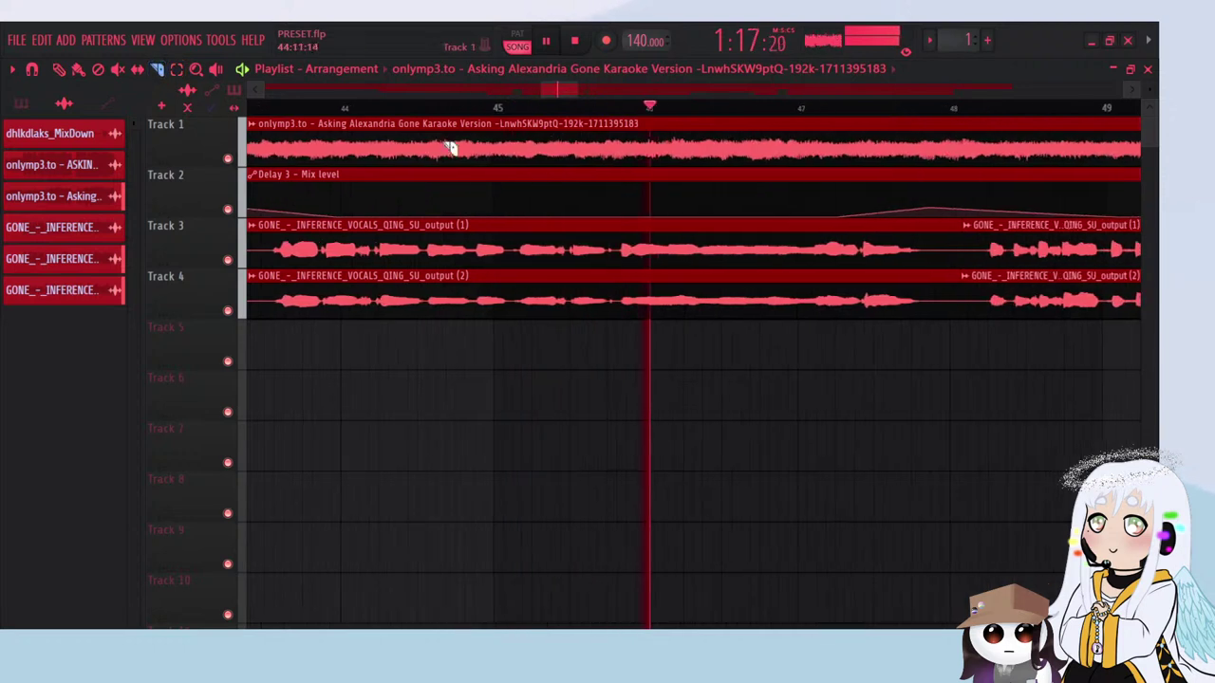
{"action": "scroll", "coordinate": [470, 261], "scroll_direction": "up", "scroll_amount": 3}
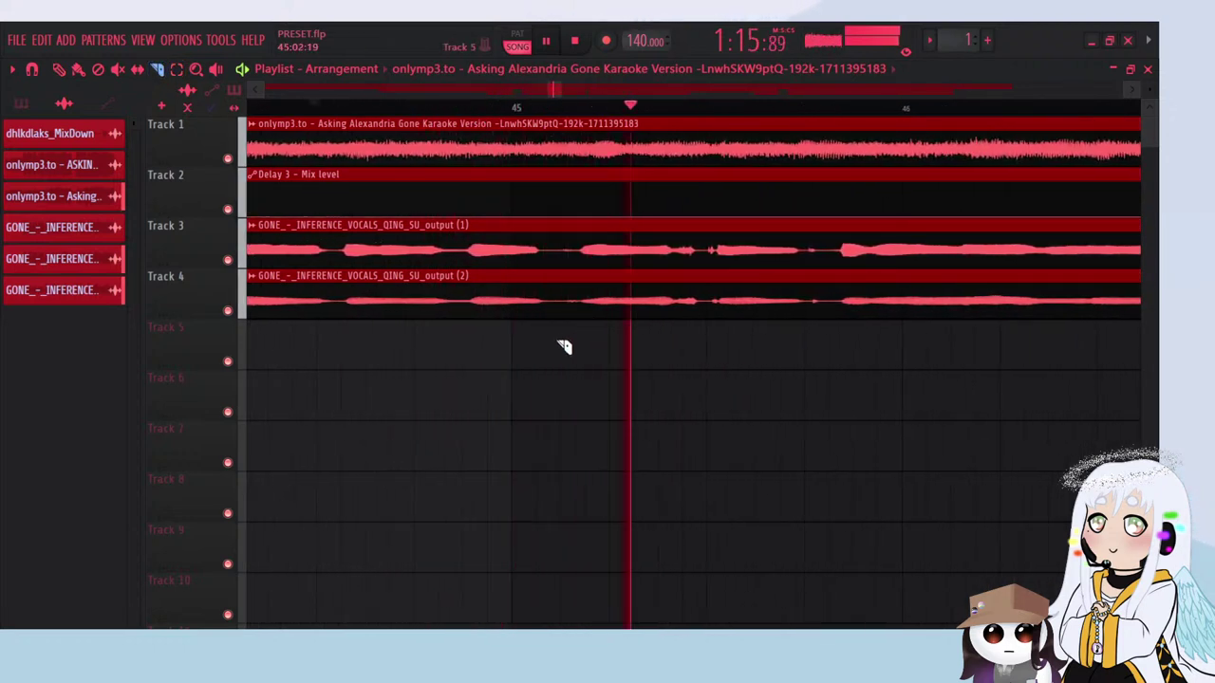
{"action": "left_click_drag", "start_coordinate": [561, 343], "coordinate": [541, 203]}
{"action": "left_click_drag", "start_coordinate": [704, 332], "coordinate": [710, 231]}
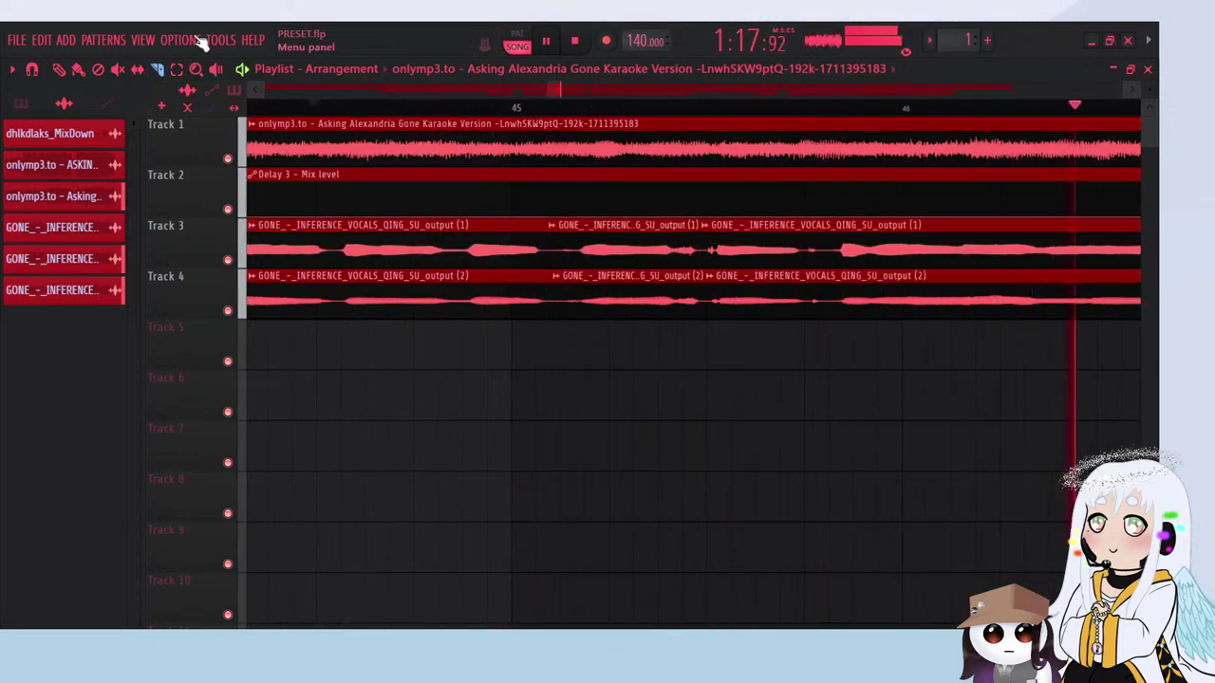
{"action": "left_click", "coordinate": [176, 68]}
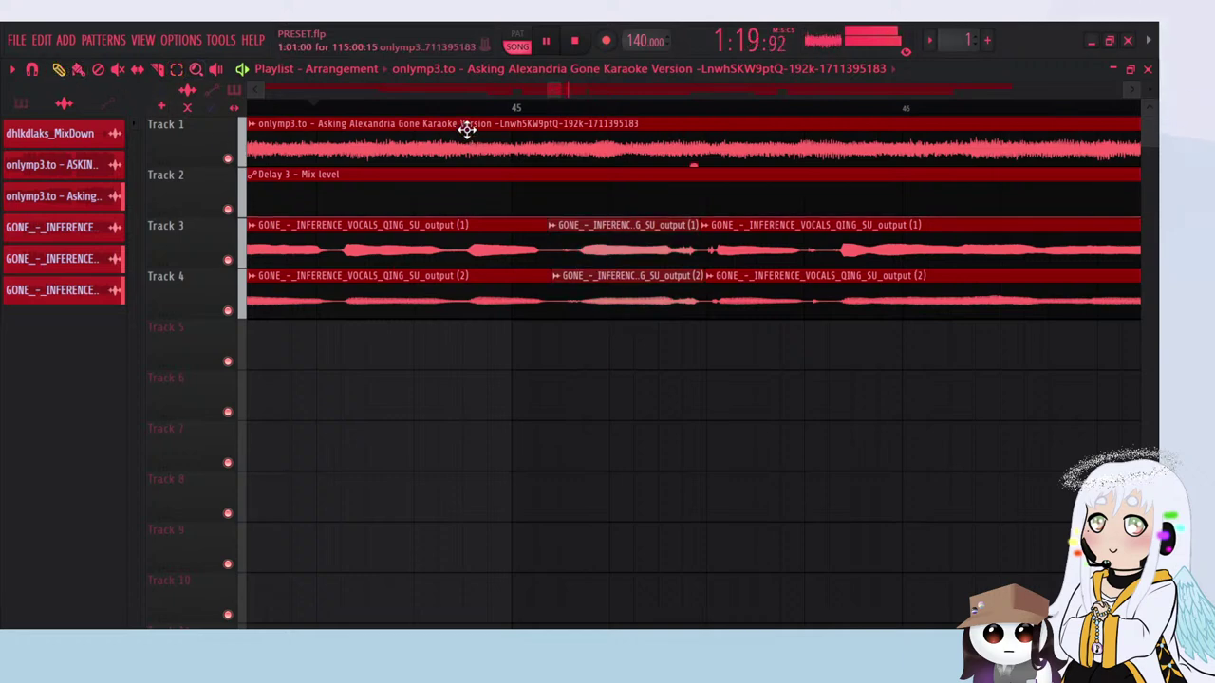
Step: Nudge the isolated phrase near bar 45 slightly later on tracks 3 and 4 and listen on to about bar 58
{"action": "scroll", "coordinate": [478, 192], "scroll_direction": "up", "scroll_amount": 2}
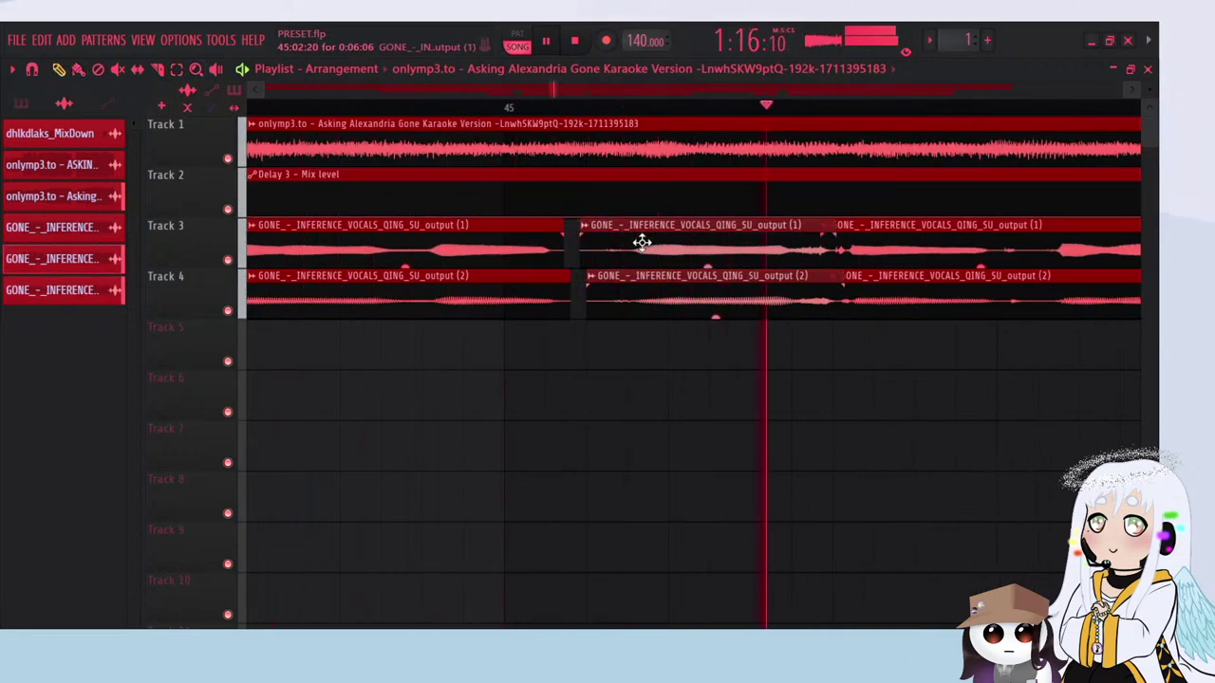
{"action": "scroll", "coordinate": [371, 360], "scroll_direction": "down", "scroll_amount": 6}
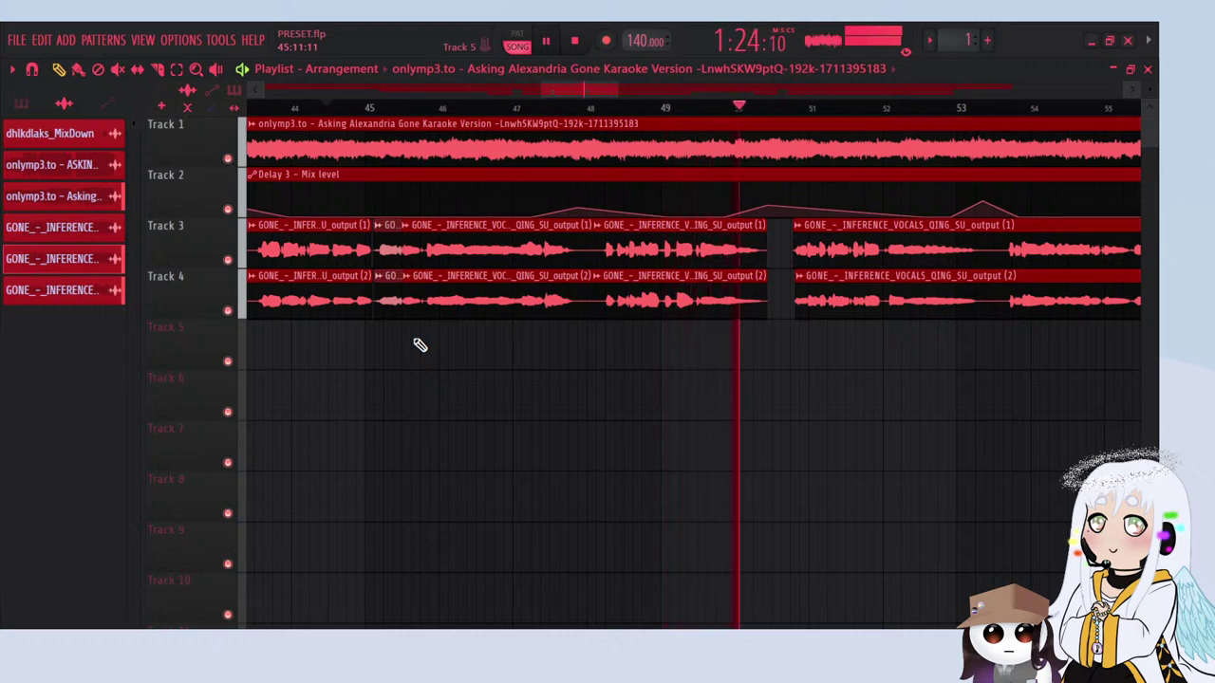
{"action": "scroll", "coordinate": [721, 499], "scroll_direction": "right", "scroll_amount": 4}
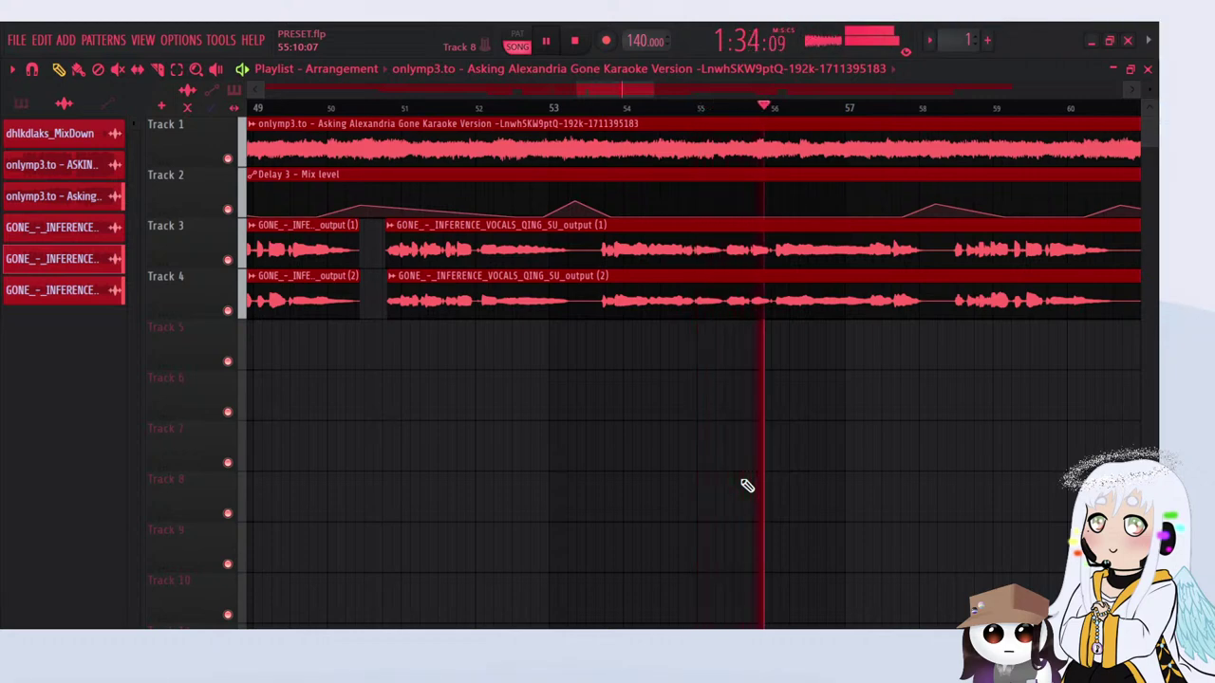
{"action": "scroll", "coordinate": [747, 485], "scroll_direction": "right", "scroll_amount": 3}
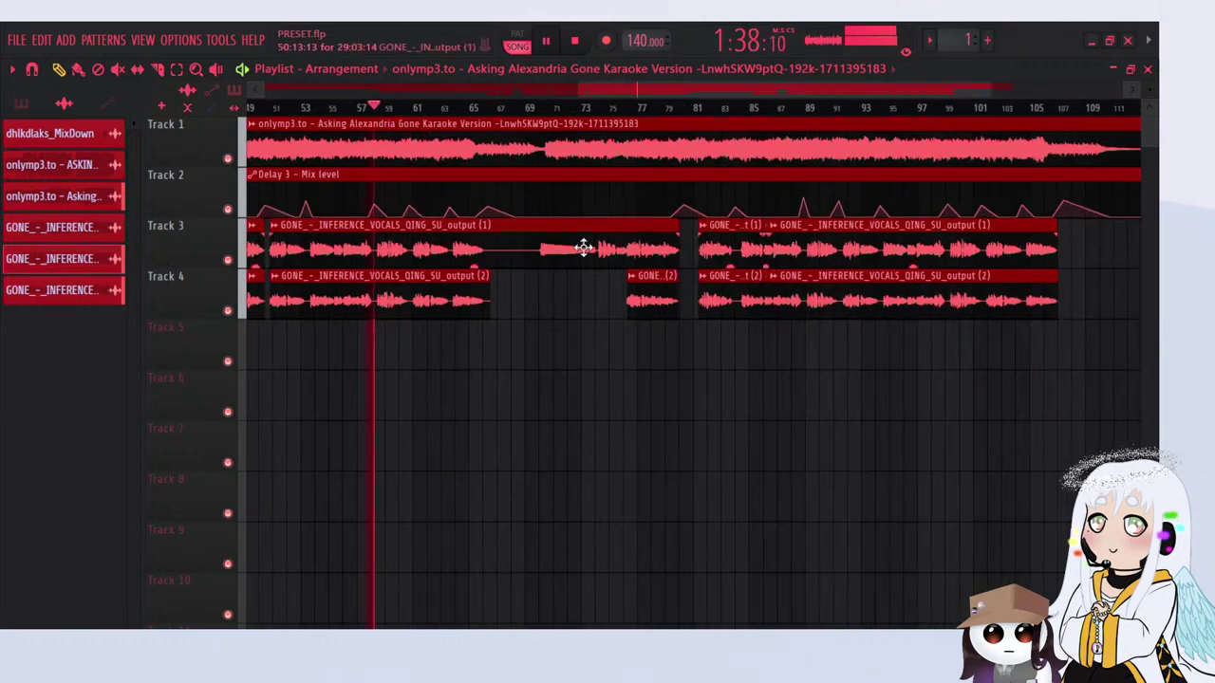
Step: Listen to the track 3 vocals from about bar 69 to bar 75, stop playback and show the whole arrangement
{"action": "left_click", "coordinate": [533, 107]}
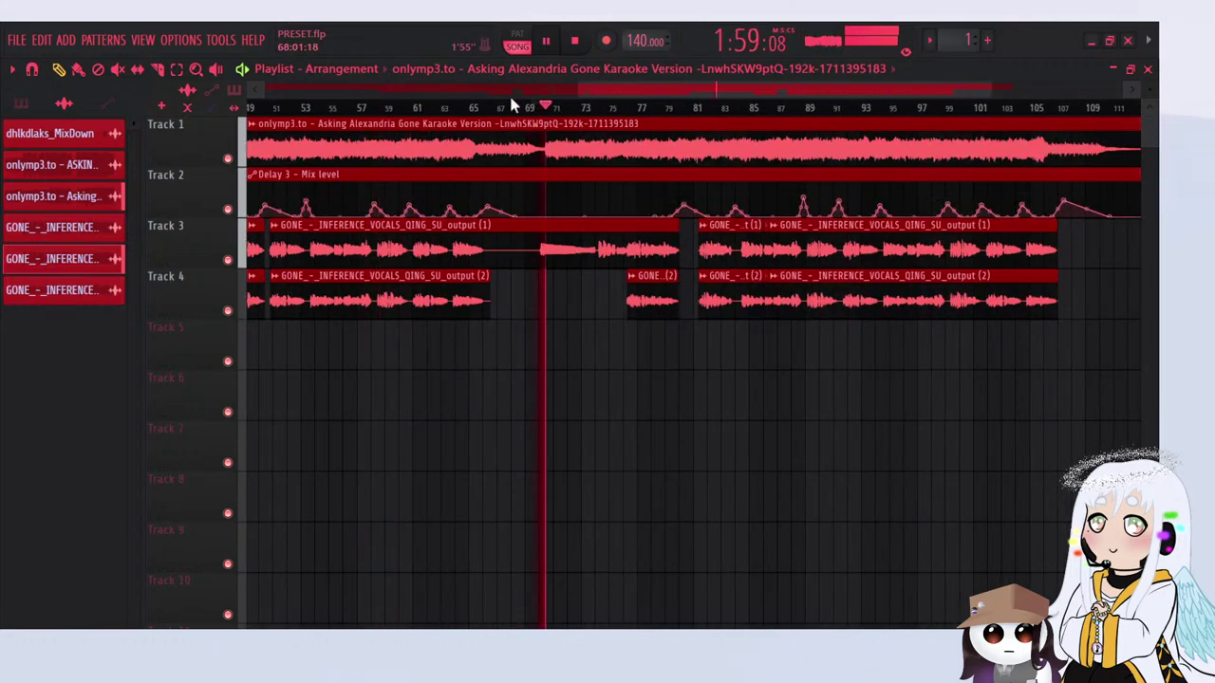
{"action": "scroll", "coordinate": [516, 104], "scroll_direction": "up", "scroll_amount": 3}
{"action": "scroll", "coordinate": [665, 246], "scroll_direction": "up", "scroll_amount": 5}
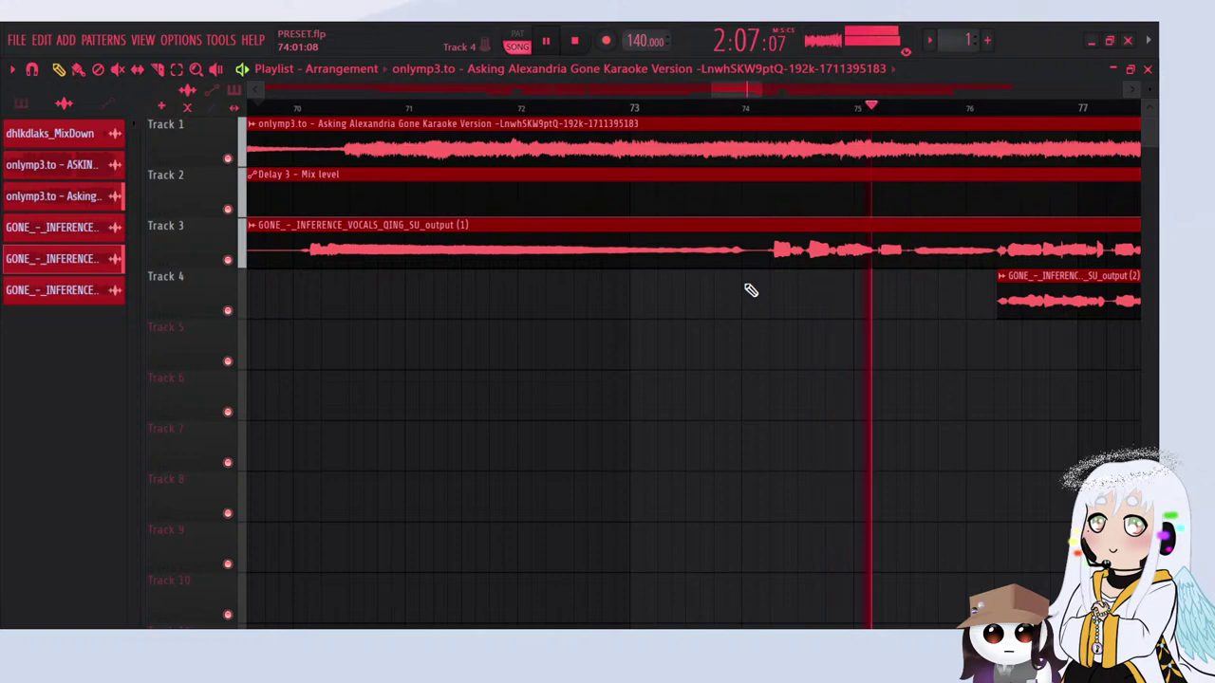
{"action": "key", "text": "space"}
{"action": "scroll", "coordinate": [759, 410], "scroll_direction": "down", "scroll_amount": 10}
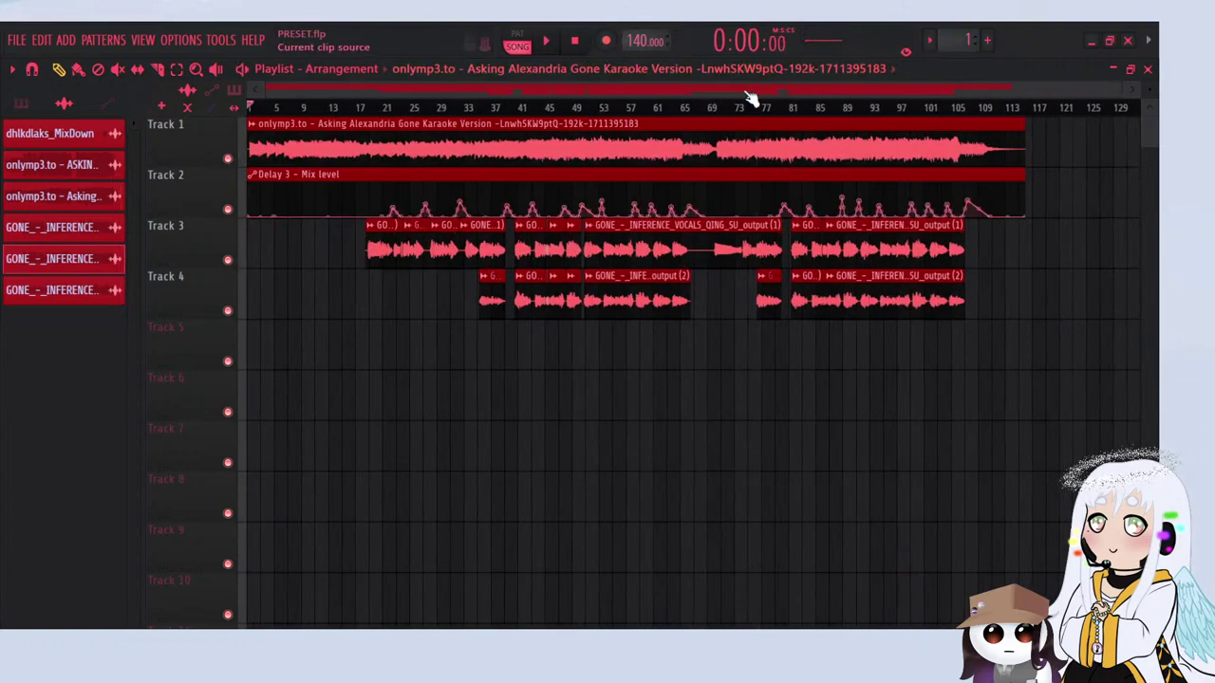
Step: Play the very end of the karaoke track around bar 115 to check the ending, and stop playback
{"action": "left_click", "coordinate": [1021, 107]}
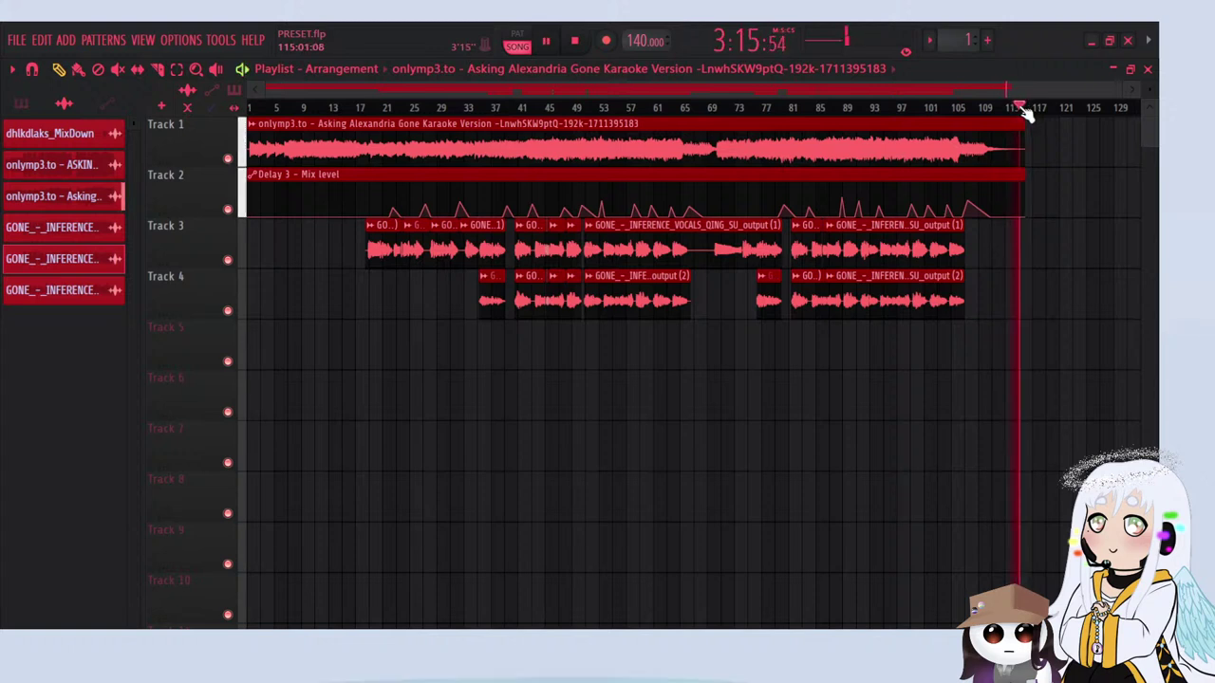
{"action": "key", "text": "space"}
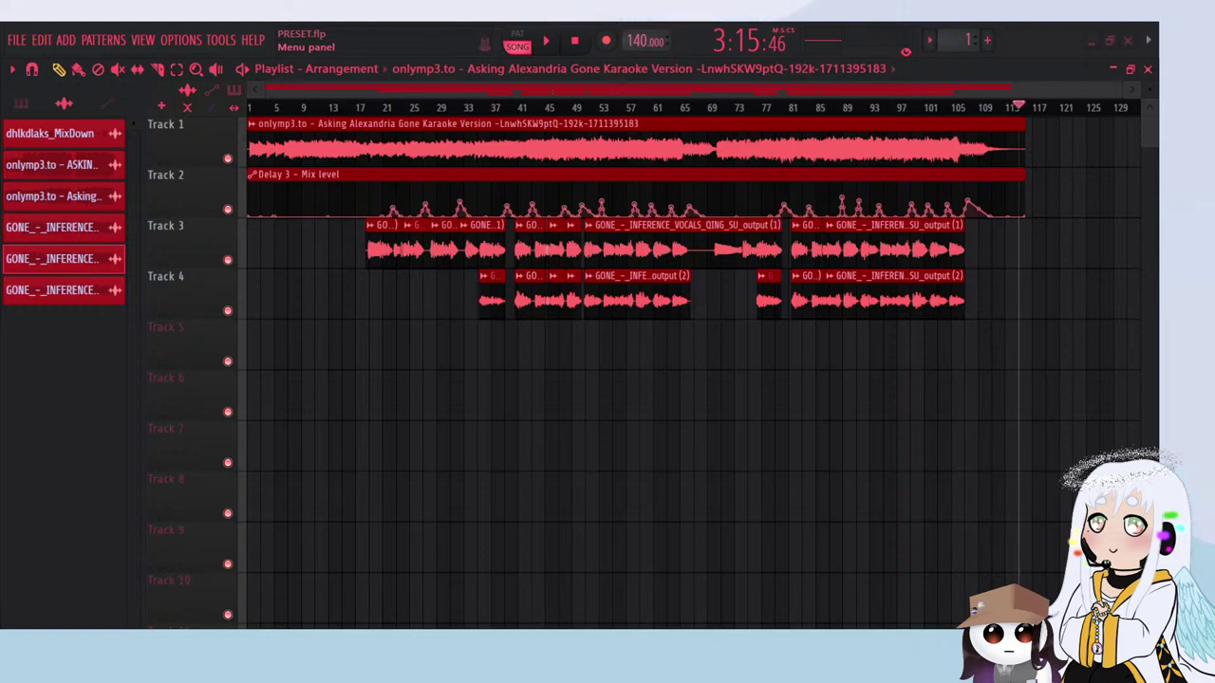
{"action": "left_click", "coordinate": [618, 486]}
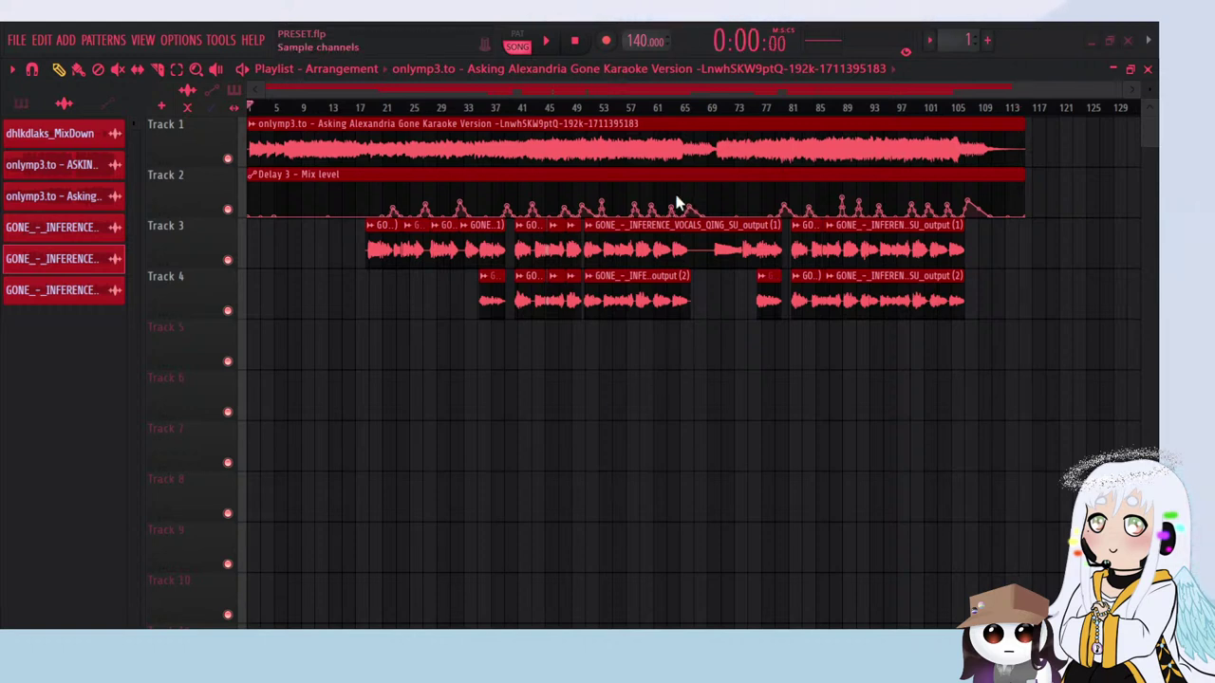